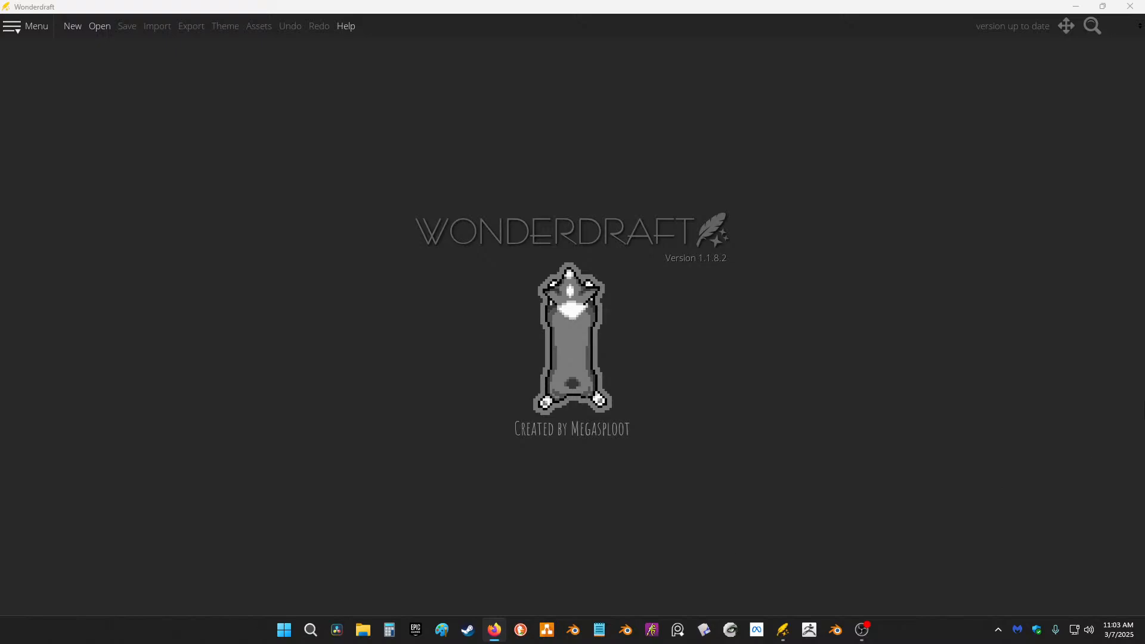
Step: Look over the main commands and the New Map, Open Map and Help dialogs, closing each one without changes
click(604, 325)
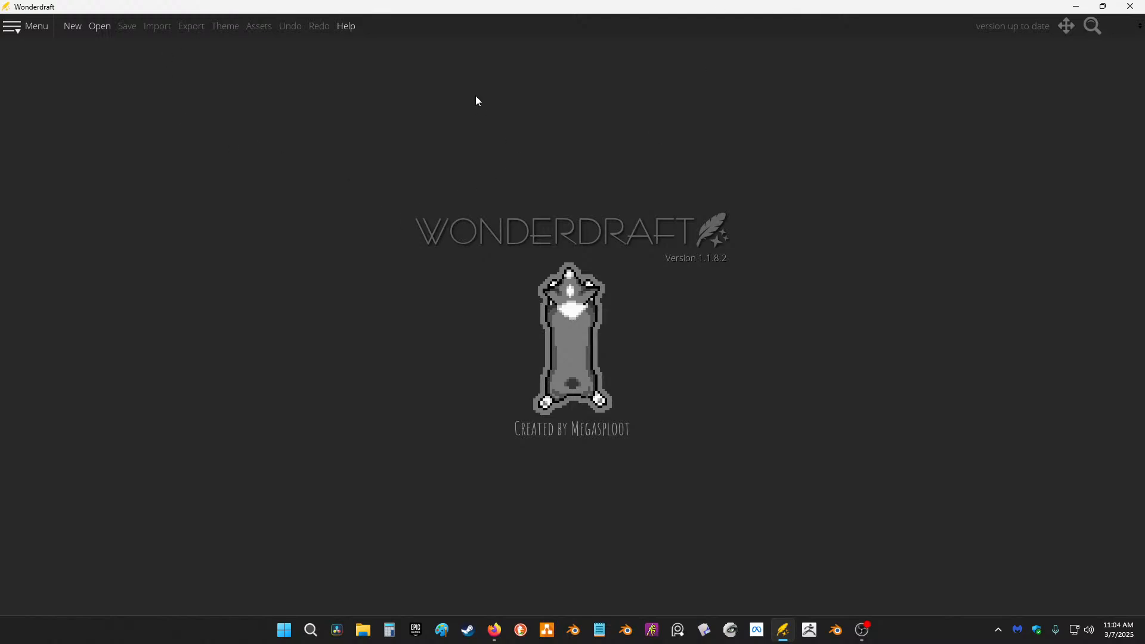
click(27, 27)
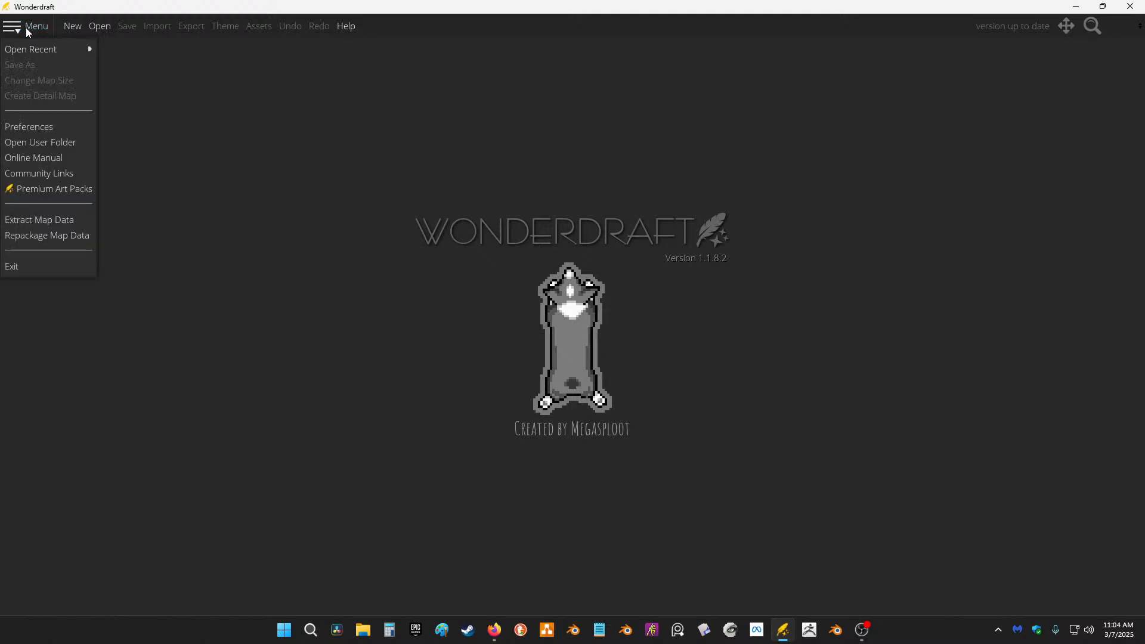
click(260, 88)
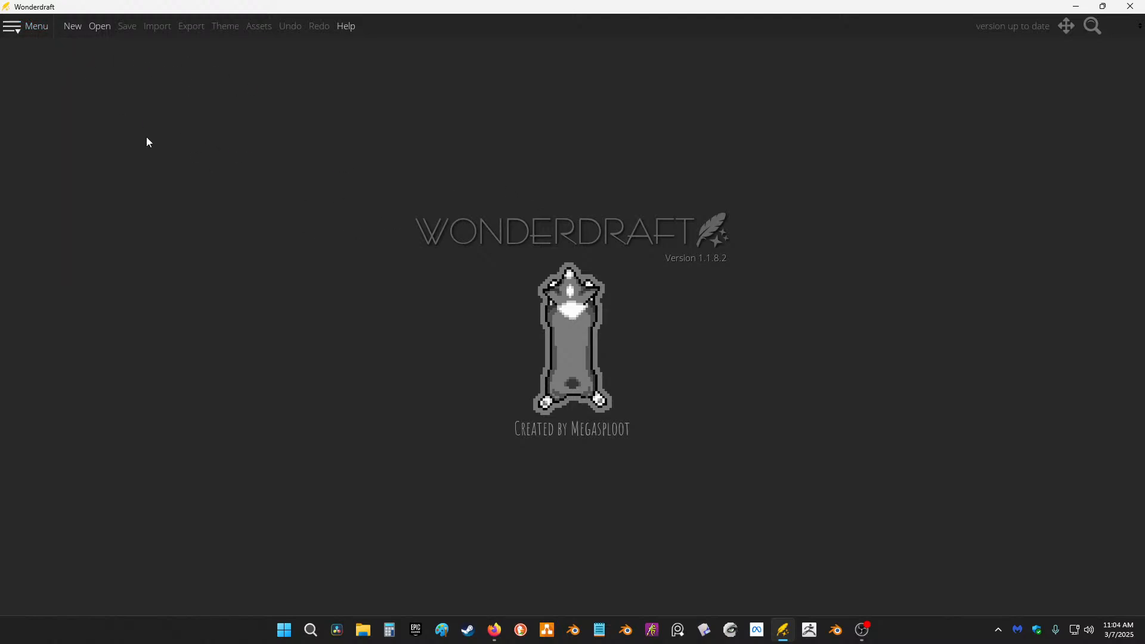
click(37, 29)
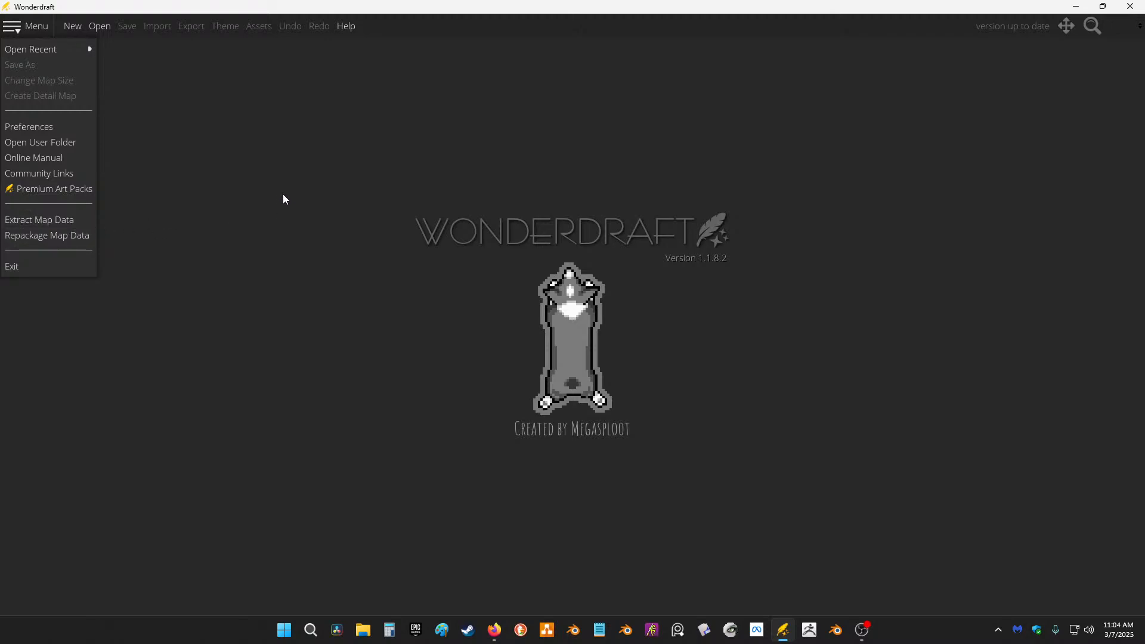
click(324, 225)
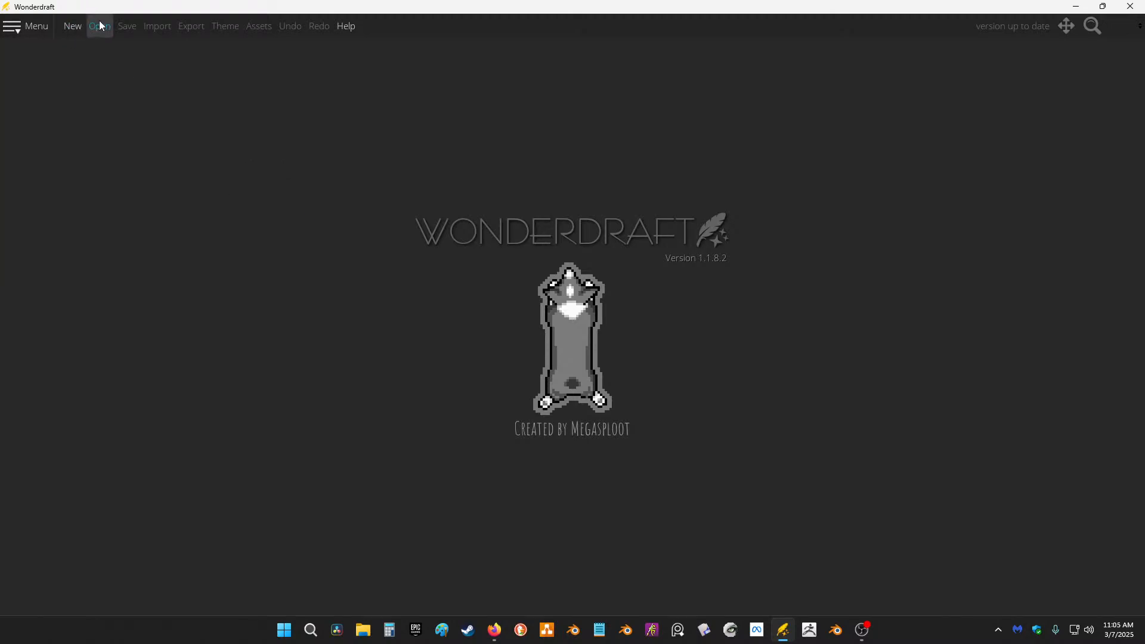
click(72, 30)
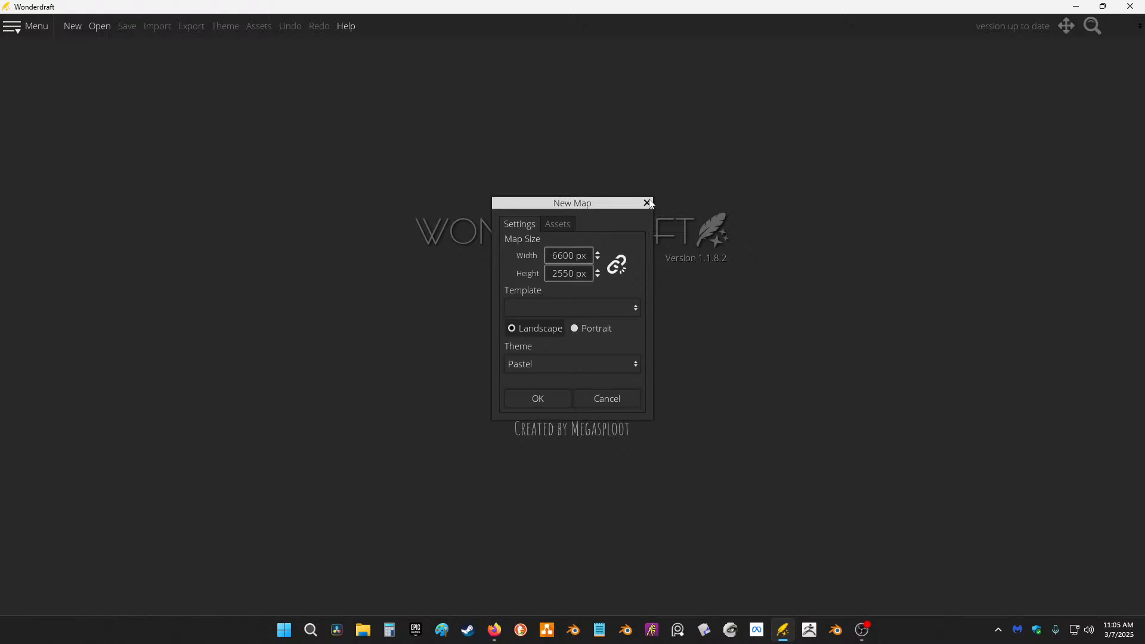
click(647, 204)
click(101, 26)
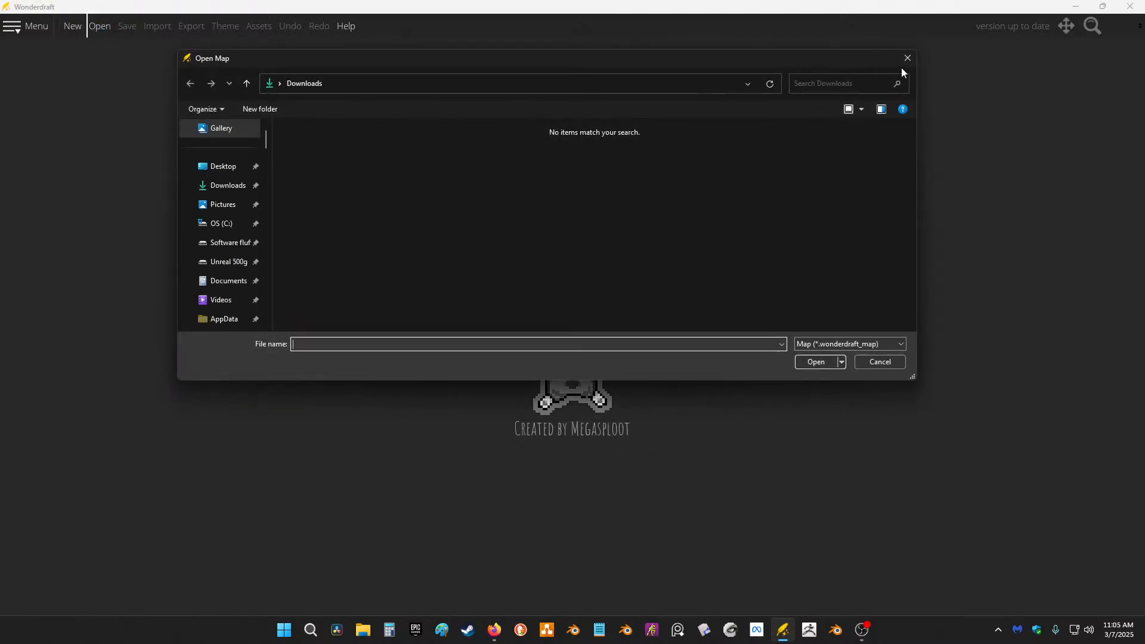
click(909, 58)
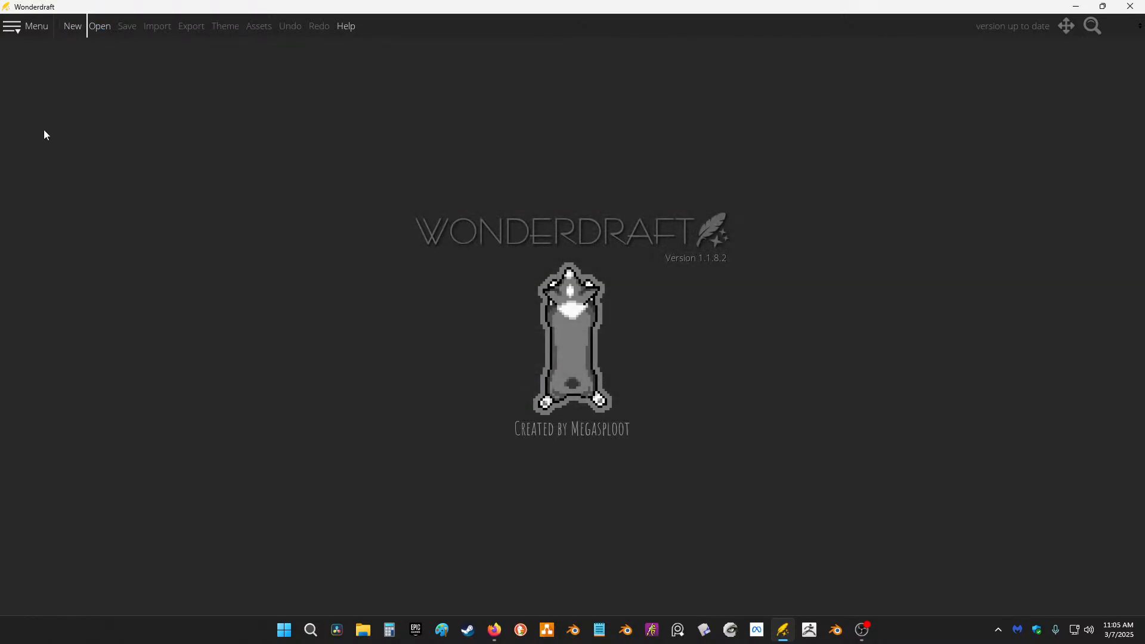
click(351, 23)
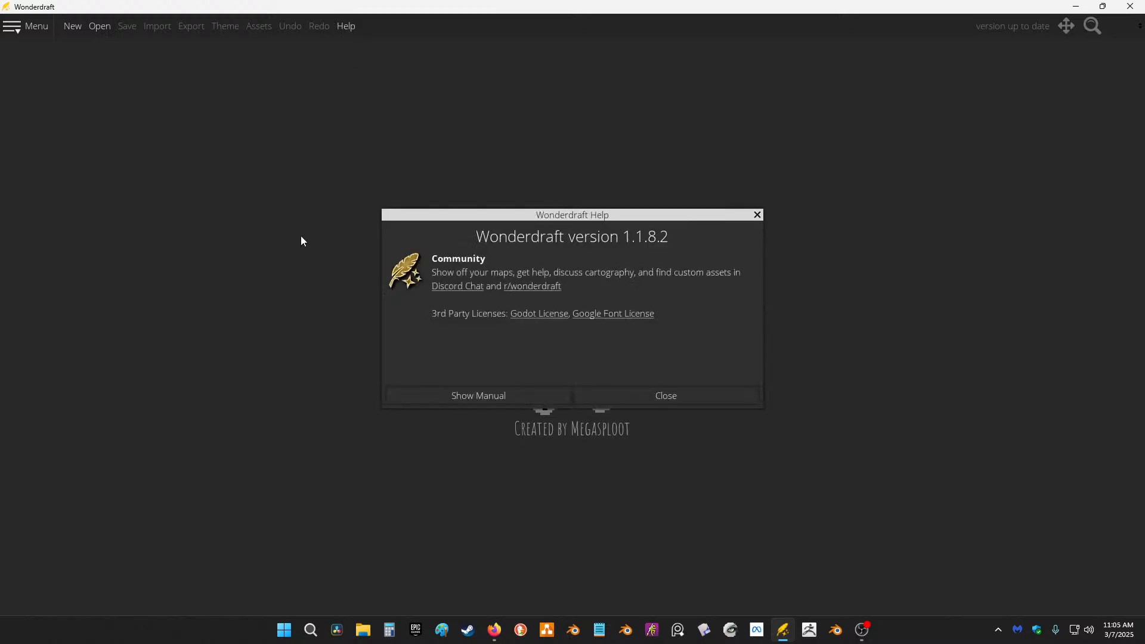
click(757, 214)
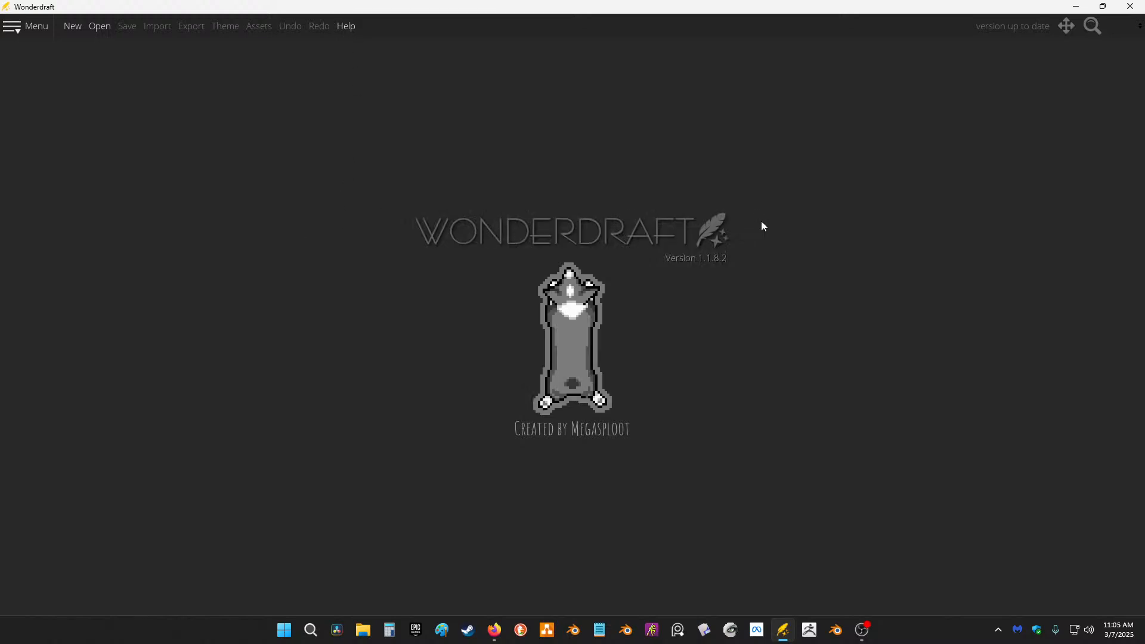
Step: Start a new map and apply the 4K Ultra HD size template in landscape orientation
click(75, 30)
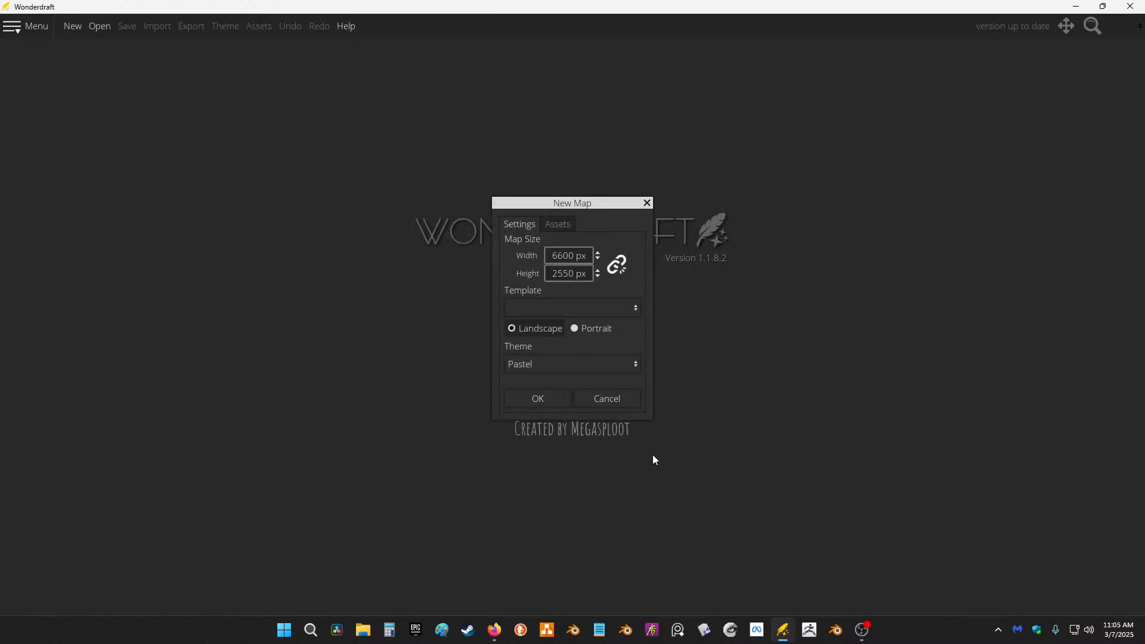
click(615, 308)
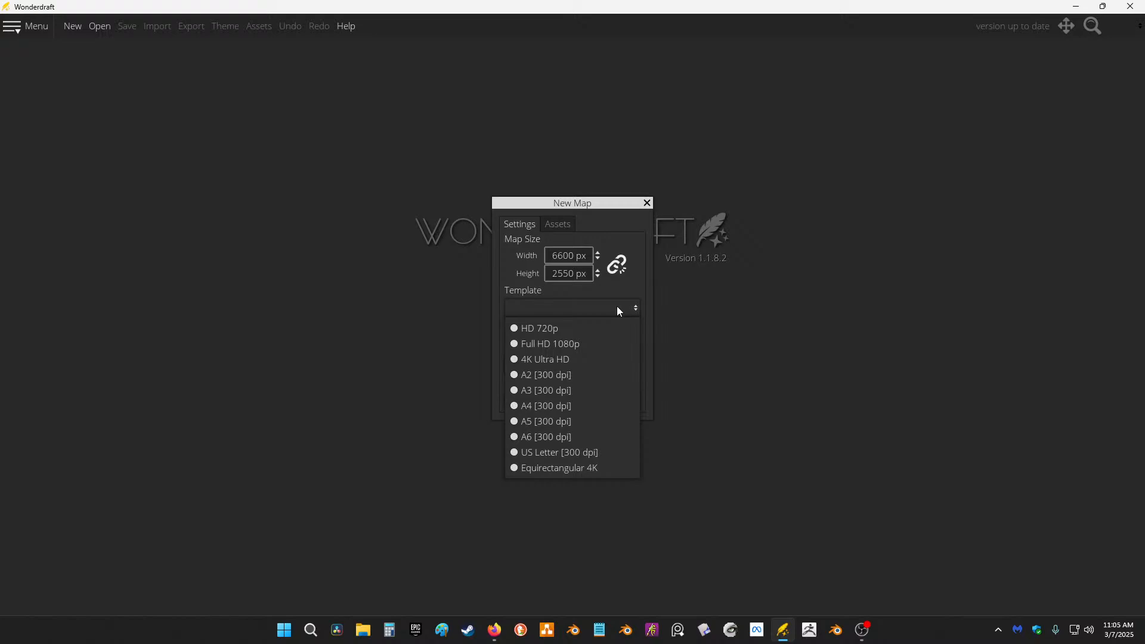
click(582, 361)
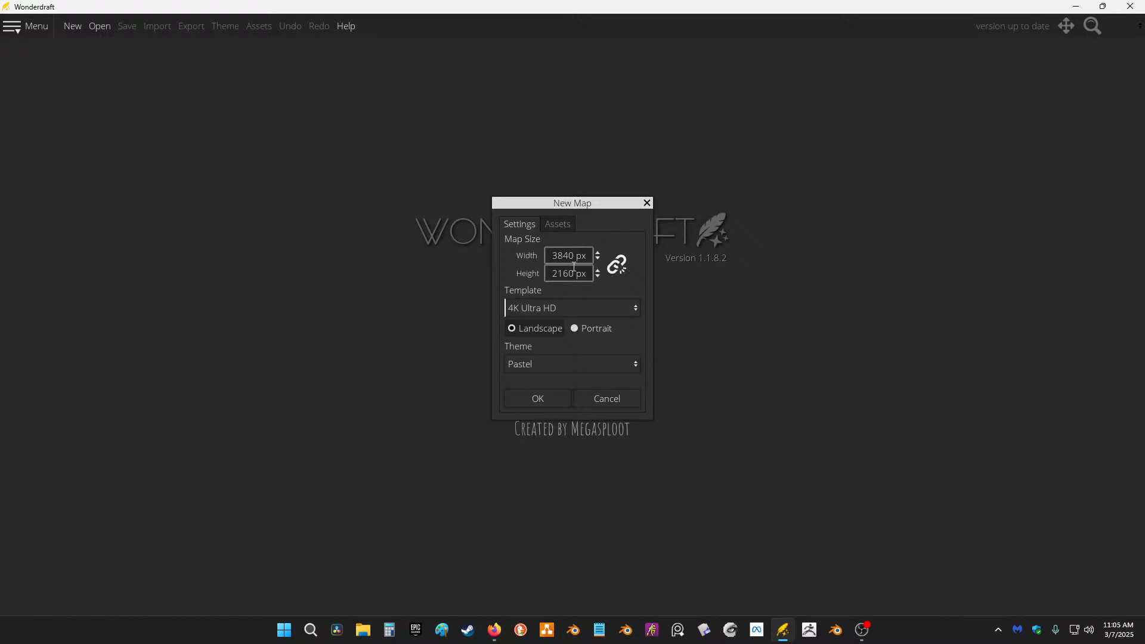
click(578, 304)
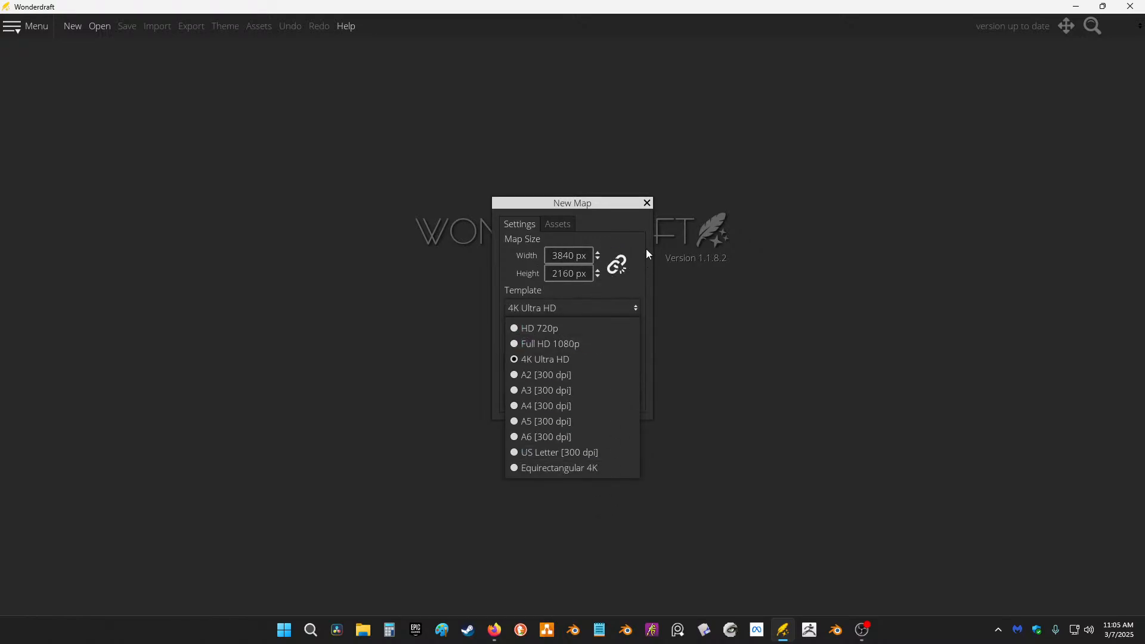
click(611, 217)
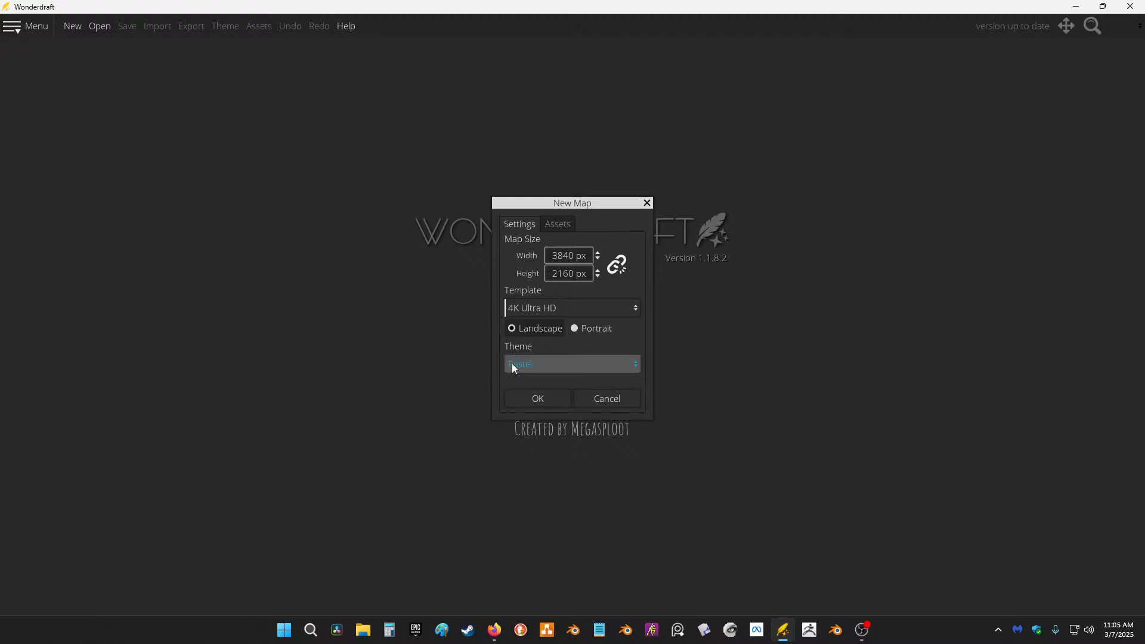
key(Tab)
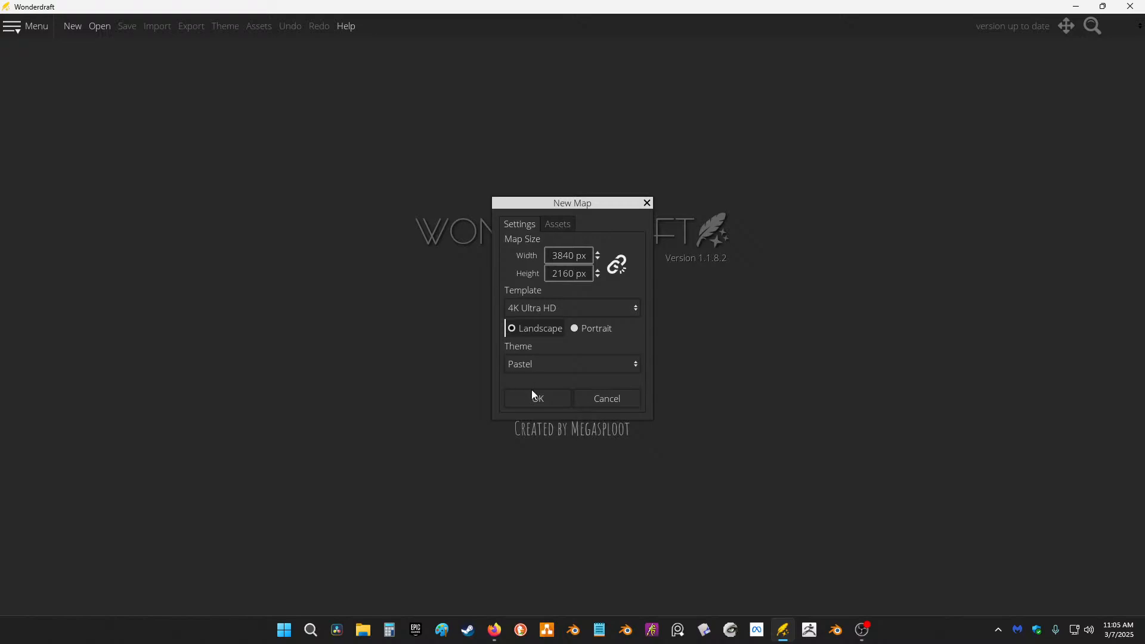
Step: Examine which default and custom asset packs are enabled for the new map, and return to its settings
click(558, 224)
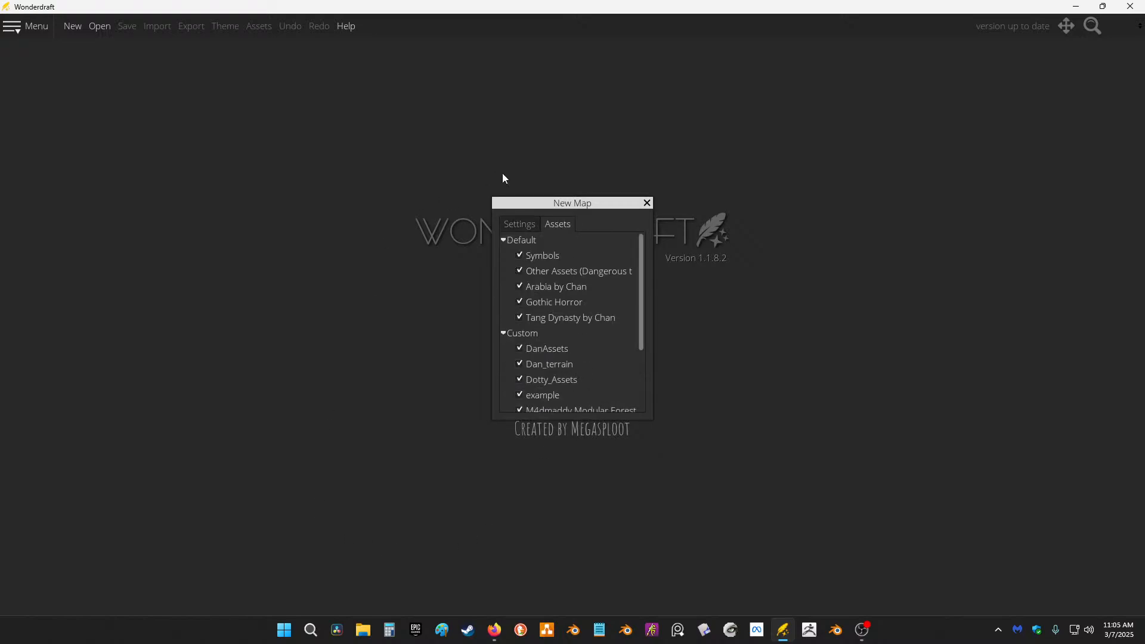
scroll(614, 403, down, 3)
scroll(624, 411, up, 1)
scroll(599, 281, up, 2)
scroll(611, 307, down, 3)
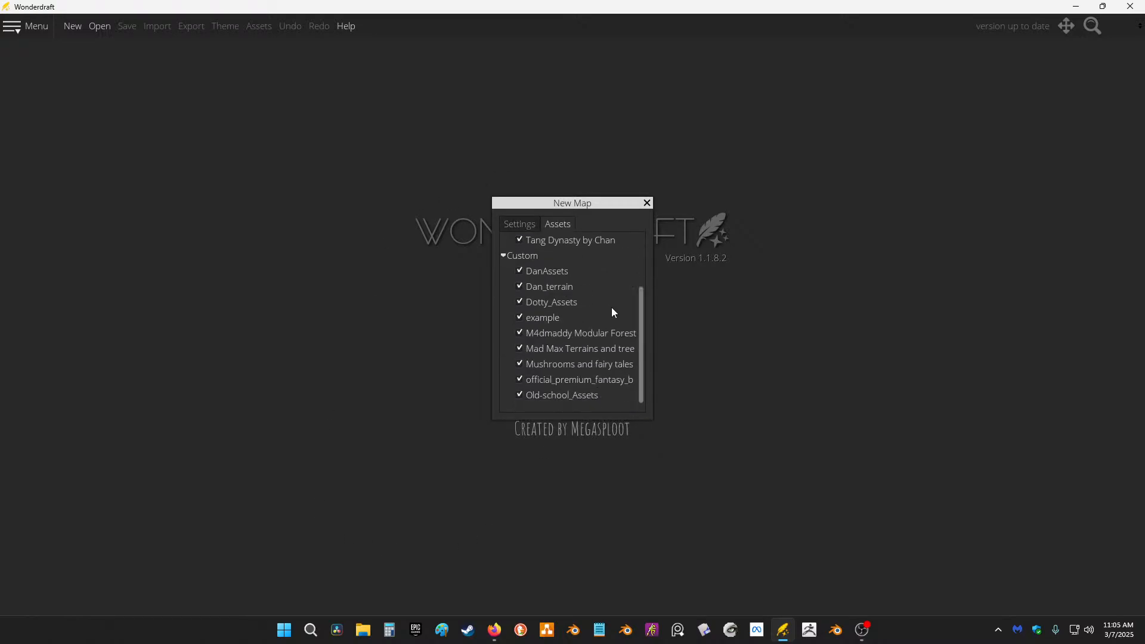
scroll(612, 310, up, 3)
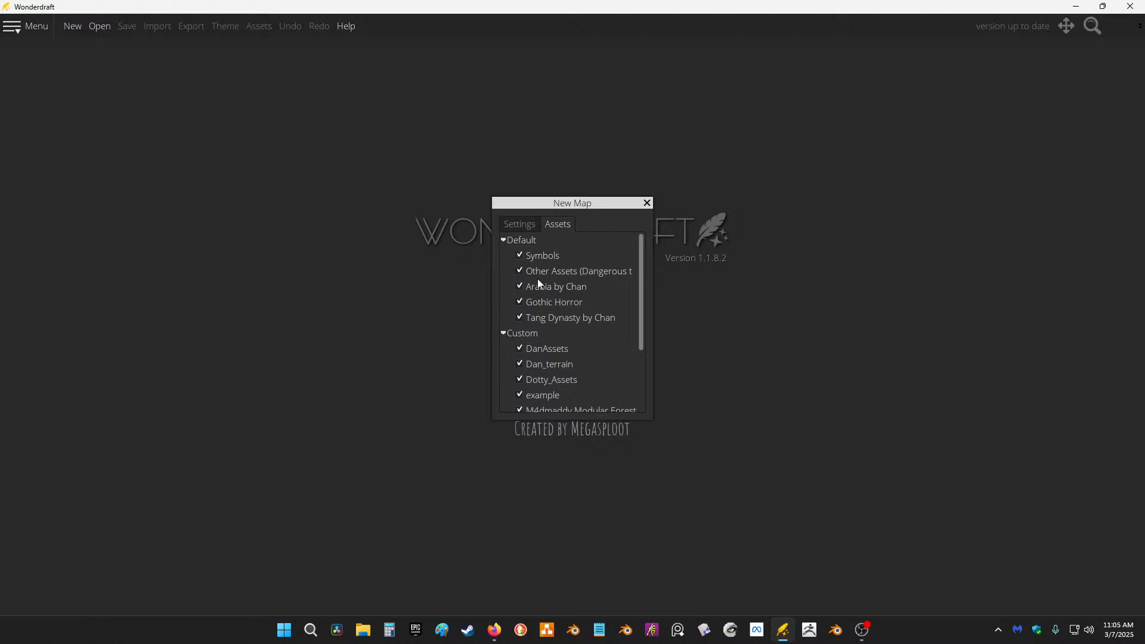
scroll(589, 324, down, 3)
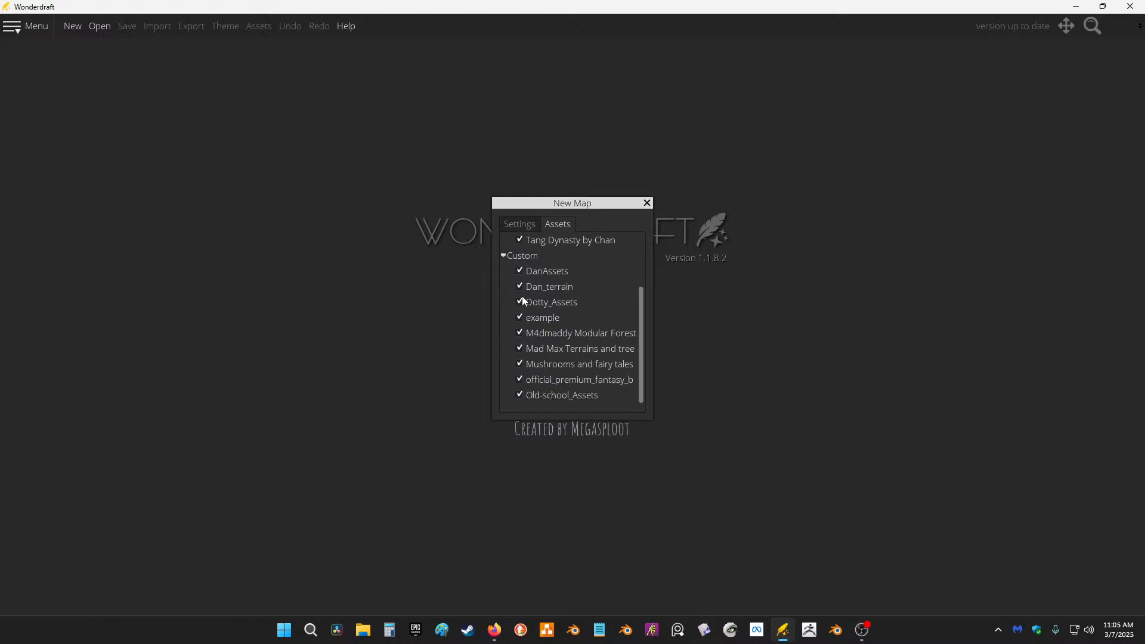
scroll(577, 270, up, 1)
scroll(573, 287, down, 1)
scroll(573, 310, up, 3)
click(520, 224)
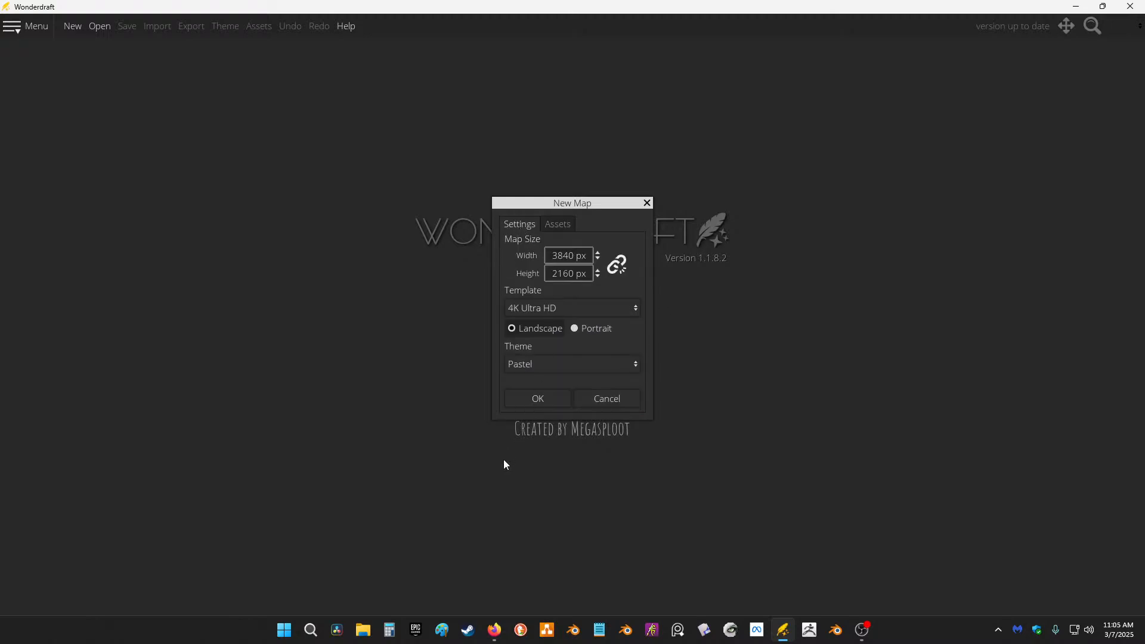
Step: Set the new map's theme to Imagination and create the map
drag(584, 198, 594, 147)
click(626, 306)
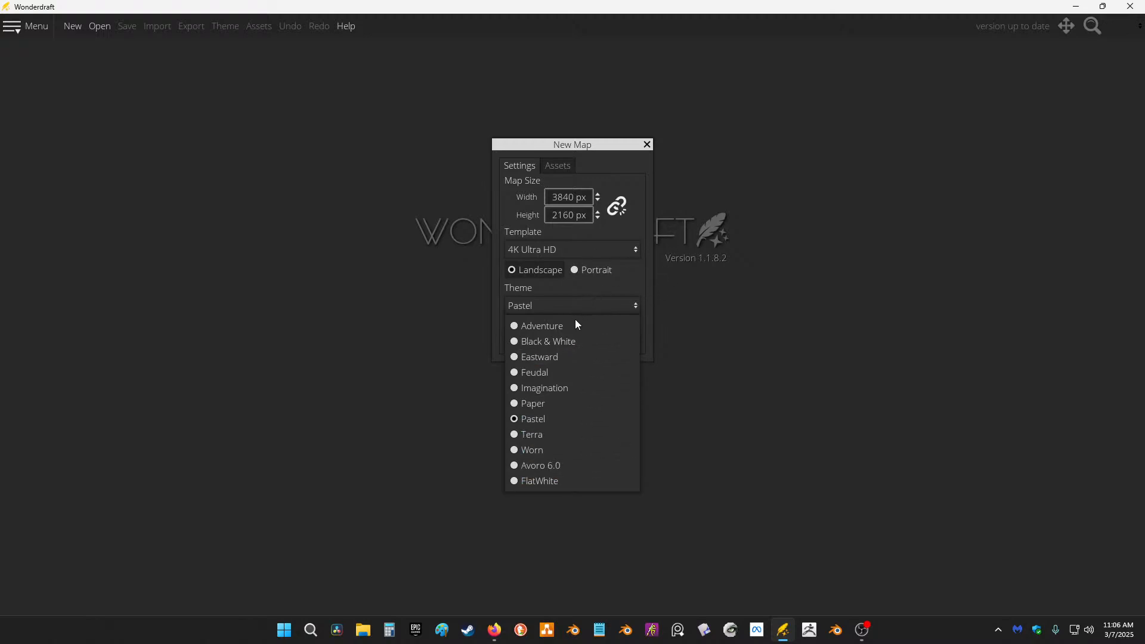
click(568, 389)
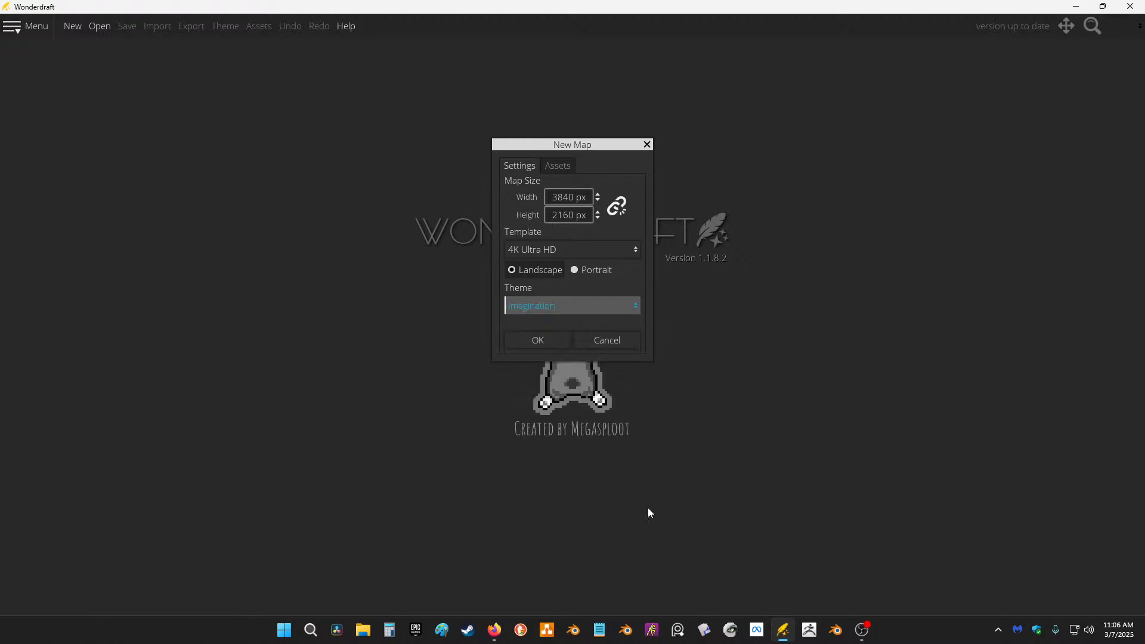
click(553, 345)
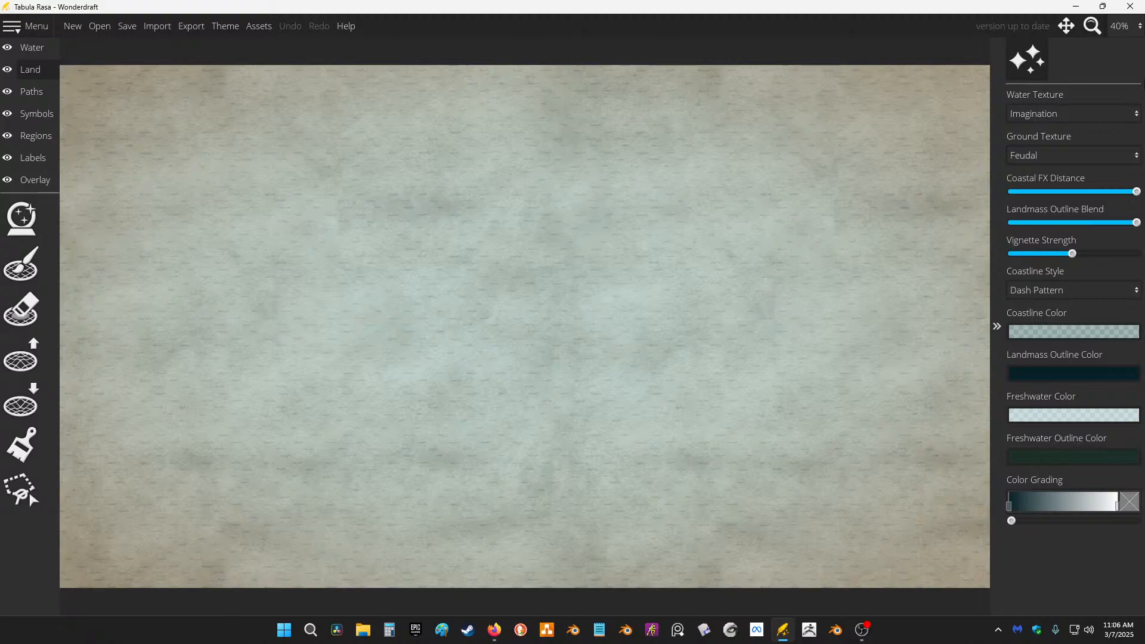
Step: Try the Feudal, Vintage and Sample water textures on the blank map, and set the texture back to Imagination
click(1050, 113)
click(1056, 151)
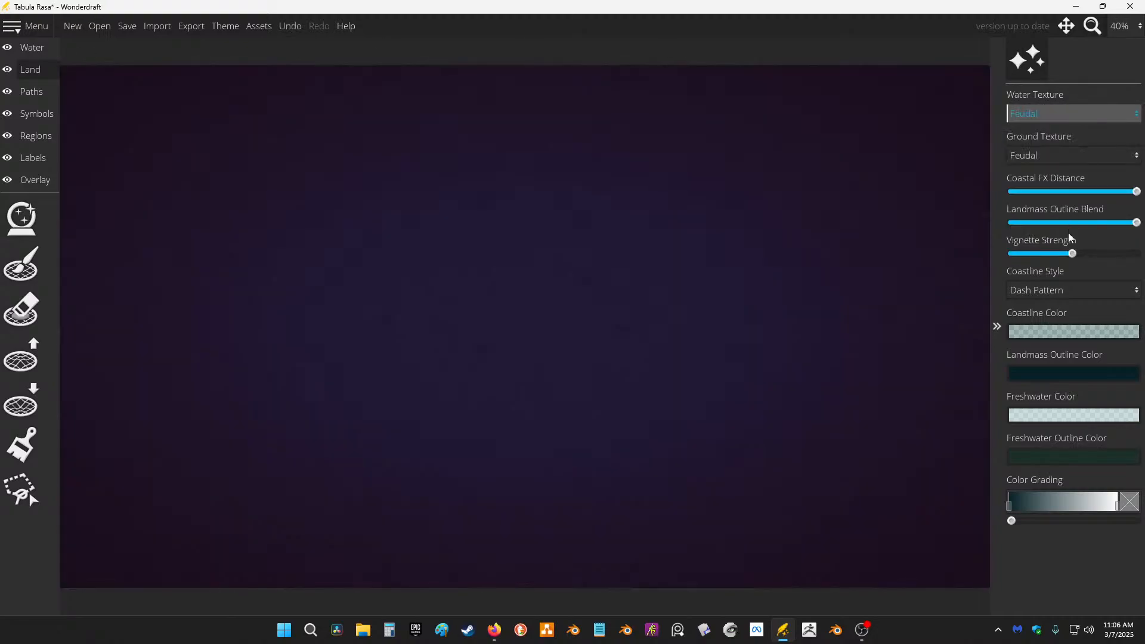
click(1056, 113)
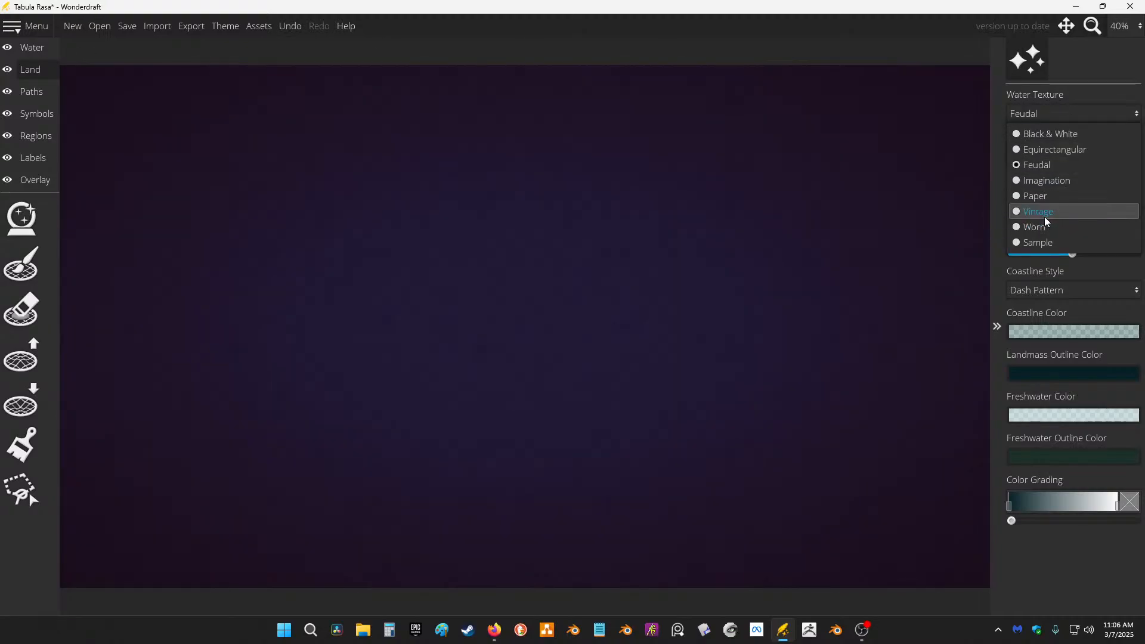
click(1045, 212)
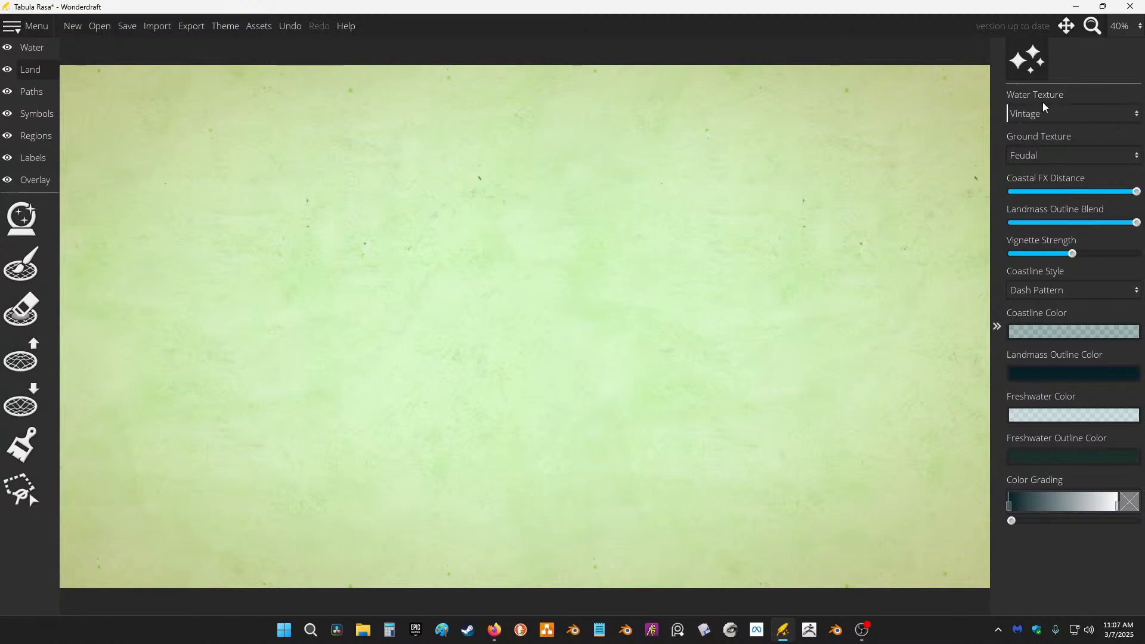
click(1045, 112)
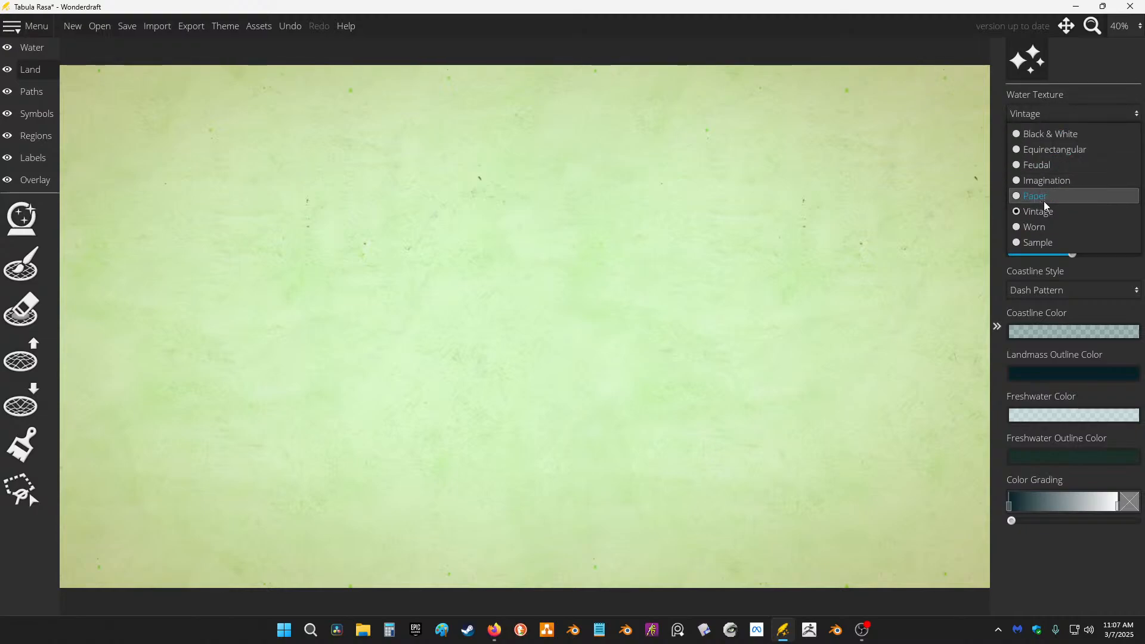
click(1048, 242)
click(1046, 114)
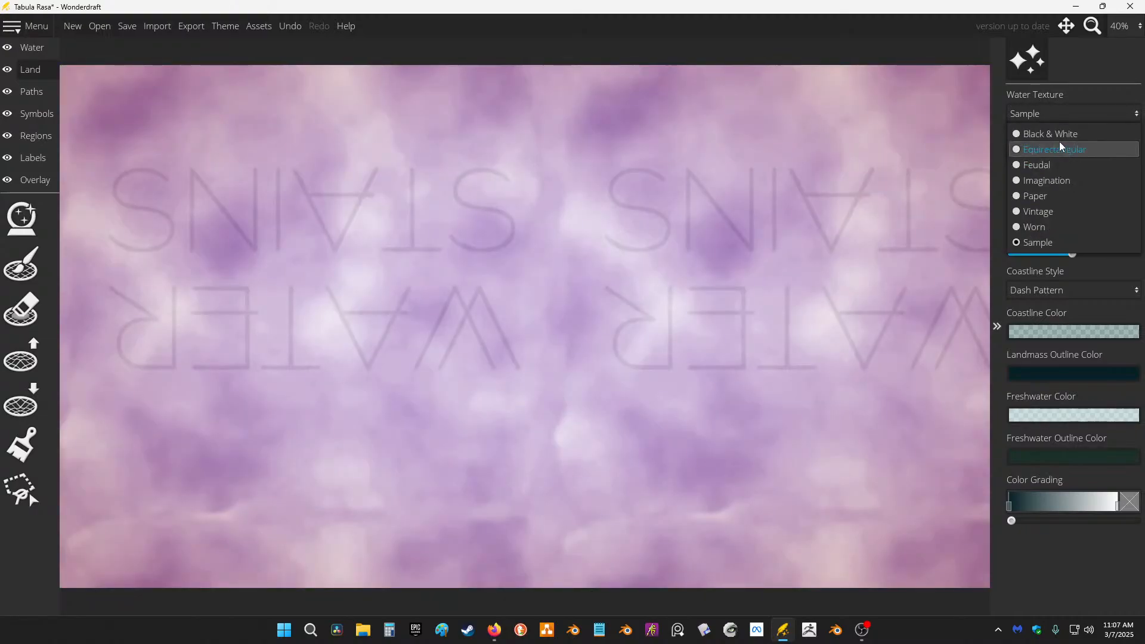
click(1068, 182)
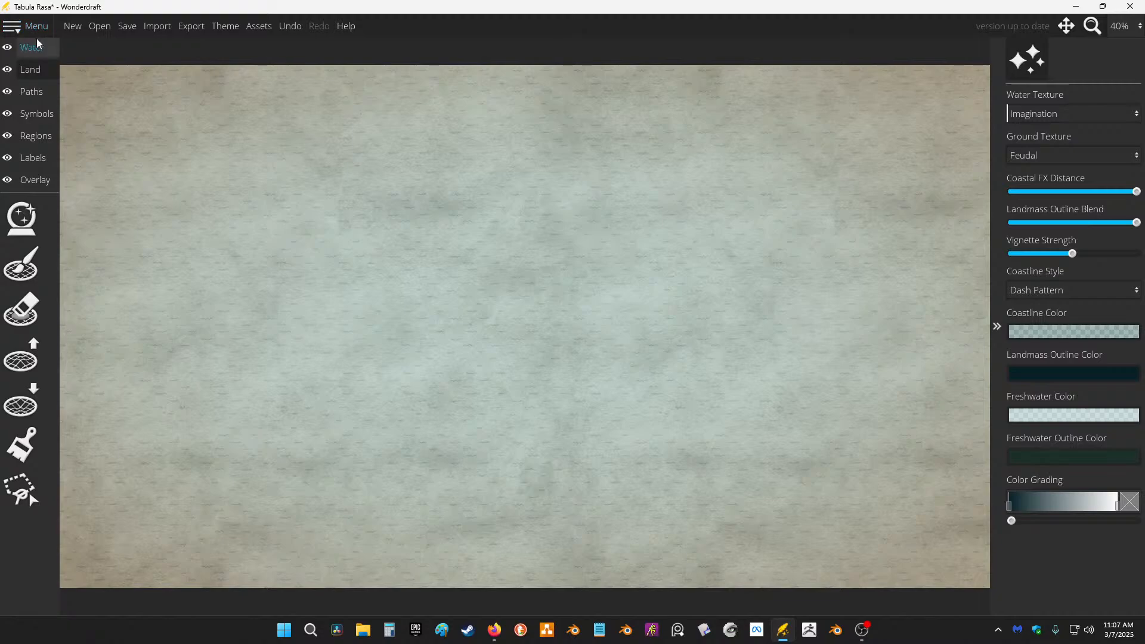
Step: Toggle the Water layer's visibility off and on, and examine the tools of the Water, Paths, Symbols, Regions, Labels and Overlay layers
click(7, 47)
click(7, 48)
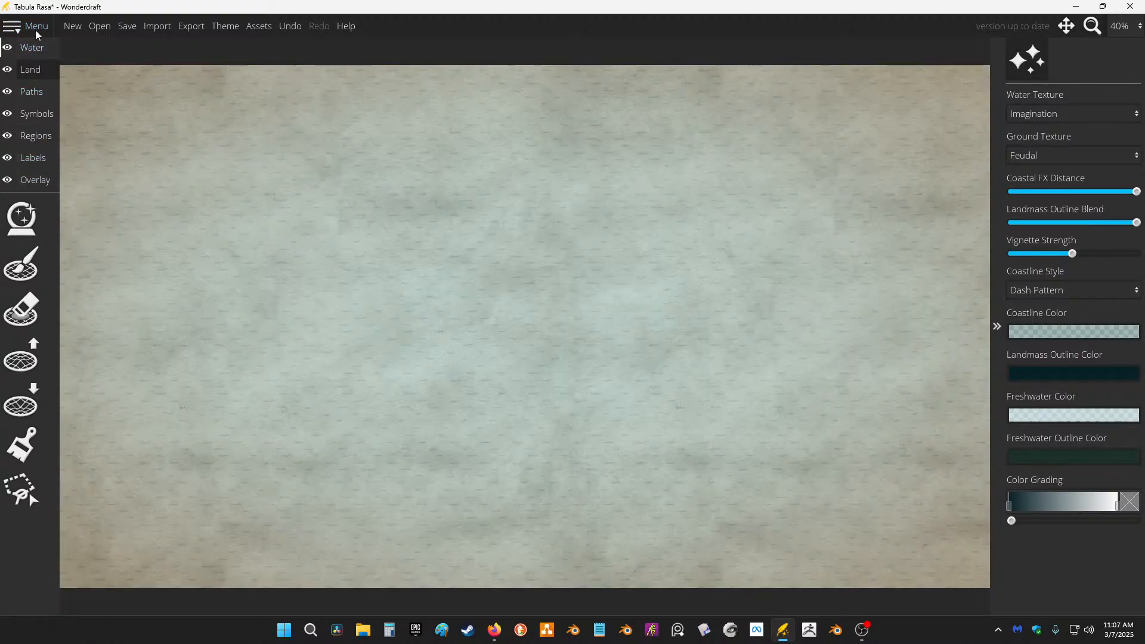
click(33, 47)
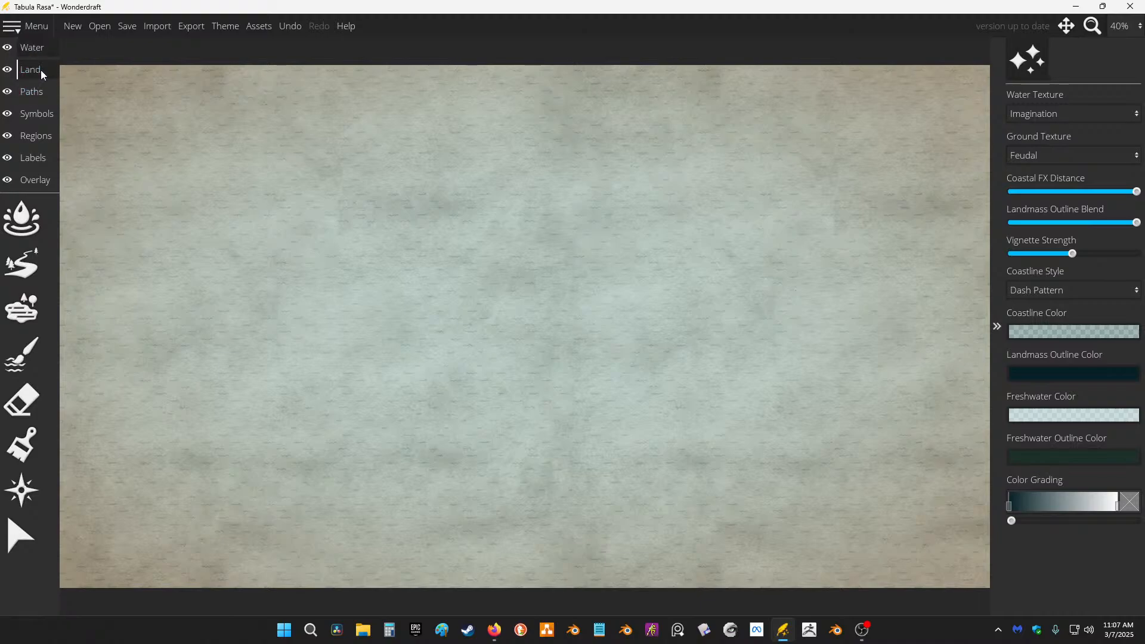
click(31, 91)
click(37, 113)
click(38, 136)
click(40, 158)
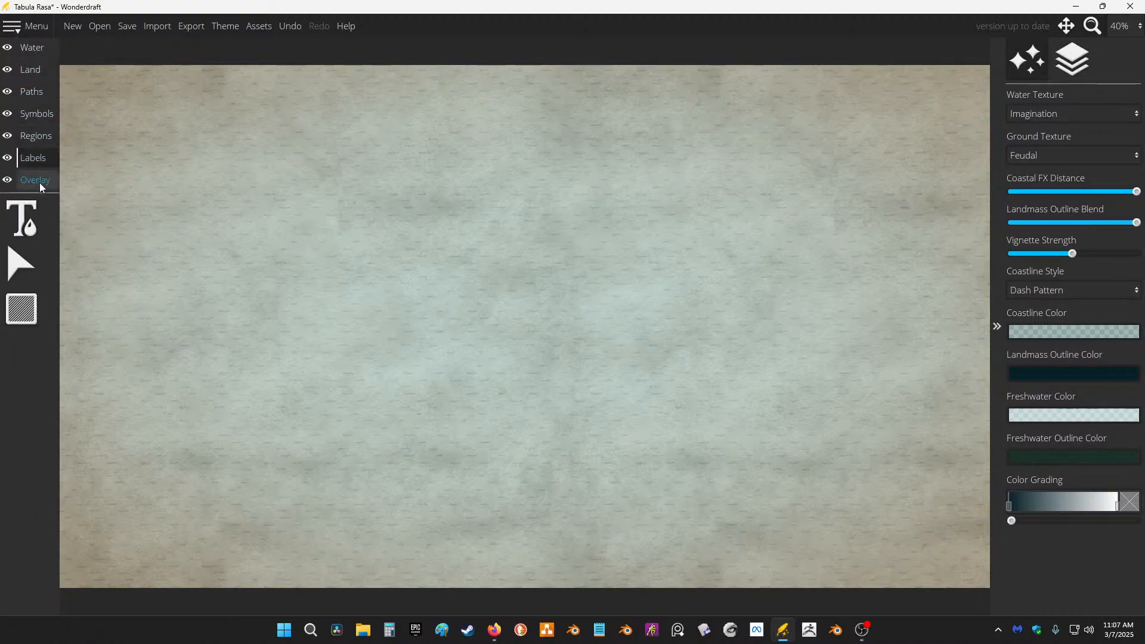
click(39, 191)
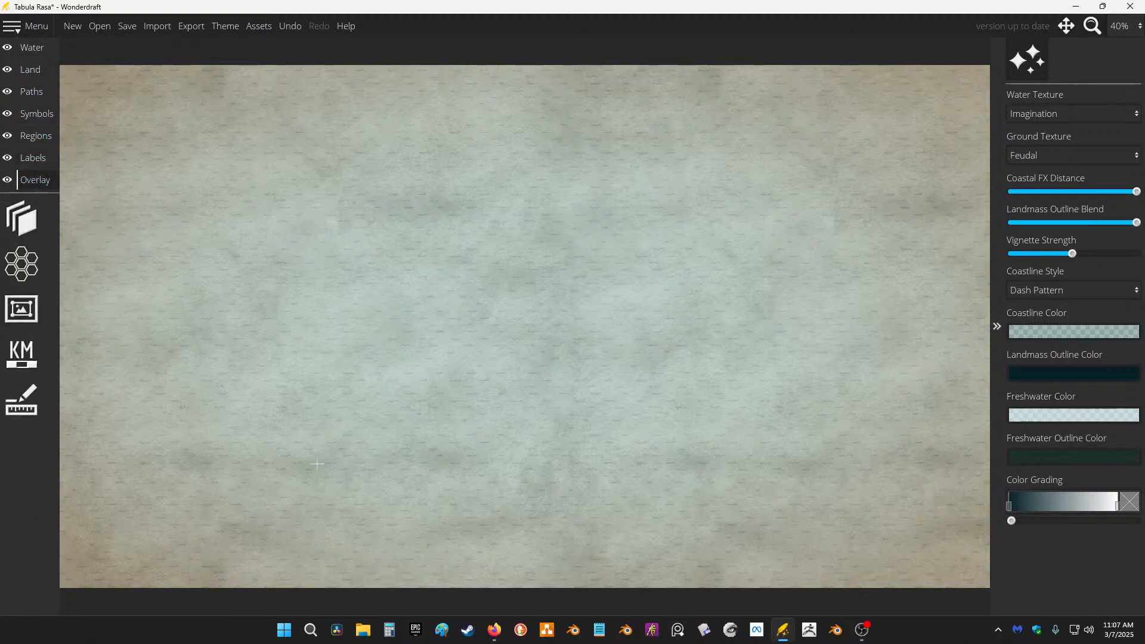
Step: Return to the Water layer to show its tool set
click(25, 27)
key(Escape)
click(36, 52)
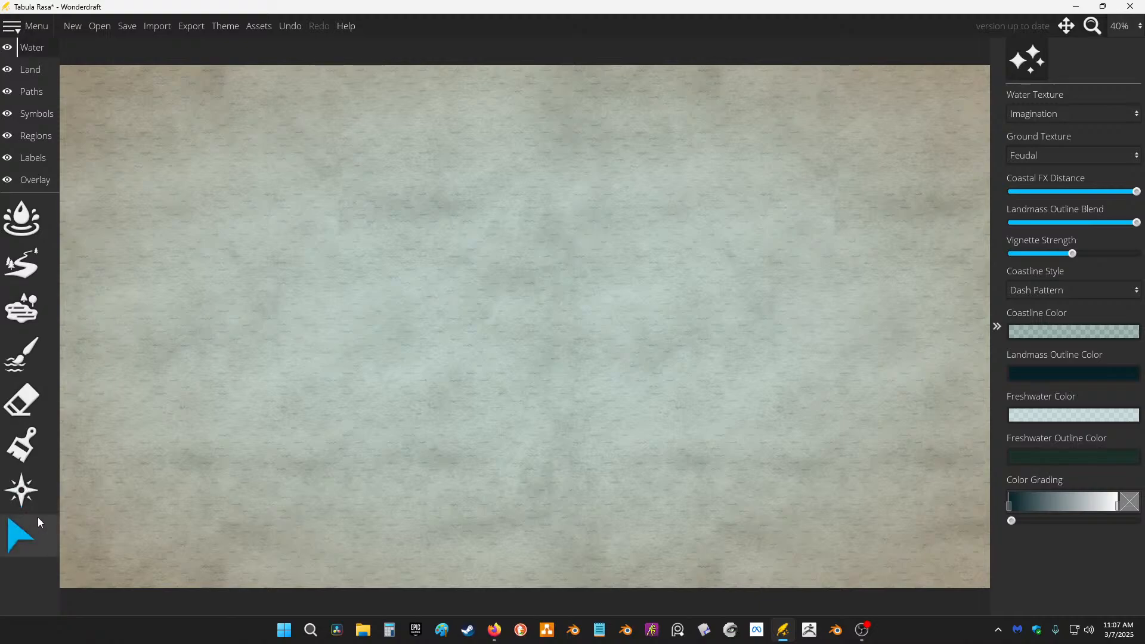
Step: Place five rhumb line roses with 16 directions at scattered points on the blank water map
click(32, 550)
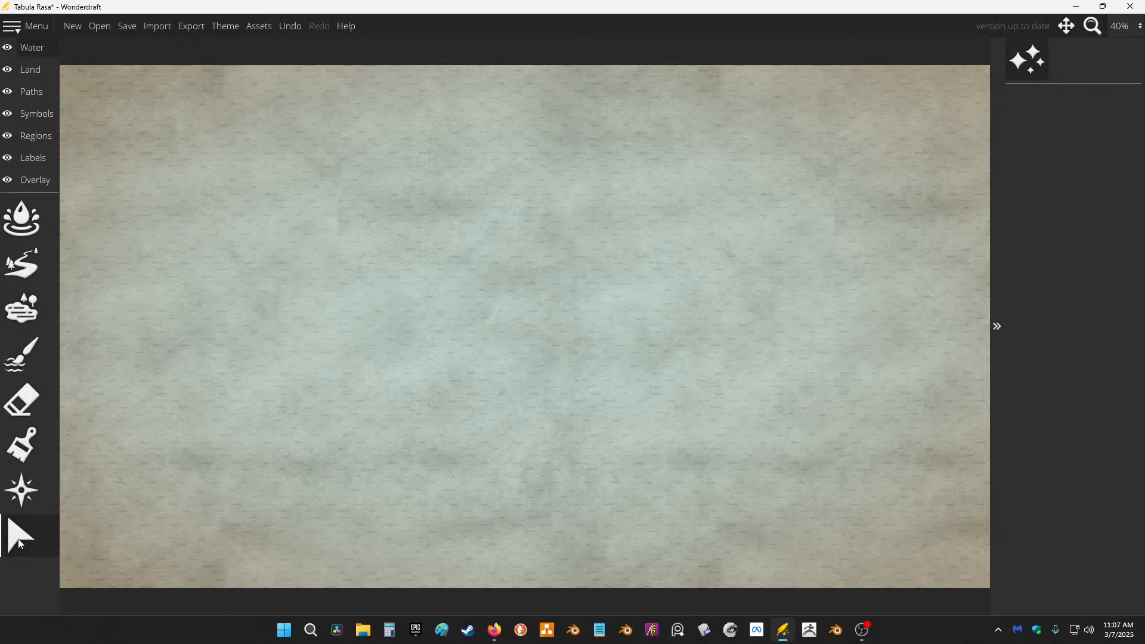
click(23, 496)
click(424, 247)
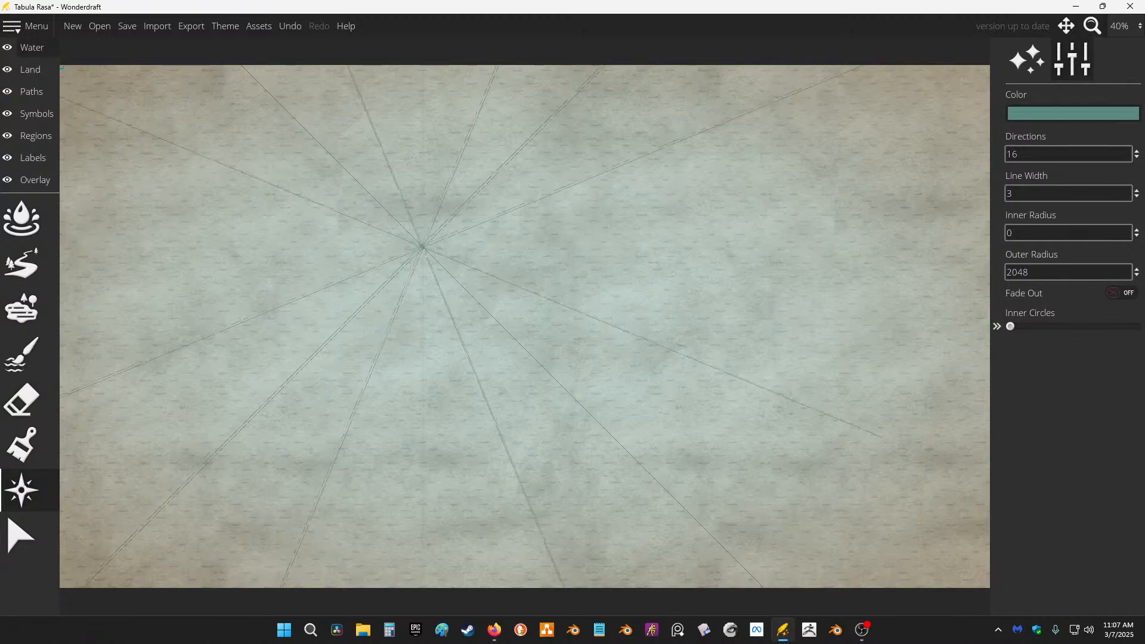
click(636, 373)
click(699, 176)
click(494, 339)
click(394, 355)
click(102, 549)
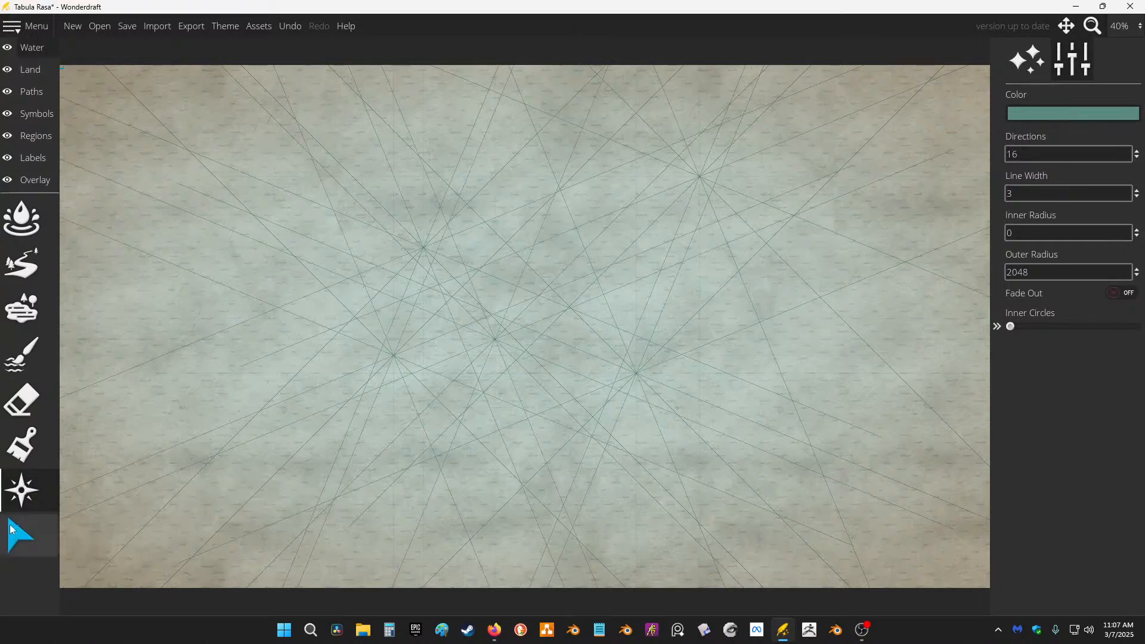
Step: Select each of the placed rhumb line roses in turn and delete them all from the map
click(21, 536)
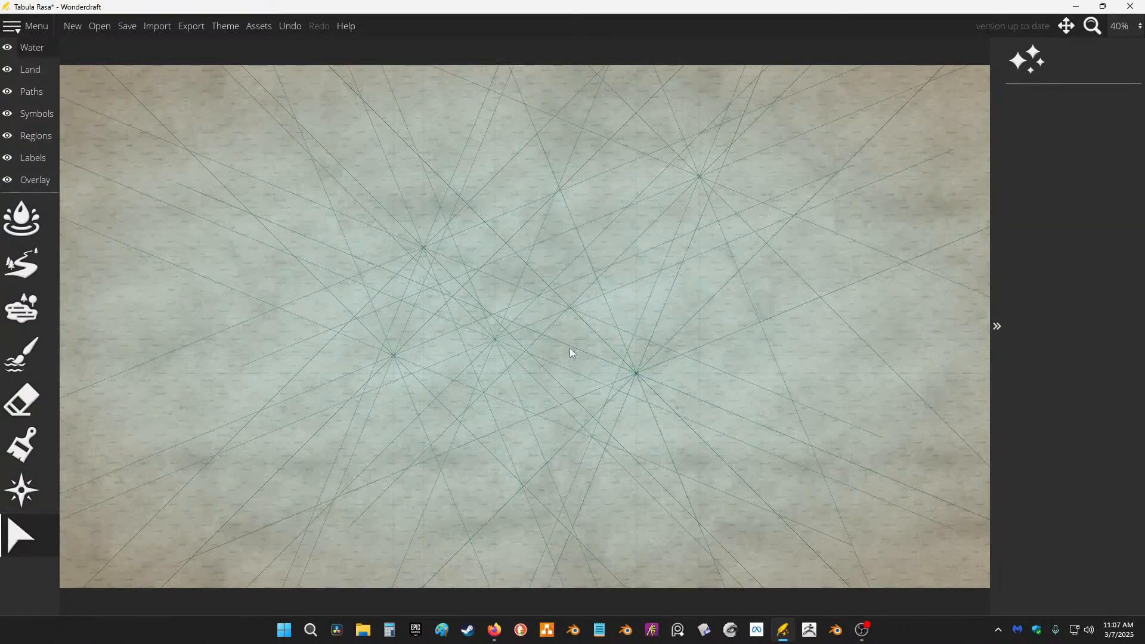
click(494, 337)
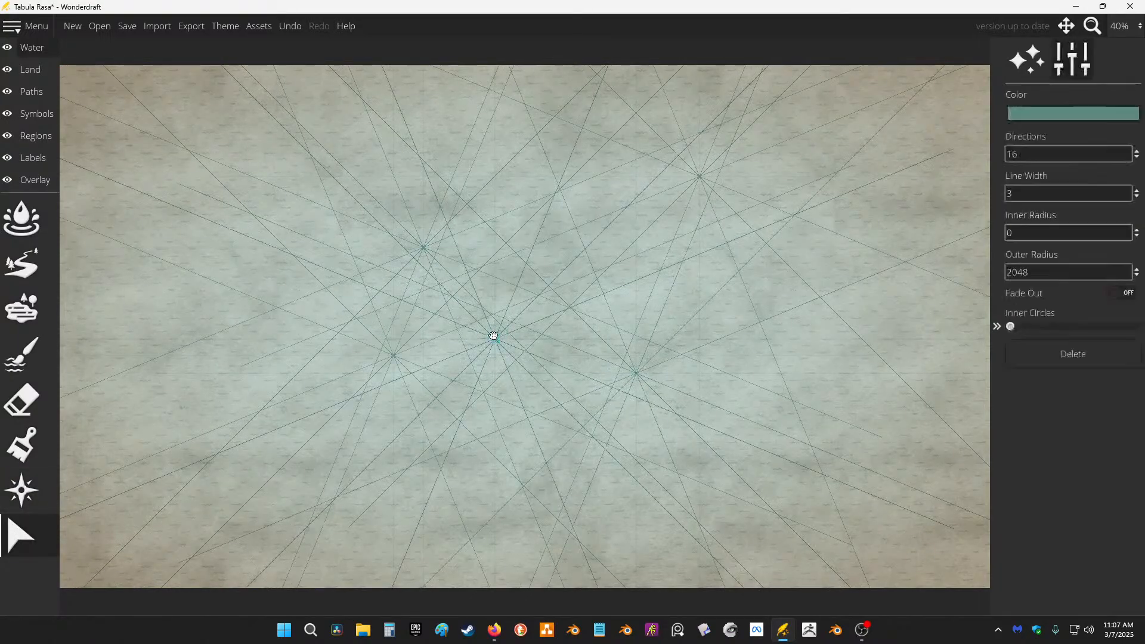
click(655, 395)
click(637, 374)
key(Delete)
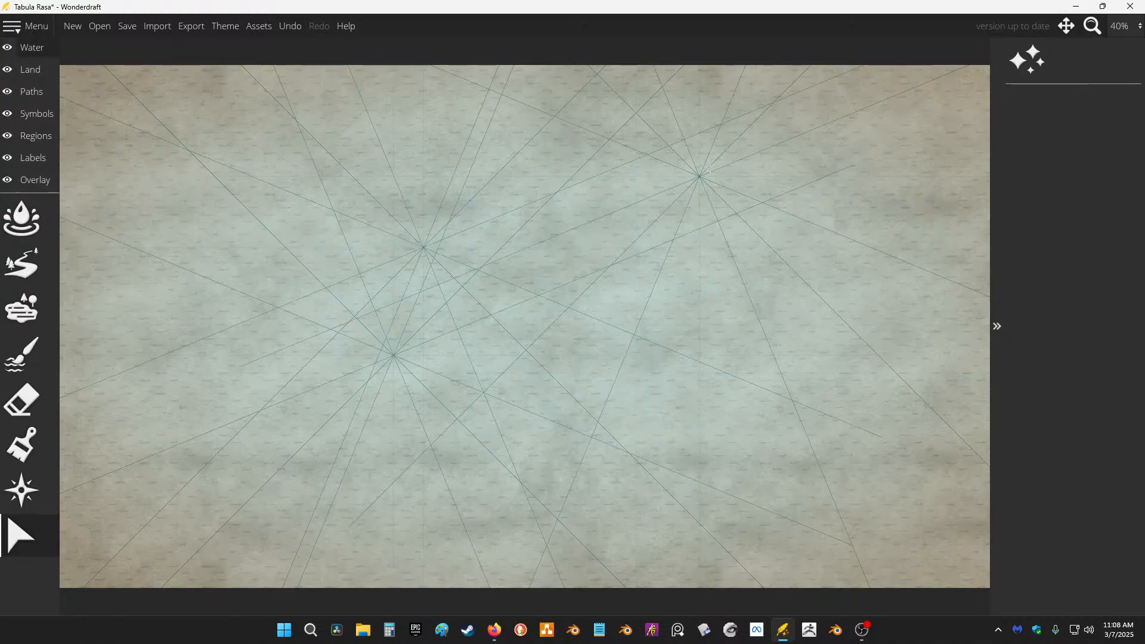
click(701, 176)
key(Delete)
click(425, 249)
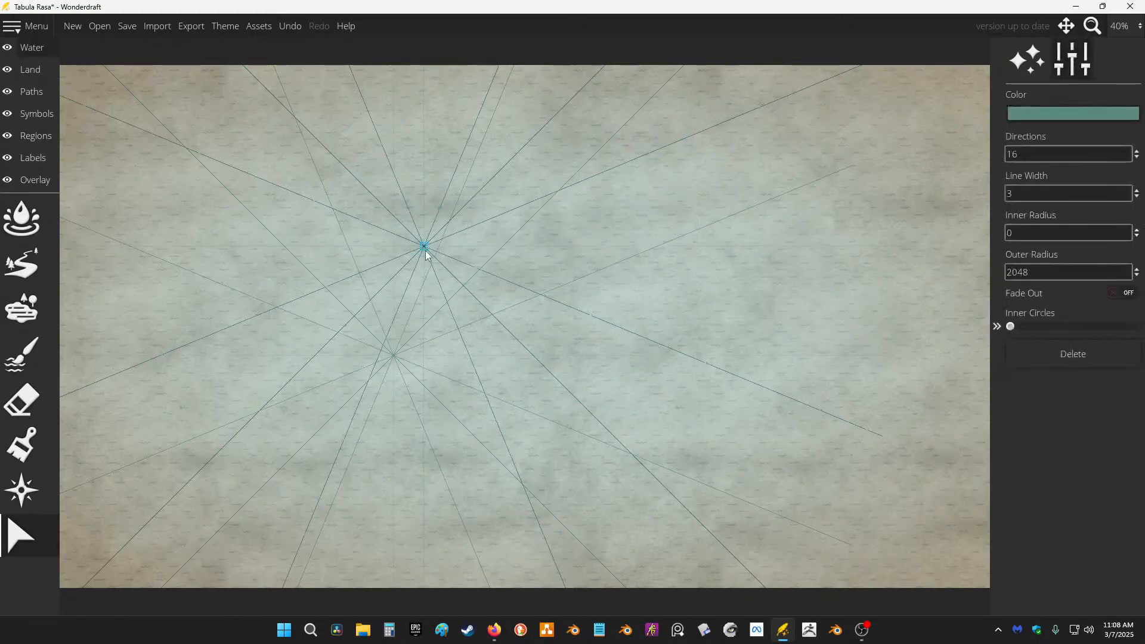
key(Delete)
click(393, 357)
key(Delete)
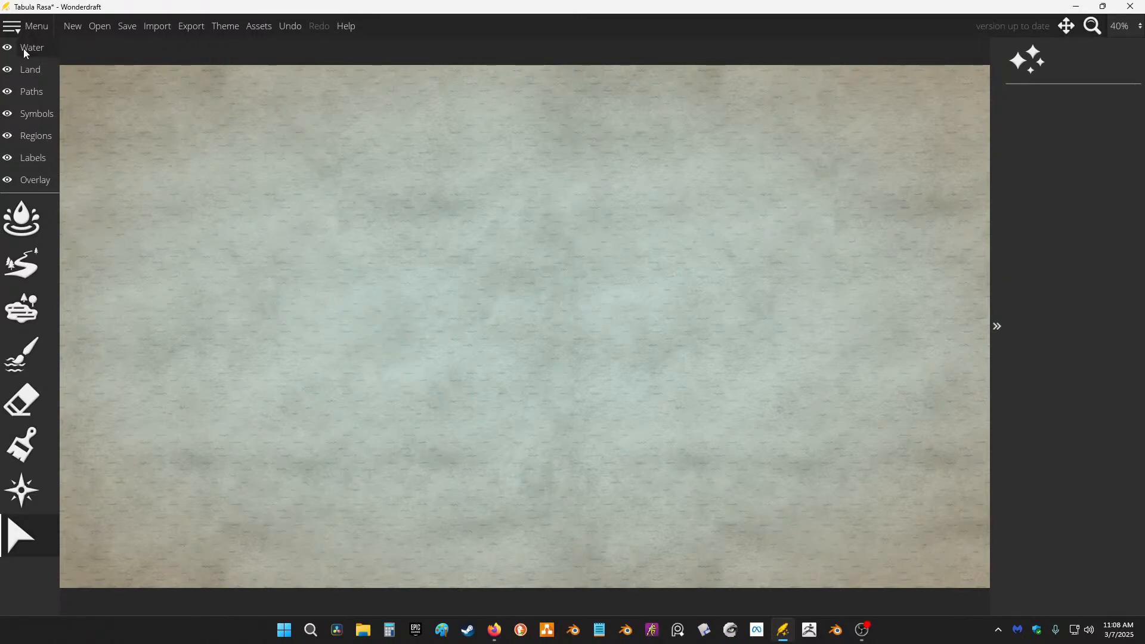
Step: Switch to the Overlay layer and add a grid with the Square pattern to the map
click(36, 180)
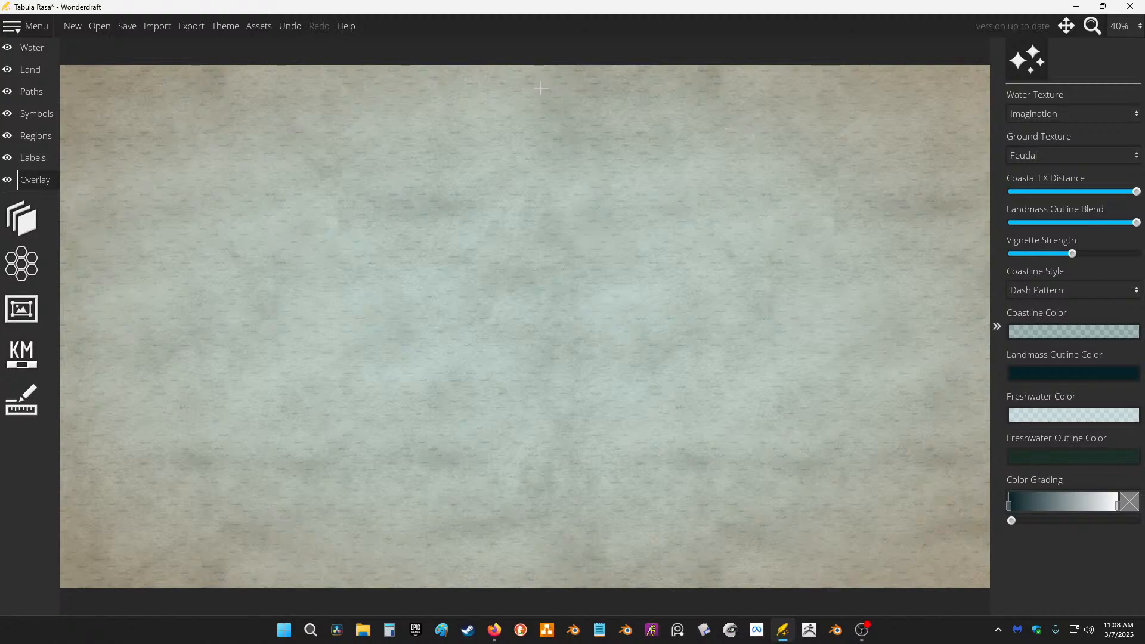
click(22, 263)
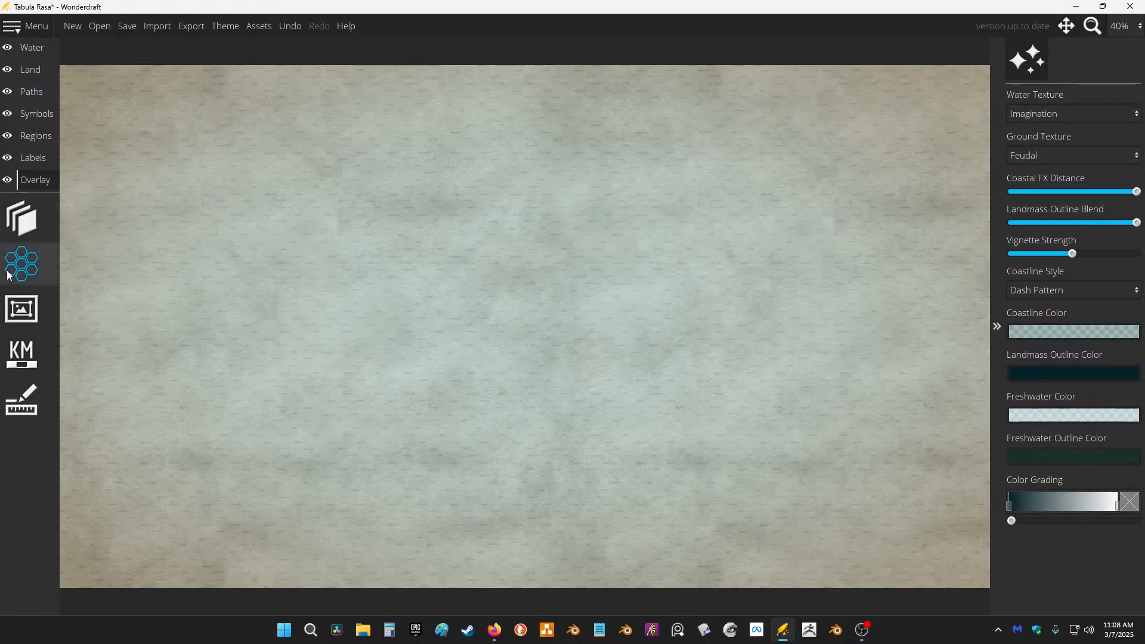
click(1098, 113)
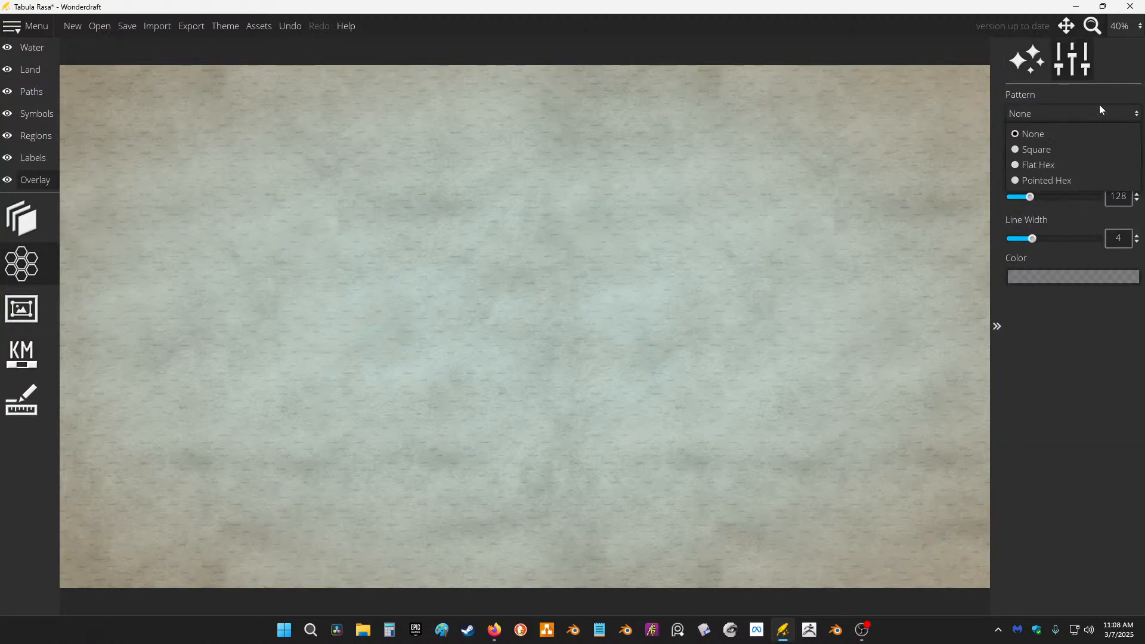
click(1076, 155)
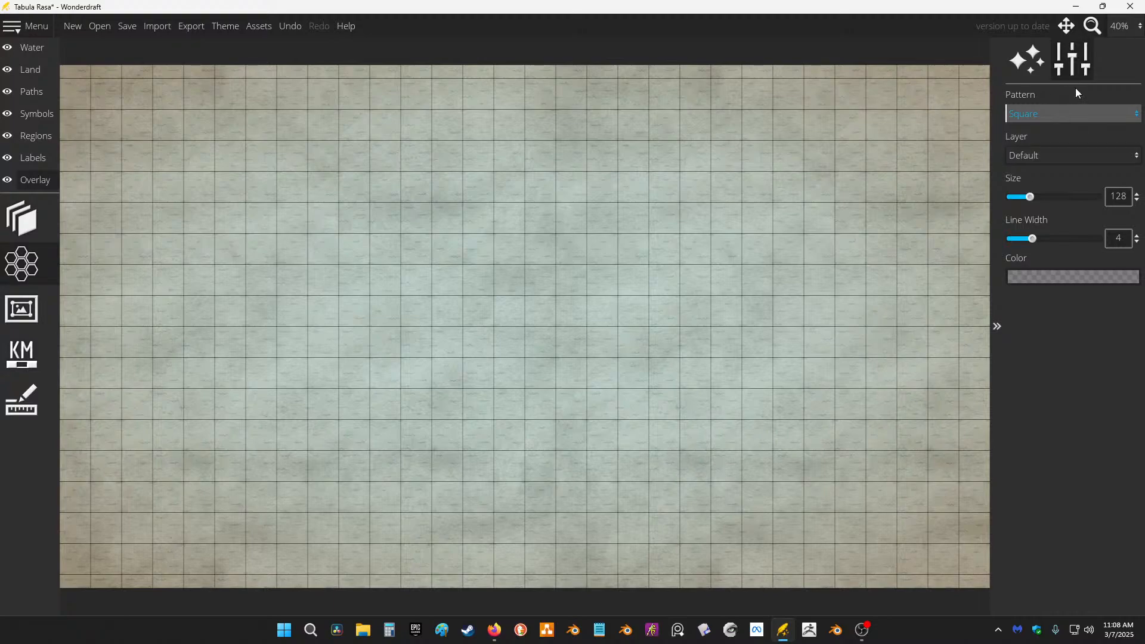
Step: Examine the trace image tool's options and compare them with the map's general theme settings
click(22, 206)
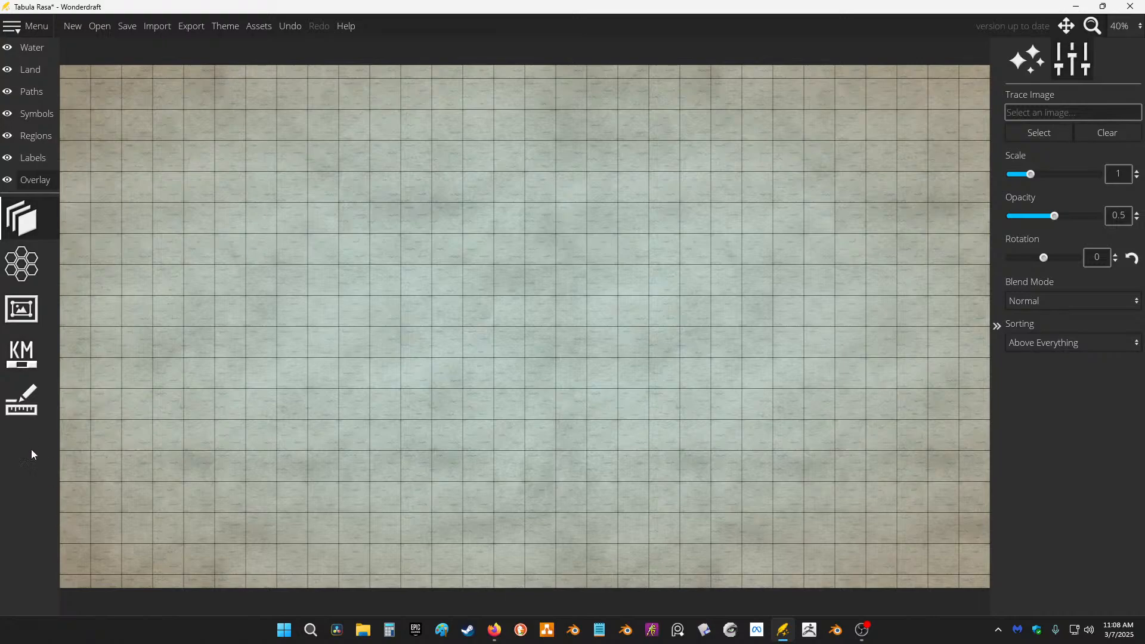
click(46, 256)
click(41, 227)
click(1027, 59)
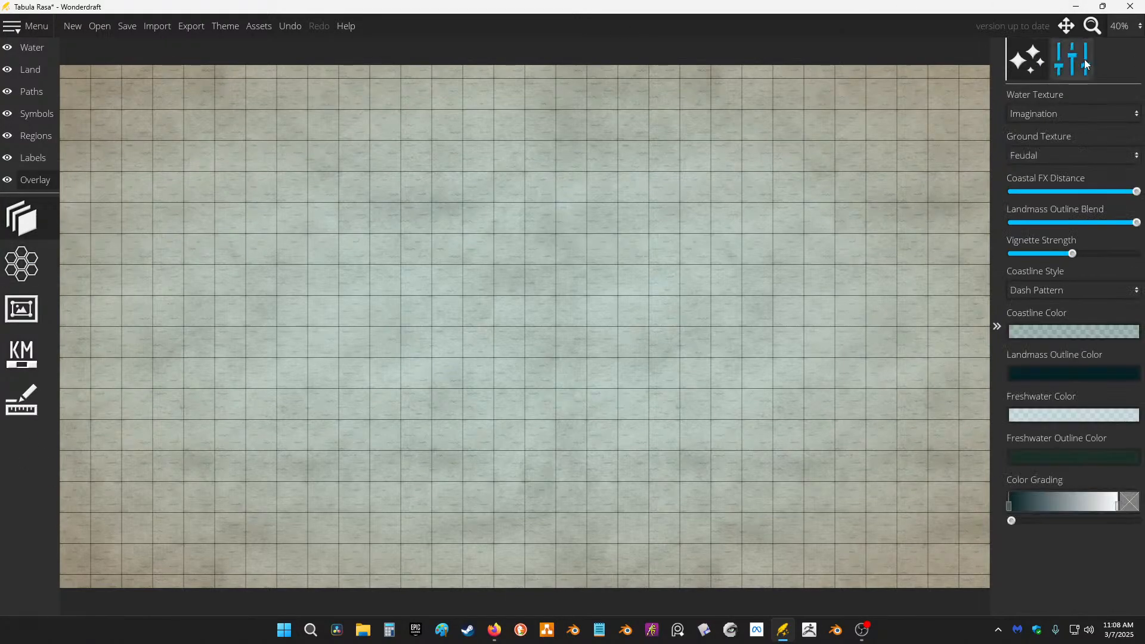
click(1082, 58)
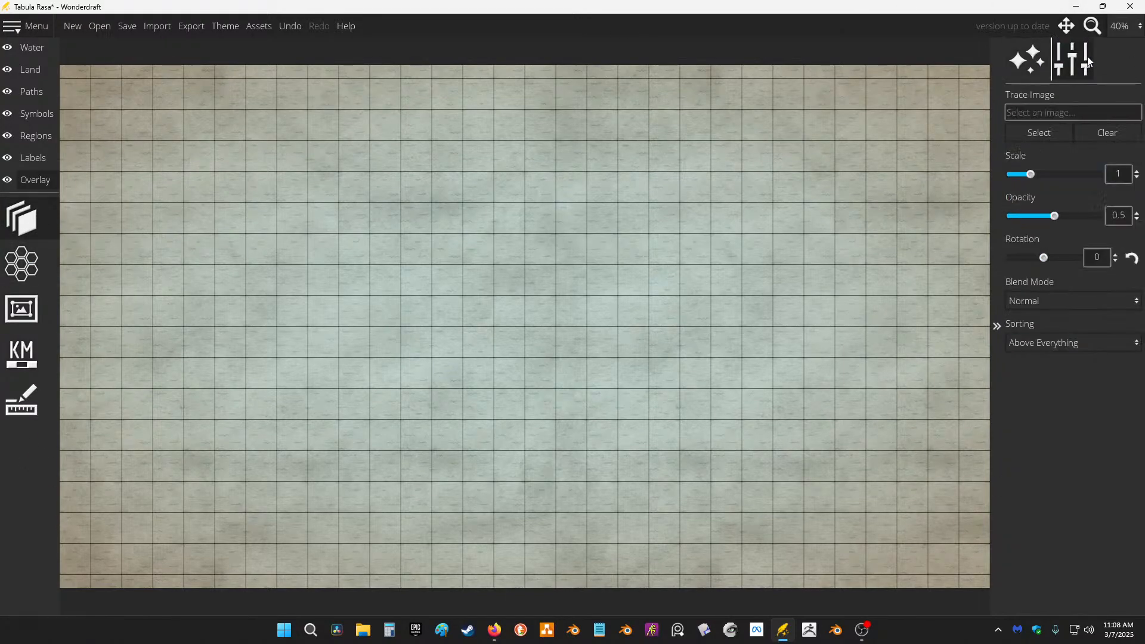
click(1045, 62)
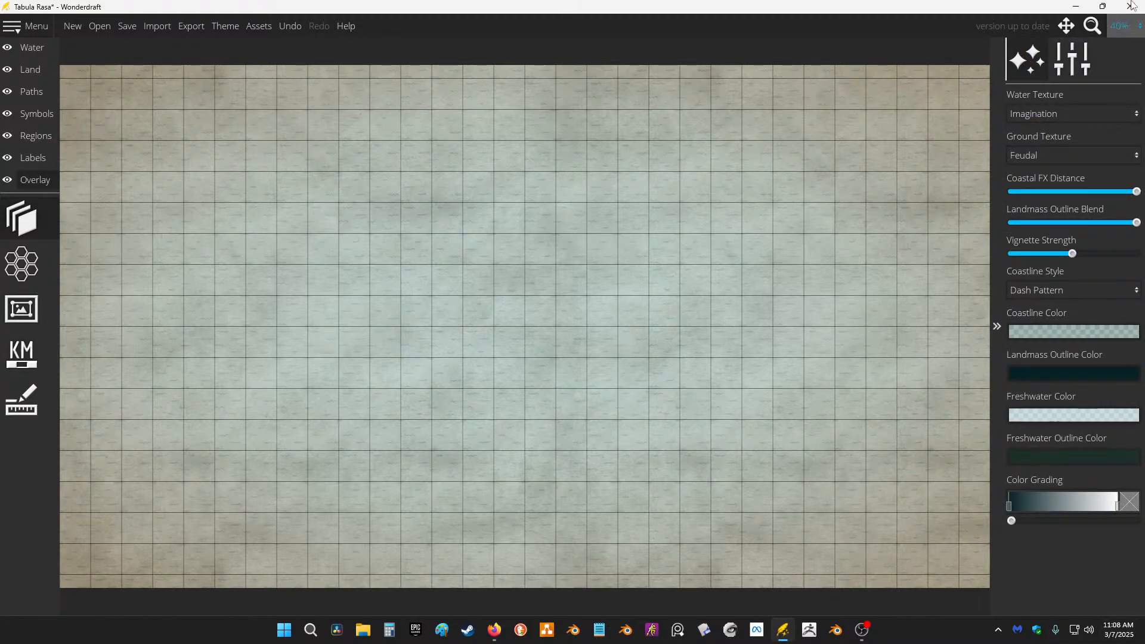
click(1075, 64)
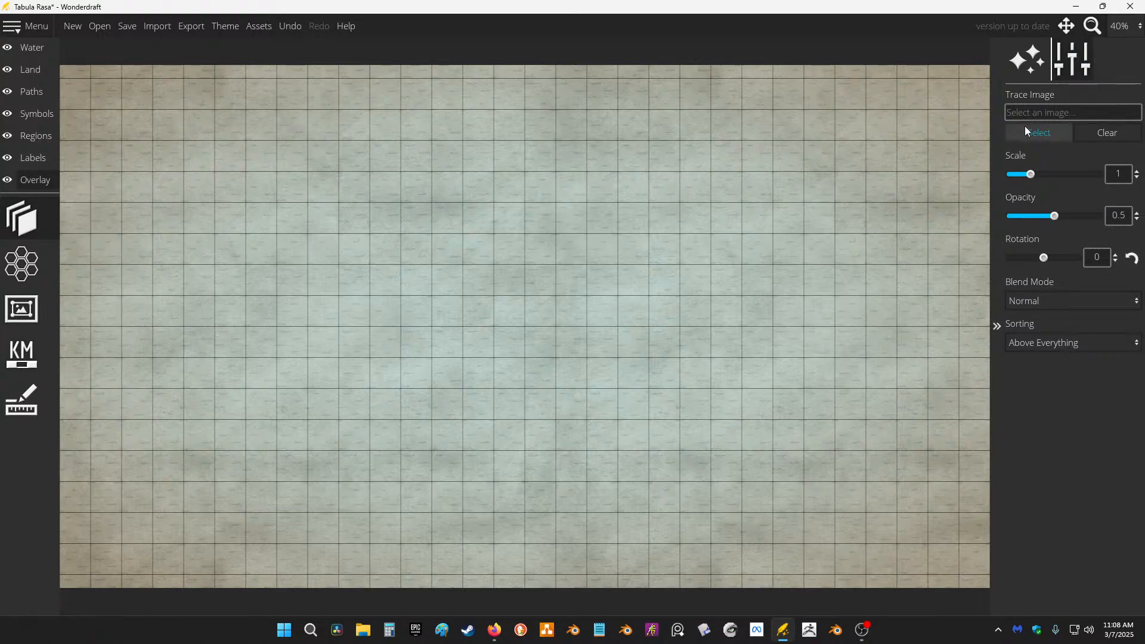
Step: Load 234.jpg from the Pictures folder as the trace image
click(1041, 131)
scroll(869, 263, down, 10)
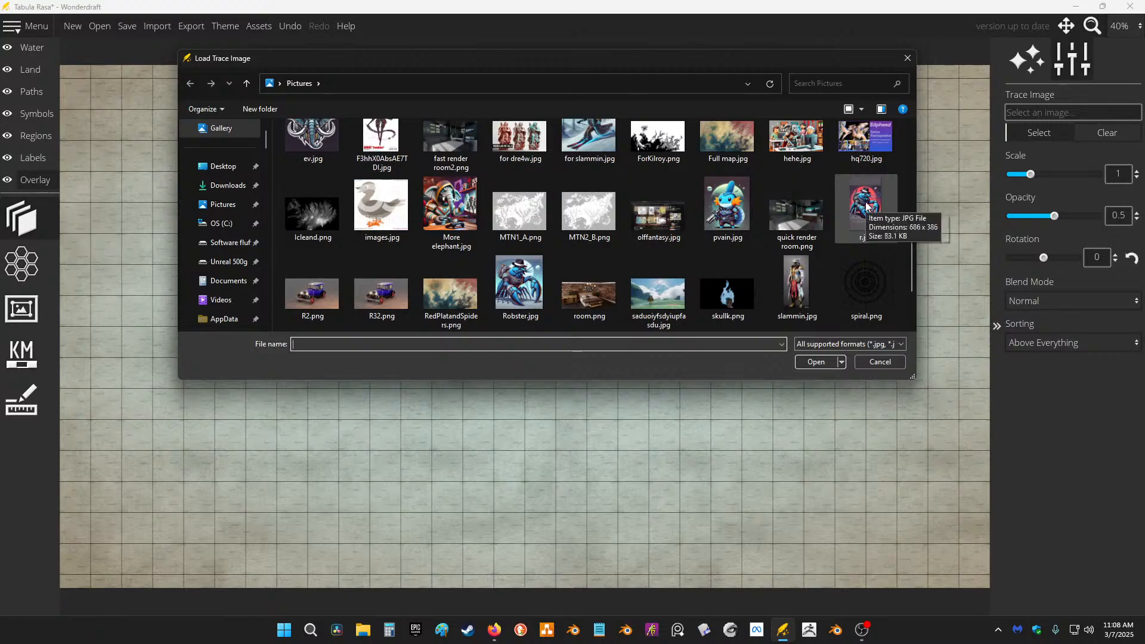
scroll(763, 291, down, 2)
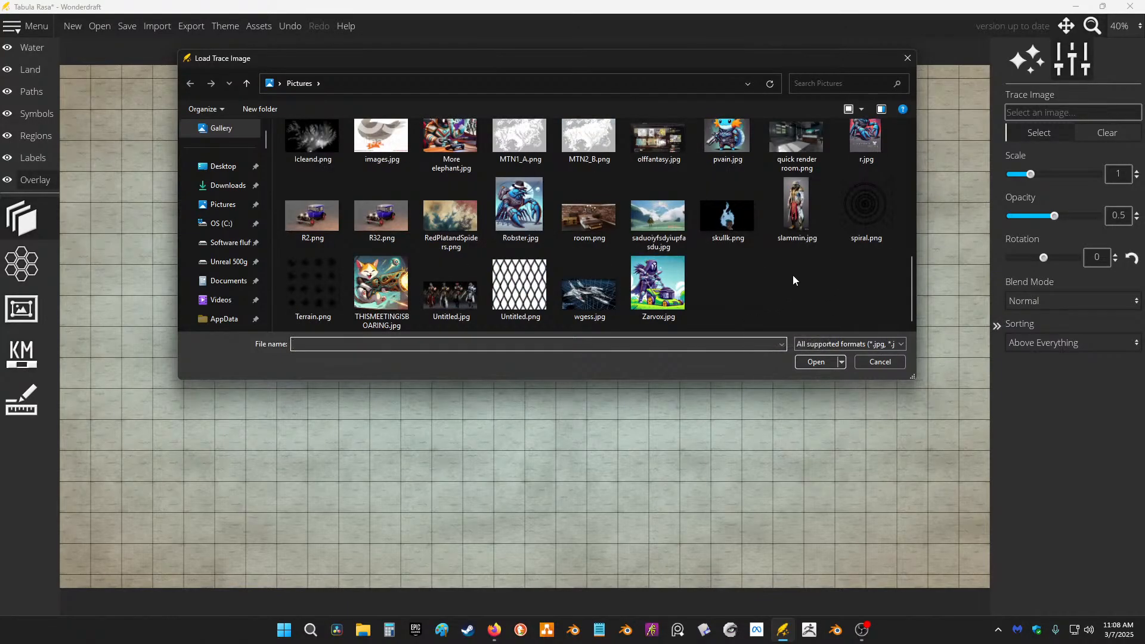
scroll(776, 250, up, 15)
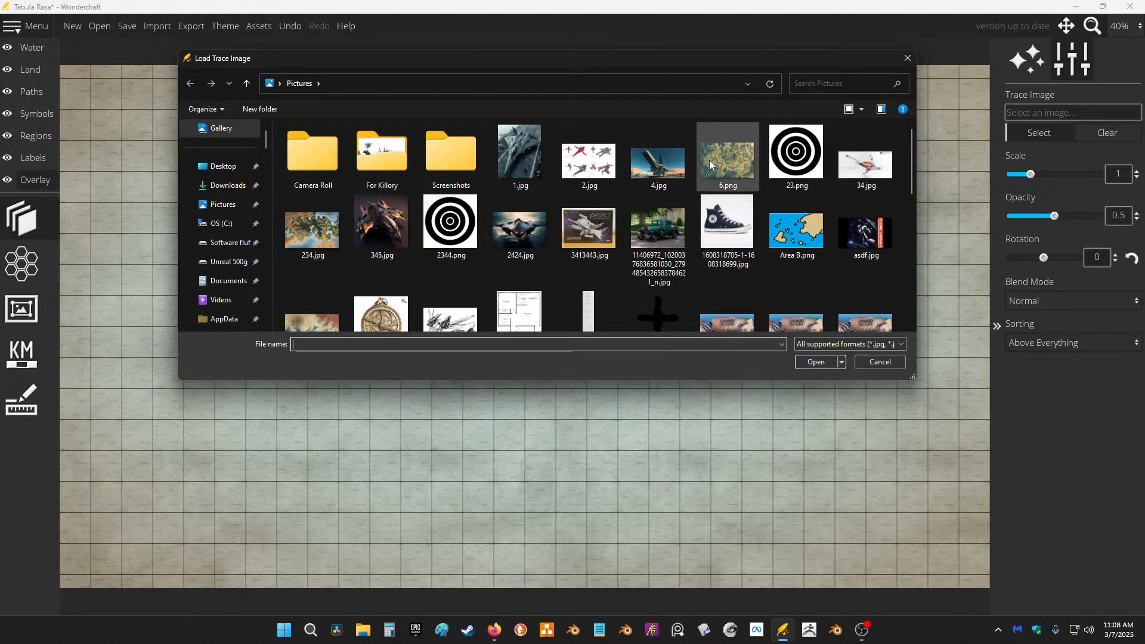
double_click(313, 224)
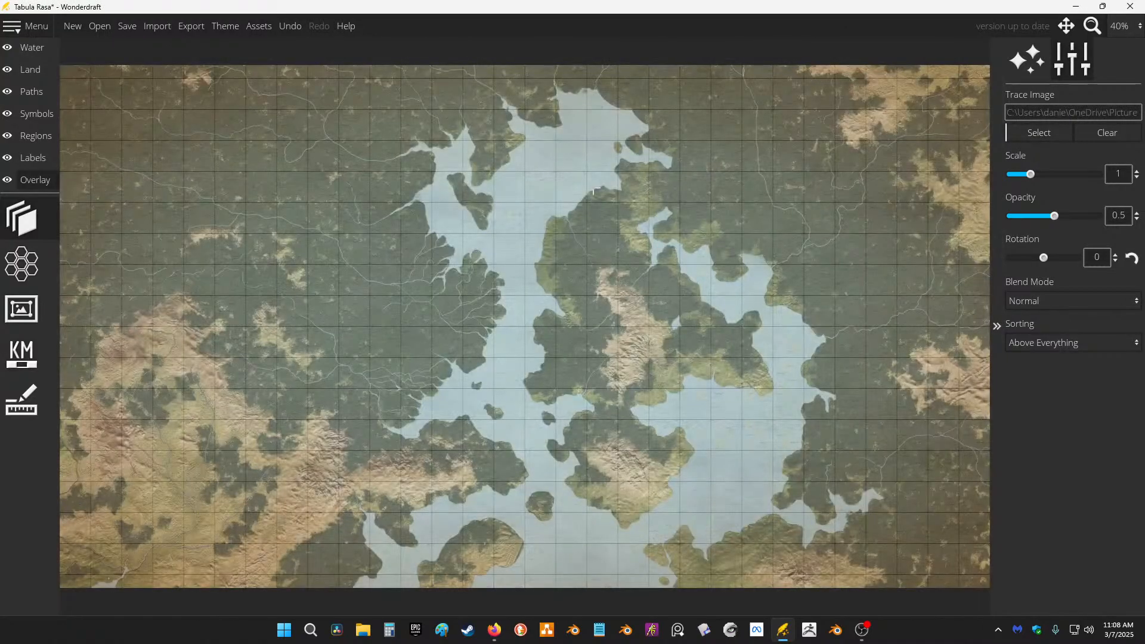
Step: Set the trace image's scale to 0.4, opacity to 0.68 and rotation to -180, and try Additive blending before restoring Normal
scroll(596, 191, down, 1)
mouse_move(1030, 179)
mouse_down()
mouse_move(1043, 179)
mouse_move(1012, 179)
mouse_move(1035, 184)
mouse_move(1014, 189)
mouse_move(1051, 218)
mouse_move(1144, 216)
mouse_move(968, 212)
mouse_move(1098, 216)
mouse_move(1009, 216)
mouse_move(1071, 217)
mouse_up()
drag(1044, 258, 1001, 266)
click(1050, 302)
click(1050, 335)
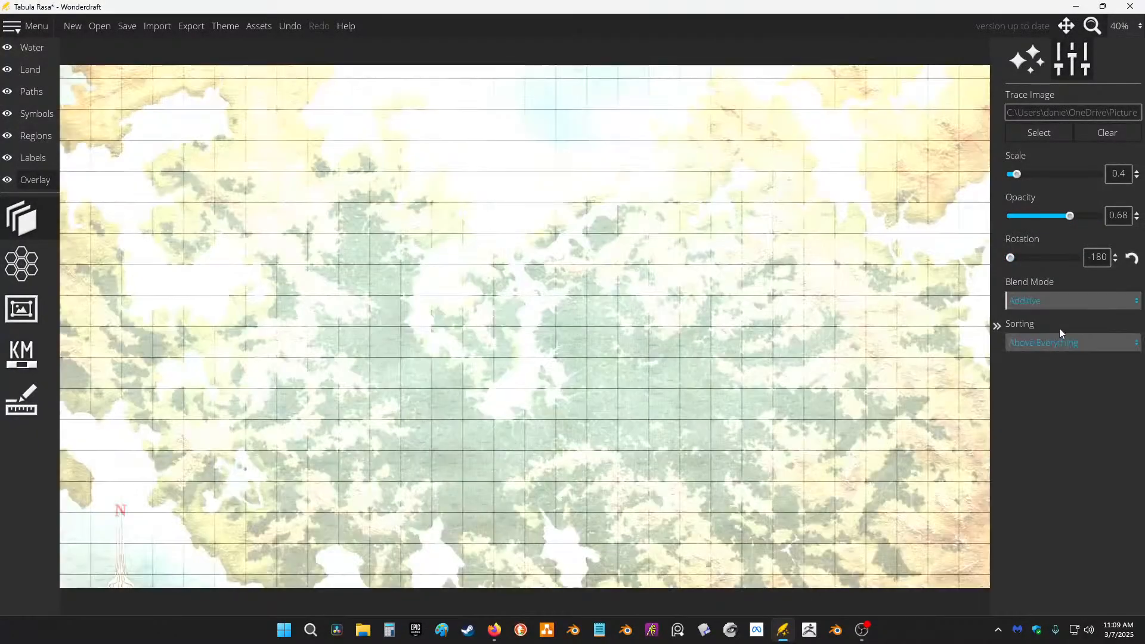
click(1066, 301)
click(1050, 320)
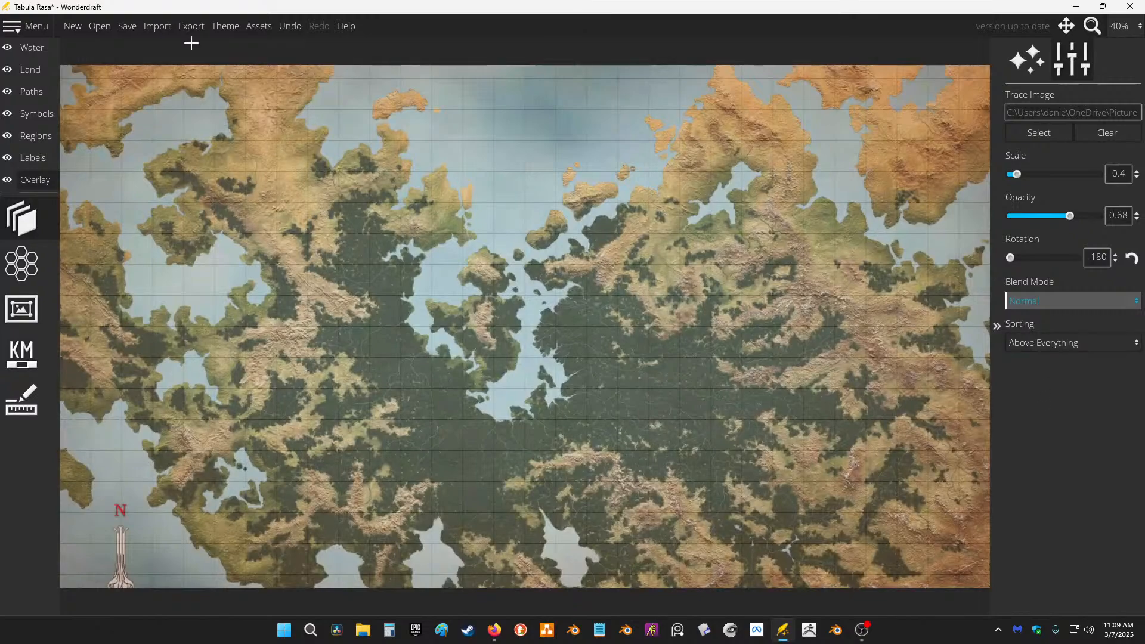
Step: Shift the trace image slightly across the map and clear it
mouse_move(761, 208)
mouse_down()
mouse_move(751, 207)
mouse_move(773, 202)
mouse_up()
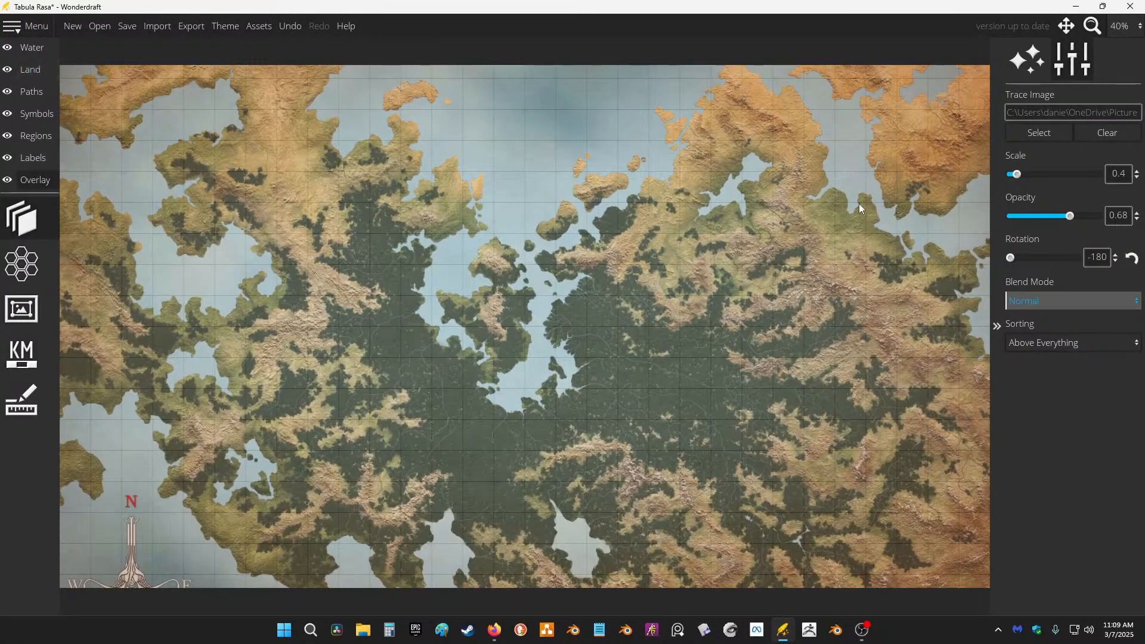
click(1108, 133)
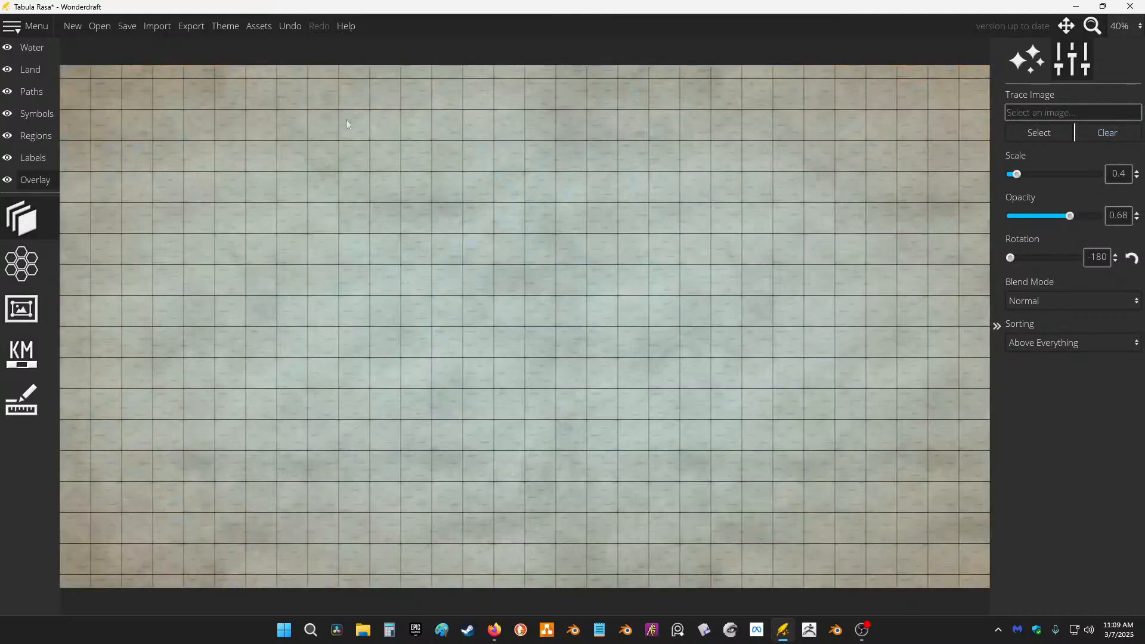
Step: Try the Flat Hex and Pointed Hex grid patterns on the map, and set the pattern to None
click(31, 260)
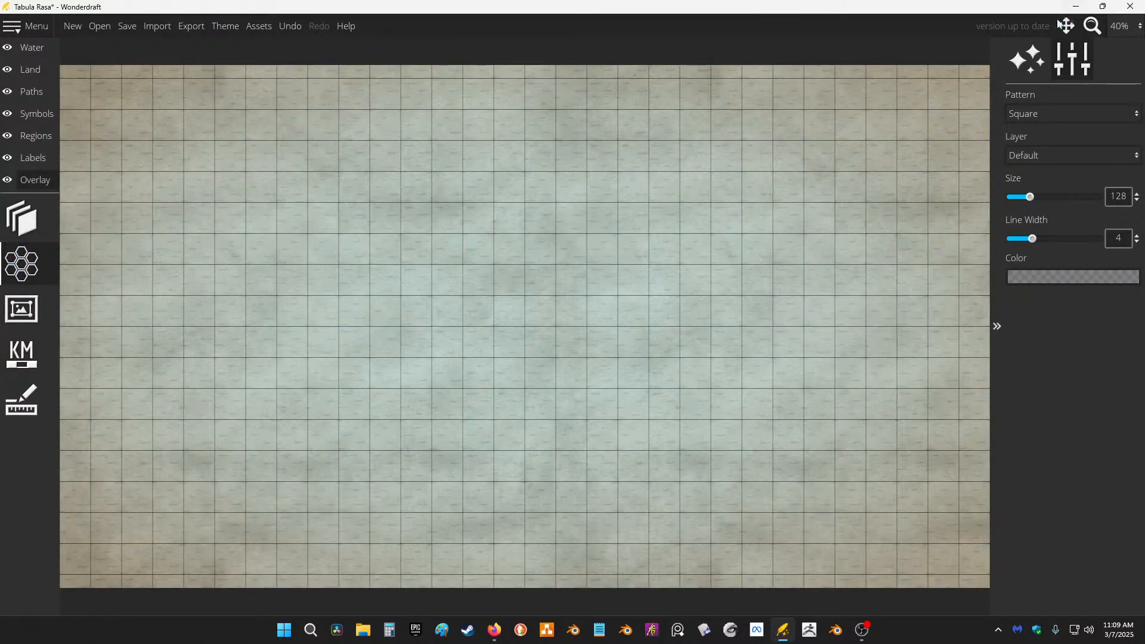
click(1104, 113)
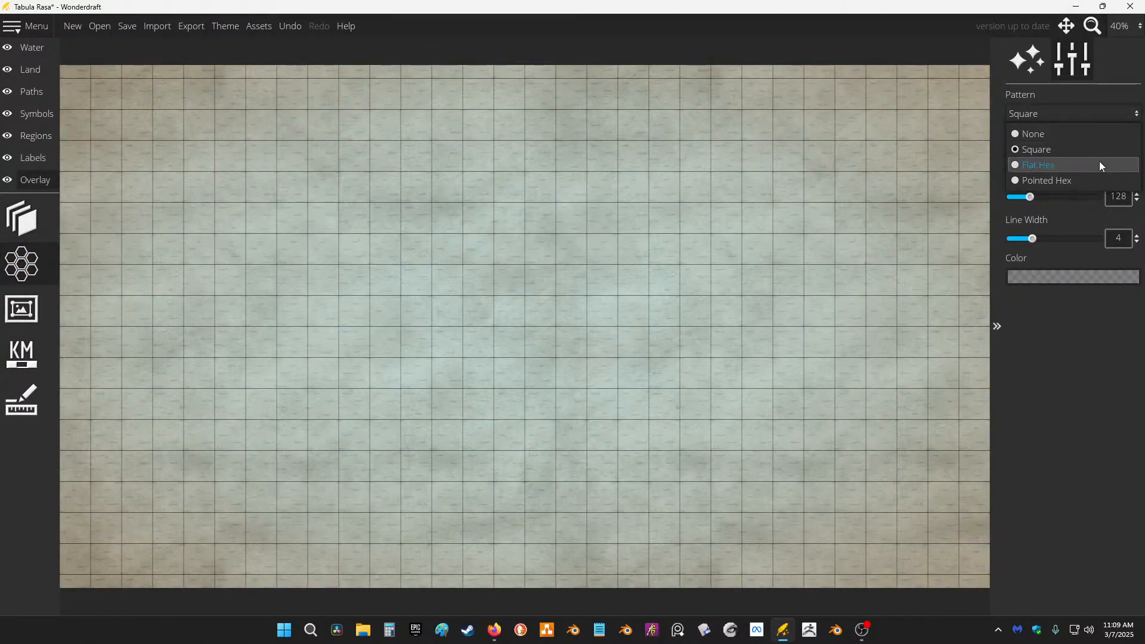
click(1100, 165)
click(1095, 113)
click(1075, 181)
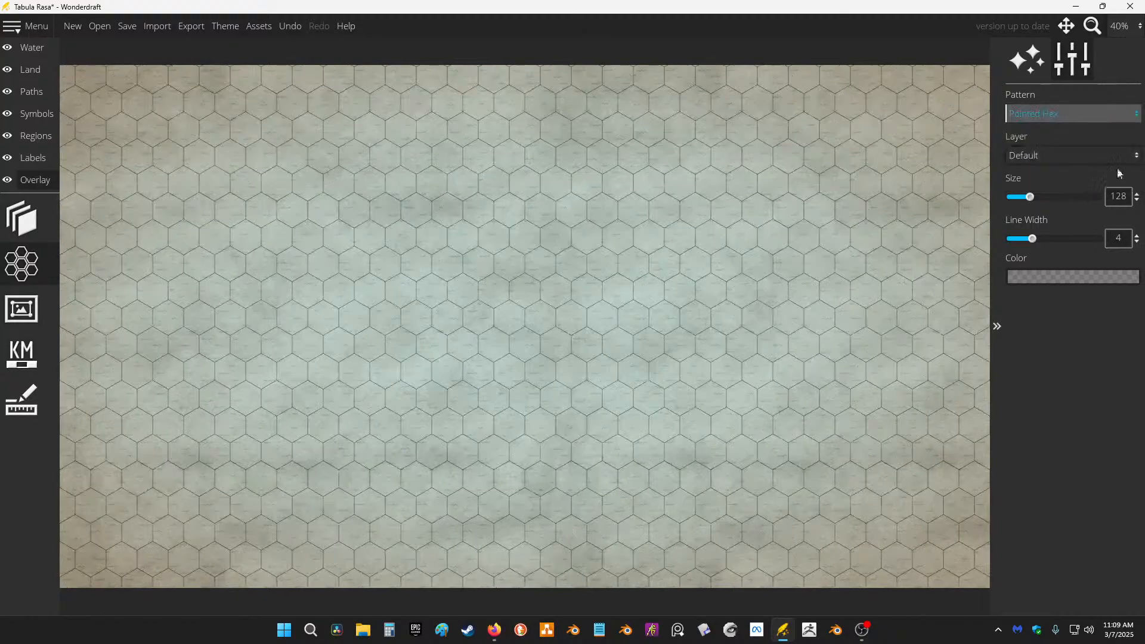
click(1093, 111)
click(1086, 167)
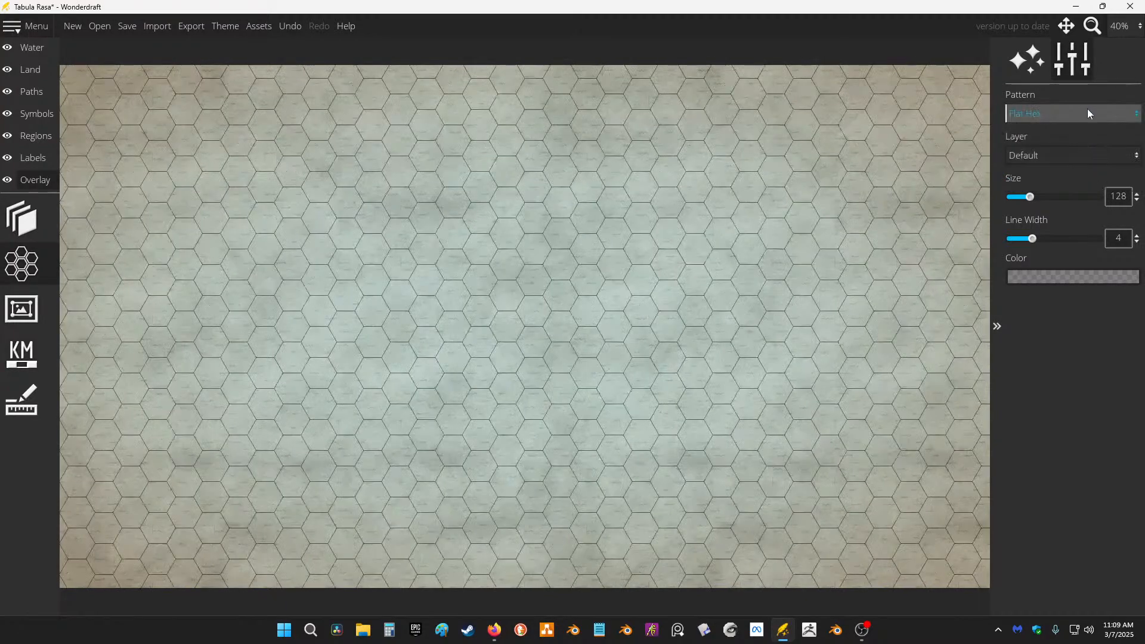
click(1087, 111)
click(1069, 133)
Step: Set the grid pattern to Square and shift the grid's position over the map
click(1063, 114)
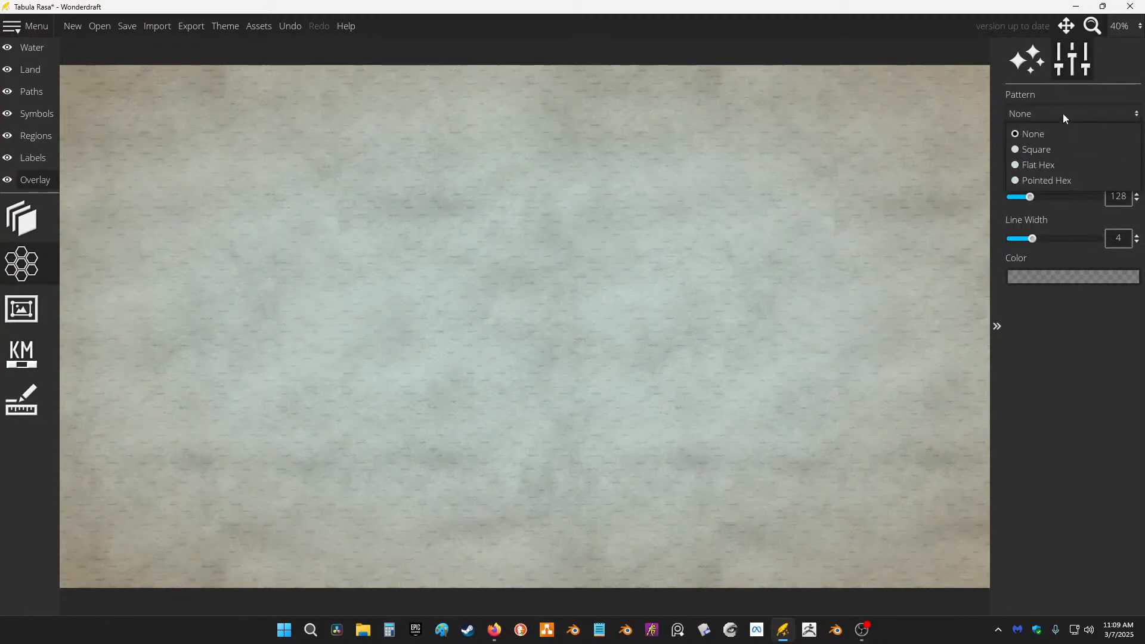
click(1079, 148)
drag(483, 223, 488, 246)
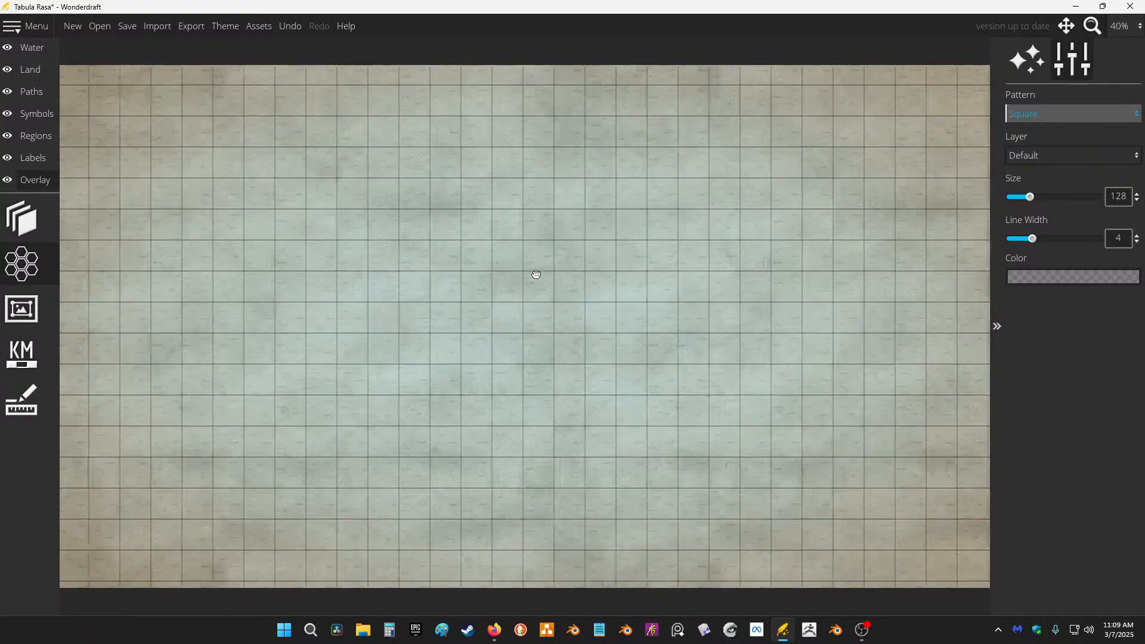
drag(489, 310, 510, 311)
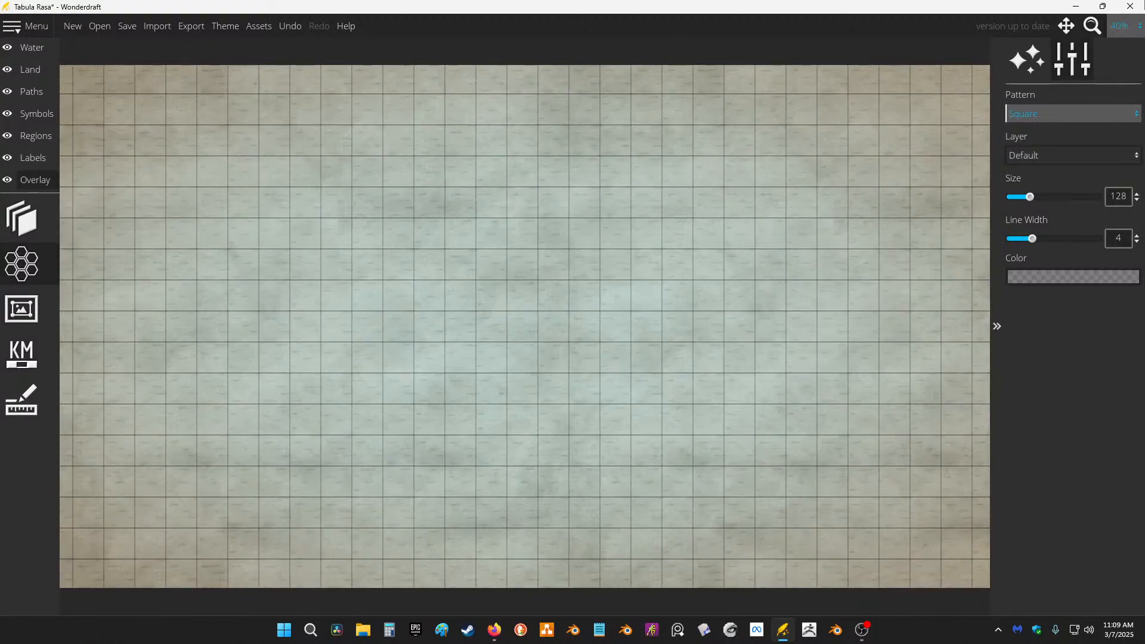
Step: Set the square grid's size to 208, its line width to 10 and its colour to semi-transparent red
drag(1029, 197, 1119, 235)
click(1077, 278)
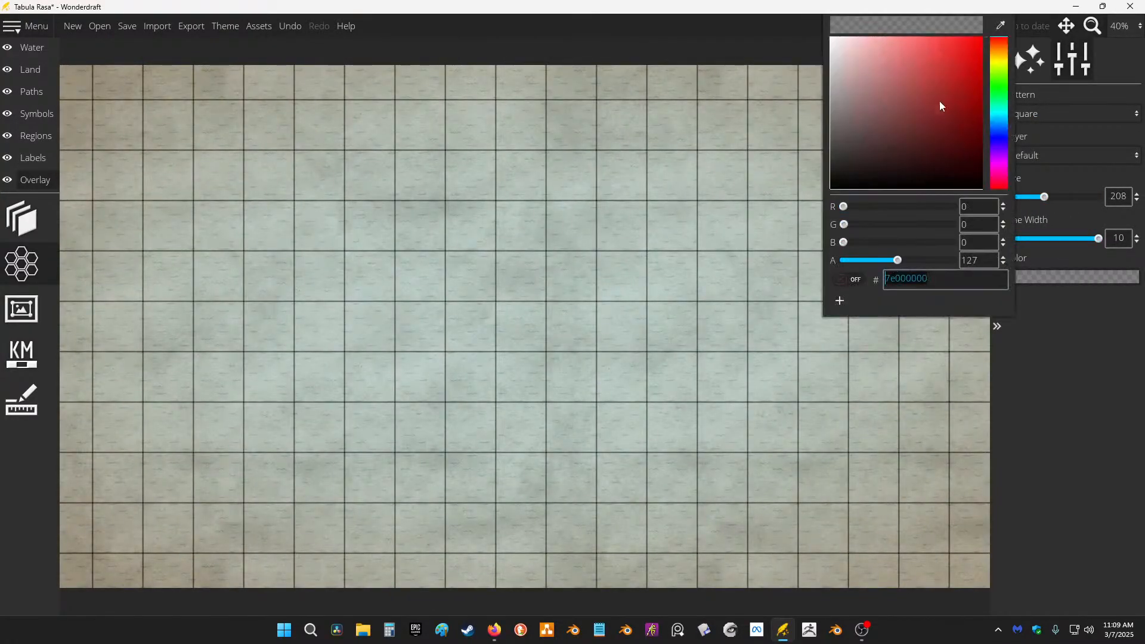
click(940, 102)
click(1090, 479)
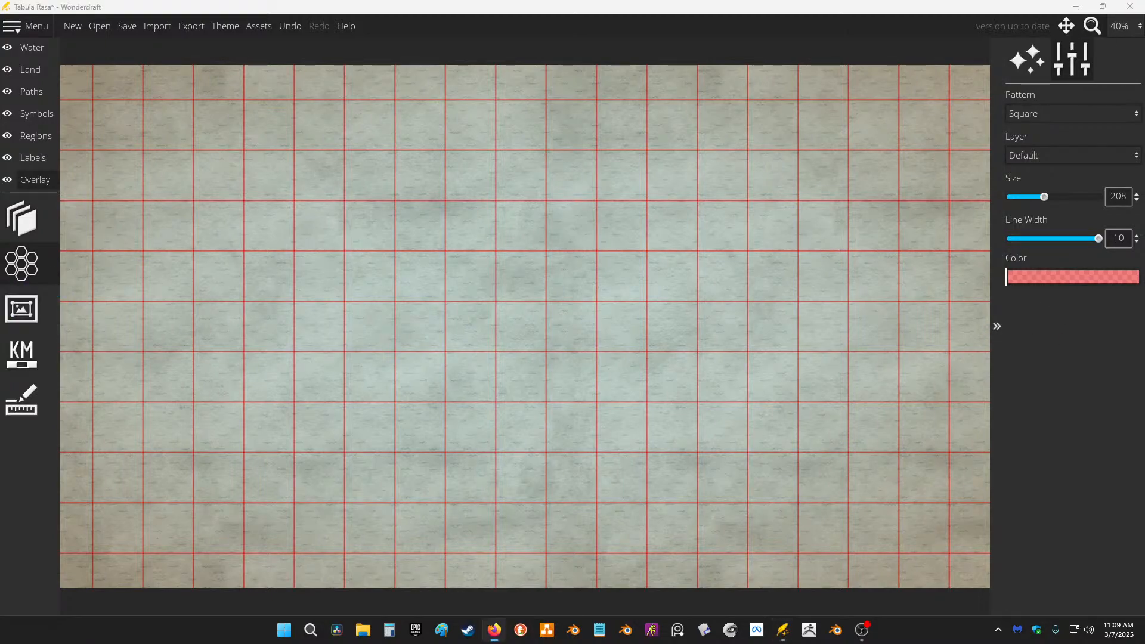
Step: Set the overlay grid pattern to None and open the map frame settings
click(1116, 115)
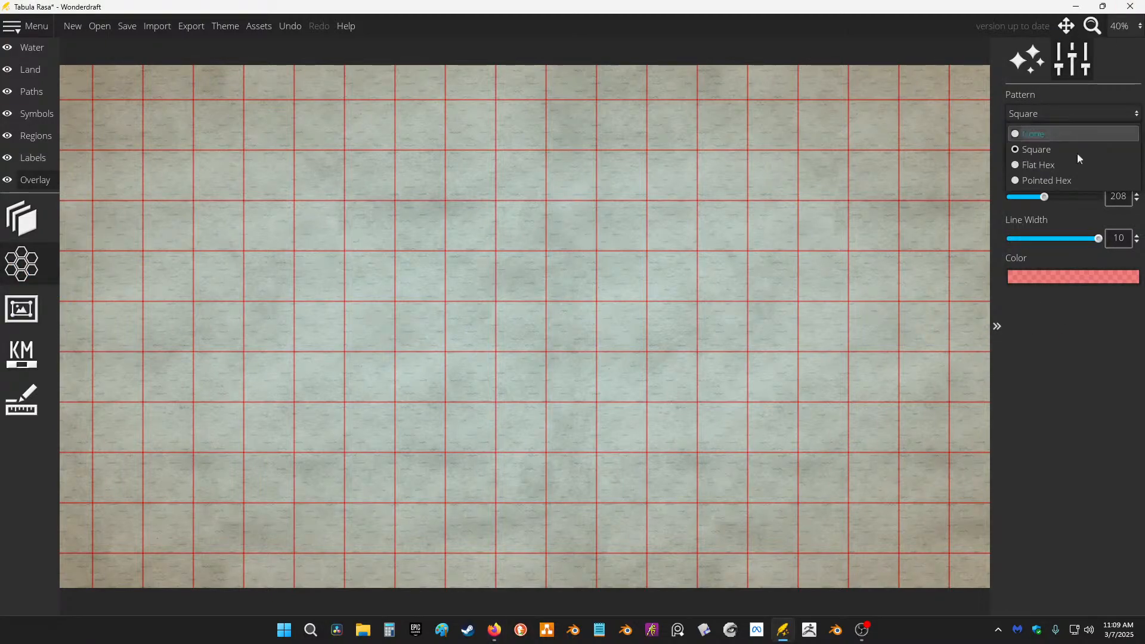
click(1055, 132)
click(21, 309)
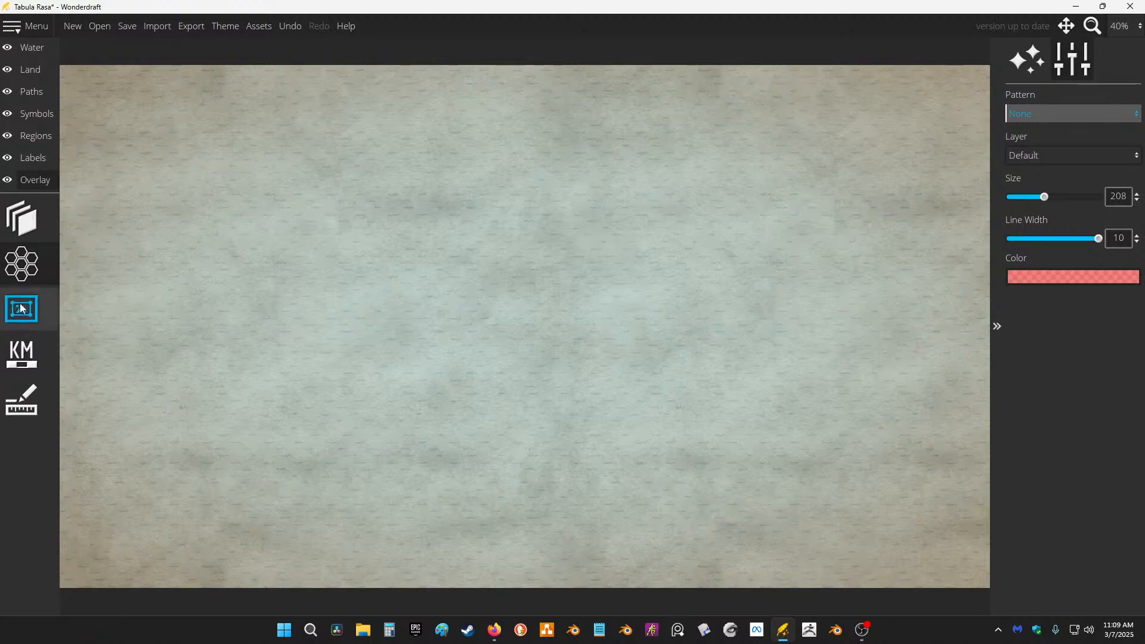
Step: Pick through a few frame styles, set the frame scale to 1.74 and enable the map frame
click(1068, 270)
click(1111, 313)
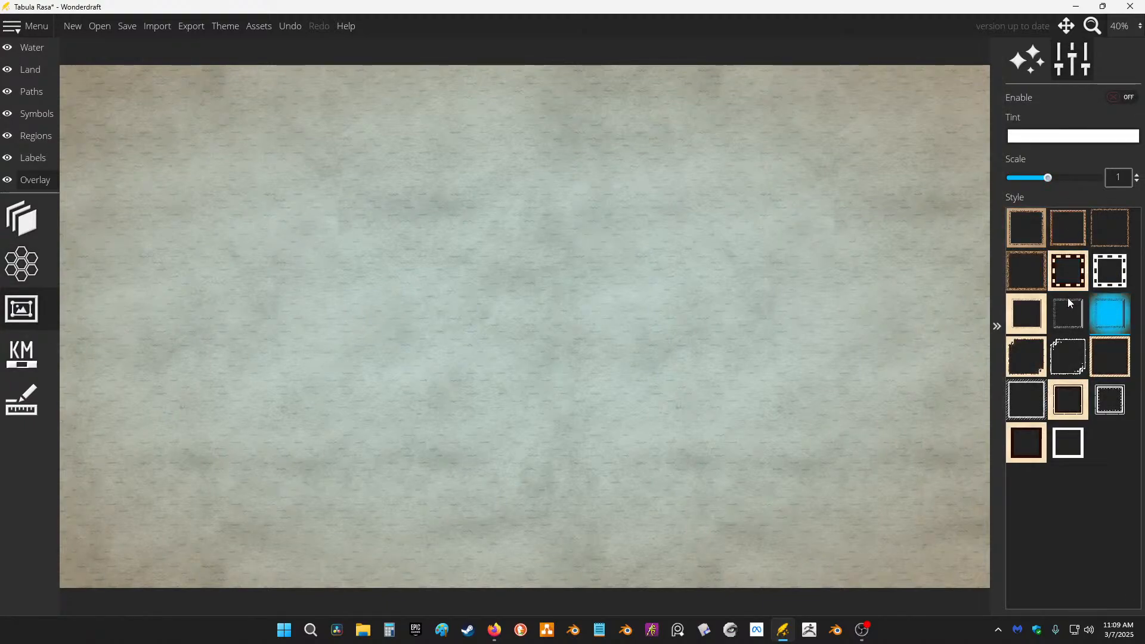
click(1070, 304)
click(1026, 313)
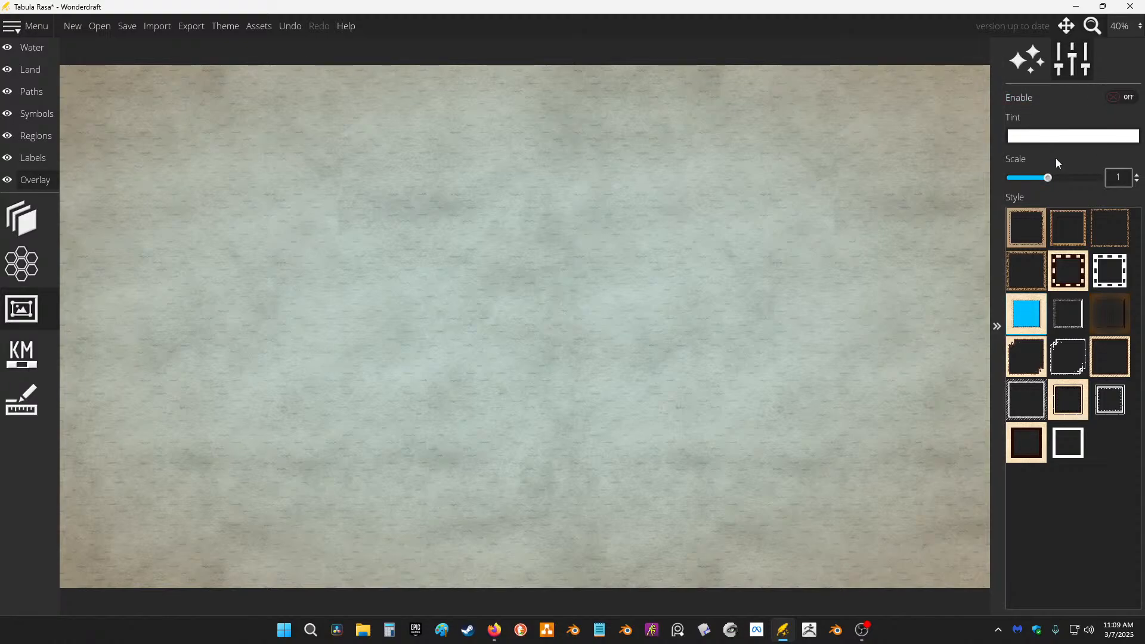
drag(1048, 178, 1086, 178)
click(1077, 233)
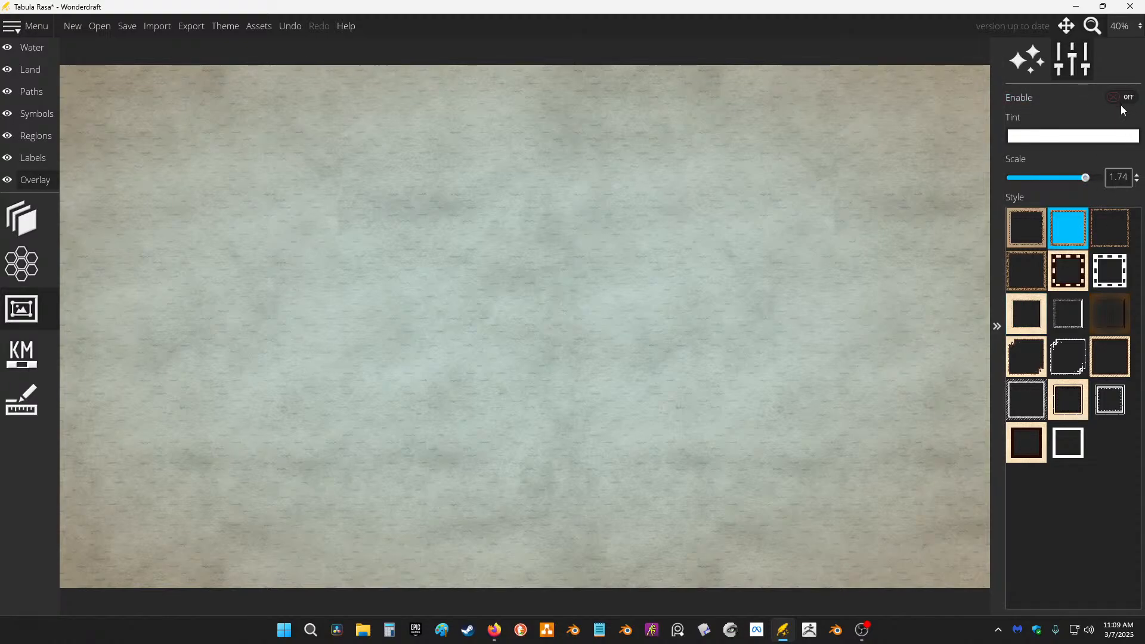
click(1121, 101)
Step: Try the various frame styles on the map and choose the burnt-edge style with the dark double line
click(1025, 396)
click(1074, 454)
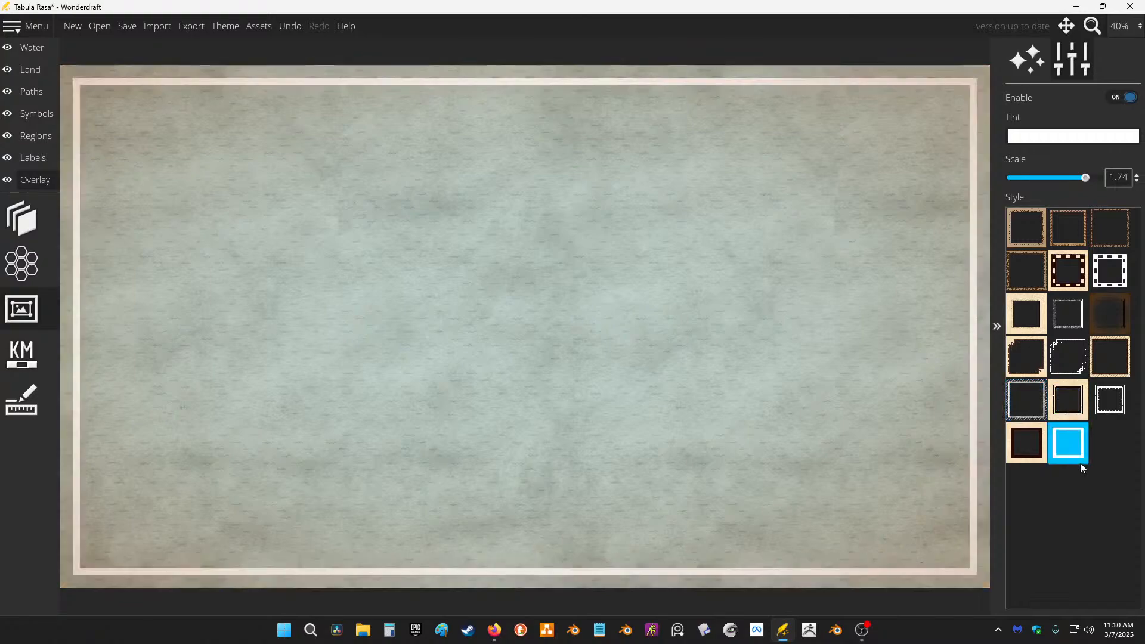
click(1028, 443)
click(1029, 400)
click(1028, 356)
click(1030, 313)
click(1031, 271)
click(1077, 266)
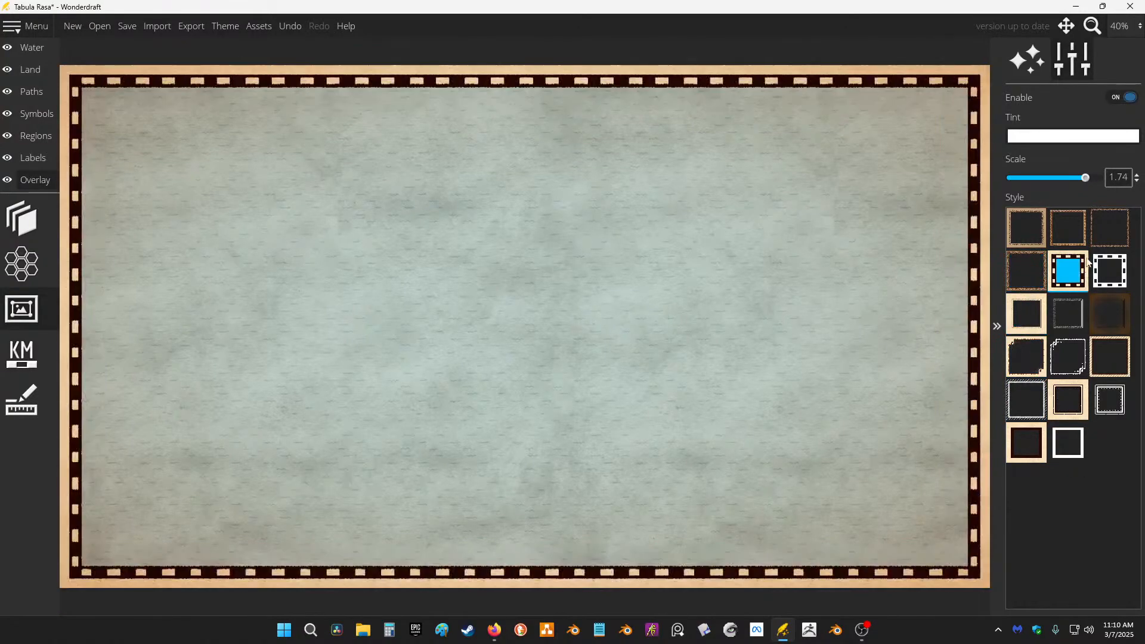
click(1109, 230)
click(1110, 270)
click(1111, 307)
click(1073, 320)
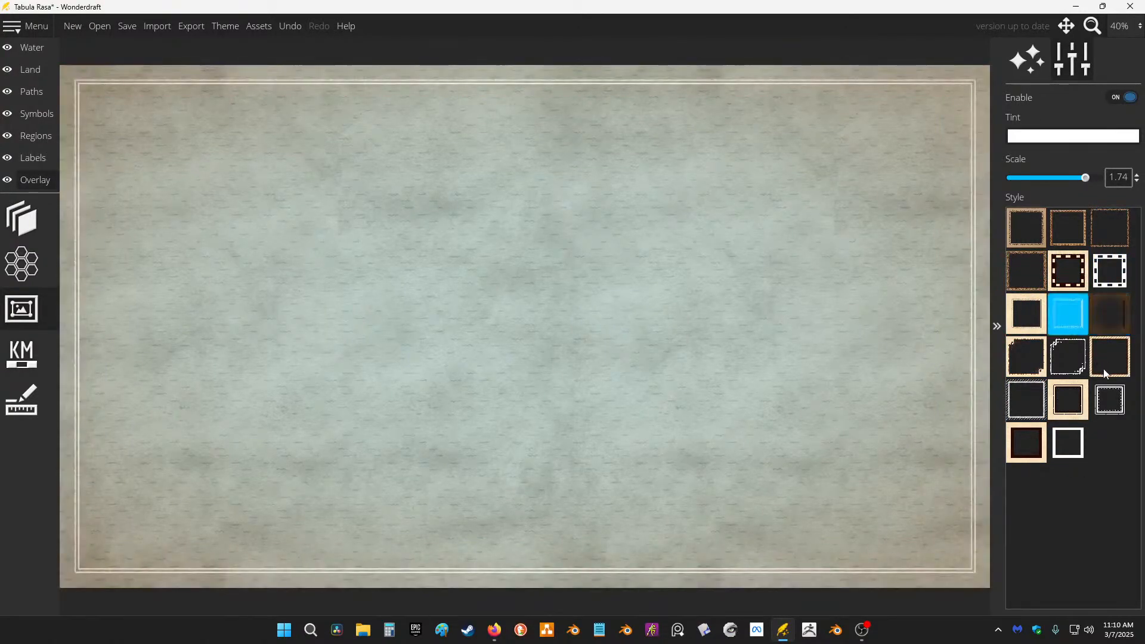
click(1111, 313)
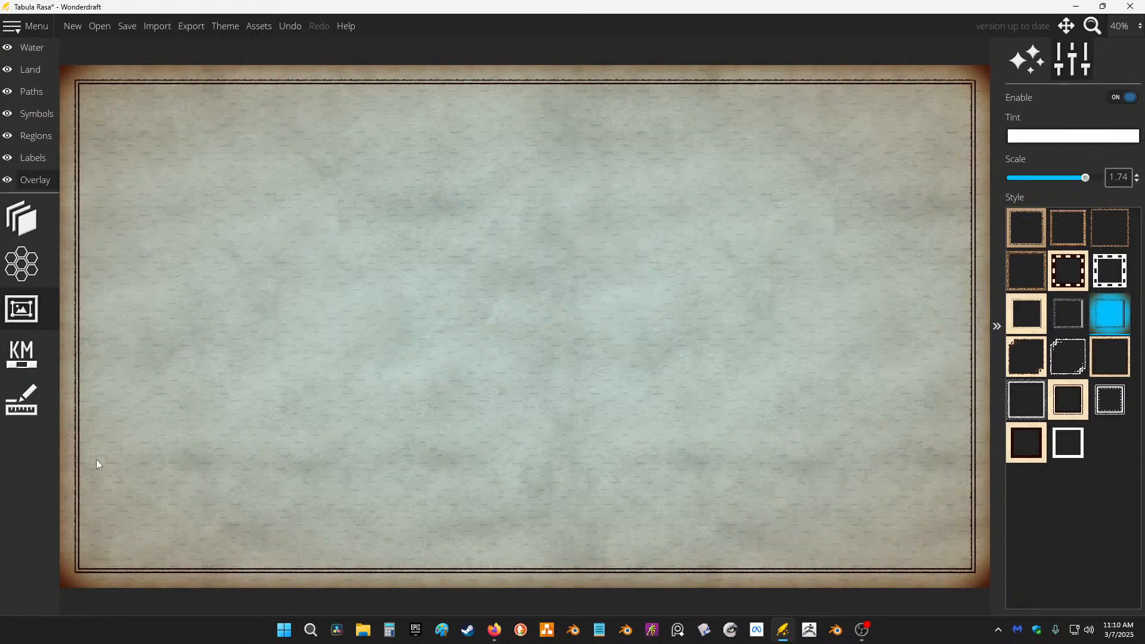
Step: Create a map scale in Miles with the default settings and move it above the map's centre
click(9, 356)
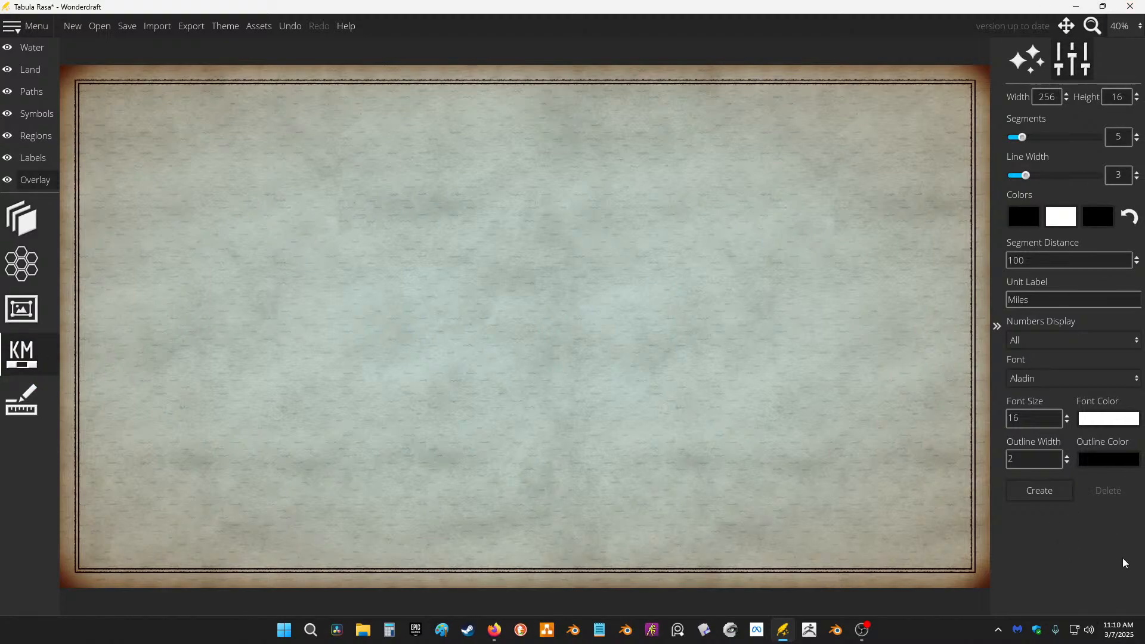
click(1037, 497)
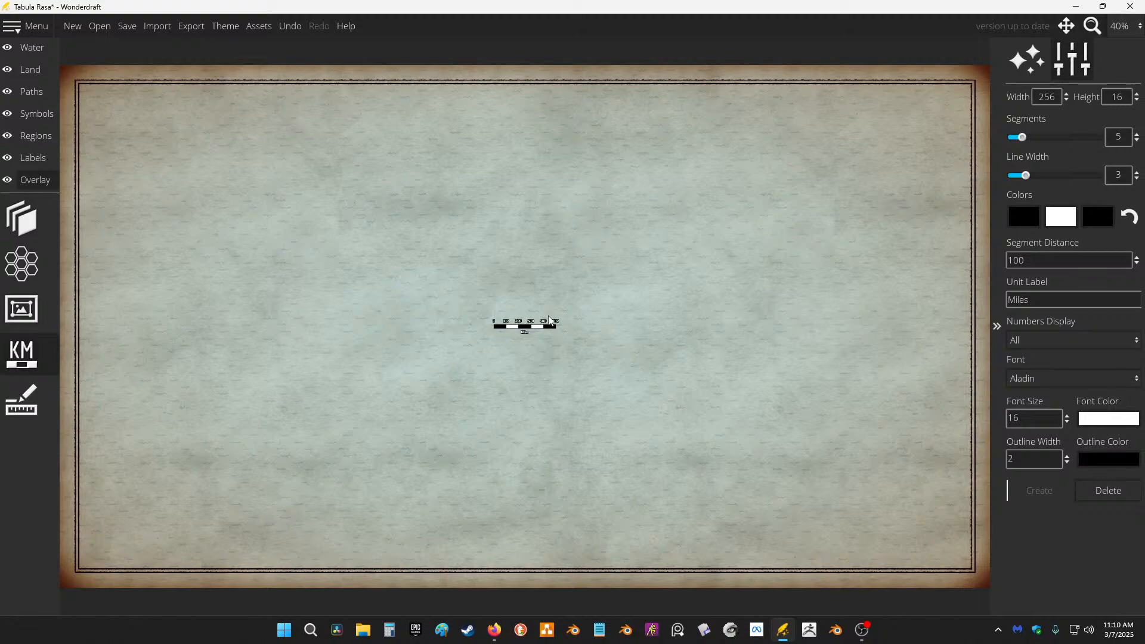
drag(543, 326, 581, 232)
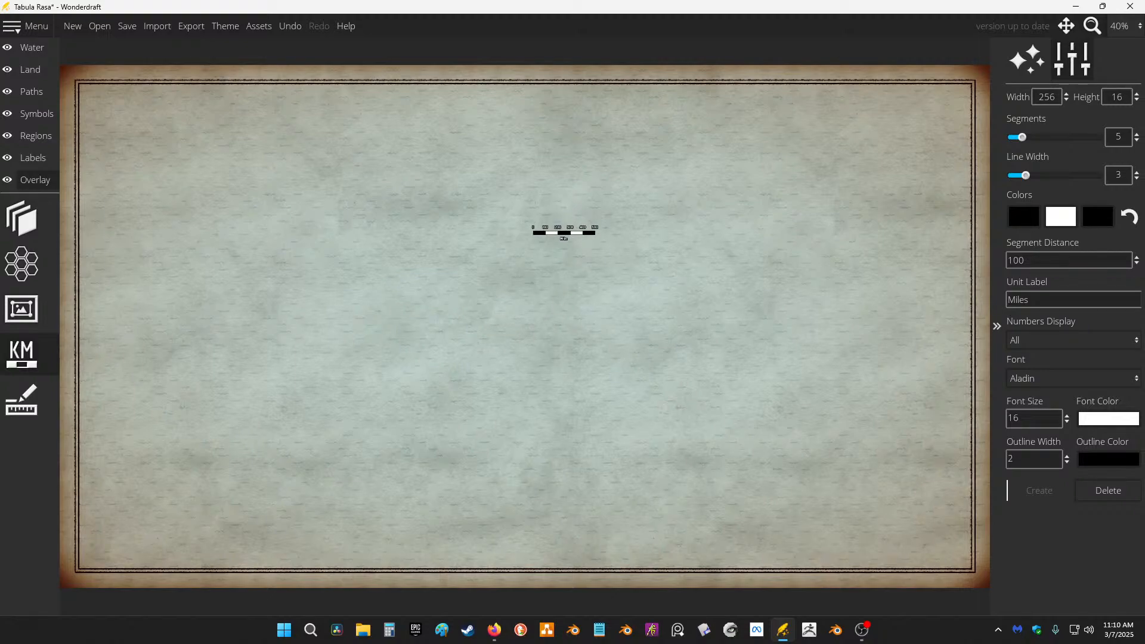
scroll(580, 192, up, 5)
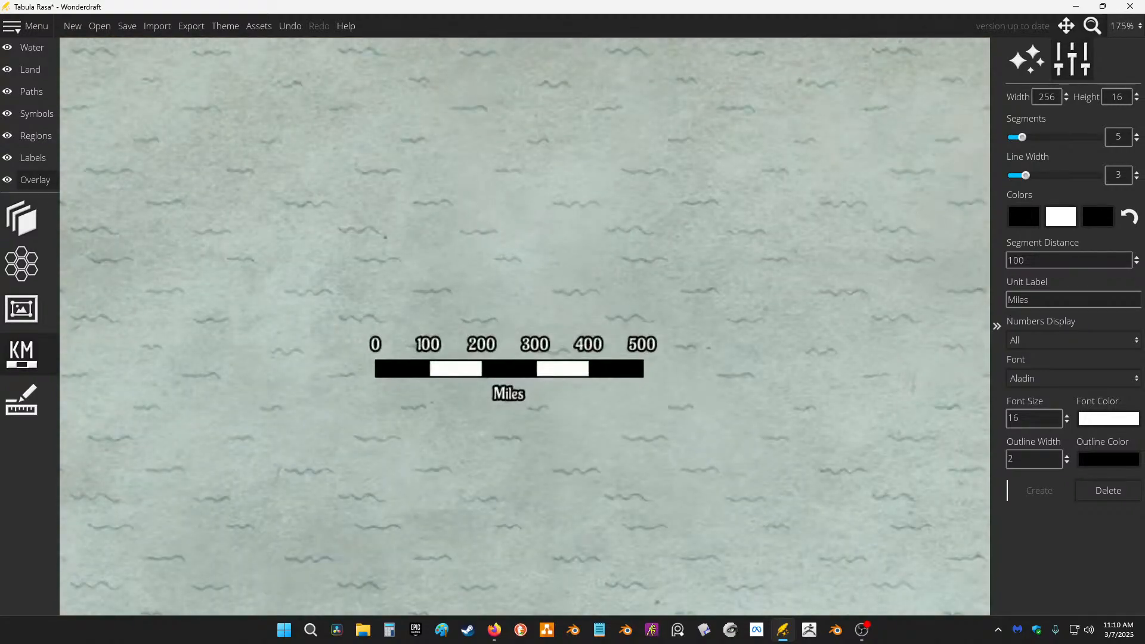
scroll(620, 268, down, 4)
scroll(547, 301, down, 1)
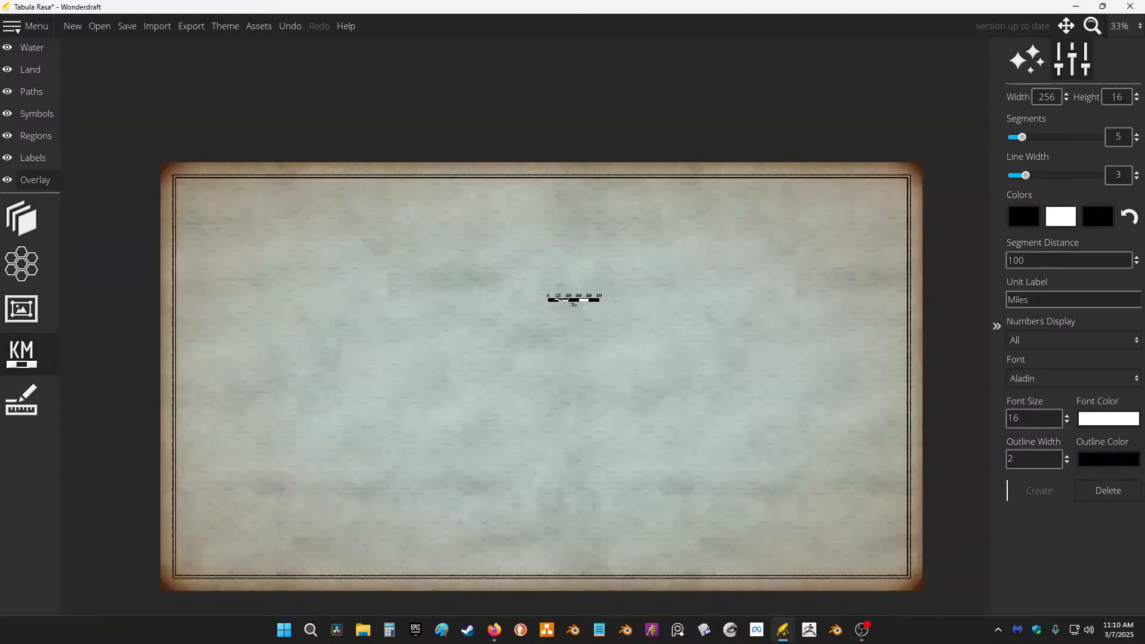
Step: Shift the map scale slightly and delete it from the map
scroll(579, 304, up, 2)
drag(590, 302, 582, 308)
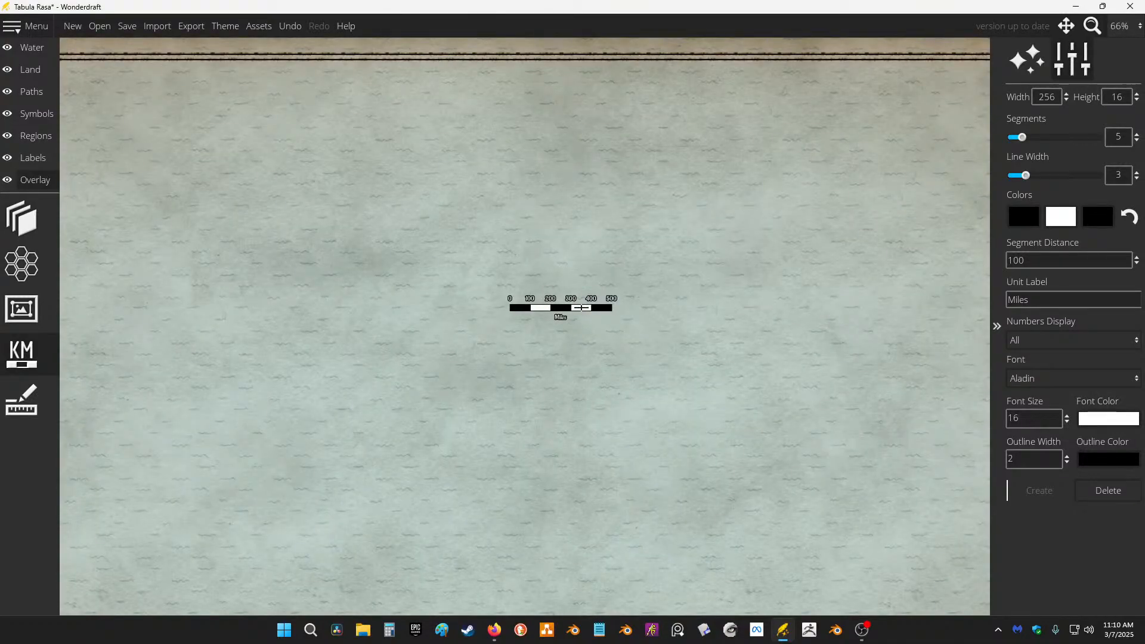
click(1108, 490)
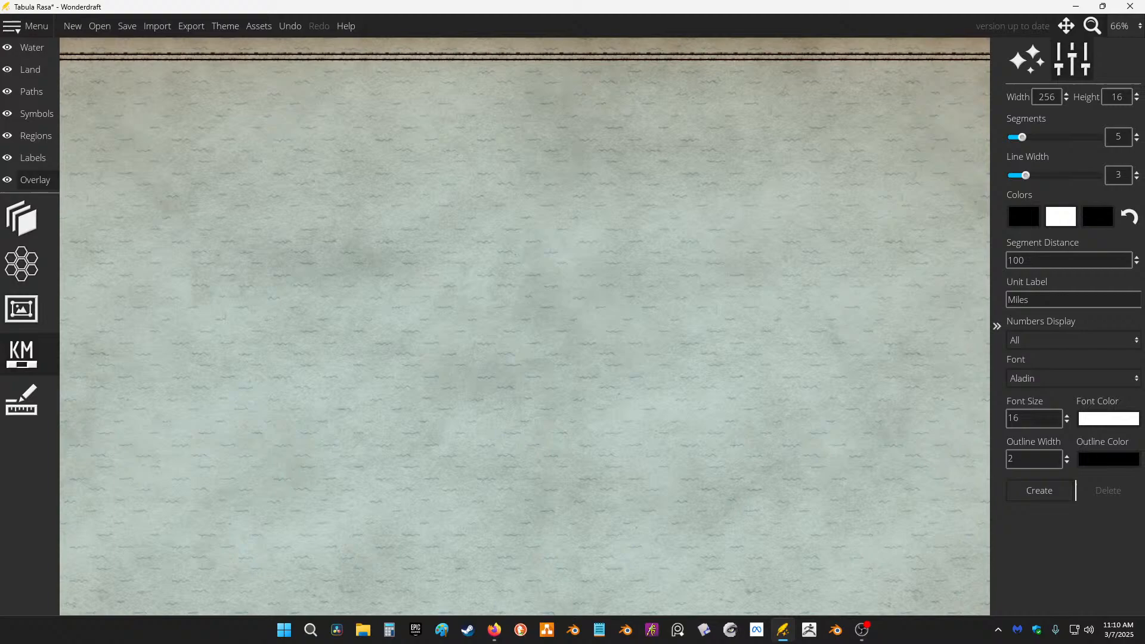
Step: Measure distances in pixels along multi-segment paths drawn across the open water
click(53, 389)
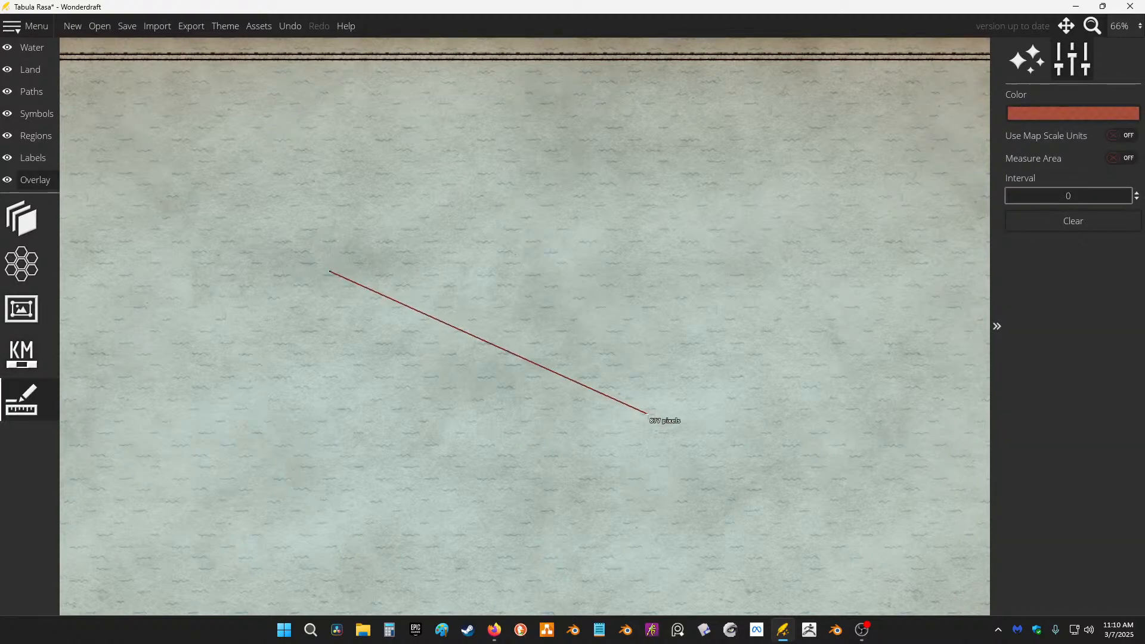
click(824, 207)
click(877, 457)
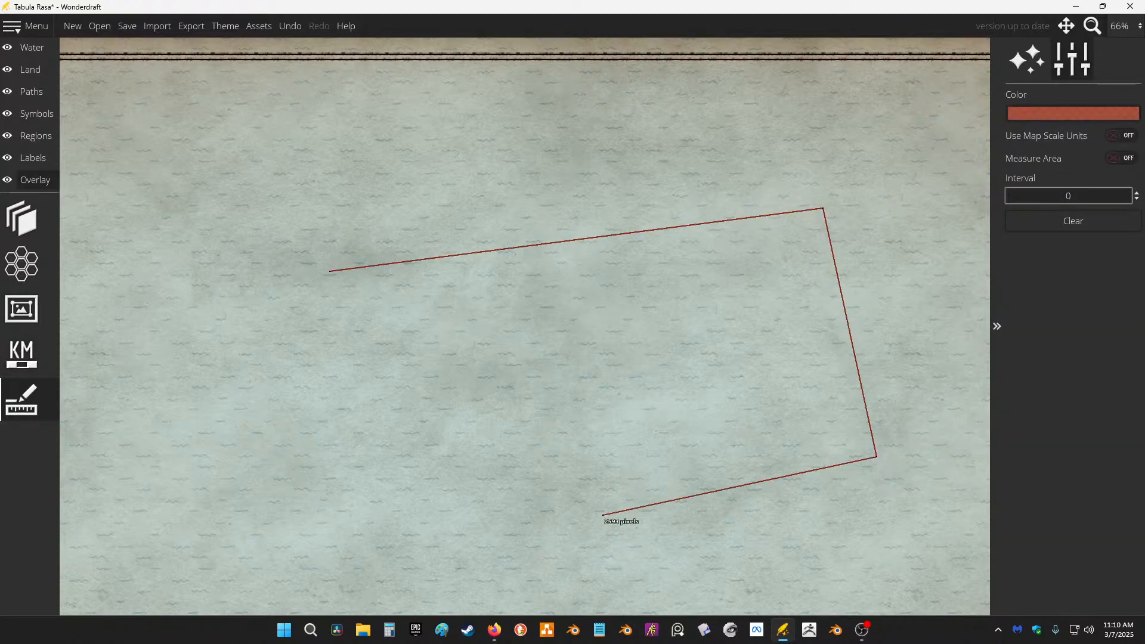
click(322, 367)
click(755, 355)
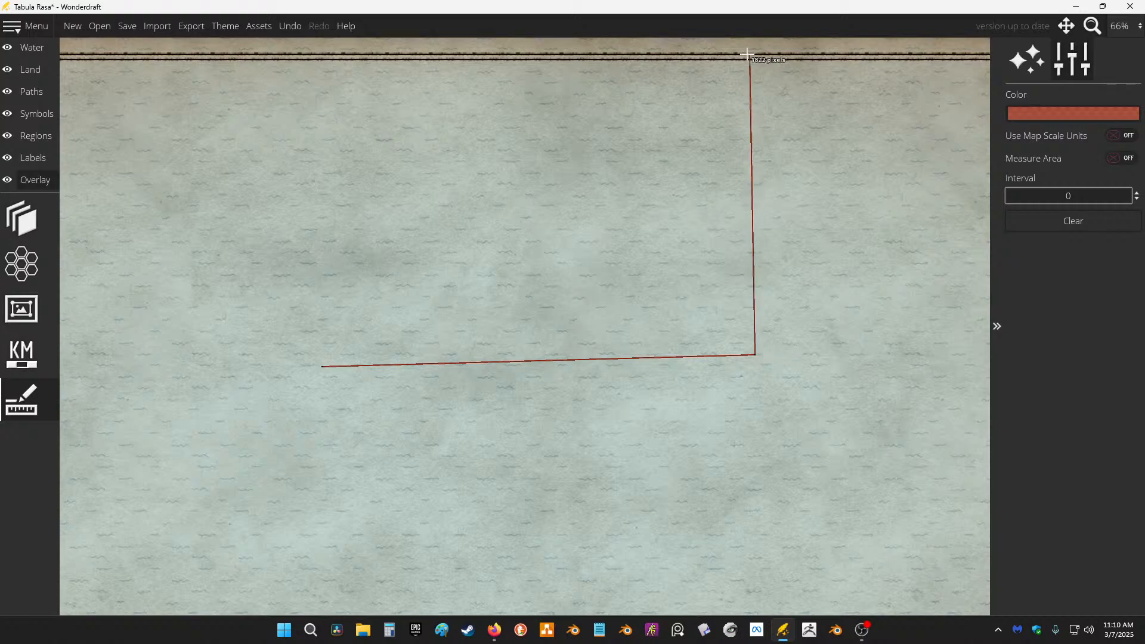
Step: Undo the last map edit and clear the measurement lines from the overlay
key(ctrl+z)
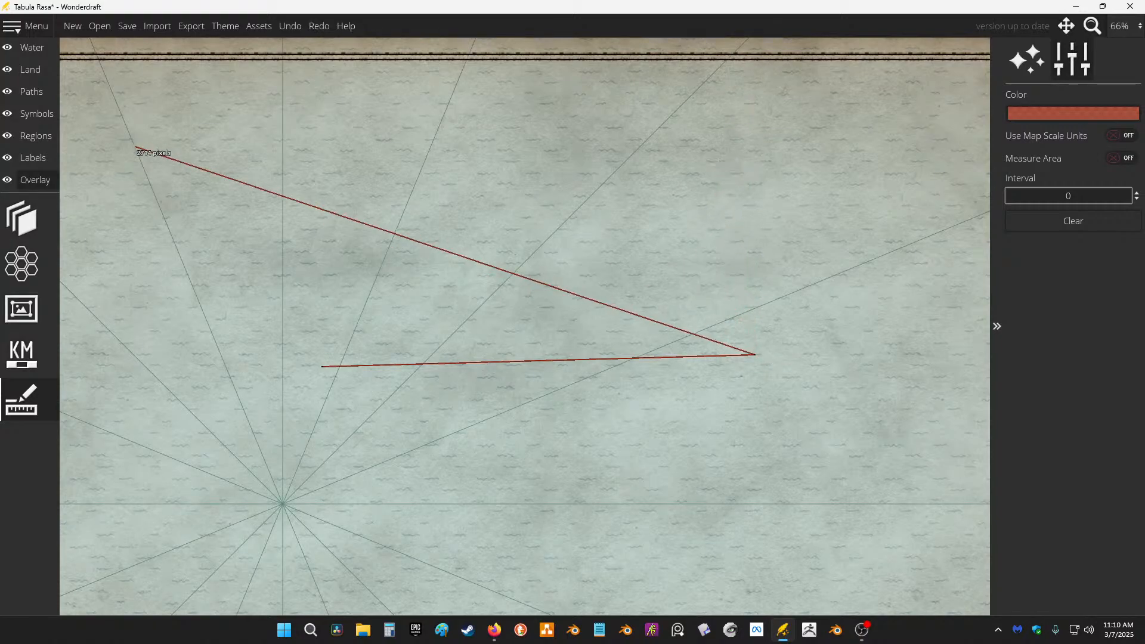
click(41, 226)
click(31, 64)
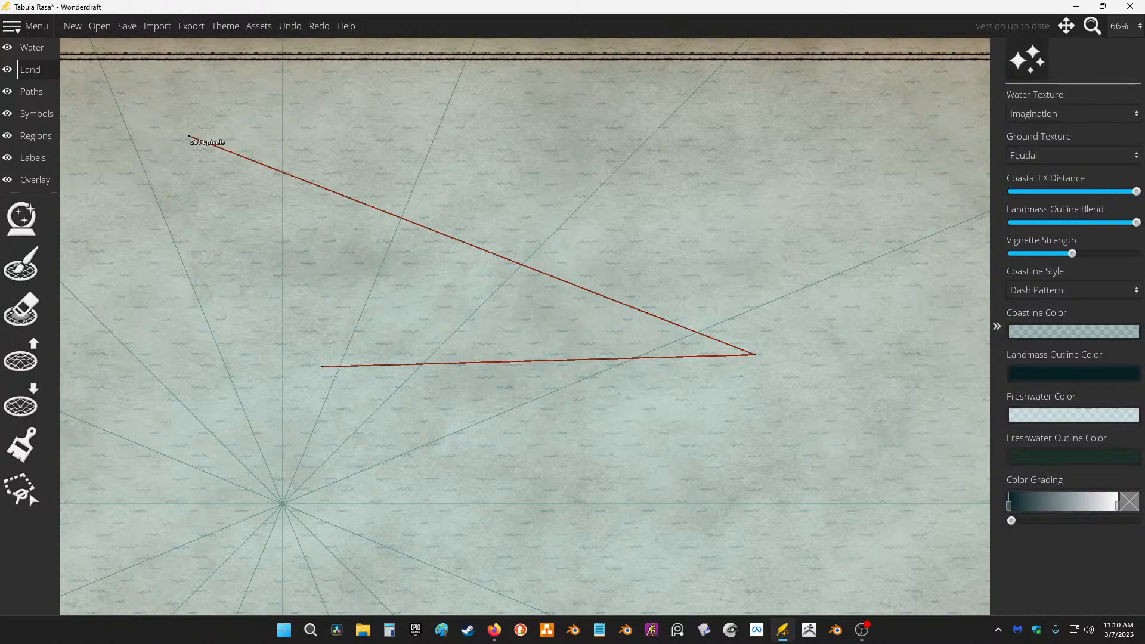
click(32, 177)
click(16, 412)
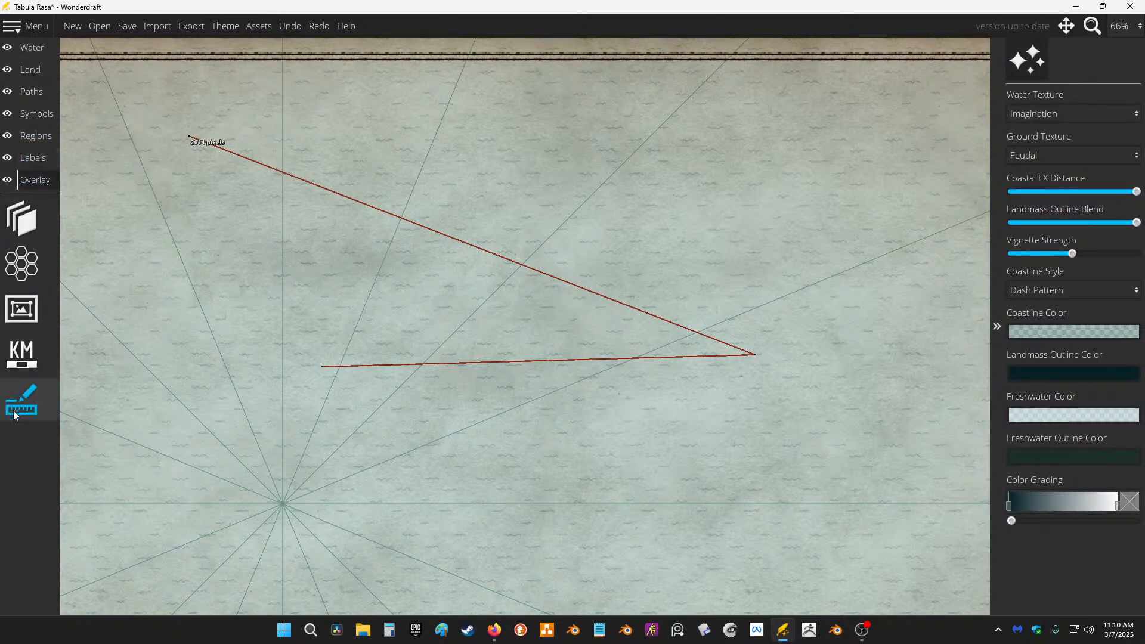
click(15, 414)
click(1074, 221)
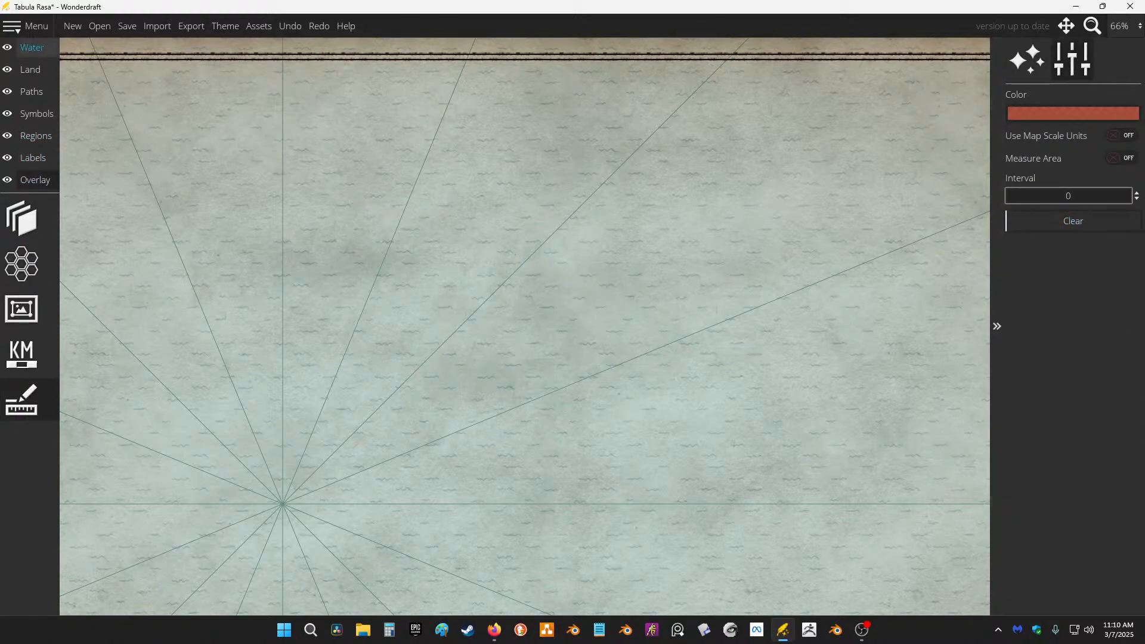
Step: Select the 16-direction compass lines on the water layer and delete them
click(31, 72)
click(30, 47)
click(21, 535)
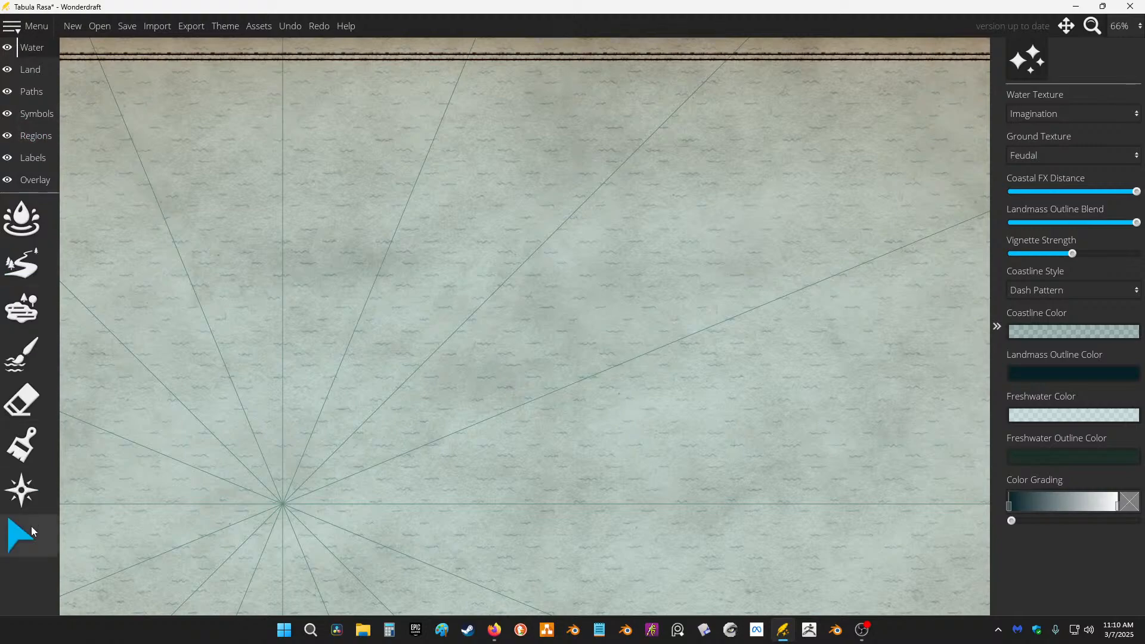
click(283, 503)
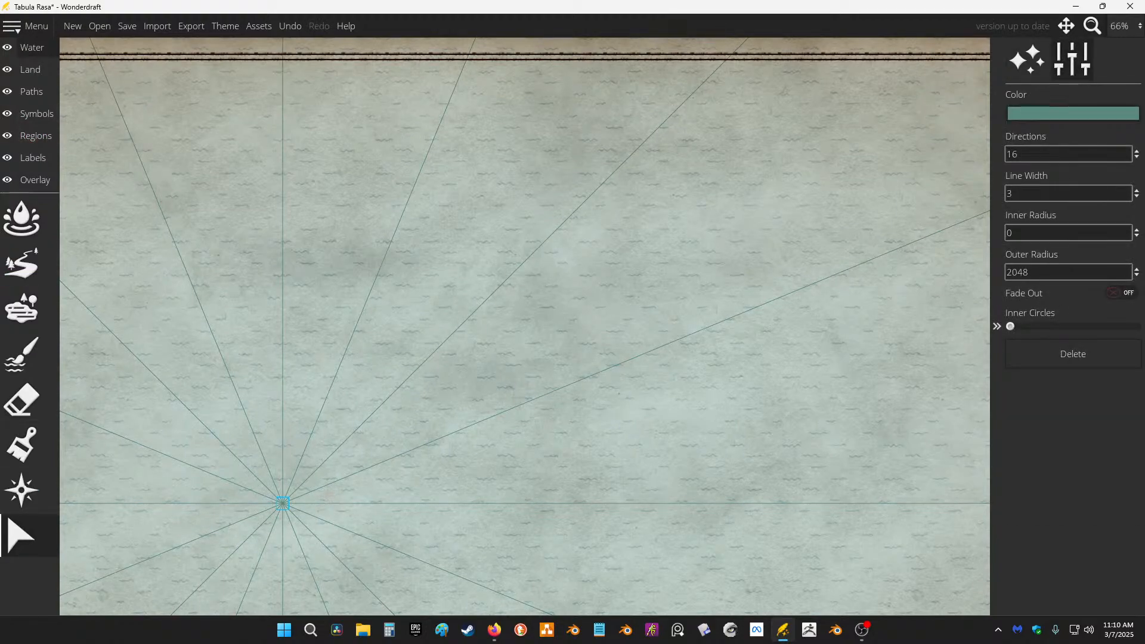
key(Delete)
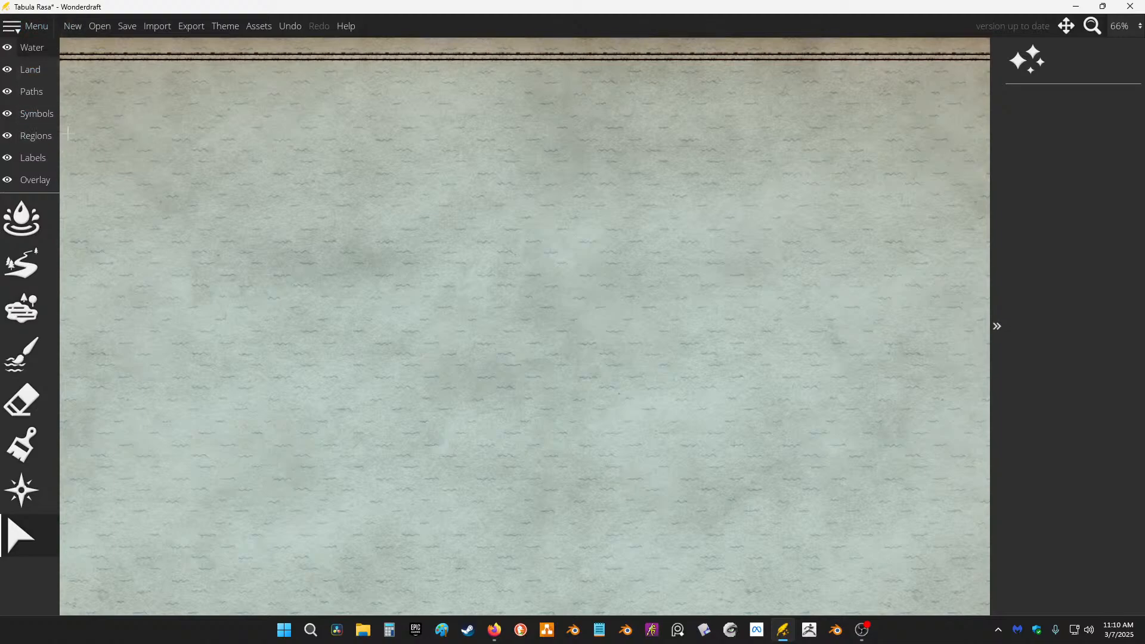
Step: Generate a landmass with the Landmass Wizard's Uniform pattern, and generate it again for a different coastline
click(30, 69)
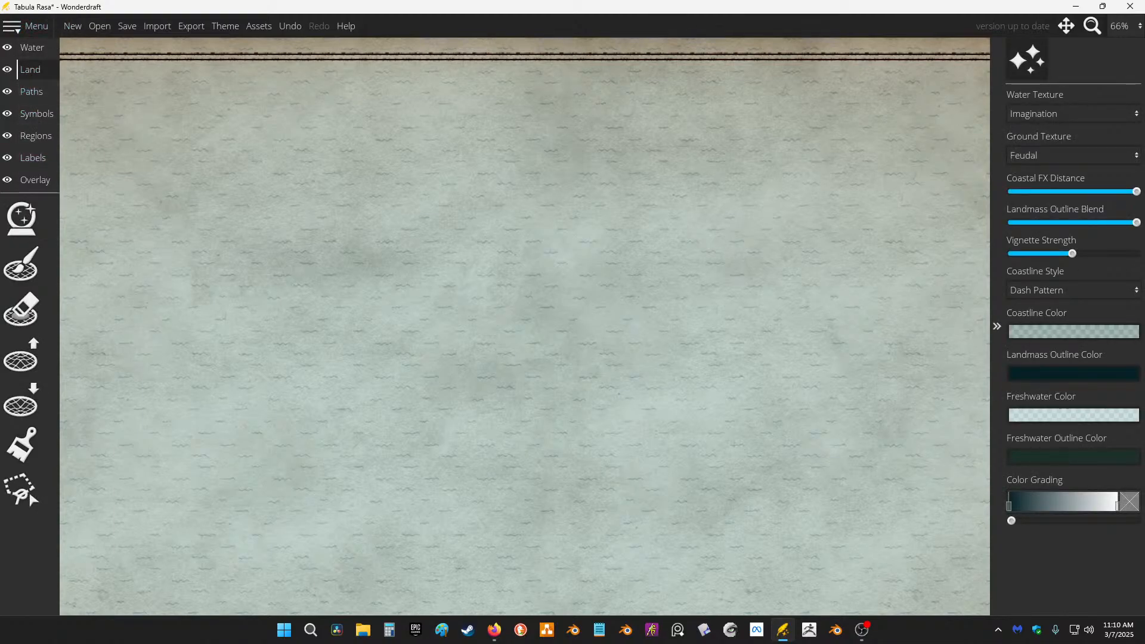
click(39, 112)
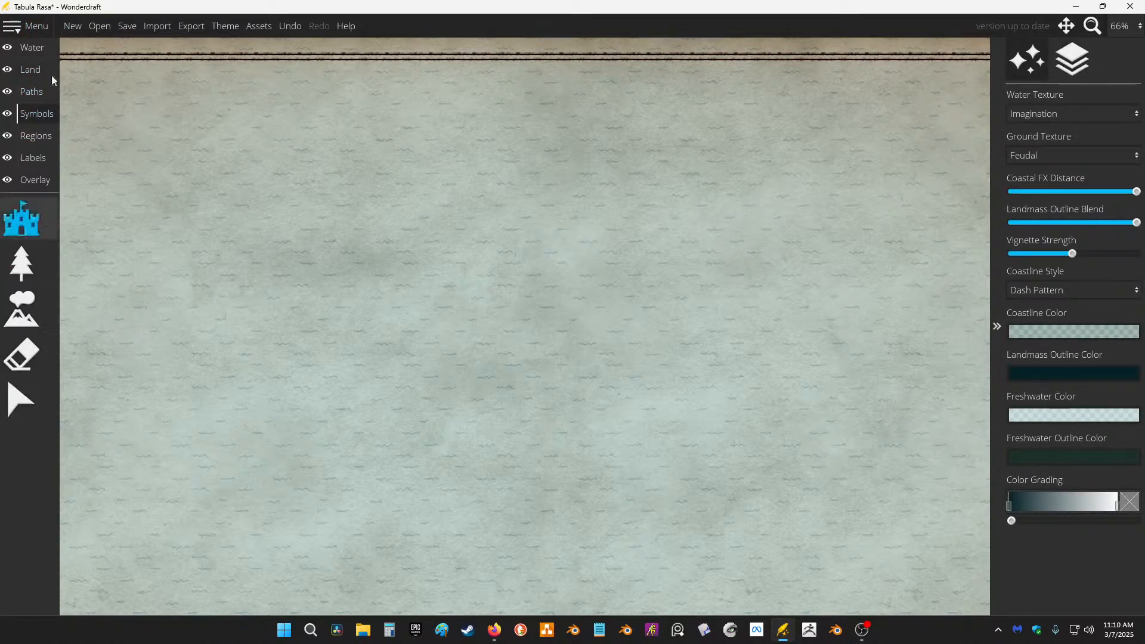
click(29, 69)
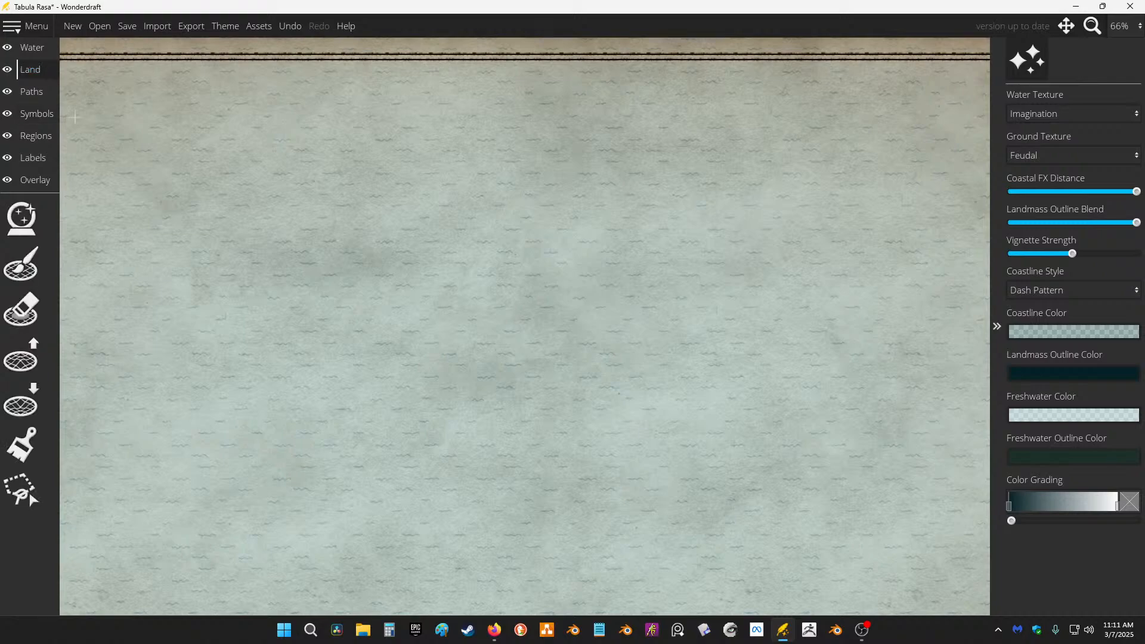
click(16, 231)
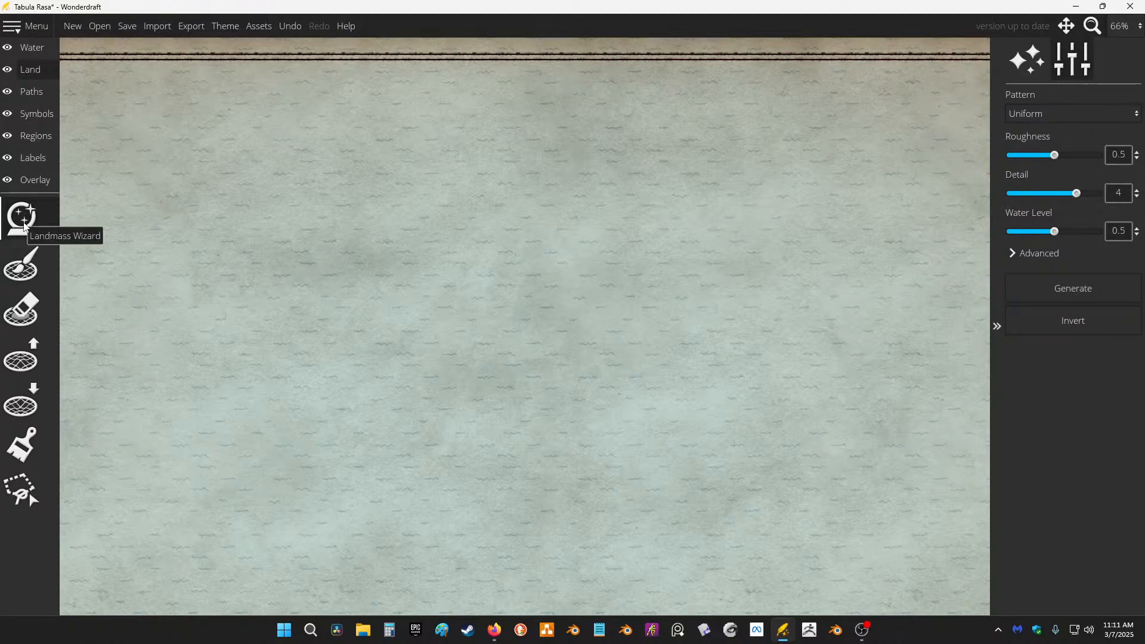
click(1087, 292)
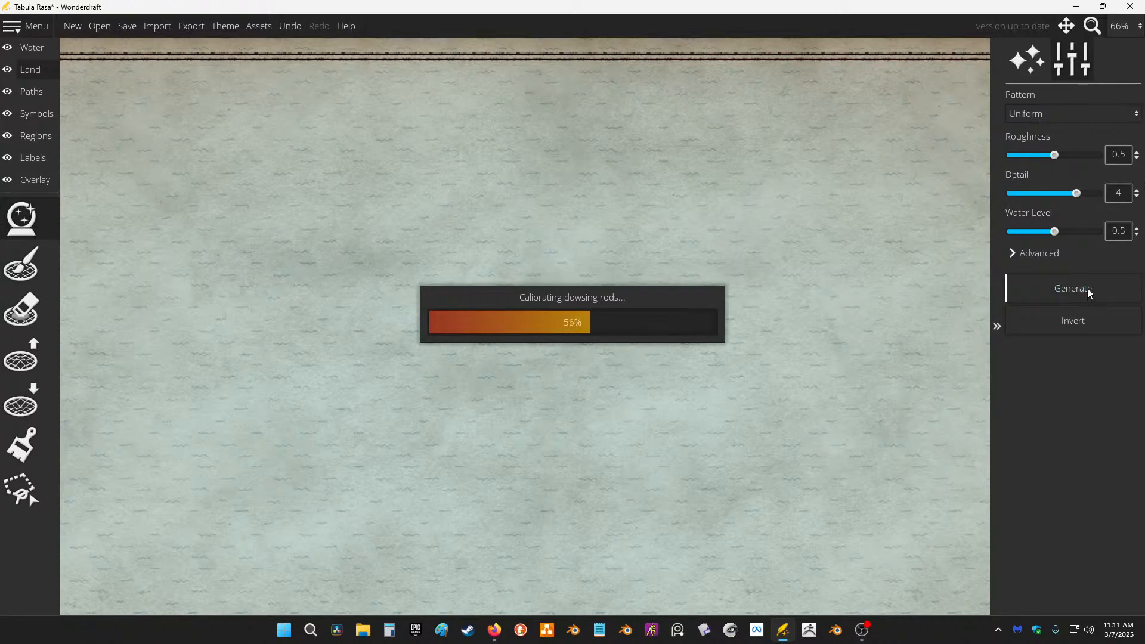
scroll(775, 236, down, 2)
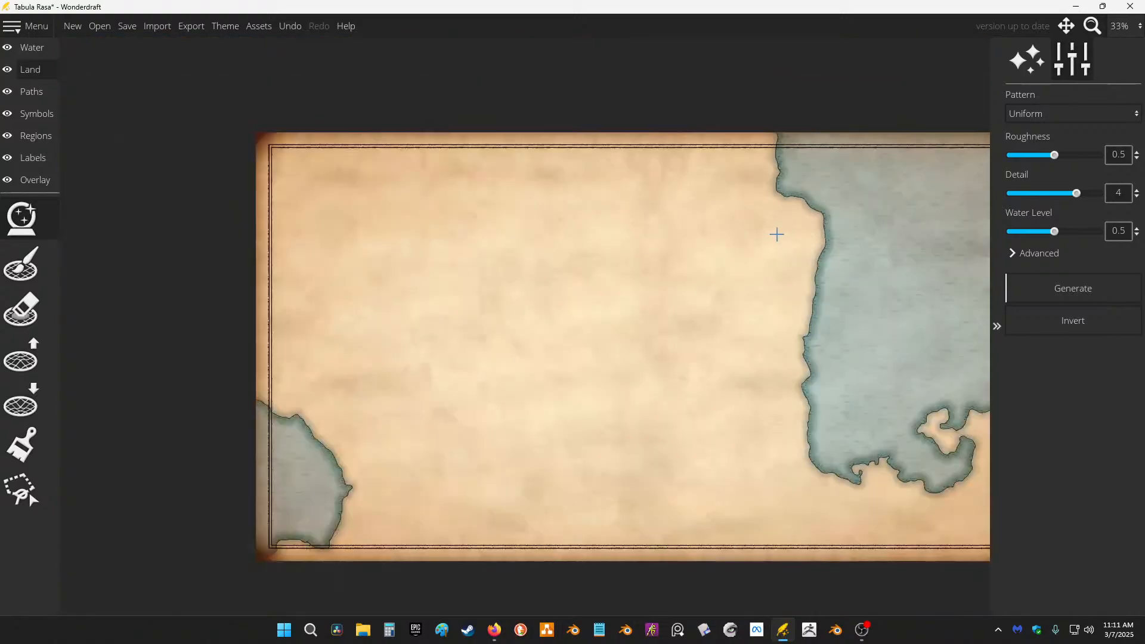
click(1068, 282)
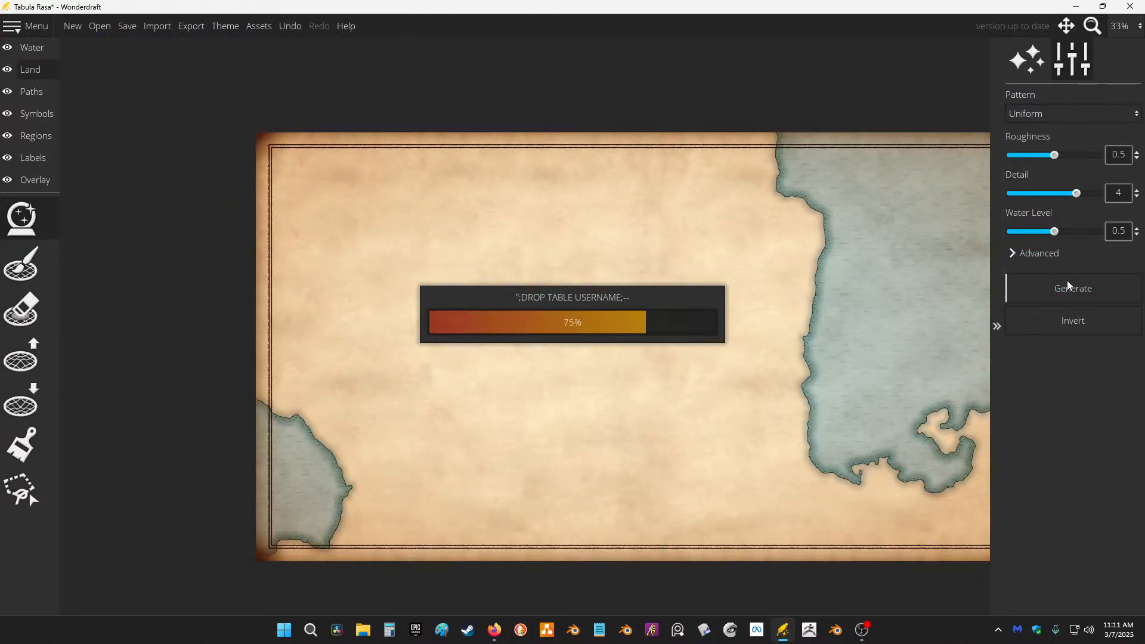
Step: Set the Landmass Wizard's pattern to Continent and generate a new landmass
click(1087, 110)
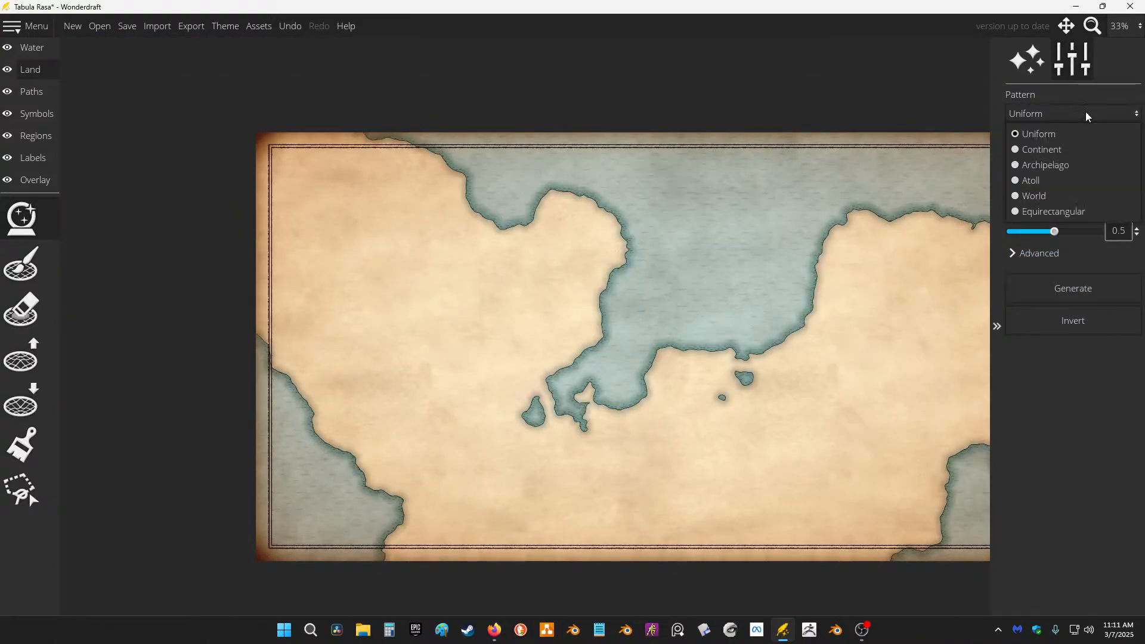
click(1093, 149)
click(1069, 291)
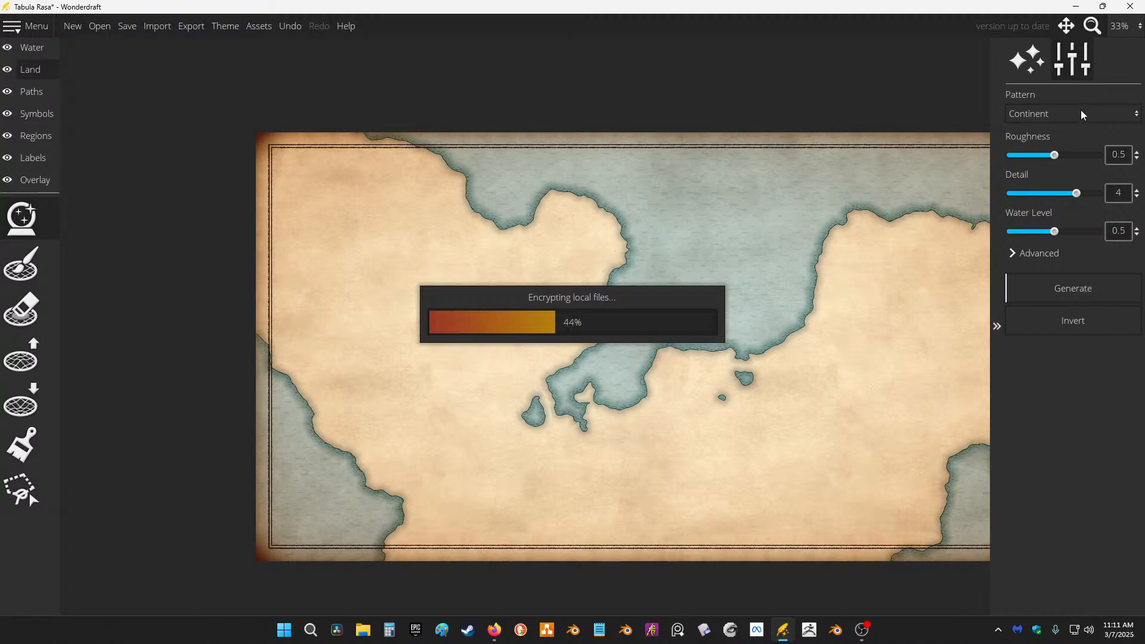
Step: Set the Landmass Wizard's pattern to Uniform and generate a landmass
click(1082, 110)
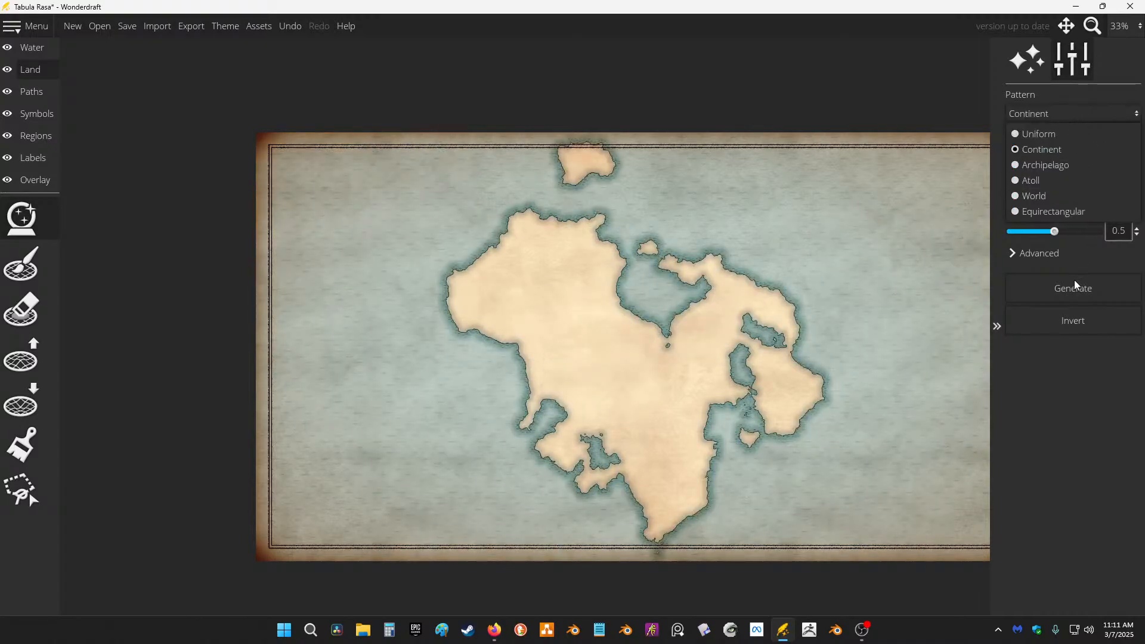
click(1050, 164)
click(1111, 112)
click(1082, 140)
click(1082, 292)
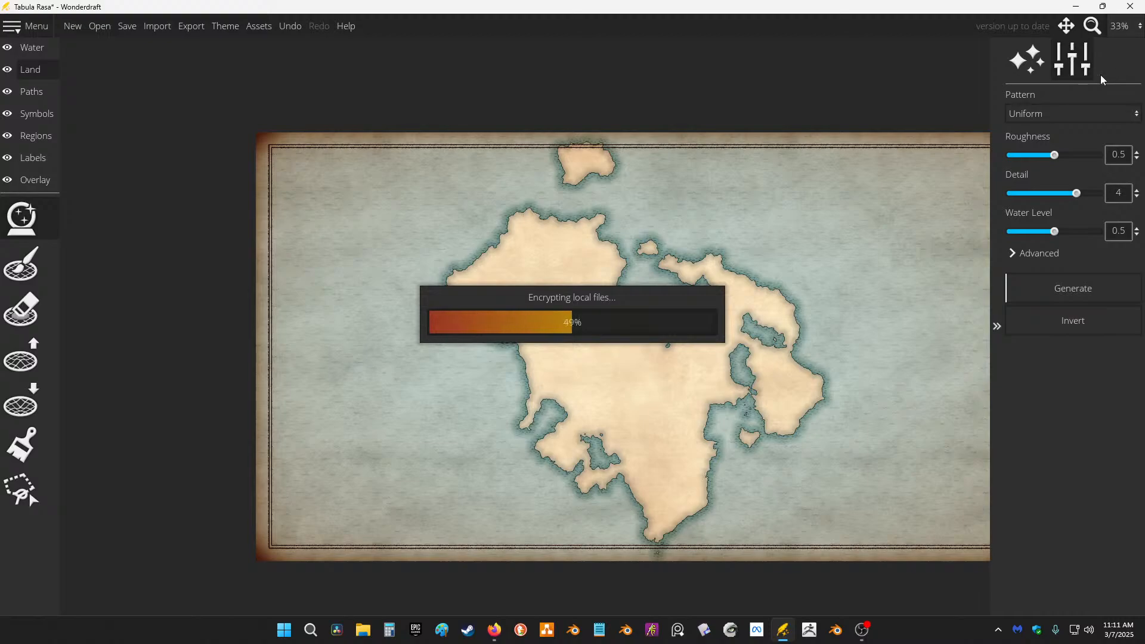
Step: Switch the Landmass Wizard's pattern back to Continent and generate a new landmass
click(1081, 108)
click(1081, 110)
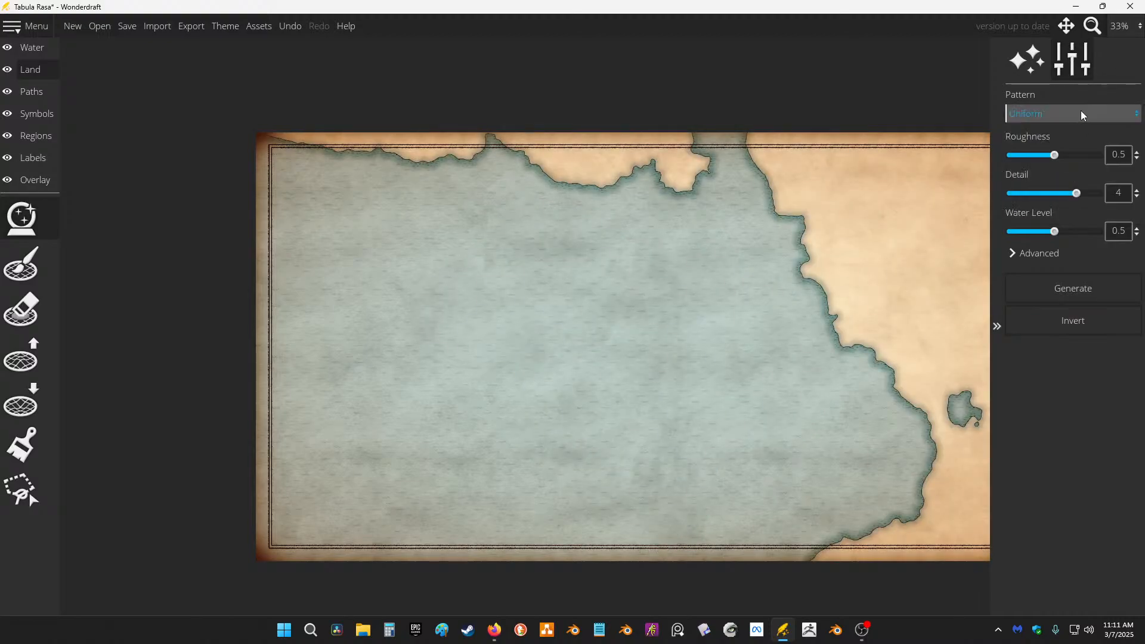
click(1081, 109)
click(1071, 152)
click(1068, 288)
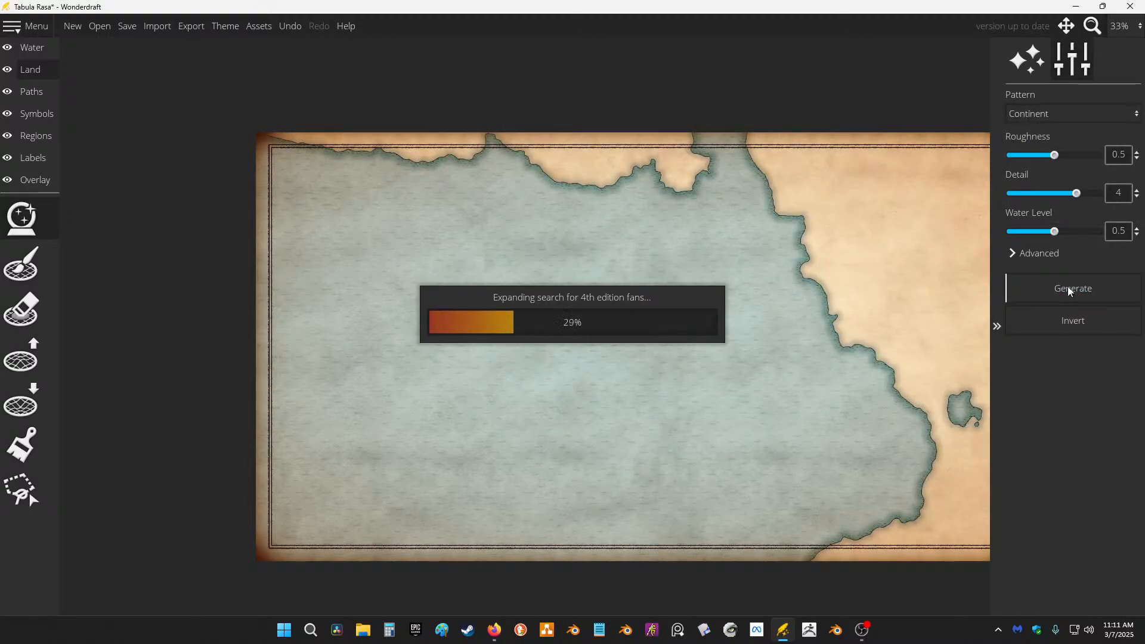
click(1068, 286)
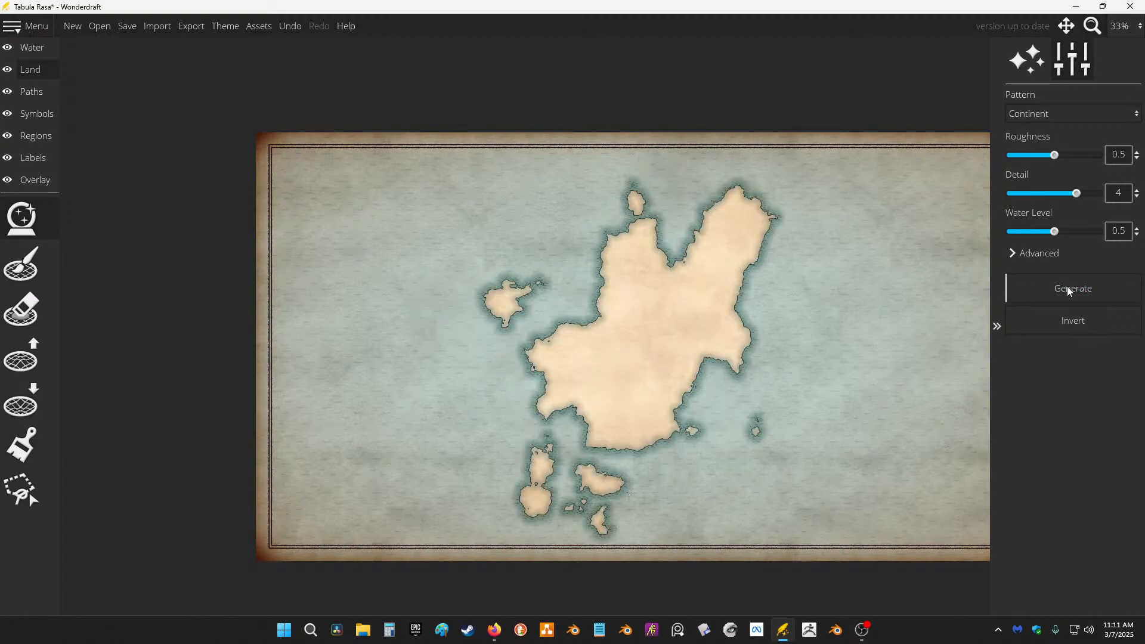
Step: Set the Landmass Wizard's pattern to Archipelago and generate a group of islands
click(1027, 111)
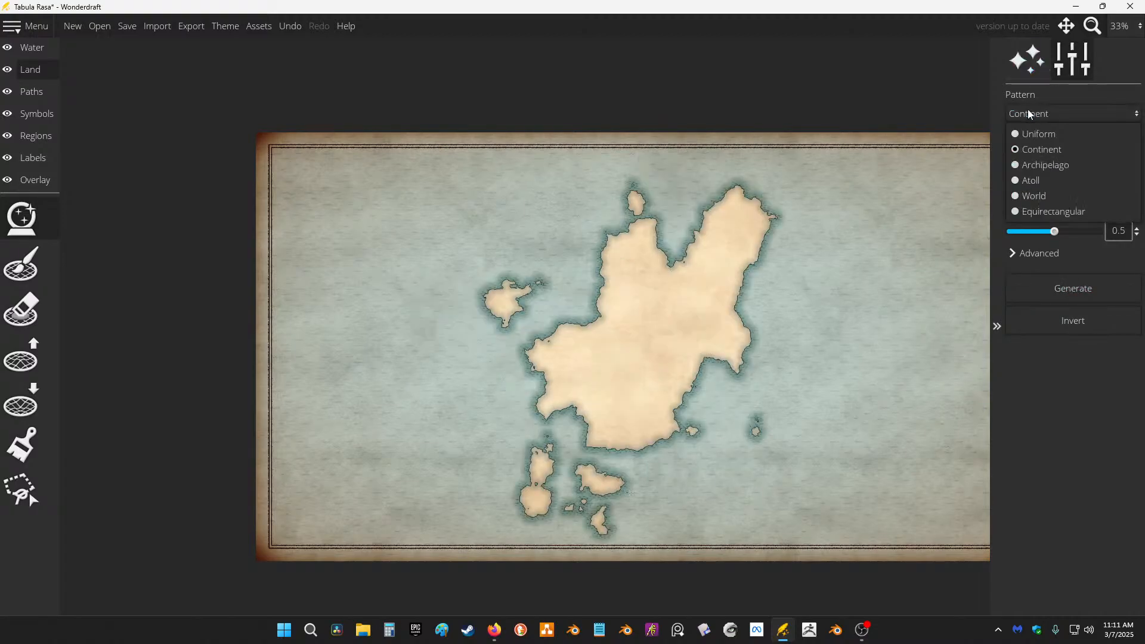
click(1054, 166)
click(1093, 296)
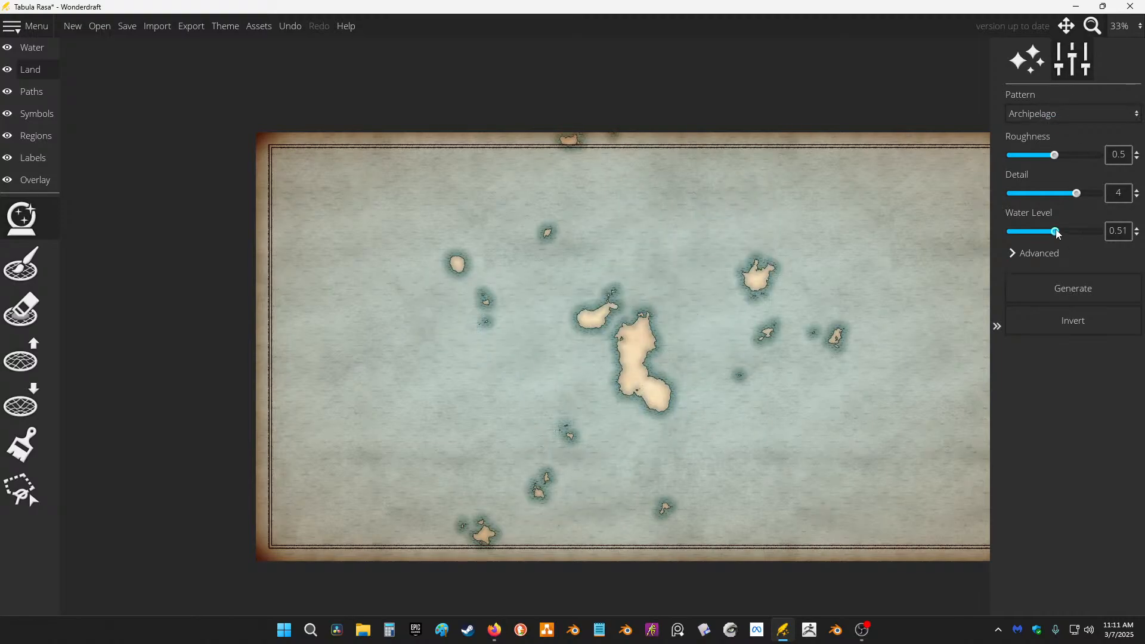
Step: Set the wizard's water level to 0.56, roughness to 0.9 and detail to 5, and regenerate the archipelago
mouse_move(1056, 232)
mouse_down()
mouse_move(1011, 236)
mouse_move(1060, 232)
mouse_up()
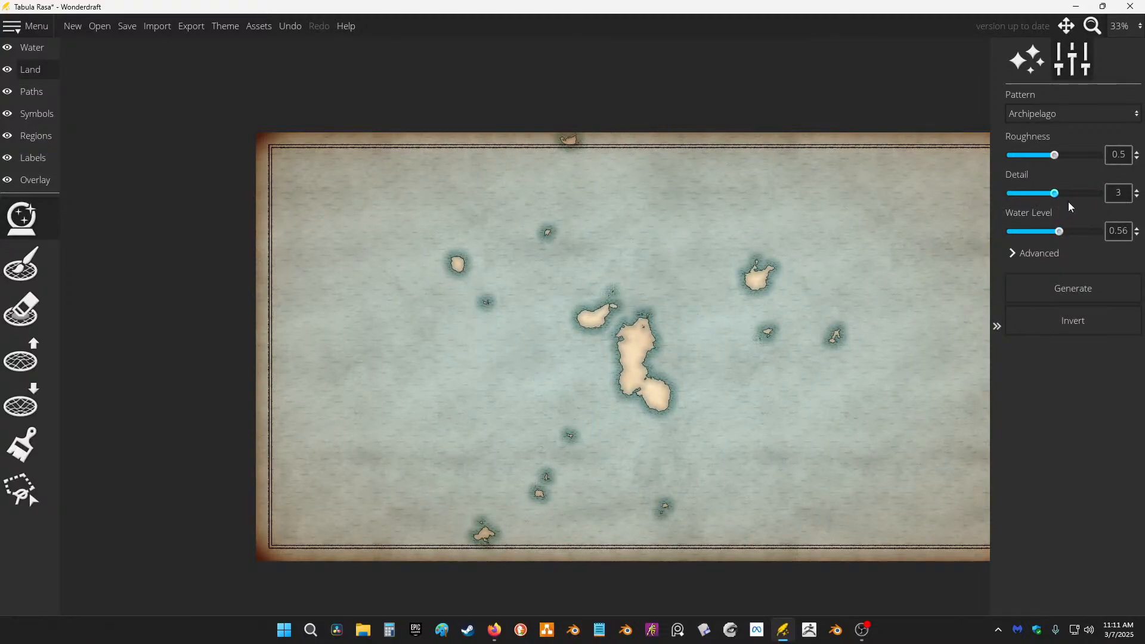
drag(1020, 160, 1010, 160)
click(1077, 289)
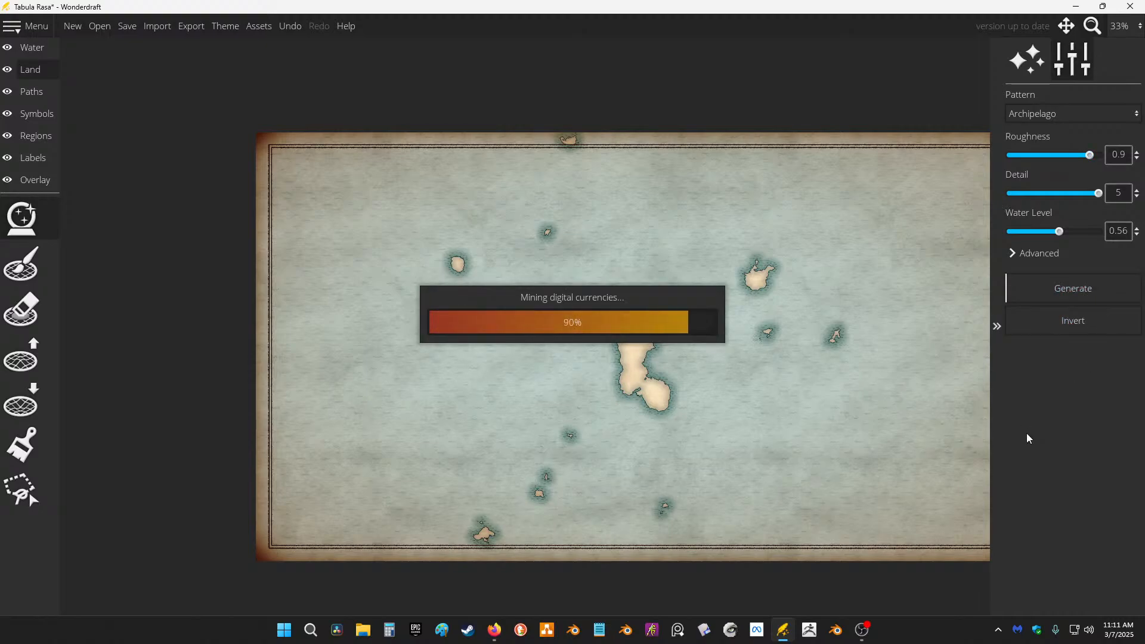
Step: Invert the archipelago's land and water, and invert them back
click(1091, 325)
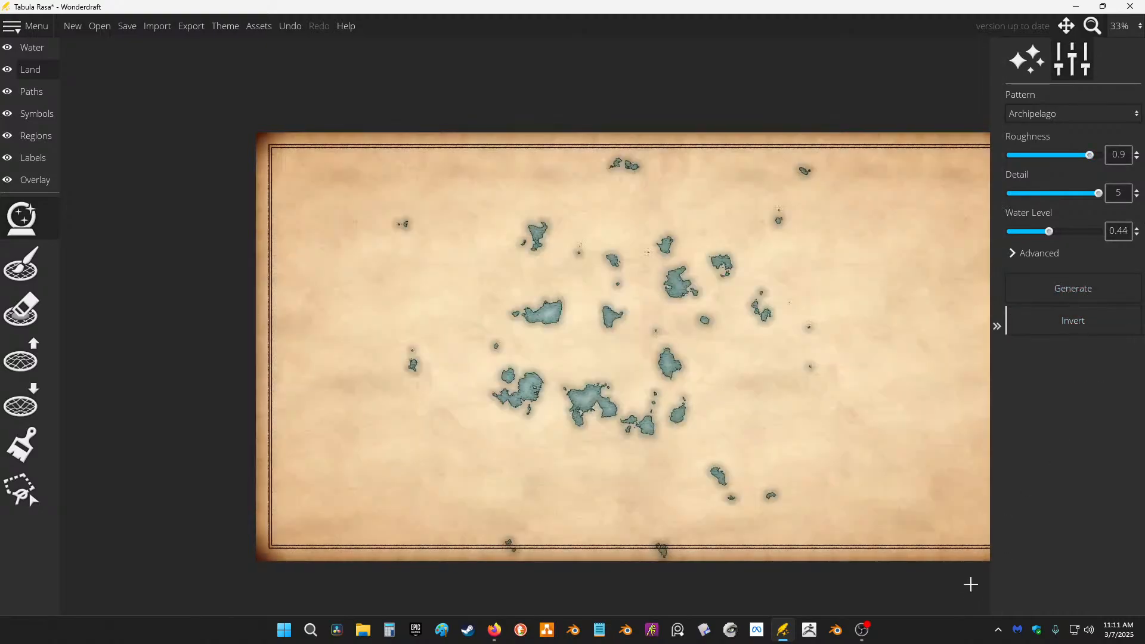
click(1055, 319)
Step: Generate a landmass with the World pattern and lower its water level to 0.29
click(1041, 114)
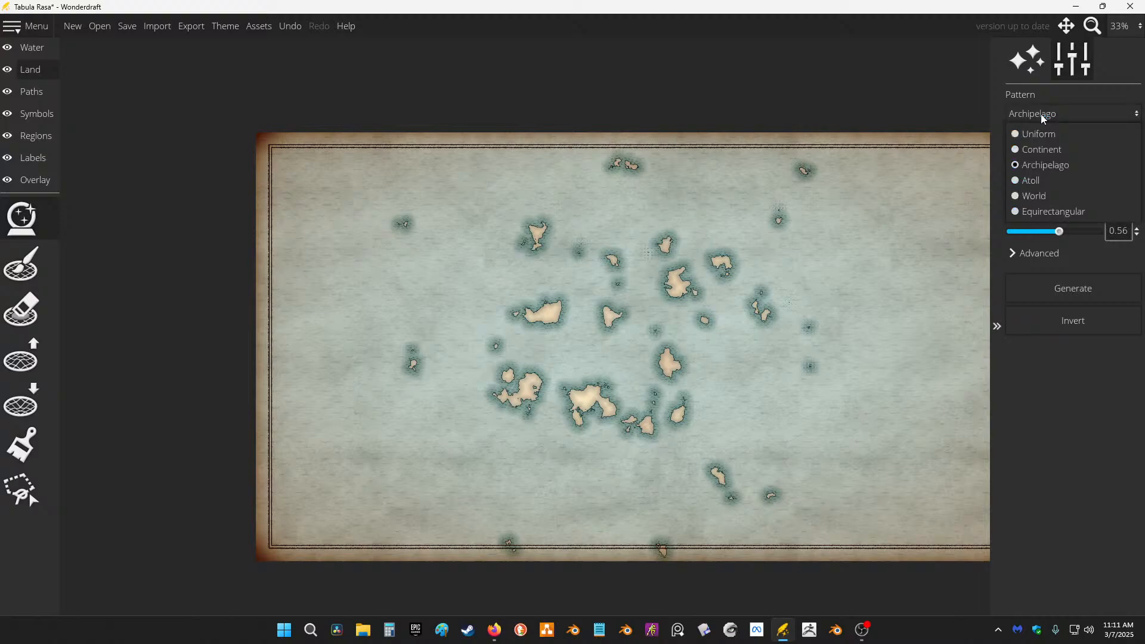
click(1047, 191)
click(1068, 294)
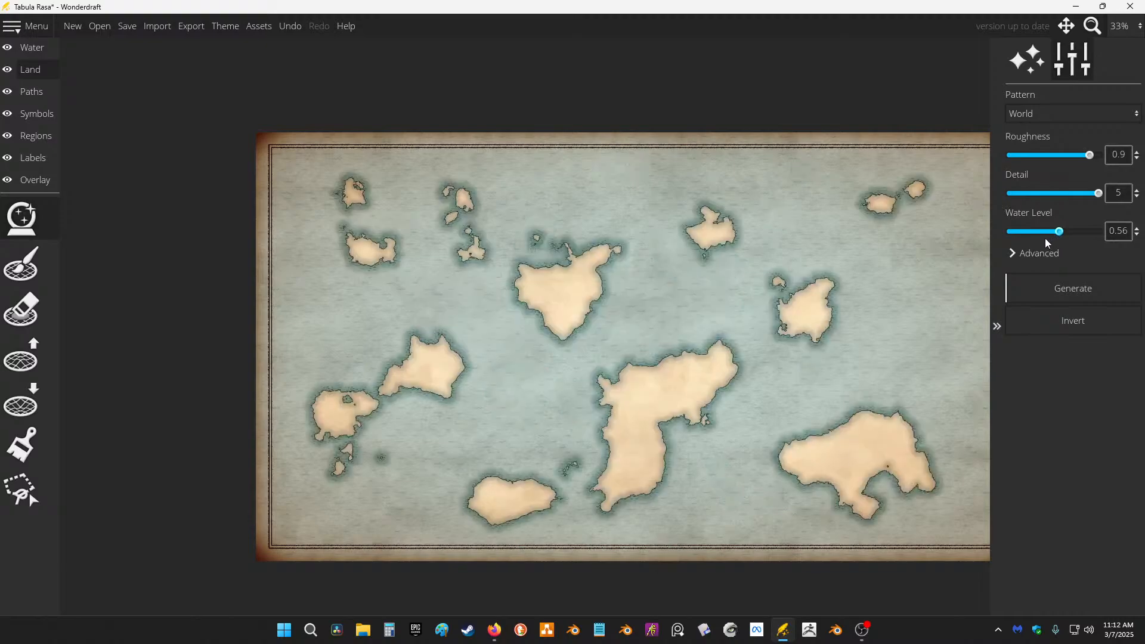
mouse_move(1059, 237)
mouse_down()
mouse_move(1081, 235)
mouse_move(1038, 238)
mouse_up()
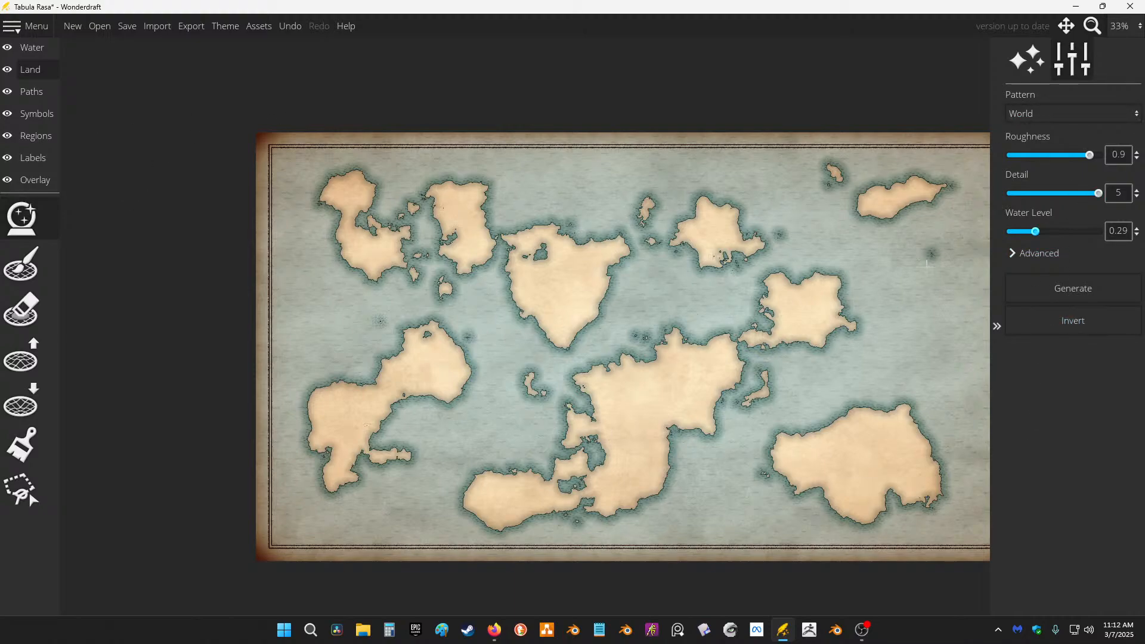
Step: Paint land strips joining the northern islands and a zigzag island near the map's eastern edge, using the land brush at size 64
click(21, 264)
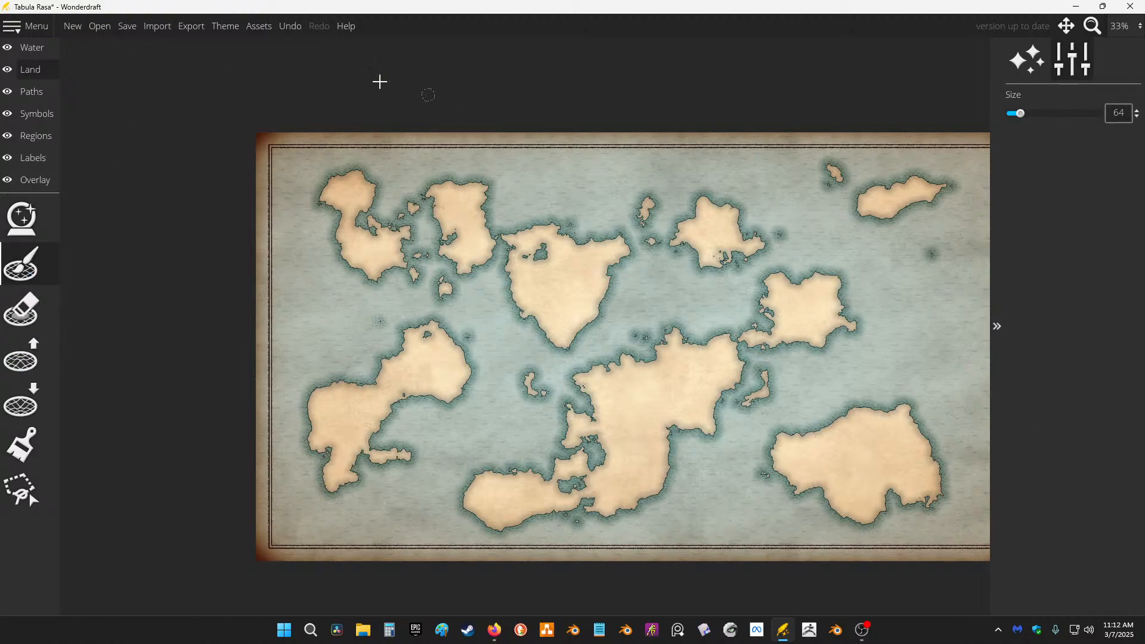
scroll(674, 193, up, 5)
mouse_move(464, 263)
mouse_down()
mouse_move(529, 197)
mouse_move(926, 521)
mouse_move(757, 289)
mouse_up()
scroll(768, 164, down, 3)
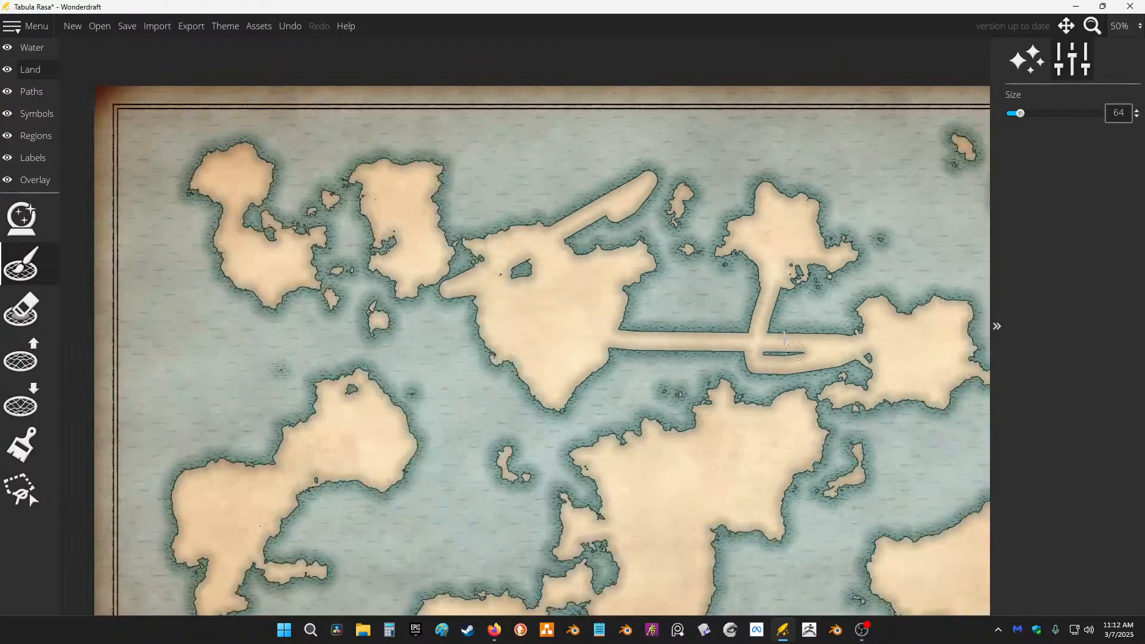
drag(769, 233, 293, 186)
mouse_move(617, 257)
mouse_down()
mouse_move(662, 335)
mouse_move(609, 394)
mouse_up()
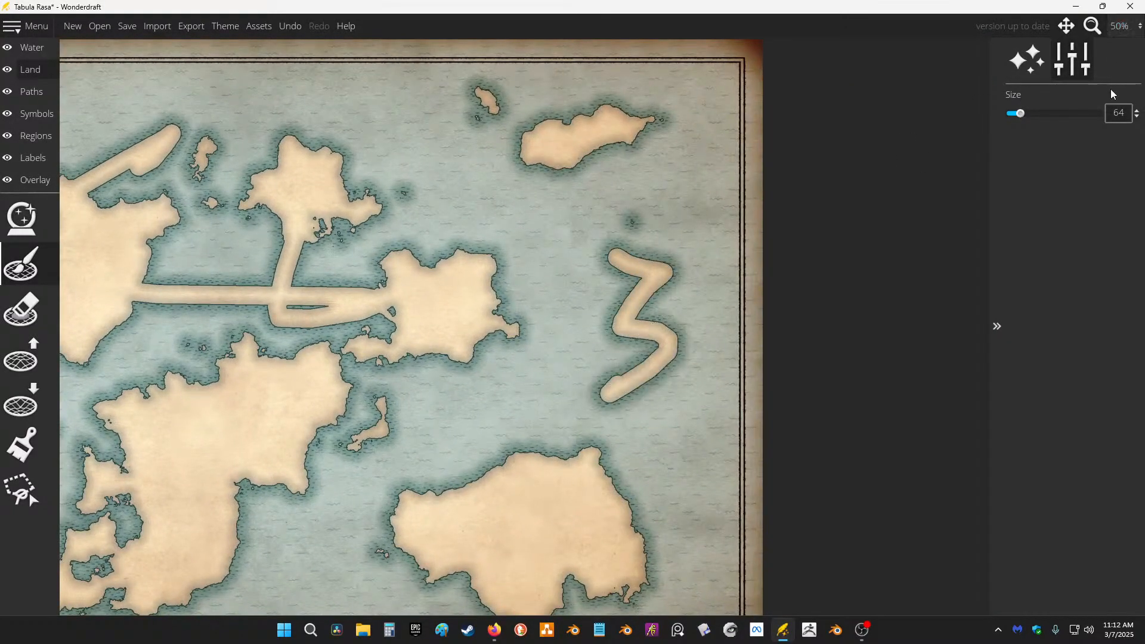
Step: Set the land brush size to 488 and paint a broad landmass over the eastern islands
drag(1086, 112, 1096, 113)
mouse_move(602, 176)
mouse_down()
mouse_move(537, 210)
mouse_move(404, 316)
mouse_up()
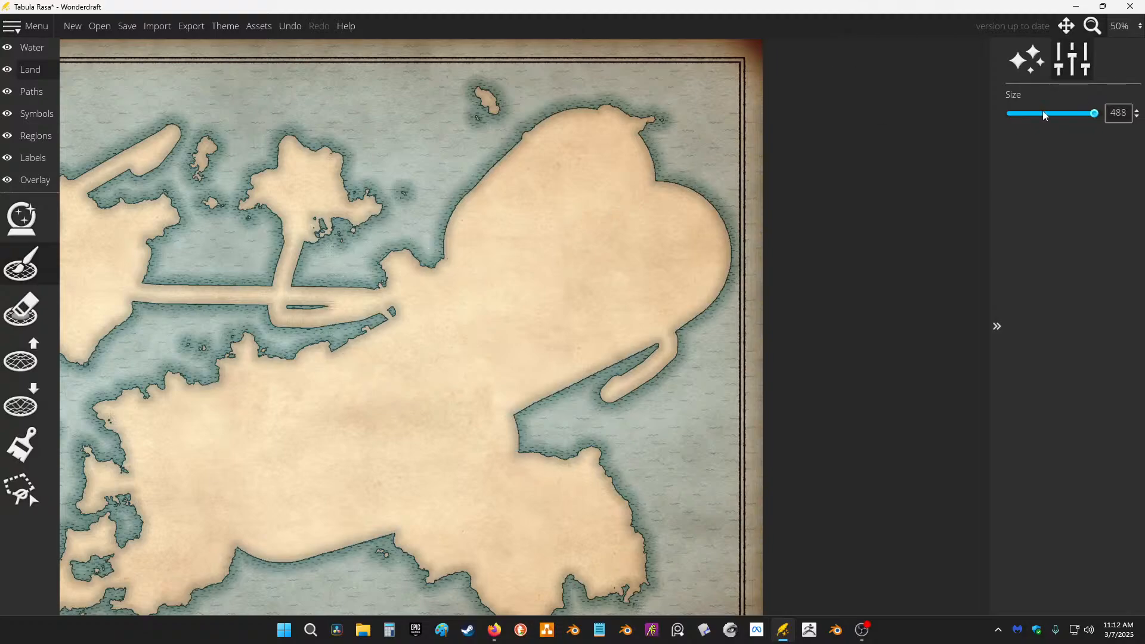
scroll(767, 174, down, 1)
Step: Erase all the land from the map with the land eraser at size 512
click(31, 313)
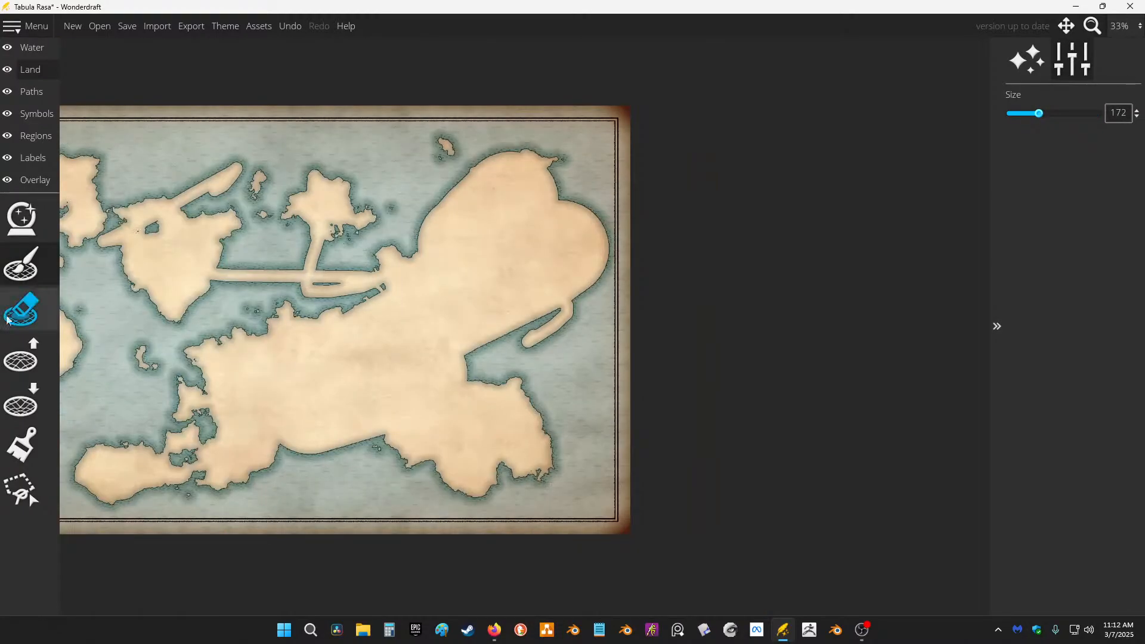
mouse_move(600, 213)
mouse_down()
mouse_move(525, 258)
mouse_move(482, 169)
mouse_move(534, 157)
mouse_up()
mouse_move(692, 181)
mouse_down()
mouse_move(596, 173)
mouse_move(120, 191)
mouse_move(635, 281)
mouse_move(576, 408)
mouse_move(454, 430)
mouse_move(373, 412)
mouse_up()
mouse_move(683, 252)
mouse_down()
mouse_move(798, 266)
mouse_move(1054, 261)
mouse_up()
mouse_move(796, 292)
mouse_down()
mouse_move(738, 299)
mouse_move(456, 253)
mouse_move(466, 203)
mouse_move(381, 427)
mouse_move(424, 335)
mouse_move(378, 317)
mouse_move(250, 315)
mouse_move(704, 261)
mouse_move(527, 423)
mouse_move(569, 334)
mouse_move(595, 438)
mouse_up()
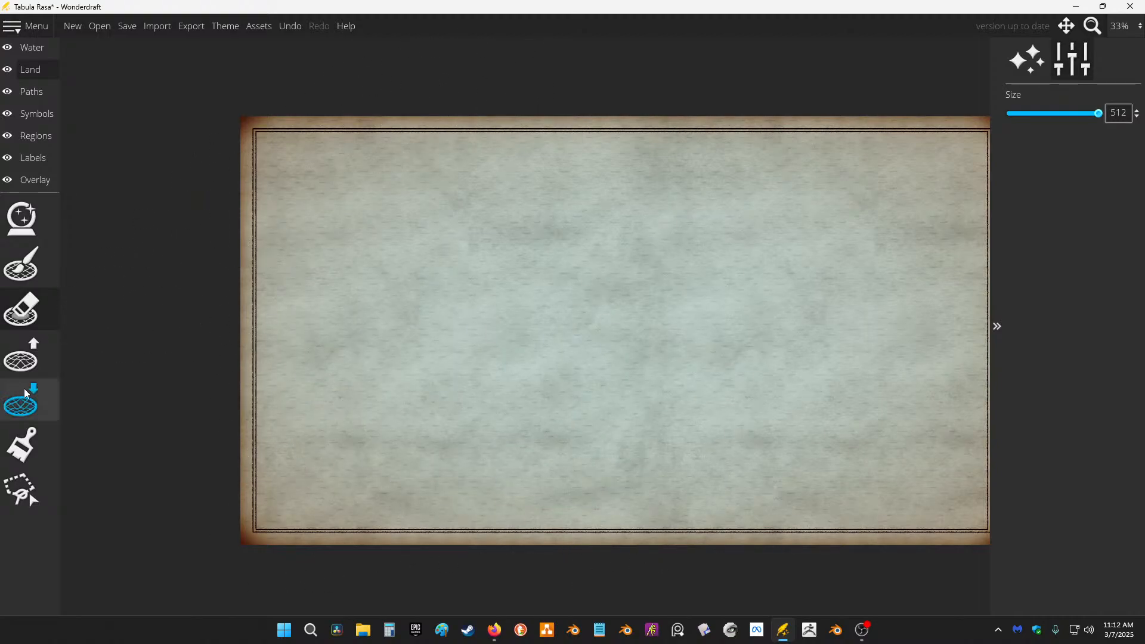
Step: Raise scattered small islands in the open water with the raise-land brush at size 64 and roughness 1
click(21, 358)
mouse_move(691, 234)
mouse_down()
mouse_move(755, 330)
mouse_move(659, 385)
mouse_up()
scroll(826, 210, up, 2)
mouse_move(603, 290)
mouse_down()
mouse_move(635, 177)
mouse_move(576, 263)
mouse_move(572, 365)
mouse_move(627, 295)
mouse_move(889, 266)
mouse_up()
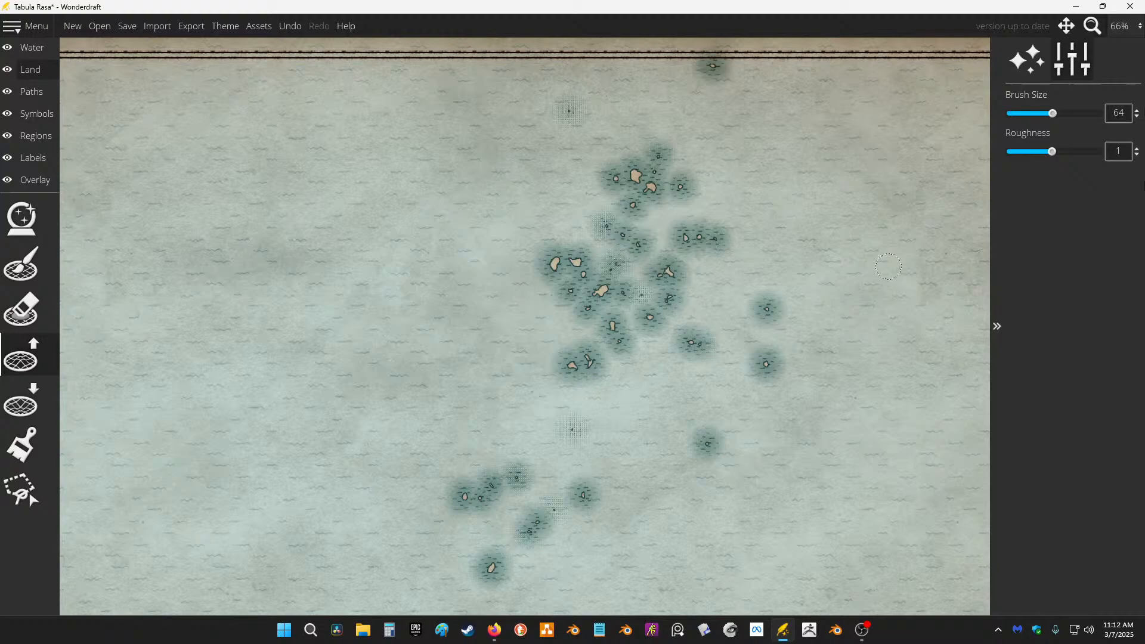
Step: Set the raise brush size to 128 and raise a diagonal island chain, with another stroke at roughness 0.1
click(1099, 114)
mouse_move(520, 156)
mouse_down()
mouse_move(471, 203)
mouse_move(376, 382)
mouse_move(308, 441)
mouse_up()
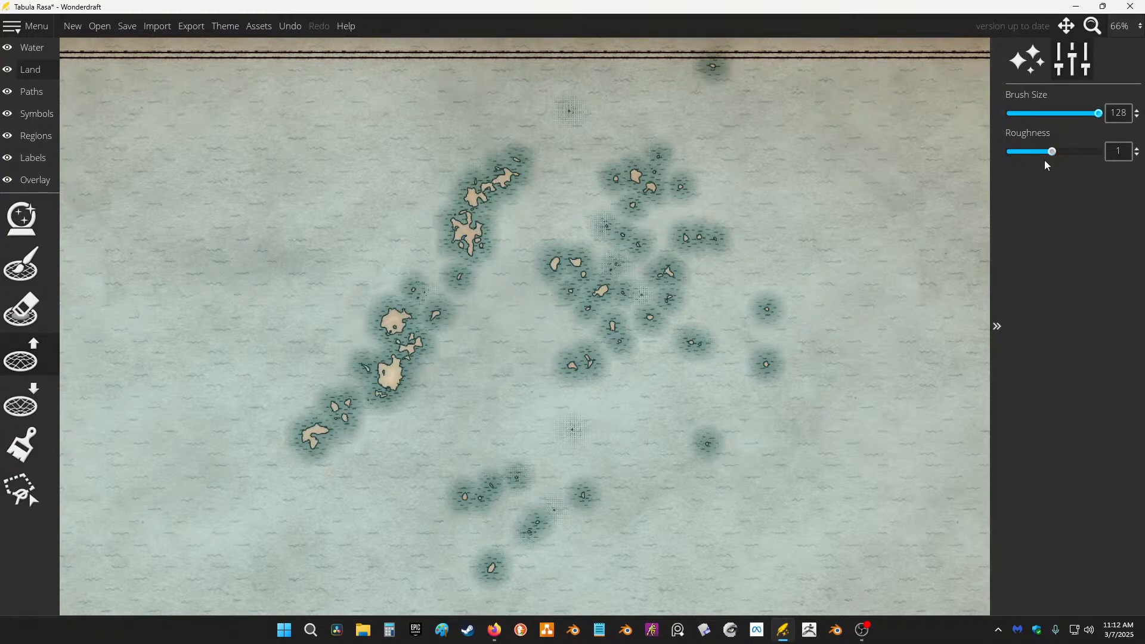
mouse_move(394, 204)
mouse_down()
mouse_move(427, 418)
mouse_move(394, 513)
mouse_up()
Step: Undo all the raised-land strokes to clear the islands from the map
key(ctrl+z)
key(ctrl+z)
key(ctrl+z)
key(ctrl+z)
key(ctrl+z)
scroll(761, 176, down, 3)
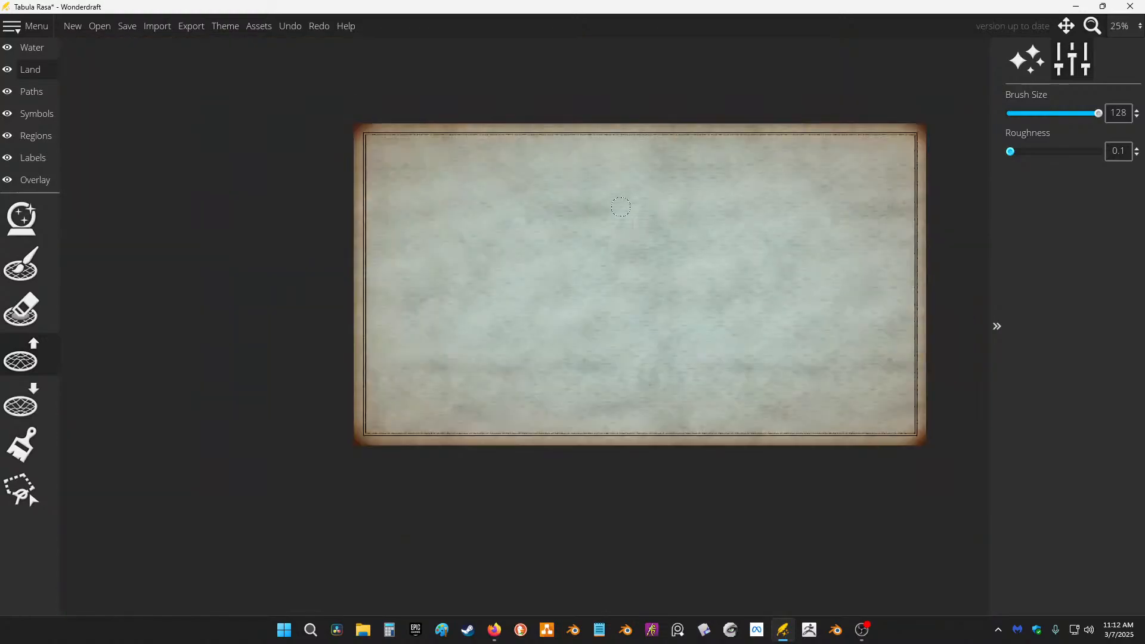
scroll(687, 265, up, 1)
Step: Paint a zigzag strip of land across the middle of the map with the land brush at size 172
click(31, 404)
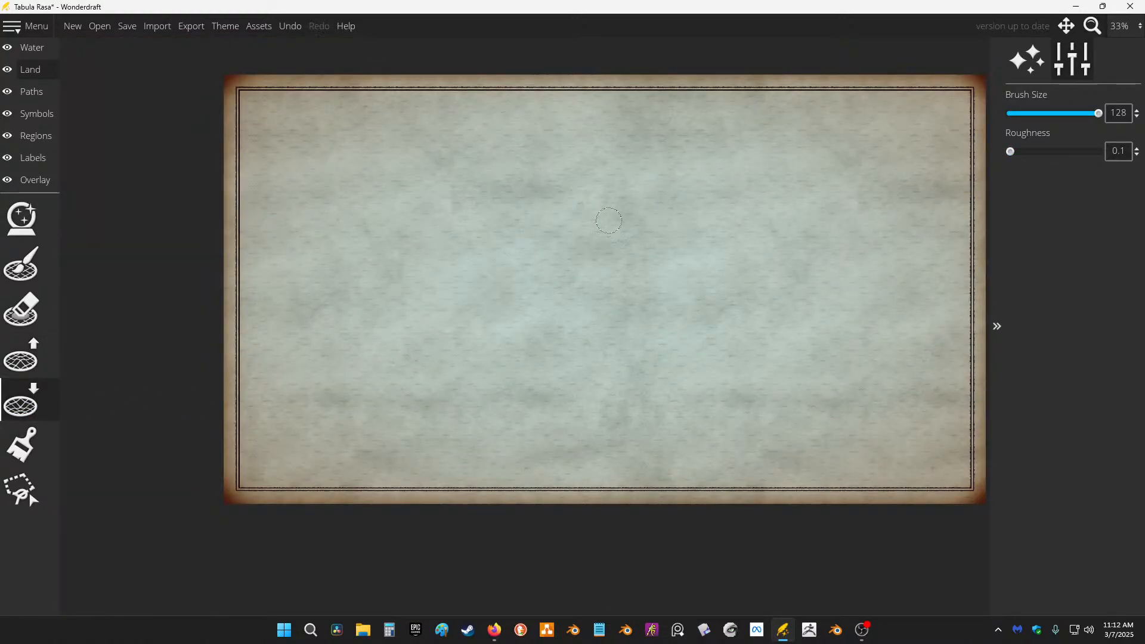
click(20, 262)
mouse_move(408, 275)
mouse_down()
mouse_move(471, 363)
mouse_move(737, 391)
mouse_up()
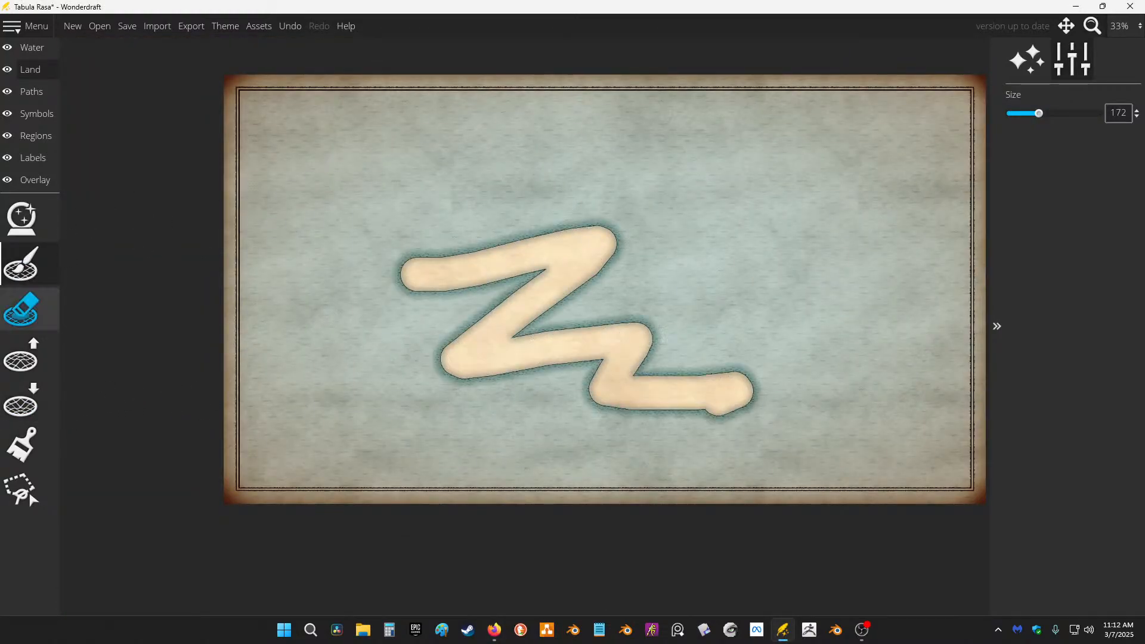
Step: Carve the zigzag's northern edge with the lower-land brush at size 128 and roughness 0.1, and its upper bend and diagonal at roughness 2
click(21, 404)
scroll(601, 227, up, 2)
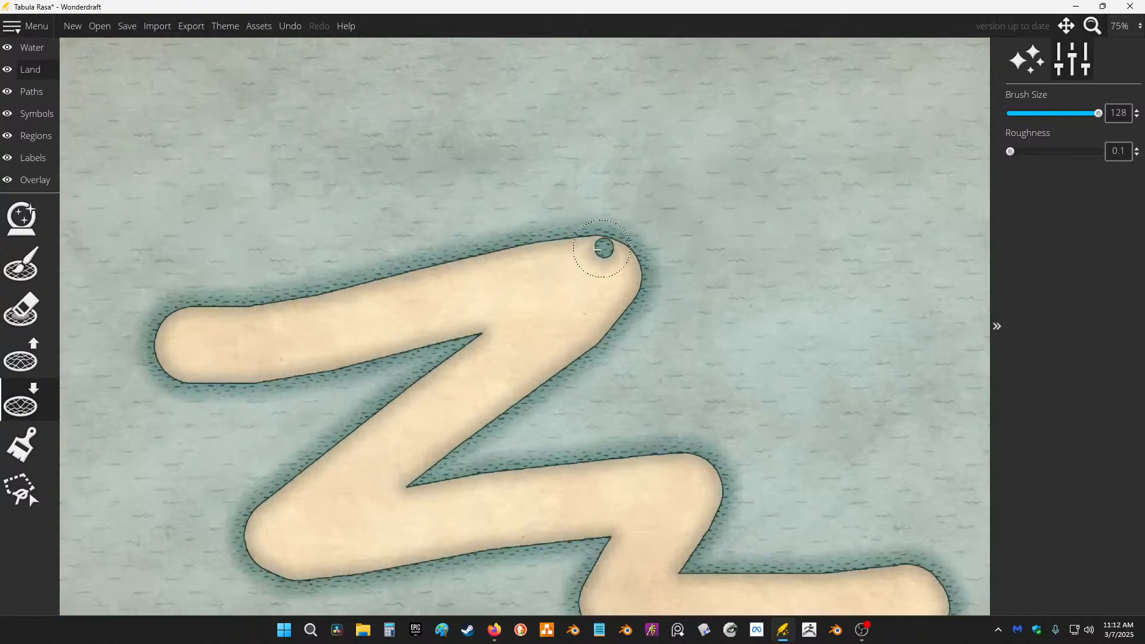
mouse_move(598, 248)
mouse_down()
mouse_move(507, 248)
mouse_move(496, 268)
mouse_move(375, 278)
mouse_up()
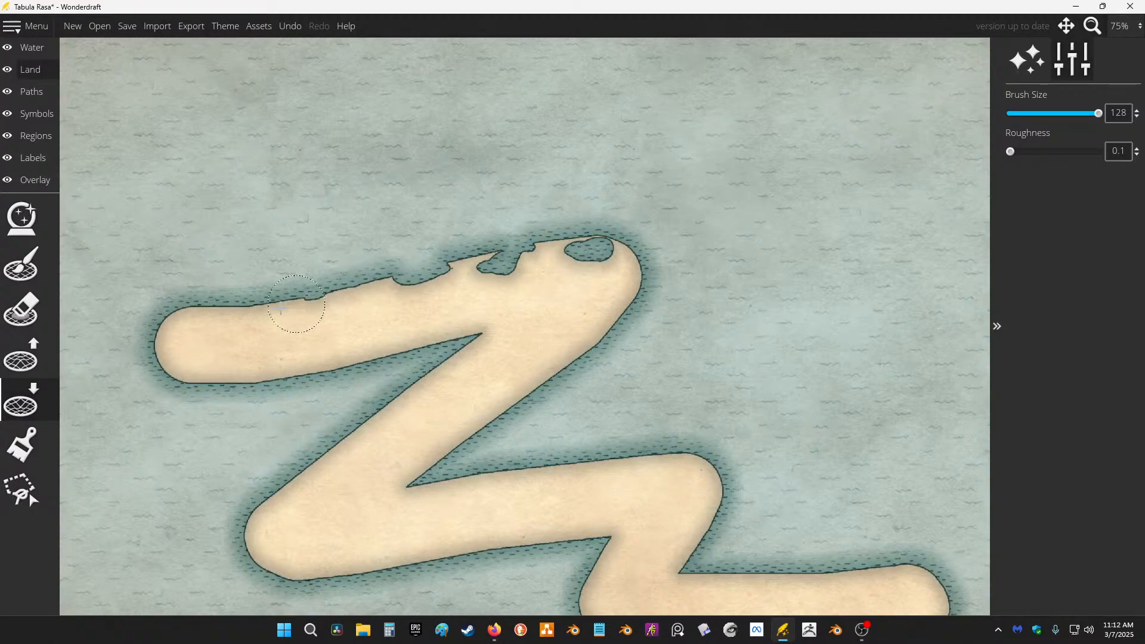
mouse_move(281, 308)
mouse_down()
mouse_move(235, 337)
mouse_move(186, 337)
mouse_move(161, 323)
mouse_up()
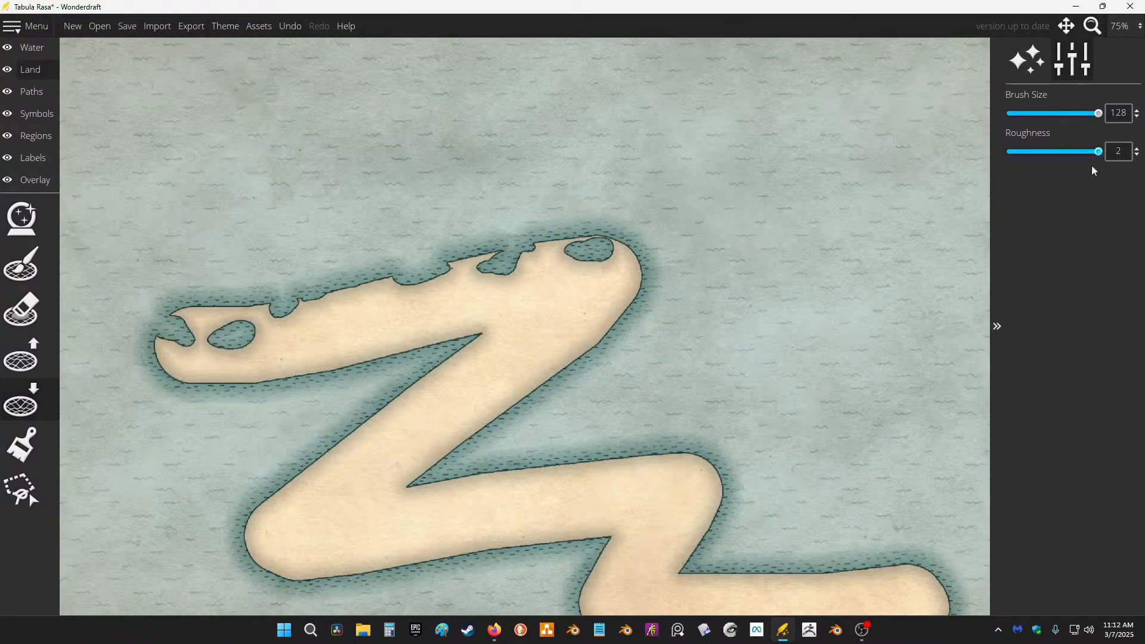
mouse_move(622, 288)
mouse_down()
mouse_move(575, 334)
mouse_move(626, 274)
mouse_move(604, 254)
mouse_move(564, 273)
mouse_move(555, 244)
mouse_up()
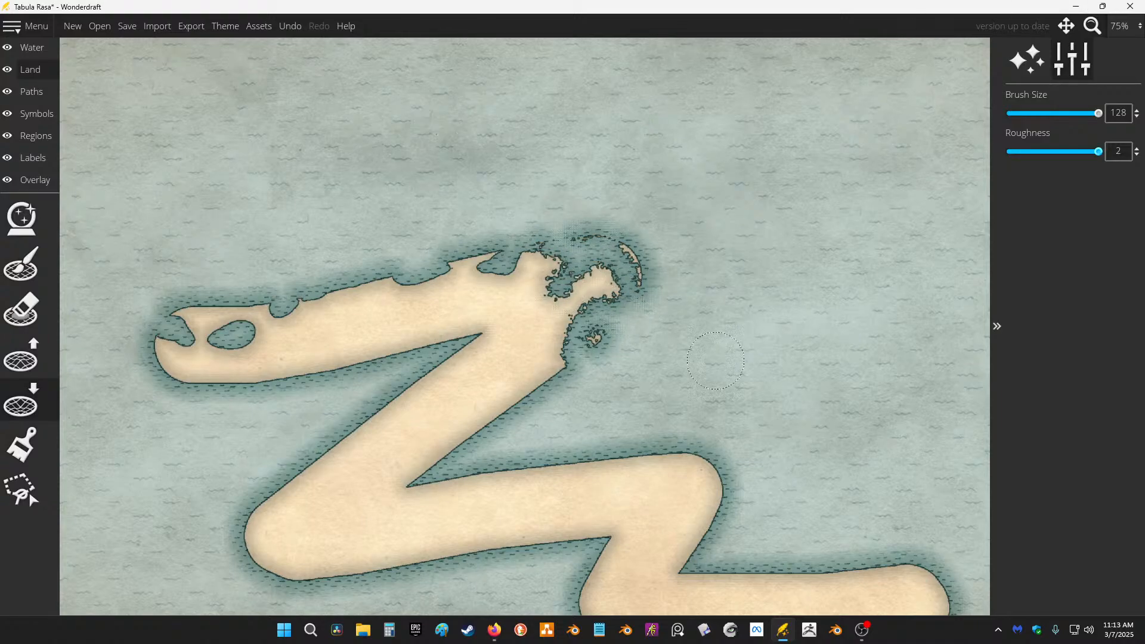
click(442, 414)
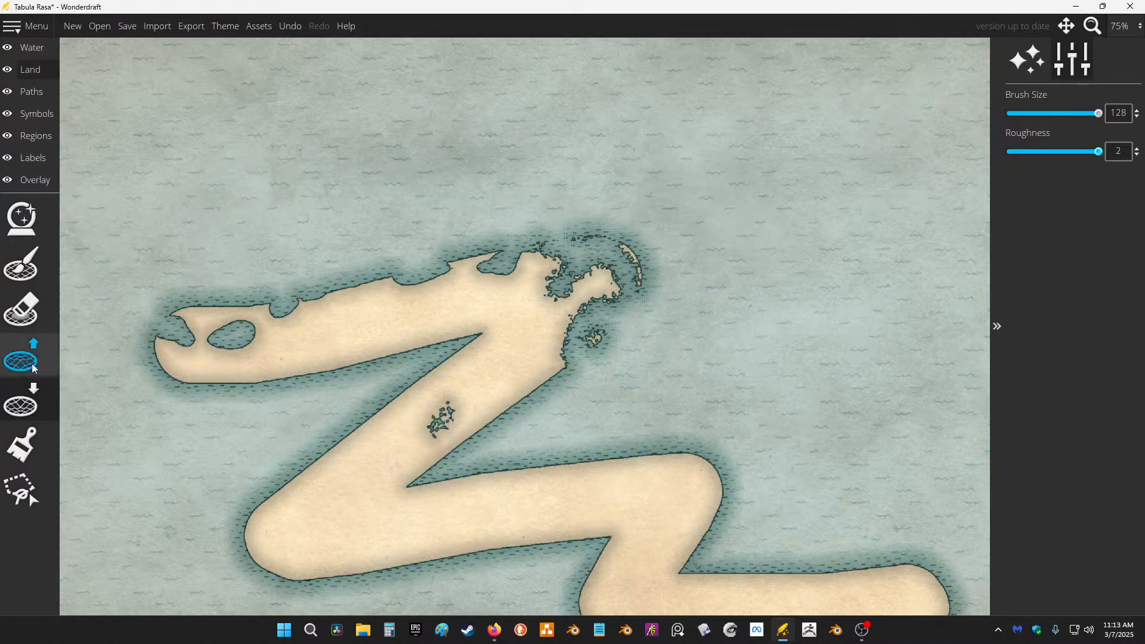
Step: Erase all the carved land with the size 512 eraser and paint a new zigzag land strip at size 172 in the map's northern part
click(21, 309)
mouse_move(537, 304)
mouse_down()
mouse_move(319, 330)
mouse_move(564, 537)
mouse_move(662, 315)
mouse_up()
scroll(667, 315, down, 1)
drag(440, 457, 833, 530)
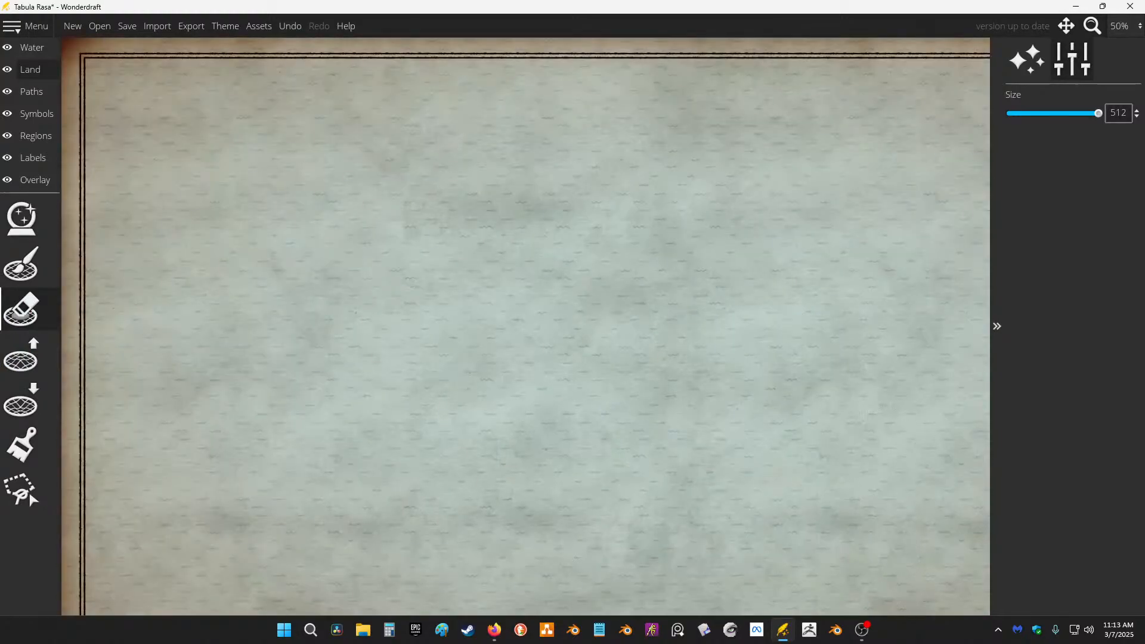
click(21, 263)
drag(340, 178, 628, 331)
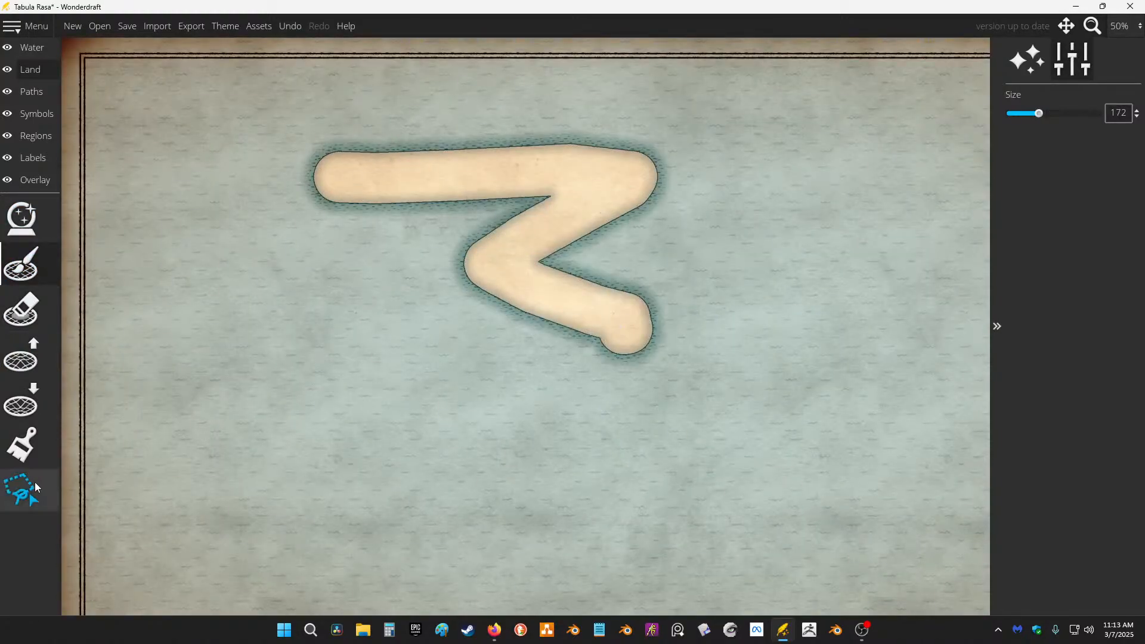
Step: Enclose the zigzag land in a four-sided lasso selection, fill the selection with land, and undo the fill
click(36, 487)
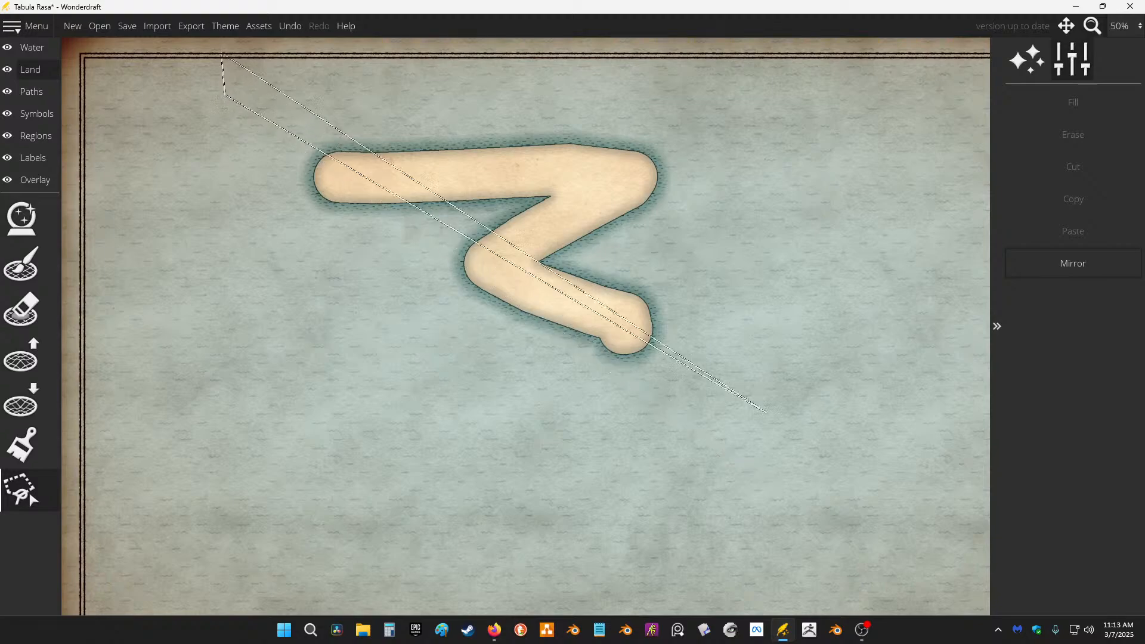
right_click(265, 112)
click(260, 399)
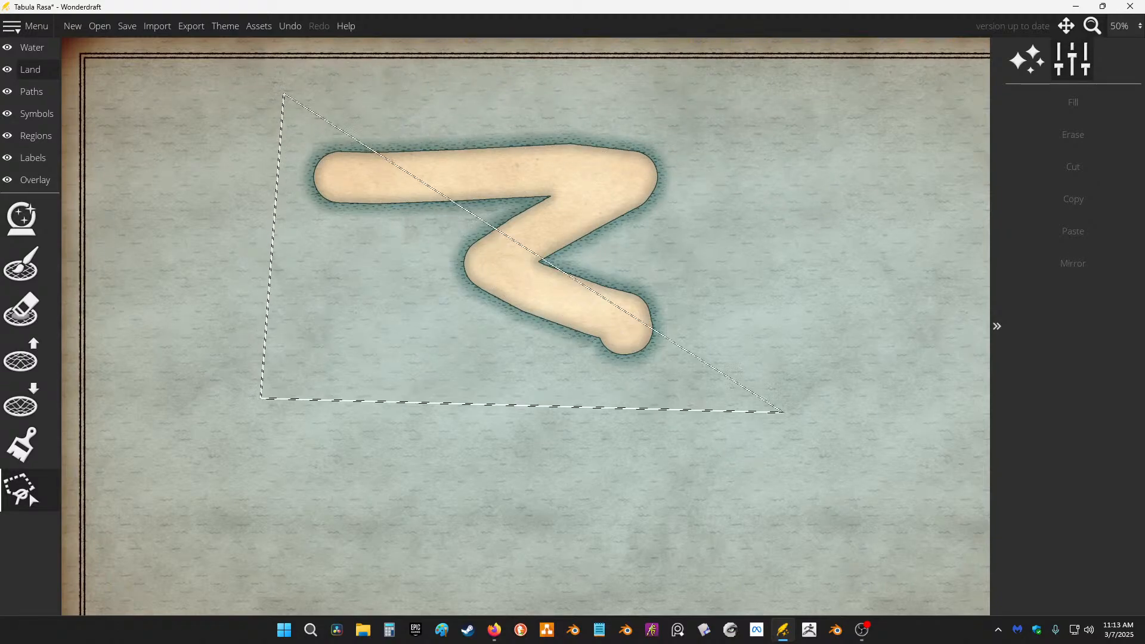
click(788, 411)
double_click(791, 92)
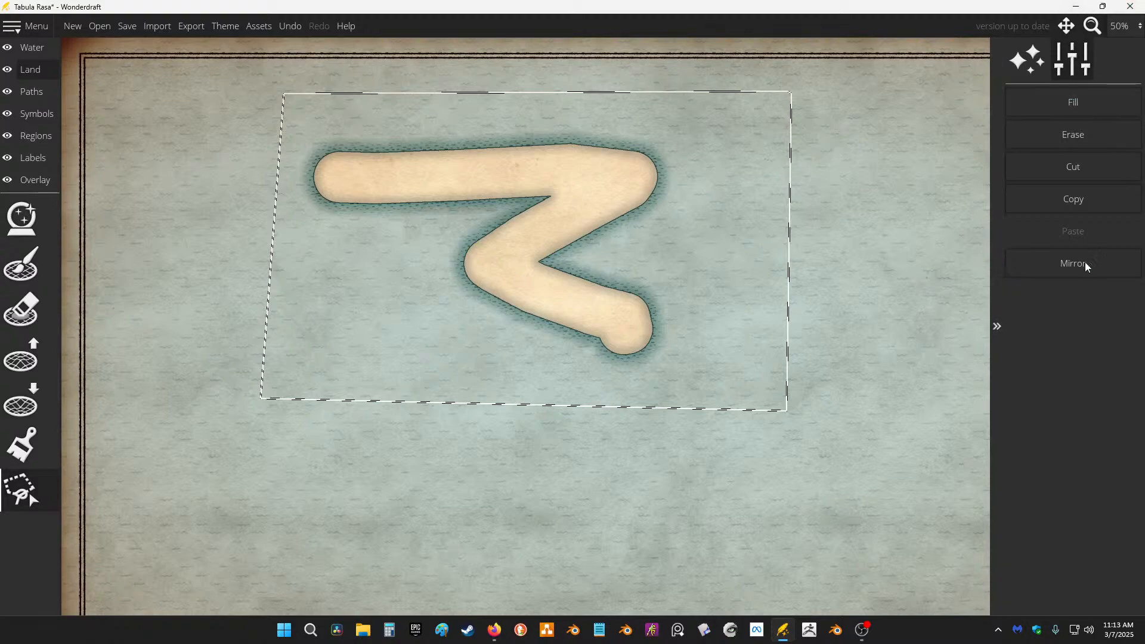
click(1105, 110)
key(ctrl+z)
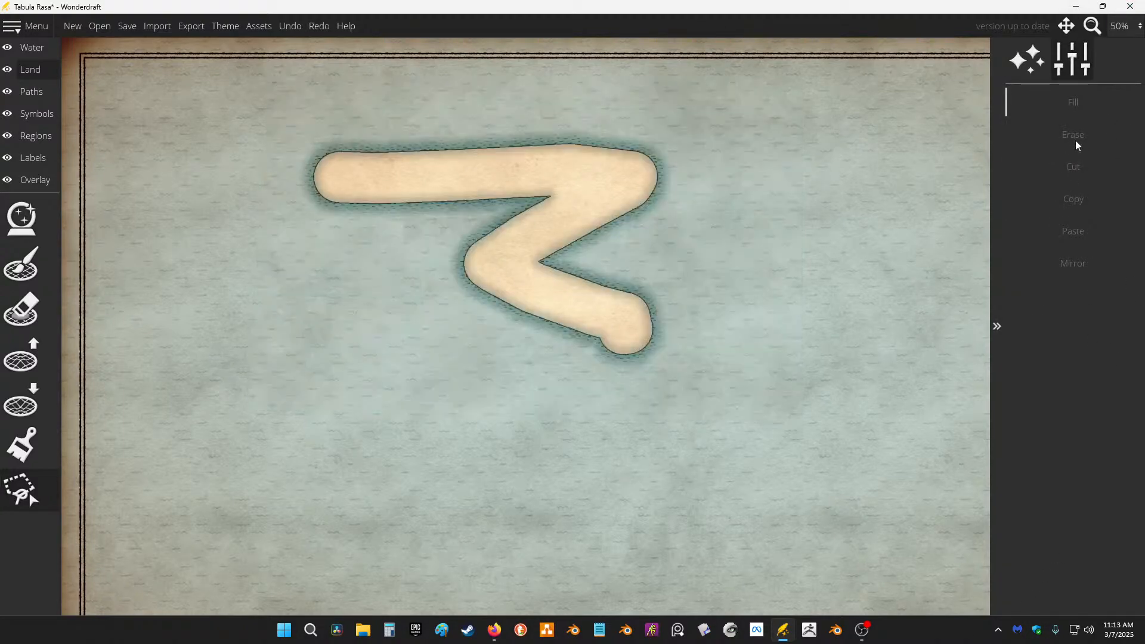
Step: Place a bridge symbol on the southern arm of the zigzag land
click(30, 89)
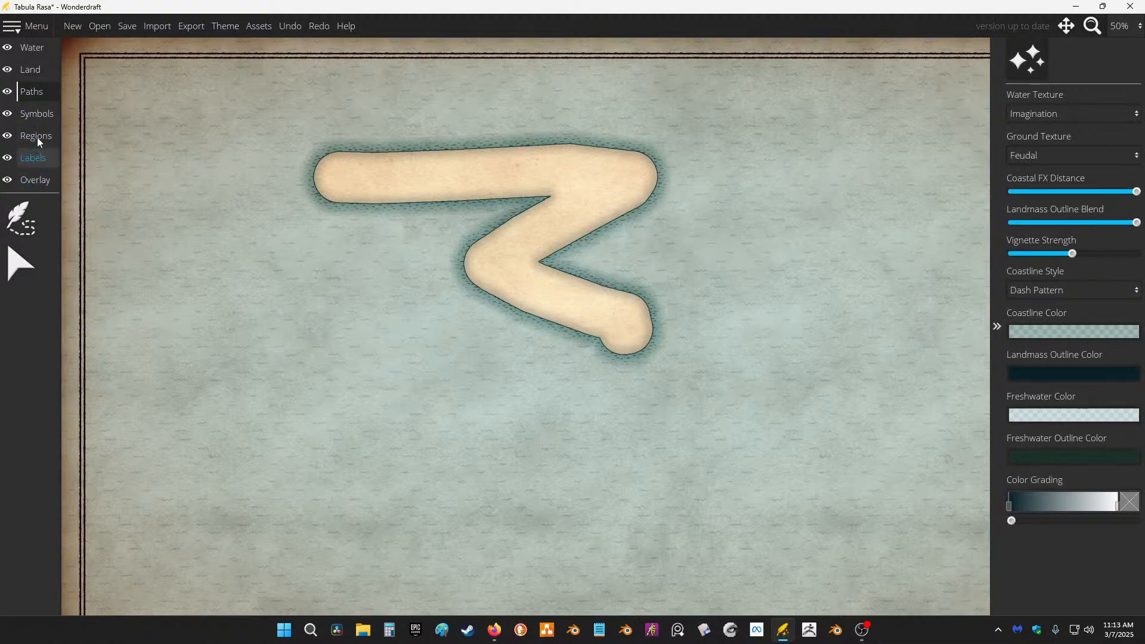
click(45, 110)
click(37, 277)
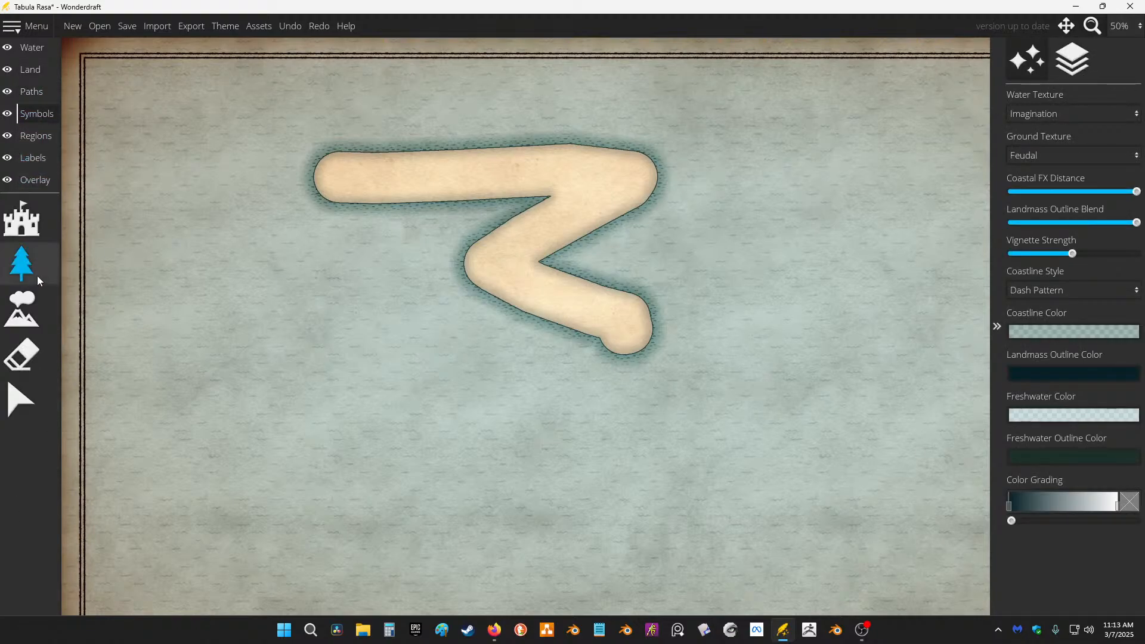
click(20, 221)
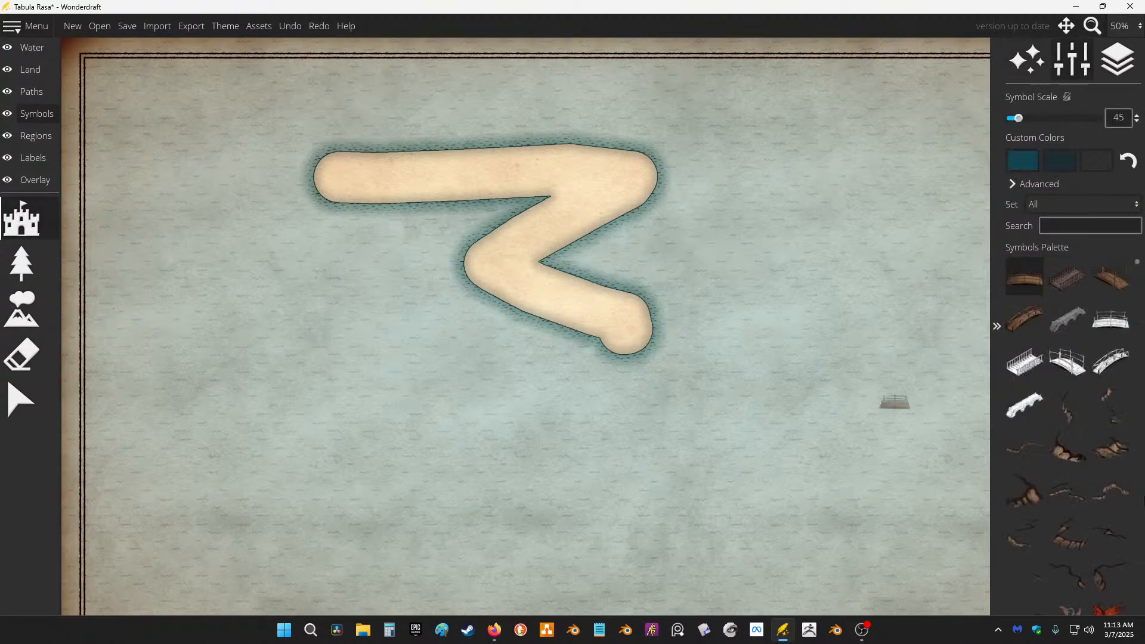
click(1107, 506)
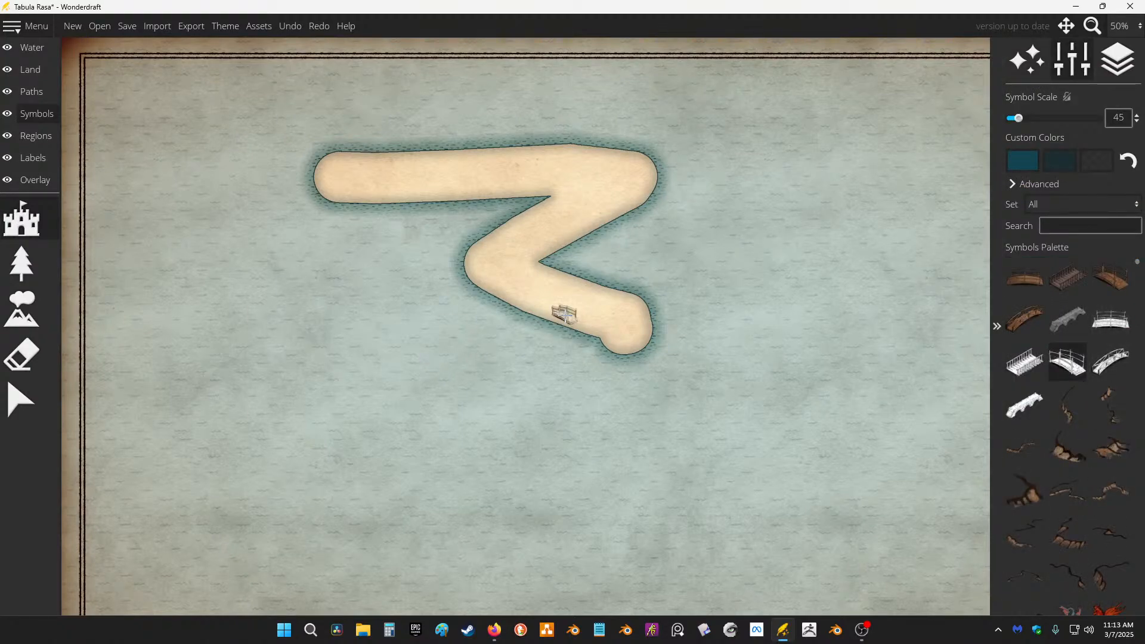
click(564, 315)
Step: Place five green sea serpent symbols in the water east of the zigzag land
scroll(1068, 483, down, 5)
click(1102, 483)
click(876, 341)
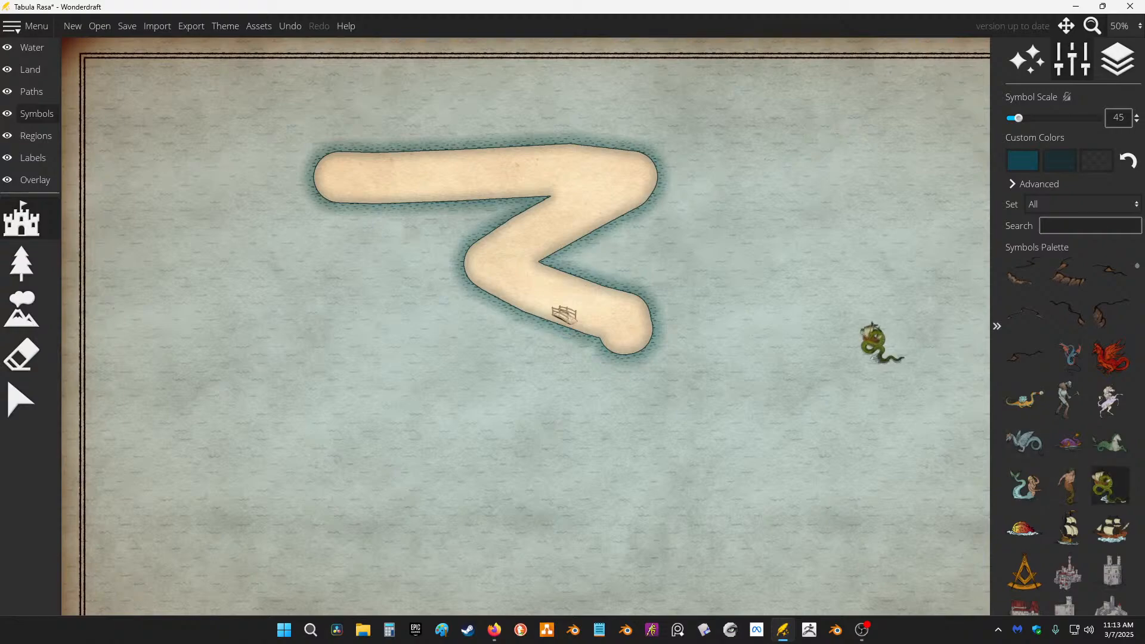
click(834, 475)
click(731, 371)
click(818, 272)
click(838, 447)
Step: Place four castle symbols: two on the zigzag land, one in the water to its northeast and one to its southwest
scroll(1068, 358, down, 4)
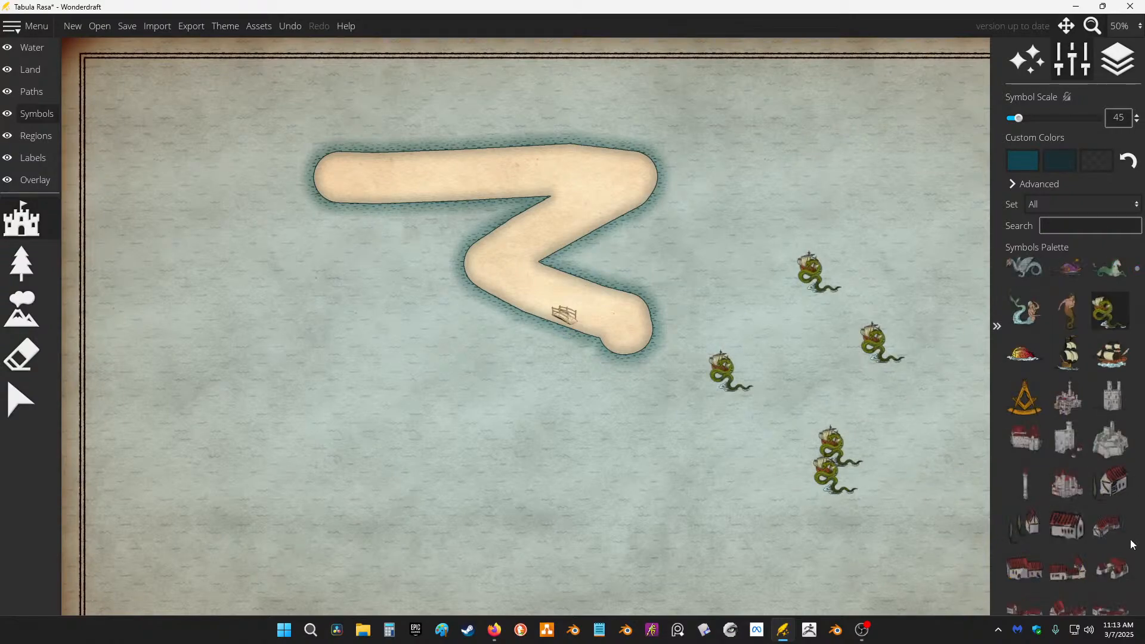
click(1068, 397)
click(545, 199)
click(653, 172)
click(747, 156)
click(471, 351)
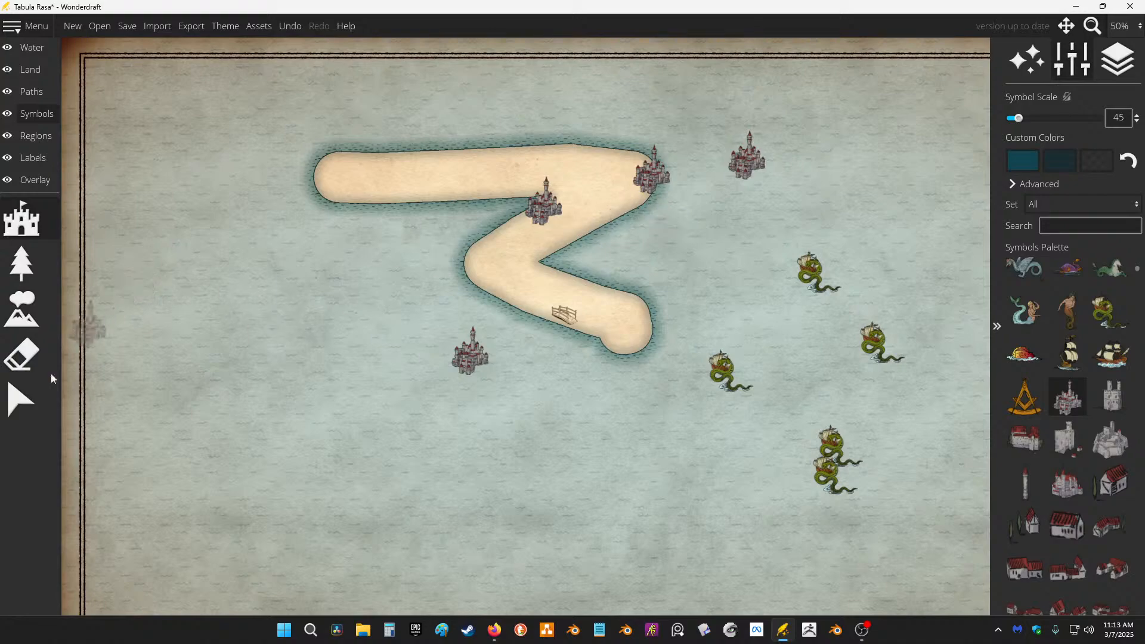
Step: Scatter three kinds of tree symbols over the zigzag land and the water to its north, west and south
click(31, 274)
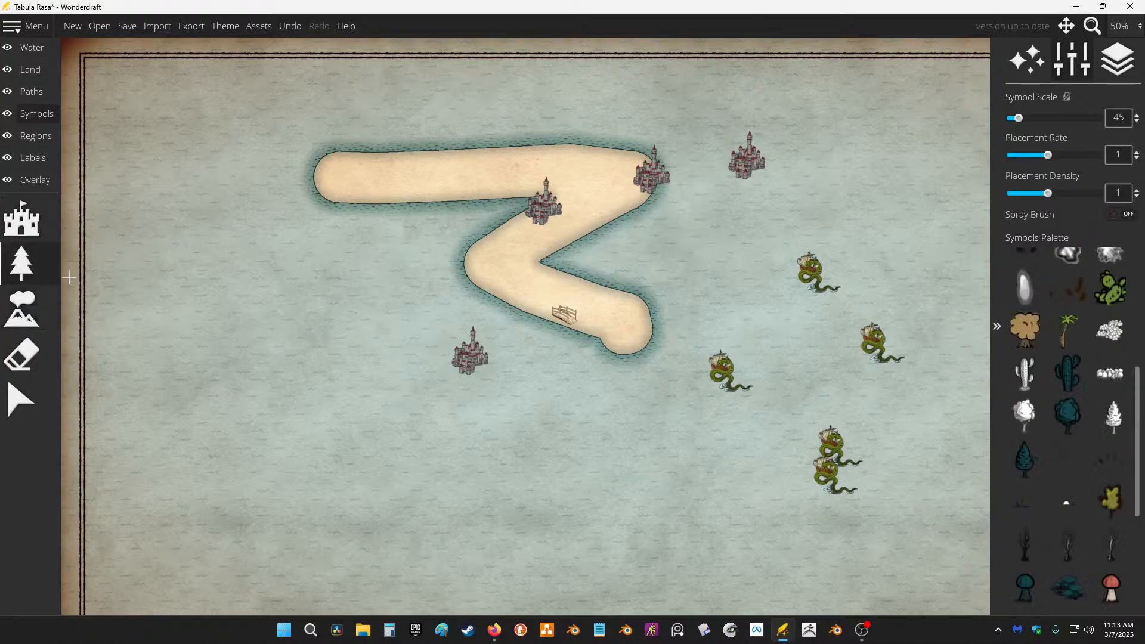
mouse_move(689, 107)
mouse_down()
mouse_move(595, 117)
mouse_move(511, 365)
mouse_up()
scroll(1110, 388, up, 5)
click(1116, 273)
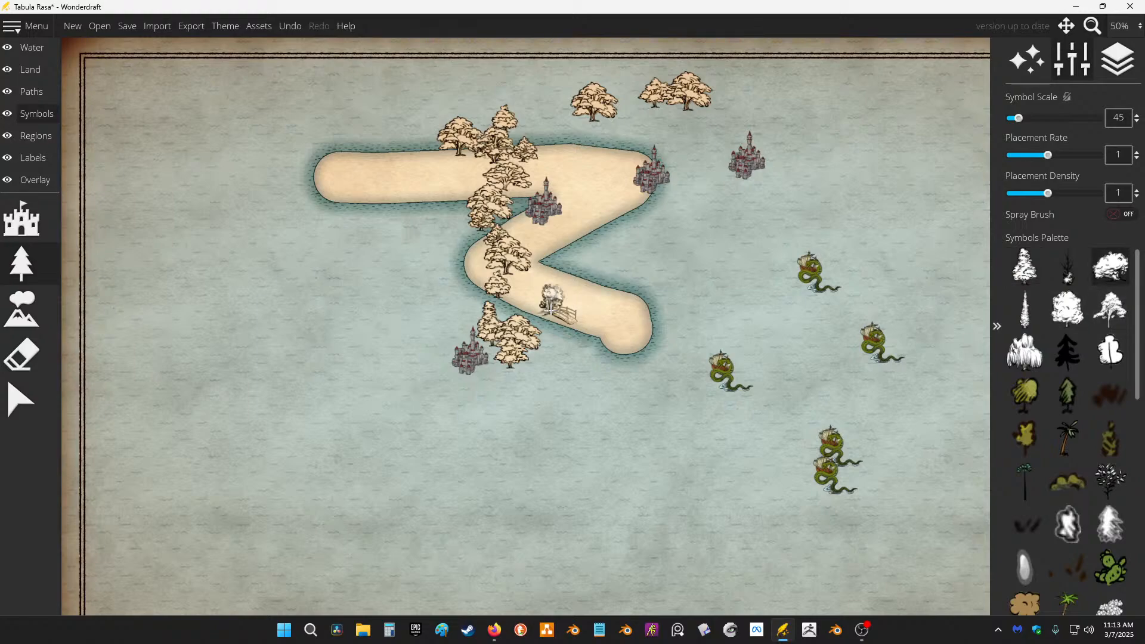
mouse_move(568, 304)
mouse_down()
mouse_move(415, 558)
mouse_move(443, 264)
mouse_move(481, 380)
mouse_up()
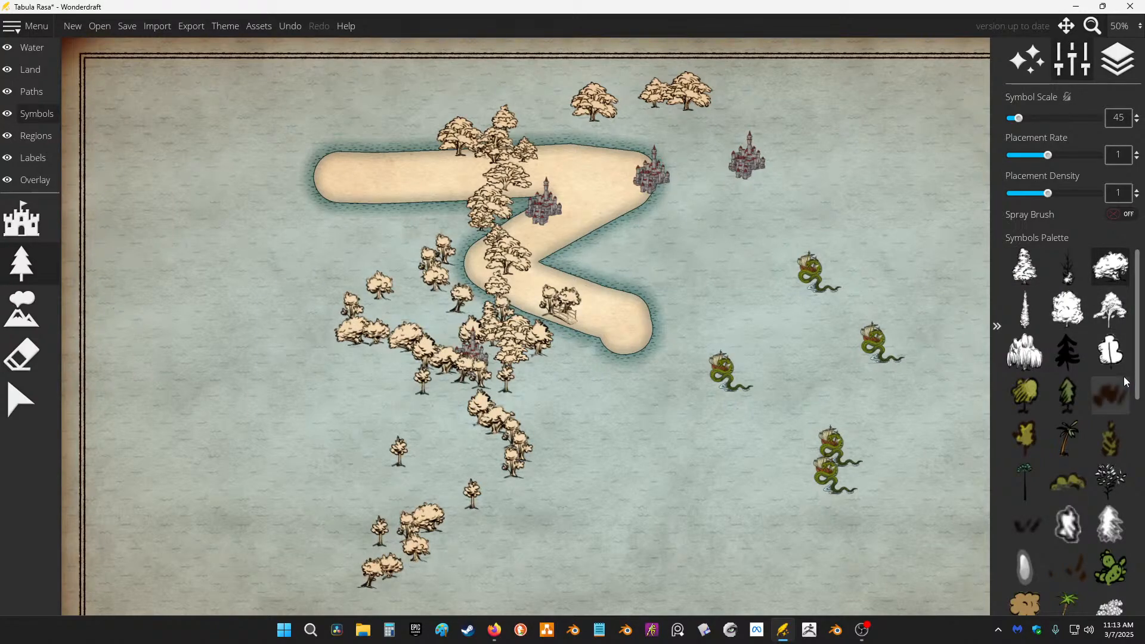
click(1111, 352)
Step: Paint small pointed peaks across the eastern water and tall rocky mountains over the land and the southwestern water
click(35, 302)
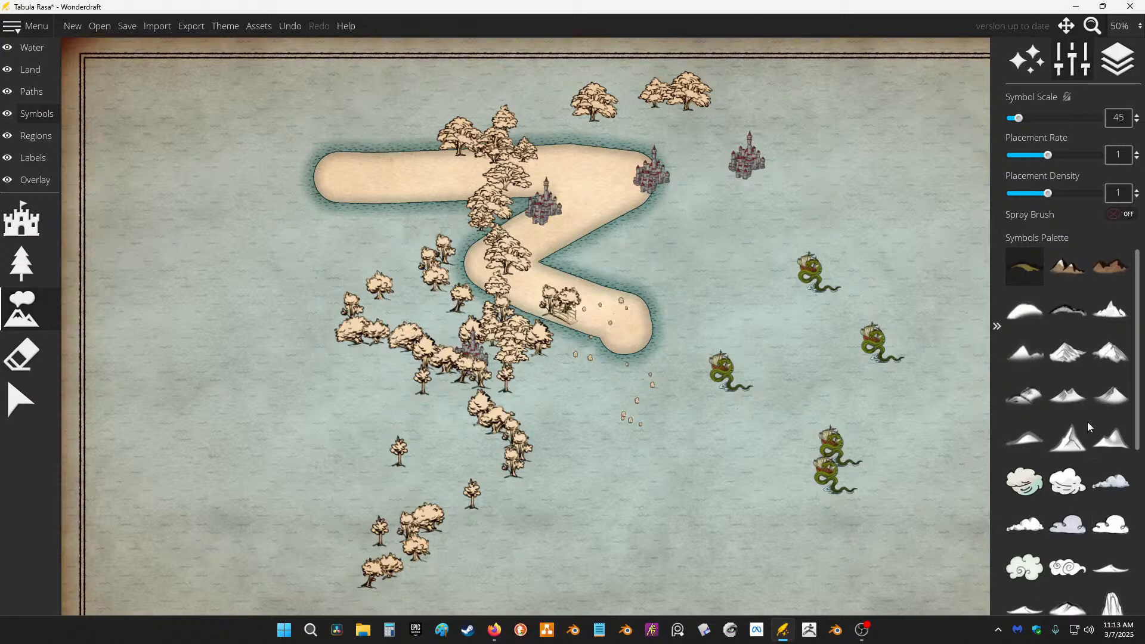
click(1071, 433)
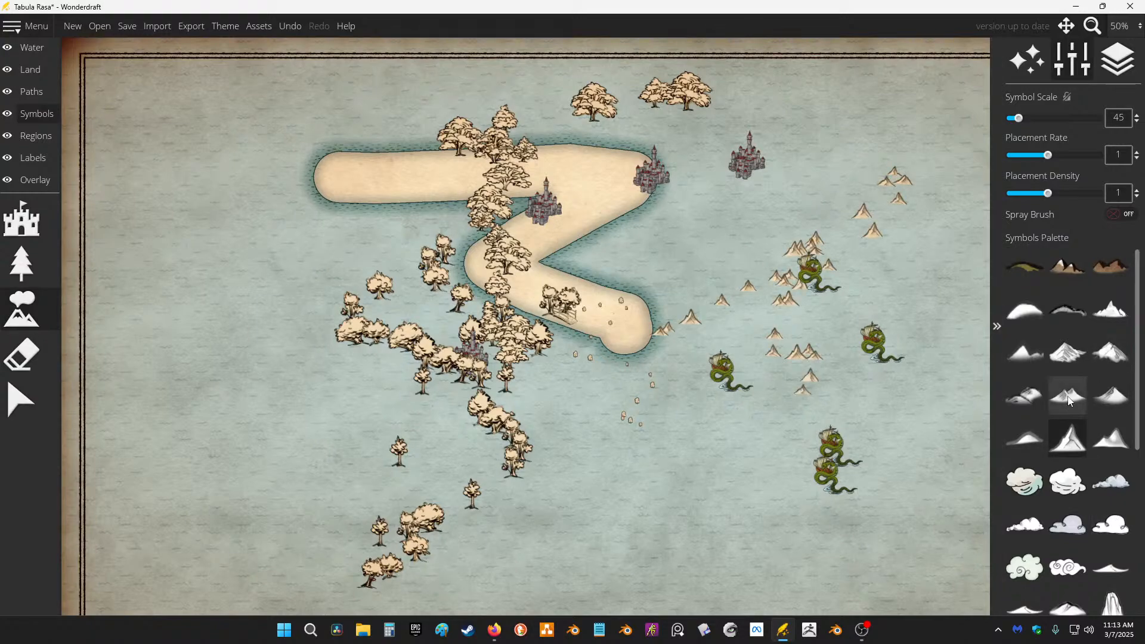
scroll(1048, 582, down, 2)
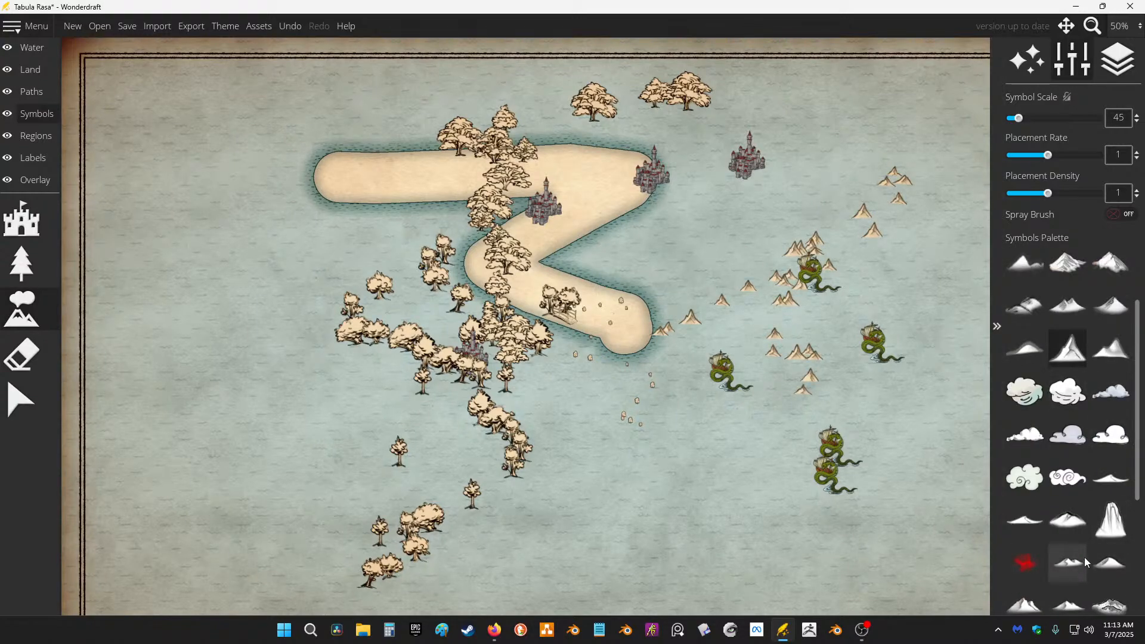
click(1124, 526)
mouse_move(697, 343)
mouse_down()
mouse_move(654, 178)
mouse_move(594, 317)
mouse_move(427, 572)
mouse_move(373, 528)
mouse_move(377, 443)
mouse_move(142, 384)
mouse_move(185, 322)
mouse_move(224, 375)
mouse_move(190, 402)
mouse_move(247, 402)
mouse_move(184, 421)
mouse_move(325, 391)
mouse_move(399, 430)
mouse_move(357, 442)
mouse_move(384, 475)
mouse_move(432, 483)
mouse_move(485, 528)
mouse_move(776, 484)
mouse_up()
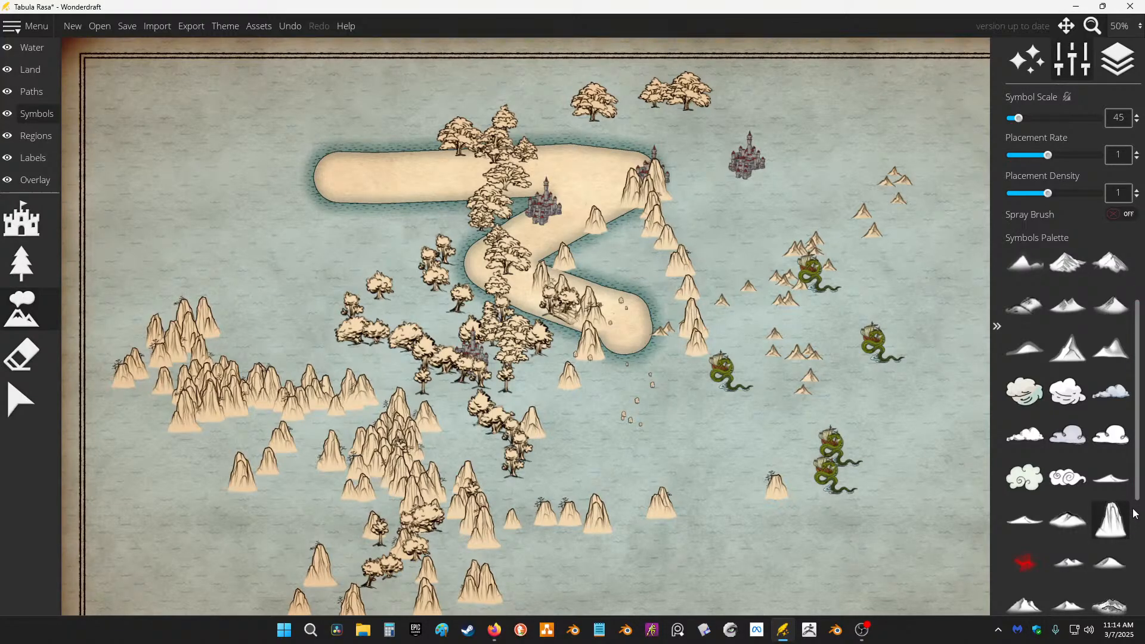
scroll(1105, 490, up, 2)
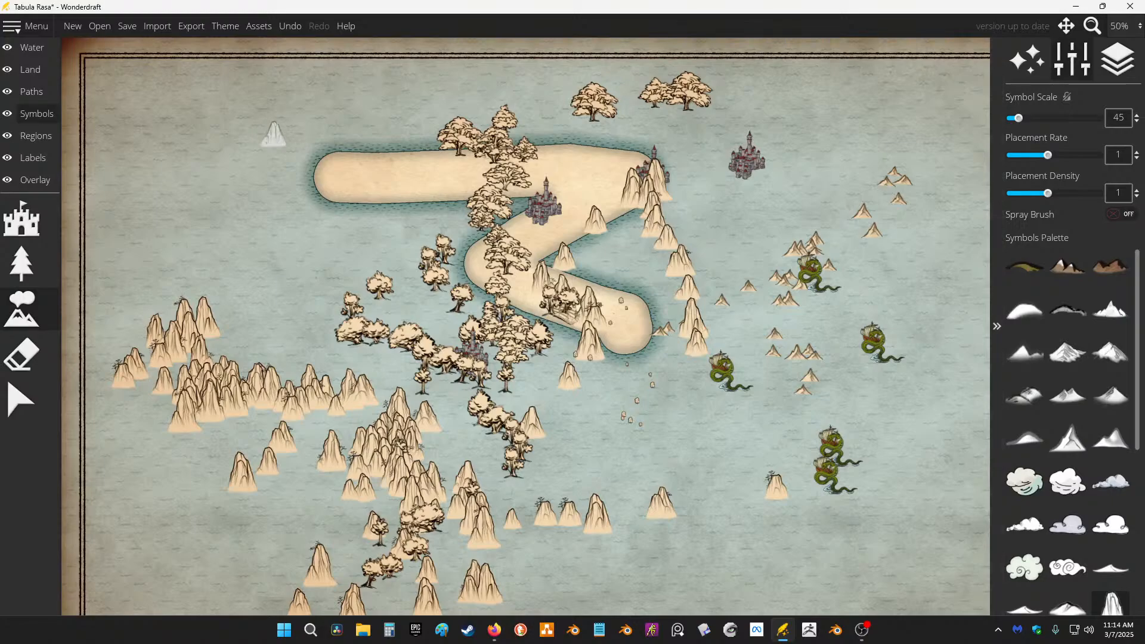
Step: Erase the castle and trees southwest of the land with the size 64 symbol eraser, and select and delete all remaining symbols
click(24, 356)
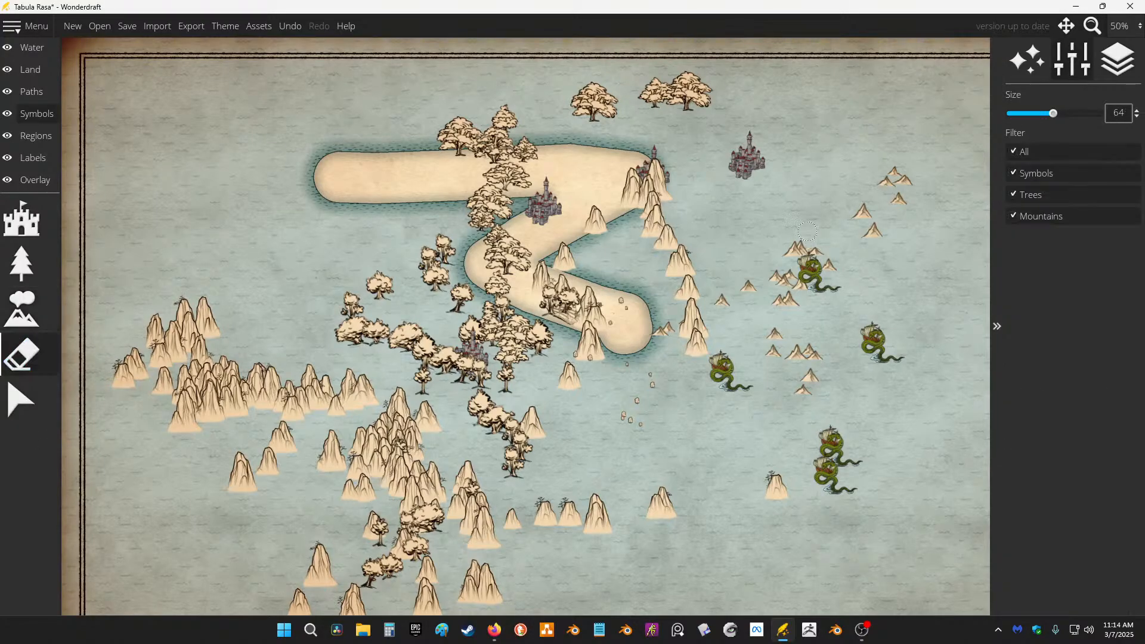
drag(461, 305, 540, 343)
click(21, 398)
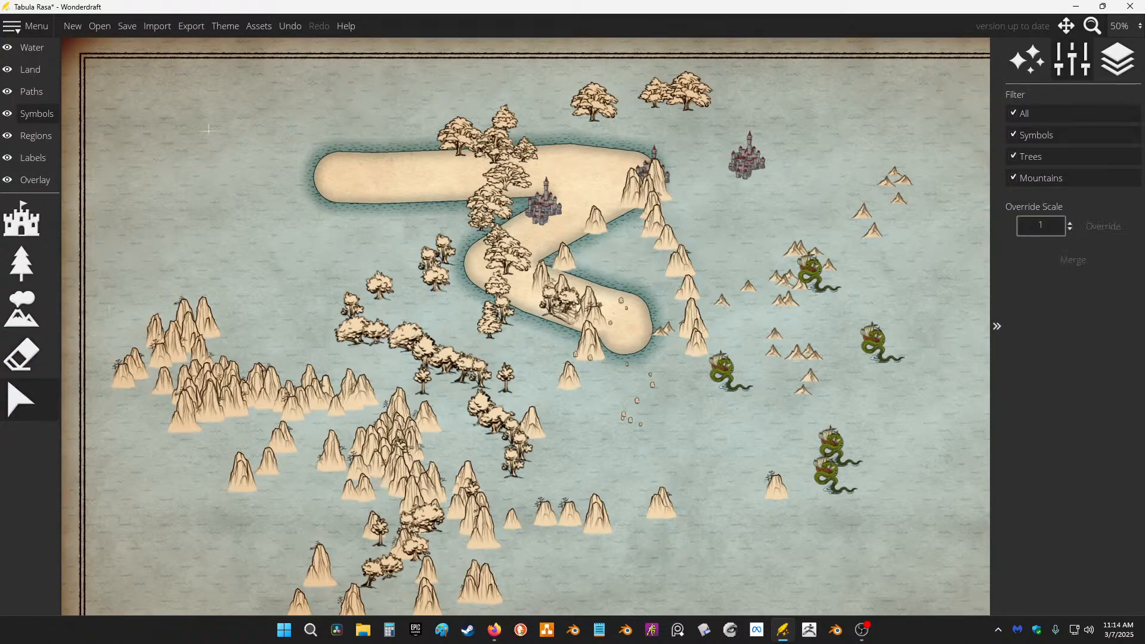
scroll(234, 97, down, 2)
drag(166, 78, 892, 537)
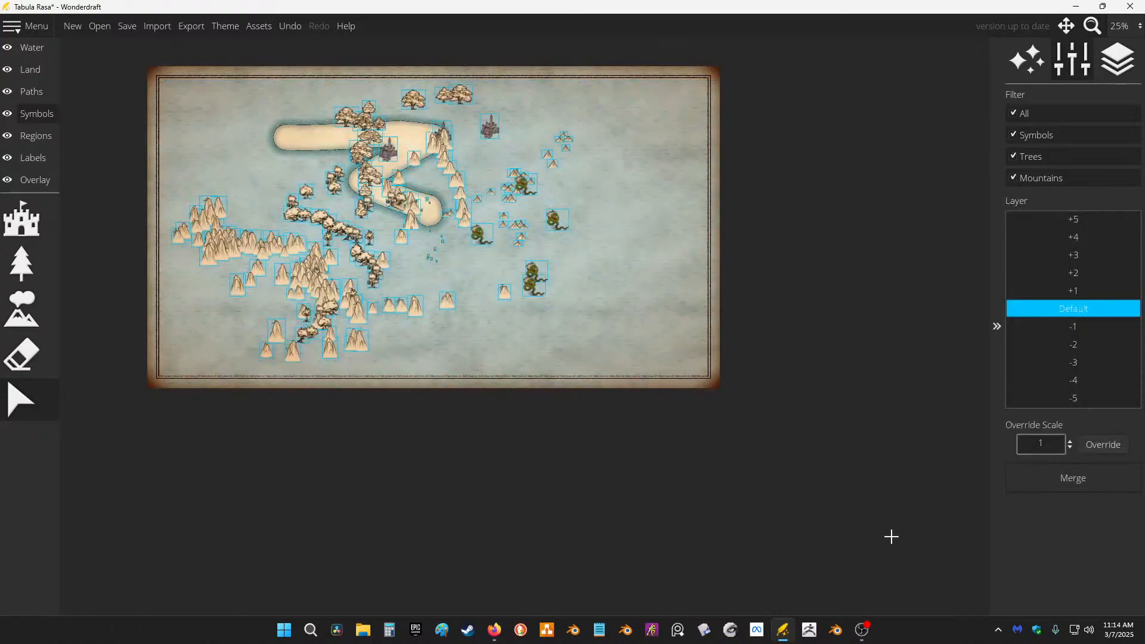
key(Delete)
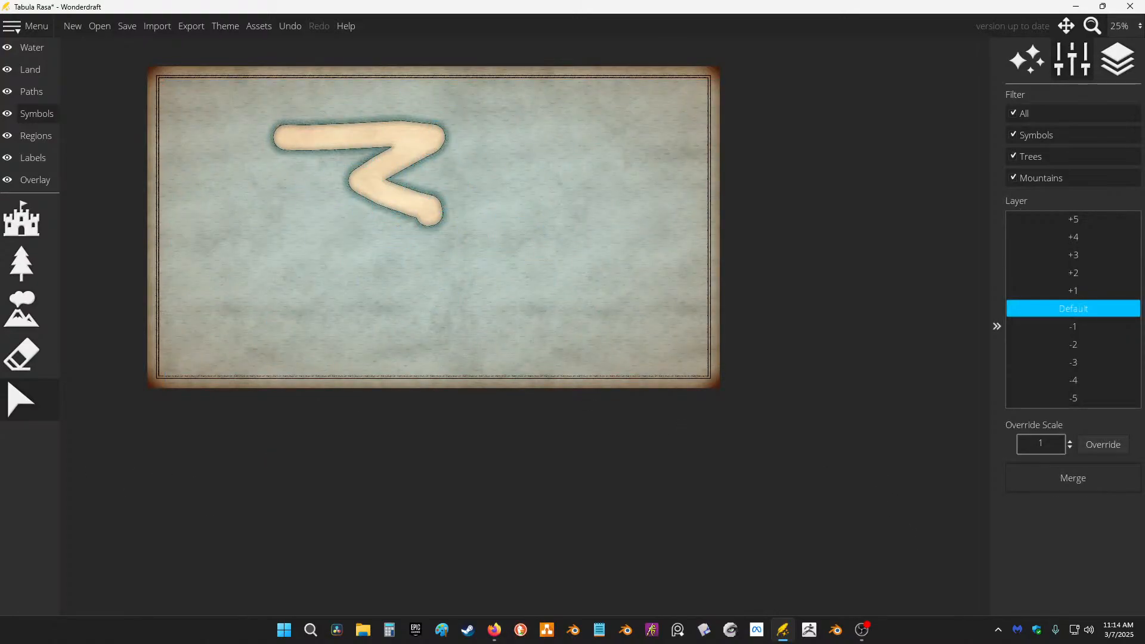
Step: Erase the entire zigzag landmass with the land eraser at size 512, leaving only water on the map
click(21, 355)
scroll(363, 164, up, 2)
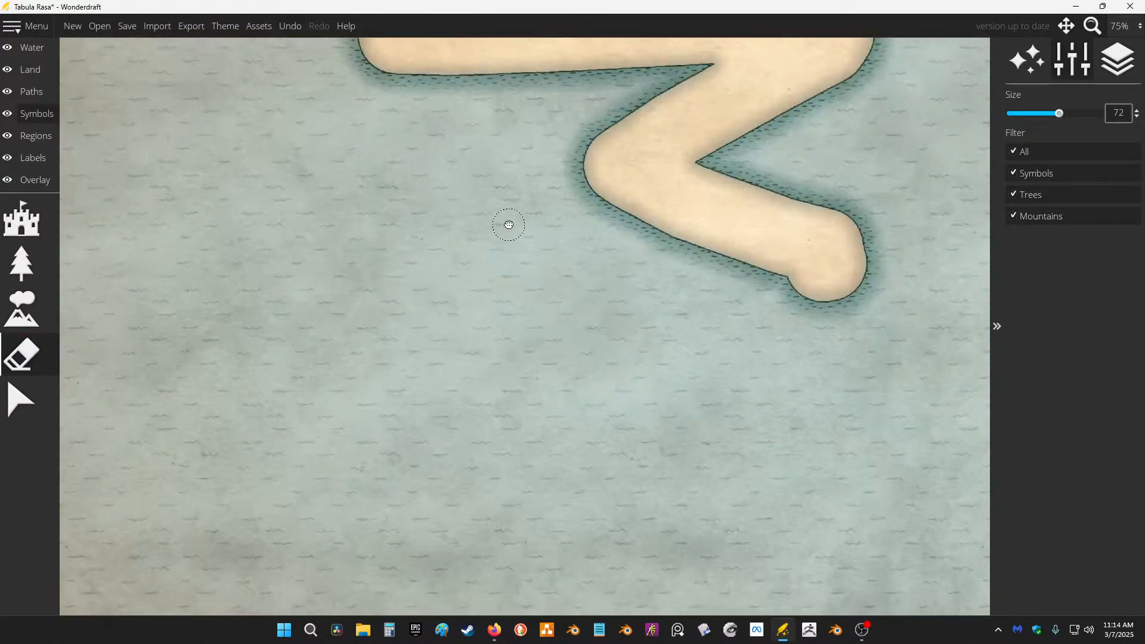
drag(509, 225, 432, 382)
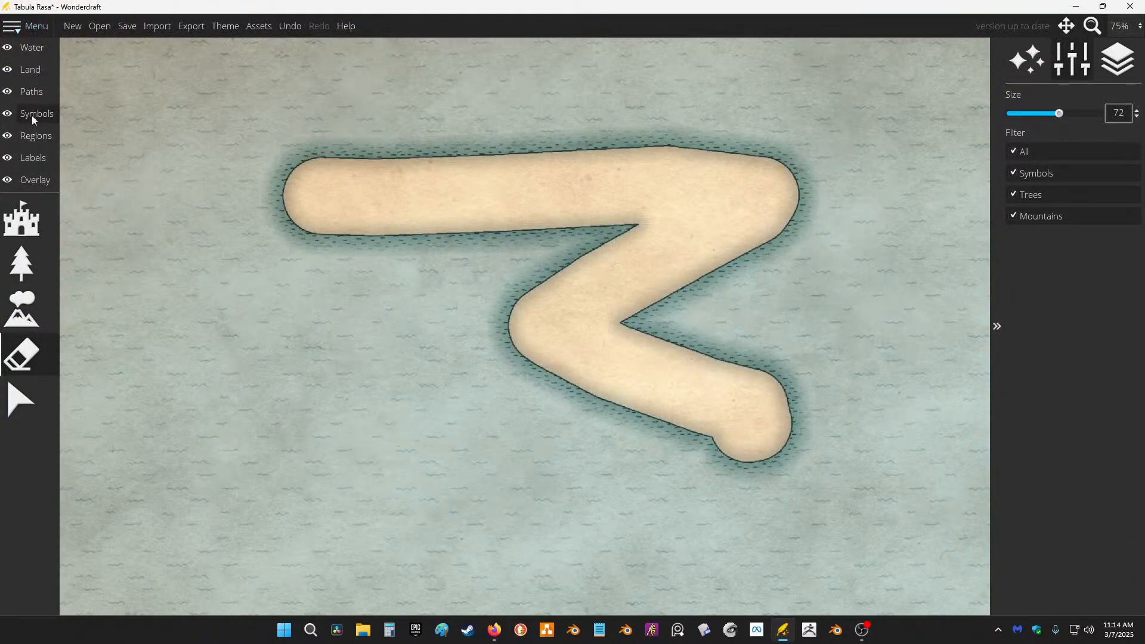
click(31, 70)
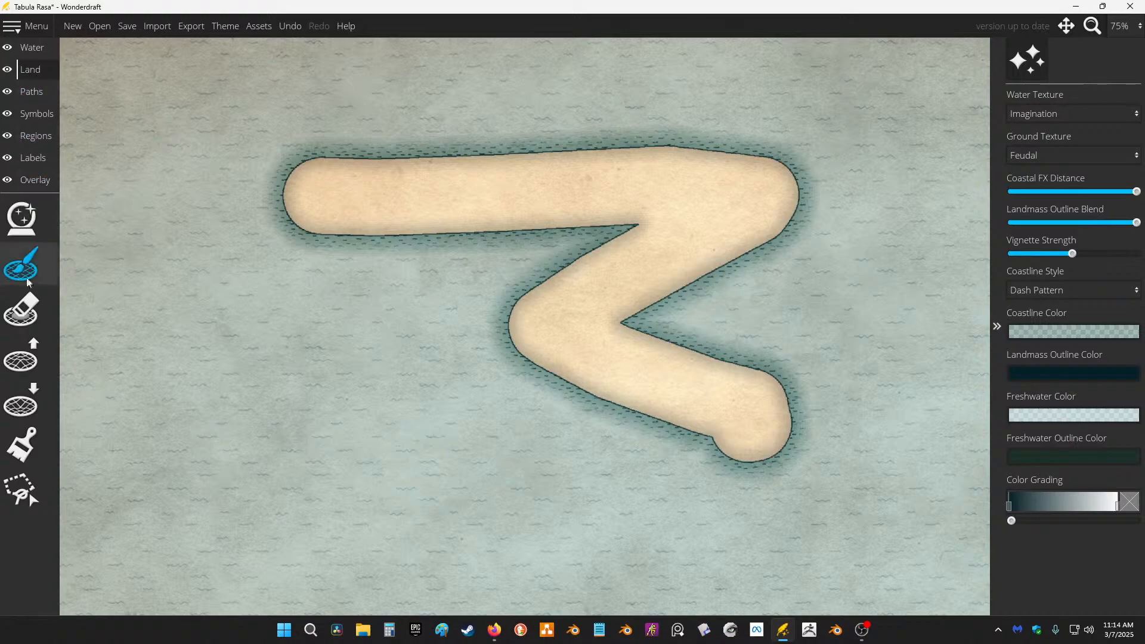
click(21, 308)
click(433, 151)
mouse_move(417, 169)
mouse_down()
mouse_move(678, 340)
mouse_move(84, 242)
mouse_move(770, 200)
mouse_up()
scroll(638, 268, down, 1)
scroll(638, 269, down, 2)
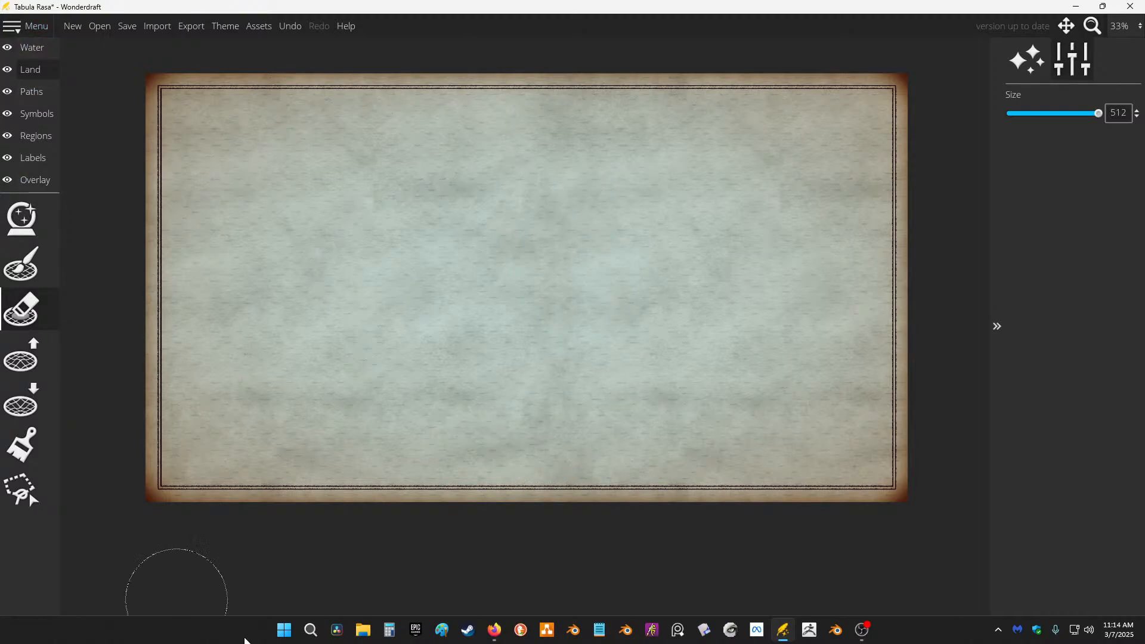
Step: Search for and launch Google Earth Pro, and close its start-up tips
click(284, 630)
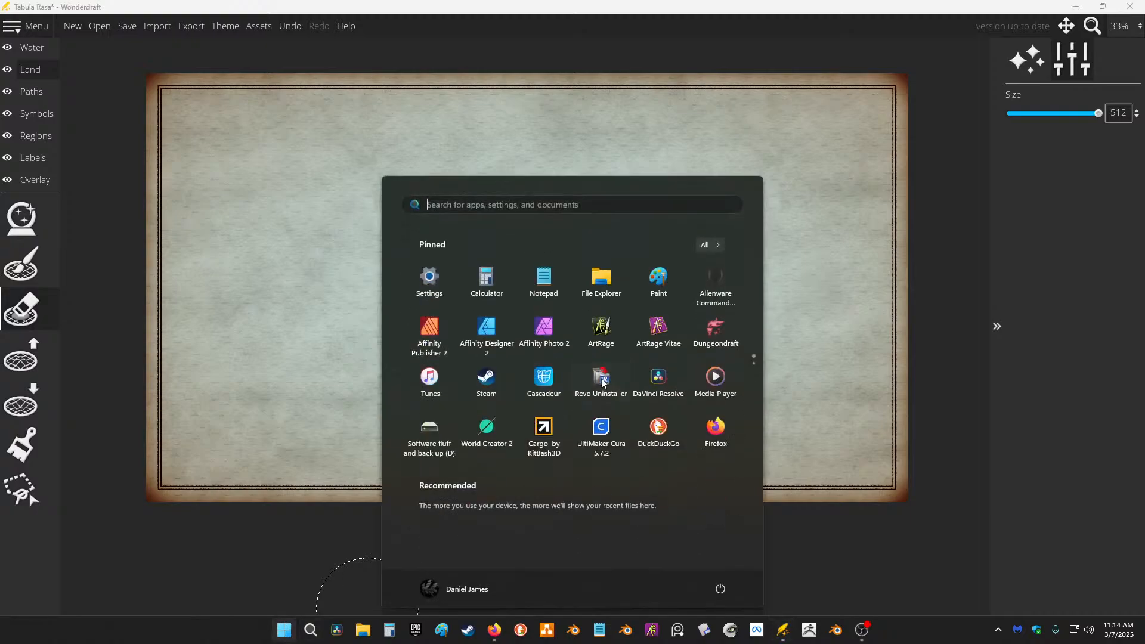
text(gpp)
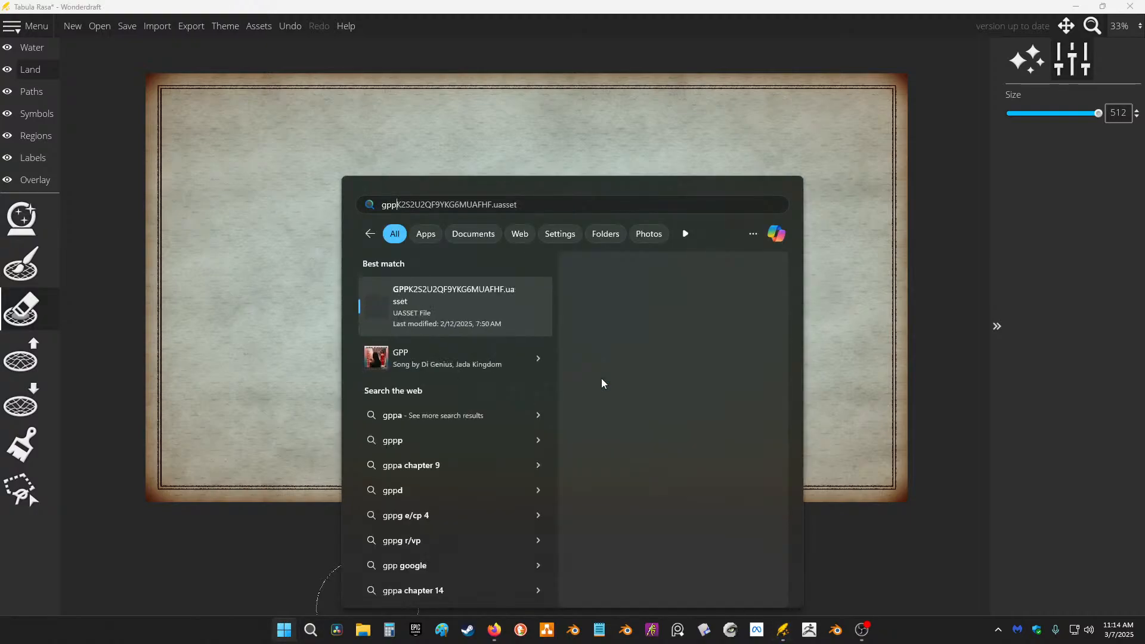
key(BackSpace)
key(BackSpace)
key(BackSpace)
key(BackSpace)
text(goo)
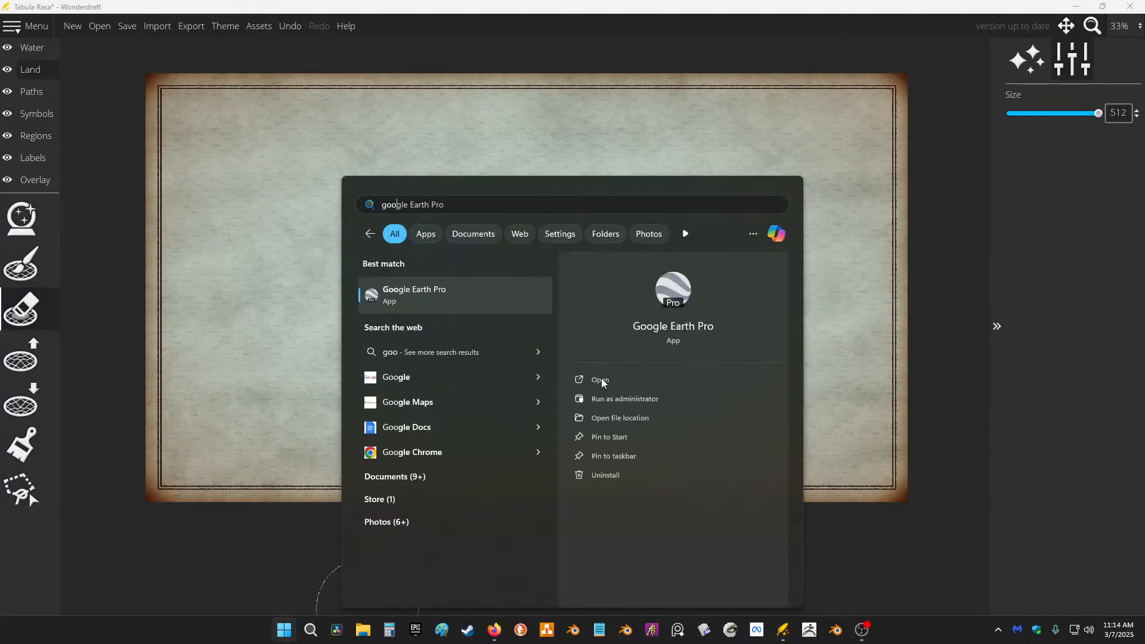
key(Return)
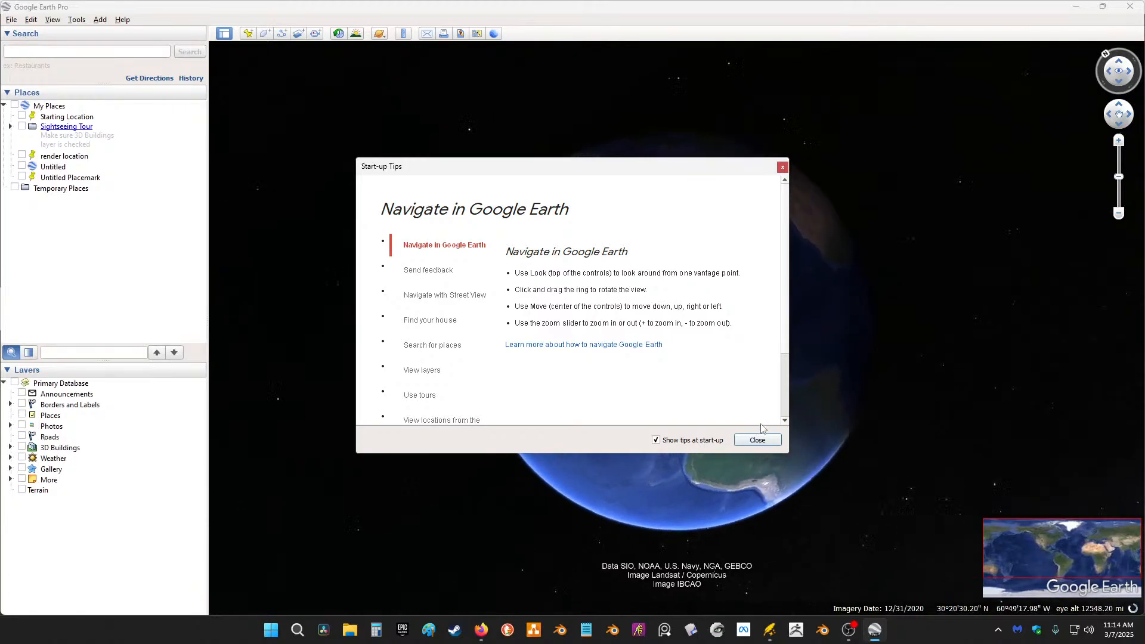
click(751, 440)
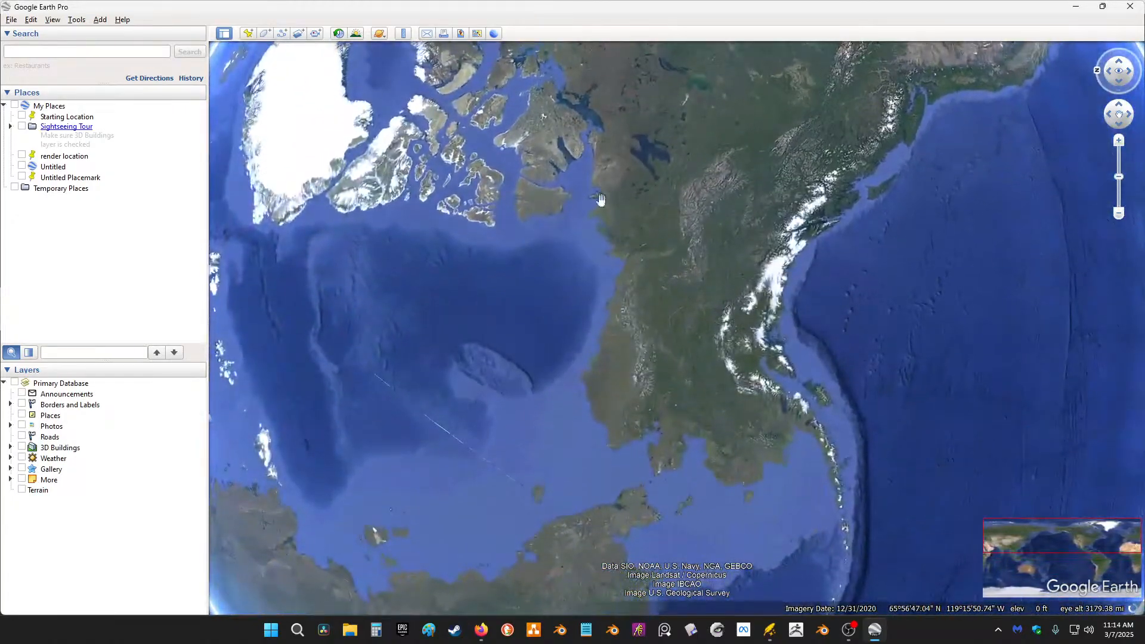
Step: Examine the coastline of India and the mountain ranges north of it on the globe
drag(382, 257, 1008, 263)
drag(537, 537, 1080, 198)
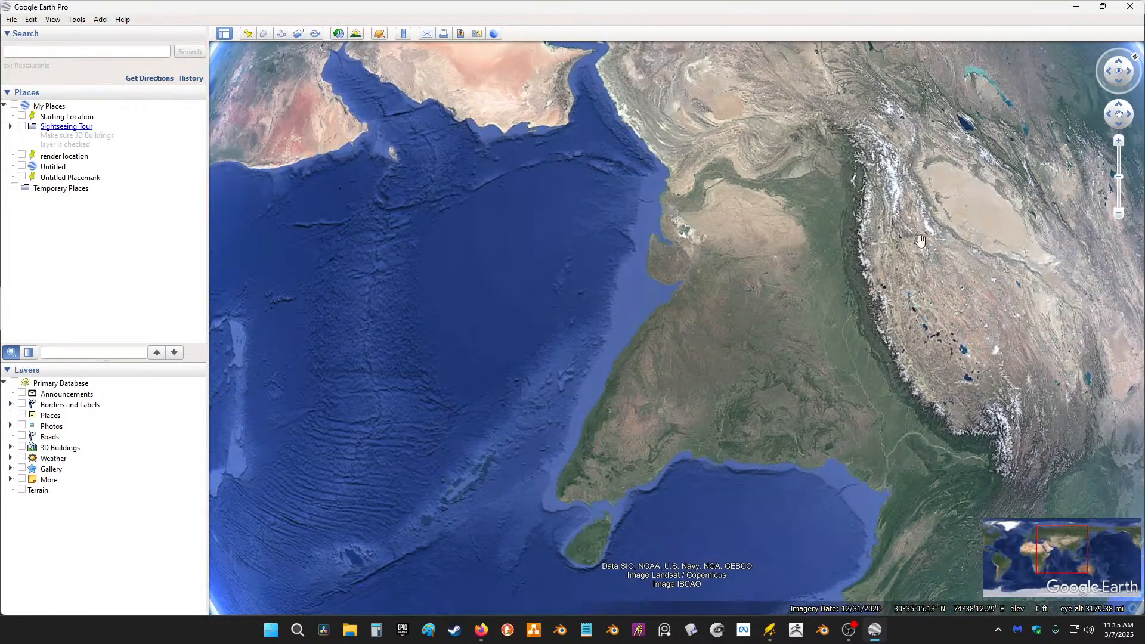
drag(686, 284, 955, 190)
drag(1003, 155, 718, 362)
scroll(653, 345, down, 6)
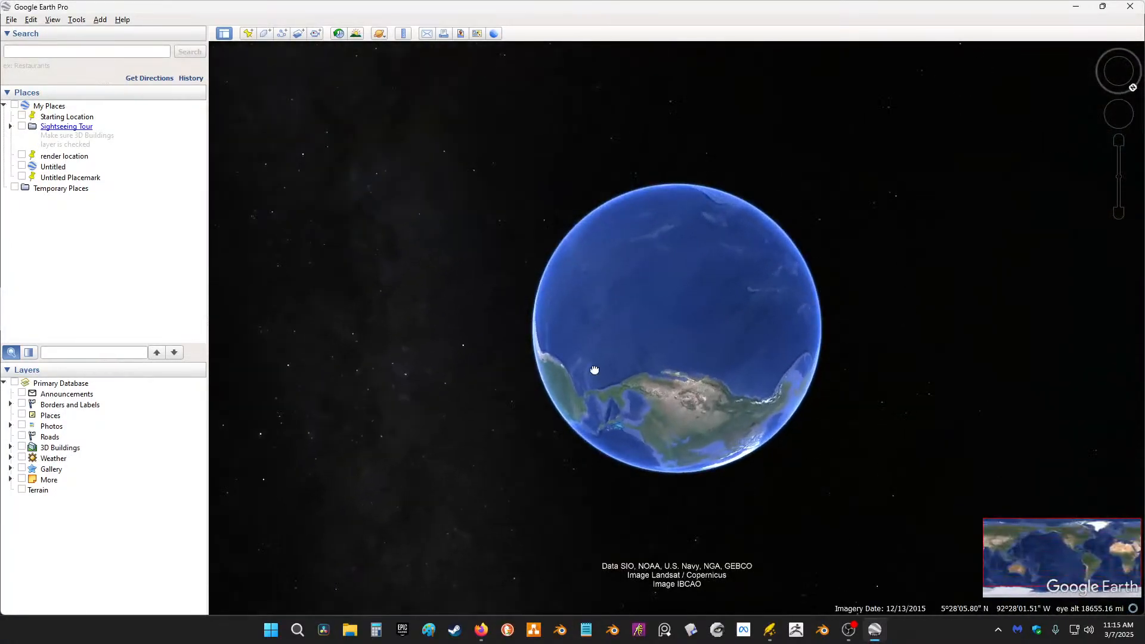
Step: Examine Central America's coastlines and the surrounding Caribbean islands as a reference for land shapes
drag(605, 366, 653, 242)
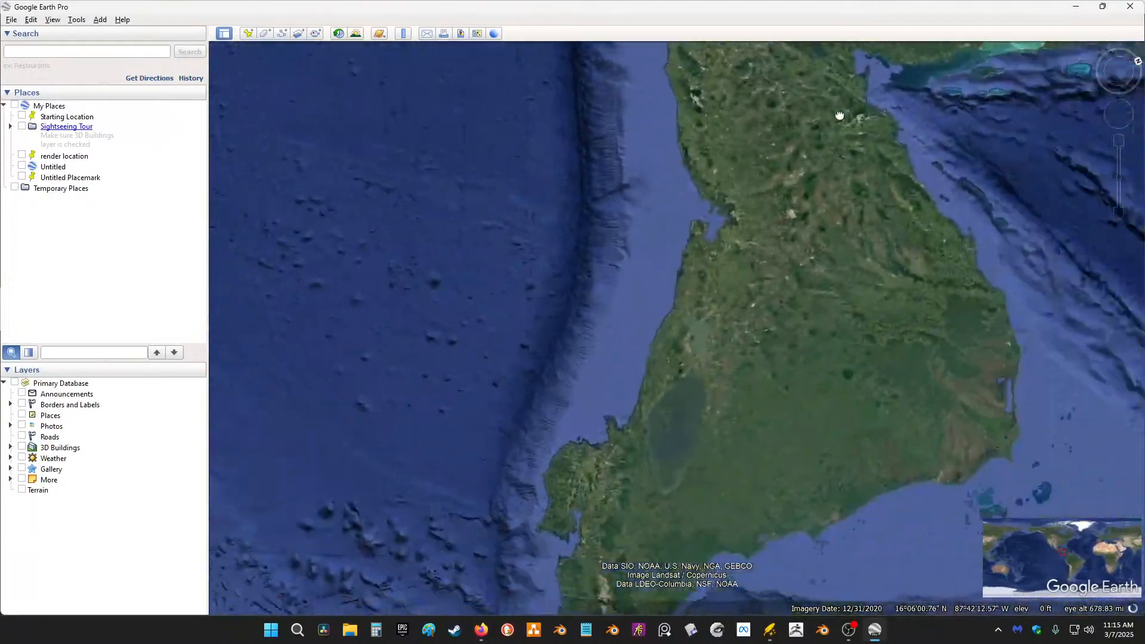
drag(840, 116, 639, 89)
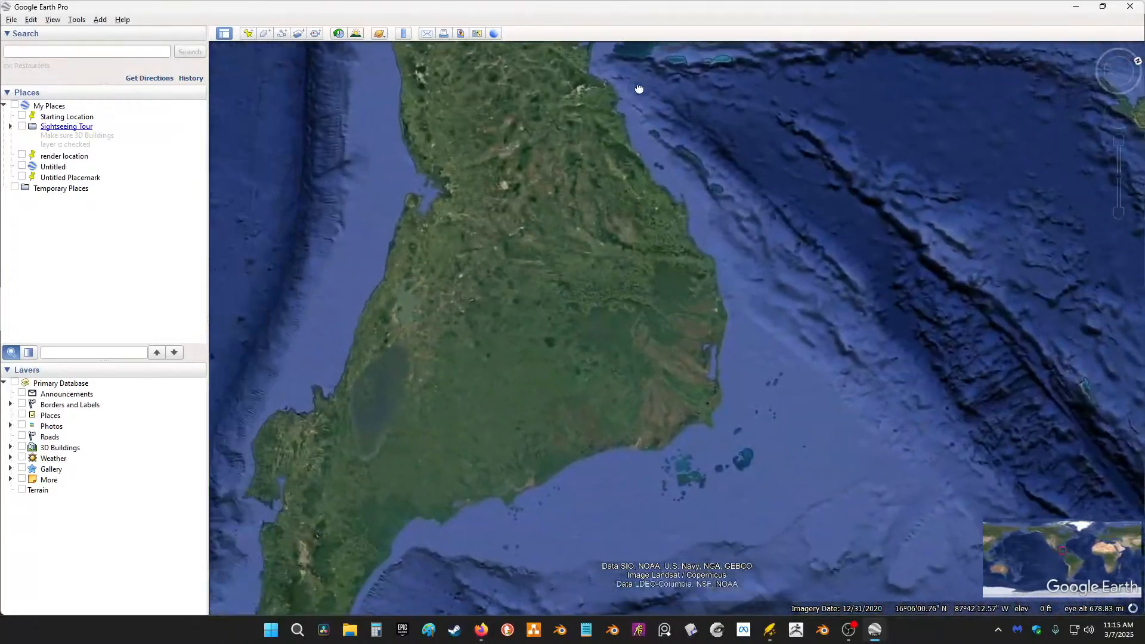
drag(765, 173, 844, 164)
drag(662, 249, 663, 83)
scroll(639, 217, up, 2)
drag(758, 253, 650, 178)
scroll(650, 178, down, 3)
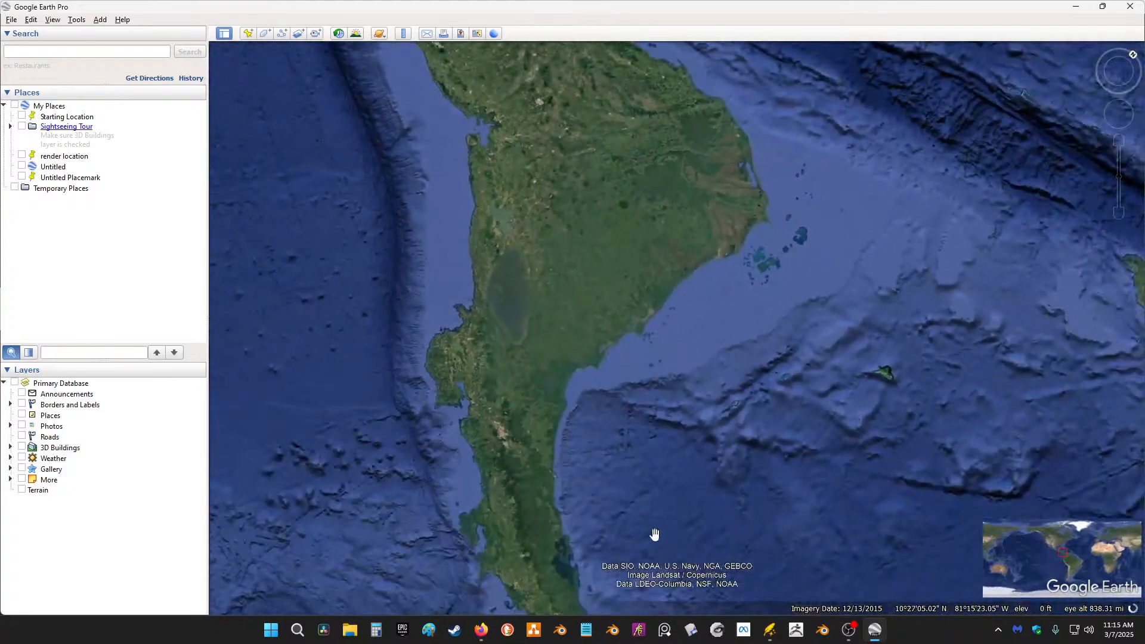
scroll(654, 535, up, 2)
scroll(716, 392, down, 5)
drag(806, 233, 803, 410)
scroll(690, 225, down, 3)
scroll(743, 404, up, 2)
drag(790, 357, 792, 398)
scroll(793, 396, up, 2)
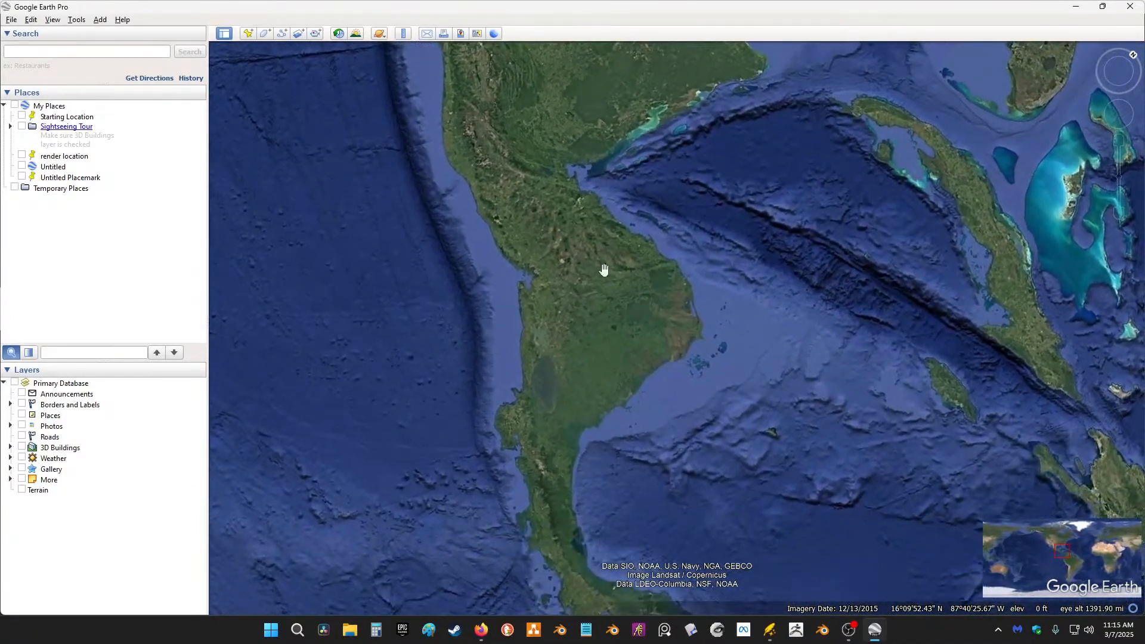
Step: Examine the large inland lakes and the jagged Pacific coastline of Nicaragua and Costa Rica up close
scroll(605, 270, up, 2)
drag(428, 523, 596, 386)
scroll(871, 256, up, 5)
drag(496, 544, 621, 182)
drag(665, 245, 684, 163)
drag(770, 429, 587, 295)
scroll(888, 299, up, 3)
drag(453, 301, 979, 546)
drag(545, 130, 716, 537)
drag(683, 232, 690, 513)
scroll(697, 256, down, 1)
scroll(696, 256, down, 3)
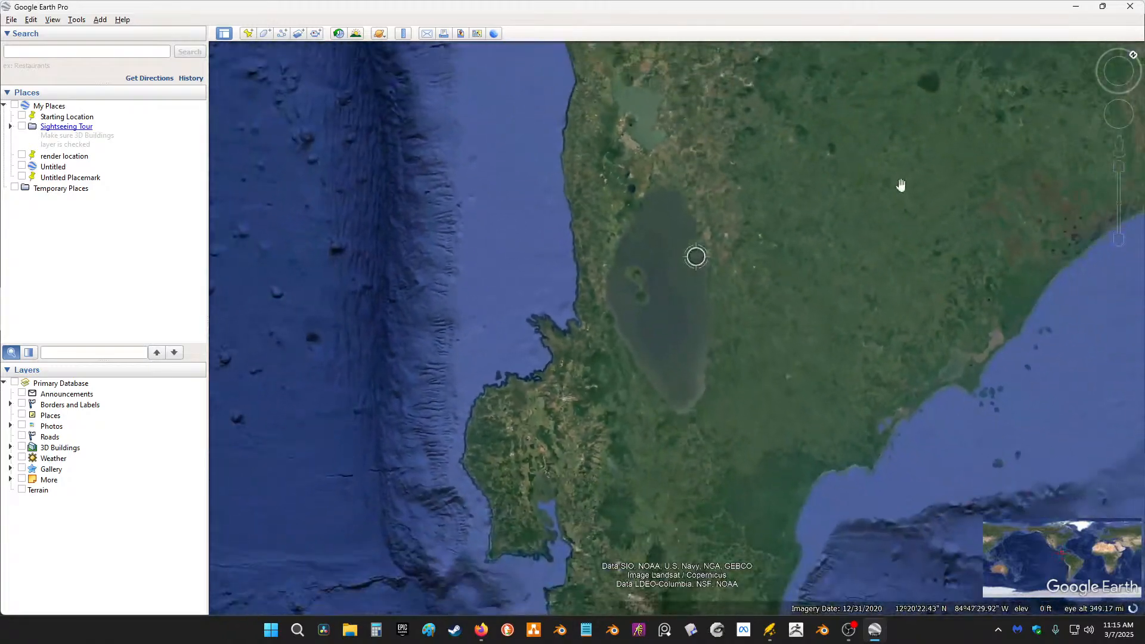
Step: Examine the mountain ranges and large lake of northern South America and the coastline of the Yucatán Peninsula as references
scroll(900, 176, down, 2)
drag(926, 146, 619, 274)
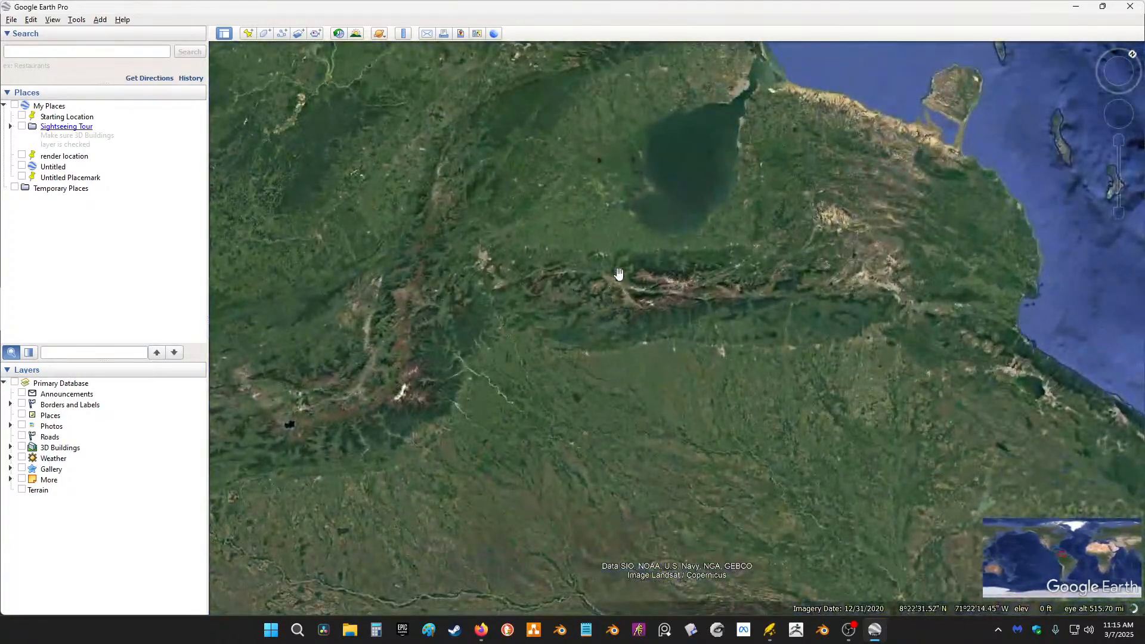
scroll(578, 156, down, 2)
drag(578, 156, 759, 409)
scroll(798, 281, down, 2)
scroll(793, 264, down, 2)
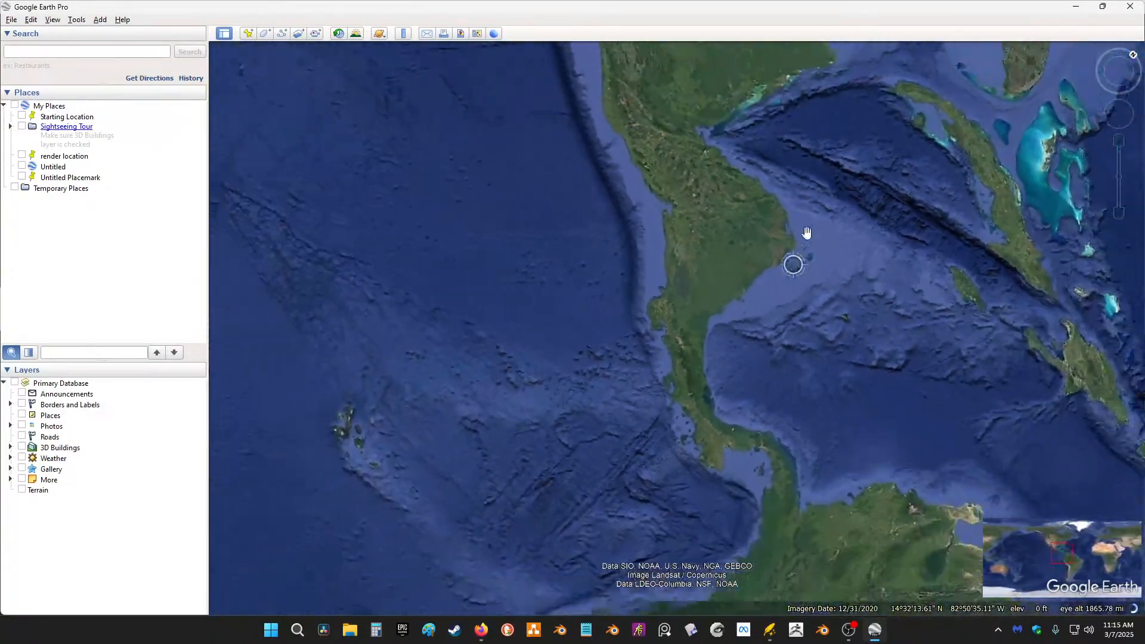
drag(808, 233, 793, 368)
scroll(825, 235, up, 2)
scroll(846, 271, up, 3)
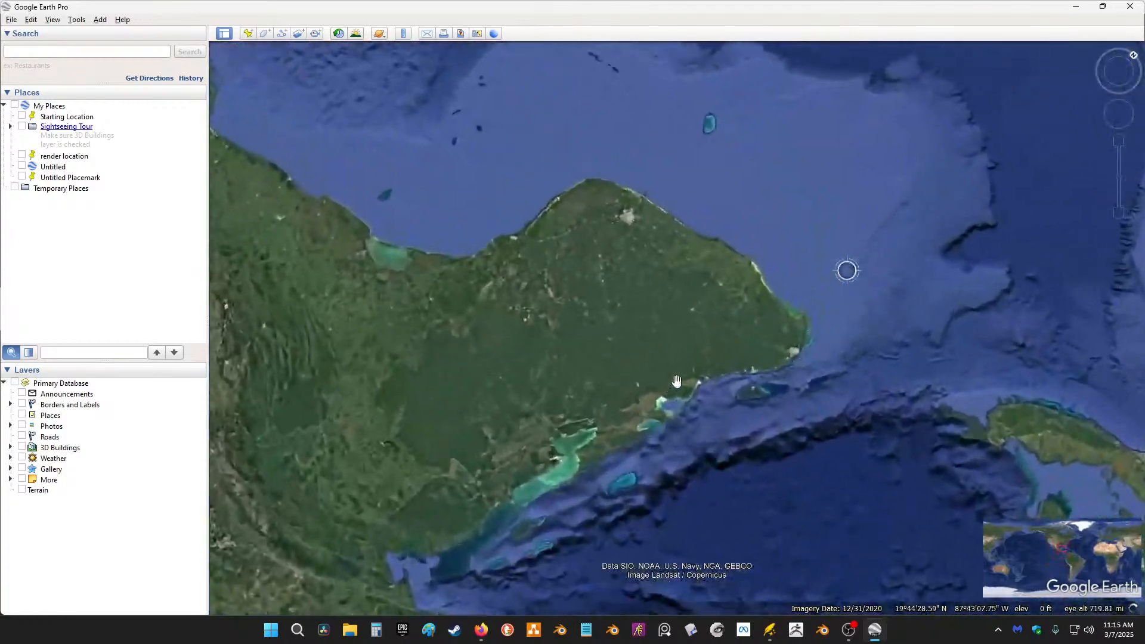
drag(542, 315, 661, 281)
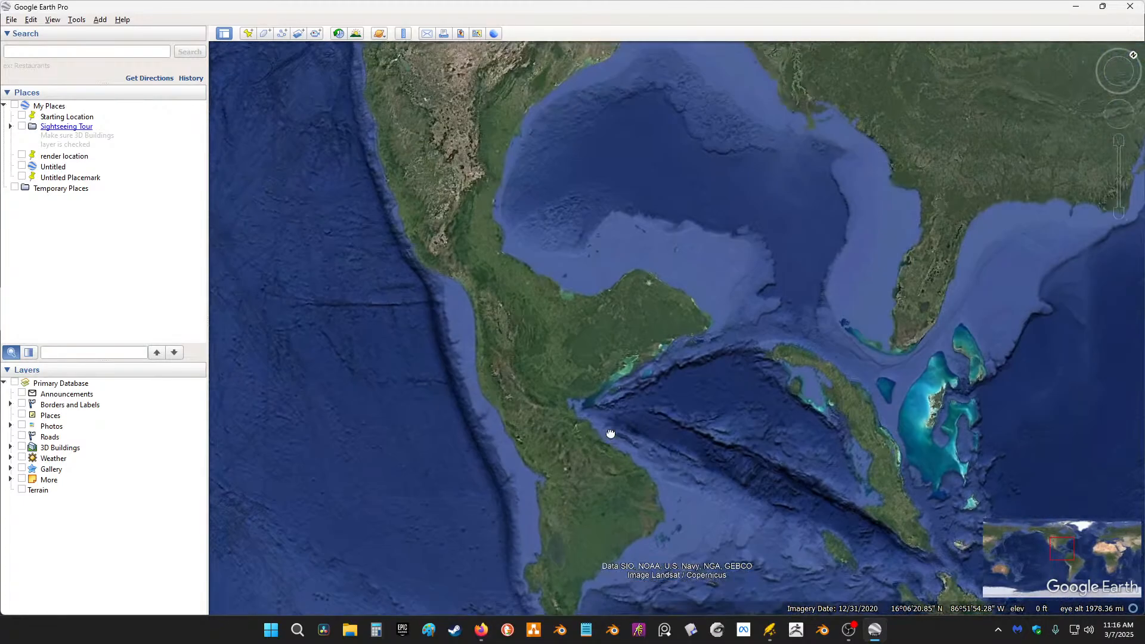
Step: Examine the coastlines around the Gulf of Mexico, Florida and Cuba, and close Google Earth Pro to return to Wonderdraft
drag(611, 434, 642, 409)
drag(755, 516, 703, 378)
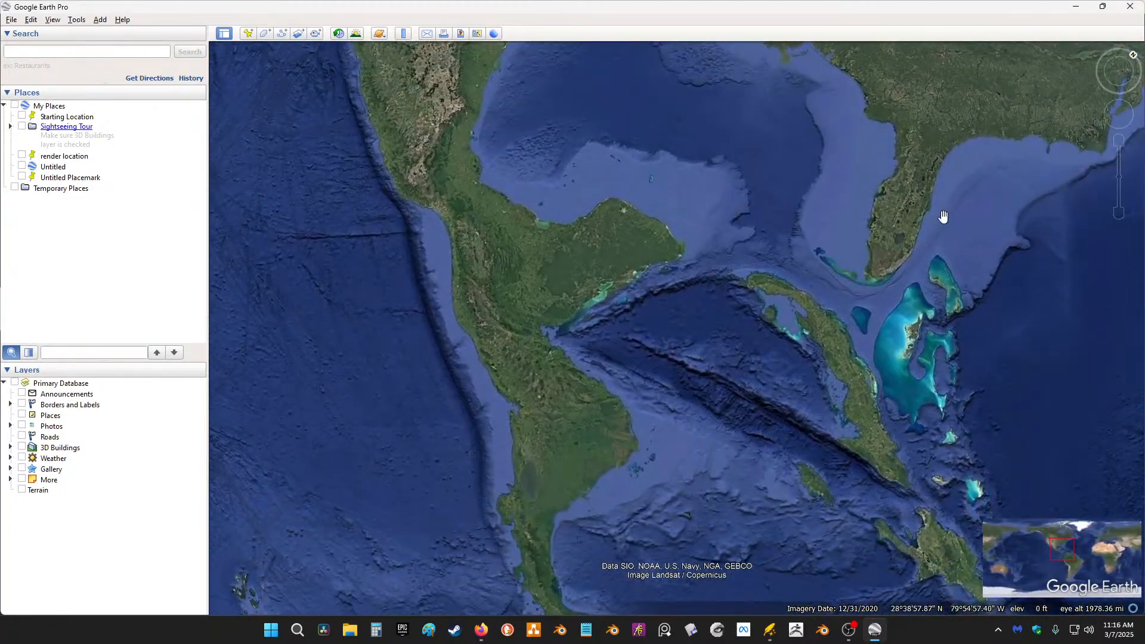
drag(943, 217, 907, 203)
mouse_move(796, 312)
mouse_down()
mouse_move(868, 306)
mouse_move(841, 370)
mouse_move(830, 308)
mouse_move(810, 310)
mouse_up()
drag(793, 350, 794, 127)
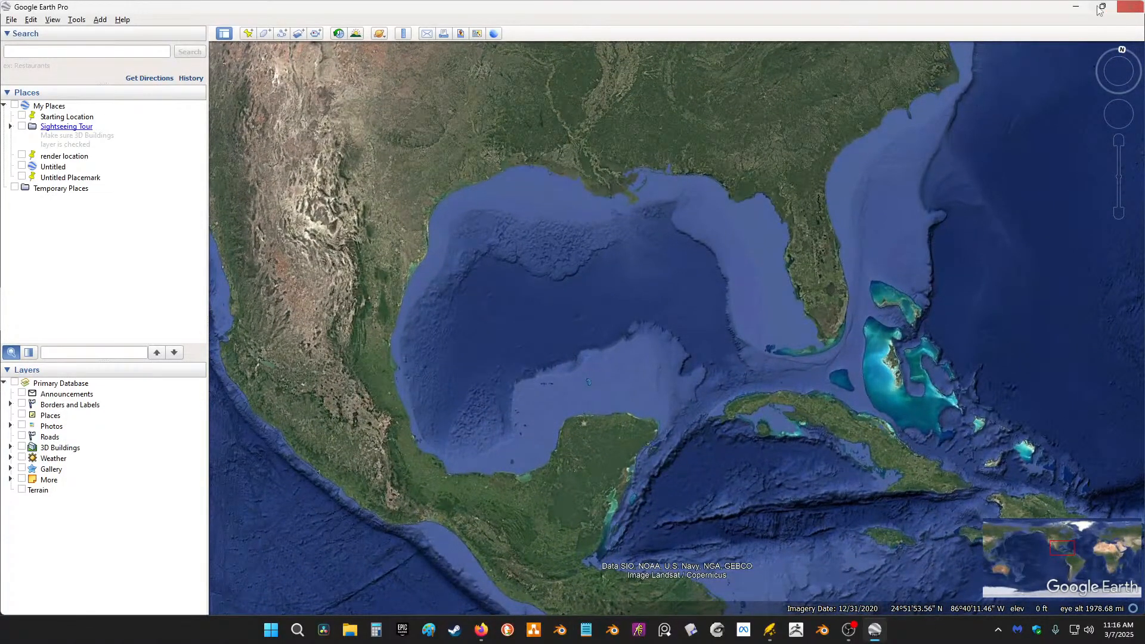
click(1122, 8)
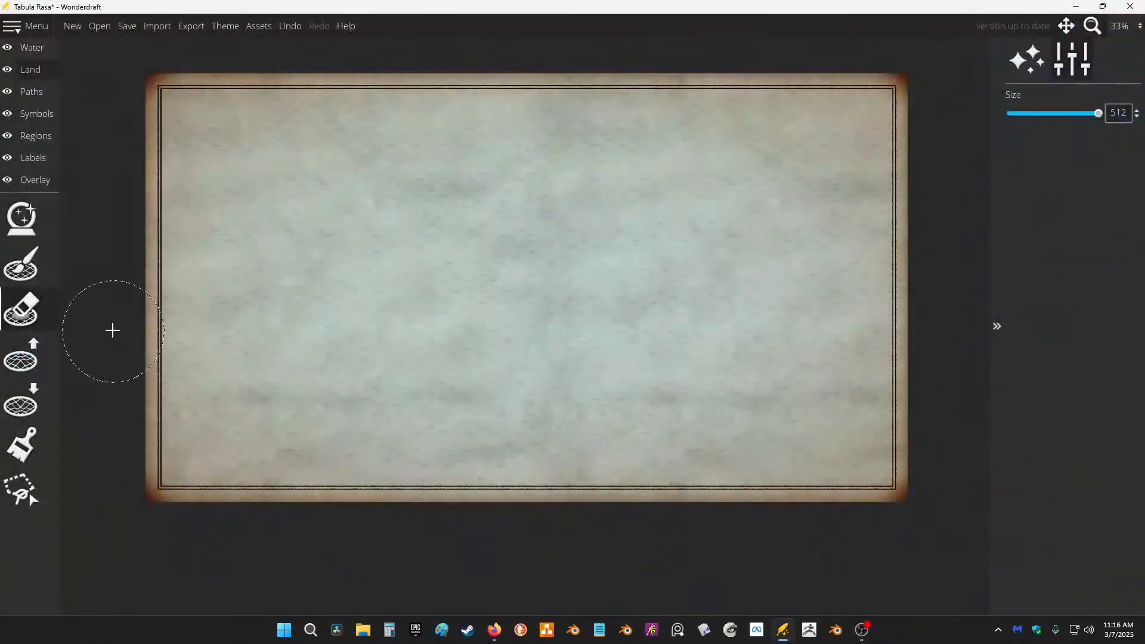
Step: Generate a landmass with the Landmass Wizard using the Atoll pattern
click(21, 218)
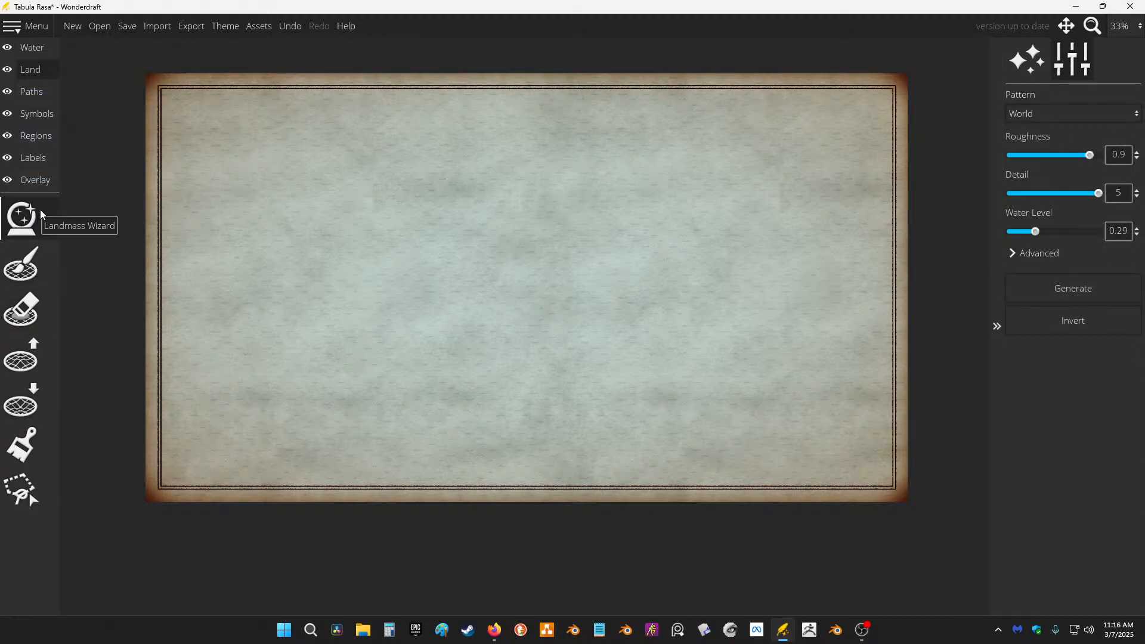
click(1062, 117)
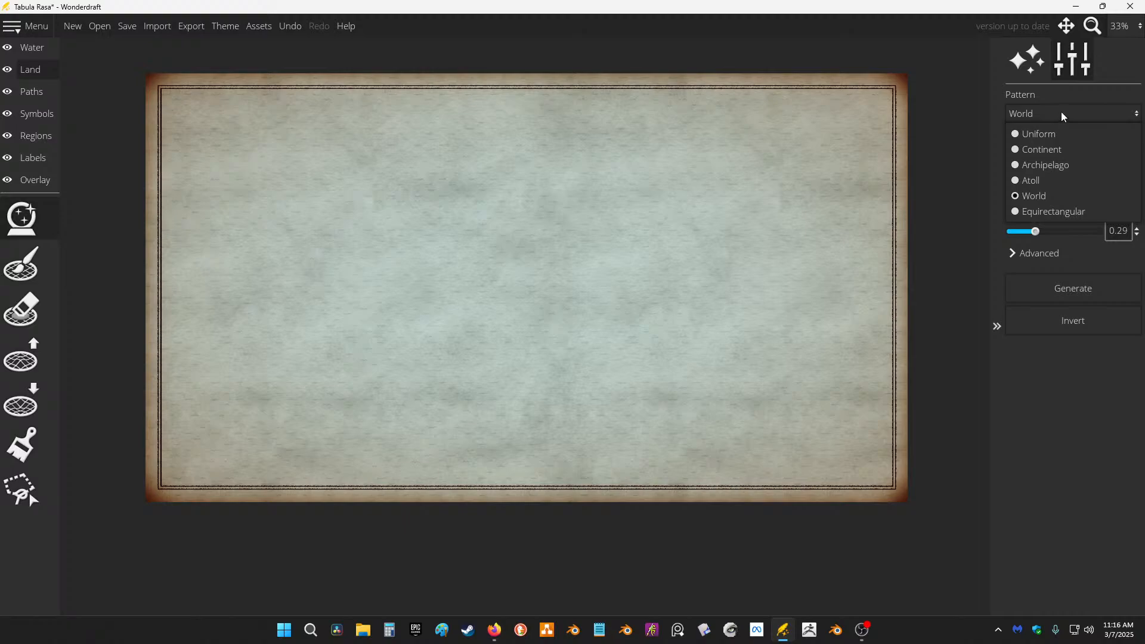
click(1027, 180)
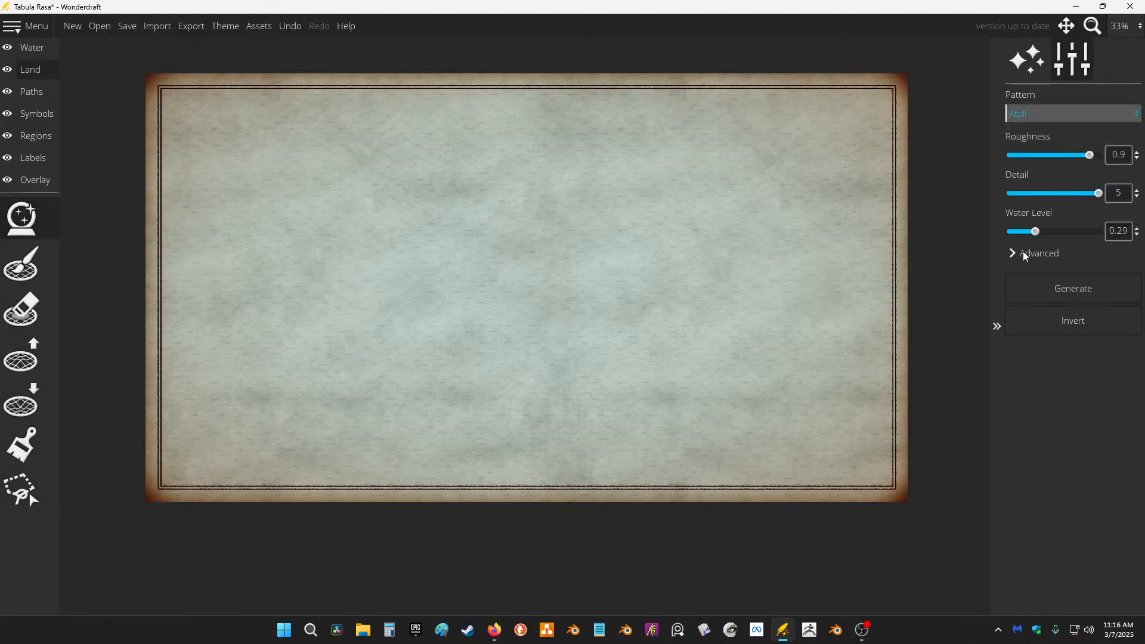
click(1031, 292)
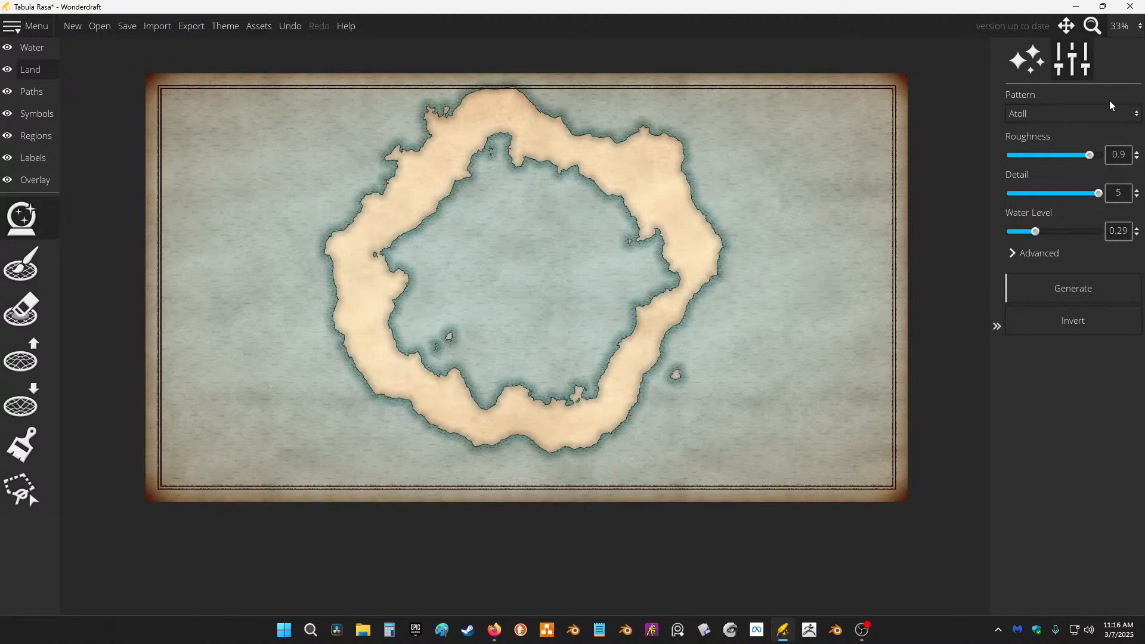
Step: Replace the atoll with a newly generated landmass using the Continent pattern
click(1110, 111)
click(1079, 166)
click(1101, 115)
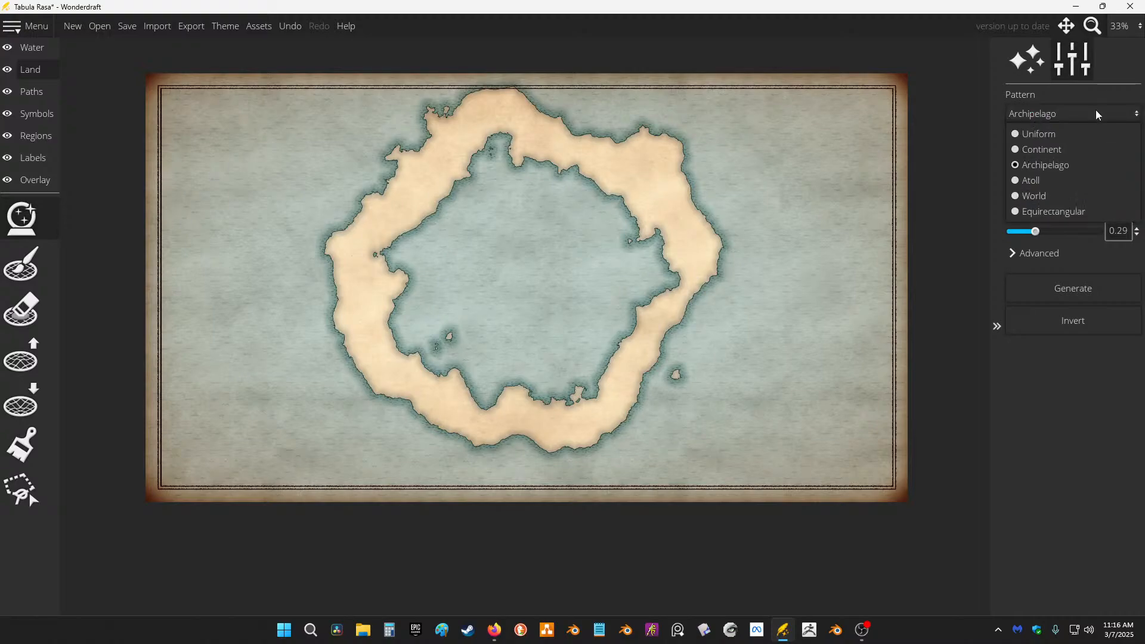
click(1068, 149)
click(1068, 291)
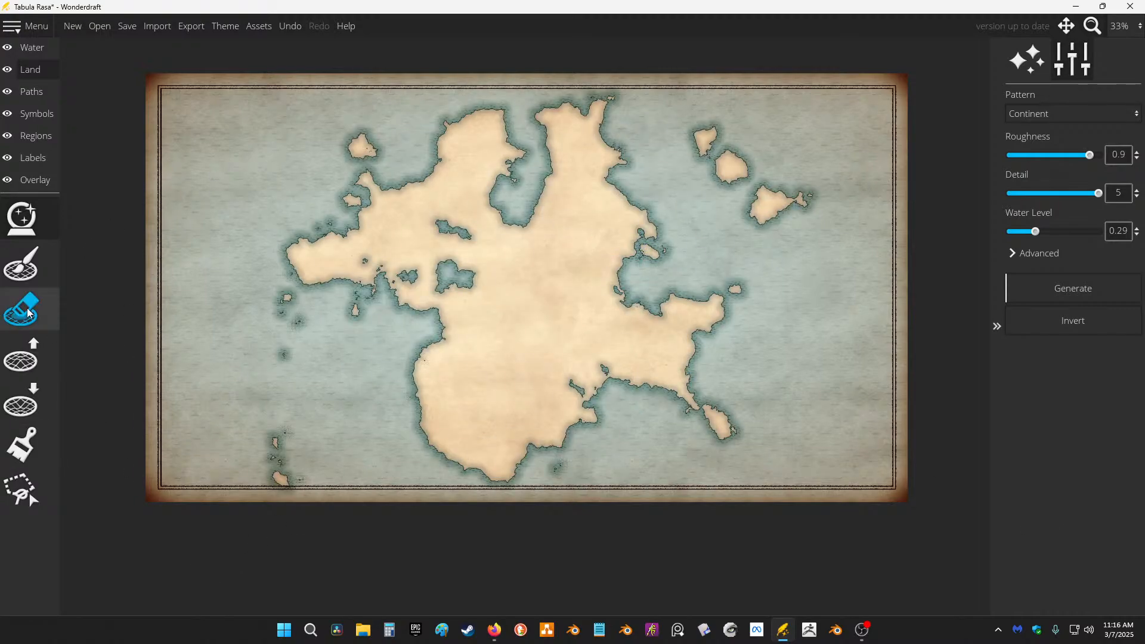
Step: Lasso the whole continent with its islands, copy it, and erase the original from the map
click(21, 489)
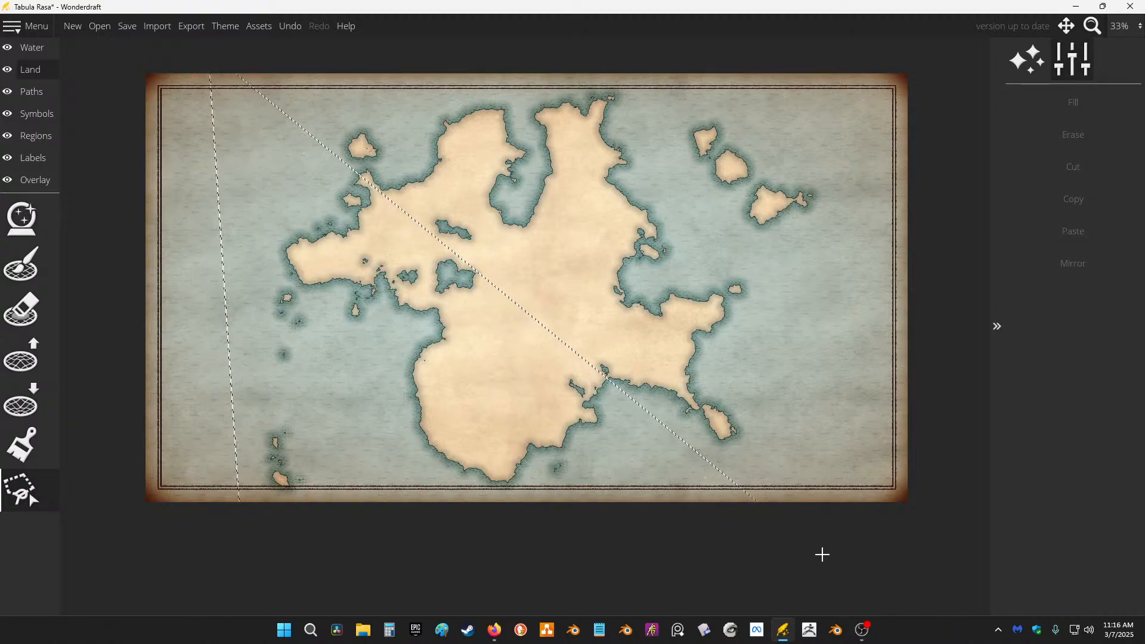
click(849, 555)
click(850, 42)
click(829, 55)
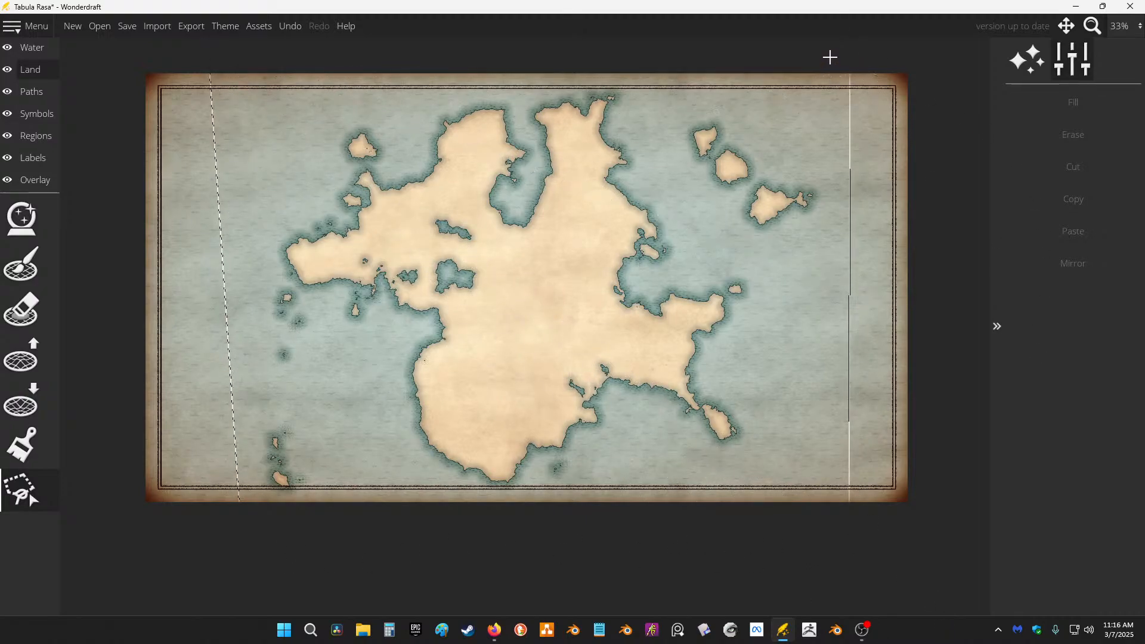
click(1089, 195)
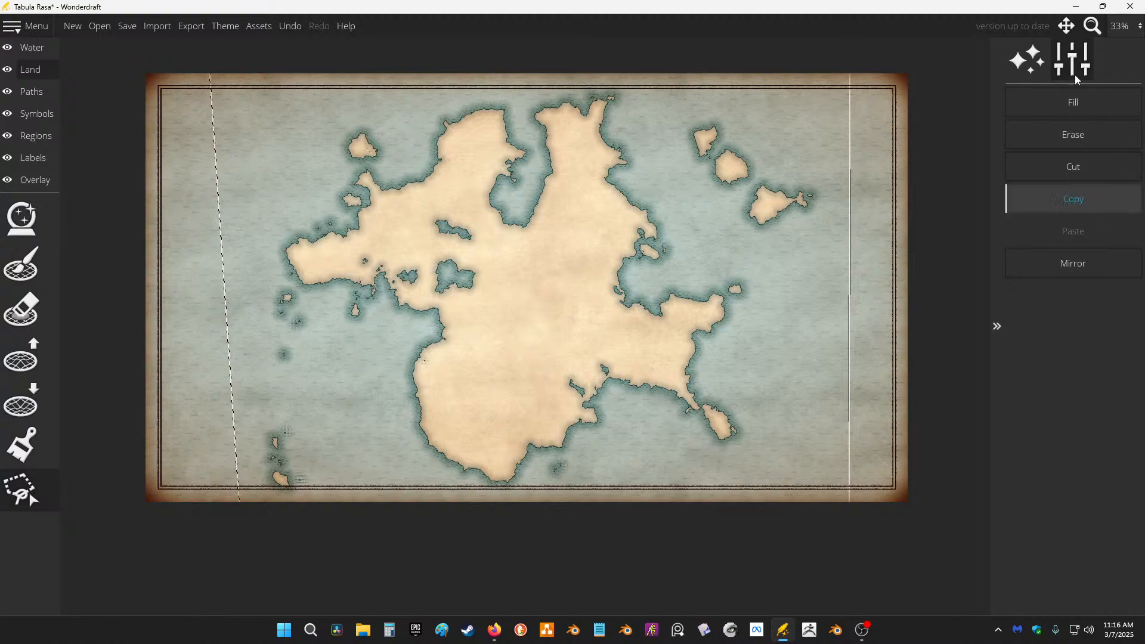
click(1108, 138)
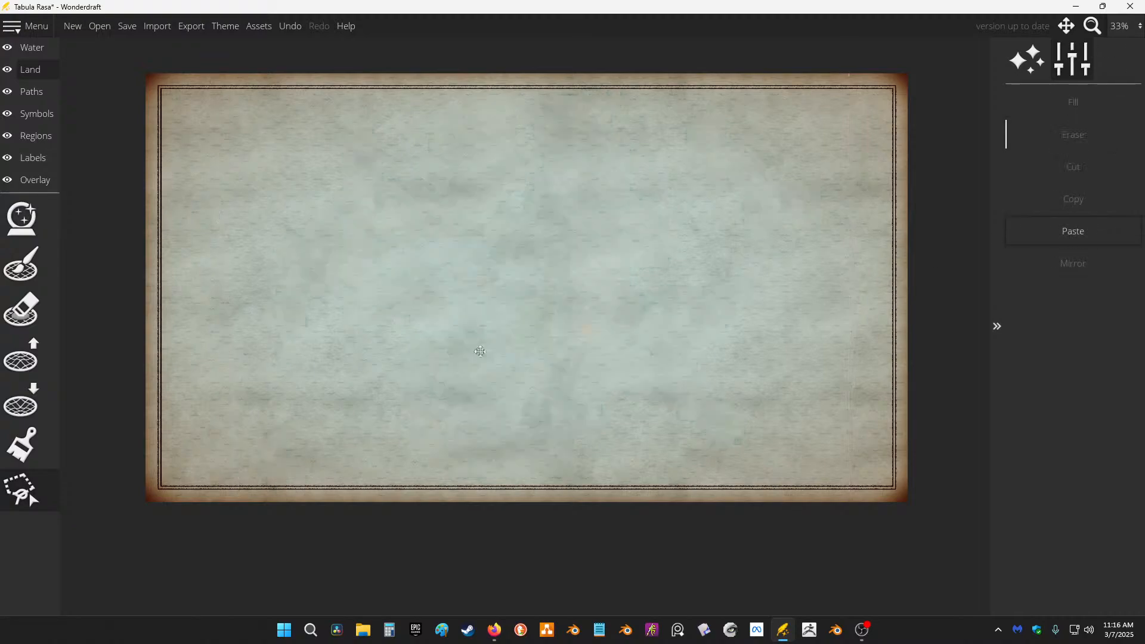
Step: Paste the copied continent so it runs off the map's lower-right corner, and complete the landmass change
click(1039, 231)
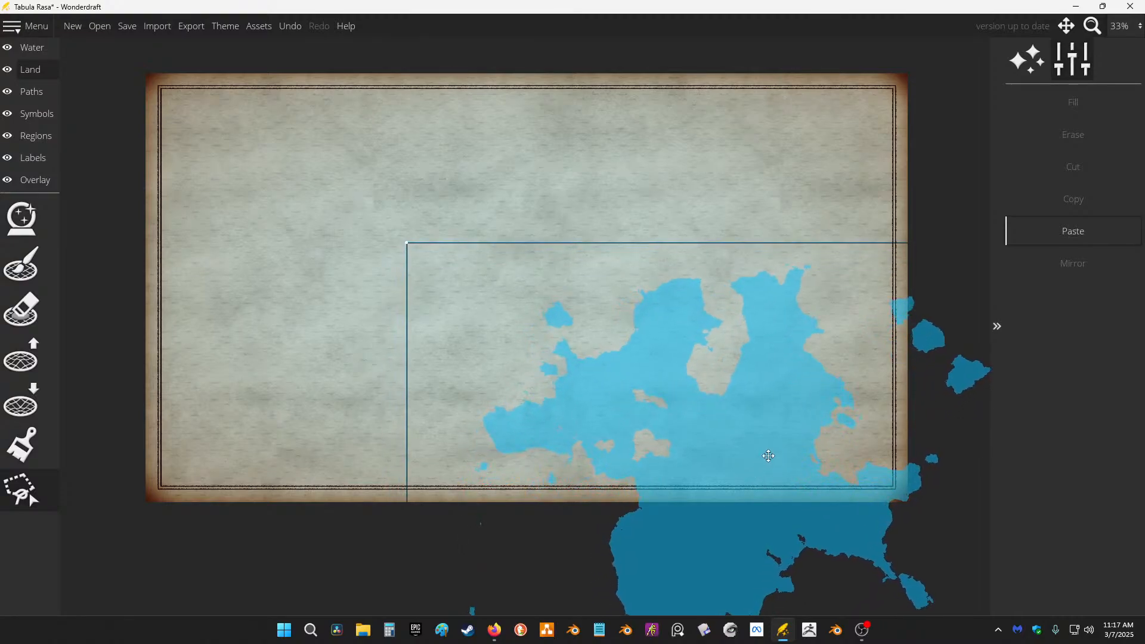
click(1105, 220)
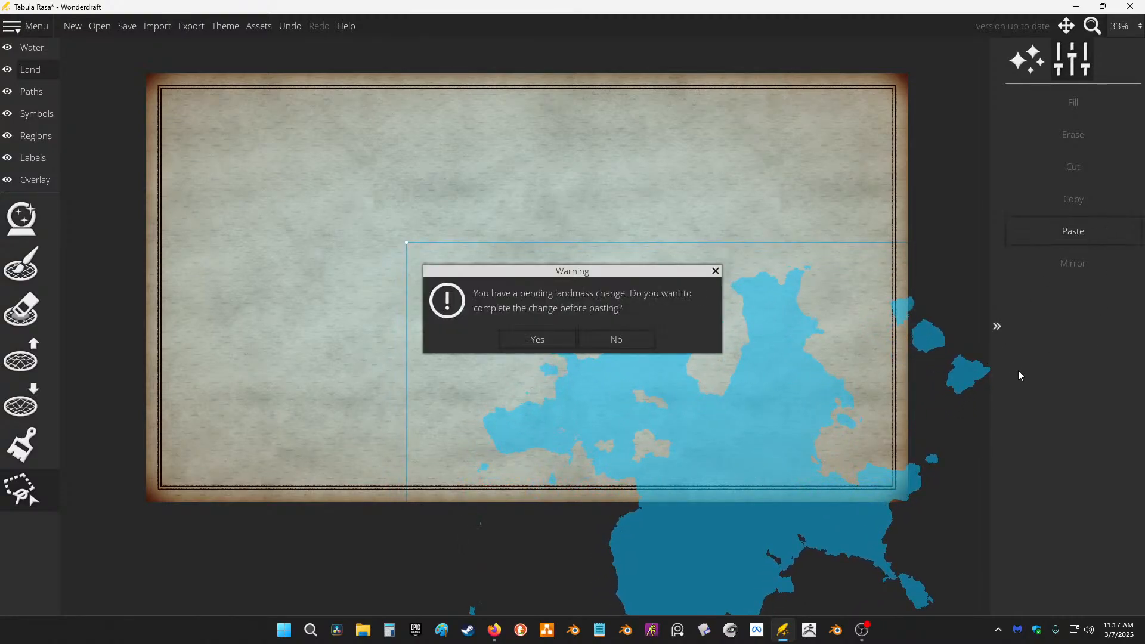
click(519, 345)
click(538, 339)
Step: Place a second copy of the continent running off the map's upper-left corner, and remove the third pasted copy
drag(506, 238, 366, 133)
click(1068, 232)
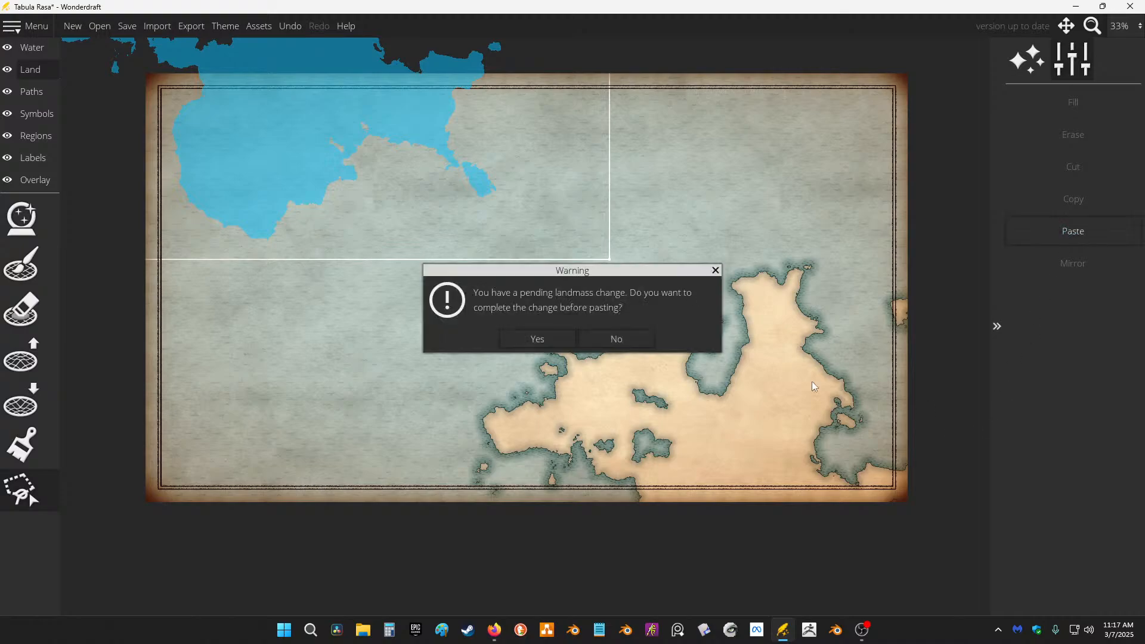
click(559, 333)
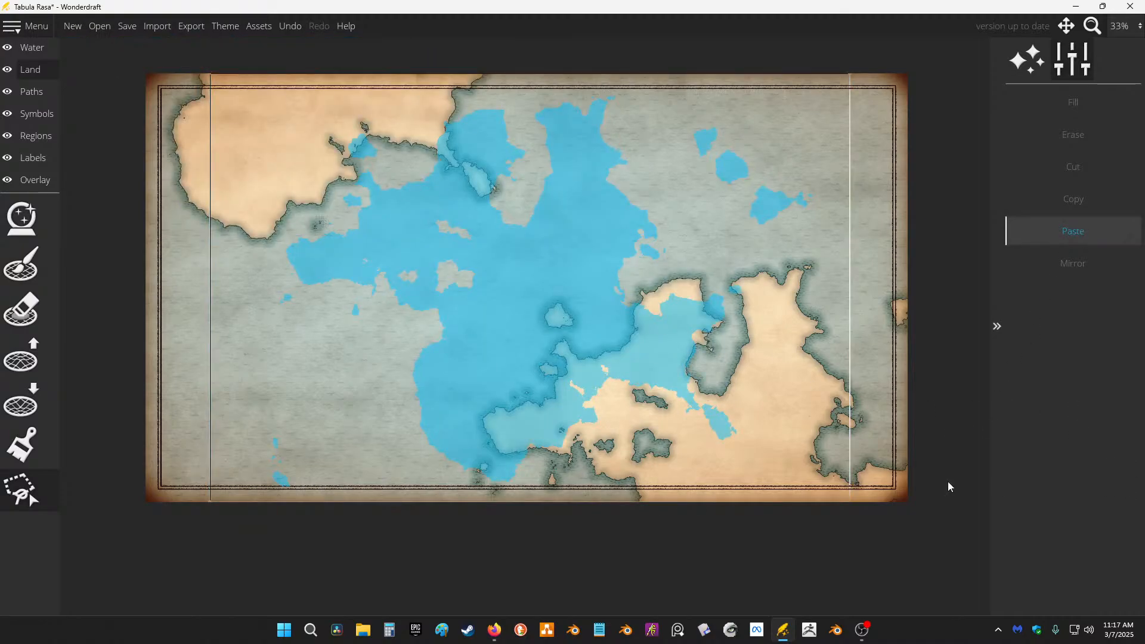
click(38, 70)
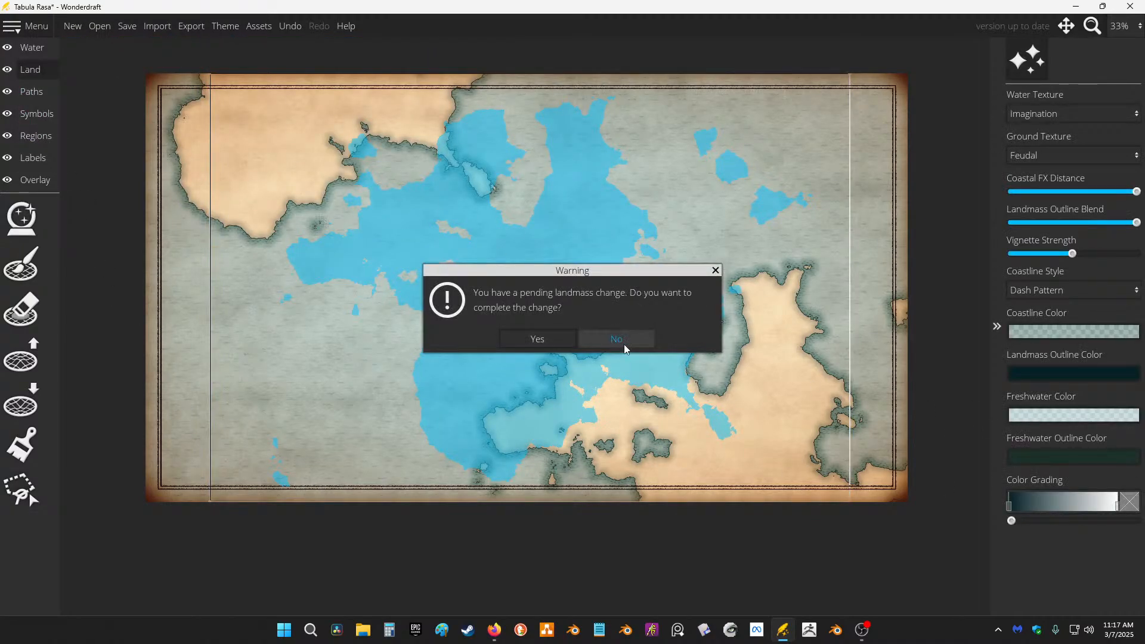
click(561, 335)
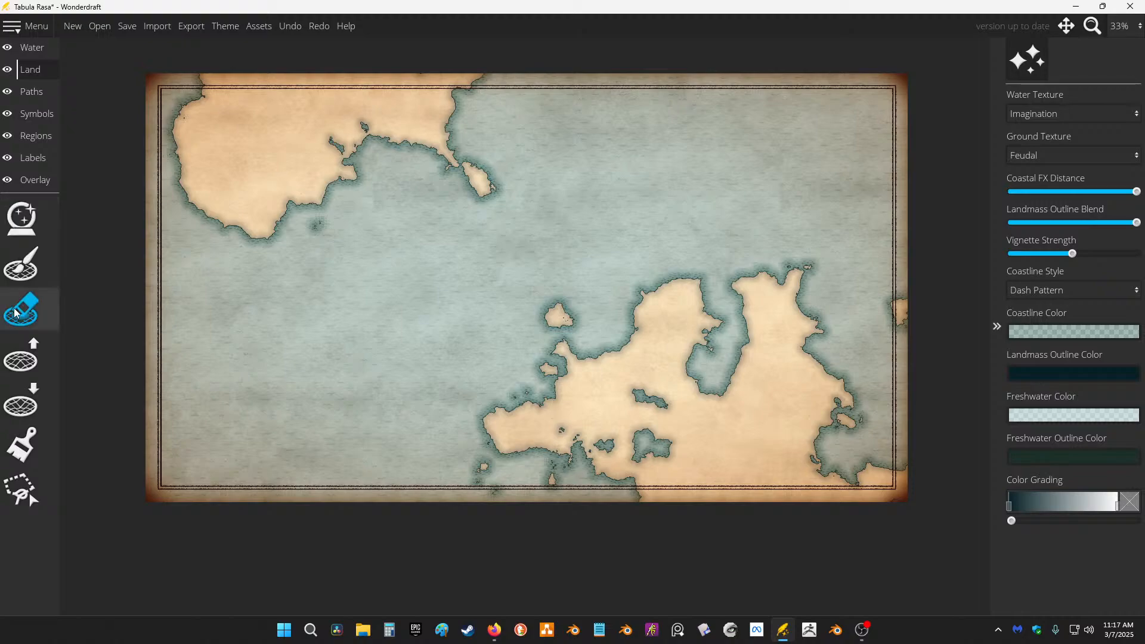
Step: Try to paint a land bridge from the upper-left landmass to the lower-right one with the Landmass Brush
scroll(690, 365, up, 2)
scroll(693, 355, down, 2)
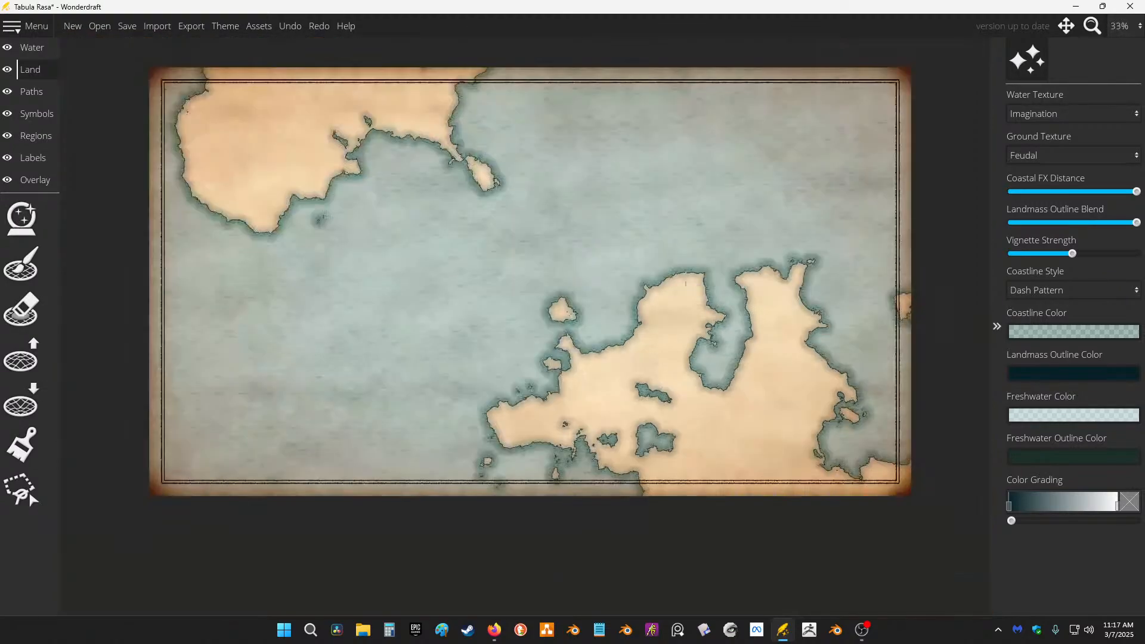
drag(675, 258, 648, 263)
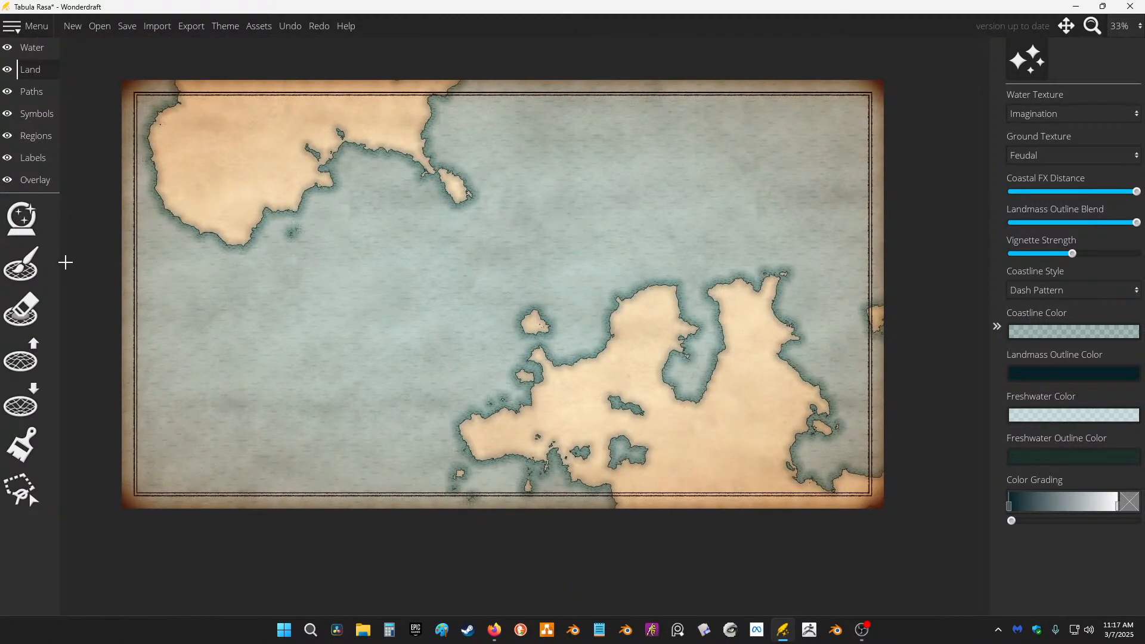
click(24, 264)
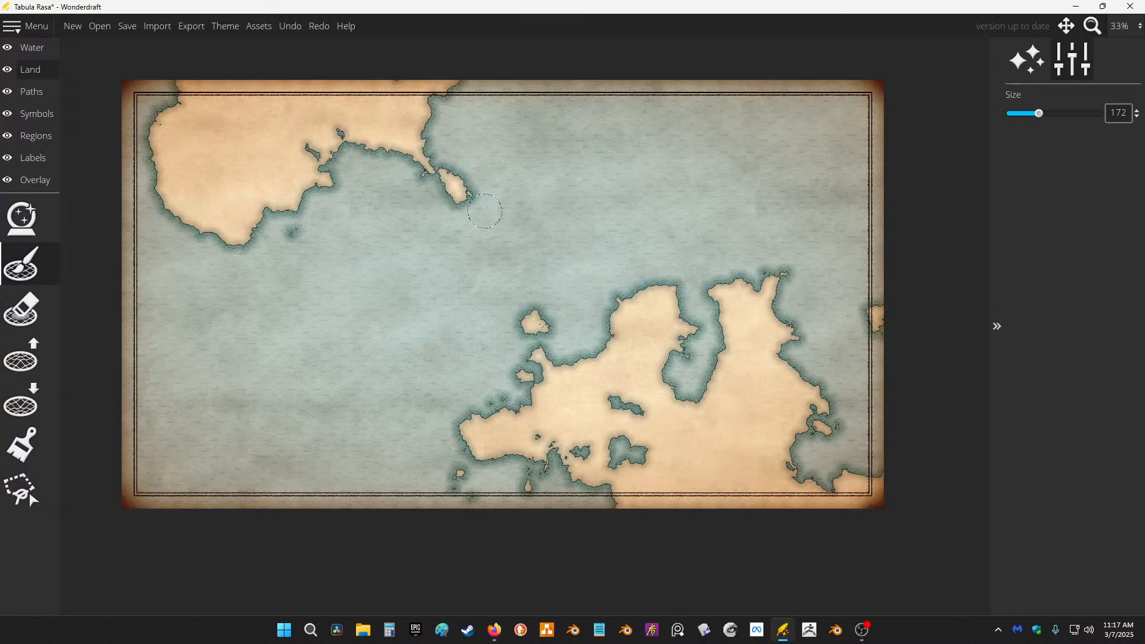
scroll(485, 211, up, 3)
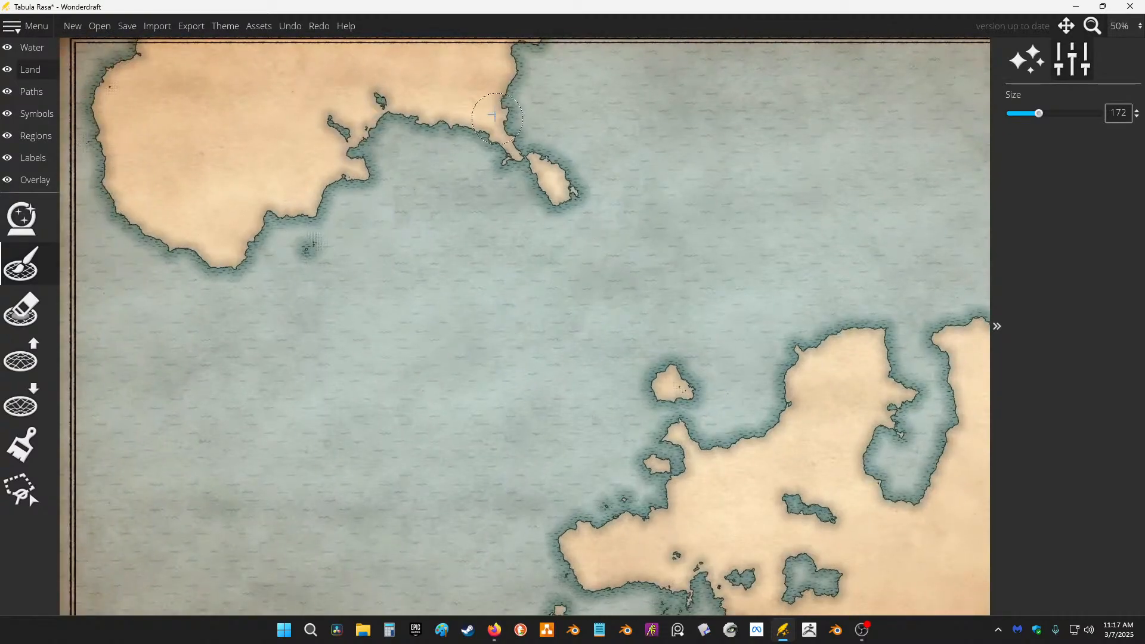
mouse_move(491, 119)
mouse_down()
mouse_move(471, 167)
mouse_move(509, 222)
mouse_move(568, 260)
mouse_move(727, 248)
mouse_move(716, 281)
mouse_move(738, 303)
mouse_move(786, 296)
mouse_move(808, 324)
mouse_up()
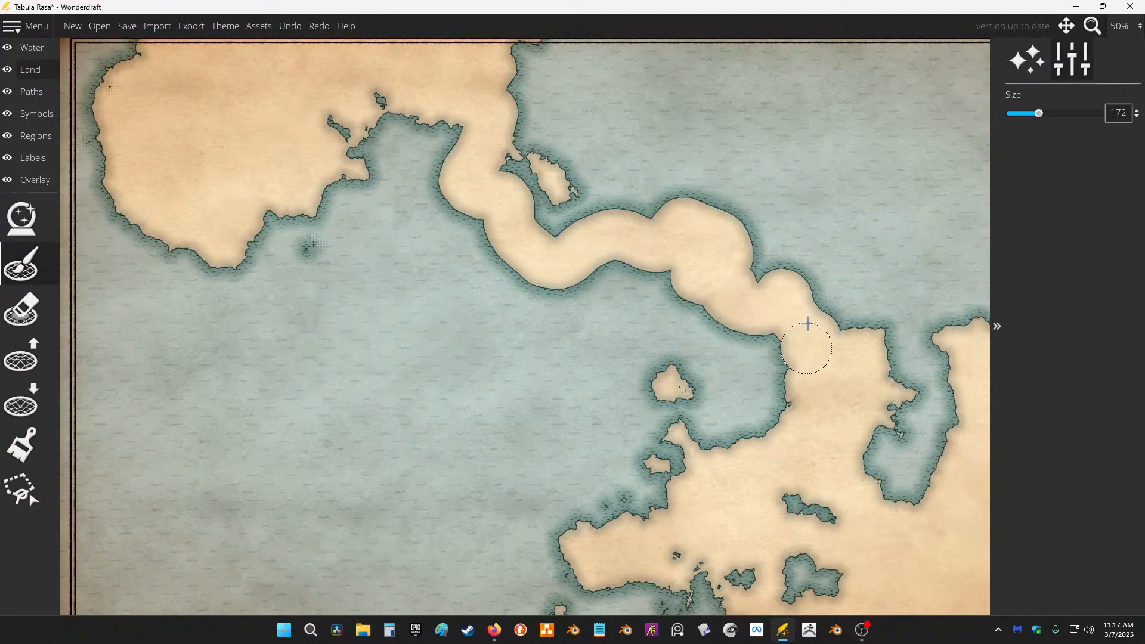
key(ctrl+z)
Step: Paint a winding land bridge from the lower-right continent's northwest coast up to the upper-left landmass
mouse_move(698, 403)
mouse_down()
mouse_move(540, 340)
mouse_move(616, 261)
mouse_move(514, 143)
mouse_move(516, 107)
mouse_up()
scroll(639, 243, down, 1)
key(ctrl+z)
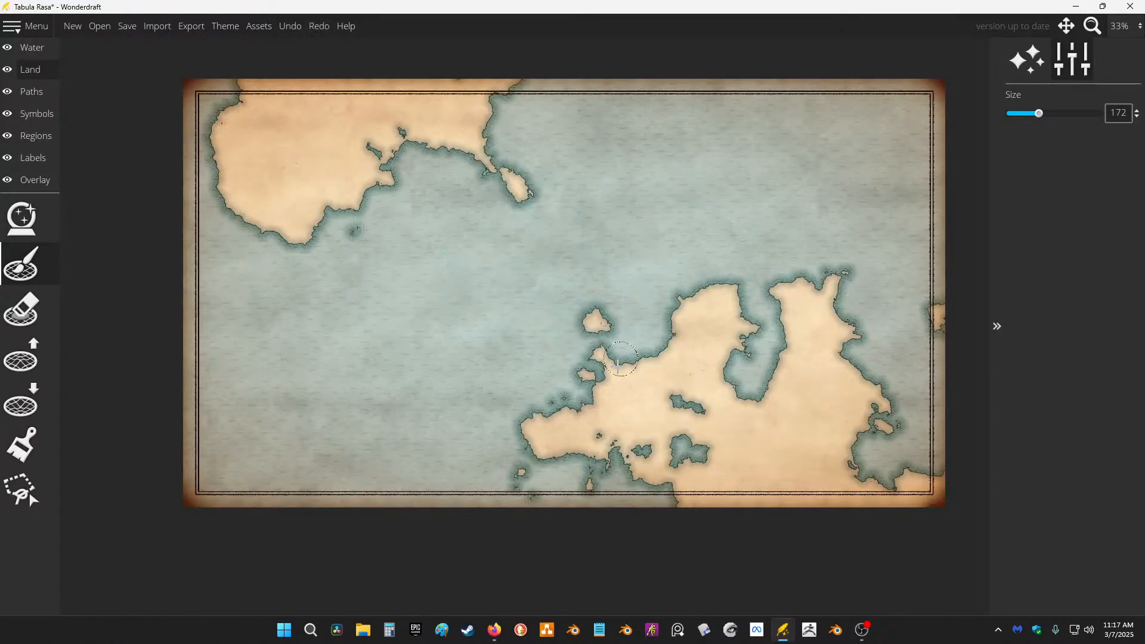
mouse_move(618, 365)
mouse_down()
mouse_move(561, 394)
mouse_move(584, 354)
mouse_move(598, 364)
mouse_move(589, 364)
mouse_move(587, 320)
mouse_move(504, 325)
mouse_move(450, 298)
mouse_move(450, 276)
mouse_move(487, 221)
mouse_move(484, 149)
mouse_up()
key(ctrl+z)
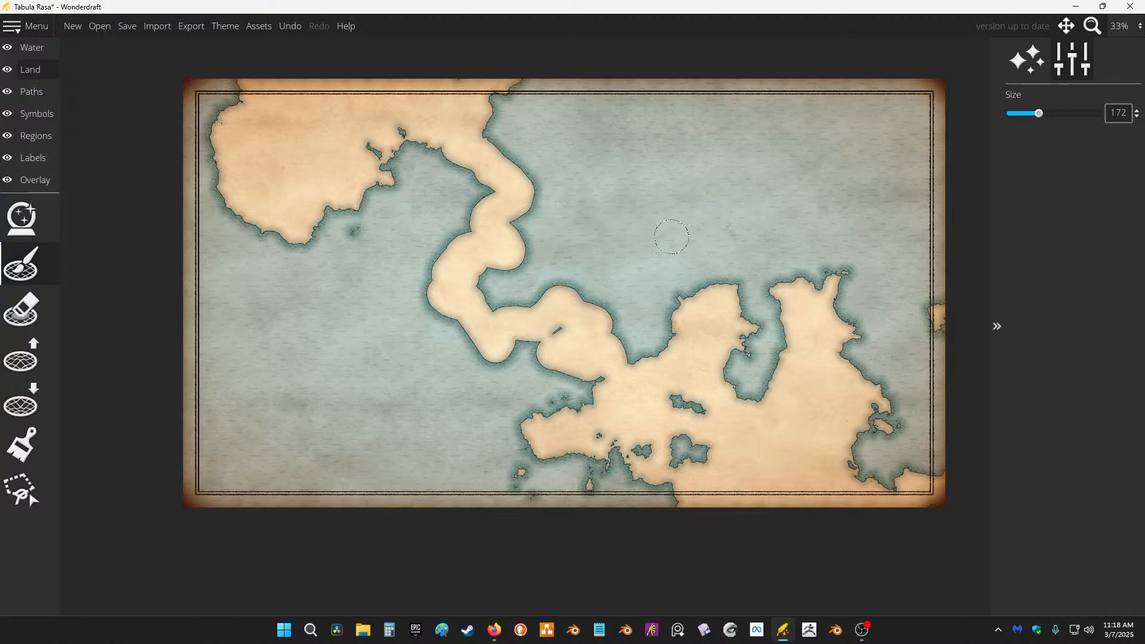
Step: Try painting separate islands in the open water southwest of the land bridge, and undo the strokes
mouse_move(291, 412)
mouse_down()
mouse_move(332, 437)
mouse_move(381, 433)
mouse_move(318, 405)
mouse_move(296, 345)
mouse_move(263, 360)
mouse_move(282, 390)
mouse_move(364, 440)
mouse_up()
key(ctrl+z)
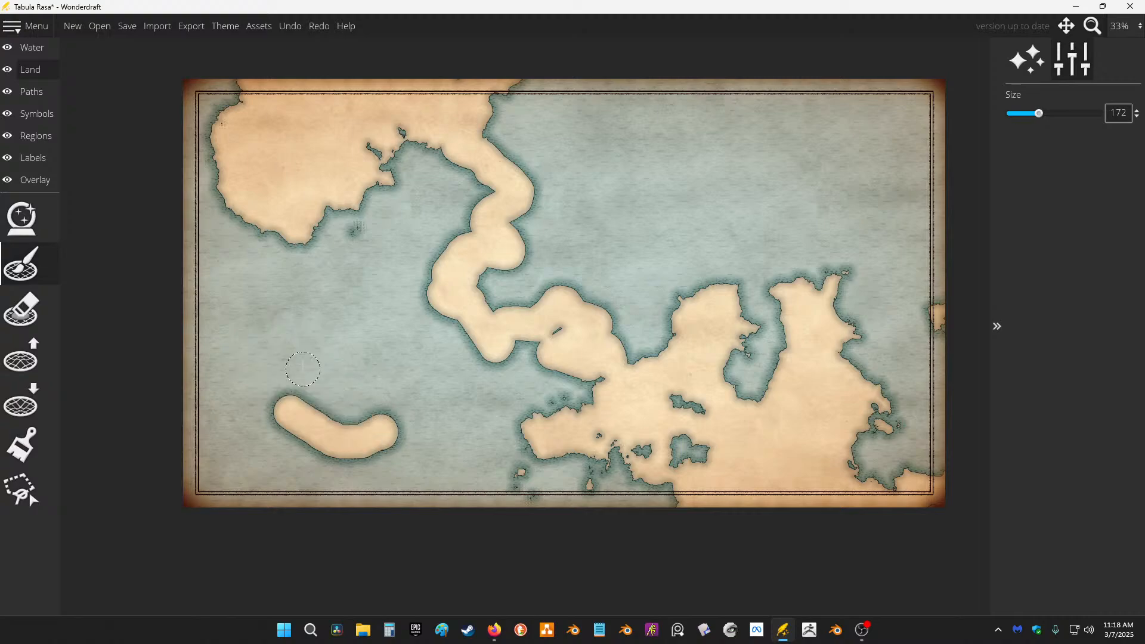
key(ctrl+z)
mouse_move(286, 372)
mouse_down()
mouse_move(294, 402)
mouse_move(374, 438)
mouse_up()
mouse_move(338, 363)
mouse_down()
mouse_move(307, 305)
mouse_move(333, 381)
mouse_up()
key(ctrl+z)
key(ctrl+z)
key(ctrl+z)
key(ctrl+z)
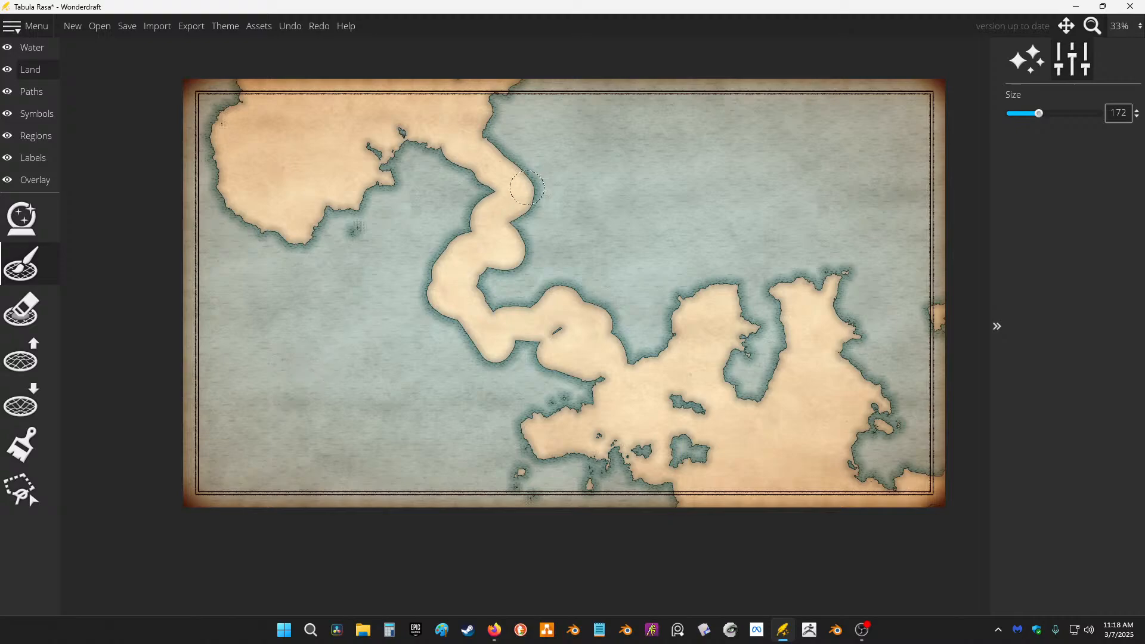
Step: Widen the land bridge along its eastern side, and undo the last dab where it meets the lower-right continent
mouse_move(540, 178)
mouse_down()
mouse_move(508, 220)
mouse_move(508, 268)
mouse_move(488, 286)
mouse_move(550, 316)
mouse_move(562, 346)
mouse_move(612, 381)
mouse_move(617, 360)
mouse_move(595, 307)
mouse_move(539, 289)
mouse_up()
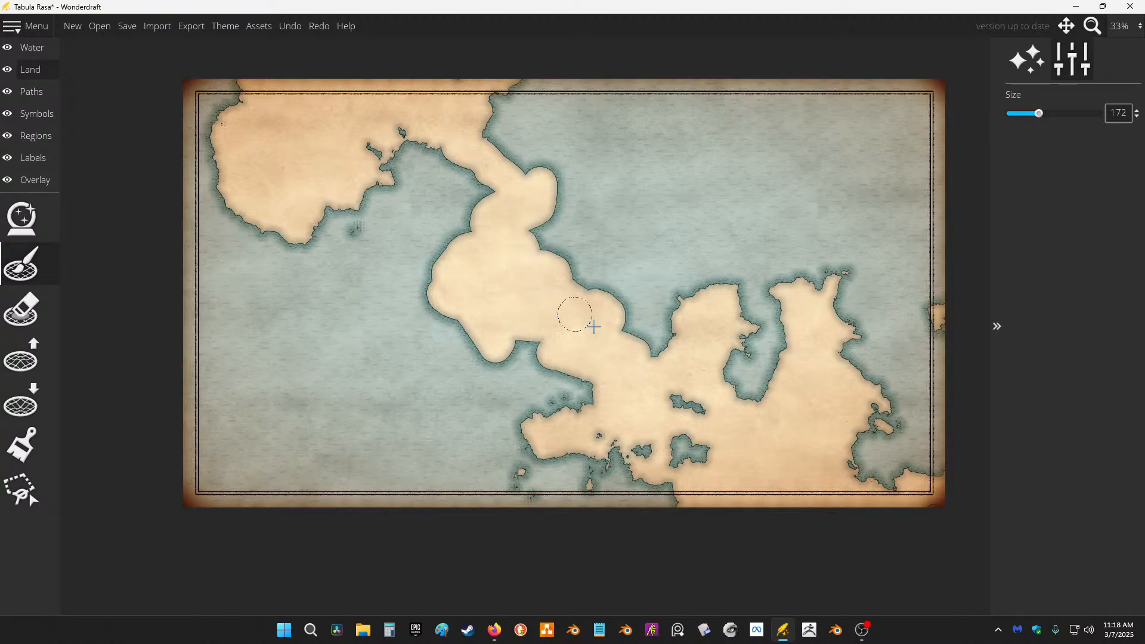
click(646, 362)
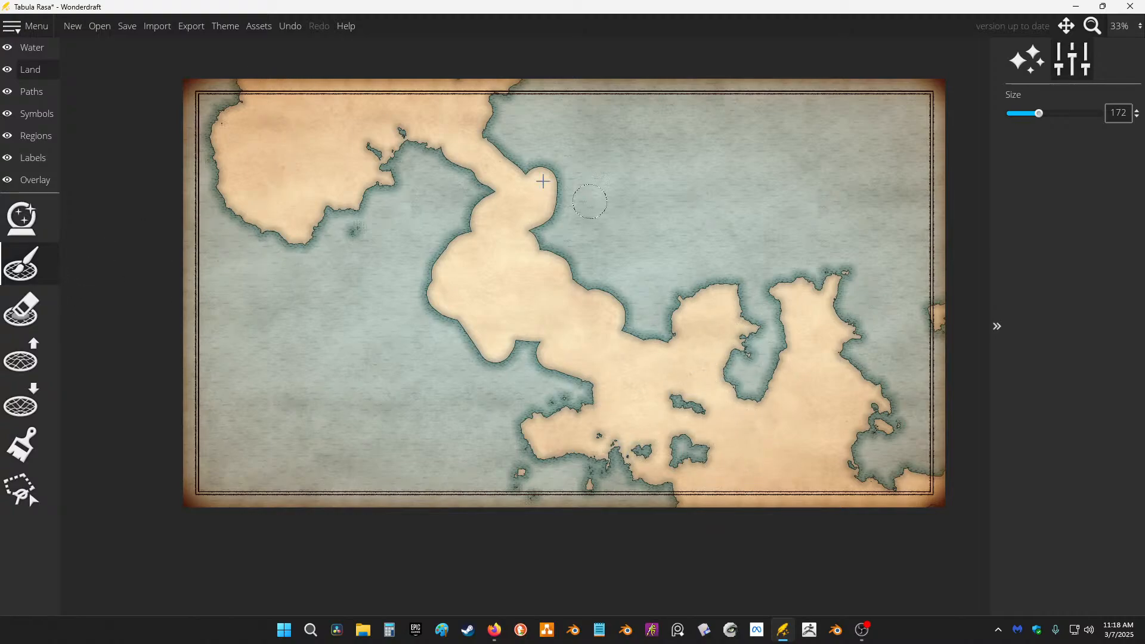
key(ctrl+z)
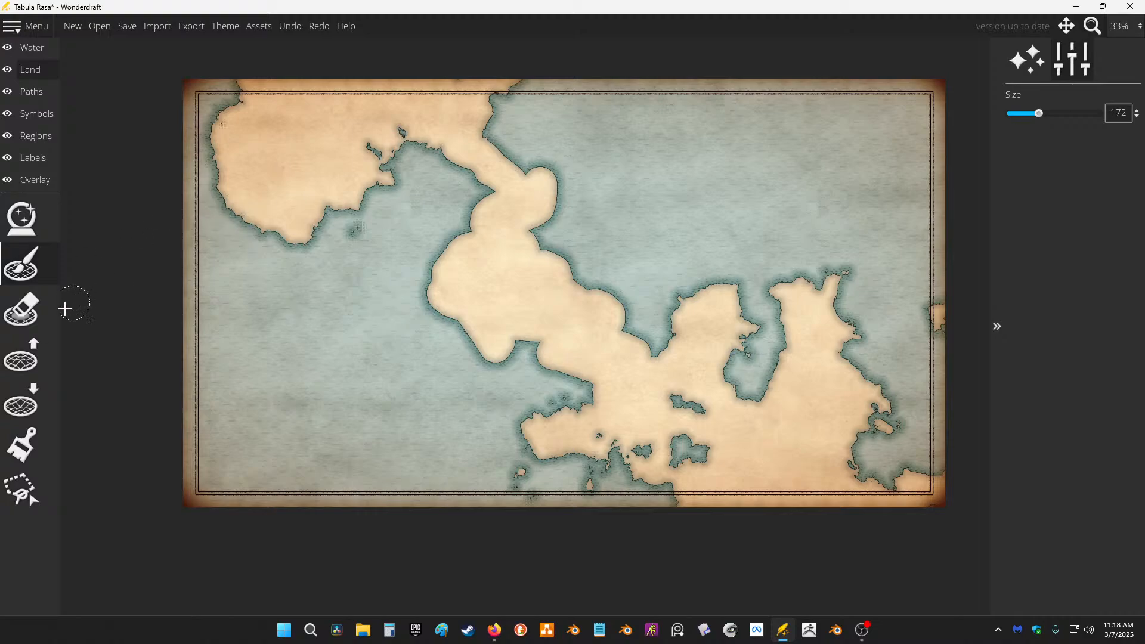
Step: Try carving a channel west of the central peninsula with the Lower Landmass tool at roughness 0.1, and undo it together with the land bridge
click(23, 395)
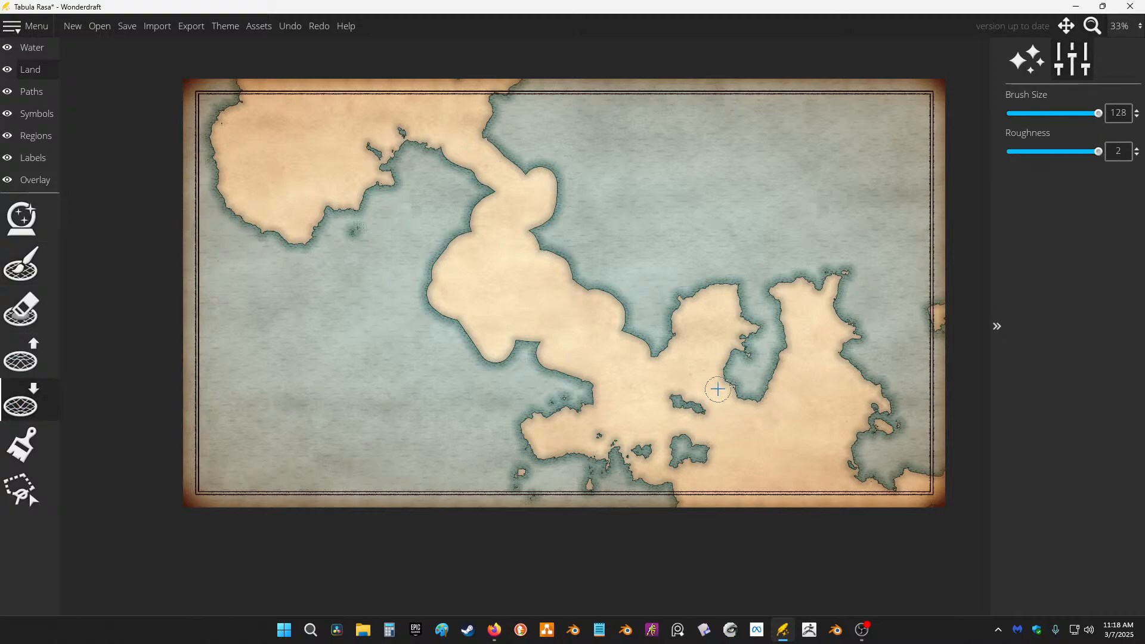
drag(1030, 154, 1009, 153)
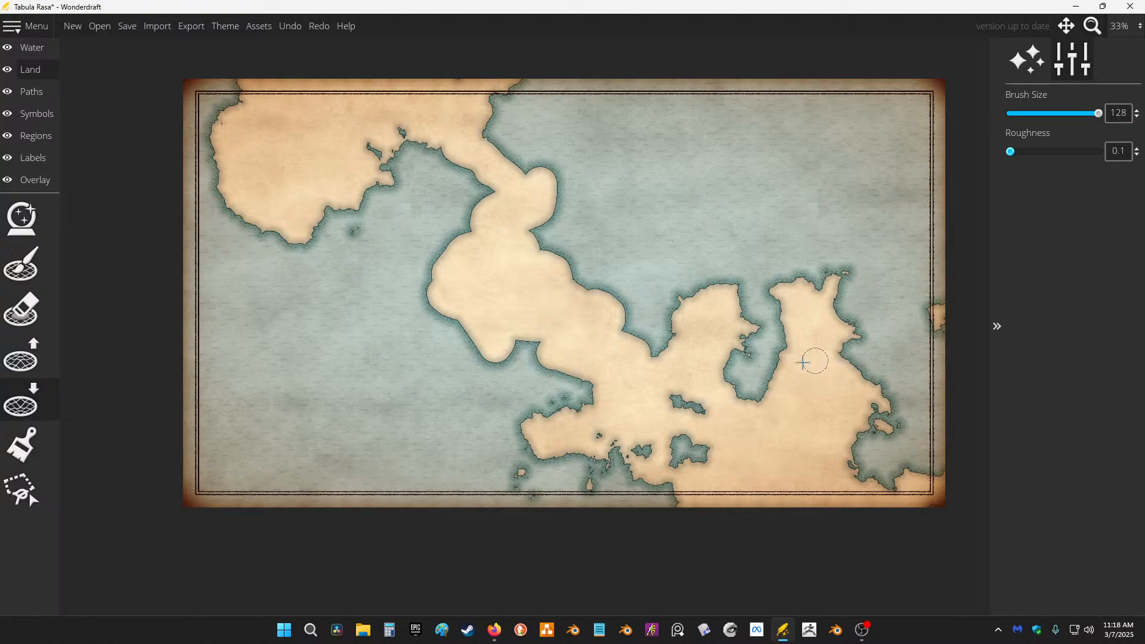
drag(660, 361, 662, 377)
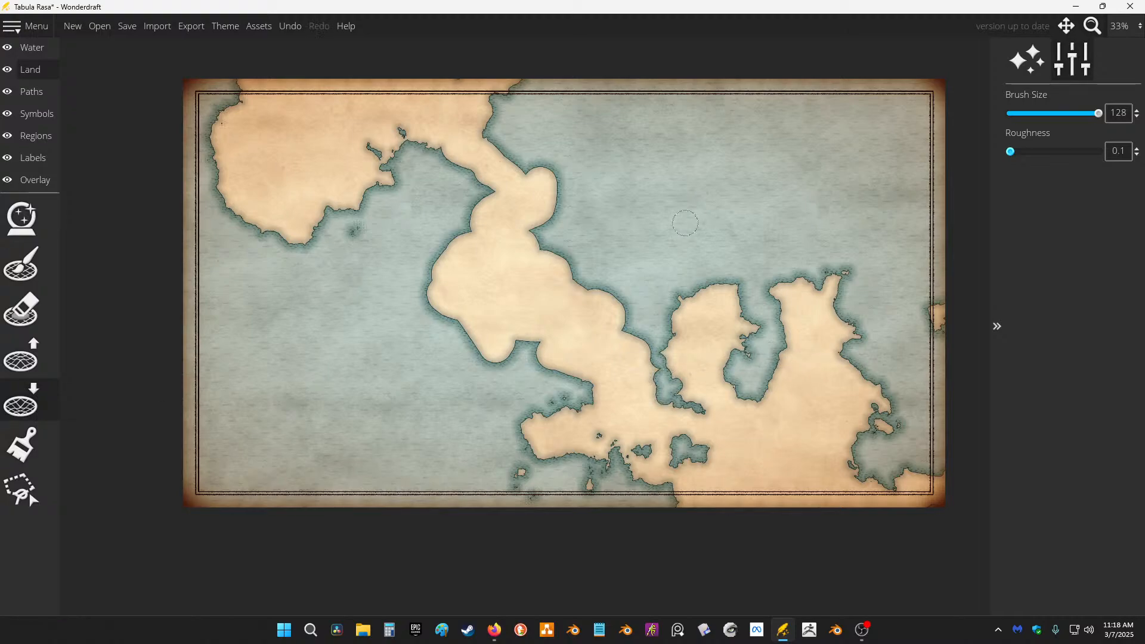
key(ctrl+z)
key(ctrl+z)
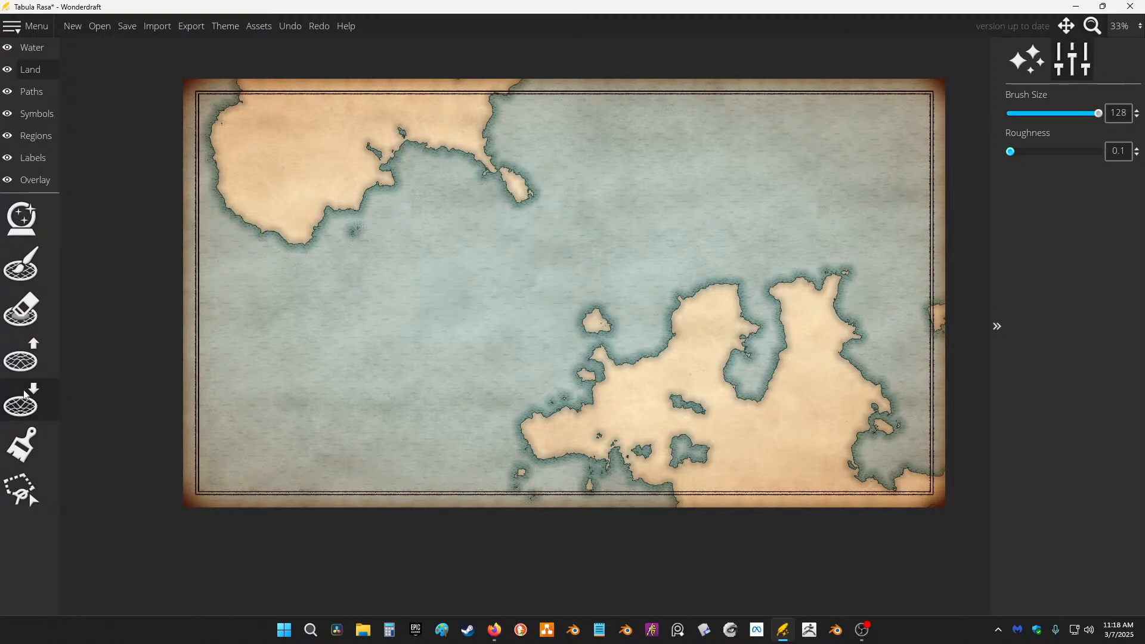
Step: Carve a channel that separates the northeastern peninsula from the lower-right continent with the Lower Landmass tool, undoing the rougher trial strokes
click(23, 394)
mouse_move(753, 404)
mouse_down()
mouse_move(770, 421)
mouse_move(811, 391)
mouse_move(837, 355)
mouse_move(809, 338)
mouse_move(856, 338)
mouse_move(824, 381)
mouse_up()
click(1029, 155)
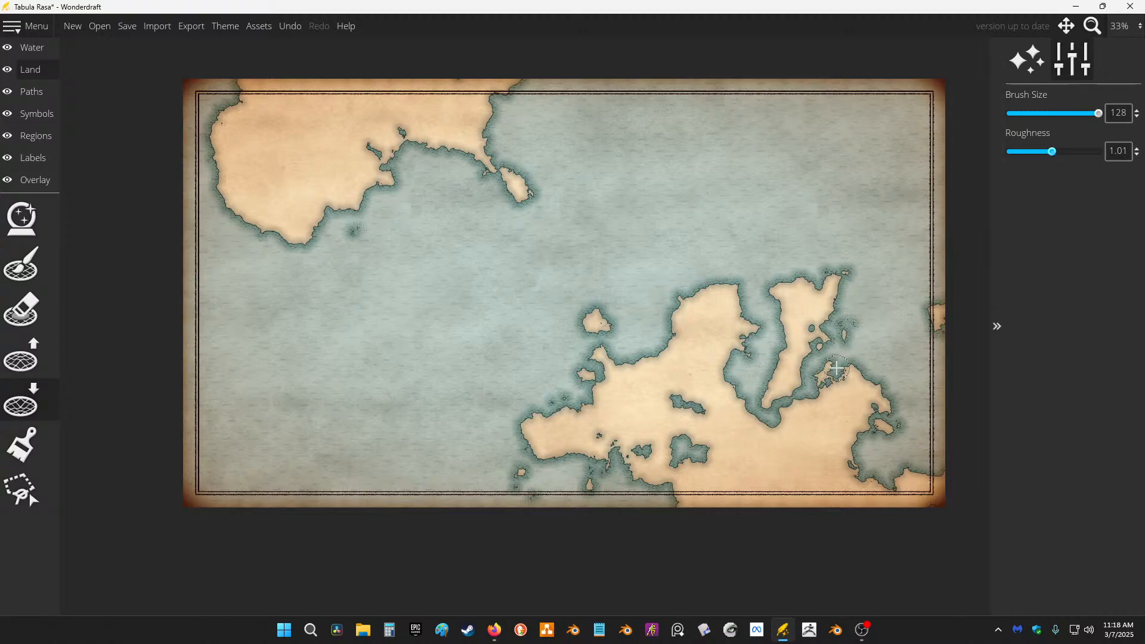
drag(1022, 156, 1021, 156)
mouse_move(844, 280)
mouse_down()
mouse_move(785, 324)
mouse_move(784, 293)
mouse_move(798, 282)
mouse_move(825, 303)
mouse_move(773, 370)
mouse_move(771, 398)
mouse_move(797, 375)
mouse_move(824, 306)
mouse_up()
key(ctrl+z)
key(ctrl+z)
key(ctrl+z)
mouse_move(833, 322)
mouse_down()
mouse_move(810, 365)
mouse_move(854, 327)
mouse_move(824, 365)
mouse_move(858, 339)
mouse_move(843, 325)
mouse_move(820, 361)
mouse_move(766, 393)
mouse_move(802, 384)
mouse_move(768, 404)
mouse_move(792, 377)
mouse_move(772, 392)
mouse_up()
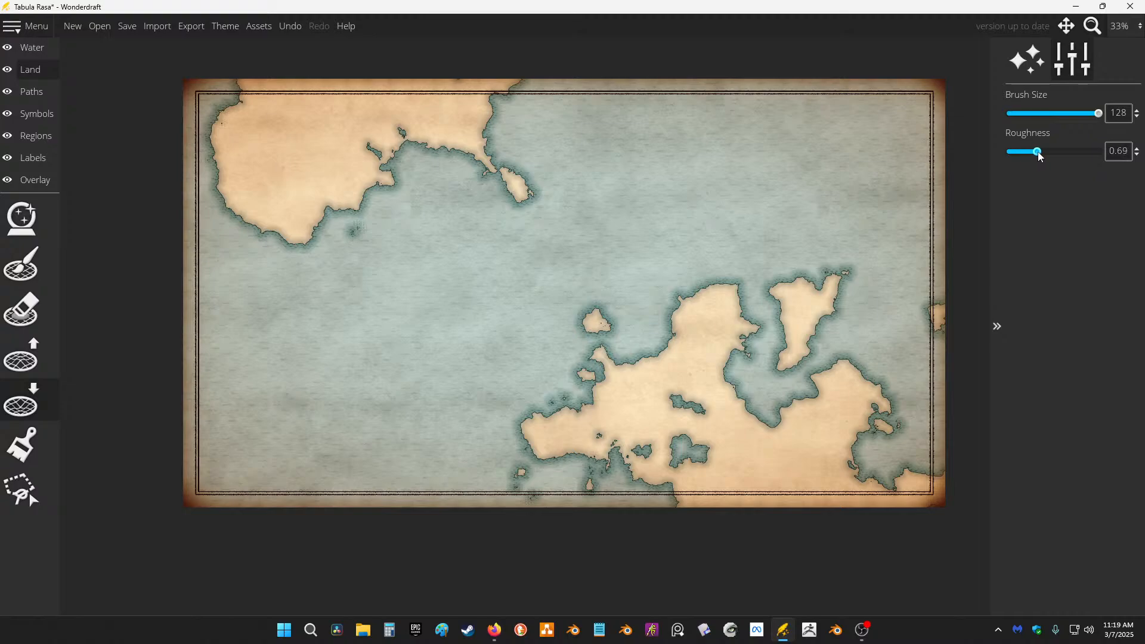
Step: Try trimming the separated northeastern island's northern tips and the continent's east coast at roughness 0.65
drag(840, 289, 769, 297)
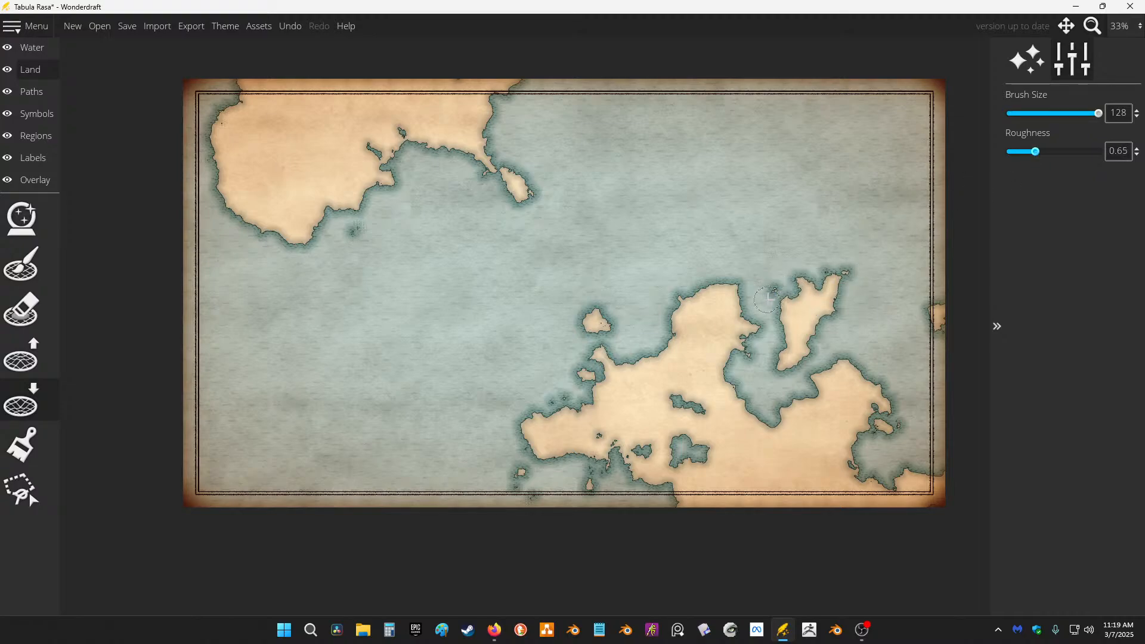
mouse_move(842, 270)
mouse_down()
mouse_move(821, 275)
mouse_move(844, 292)
mouse_up()
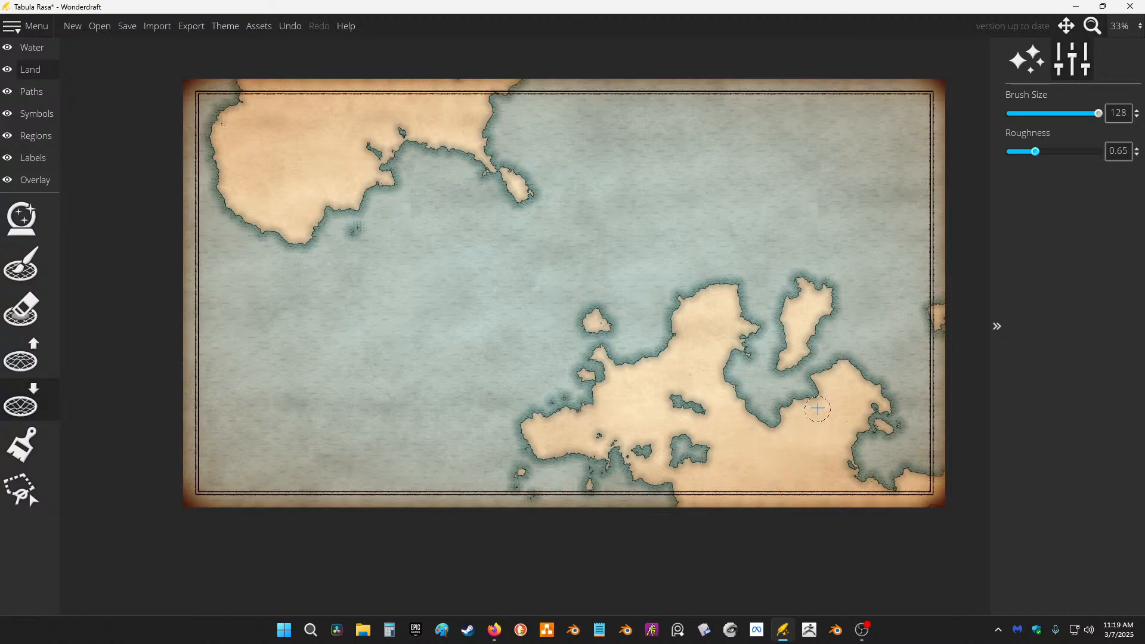
mouse_move(818, 409)
mouse_down()
mouse_move(796, 391)
mouse_move(813, 399)
mouse_move(843, 362)
mouse_move(801, 392)
mouse_move(822, 381)
mouse_move(832, 352)
mouse_move(880, 378)
mouse_move(889, 404)
mouse_move(862, 431)
mouse_move(882, 417)
mouse_move(896, 424)
mouse_move(878, 428)
mouse_move(888, 442)
mouse_move(855, 467)
mouse_move(880, 482)
mouse_move(849, 469)
mouse_move(866, 497)
mouse_move(863, 483)
mouse_move(848, 493)
mouse_move(848, 481)
mouse_move(866, 502)
mouse_move(859, 511)
mouse_move(925, 507)
mouse_up()
mouse_move(934, 461)
mouse_down()
mouse_move(895, 473)
mouse_move(931, 458)
mouse_move(929, 502)
mouse_move(885, 506)
mouse_move(870, 484)
mouse_move(892, 503)
mouse_move(904, 471)
mouse_move(908, 485)
mouse_move(933, 486)
mouse_move(943, 472)
mouse_move(907, 502)
mouse_move(876, 505)
mouse_move(869, 493)
mouse_move(917, 496)
mouse_up()
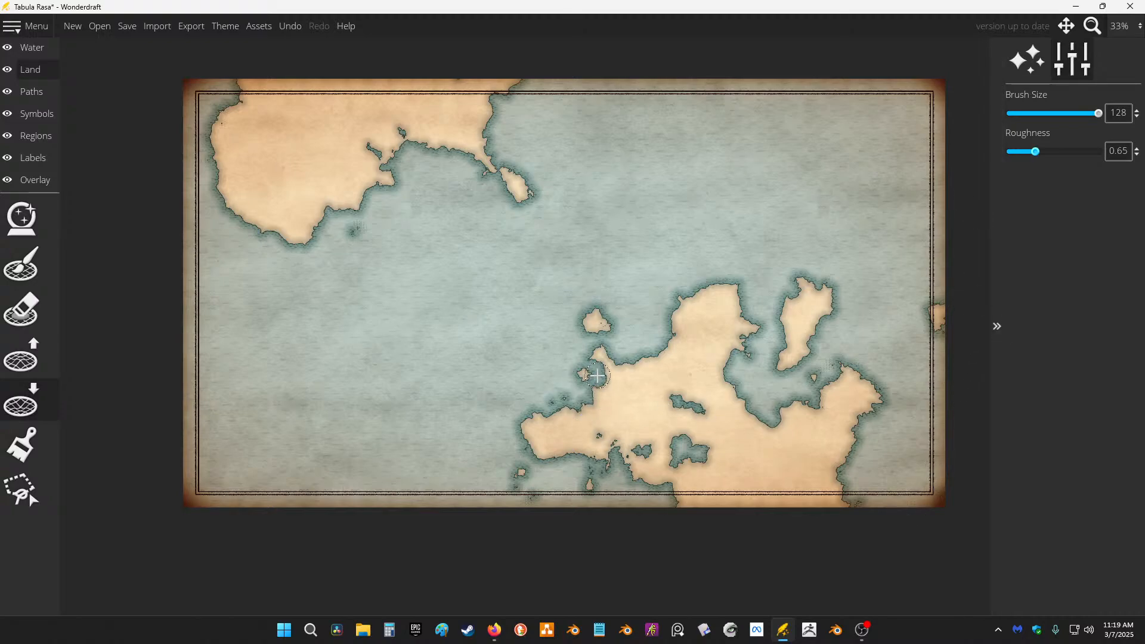
Step: Try carving inlets into the continent's southern and northern coasts, and undo all the trimming back to the separated island's original outline
mouse_move(737, 453)
mouse_down()
mouse_move(711, 455)
mouse_move(739, 478)
mouse_move(691, 496)
mouse_move(699, 463)
mouse_move(715, 467)
mouse_move(669, 492)
mouse_move(705, 469)
mouse_move(685, 456)
mouse_move(729, 470)
mouse_move(686, 479)
mouse_up()
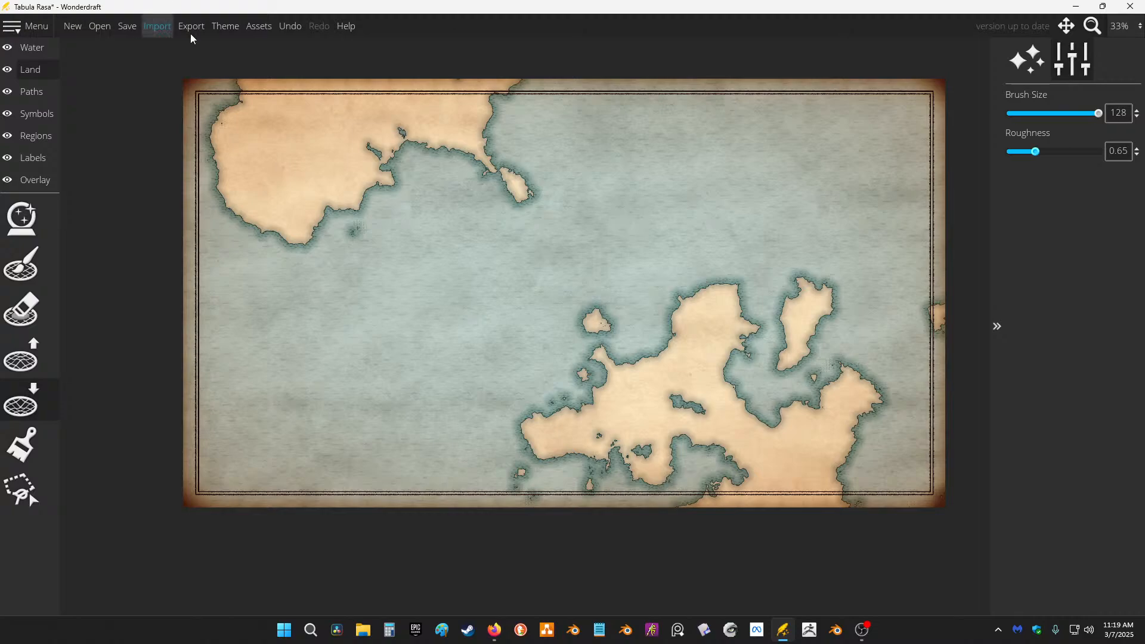
drag(417, 262, 463, 326)
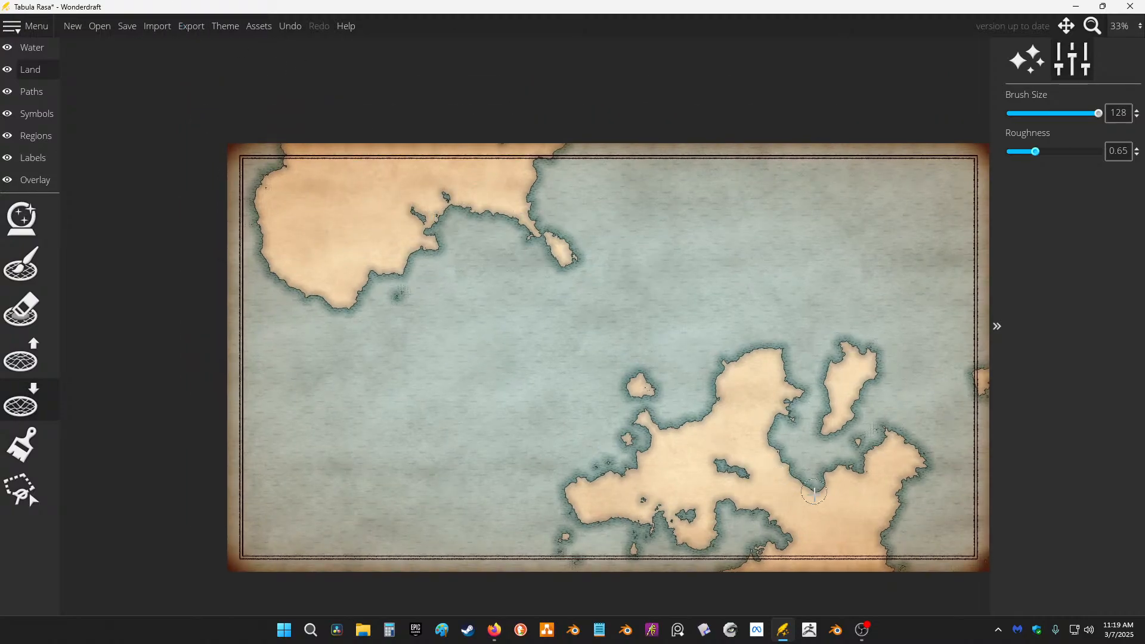
mouse_move(782, 464)
mouse_down()
mouse_move(794, 497)
mouse_move(814, 492)
mouse_move(811, 506)
mouse_move(832, 512)
mouse_move(844, 494)
mouse_move(825, 508)
mouse_move(711, 404)
mouse_move(691, 452)
mouse_move(647, 445)
mouse_move(683, 438)
mouse_up()
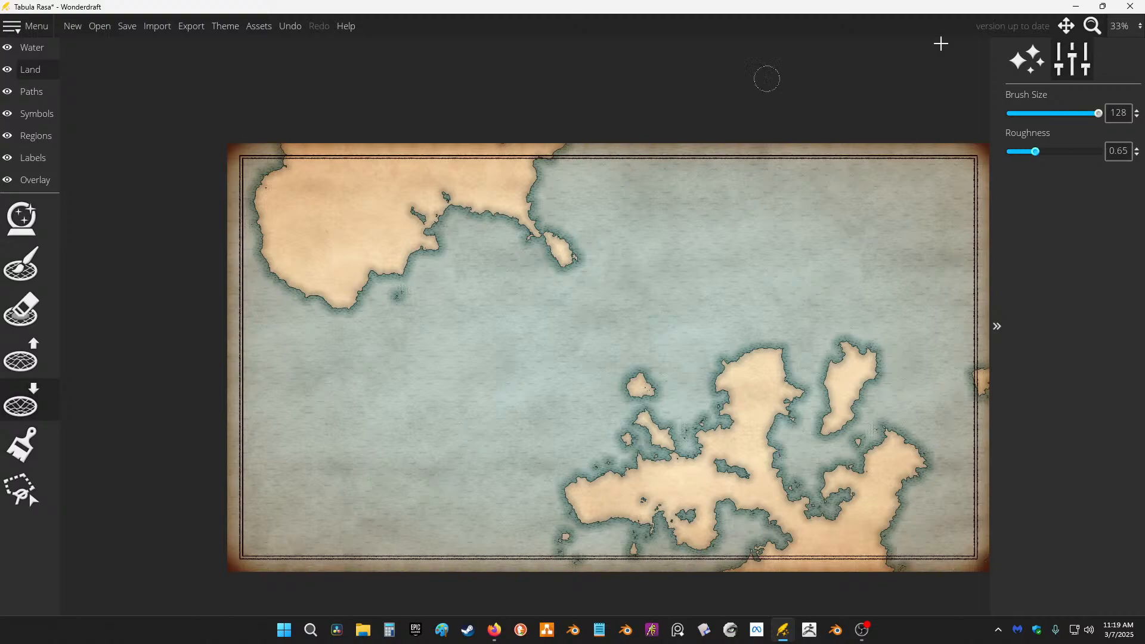
key(ctrl+z)
key(ctrl+z)
key(ctrl+z)
key(ctrl+z)
key(ctrl+z)
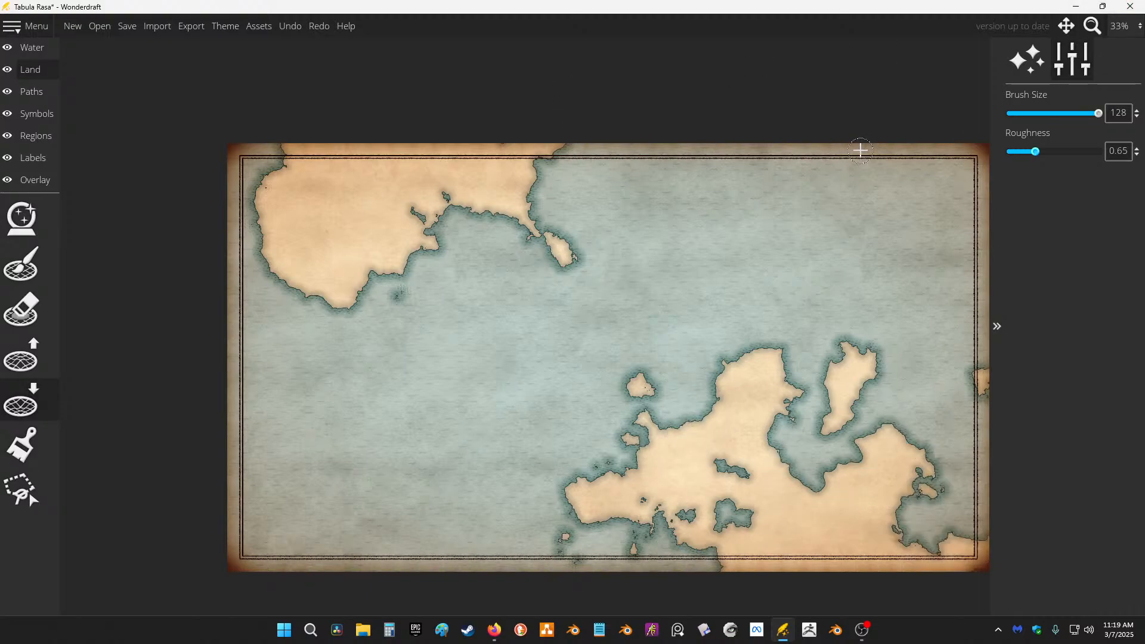
key(ctrl+z)
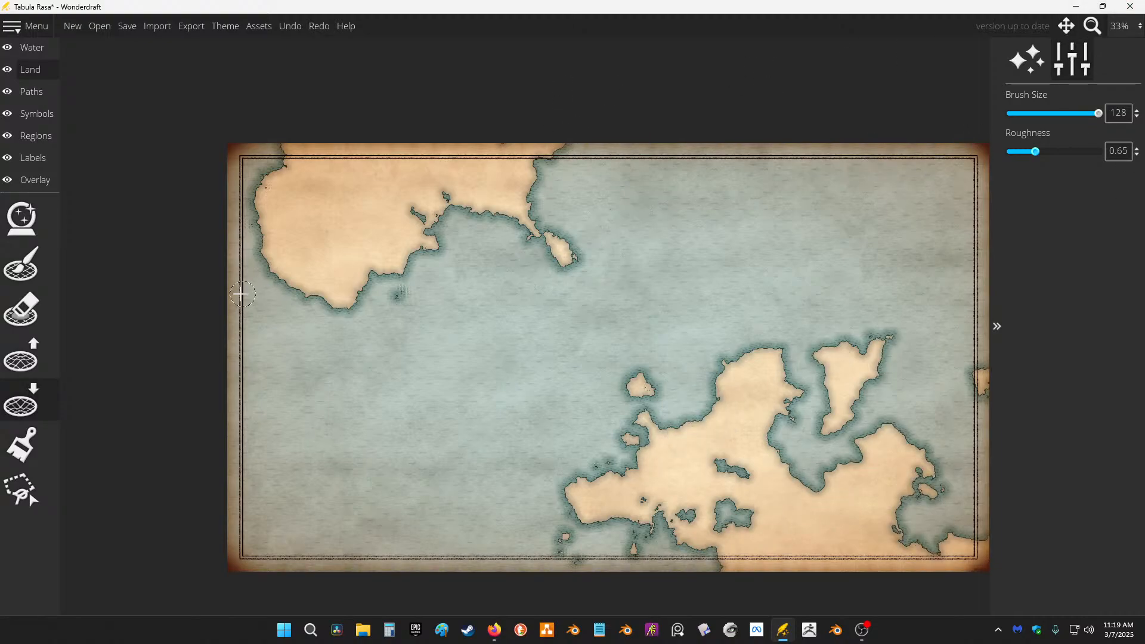
Step: Raise a chain of rough islands between the upper-left landmass and the lower-right continent with the Raise Landmass tool
click(47, 360)
mouse_move(579, 258)
mouse_down()
mouse_move(599, 334)
mouse_move(569, 345)
mouse_move(593, 391)
mouse_move(639, 391)
mouse_move(545, 371)
mouse_move(561, 352)
mouse_move(582, 361)
mouse_move(565, 365)
mouse_move(577, 334)
mouse_up()
drag(501, 243, 558, 242)
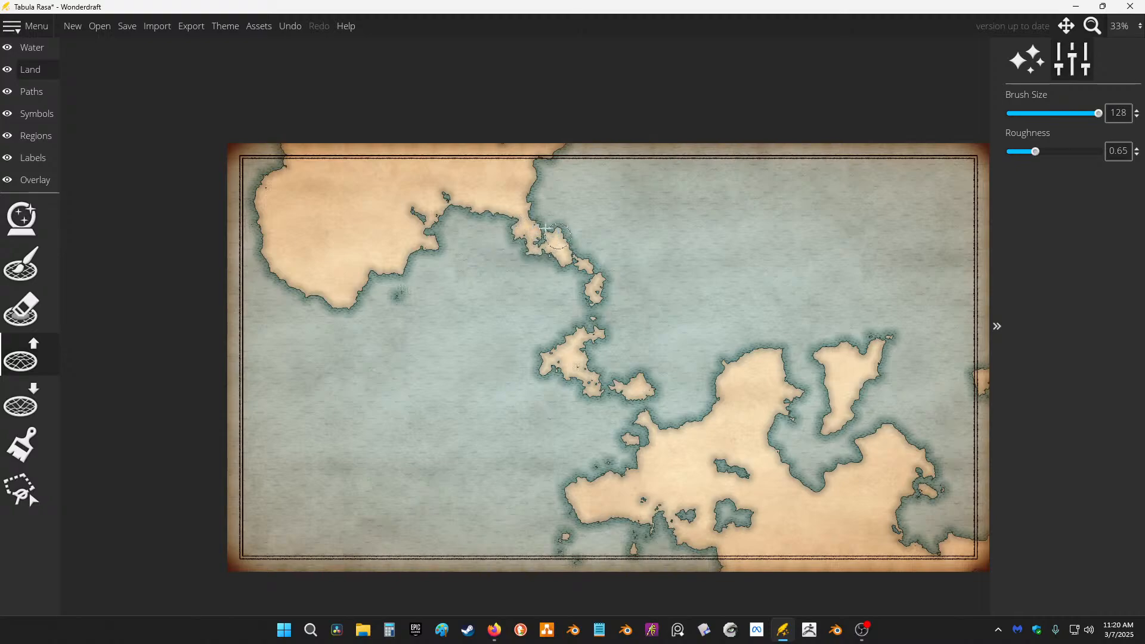
Step: Start exporting the map as a Multiplane image
click(190, 27)
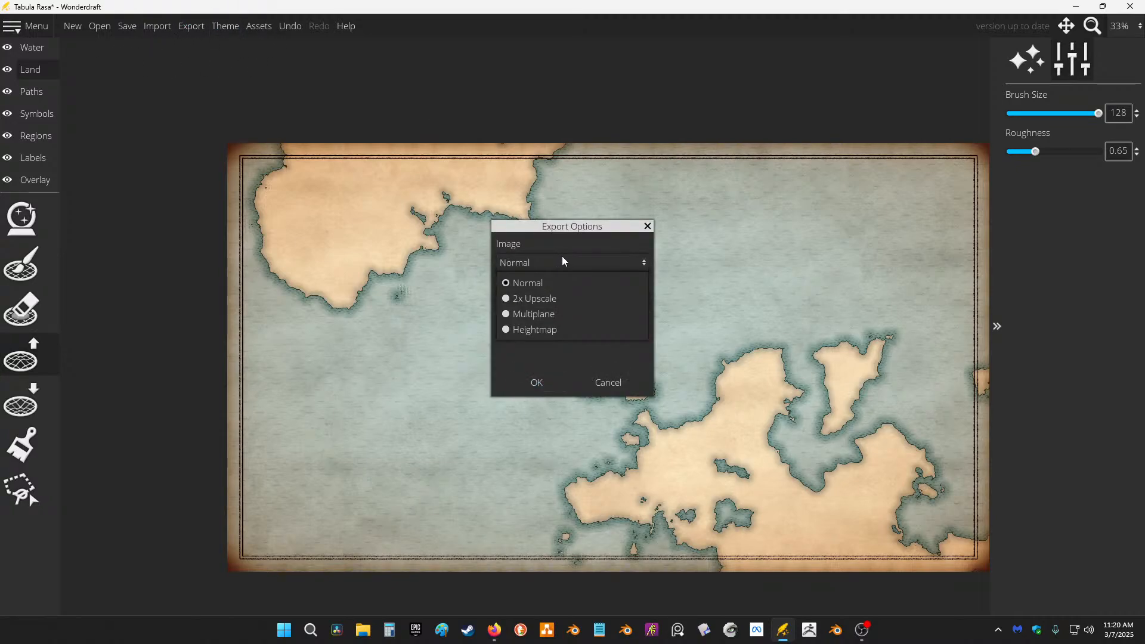
click(555, 315)
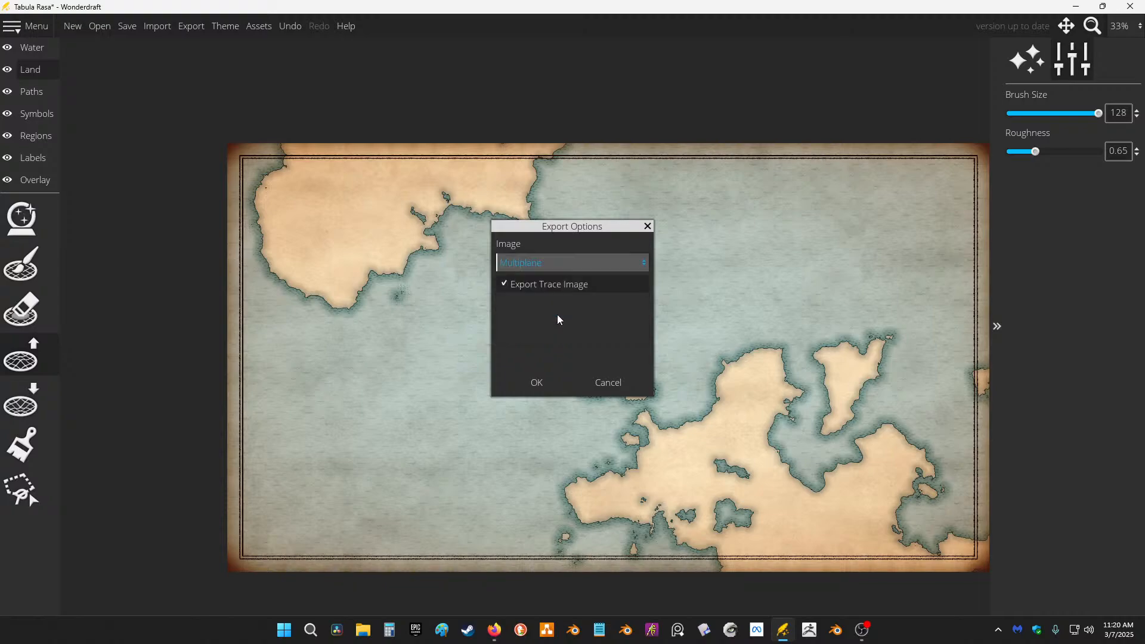
click(537, 389)
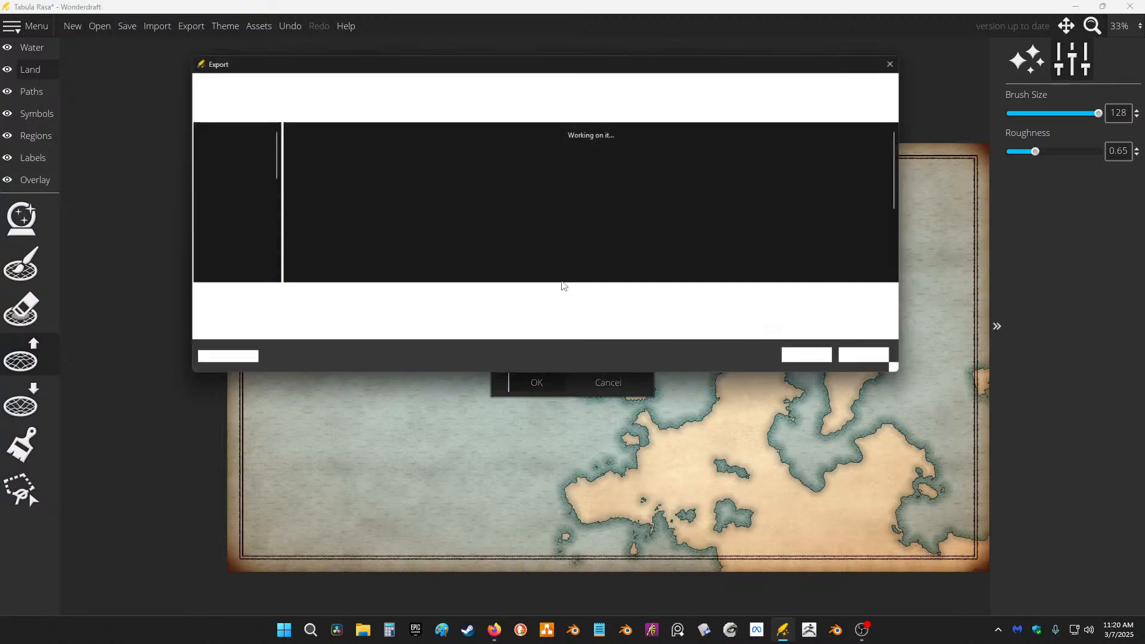
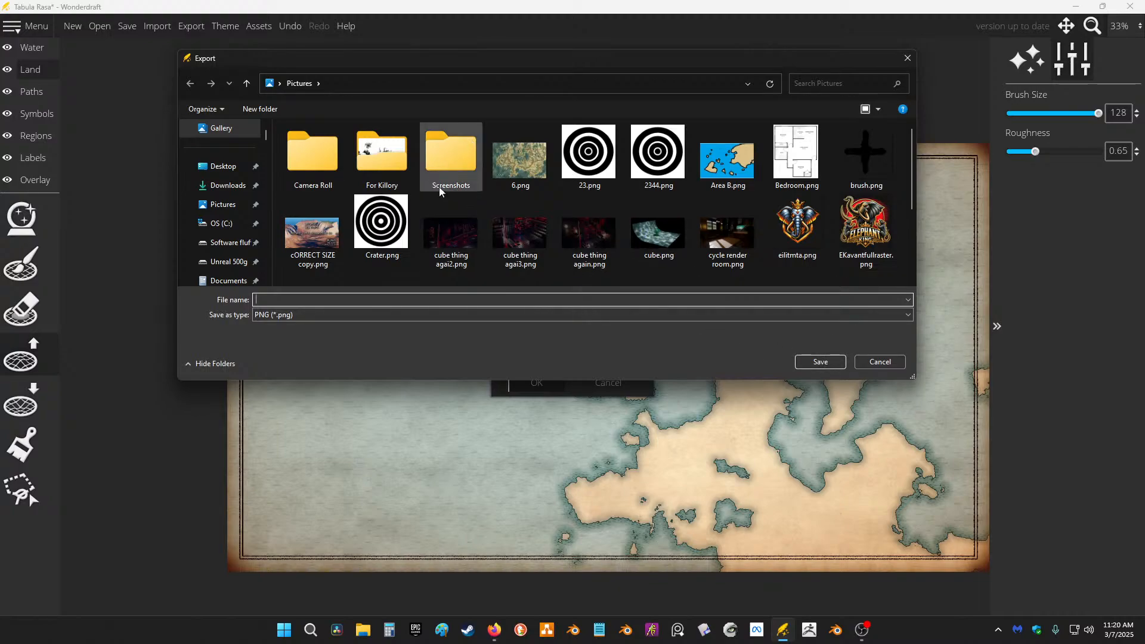
Step: Create a folder named New folder in Pictures and save the PNG export inside it as d
scroll(697, 277, down, 1)
right_click(699, 278)
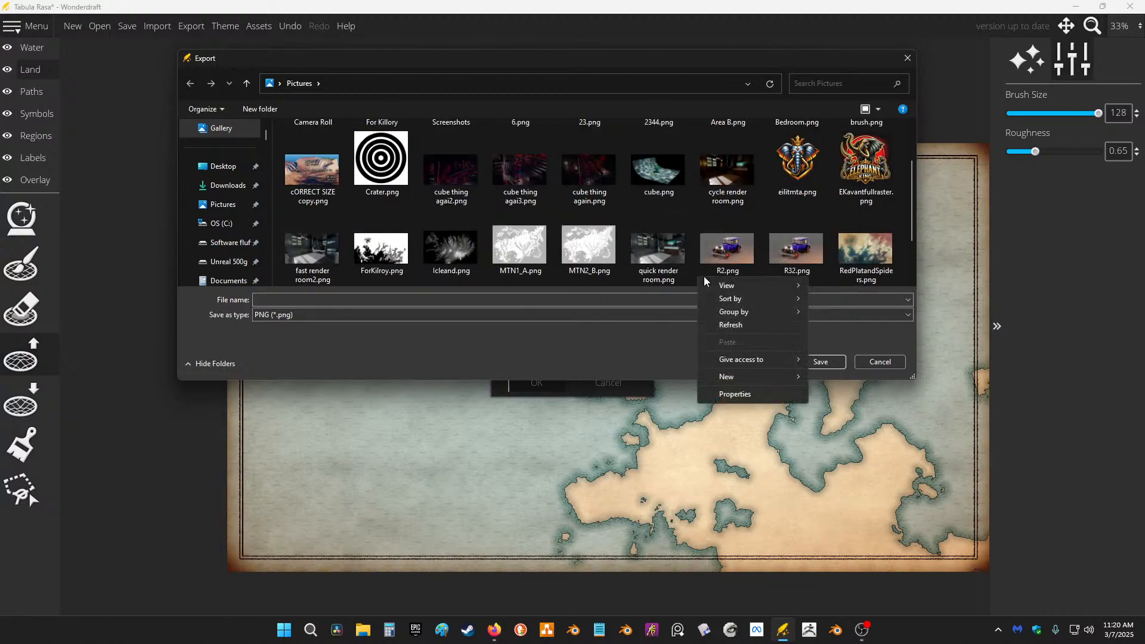
right_click(761, 220)
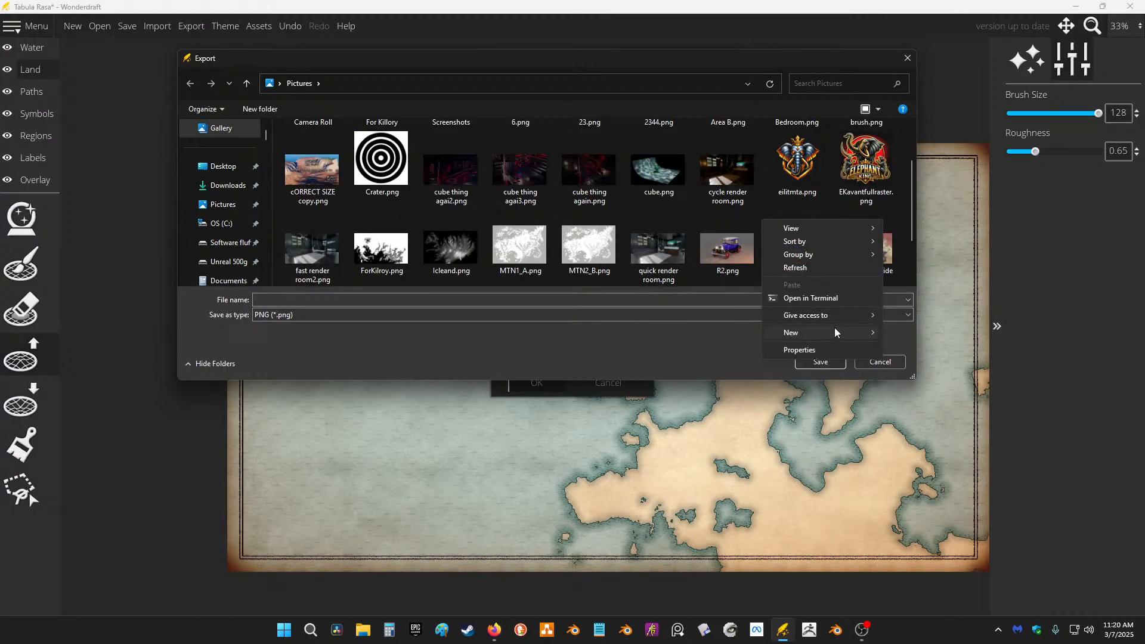
mouse_move(832, 332)
click(902, 333)
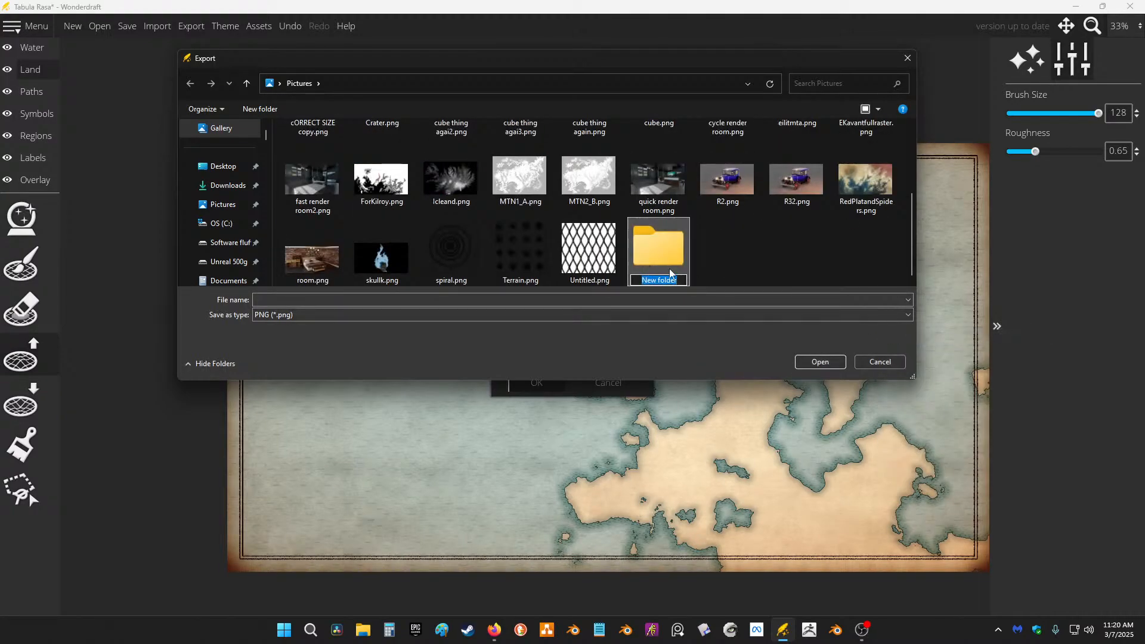
key(Return)
double_click(679, 239)
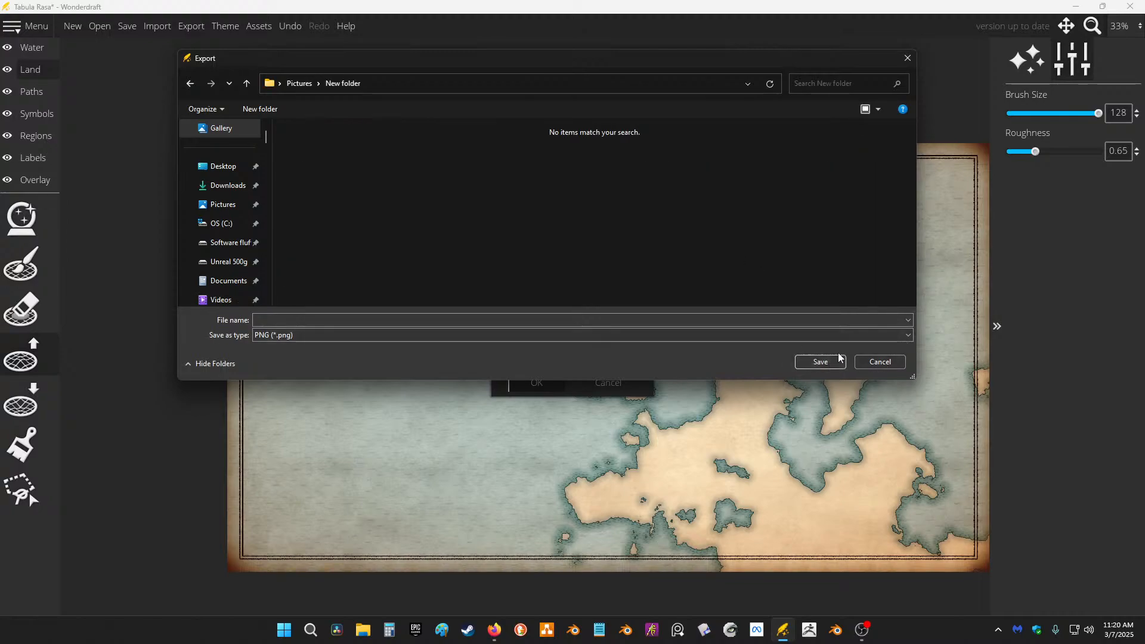
text(d)
click(820, 362)
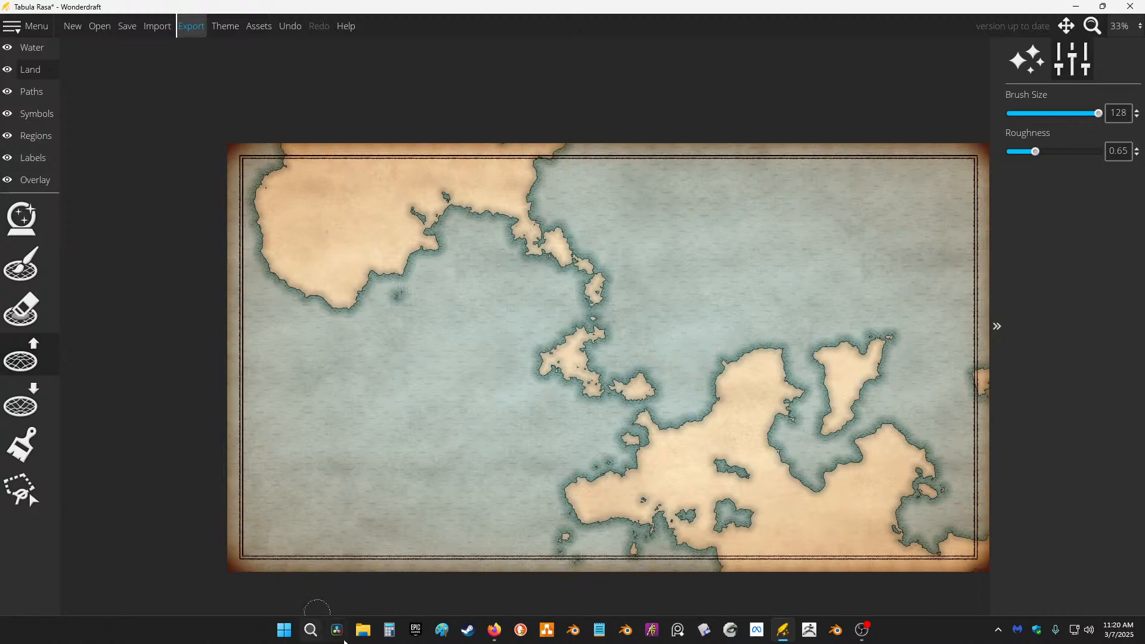
Step: Switch to File Explorer and open the New folder inside Pictures
click(367, 635)
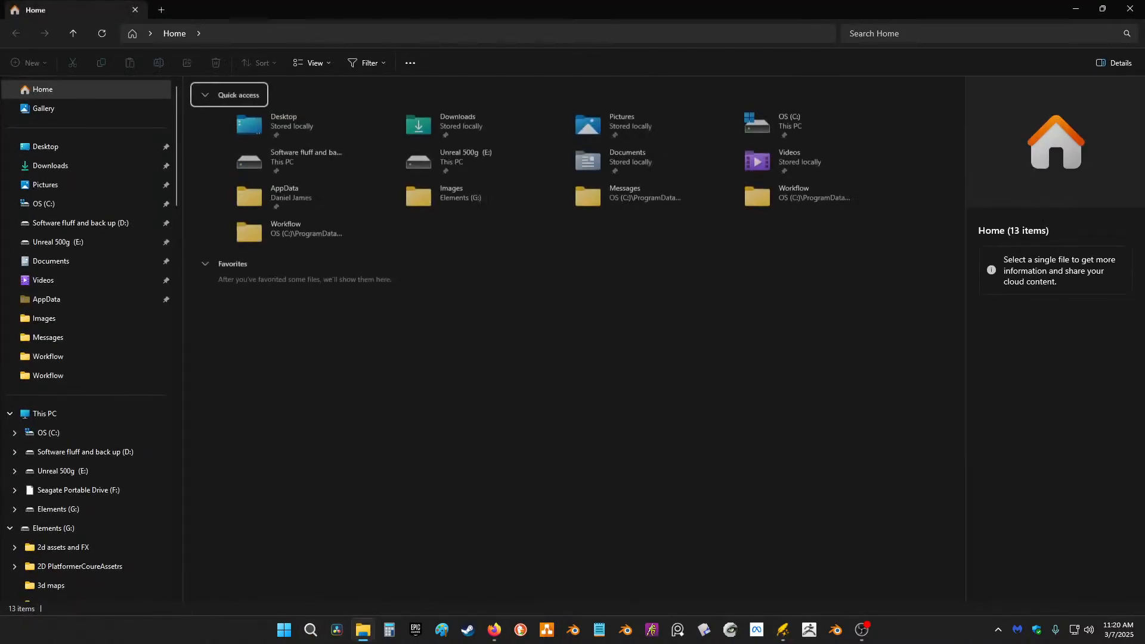
click(54, 166)
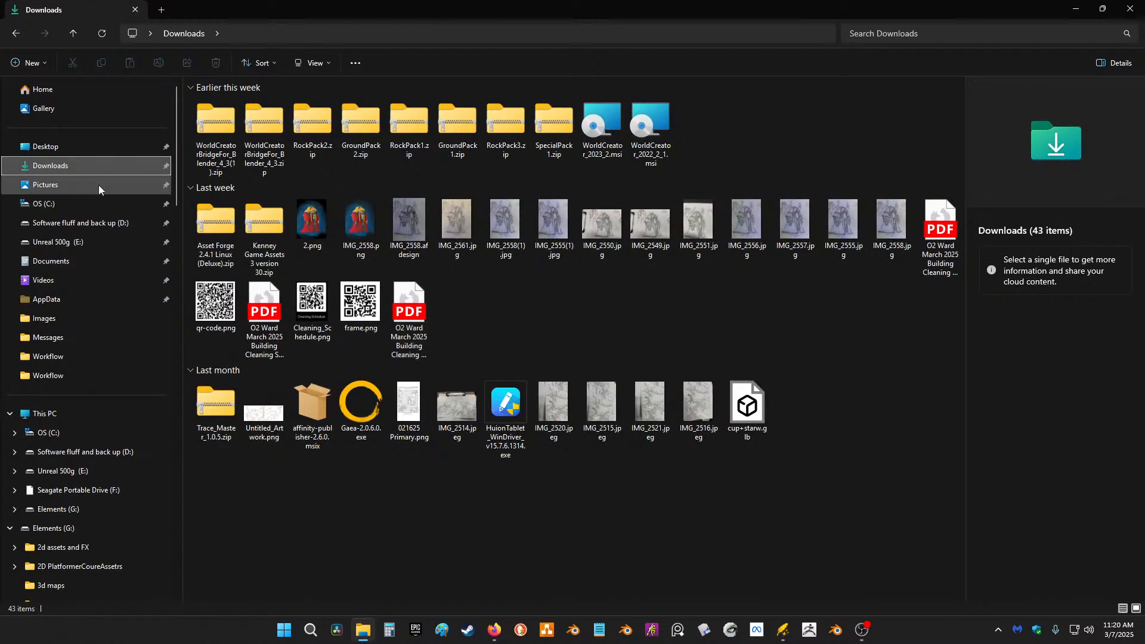
click(80, 184)
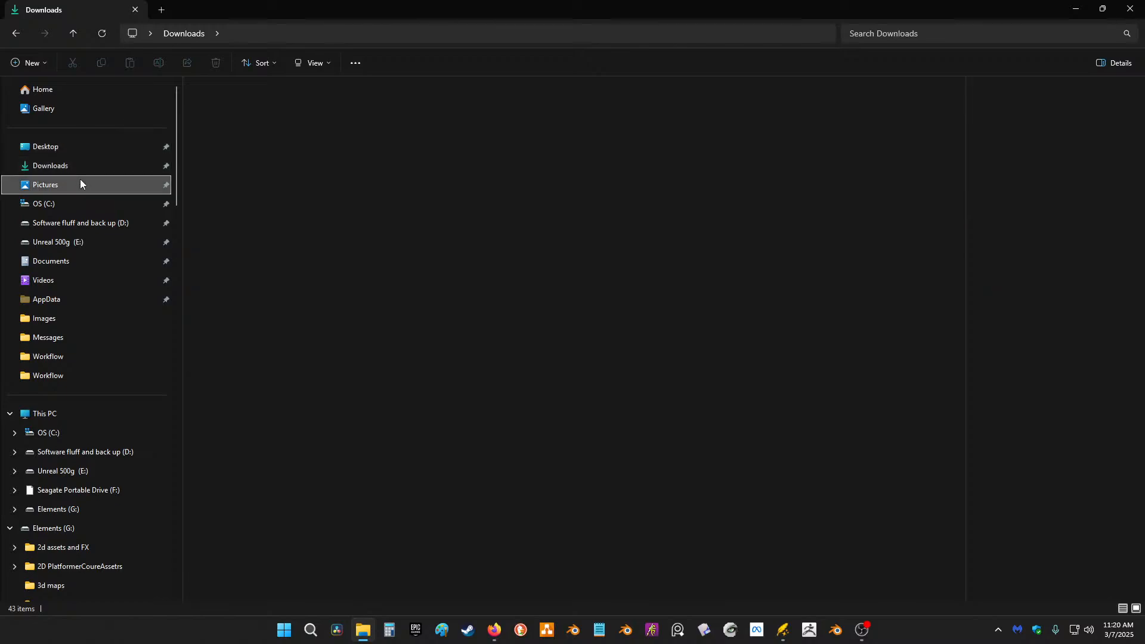
click(300, 113)
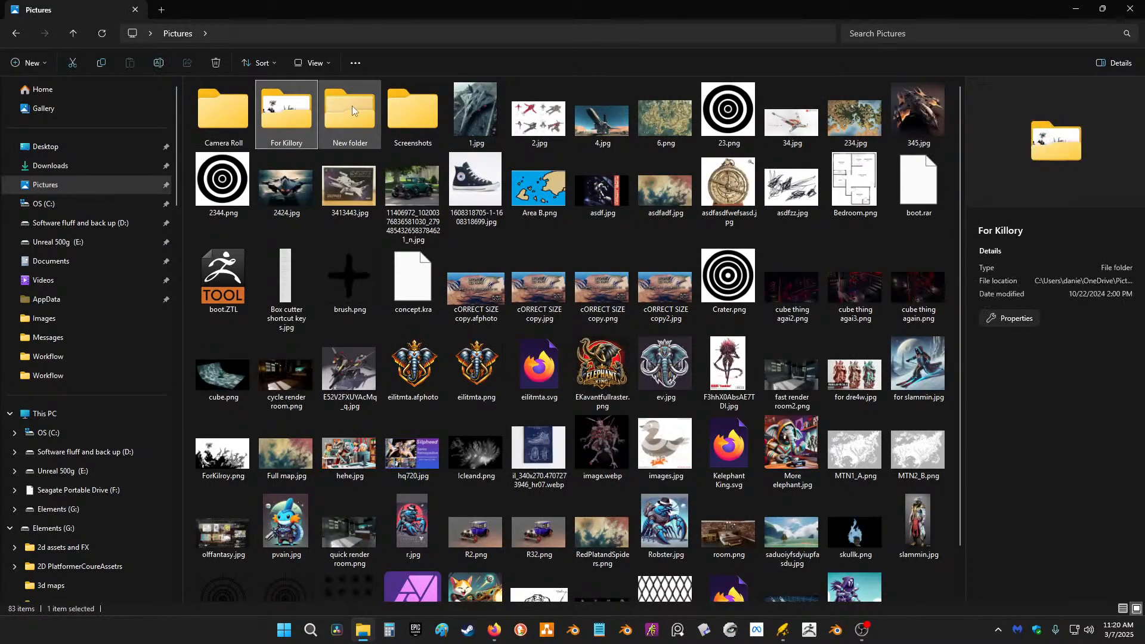
double_click(352, 106)
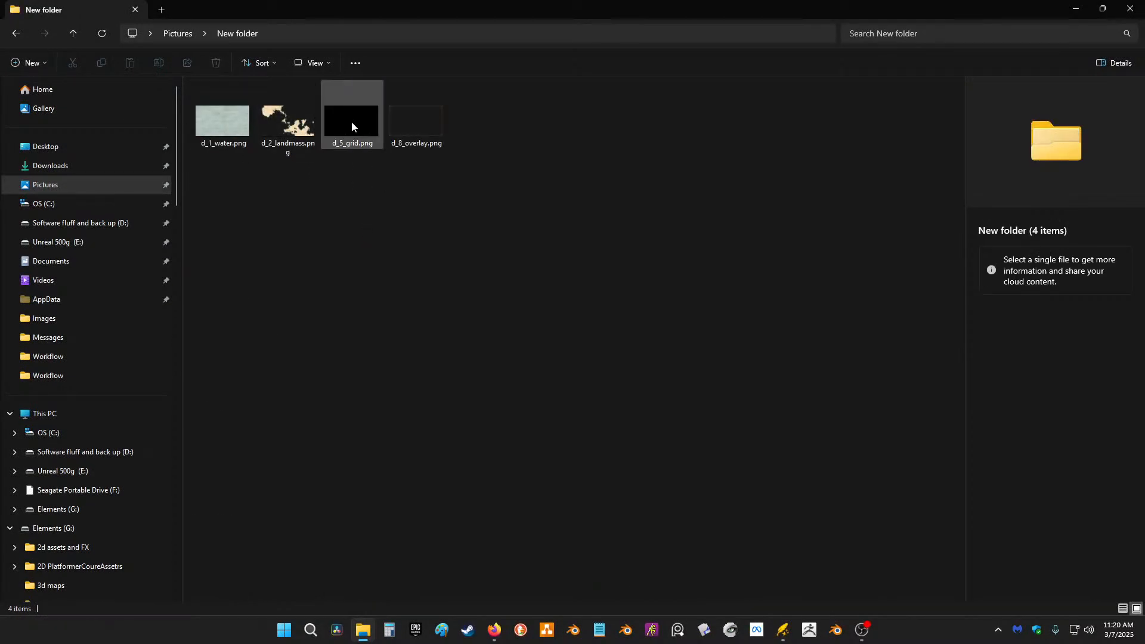
Step: Examine the exported water, landmass, grid and overlay images, and close File Explorer
click(412, 113)
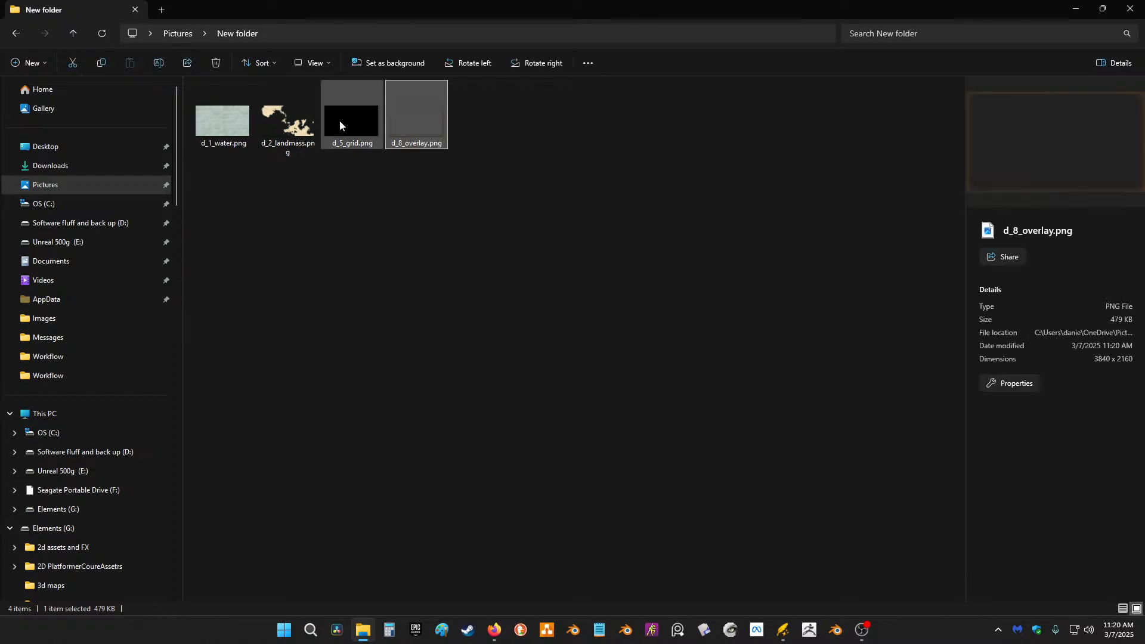
click(314, 124)
click(223, 119)
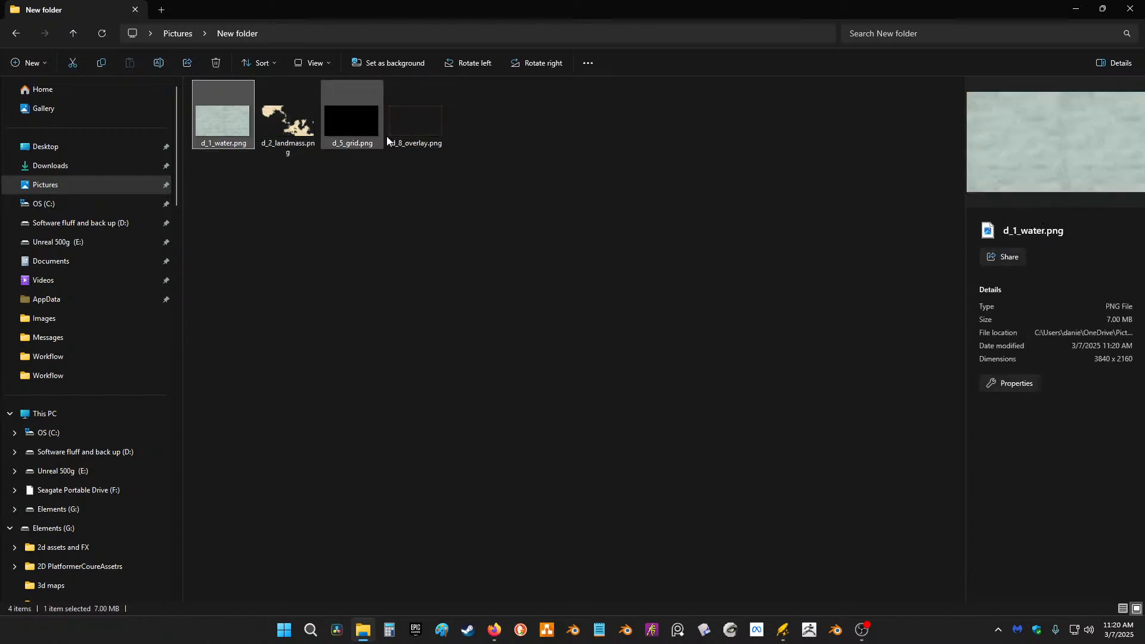
click(361, 134)
click(520, 213)
click(1131, 9)
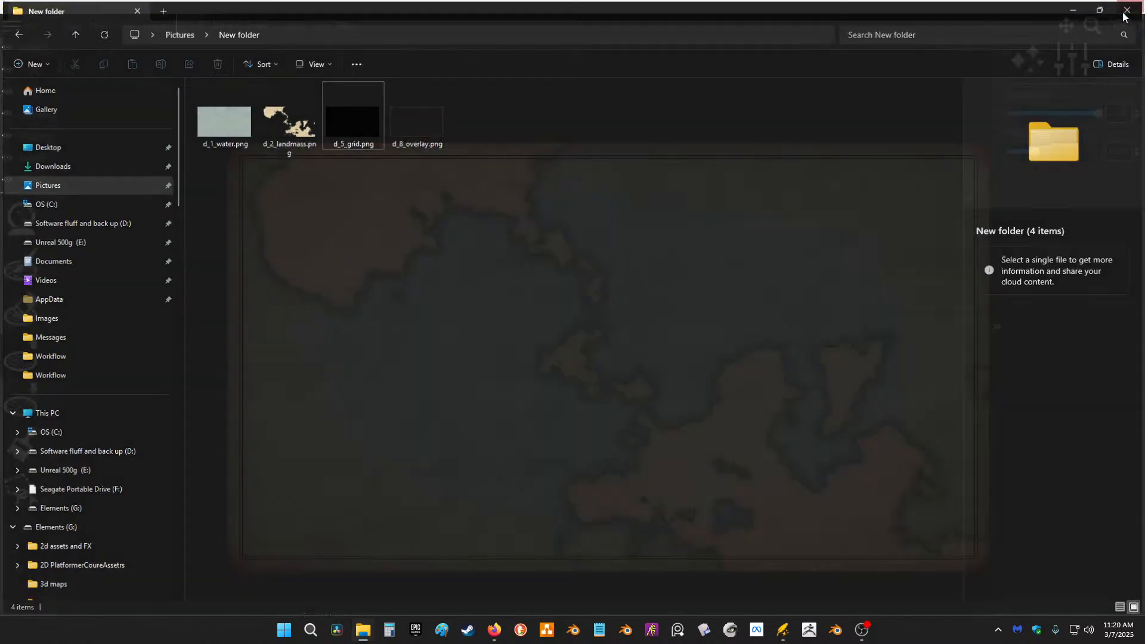
Step: View the available map theme filters and close them without applying a theme
click(233, 28)
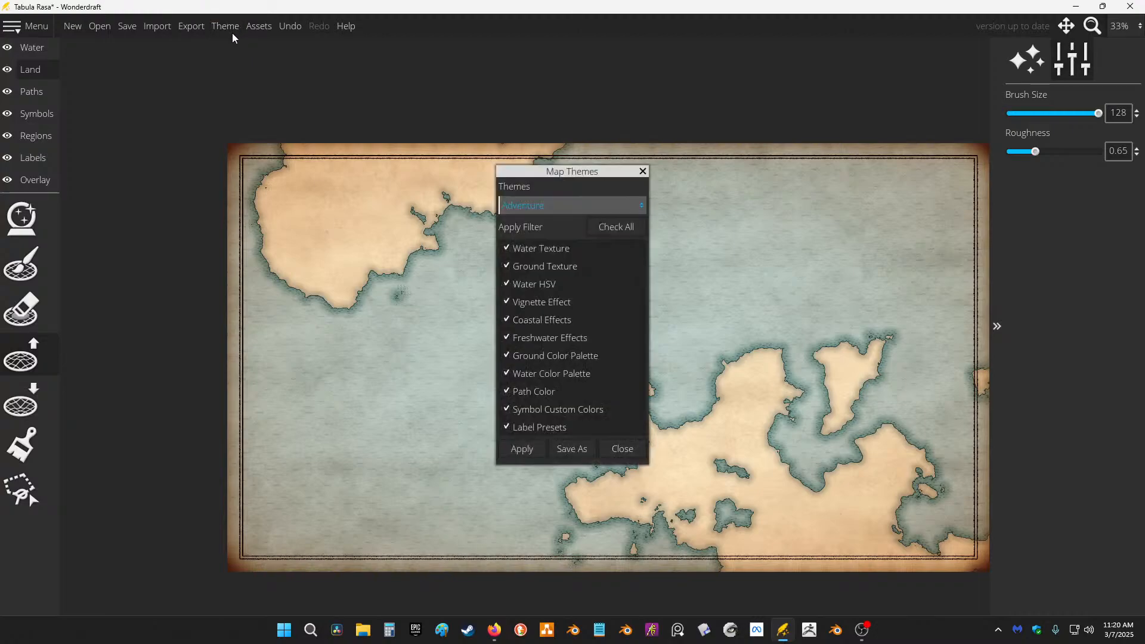
click(622, 449)
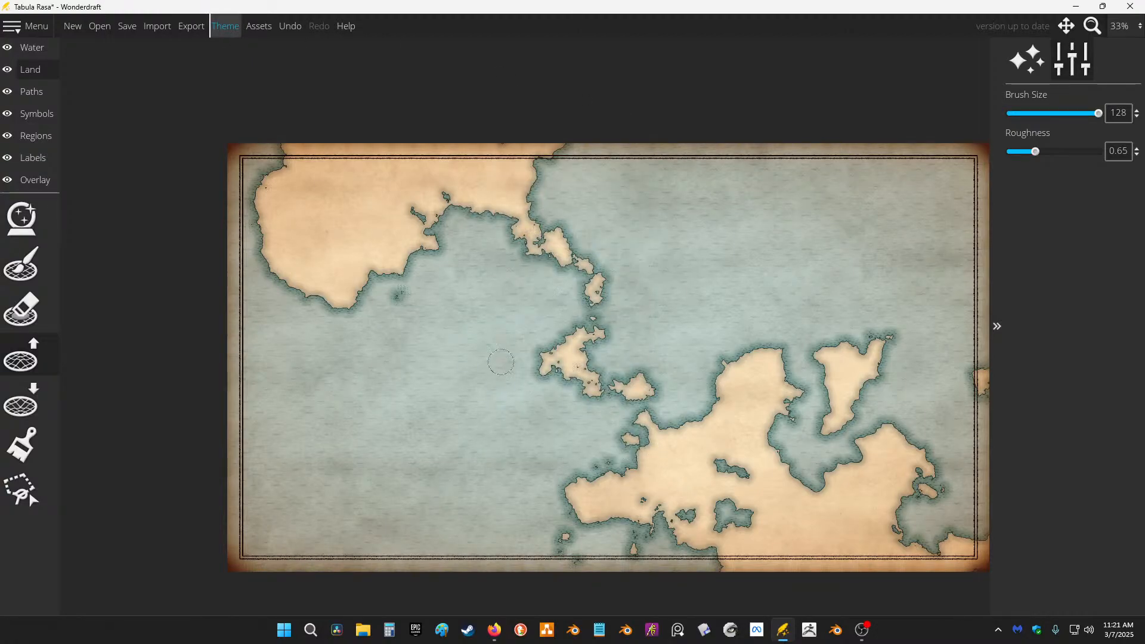
Step: Raise a pointed landmass in the open water on the west side of the middle island, joining the two
mouse_move(501, 362)
mouse_down()
mouse_move(548, 376)
mouse_move(531, 372)
mouse_move(553, 362)
mouse_move(547, 348)
mouse_move(488, 384)
mouse_move(525, 370)
mouse_move(503, 349)
mouse_move(505, 368)
mouse_move(491, 368)
mouse_move(502, 347)
mouse_move(505, 358)
mouse_move(498, 372)
mouse_move(507, 328)
mouse_up()
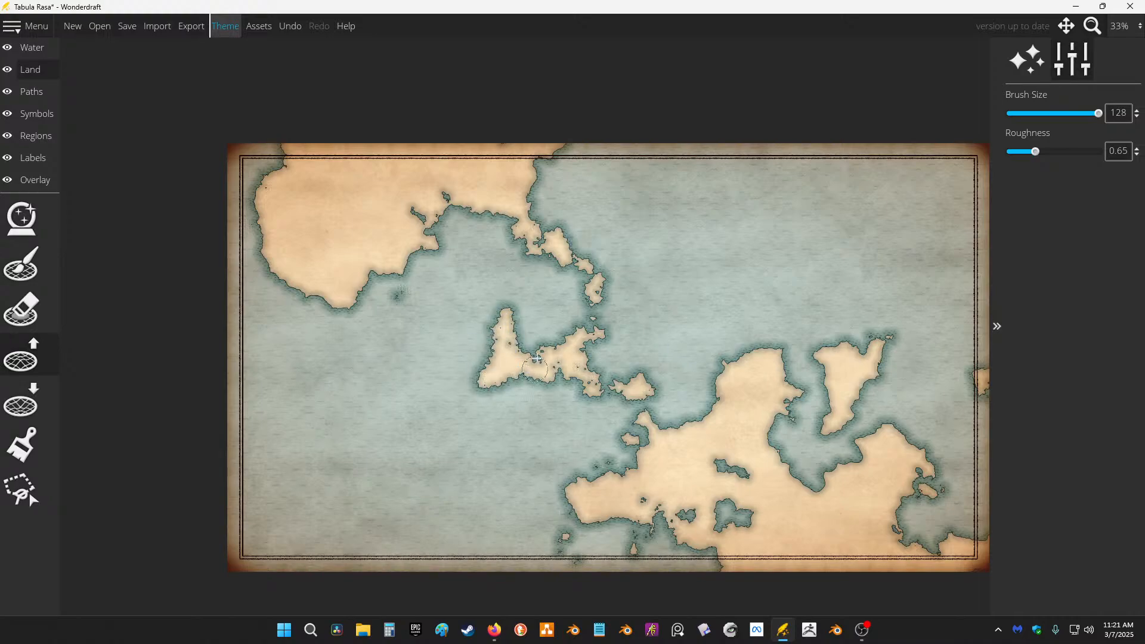
Step: Raise land around the middle island, with roughness set to 0.87, to join it to the northwestern and southeastern continents
mouse_move(535, 368)
mouse_down()
mouse_move(514, 343)
mouse_move(593, 412)
mouse_move(678, 356)
mouse_up()
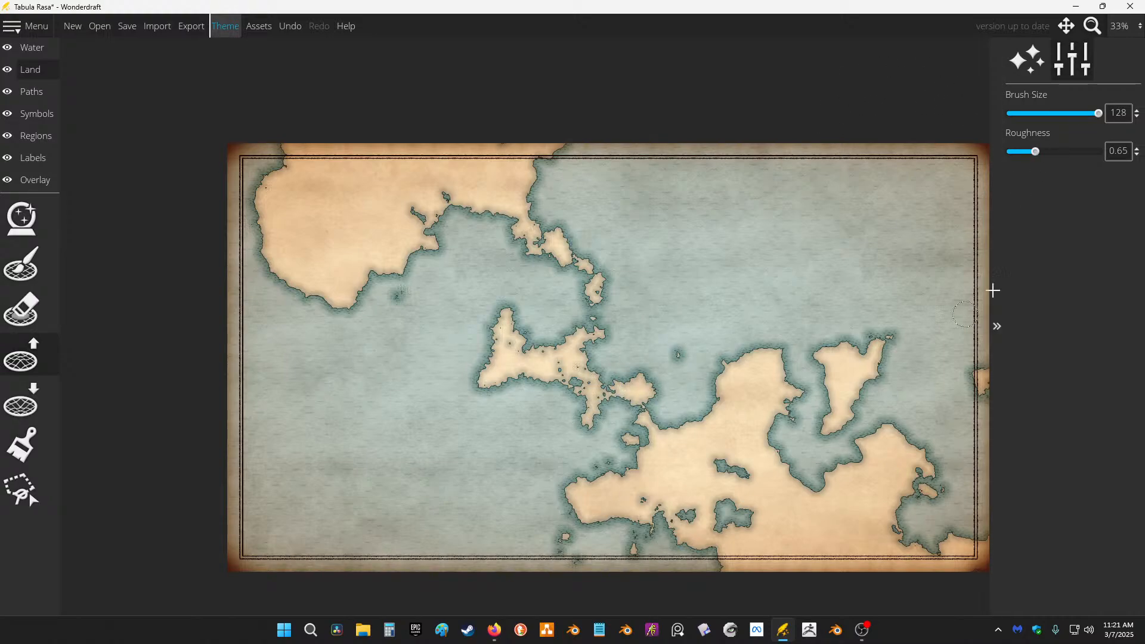
drag(1040, 152, 1036, 151)
mouse_move(653, 310)
mouse_down()
mouse_move(639, 338)
mouse_move(677, 297)
mouse_move(576, 358)
mouse_move(611, 383)
mouse_move(609, 315)
mouse_move(583, 285)
mouse_move(602, 265)
mouse_move(570, 288)
mouse_move(568, 350)
mouse_move(609, 305)
mouse_move(576, 311)
mouse_move(598, 327)
mouse_move(596, 299)
mouse_move(565, 299)
mouse_move(556, 260)
mouse_move(526, 246)
mouse_move(512, 209)
mouse_move(480, 209)
mouse_move(500, 213)
mouse_move(496, 269)
mouse_move(511, 220)
mouse_move(628, 383)
mouse_move(656, 368)
mouse_move(677, 377)
mouse_move(651, 397)
mouse_move(652, 427)
mouse_move(641, 367)
mouse_move(608, 376)
mouse_move(599, 360)
mouse_move(624, 333)
mouse_move(603, 309)
mouse_move(587, 326)
mouse_move(588, 358)
mouse_move(626, 354)
mouse_up()
mouse_move(569, 380)
mouse_down()
mouse_move(529, 361)
mouse_move(514, 334)
mouse_move(534, 355)
mouse_move(554, 355)
mouse_move(510, 359)
mouse_move(570, 359)
mouse_move(558, 337)
mouse_move(579, 307)
mouse_move(556, 296)
mouse_up()
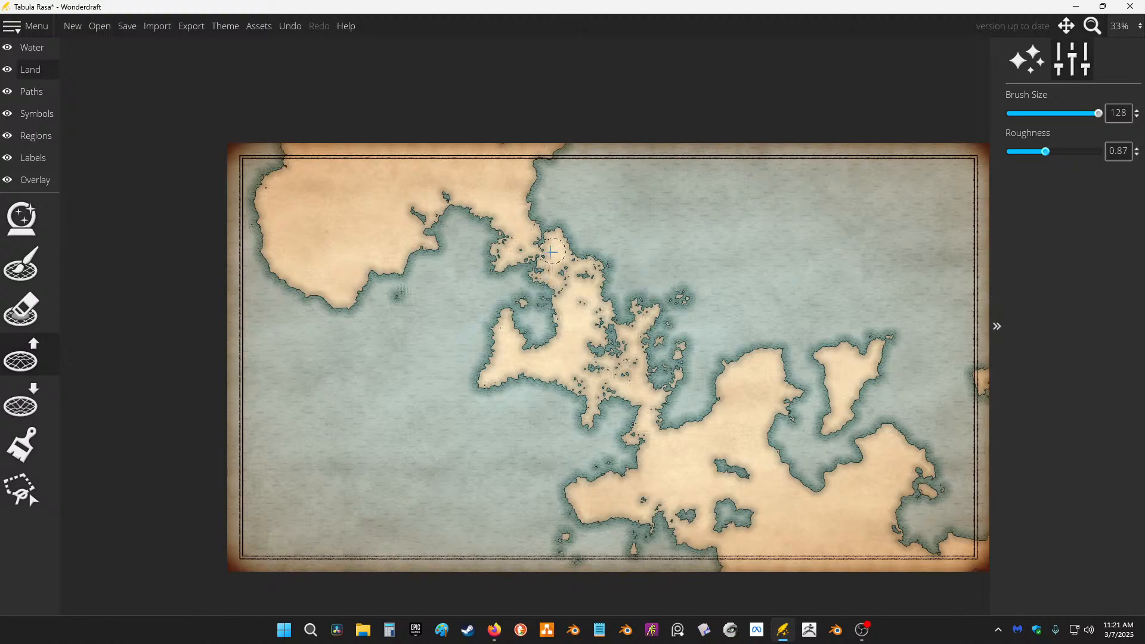
mouse_move(553, 253)
mouse_down()
mouse_move(495, 252)
mouse_move(518, 239)
mouse_move(510, 244)
mouse_move(564, 251)
mouse_move(529, 275)
mouse_move(516, 258)
mouse_move(531, 271)
mouse_move(539, 238)
mouse_move(543, 273)
mouse_move(566, 293)
mouse_move(568, 272)
mouse_move(595, 286)
mouse_move(593, 277)
mouse_move(574, 279)
mouse_move(588, 304)
mouse_move(583, 274)
mouse_move(611, 273)
mouse_move(603, 330)
mouse_move(587, 346)
mouse_move(591, 379)
mouse_move(578, 386)
mouse_move(640, 394)
mouse_move(631, 372)
mouse_move(584, 371)
mouse_move(618, 364)
mouse_move(613, 333)
mouse_move(596, 333)
mouse_move(625, 355)
mouse_move(596, 350)
mouse_move(616, 352)
mouse_move(627, 337)
mouse_move(598, 360)
mouse_move(609, 372)
mouse_move(673, 385)
mouse_move(635, 444)
mouse_move(662, 324)
mouse_move(645, 390)
mouse_move(644, 320)
mouse_move(639, 354)
mouse_move(661, 378)
mouse_move(675, 352)
mouse_move(674, 367)
mouse_move(646, 331)
mouse_up()
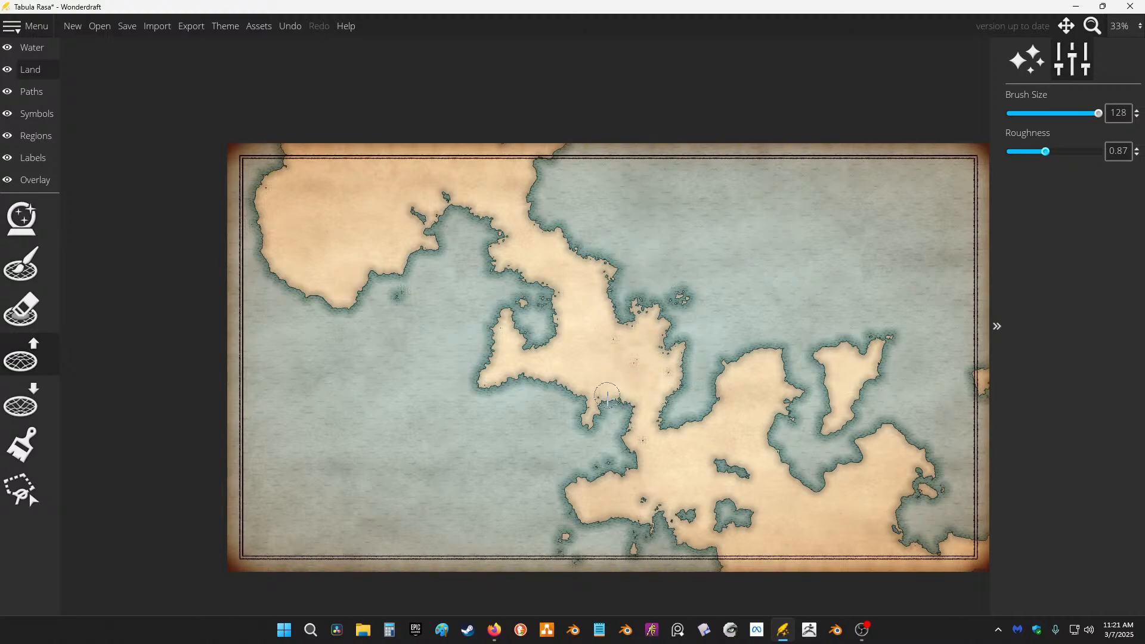
Step: Raise an elongated island southwest of the joined landmass and an islet north of the eastern island
mouse_move(454, 415)
mouse_down()
mouse_move(426, 426)
mouse_move(445, 407)
mouse_move(490, 412)
mouse_move(443, 402)
mouse_up()
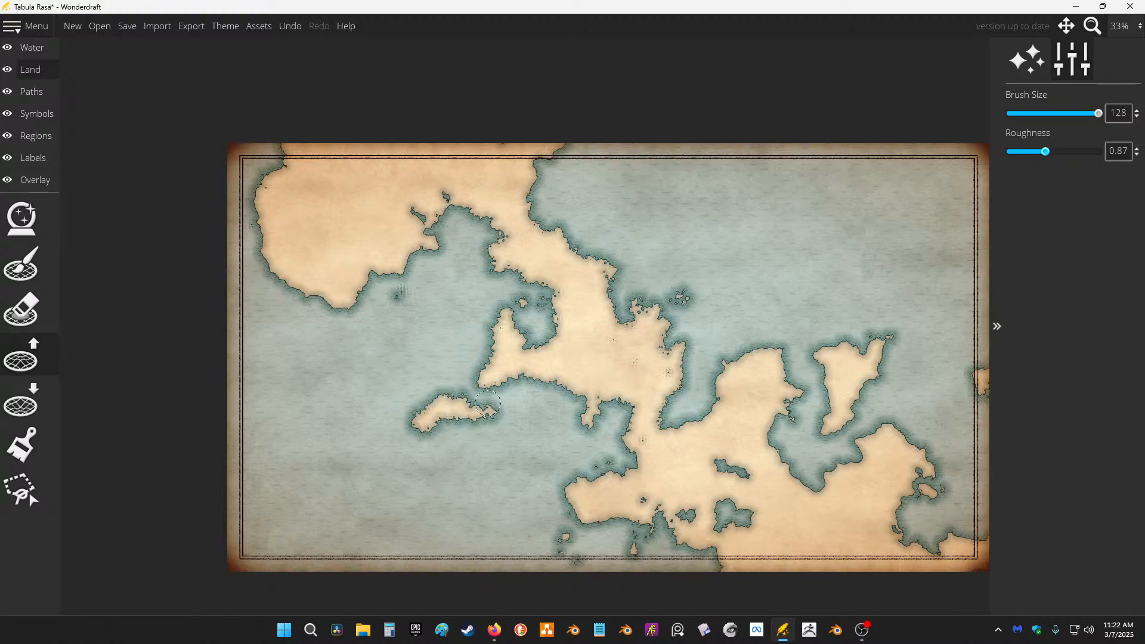
drag(843, 303, 859, 300)
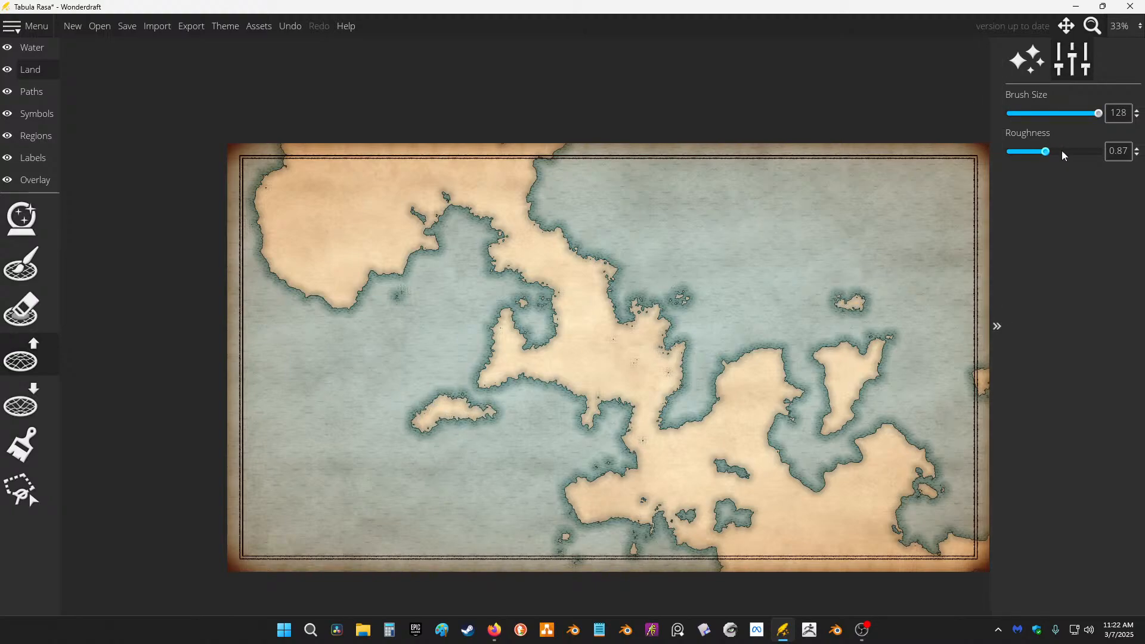
Step: Set the roughness to 0.16, raise smoother land along the central coasts with an island off the northeast coast, and enlarge the southwest island
click(1013, 153)
mouse_move(623, 284)
mouse_down()
mouse_move(553, 235)
mouse_move(500, 219)
mouse_move(494, 262)
mouse_move(514, 260)
mouse_move(507, 250)
mouse_move(522, 283)
mouse_move(554, 289)
mouse_move(560, 300)
mouse_move(550, 305)
mouse_move(568, 328)
mouse_move(528, 346)
mouse_move(513, 313)
mouse_move(473, 387)
mouse_move(528, 375)
mouse_move(585, 391)
mouse_move(580, 430)
mouse_move(621, 400)
mouse_move(634, 420)
mouse_move(668, 422)
mouse_move(673, 381)
mouse_move(665, 395)
mouse_move(665, 413)
mouse_move(691, 370)
mouse_move(687, 331)
mouse_move(663, 352)
mouse_move(670, 322)
mouse_move(641, 303)
mouse_move(636, 318)
mouse_move(616, 316)
mouse_move(687, 303)
mouse_move(702, 279)
mouse_move(671, 299)
mouse_move(707, 303)
mouse_move(698, 288)
mouse_move(719, 253)
mouse_up()
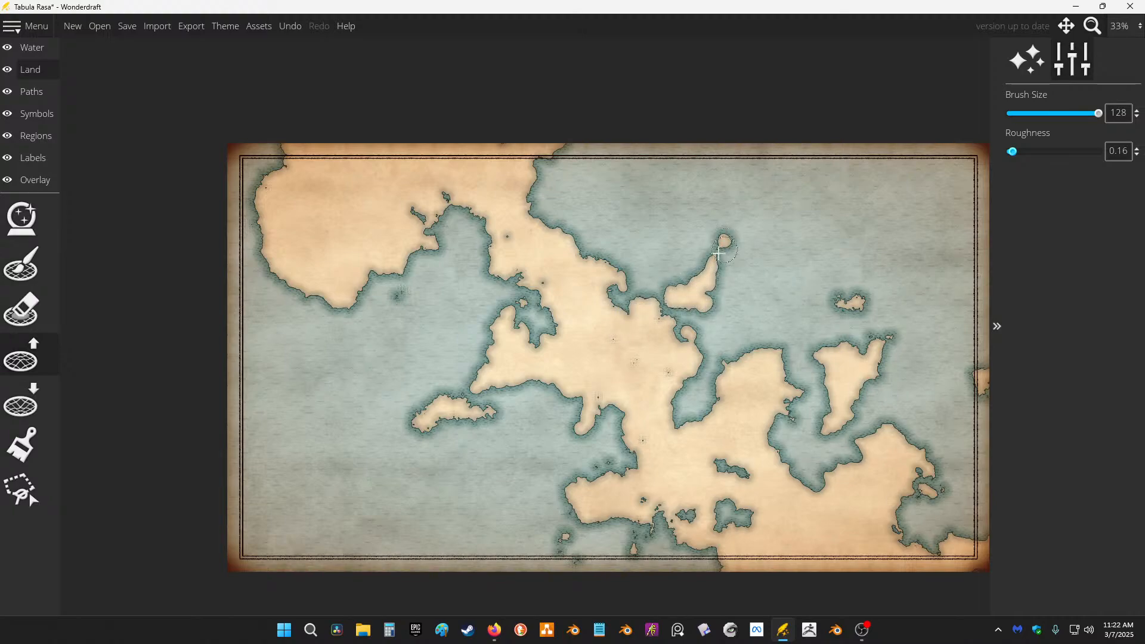
mouse_move(478, 431)
mouse_down()
mouse_move(422, 442)
mouse_move(414, 455)
mouse_move(430, 432)
mouse_move(408, 421)
mouse_move(433, 385)
mouse_move(486, 413)
mouse_move(441, 424)
mouse_move(473, 425)
mouse_move(483, 452)
mouse_move(480, 416)
mouse_move(521, 419)
mouse_up()
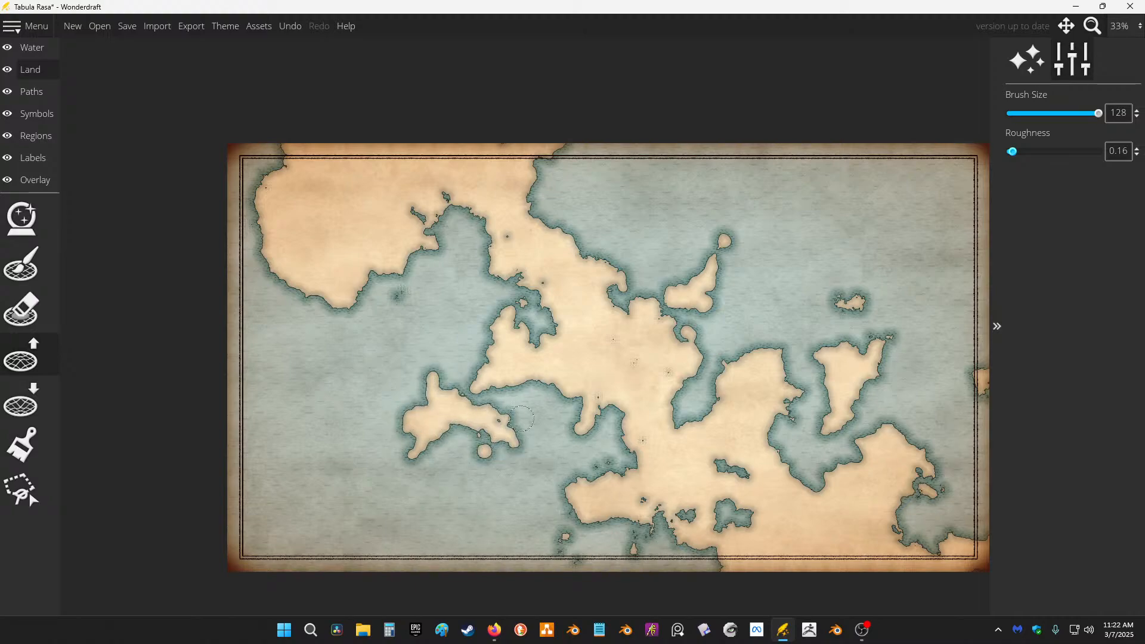
Step: Lower land to trim the southwest island, shrink the islet above the eastern island and cut the northern island's spike, and save the map
click(23, 401)
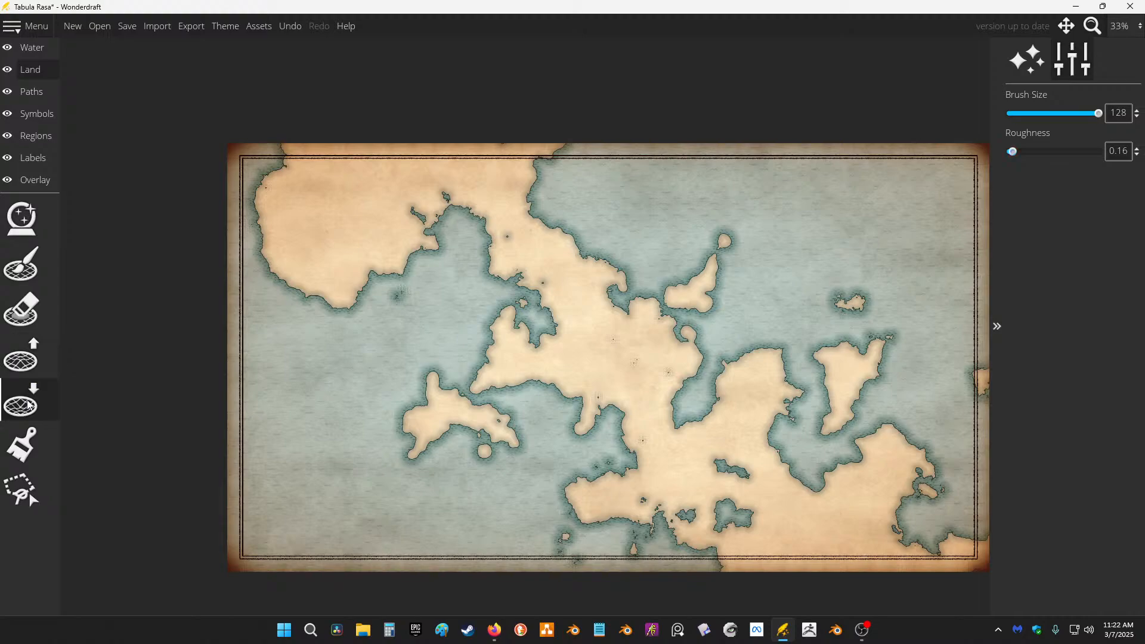
mouse_move(439, 395)
mouse_down()
mouse_move(433, 405)
mouse_move(426, 379)
mouse_move(440, 378)
mouse_up()
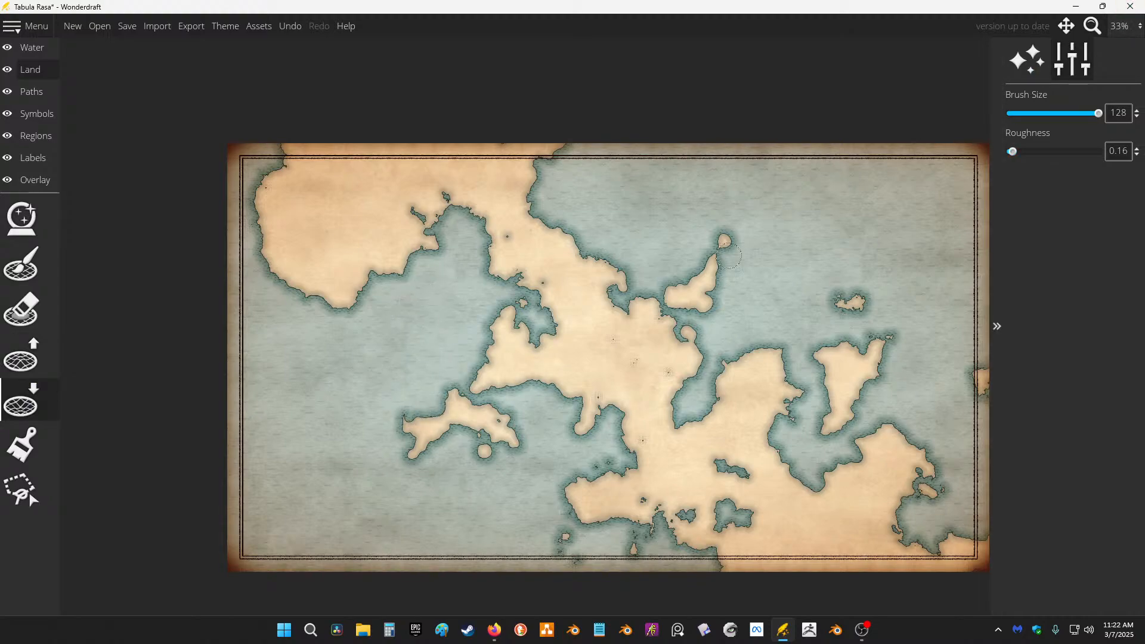
drag(835, 300, 898, 347)
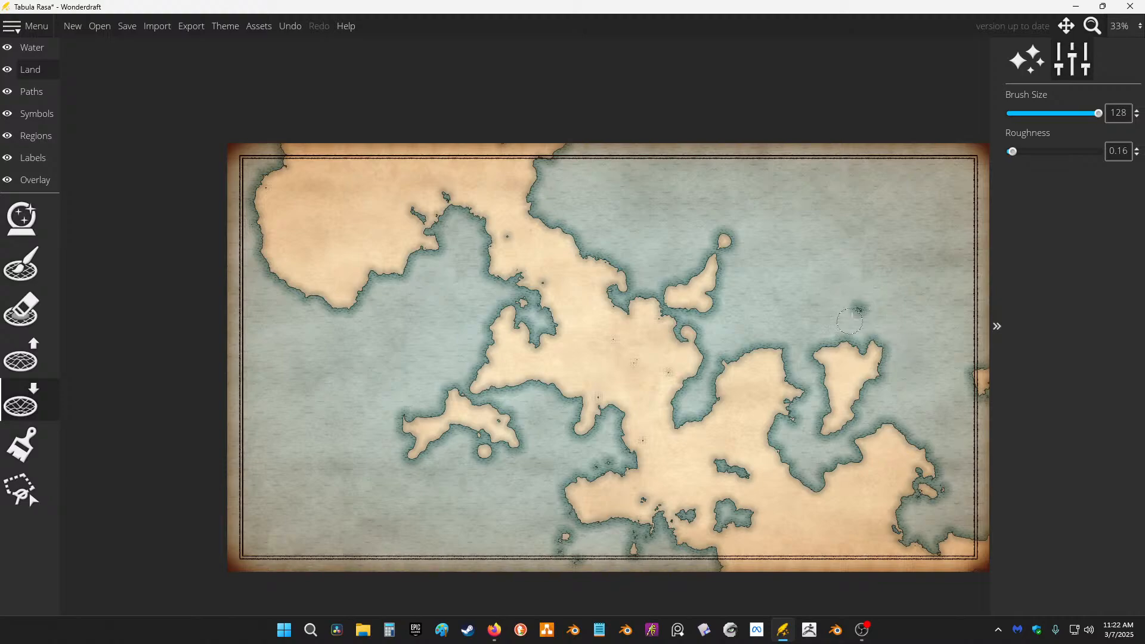
click(716, 243)
mouse_move(720, 277)
mouse_down()
mouse_move(698, 277)
mouse_move(719, 266)
mouse_up()
key(ctrl+s)
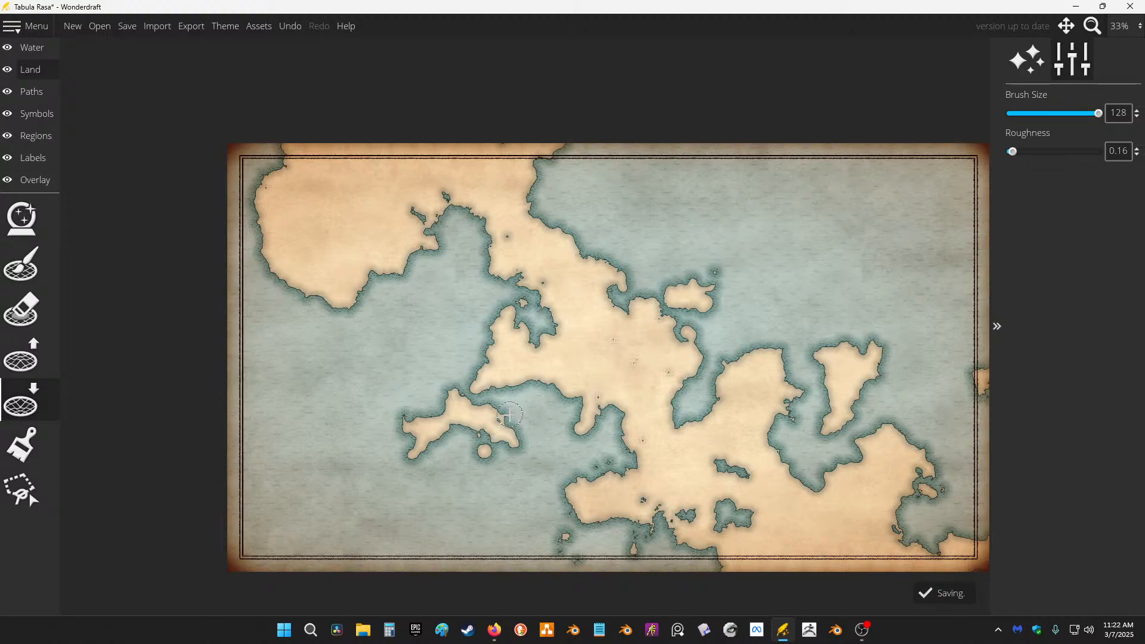
mouse_move(510, 415)
mouse_down()
mouse_move(486, 444)
mouse_move(542, 426)
mouse_move(533, 440)
mouse_move(486, 452)
mouse_up()
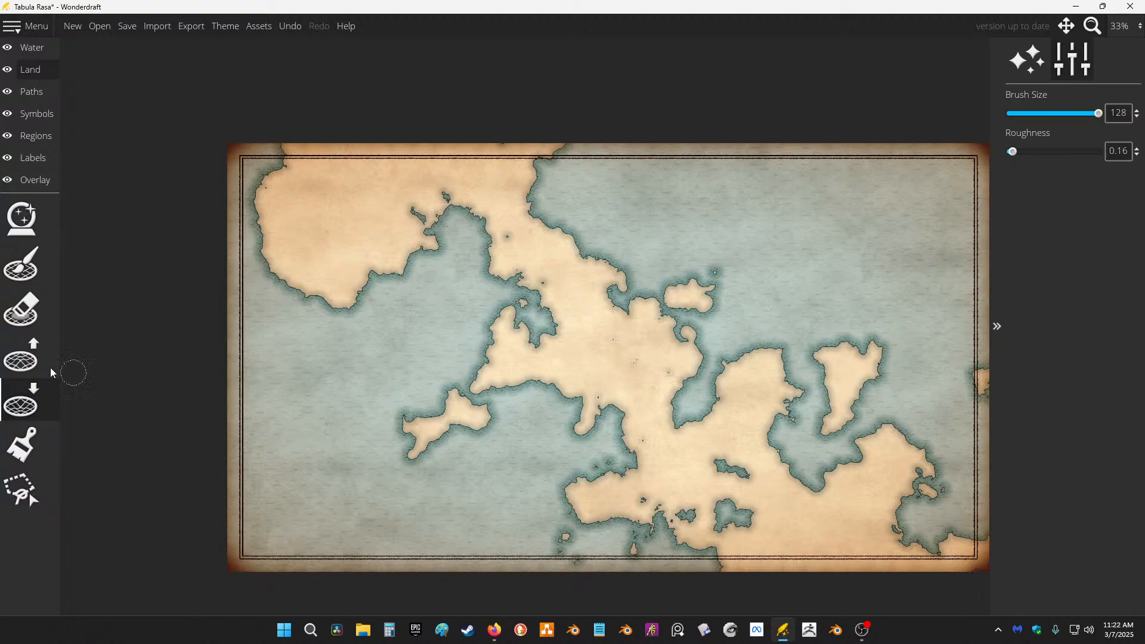
Step: Raise a new irregular island in the map's northeast corner and lower its edges to make it smaller and thinner
click(18, 365)
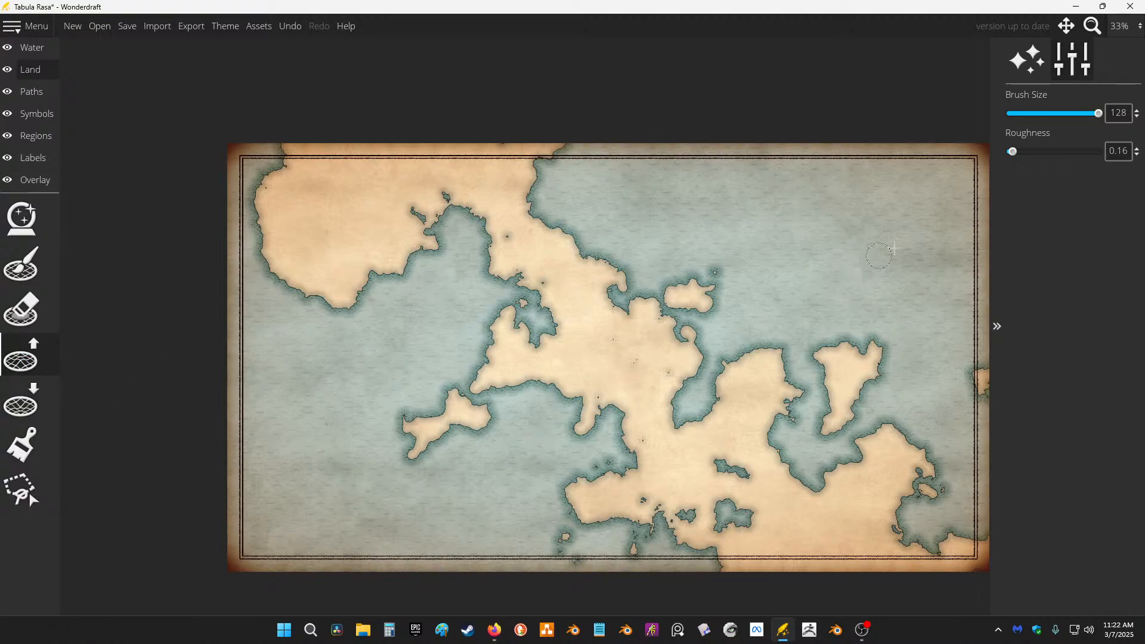
mouse_move(919, 216)
mouse_down()
mouse_move(952, 249)
mouse_move(912, 201)
mouse_move(843, 199)
mouse_move(873, 188)
mouse_move(895, 192)
mouse_move(893, 215)
mouse_move(923, 220)
mouse_move(886, 198)
mouse_move(887, 232)
mouse_move(870, 250)
mouse_move(891, 232)
mouse_move(881, 211)
mouse_move(899, 212)
mouse_move(893, 221)
mouse_move(910, 200)
mouse_move(919, 217)
mouse_move(896, 204)
mouse_up()
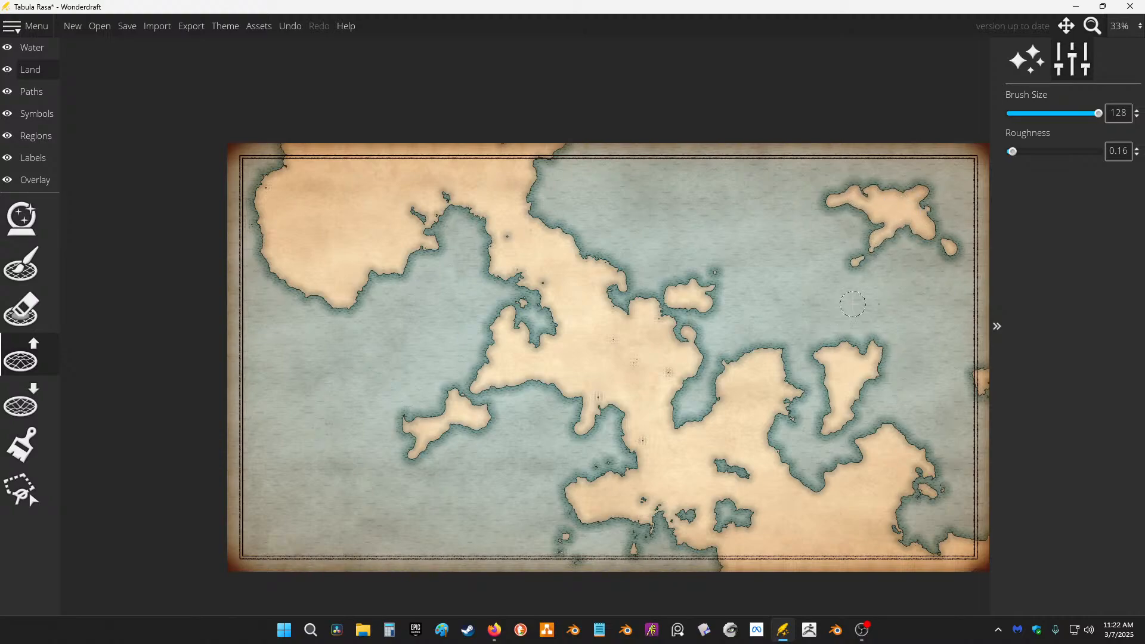
click(21, 401)
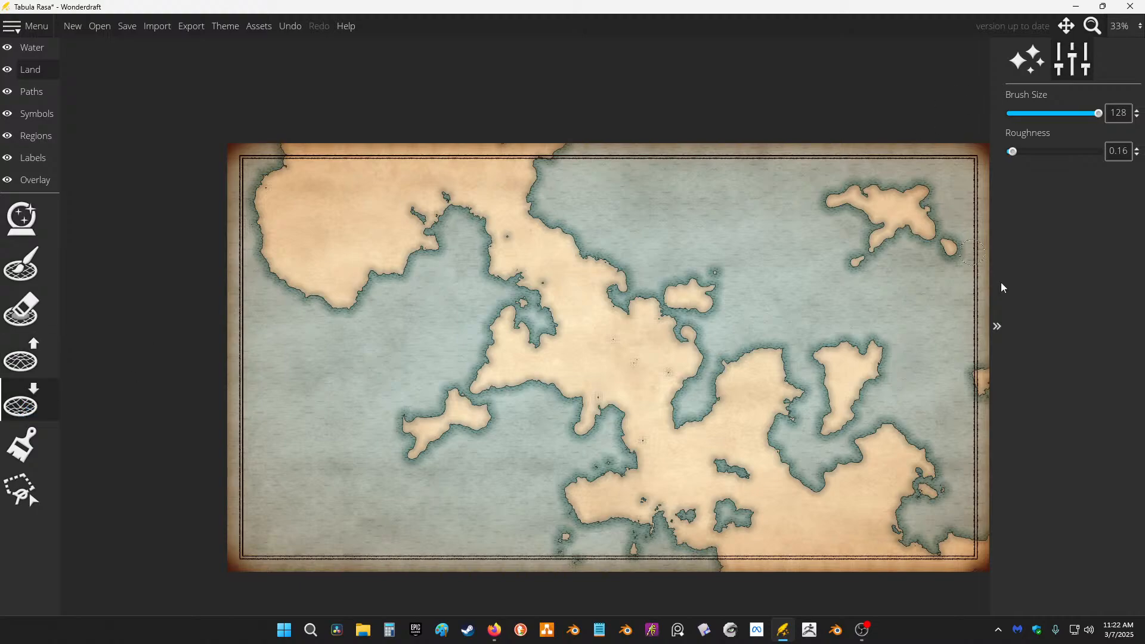
mouse_move(922, 204)
mouse_down()
mouse_move(887, 197)
mouse_move(910, 177)
mouse_move(946, 189)
mouse_move(909, 197)
mouse_move(861, 186)
mouse_move(828, 204)
mouse_move(845, 260)
mouse_move(874, 253)
mouse_move(834, 213)
mouse_move(857, 180)
mouse_move(830, 196)
mouse_up()
mouse_move(873, 245)
mouse_down()
mouse_move(864, 204)
mouse_move(925, 187)
mouse_up()
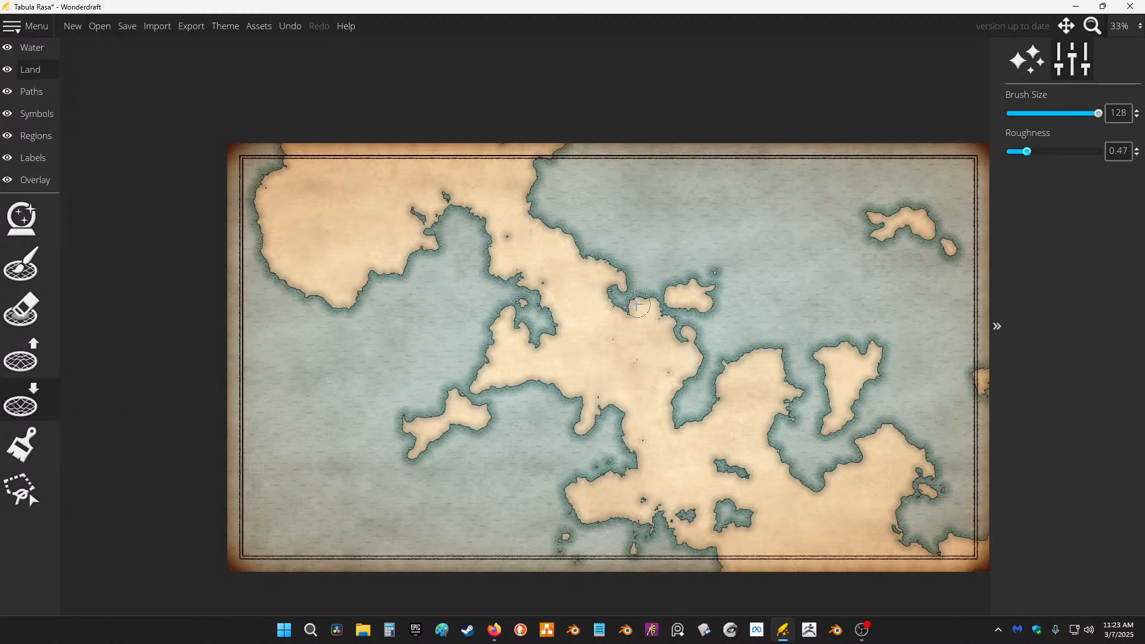
Step: Lower the north coast of the peninsula west of the eastern island, and try roughness 1.14 along its western bay
scroll(879, 449, up, 2)
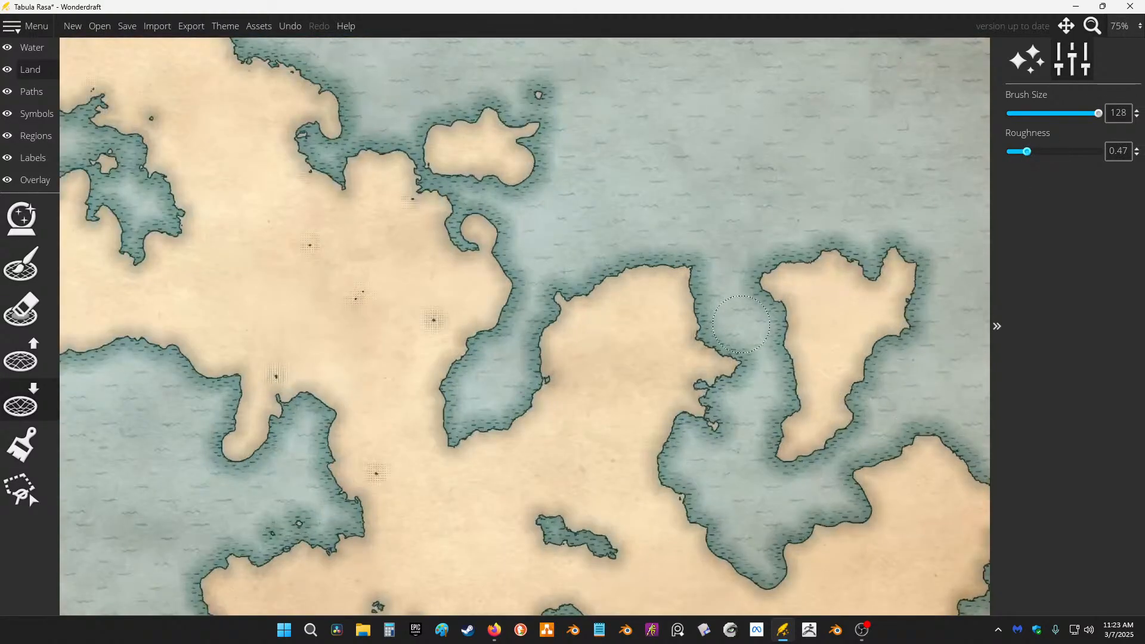
mouse_move(741, 324)
mouse_down()
mouse_move(633, 273)
mouse_move(667, 238)
mouse_up()
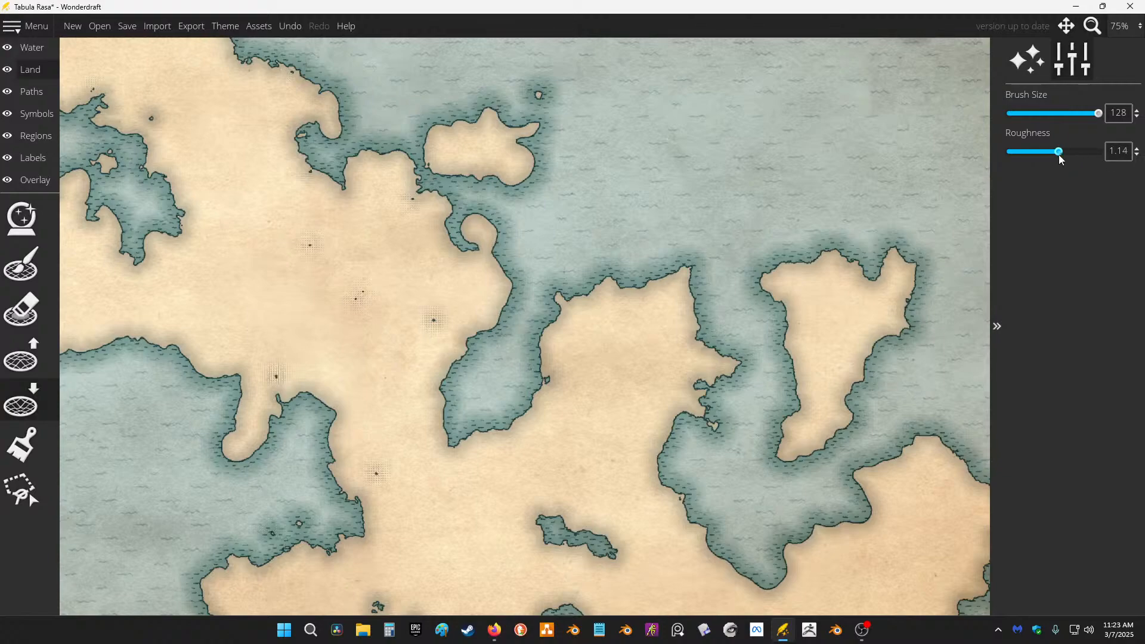
click(558, 298)
mouse_move(516, 376)
mouse_down()
mouse_move(541, 397)
mouse_move(478, 421)
mouse_up()
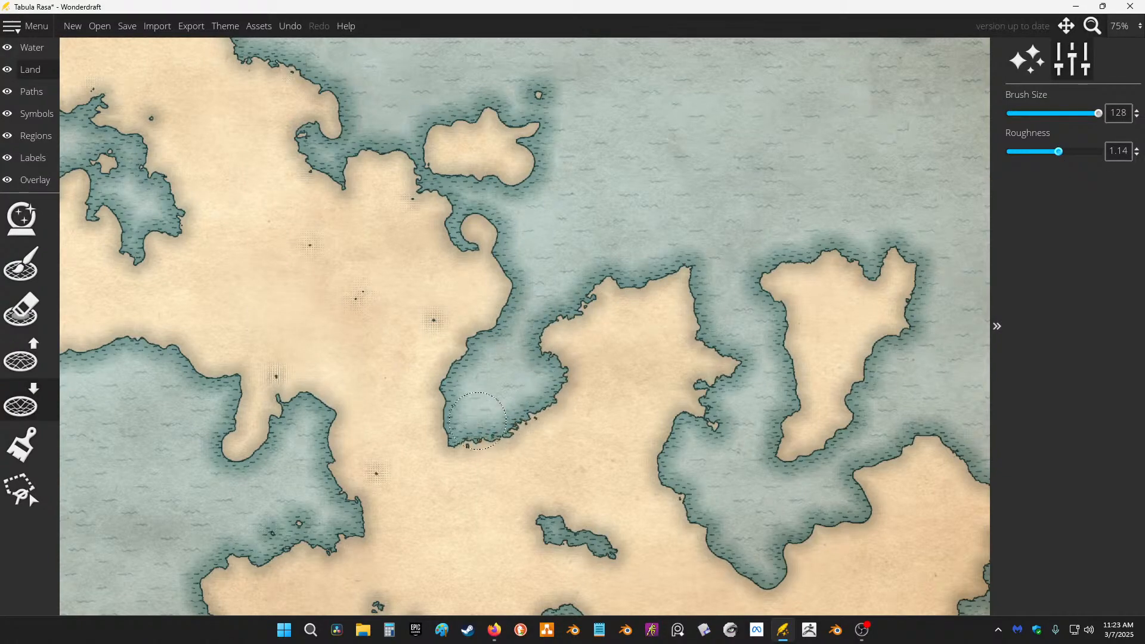
Step: Lower the central landmass's eastern bay, south coast and northwest coast and trim the small northern island, with roughness set to 0.7
mouse_move(577, 279)
mouse_down()
mouse_move(604, 335)
mouse_move(552, 352)
mouse_move(501, 430)
mouse_move(445, 388)
mouse_move(439, 320)
mouse_move(486, 326)
mouse_move(501, 298)
mouse_move(499, 313)
mouse_up()
mouse_move(338, 430)
mouse_down()
mouse_move(284, 387)
mouse_move(297, 416)
mouse_move(231, 450)
mouse_move(237, 417)
mouse_move(262, 443)
mouse_move(273, 532)
mouse_move(319, 529)
mouse_move(361, 483)
mouse_up()
scroll(663, 265, down, 1)
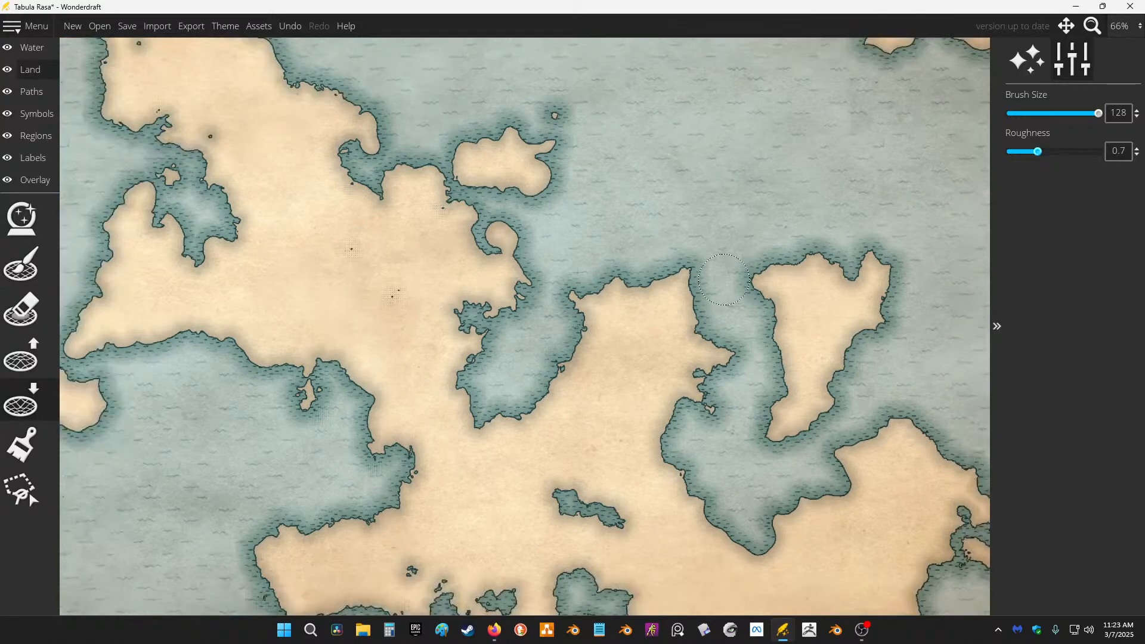
drag(659, 206, 842, 329)
mouse_move(394, 269)
mouse_down()
mouse_move(297, 171)
mouse_move(254, 195)
mouse_up()
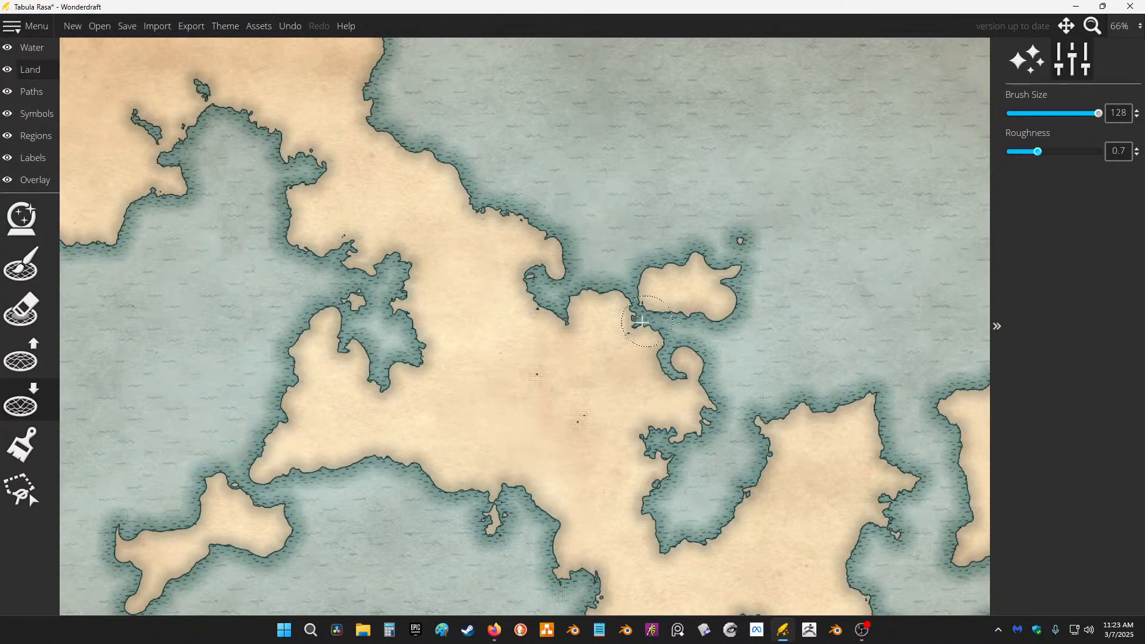
mouse_move(641, 322)
mouse_down()
mouse_move(727, 254)
mouse_move(663, 249)
mouse_move(663, 271)
mouse_move(726, 267)
mouse_up()
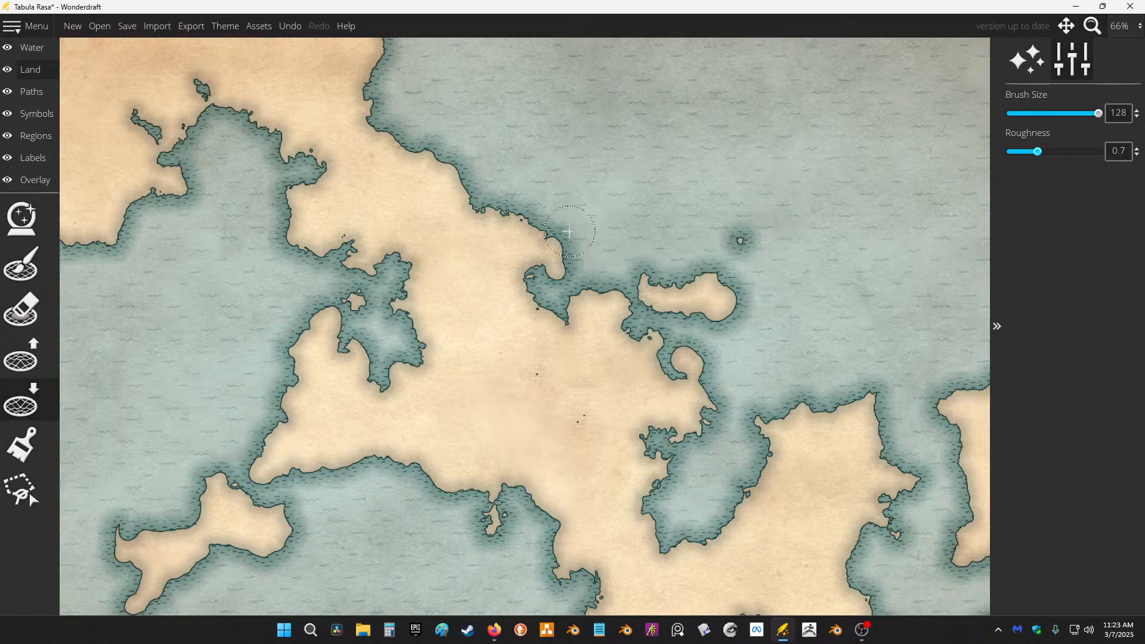
Step: Lower land along the west and southwest coasts of the northwestern continent to carve inlets and a narrower southern point
scroll(570, 231, down, 2)
drag(667, 110, 879, 208)
scroll(358, 203, up, 2)
scroll(536, 268, up, 2)
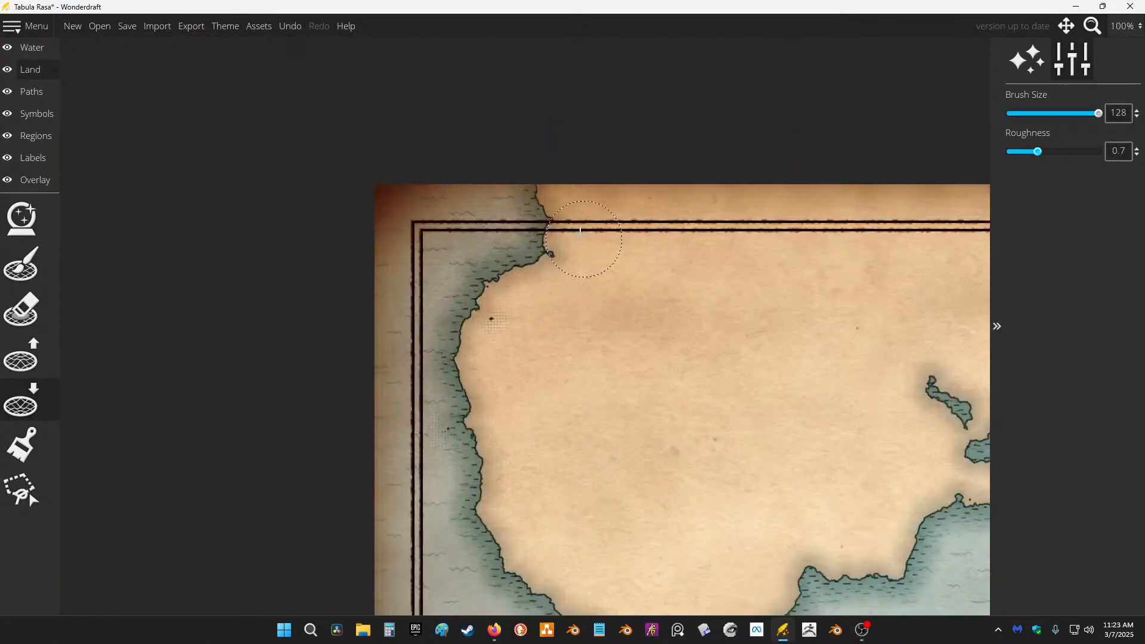
mouse_move(580, 232)
mouse_down()
mouse_move(518, 265)
mouse_move(580, 283)
mouse_move(593, 276)
mouse_move(602, 244)
mouse_move(552, 240)
mouse_move(536, 209)
mouse_move(460, 352)
mouse_move(475, 423)
mouse_move(522, 452)
mouse_move(478, 454)
mouse_move(487, 405)
mouse_move(503, 472)
mouse_move(495, 507)
mouse_move(459, 337)
mouse_up()
drag(854, 355, 478, 154)
mouse_move(373, 379)
mouse_down()
mouse_move(395, 418)
mouse_move(369, 367)
mouse_move(418, 382)
mouse_move(411, 411)
mouse_move(203, 412)
mouse_move(133, 338)
mouse_move(236, 327)
mouse_move(152, 361)
mouse_move(173, 289)
mouse_move(113, 358)
mouse_up()
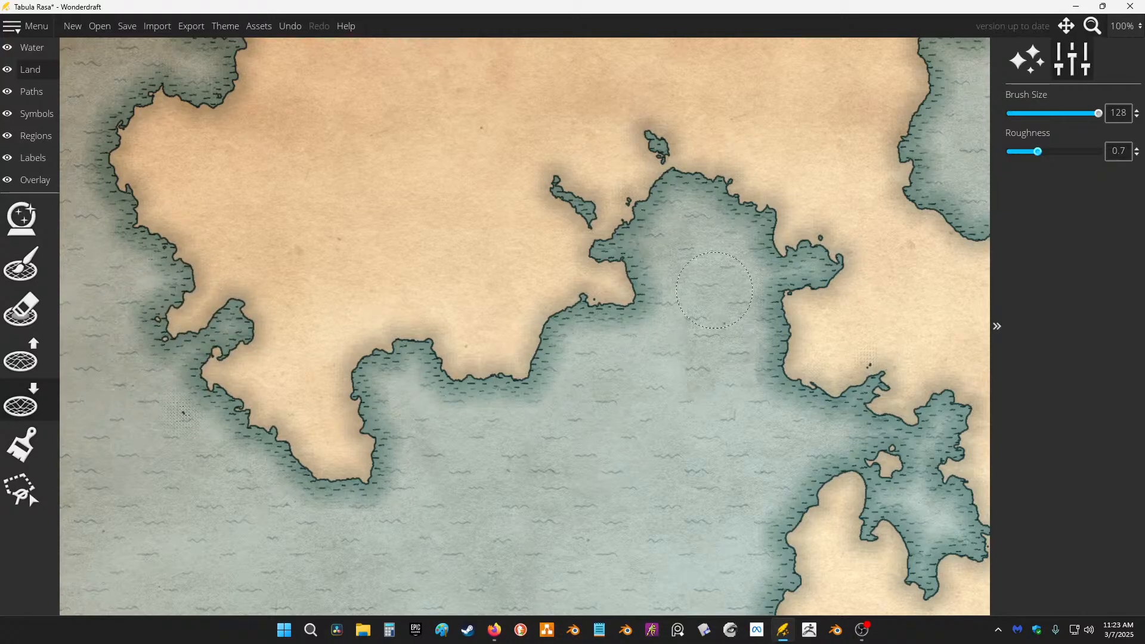
Step: Carve a long narrow inlet and deeper bays into the northwestern continent's southeast coast by lowering land
mouse_move(599, 226)
mouse_down()
mouse_move(649, 156)
mouse_move(684, 172)
mouse_up()
scroll(719, 279, down, 2)
mouse_move(714, 272)
mouse_down()
mouse_move(667, 283)
mouse_move(423, 173)
mouse_up()
mouse_move(297, 154)
mouse_down()
mouse_move(329, 182)
mouse_move(332, 173)
mouse_move(379, 235)
mouse_up()
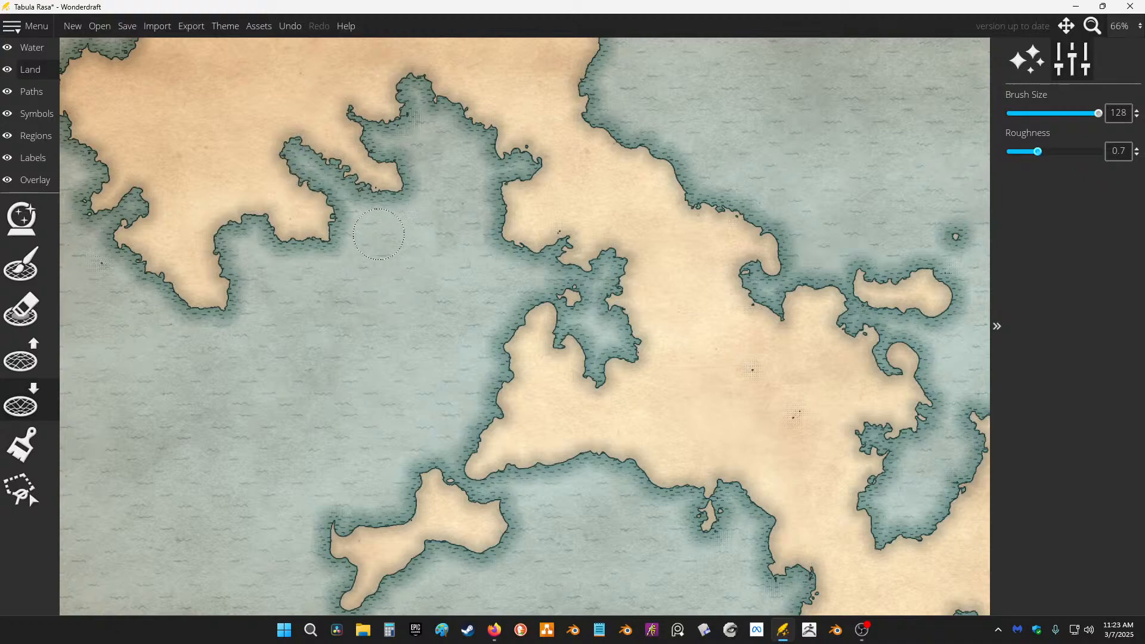
Step: Lower a notch into the central landmass's west coast and thin the southwest island into a narrow strip
mouse_move(501, 382)
mouse_down()
mouse_move(434, 444)
mouse_move(431, 492)
mouse_move(378, 522)
mouse_move(315, 524)
mouse_move(368, 534)
mouse_up()
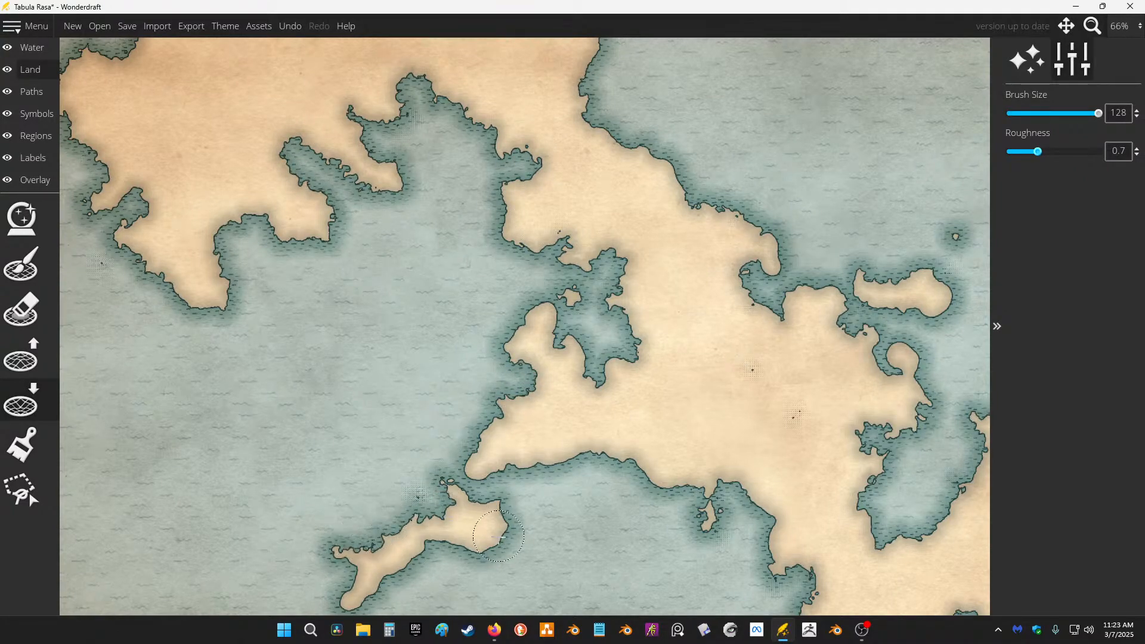
mouse_move(499, 536)
mouse_down()
mouse_move(490, 512)
mouse_move(476, 539)
mouse_move(531, 510)
mouse_move(501, 503)
mouse_up()
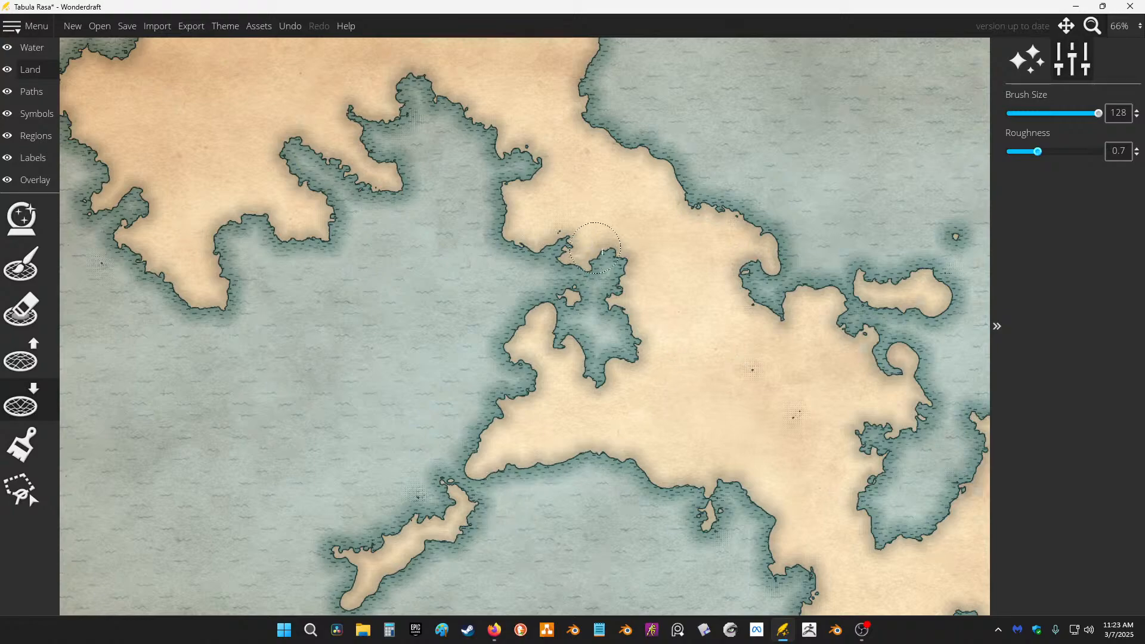
scroll(572, 411, down, 1)
mouse_move(569, 418)
mouse_down()
mouse_move(543, 336)
mouse_move(590, 238)
mouse_up()
mouse_move(451, 340)
mouse_down()
mouse_move(421, 359)
mouse_move(467, 323)
mouse_move(498, 321)
mouse_up()
Step: Roughen the central landmass's north and south coasts and trim the curled cape on its east side by lowering land
drag(690, 250, 386, 369)
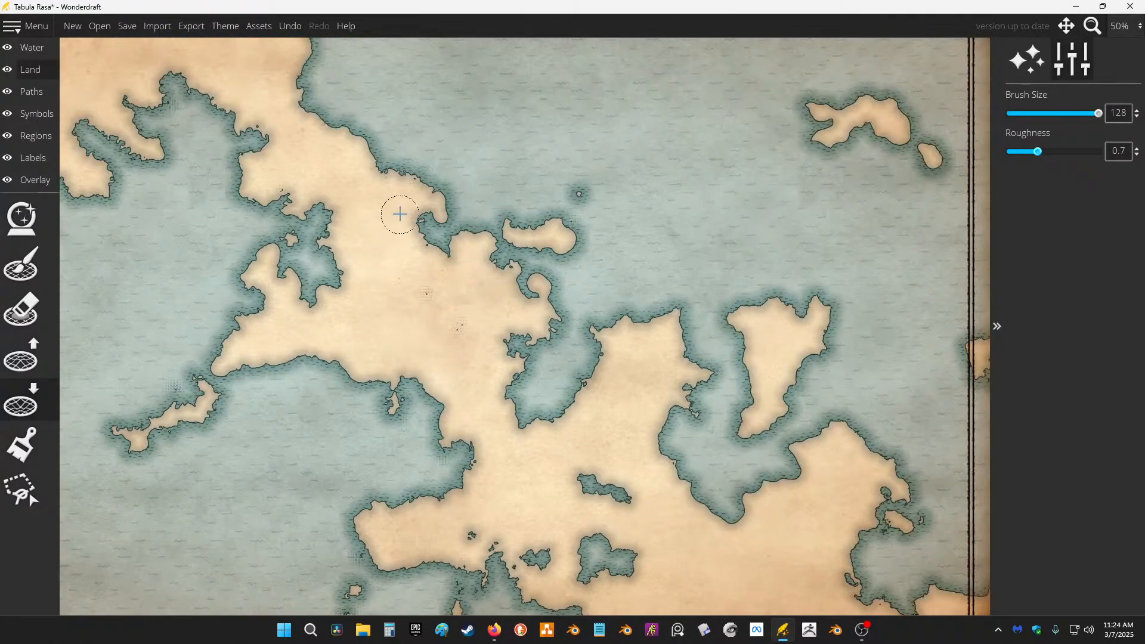
drag(360, 127, 322, 121)
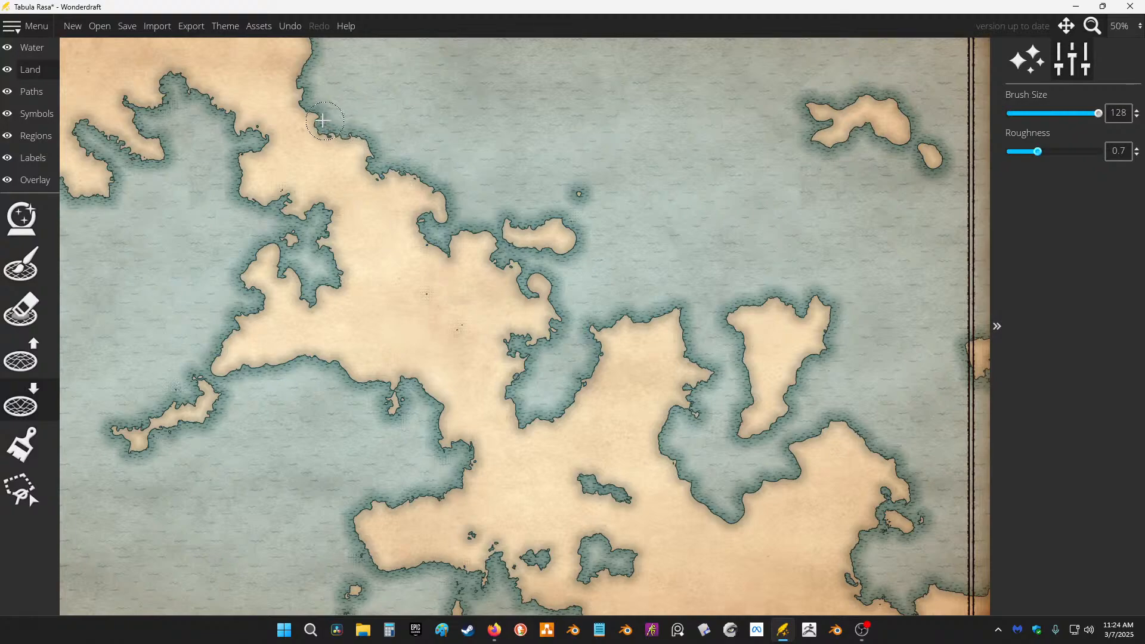
mouse_move(364, 356)
mouse_down()
mouse_move(386, 266)
mouse_move(385, 297)
mouse_up()
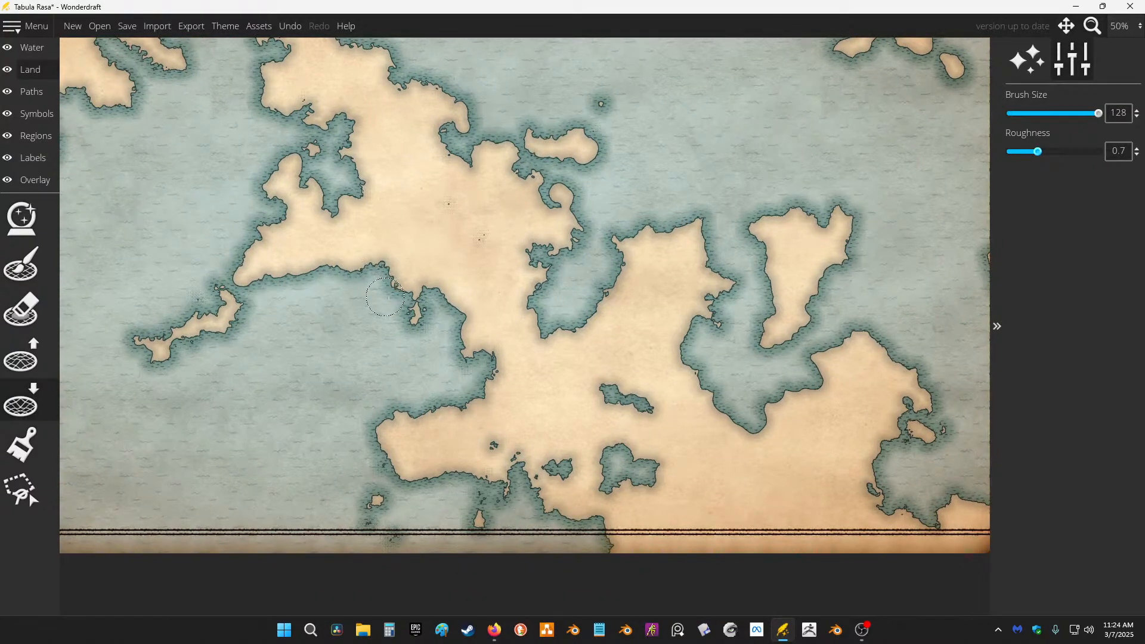
drag(706, 239, 628, 285)
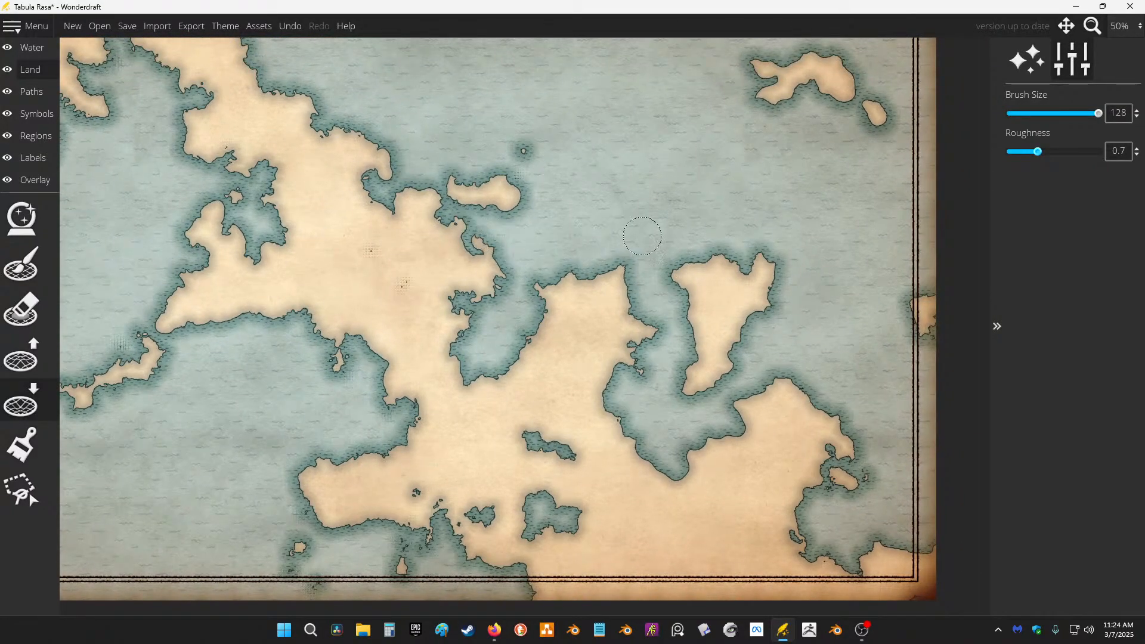
Step: Lower the west, southeast and northeast sides of the eastern island to make it narrow and jagged, undoing one stroke
mouse_move(642, 236)
mouse_down()
mouse_move(703, 260)
mouse_move(671, 275)
mouse_move(702, 315)
mouse_move(685, 321)
mouse_move(742, 322)
mouse_up()
key(ctrl+z)
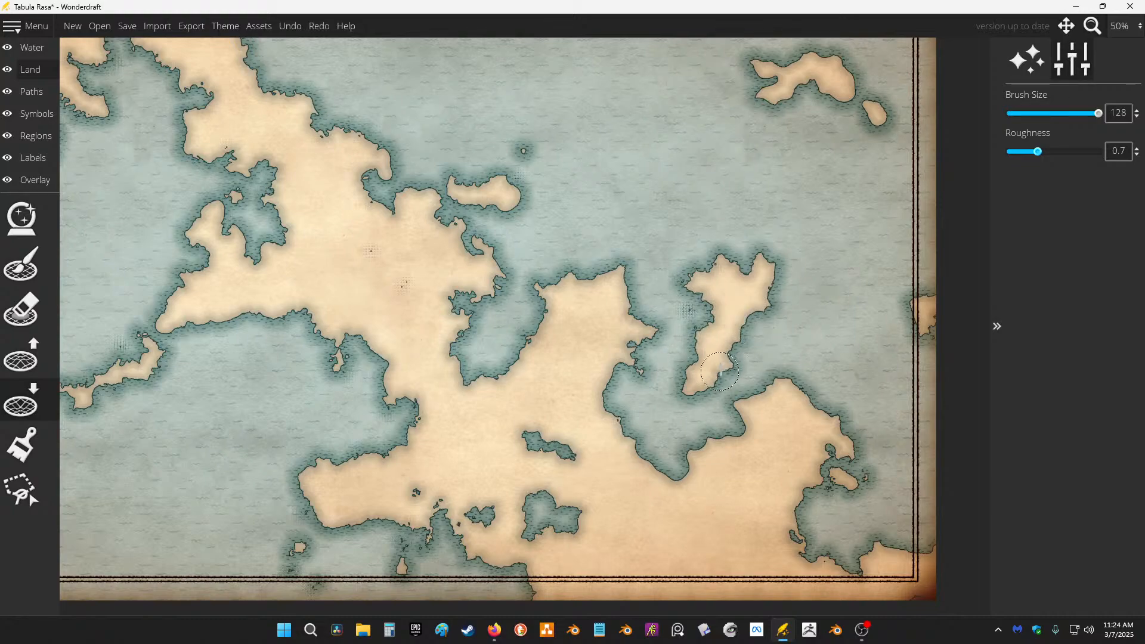
drag(726, 373, 737, 354)
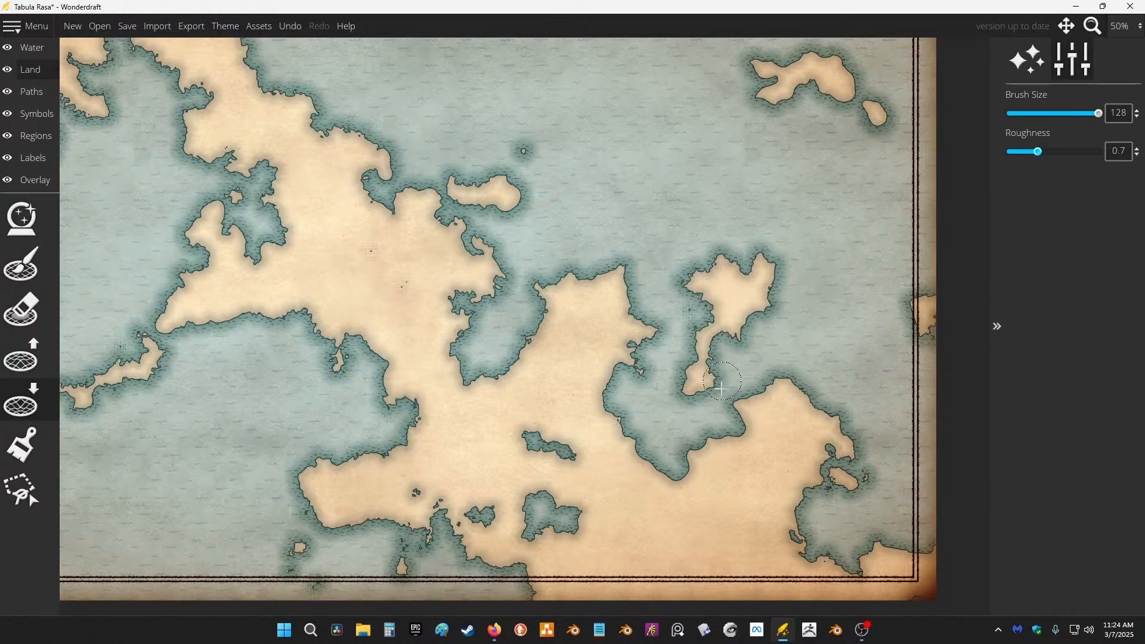
mouse_move(753, 254)
mouse_down()
mouse_move(738, 291)
mouse_move(775, 272)
mouse_up()
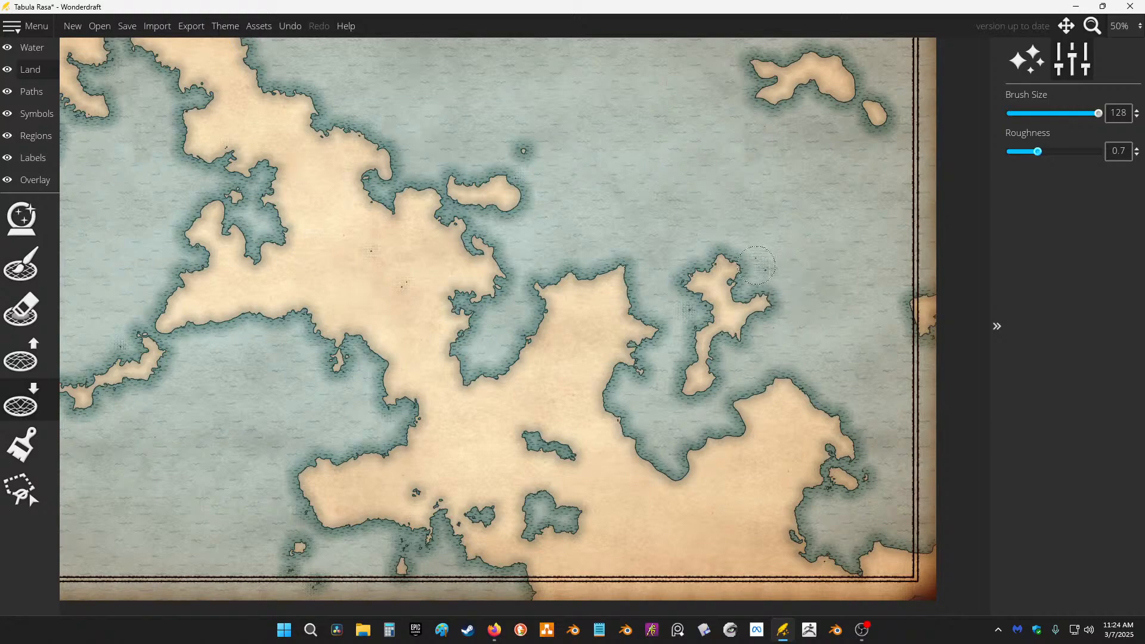
scroll(661, 222, down, 1)
drag(562, 212, 510, 179)
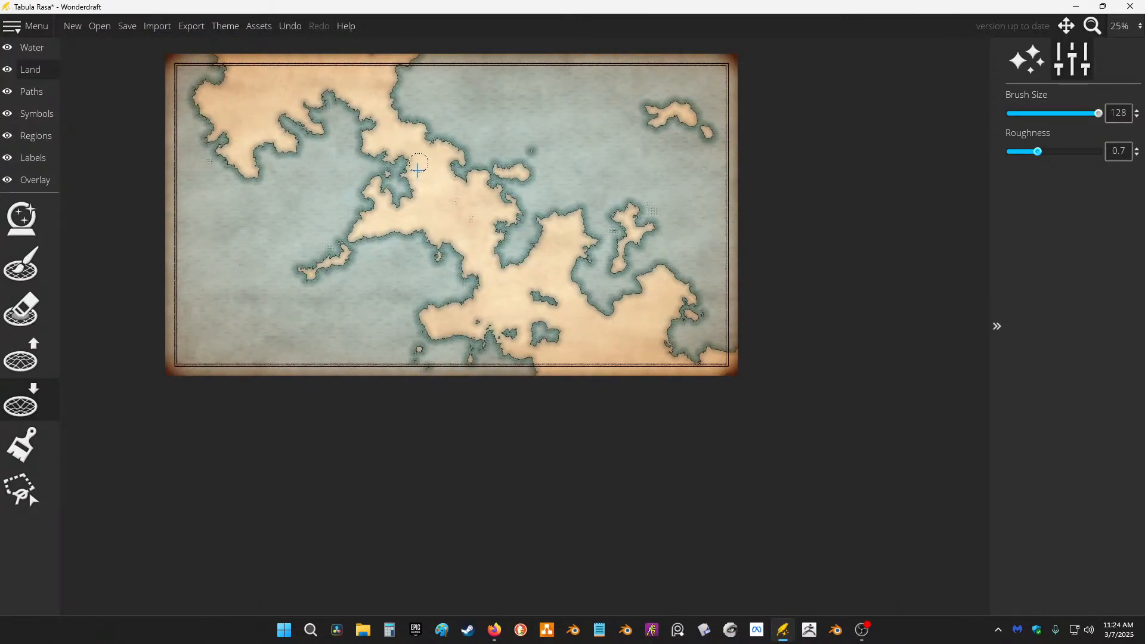
Step: Break up the northward peninsula east of the central landmass into a few small islands by lowering land
scroll(418, 170, up, 1)
scroll(545, 444, down, 1)
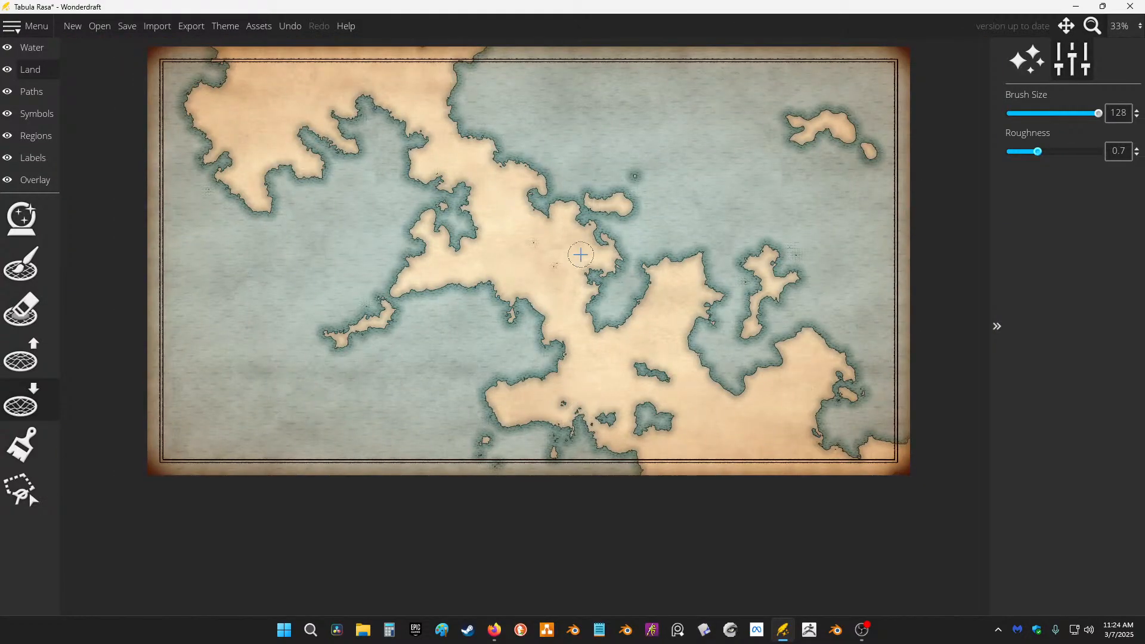
scroll(657, 325, up, 2)
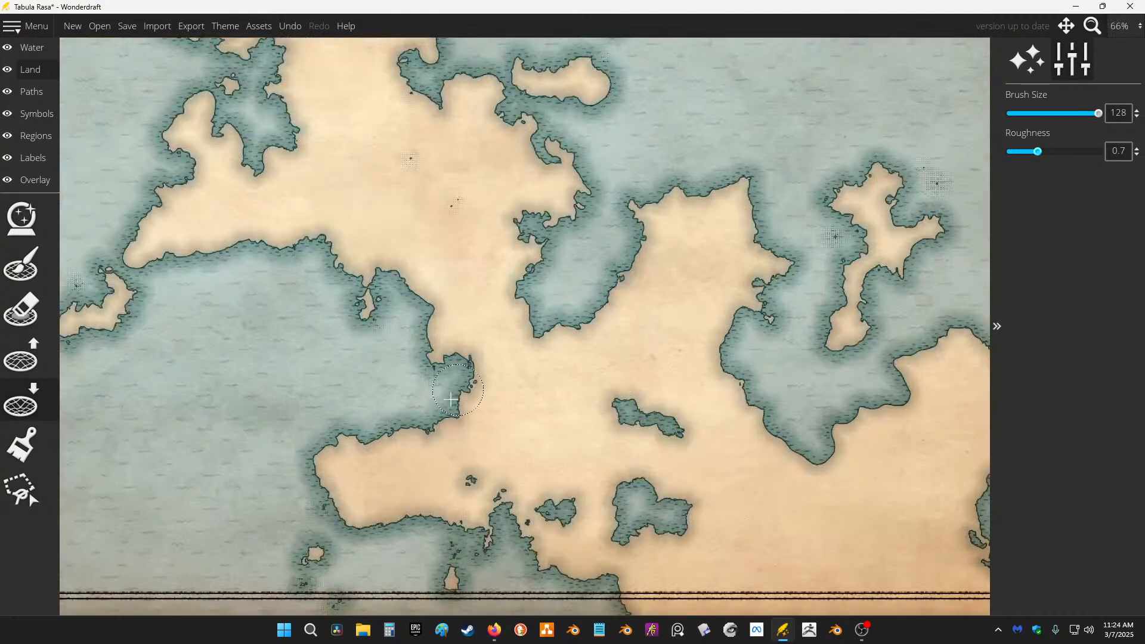
scroll(365, 173, down, 1)
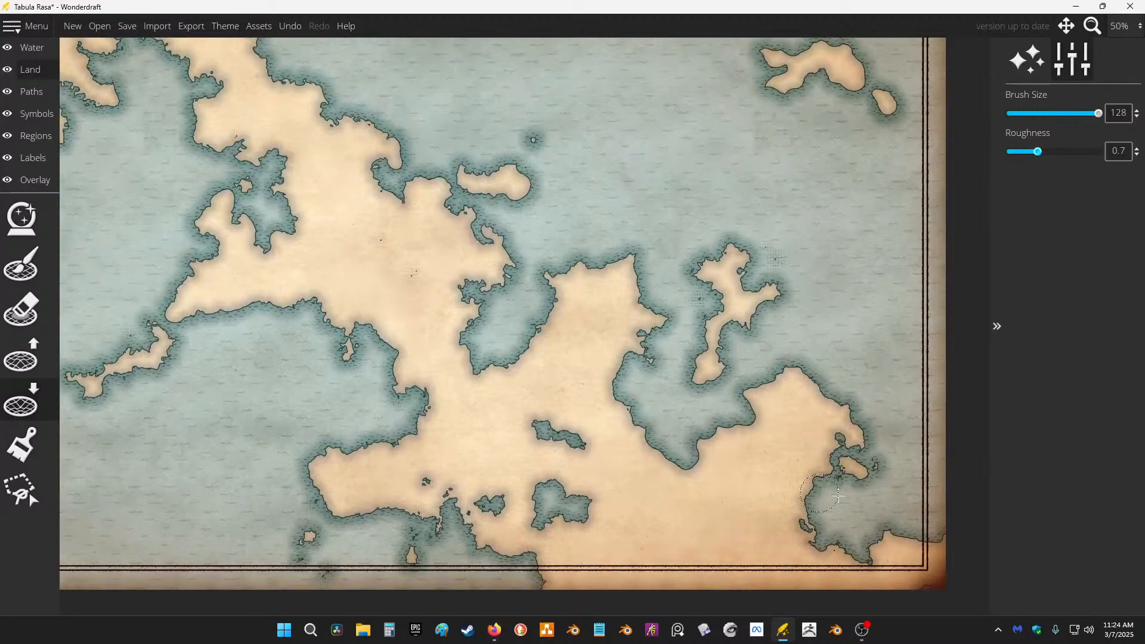
scroll(551, 299, down, 1)
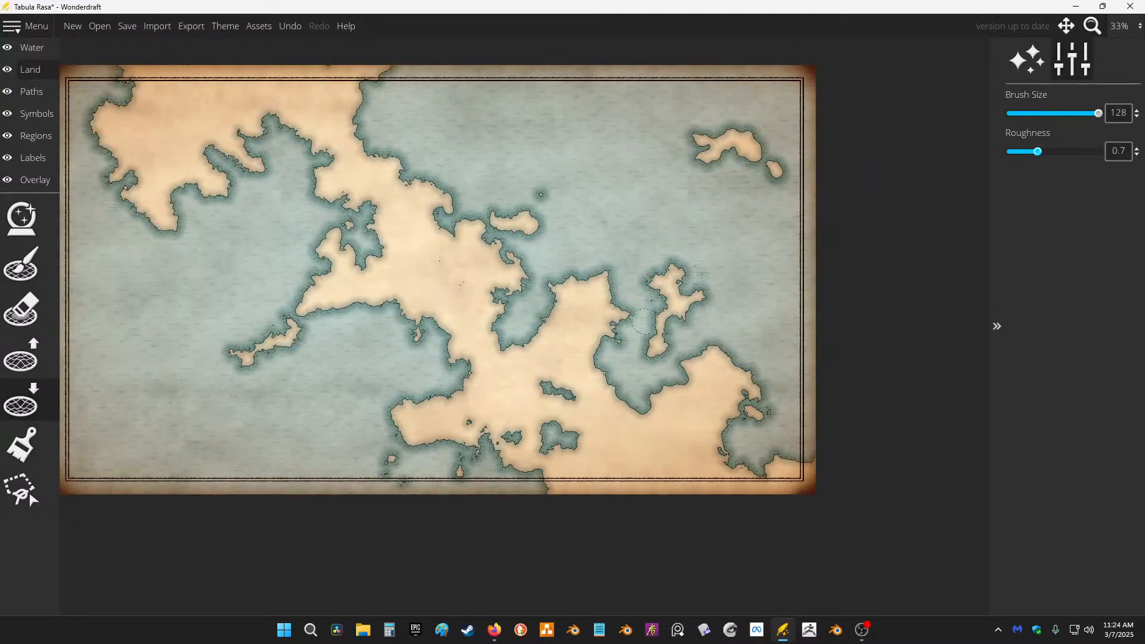
scroll(528, 392, up, 2)
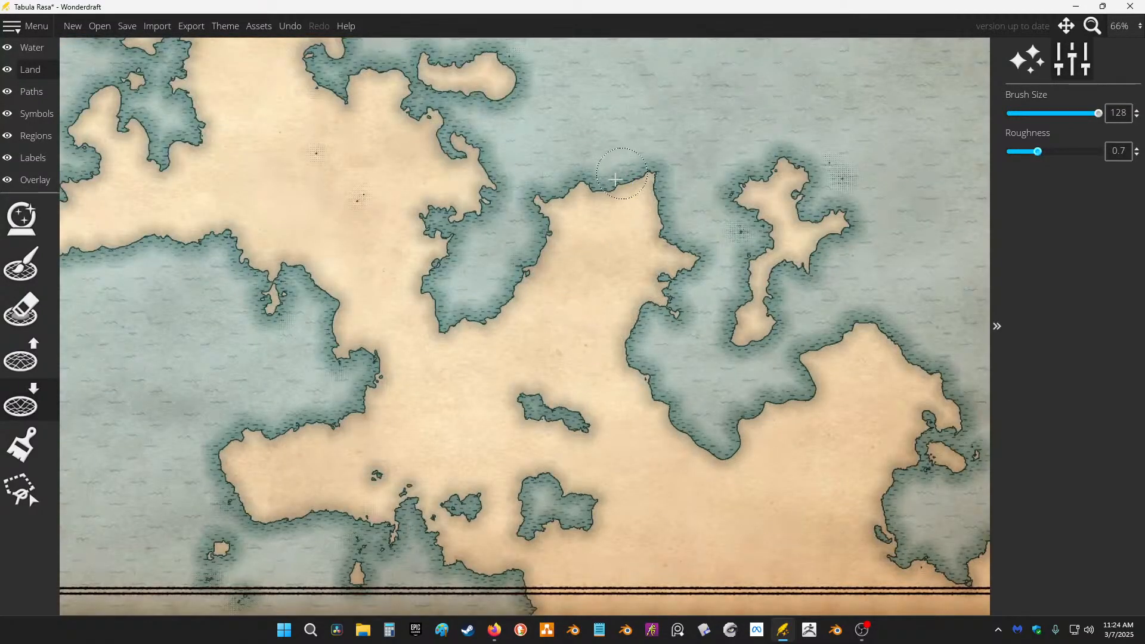
mouse_move(615, 179)
mouse_down()
mouse_move(597, 198)
mouse_move(606, 224)
mouse_move(575, 251)
mouse_move(605, 287)
mouse_move(547, 269)
mouse_move(556, 241)
mouse_move(514, 301)
mouse_move(531, 315)
mouse_move(530, 288)
mouse_move(570, 276)
mouse_move(604, 292)
mouse_move(593, 249)
mouse_move(612, 212)
mouse_up()
scroll(733, 206, down, 2)
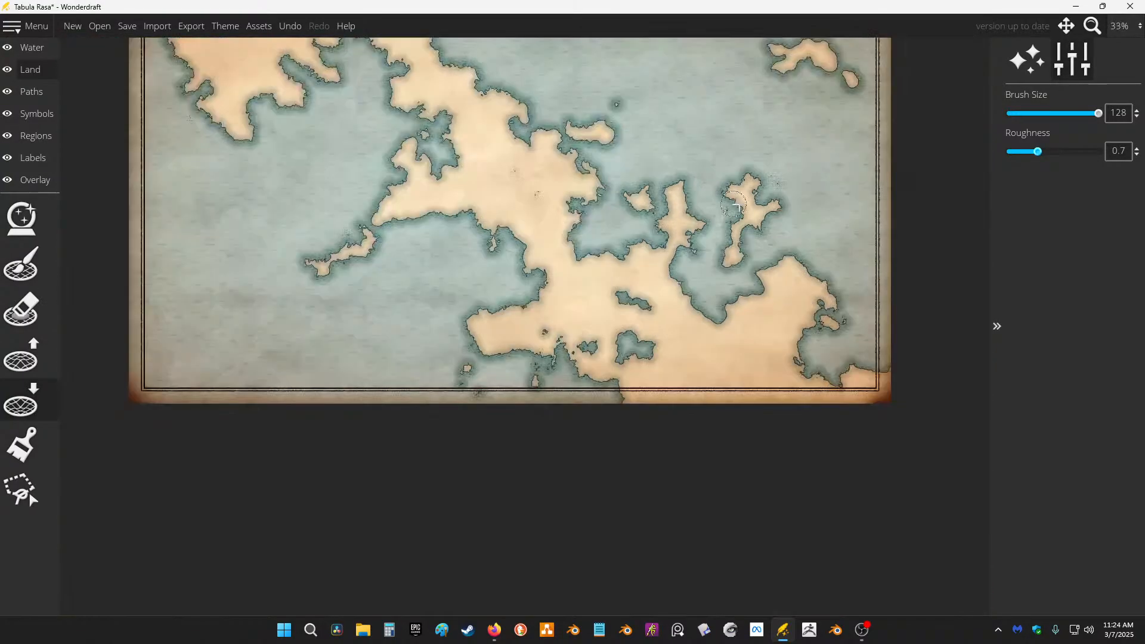
scroll(769, 121, up, 1)
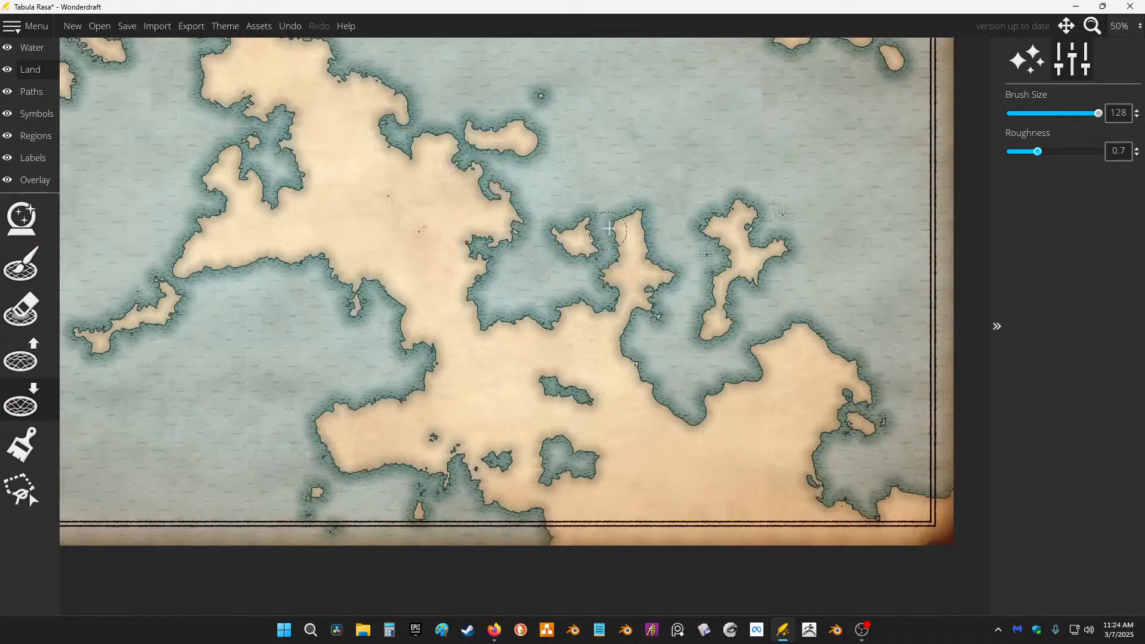
mouse_move(608, 228)
mouse_down()
mouse_move(636, 239)
mouse_move(614, 340)
mouse_move(625, 348)
mouse_move(613, 355)
mouse_move(620, 303)
mouse_up()
mouse_move(634, 241)
mouse_down()
mouse_move(650, 222)
mouse_move(663, 260)
mouse_move(656, 314)
mouse_move(680, 269)
mouse_up()
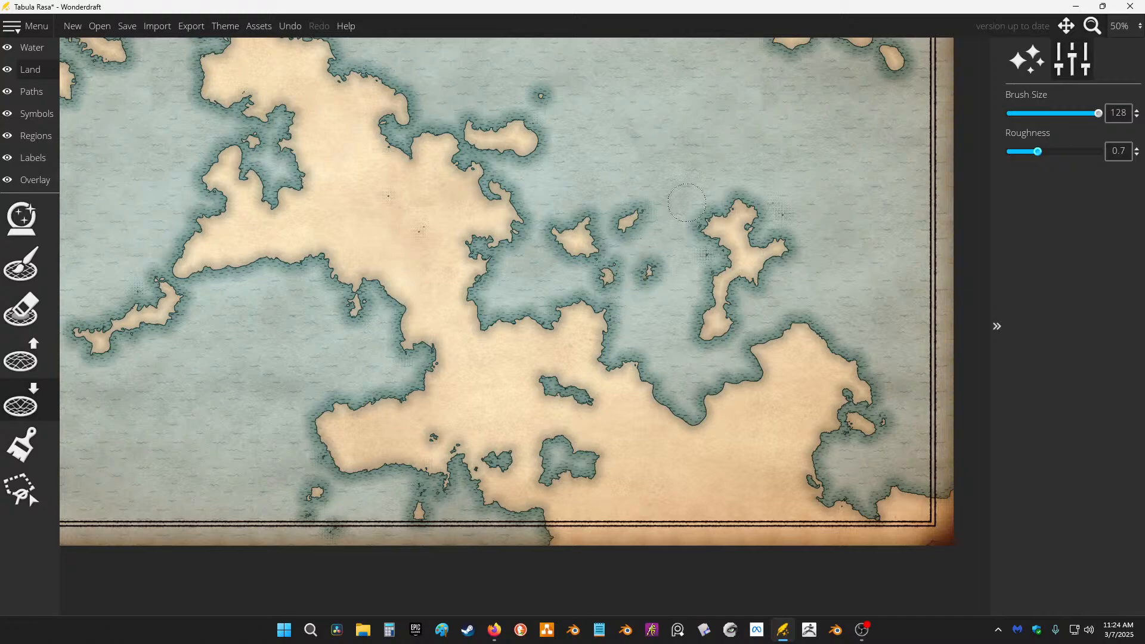
Step: Raise land to extend the southwestern peninsula westward, with jagged arms reaching north toward the narrow southwest island
scroll(718, 166, down, 2)
drag(596, 179, 673, 191)
scroll(626, 241, up, 3)
drag(741, 402, 703, 308)
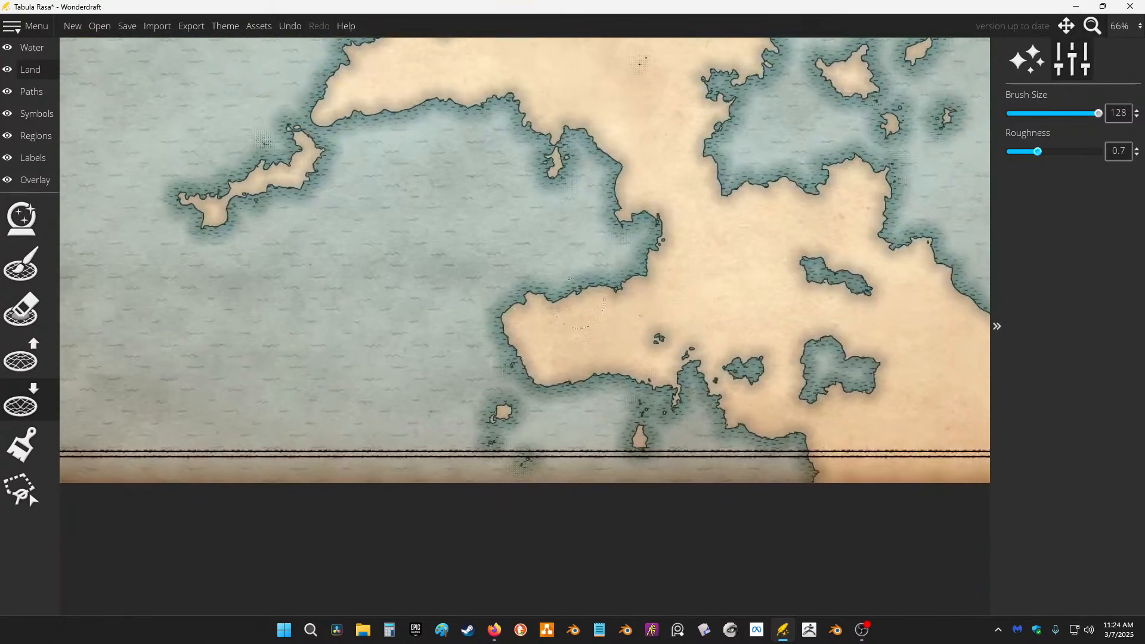
click(16, 360)
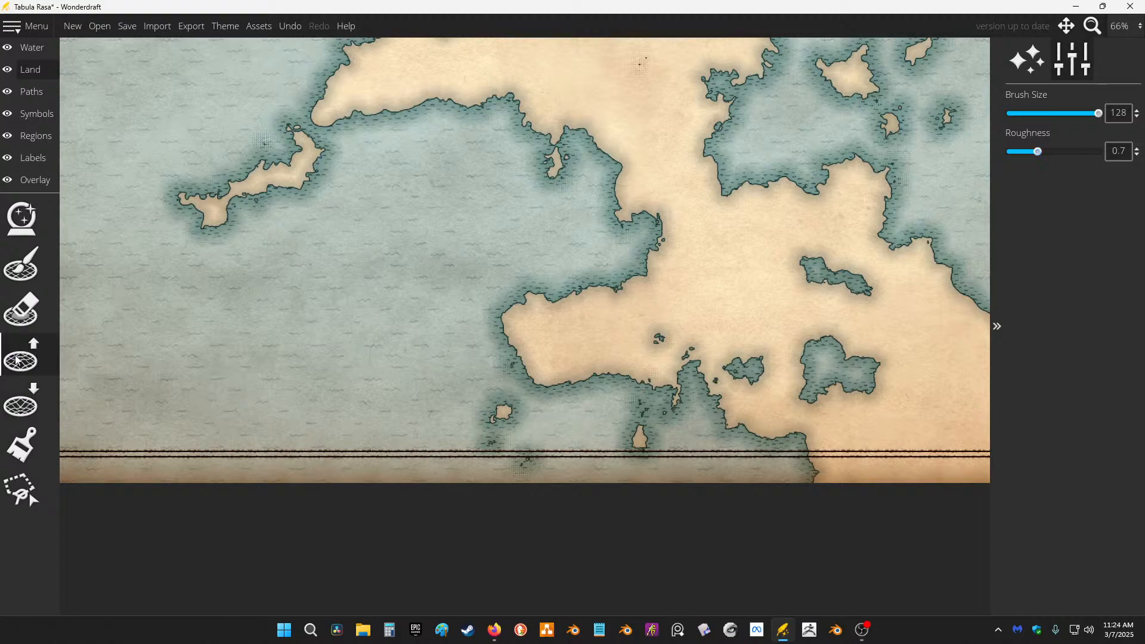
mouse_move(412, 292)
mouse_down()
mouse_move(456, 296)
mouse_move(440, 320)
mouse_move(448, 326)
mouse_move(480, 270)
mouse_move(511, 276)
mouse_move(490, 235)
mouse_move(515, 311)
mouse_move(486, 277)
mouse_move(407, 272)
mouse_move(439, 298)
mouse_move(421, 272)
mouse_move(492, 306)
mouse_move(522, 334)
mouse_move(476, 319)
mouse_move(489, 323)
mouse_move(487, 340)
mouse_move(467, 362)
mouse_move(526, 353)
mouse_move(514, 382)
mouse_move(508, 344)
mouse_move(475, 329)
mouse_move(490, 337)
mouse_move(489, 320)
mouse_move(404, 382)
mouse_move(429, 360)
mouse_move(417, 339)
mouse_up()
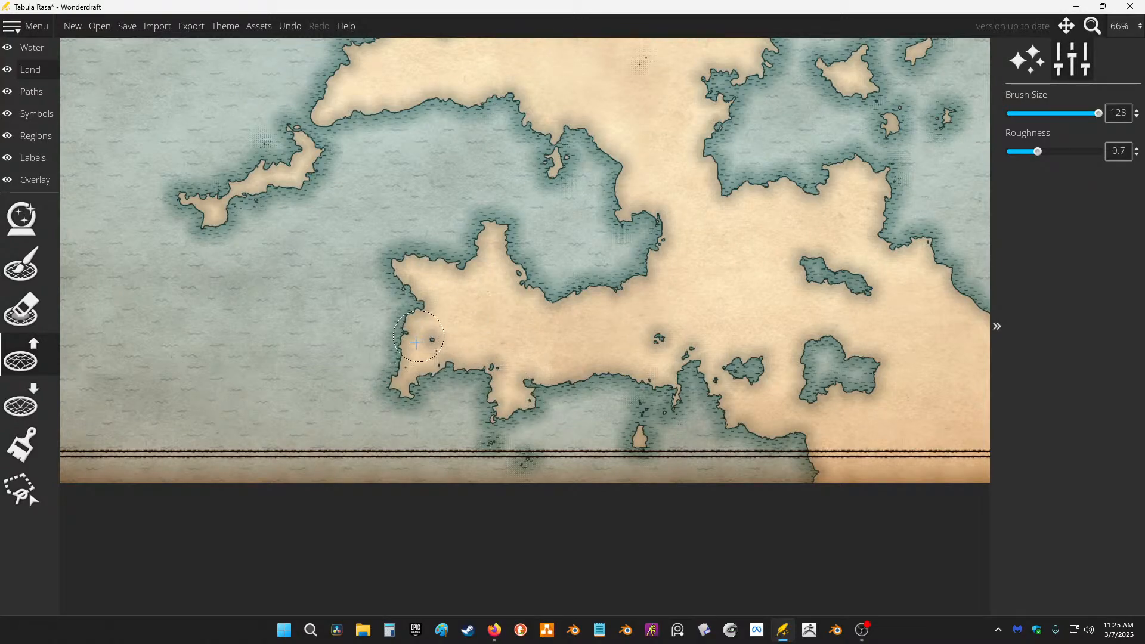
mouse_move(376, 234)
mouse_down()
mouse_move(358, 214)
mouse_move(388, 299)
mouse_move(371, 251)
mouse_move(411, 279)
mouse_up()
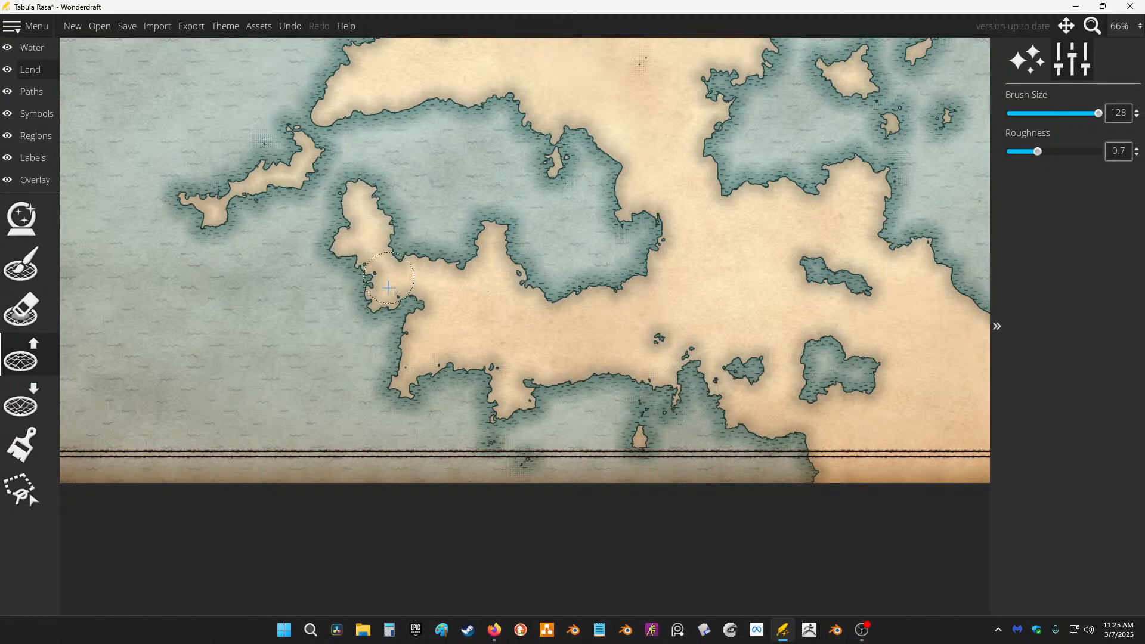
Step: Fill the small lakes near the southwestern peninsula's south coast by raising land
scroll(615, 229, down, 2)
mouse_move(846, 184)
mouse_down()
mouse_move(723, 337)
mouse_move(718, 365)
mouse_up()
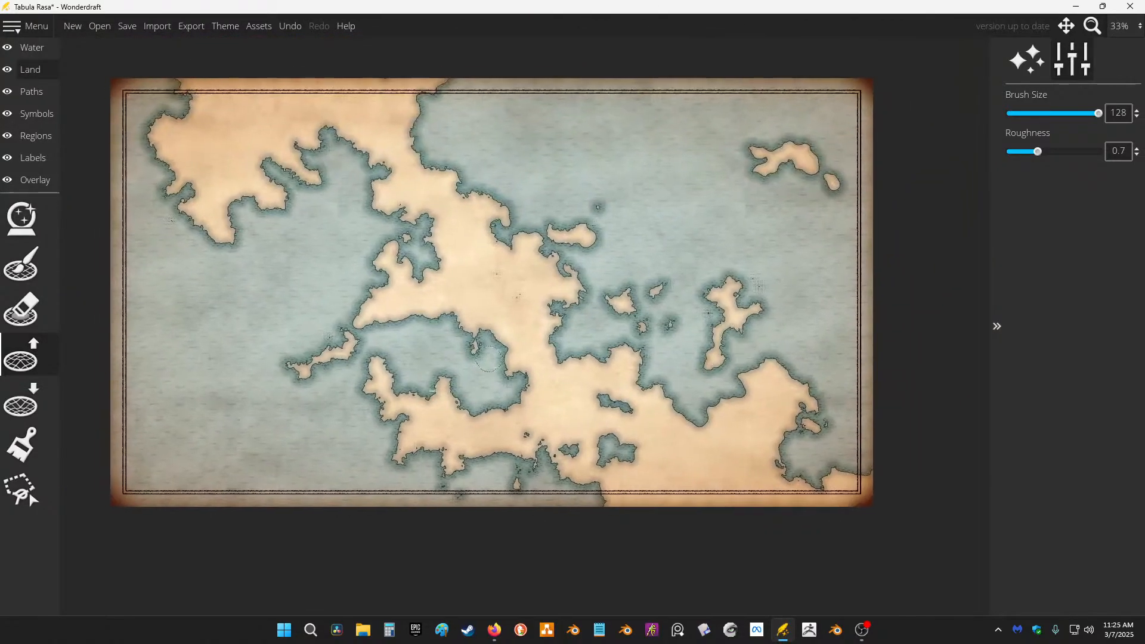
scroll(414, 476, up, 2)
drag(640, 388, 649, 404)
drag(485, 403, 467, 417)
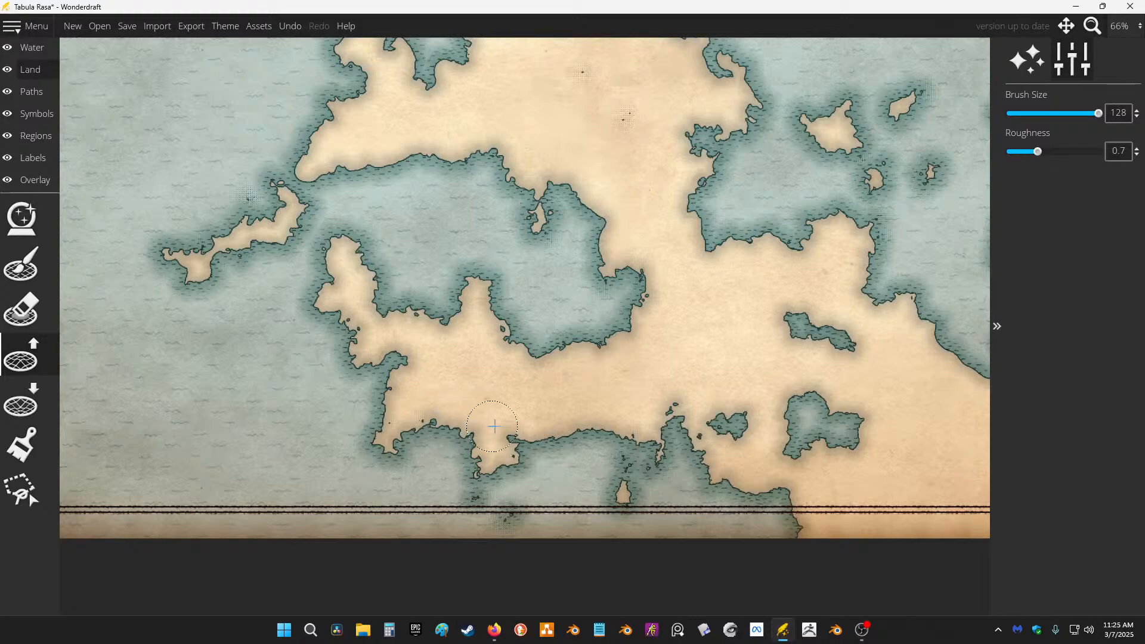
drag(664, 397, 542, 404)
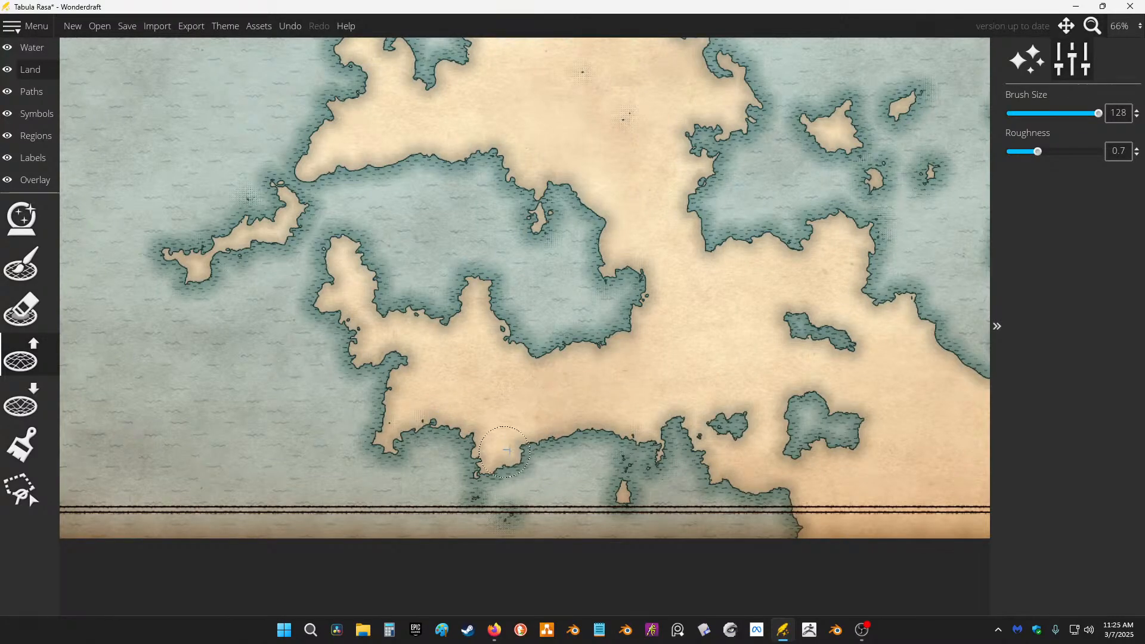
drag(594, 438, 664, 454)
Step: Raise rough bumps along the central landmass's northeast coast and add a small peninsula on the map's north edge
drag(620, 173, 597, 441)
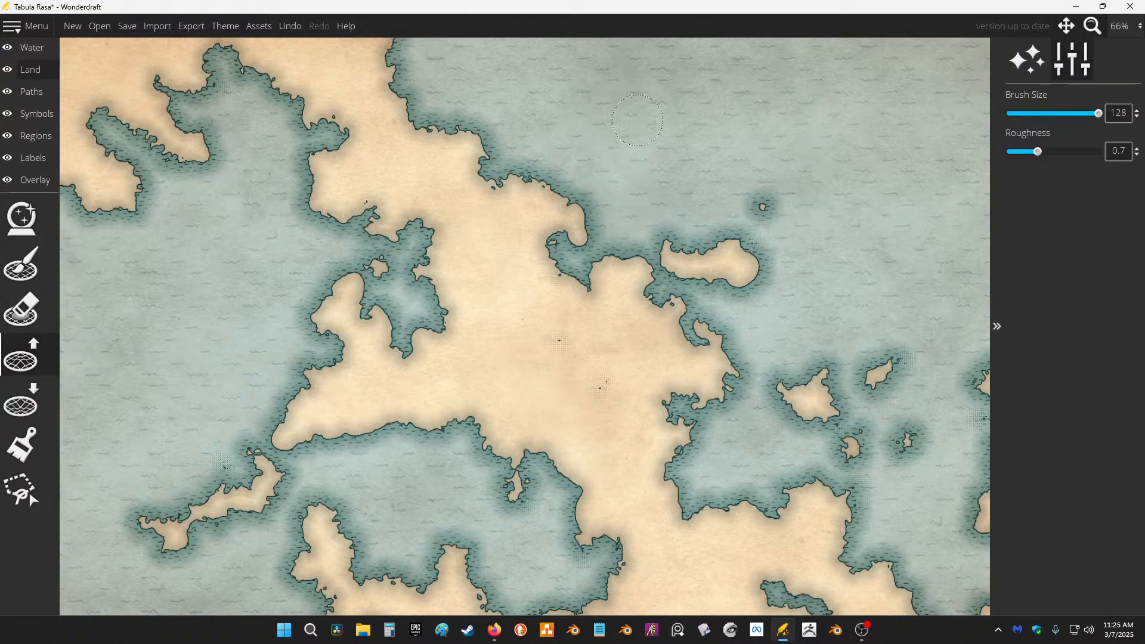
drag(545, 213, 572, 203)
mouse_move(723, 164)
mouse_down()
mouse_move(633, 392)
mouse_move(677, 422)
mouse_up()
click(359, 350)
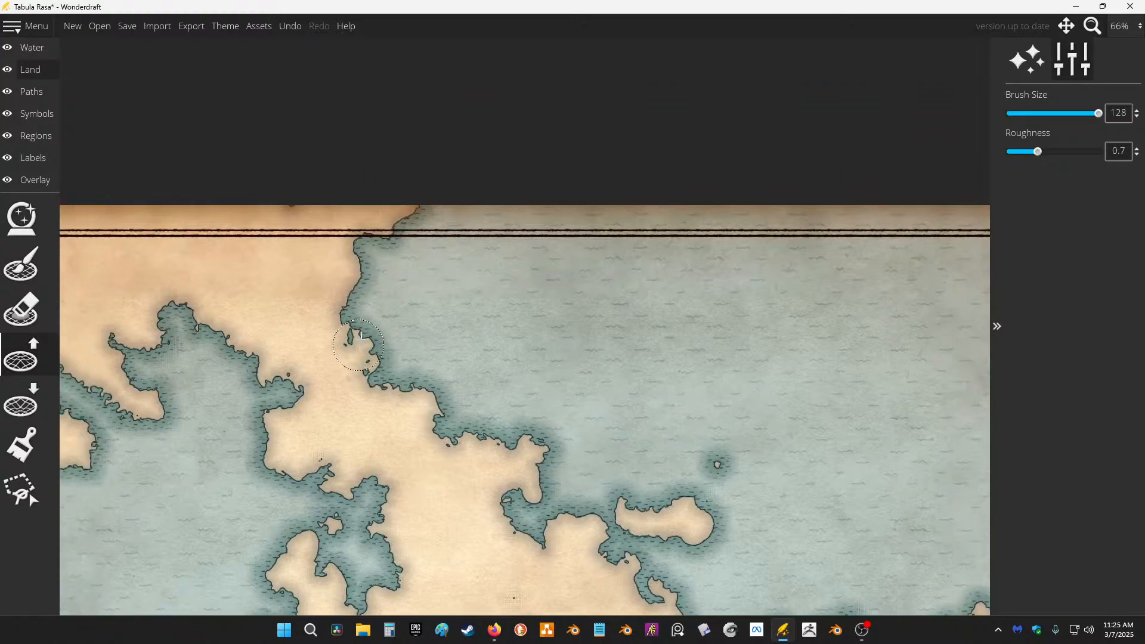
mouse_move(485, 256)
mouse_down()
mouse_move(509, 265)
mouse_move(500, 210)
mouse_move(547, 232)
mouse_move(553, 204)
mouse_move(574, 222)
mouse_up()
Step: Lower land along the northwestern continent's west coast to split off a narrow island and a small islet
scroll(757, 401, down, 5)
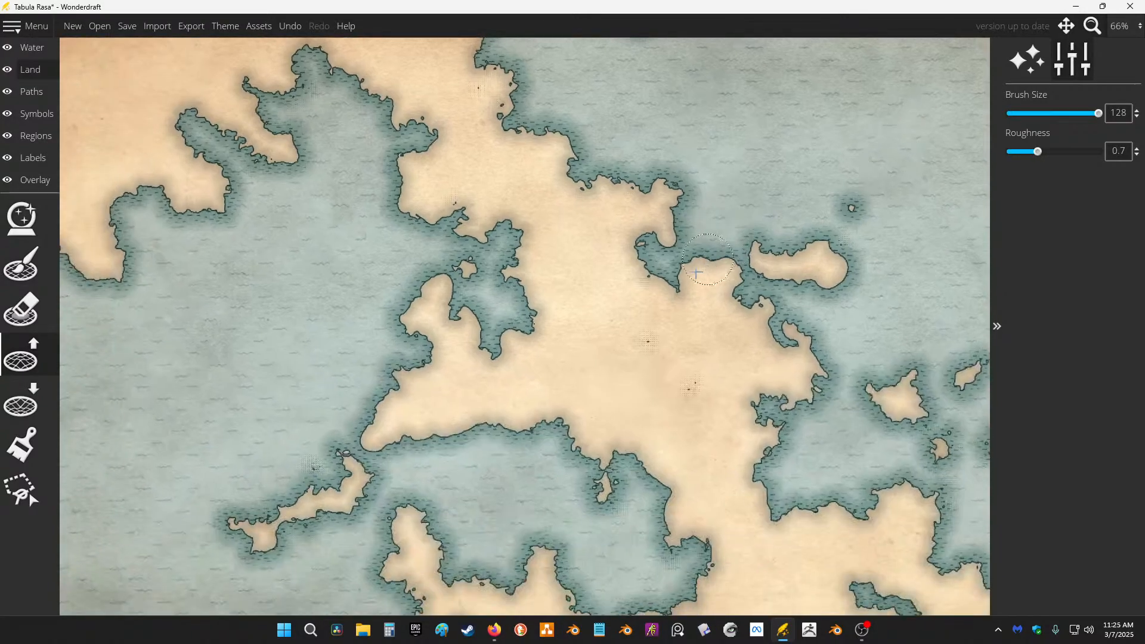
drag(827, 234, 716, 250)
scroll(305, 167, up, 2)
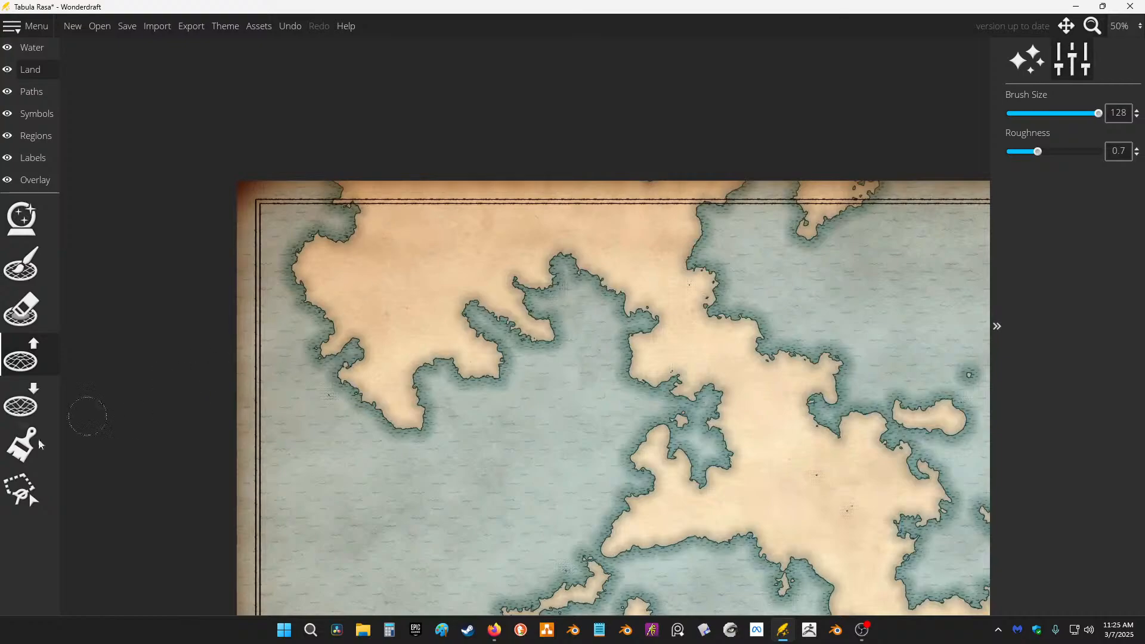
click(21, 401)
mouse_move(322, 271)
mouse_down()
mouse_move(344, 248)
mouse_move(365, 275)
mouse_move(328, 268)
mouse_move(375, 323)
mouse_move(362, 346)
mouse_up()
drag(331, 303, 339, 334)
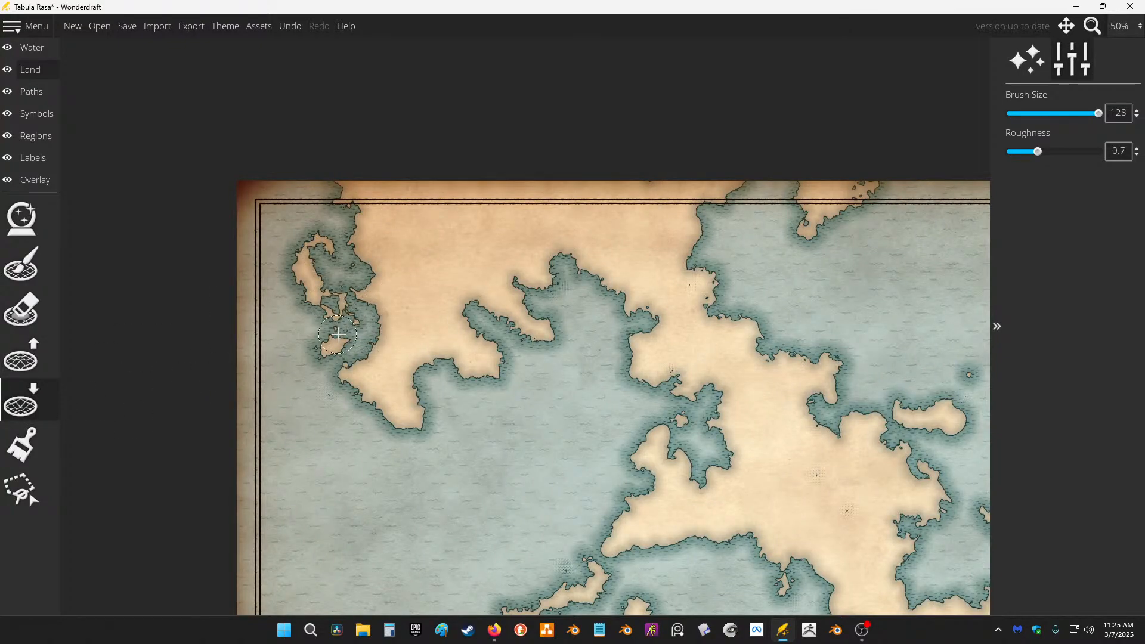
drag(351, 287, 345, 267)
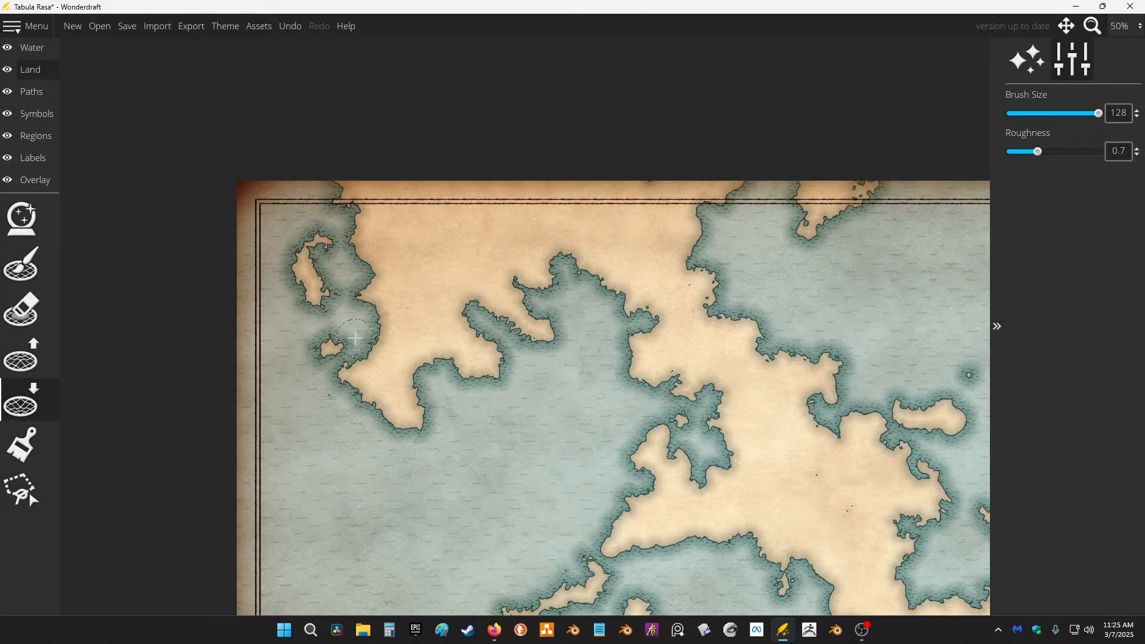
Step: Cut a channel by lowering land to separate the western peninsula from the central landmass
scroll(328, 226, down, 1)
drag(758, 253, 579, 165)
scroll(637, 197, down, 1)
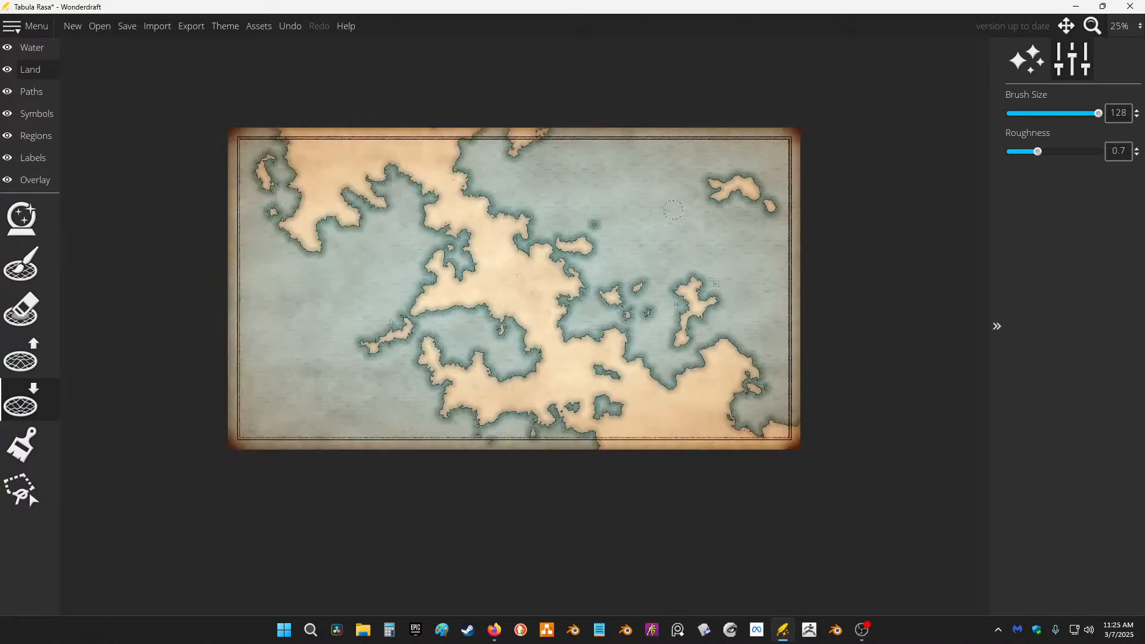
scroll(577, 460, up, 1)
scroll(605, 239, down, 1)
drag(545, 250, 637, 335)
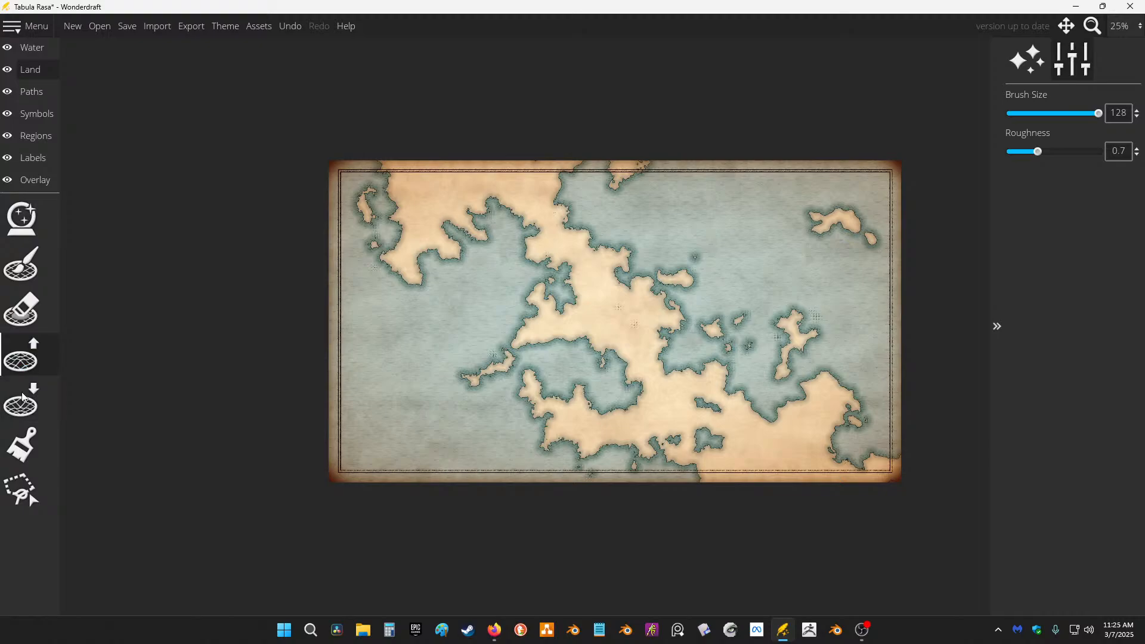
scroll(617, 305, up, 3)
mouse_move(656, 263)
mouse_down()
mouse_move(701, 271)
mouse_move(737, 298)
mouse_move(677, 307)
mouse_move(666, 361)
mouse_move(686, 334)
mouse_move(728, 340)
mouse_up()
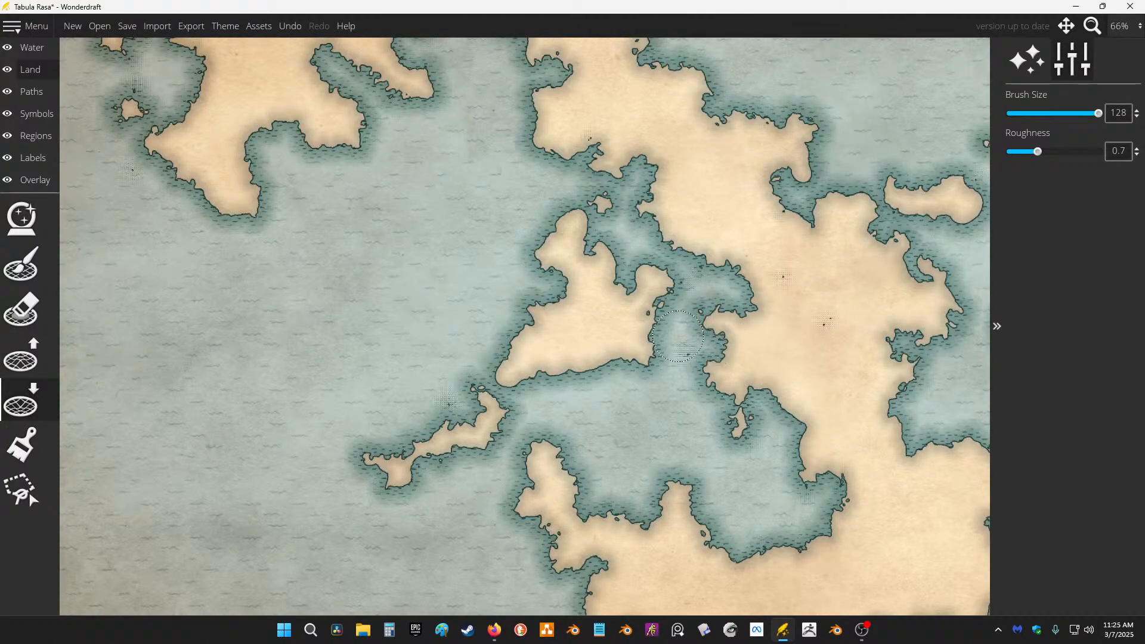
Step: Break the detached western landmass into several small islands by lowering land across its middle
scroll(700, 283, down, 3)
scroll(709, 291, up, 2)
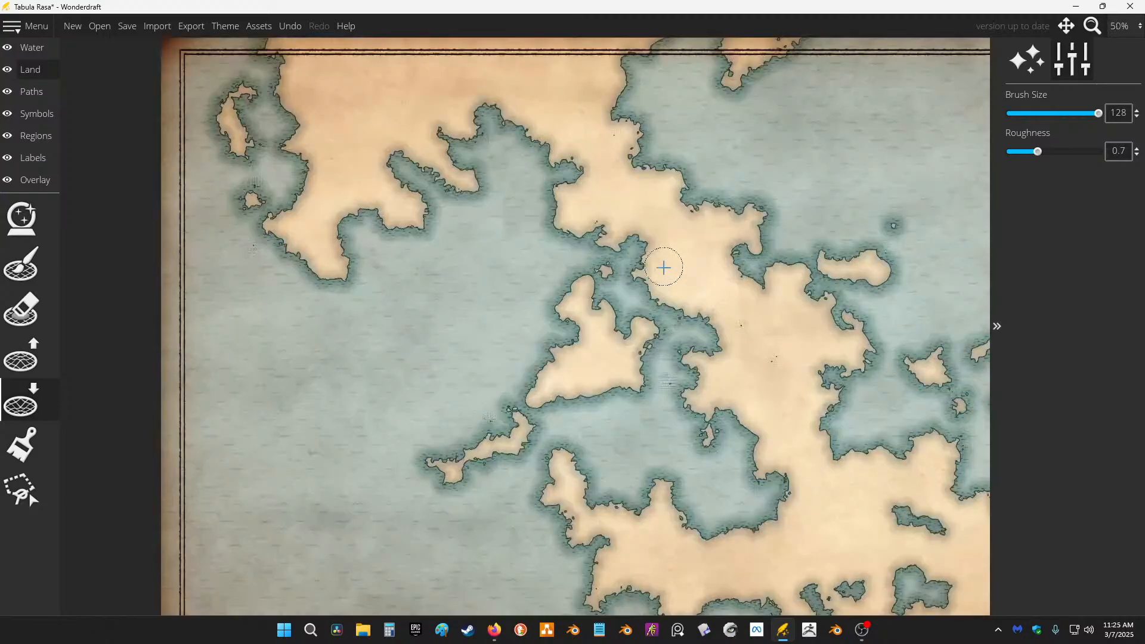
mouse_move(630, 308)
mouse_down()
mouse_move(573, 325)
mouse_move(567, 381)
mouse_move(632, 334)
mouse_move(614, 379)
mouse_move(638, 337)
mouse_move(657, 340)
mouse_move(564, 348)
mouse_up()
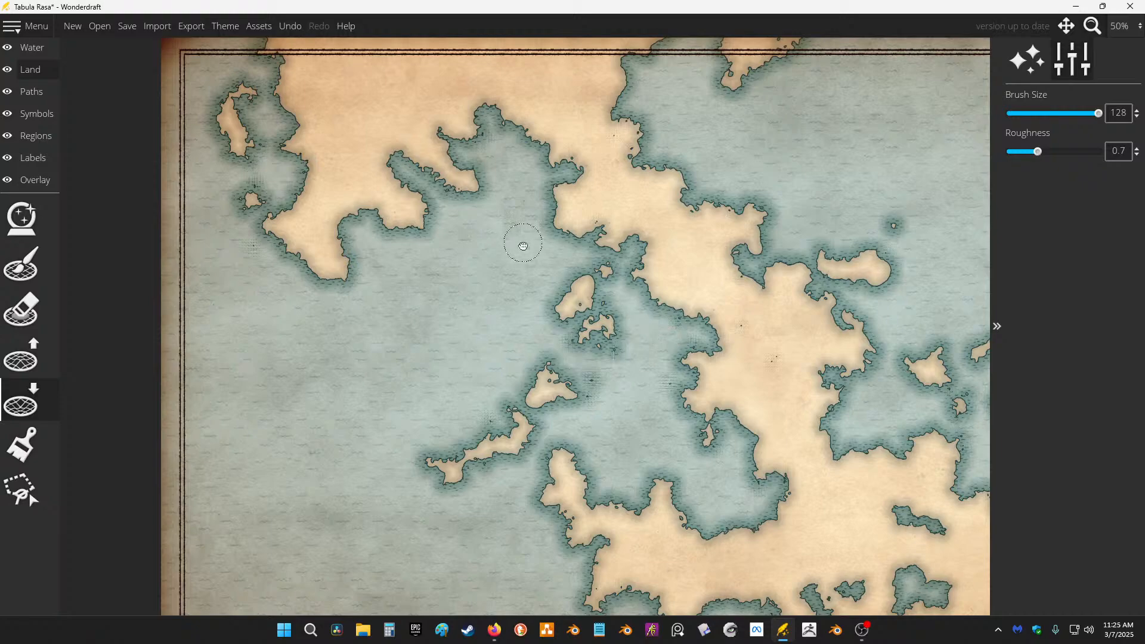
Step: Widen the narrow inlet on the northwestern continent's southeast coast by lowering its western side
drag(524, 245, 610, 450)
mouse_move(473, 357)
mouse_down()
mouse_move(482, 354)
mouse_move(494, 407)
mouse_move(511, 402)
mouse_up()
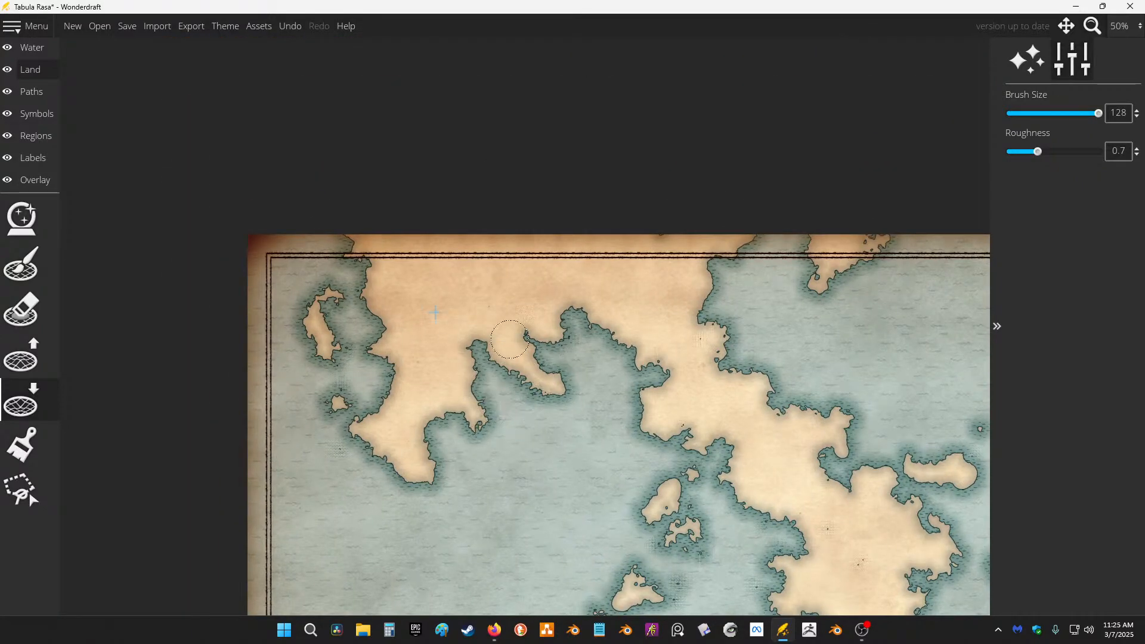
scroll(510, 339, down, 2)
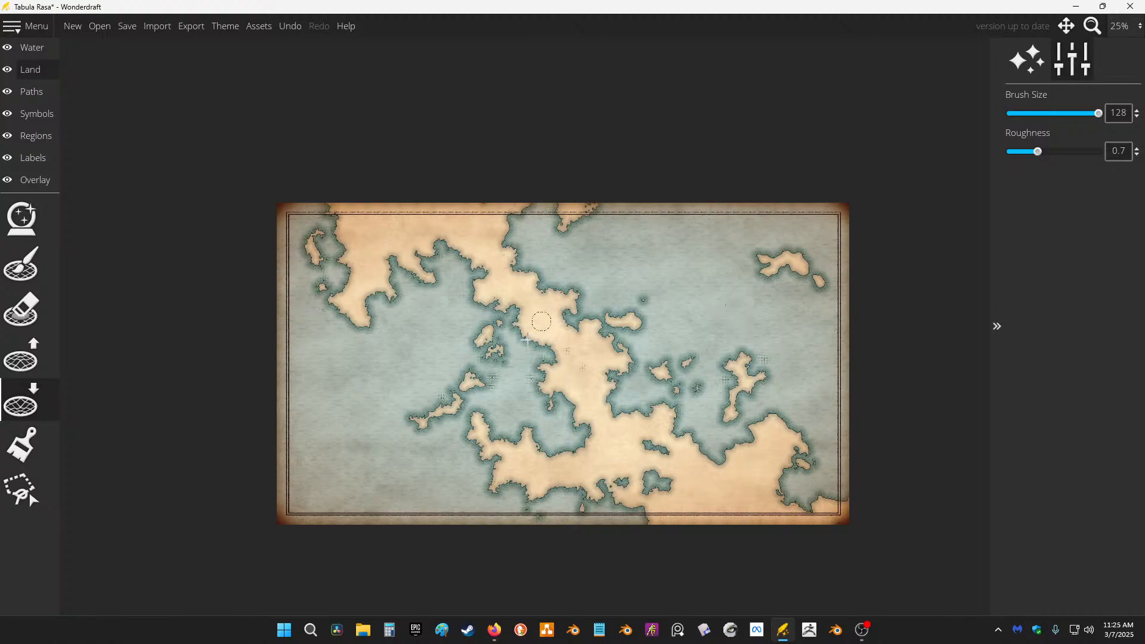
scroll(464, 386, up, 2)
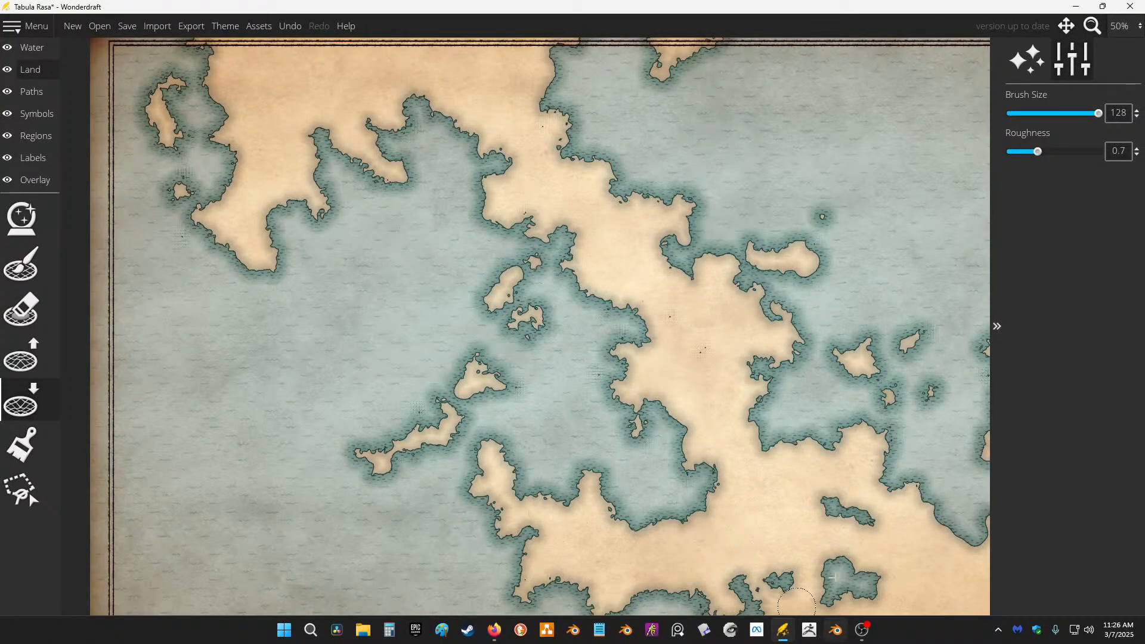
Step: Open Google Earth Pro and dismiss its start-up tips
key(super)
text(google earth pro)
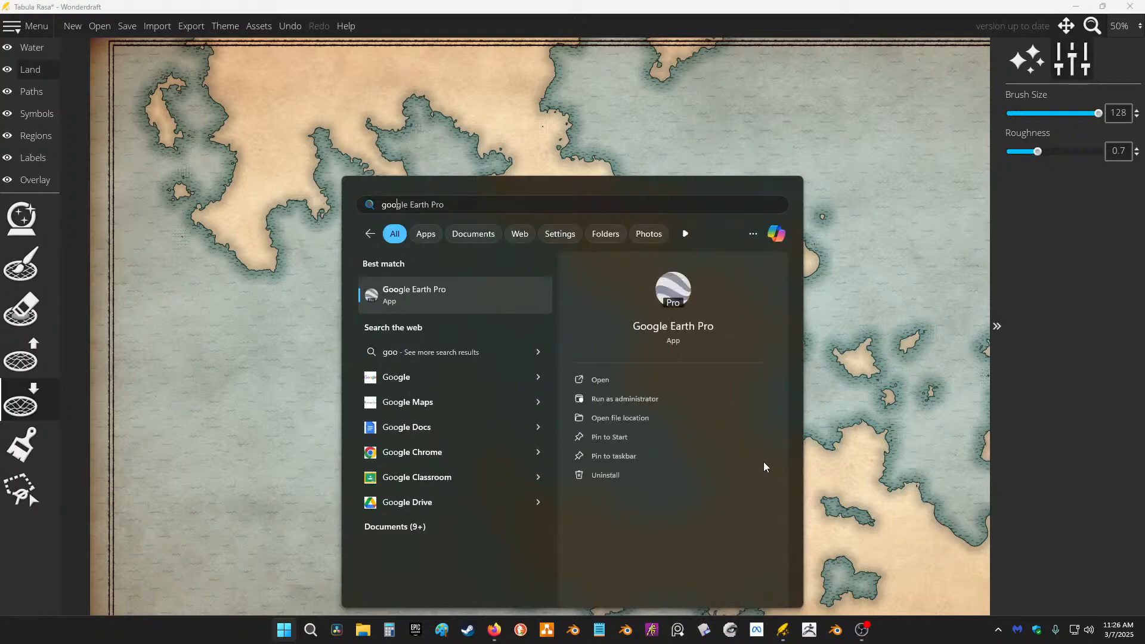
key(Return)
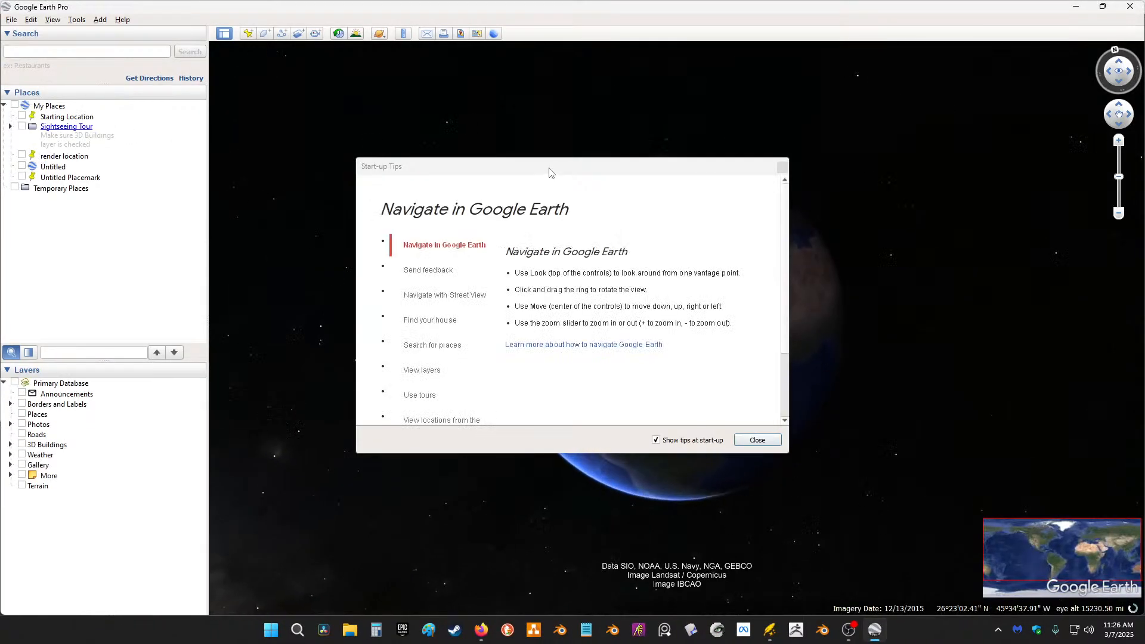
click(757, 440)
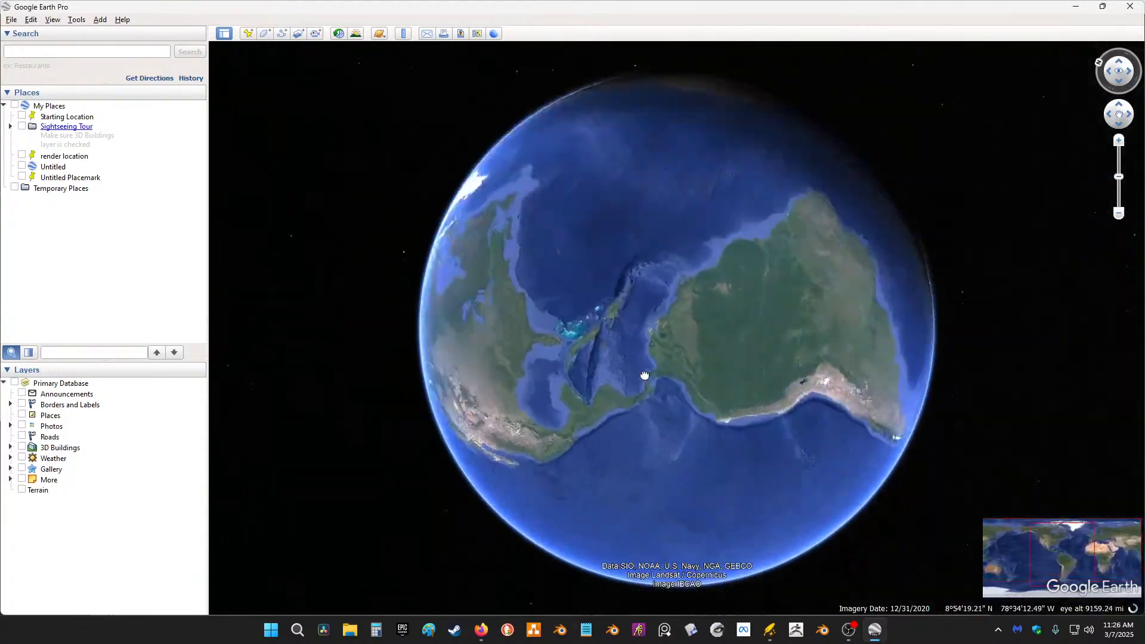
right_click(769, 630)
click(744, 520)
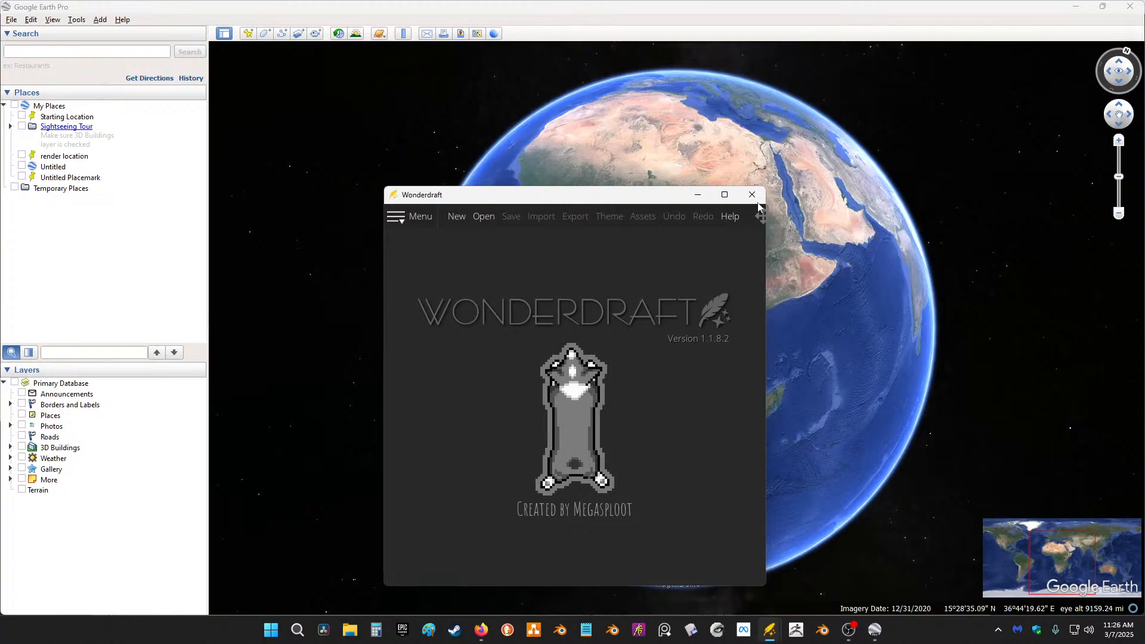
click(752, 195)
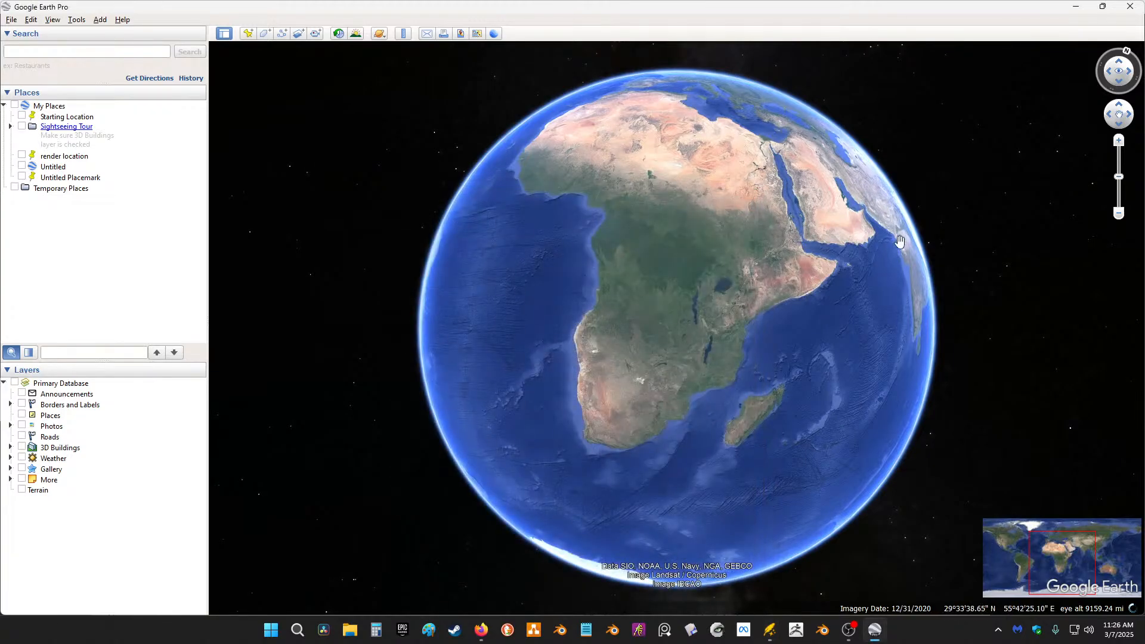
Step: Rotate the globe to examine the coastlines of Australia and New Guinea from several unfamiliar orientations
drag(723, 143, 680, 393)
drag(645, 102, 573, 358)
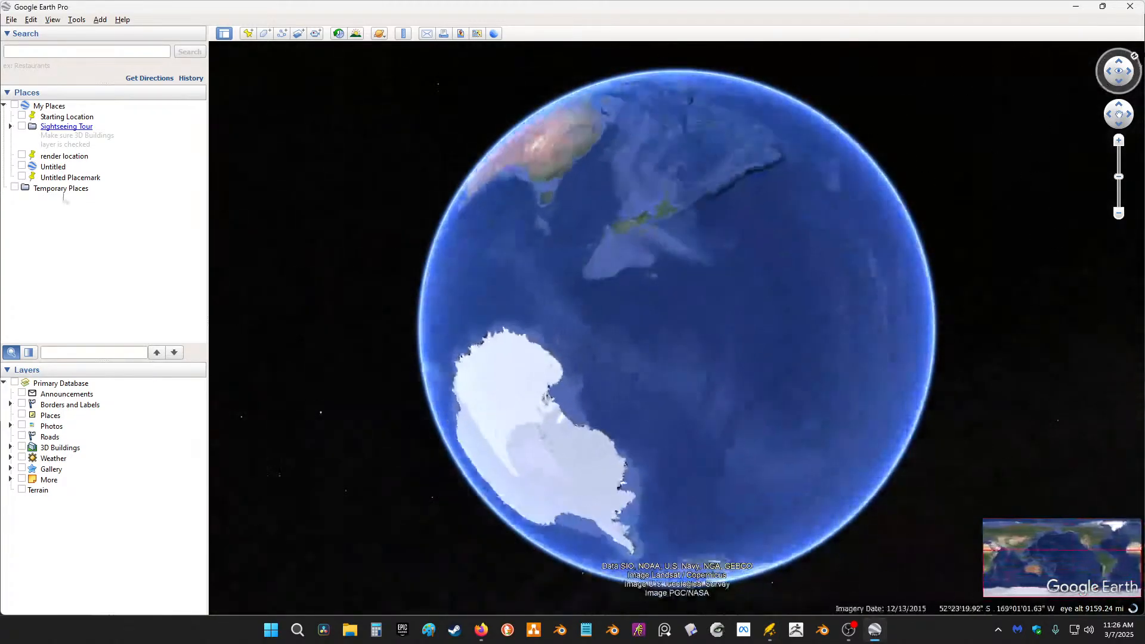
scroll(661, 226, down, 10)
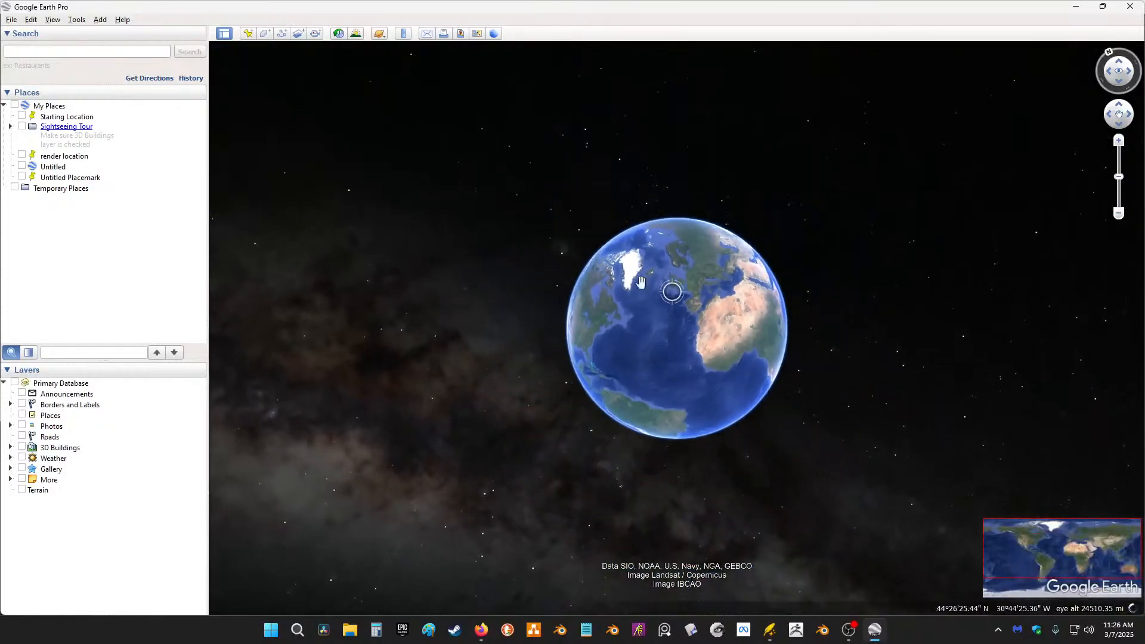
drag(717, 339, 1132, 385)
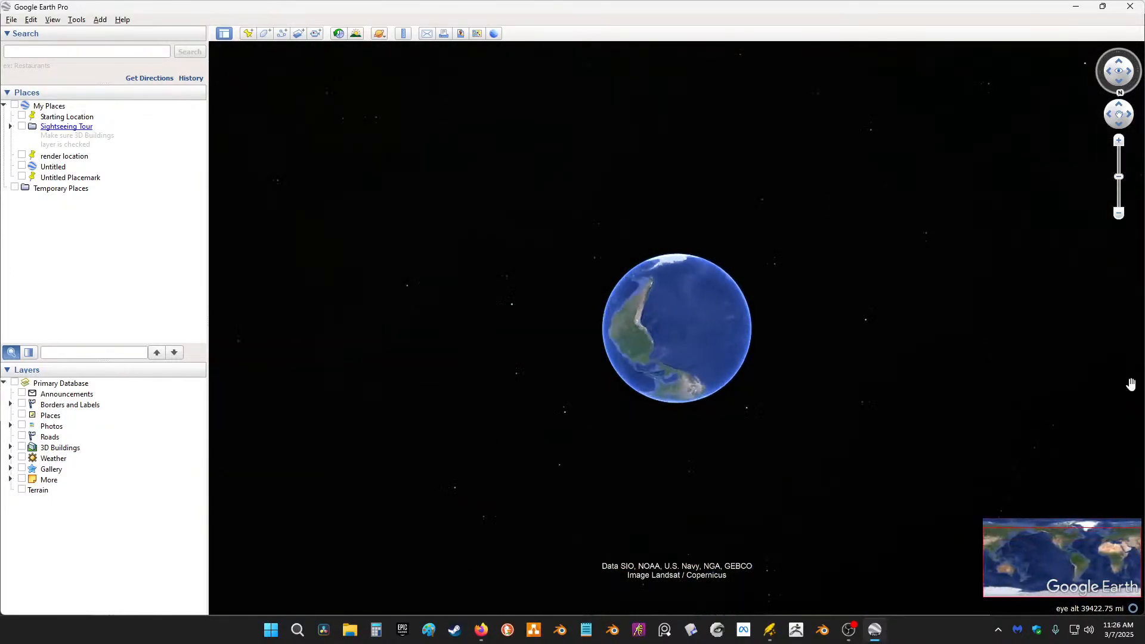
drag(720, 348, 701, 321)
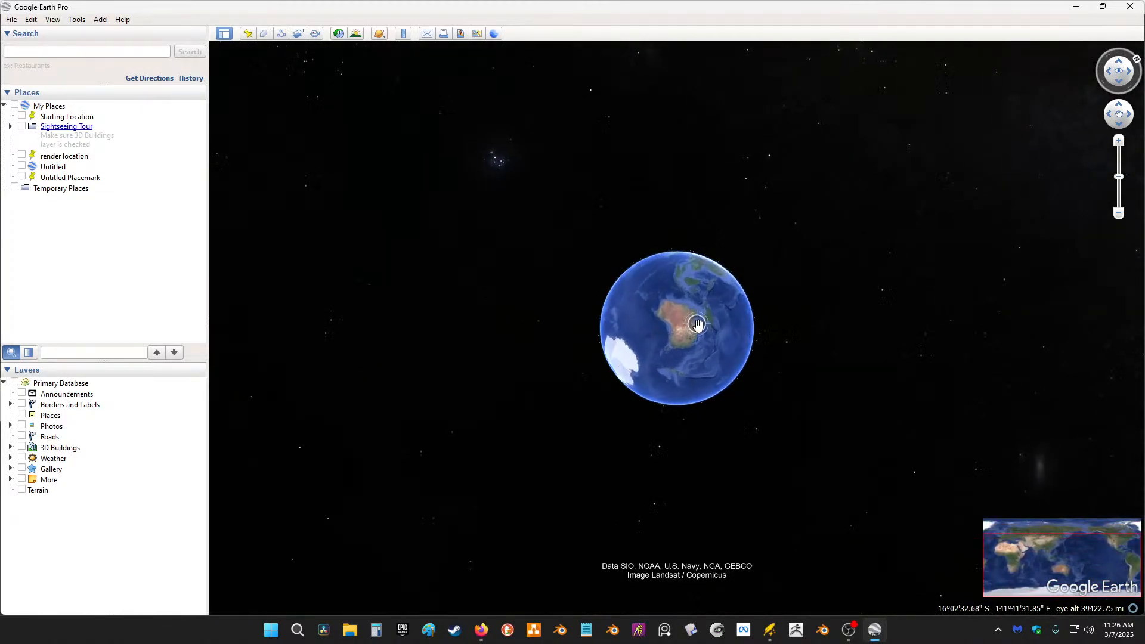
scroll(677, 348, down, 5)
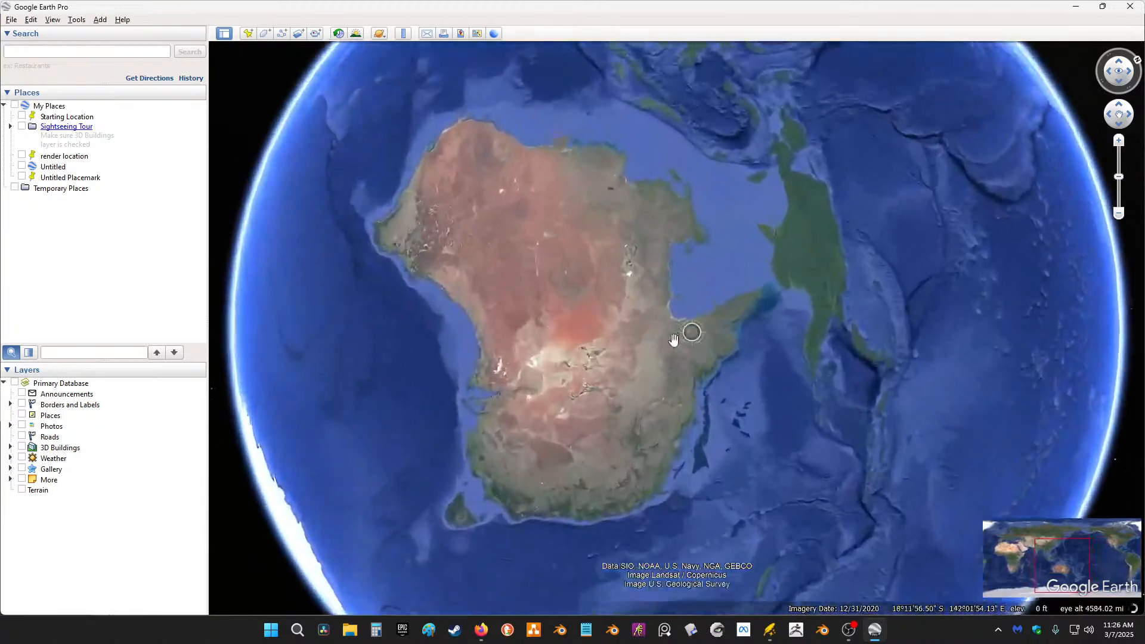
scroll(684, 243, down, 2)
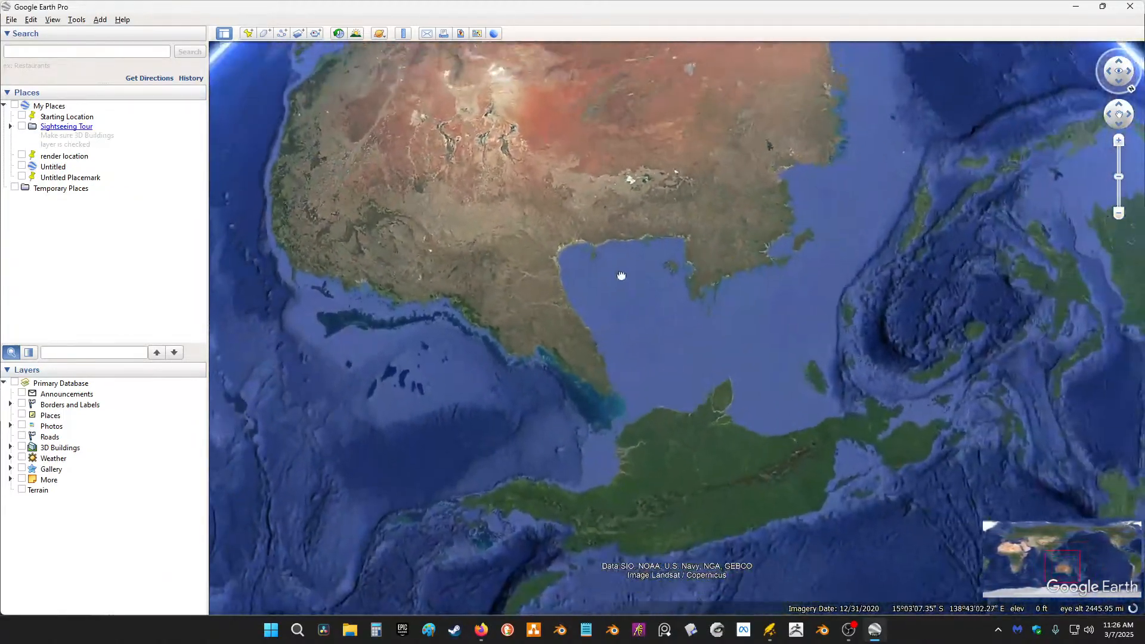
drag(621, 276, 613, 332)
scroll(618, 314, up, 2)
scroll(750, 260, down, 3)
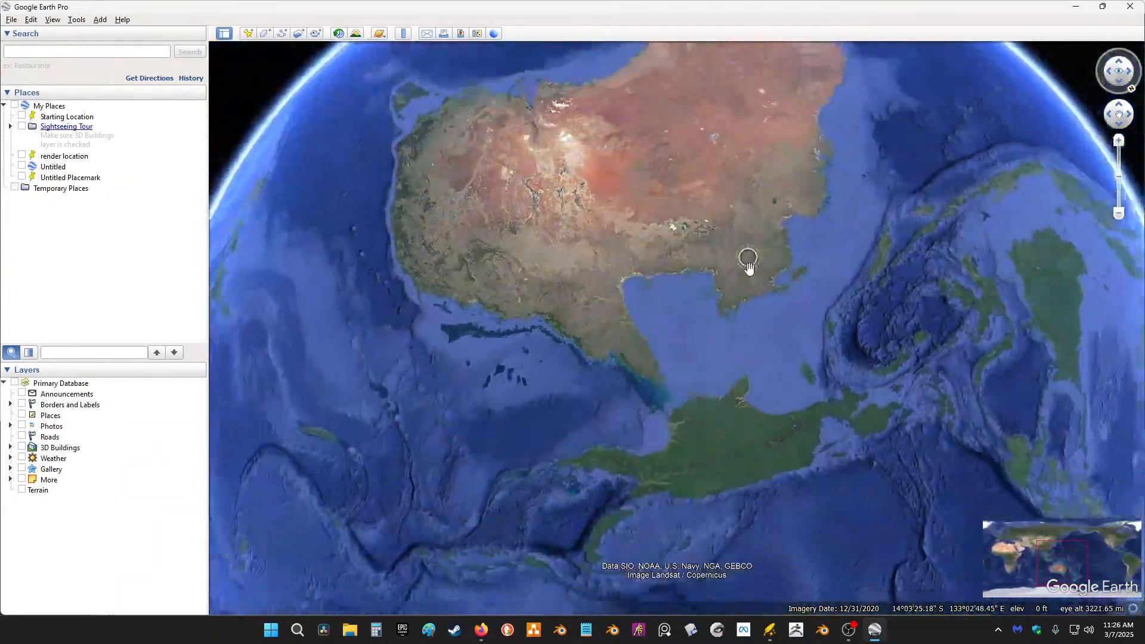
drag(749, 266, 757, 274)
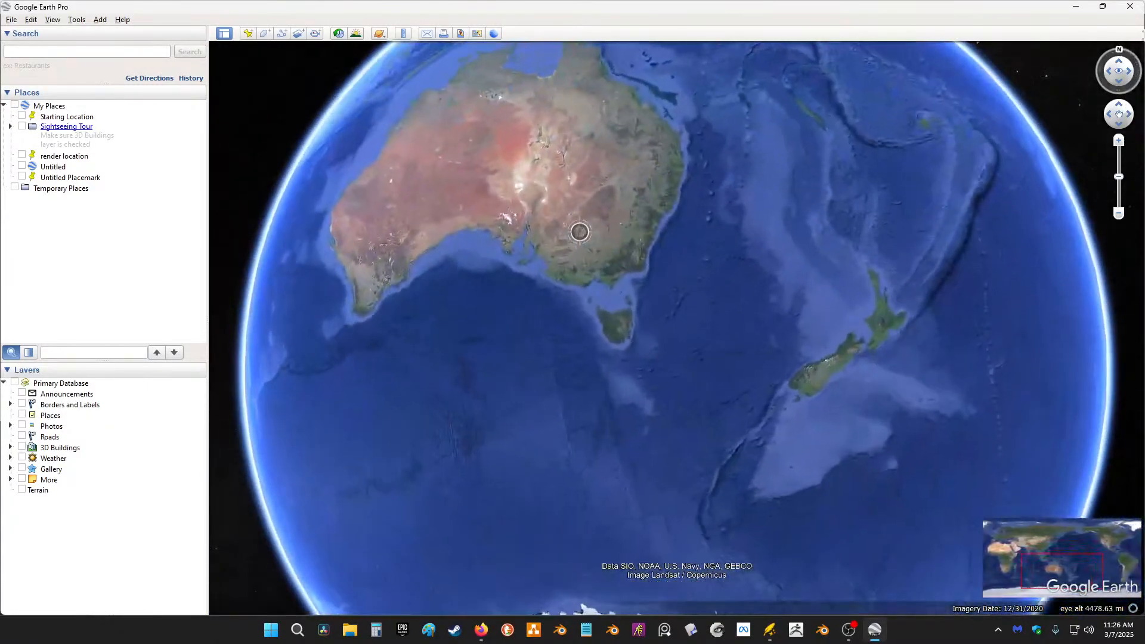
drag(642, 55, 793, 324)
scroll(861, 192, up, 3)
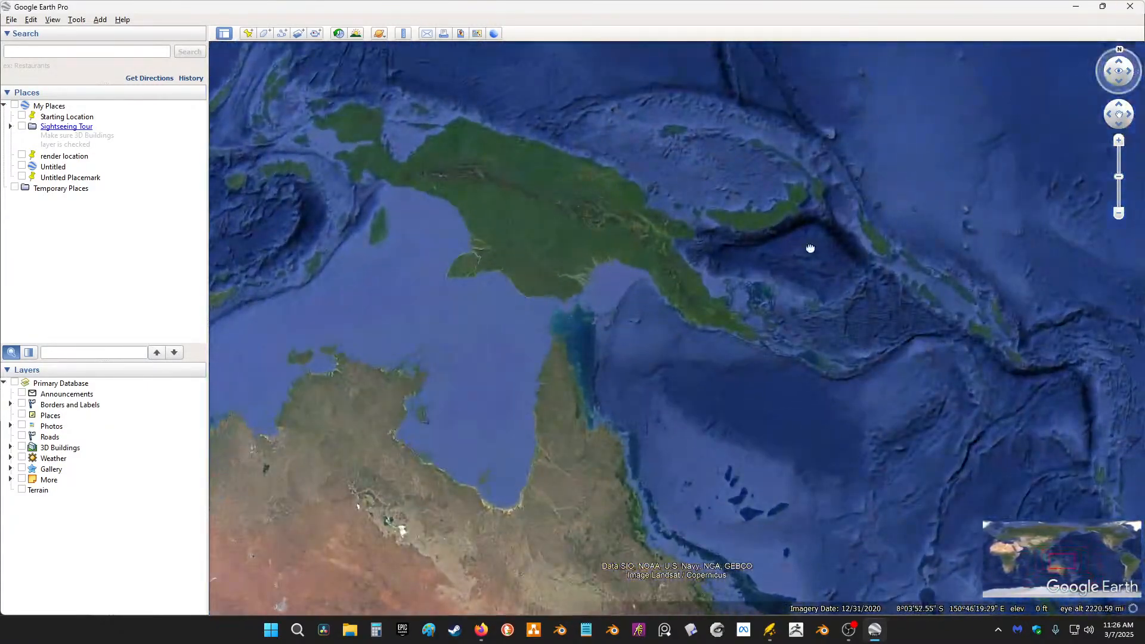
Step: Inspect the lakes and wetlands inland of northern Australia's coast up close as natural shape references
drag(811, 248, 991, 96)
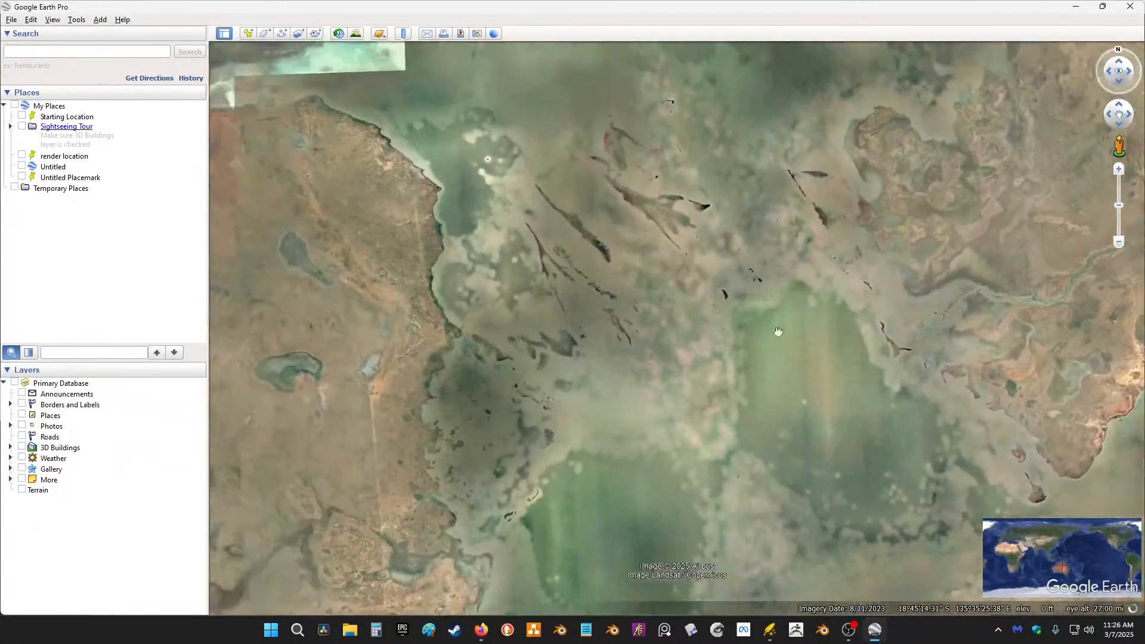
mouse_move(396, 148)
mouse_down()
mouse_move(767, 328)
mouse_move(1043, 409)
mouse_move(395, 148)
mouse_up()
drag(1038, 492, 330, 220)
scroll(487, 161, down, 5)
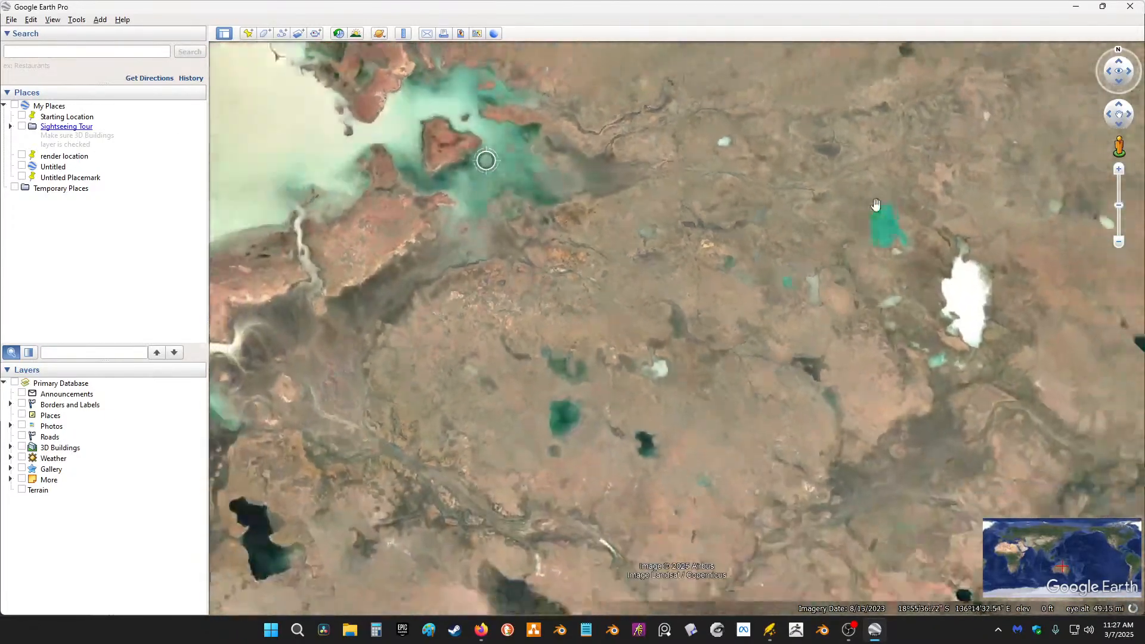
scroll(628, 353, down, 5)
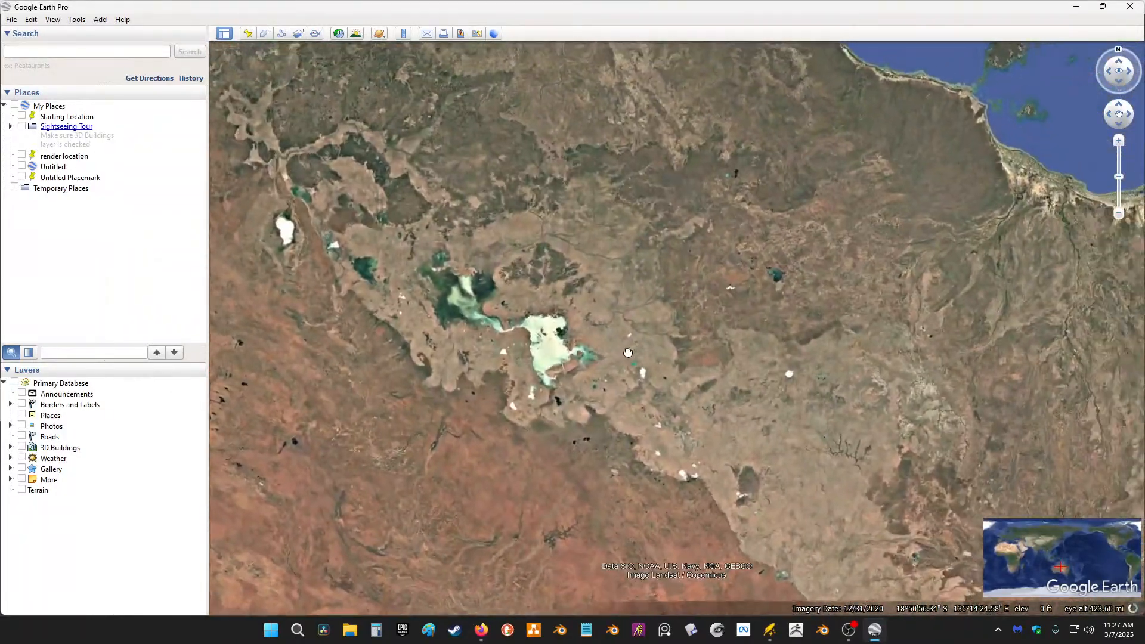
drag(629, 353, 670, 198)
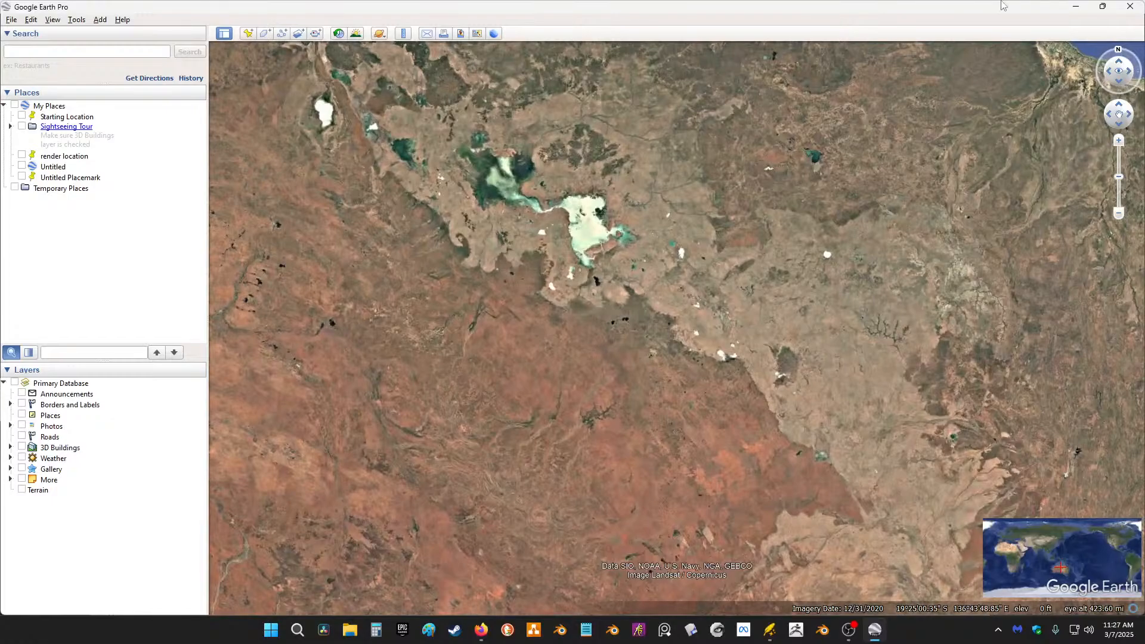
Step: Switch back to Wonderdraft and review the overall shape of the whole map
click(1076, 7)
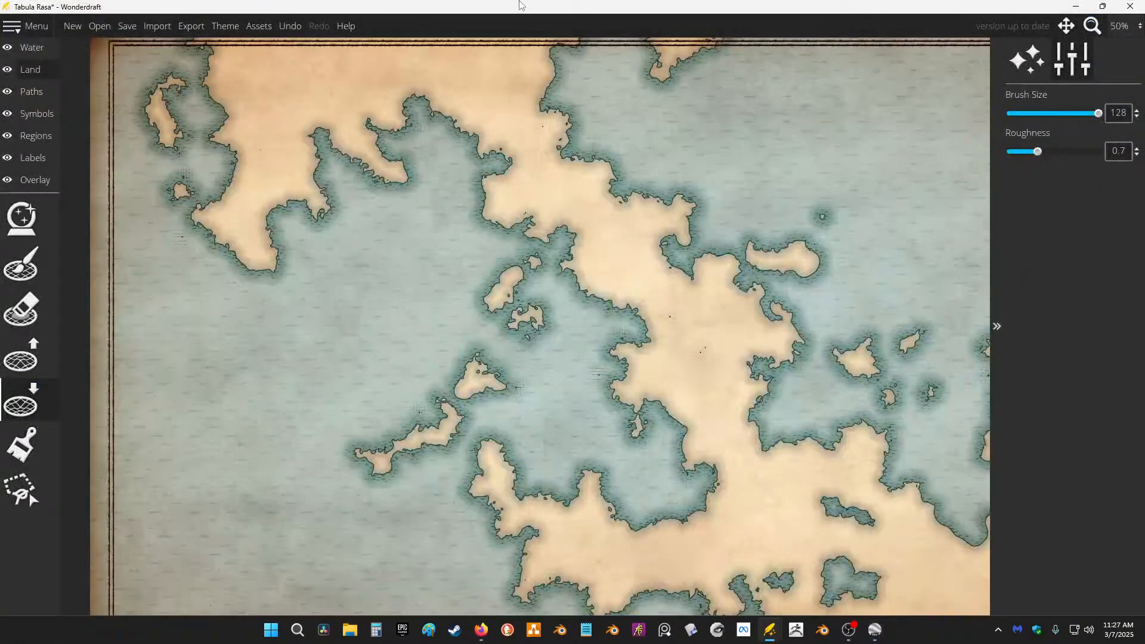
mouse_move(486, 287)
mouse_down()
mouse_move(519, 362)
mouse_move(485, 280)
mouse_up()
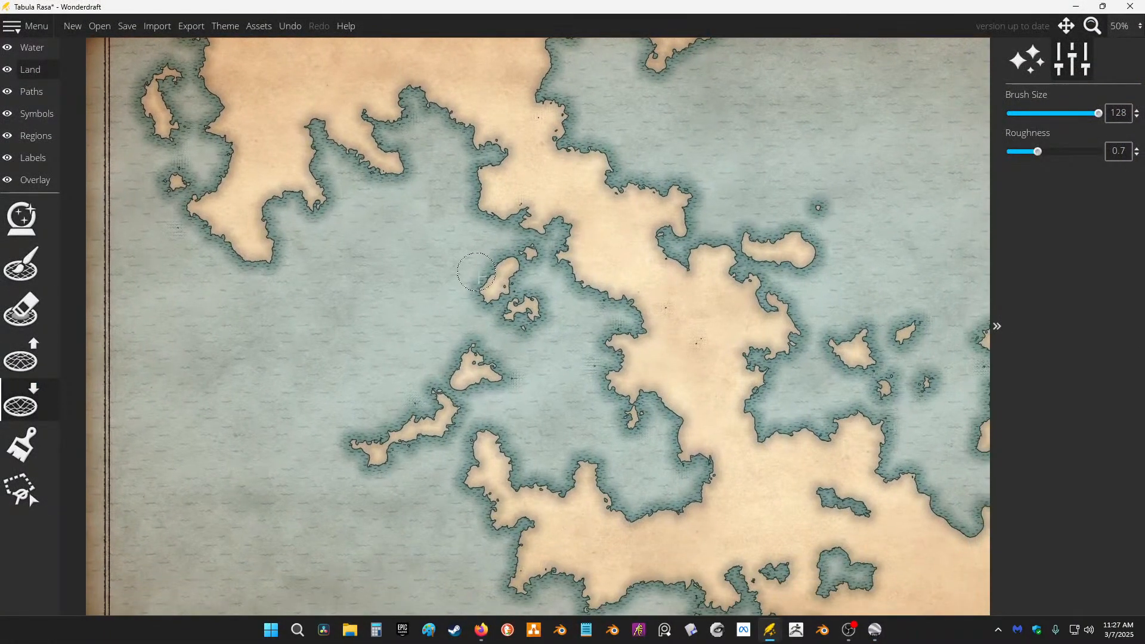
scroll(489, 276, down, 1)
drag(604, 245, 507, 262)
scroll(541, 237, up, 1)
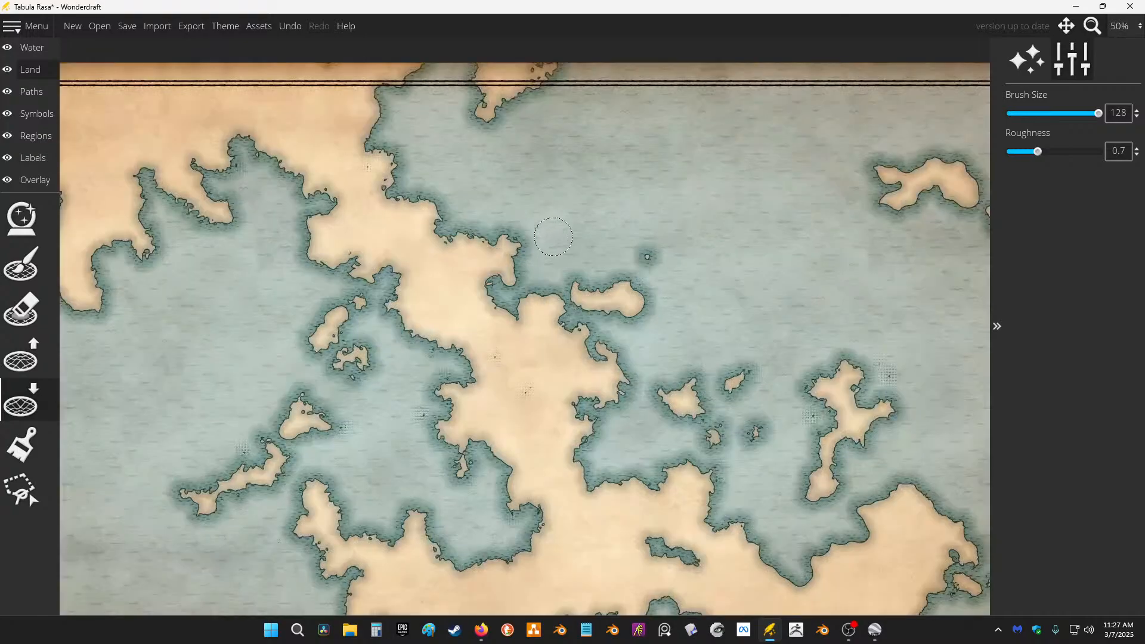
scroll(559, 233, down, 1)
drag(563, 208, 581, 225)
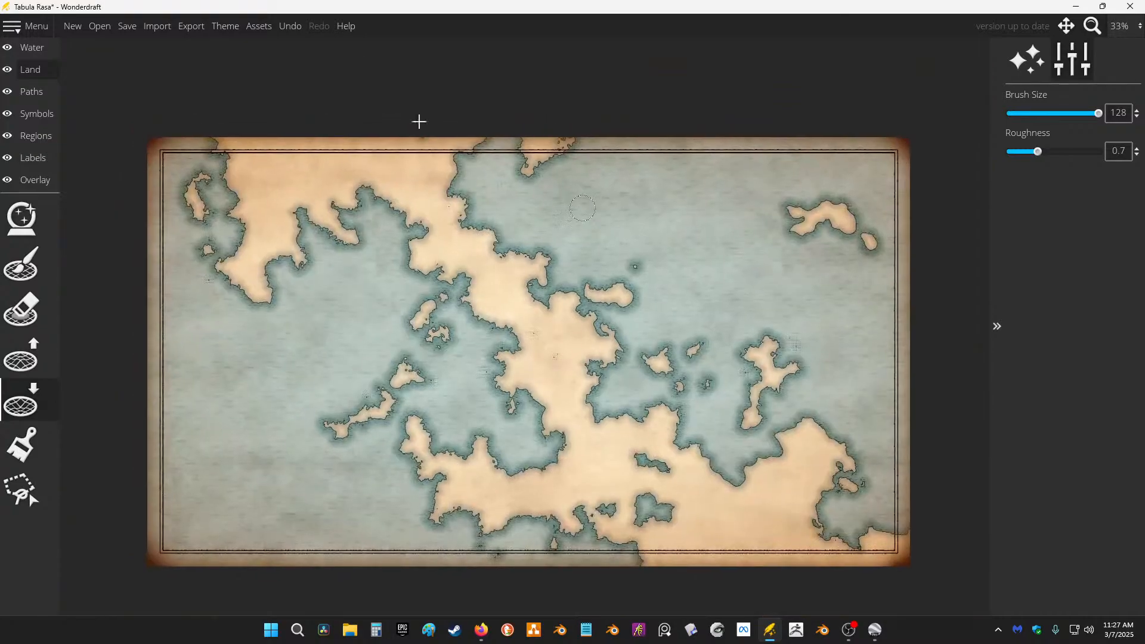
Step: Try the Black & White theme on the map with all filter options enabled
click(232, 25)
click(558, 196)
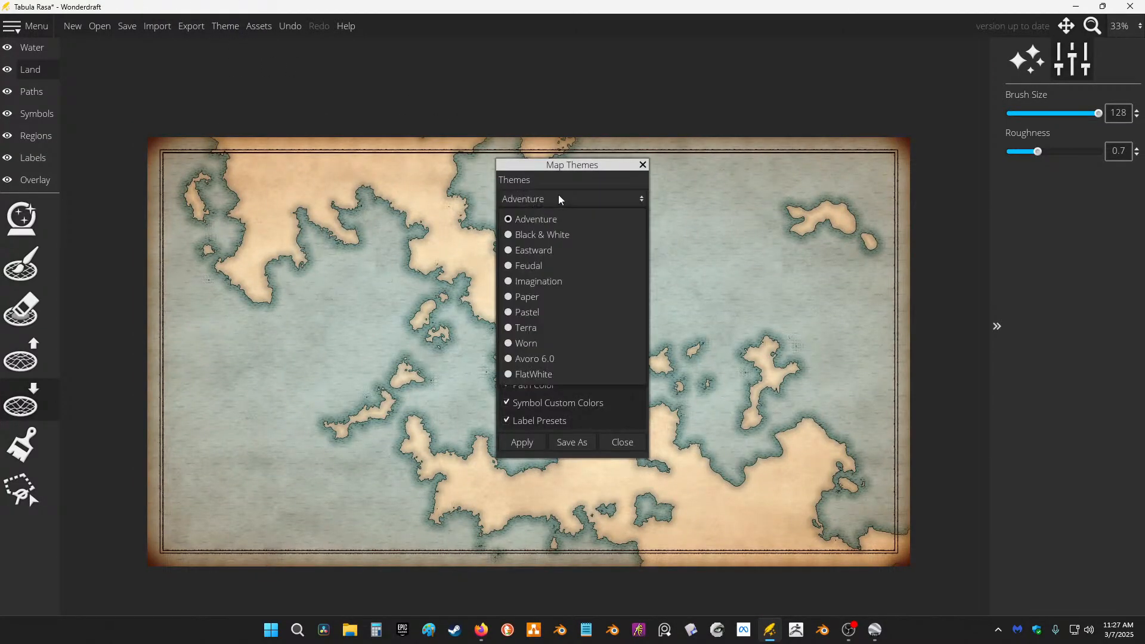
click(555, 219)
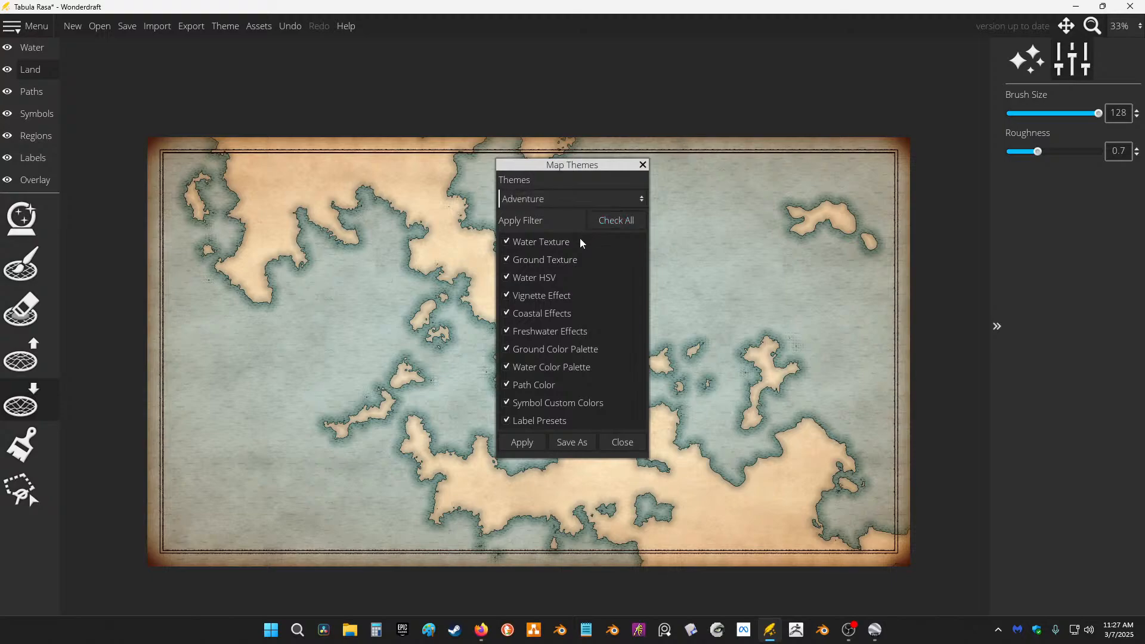
click(571, 199)
click(570, 219)
click(514, 443)
click(596, 197)
click(586, 175)
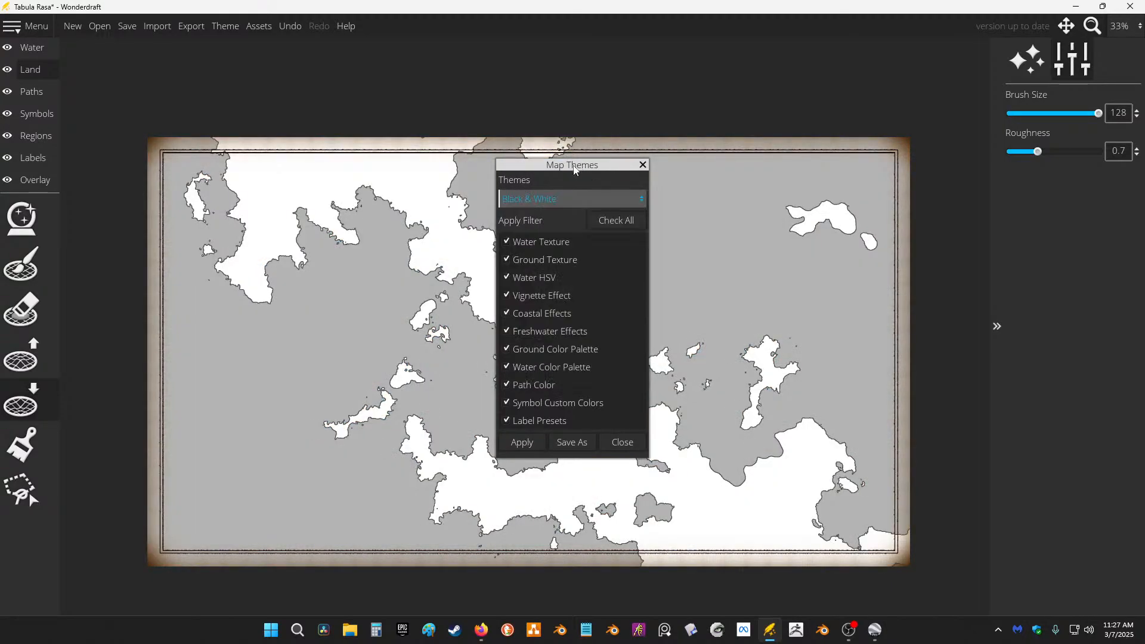
Step: Try the Eastward theme on the map with all filter options enabled
drag(590, 172, 575, 123)
click(542, 141)
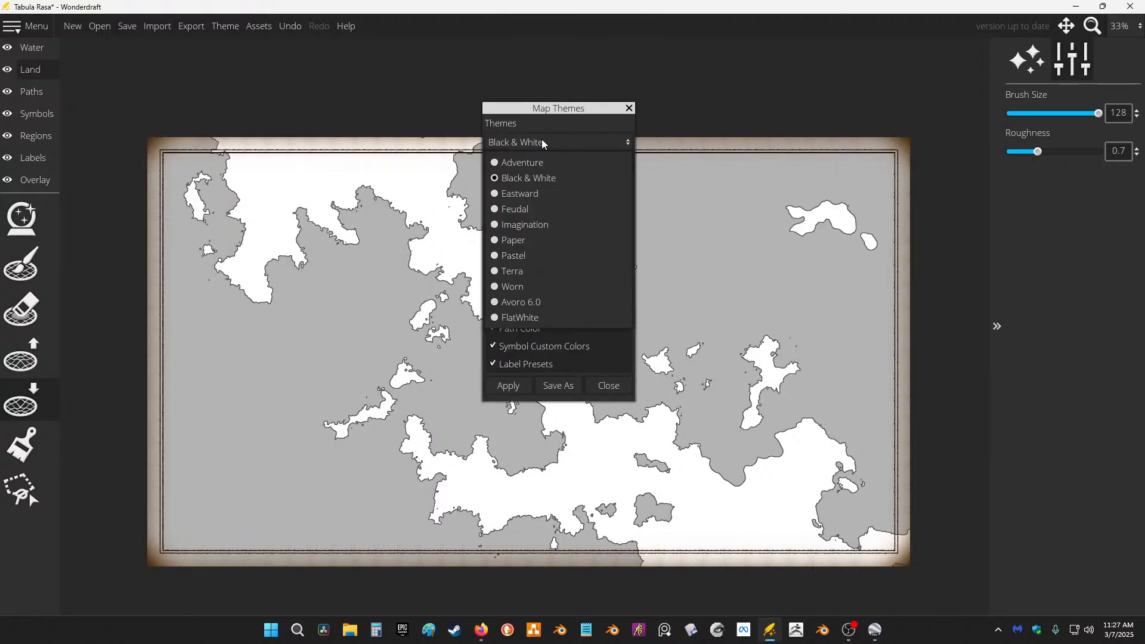
click(543, 190)
click(509, 386)
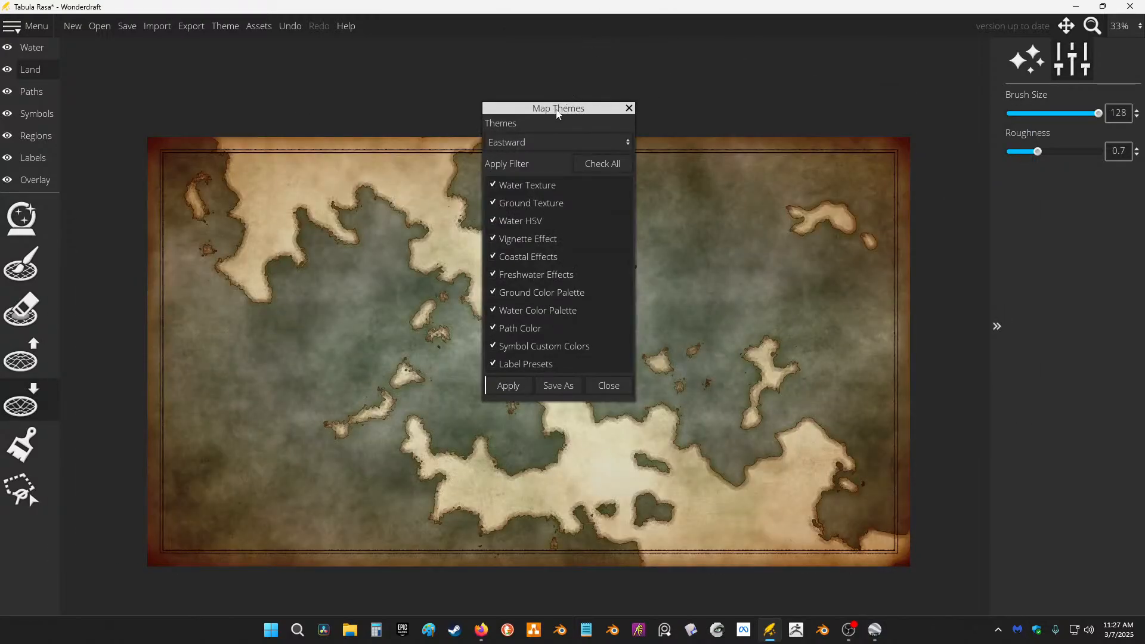
Step: Apply the Feudal theme to the map, close the theme settings and check its water texture up close
drag(558, 113, 553, 52)
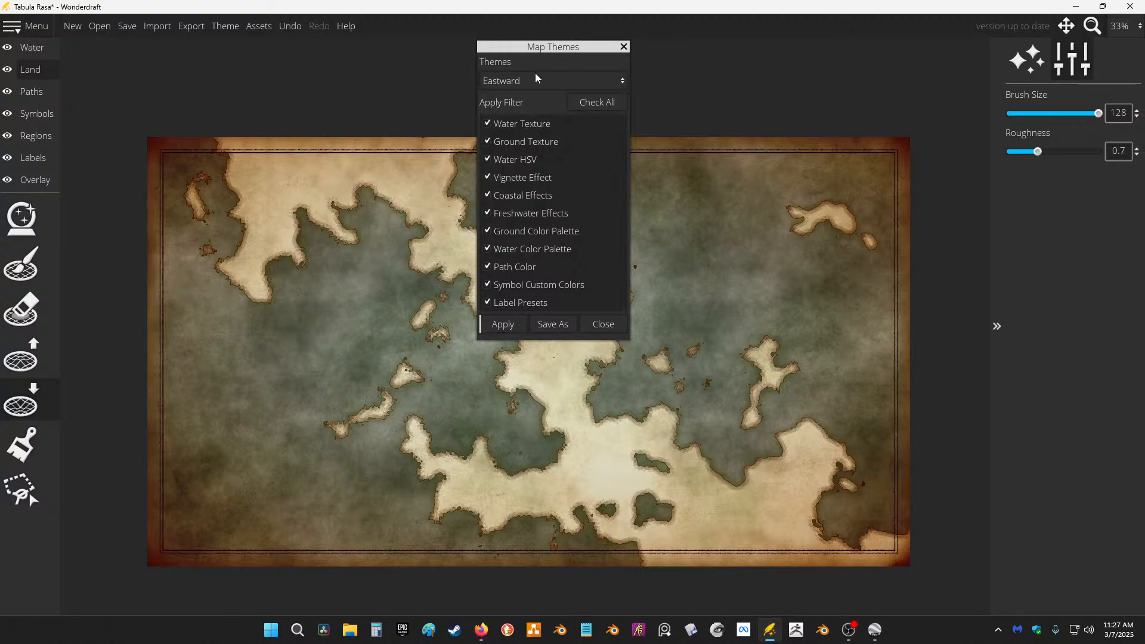
click(535, 79)
click(521, 145)
click(501, 327)
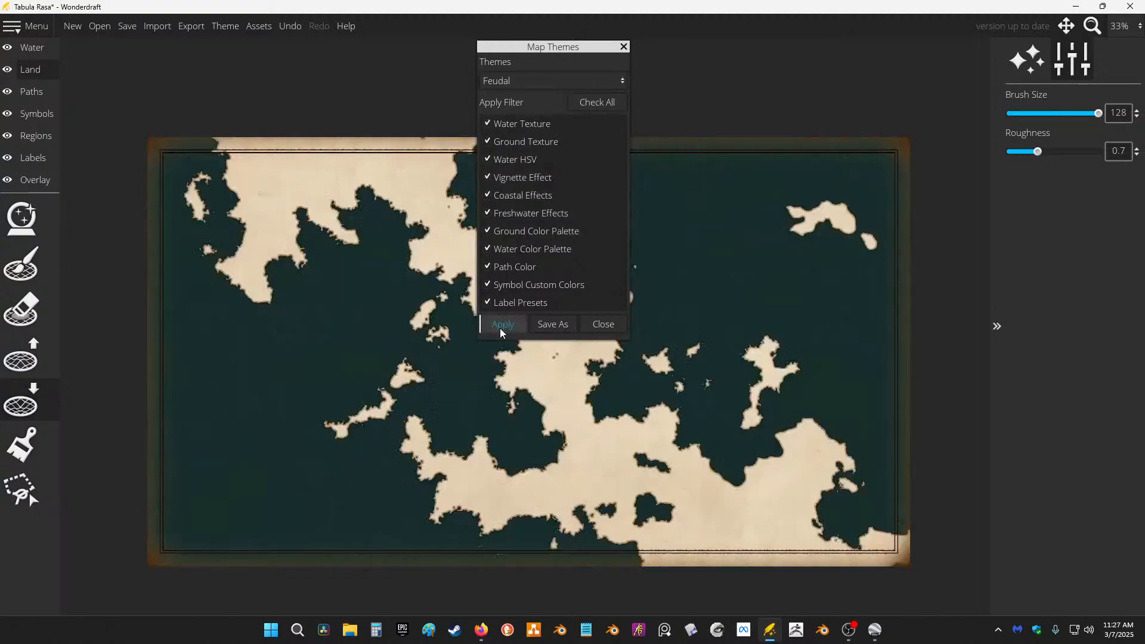
click(628, 51)
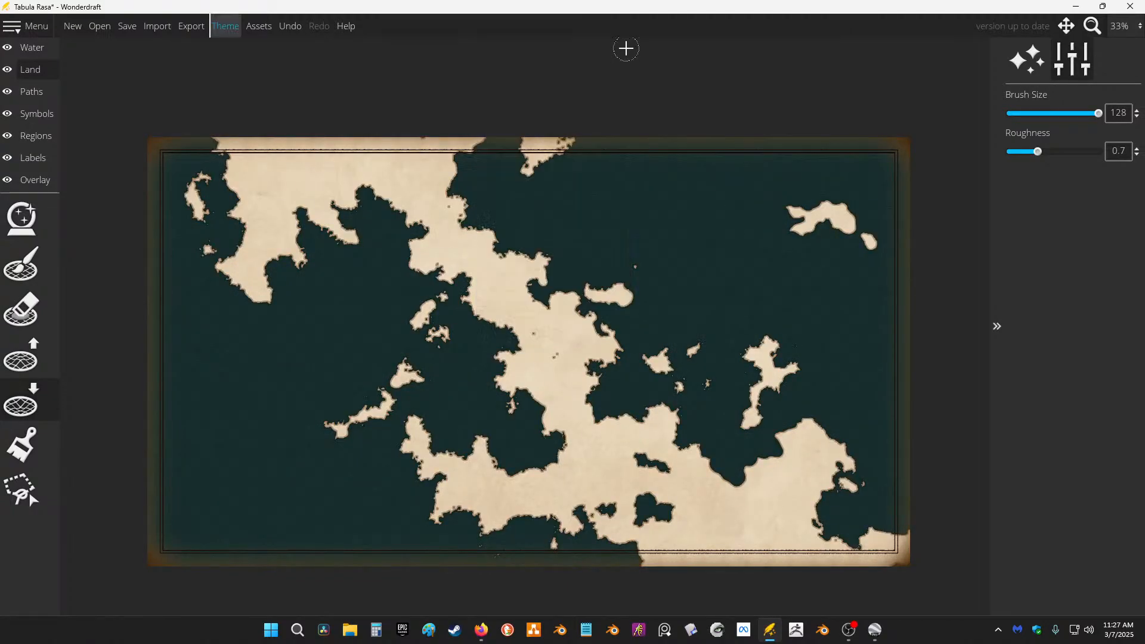
scroll(680, 233, up, 12)
scroll(614, 206, down, 10)
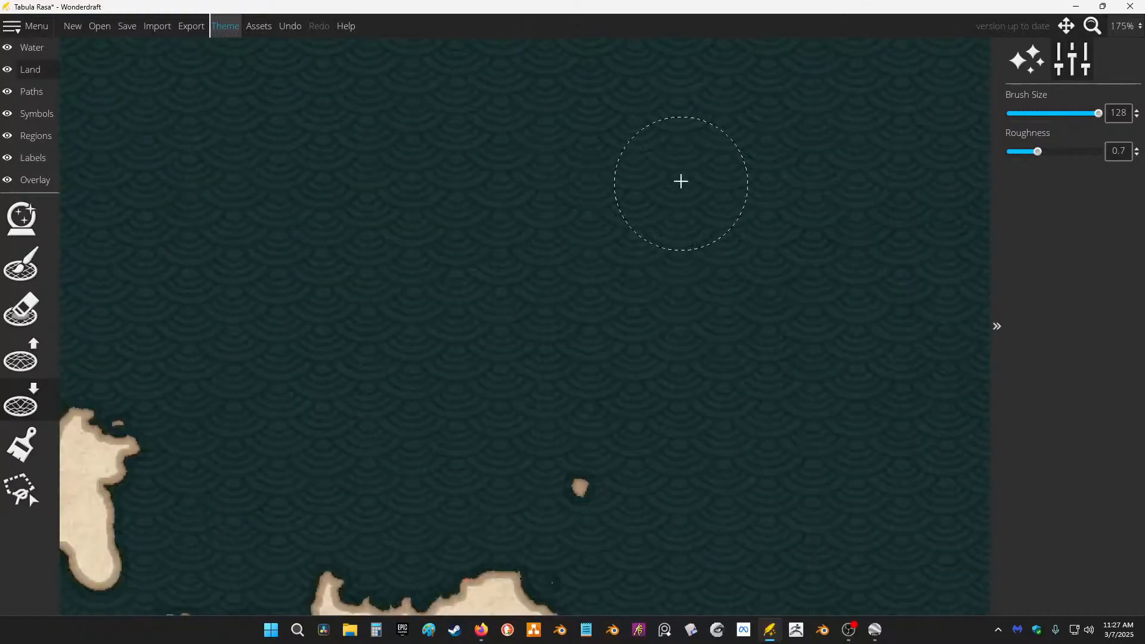
scroll(650, 227, up, 3)
scroll(599, 203, down, 4)
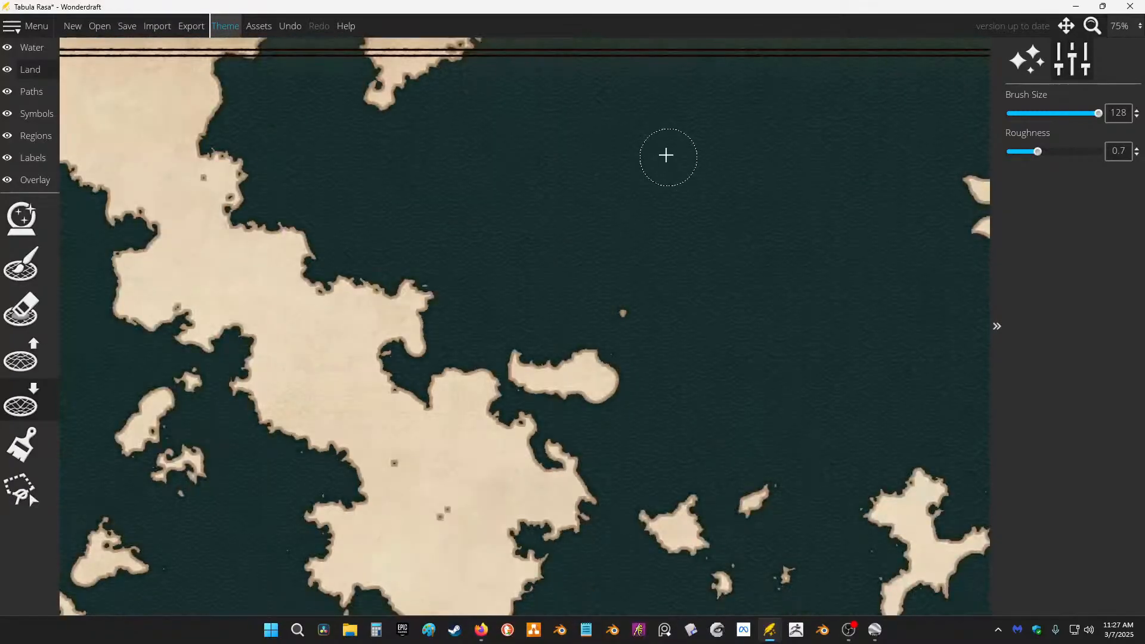
Step: Lighten the water by setting its hue to 0, saturation to -0.05, value to 0.23 and stain amount to 1
click(1044, 58)
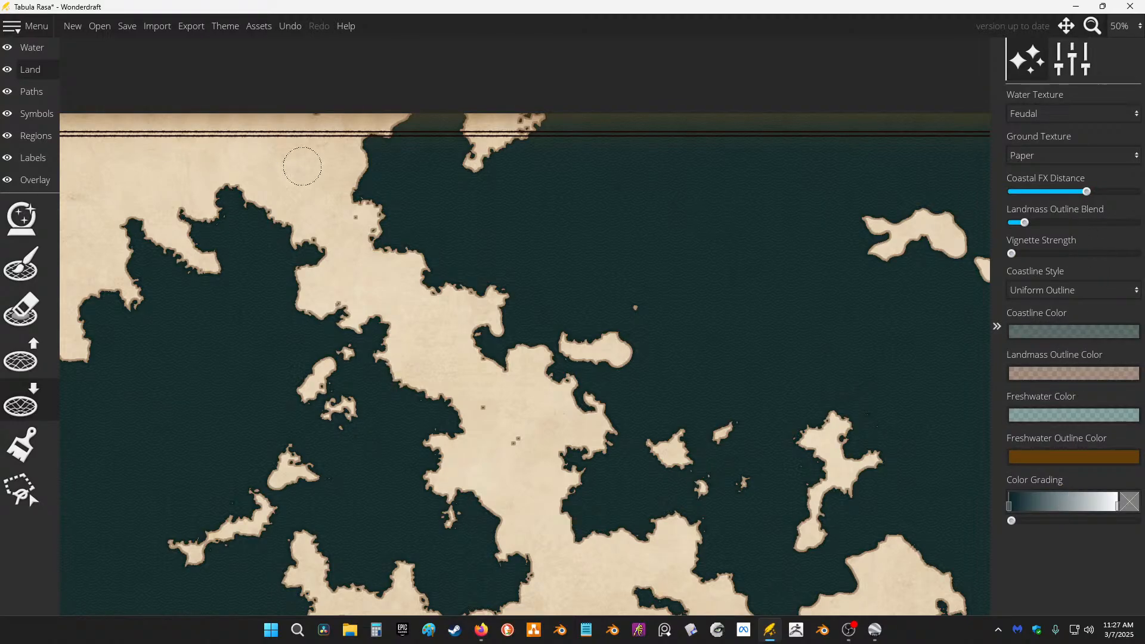
click(23, 53)
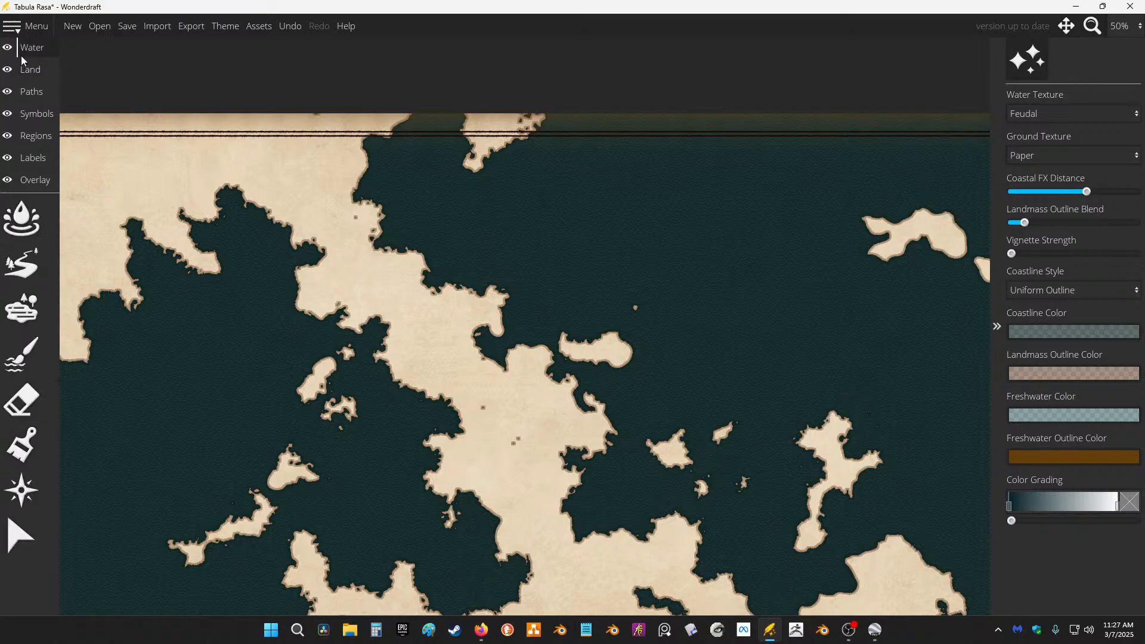
click(21, 220)
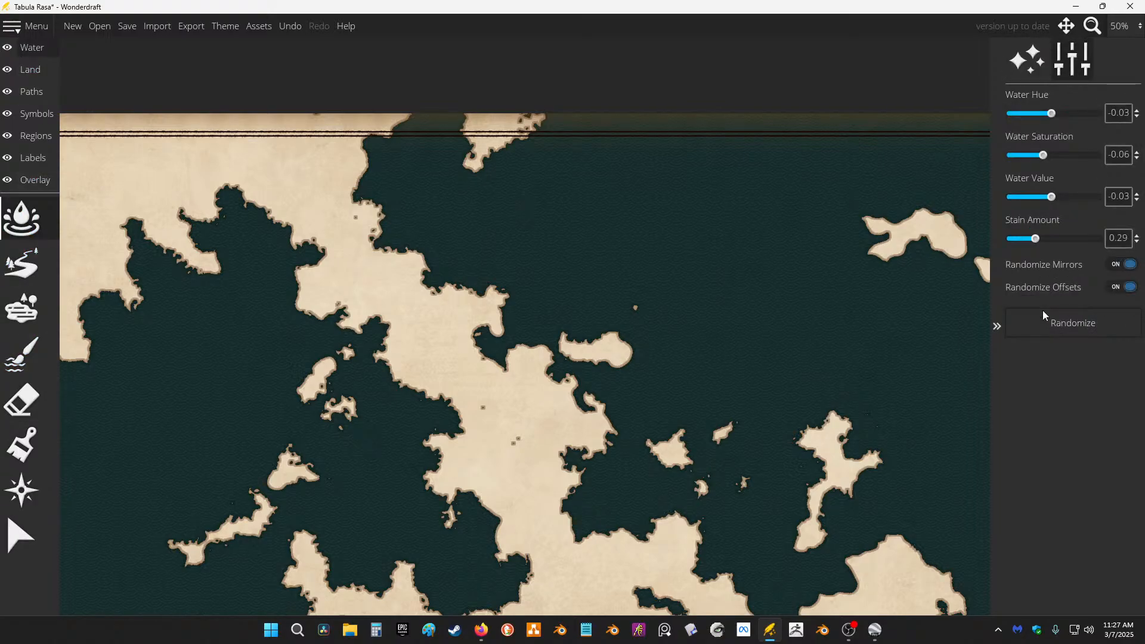
drag(1052, 113, 1059, 115)
mouse_move(1045, 161)
mouse_down()
mouse_move(1017, 157)
mouse_move(1090, 158)
mouse_move(1045, 158)
mouse_up()
drag(1052, 197, 1077, 190)
drag(1040, 237, 1099, 239)
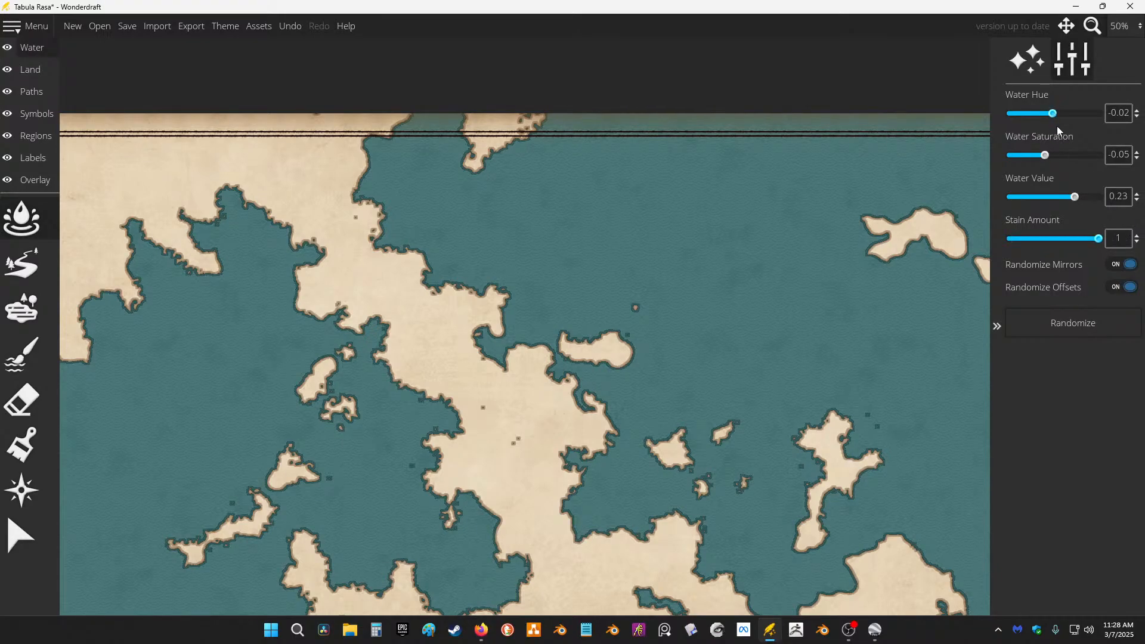
drag(1054, 121, 1055, 121)
Step: Try the Imagination theme on the map with all filter options enabled, keeping the theme settings open beside the central landmass
scroll(732, 256, down, 2)
scroll(478, 314, up, 8)
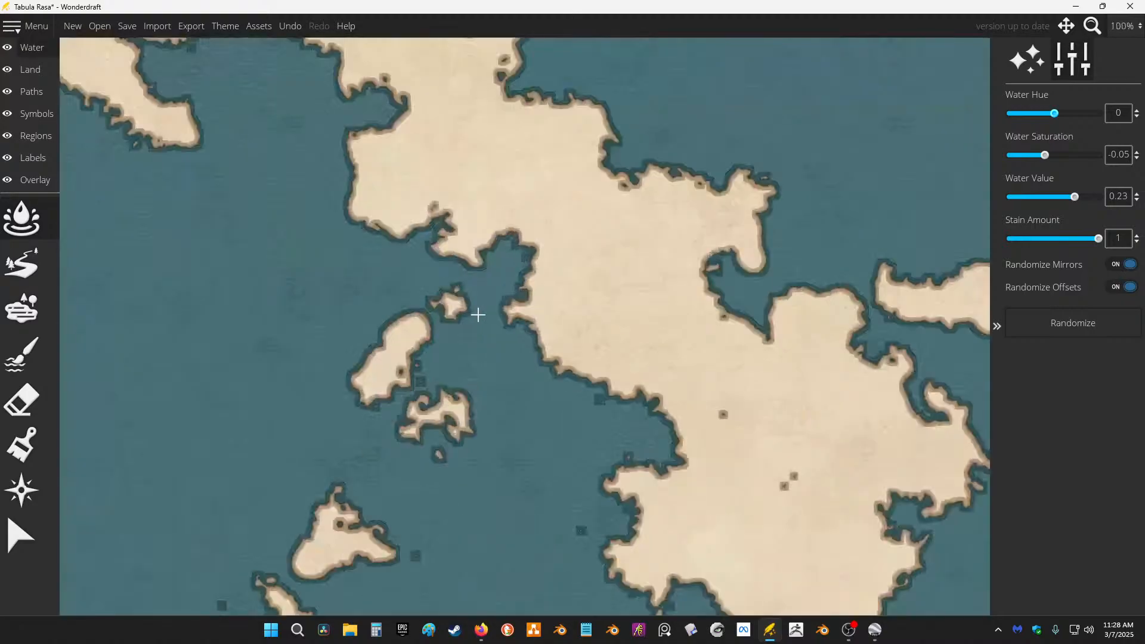
scroll(706, 148, down, 6)
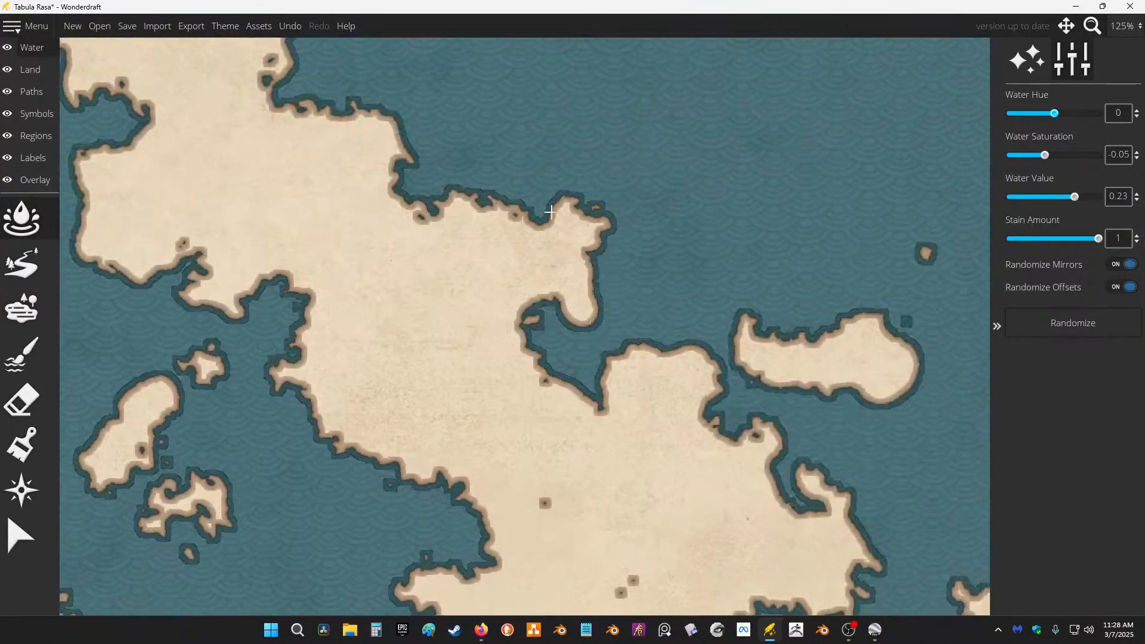
scroll(611, 225, up, 3)
scroll(542, 287, down, 2)
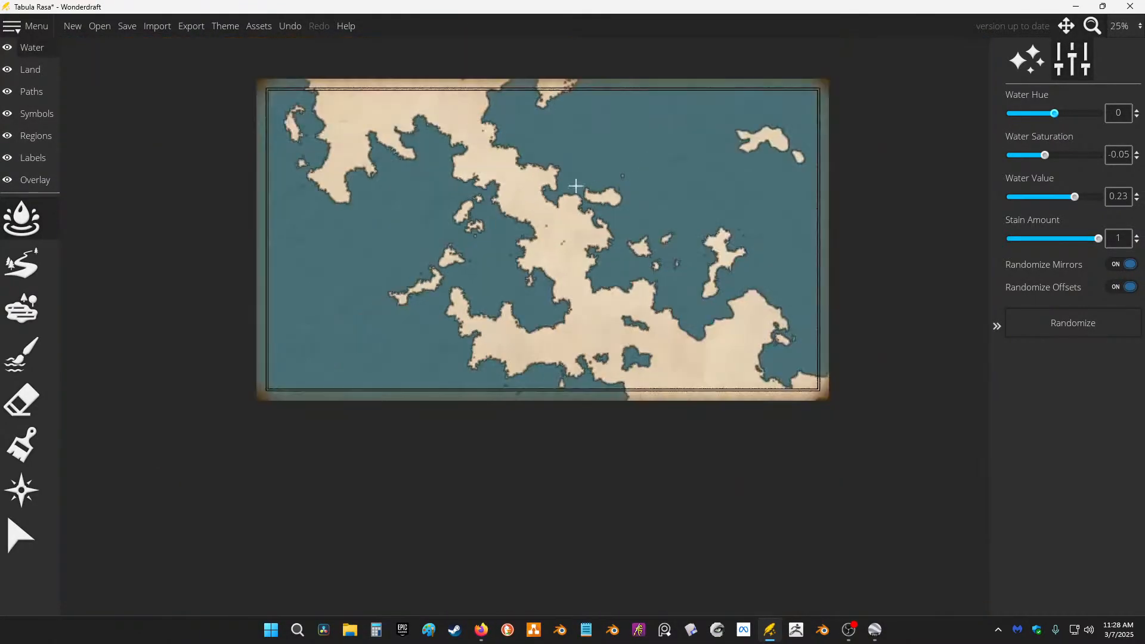
click(226, 25)
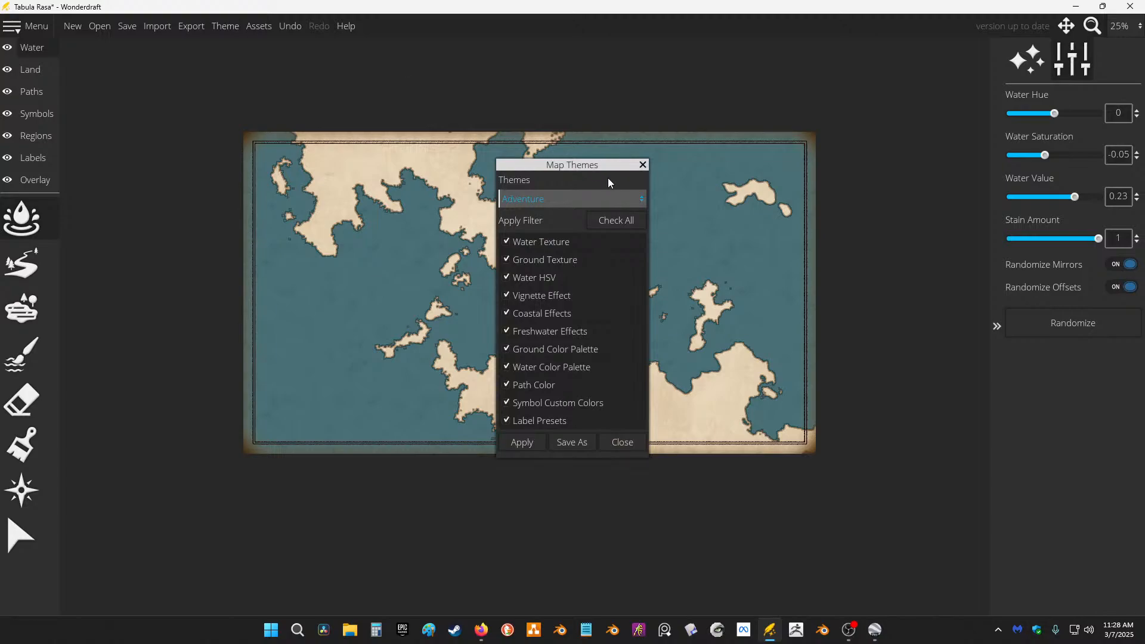
click(579, 202)
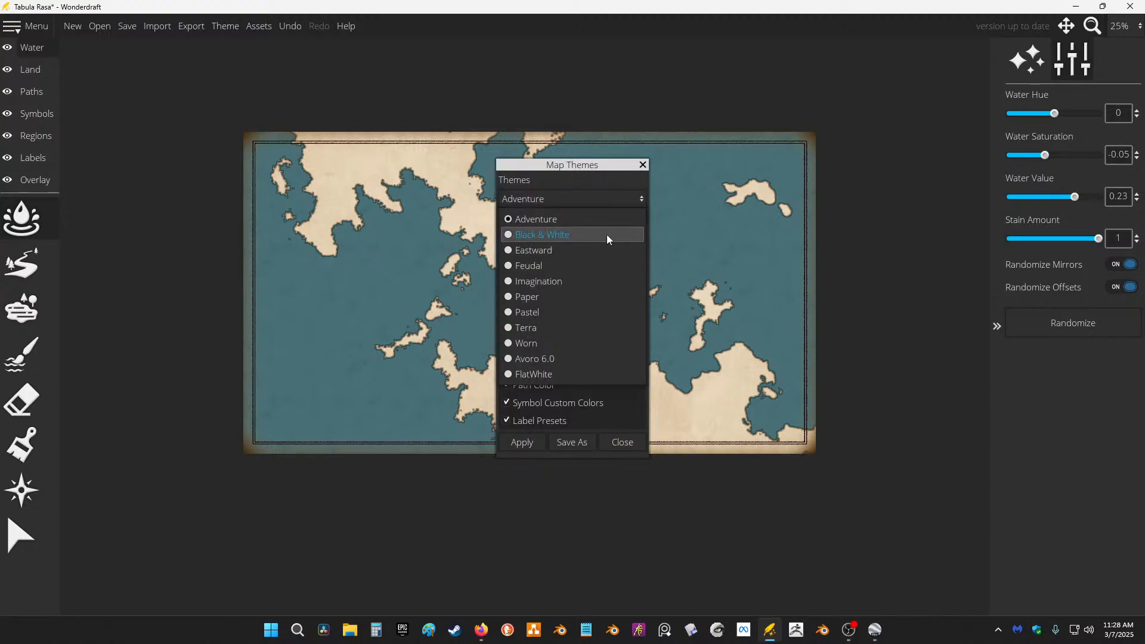
click(584, 281)
click(523, 443)
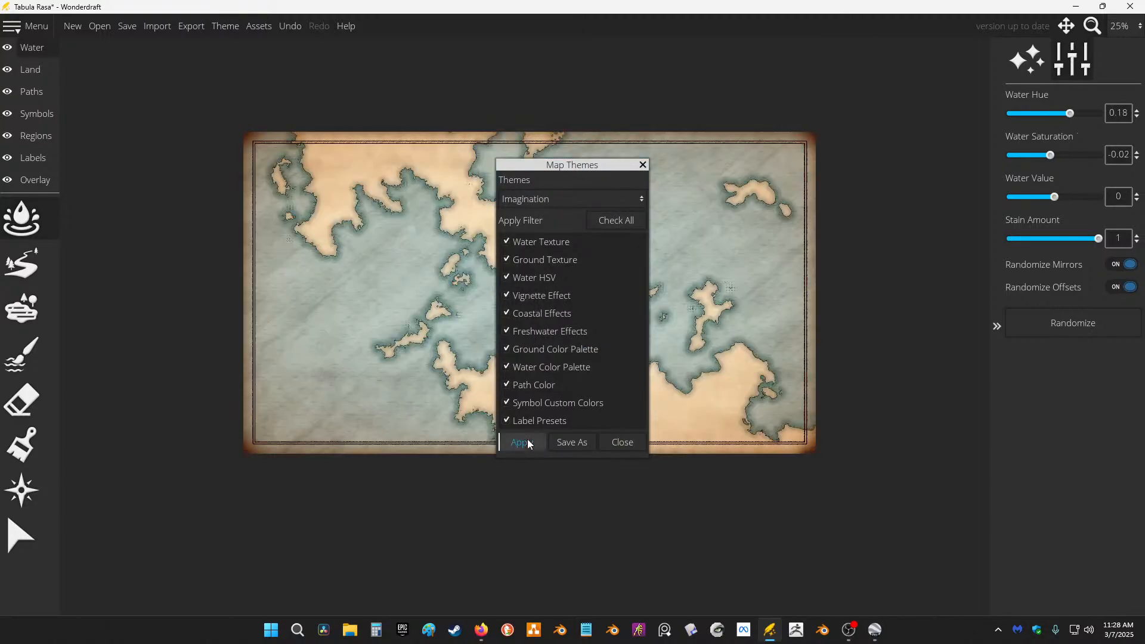
drag(568, 169, 583, 151)
Step: Try the Paper theme on the map with all filter options enabled and move the theme settings clear of the central landmass
click(614, 173)
click(599, 273)
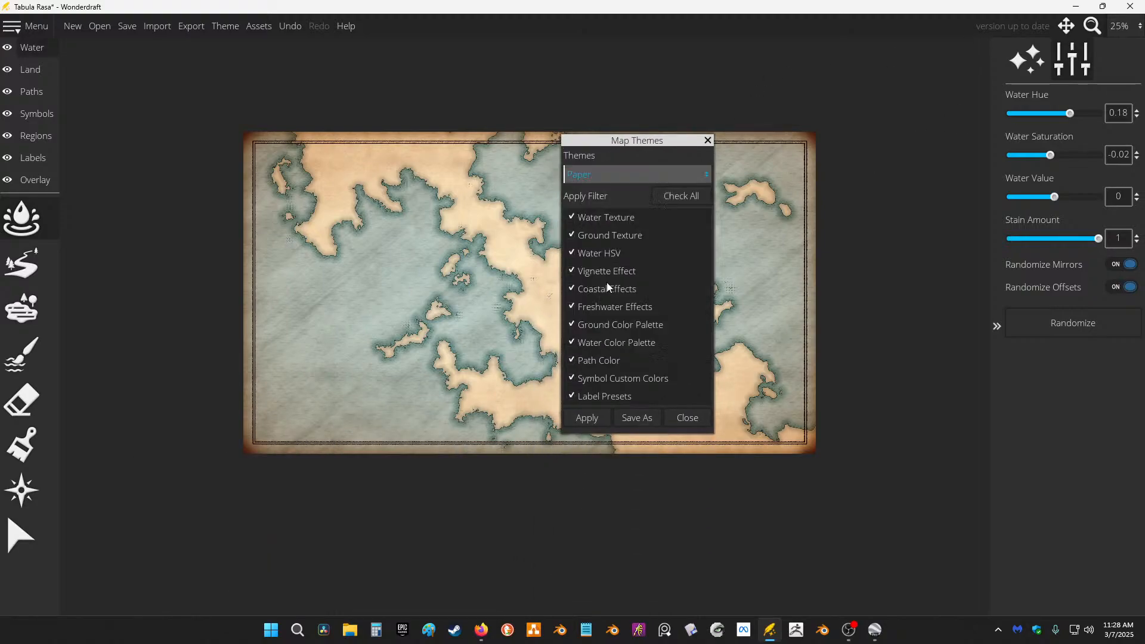
click(582, 418)
drag(629, 143, 750, 122)
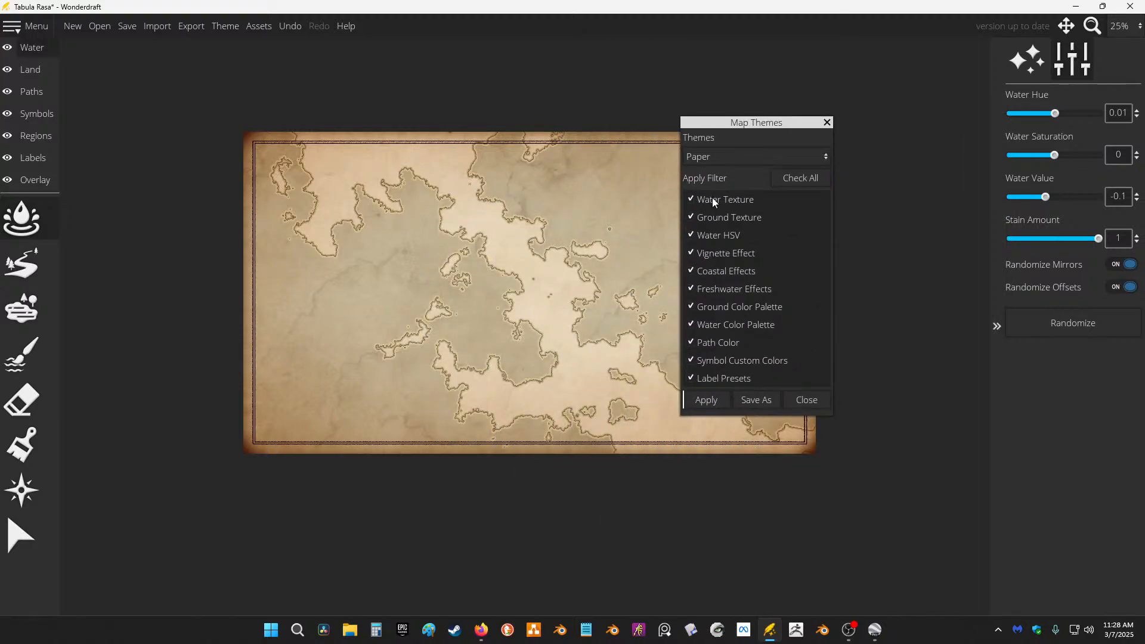
Step: Try the Pastel theme on the map with all filter options enabled
click(719, 157)
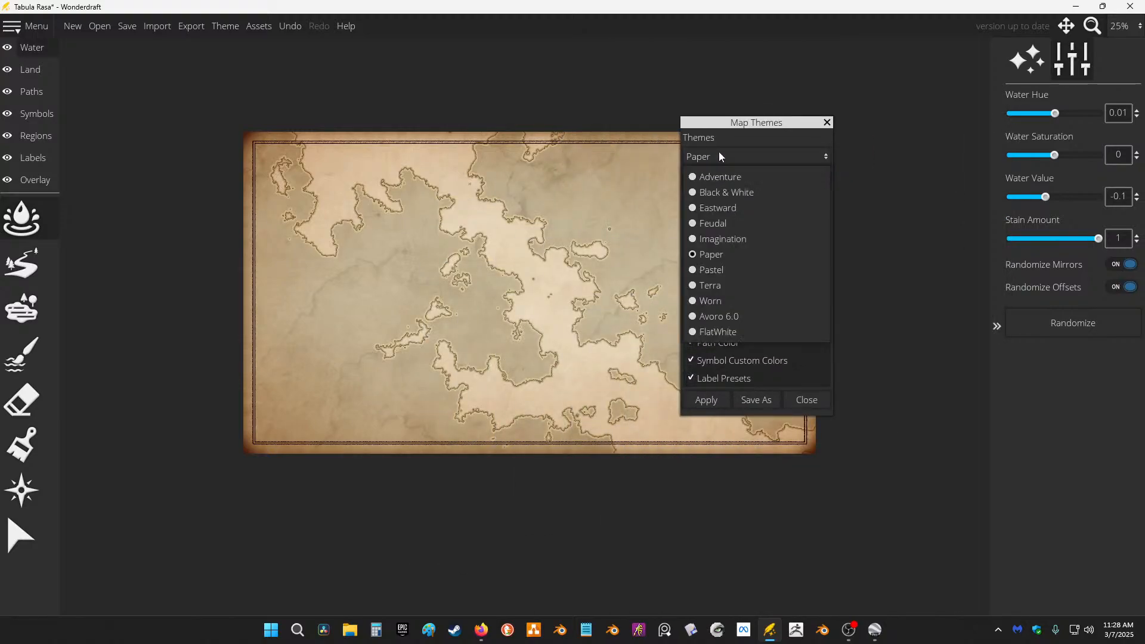
click(714, 262)
click(707, 400)
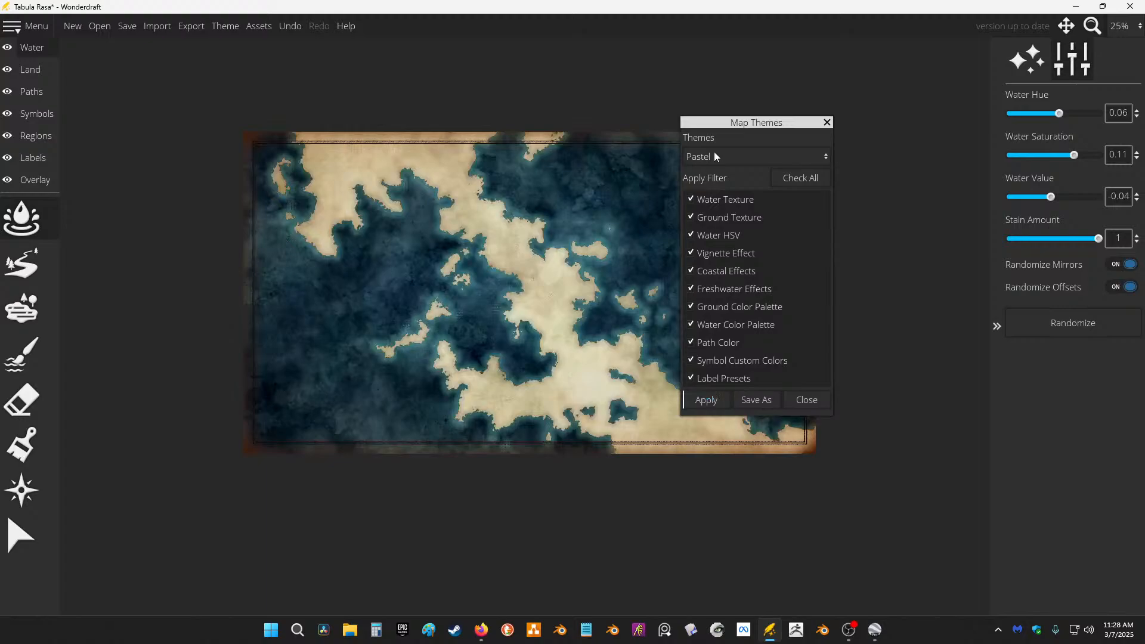
Step: Try the Terra theme on the map with all filter options enabled
click(757, 157)
click(722, 282)
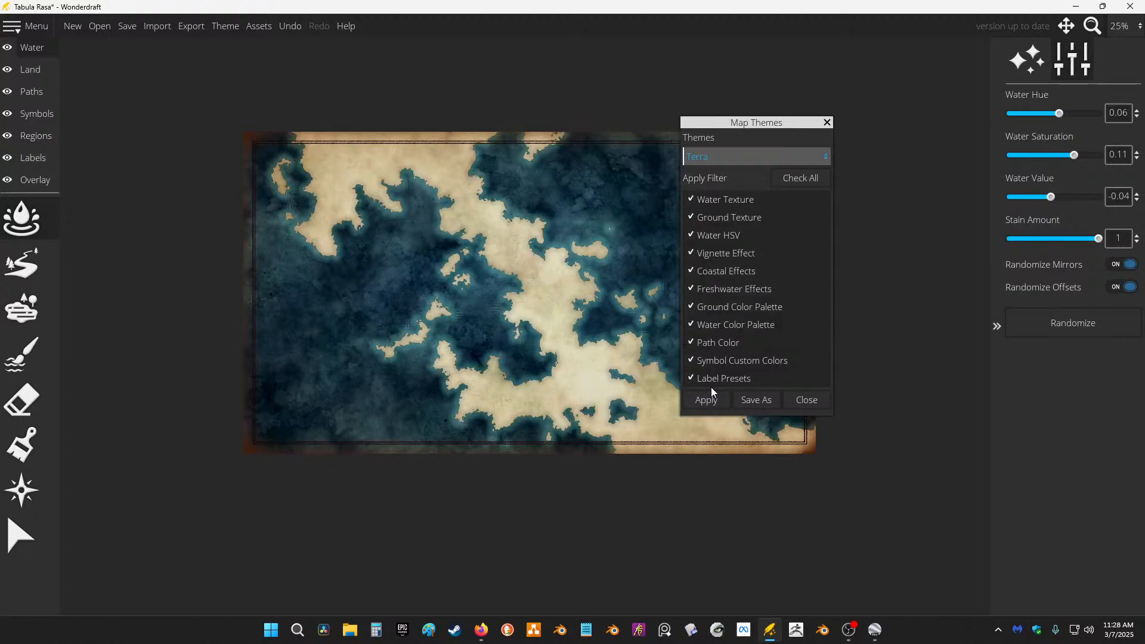
click(705, 401)
Step: Apply the Worn theme to the map with all filter options enabled
click(753, 155)
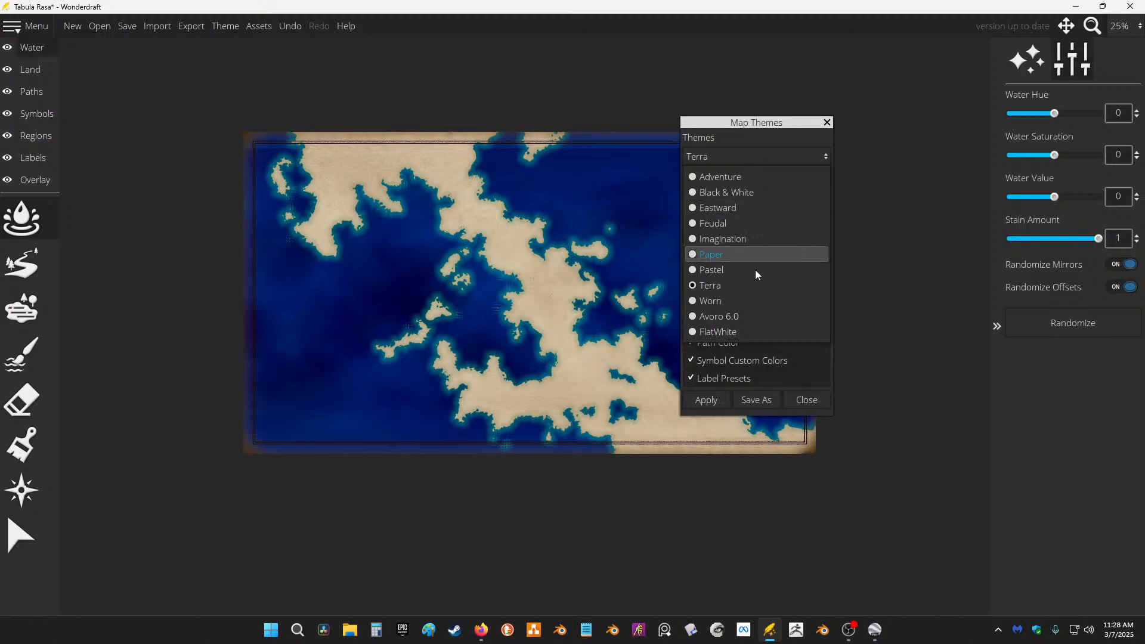
click(743, 302)
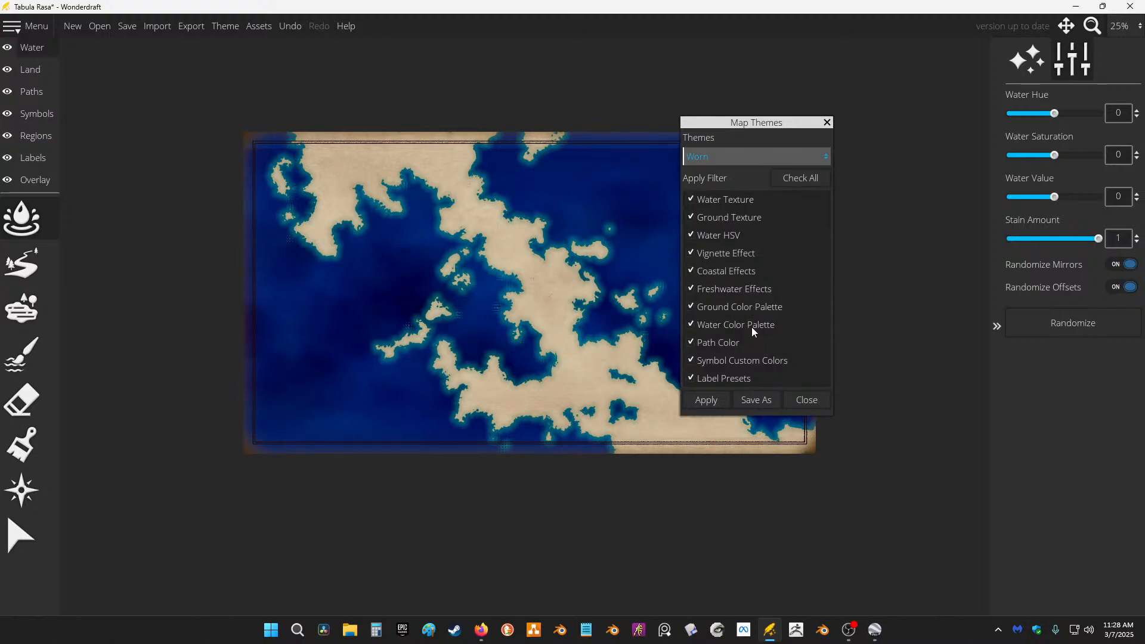
click(702, 398)
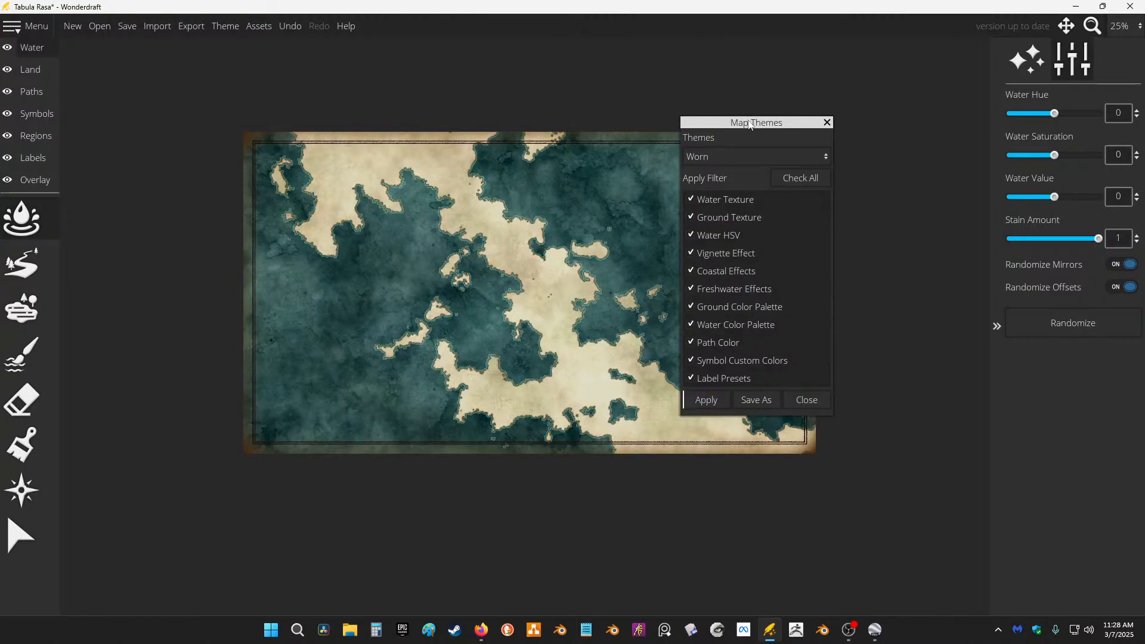
Step: Apply the Paper theme to the map with all filter options included
click(728, 155)
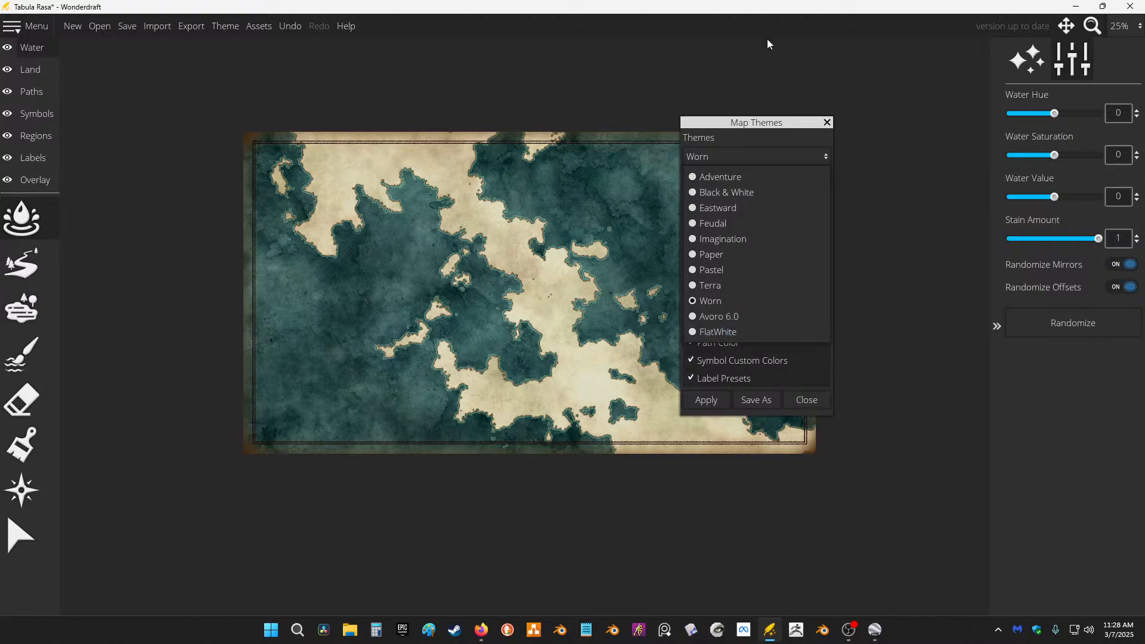
click(739, 256)
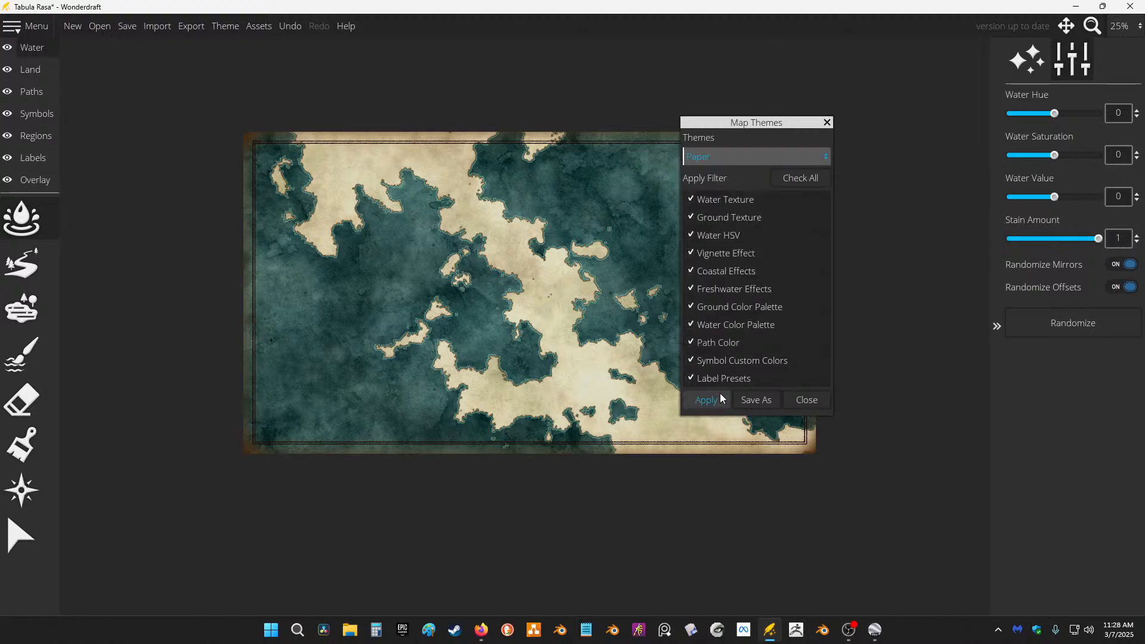
click(707, 400)
Step: Apply the Pastel theme to the map with all filter options included and close the theme settings
click(736, 157)
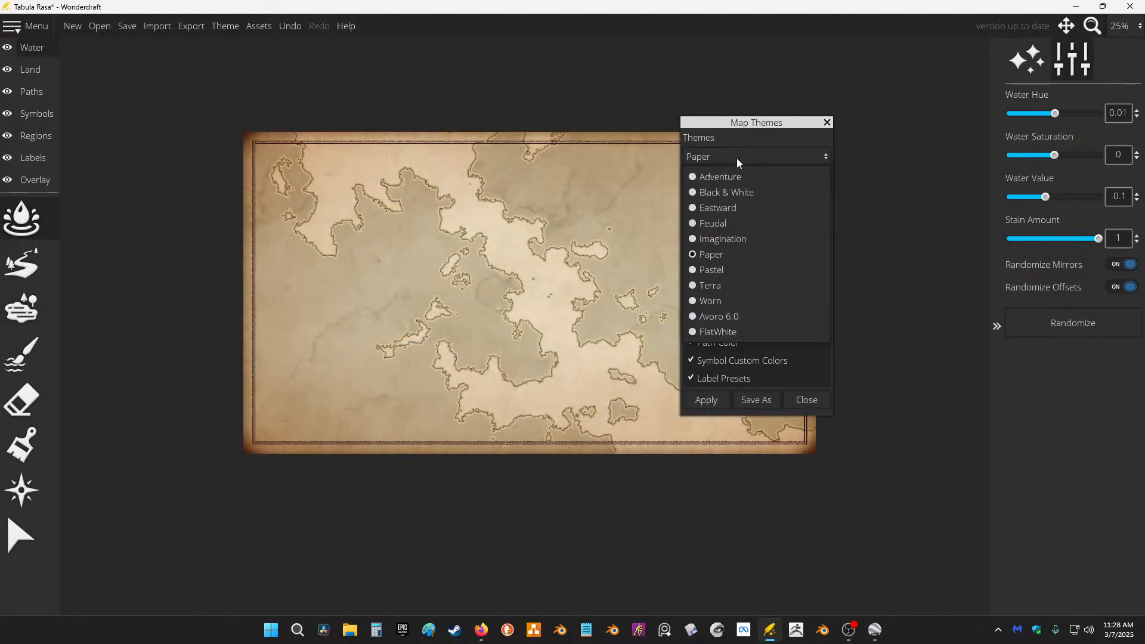
click(738, 264)
click(706, 399)
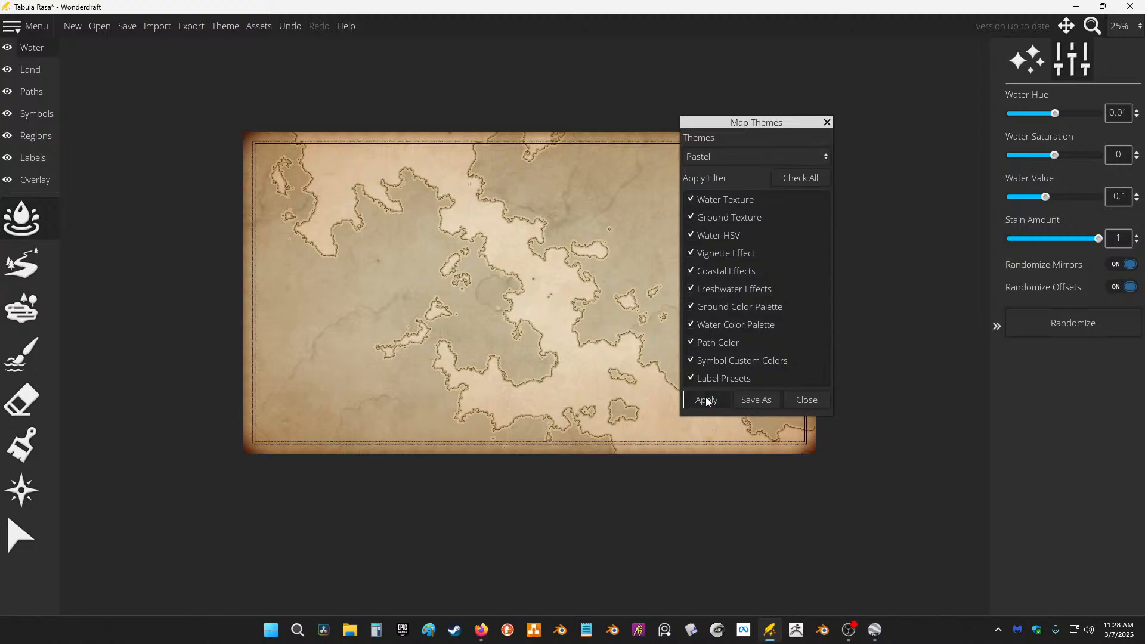
click(746, 158)
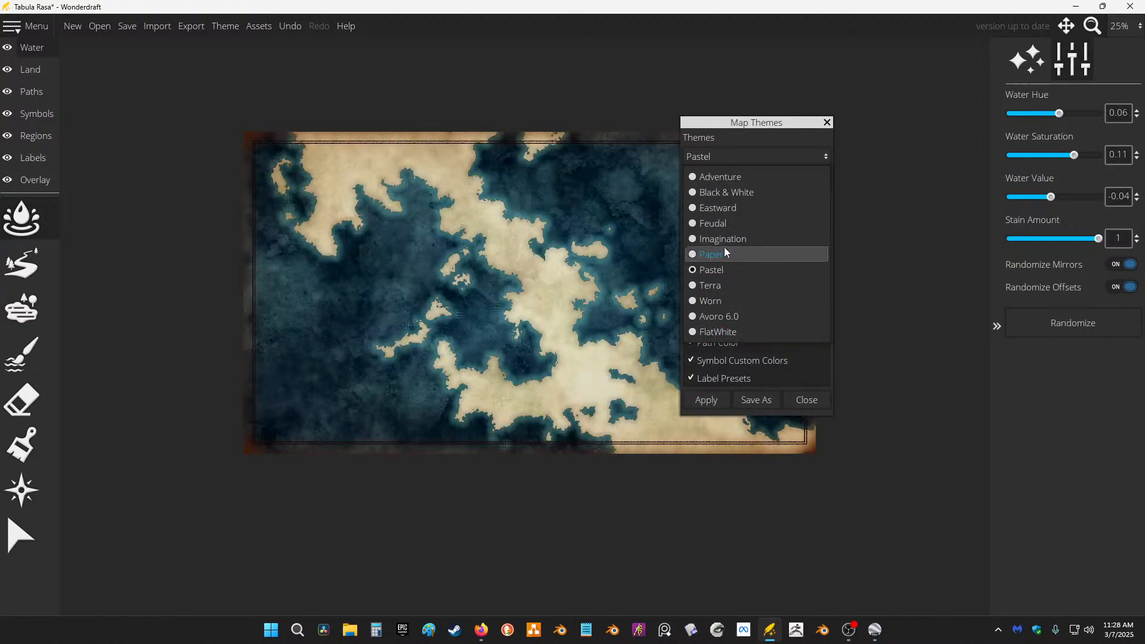
click(722, 270)
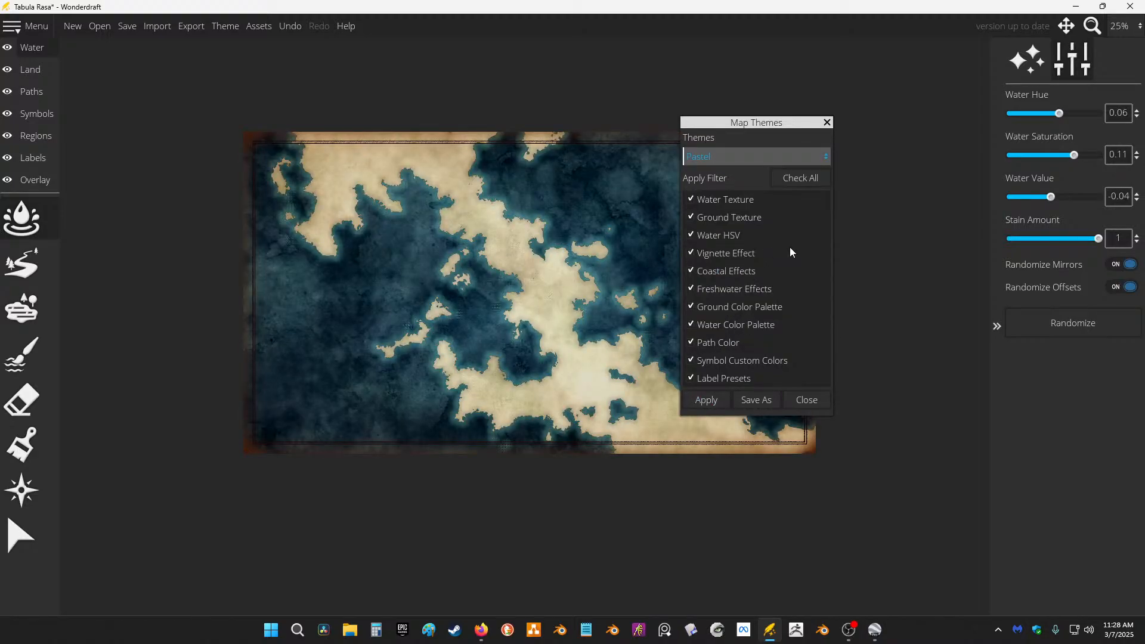
click(714, 396)
click(805, 402)
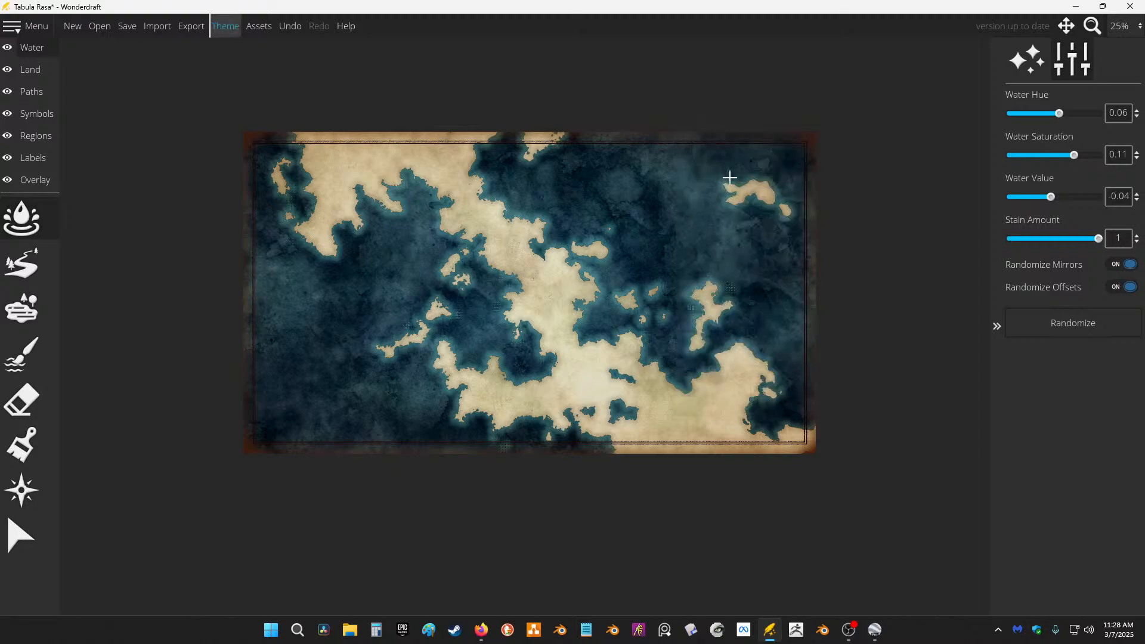
Step: Set the water saturation to 0.21 and the water value to 0.33
scroll(730, 178, up, 2)
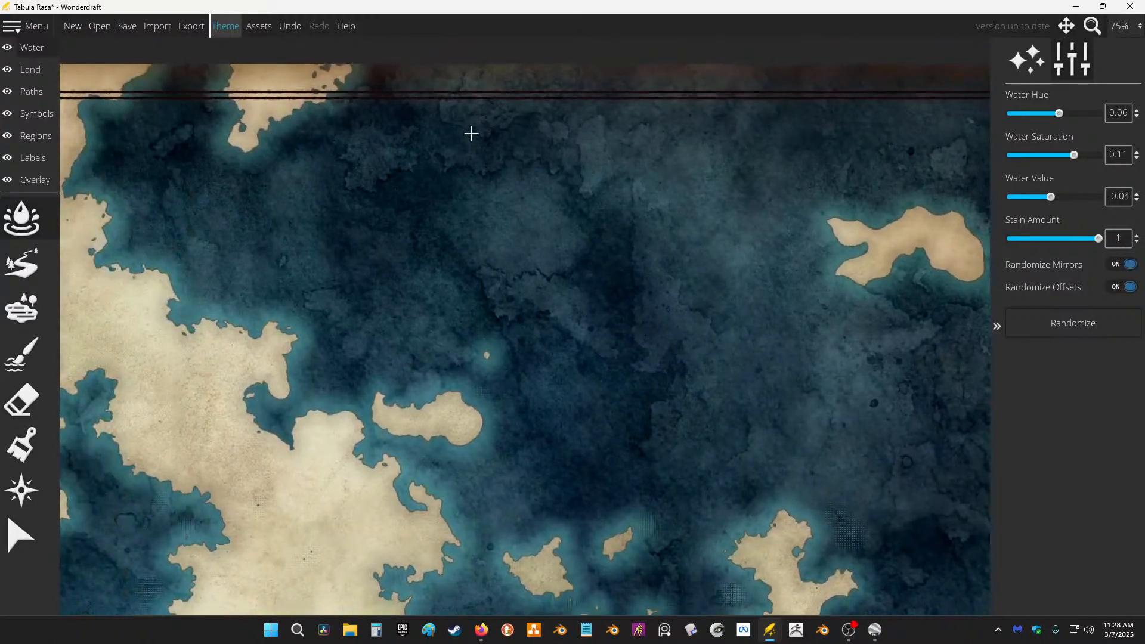
scroll(575, 92, down, 1)
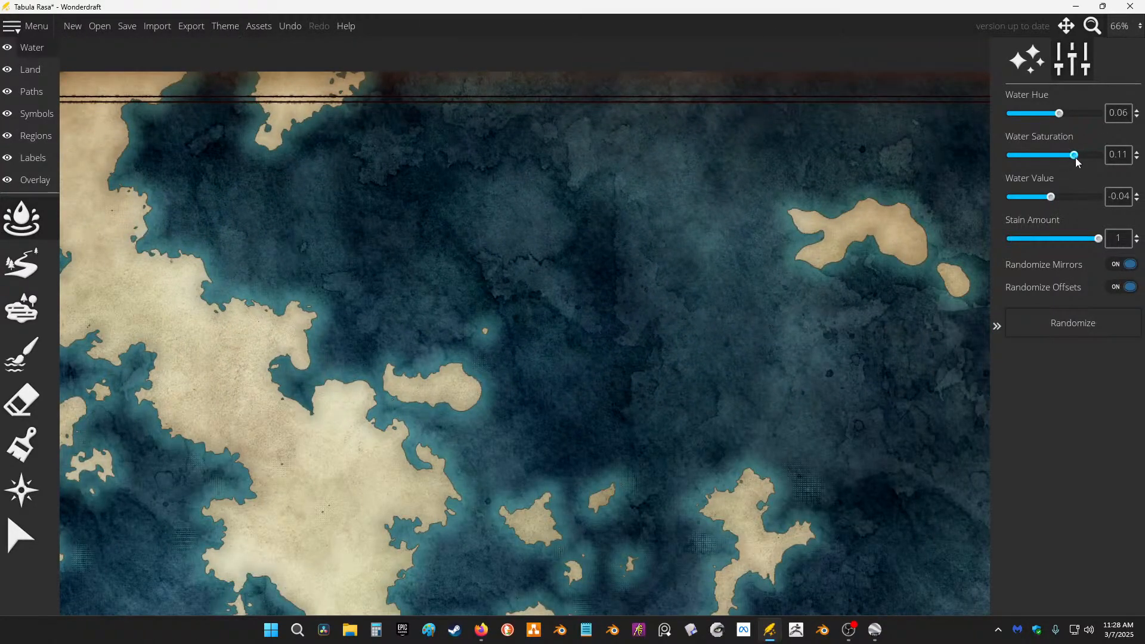
drag(1074, 156, 1090, 162)
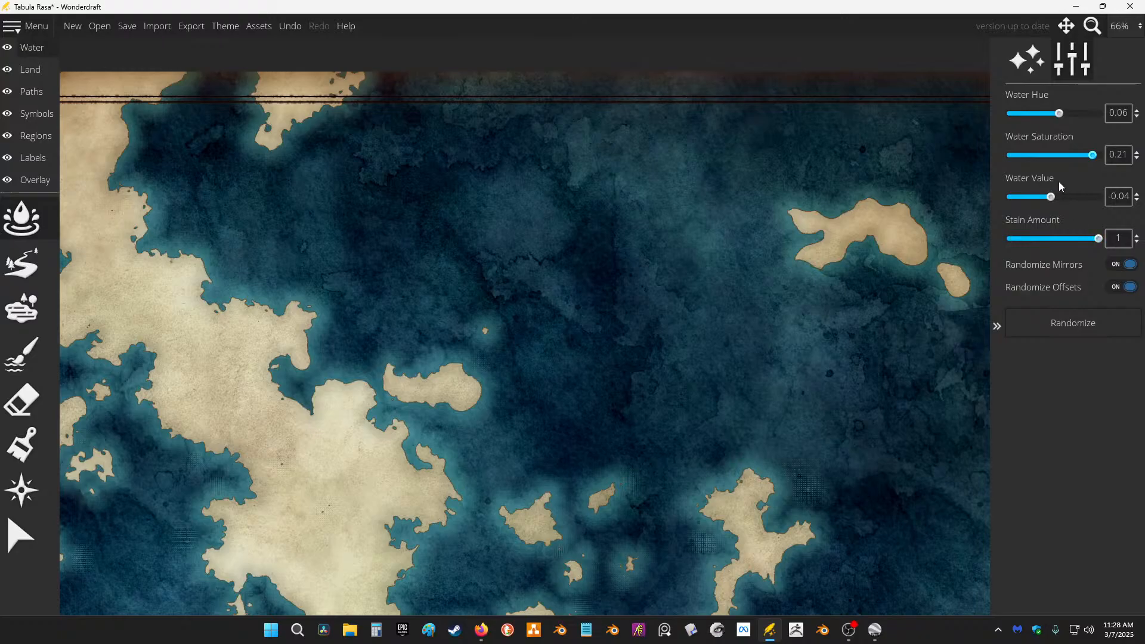
drag(1055, 199, 1086, 192)
Step: Lower the water saturation to 0.05 and check the whole map
scroll(655, 158, down, 5)
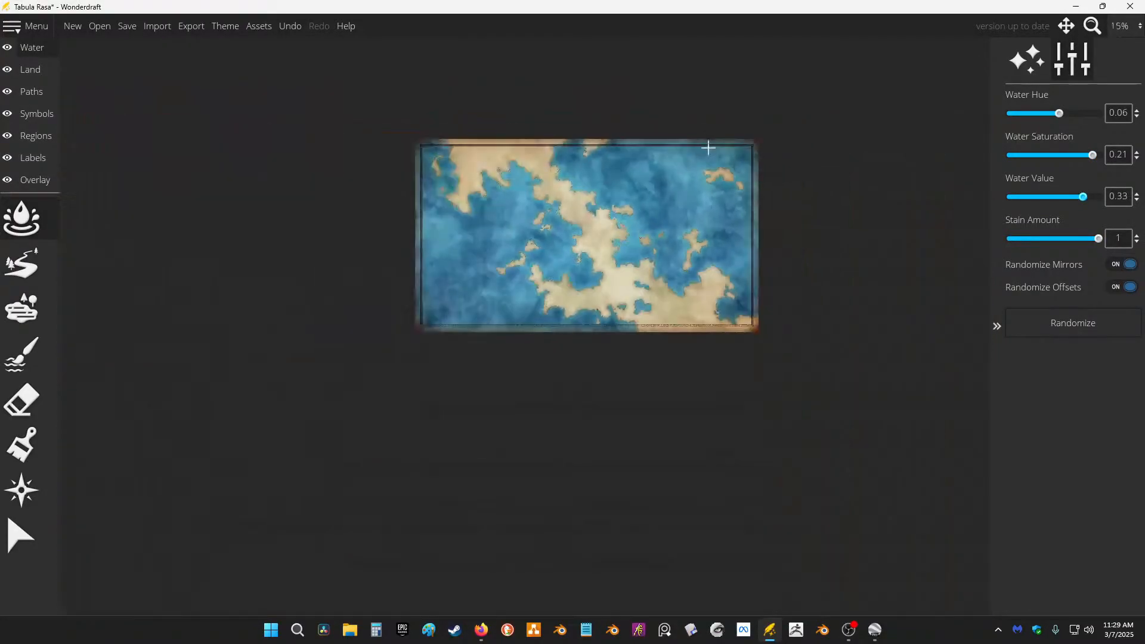
scroll(711, 148, up, 4)
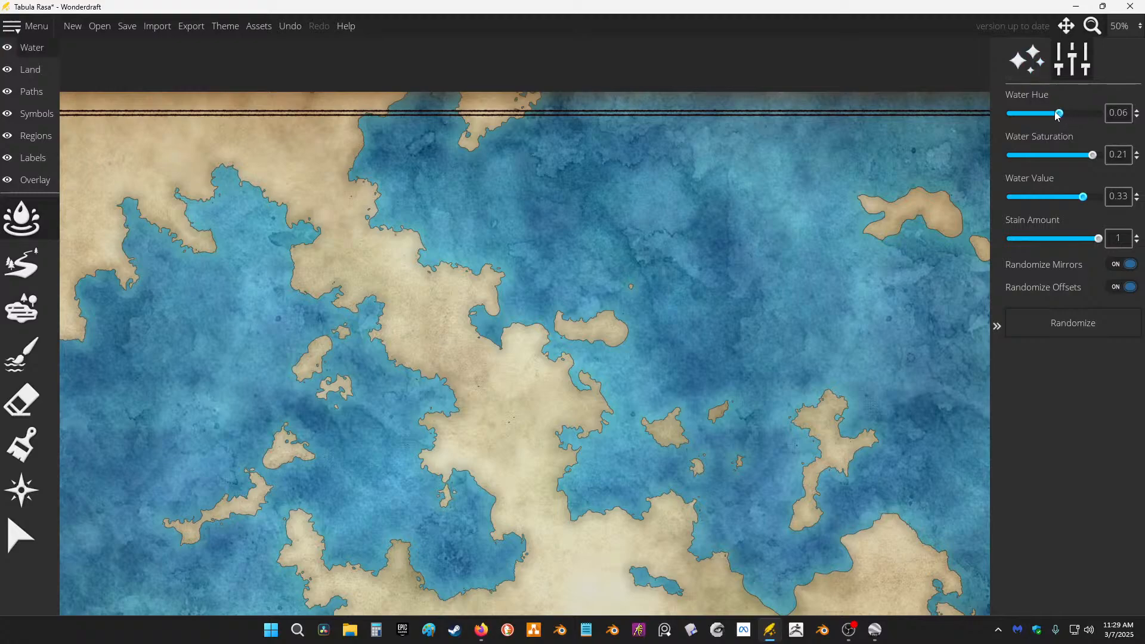
drag(1087, 155, 1064, 156)
scroll(601, 155, down, 2)
scroll(635, 162, up, 1)
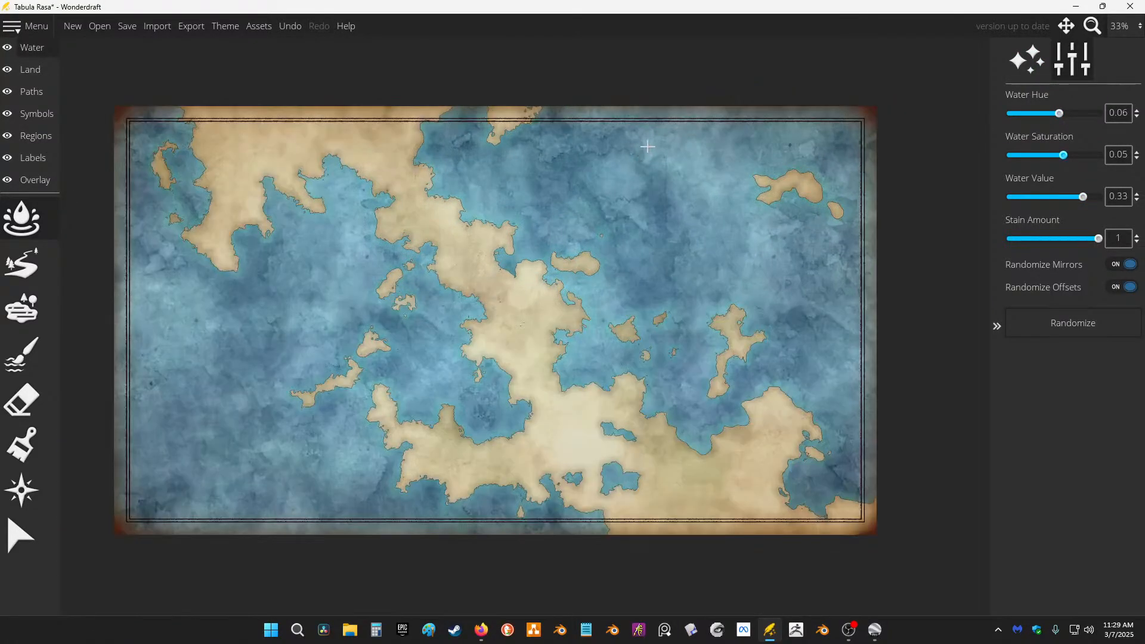
Step: Set the water hue to 0.03 and reduce the stain amount to 0.47
mouse_move(1064, 121)
mouse_down()
mouse_move(1053, 122)
mouse_move(1066, 123)
mouse_up()
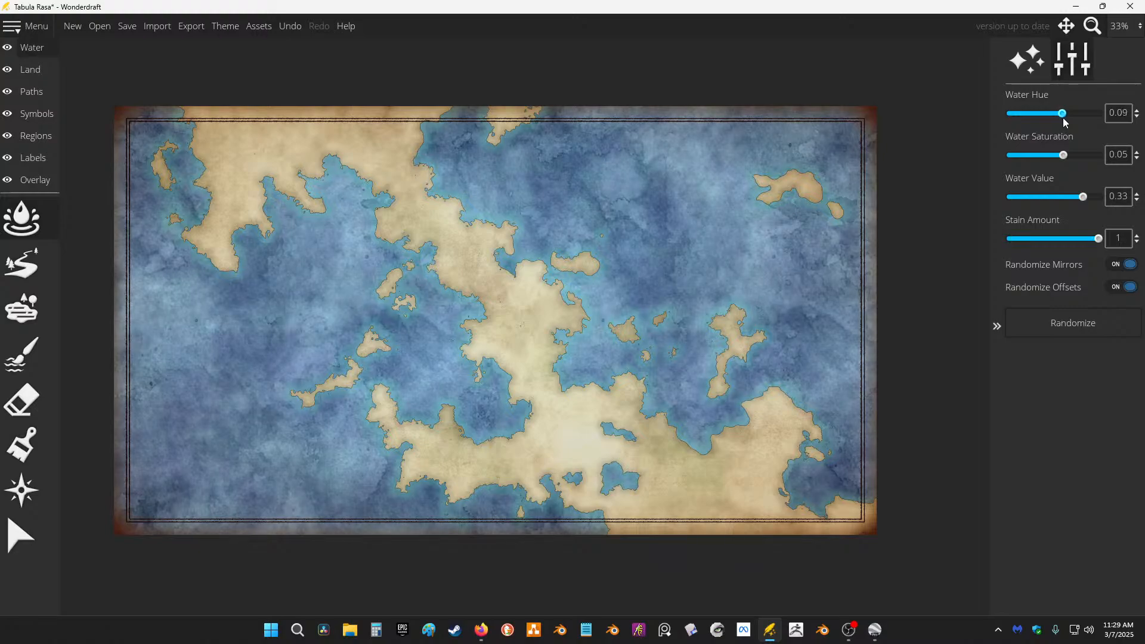
click(1139, 113)
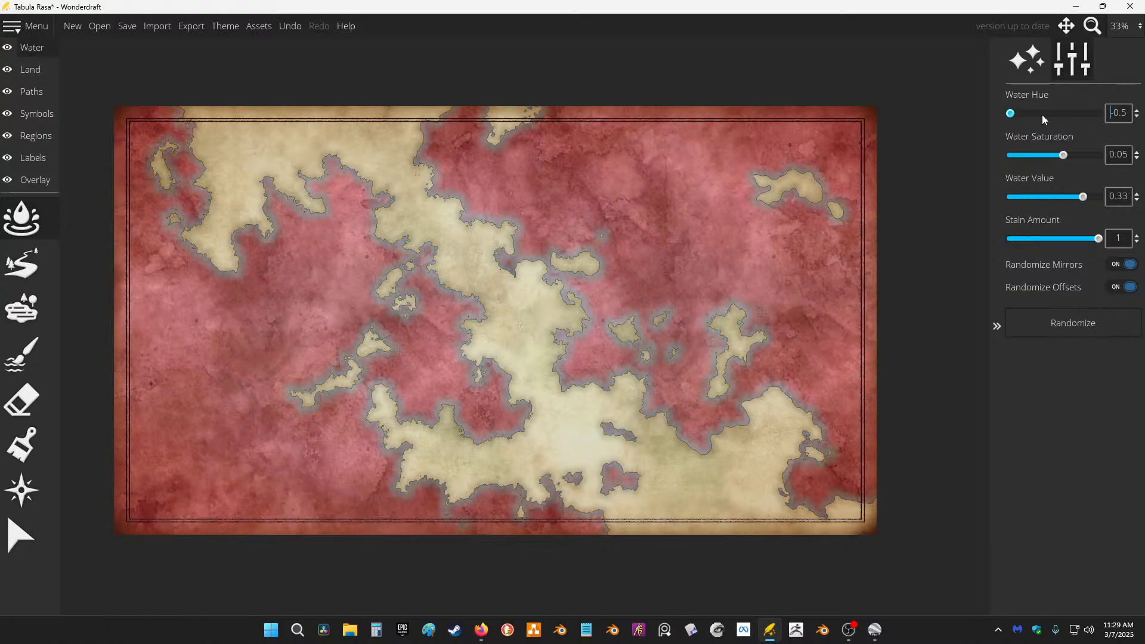
drag(1044, 119, 1060, 119)
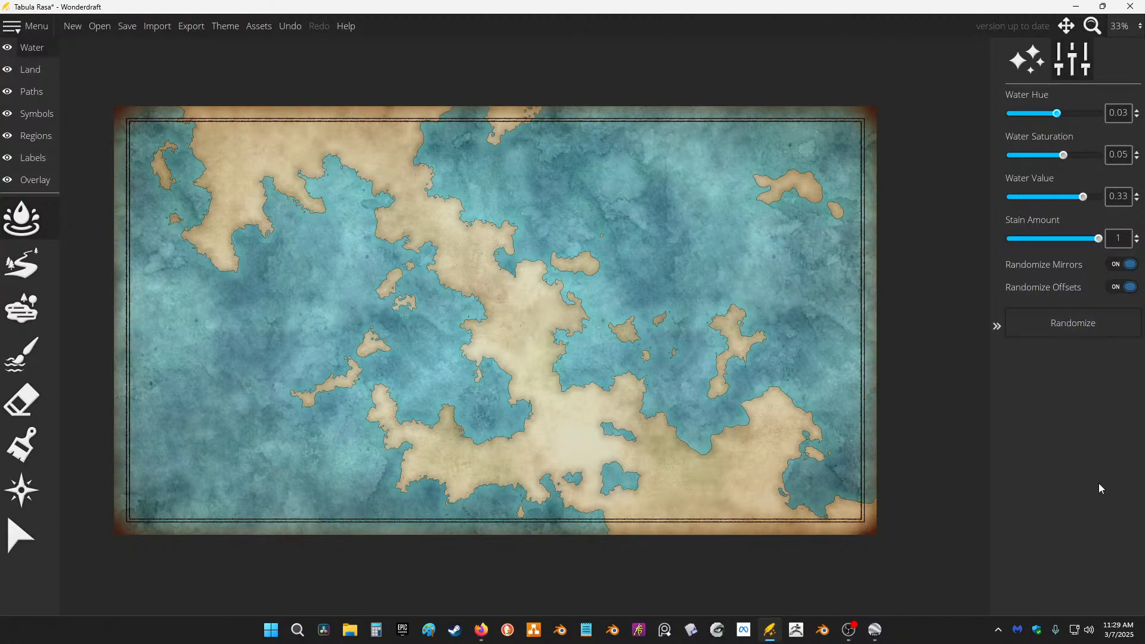
drag(1098, 239, 1059, 241)
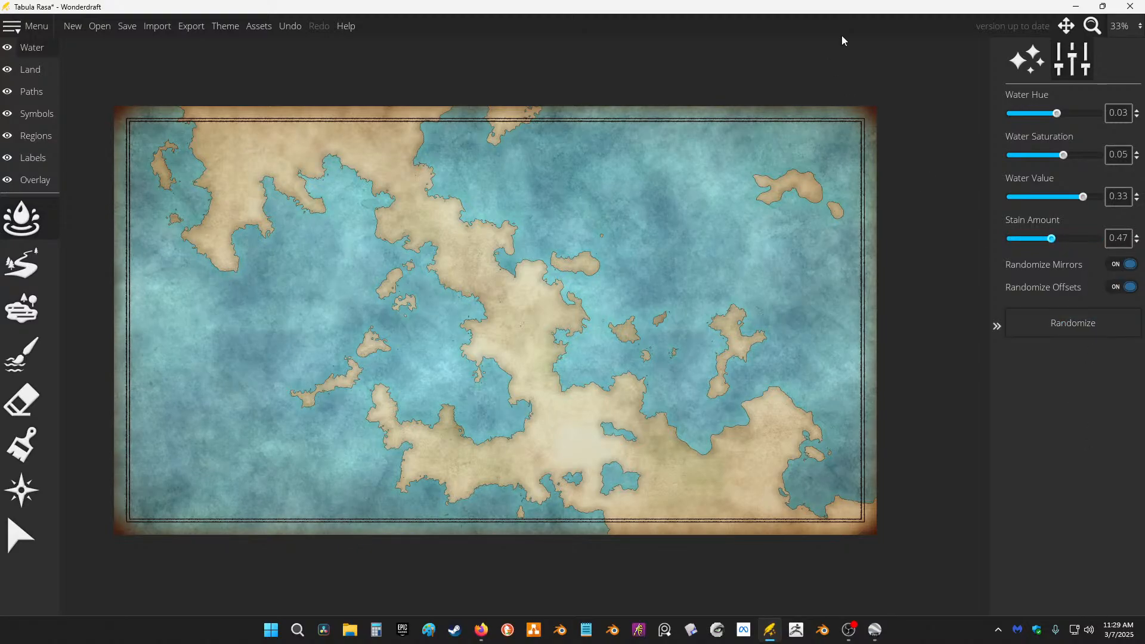
Step: Toggle Randomize Offsets off and back on to compare the water texture, leaving the option on
click(1119, 295)
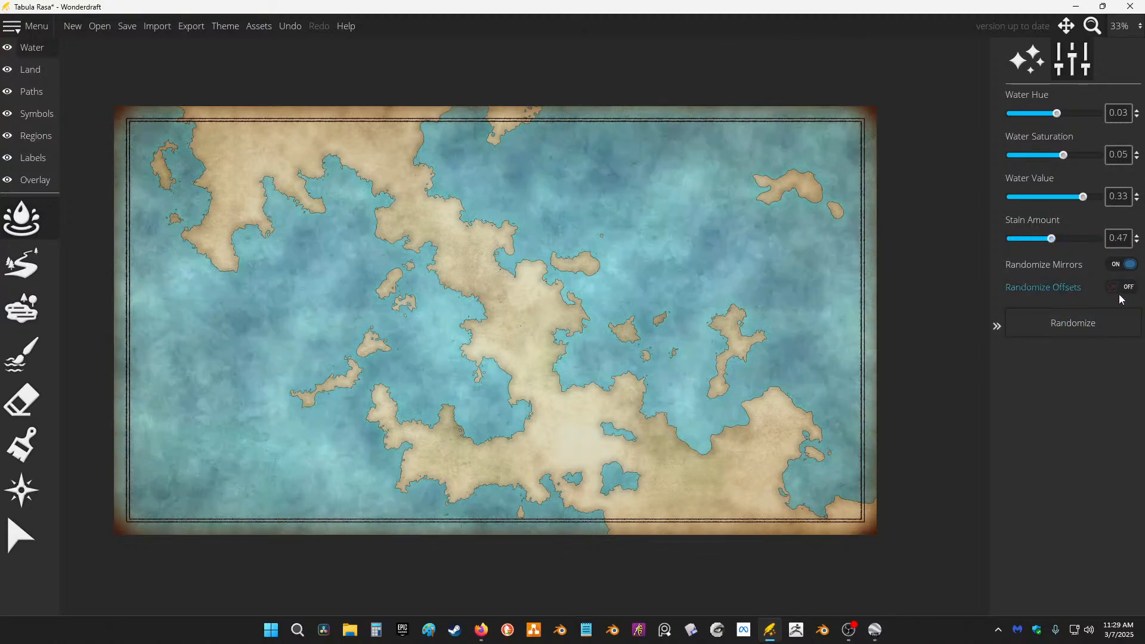
click(1121, 292)
click(1125, 290)
click(1126, 290)
scroll(397, 258, up, 3)
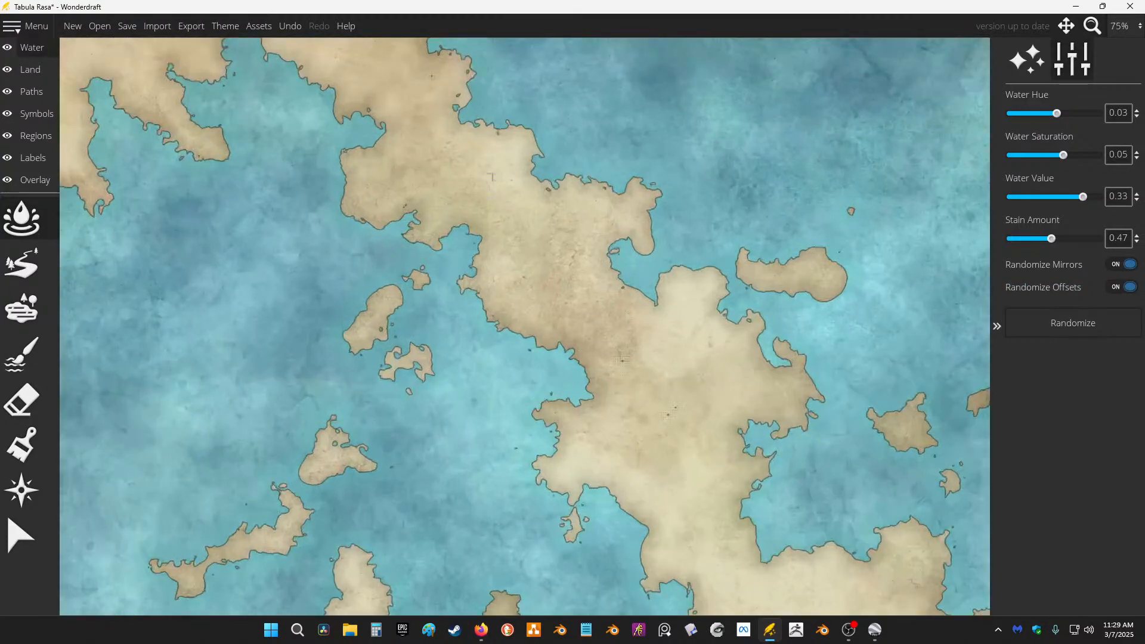
scroll(555, 173, down, 4)
scroll(588, 206, up, 2)
scroll(588, 206, down, 2)
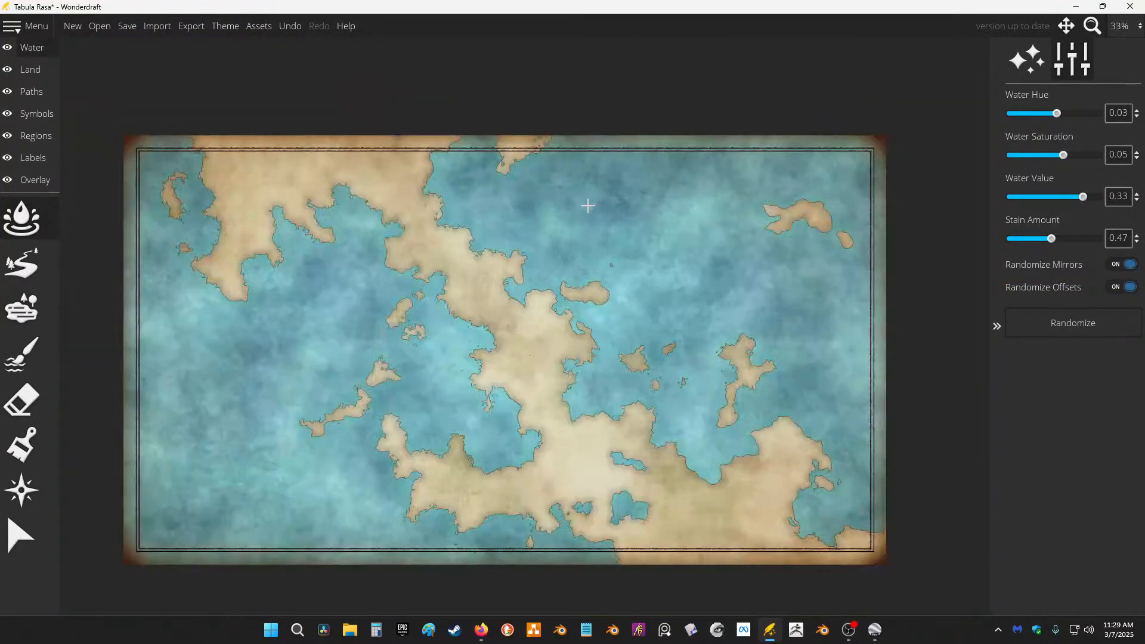
Step: Switch to the land layer and activate its ground colour brush
click(37, 68)
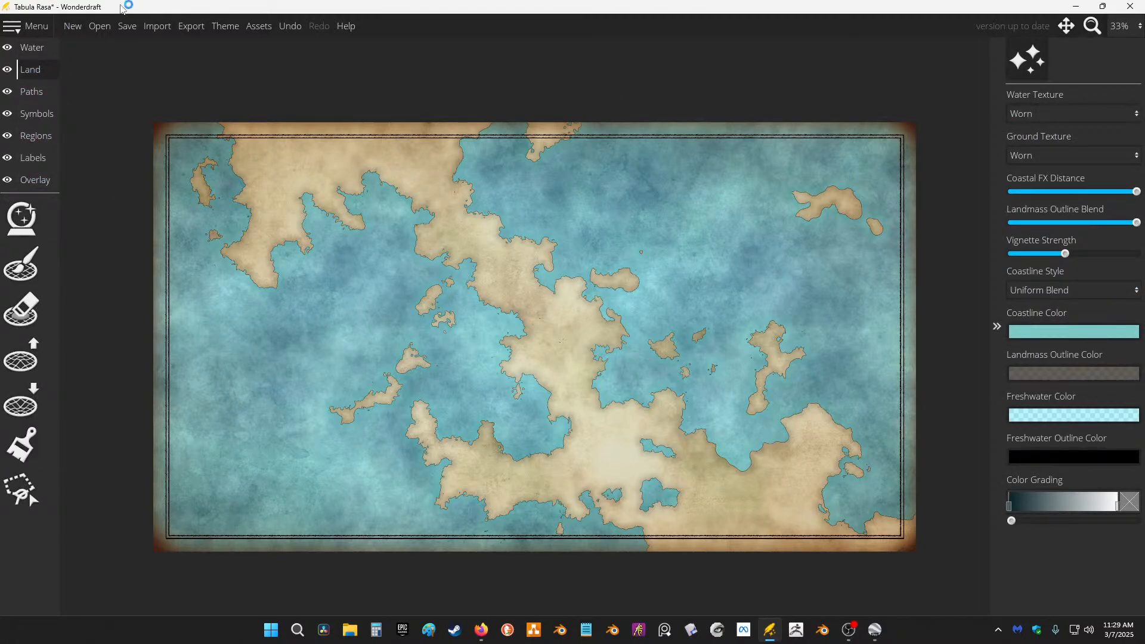
click(21, 264)
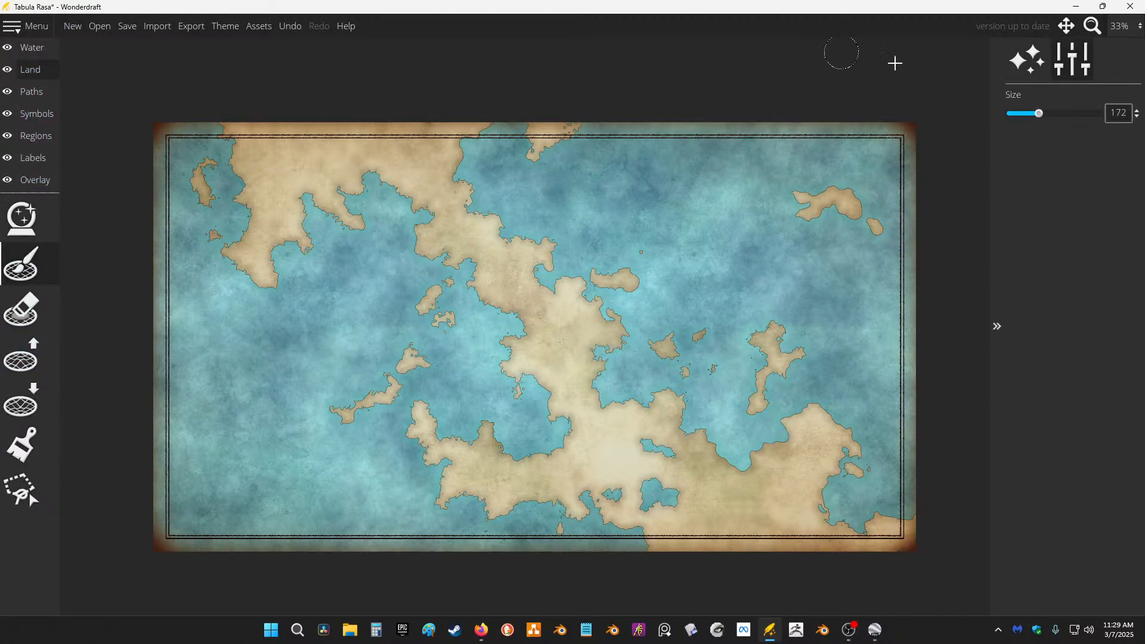
click(24, 444)
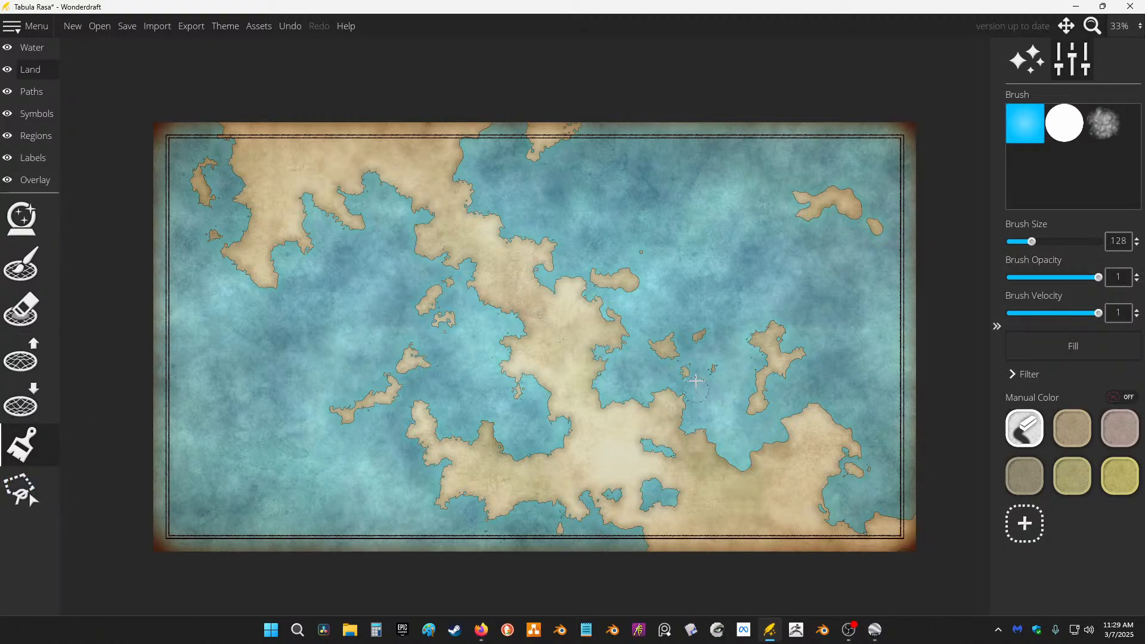
Step: Try painting the central landmass with the tan ground colour at brush size 128, and undo it
scroll(605, 254, up, 2)
click(1072, 428)
drag(492, 386, 537, 423)
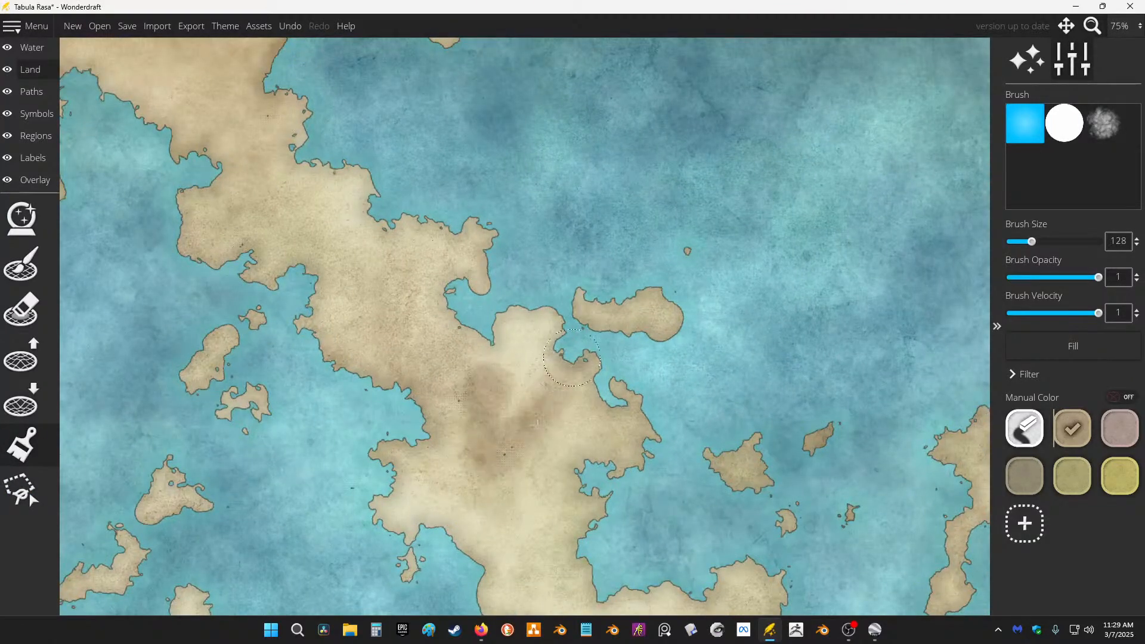
mouse_move(572, 358)
mouse_down()
mouse_move(427, 451)
mouse_move(599, 305)
mouse_move(486, 202)
mouse_move(217, 153)
mouse_up()
key(ctrl+z)
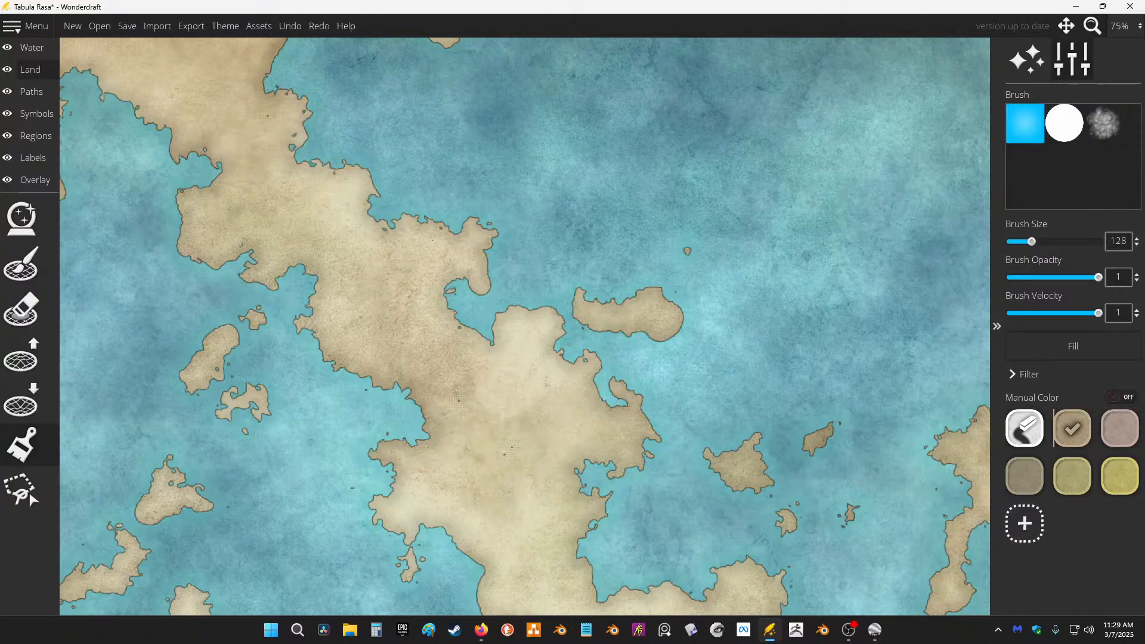
Step: Try painting parts of the landmass with the olive green ground colour, and undo the strokes
click(1072, 476)
mouse_move(460, 358)
mouse_down()
mouse_move(561, 370)
mouse_move(477, 525)
mouse_move(585, 417)
mouse_up()
scroll(714, 331, down, 2)
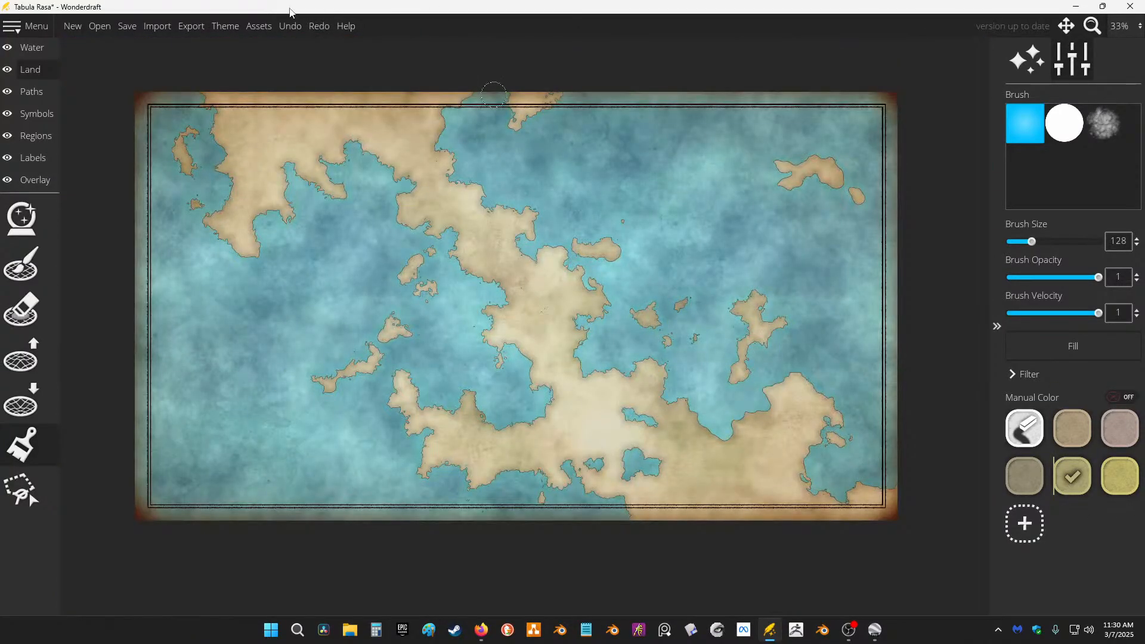
mouse_move(678, 425)
mouse_down()
mouse_move(756, 464)
mouse_move(814, 502)
mouse_up()
key(ctrl+z)
mouse_move(357, 123)
mouse_down()
mouse_move(276, 213)
mouse_move(203, 256)
mouse_move(166, 243)
mouse_move(452, 203)
mouse_move(631, 260)
mouse_move(545, 350)
mouse_move(535, 438)
mouse_move(453, 395)
mouse_up()
key(ctrl+z)
Step: Examine the landmass and its ground colouring up close and across the whole map
drag(600, 210, 581, 232)
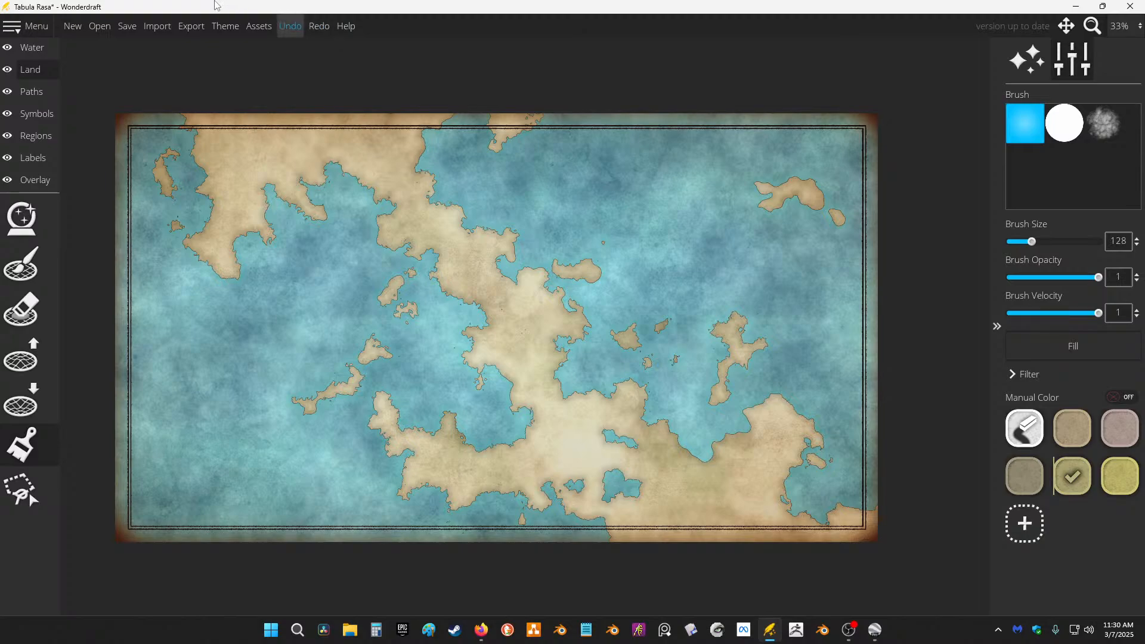
scroll(805, 93, up, 5)
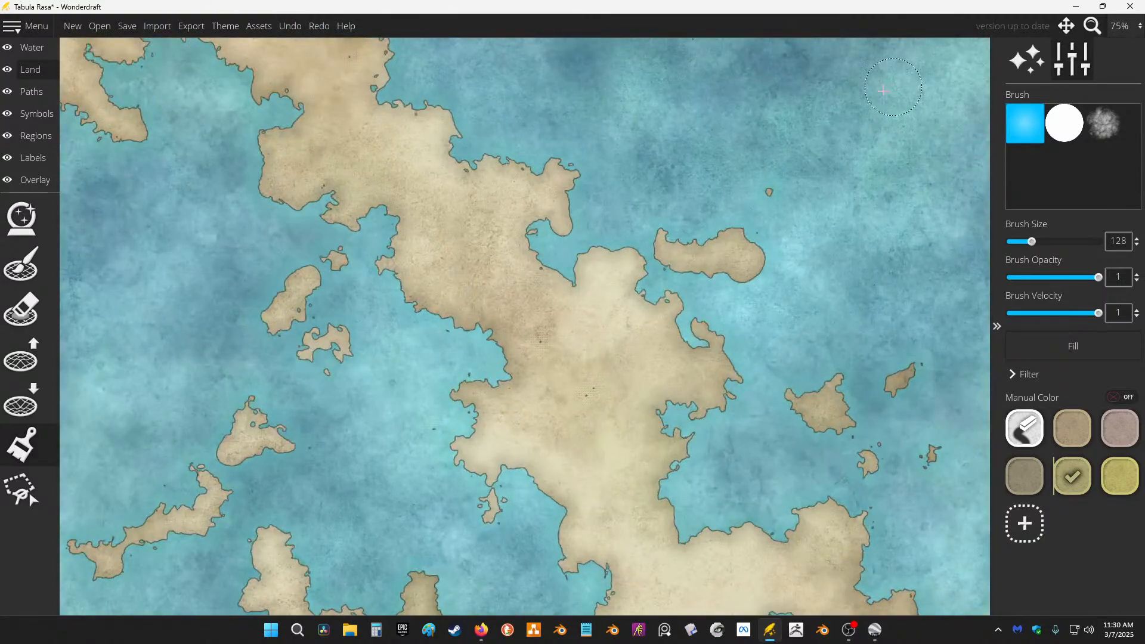
scroll(624, 197, down, 1)
drag(626, 197, 437, 169)
scroll(572, 143, down, 4)
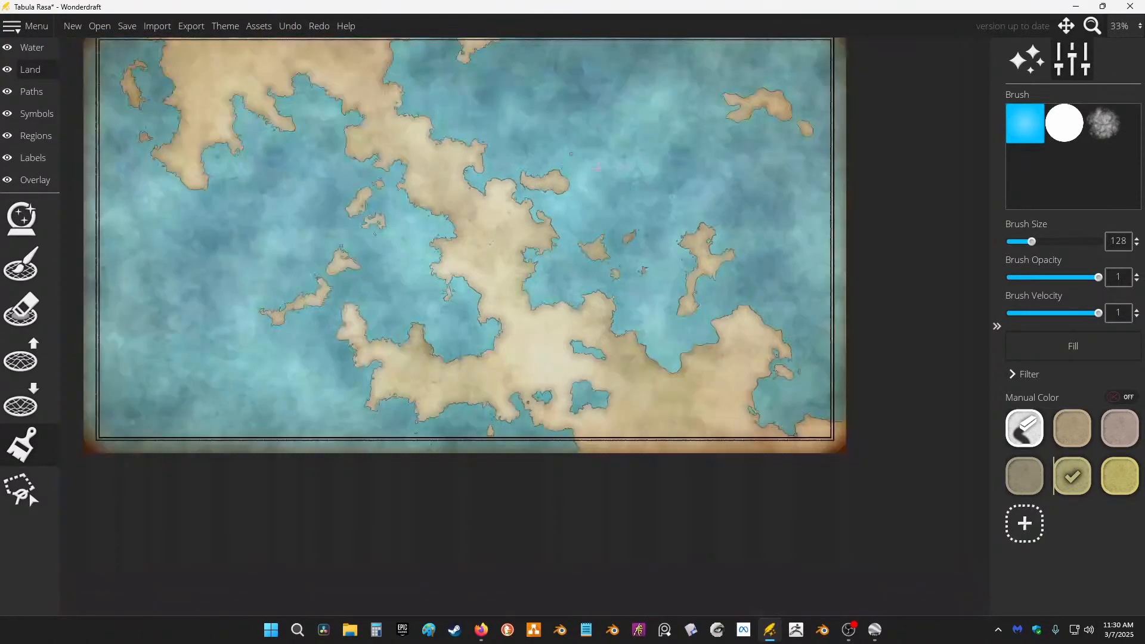
drag(643, 159, 676, 229)
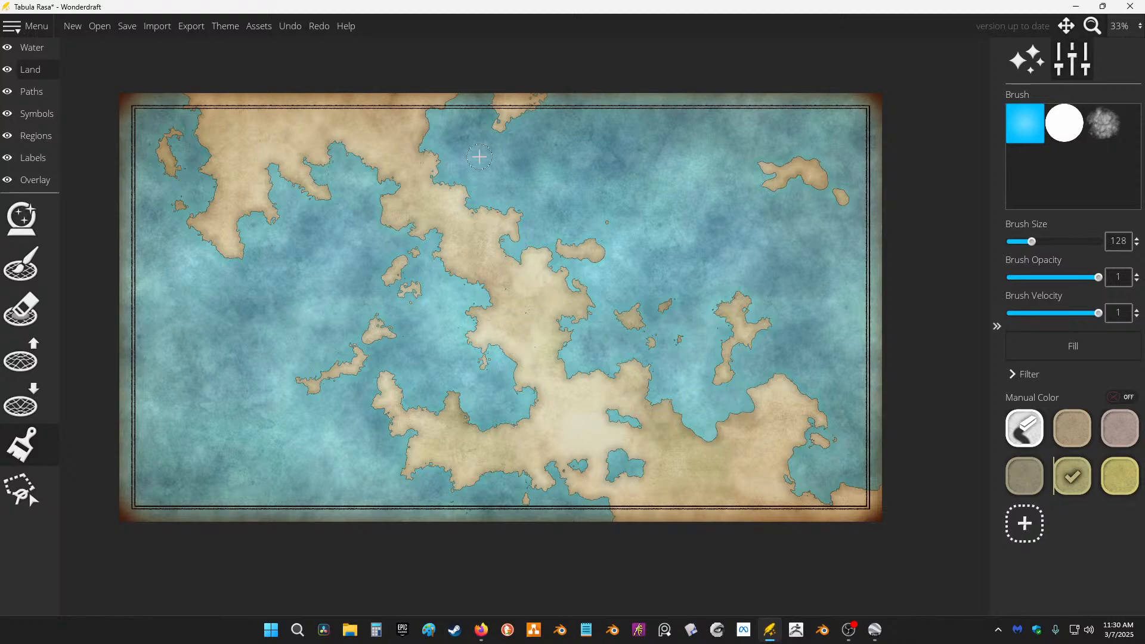
scroll(480, 157, up, 4)
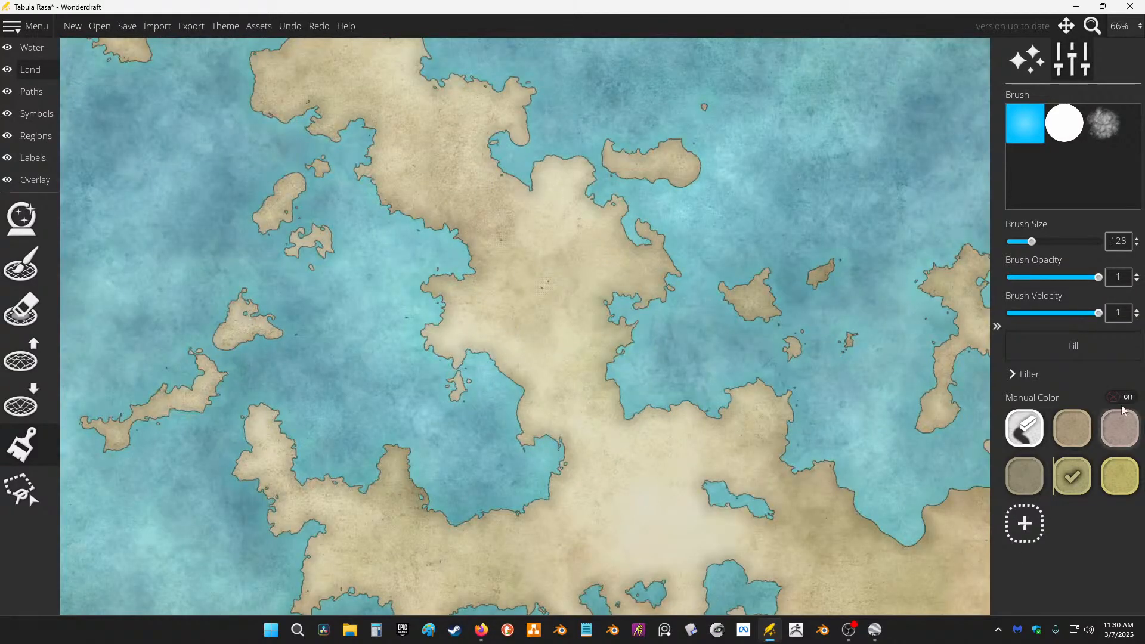
scroll(770, 382, down, 2)
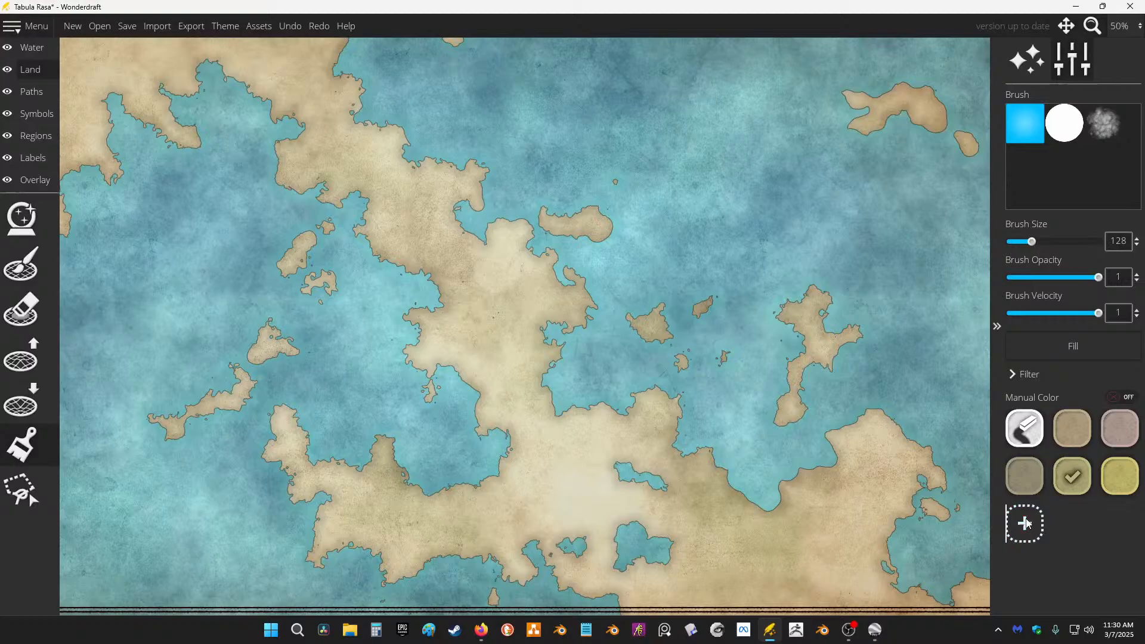
Step: Start a new custom ground colour and try to sample it with the eyedropper from the satellite imagery in Google Earth
click(1026, 524)
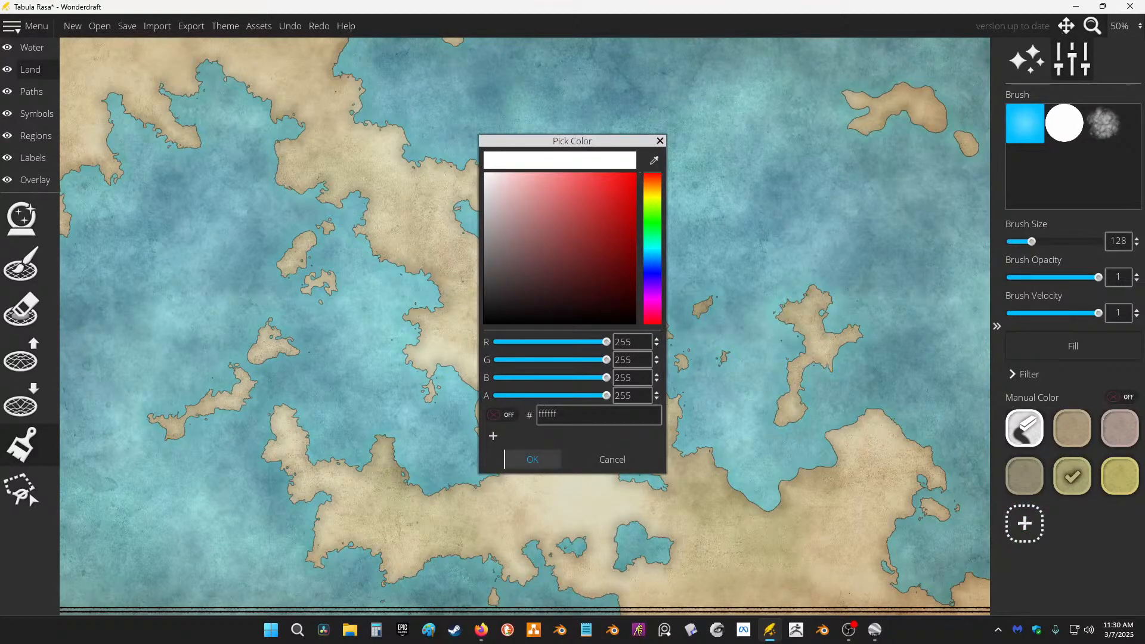
click(875, 630)
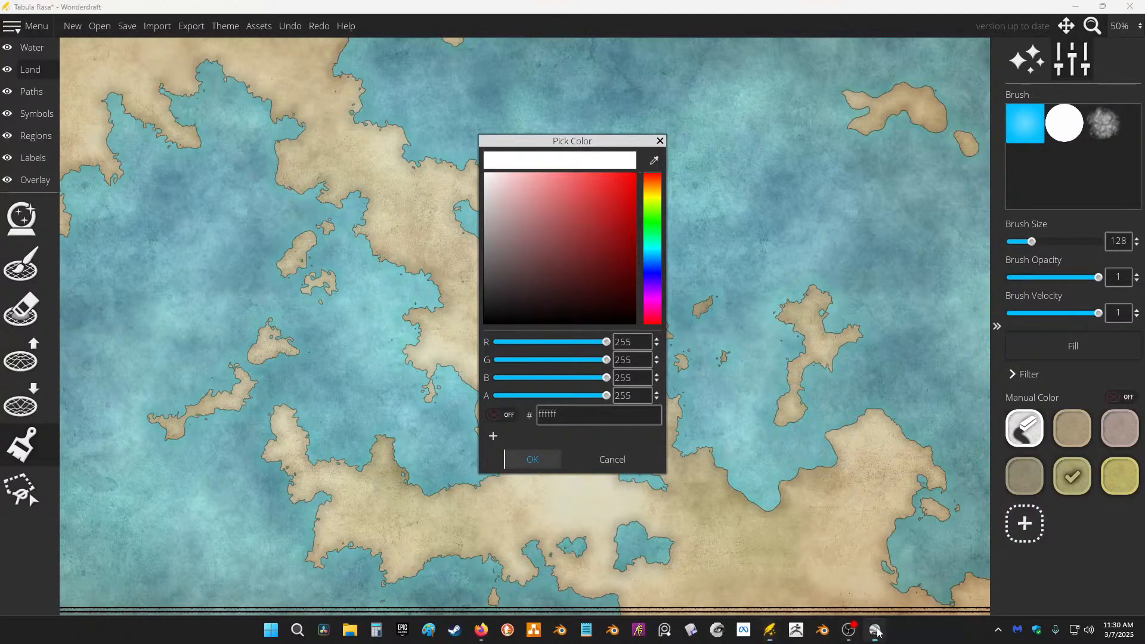
drag(706, 8, 104, 119)
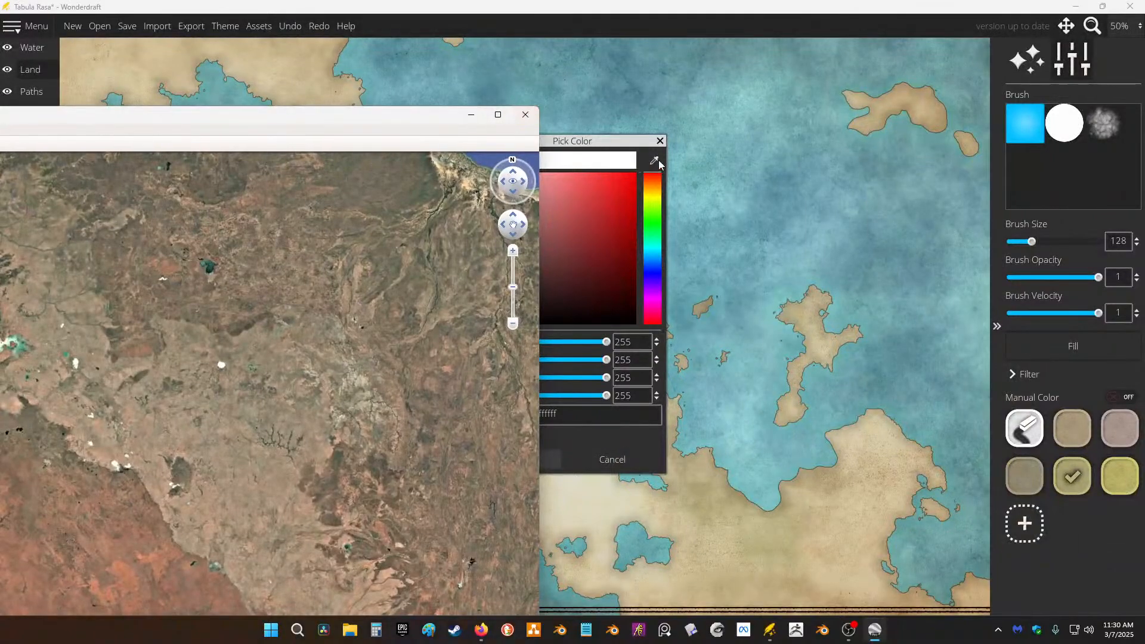
click(655, 160)
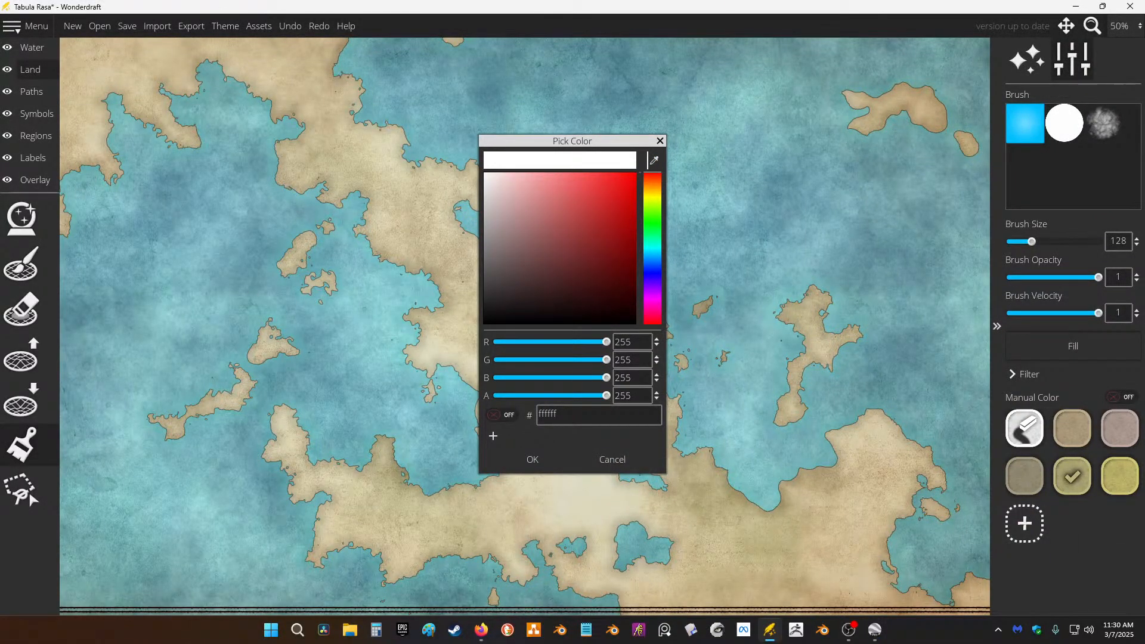
key(alt+Tab)
click(680, 187)
Step: Add two custom ground colours: a tan orange with hex cb9a73 and a reddish tone with hex cb8b73
drag(654, 196, 652, 183)
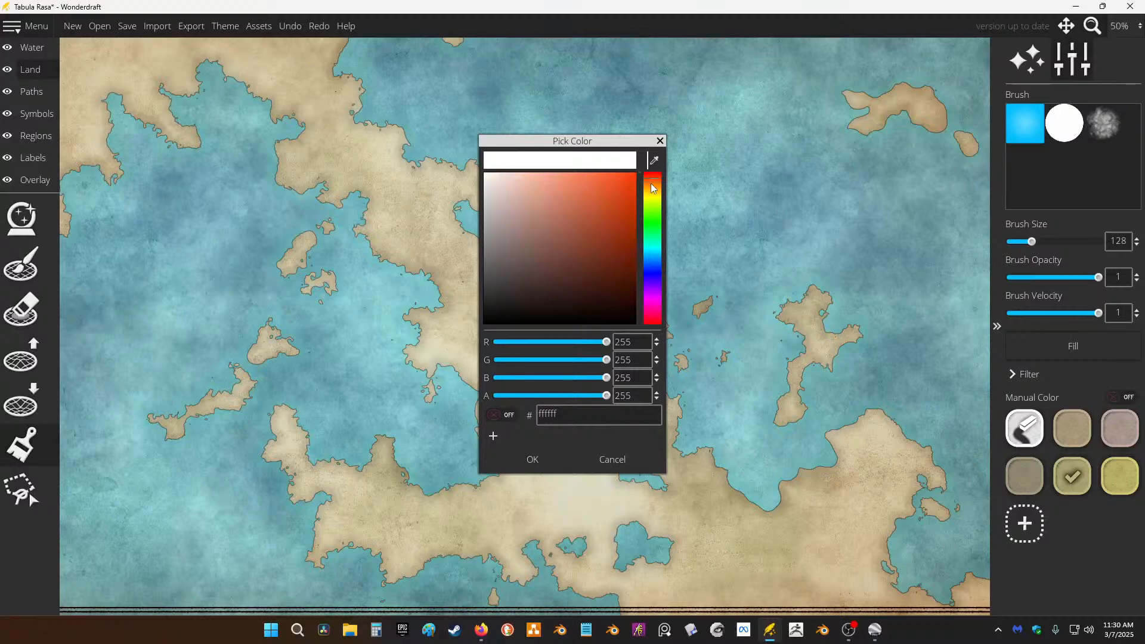
mouse_move(559, 220)
mouse_down()
mouse_move(563, 194)
mouse_move(578, 193)
mouse_move(550, 203)
mouse_up()
click(531, 460)
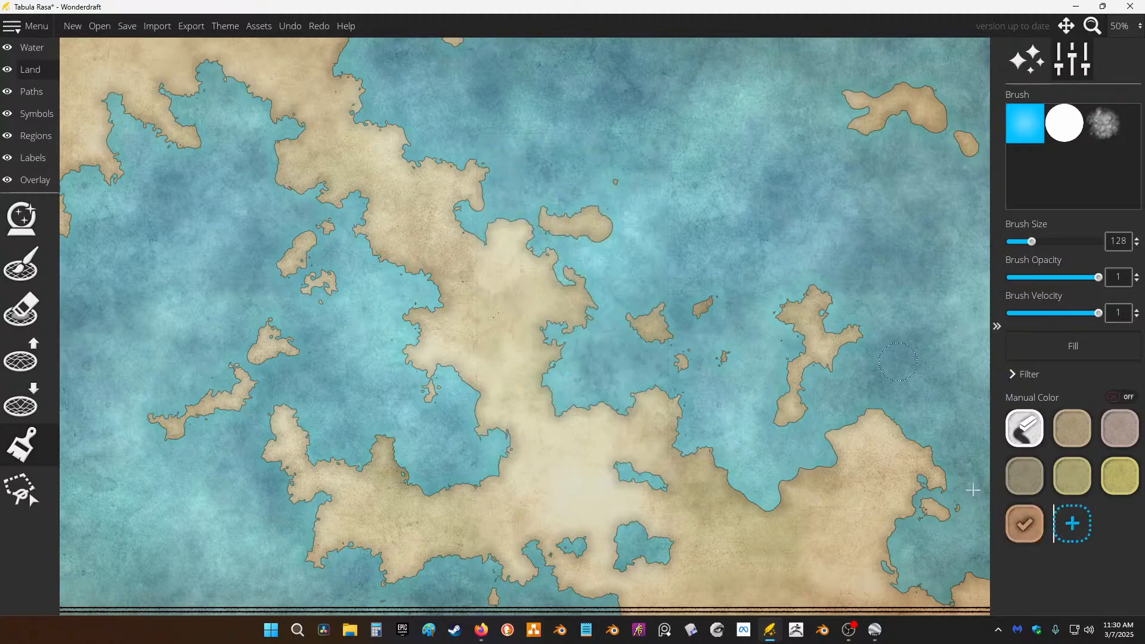
click(1072, 524)
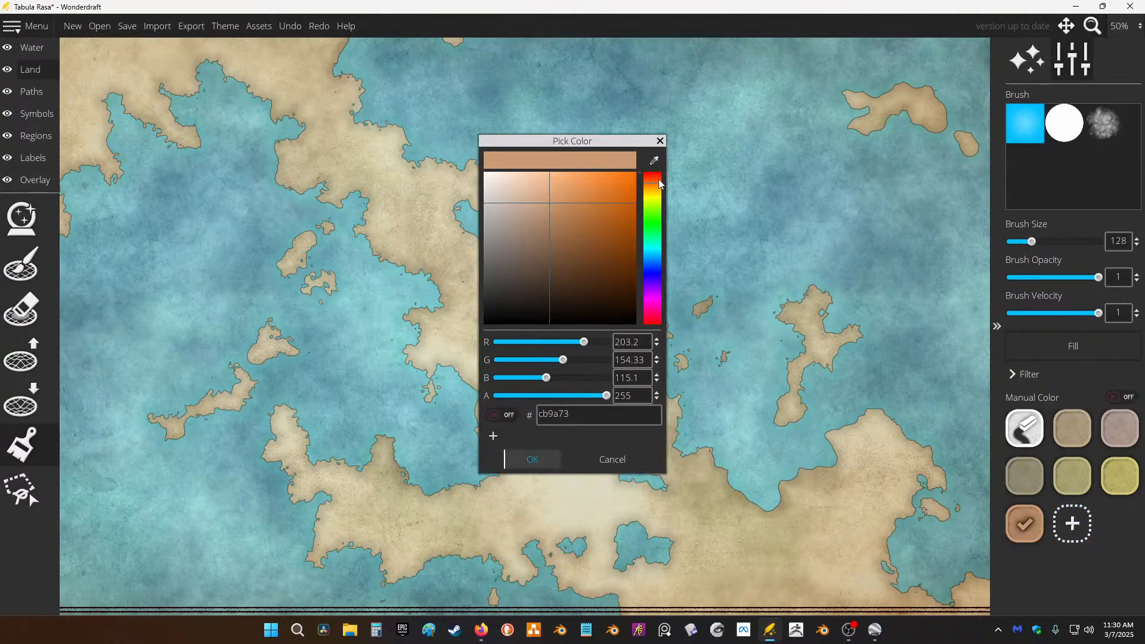
drag(654, 185, 644, 190)
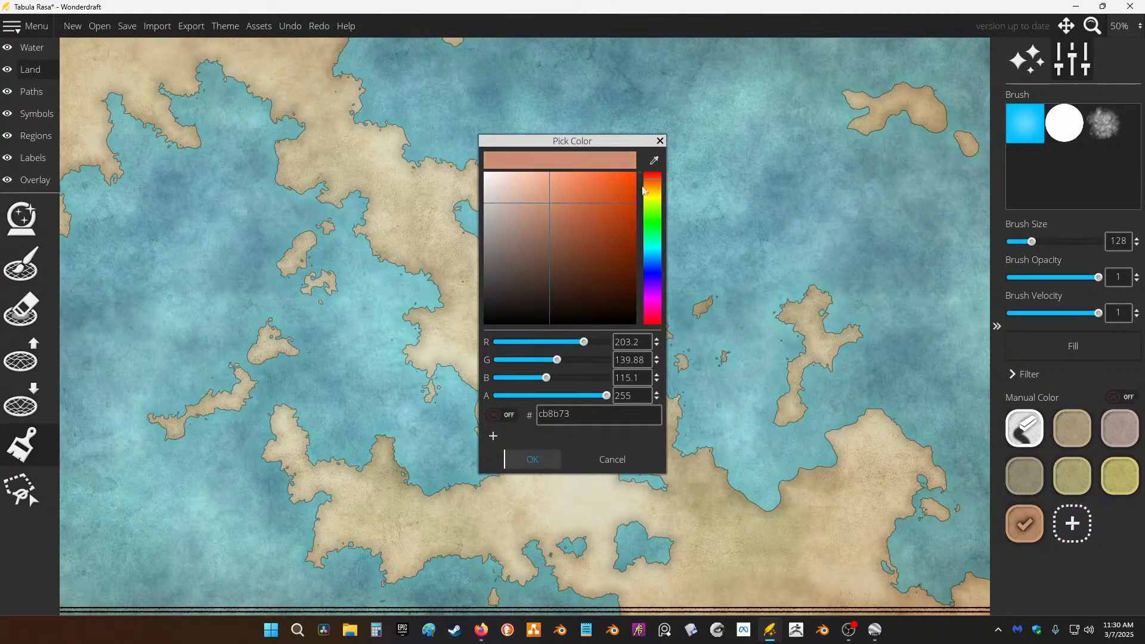
click(530, 469)
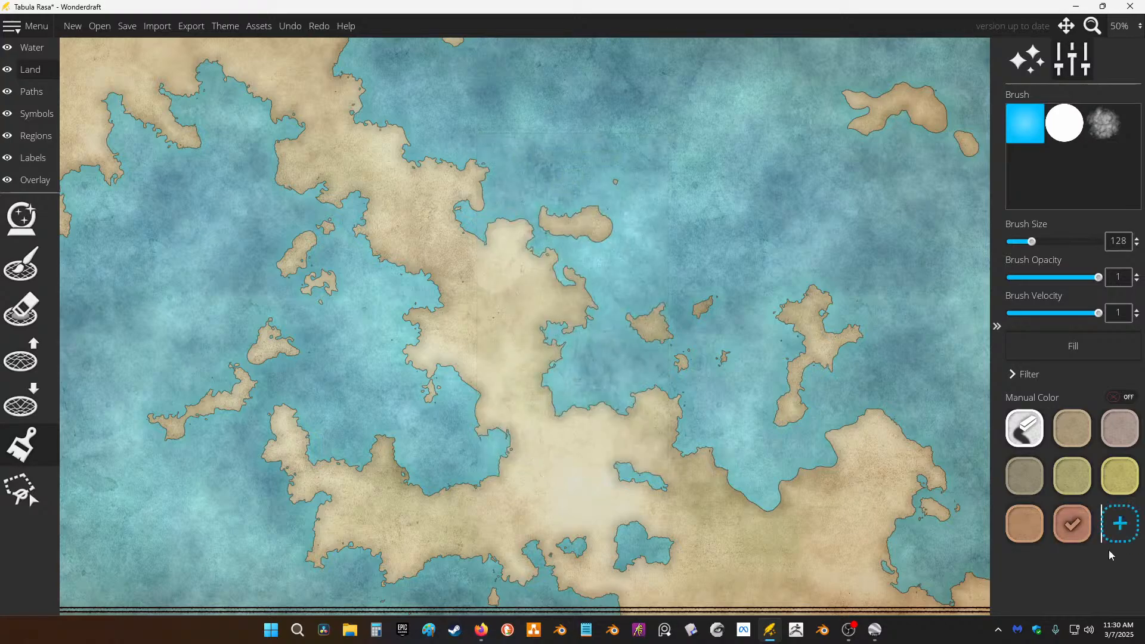
Step: Add a muted green custom ground colour with hex 739975
click(1121, 523)
click(659, 225)
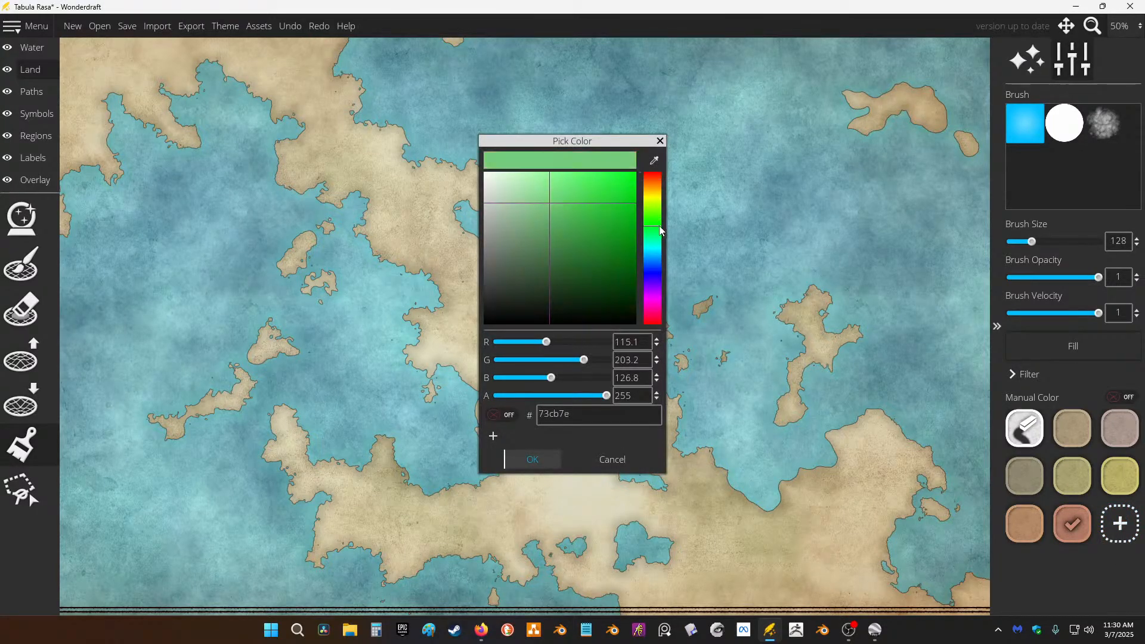
drag(548, 191, 522, 233)
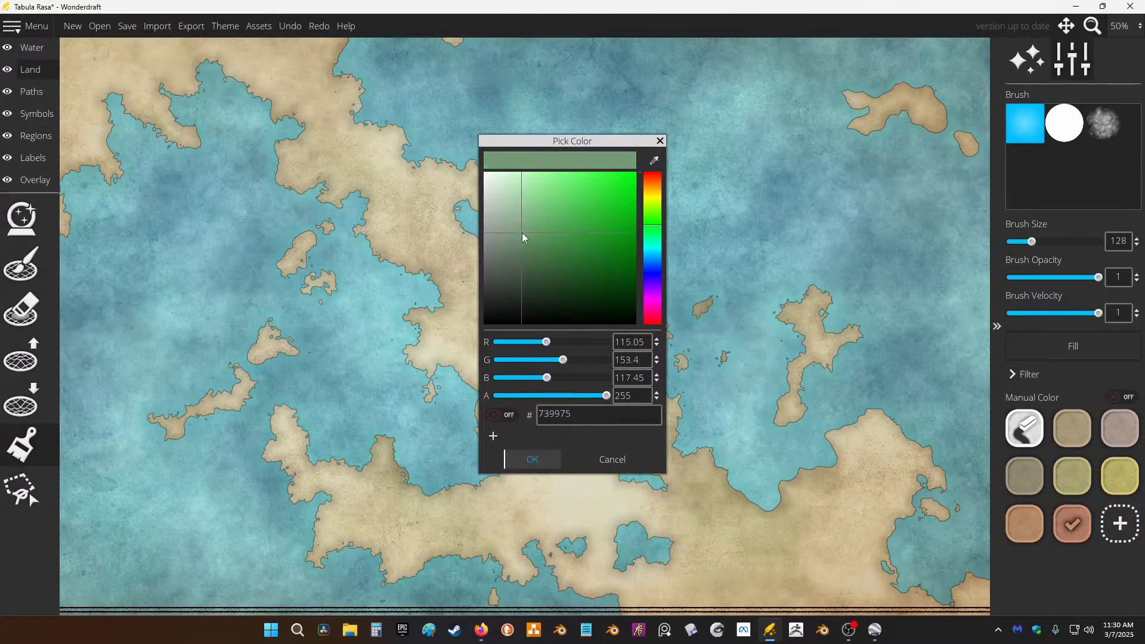
click(532, 458)
Step: Add a darker green custom ground colour with hex 577a59 and a pale green one with hex b6ceb8
click(1028, 585)
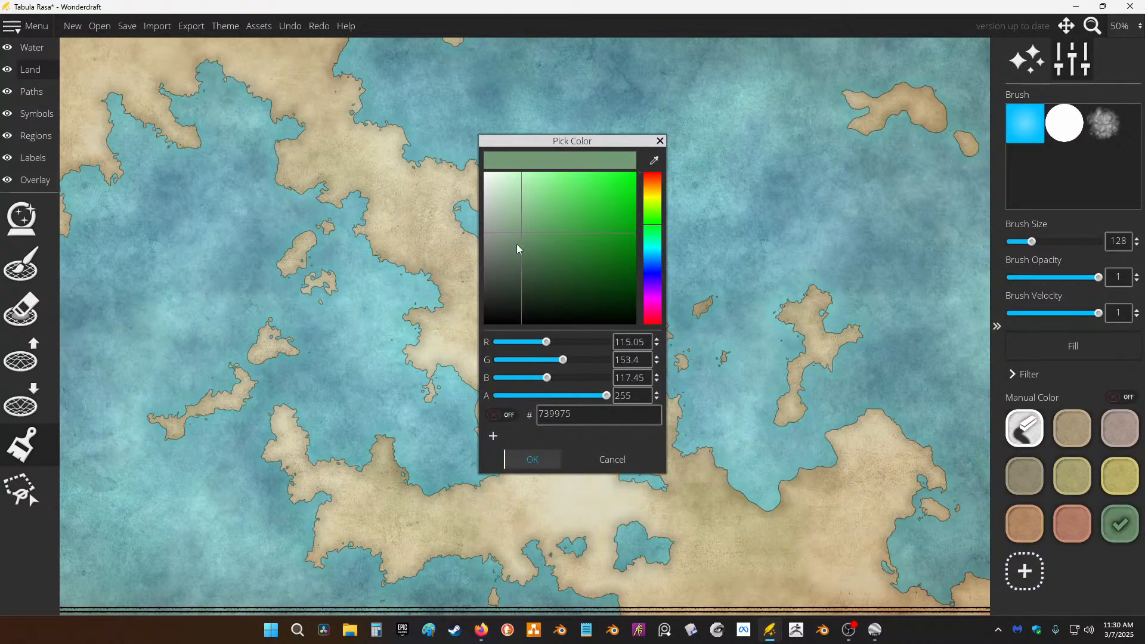
drag(517, 245, 528, 270)
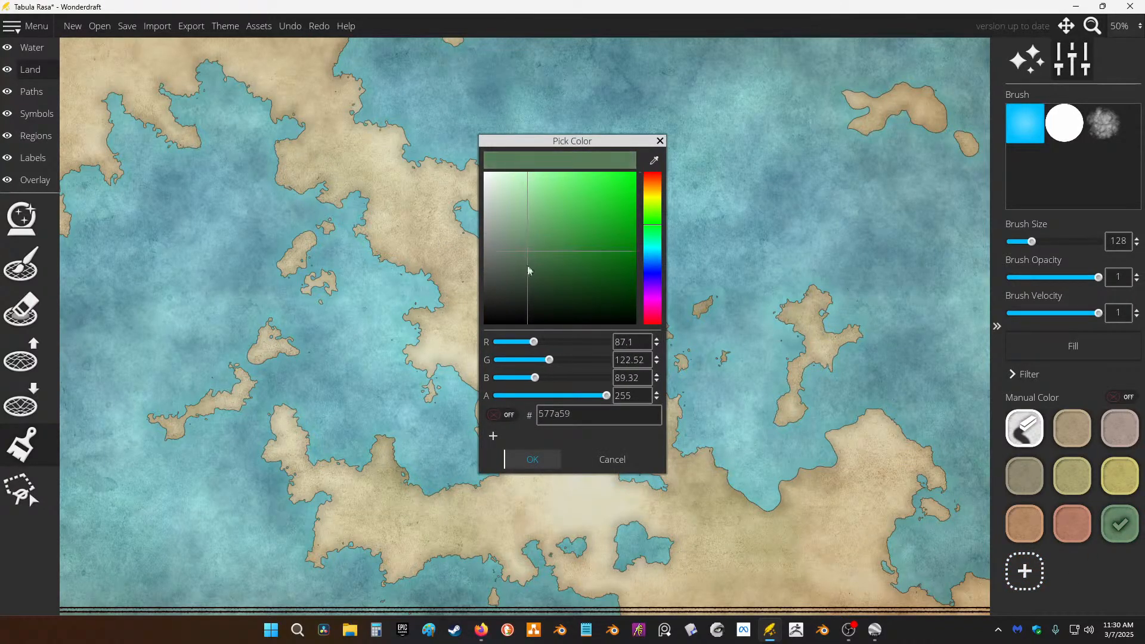
click(532, 459)
click(1079, 577)
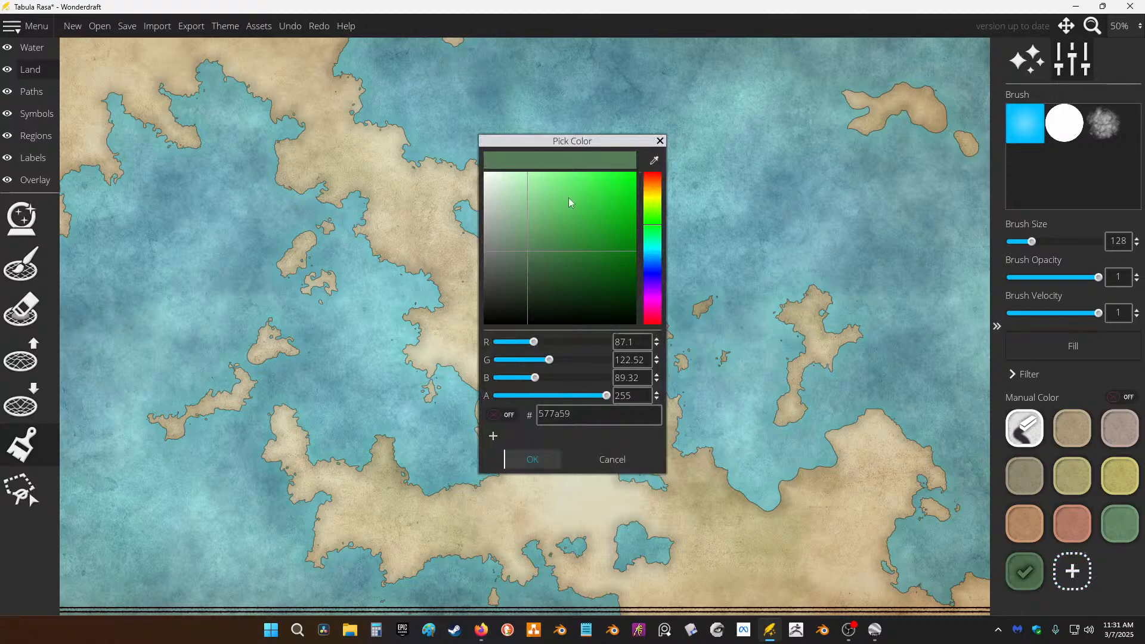
drag(570, 203, 503, 206)
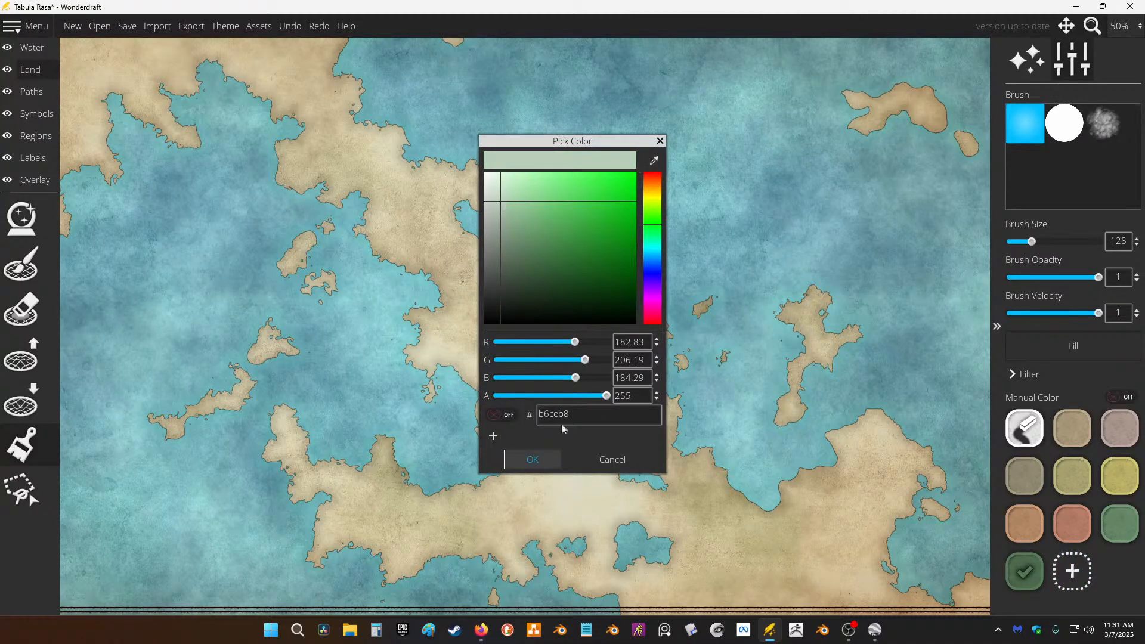
click(540, 460)
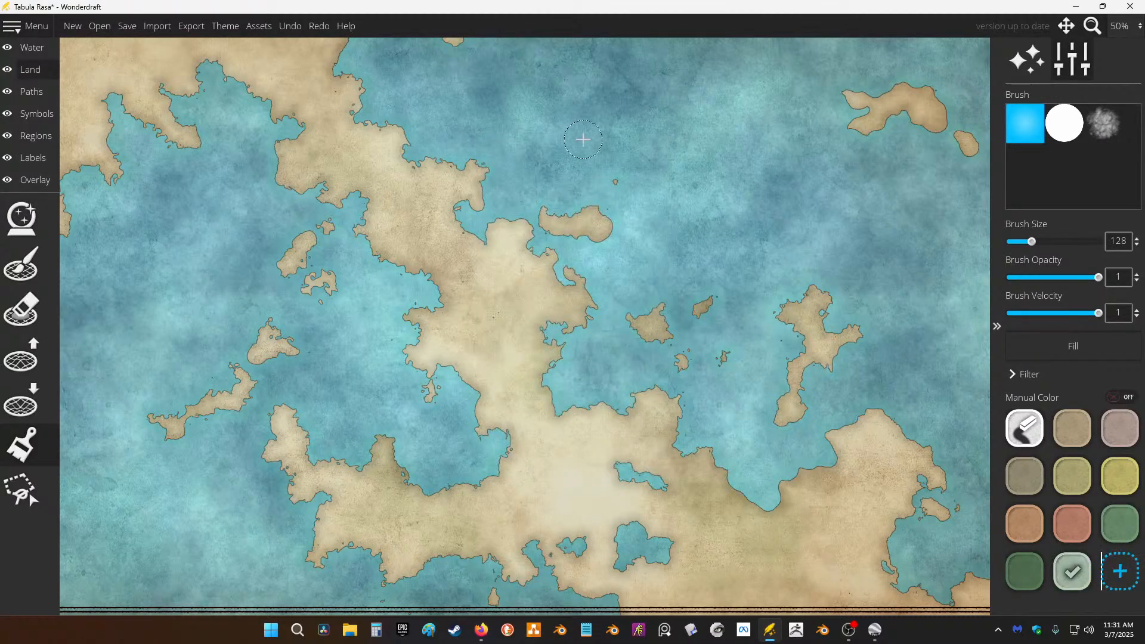
Step: Paint bands of the custom orange, reddish, green, dark green and pale green down the middle and south of the central landmass
click(1025, 524)
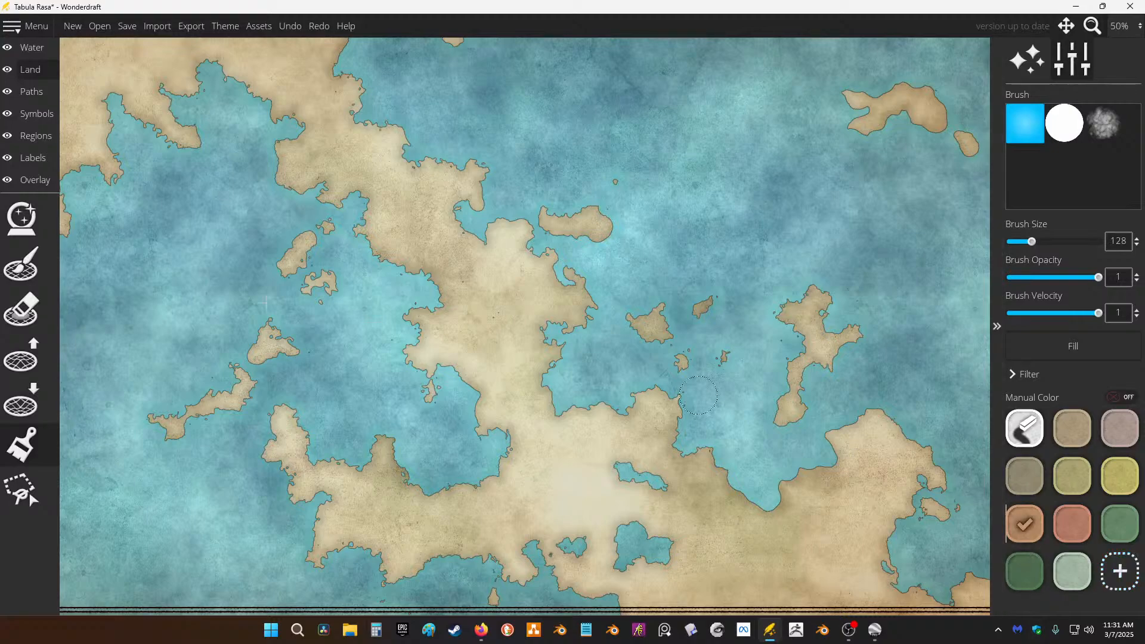
mouse_move(418, 315)
mouse_down()
mouse_move(588, 306)
mouse_move(423, 355)
mouse_move(650, 322)
mouse_up()
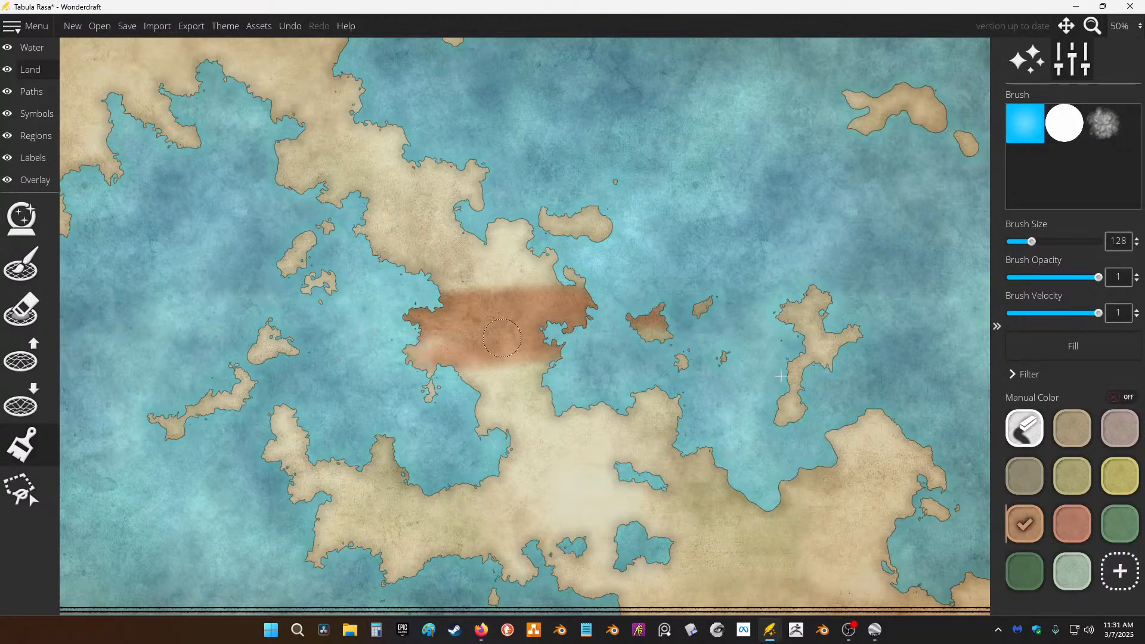
click(1072, 524)
mouse_move(552, 385)
mouse_down()
mouse_move(426, 388)
mouse_move(557, 357)
mouse_move(573, 412)
mouse_move(490, 429)
mouse_move(492, 406)
mouse_move(700, 425)
mouse_move(504, 478)
mouse_up()
click(1120, 524)
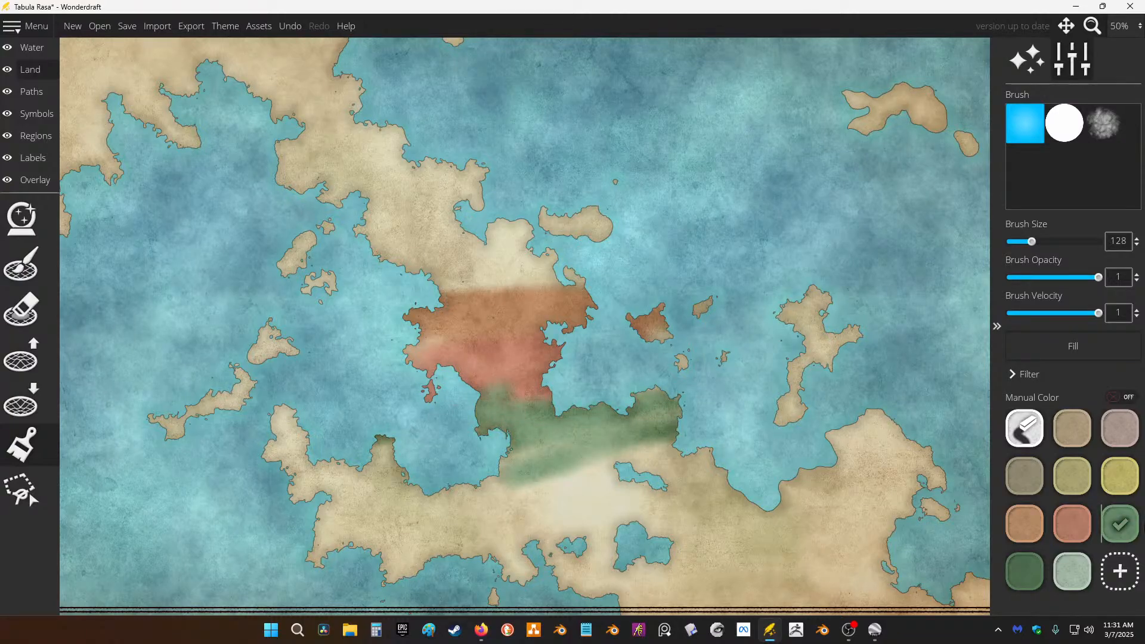
click(1024, 572)
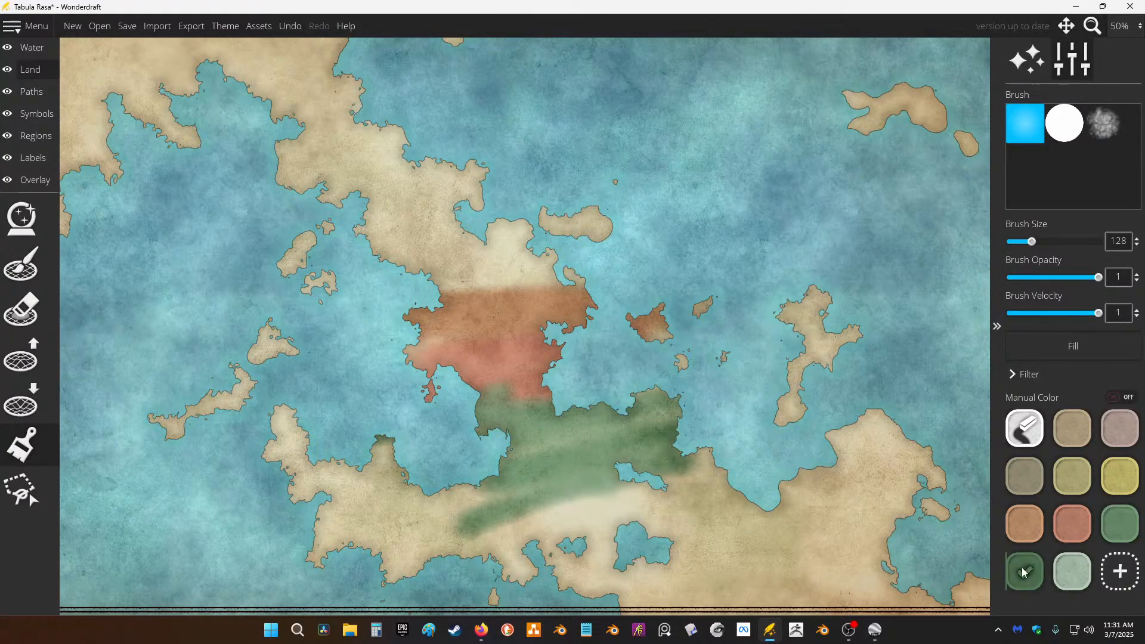
mouse_move(514, 446)
mouse_down()
mouse_move(546, 476)
mouse_move(450, 534)
mouse_move(704, 494)
mouse_move(619, 447)
mouse_up()
click(1079, 573)
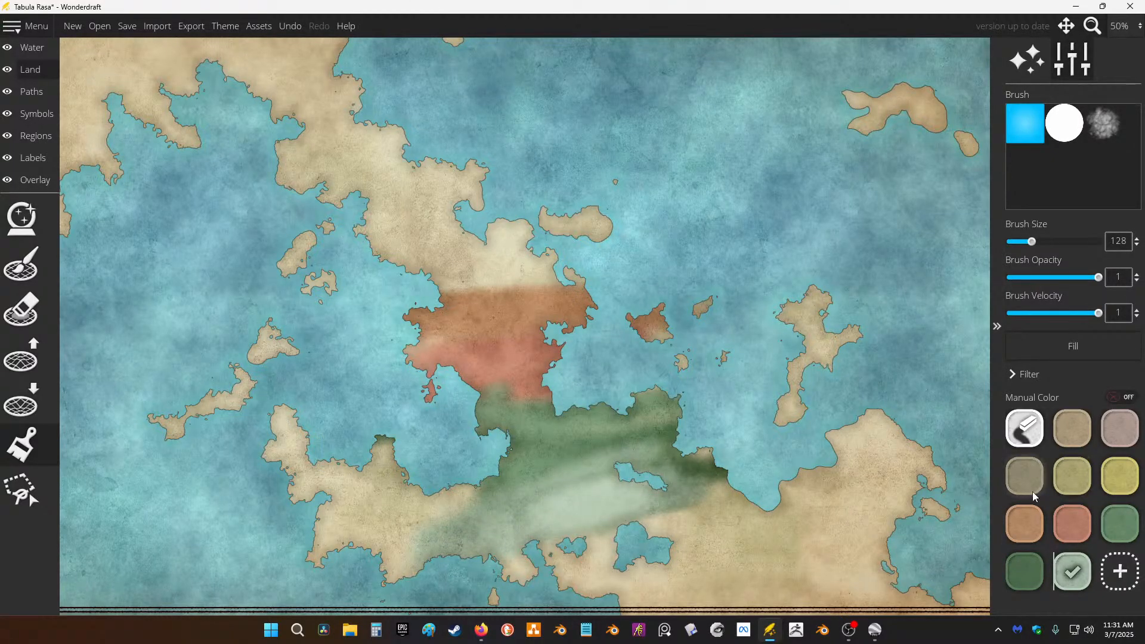
Step: Paint the upper half of the central landmass with the grey-brown, olive and yellow ground colours, working northwards
click(1025, 477)
mouse_move(370, 230)
mouse_down()
mouse_move(418, 269)
mouse_move(572, 293)
mouse_move(448, 263)
mouse_move(525, 229)
mouse_up()
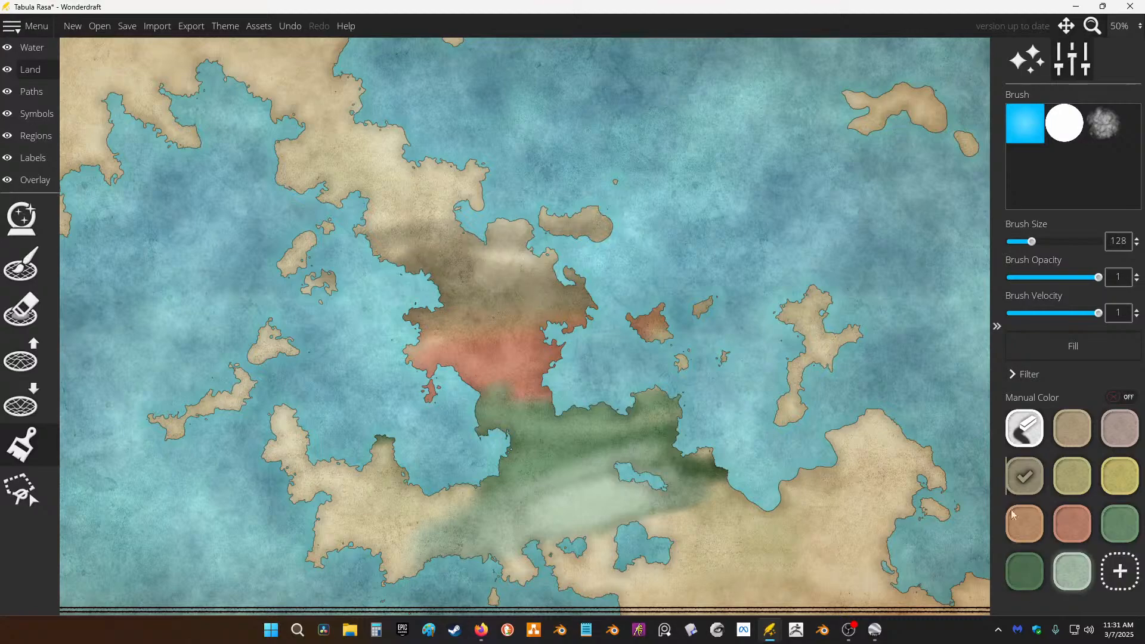
click(1072, 476)
drag(465, 200, 350, 237)
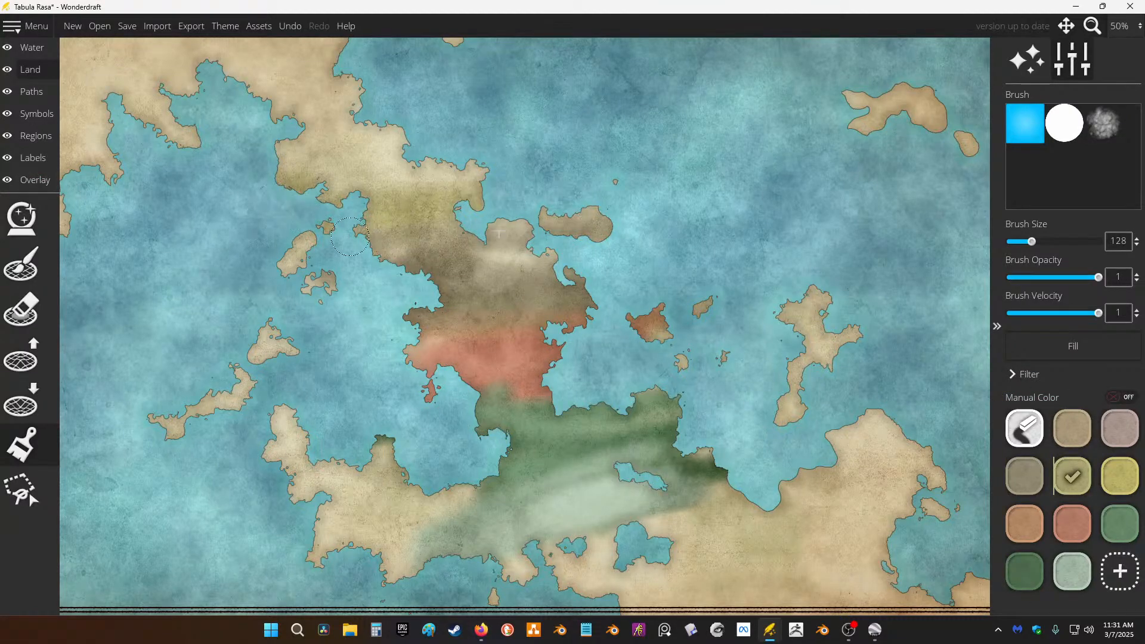
click(1122, 478)
drag(334, 147, 449, 198)
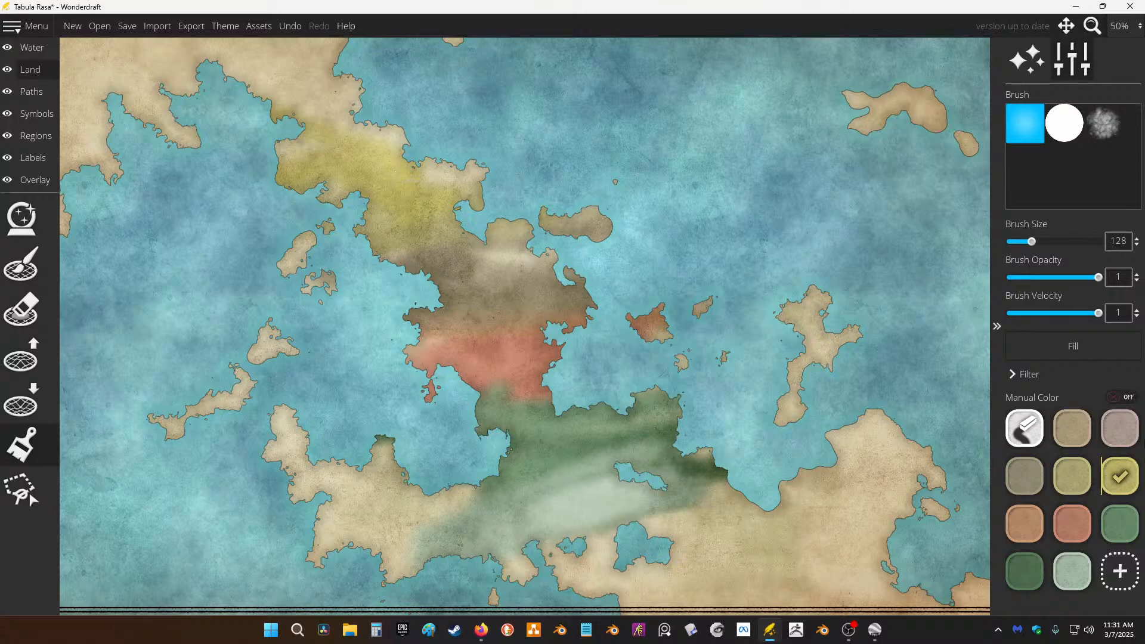
Step: Paint the landmass's northern neck with the mauve ground colour and its southern part with the tan one
click(1121, 430)
mouse_move(242, 72)
mouse_down()
mouse_move(334, 134)
mouse_move(254, 173)
mouse_up()
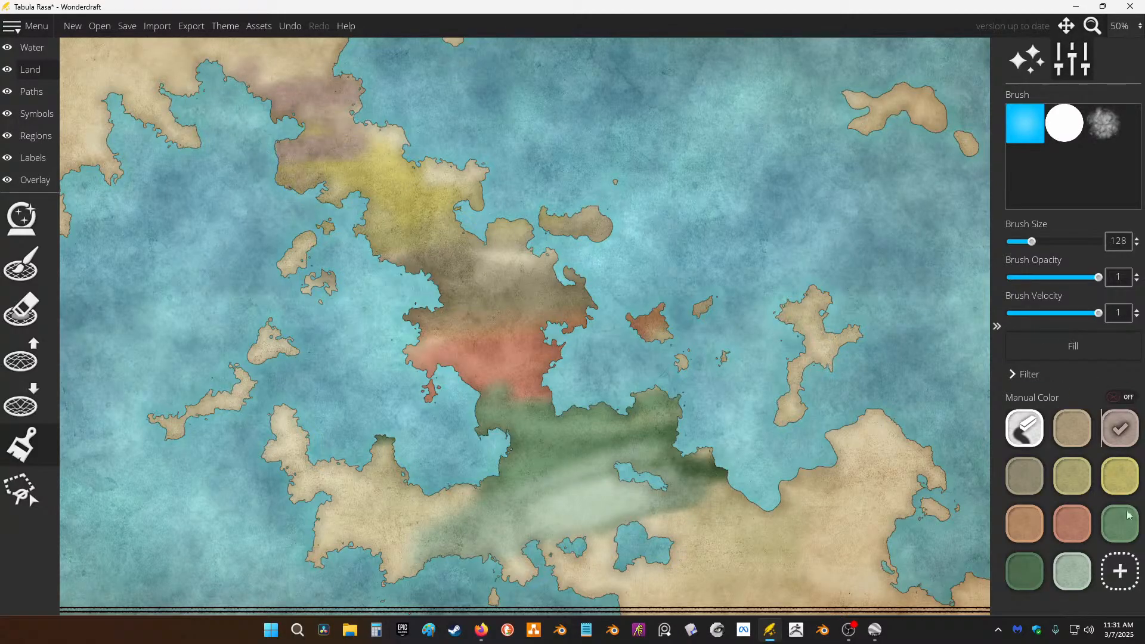
click(1073, 428)
mouse_move(770, 522)
mouse_down()
mouse_move(596, 537)
mouse_move(589, 496)
mouse_up()
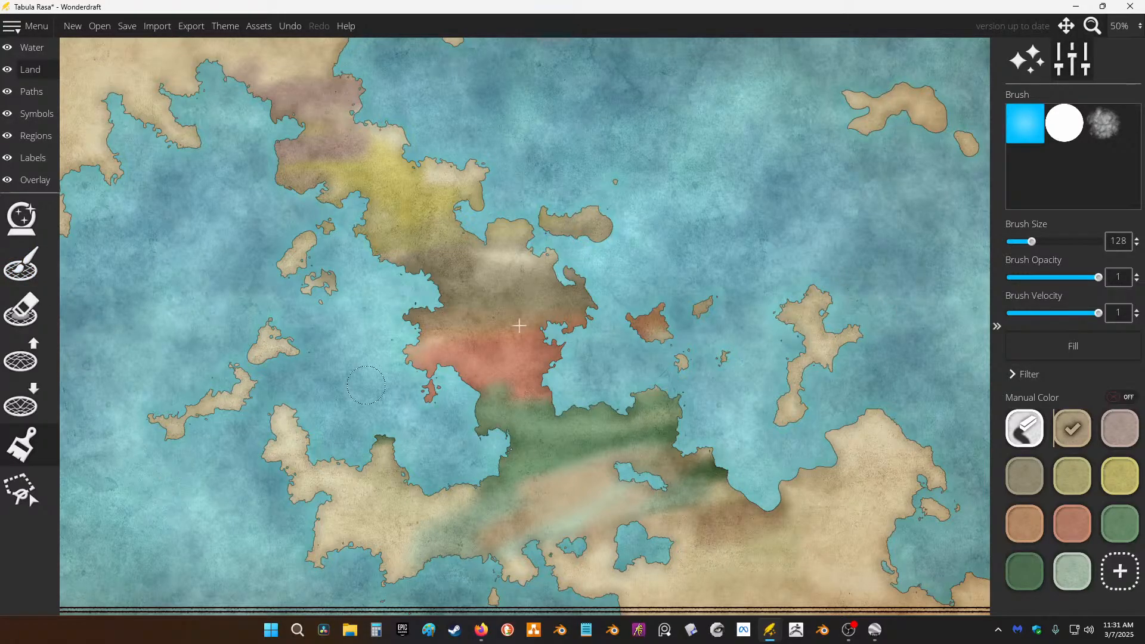
scroll(628, 247, down, 1)
scroll(598, 245, up, 1)
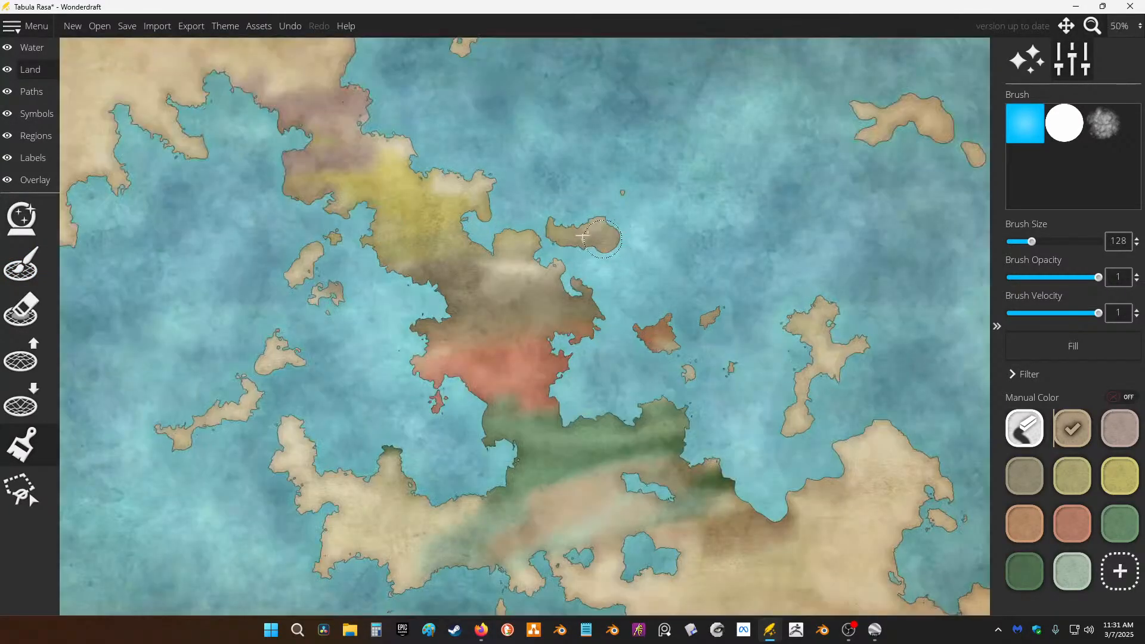
drag(600, 225, 575, 216)
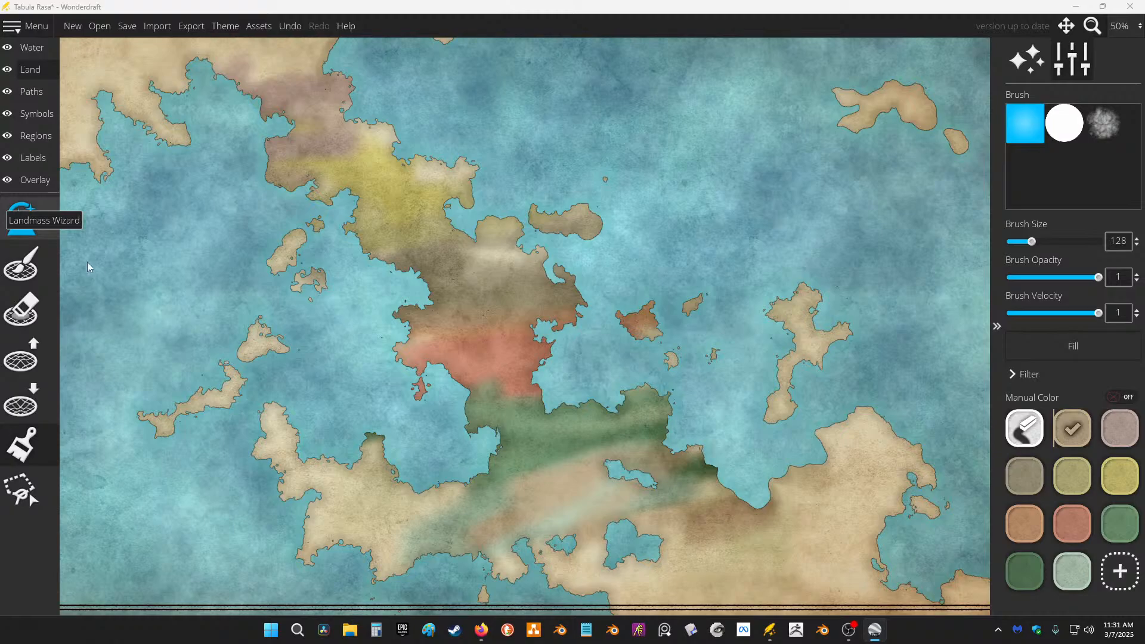
Step: Try filling all land with the custom reddish colour and with the custom orange, undoing each fill
click(37, 447)
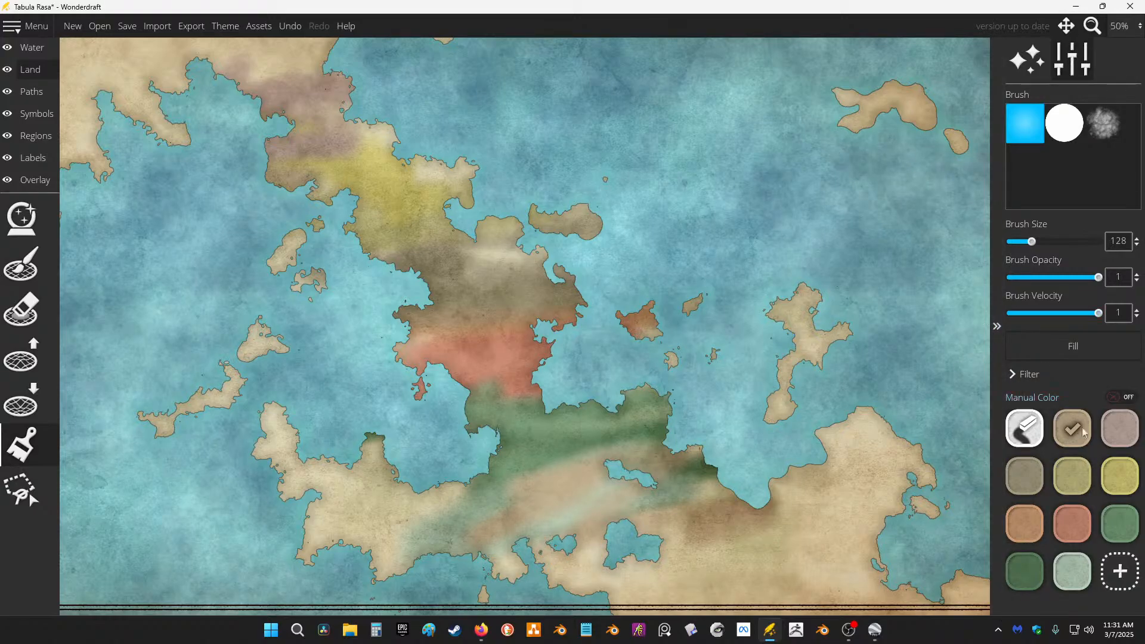
click(1073, 523)
click(1037, 349)
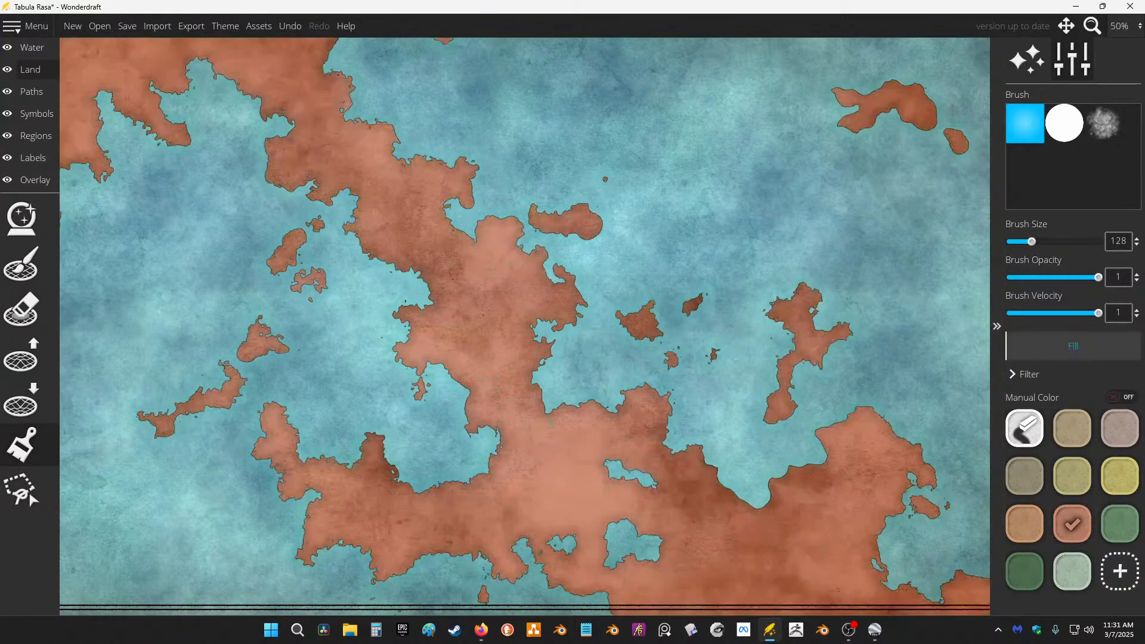
key(ctrl+z)
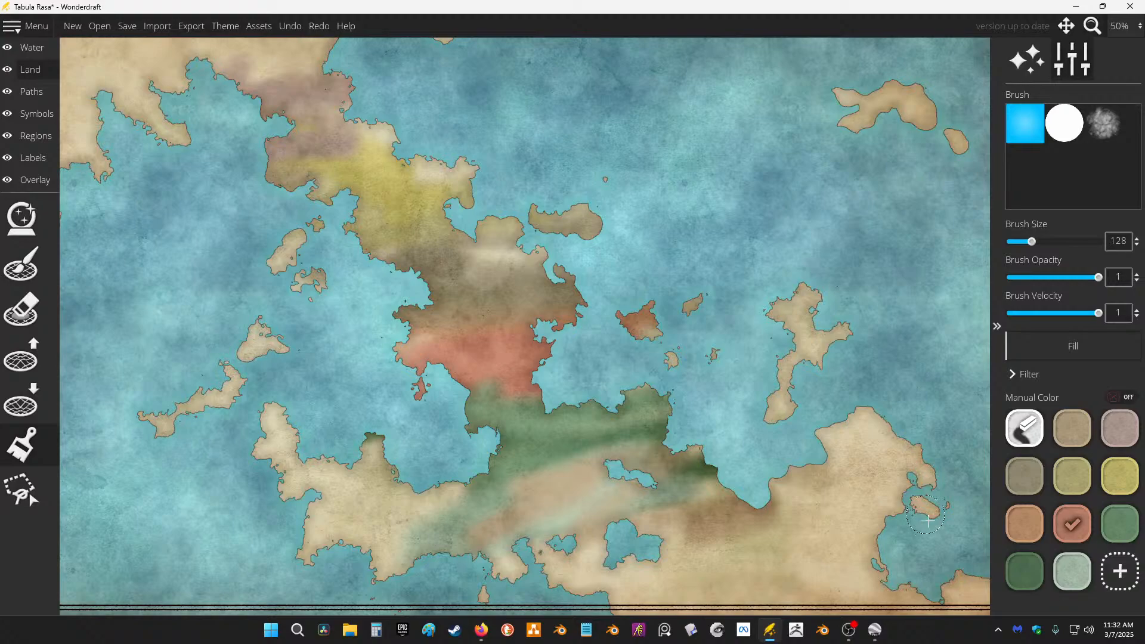
click(1019, 528)
click(1022, 345)
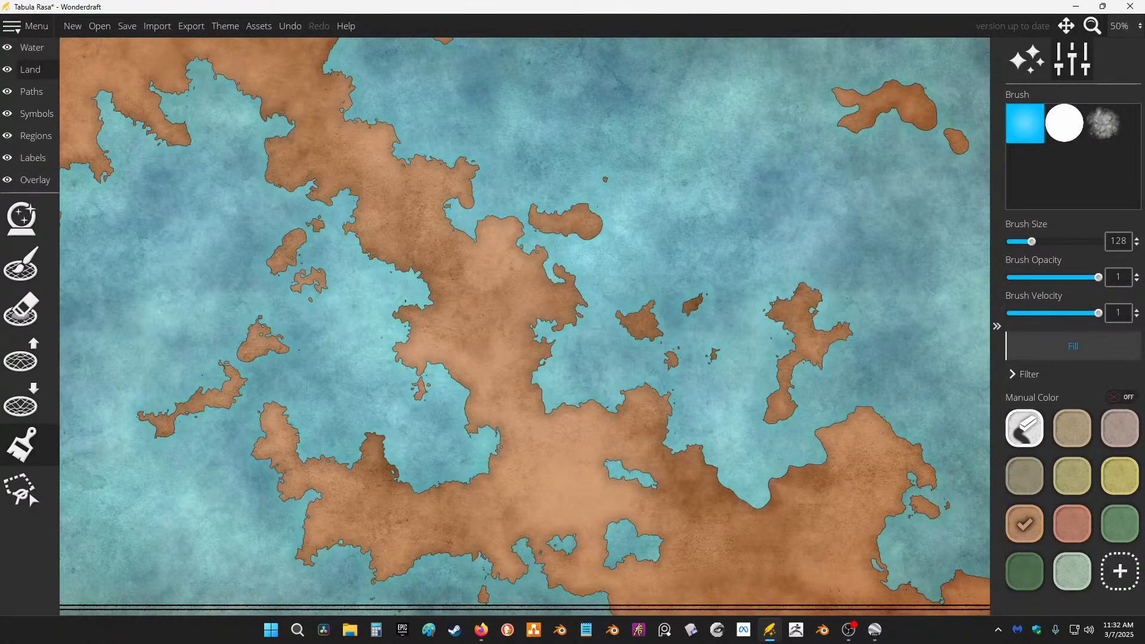
key(ctrl+z)
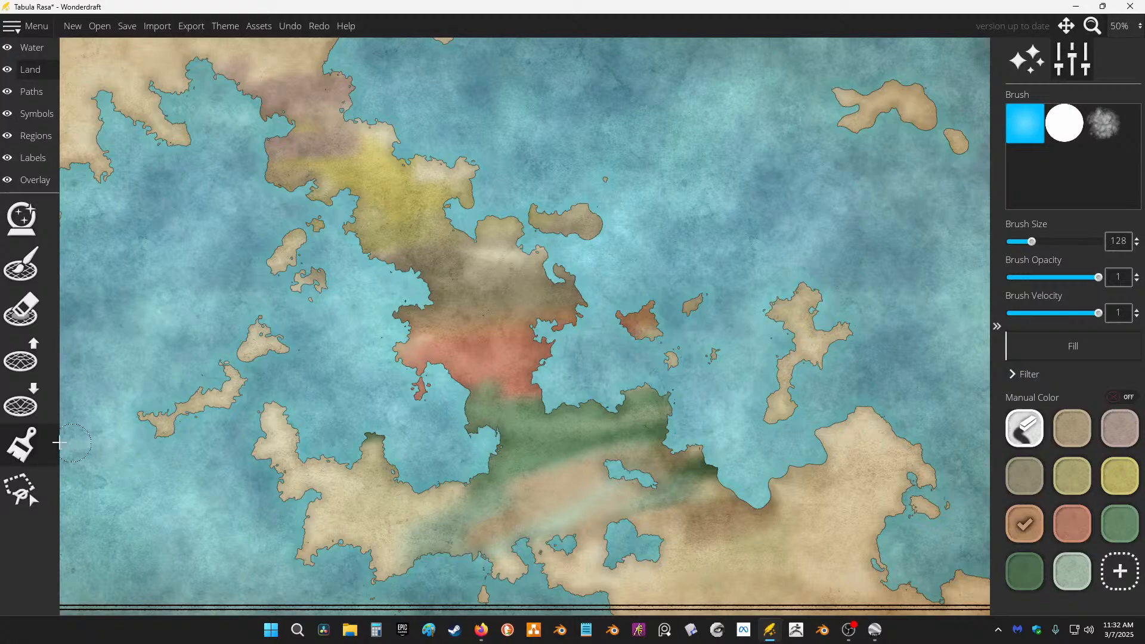
Step: Expand the ground colour brush's filter options for ground, symbols, trees and mountains
click(1017, 376)
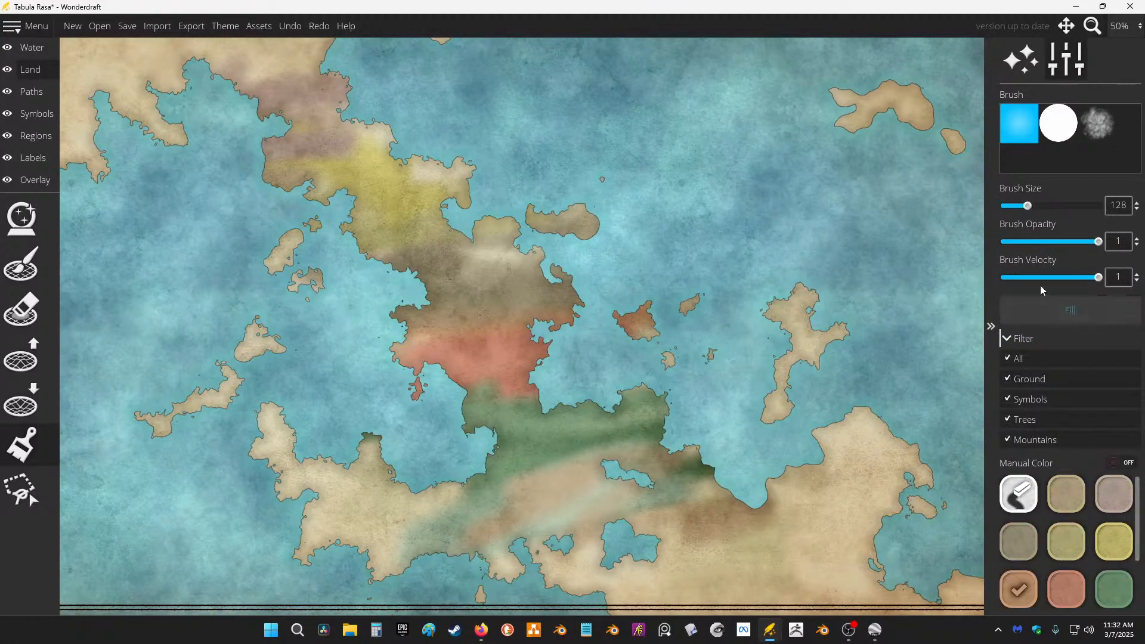
click(1069, 305)
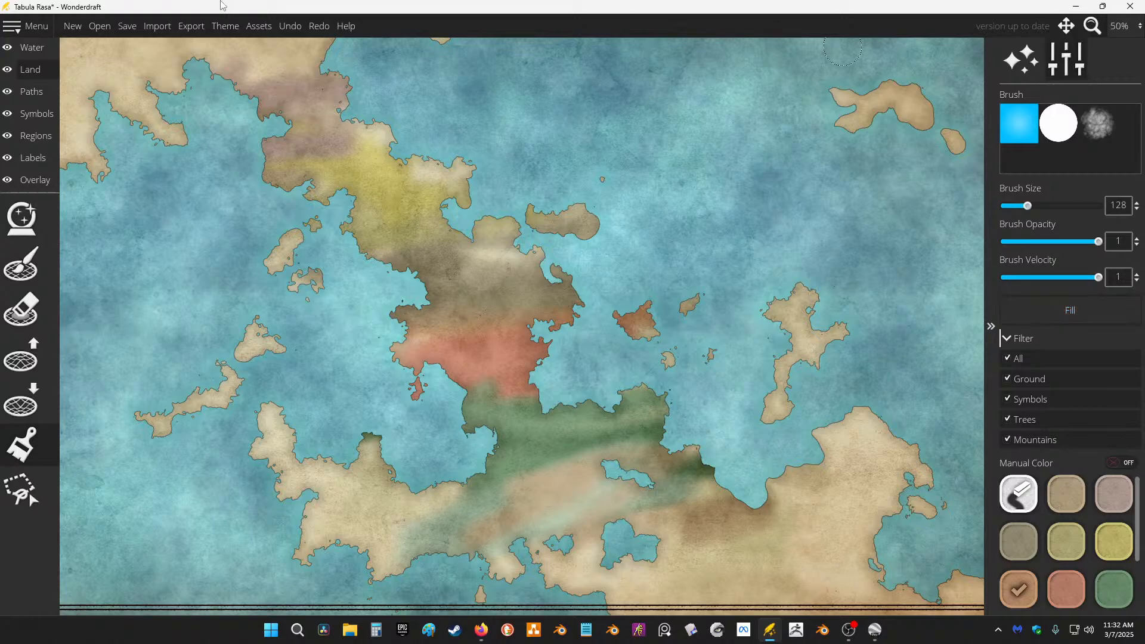
Step: Place a grove of willow trees on the southeastern part of the landmass
click(31, 116)
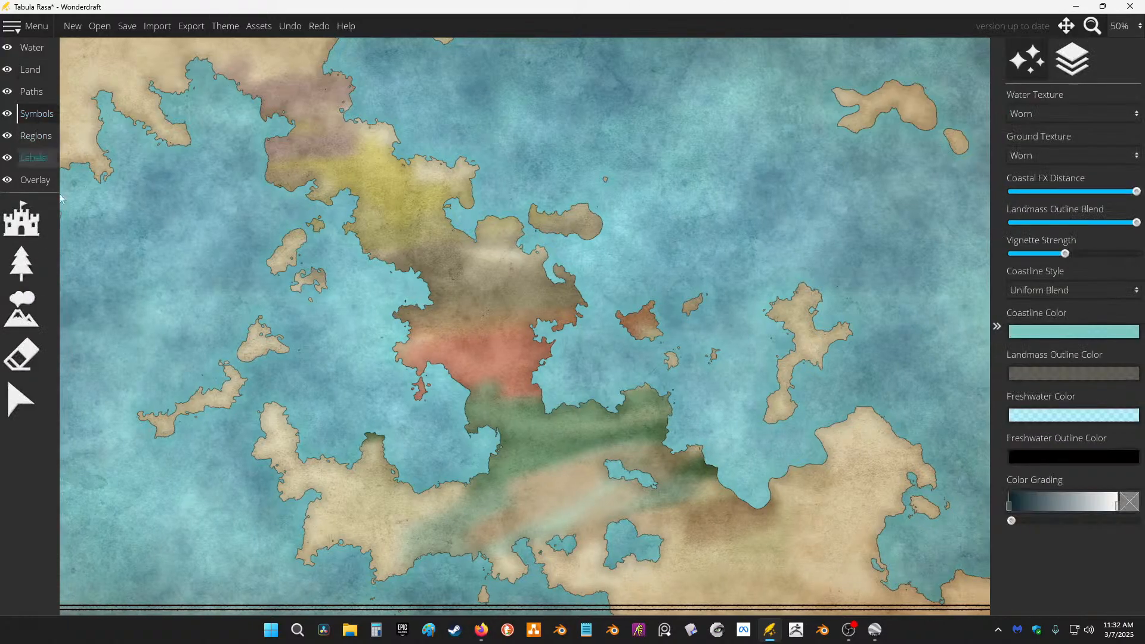
click(9, 278)
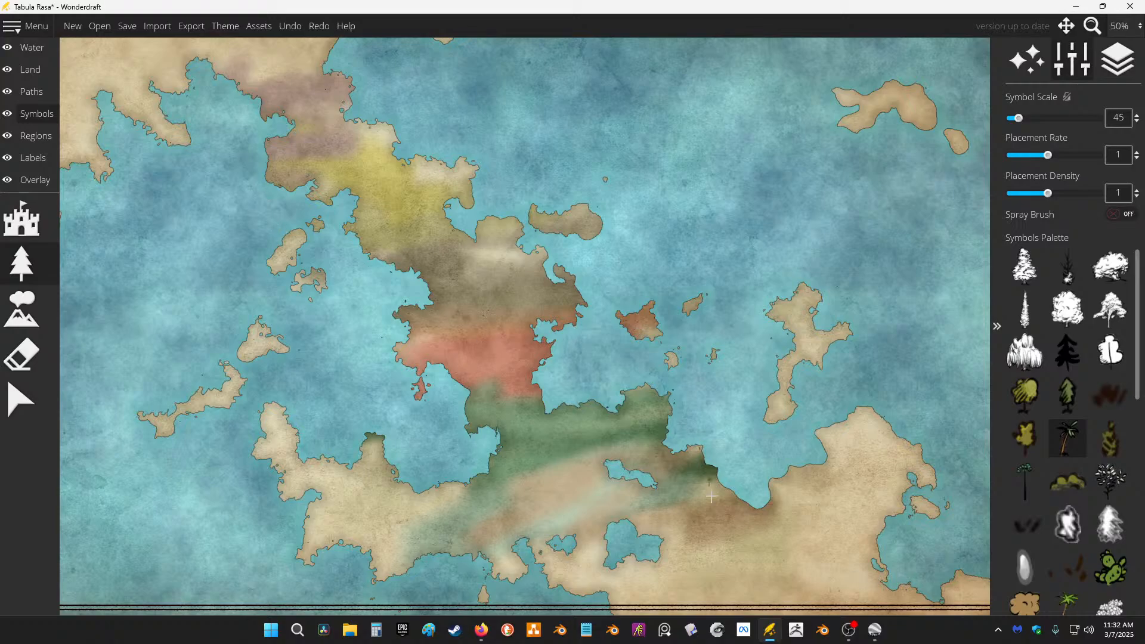
drag(750, 492, 691, 376)
click(1027, 350)
scroll(434, 414, up, 2)
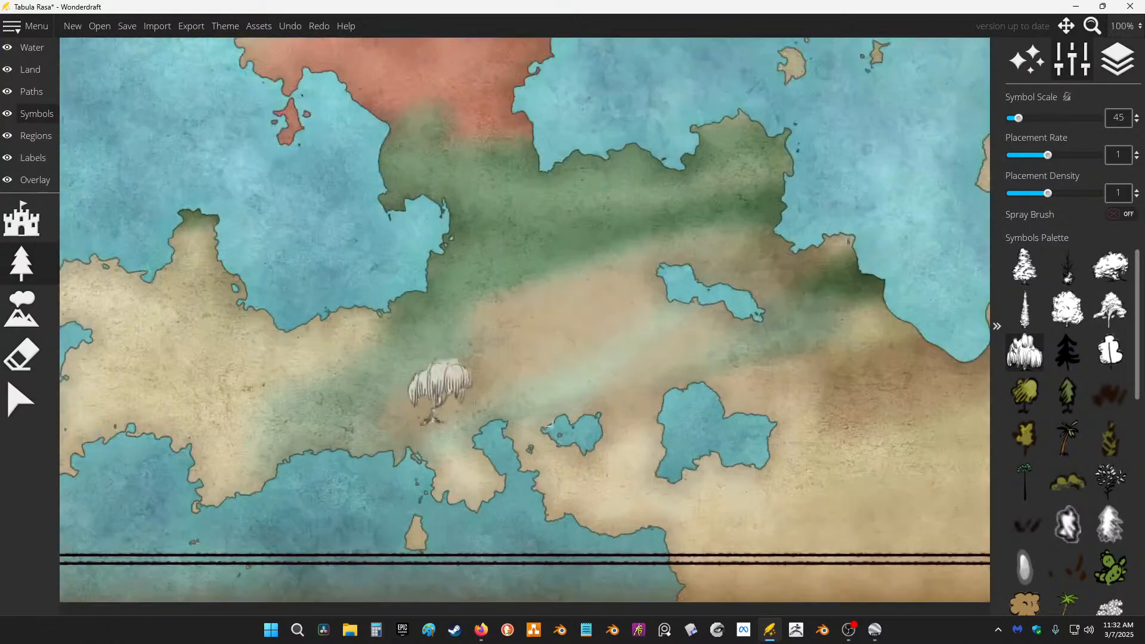
scroll(414, 408, up, 3)
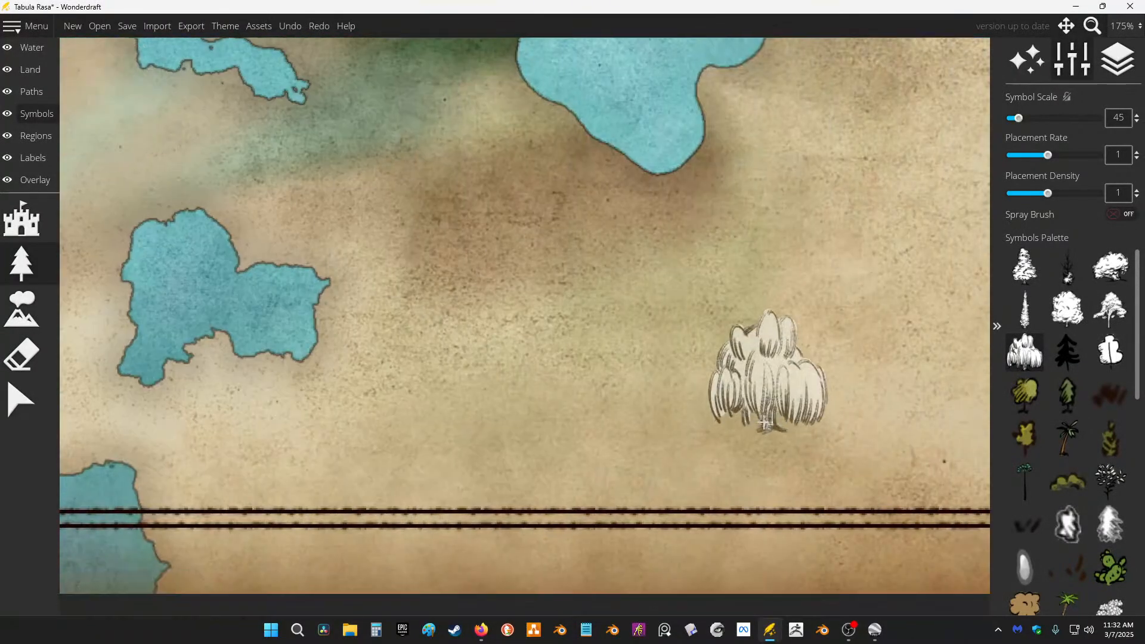
mouse_move(767, 383)
mouse_down()
mouse_move(844, 256)
mouse_move(908, 358)
mouse_move(814, 363)
mouse_up()
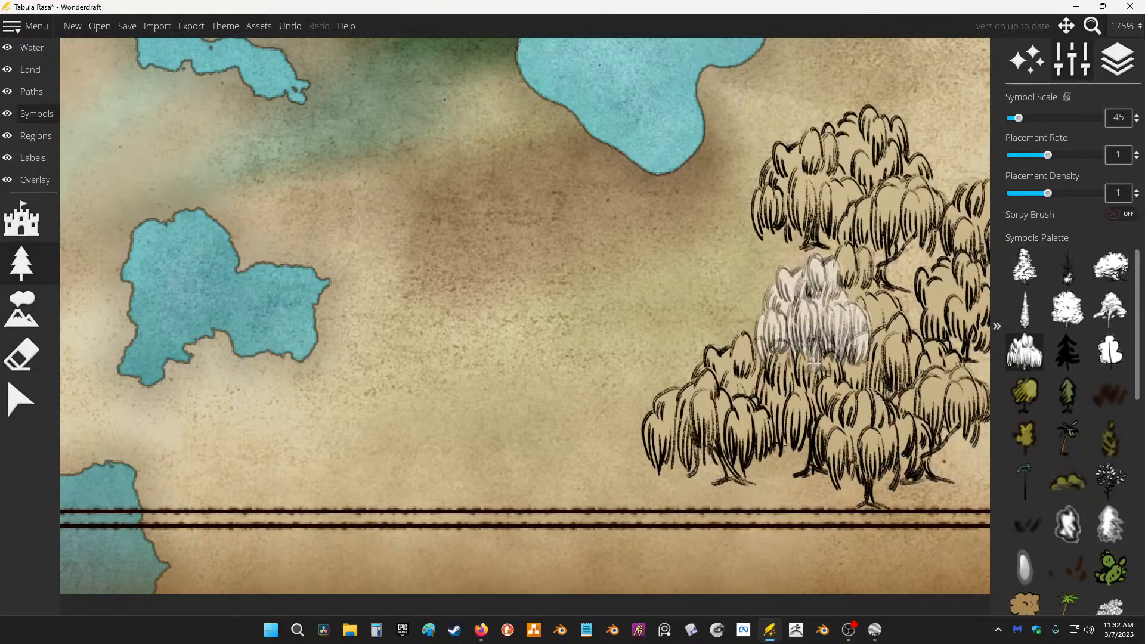
Step: Place a chain of willow trees across the differently coloured ground, from the southern land up to the mauve northern neck
scroll(814, 363, down, 2)
drag(837, 256, 826, 402)
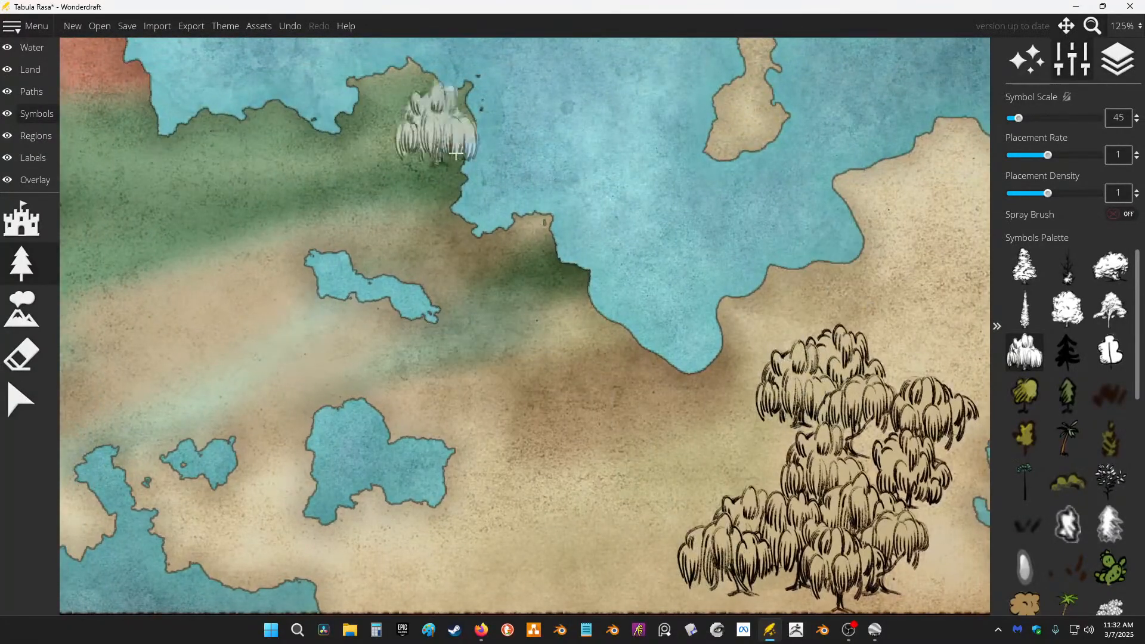
scroll(582, 302, down, 1)
scroll(905, 443, down, 1)
mouse_move(583, 302)
mouse_down()
mouse_move(906, 443)
mouse_move(940, 481)
mouse_up()
drag(686, 244, 708, 336)
mouse_move(602, 276)
mouse_down()
mouse_move(593, 358)
mouse_move(686, 555)
mouse_move(746, 606)
mouse_up()
drag(478, 221, 286, 96)
scroll(716, 323, down, 1)
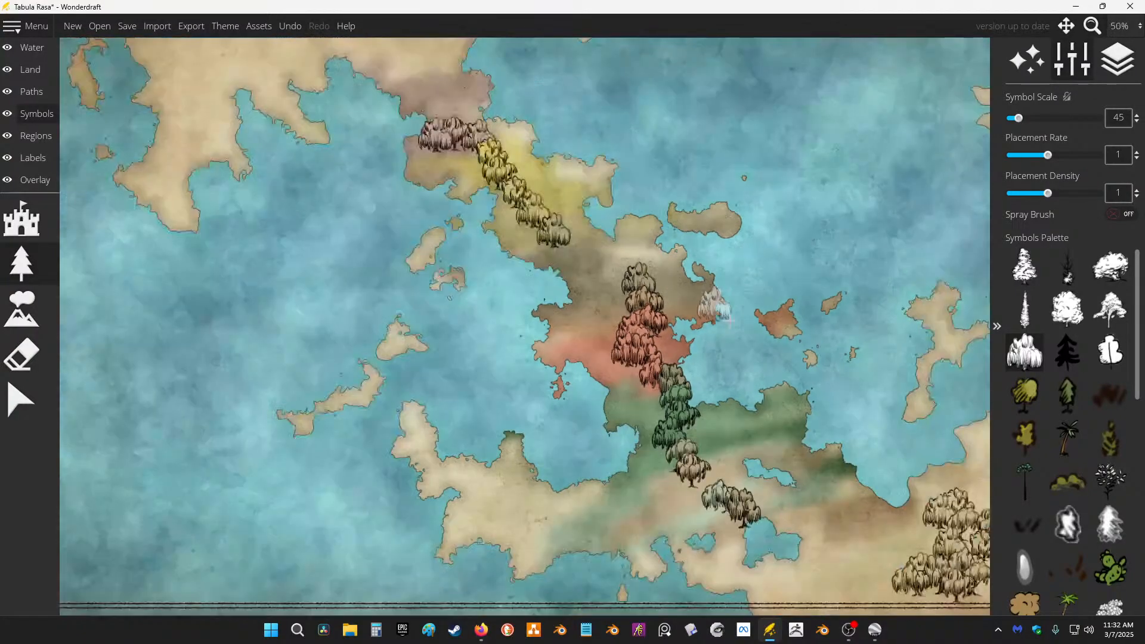
drag(800, 225, 663, 240)
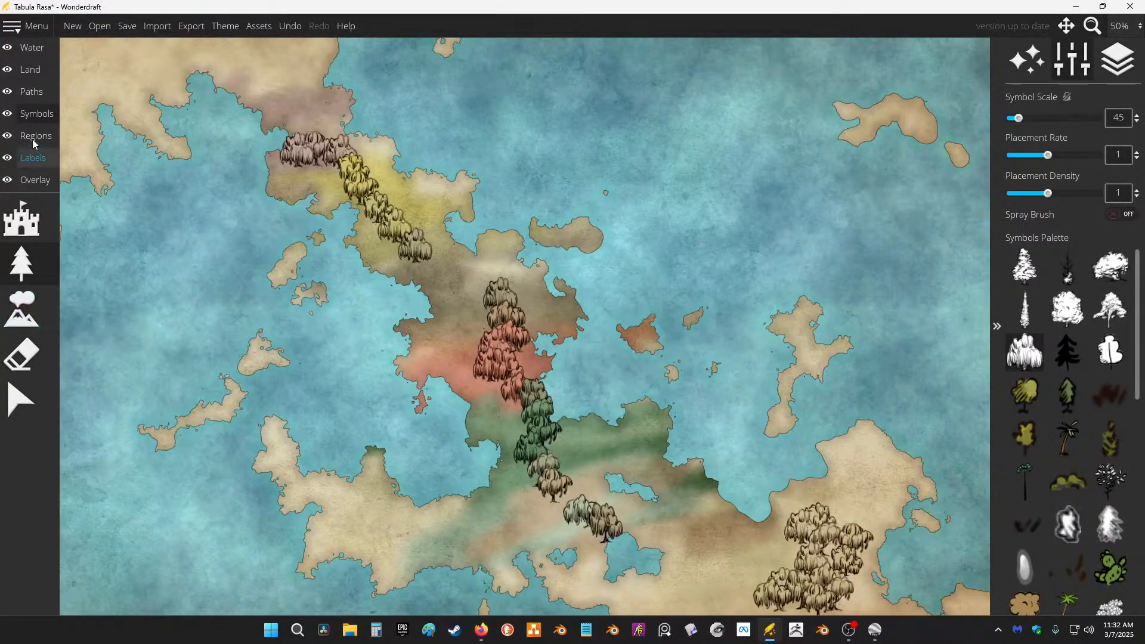
Step: Limit the ground colour brush's filter to trees only and fill all trees with the green colour
click(30, 69)
click(21, 444)
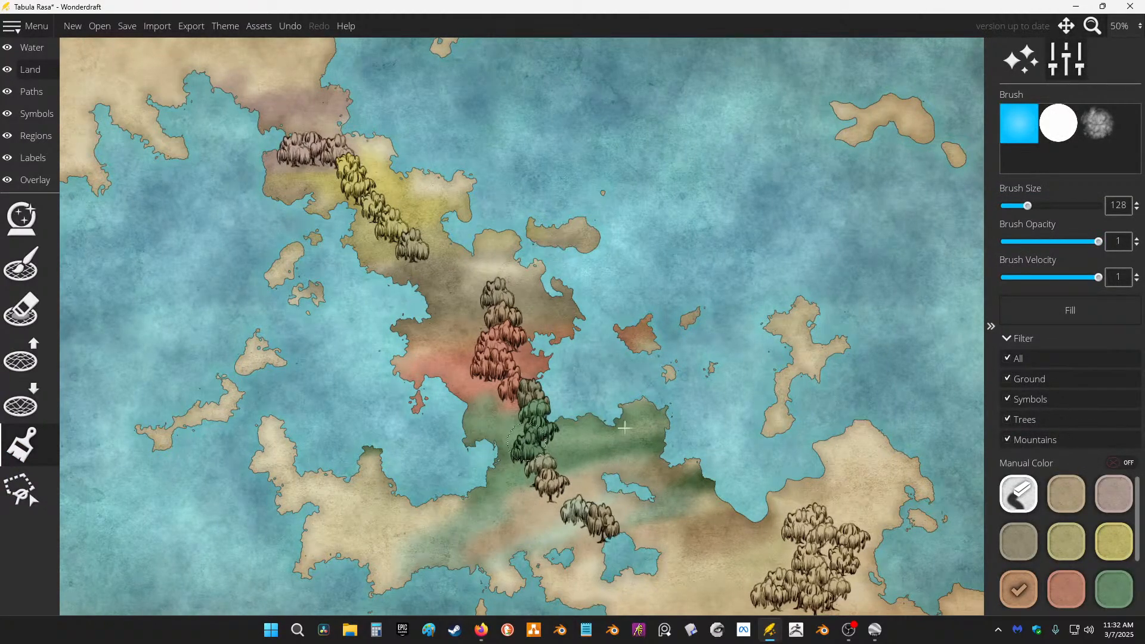
click(1012, 358)
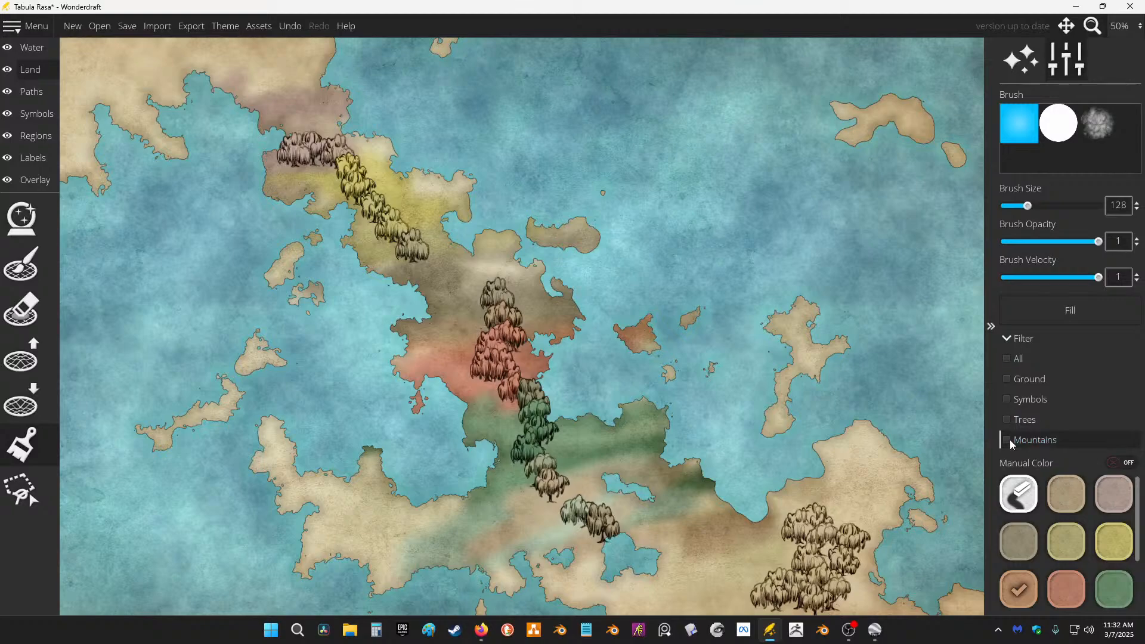
click(1008, 420)
click(1114, 591)
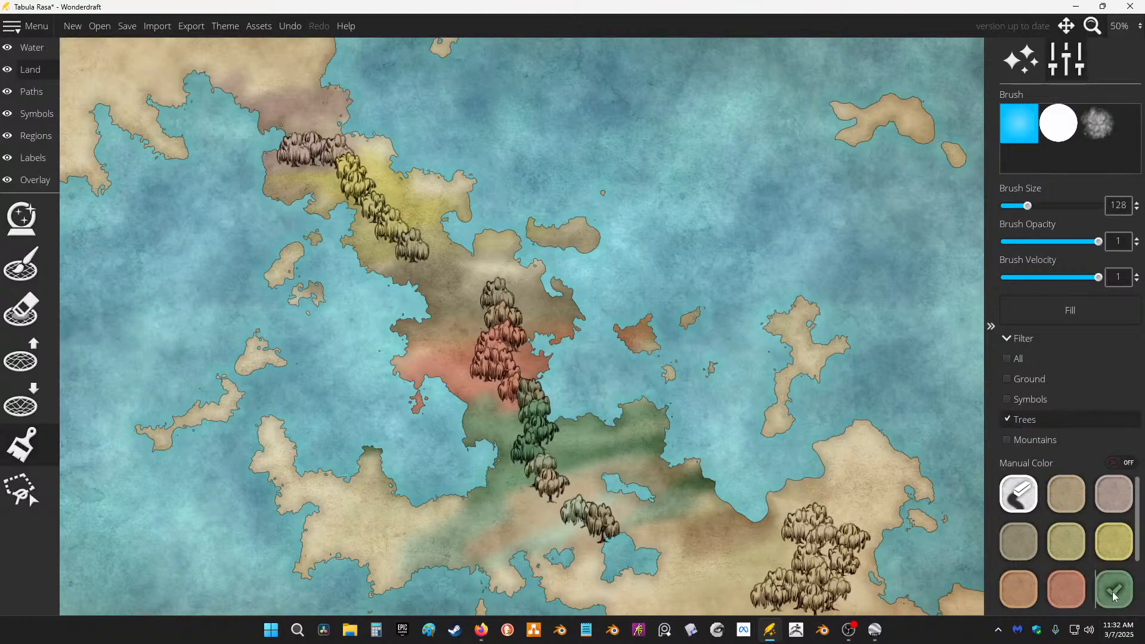
click(1072, 312)
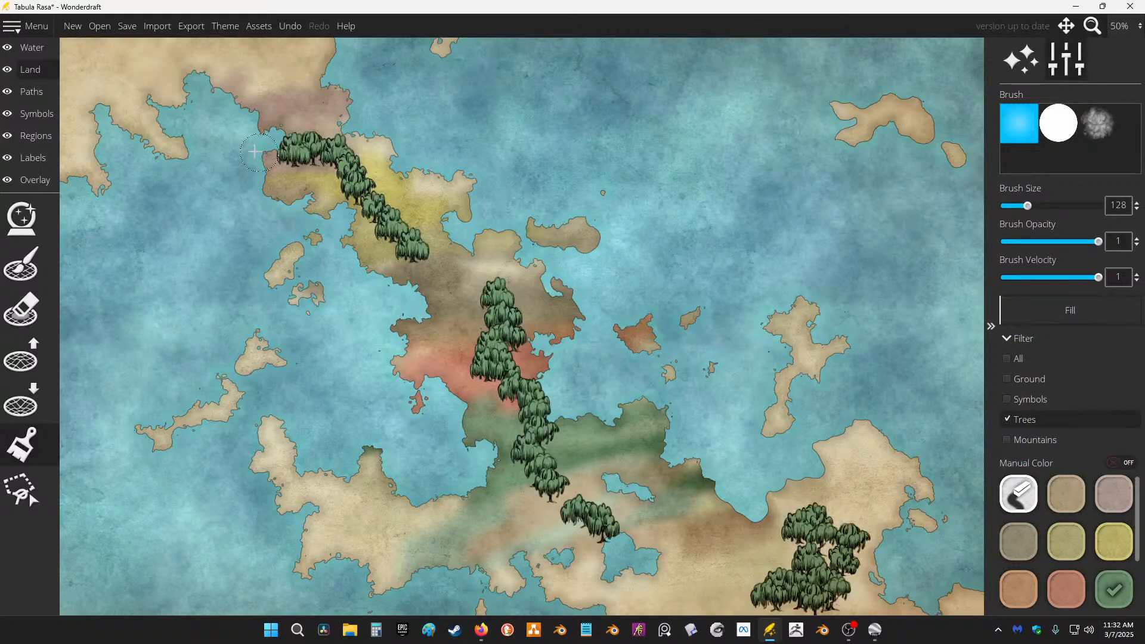
Step: Select all the willow trees on the map and delete them
scroll(475, 105, up, 3)
scroll(487, 150, down, 2)
scroll(516, 157, up, 2)
drag(536, 154, 576, 158)
click(37, 113)
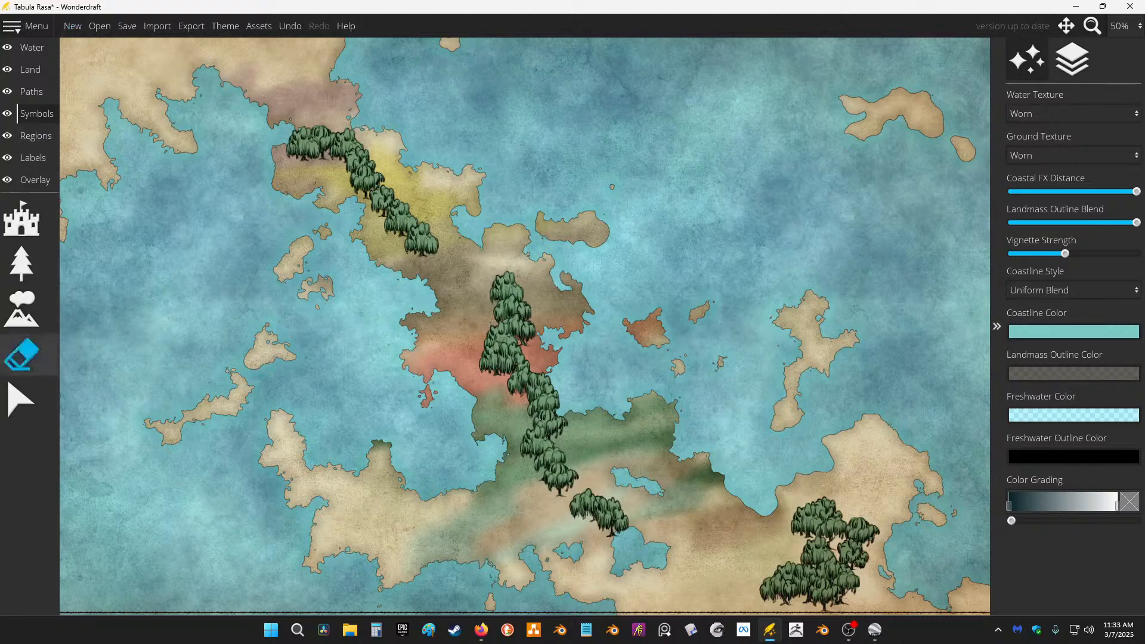
click(26, 357)
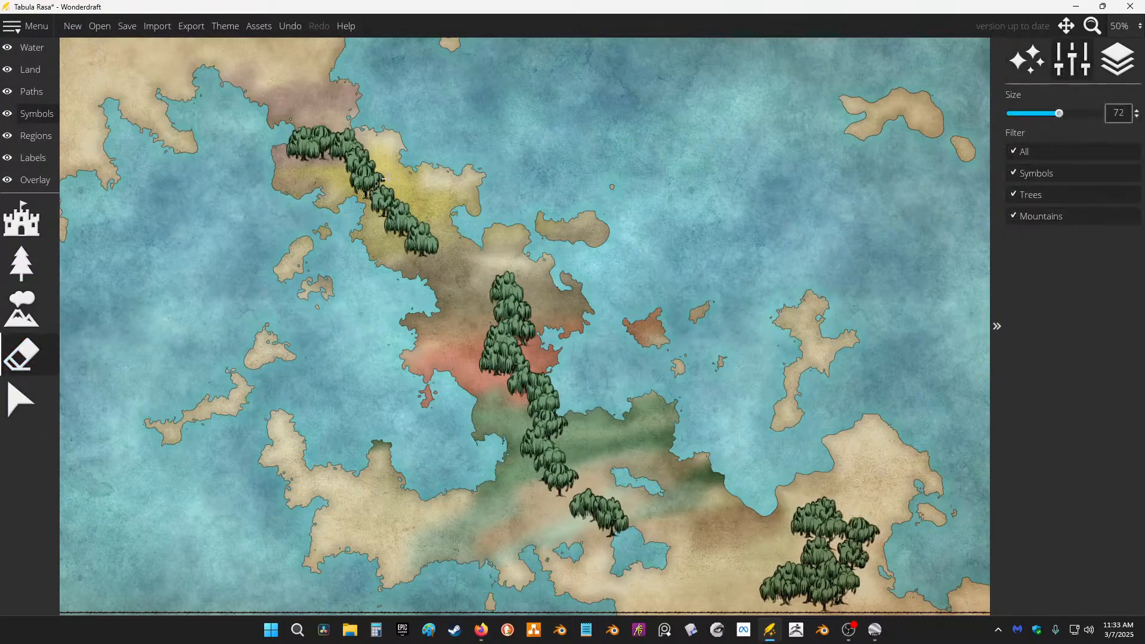
click(21, 398)
scroll(346, 149, down, 2)
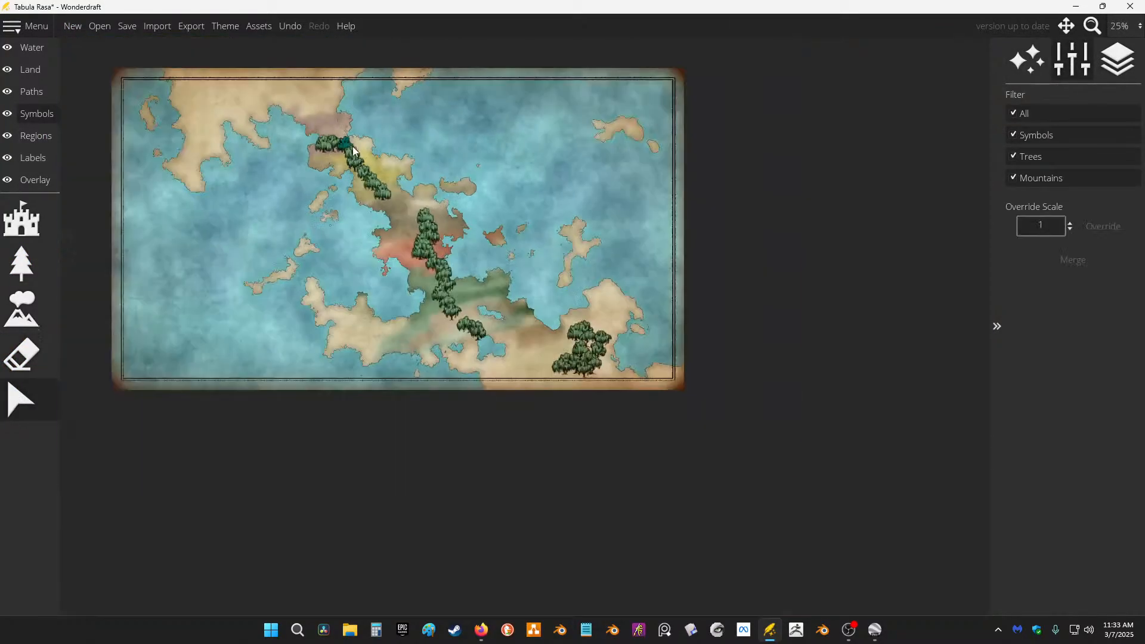
drag(439, 335, 676, 393)
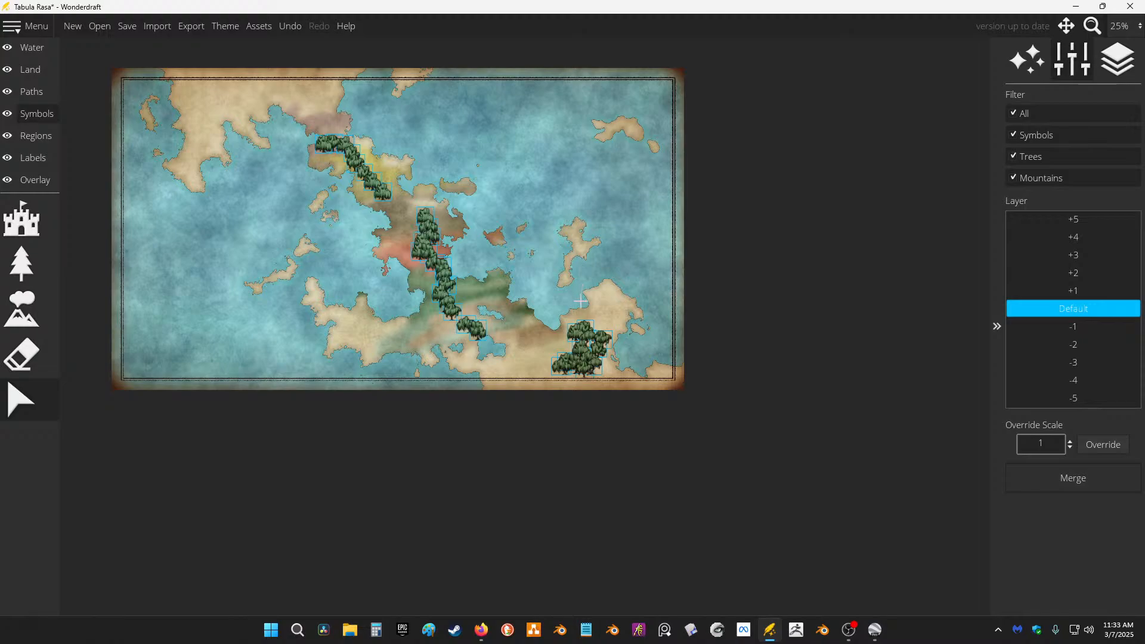
drag(588, 330, 493, 294)
key(Delete)
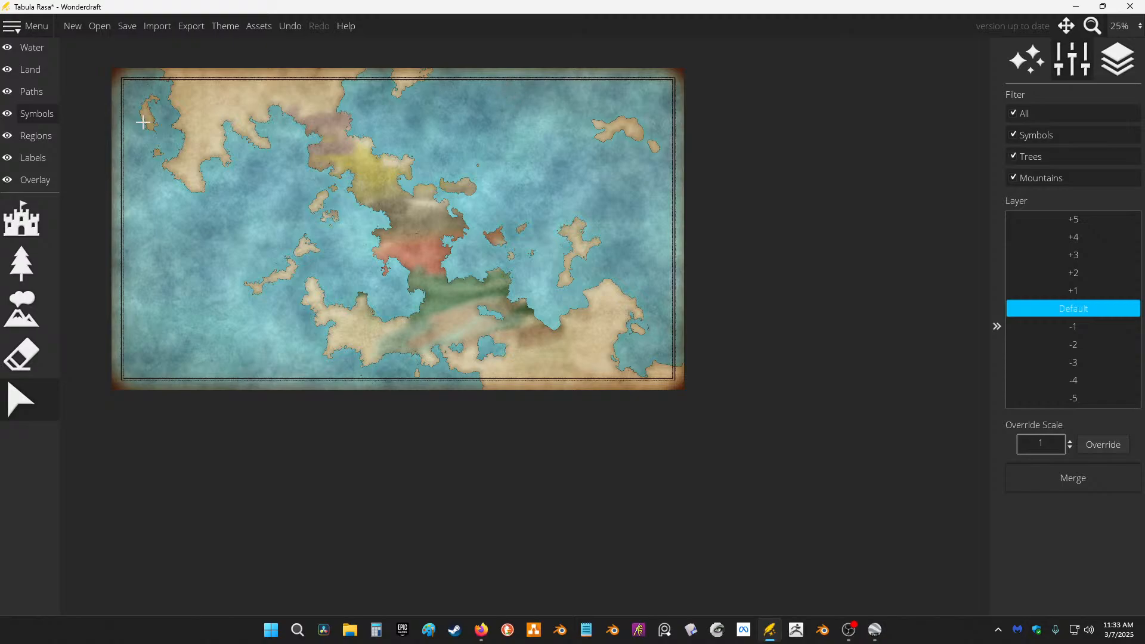
Step: Switch to Google Earth, examine Australia's terrain colours from the red desert interior to the northeastern coast, and return to the map
click(44, 71)
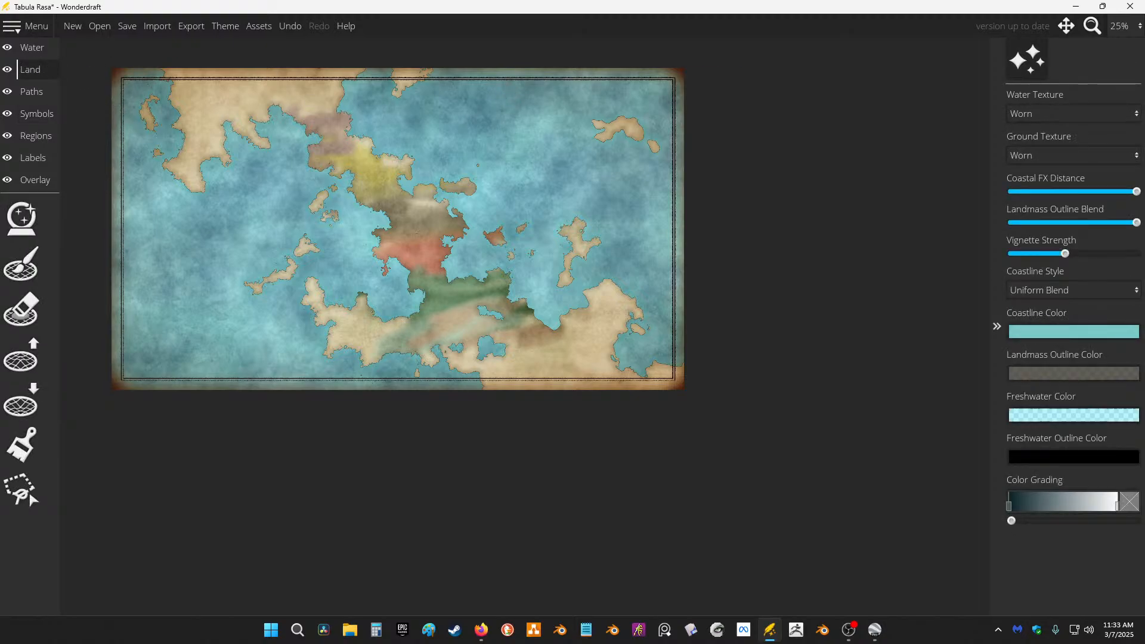
key(alt+Tab)
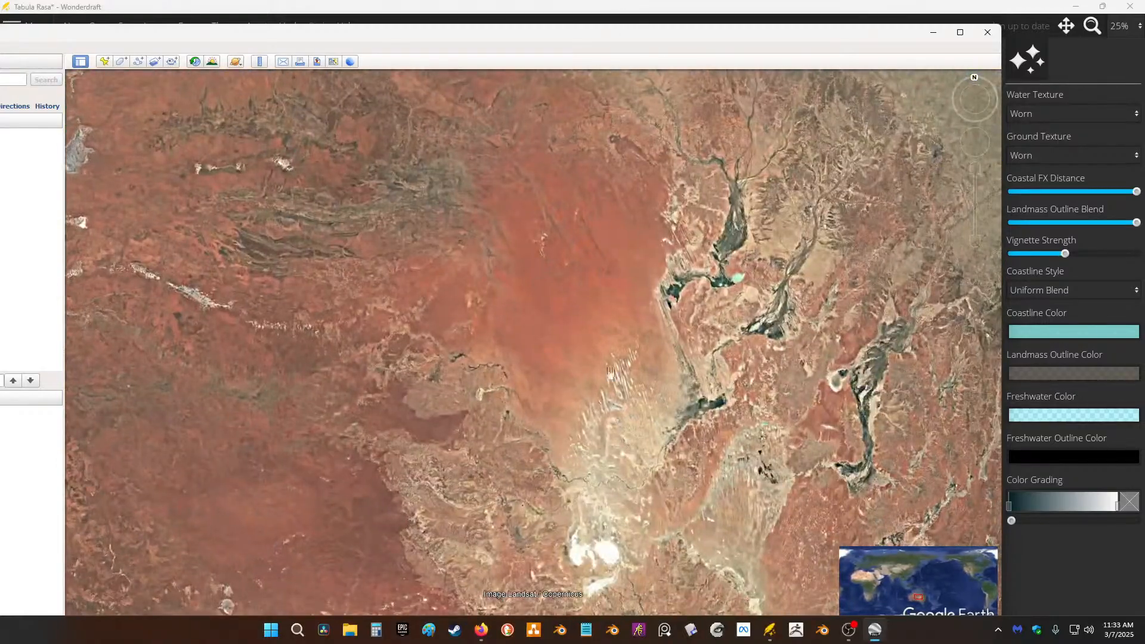
drag(563, 287, 463, 405)
scroll(565, 394, up, 5)
scroll(561, 307, down, 5)
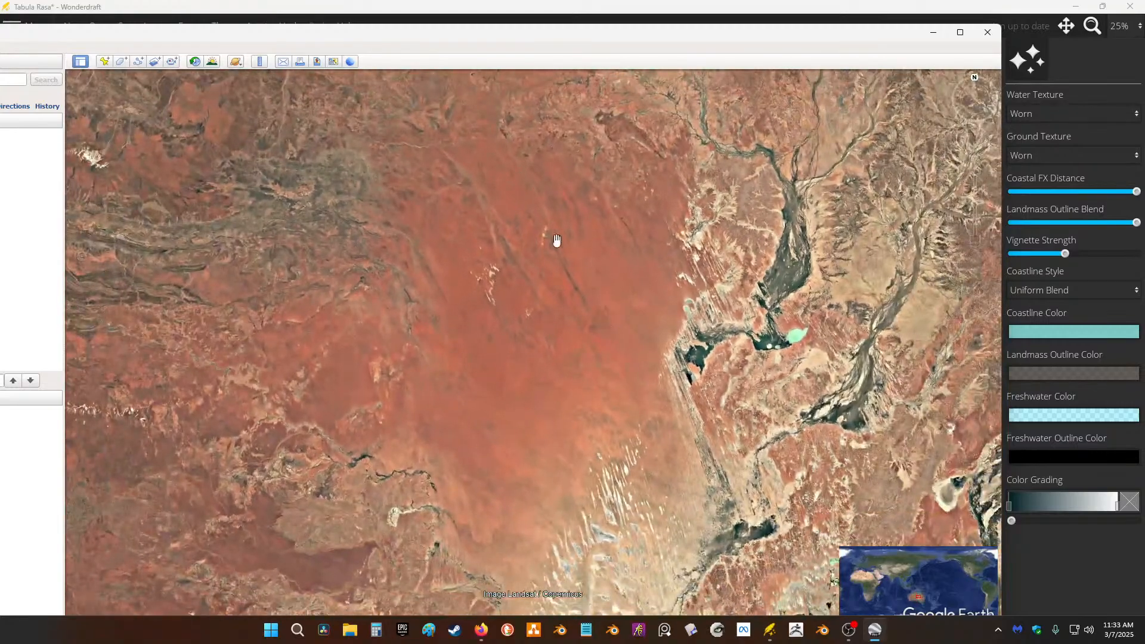
drag(871, 320, 785, 478)
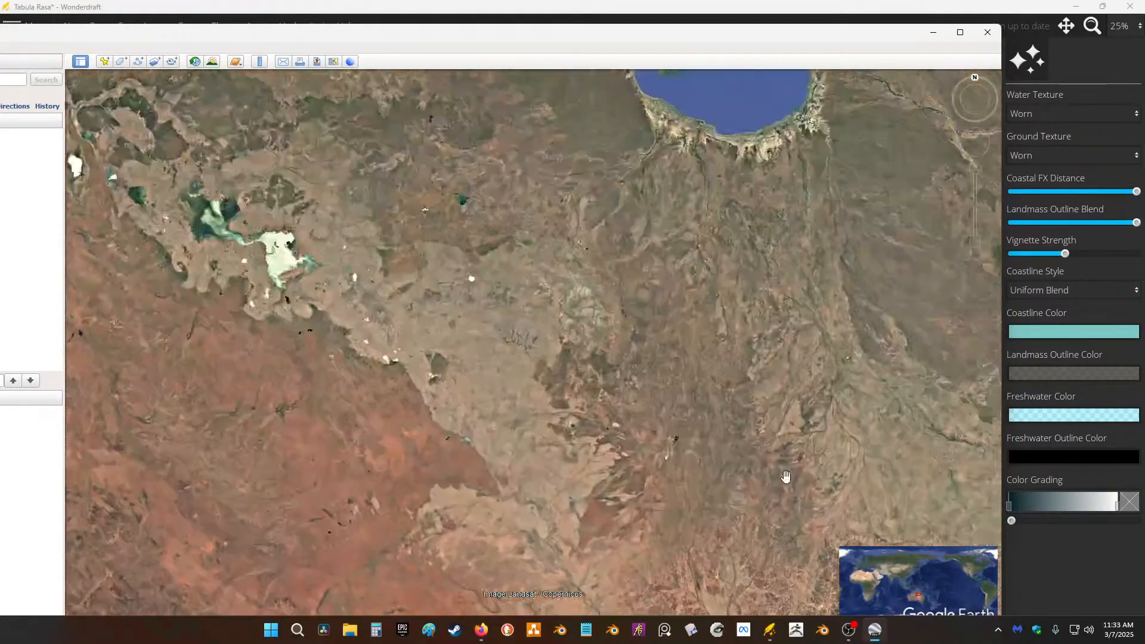
drag(751, 335, 537, 391)
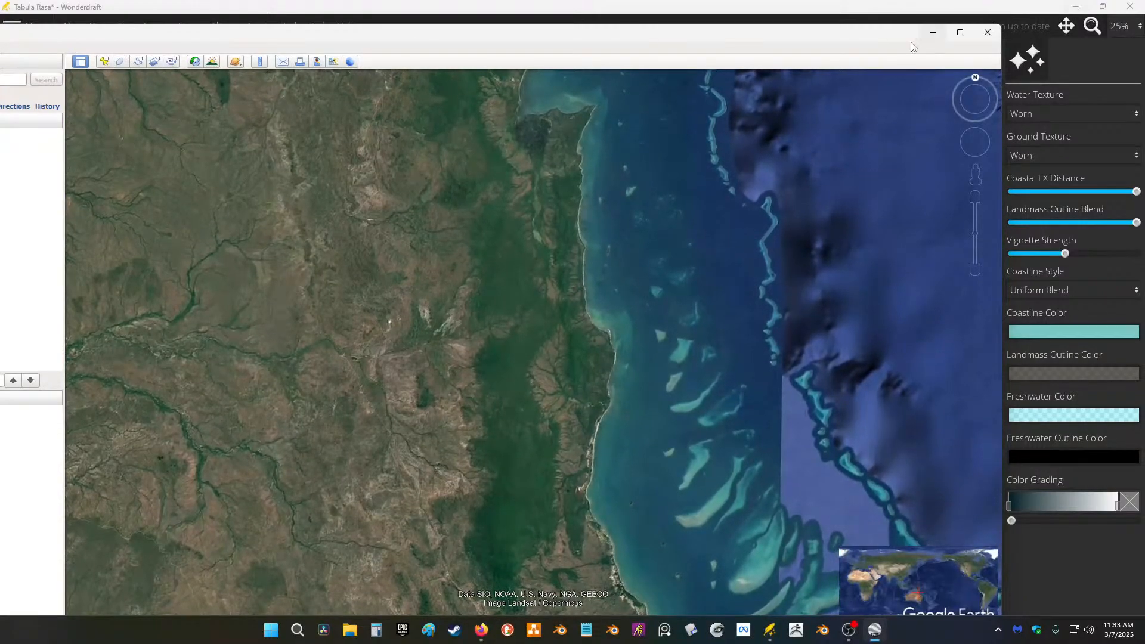
drag(886, 36, 0, 229)
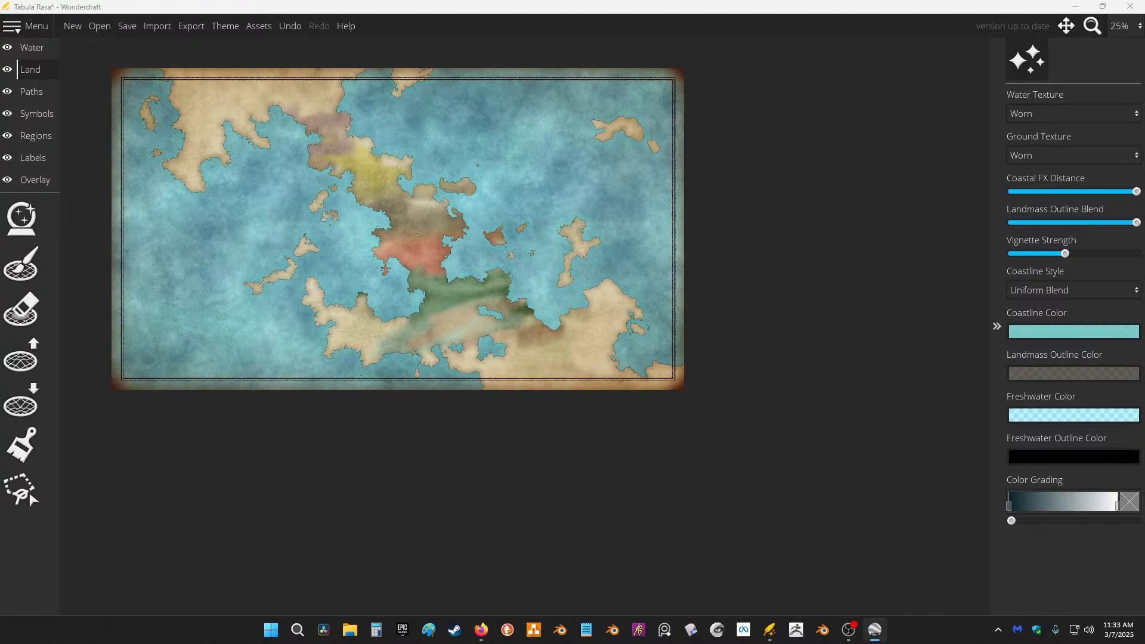
drag(0, 229, 0, 394)
Step: Enable all ground colour brush filters and reset the whole land to its default colour with a fill
click(22, 445)
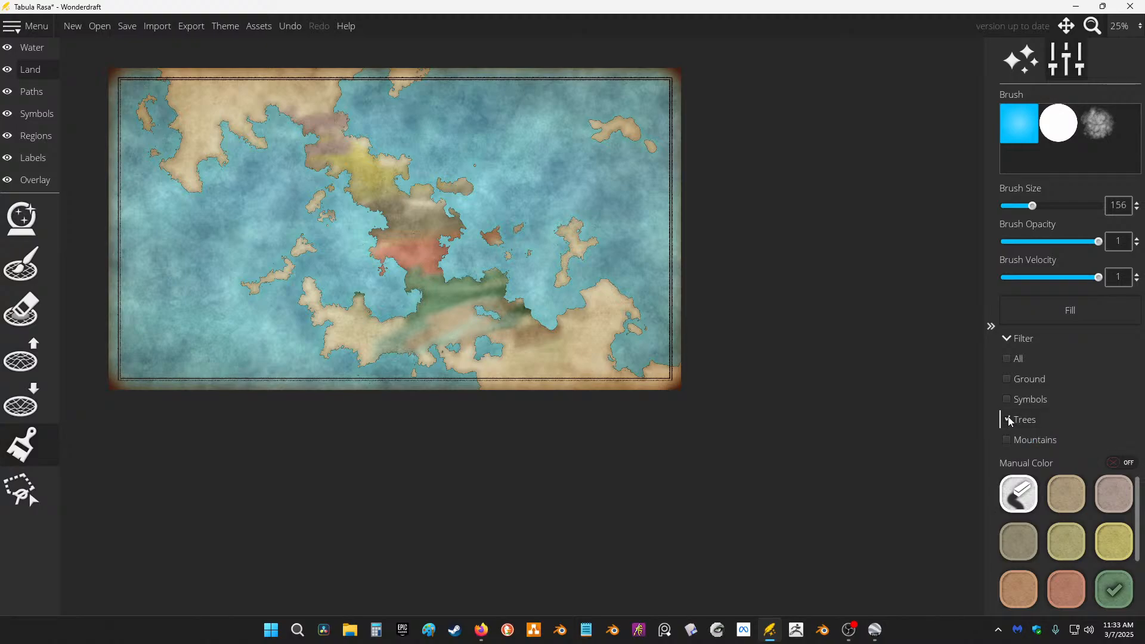
click(1010, 362)
click(1019, 494)
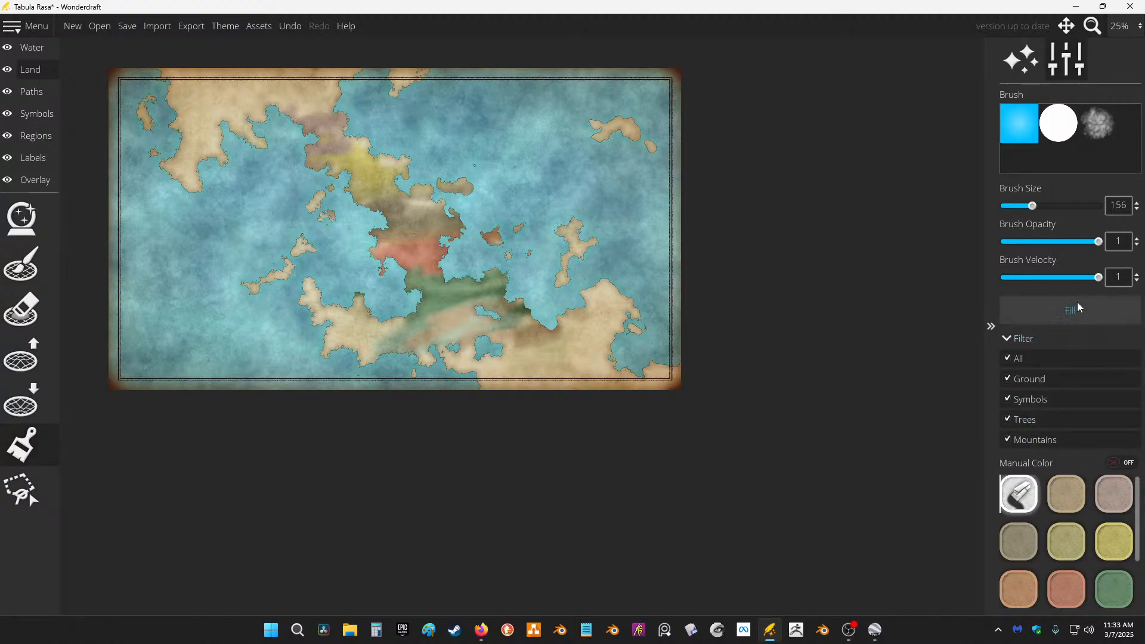
click(1070, 310)
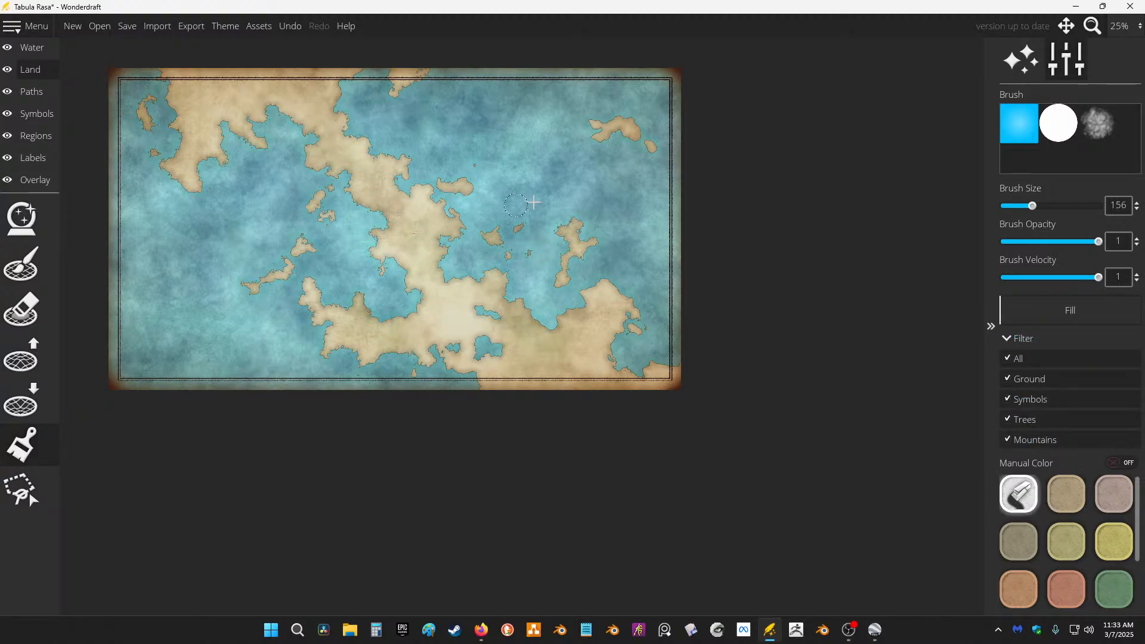
Step: Paint the orange ground colour over the southeastern corner and in strokes across the southern land
drag(523, 138, 676, 243)
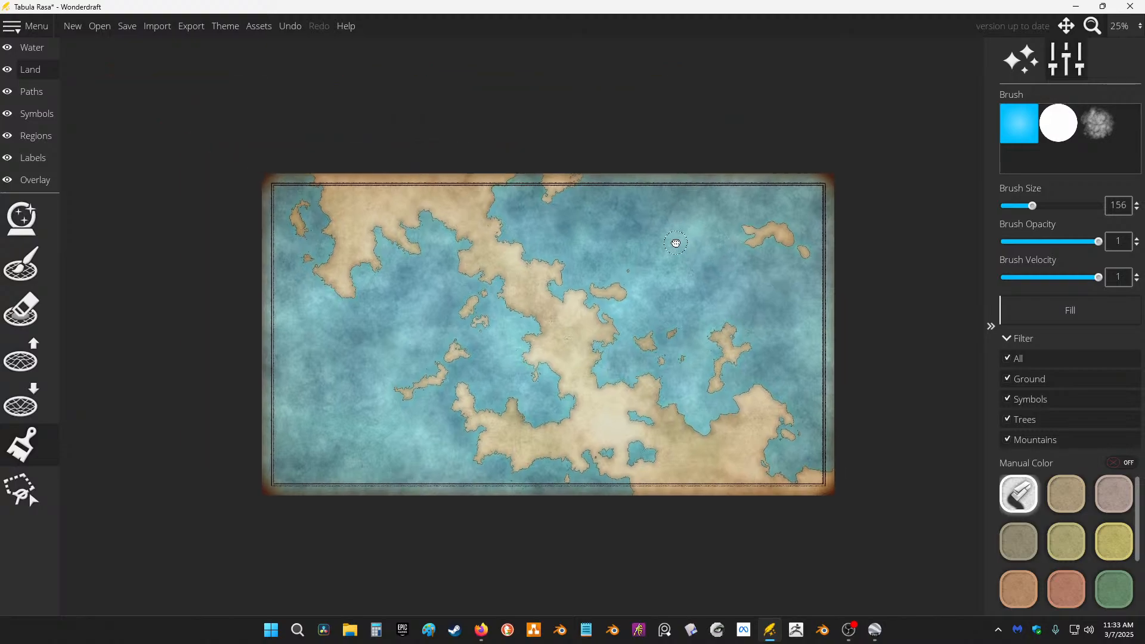
drag(635, 305, 570, 260)
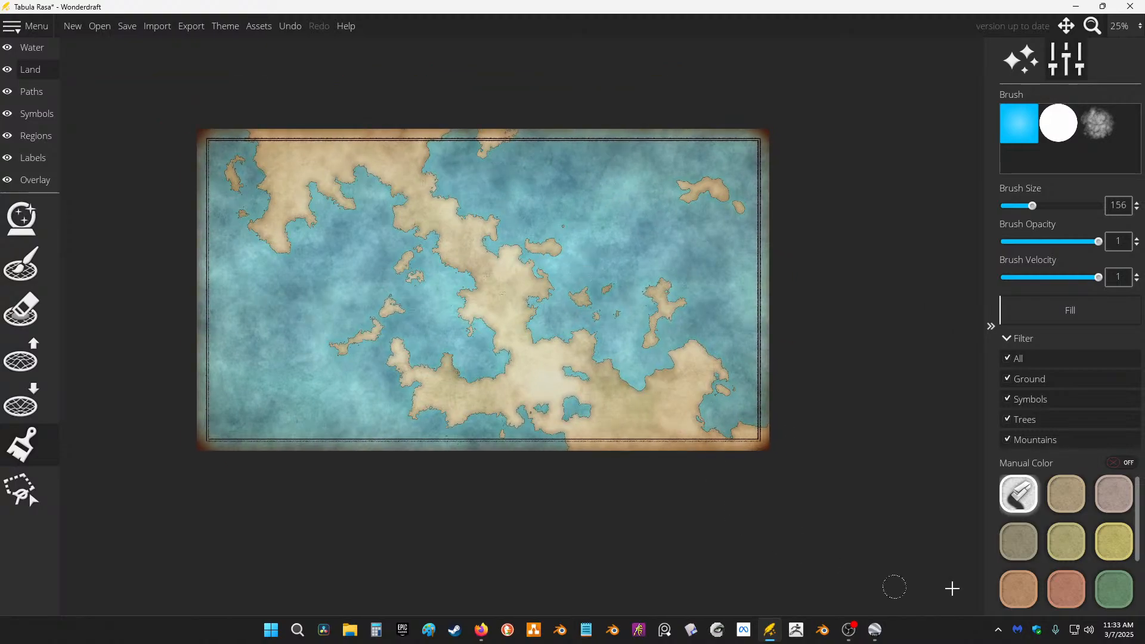
click(1020, 590)
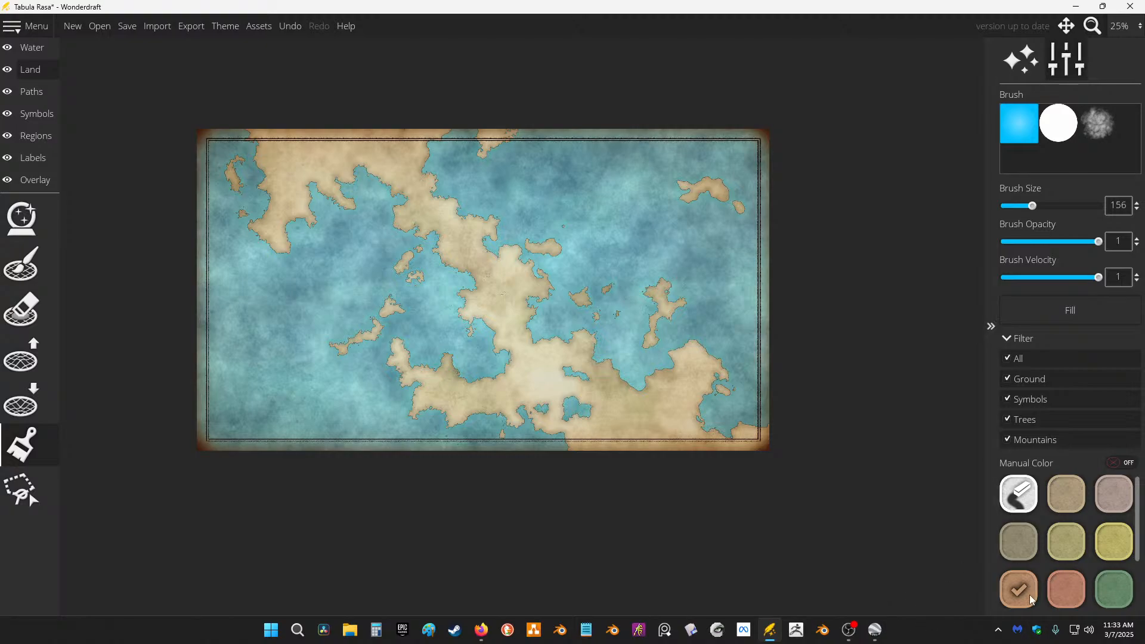
mouse_move(719, 348)
mouse_down()
mouse_move(675, 400)
mouse_move(725, 400)
mouse_move(706, 429)
mouse_move(785, 435)
mouse_up()
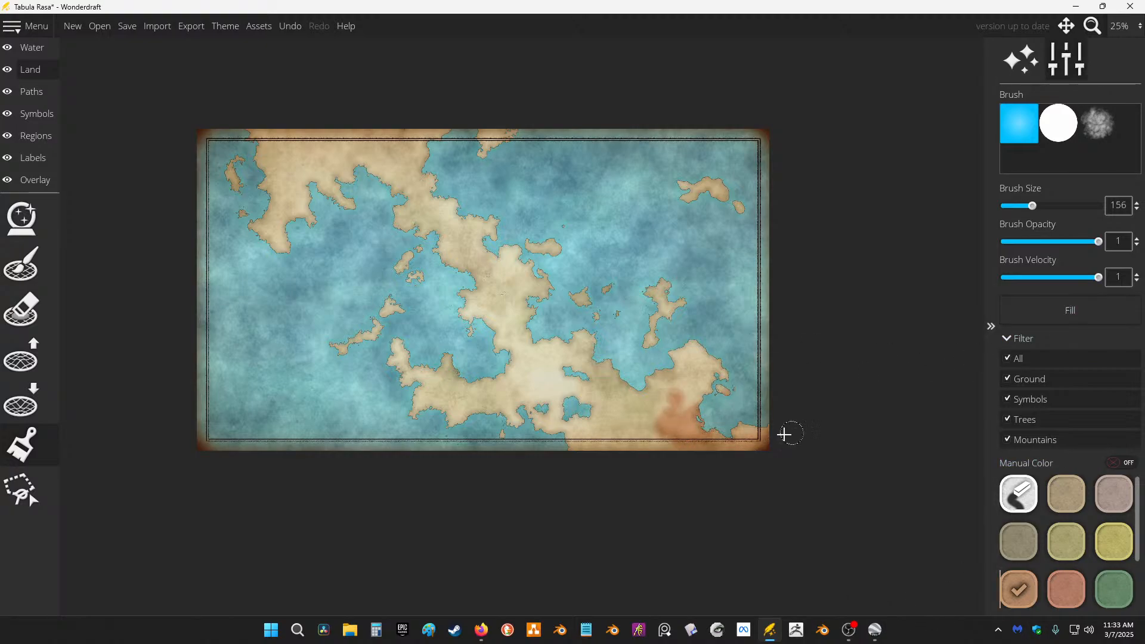
scroll(680, 460, up, 1)
mouse_move(542, 283)
mouse_down()
mouse_move(282, 394)
mouse_move(488, 401)
mouse_move(512, 476)
mouse_up()
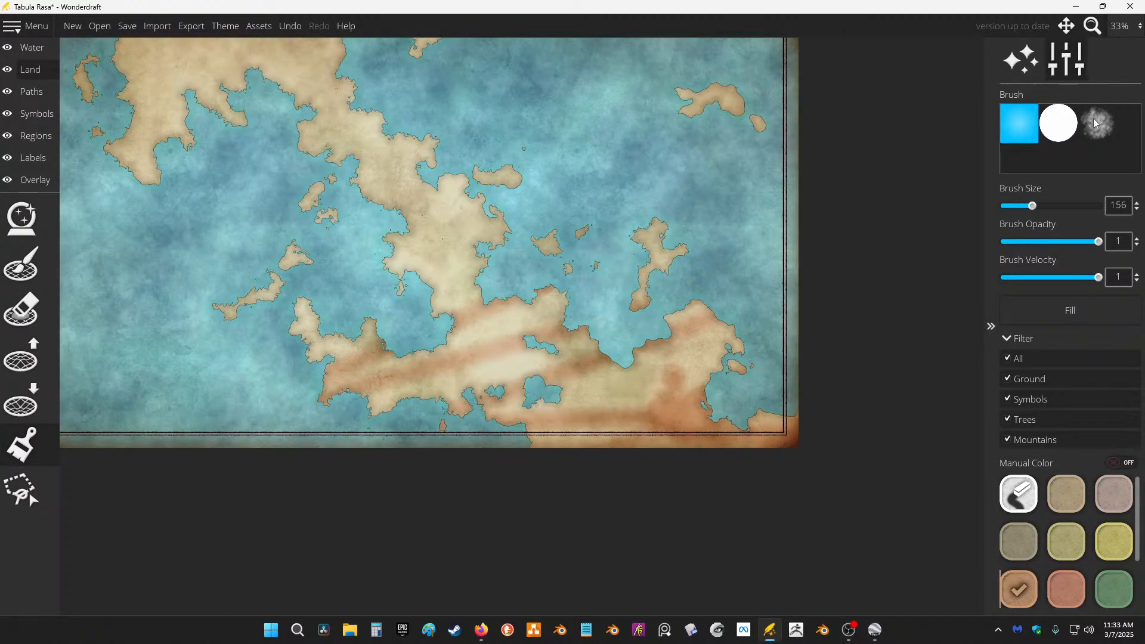
Step: Set the brush size to 512 and paint the orange ground colour over the southern and central land and the eastern islands
drag(1089, 203, 1101, 207)
mouse_move(416, 437)
mouse_down()
mouse_move(536, 446)
mouse_move(566, 414)
mouse_move(716, 460)
mouse_move(602, 373)
mouse_move(321, 338)
mouse_move(162, 294)
mouse_move(236, 404)
mouse_move(485, 397)
mouse_move(742, 184)
mouse_move(807, 48)
mouse_move(675, 152)
mouse_move(506, 460)
mouse_up()
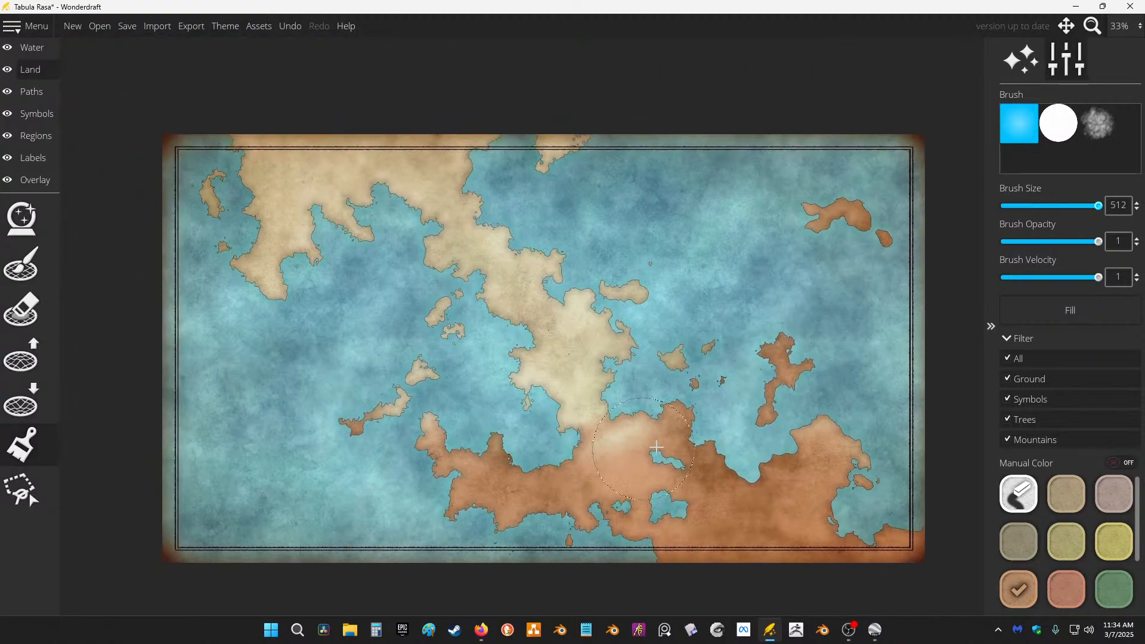
mouse_move(617, 454)
mouse_down()
mouse_move(600, 388)
mouse_move(515, 405)
mouse_move(537, 363)
mouse_move(501, 298)
mouse_move(603, 328)
mouse_move(509, 354)
mouse_move(668, 335)
mouse_move(423, 381)
mouse_move(353, 457)
mouse_up()
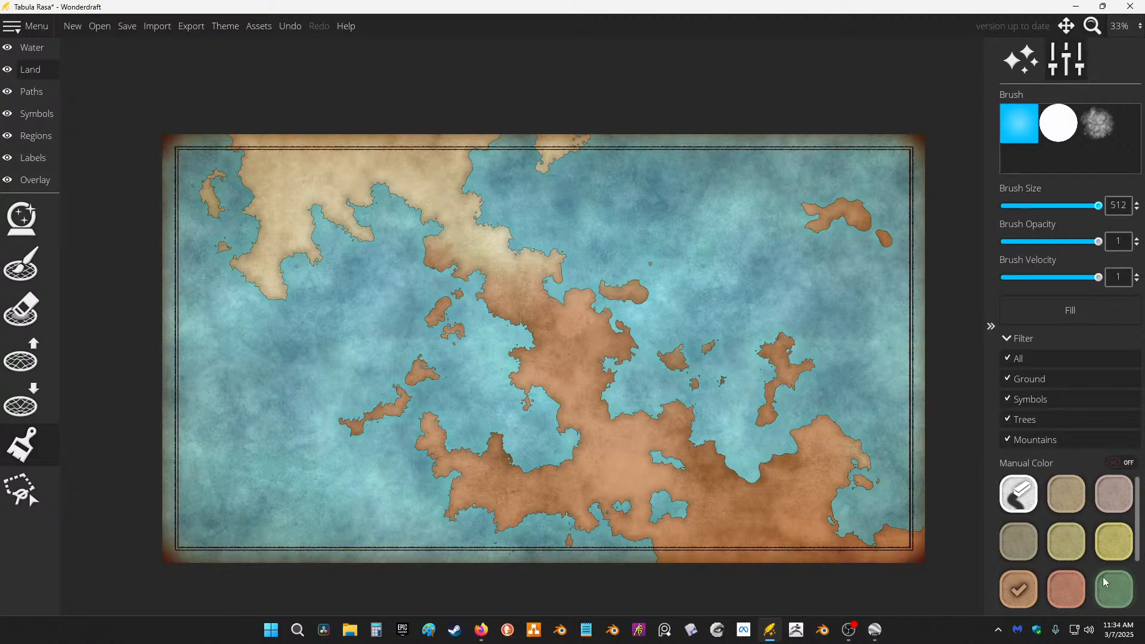
Step: Paint orange over the northern land, undo the overly broad stroke, and repaint the northern strip and the far northwestern coast
scroll(1104, 582, down, 2)
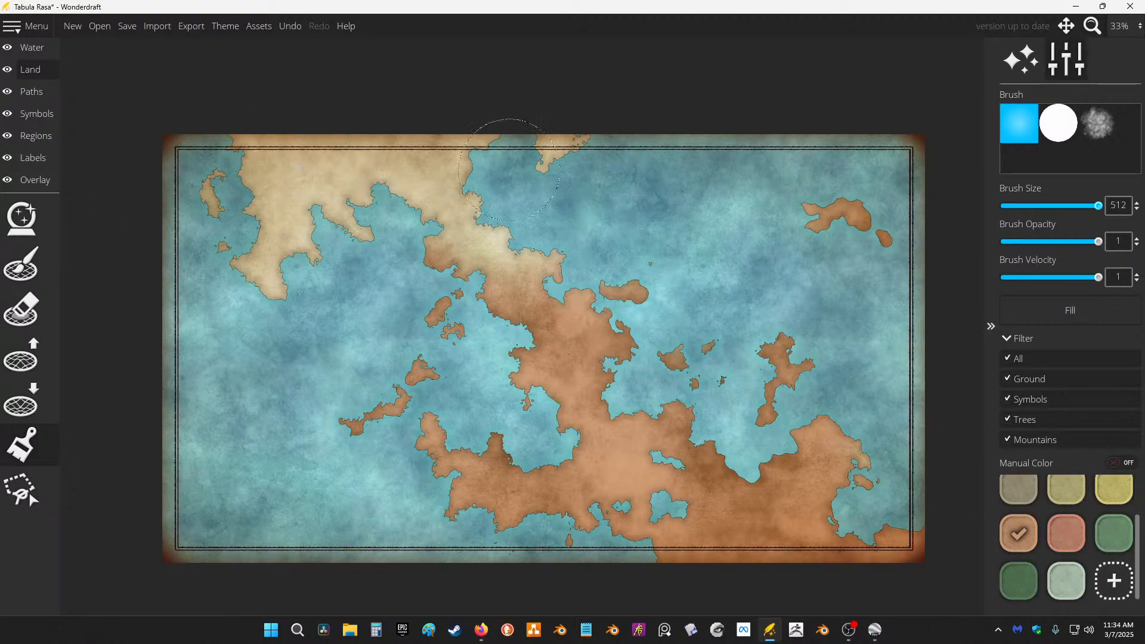
mouse_move(412, 81)
mouse_down()
mouse_move(262, 184)
mouse_move(396, 212)
mouse_move(813, 248)
mouse_up()
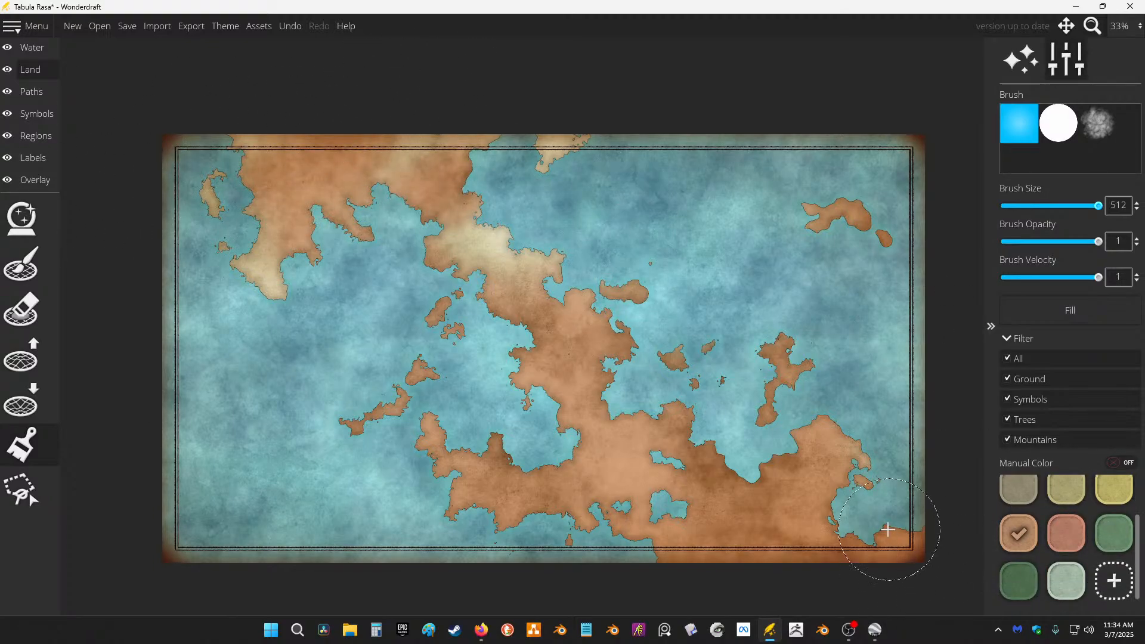
key(ctrl+z)
mouse_move(507, 293)
mouse_down()
mouse_move(306, 124)
mouse_move(466, 201)
mouse_up()
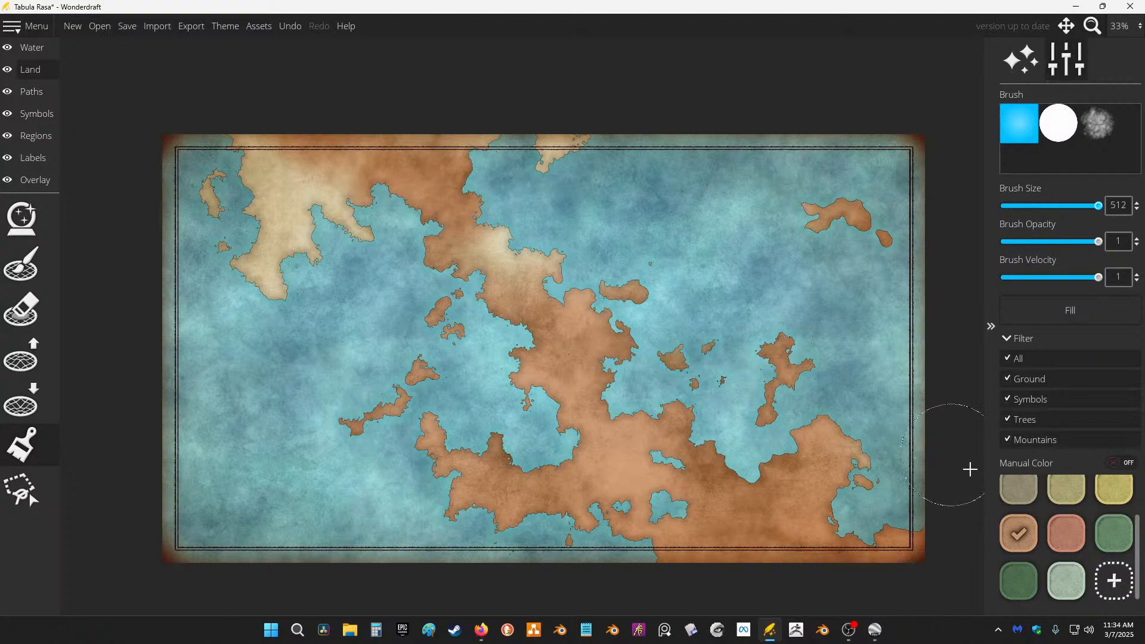
drag(232, 159, 269, 278)
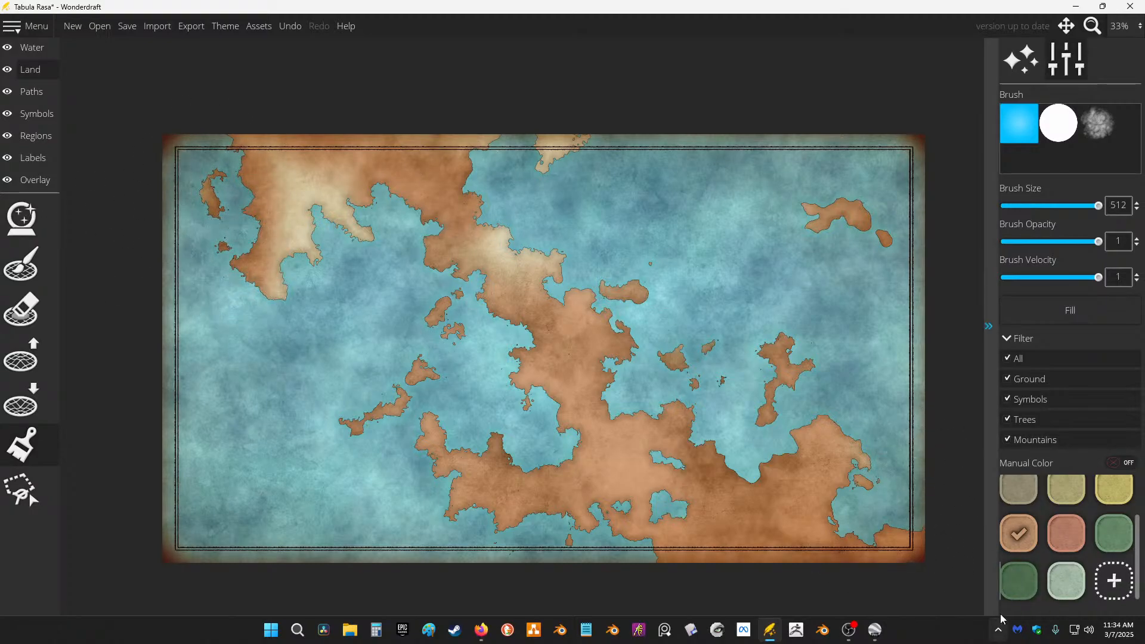
Step: Paint the dark green ground colour along the western coasts of the continent and over the western islands
click(1017, 582)
mouse_move(250, 166)
mouse_down()
mouse_move(232, 225)
mouse_move(241, 280)
mouse_move(298, 276)
mouse_move(340, 217)
mouse_move(432, 306)
mouse_move(423, 345)
mouse_move(345, 434)
mouse_move(434, 367)
mouse_move(452, 331)
mouse_move(485, 323)
mouse_move(478, 356)
mouse_move(508, 395)
mouse_move(493, 414)
mouse_move(536, 442)
mouse_move(487, 425)
mouse_move(422, 452)
mouse_move(430, 533)
mouse_move(523, 526)
mouse_move(589, 538)
mouse_move(634, 562)
mouse_up()
drag(422, 491, 502, 489)
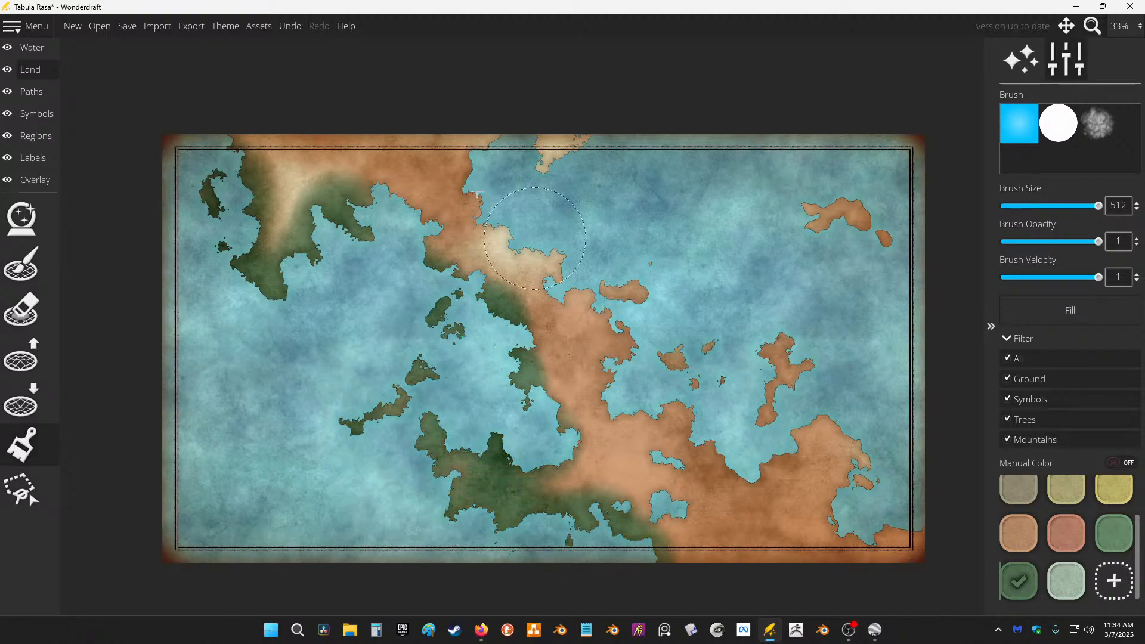
mouse_move(427, 237)
mouse_down()
mouse_move(448, 209)
mouse_move(433, 344)
mouse_up()
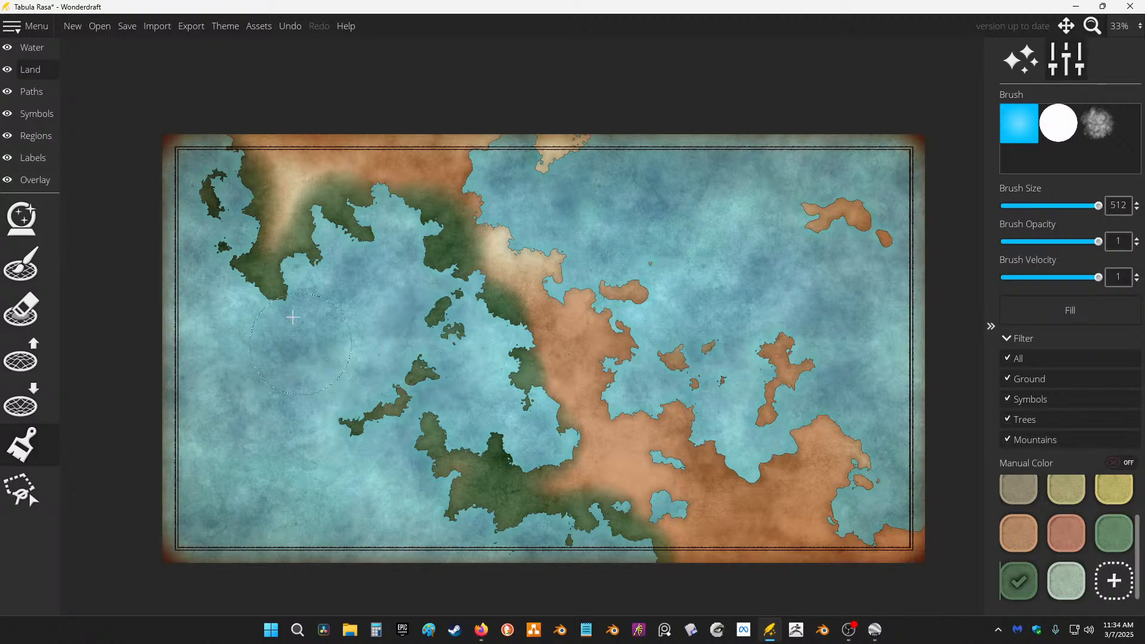
mouse_move(292, 317)
mouse_down()
mouse_move(264, 177)
mouse_move(221, 136)
mouse_move(232, 120)
mouse_move(196, 210)
mouse_move(261, 269)
mouse_move(214, 134)
mouse_up()
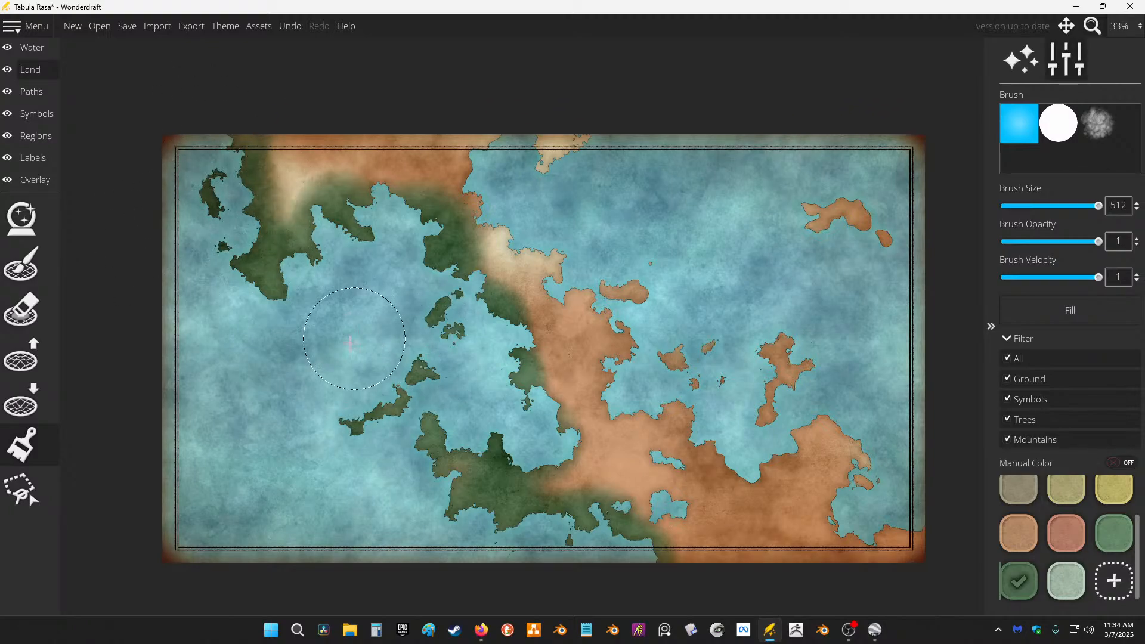
mouse_move(307, 313)
mouse_down()
mouse_move(281, 317)
mouse_move(281, 351)
mouse_up()
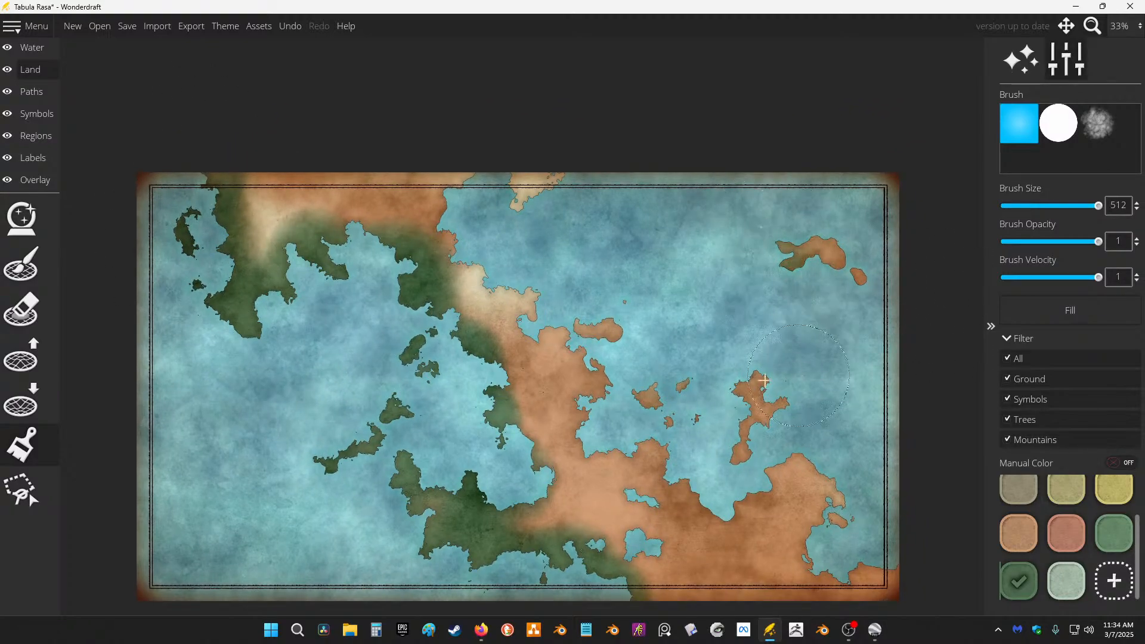
Step: Paint dark green over the small eastern islands and the western tip of the northeastern island
drag(729, 308, 652, 244)
drag(689, 327, 710, 281)
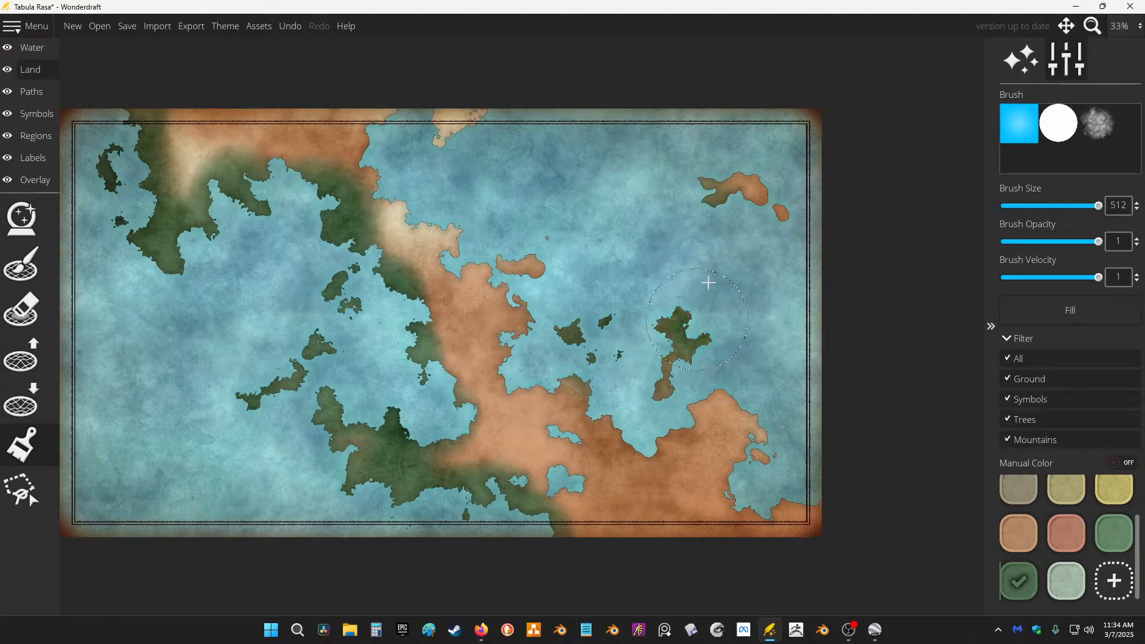
mouse_move(498, 206)
mouse_down()
mouse_move(642, 236)
mouse_move(598, 256)
mouse_move(559, 185)
mouse_move(497, 144)
mouse_up()
Step: Cover the pale north-central coast, the northern islet and the small central-eastern islets with the red and orange ground colours
click(1067, 538)
click(1019, 542)
mouse_move(707, 363)
mouse_down()
mouse_move(626, 358)
mouse_move(504, 213)
mouse_move(475, 95)
mouse_move(678, 149)
mouse_up()
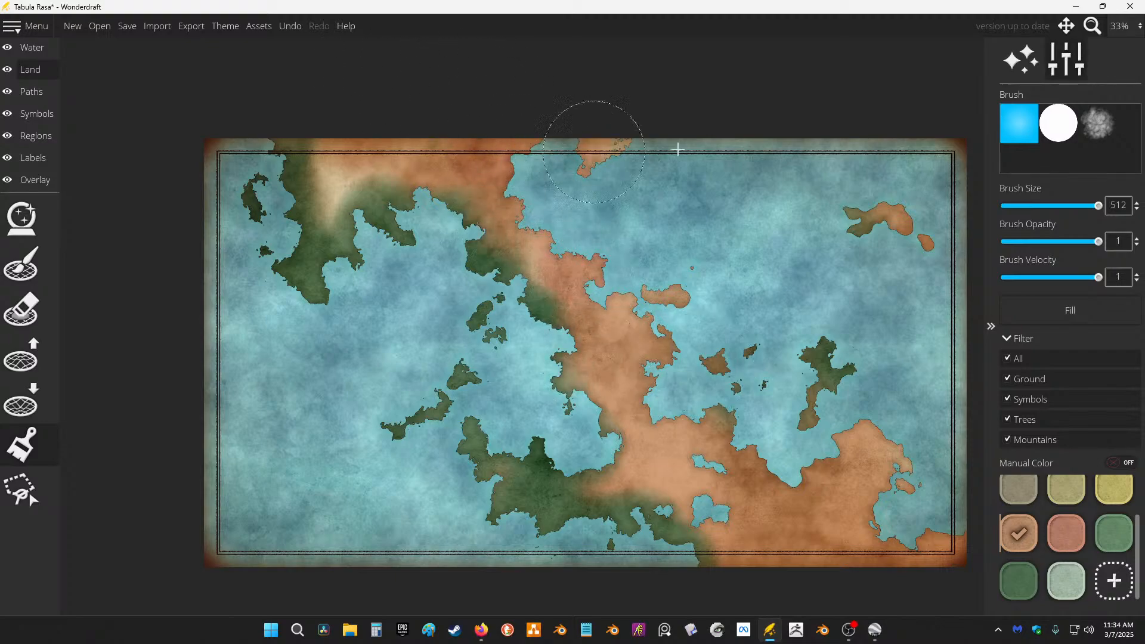
Step: Paint the red ground colour over the middle of the continent and the southern land, undo the last stroke, and reselect orange
click(1067, 540)
drag(616, 493, 549, 495)
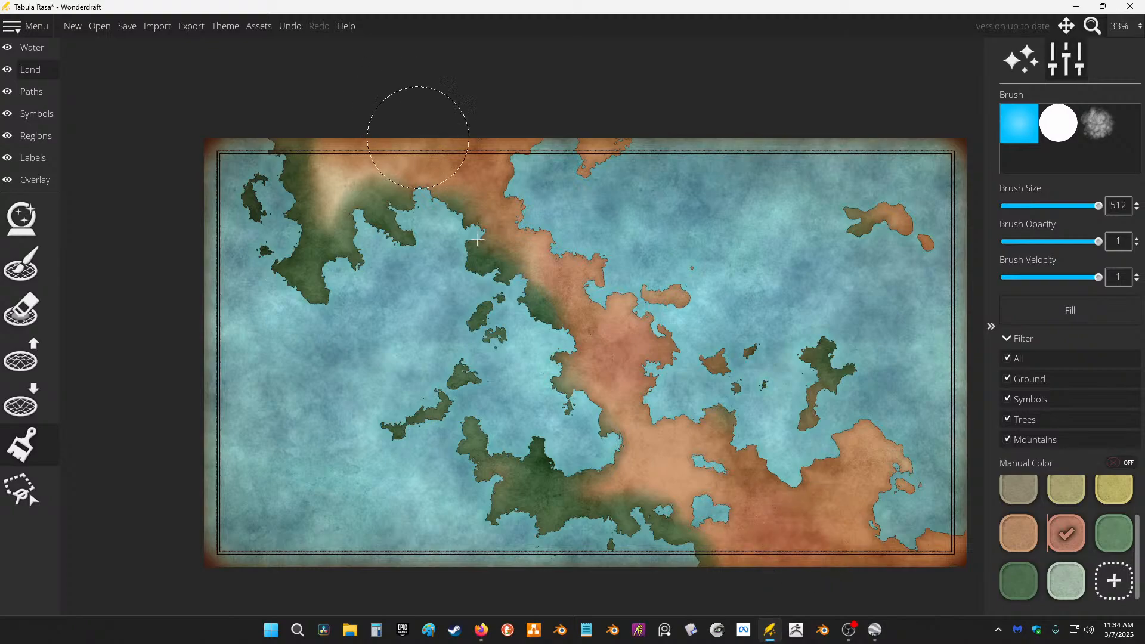
key(ctrl+z)
click(1019, 534)
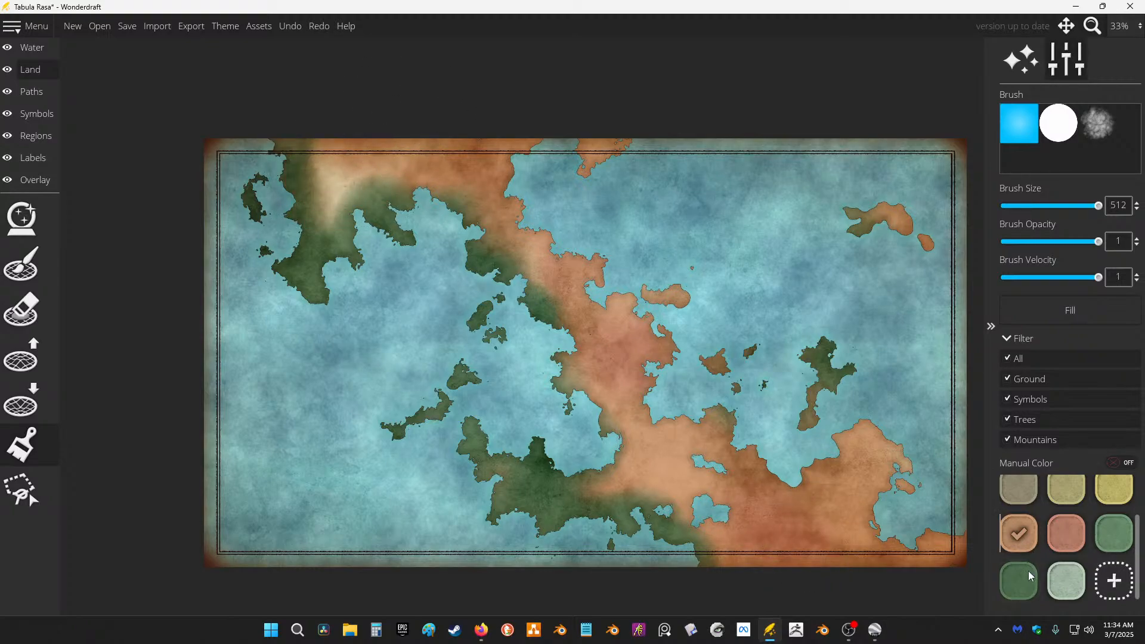
scroll(622, 301, down, 1)
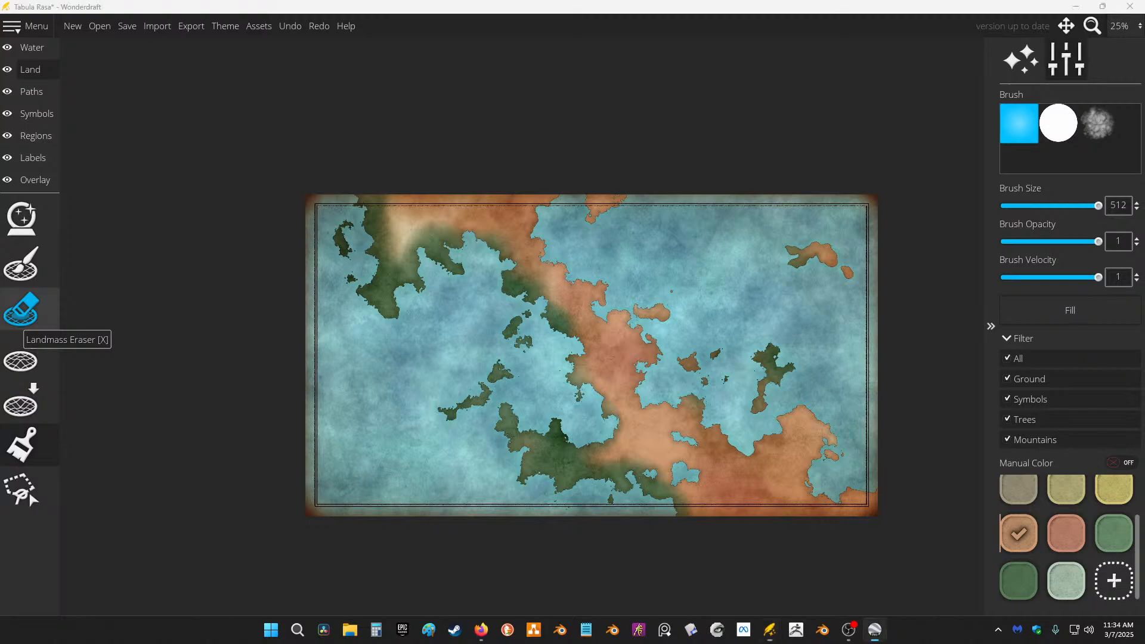
scroll(618, 290, up, 3)
scroll(618, 290, down, 2)
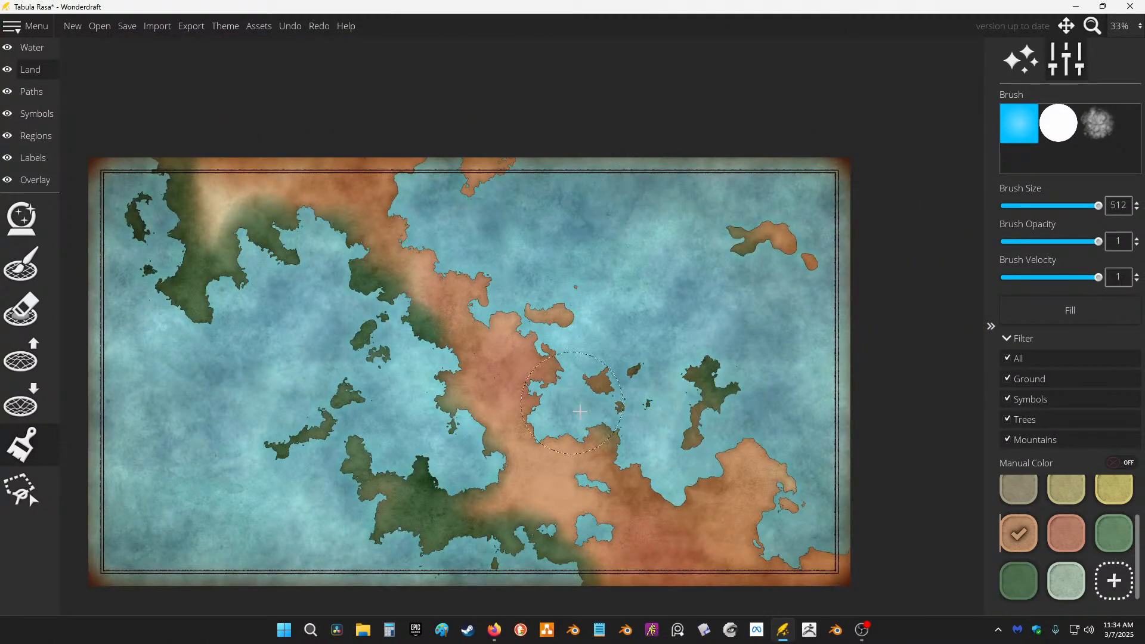
scroll(588, 394, up, 1)
drag(555, 278, 748, 292)
scroll(748, 292, down, 1)
mouse_move(674, 255)
mouse_down()
mouse_move(589, 253)
mouse_move(598, 280)
mouse_up()
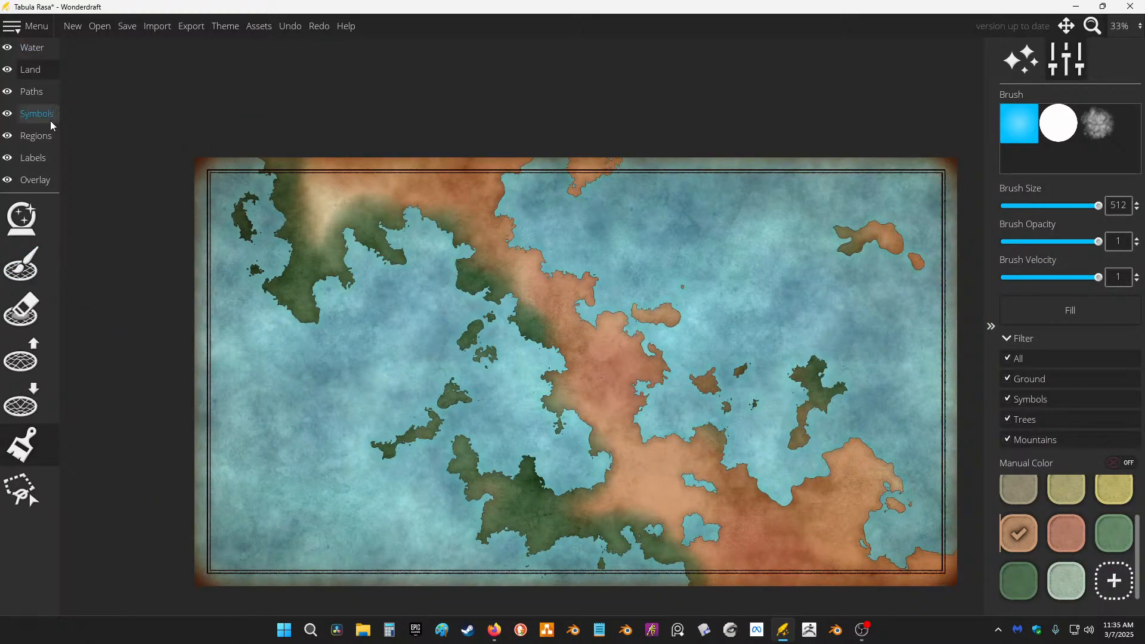
Step: Switch to the mountain symbols and choose the tall, steep rocky peak
click(43, 71)
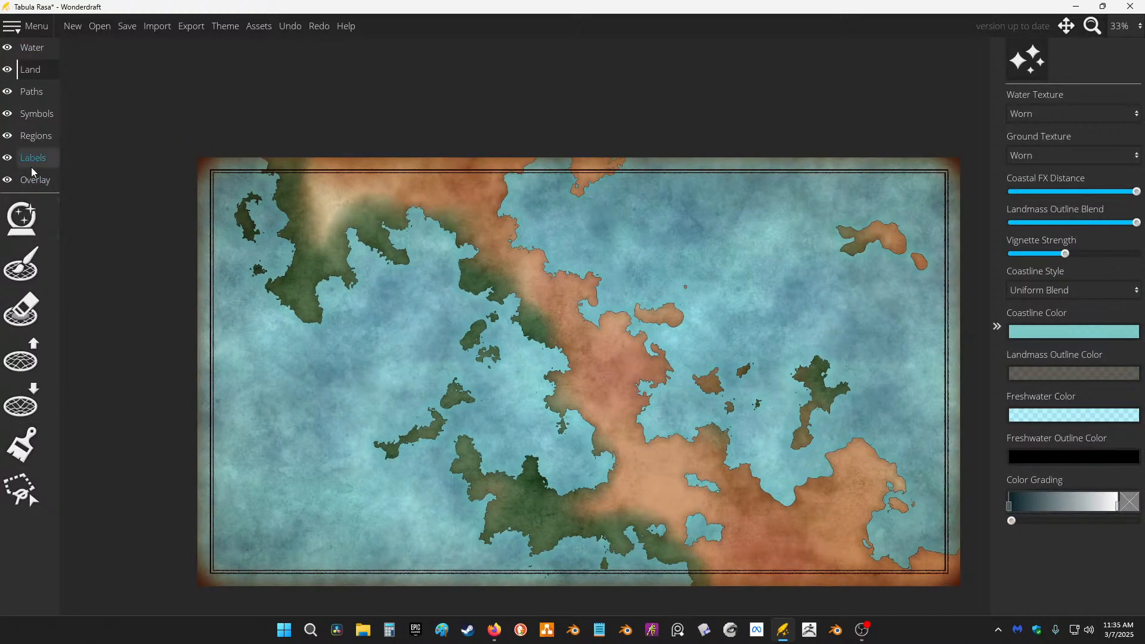
click(36, 113)
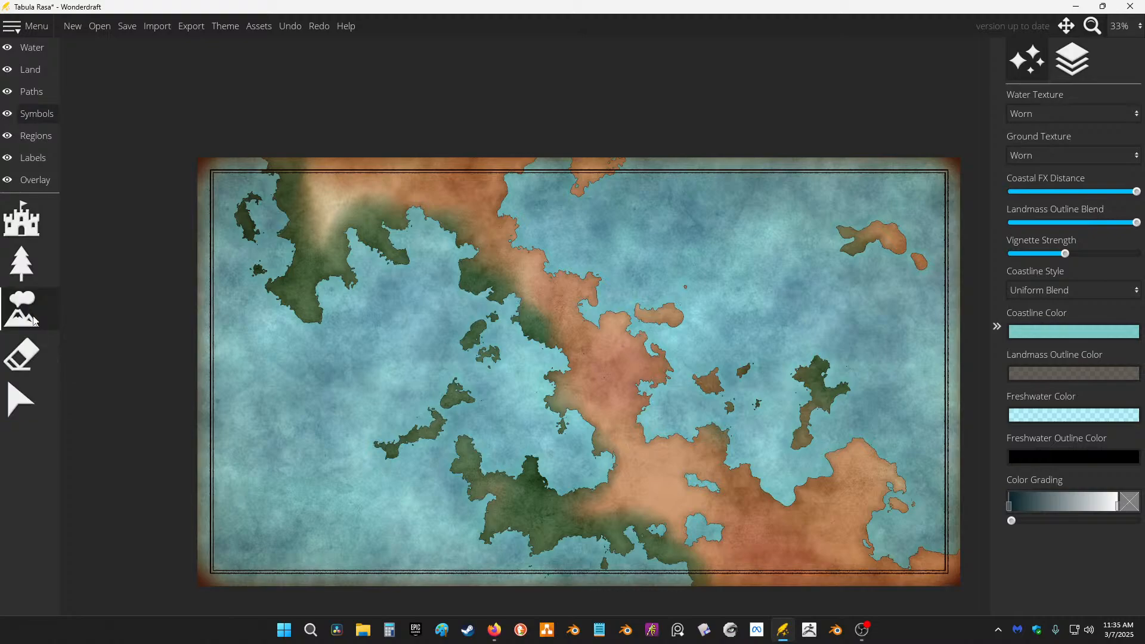
click(34, 320)
scroll(665, 354, up, 1)
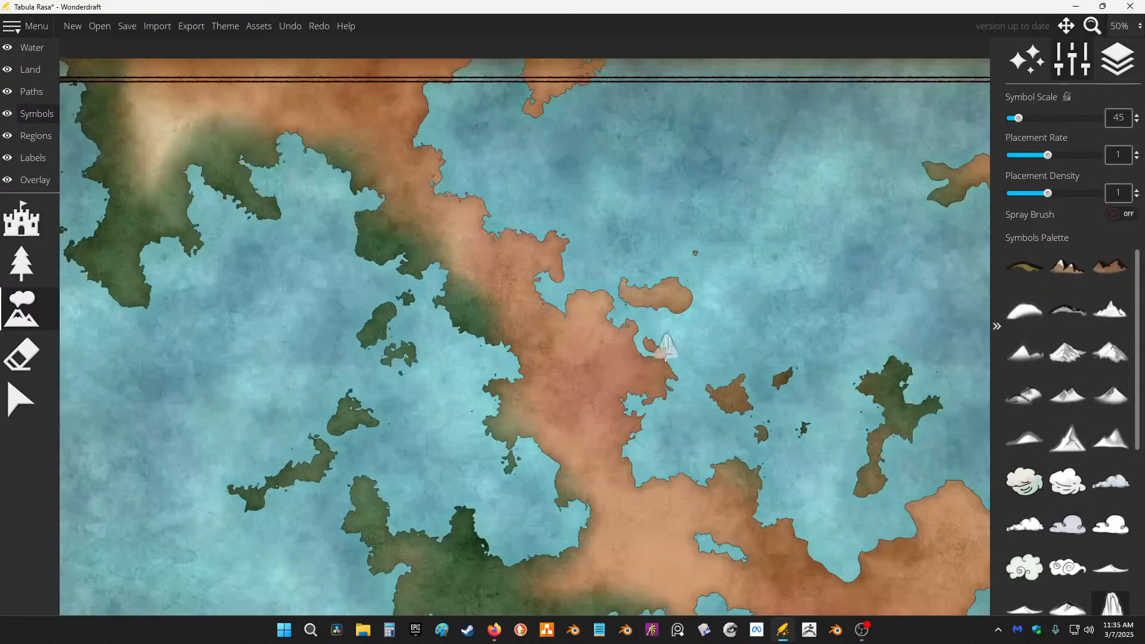
scroll(665, 355, up, 1)
drag(631, 272, 688, 445)
scroll(688, 445, down, 1)
drag(754, 392, 761, 275)
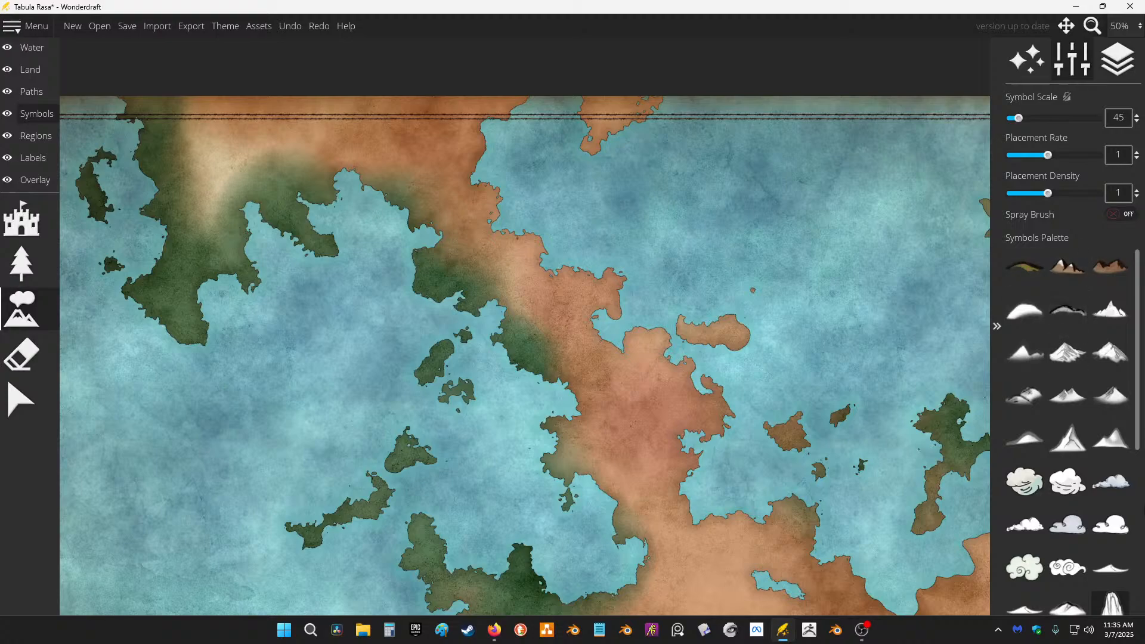
scroll(1111, 516, down, 1)
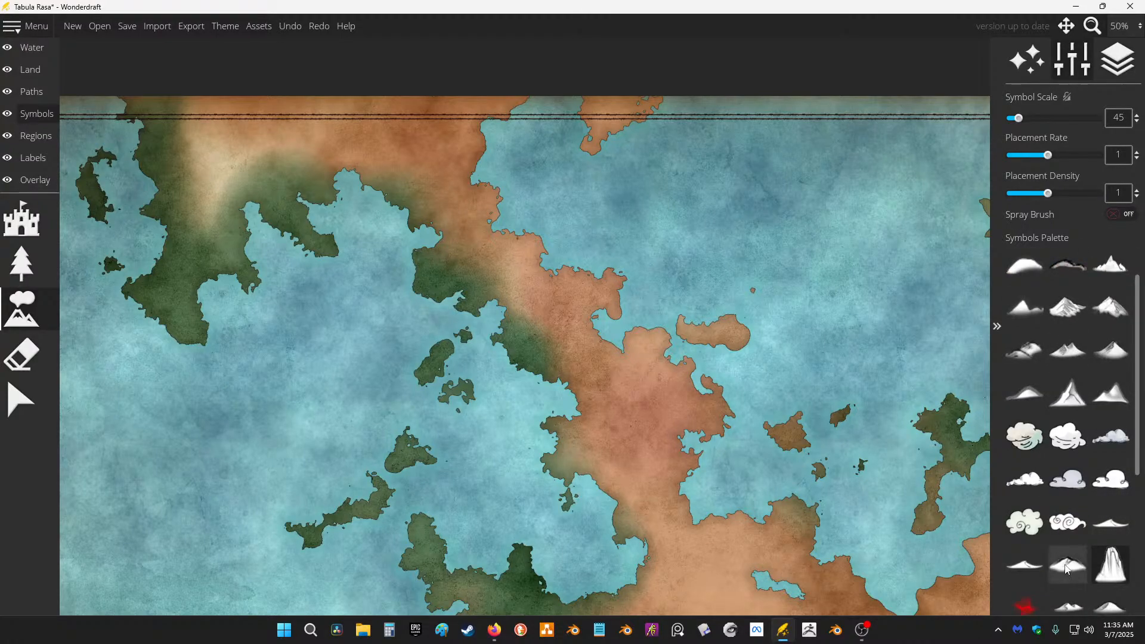
click(1111, 563)
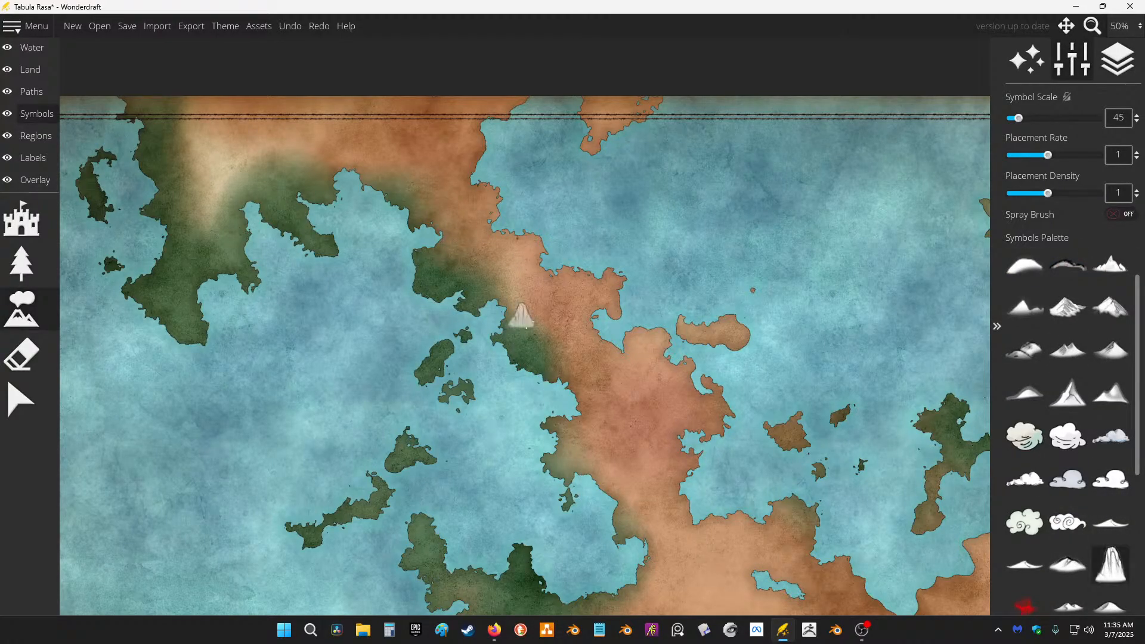
Step: Try out a range of steep peaks at symbol scale 45 running southeast down the northern land
drag(548, 313, 635, 400)
key(ctrl+z)
scroll(341, 164, up, 1)
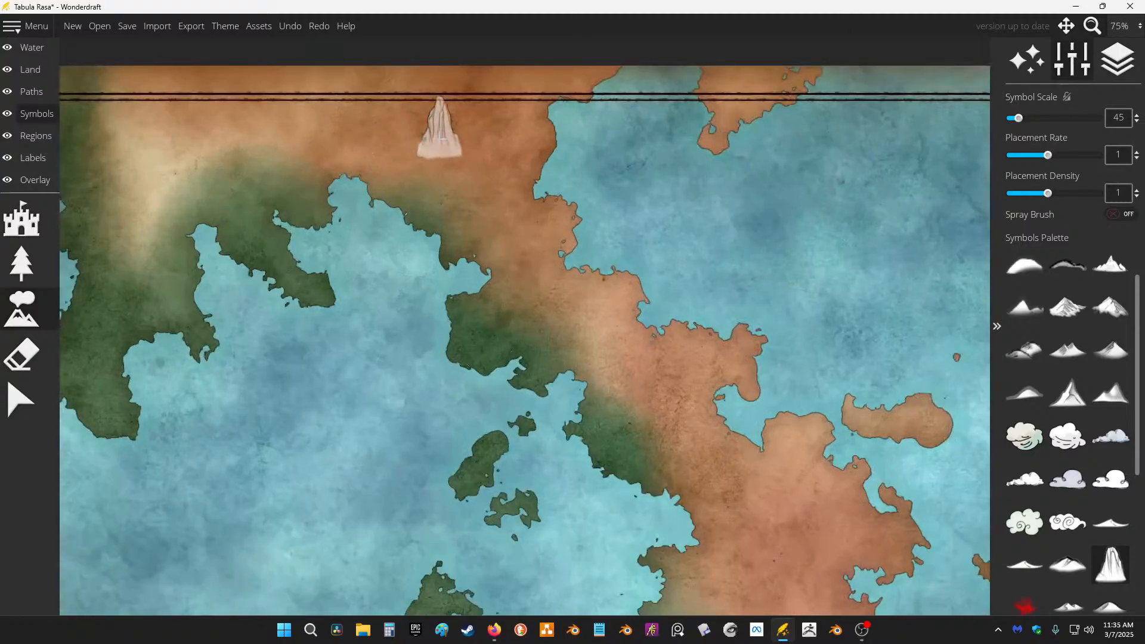
mouse_move(439, 127)
mouse_down()
mouse_move(547, 213)
mouse_move(535, 195)
mouse_up()
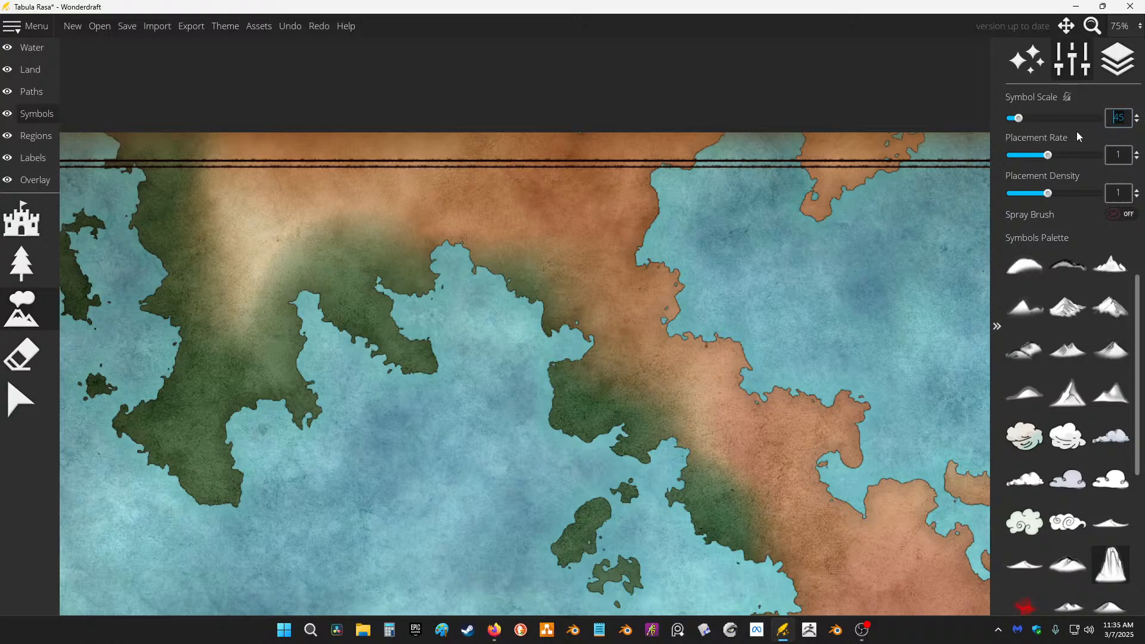
mouse_move(564, 179)
mouse_down()
mouse_move(596, 276)
mouse_move(686, 412)
mouse_up()
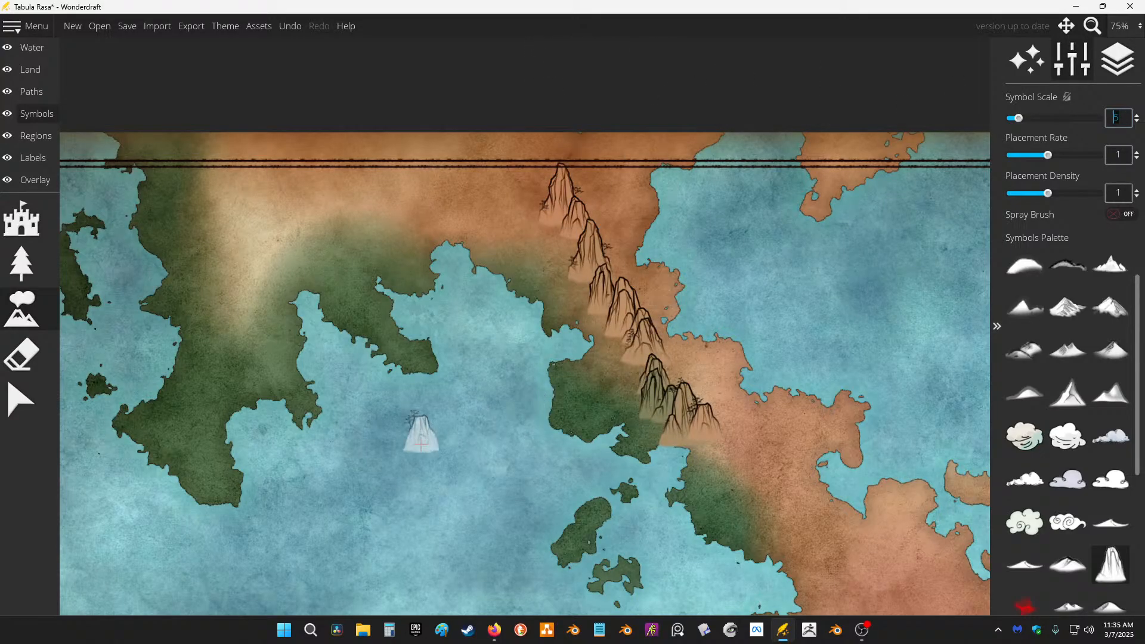
Step: Erase the steep peaks from the northern land, undoing the first incomplete erasure and erasing the whole range again
click(27, 353)
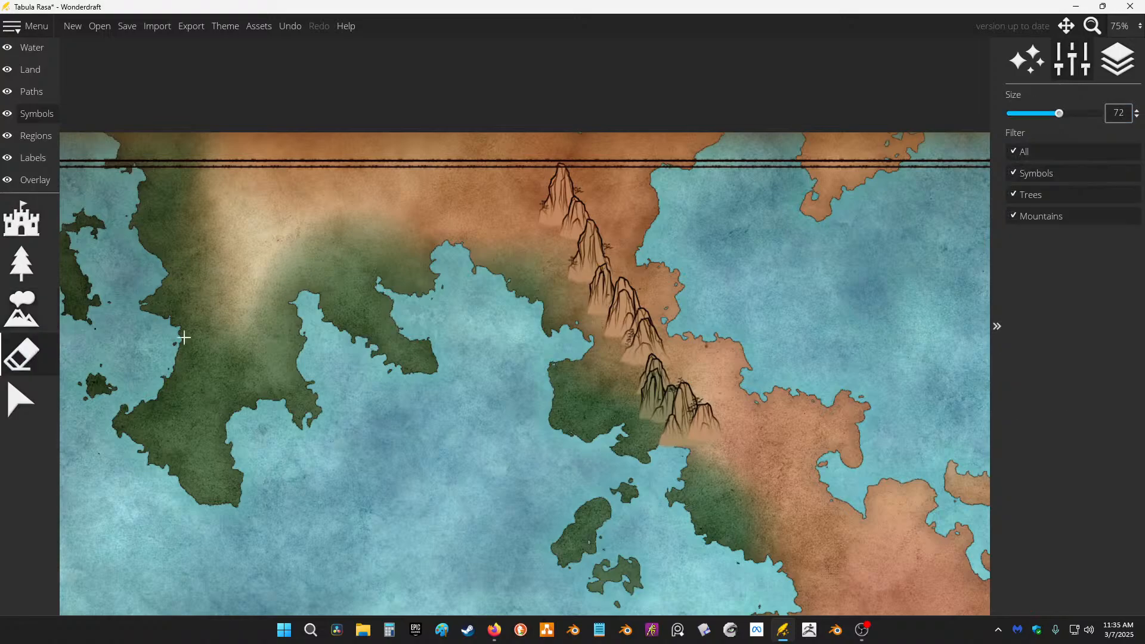
mouse_move(653, 379)
mouse_down()
mouse_move(696, 409)
mouse_move(624, 289)
mouse_move(606, 362)
mouse_up()
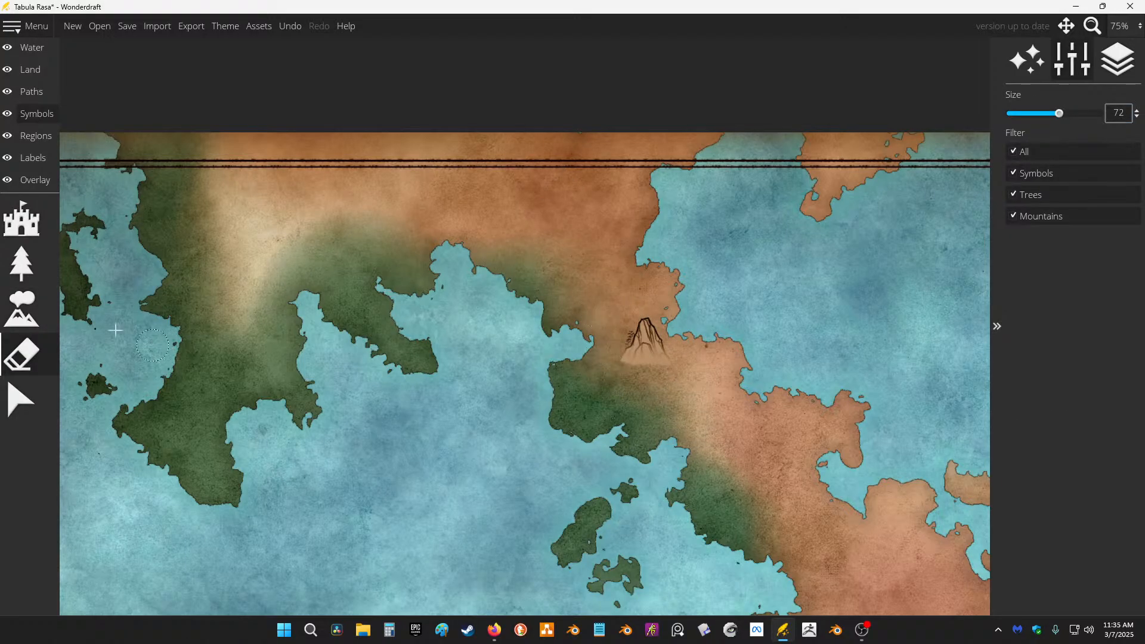
click(47, 300)
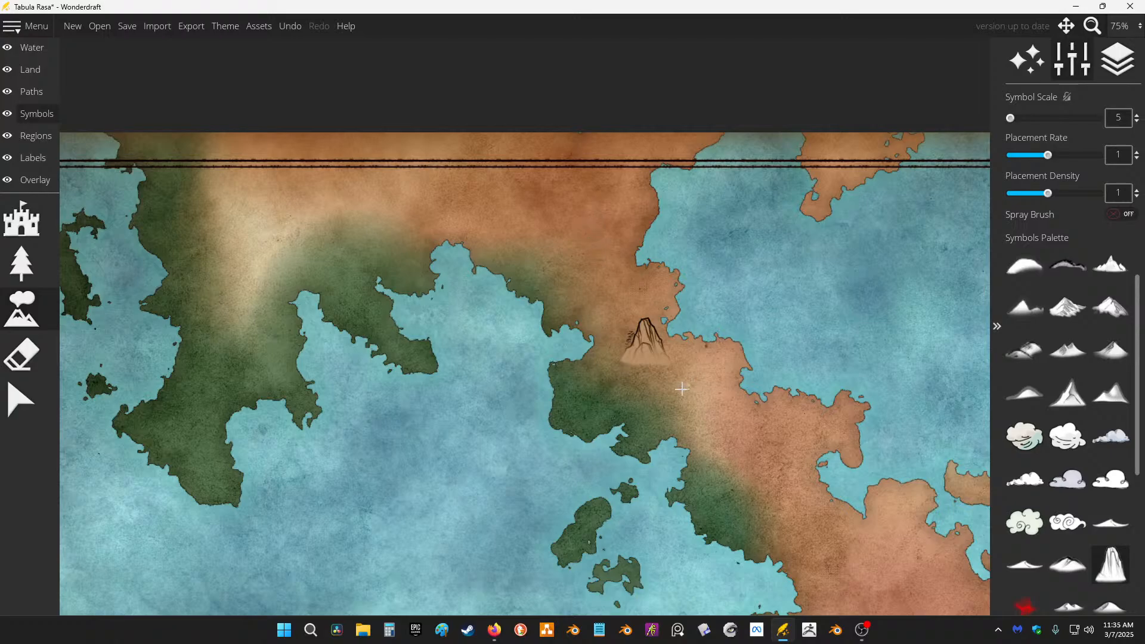
key(ctrl+z)
key(e)
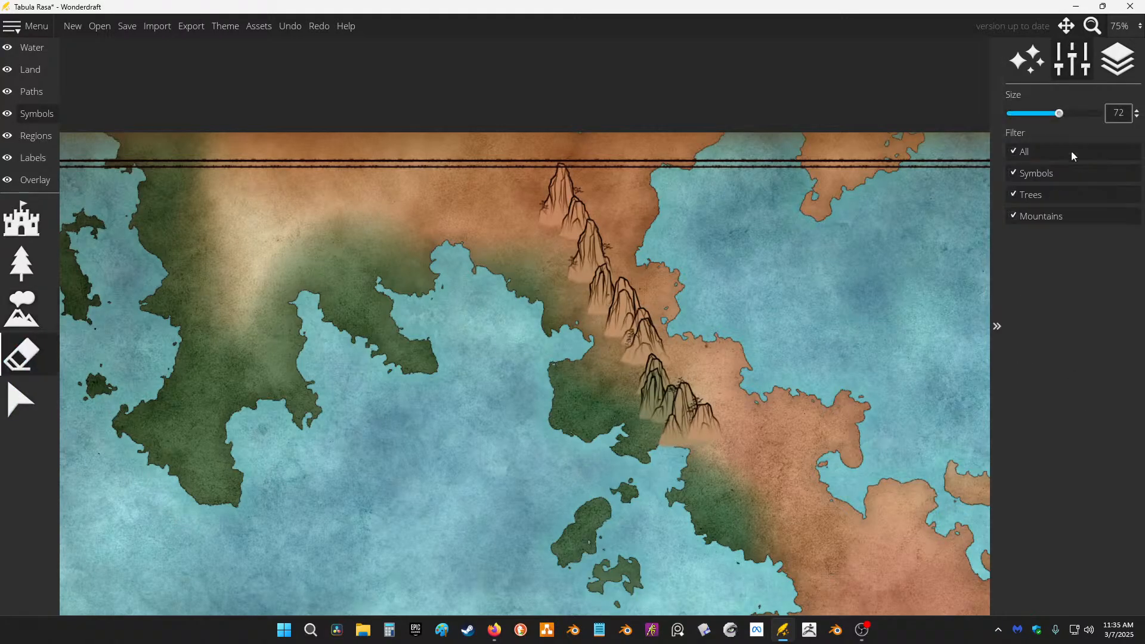
mouse_move(679, 374)
mouse_down()
mouse_move(573, 127)
mouse_move(593, 333)
mouse_move(670, 299)
mouse_move(642, 325)
mouse_up()
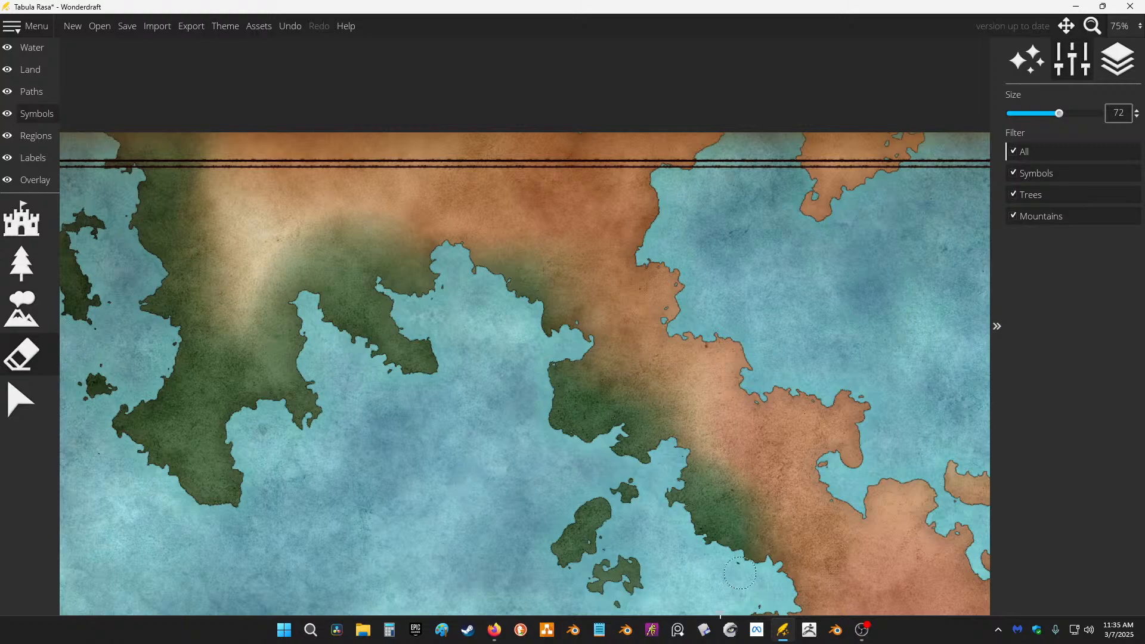
Step: Preview the steep peak over the northern land at symbol scale 5, and raise the symbol scale to 400
click(22, 308)
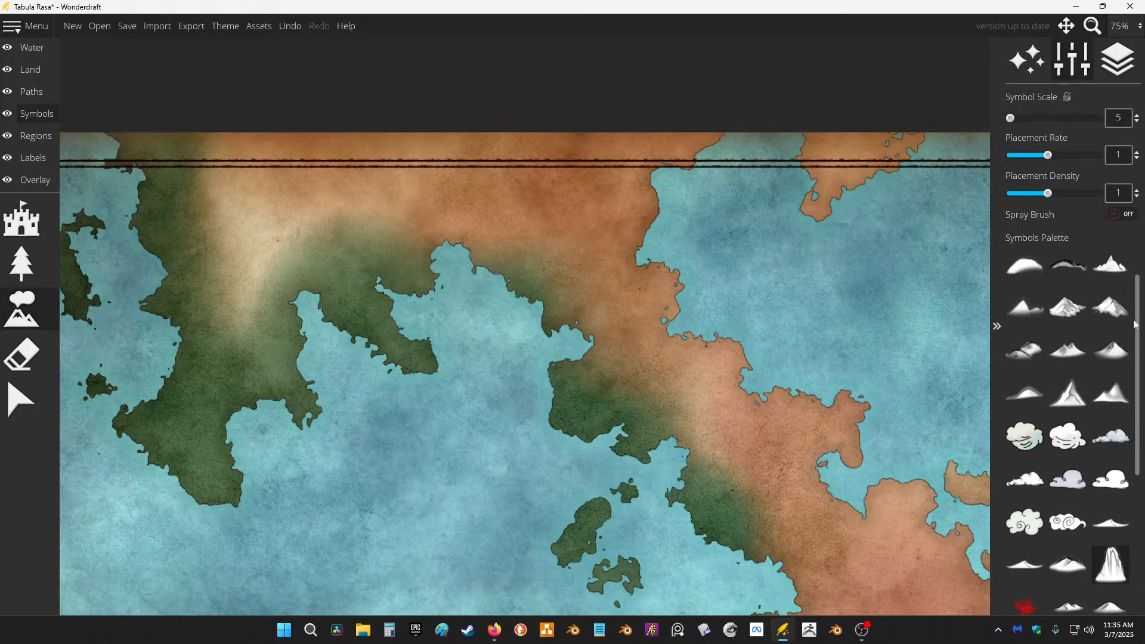
scroll(412, 169, up, 5)
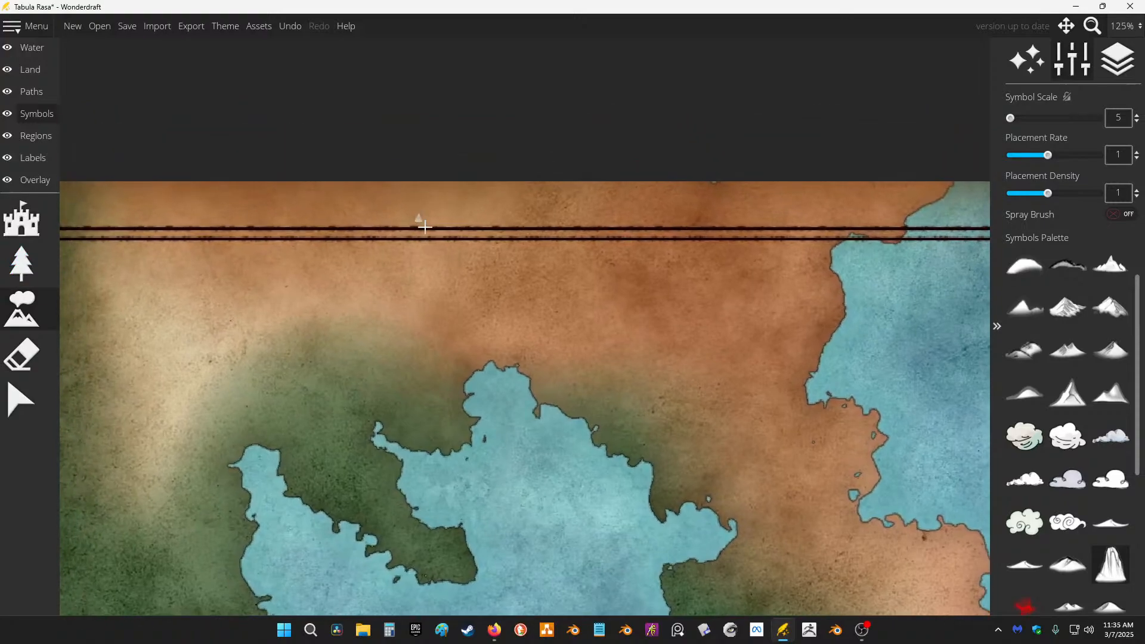
click(25, 328)
scroll(624, 405, up, 6)
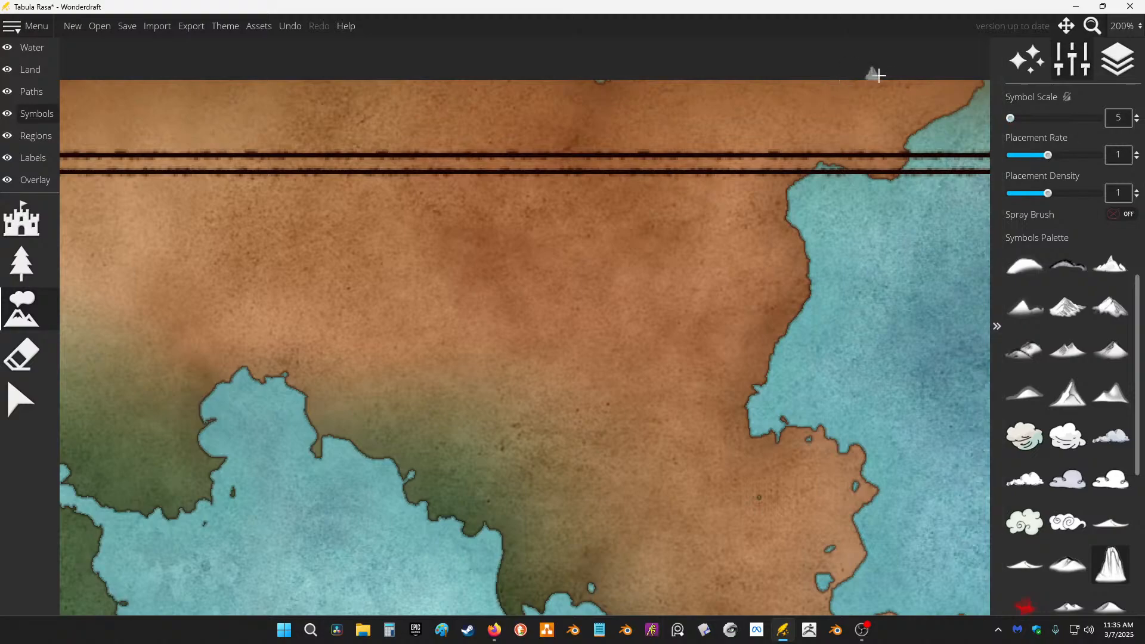
drag(1082, 119, 1100, 119)
scroll(597, 358, down, 10)
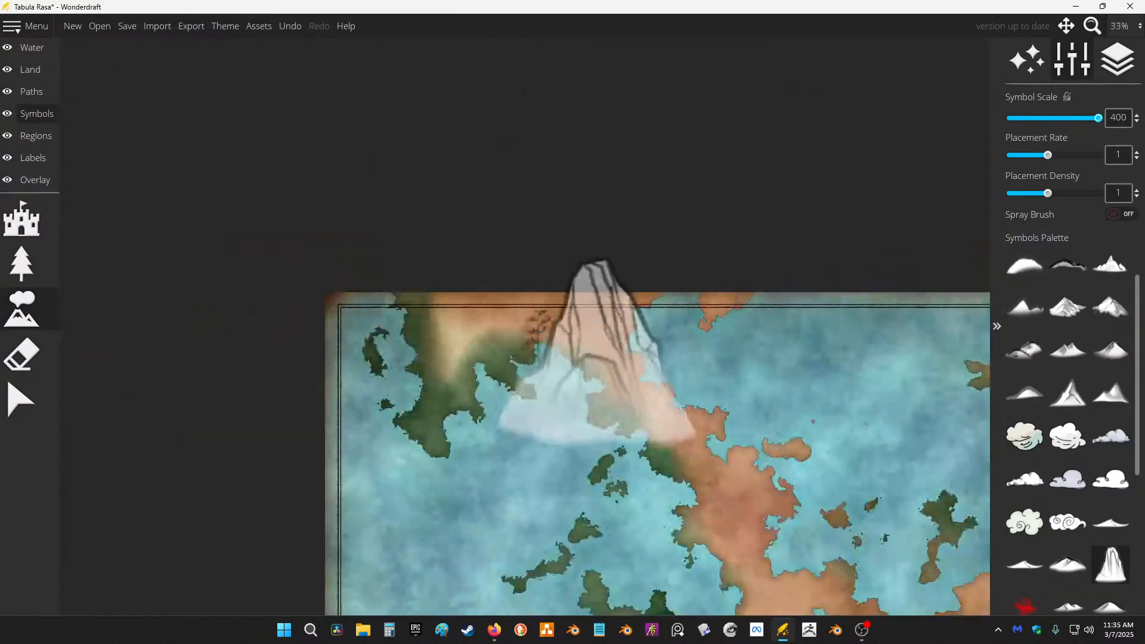
Step: Try out the steep peak at symbol scale 400, undo it, and try a range at scale 240 with placement rate 2, undoing that too
click(617, 394)
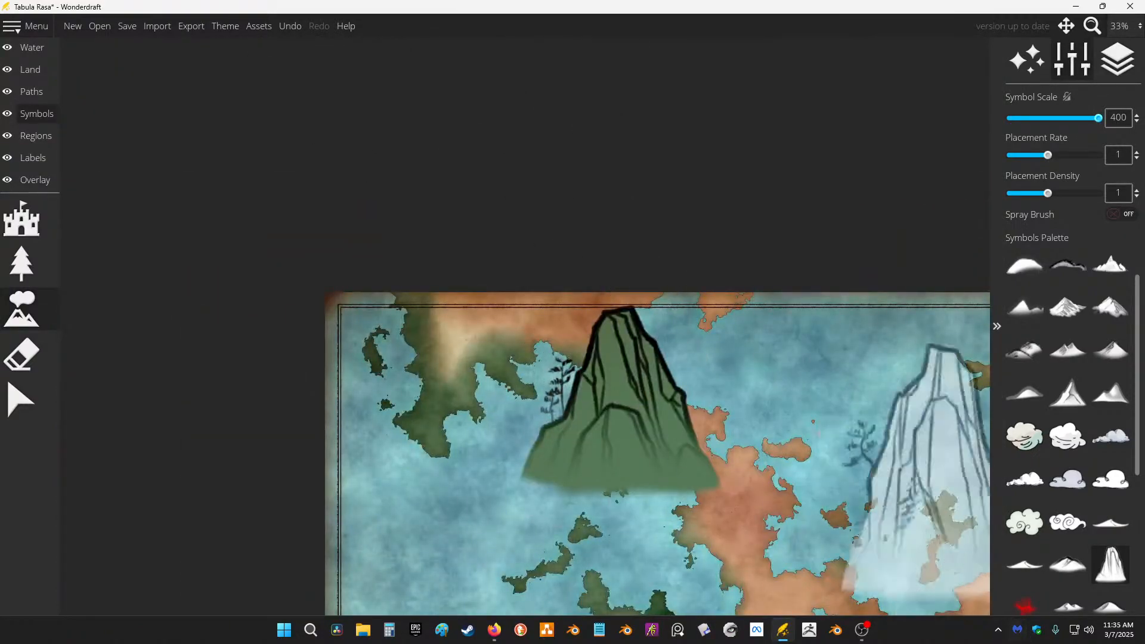
key(ctrl+z)
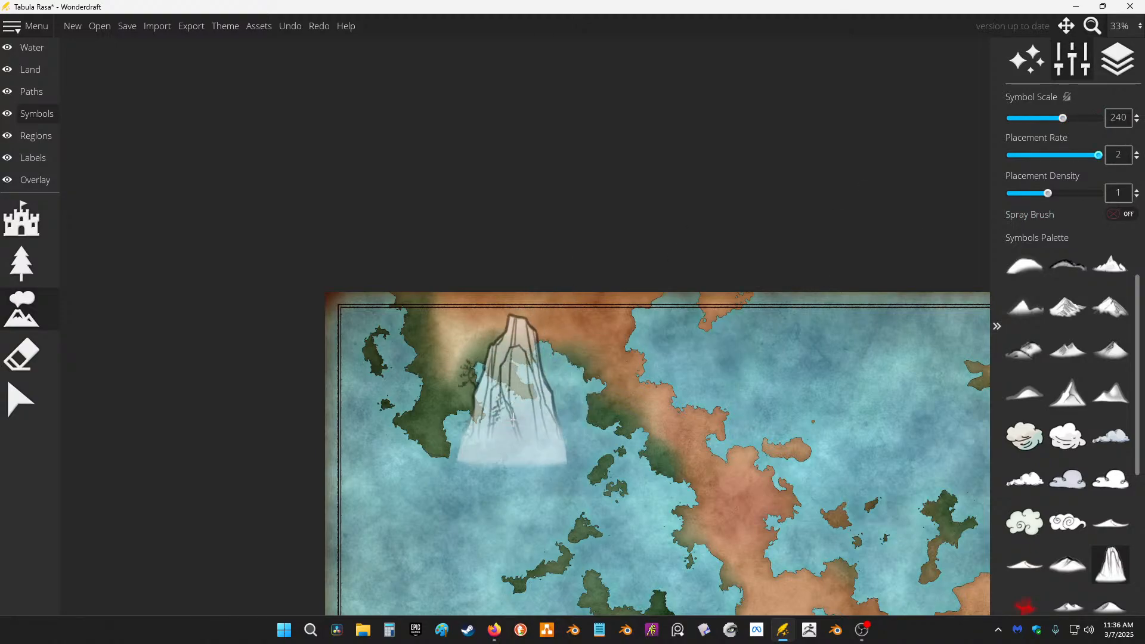
mouse_move(609, 411)
mouse_down()
mouse_move(385, 273)
mouse_move(474, 311)
mouse_move(699, 464)
mouse_up()
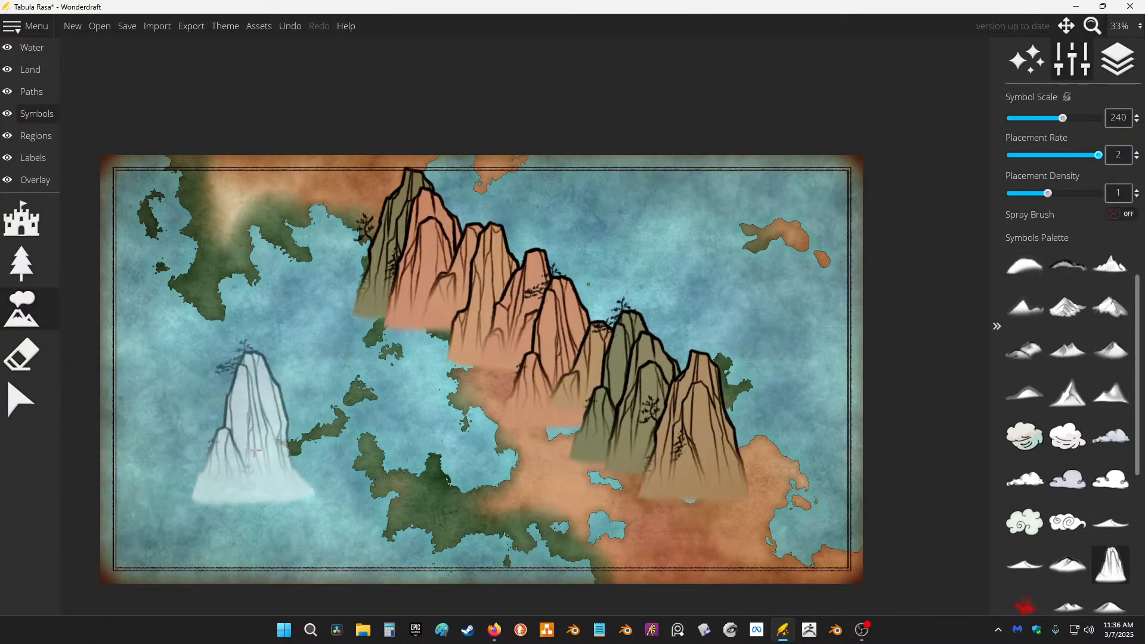
drag(253, 445, 600, 250)
key(ctrl+z)
key(ctrl+z)
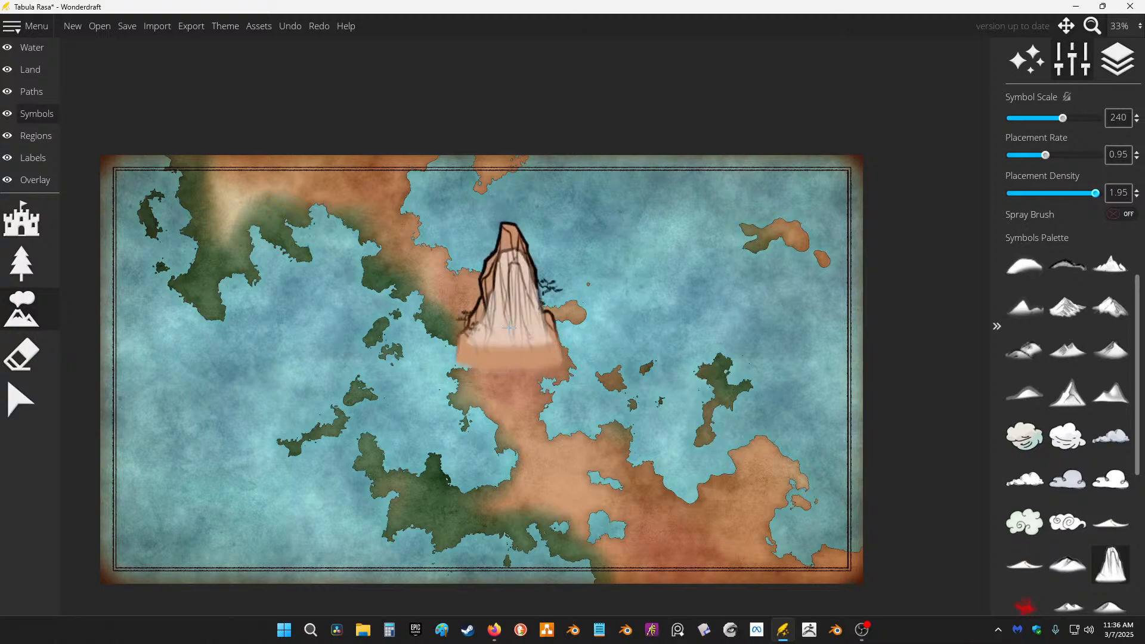
Step: Try out steep-peak ranges over the central land at placement rate 0.95 and density 1.95, undo them, and lower the density to 1.15
mouse_move(498, 323)
mouse_down()
mouse_move(417, 376)
mouse_move(396, 411)
mouse_up()
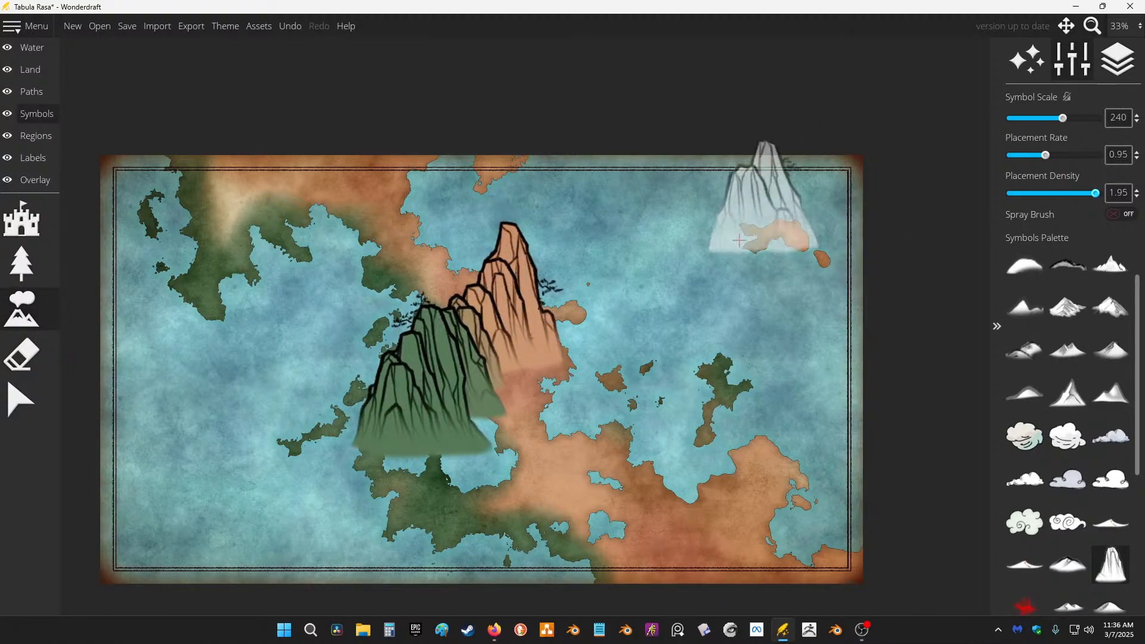
key(ctrl+z)
scroll(441, 289, up, 2)
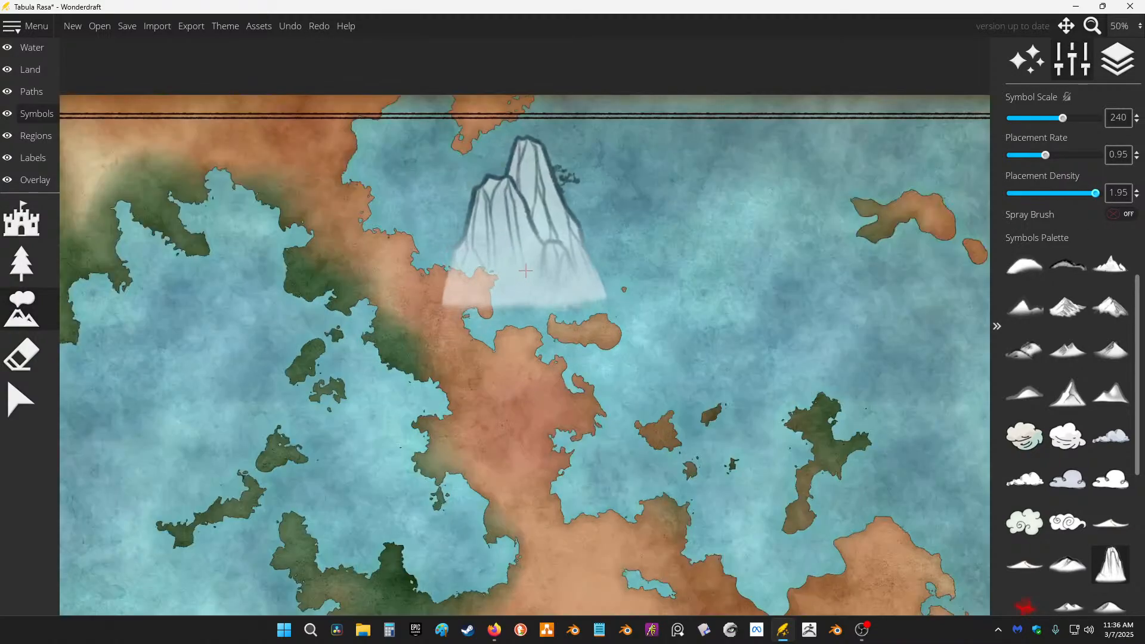
click(546, 295)
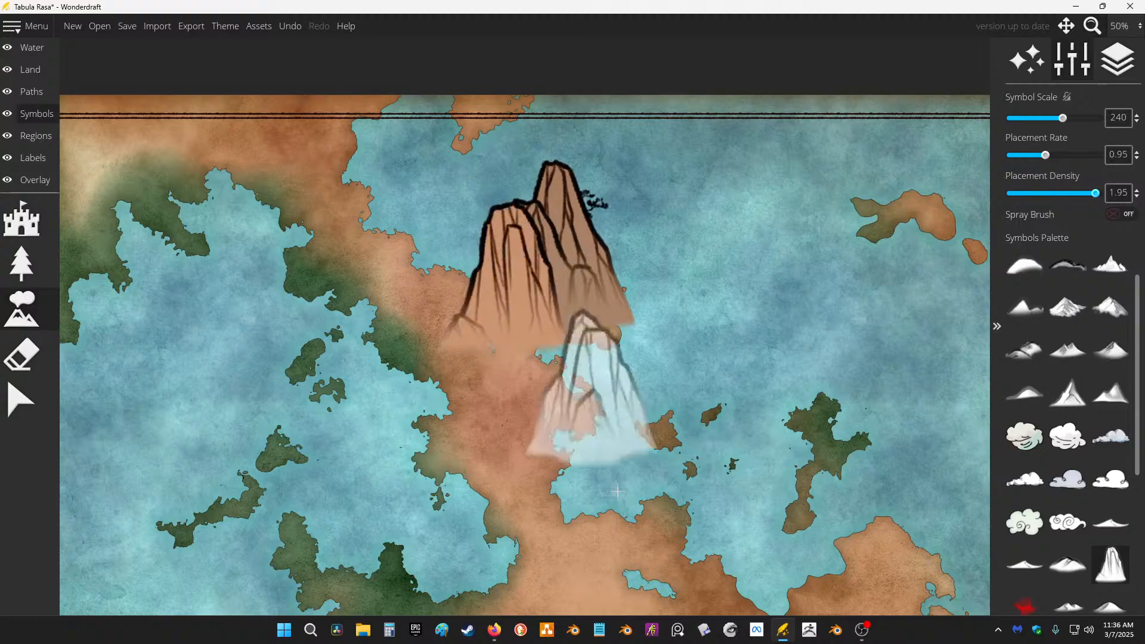
click(534, 358)
mouse_move(518, 442)
mouse_down()
mouse_move(464, 494)
mouse_move(354, 531)
mouse_up()
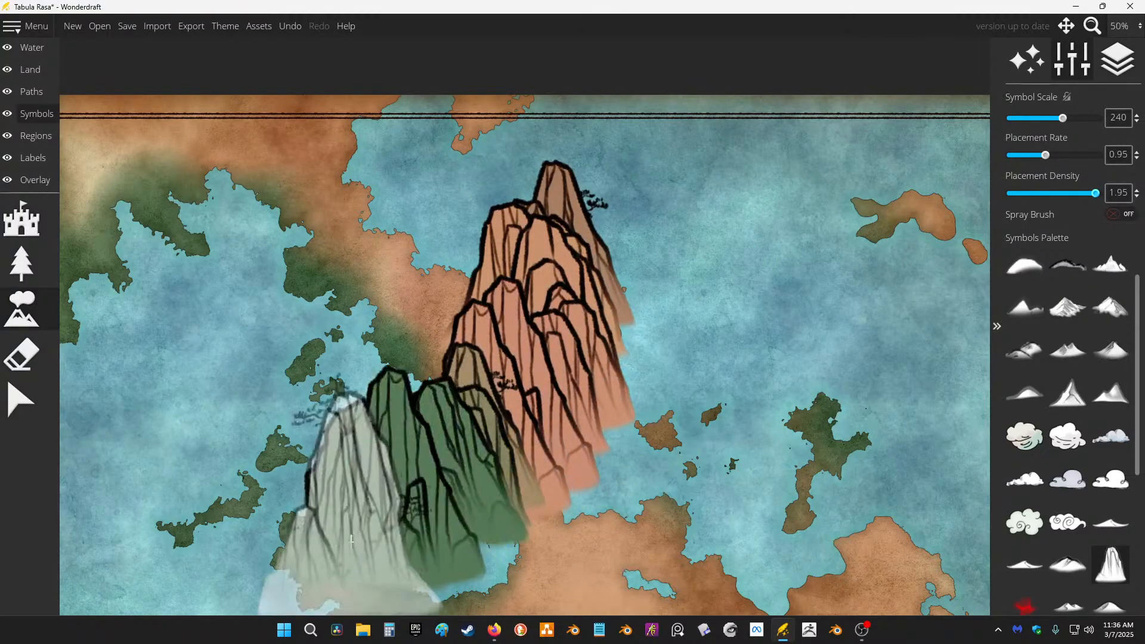
key(ctrl+z)
key(ctrl+z)
key(ctrl+z)
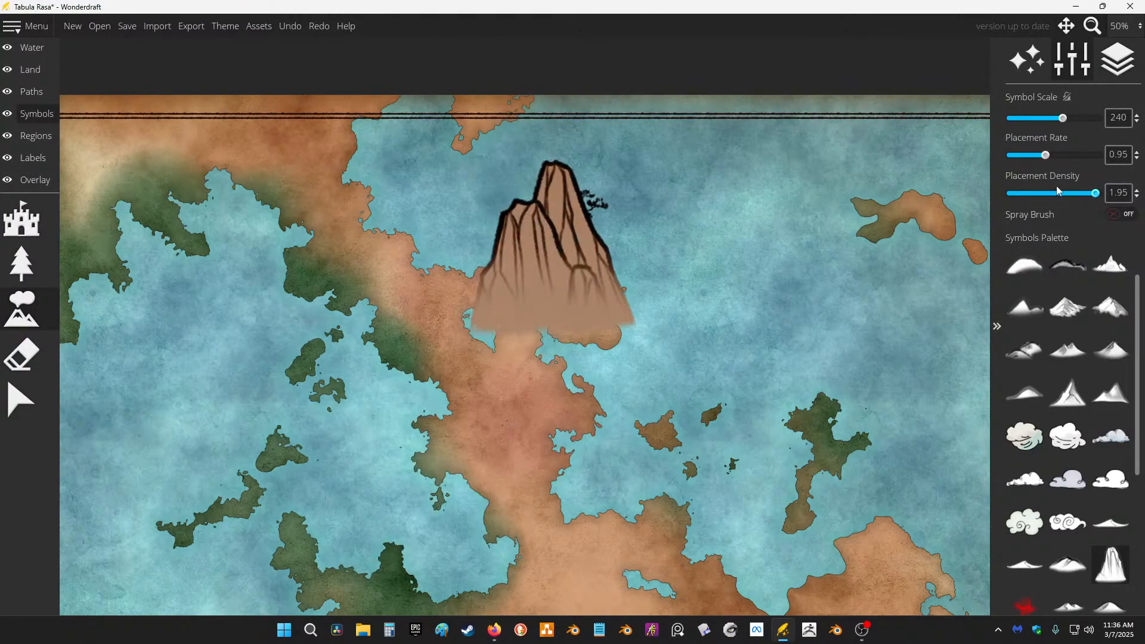
click(1057, 194)
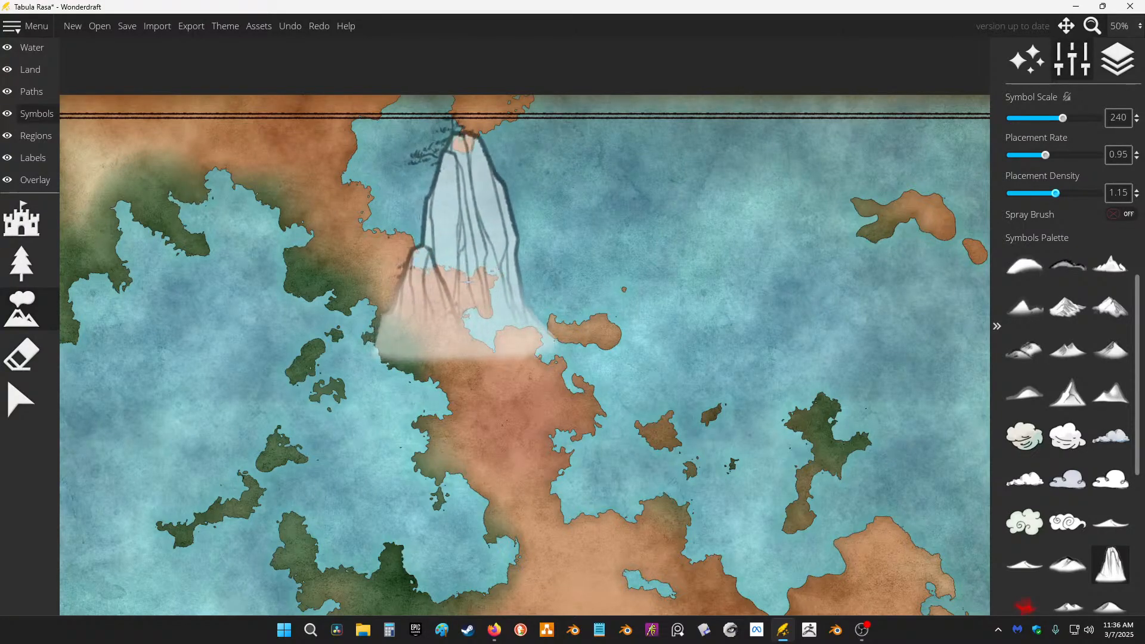
Step: Launch Discord and move its window onto the other screen
click(998, 630)
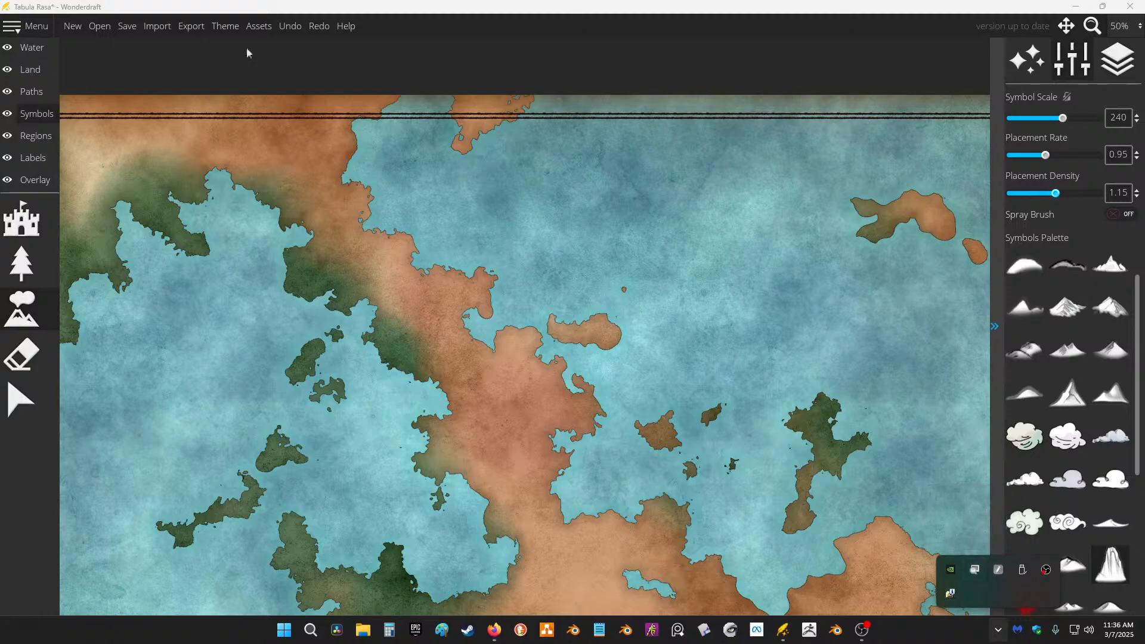
key(super)
text(discord)
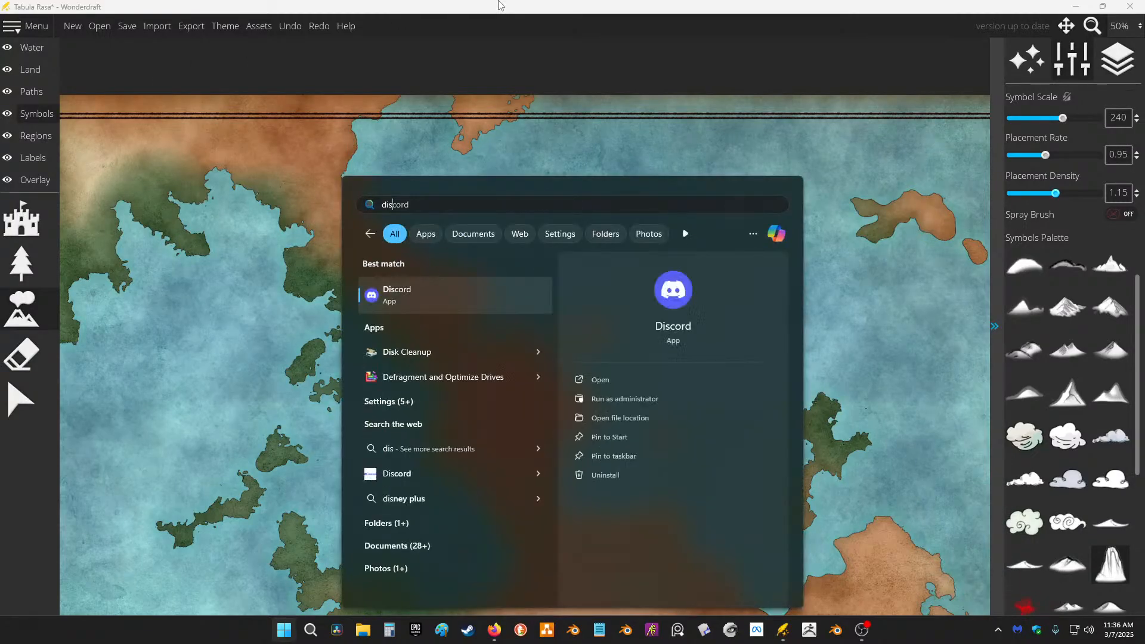
key(Return)
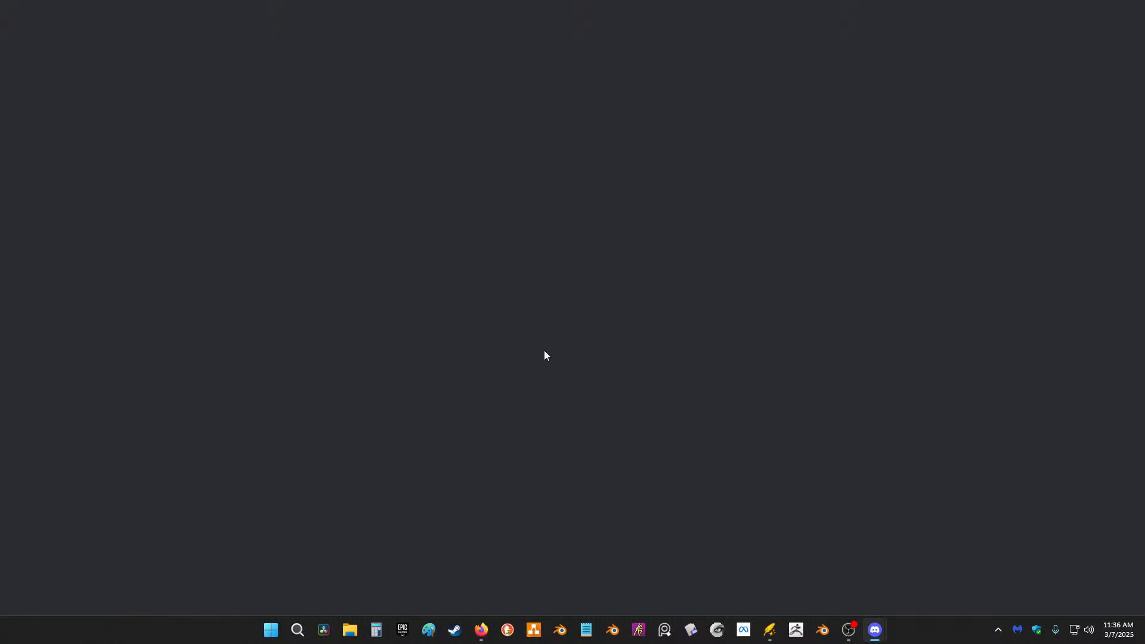
mouse_move(874, 630)
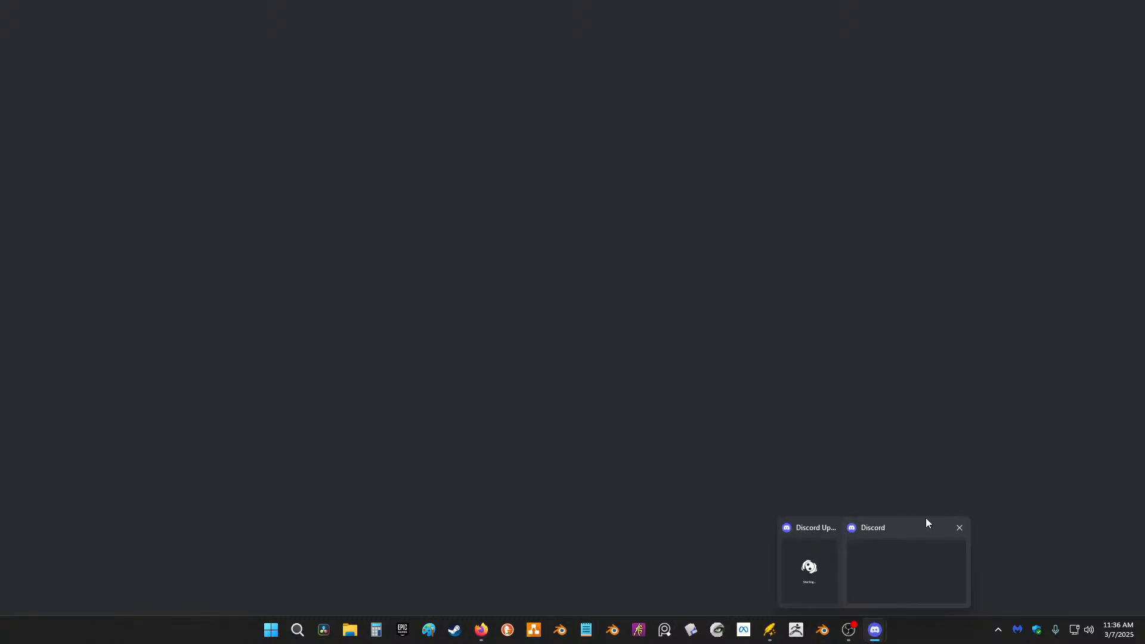
click(873, 635)
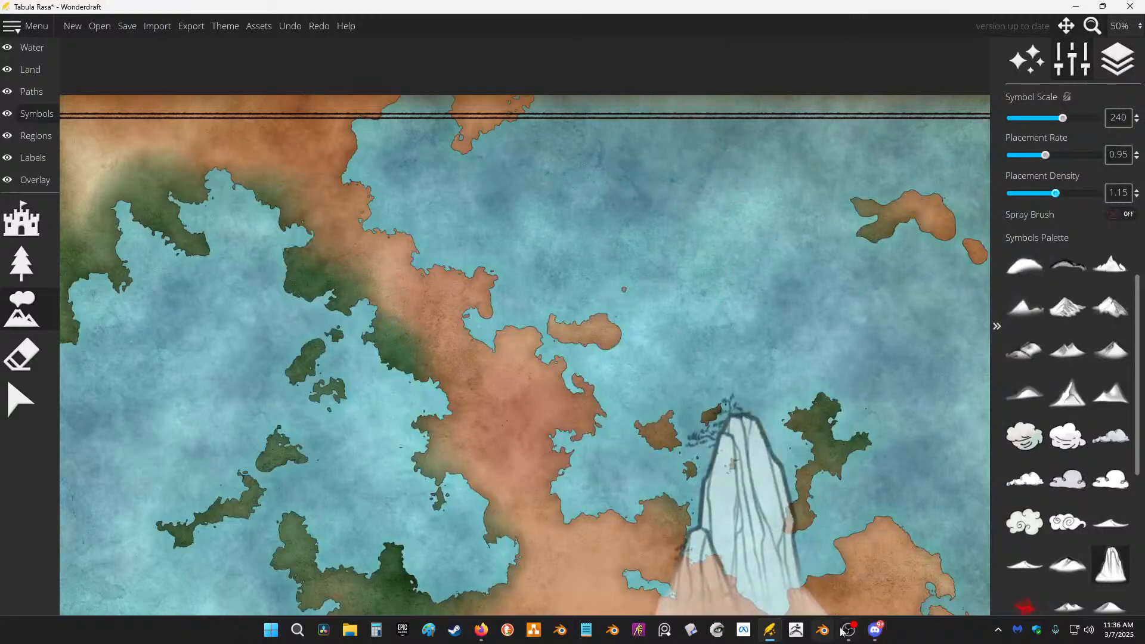
click(876, 633)
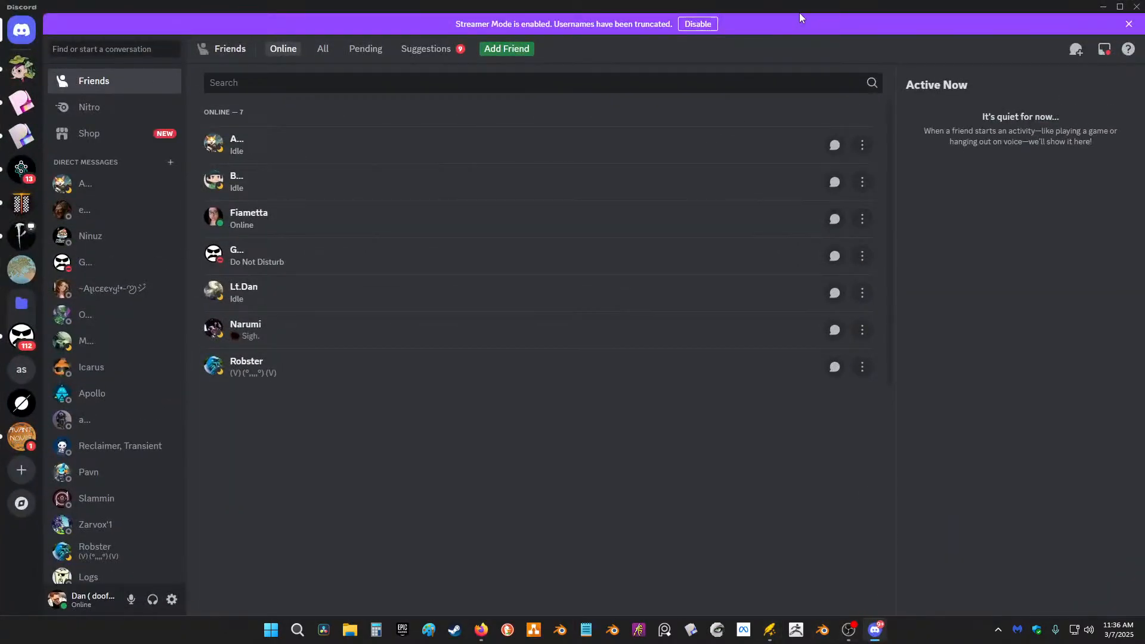
drag(801, 9, 1144, 47)
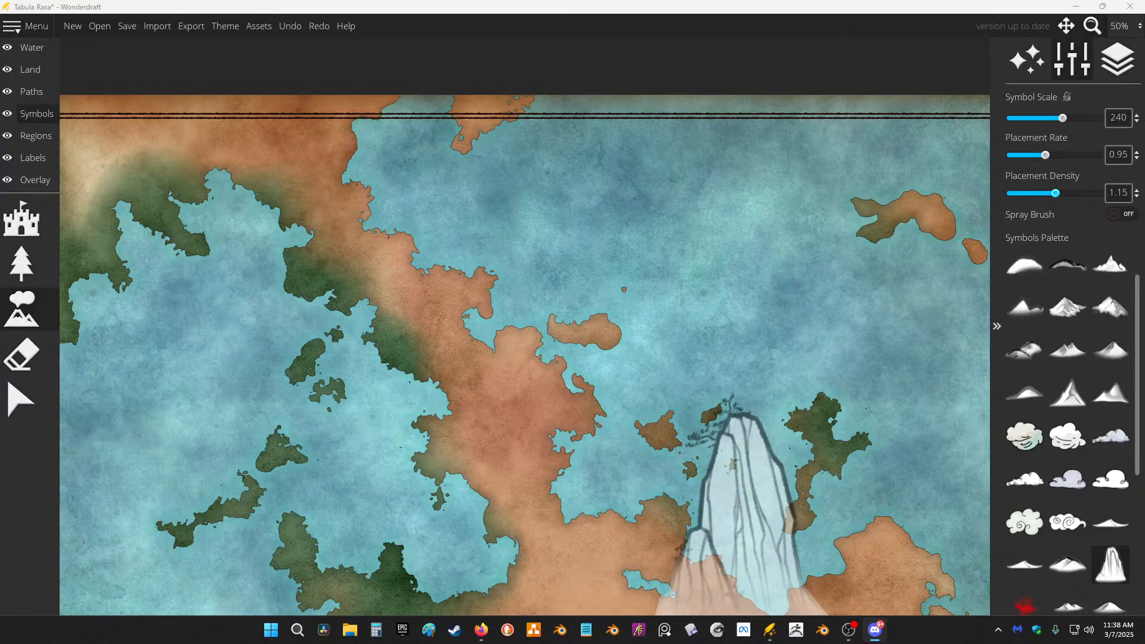
Step: Reopen Discord from the hidden background apps, and switch back to Wonderdraft
click(480, 633)
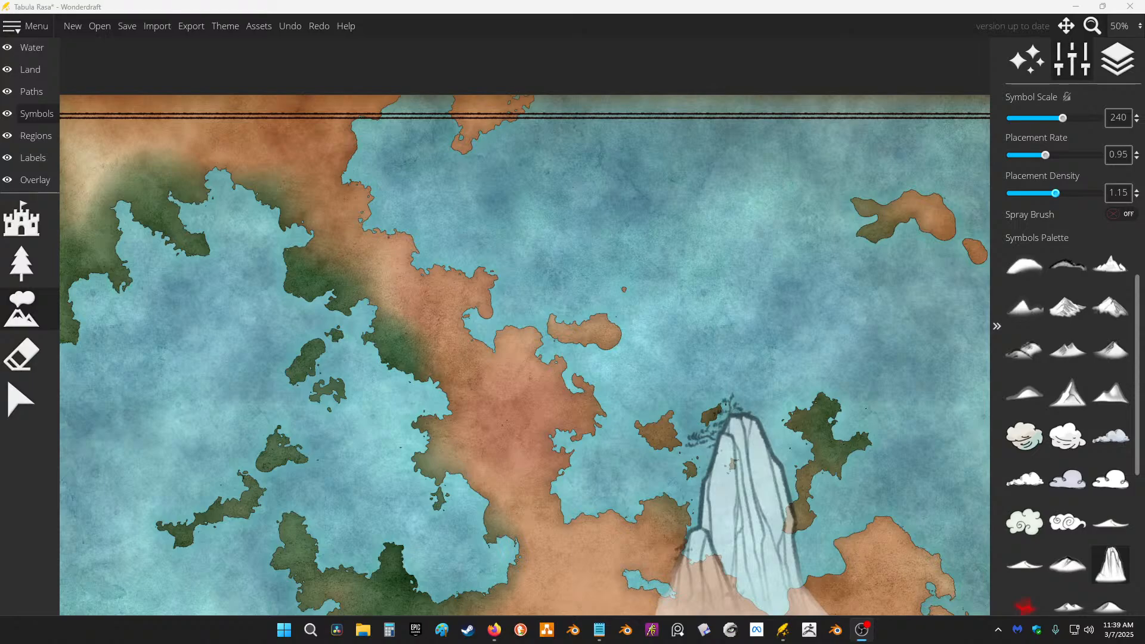
click(749, 507)
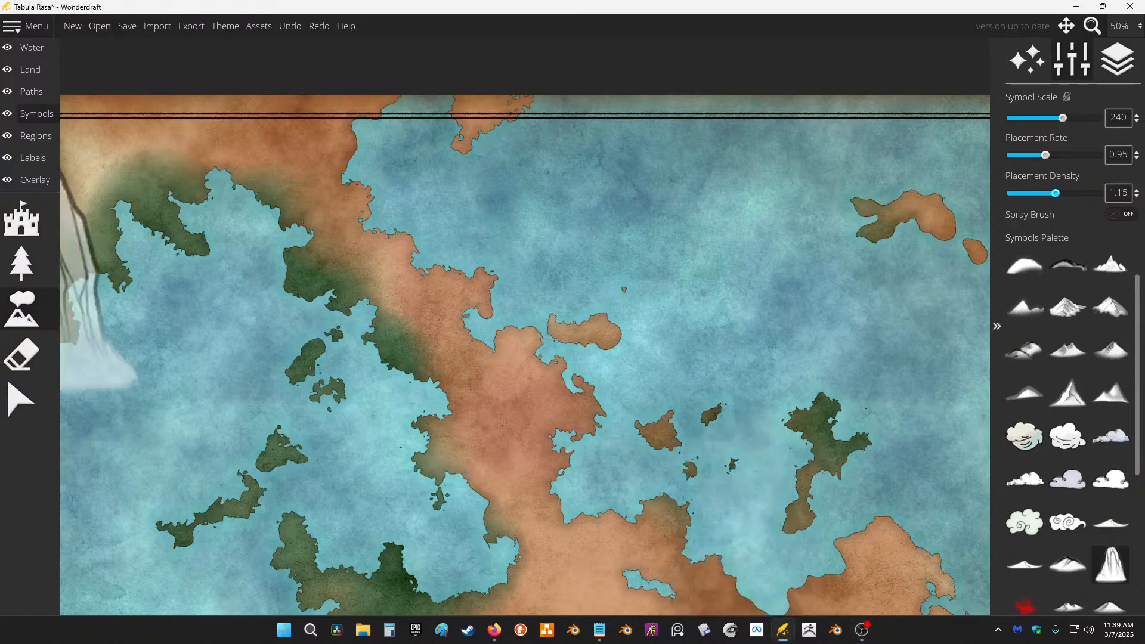
click(998, 631)
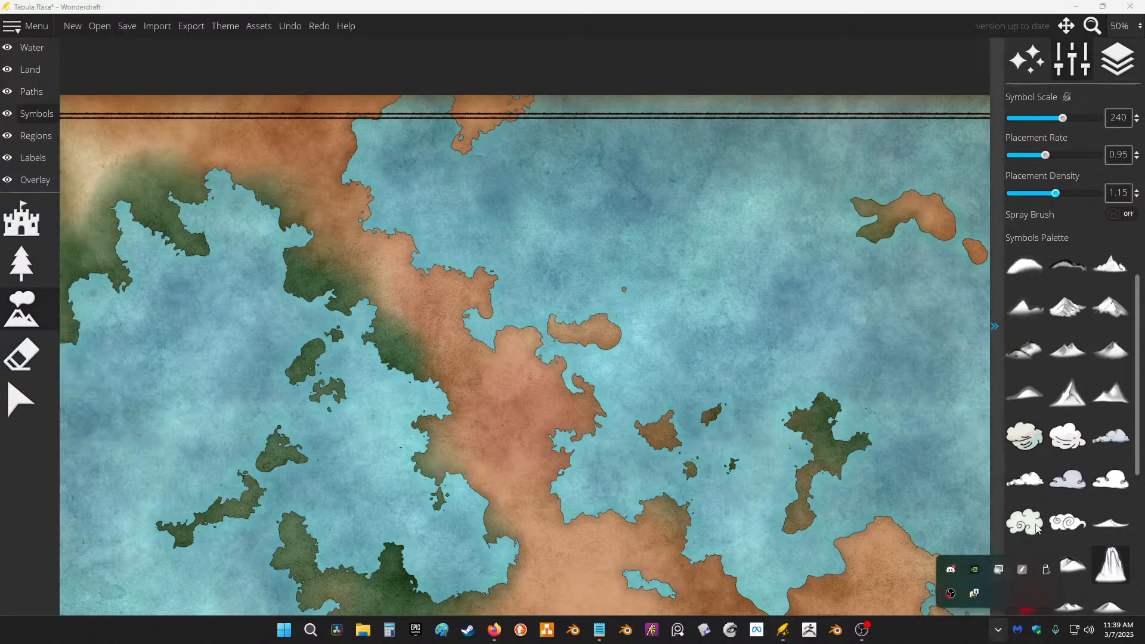
click(950, 574)
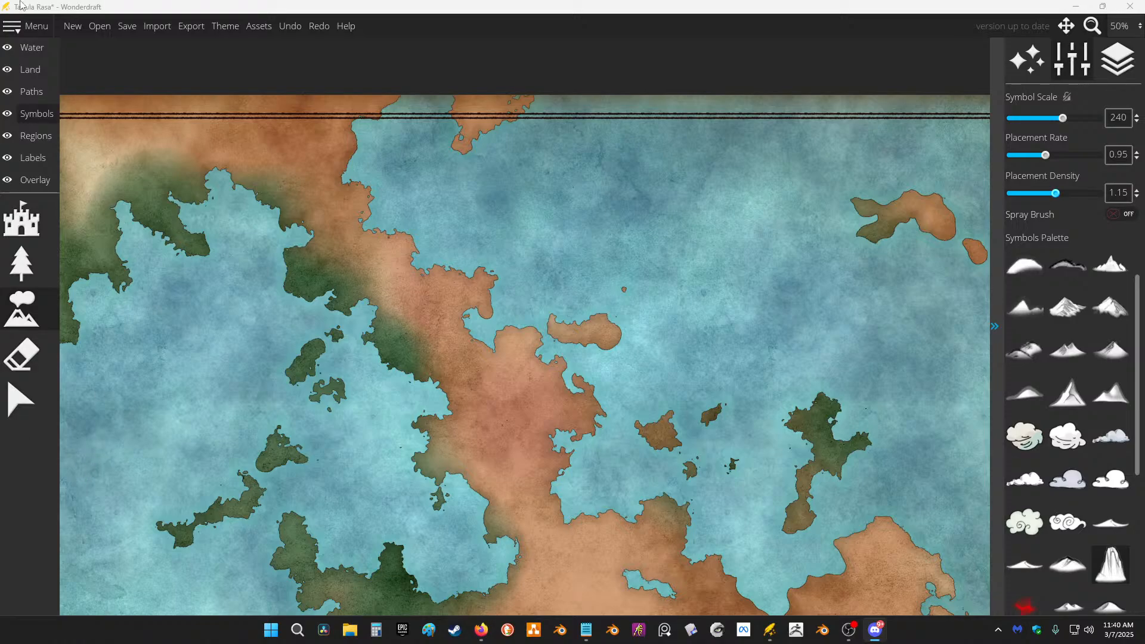
key(alt+Tab)
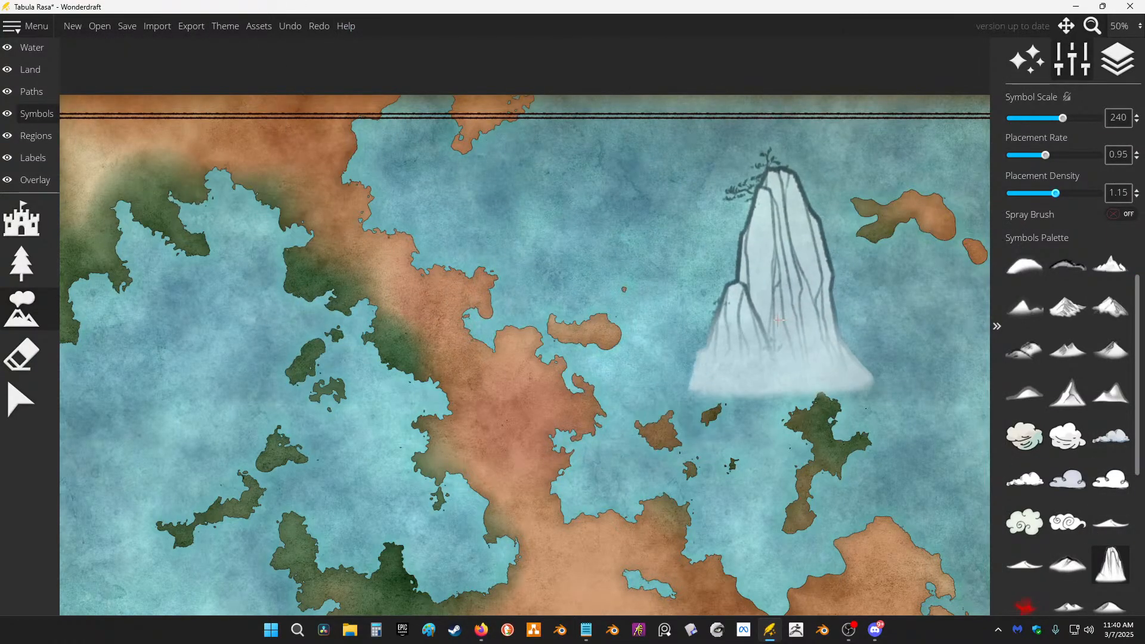
Step: Set the steep peak's symbol scale to 30, placement rate to 0.8 and placement density to 1.25
scroll(811, 251, down, 1)
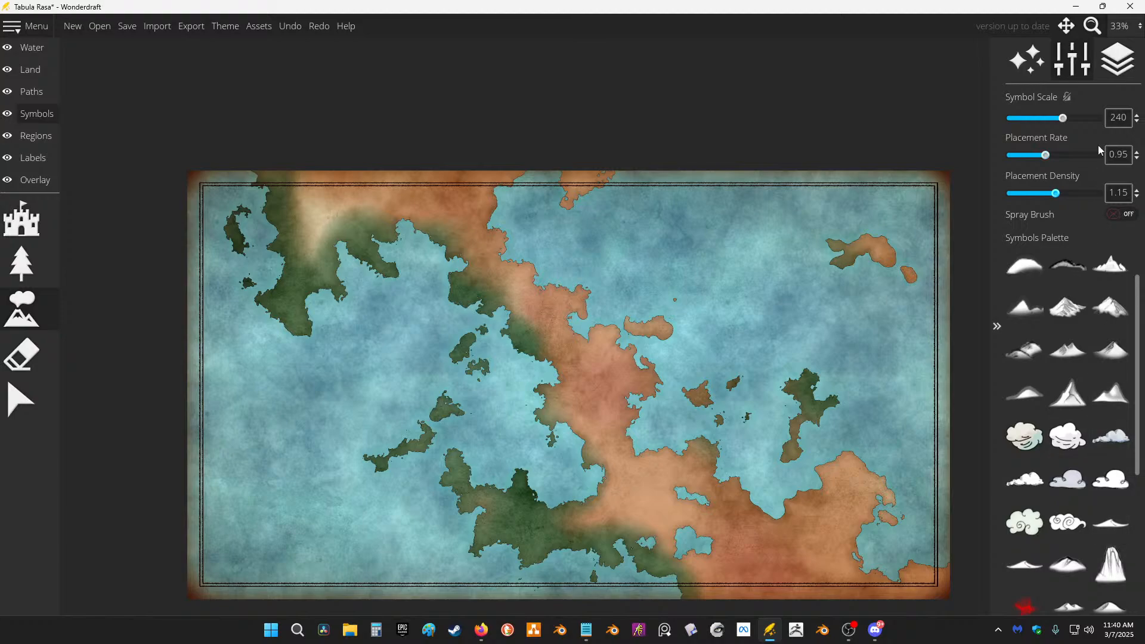
click(1034, 118)
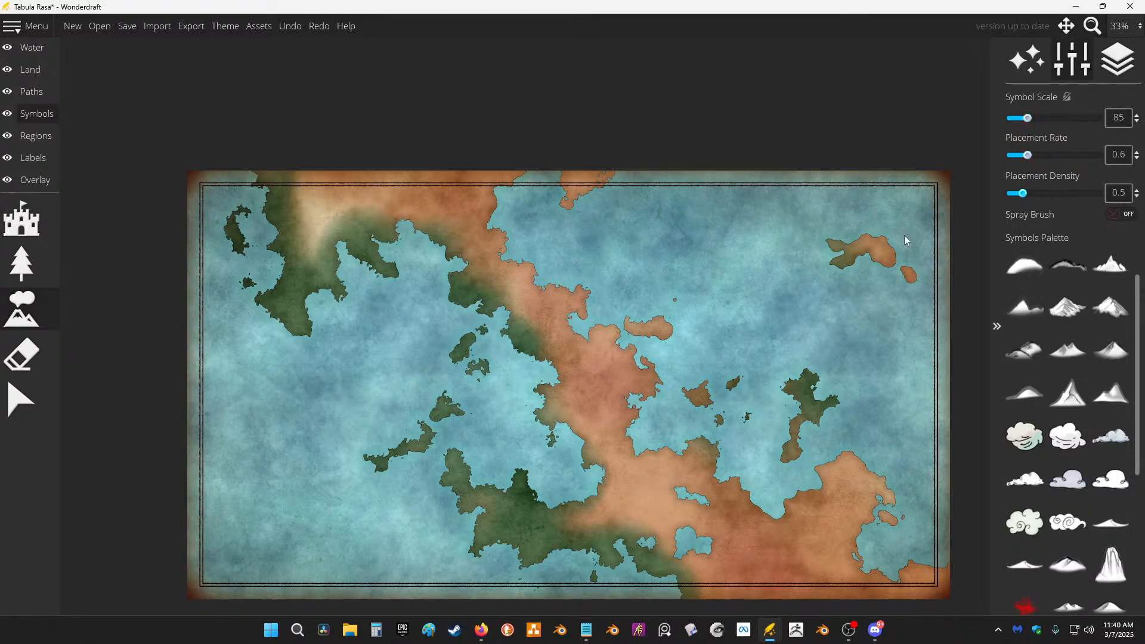
click(1052, 193)
click(1038, 155)
click(1012, 119)
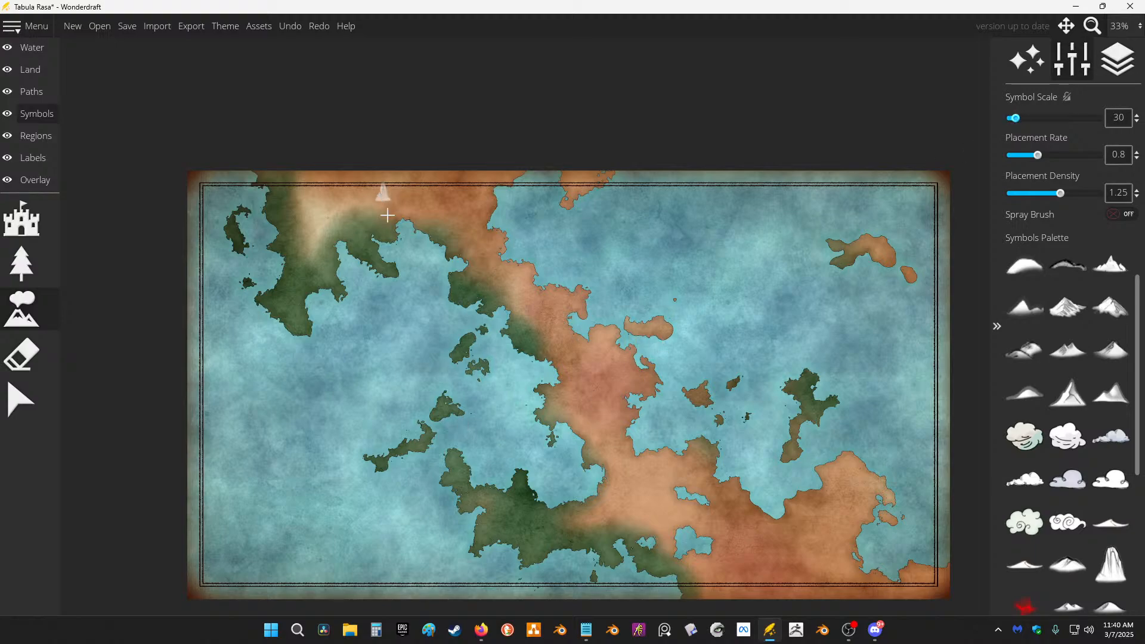
Step: Launch Google Earth Pro, dismiss its start-up tips, and bring its window onto the main screen
key(super)
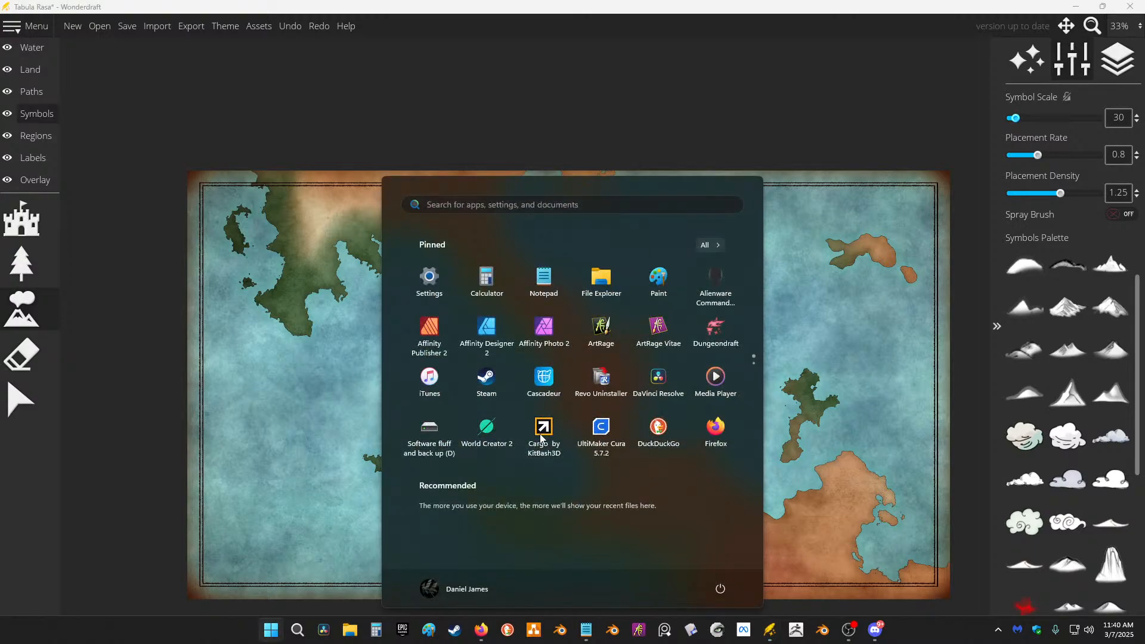
text(google earth pro)
key(Return)
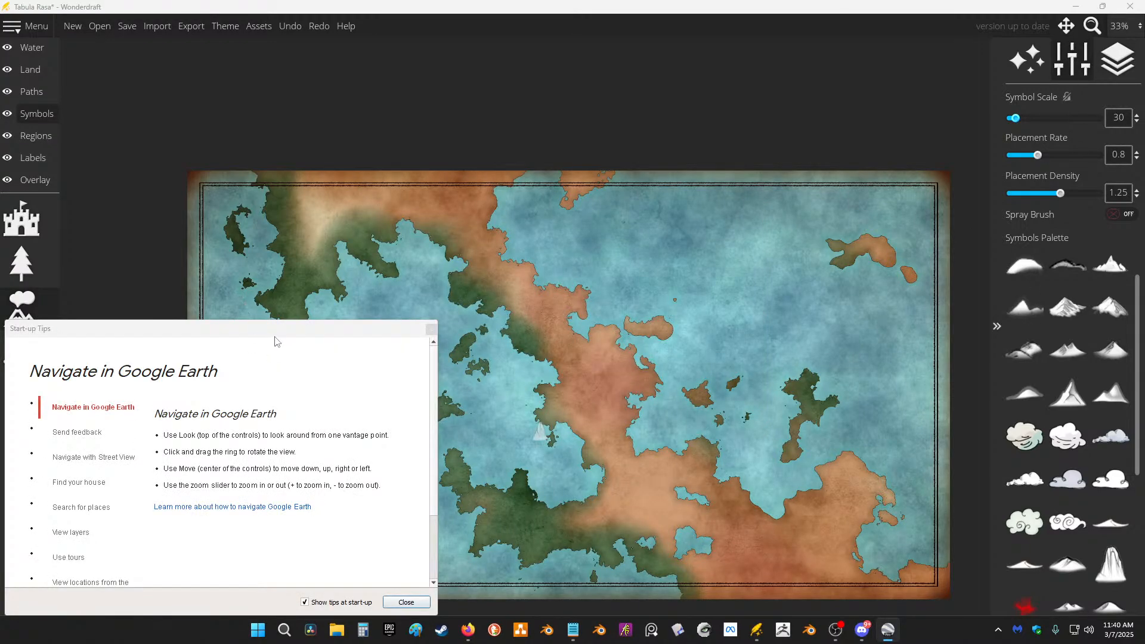
drag(290, 339, 527, 210)
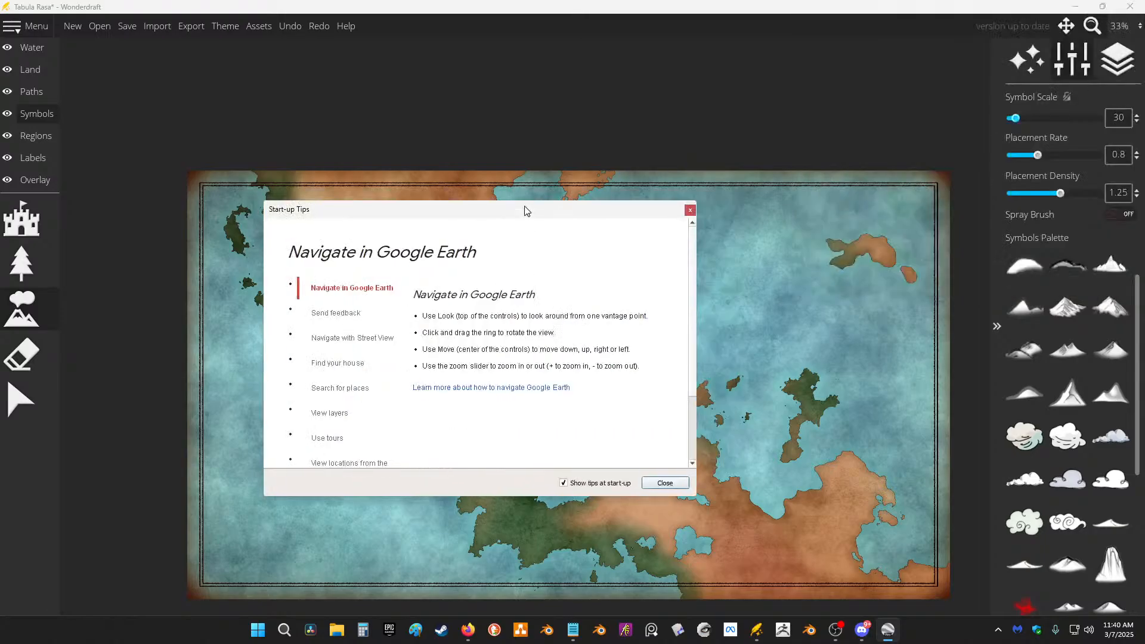
click(689, 212)
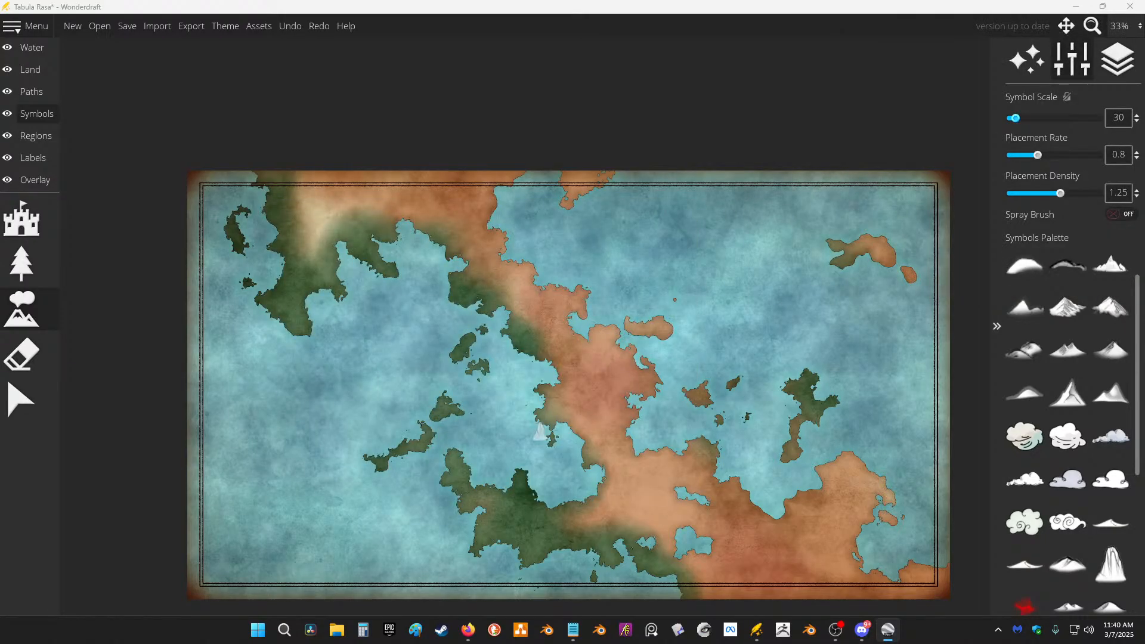
drag(0, 334, 792, 1)
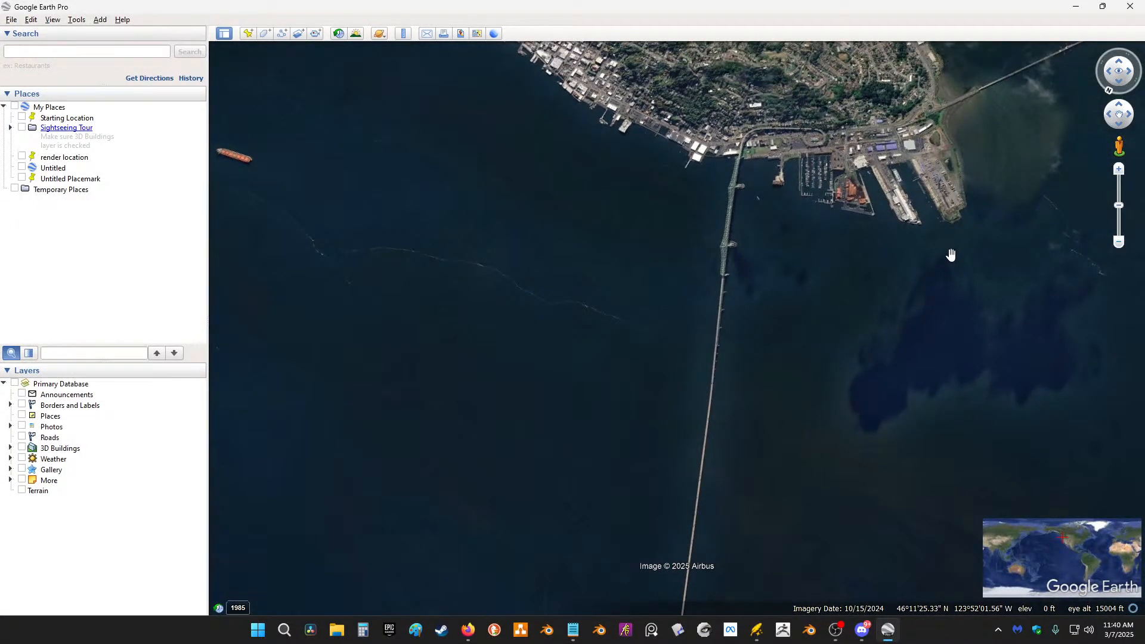
Step: Examine the snow-capped mountains of the Pacific Northwest inland from the river mouth at a regional scale
drag(914, 302, 537, 385)
scroll(555, 389, down, 5)
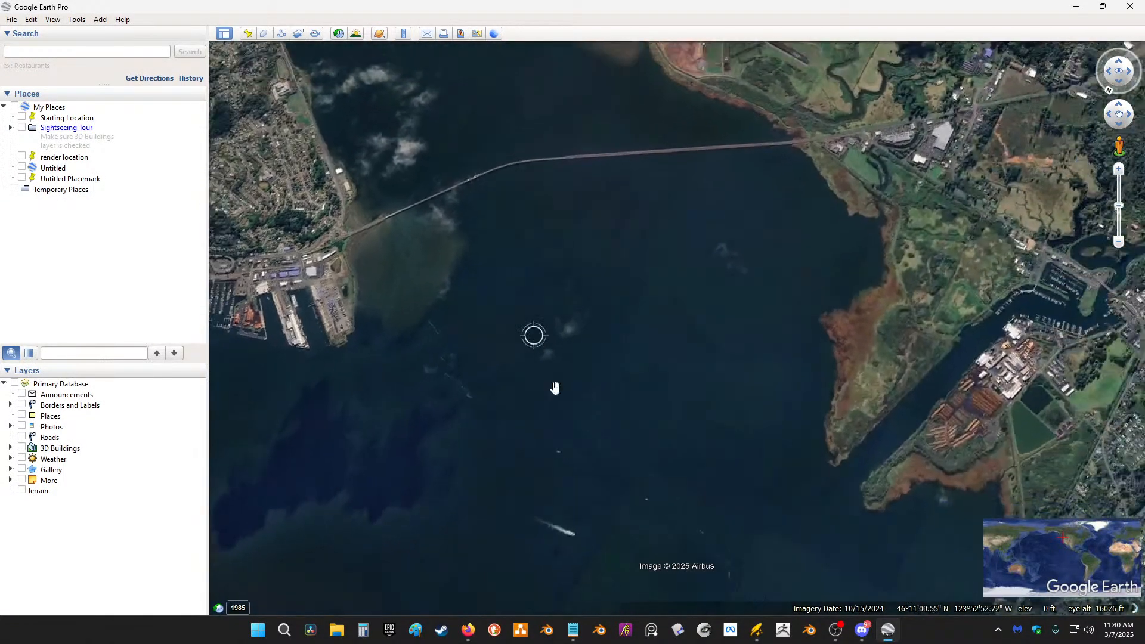
scroll(971, 351, down, 3)
scroll(970, 351, down, 5)
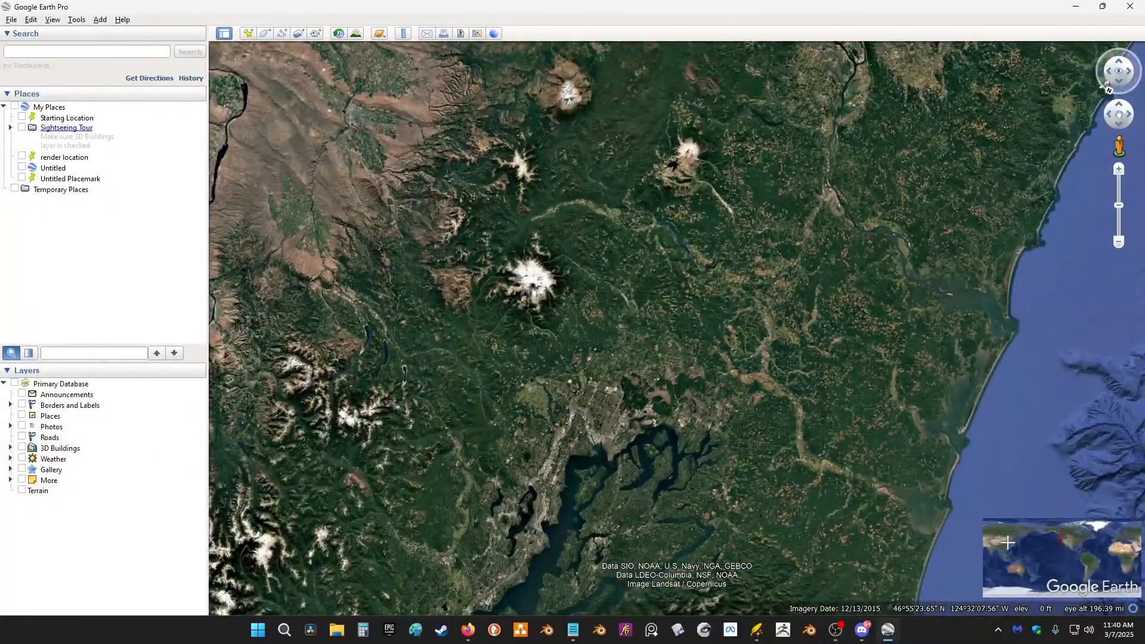
scroll(687, 305, down, 4)
Step: Travel across the globe from the Pacific Northwest to the southern China coast for another terrain reference
drag(818, 259, 179, 281)
scroll(535, 215, down, 2)
drag(668, 286, 1002, 278)
scroll(680, 299, down, 2)
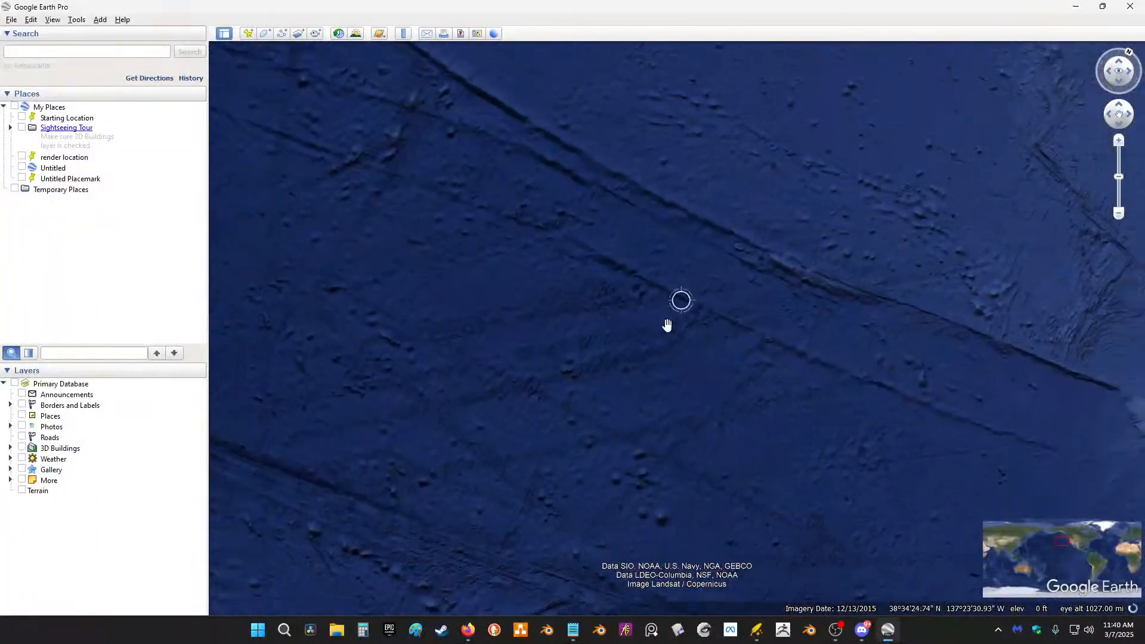
scroll(601, 284, down, 3)
drag(514, 282, 866, 275)
drag(430, 269, 895, 268)
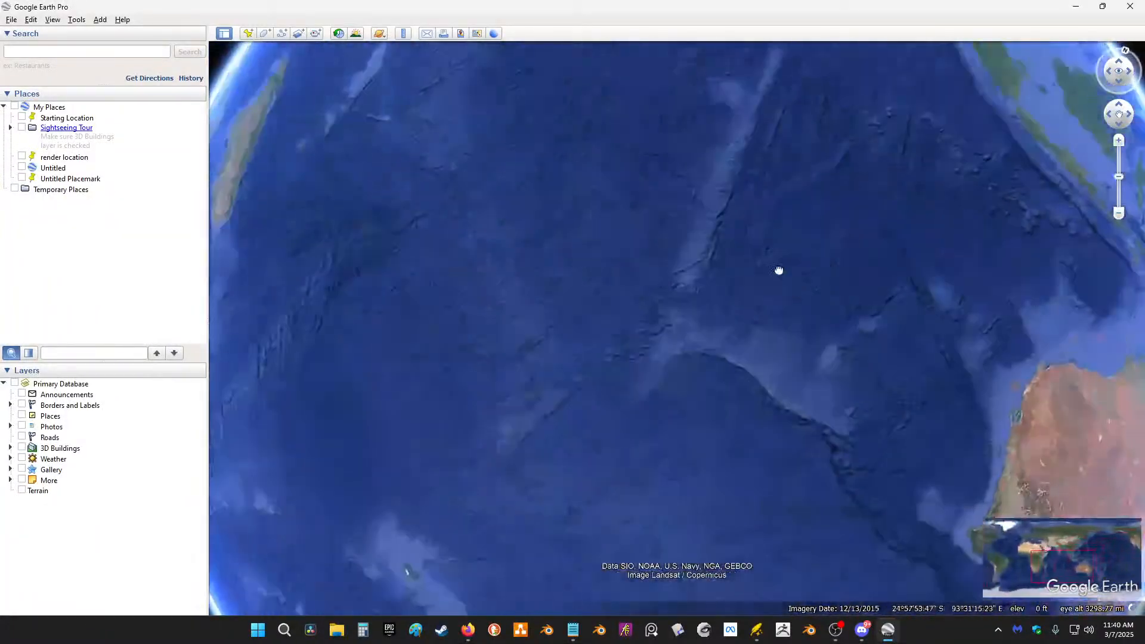
drag(780, 271, 281, 437)
drag(757, 197, 600, 443)
drag(711, 158, 714, 414)
scroll(896, 354, up, 3)
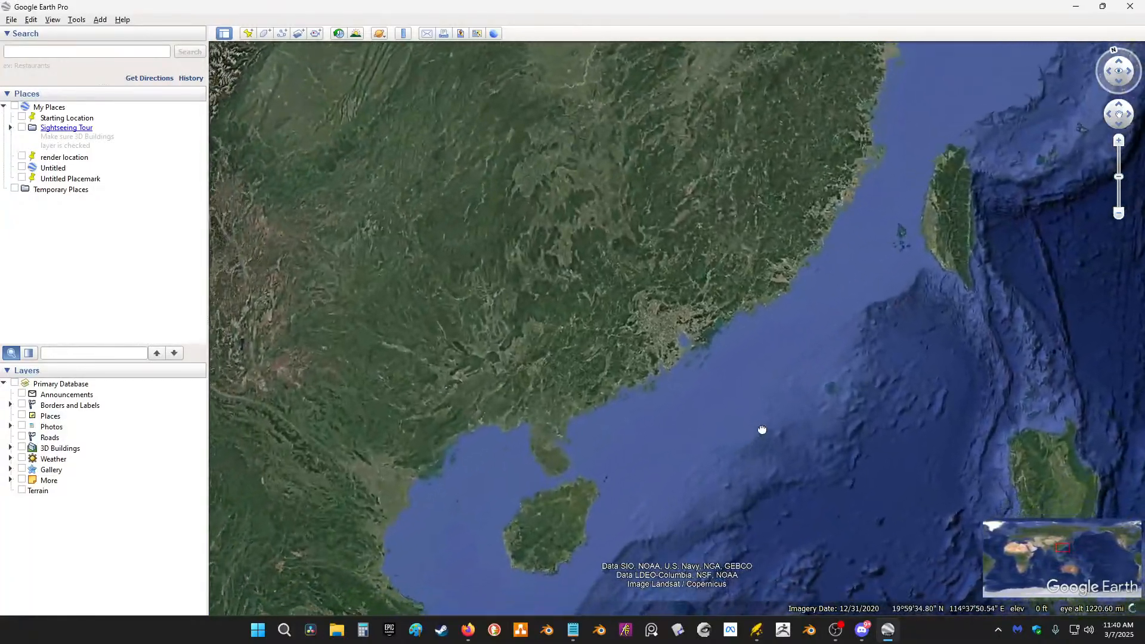
scroll(734, 412, up, 2)
scroll(533, 437, up, 3)
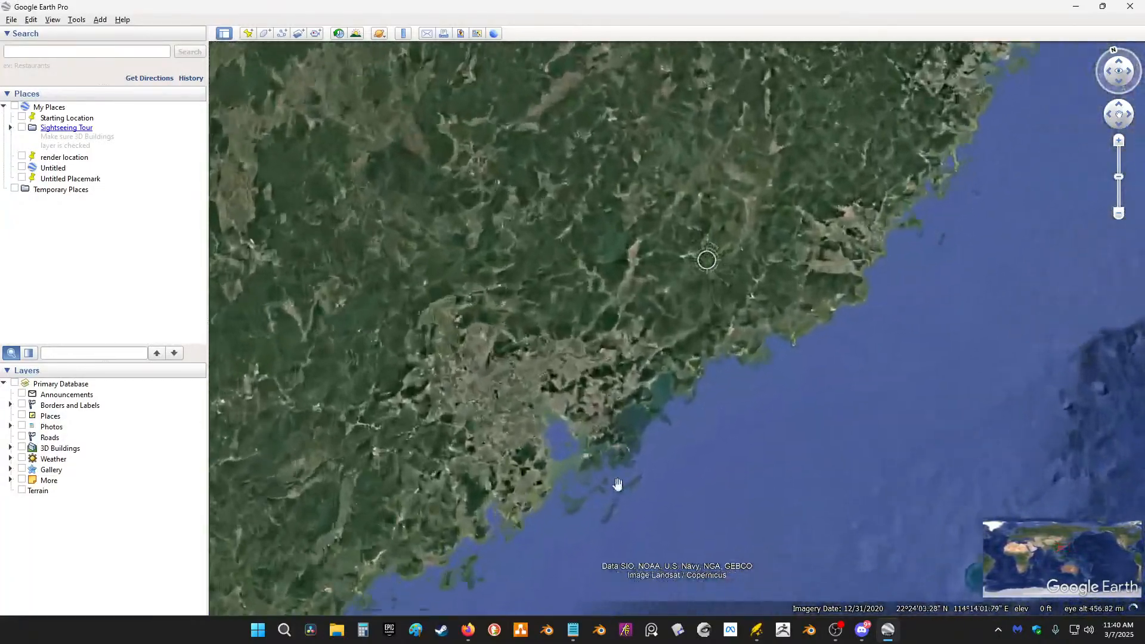
Step: Examine the green mountains along the southern China coast northeast of Hong Kong, and close Google Earth to return to Wonderdraft
scroll(549, 351, up, 3)
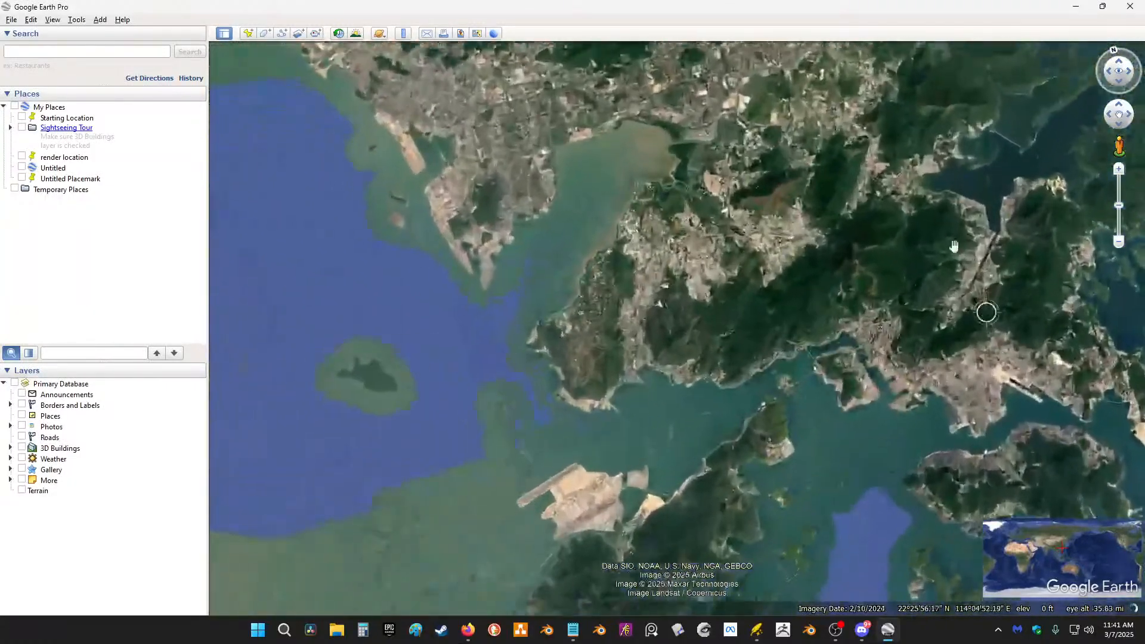
drag(1035, 269, 698, 222)
drag(949, 173, 642, 476)
drag(826, 268, 698, 471)
drag(979, 186, 596, 567)
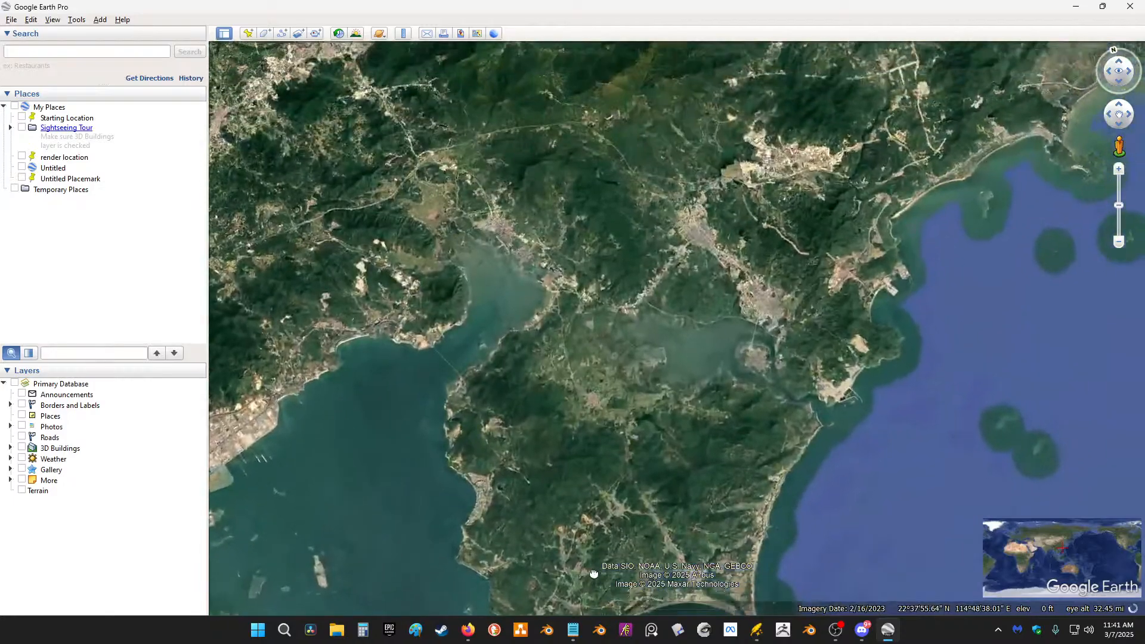
drag(860, 340, 263, 580)
drag(1044, 170, 601, 291)
drag(1008, 179, 571, 614)
scroll(791, 295, down, 5)
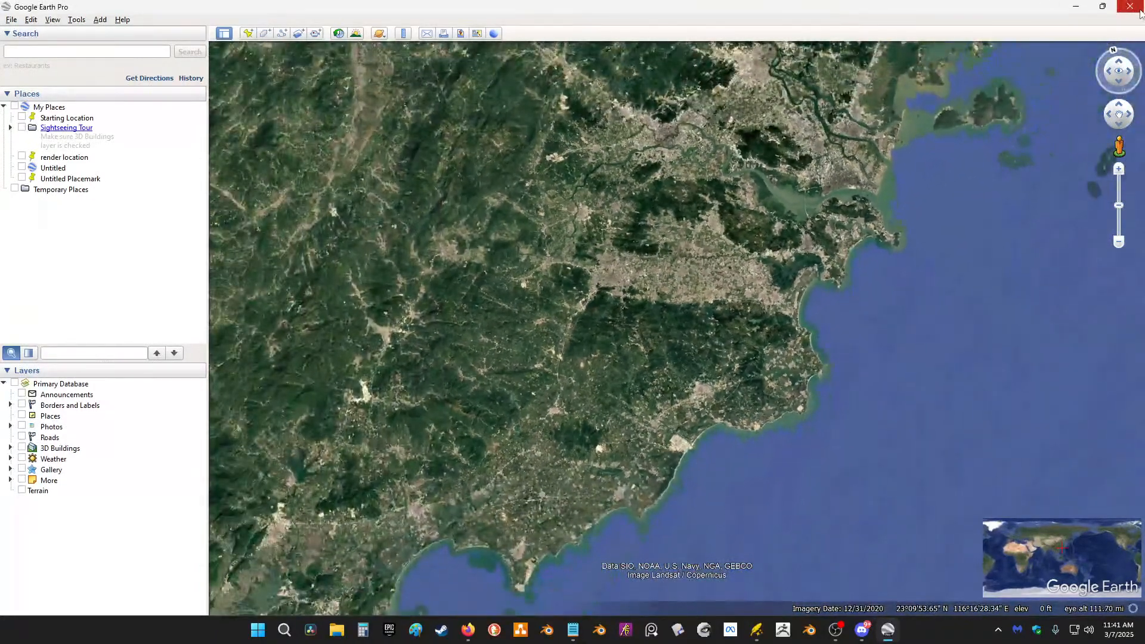
click(1129, 5)
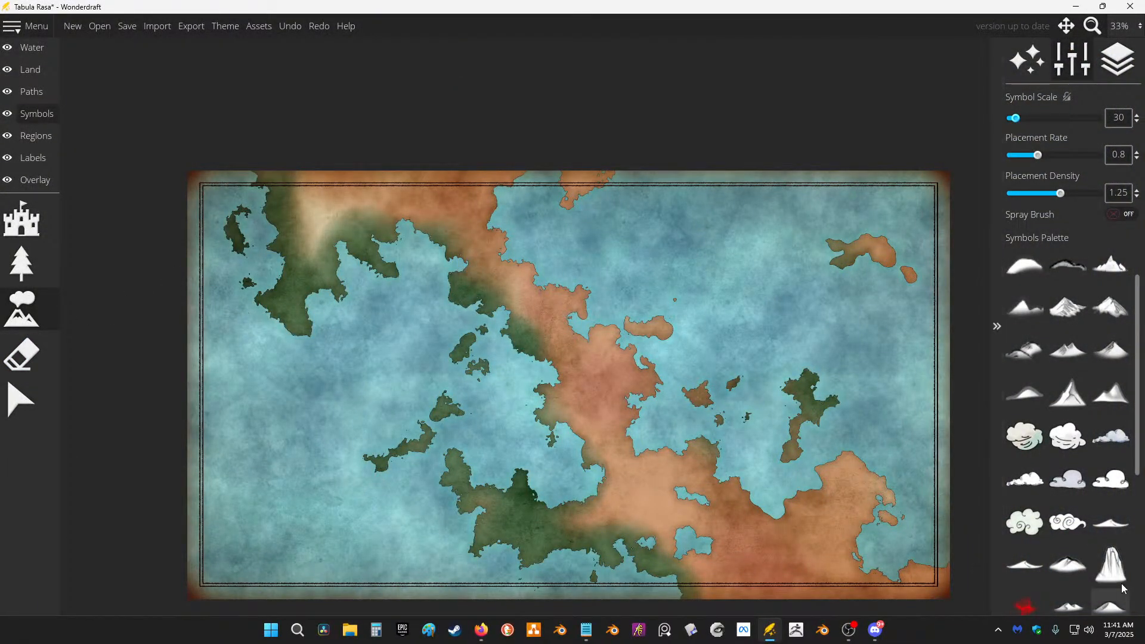
Step: Set the symbol scale to 10 and try painting a sparse row of steep peaks down the northern land bridge
scroll(422, 224, up, 4)
mouse_move(391, 176)
mouse_down()
mouse_move(435, 179)
mouse_move(741, 563)
mouse_up()
scroll(480, 259, down, 4)
key(ctrl+z)
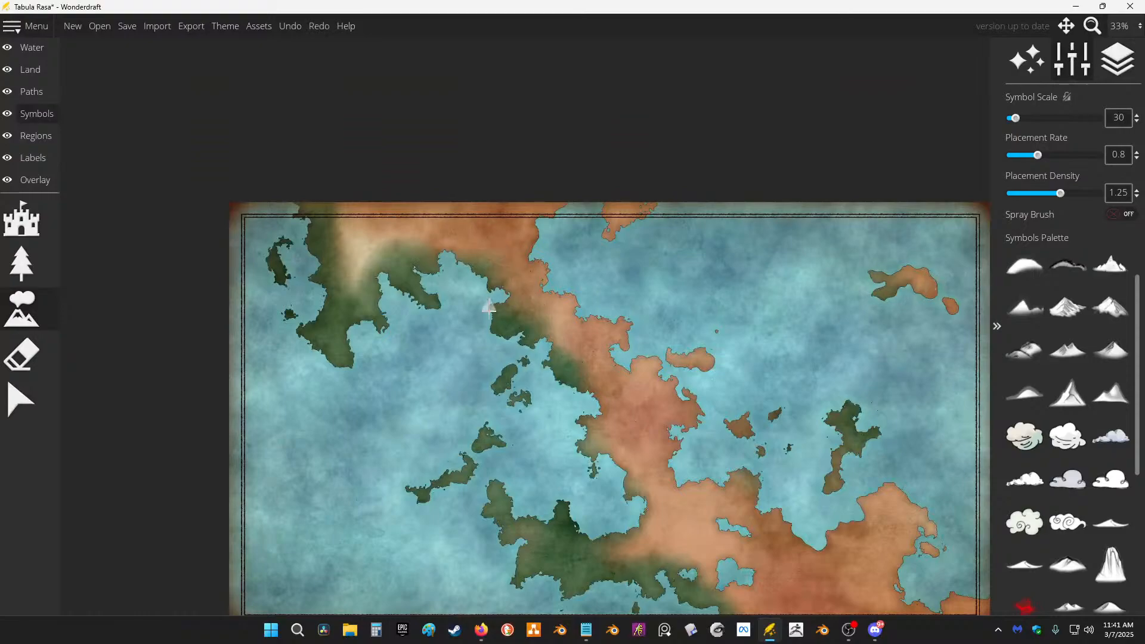
scroll(498, 302, up, 4)
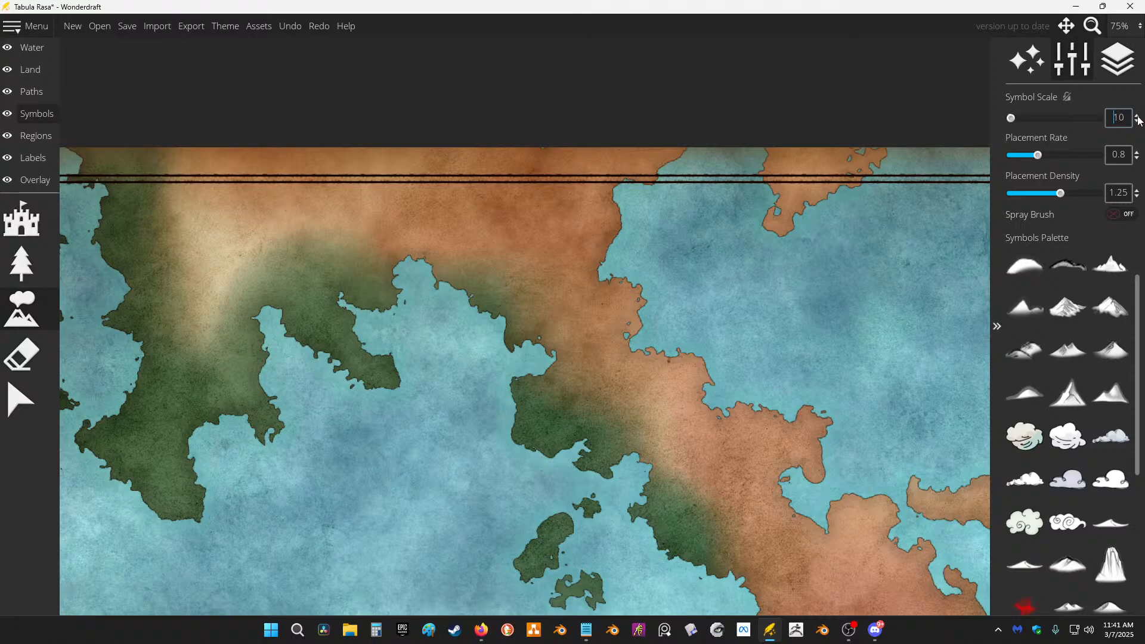
mouse_move(526, 271)
mouse_down()
mouse_move(603, 348)
mouse_move(614, 379)
mouse_up()
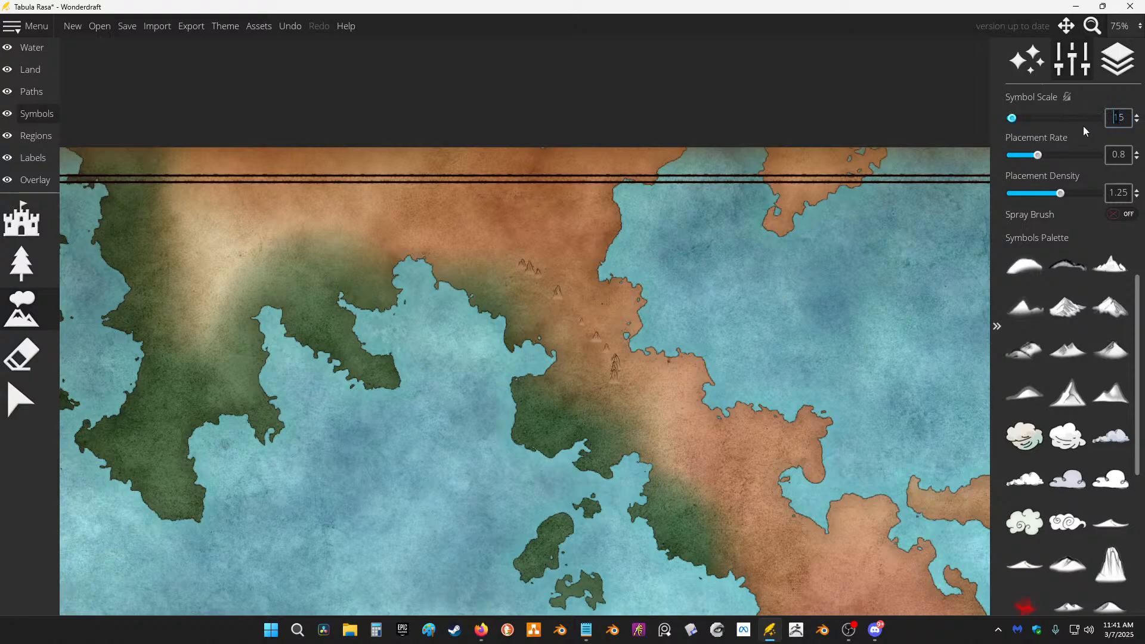
Step: Undo the sparse row of test peaks and set the symbol scale to 15
key(Delete)
text(0)
key(ctrl+z)
key(ctrl+z)
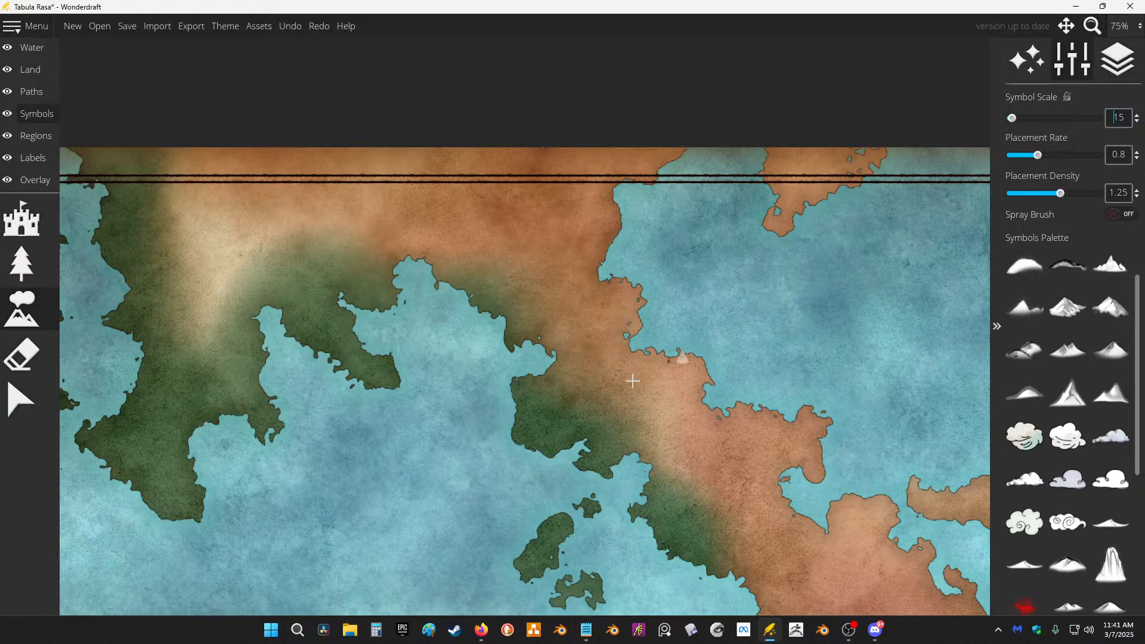
Step: Try painting a row of steep peaks inland from the green headland on the northern land bridge
drag(587, 388, 704, 436)
scroll(555, 260, down, 1)
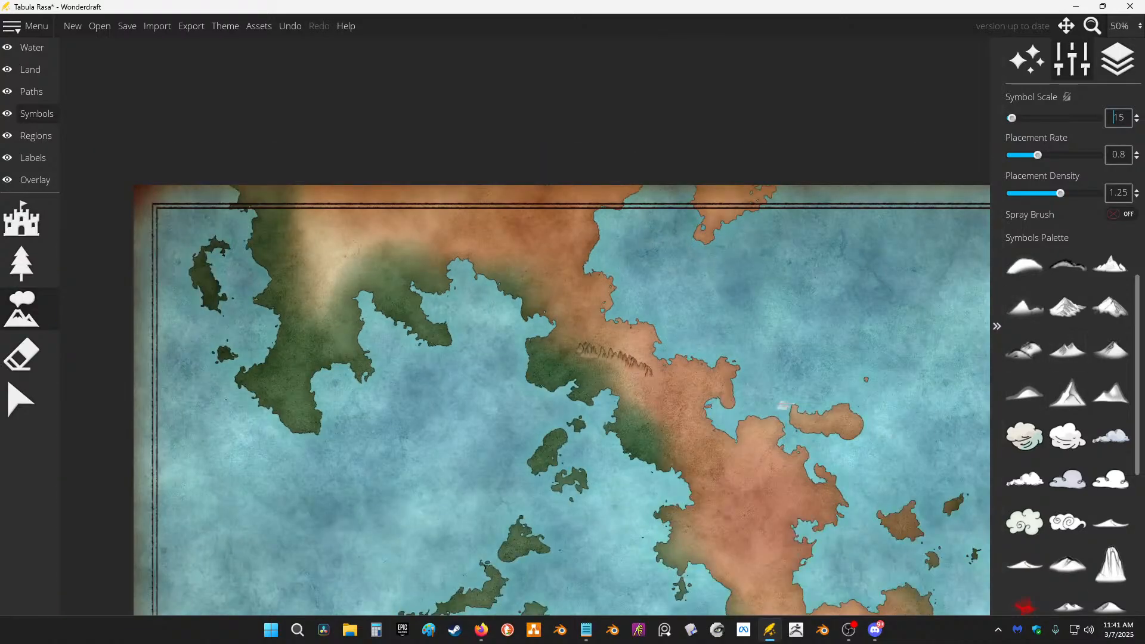
scroll(624, 394, up, 2)
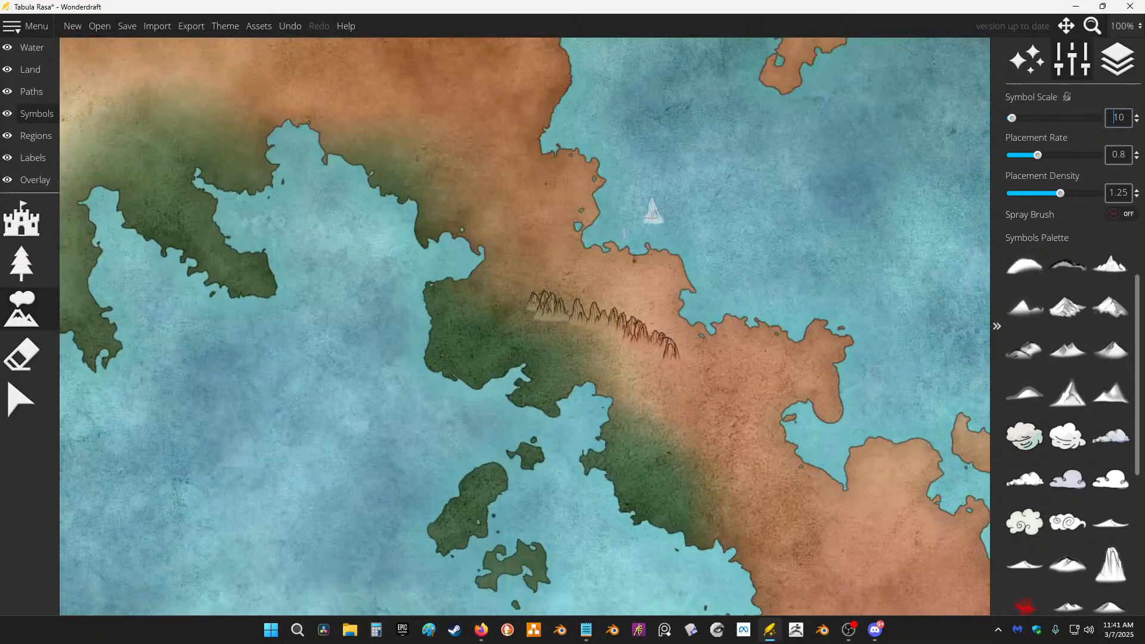
Step: Set the mountain symbol scale to 10 and undo the row of peaks inland from the headland
click(16, 304)
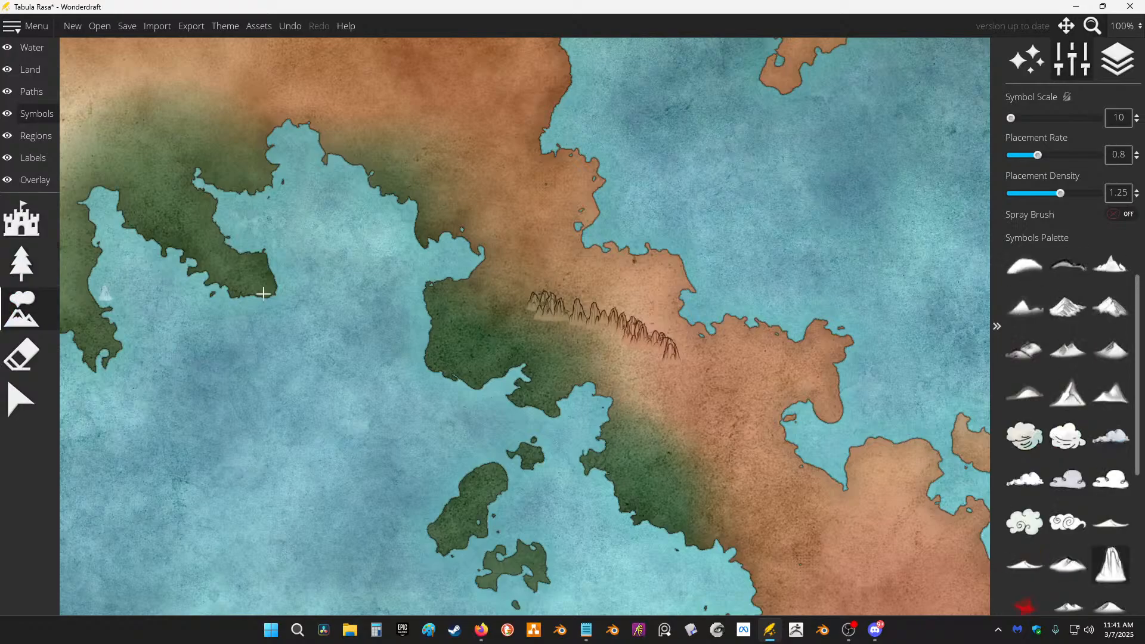
key(ctrl+z)
drag(617, 203, 626, 266)
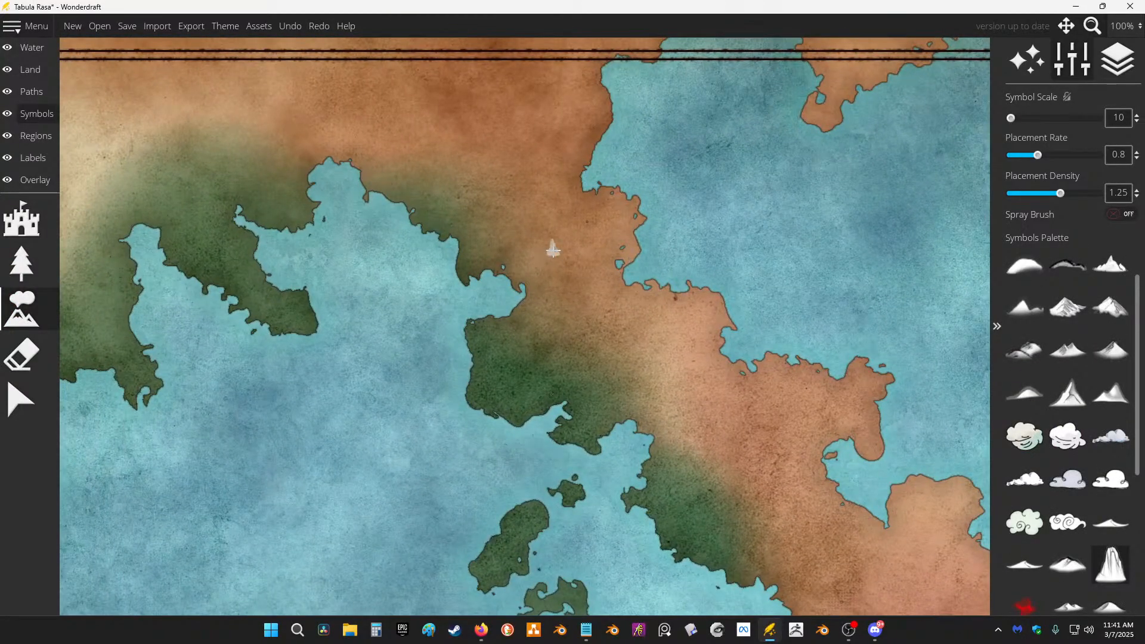
Step: Try painting small scattered steep peaks from the northern mainland down through the land bridge
mouse_move(609, 310)
mouse_down()
mouse_move(795, 471)
mouse_move(806, 504)
mouse_up()
key(ctrl+z)
mouse_move(627, 295)
mouse_down()
mouse_move(670, 396)
mouse_move(714, 449)
mouse_up()
drag(512, 131, 602, 268)
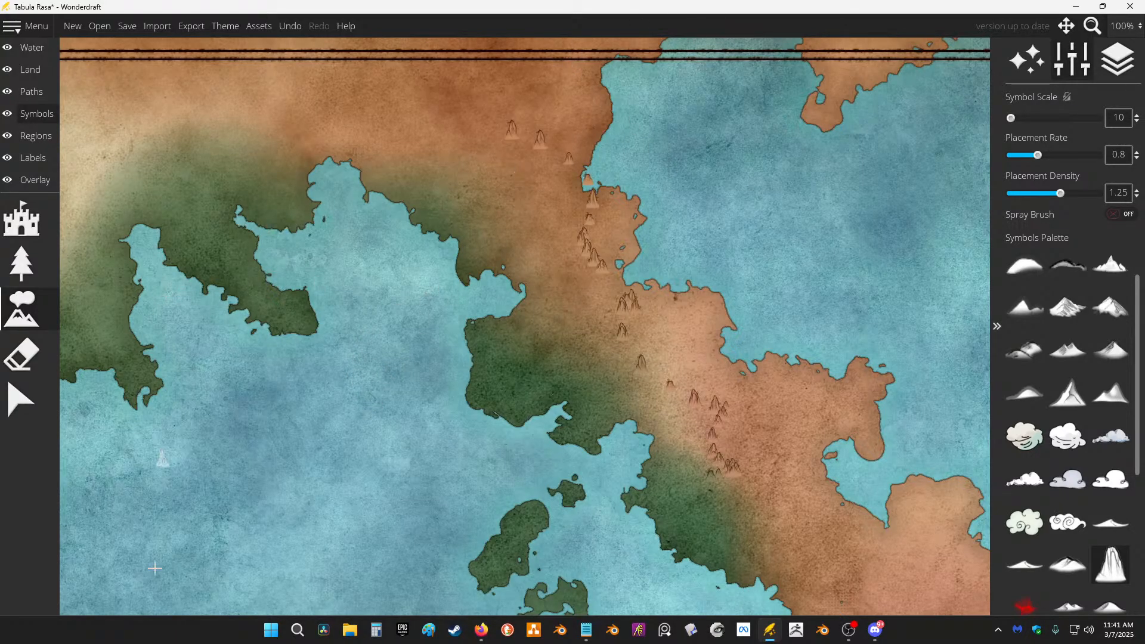
Step: Undo all the scattered peaks on the northern mainland and land bridge, keeping the mountain symbols active
click(21, 262)
click(21, 307)
key(ctrl+z)
key(ctrl+z)
key(ctrl+z)
key(ctrl+z)
Step: Set the mountain symbols' placement rate to 1.35 and placement density to 1.2
drag(662, 272, 684, 309)
scroll(570, 361, up, 1)
scroll(421, 204, down, 2)
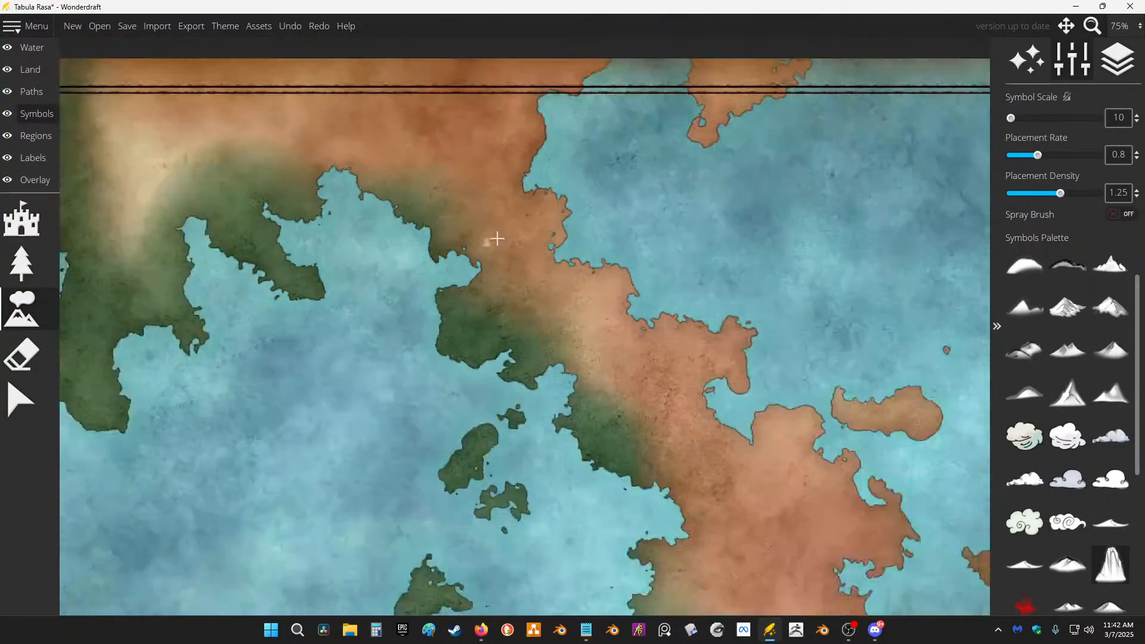
drag(615, 393, 560, 407)
scroll(539, 200, down, 1)
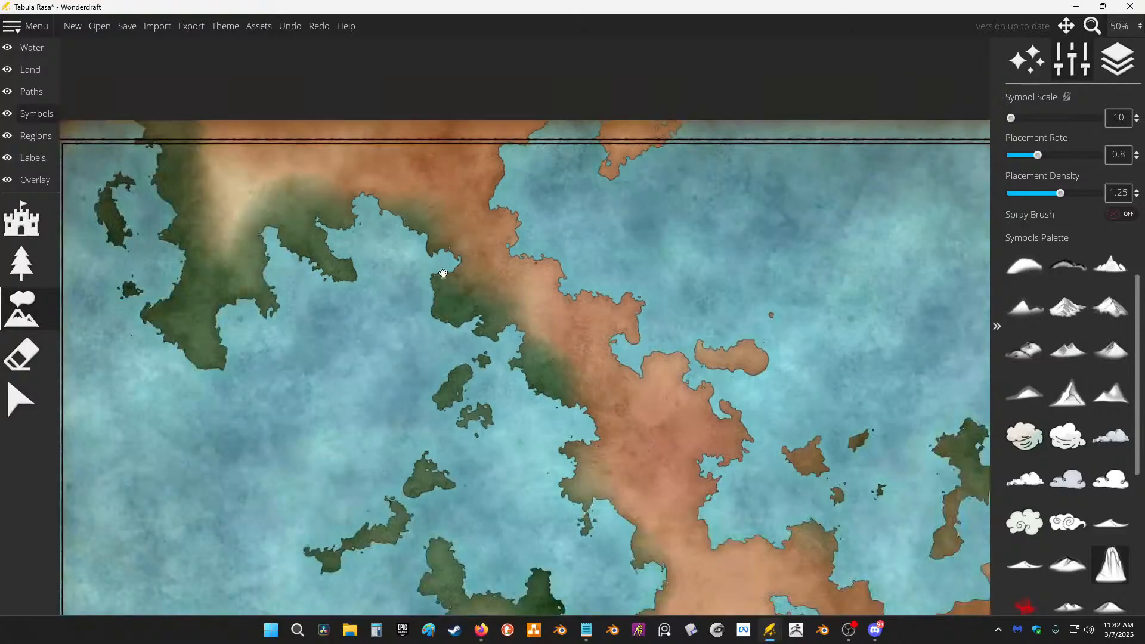
drag(444, 274, 330, 61)
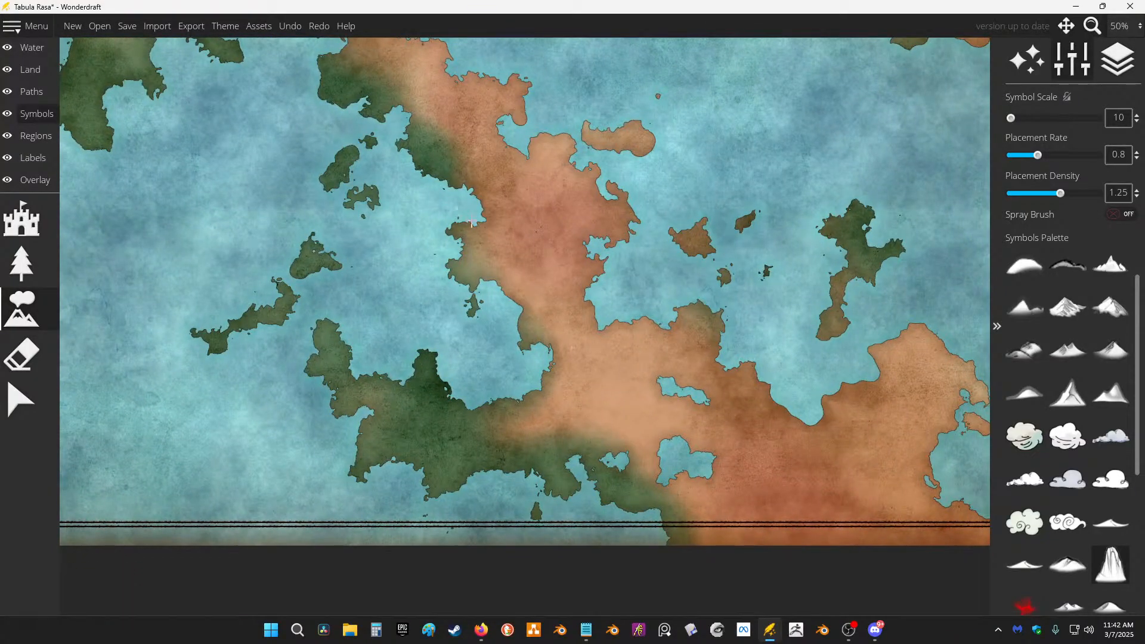
scroll(499, 234, up, 1)
scroll(429, 112, up, 4)
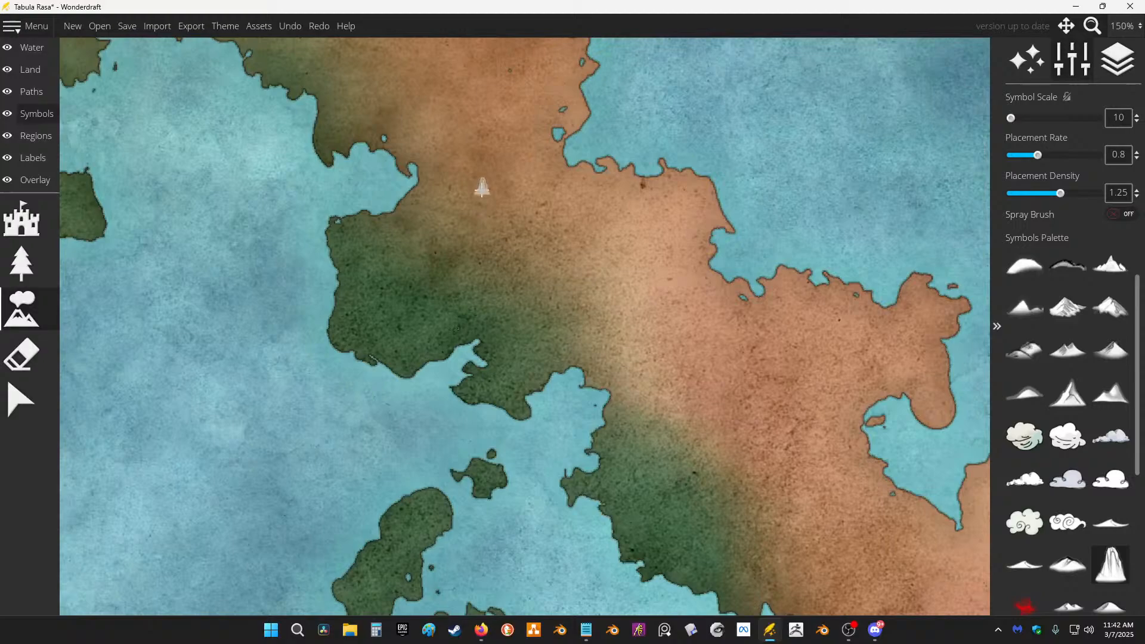
drag(482, 193, 674, 452)
click(1066, 155)
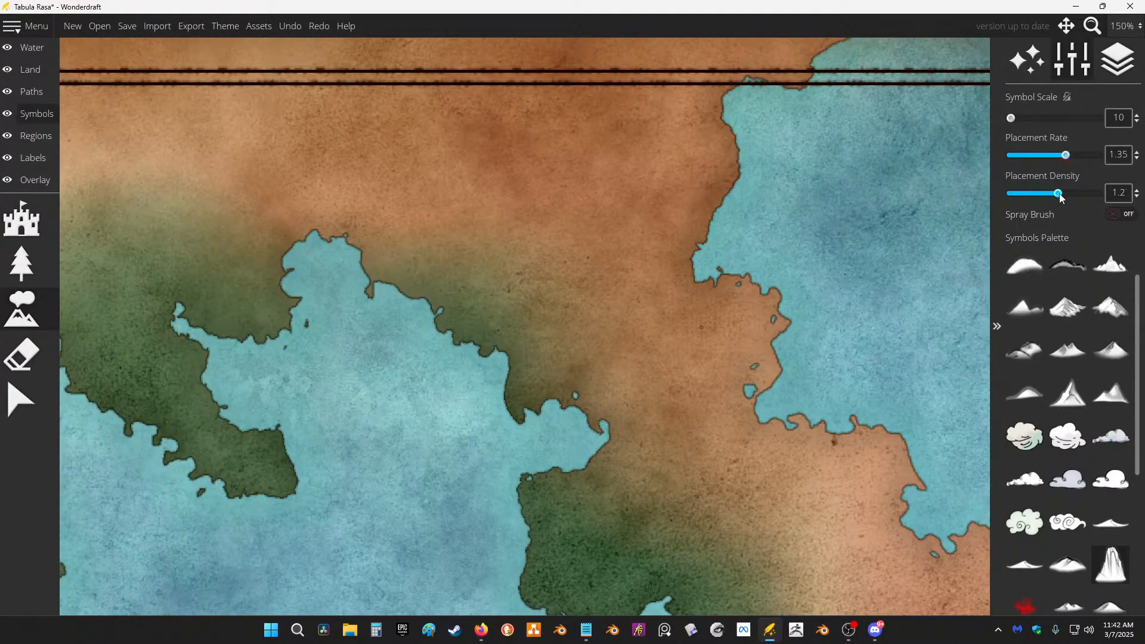
scroll(348, 312, down, 1)
scroll(848, 138, down, 1)
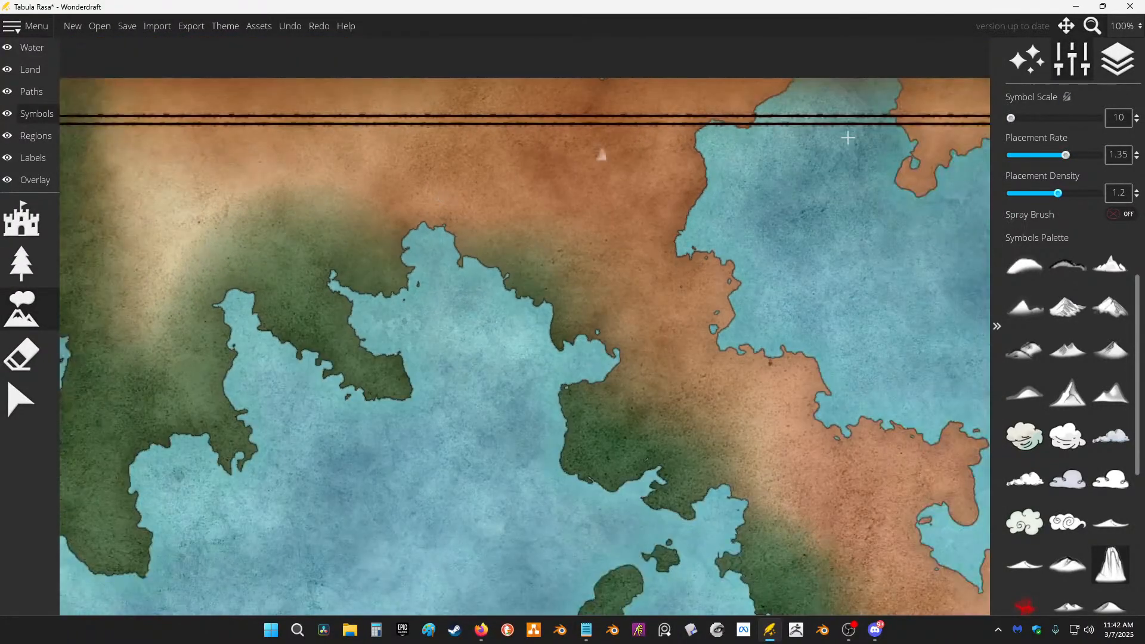
Step: Try painting a row of steep peaks along the inland edge of the northern green coast, and undo it
drag(545, 251, 621, 304)
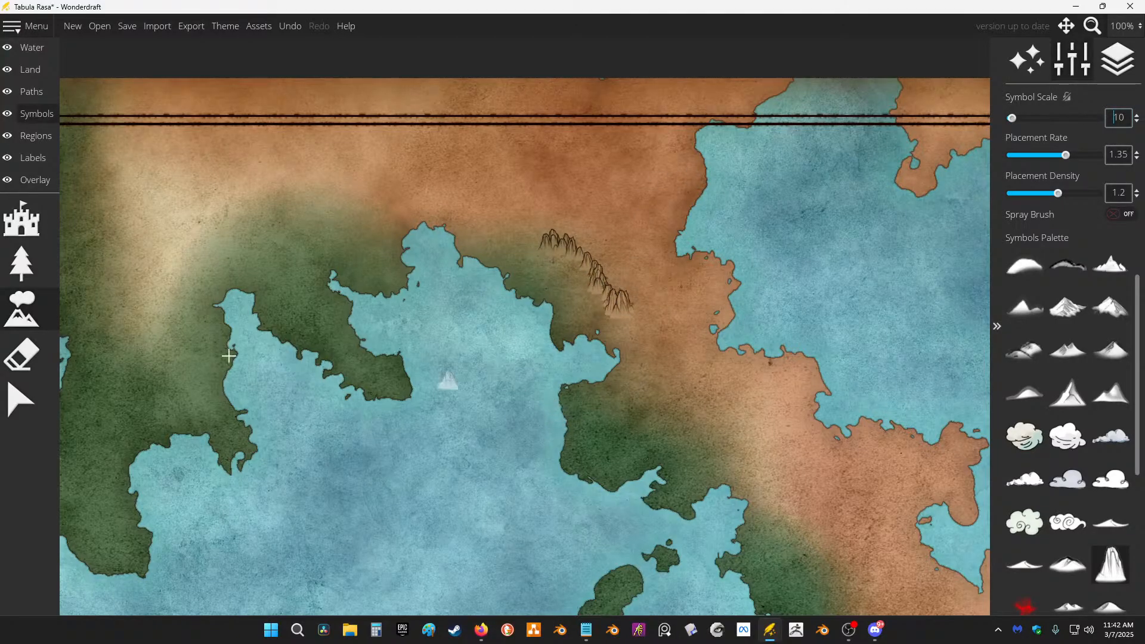
click(20, 265)
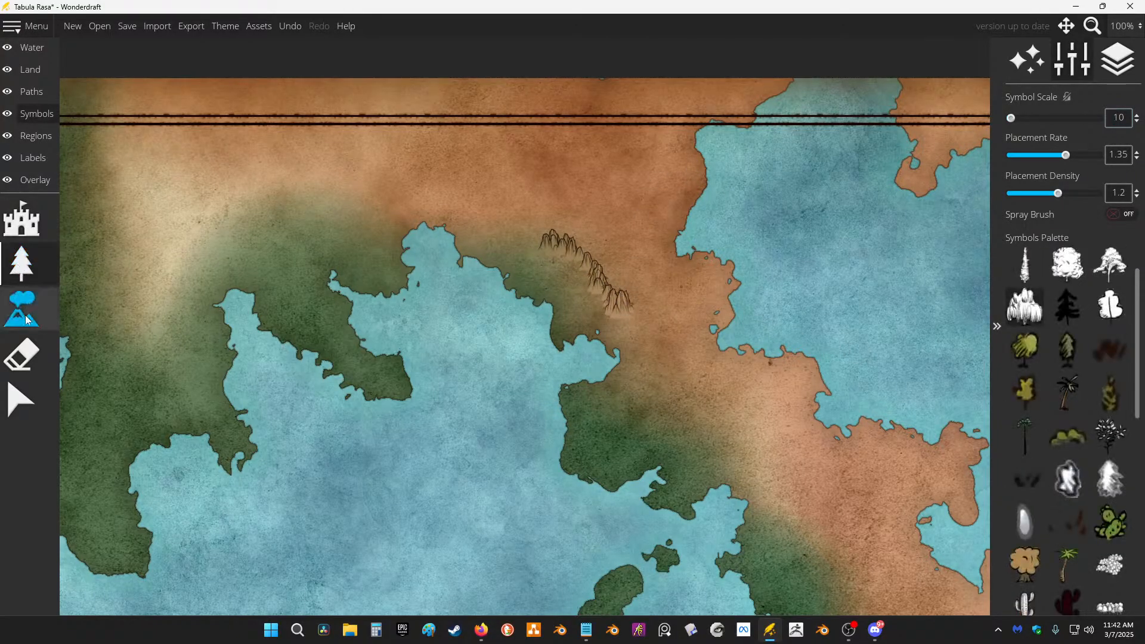
key(ctrl+z)
click(24, 313)
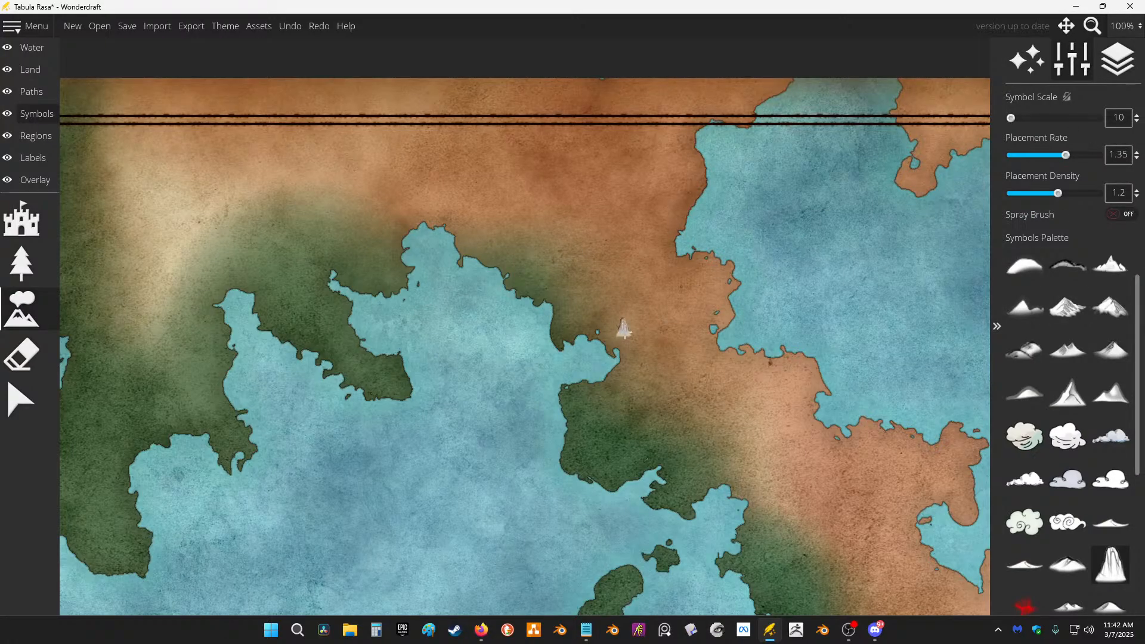
Step: Try out the low twin-peak mountain symbol on the northern land, undo it, and reselect the tall steep peak
scroll(671, 295, up, 2)
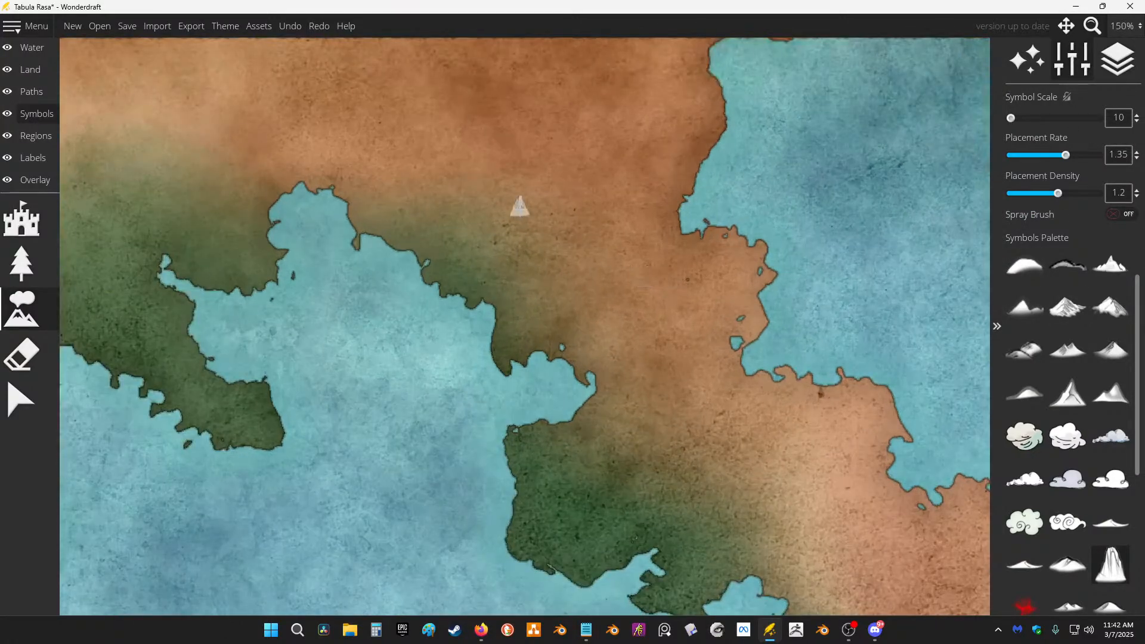
drag(519, 206, 539, 230)
click(1109, 568)
click(1066, 563)
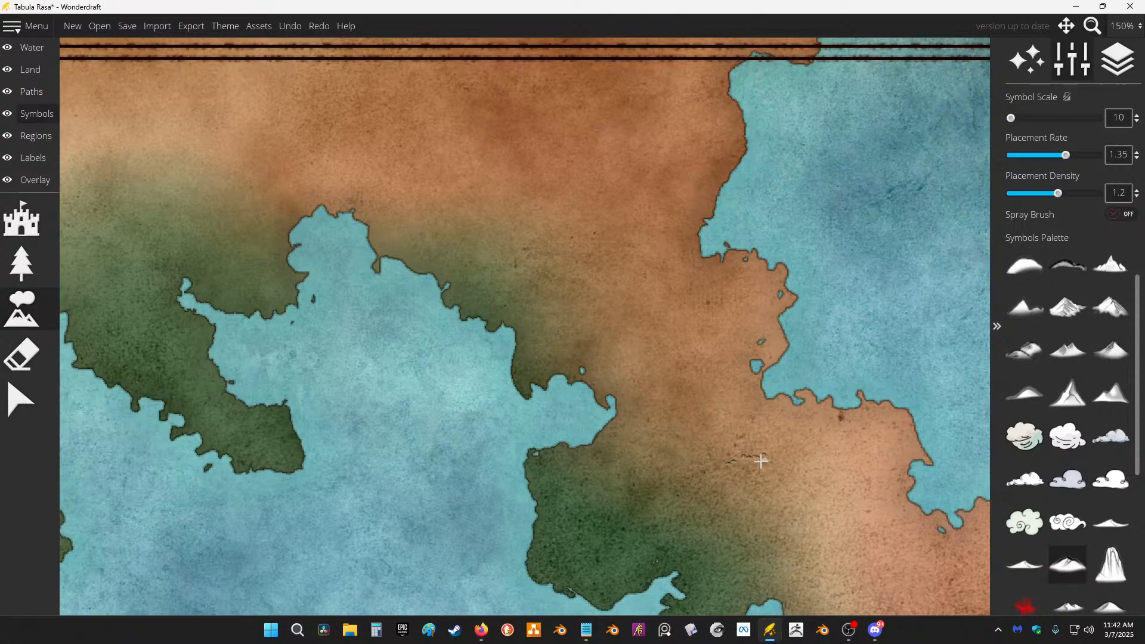
key(ctrl+z)
click(1125, 564)
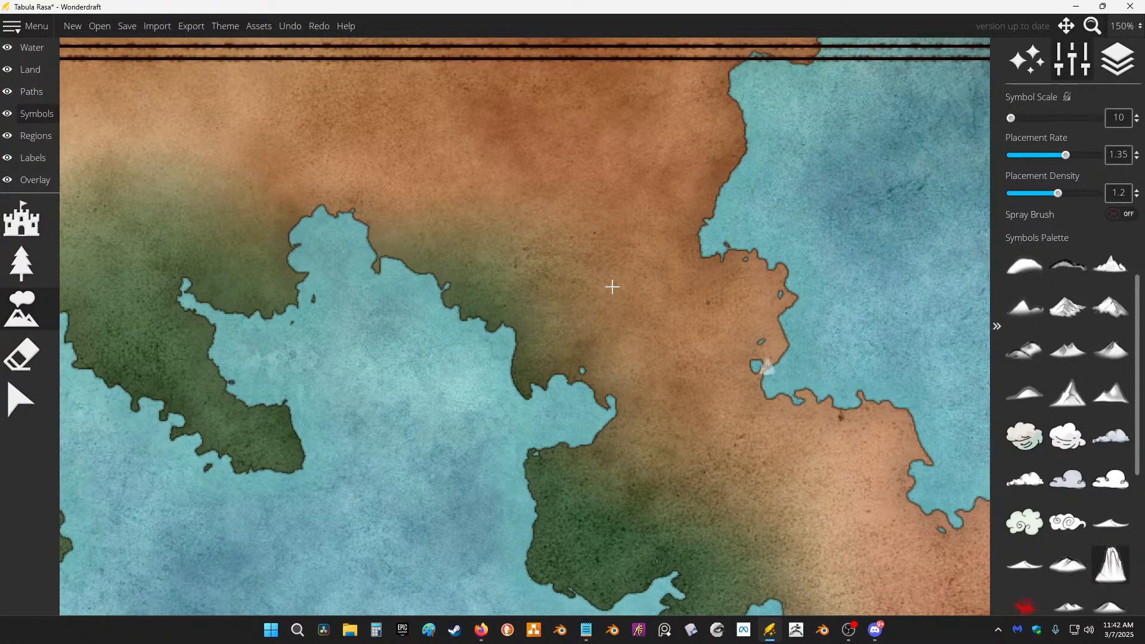
scroll(567, 248, down, 1)
scroll(505, 199, down, 1)
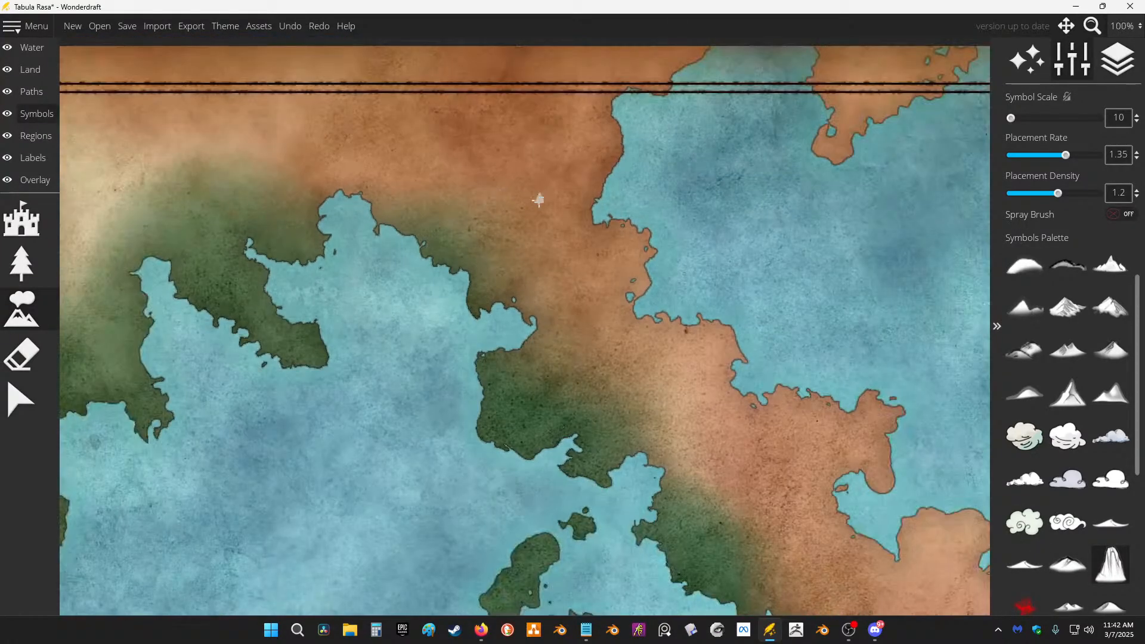
drag(539, 200, 418, 108)
scroll(464, 207, down, 2)
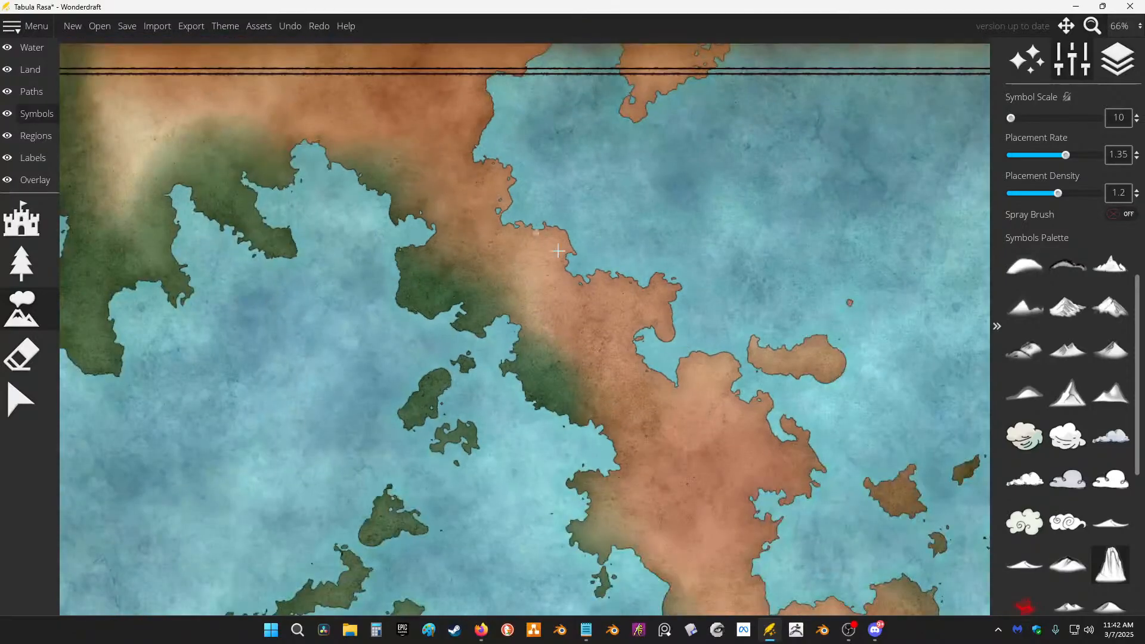
drag(573, 279, 648, 369)
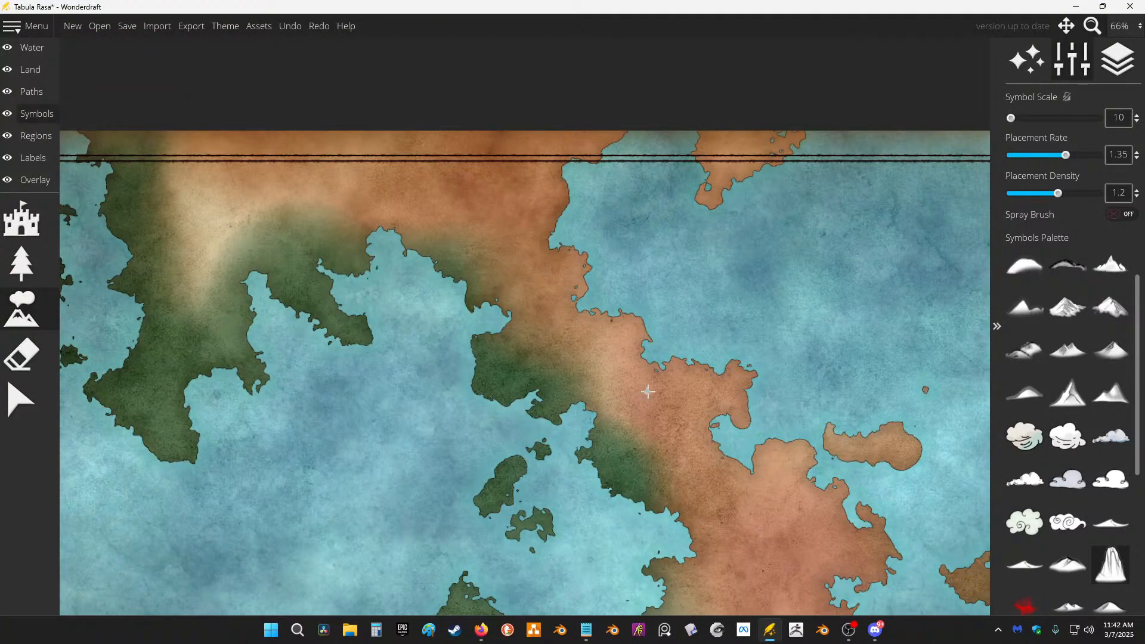
scroll(662, 395, up, 3)
scroll(623, 351, down, 2)
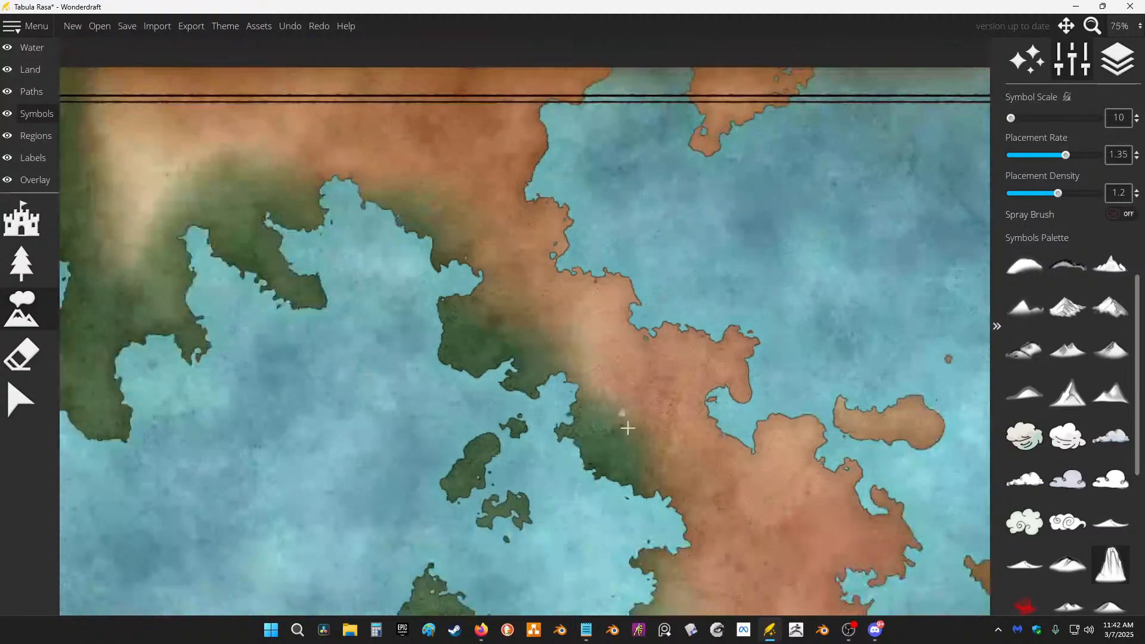
Step: Try painting chains of steep peaks around the pale inland area of the northwestern mainland
drag(661, 440, 671, 401)
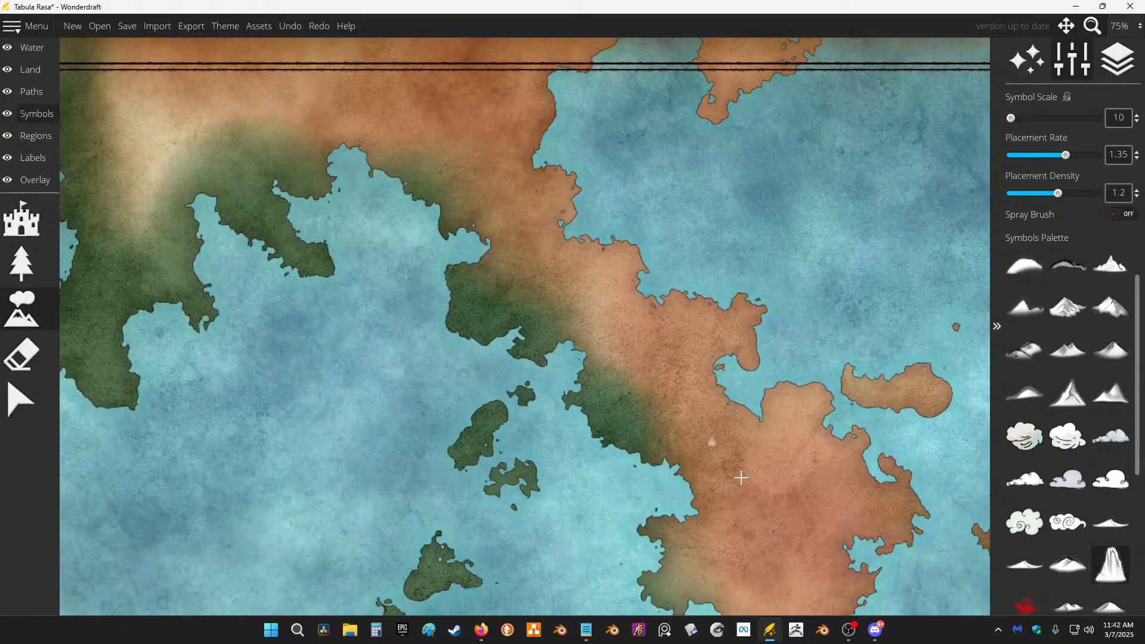
drag(769, 353, 660, 465)
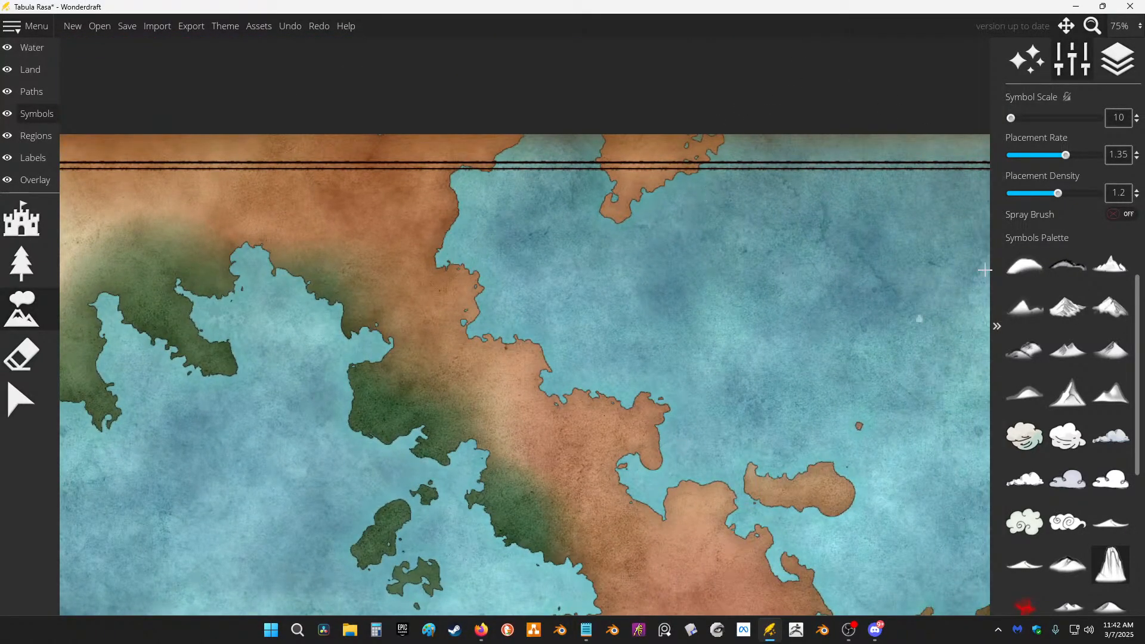
drag(718, 300, 575, 174)
scroll(604, 216, down, 1)
drag(550, 217, 700, 263)
drag(332, 311, 565, 315)
scroll(276, 192, up, 3)
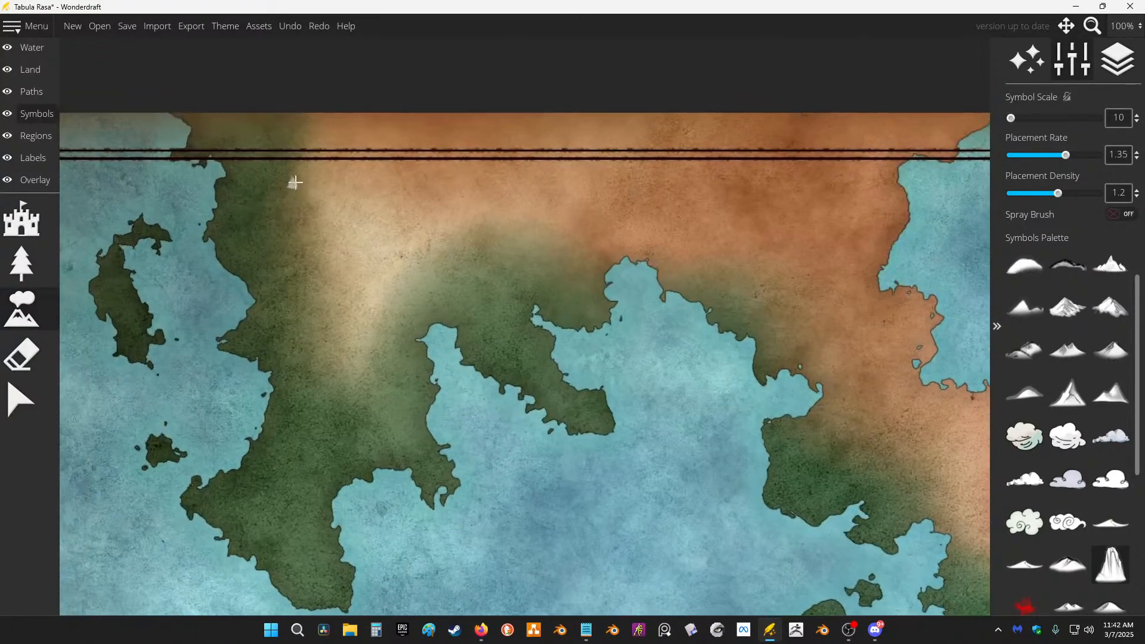
mouse_move(300, 174)
mouse_down()
mouse_move(332, 273)
mouse_move(308, 330)
mouse_move(332, 337)
mouse_move(338, 398)
mouse_move(326, 343)
mouse_move(353, 375)
mouse_up()
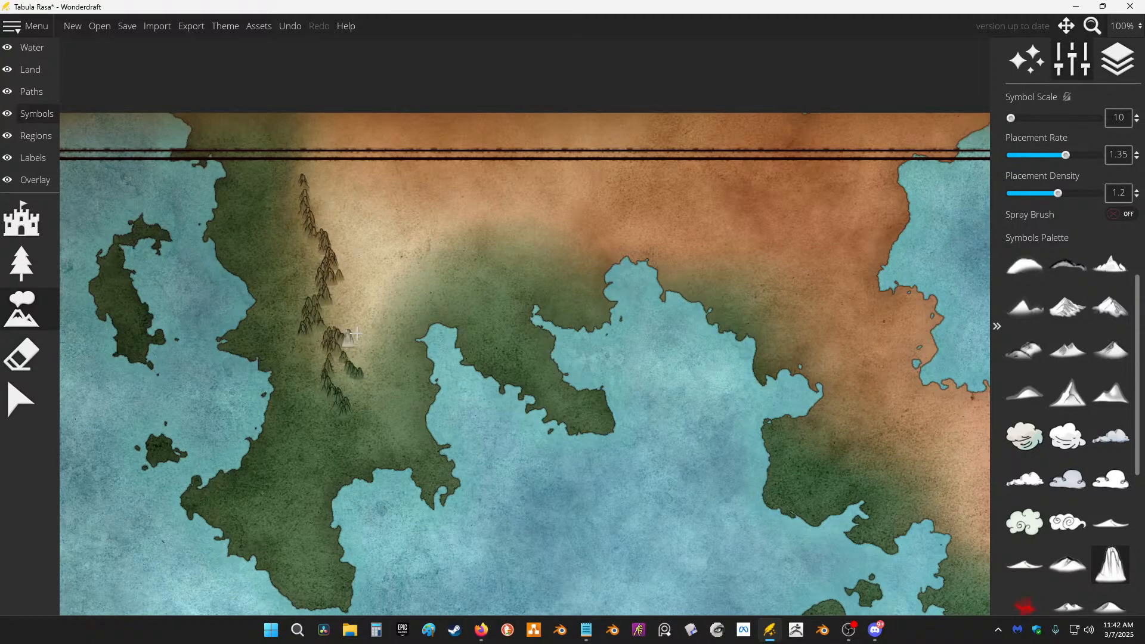
mouse_move(352, 334)
mouse_down()
mouse_move(424, 247)
mouse_move(382, 304)
mouse_move(400, 273)
mouse_up()
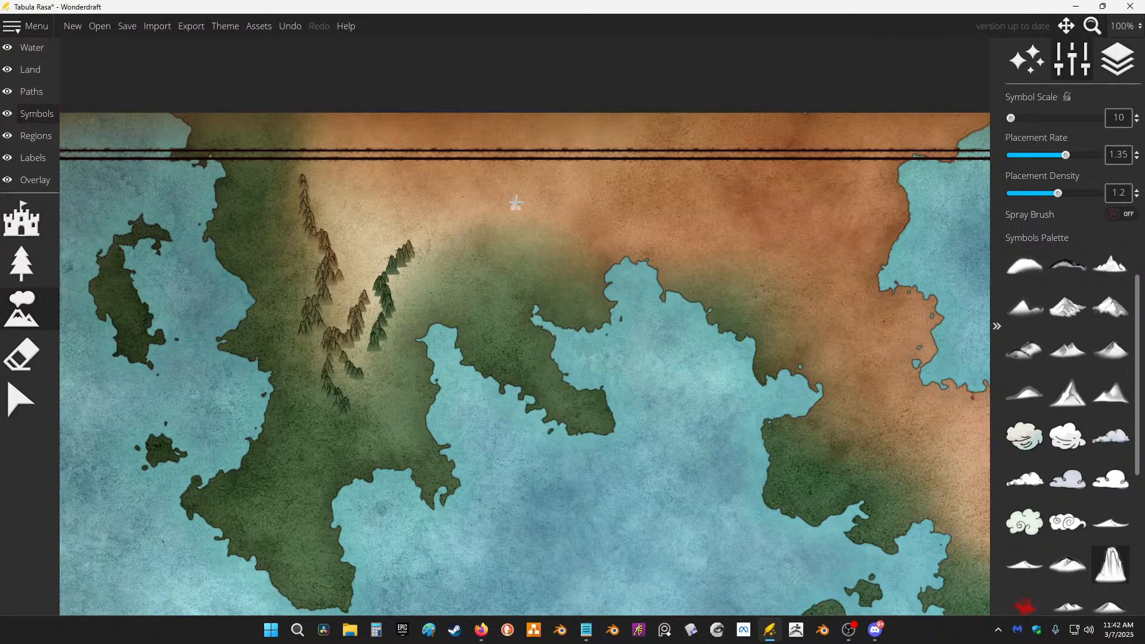
Step: Undo all the trial peak chains around the pale northwestern inland area
key(ctrl+z)
key(ctrl+z)
key(ctrl+z)
key(ctrl+z)
key(ctrl+z)
key(ctrl+z)
key(ctrl+z)
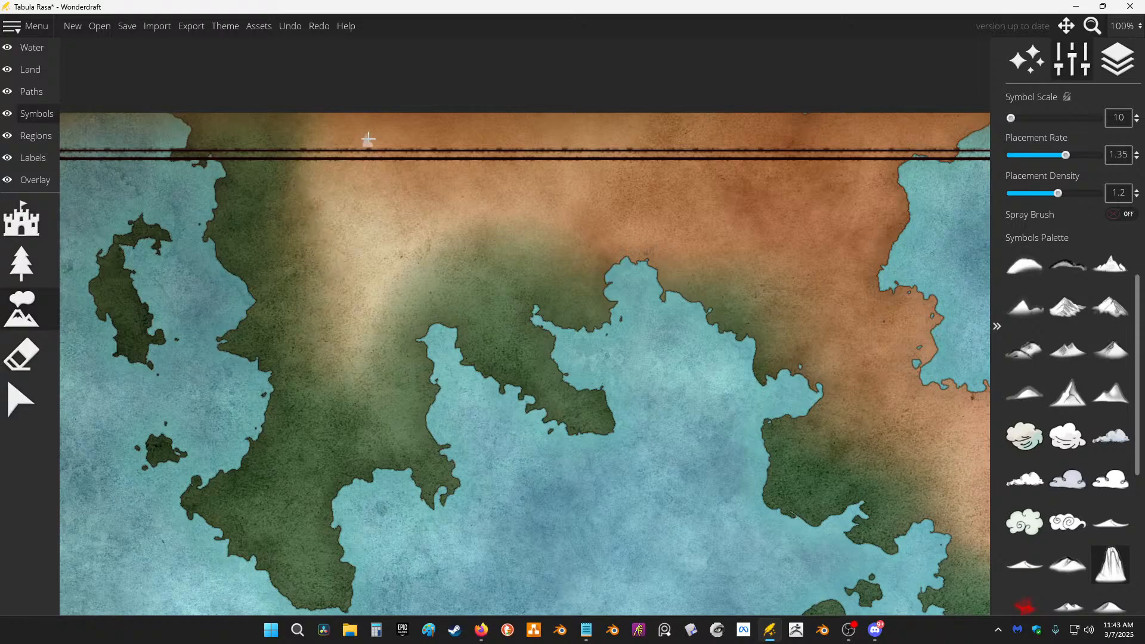
Step: Try a long diagonal chain and two short horizontal rows of steep peaks on the northern mainland, undoing each one
mouse_move(368, 139)
mouse_down()
mouse_move(446, 263)
mouse_move(478, 272)
mouse_move(502, 356)
mouse_up()
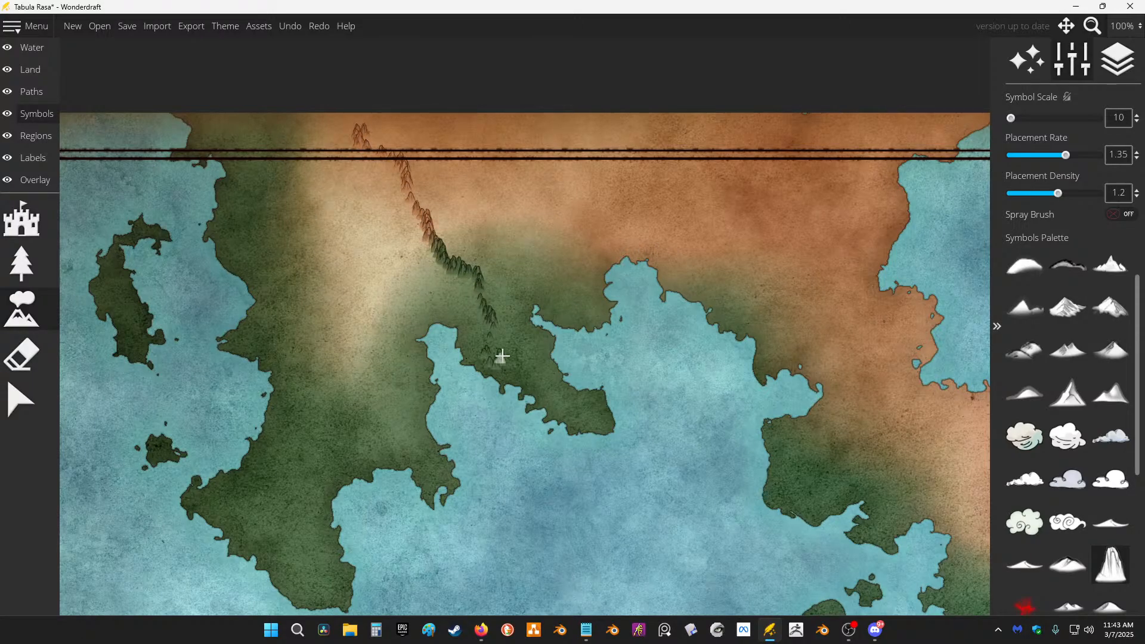
key(ctrl+z)
mouse_move(378, 197)
mouse_down()
mouse_move(522, 217)
mouse_move(469, 208)
mouse_up()
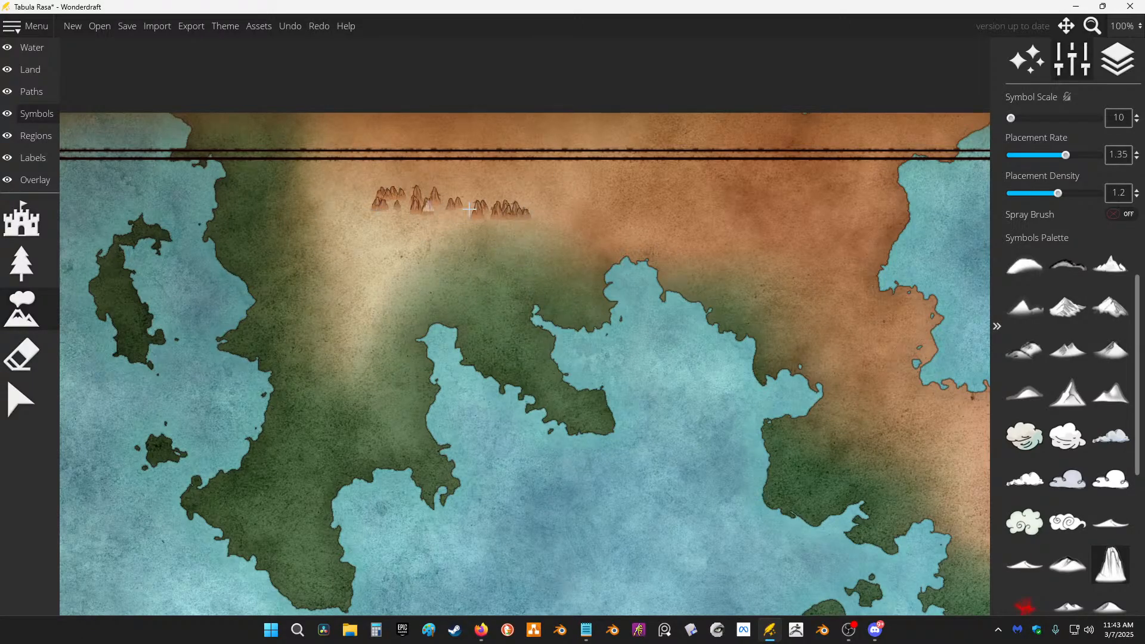
key(ctrl+z)
mouse_move(388, 185)
mouse_down()
mouse_move(544, 192)
mouse_move(481, 186)
mouse_up()
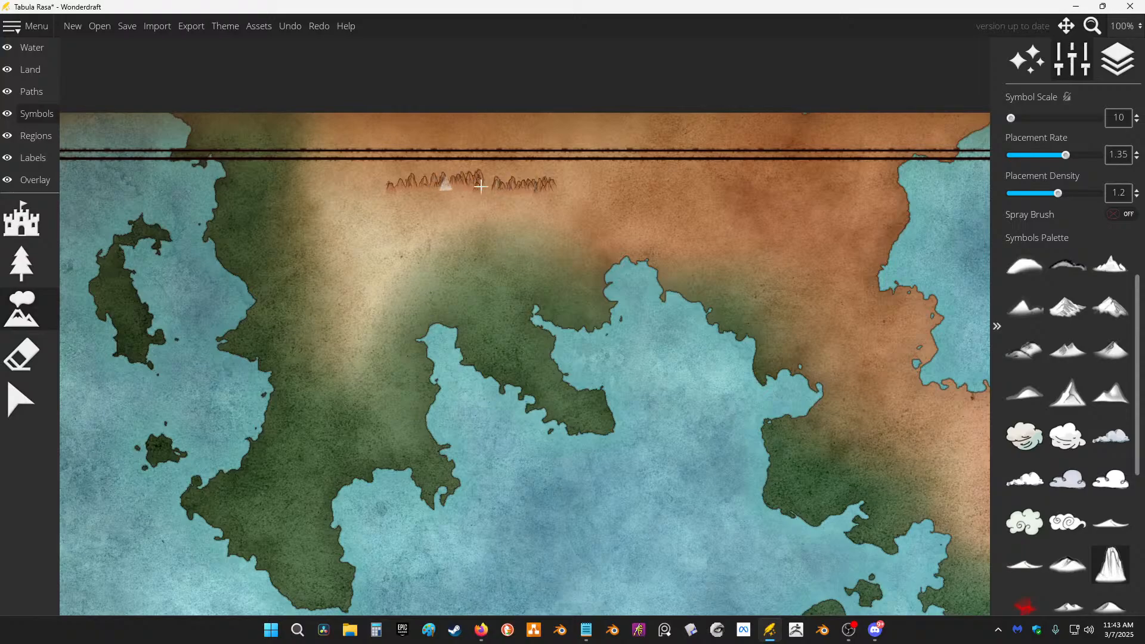
key(ctrl+z)
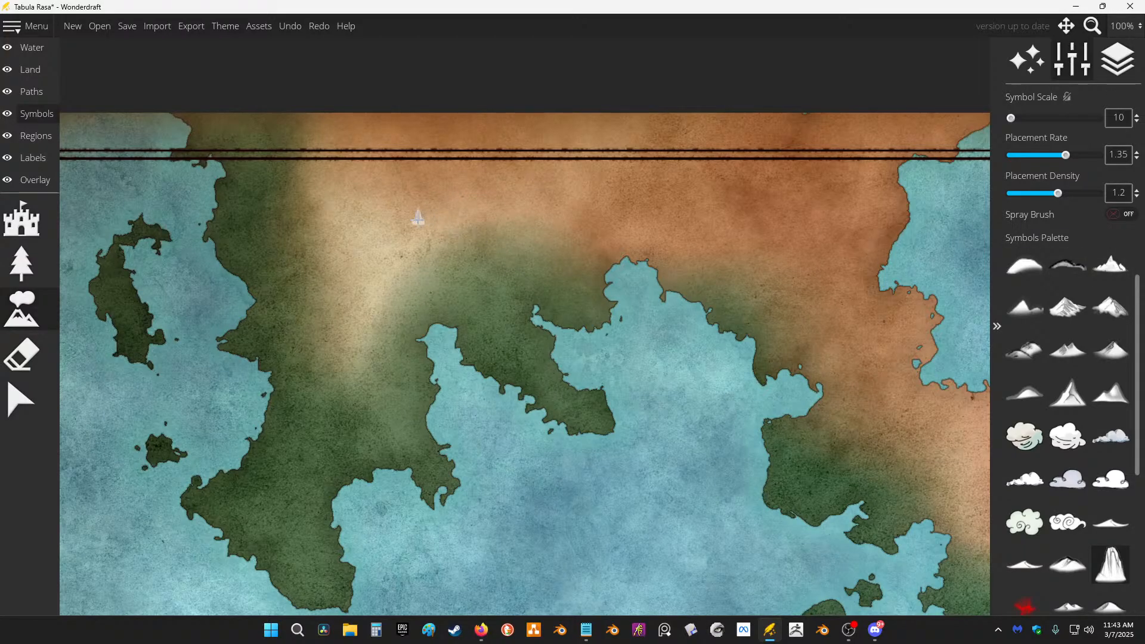
Step: Try a long horizontal row of steep peaks with a southward branch on the northern mainland, and undo both
drag(389, 215, 532, 226)
mouse_move(441, 213)
mouse_down()
mouse_move(719, 222)
mouse_move(525, 216)
mouse_move(449, 237)
mouse_move(433, 298)
mouse_move(438, 260)
mouse_move(430, 277)
mouse_up()
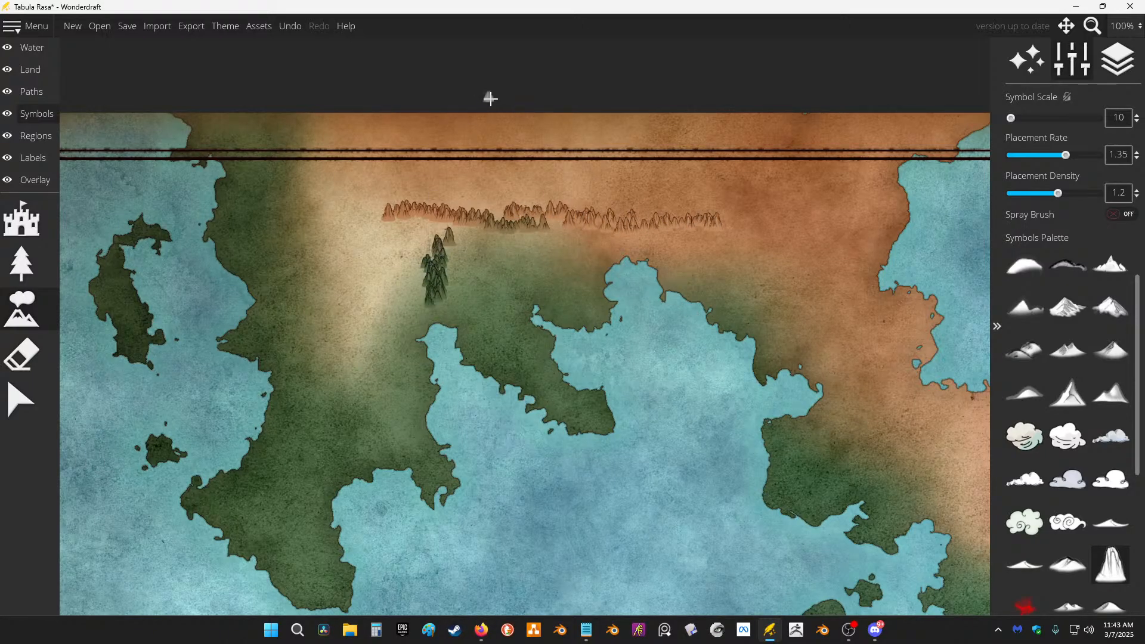
key(ctrl+z)
key(ctrl+z)
key(ctrl+z)
key(ctrl+z)
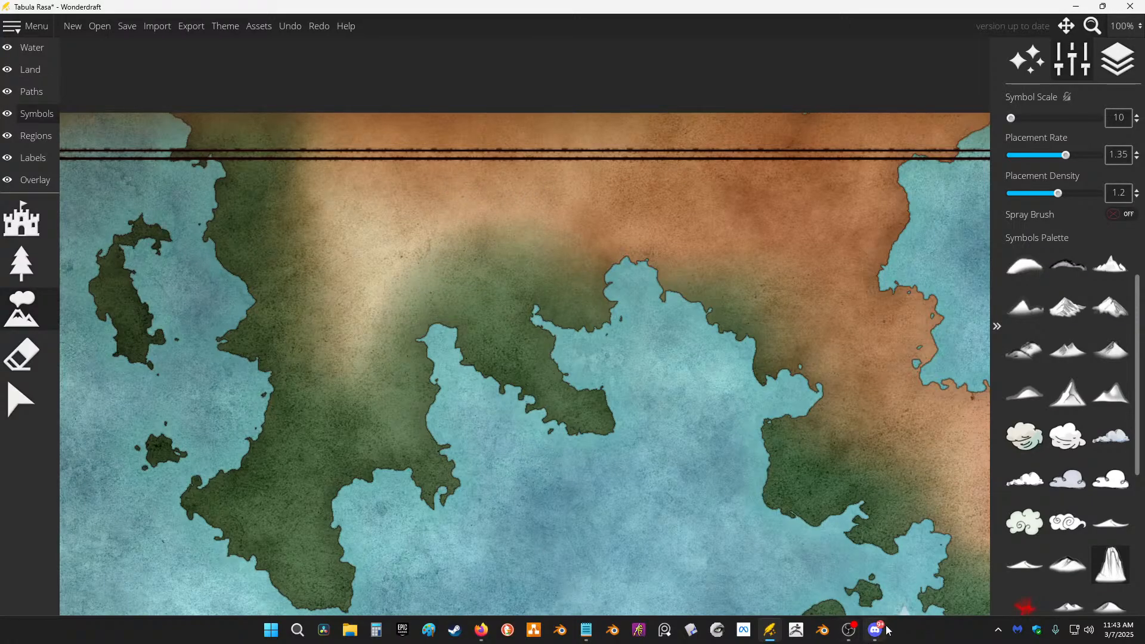
Step: Try a chain of steep peaks down the western edge of the pale inland area, and undo it
mouse_move(550, 235)
mouse_down()
mouse_move(364, 223)
mouse_move(568, 283)
mouse_up()
scroll(526, 303, down, 2)
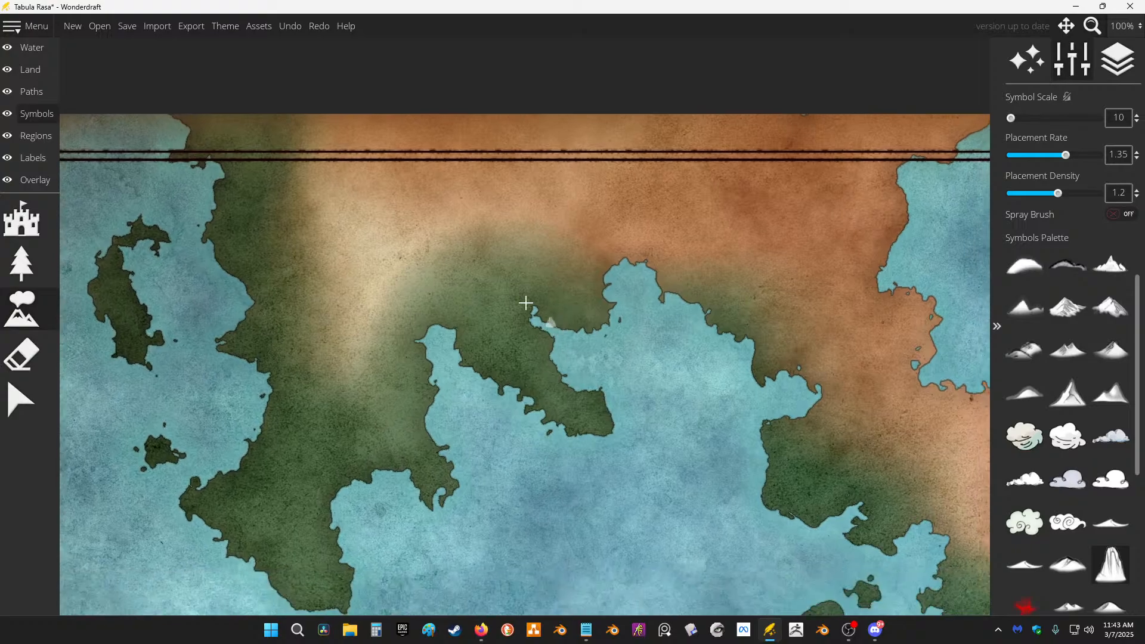
mouse_move(300, 195)
mouse_down()
mouse_move(300, 239)
mouse_move(339, 257)
mouse_move(315, 257)
mouse_move(326, 301)
mouse_move(360, 334)
mouse_up()
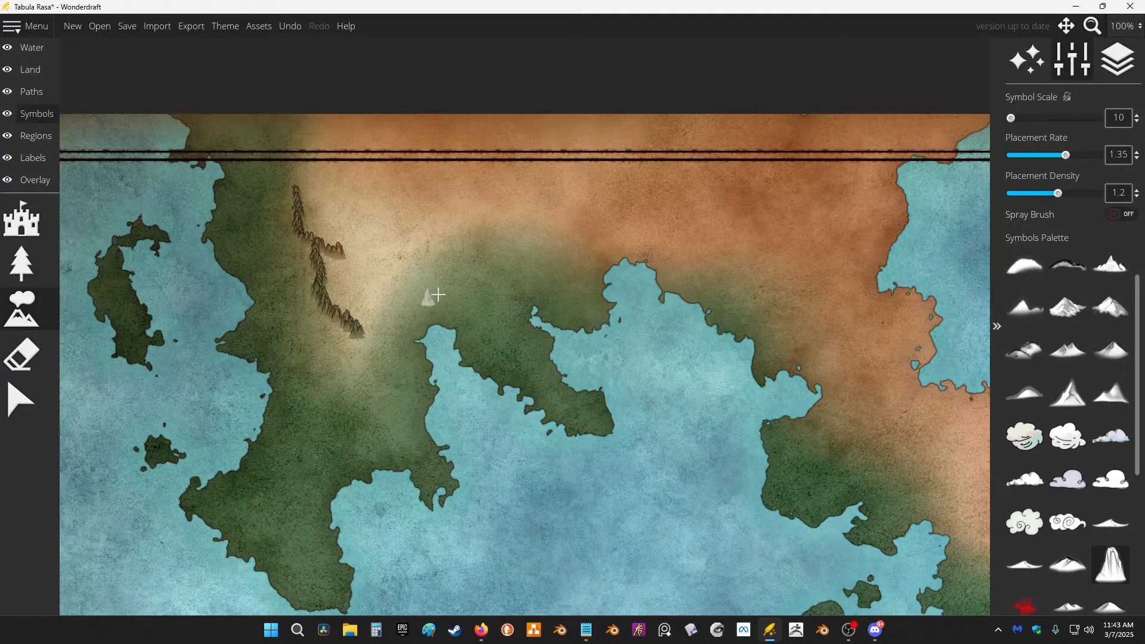
key(ctrl+z)
key(ctrl+z)
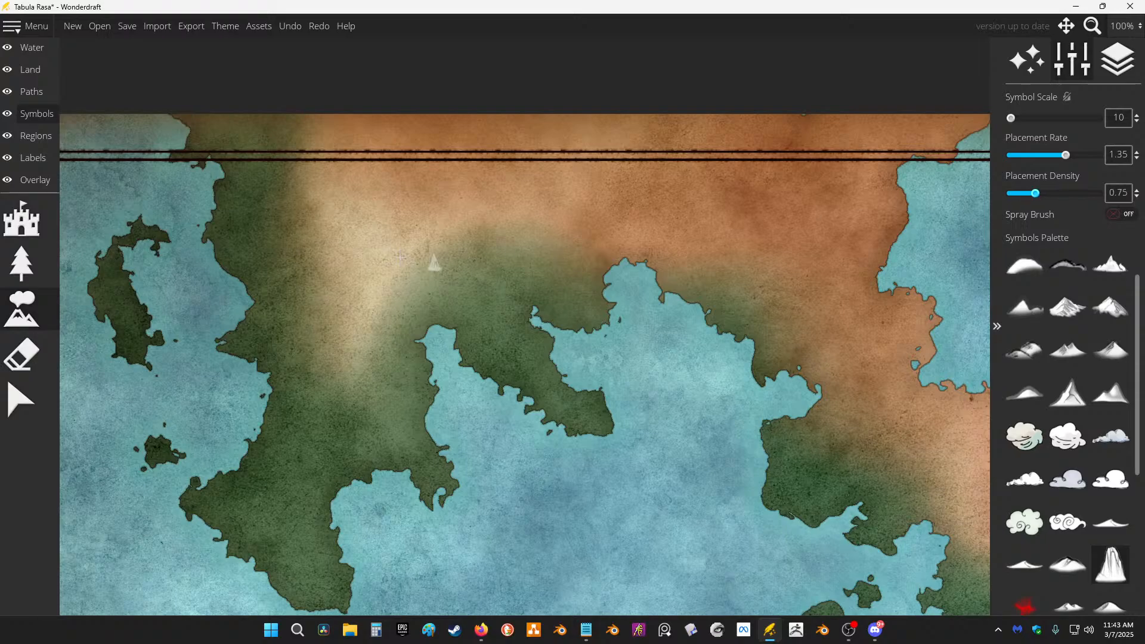
Step: Set the placement density to 0.75 and paint ranges of steep peaks across the northwestern interior toward the northern bay
drag(310, 197, 349, 273)
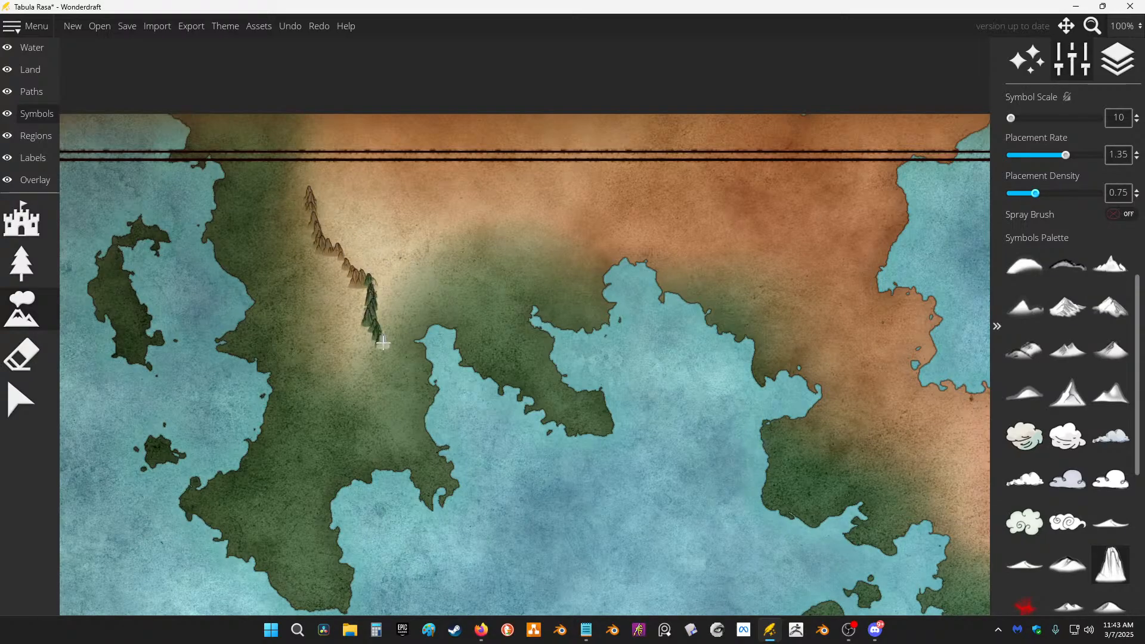
key(ctrl+z)
mouse_move(291, 194)
mouse_down()
mouse_move(297, 229)
mouse_move(368, 326)
mouse_move(359, 304)
mouse_move(350, 317)
mouse_move(364, 291)
mouse_move(391, 308)
mouse_up()
mouse_move(458, 203)
mouse_down()
mouse_move(487, 243)
mouse_move(535, 267)
mouse_move(531, 288)
mouse_up()
Step: Paint a winding range of steep peaks down the northern land bridge, along the boundary between the green coast and orange interior
drag(654, 236, 238, 223)
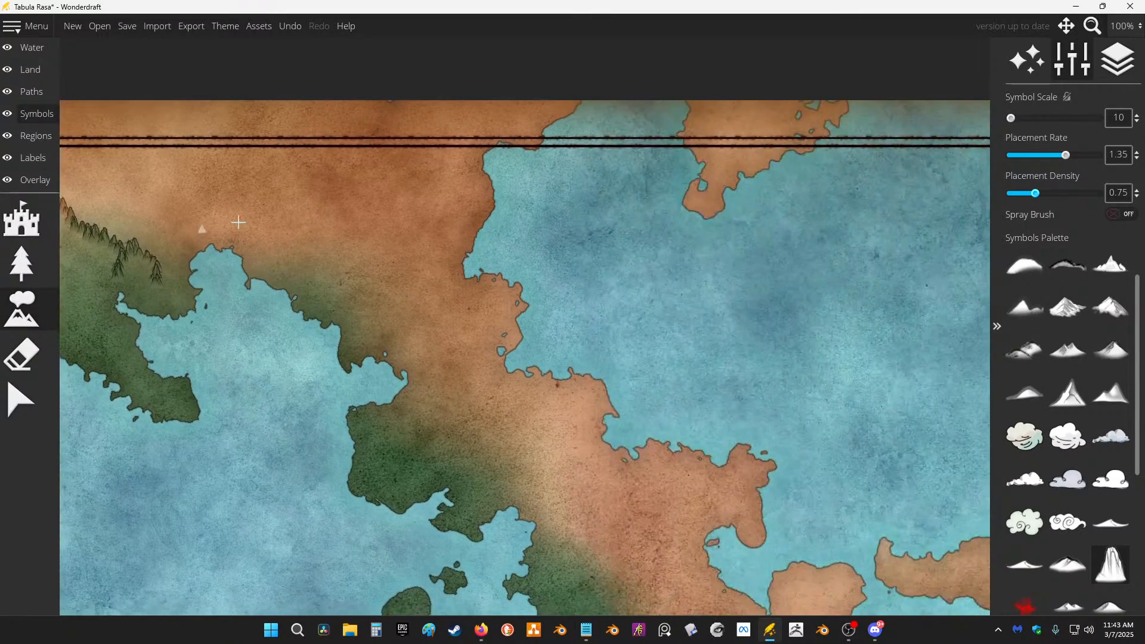
drag(350, 260, 384, 288)
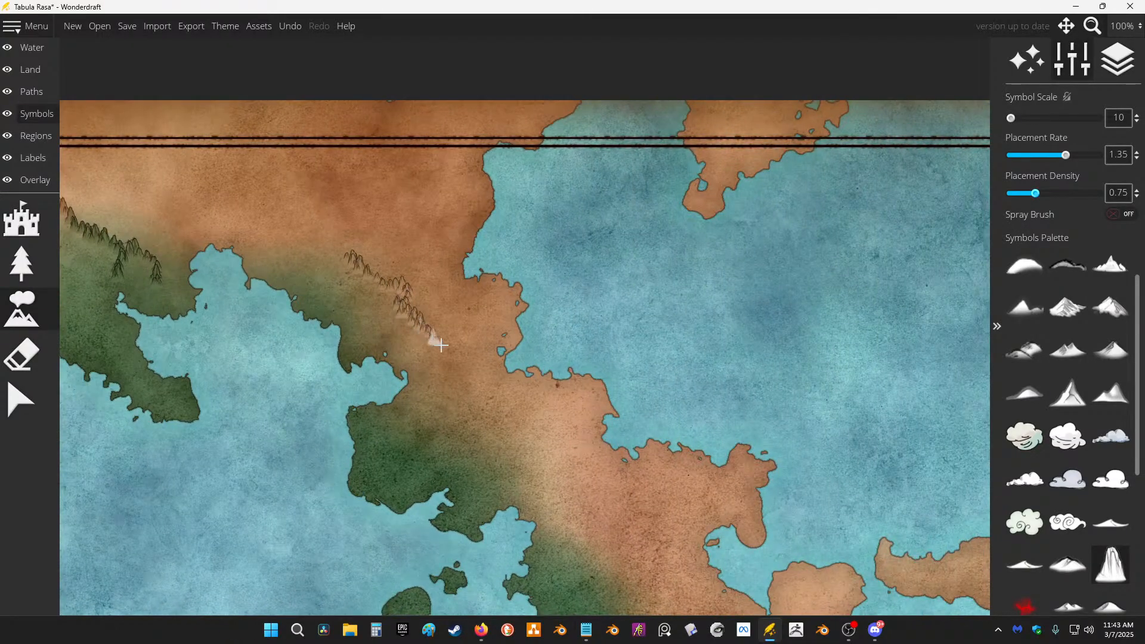
drag(441, 344, 451, 409)
drag(463, 448, 531, 479)
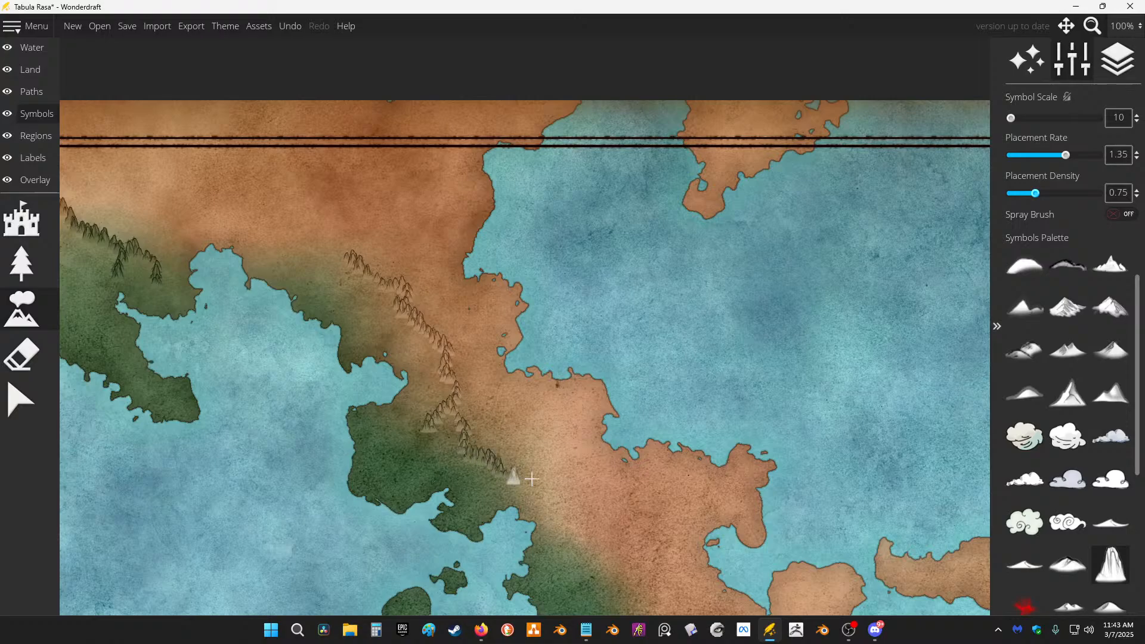
drag(643, 519, 609, 316)
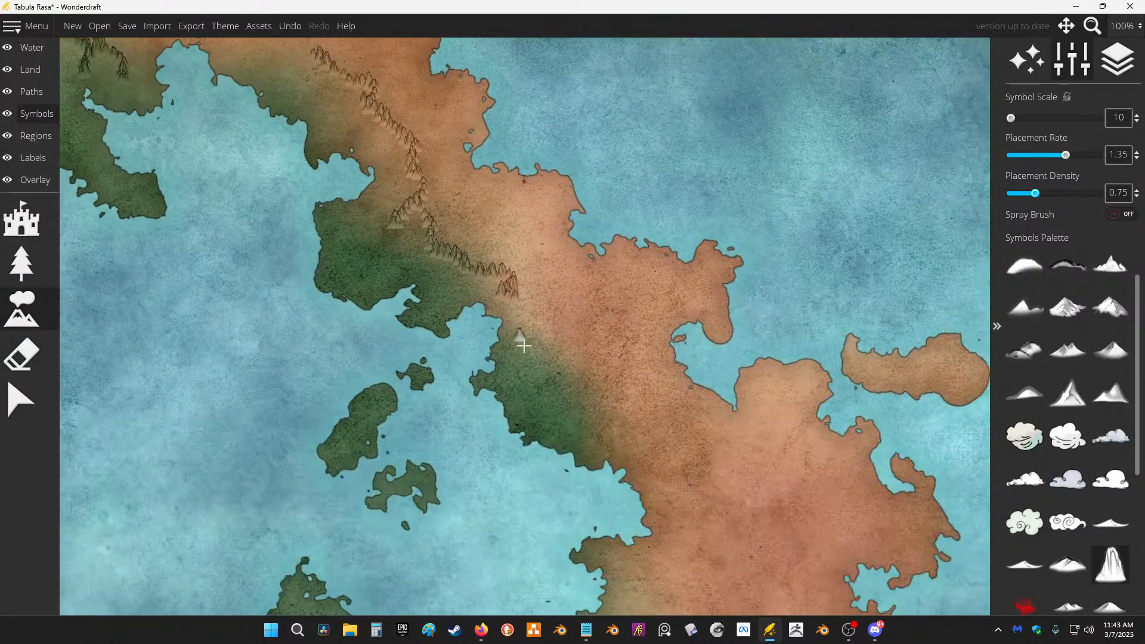
drag(555, 370, 589, 387)
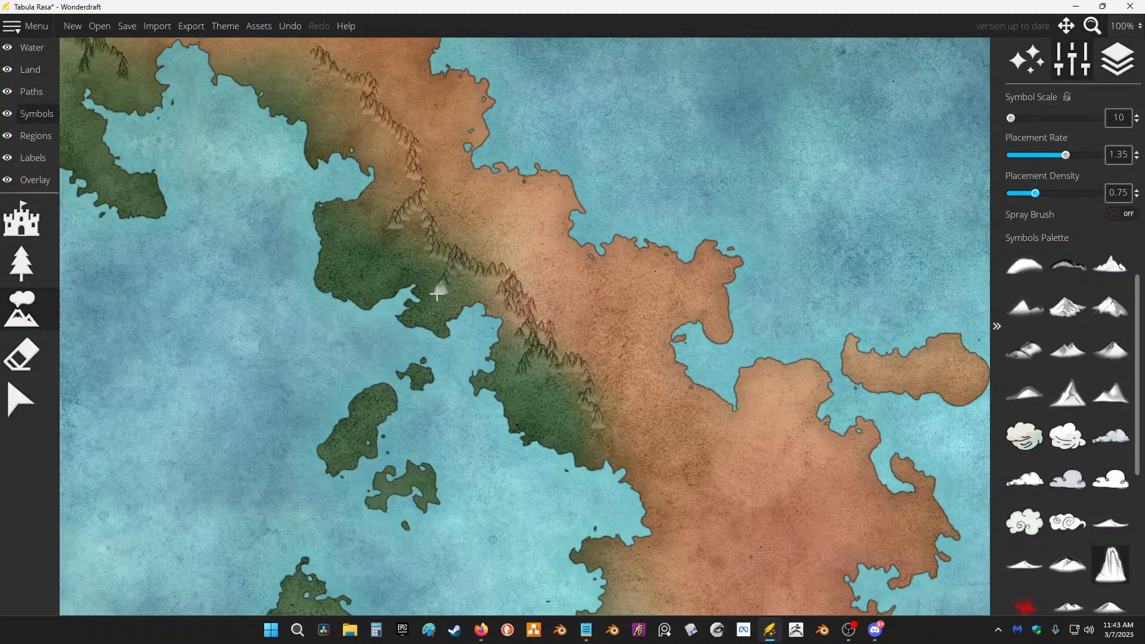
Step: Paint small clusters of steep peaks along the green and orange boundary of the southern mainland, undoing the unwanted stroke
drag(504, 157, 548, 251)
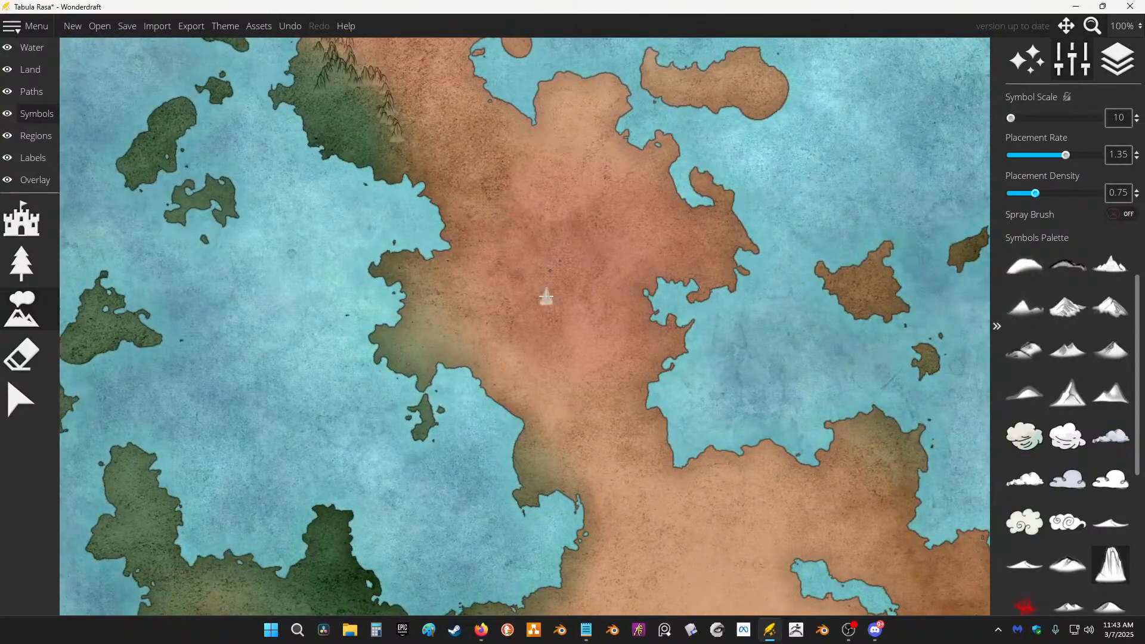
scroll(555, 294, down, 4)
drag(560, 402, 590, 232)
scroll(544, 317, up, 4)
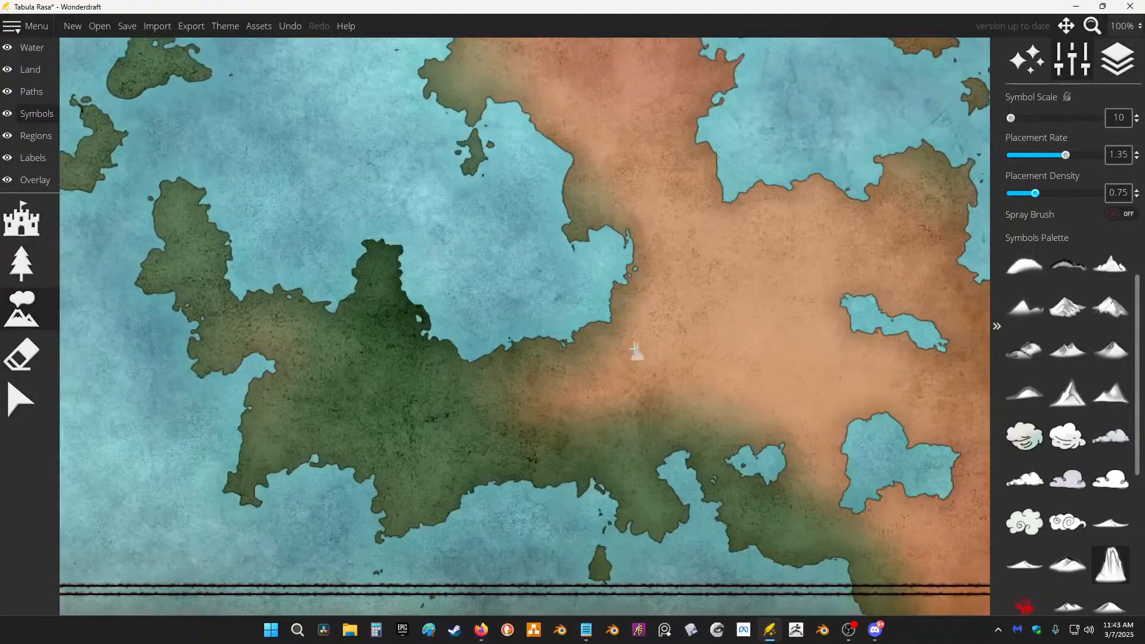
mouse_move(635, 349)
mouse_down()
mouse_move(537, 398)
mouse_move(536, 419)
mouse_move(522, 421)
mouse_move(555, 363)
mouse_move(663, 411)
mouse_move(729, 387)
mouse_move(699, 407)
mouse_move(799, 423)
mouse_up()
key(ctrl+z)
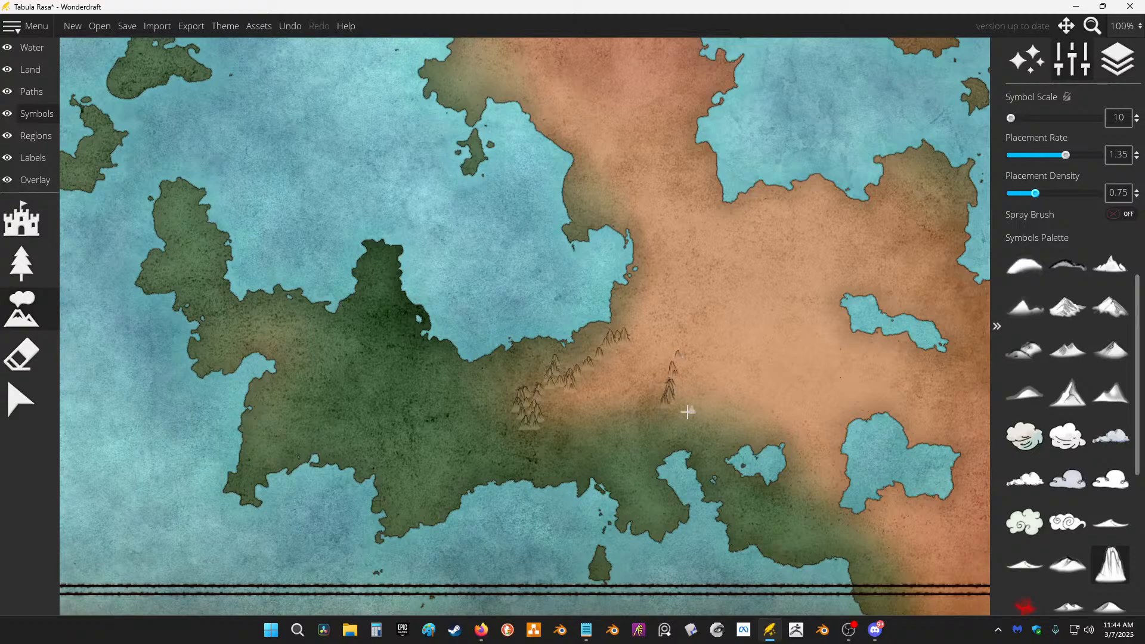
Step: Paint a winding range of steep peaks west of the two southern lakes and down to the map's southern edge
mouse_move(793, 409)
mouse_down()
mouse_move(820, 438)
mouse_move(801, 497)
mouse_move(835, 379)
mouse_move(767, 331)
mouse_up()
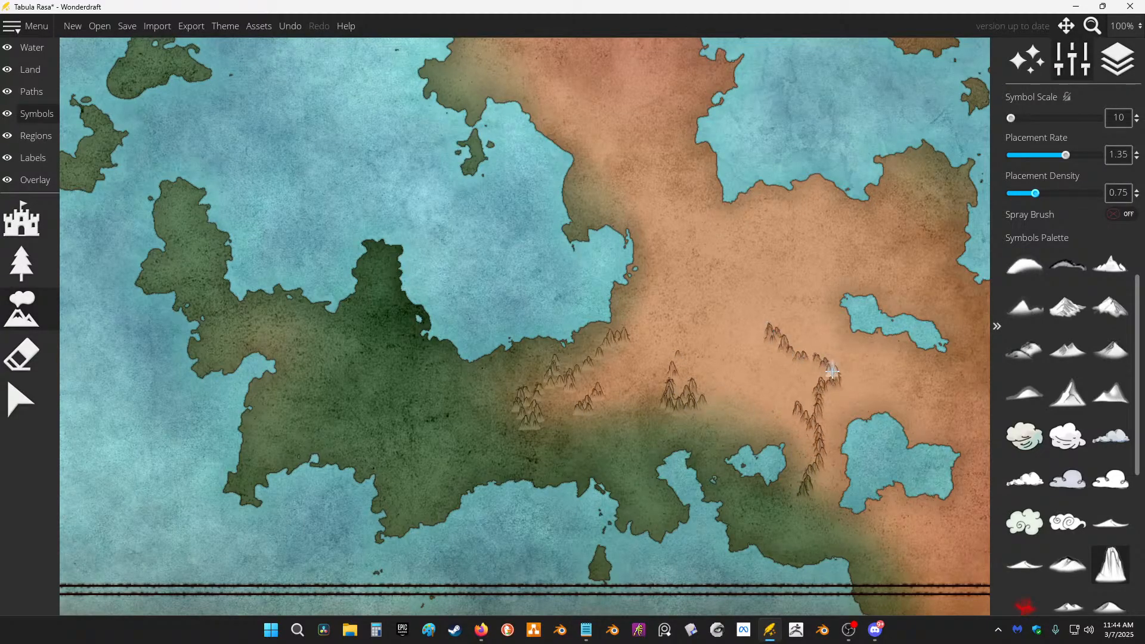
drag(802, 380, 558, 227)
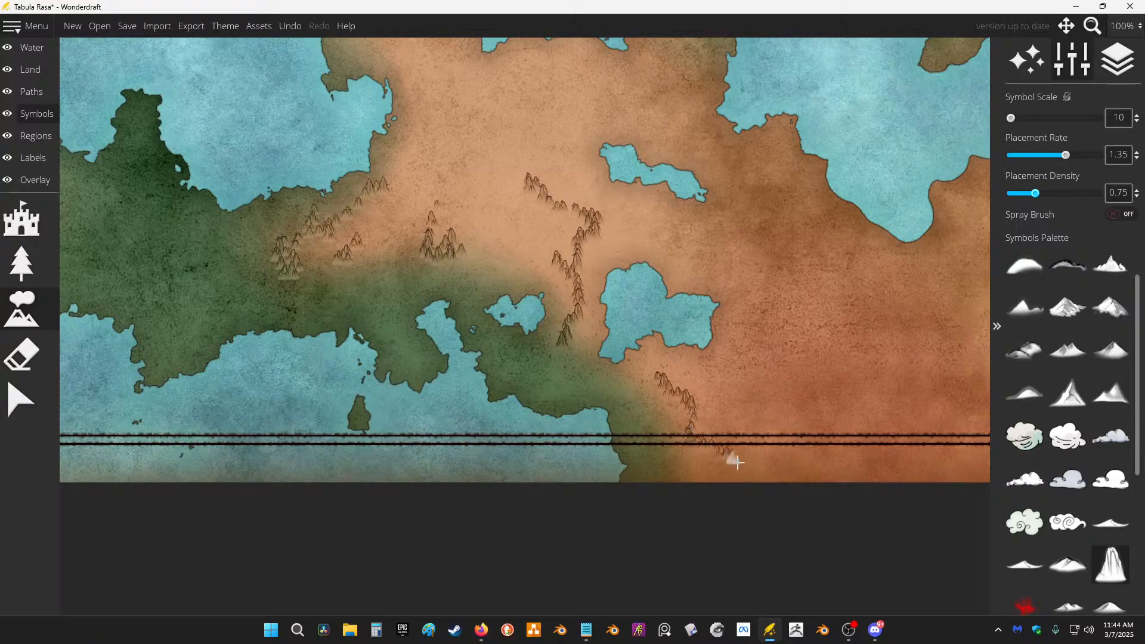
drag(738, 462, 712, 438)
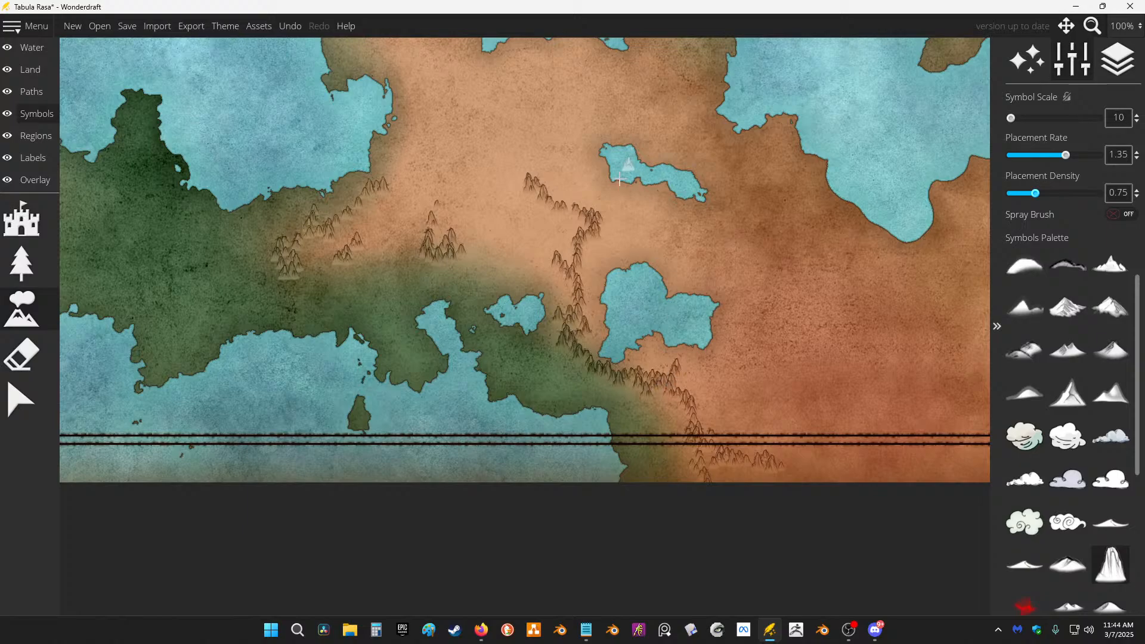
Step: Paint a short chain of steep peaks on the small western peninsula halfway down the land bridge
drag(620, 179, 709, 396)
drag(707, 326, 793, 391)
drag(639, 333, 689, 365)
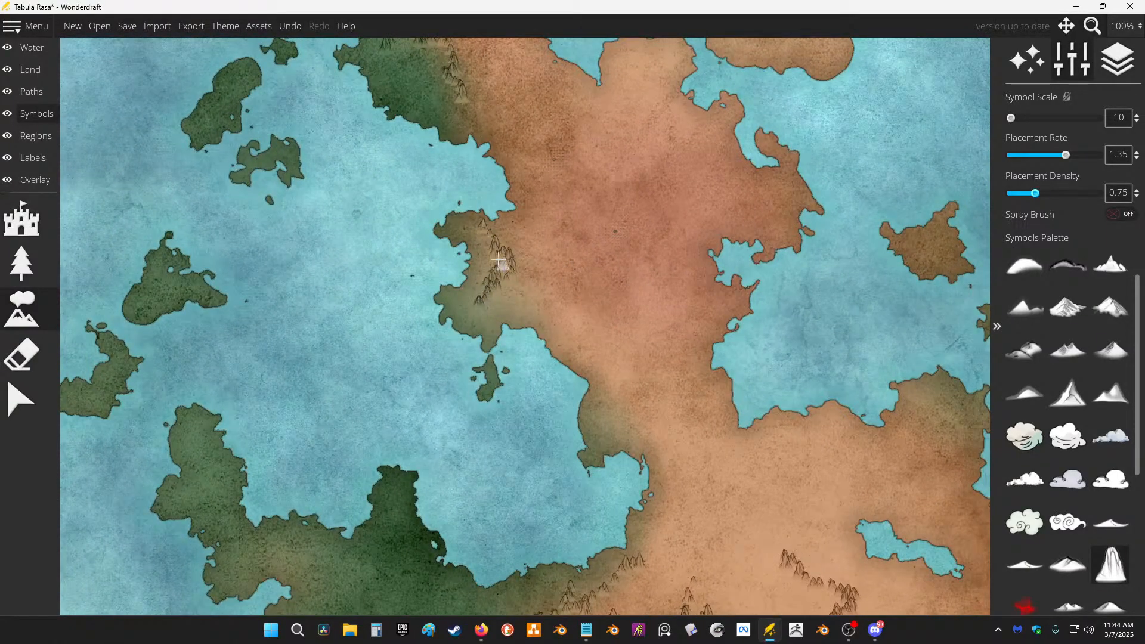
scroll(508, 244, down, 3)
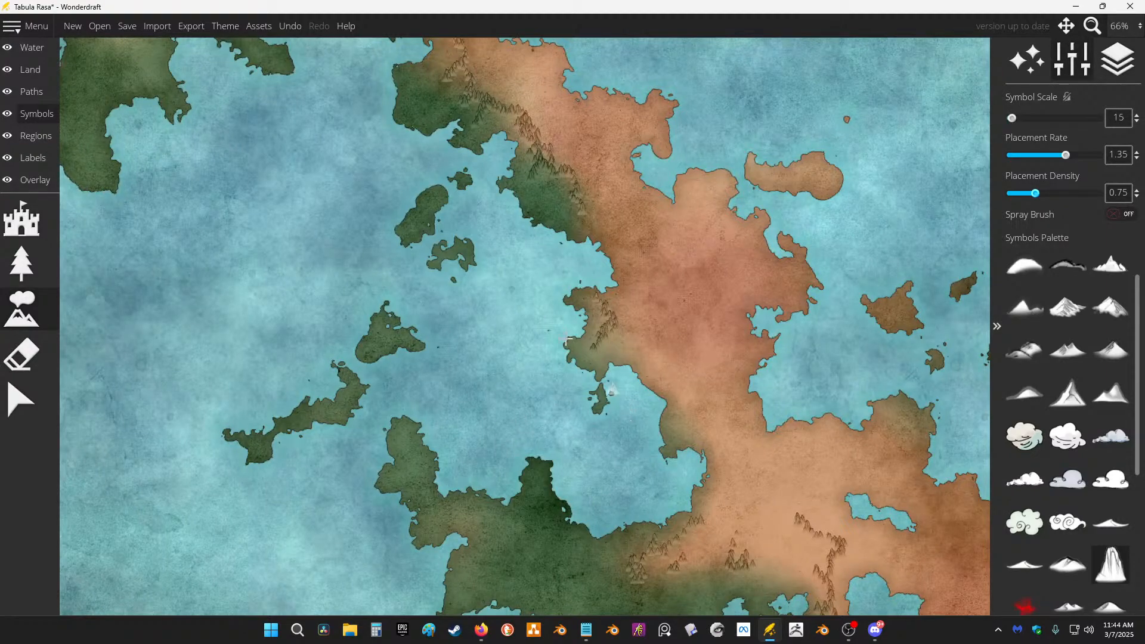
scroll(568, 340, up, 1)
Step: Activate the raise-landmass brush for the land and set its brush size to 97
click(26, 76)
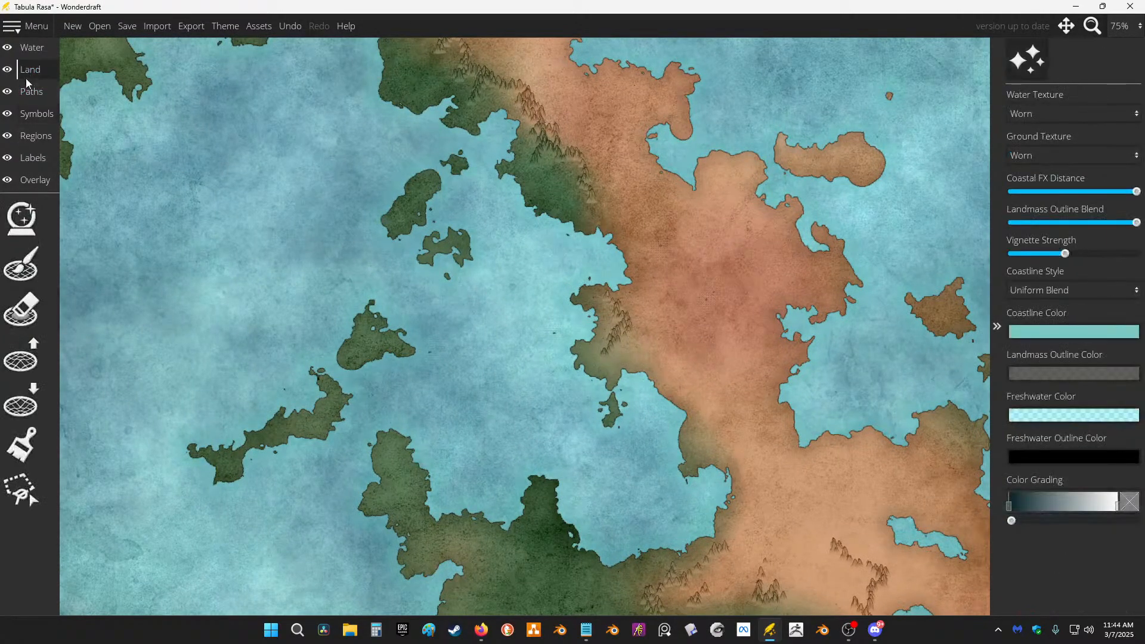
click(21, 358)
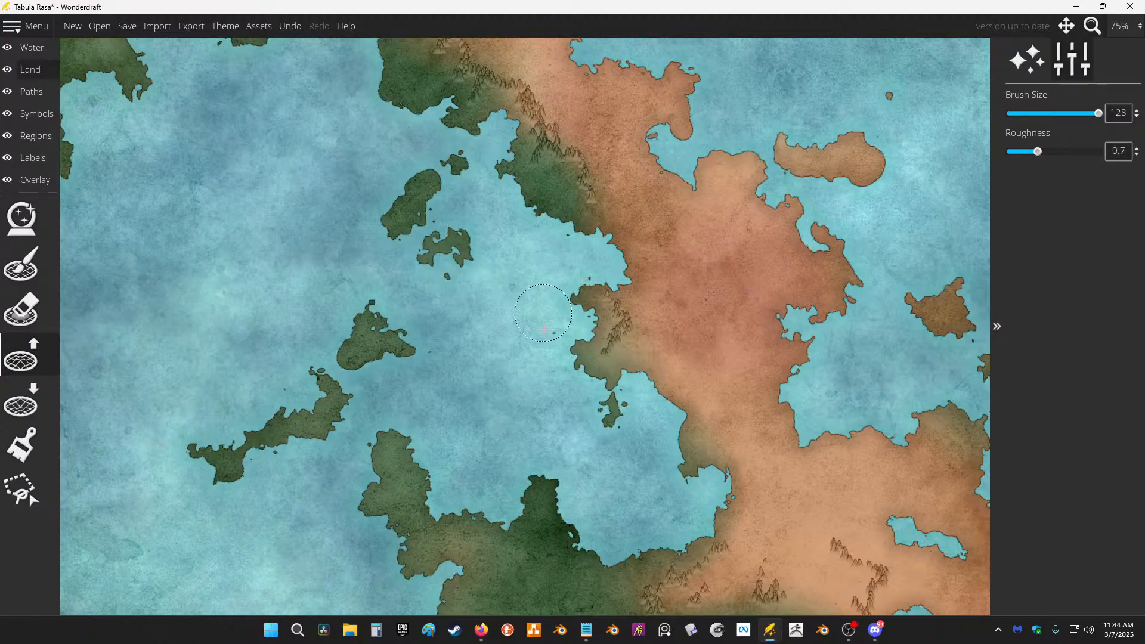
scroll(543, 329, up, 4)
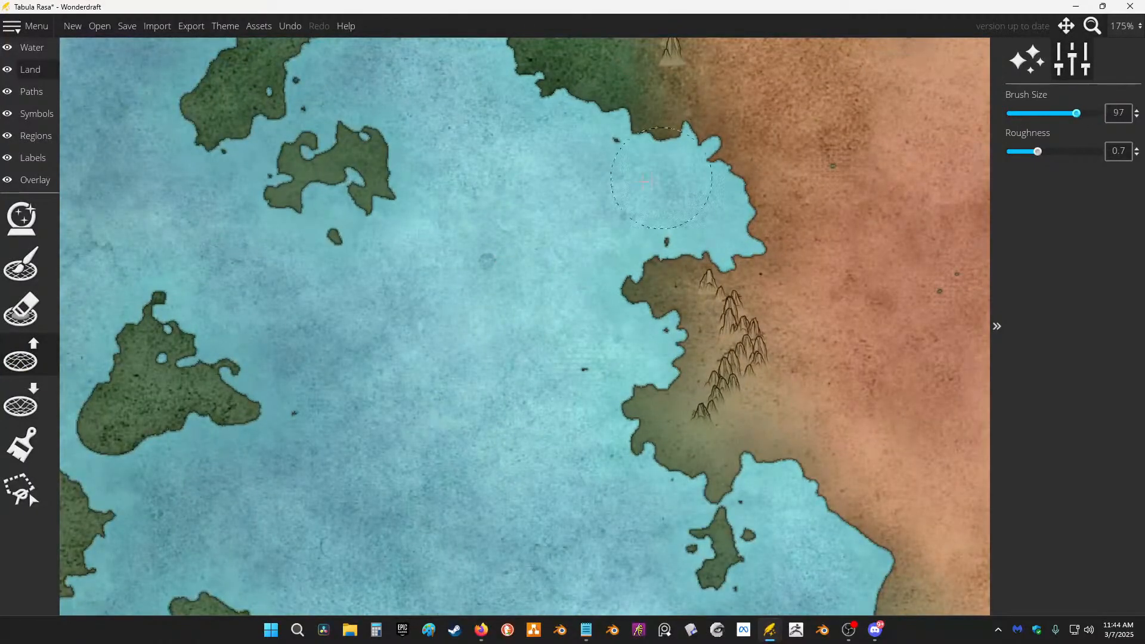
Step: Try raising a narrow new island off the green western coast of the land bridge, and undo it
mouse_move(495, 137)
mouse_down()
mouse_move(566, 159)
mouse_move(568, 198)
mouse_move(519, 224)
mouse_move(527, 277)
mouse_move(524, 125)
mouse_move(471, 111)
mouse_move(408, 56)
mouse_move(537, 172)
mouse_move(541, 197)
mouse_move(509, 215)
mouse_up()
scroll(615, 318, down, 3)
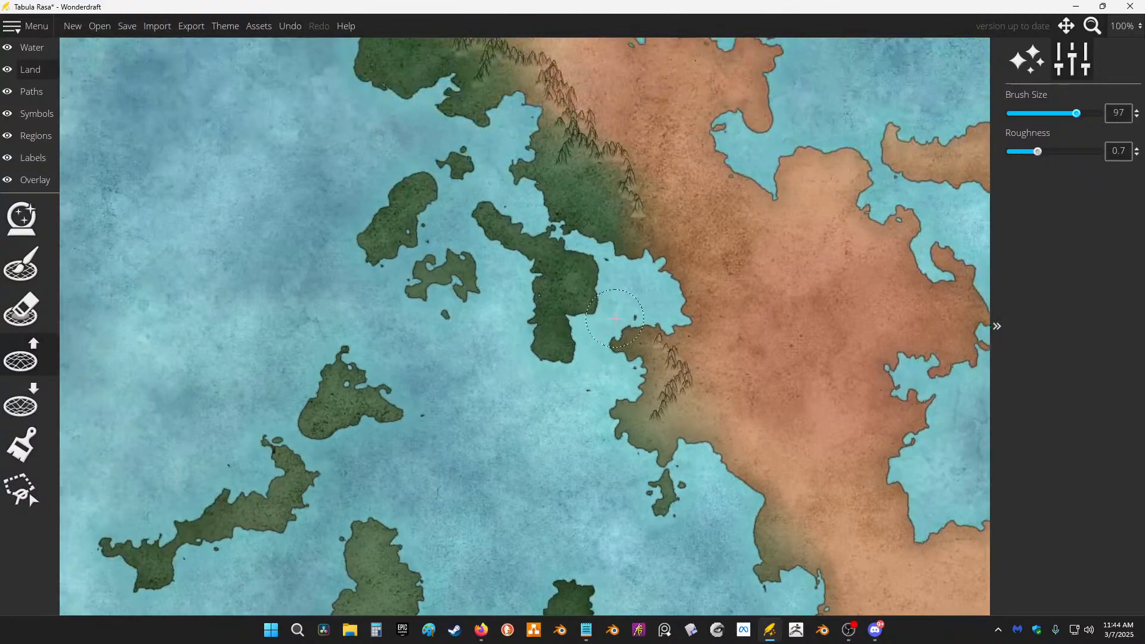
key(ctrl+z)
key(ctrl+z)
key(ctrl+z)
Step: Raise a large curved island off the green western coast, joining the small islands there, and undo its last southern addition
mouse_move(571, 297)
mouse_down()
mouse_move(519, 251)
mouse_move(564, 296)
mouse_move(553, 334)
mouse_move(564, 359)
mouse_move(535, 298)
mouse_move(474, 295)
mouse_move(437, 206)
mouse_move(518, 259)
mouse_move(487, 257)
mouse_move(505, 283)
mouse_move(469, 241)
mouse_move(558, 340)
mouse_move(568, 370)
mouse_move(525, 418)
mouse_move(538, 375)
mouse_move(515, 302)
mouse_move(562, 284)
mouse_move(569, 300)
mouse_move(612, 252)
mouse_up()
click(536, 451)
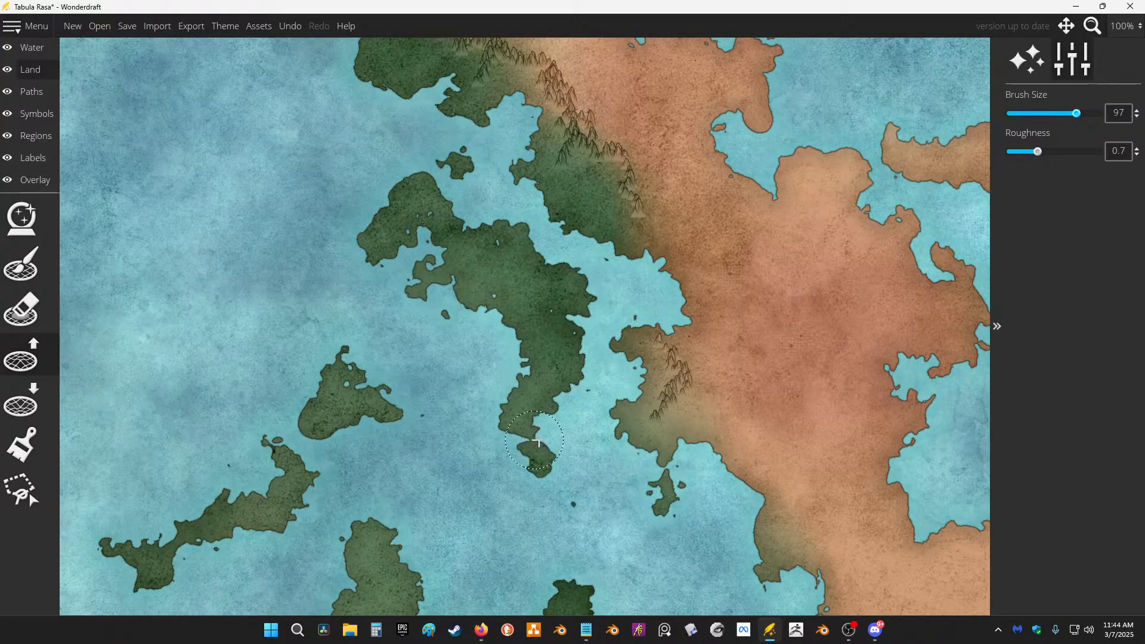
key(ctrl+z)
Step: Touch up the new island's northwestern neck, and undo the other trial land strokes
mouse_move(656, 530)
mouse_down()
mouse_move(556, 256)
mouse_move(626, 352)
mouse_up()
key(ctrl+z)
key(ctrl+z)
mouse_move(457, 213)
mouse_down()
mouse_move(382, 214)
mouse_move(432, 142)
mouse_move(427, 100)
mouse_move(415, 107)
mouse_move(472, 135)
mouse_move(412, 58)
mouse_move(448, 110)
mouse_move(440, 195)
mouse_move(480, 284)
mouse_move(460, 318)
mouse_move(455, 275)
mouse_move(421, 204)
mouse_move(446, 239)
mouse_move(461, 237)
mouse_move(452, 216)
mouse_up()
scroll(468, 305, down, 2)
drag(594, 165, 576, 241)
key(ctrl+z)
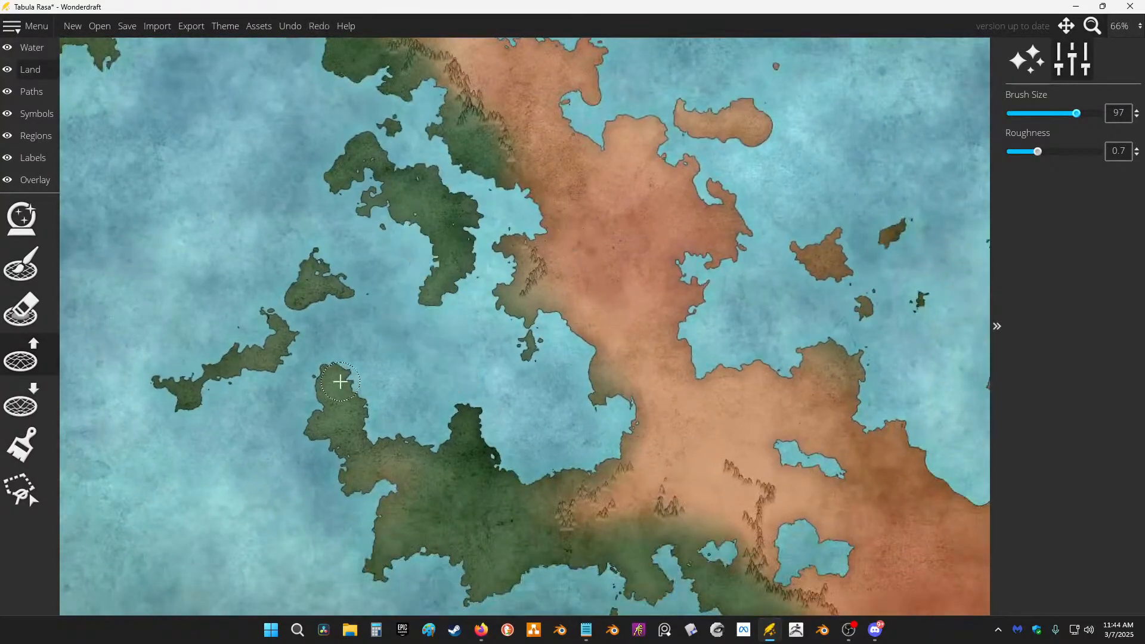
Step: Raise a small island with a short southeastern tail in the bay south of the large curved island, undoing the unwanted stroke
mouse_move(411, 310)
mouse_down()
mouse_move(457, 356)
mouse_move(439, 318)
mouse_move(457, 343)
mouse_move(446, 372)
mouse_move(384, 351)
mouse_move(390, 330)
mouse_move(419, 336)
mouse_move(439, 368)
mouse_up()
key(ctrl+z)
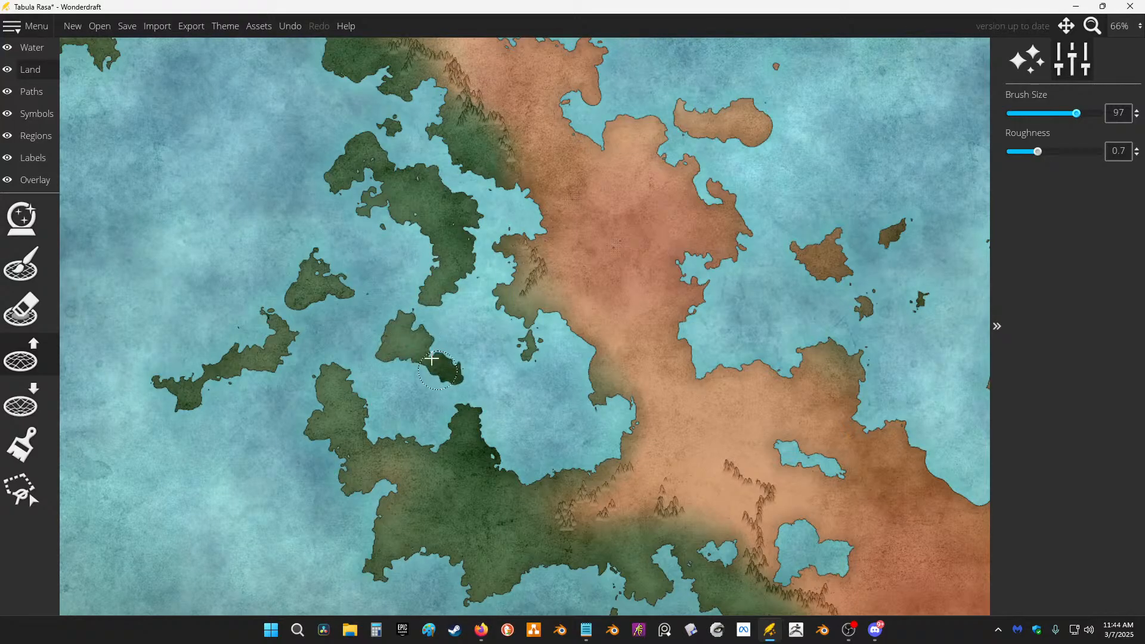
drag(379, 201, 544, 387)
mouse_move(439, 207)
mouse_down()
mouse_move(461, 198)
mouse_move(480, 228)
mouse_move(461, 268)
mouse_move(474, 279)
mouse_move(435, 264)
mouse_move(452, 255)
mouse_move(462, 201)
mouse_up()
scroll(446, 256, down, 4)
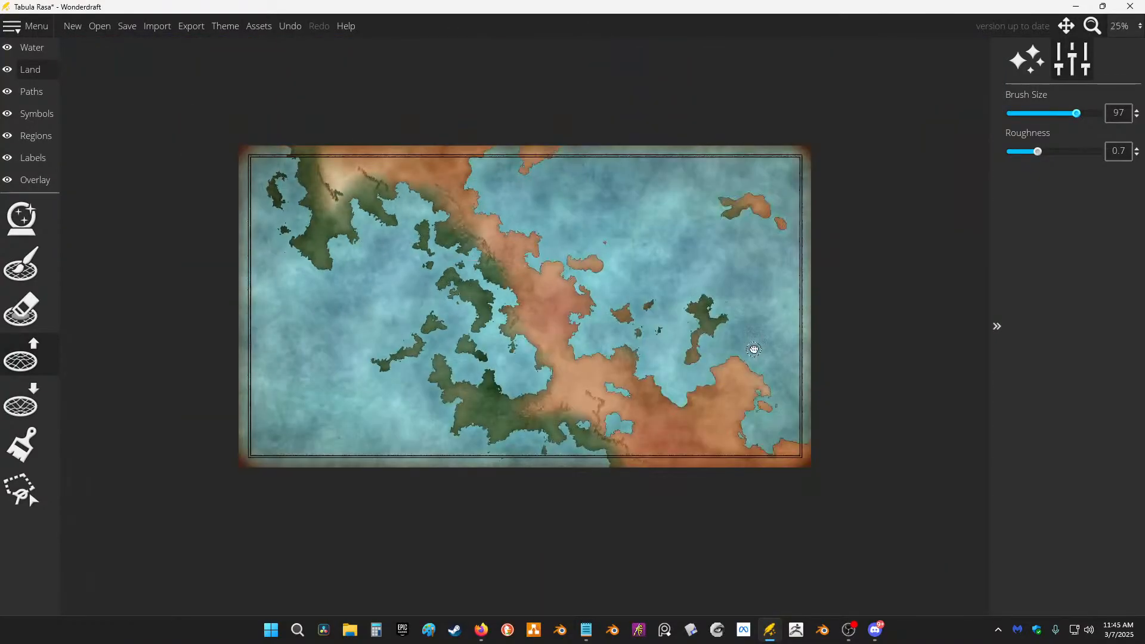
Step: Extend the small triangular western island westward and raise tiny islets in the open sea north of it
scroll(461, 332, up, 5)
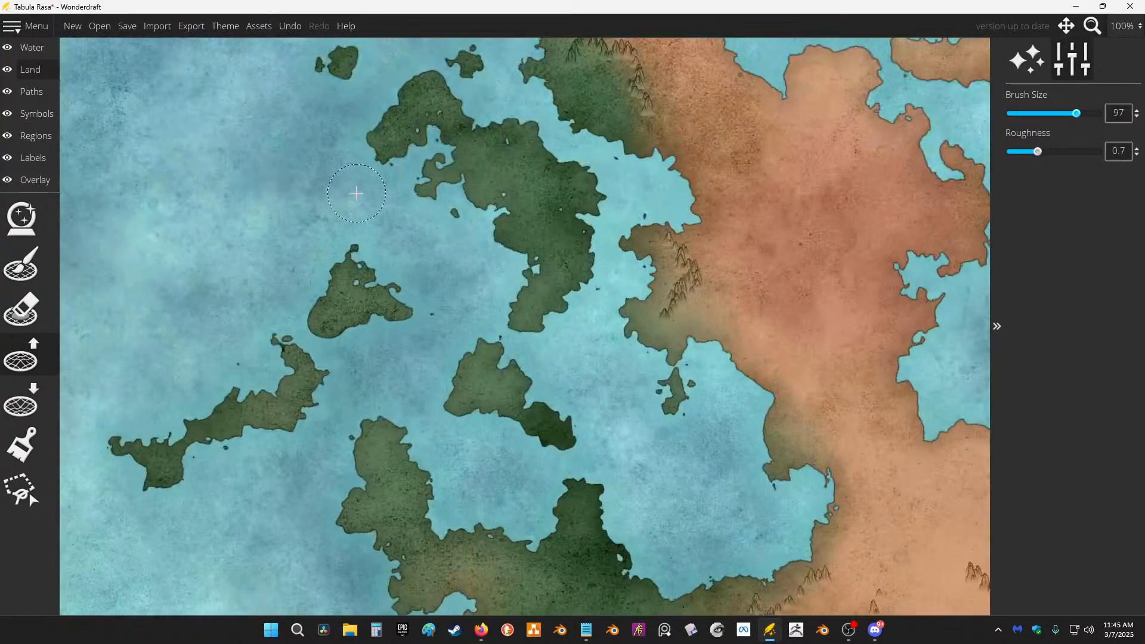
mouse_move(354, 324)
mouse_down()
mouse_move(401, 370)
mouse_move(341, 340)
mouse_move(366, 360)
mouse_up()
drag(346, 290, 365, 331)
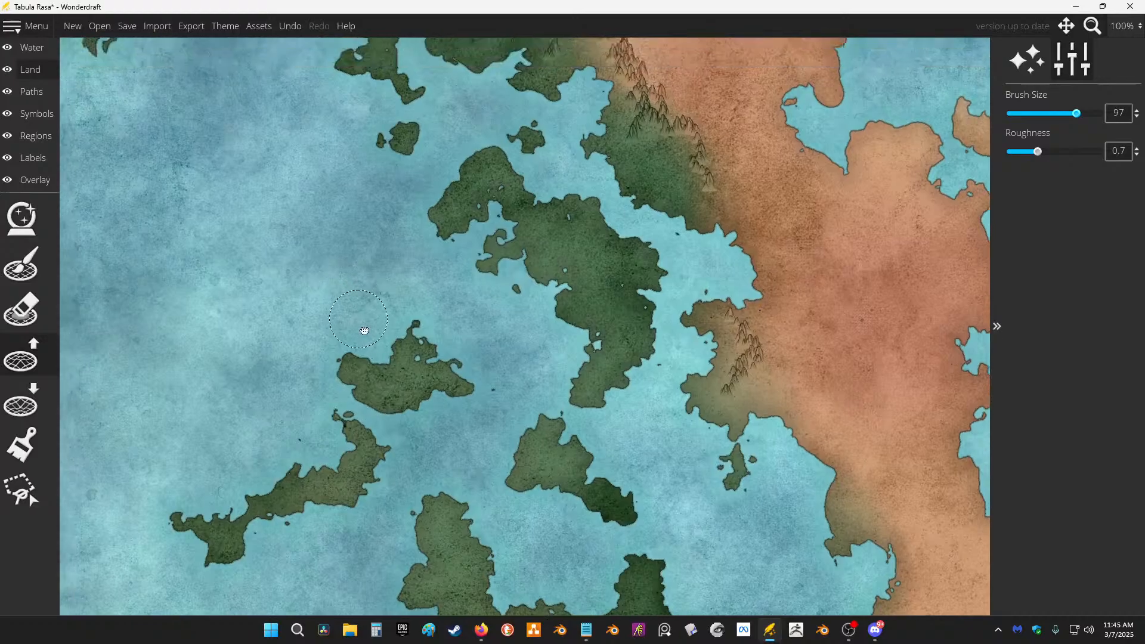
scroll(367, 331, down, 2)
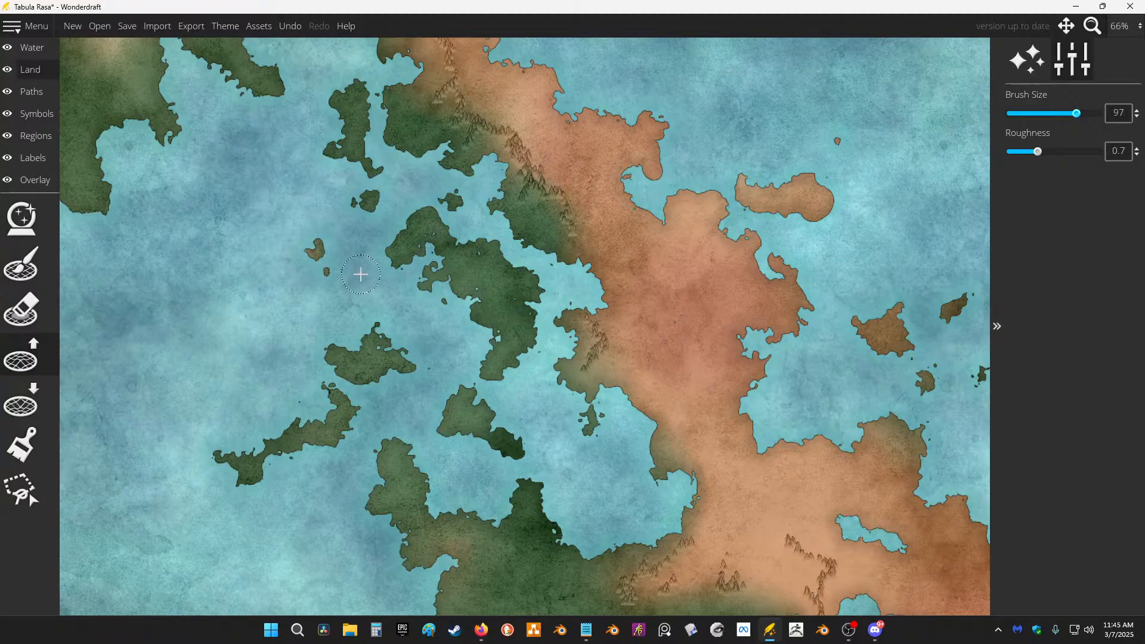
Step: Undo the trial thickening of the northern green peninsula and extend the northwestern landmass's western coast over its nearby islet
scroll(375, 303, down, 1)
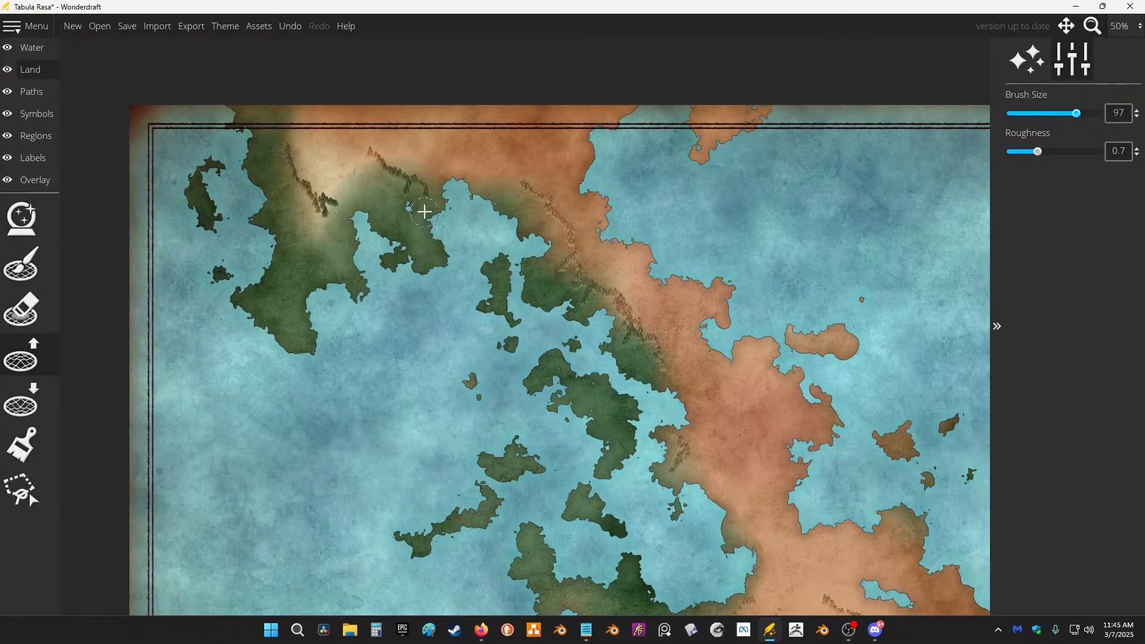
drag(391, 231, 359, 274)
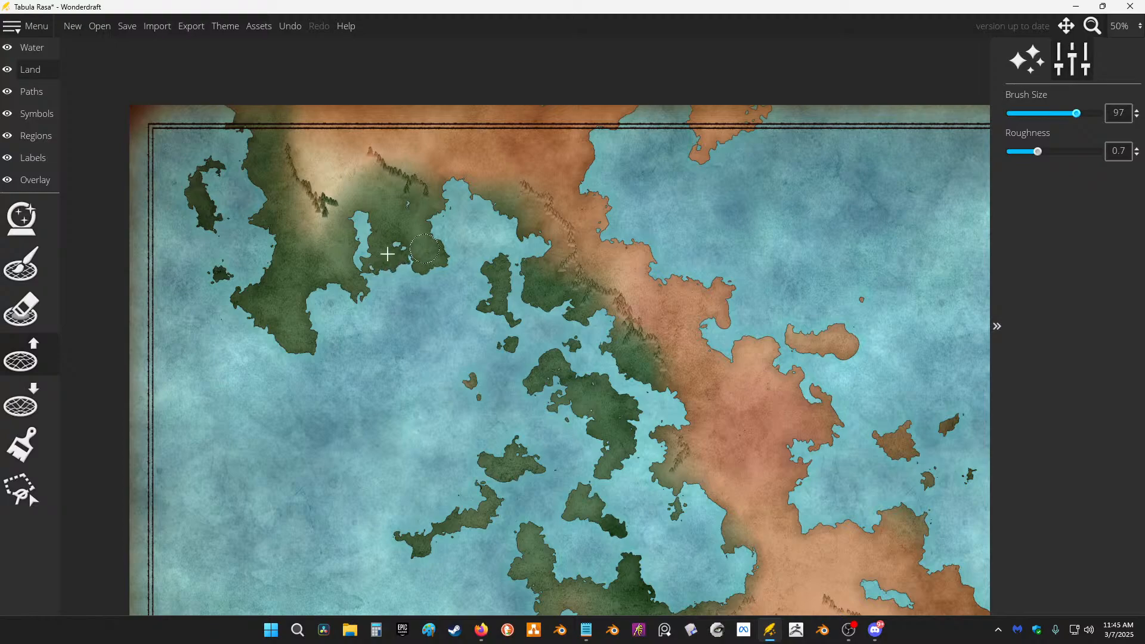
key(ctrl+z)
mouse_move(269, 271)
mouse_down()
mouse_move(231, 290)
mouse_move(237, 305)
mouse_move(259, 295)
mouse_move(249, 298)
mouse_move(247, 279)
mouse_move(224, 281)
mouse_move(265, 269)
mouse_up()
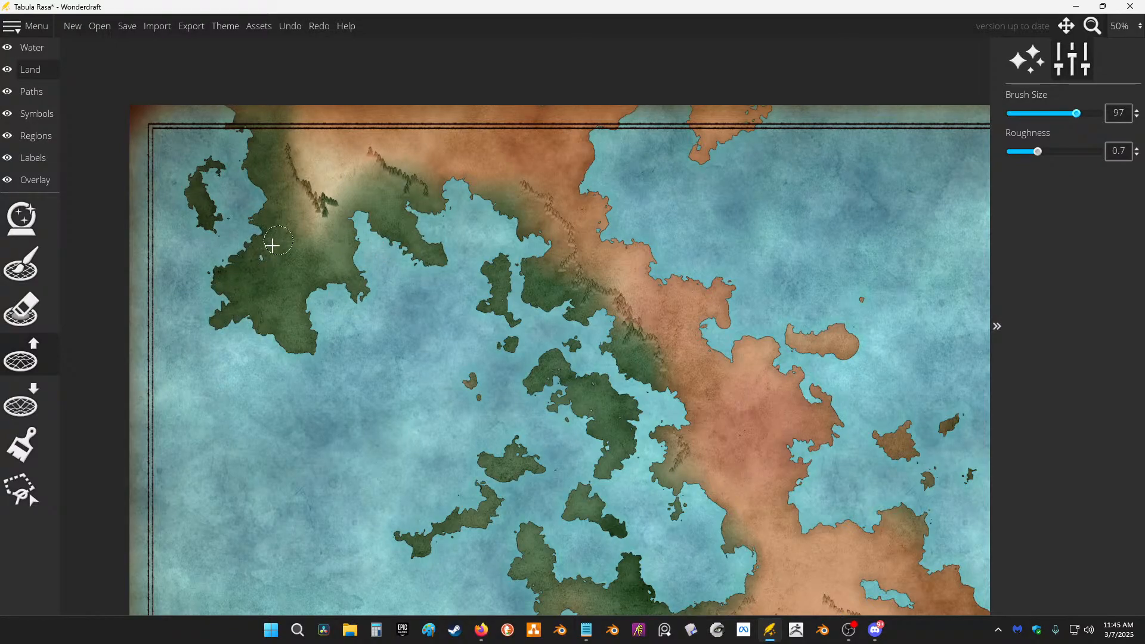
Step: Switch from land editing to placing mountain symbols and set the symbol scale to 10
scroll(623, 360, down, 1)
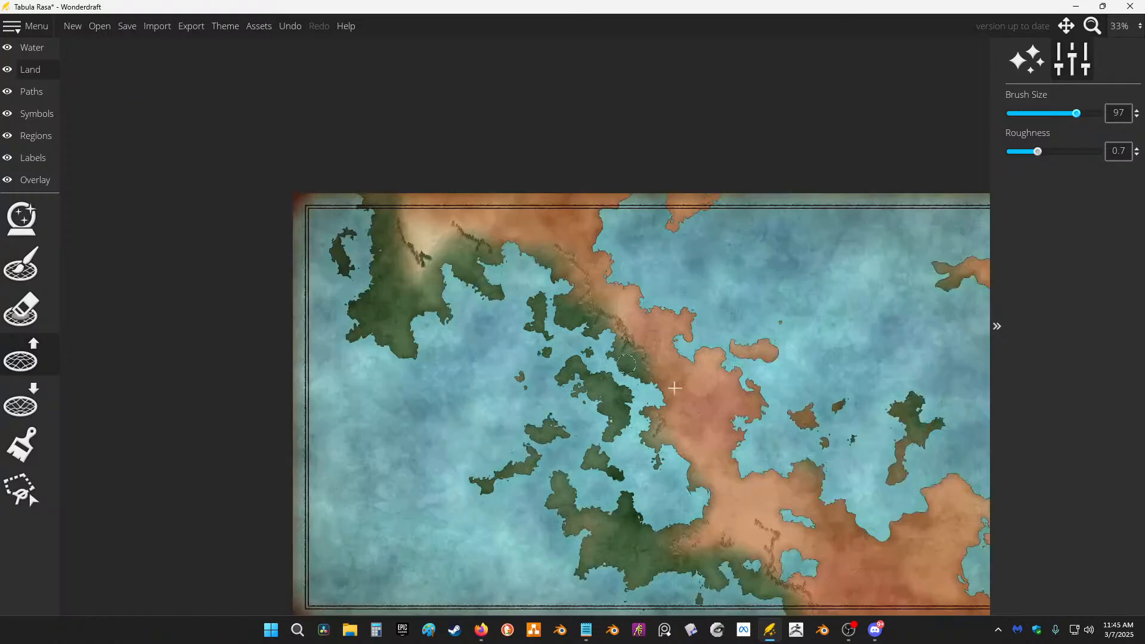
mouse_move(759, 419)
mouse_down()
mouse_move(585, 299)
mouse_move(596, 300)
mouse_up()
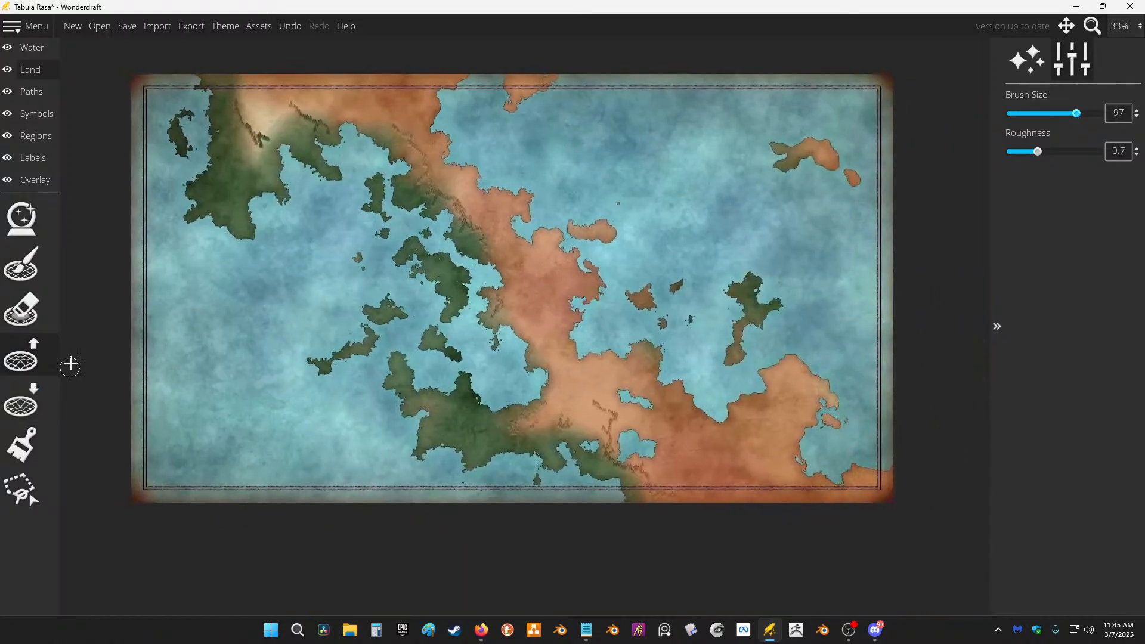
click(42, 114)
click(28, 318)
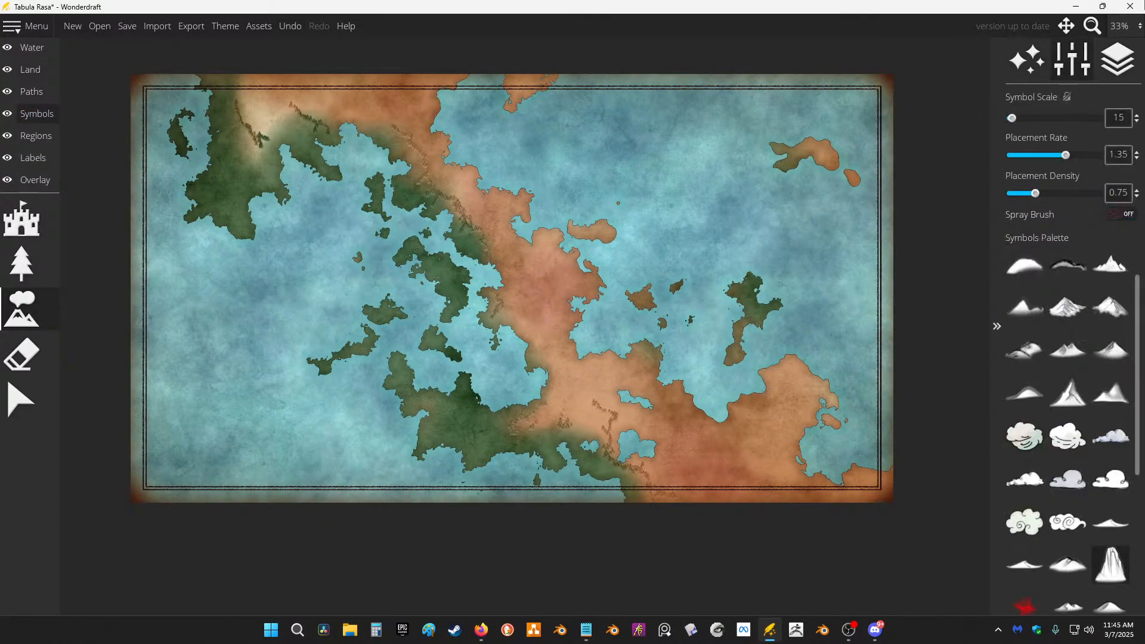
scroll(704, 222, up, 4)
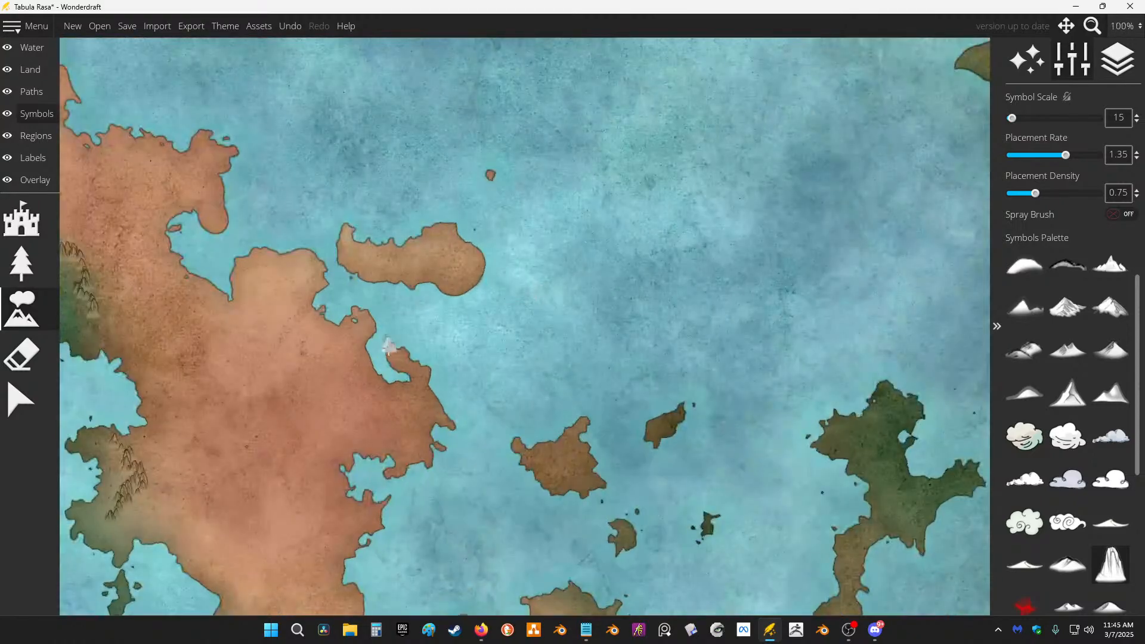
scroll(700, 213, down, 1)
scroll(699, 215, up, 1)
scroll(678, 221, up, 4)
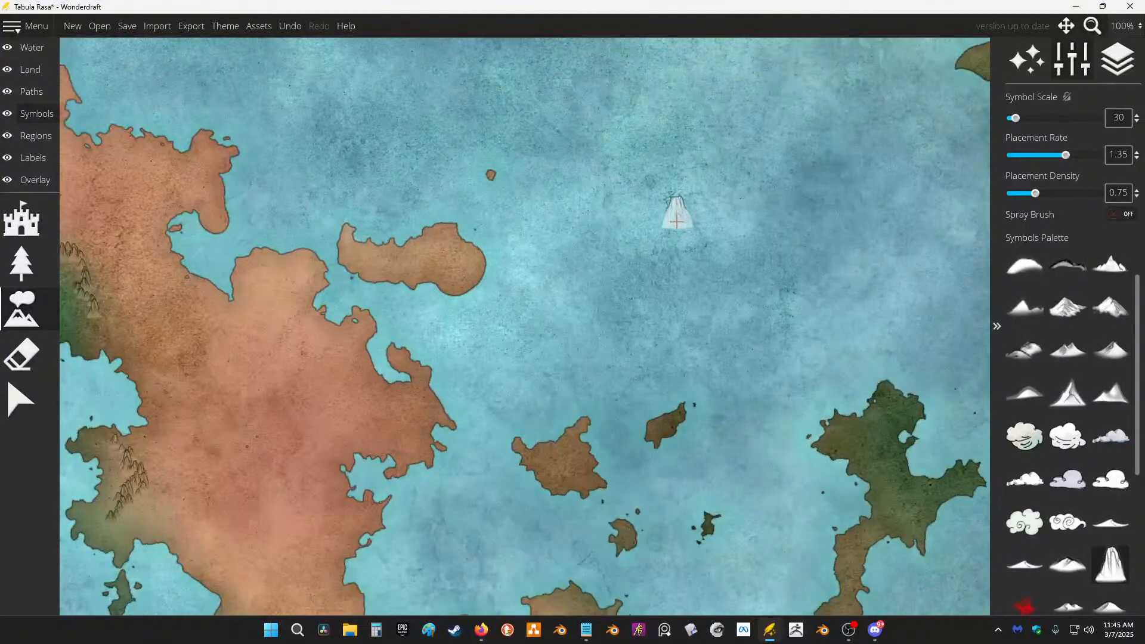
scroll(677, 221, down, 3)
scroll(409, 294, up, 9)
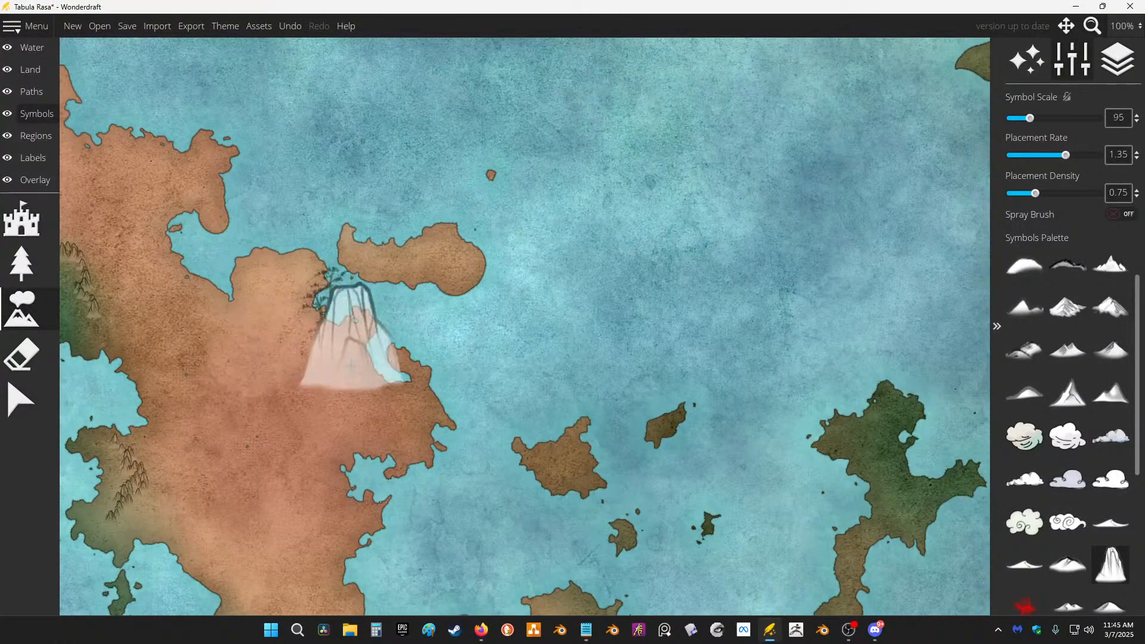
scroll(352, 346, down, 12)
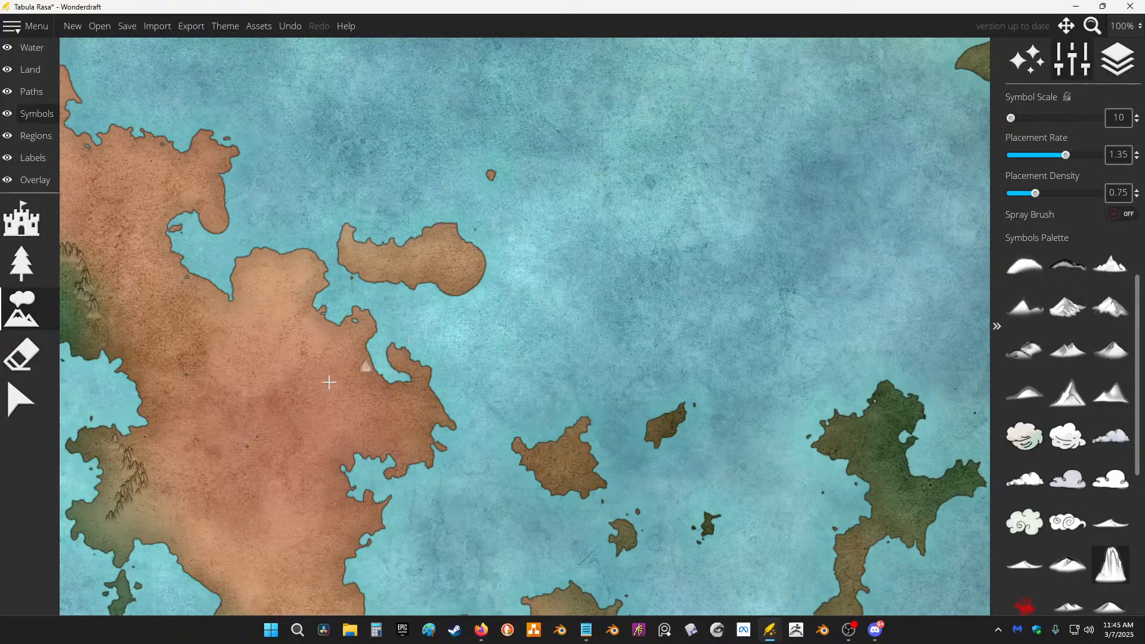
Step: Undo the trial peaks east of the range on the land bridge's western peninsula and lock the symbol scale
scroll(573, 266, up, 5)
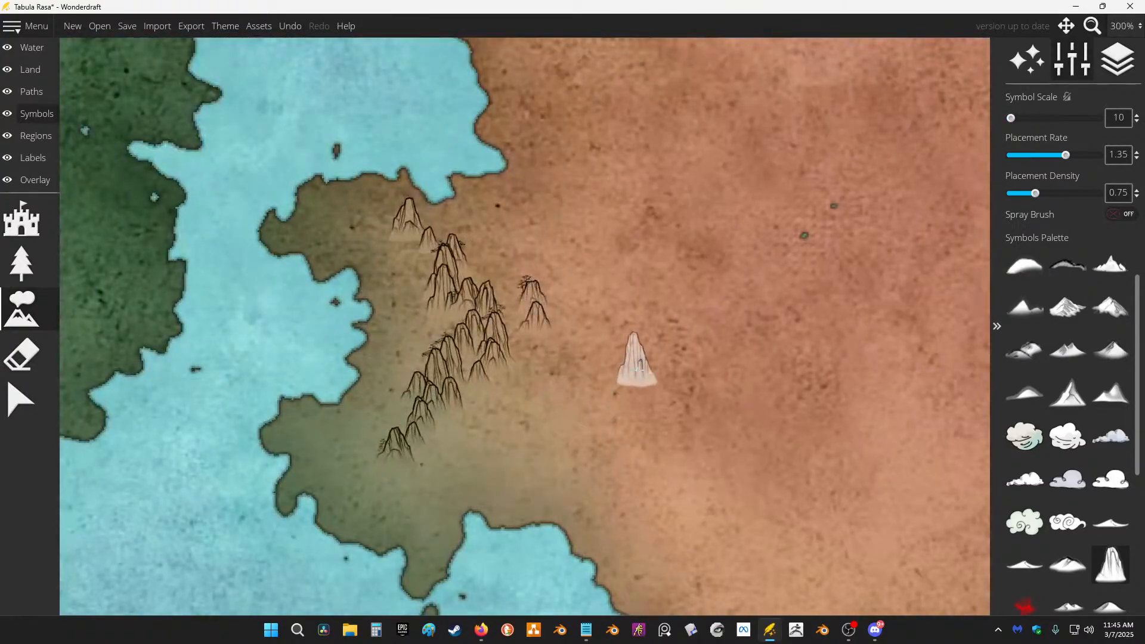
key(ctrl+z)
click(1068, 97)
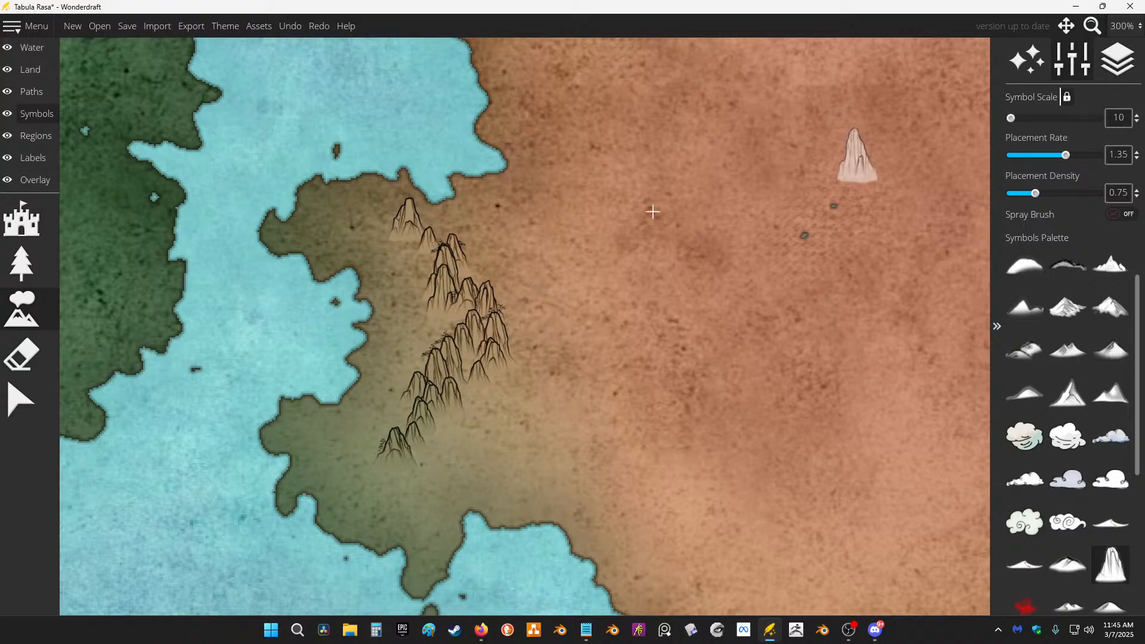
Step: Place a branching mountain range along the spine of the large curved green island, undoing and redrawing its southern part
scroll(557, 258, down, 3)
scroll(574, 281, down, 1)
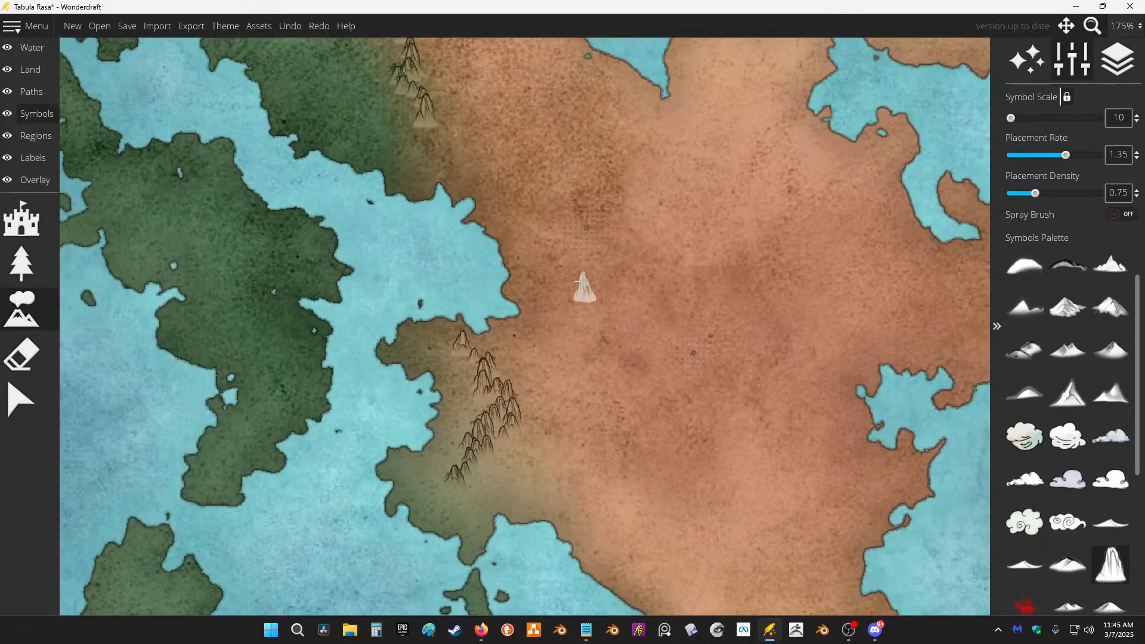
scroll(370, 185, down, 1)
drag(161, 167, 365, 171)
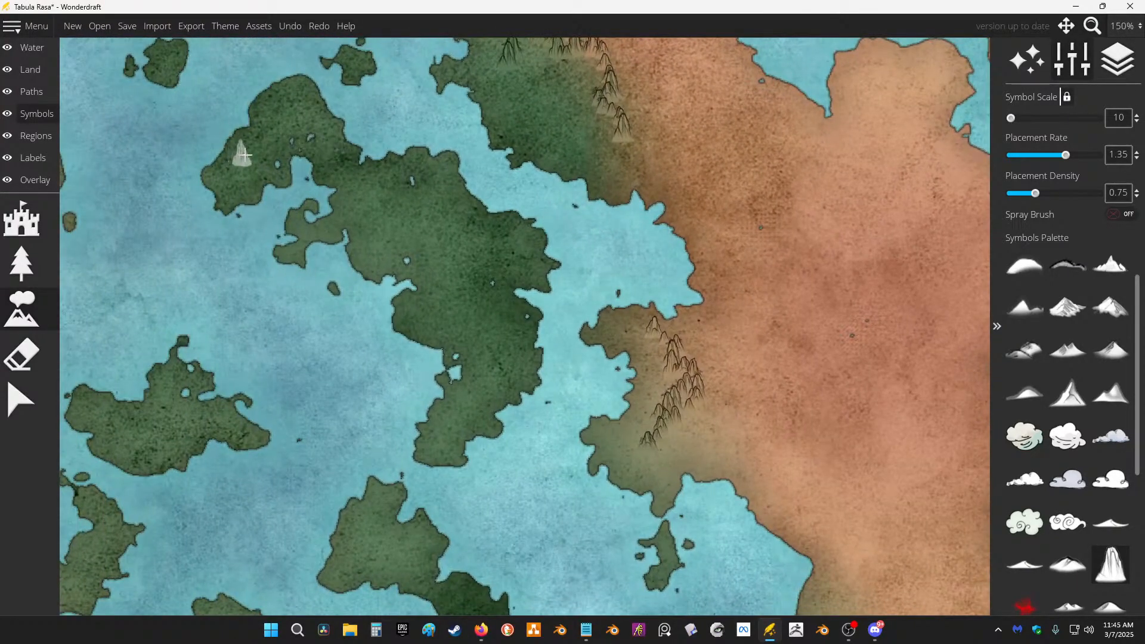
mouse_move(242, 153)
mouse_down()
mouse_move(299, 112)
mouse_move(322, 129)
mouse_move(355, 197)
mouse_move(349, 219)
mouse_move(369, 198)
mouse_move(409, 254)
mouse_move(422, 241)
mouse_move(409, 297)
mouse_up()
key(ctrl+z)
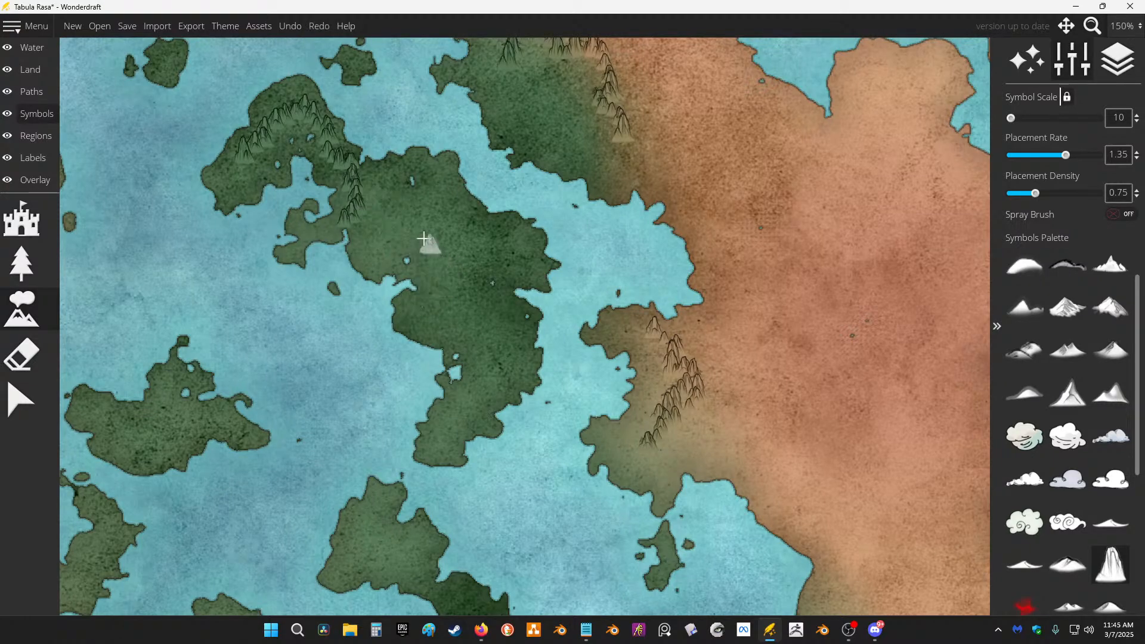
mouse_move(358, 188)
mouse_down()
mouse_move(425, 229)
mouse_move(443, 286)
mouse_move(439, 318)
mouse_move(418, 320)
mouse_move(466, 295)
mouse_move(485, 313)
mouse_move(484, 386)
mouse_move(456, 426)
mouse_up()
mouse_move(465, 224)
mouse_down()
mouse_move(511, 251)
mouse_move(513, 229)
mouse_move(464, 196)
mouse_move(436, 197)
mouse_move(475, 231)
mouse_move(491, 193)
mouse_move(470, 277)
mouse_up()
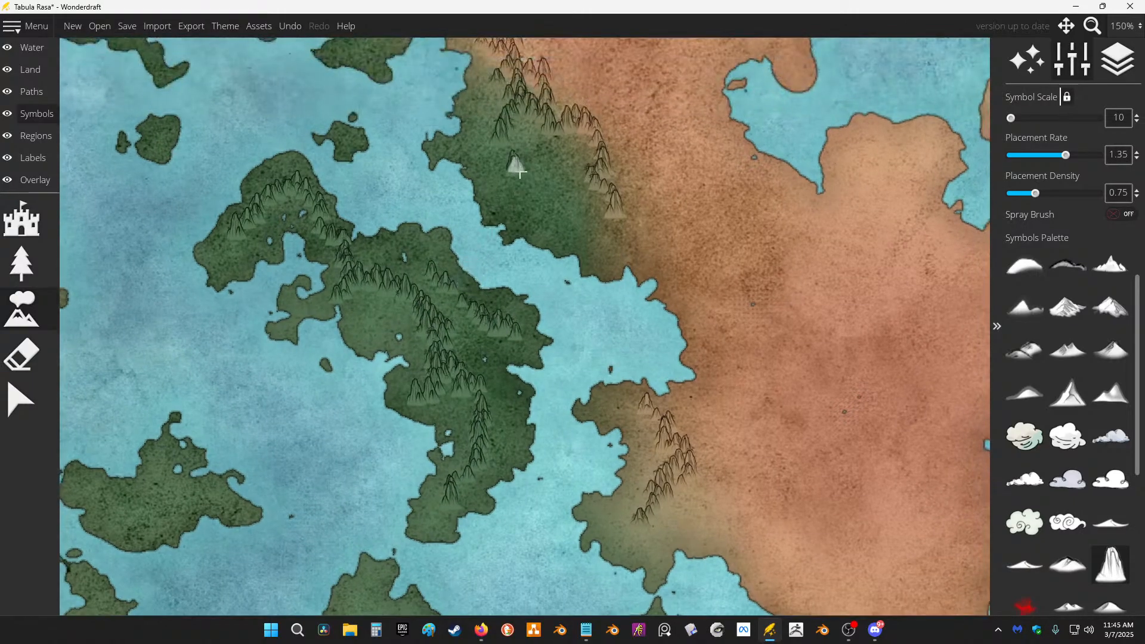
Step: Place mountains across the small tailed island and down the neighbouring southwestern green peninsula
mouse_move(391, 567)
mouse_down()
mouse_move(469, 346)
mouse_move(442, 400)
mouse_move(475, 425)
mouse_up()
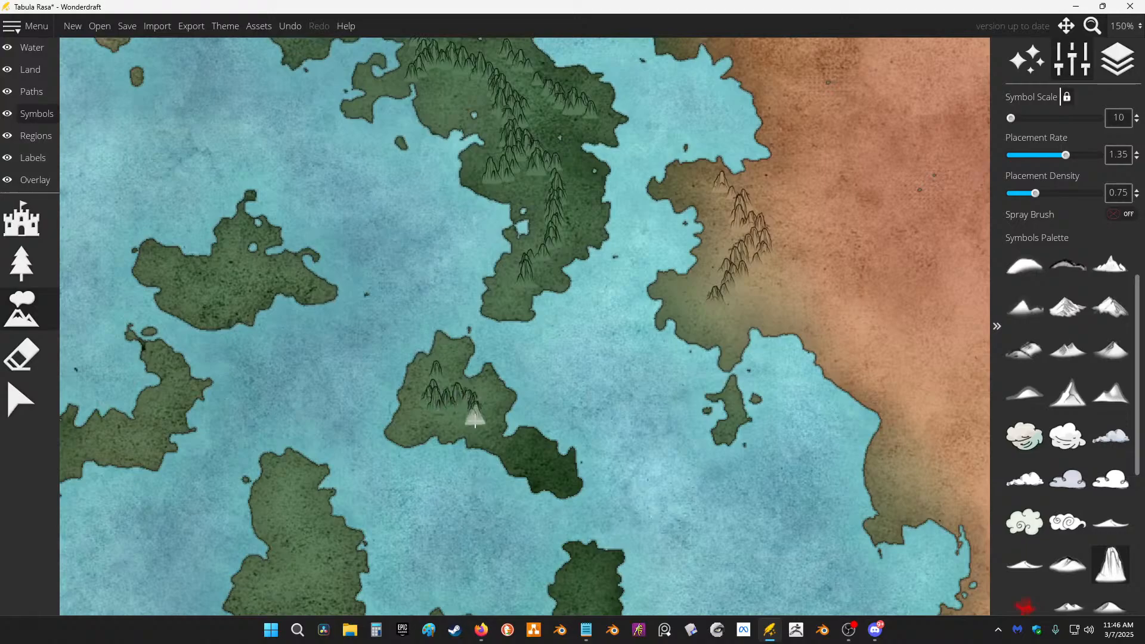
mouse_move(530, 458)
mouse_down()
mouse_move(545, 460)
mouse_move(481, 405)
mouse_move(457, 403)
mouse_move(433, 352)
mouse_up()
mouse_move(297, 522)
mouse_down()
mouse_move(391, 232)
mouse_move(423, 264)
mouse_up()
Step: Add mountain clusters along the southern green-to-orange boundary and a range down into the small southern peninsula
drag(607, 376, 219, 191)
mouse_move(445, 281)
mouse_down()
mouse_move(475, 341)
mouse_move(502, 361)
mouse_up()
drag(621, 391, 659, 447)
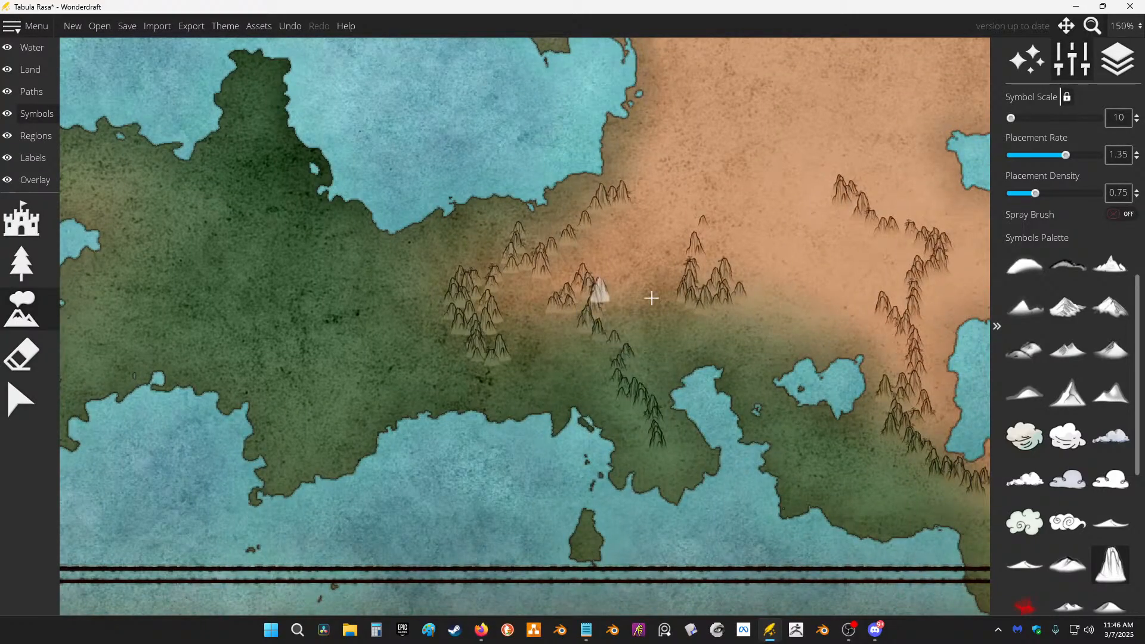
Step: Place a short line of mountains on the small green cape on the eastern shore of the inner bay
drag(677, 186, 662, 478)
drag(494, 245, 624, 311)
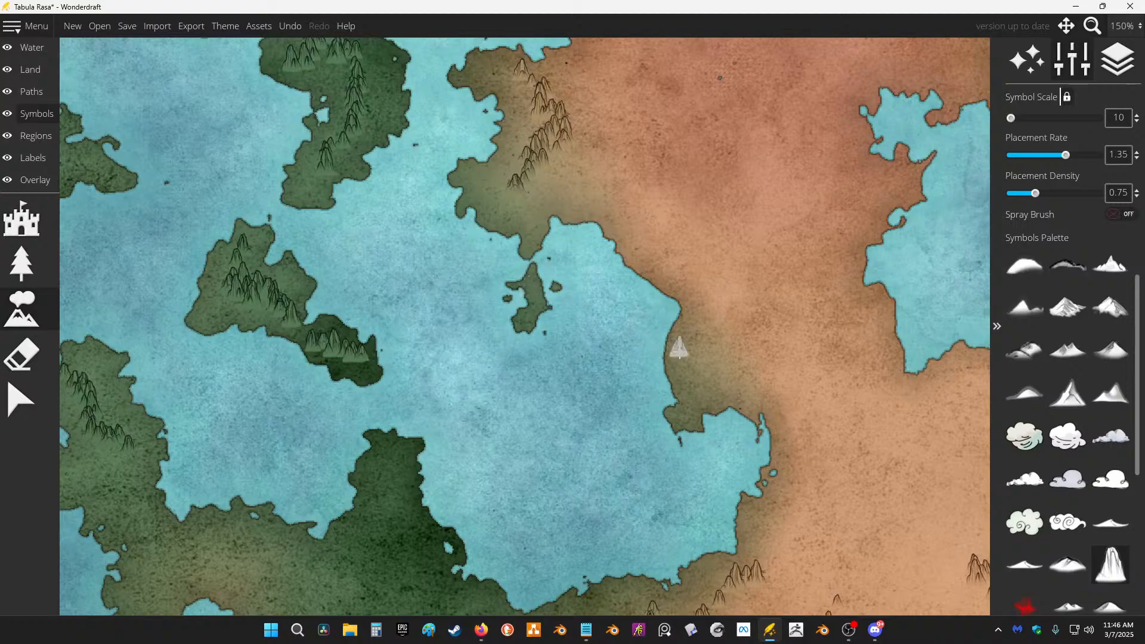
drag(679, 347, 699, 390)
Step: Extend the land bridge's northern range westward along the green-to-orange boundary with extra mountain clusters
mouse_move(525, 215)
mouse_down()
mouse_move(511, 205)
mouse_move(526, 113)
mouse_up()
scroll(536, 175, down, 5)
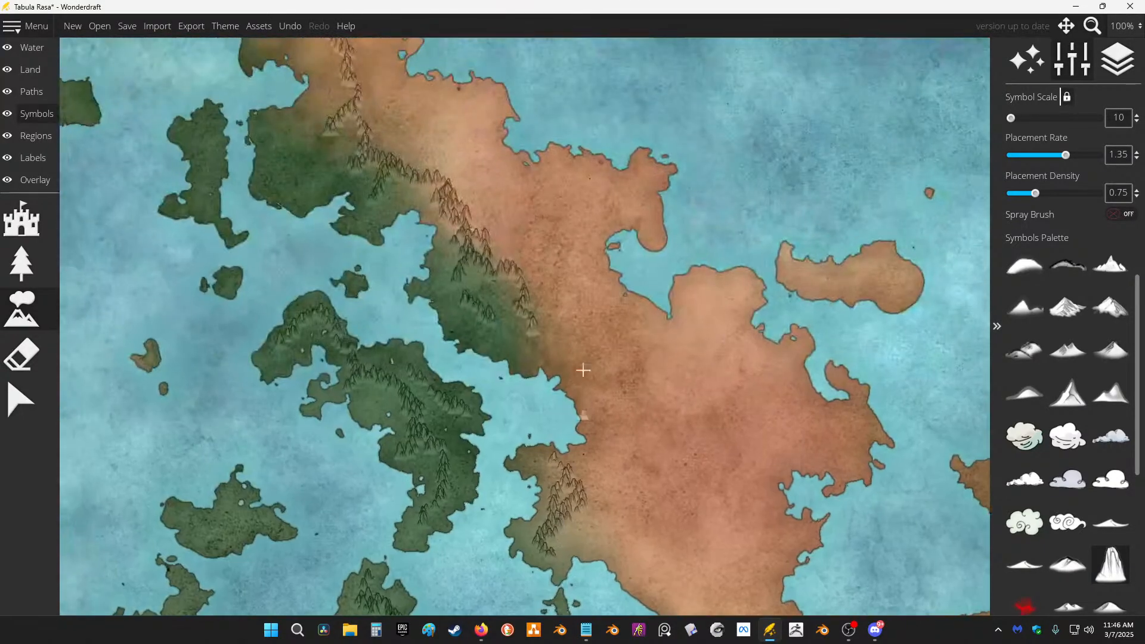
scroll(522, 245, up, 5)
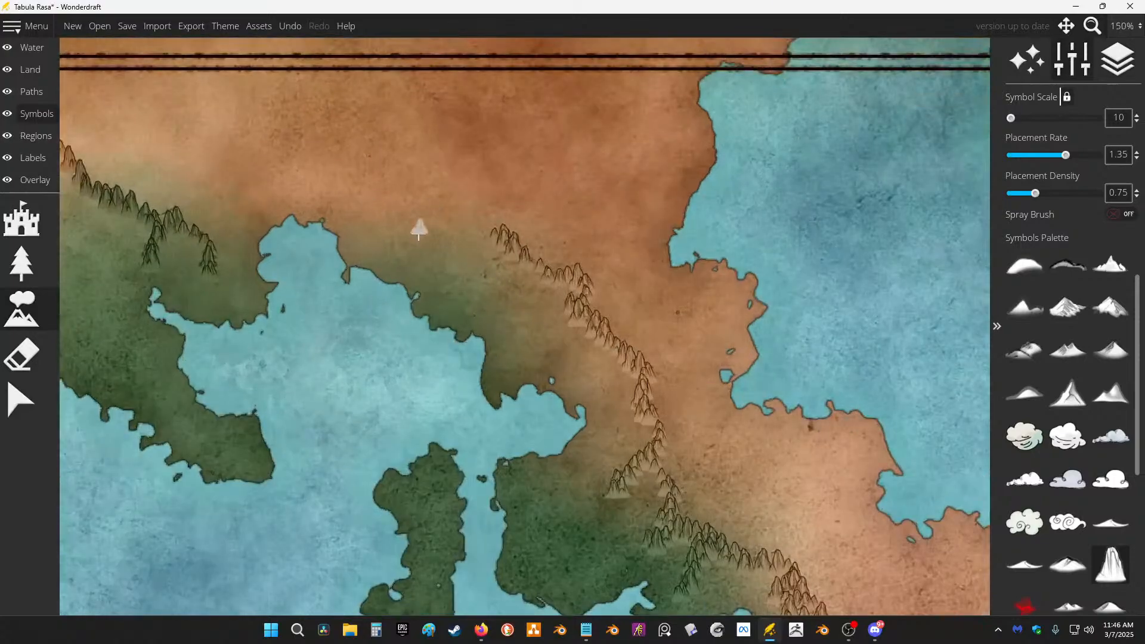
mouse_move(415, 245)
mouse_down()
mouse_move(475, 231)
mouse_move(509, 248)
mouse_move(514, 277)
mouse_move(550, 253)
mouse_move(607, 324)
mouse_move(633, 316)
mouse_up()
Step: Select the low hill symbol, try a few hills between the northern mountain clusters, and undo them
click(1068, 564)
scroll(685, 302, up, 10)
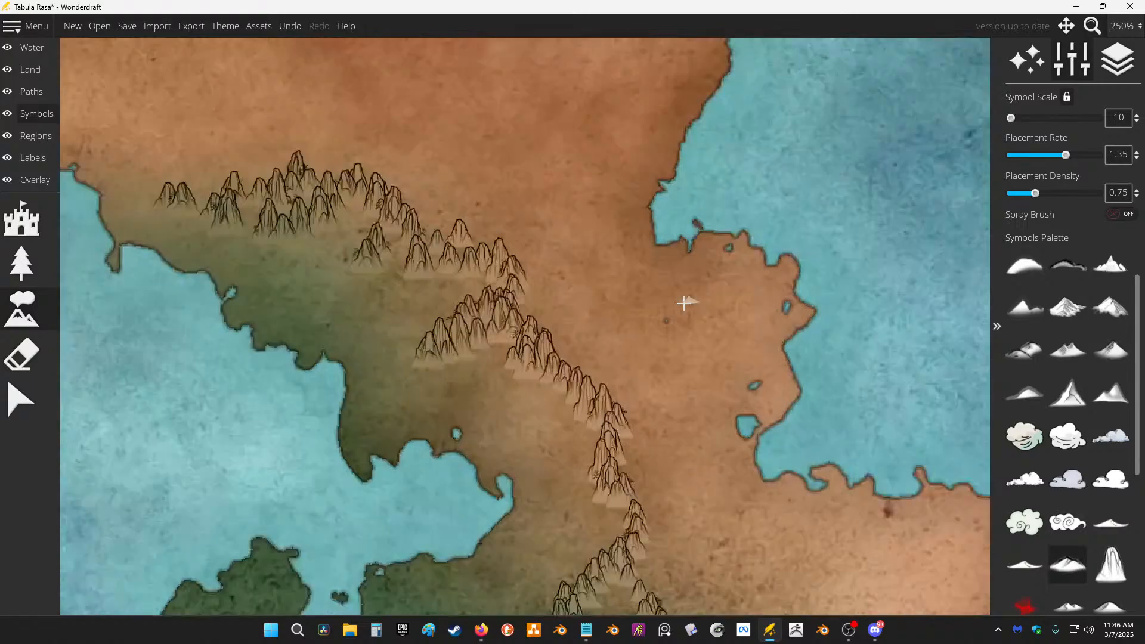
drag(382, 259, 154, 258)
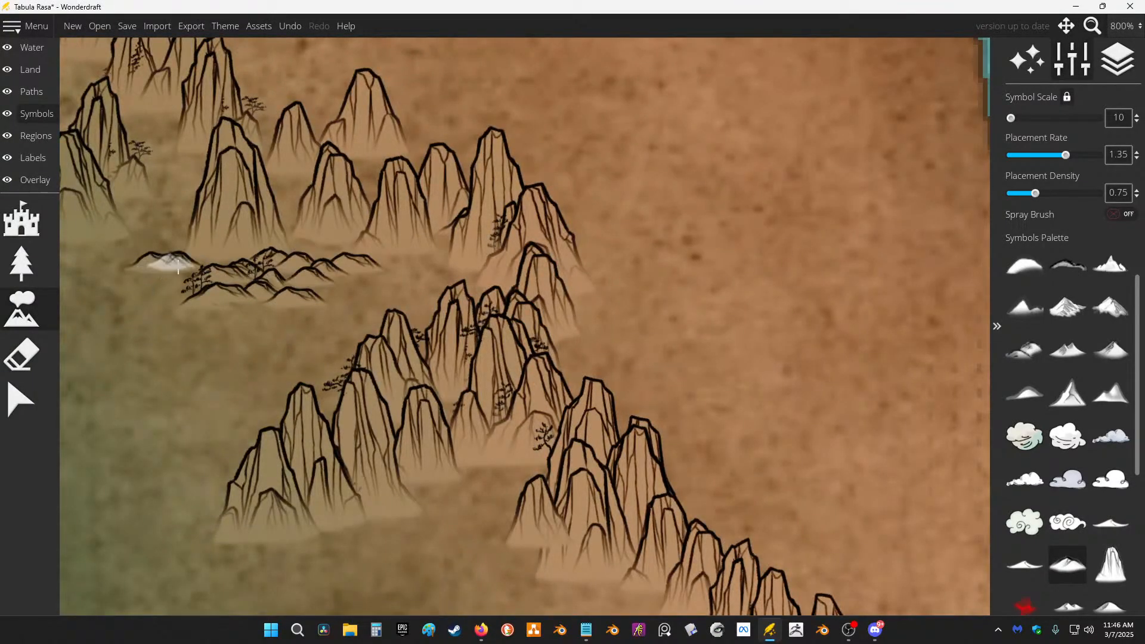
scroll(841, 258, down, 3)
key(ctrl+z)
scroll(440, 134, down, 3)
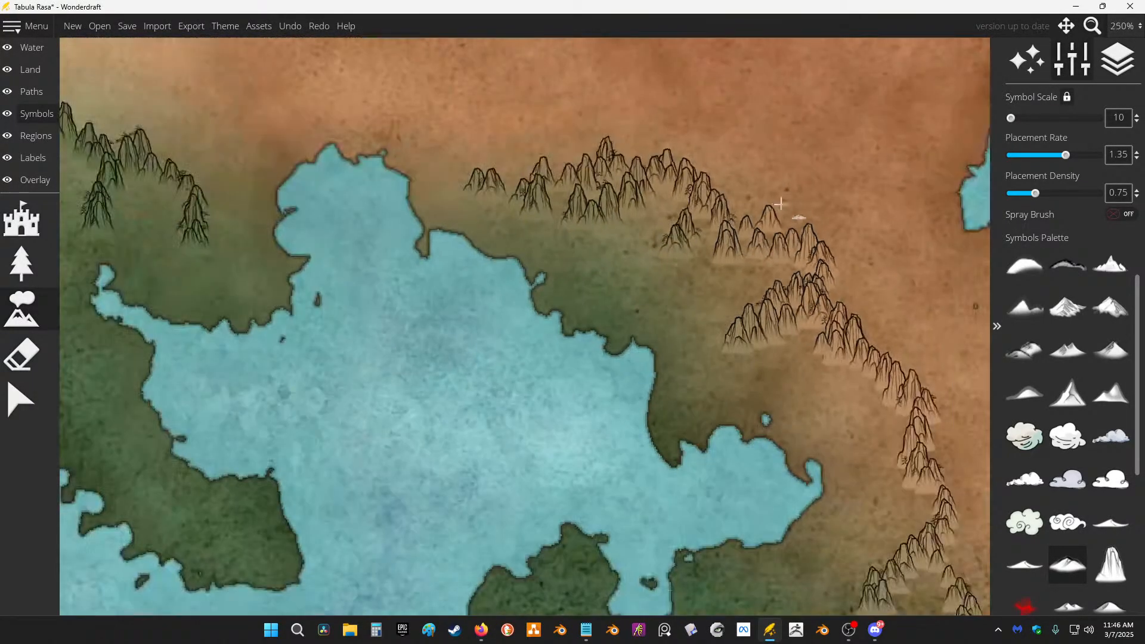
Step: Try foothills south of the northern range, set the placement density to 1.4, and undo the trial hills
scroll(294, 102, up, 3)
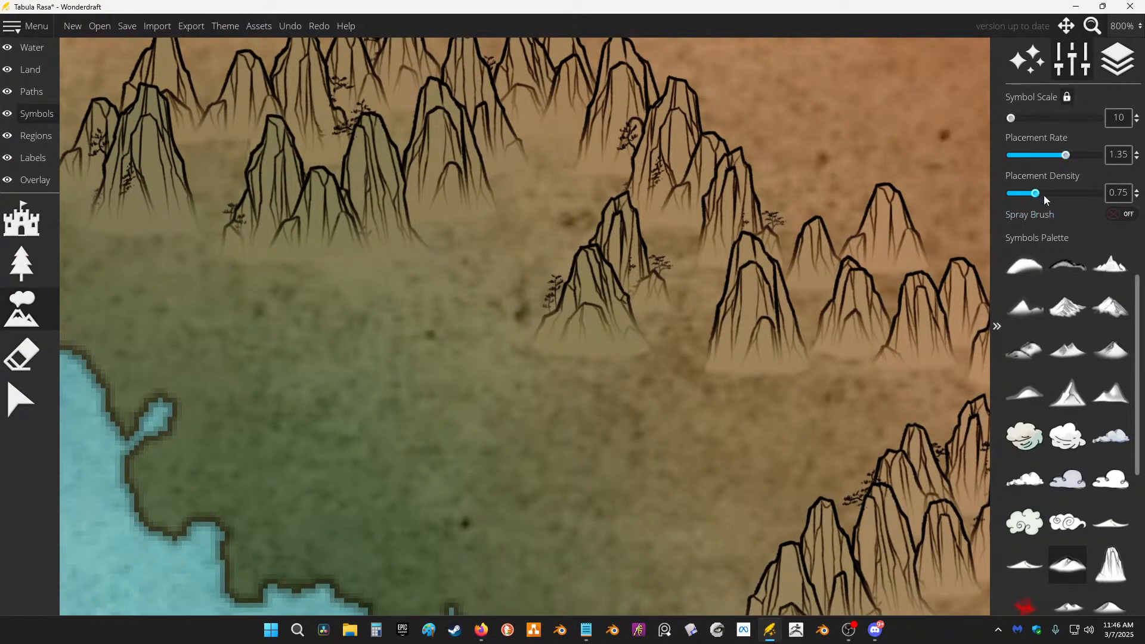
mouse_move(242, 253)
mouse_down()
mouse_move(248, 302)
mouse_move(215, 316)
mouse_up()
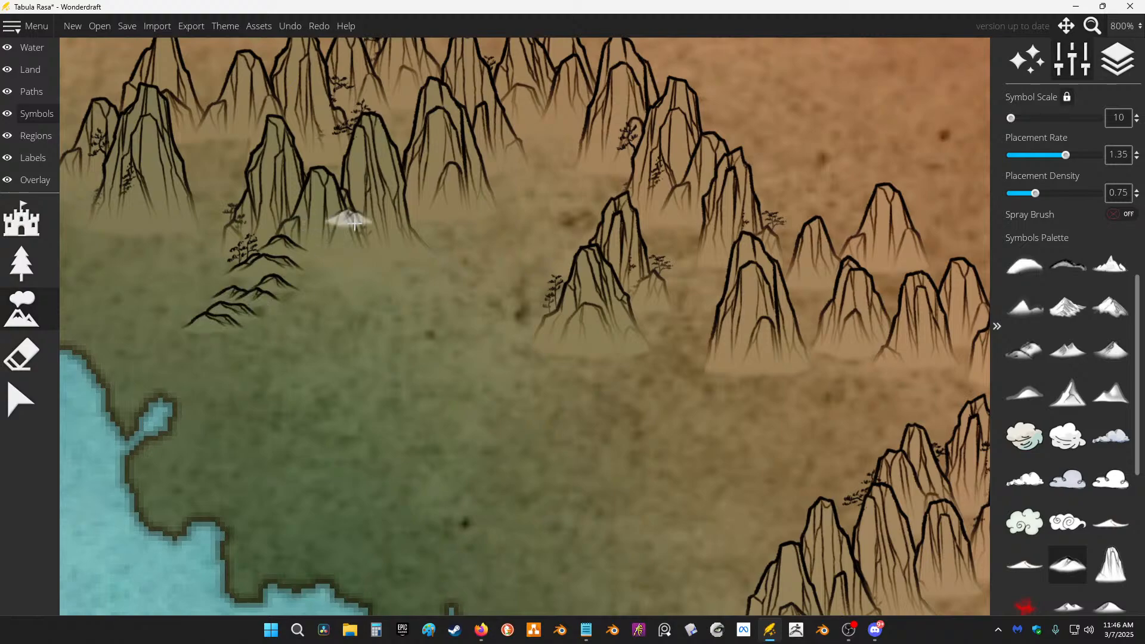
scroll(376, 243, down, 3)
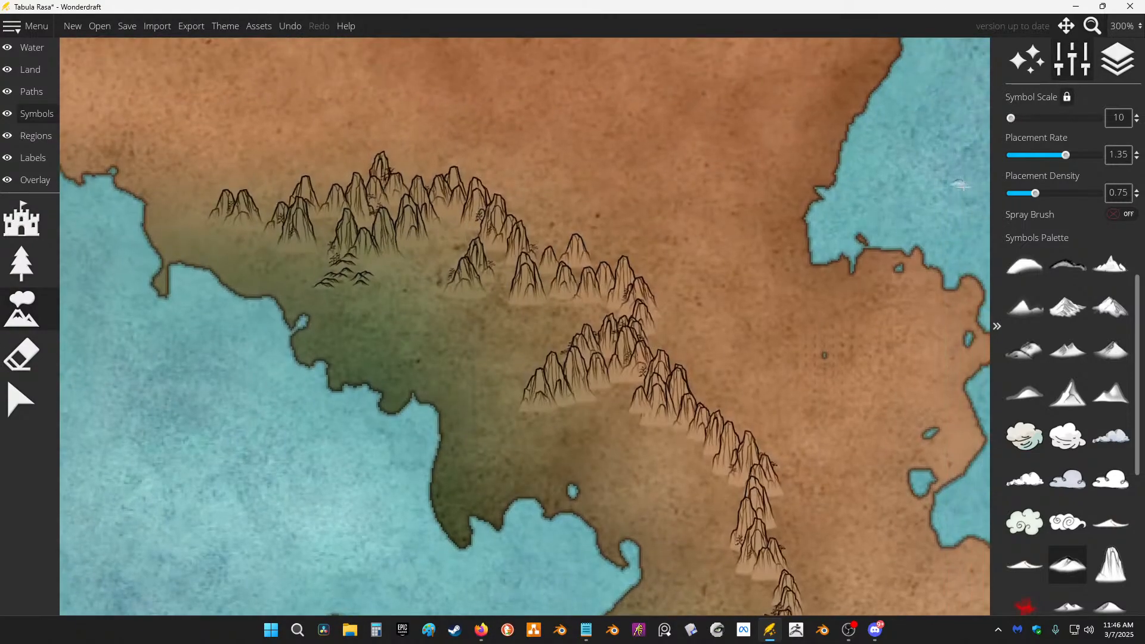
drag(482, 439, 496, 378)
key(ctrl+z)
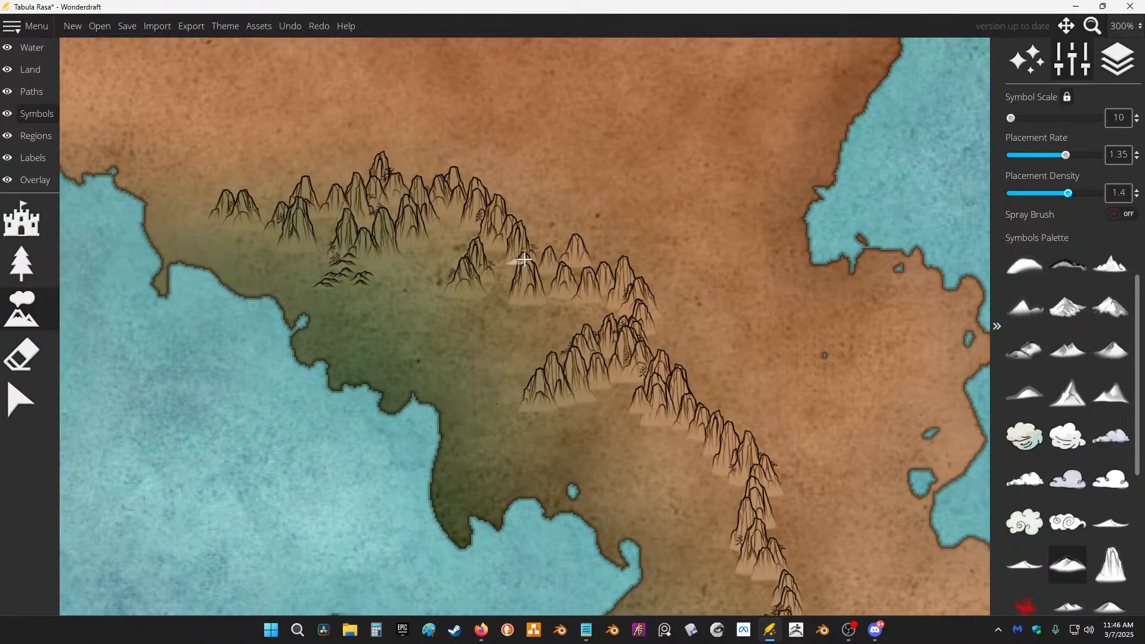
key(ctrl+z)
Step: Place low foothills along the western flank of the mountain range running south down the land bridge
drag(705, 314, 683, 199)
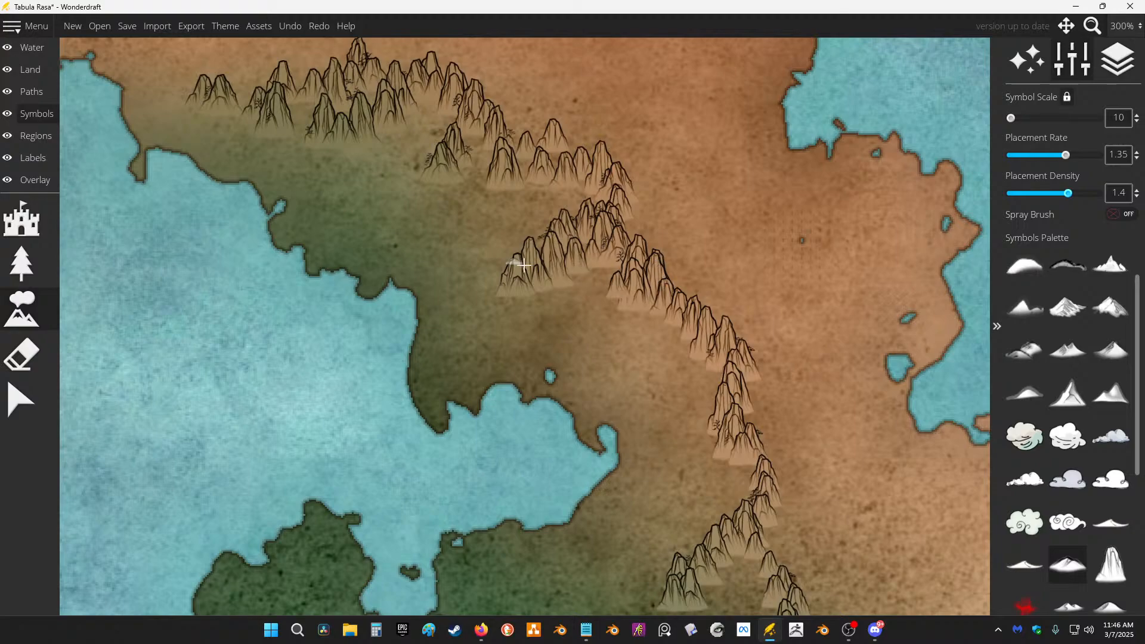
mouse_move(658, 352)
mouse_down()
mouse_move(705, 378)
mouse_move(741, 476)
mouse_move(720, 518)
mouse_move(679, 545)
mouse_up()
drag(774, 468, 784, 315)
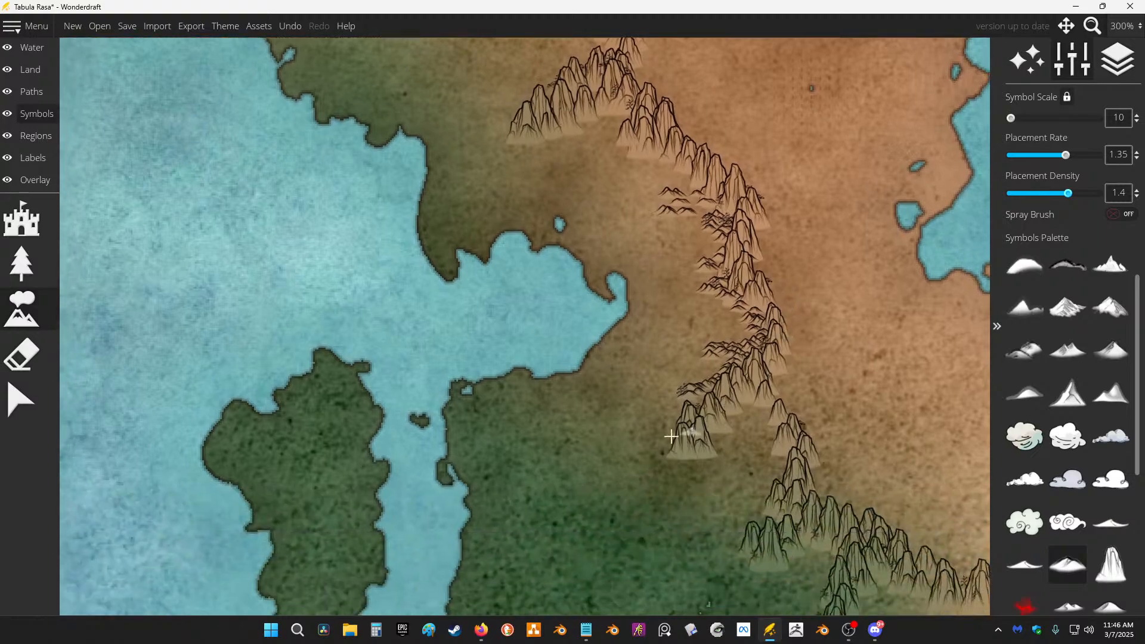
Step: Trail low hills southwest from the land bridge range's western spur into the green lowland
mouse_move(671, 437)
mouse_down()
mouse_move(660, 471)
mouse_move(585, 499)
mouse_up()
drag(635, 482, 647, 462)
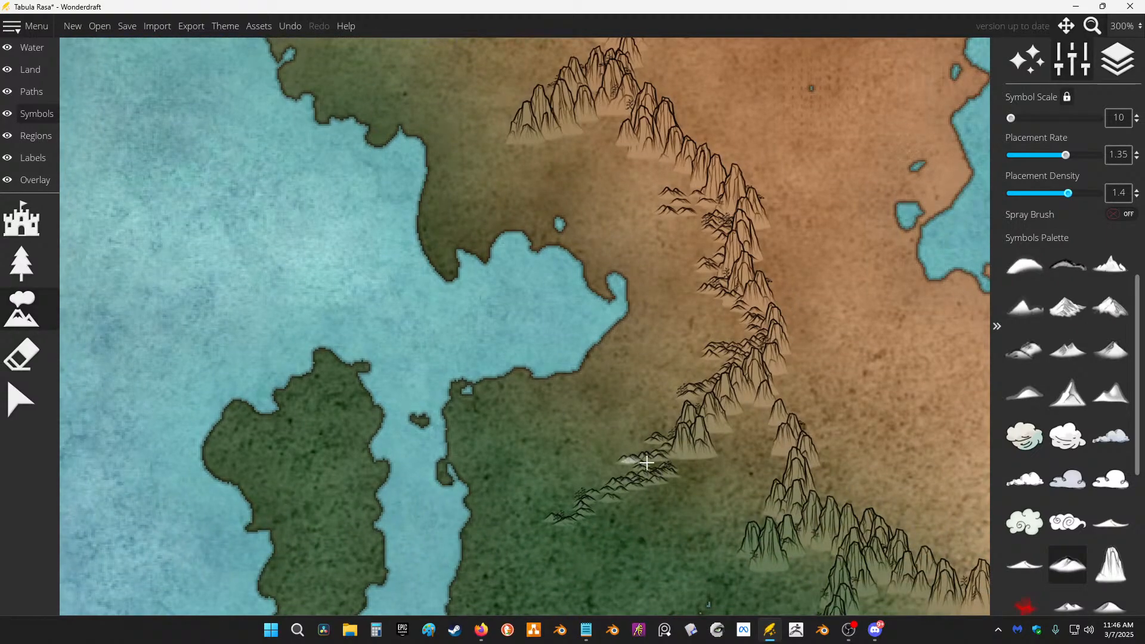
drag(724, 381, 595, 285)
scroll(525, 343, up, 2)
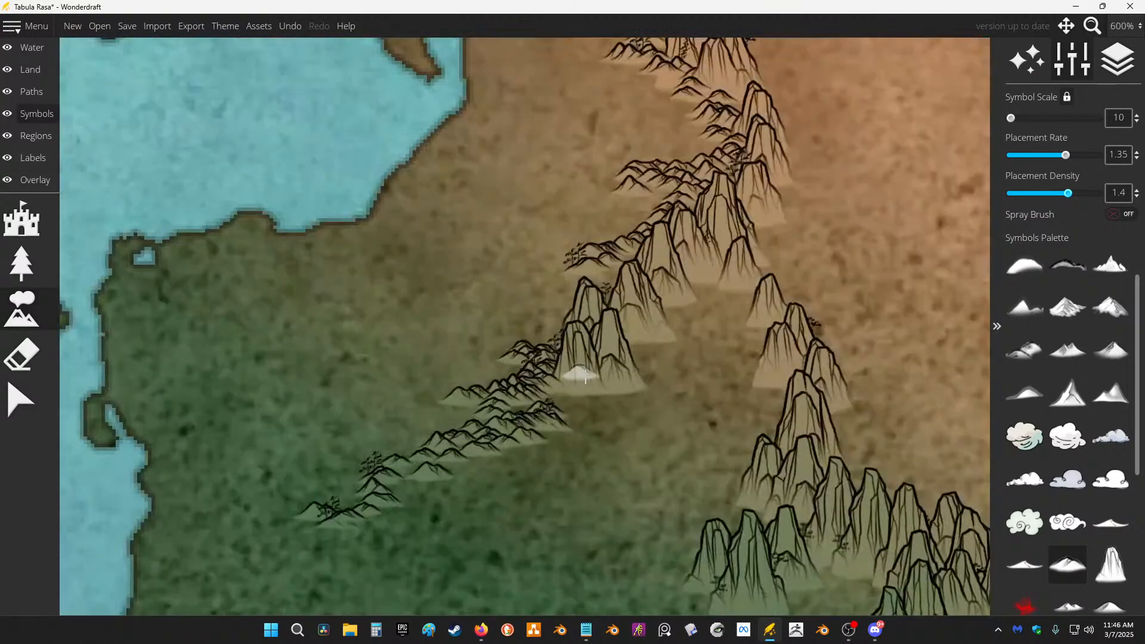
Step: Place foothills around the base of the western spur and along the western side of the adjoining mountains
drag(551, 346, 450, 334)
mouse_move(556, 321)
mouse_down()
mouse_move(601, 292)
mouse_move(749, 303)
mouse_move(658, 307)
mouse_move(631, 391)
mouse_move(684, 334)
mouse_move(758, 300)
mouse_move(752, 363)
mouse_move(786, 404)
mouse_up()
drag(782, 477, 813, 324)
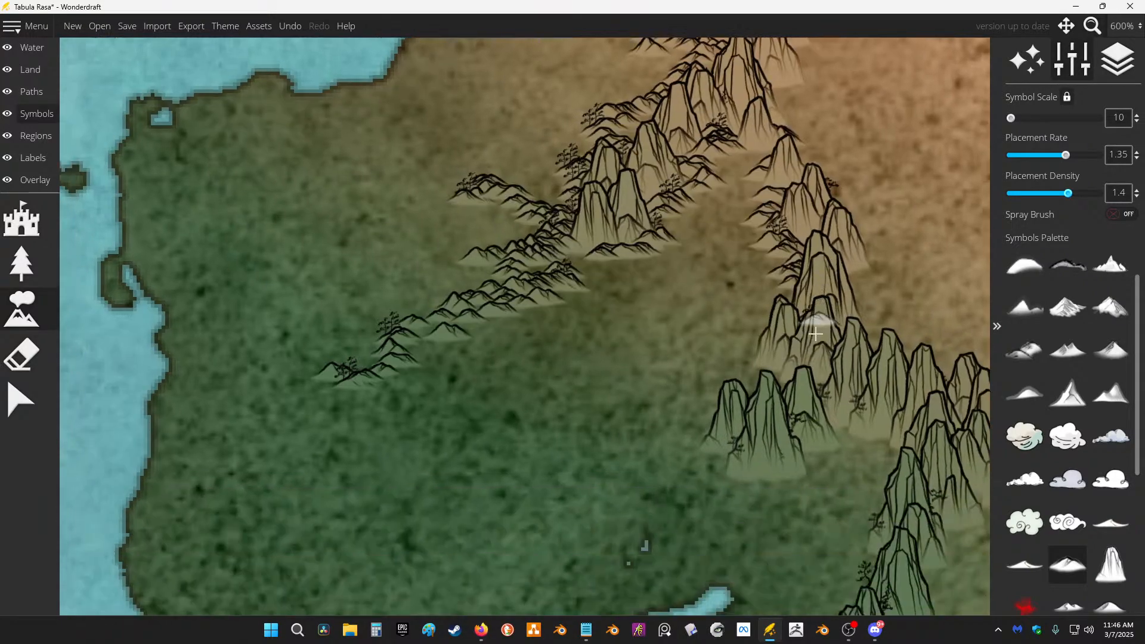
Step: Place foothills below the green mountain cluster and around the short spur running south towards the inlet
mouse_move(721, 458)
mouse_down()
mouse_move(759, 478)
mouse_move(851, 458)
mouse_move(885, 469)
mouse_up()
drag(842, 442, 770, 322)
mouse_move(778, 294)
mouse_down()
mouse_move(806, 369)
mouse_move(788, 531)
mouse_move(772, 525)
mouse_move(859, 501)
mouse_move(883, 428)
mouse_up()
drag(868, 353, 585, 247)
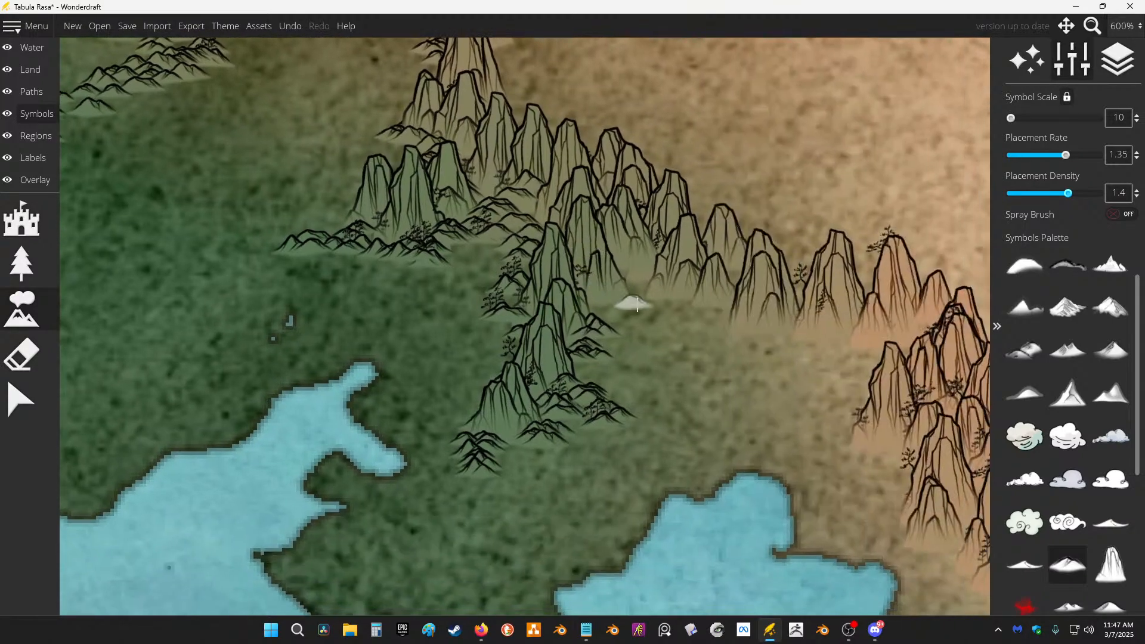
Step: Continue the foothills along the range's southern edge and down the western flank of the orange mountains
drag(633, 304, 582, 296)
mouse_move(652, 278)
mouse_down()
mouse_move(737, 320)
mouse_move(753, 344)
mouse_move(724, 369)
mouse_move(686, 315)
mouse_move(803, 332)
mouse_move(834, 348)
mouse_move(862, 343)
mouse_move(870, 374)
mouse_move(830, 444)
mouse_move(934, 474)
mouse_move(808, 351)
mouse_move(706, 325)
mouse_up()
mouse_move(759, 375)
mouse_down()
mouse_move(819, 414)
mouse_move(850, 521)
mouse_move(767, 545)
mouse_move(829, 517)
mouse_move(827, 542)
mouse_move(848, 544)
mouse_move(809, 555)
mouse_up()
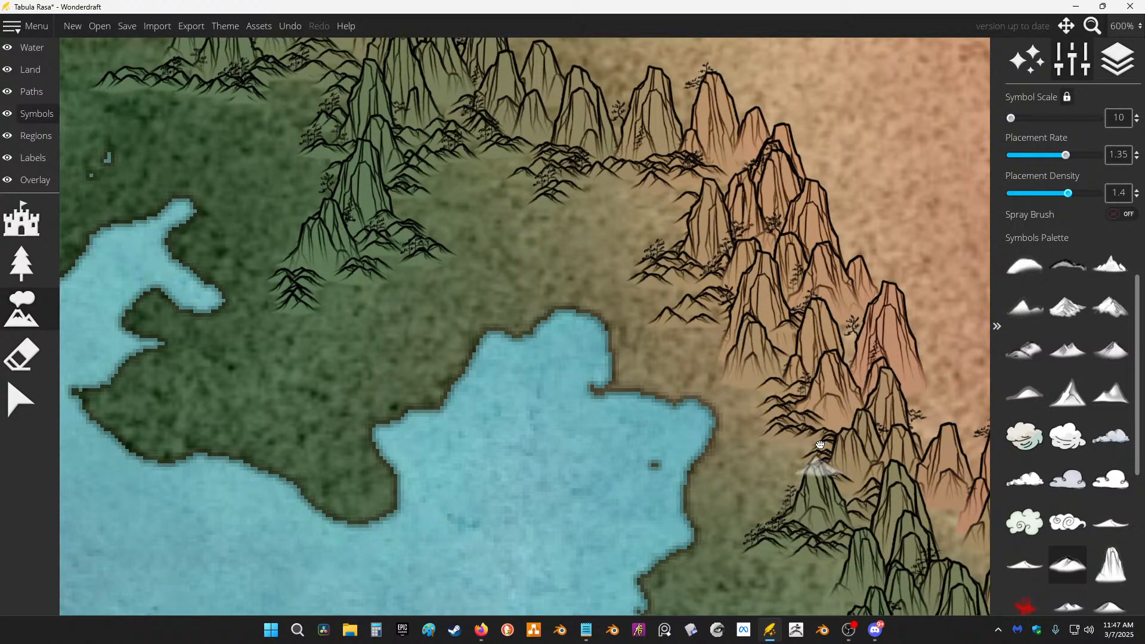
Step: Place foothills around the southern green mountains, in the valley between them, and around the small detached range
drag(819, 474, 755, 263)
mouse_move(798, 353)
mouse_down()
mouse_move(826, 391)
mouse_move(716, 402)
mouse_move(813, 468)
mouse_move(767, 529)
mouse_move(694, 580)
mouse_move(868, 458)
mouse_move(893, 468)
mouse_move(918, 503)
mouse_up()
mouse_move(787, 403)
mouse_down()
mouse_move(741, 326)
mouse_move(691, 127)
mouse_up()
mouse_move(821, 338)
mouse_down()
mouse_move(705, 414)
mouse_move(706, 478)
mouse_move(823, 491)
mouse_move(921, 537)
mouse_move(840, 367)
mouse_up()
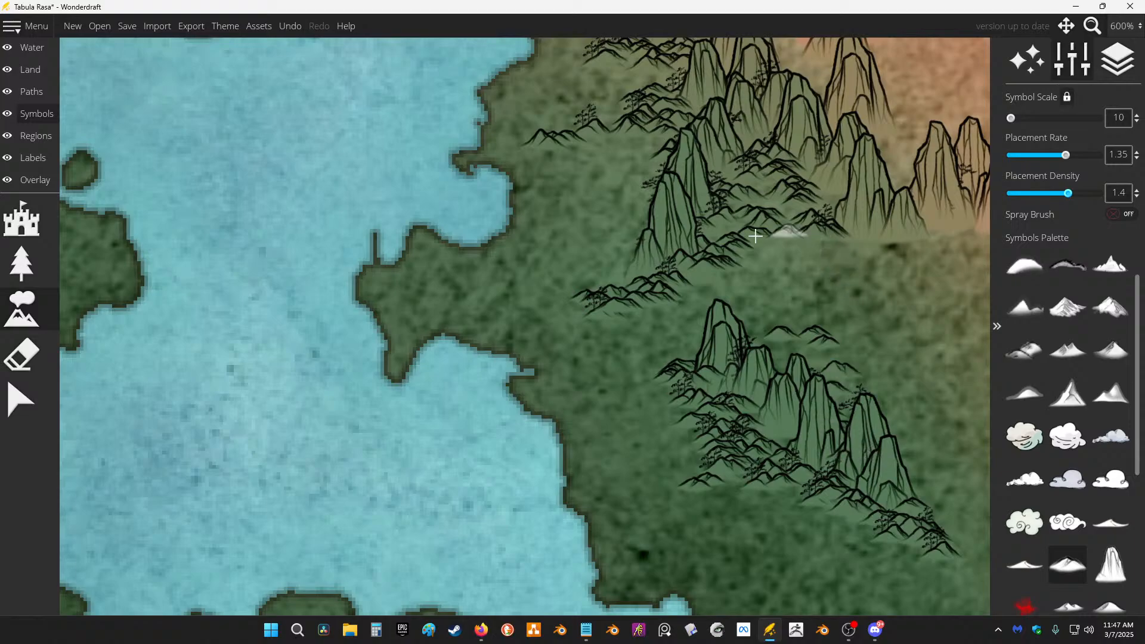
mouse_move(719, 234)
mouse_down()
mouse_move(834, 263)
mouse_move(946, 223)
mouse_up()
Step: Place foothills along the easternmost mountain chain and trail them southwest beyond its last peak
scroll(865, 224, down, 3)
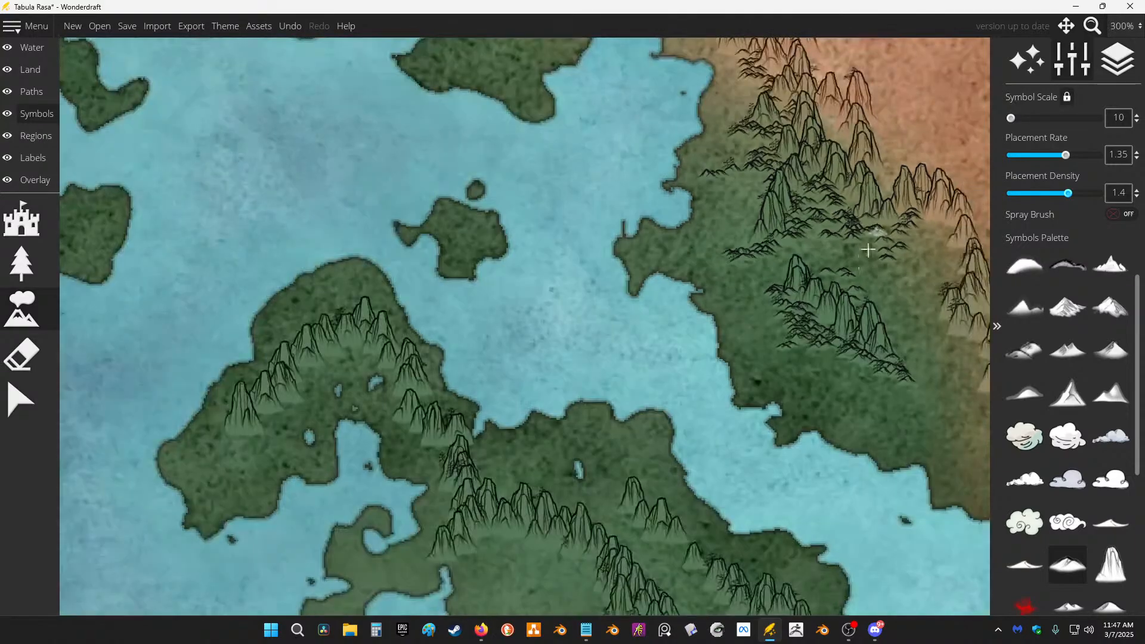
mouse_move(919, 352)
mouse_down()
mouse_move(513, 322)
mouse_move(558, 383)
mouse_up()
mouse_move(590, 275)
mouse_down()
mouse_move(577, 299)
mouse_move(565, 275)
mouse_move(600, 317)
mouse_up()
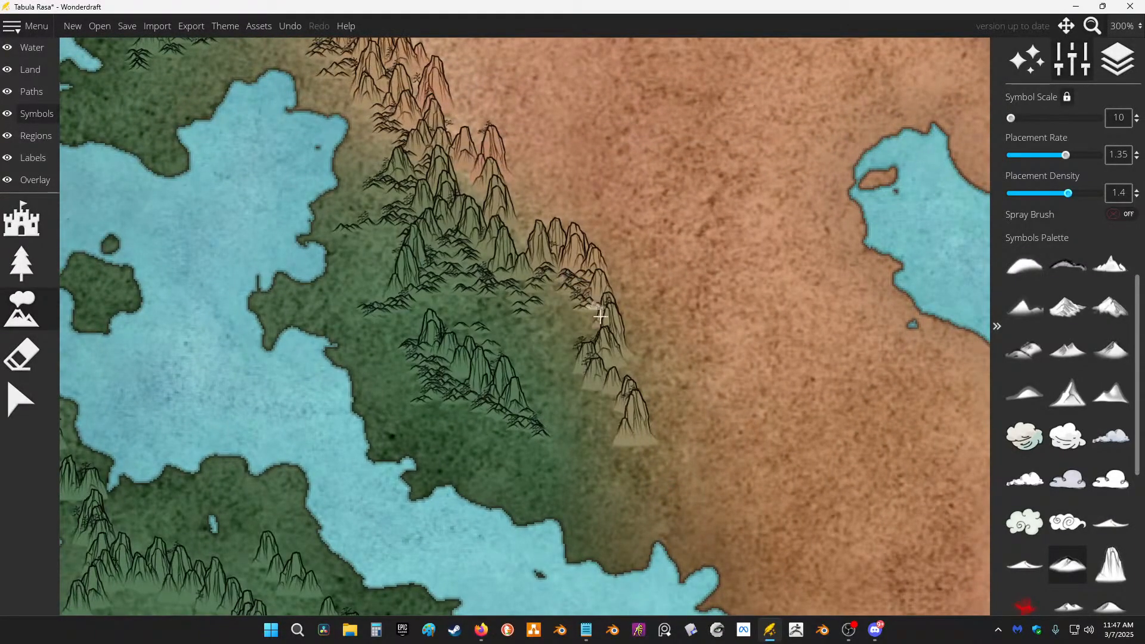
mouse_move(561, 360)
mouse_down()
mouse_move(589, 383)
mouse_move(586, 410)
mouse_move(639, 449)
mouse_move(624, 487)
mouse_move(614, 331)
mouse_up()
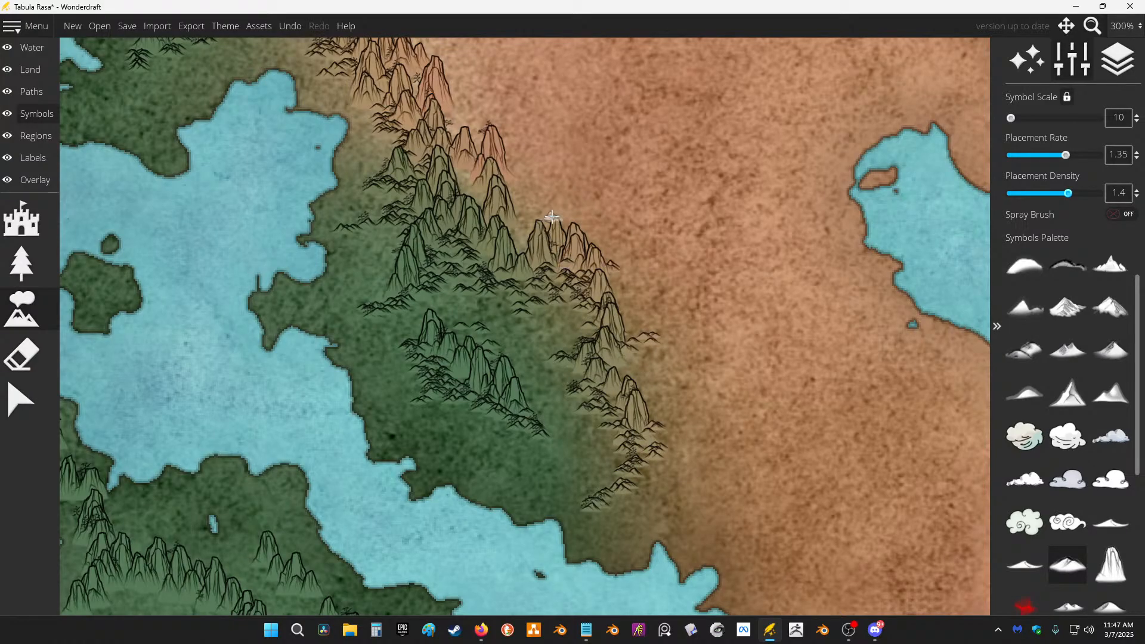
Step: Add a few hills on the range's eastern side and thicken the foothills west of the land bridge mountains
click(501, 123)
mouse_move(456, 218)
mouse_down()
mouse_move(732, 507)
mouse_move(787, 528)
mouse_up()
drag(420, 167, 465, 264)
drag(515, 202, 491, 201)
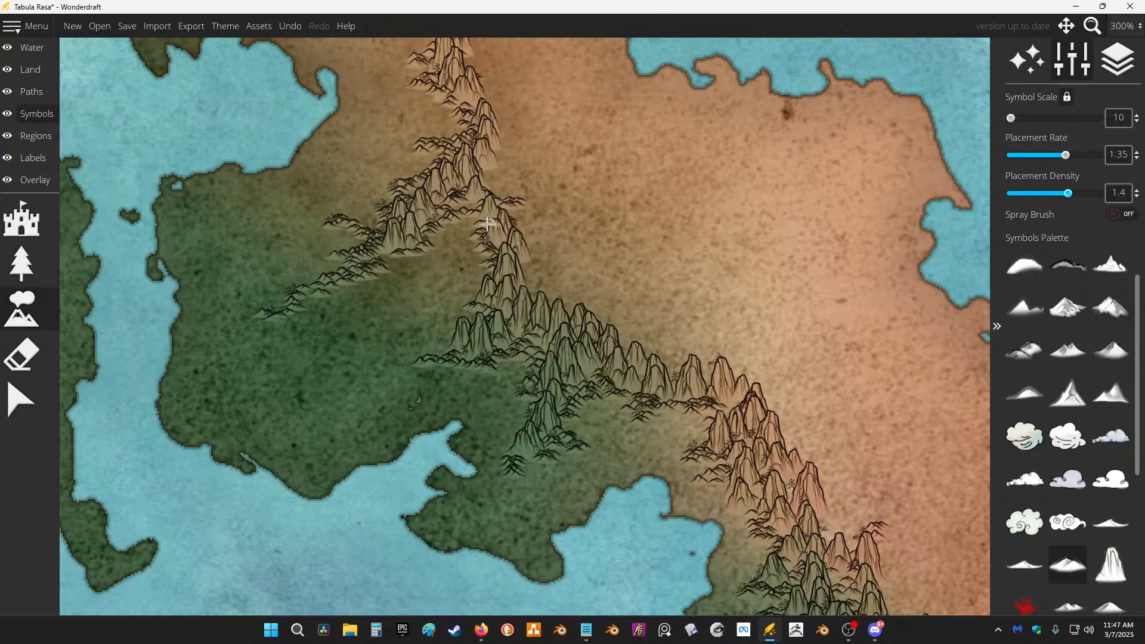
drag(391, 138, 564, 328)
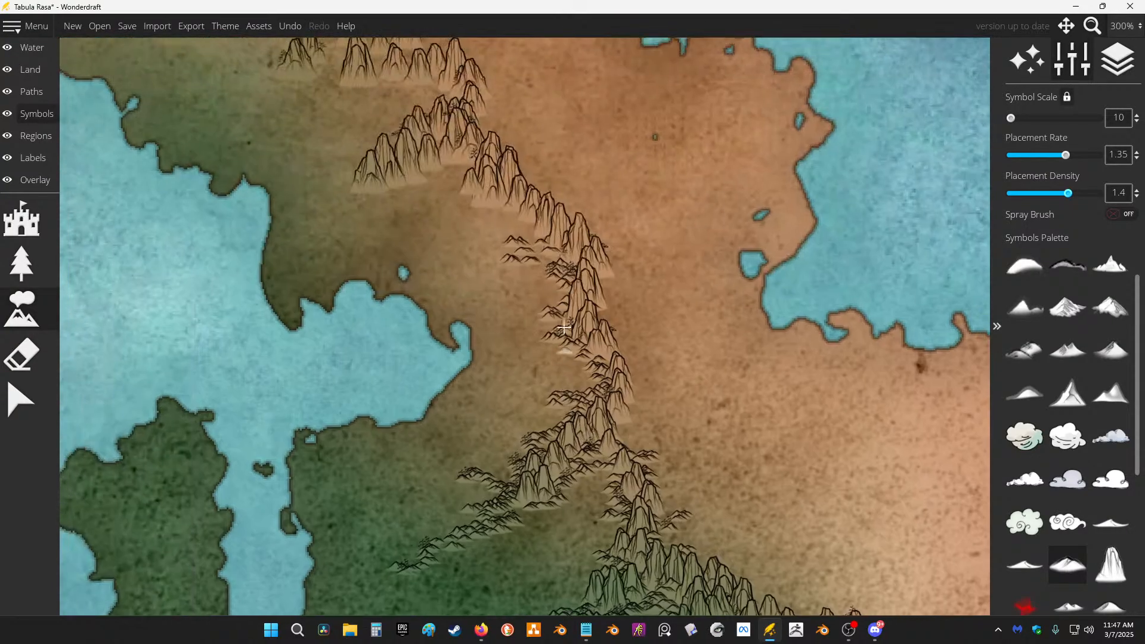
mouse_move(501, 258)
mouse_down()
mouse_move(573, 308)
mouse_move(618, 377)
mouse_up()
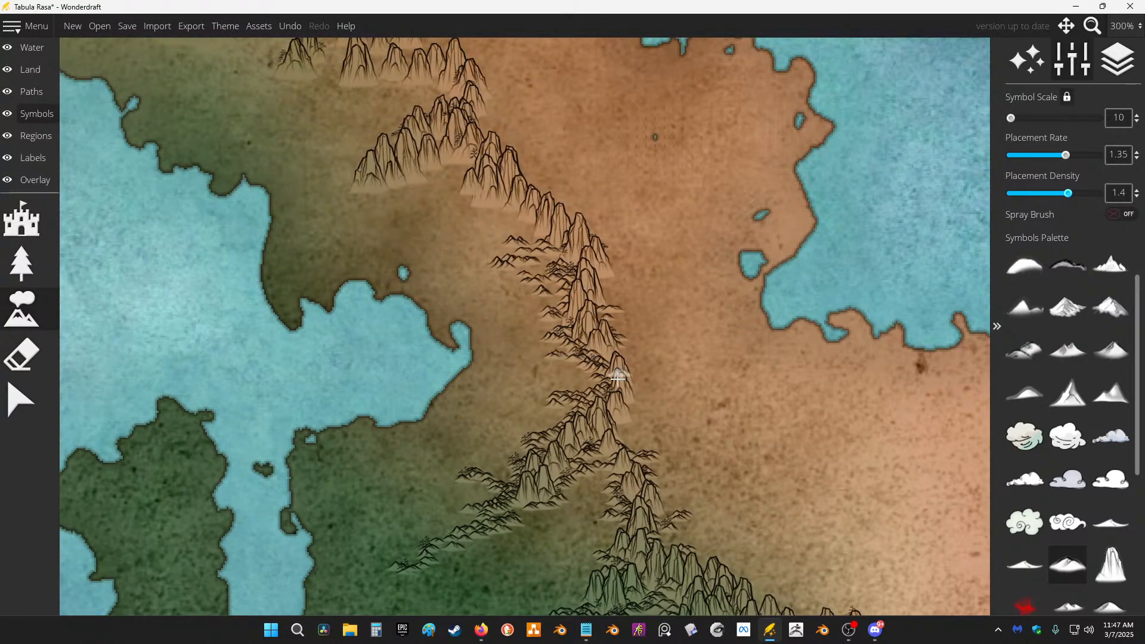
Step: Place low hills at the western tip and southern base of the land bridge's middle mountain branch
drag(480, 154, 554, 305)
drag(409, 342, 496, 318)
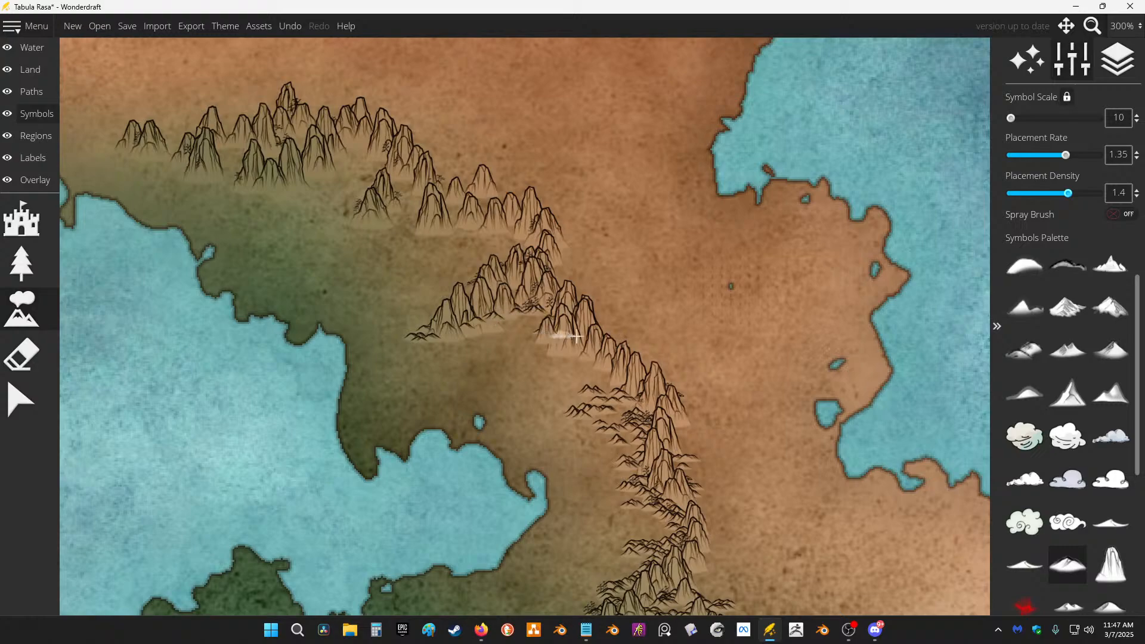
click(37, 396)
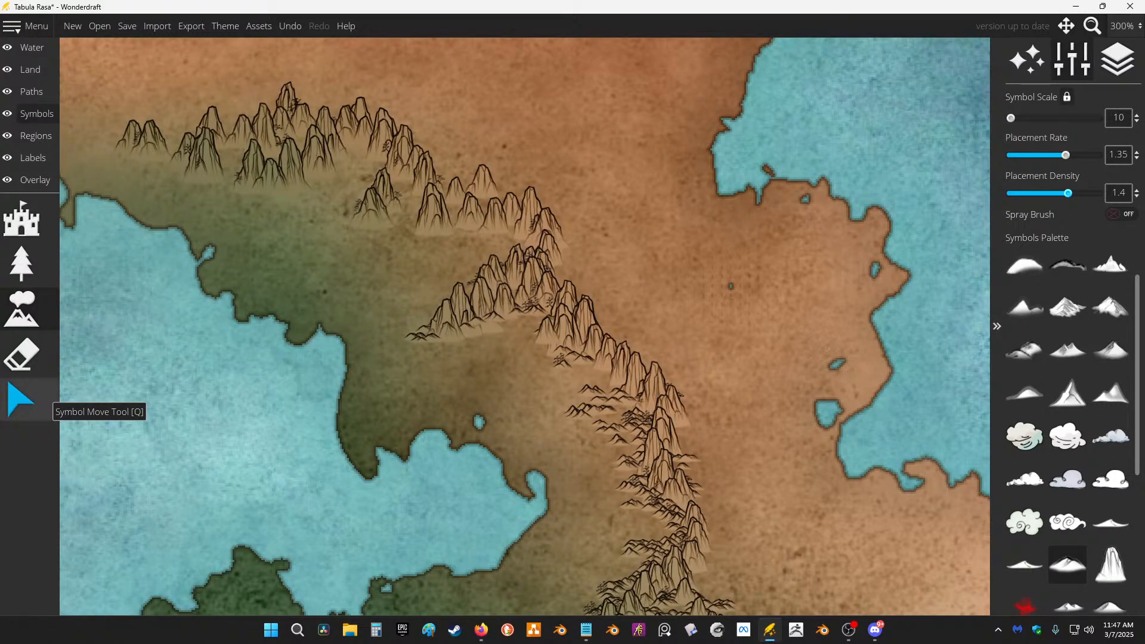
key(alt+Tab)
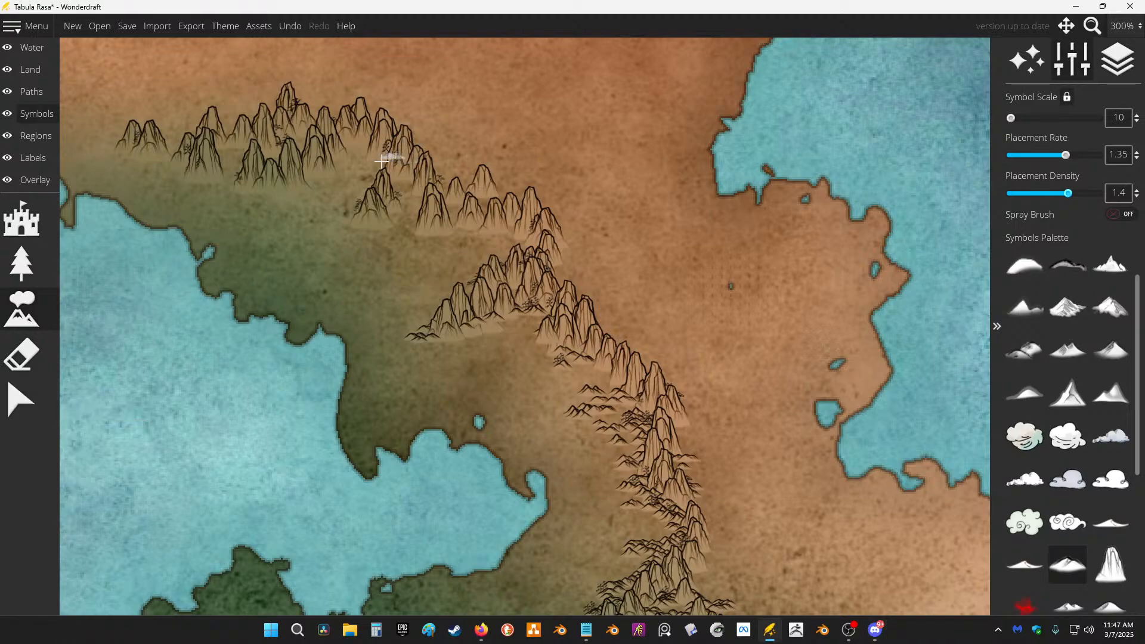
Step: Place foothills along the southern edge and western end of the northernmost range, including around its small outlying peaks
drag(367, 161, 342, 146)
click(296, 183)
drag(210, 180, 194, 172)
click(168, 154)
mouse_move(117, 152)
mouse_down()
mouse_move(137, 120)
mouse_move(286, 166)
mouse_move(249, 197)
mouse_move(339, 177)
mouse_move(380, 214)
mouse_move(317, 222)
mouse_move(372, 213)
mouse_move(419, 231)
mouse_move(497, 225)
mouse_move(522, 235)
mouse_move(504, 269)
mouse_move(399, 335)
mouse_move(482, 331)
mouse_move(492, 354)
mouse_move(514, 317)
mouse_up()
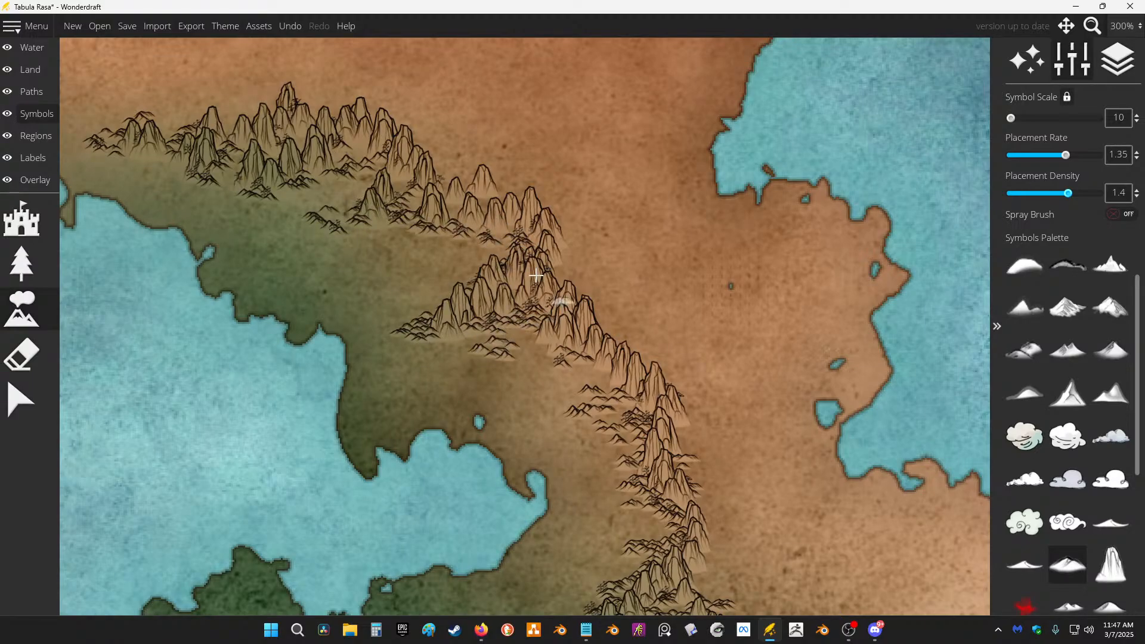
Step: Try foothills along the southern side and spurs of the northwestern range, and undo them
scroll(646, 211, down, 5)
drag(441, 104, 725, 198)
scroll(367, 197, up, 5)
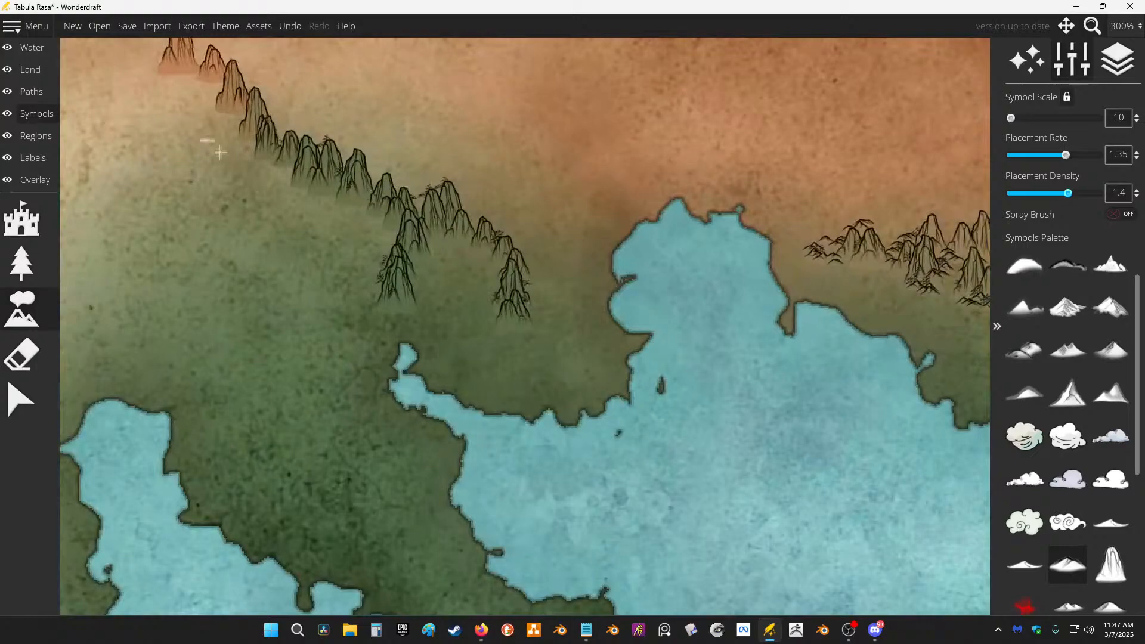
mouse_move(359, 219)
mouse_down()
mouse_move(252, 185)
mouse_move(272, 203)
mouse_move(228, 161)
mouse_move(242, 150)
mouse_move(239, 125)
mouse_move(198, 71)
mouse_up()
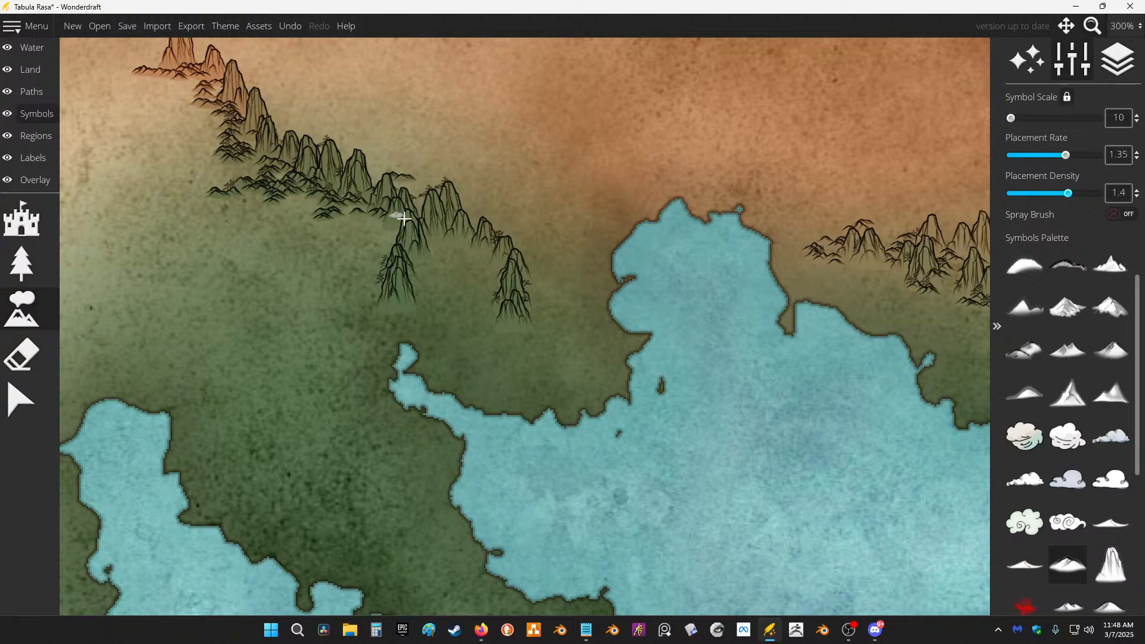
mouse_move(378, 305)
mouse_down()
mouse_move(296, 352)
mouse_move(352, 333)
mouse_move(367, 307)
mouse_up()
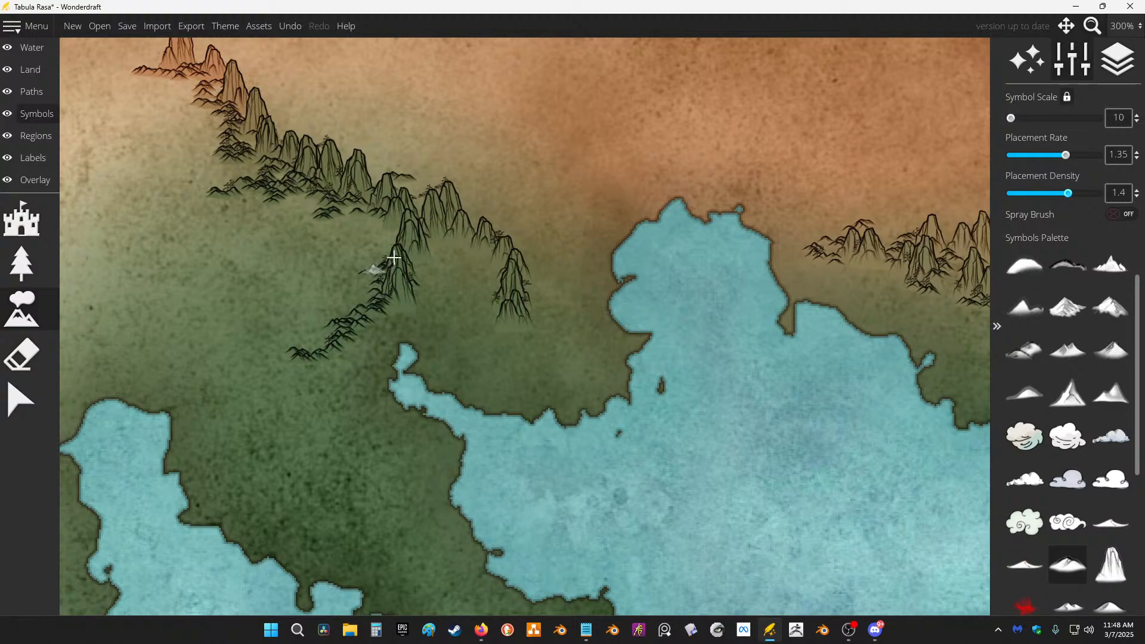
mouse_move(394, 257)
mouse_down()
mouse_move(374, 216)
mouse_move(339, 212)
mouse_move(465, 236)
mouse_move(453, 256)
mouse_move(524, 277)
mouse_move(469, 320)
mouse_move(515, 319)
mouse_move(494, 371)
mouse_move(510, 307)
mouse_move(535, 276)
mouse_move(515, 245)
mouse_move(373, 193)
mouse_move(351, 180)
mouse_move(357, 165)
mouse_move(318, 153)
mouse_up()
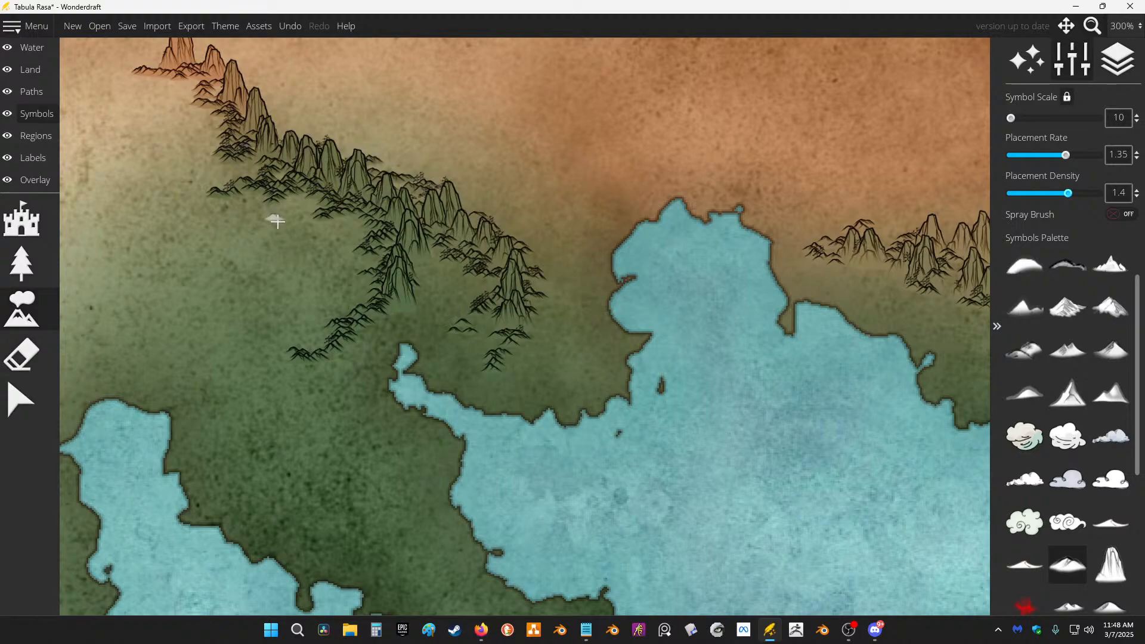
key(ctrl+z)
key(ctrl+z)
Step: Try scattering hills on the open ground northeast of the northwestern range, and undo them
scroll(507, 334, up, 3)
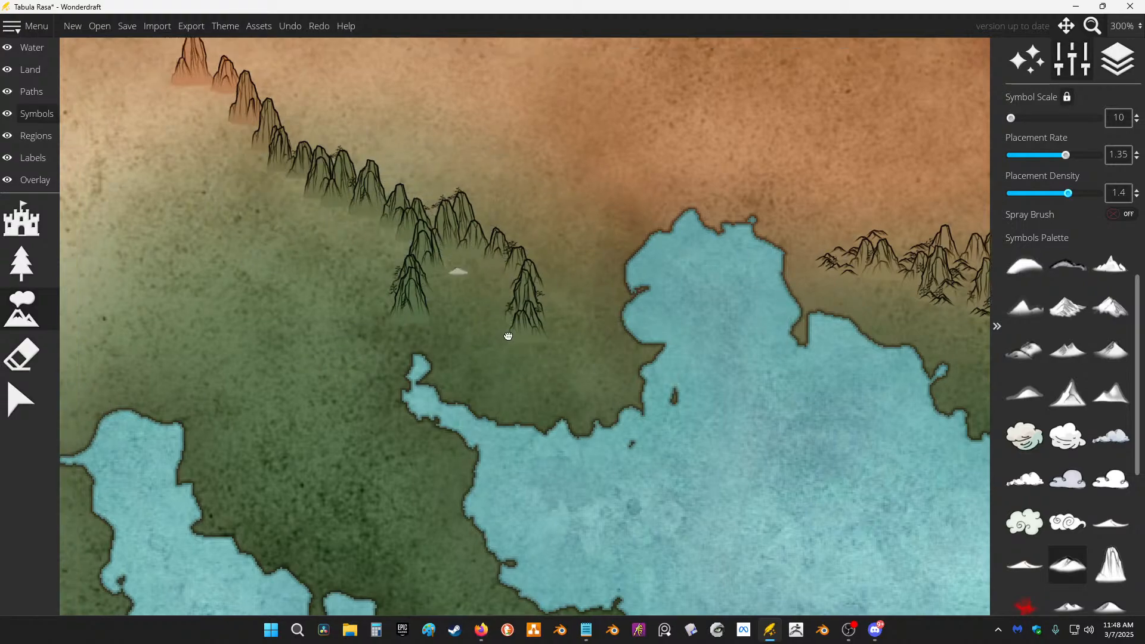
scroll(567, 391, up, 2)
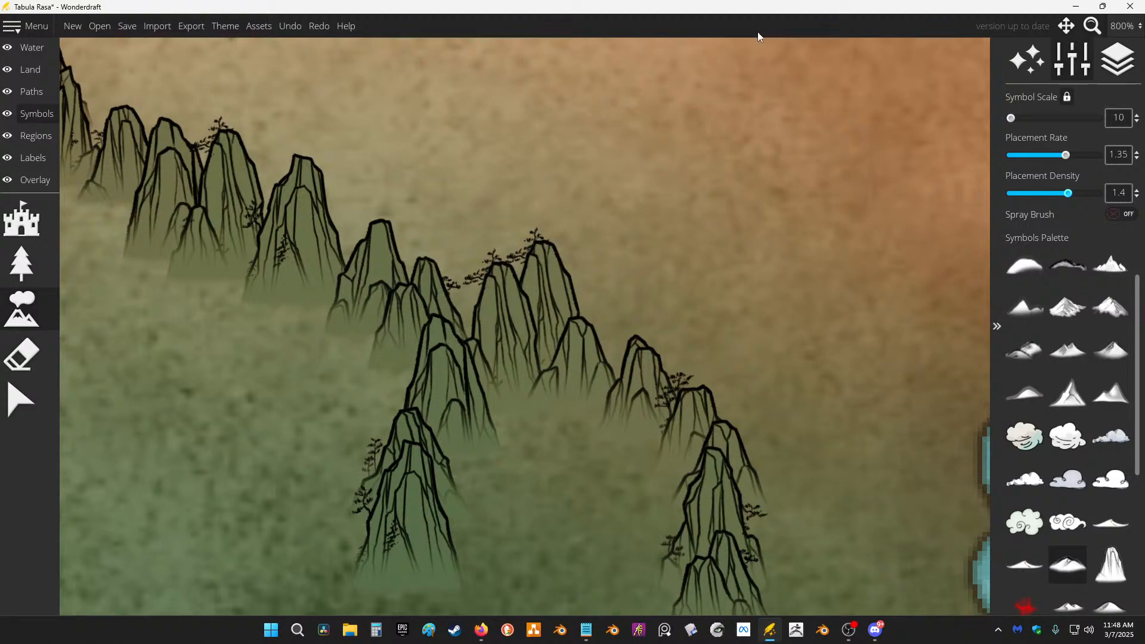
mouse_move(654, 189)
mouse_down()
mouse_move(793, 281)
mouse_move(856, 230)
mouse_move(843, 179)
mouse_up()
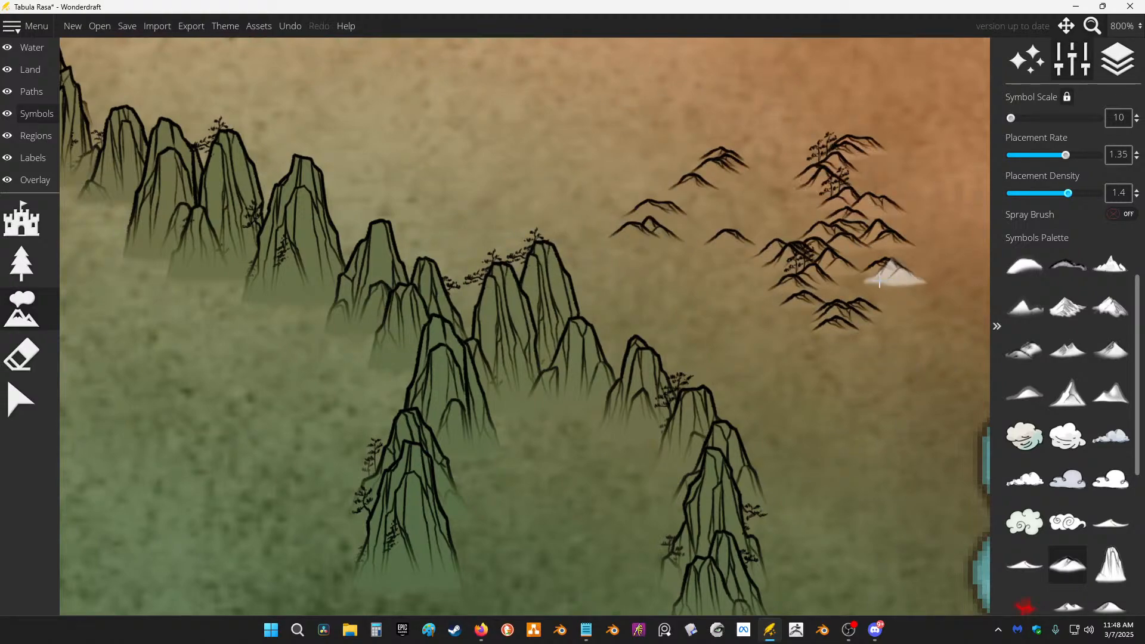
key(ctrl+z)
Step: Place foothills below the northwestern range, trailing branches southwest and lining its two southern spurs
scroll(316, 337, down, 2)
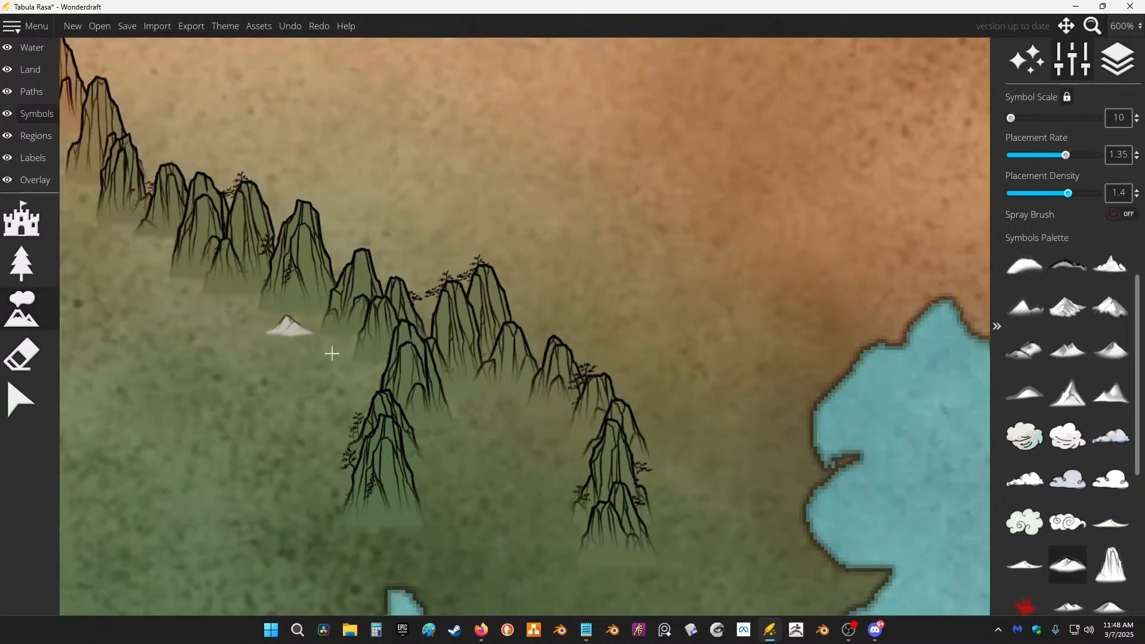
drag(332, 353, 689, 353)
mouse_move(556, 253)
mouse_down()
mouse_move(596, 288)
mouse_move(619, 283)
mouse_move(540, 242)
mouse_move(515, 286)
mouse_move(388, 364)
mouse_move(589, 284)
mouse_move(725, 333)
mouse_move(760, 393)
mouse_move(738, 428)
mouse_move(633, 466)
mouse_move(721, 478)
mouse_up()
scroll(716, 292, down, 3)
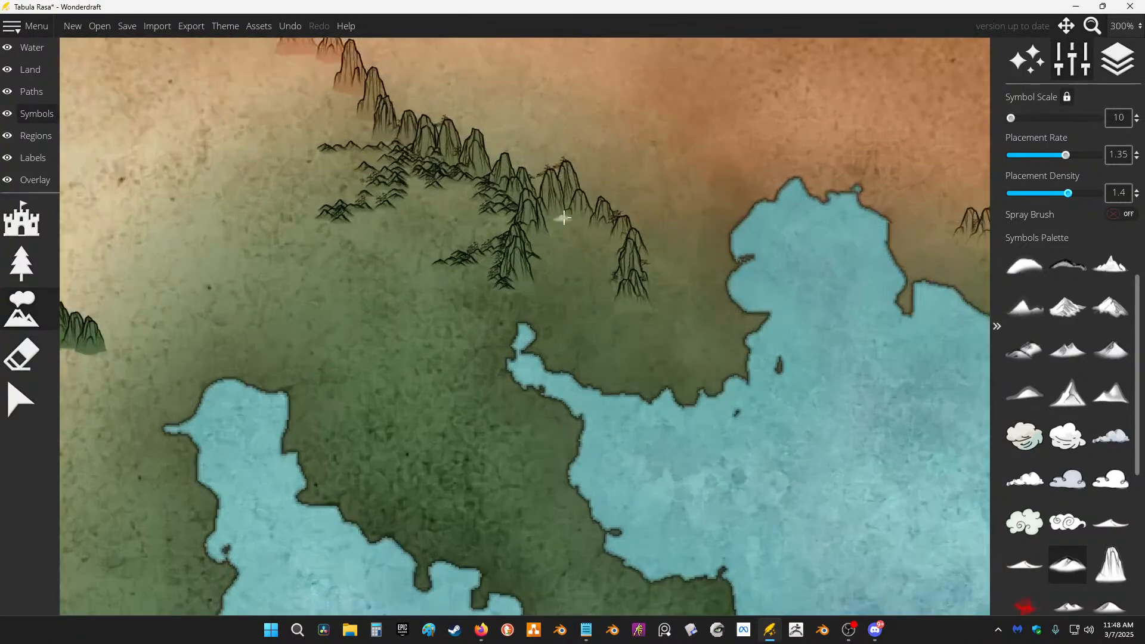
mouse_move(564, 218)
mouse_down()
mouse_move(606, 223)
mouse_move(628, 268)
mouse_move(614, 339)
mouse_move(632, 295)
mouse_up()
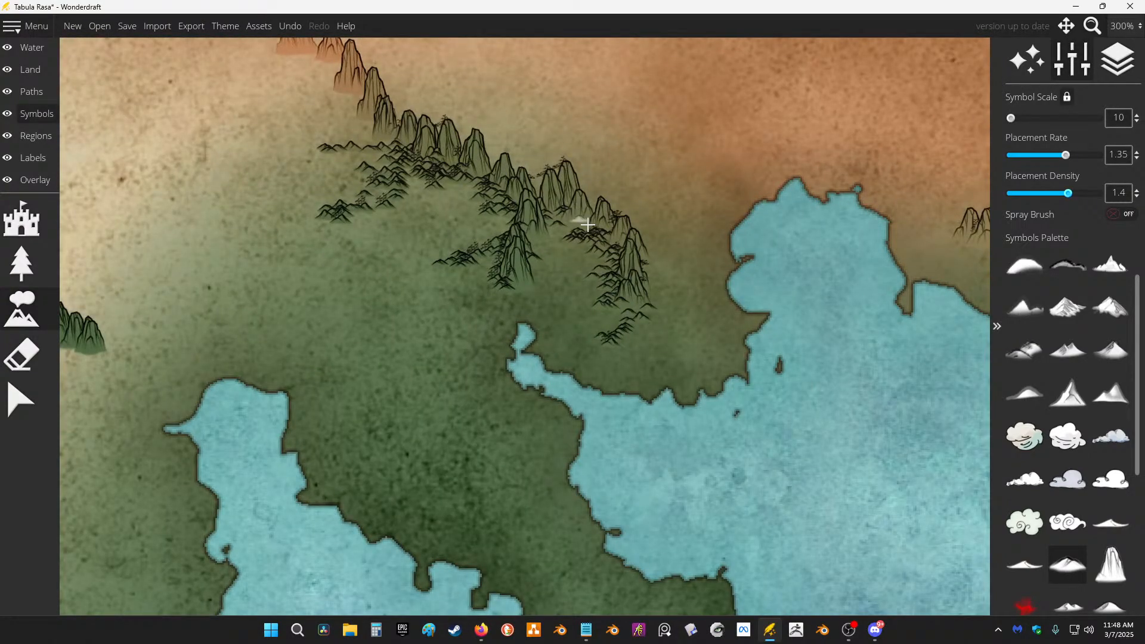
Step: Try a band of low hills across the upper part of the narrow green peninsula, and undo it
drag(643, 444, 577, 237)
mouse_move(245, 191)
mouse_down()
mouse_move(262, 224)
mouse_move(288, 224)
mouse_move(313, 189)
mouse_move(327, 212)
mouse_move(376, 218)
mouse_up()
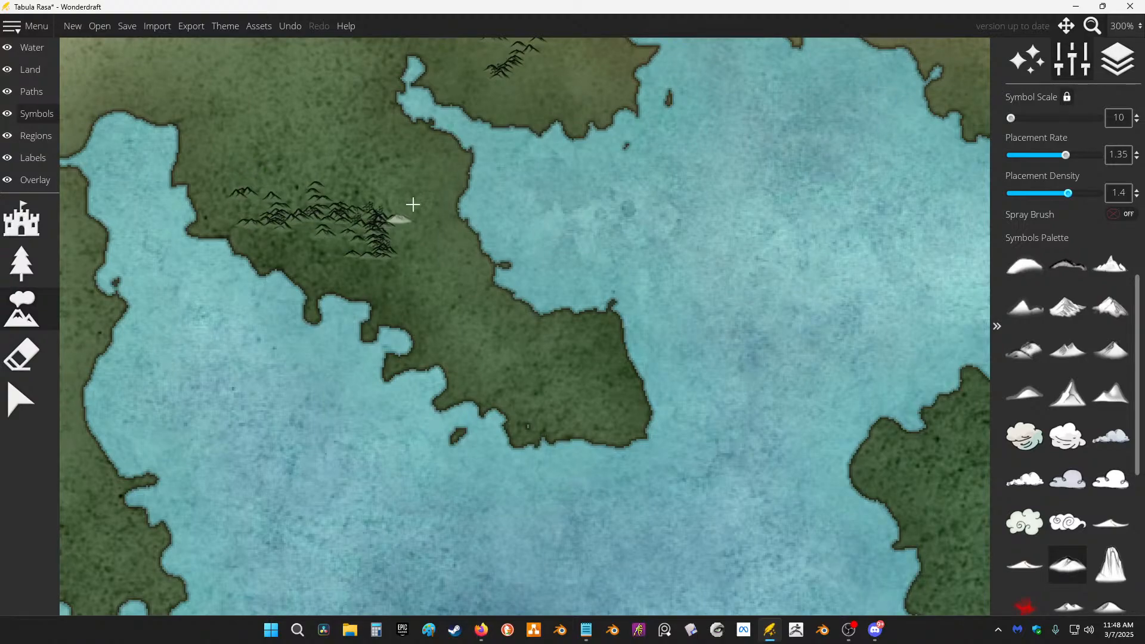
key(ctrl+z)
Step: Run a chain of low hills down the length of the narrow green peninsula to its southeastern end
mouse_move(325, 145)
mouse_down()
mouse_move(470, 345)
mouse_move(547, 342)
mouse_move(560, 353)
mouse_move(557, 400)
mouse_move(597, 397)
mouse_move(606, 377)
mouse_up()
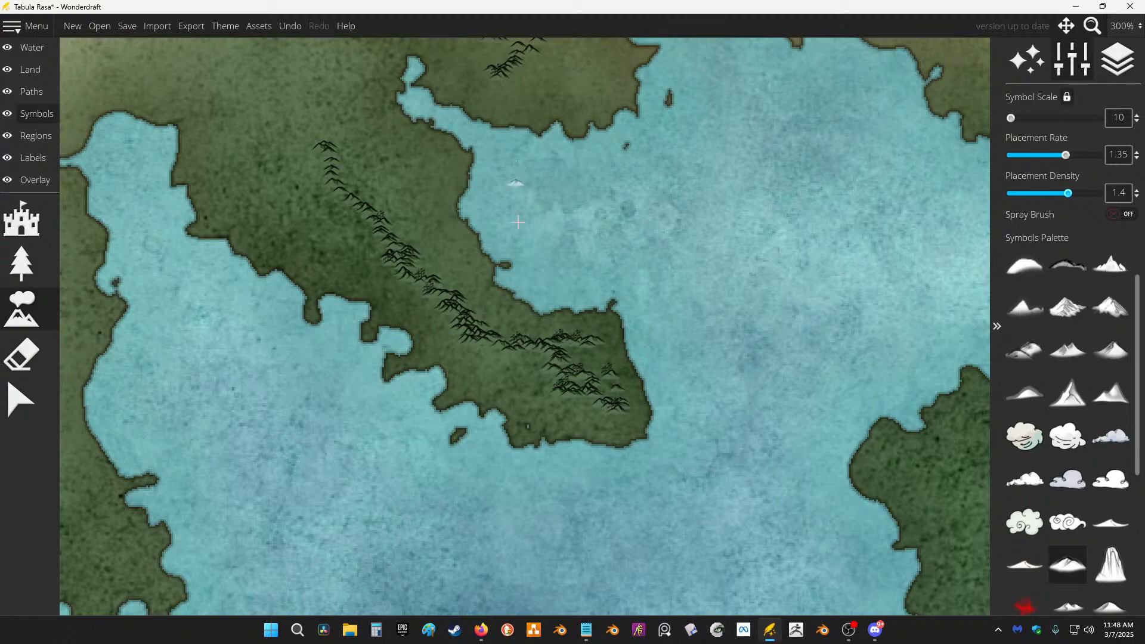
drag(514, 184, 542, 309)
drag(542, 174, 539, 221)
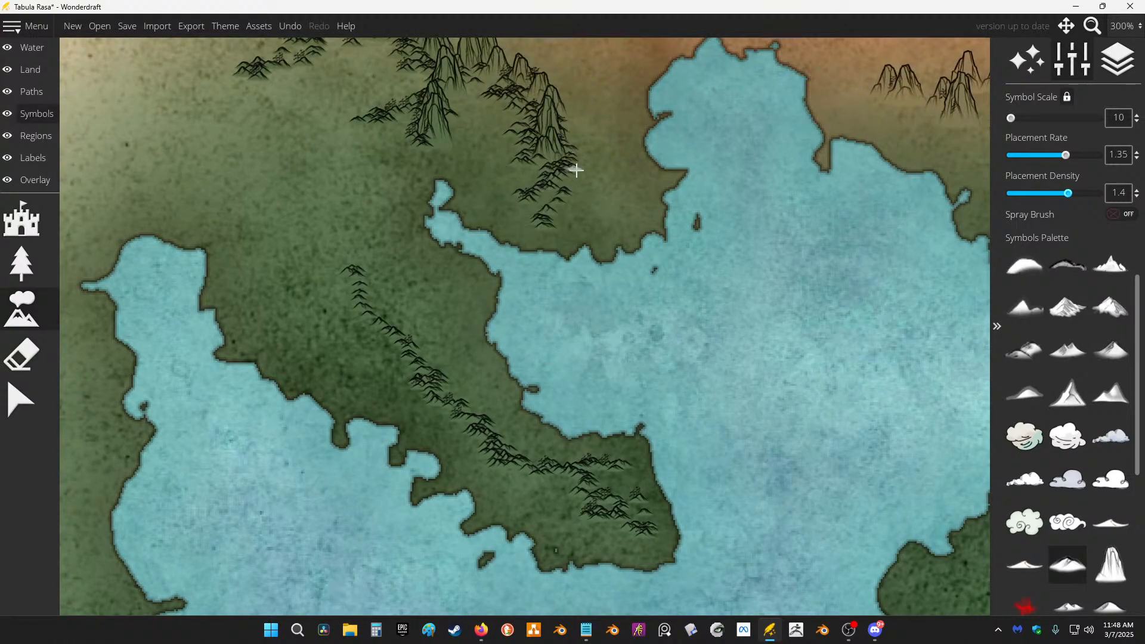
drag(576, 171, 560, 149)
Step: Place foothills along the far-western range and its southern spur, and a short hill chain across the landmass's southern end
scroll(472, 172, down, 6)
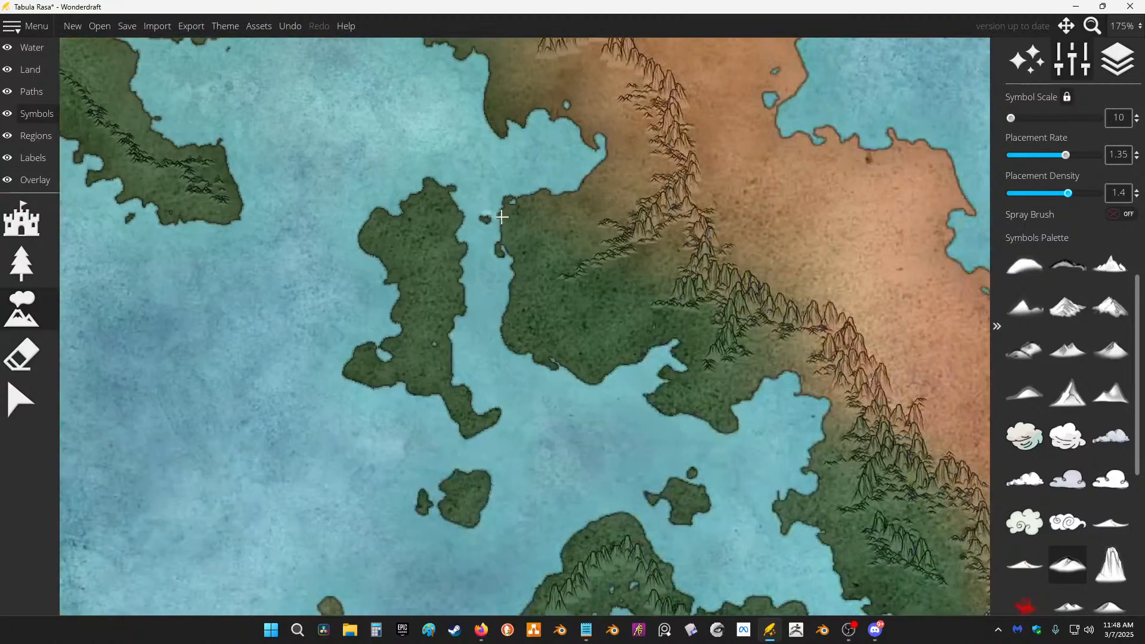
scroll(476, 218, up, 3)
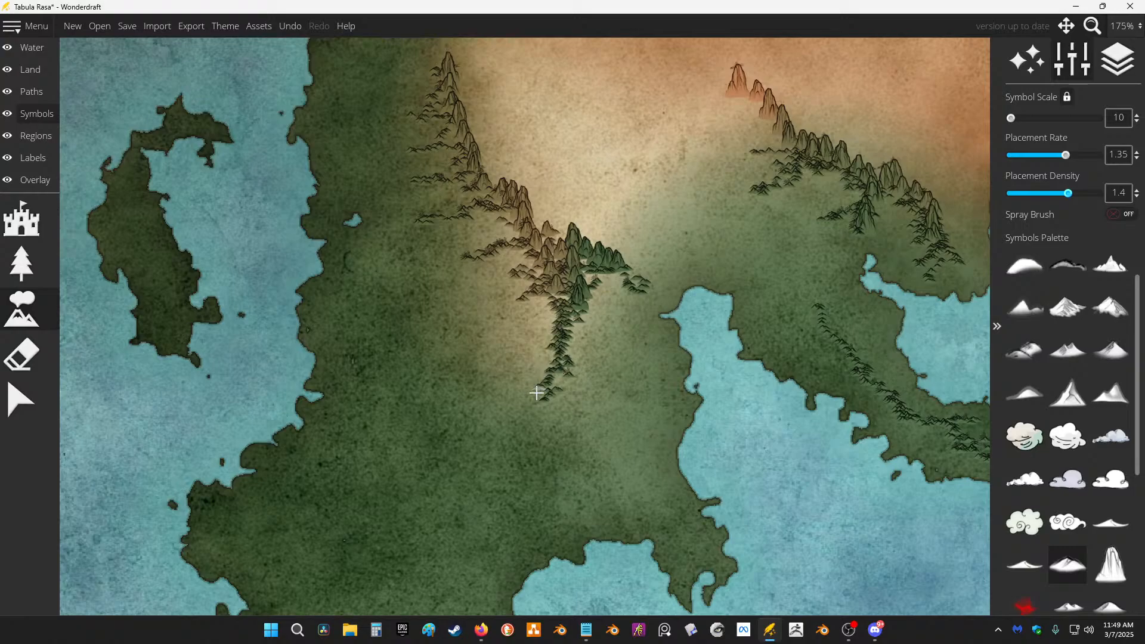
drag(383, 518, 358, 310)
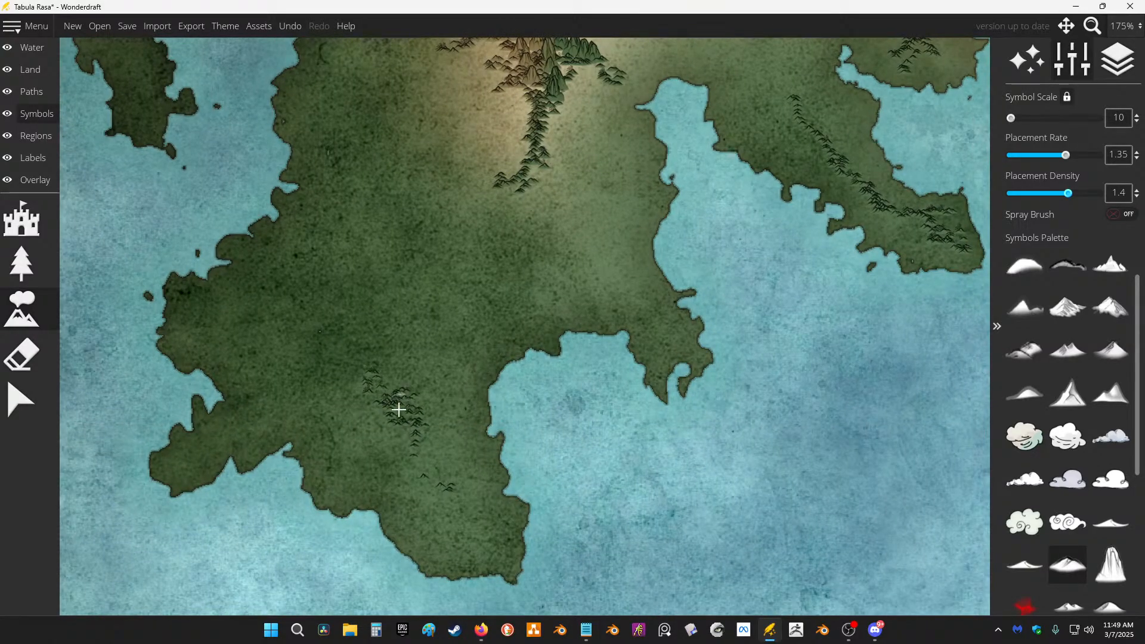
scroll(417, 401, up, 4)
mouse_move(527, 361)
mouse_down()
mouse_move(443, 385)
mouse_move(525, 405)
mouse_move(552, 457)
mouse_move(474, 265)
mouse_move(387, 250)
mouse_move(455, 267)
mouse_up()
scroll(454, 267, down, 8)
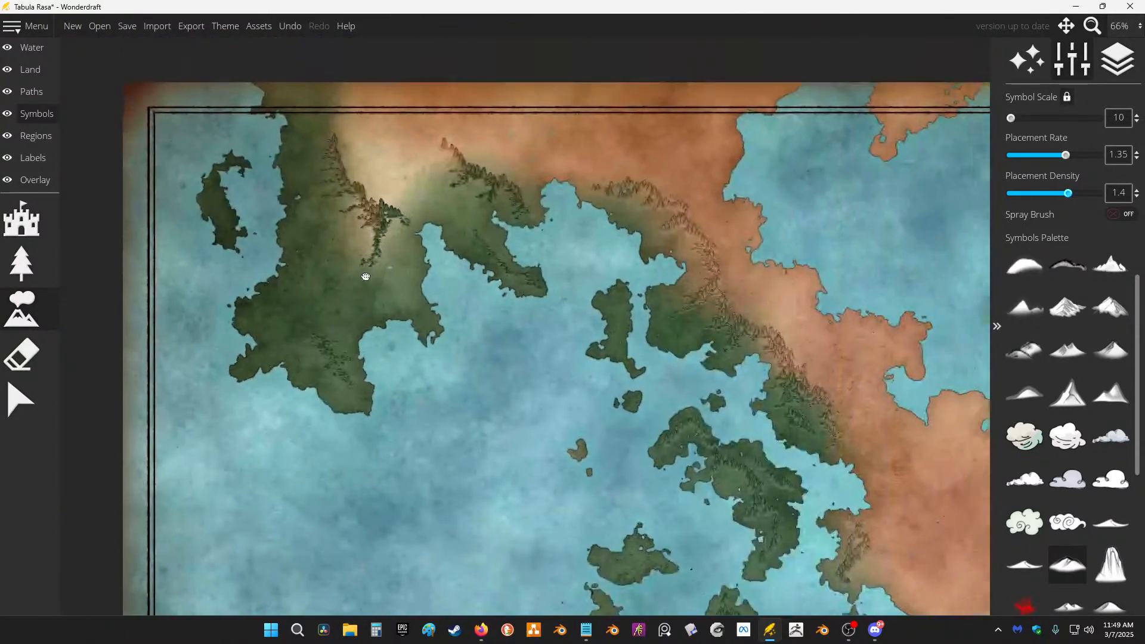
Step: Undo the hills trailing east from the coastal range, and place hills on its western side and the small island south
scroll(448, 292, up, 4)
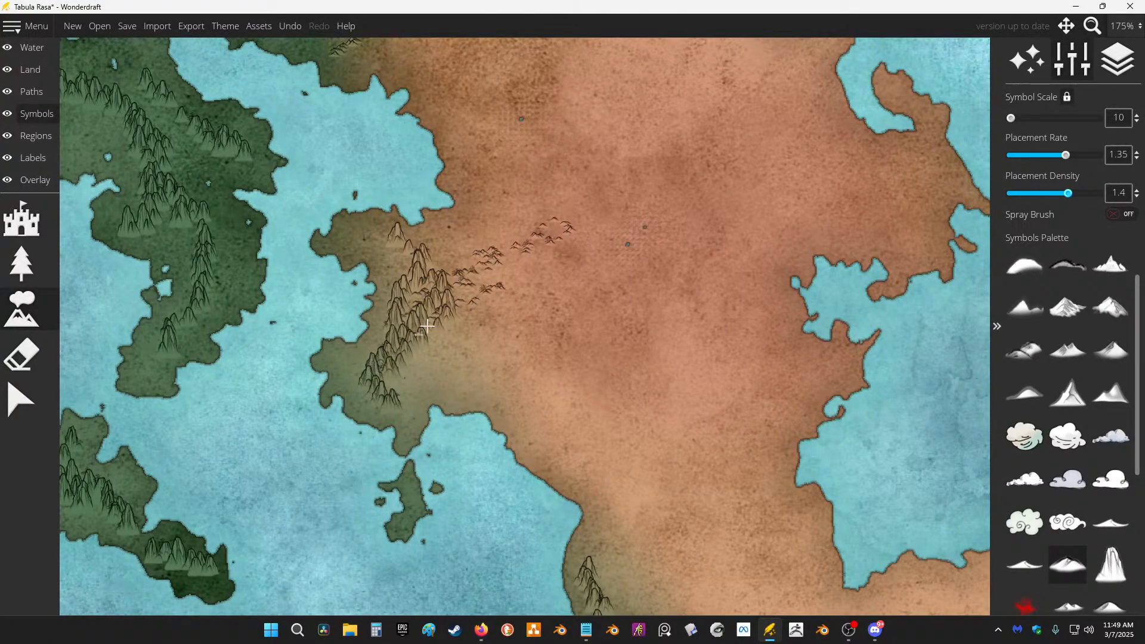
key(ctrl+z)
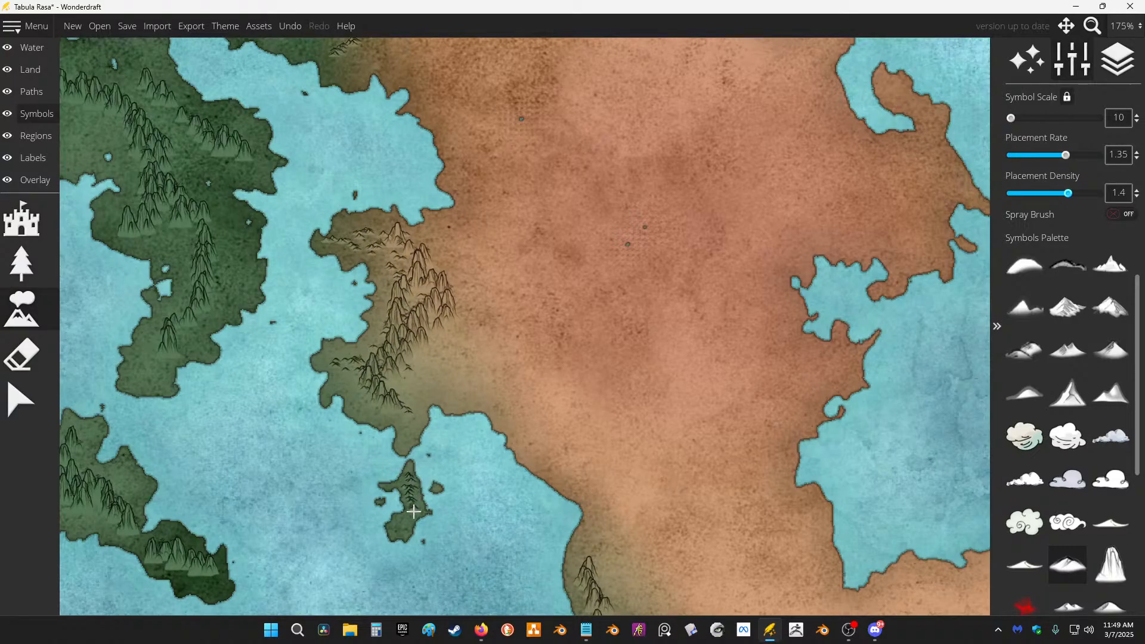
Step: Place foothills beside the small coastal range and along the southwestern side of the range on the green island further west
drag(639, 477, 584, 311)
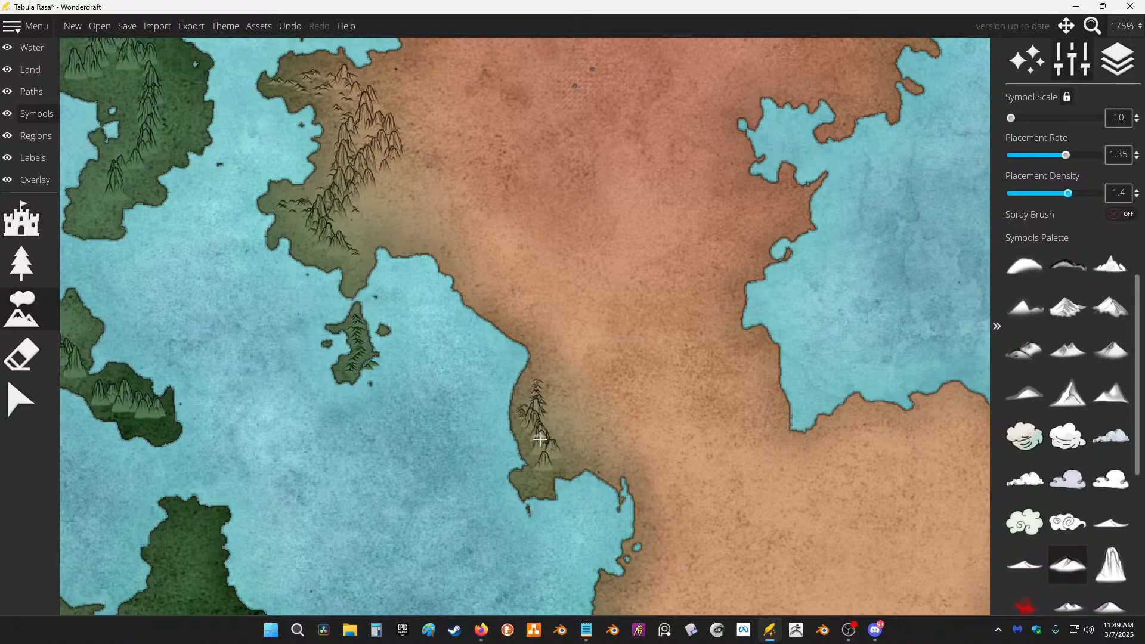
drag(639, 373, 440, 220)
scroll(456, 292, down, 3)
scroll(479, 326, up, 2)
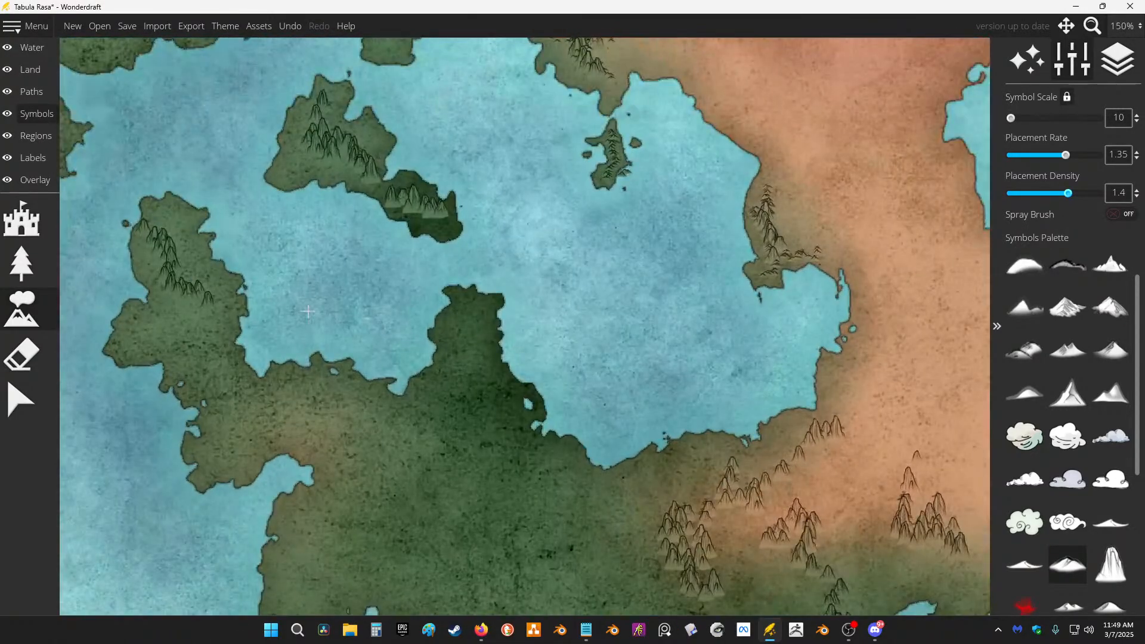
scroll(358, 119, up, 3)
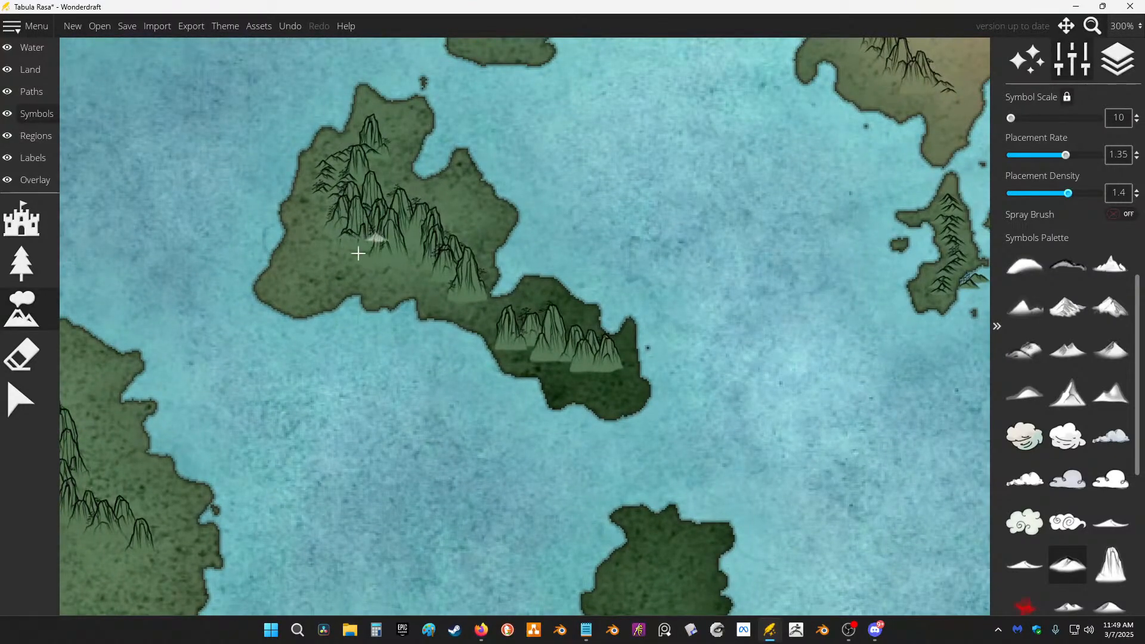
mouse_move(358, 254)
mouse_down()
mouse_move(369, 249)
mouse_move(320, 219)
mouse_move(623, 391)
mouse_move(508, 345)
mouse_move(489, 310)
mouse_move(506, 289)
mouse_up()
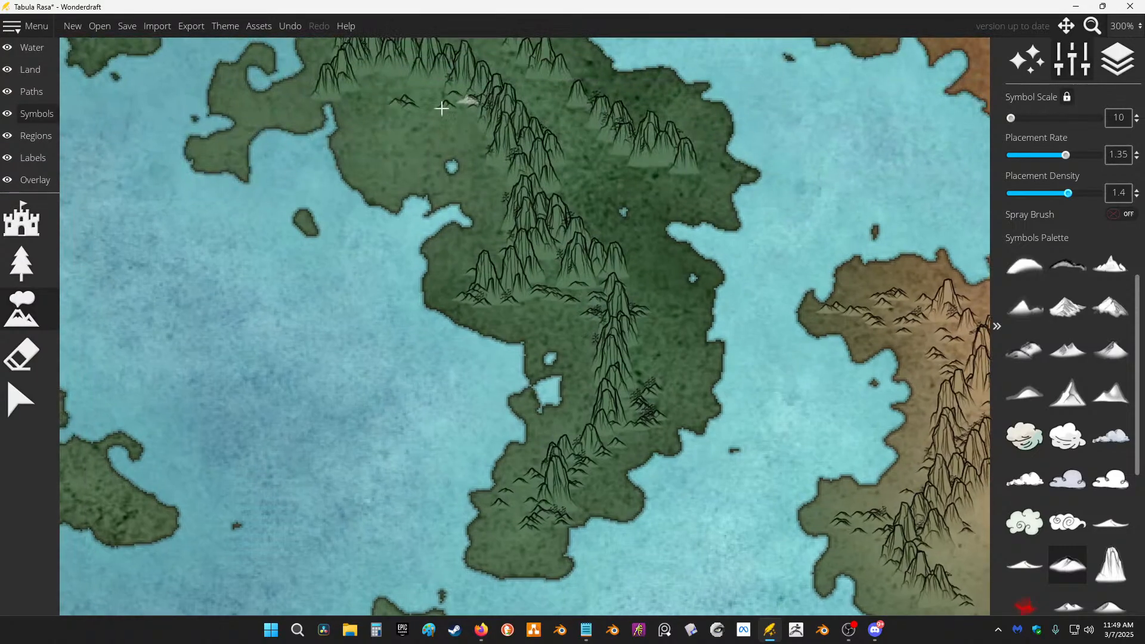
Step: Line the southern side of the green landmass's northern range with low hills, undoing the ones overlapping the curled inlet
drag(442, 108, 481, 135)
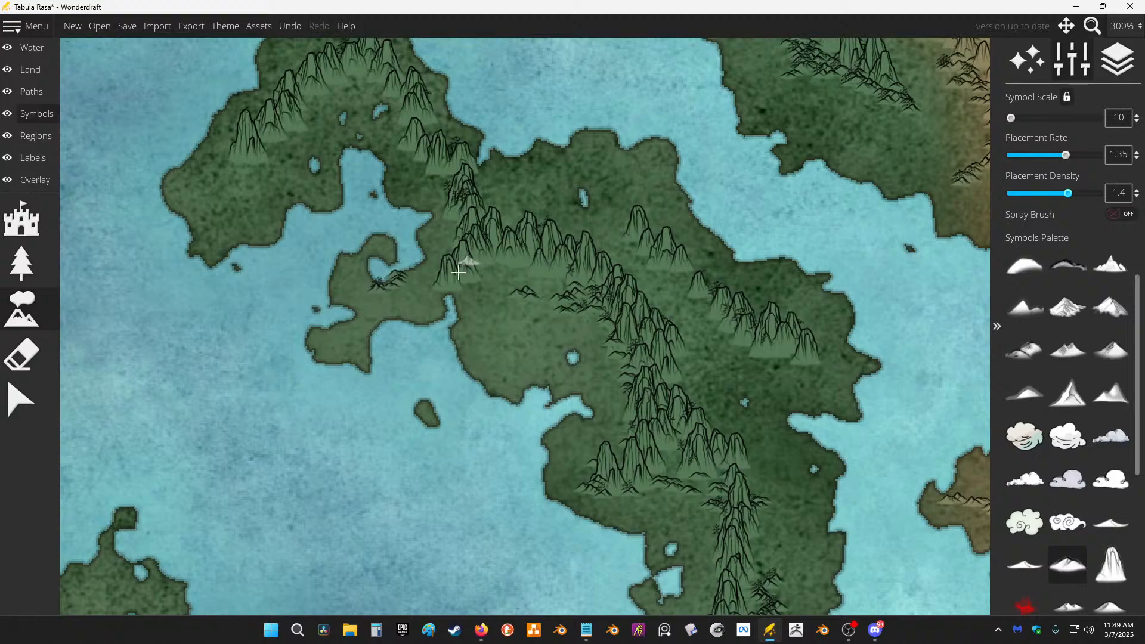
key(ctrl+z)
mouse_move(387, 298)
mouse_down()
mouse_move(472, 265)
mouse_move(598, 272)
mouse_up()
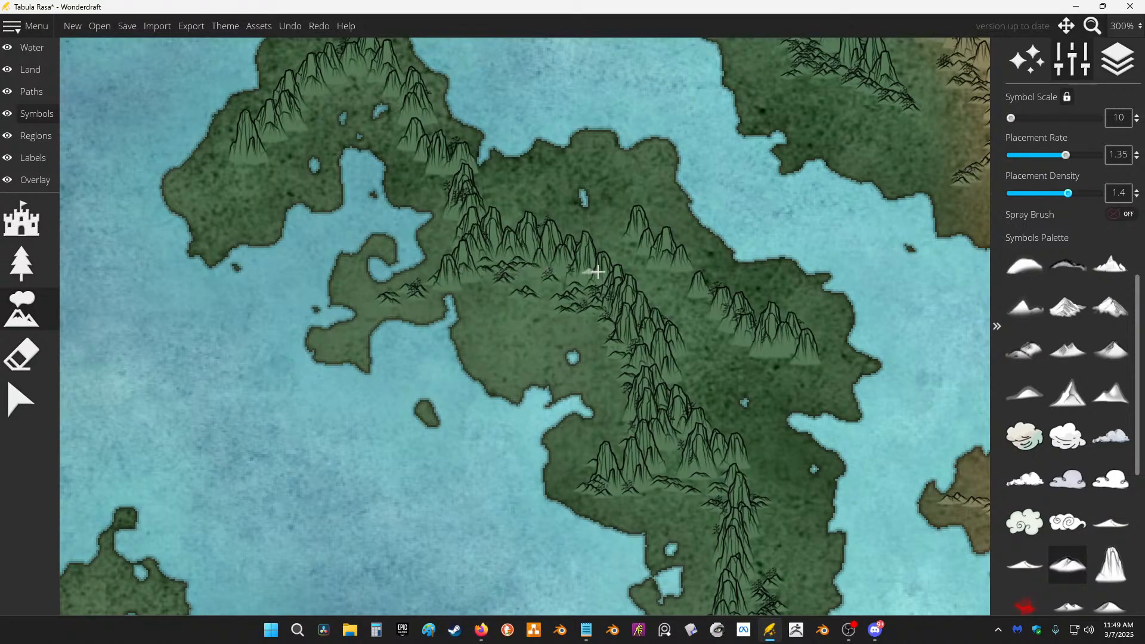
drag(462, 215, 482, 216)
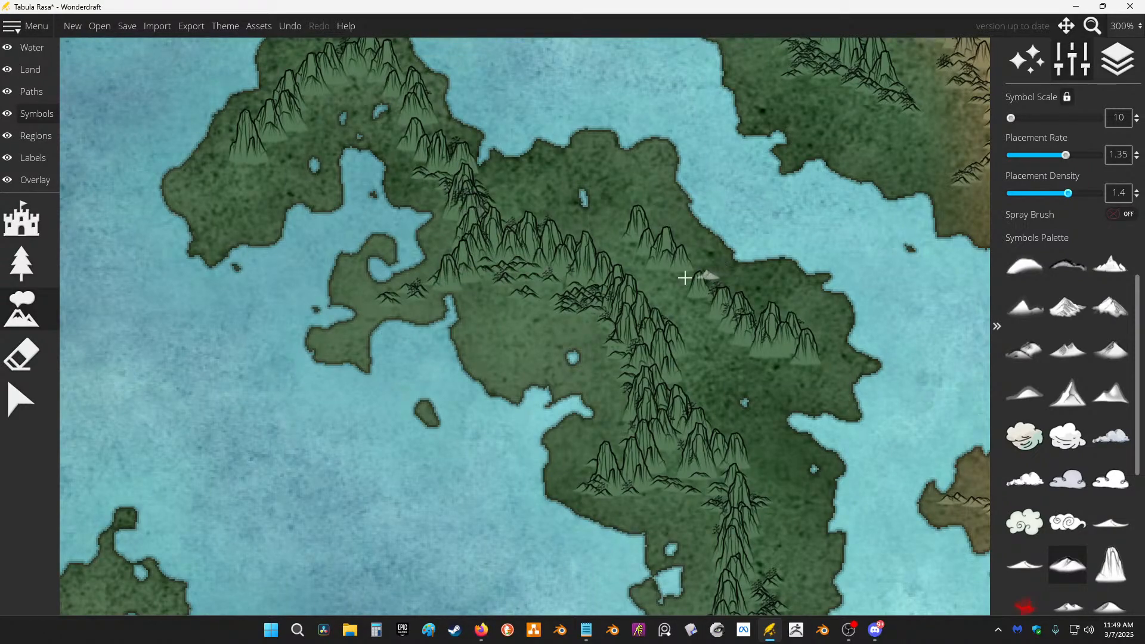
Step: Place foothills beneath the landmass's northeastern range and around the arched range on its northwestern peninsula
drag(685, 278, 693, 321)
mouse_move(766, 345)
mouse_down()
mouse_move(823, 347)
mouse_move(750, 300)
mouse_up()
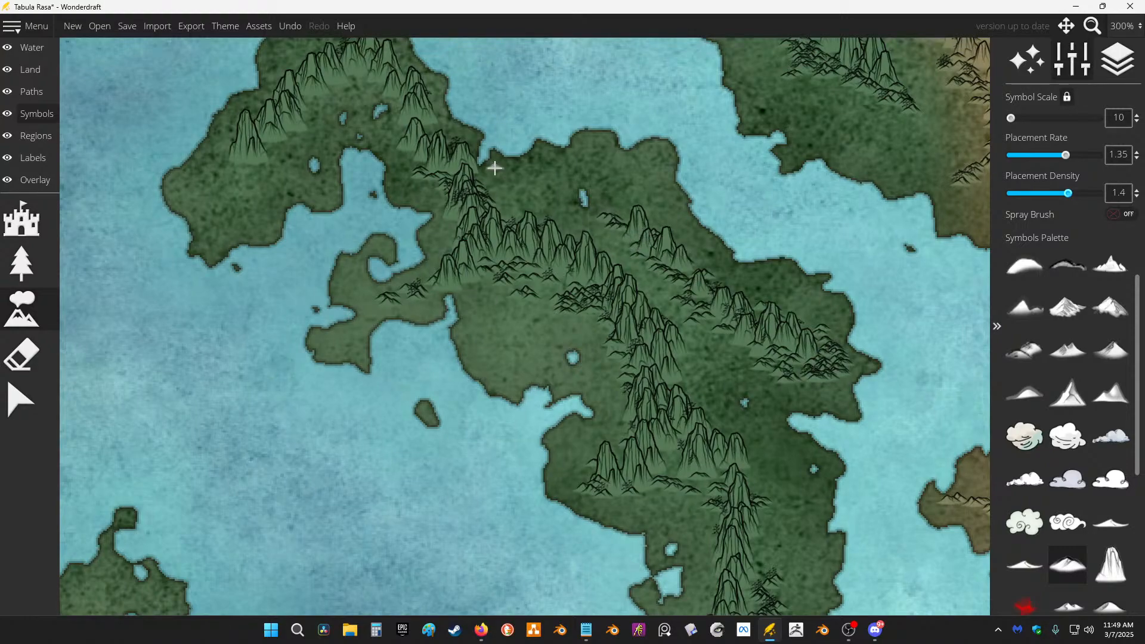
drag(495, 168, 643, 312)
mouse_move(419, 284)
mouse_down()
mouse_move(383, 317)
mouse_move(456, 283)
mouse_move(465, 237)
mouse_up()
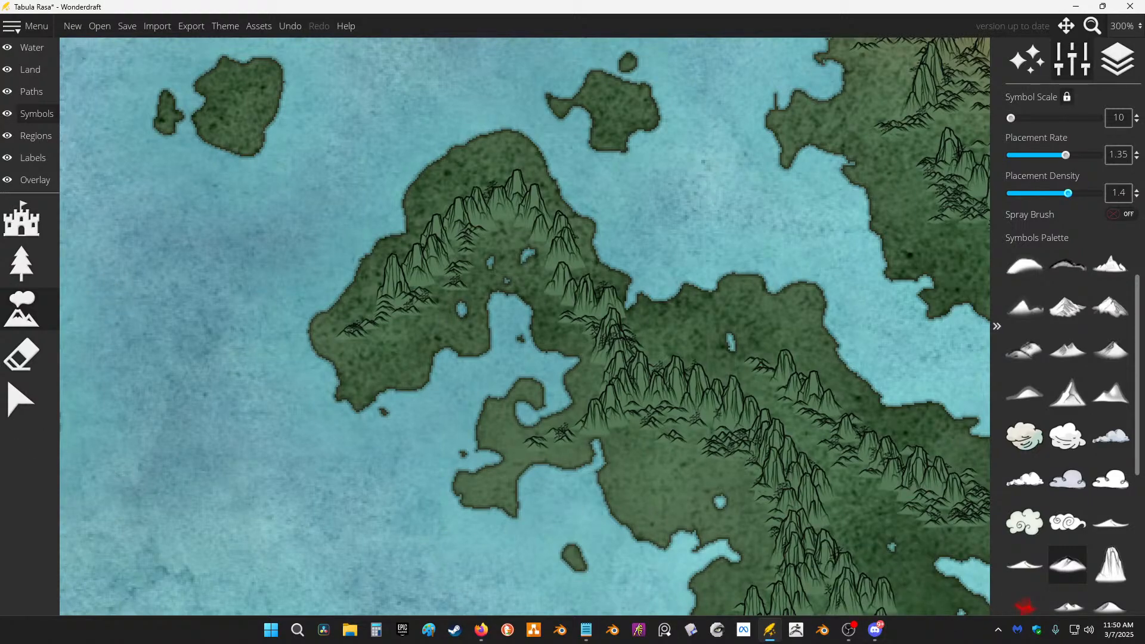
Step: Fill in foothills at the fork of the main continental range, west of its green branch, and down the southern spur
key(alt+Tab)
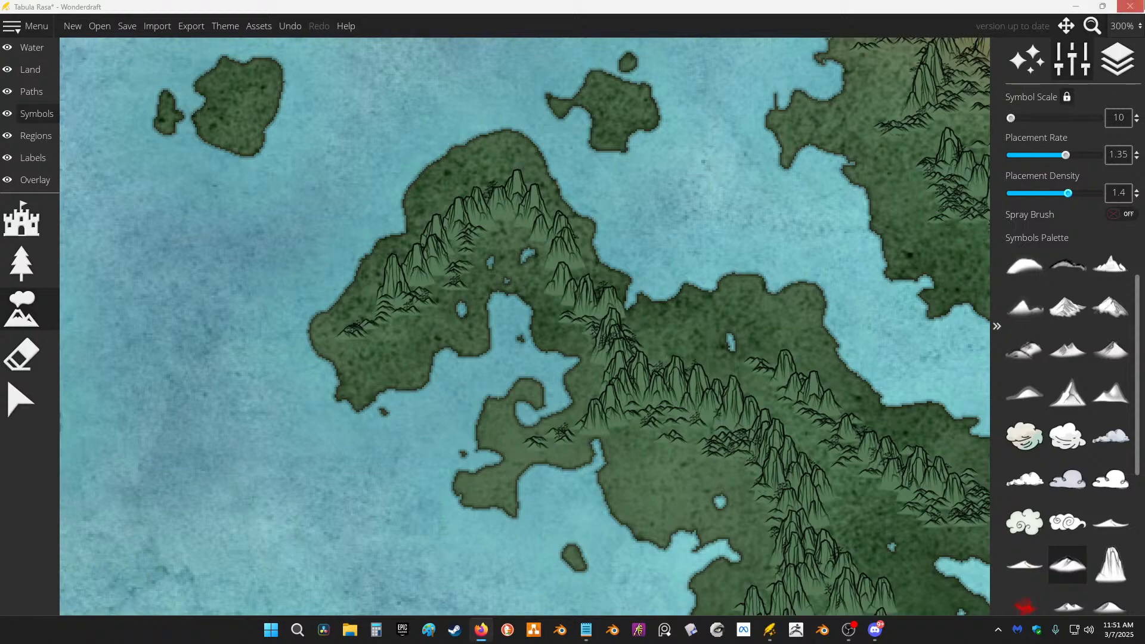
scroll(527, 421, down, 5)
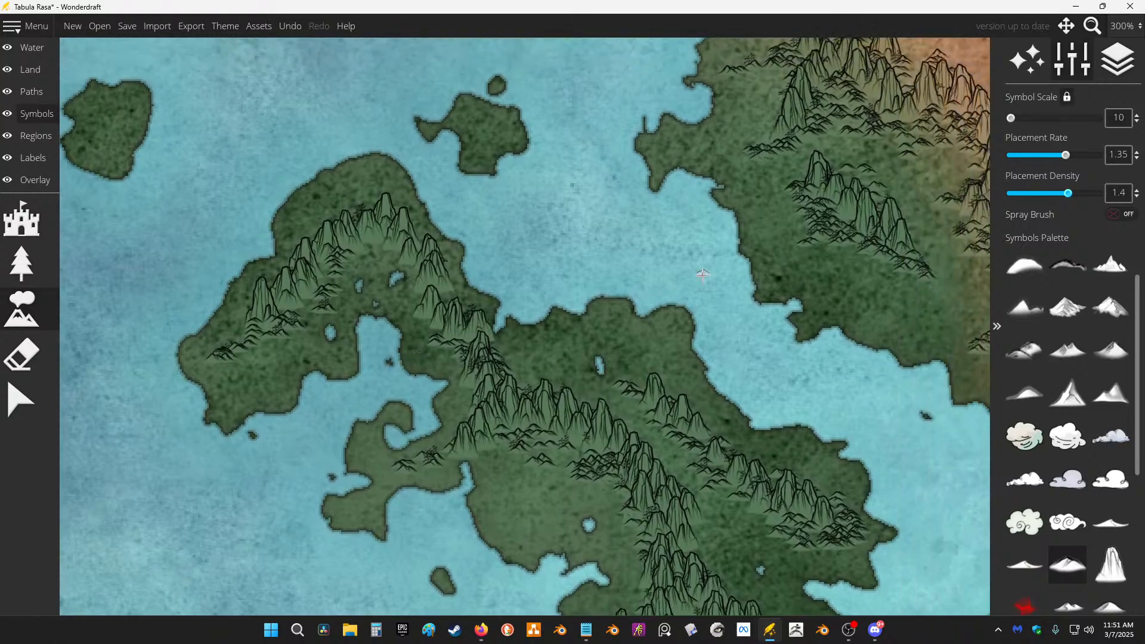
scroll(468, 279, up, 5)
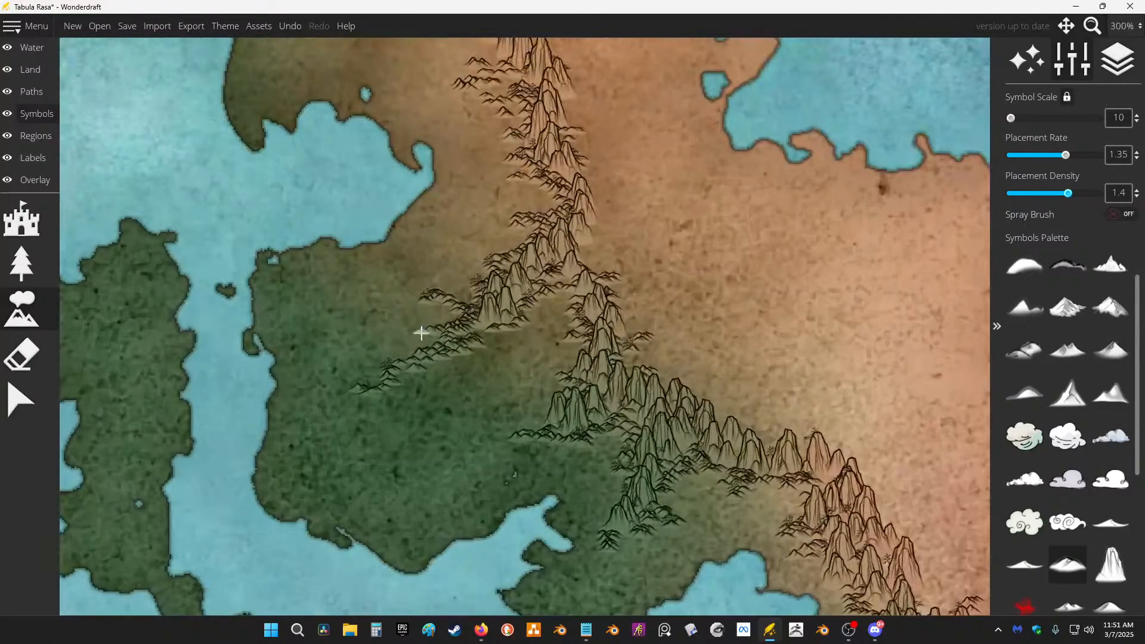
drag(540, 275, 560, 280)
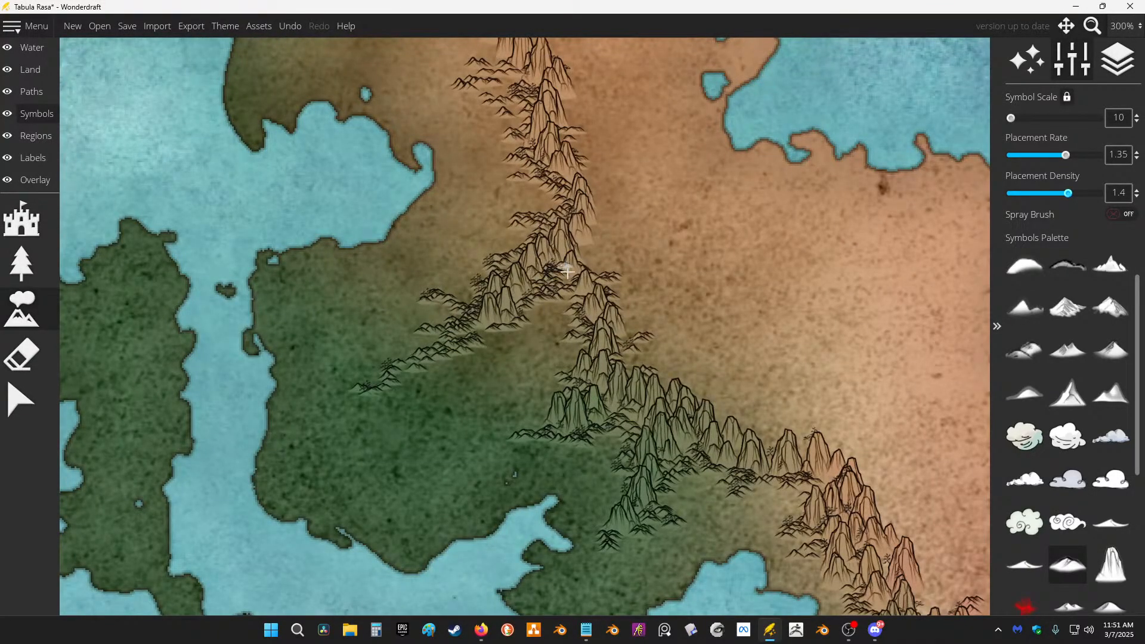
drag(535, 429, 468, 455)
drag(539, 411, 515, 429)
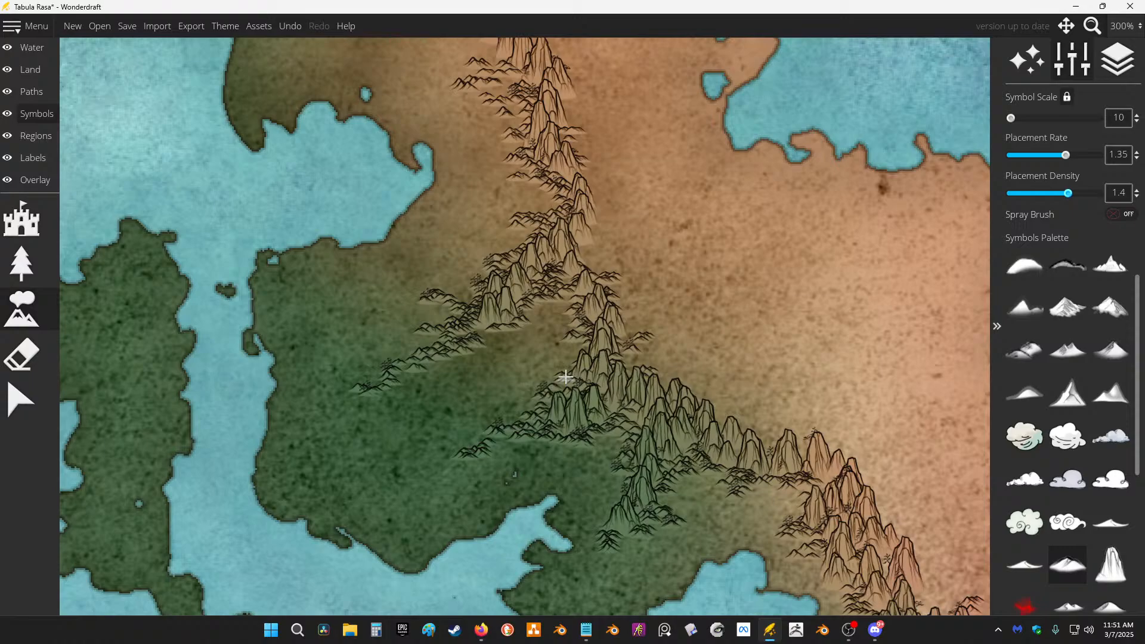
drag(596, 431, 613, 424)
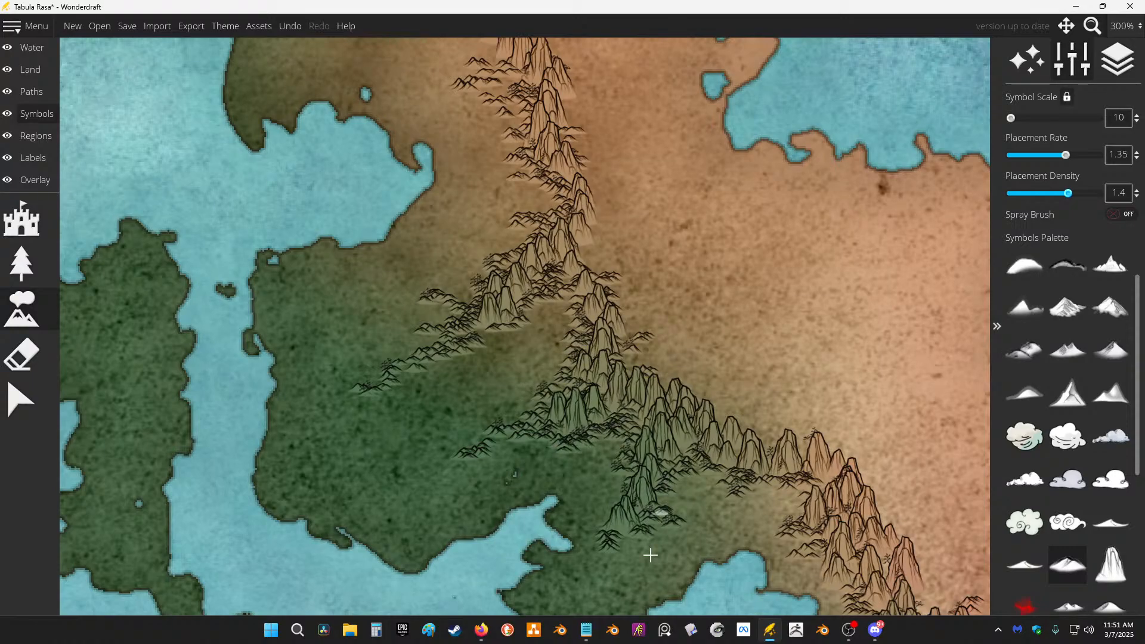
mouse_move(598, 598)
mouse_down()
mouse_move(630, 573)
mouse_move(611, 538)
mouse_up()
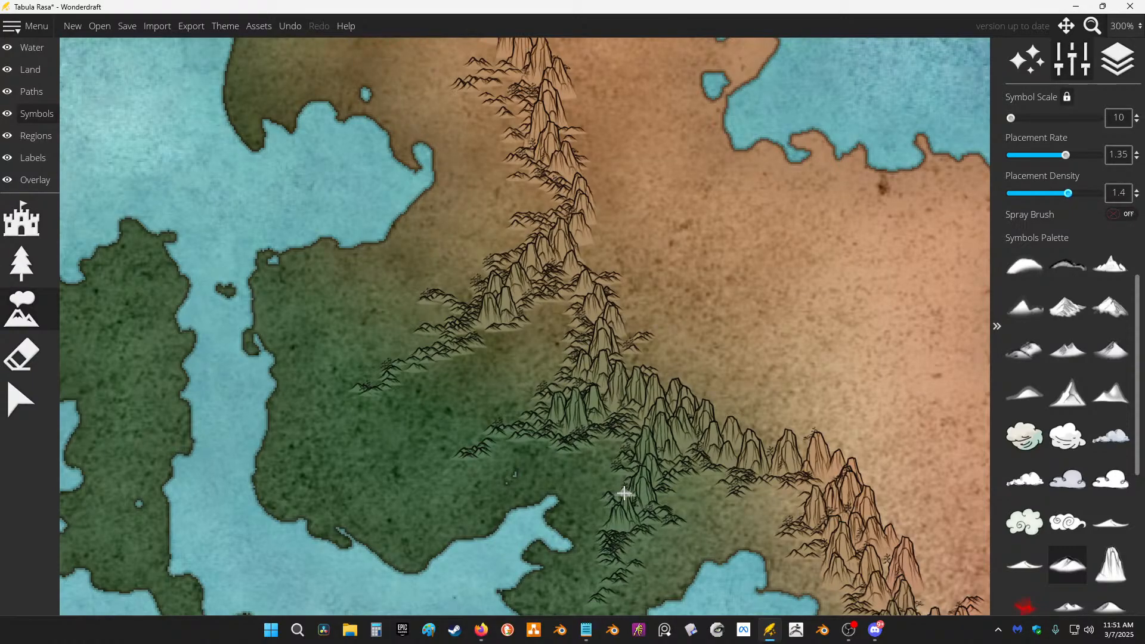
Step: Place foothills along the southwestern side of the mainland's northern ranges and on the cape below them
drag(517, 216, 562, 473)
mouse_move(302, 204)
mouse_down()
mouse_move(396, 216)
mouse_move(340, 299)
mouse_move(444, 236)
mouse_move(480, 295)
mouse_move(501, 277)
mouse_move(552, 307)
mouse_up()
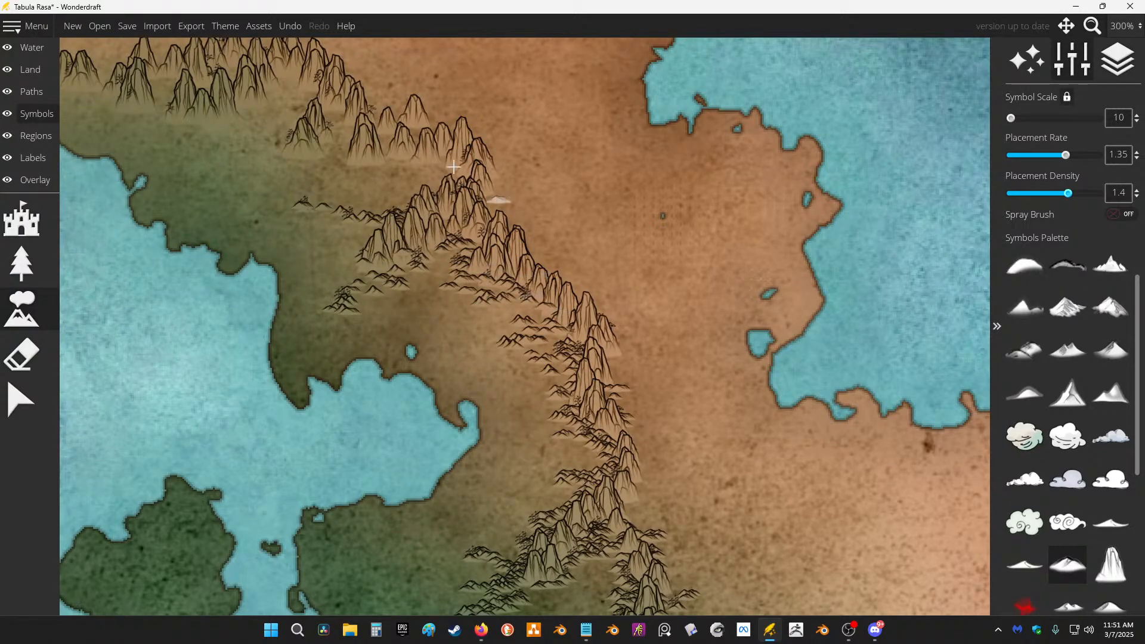
drag(396, 178, 649, 366)
mouse_move(316, 238)
mouse_down()
mouse_move(274, 189)
mouse_move(303, 224)
mouse_move(303, 272)
mouse_move(346, 290)
mouse_move(387, 286)
mouse_move(328, 294)
mouse_move(335, 306)
mouse_move(470, 266)
mouse_move(422, 344)
mouse_move(496, 281)
mouse_move(531, 269)
mouse_move(538, 282)
mouse_move(563, 280)
mouse_move(565, 301)
mouse_move(484, 383)
mouse_move(566, 327)
mouse_move(576, 302)
mouse_move(556, 289)
mouse_move(593, 315)
mouse_move(586, 353)
mouse_move(606, 361)
mouse_move(636, 359)
mouse_move(632, 343)
mouse_move(667, 352)
mouse_up()
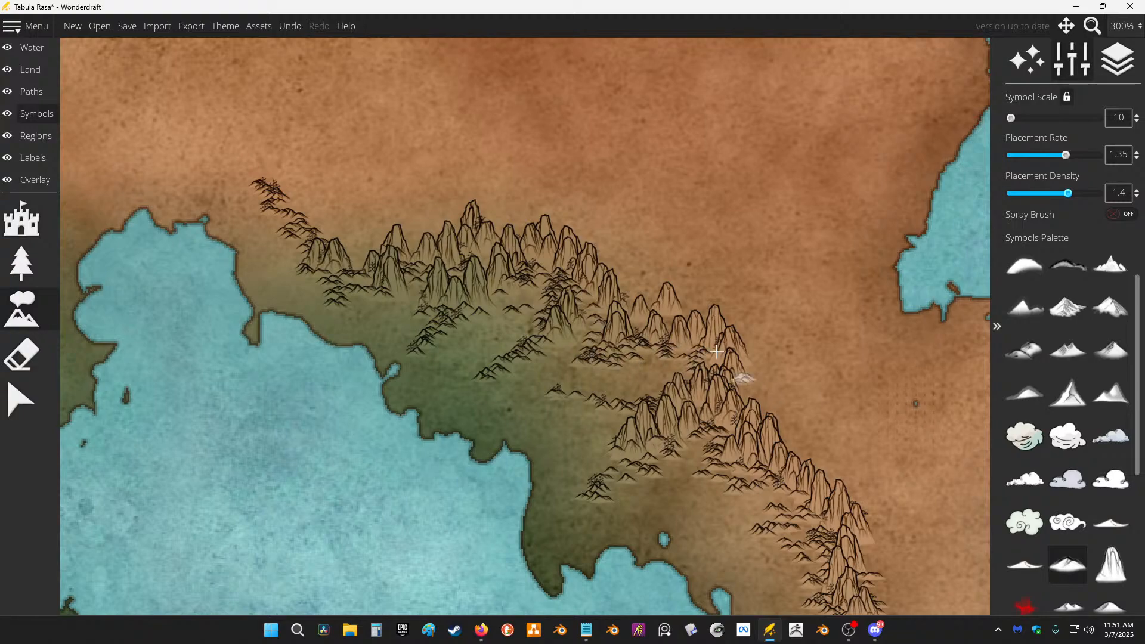
mouse_move(578, 539)
mouse_down()
mouse_move(544, 545)
mouse_move(566, 509)
mouse_up()
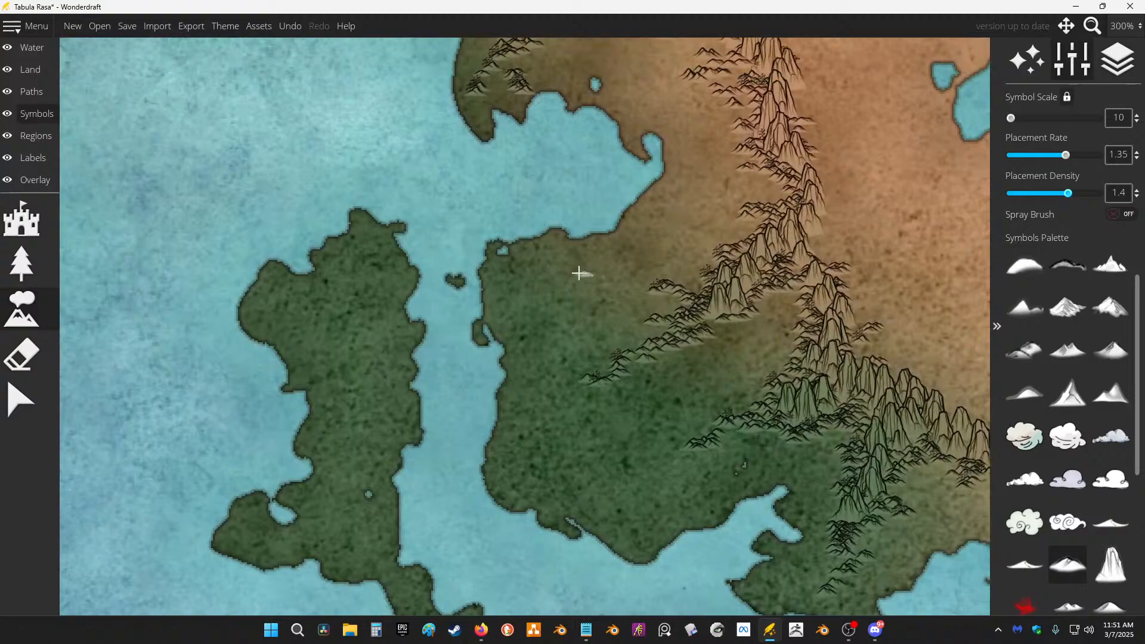
Step: Extend a hill chain west from the main range across the green lowland, and place a short one on the western island
mouse_move(579, 274)
mouse_down()
mouse_move(671, 285)
mouse_move(593, 324)
mouse_up()
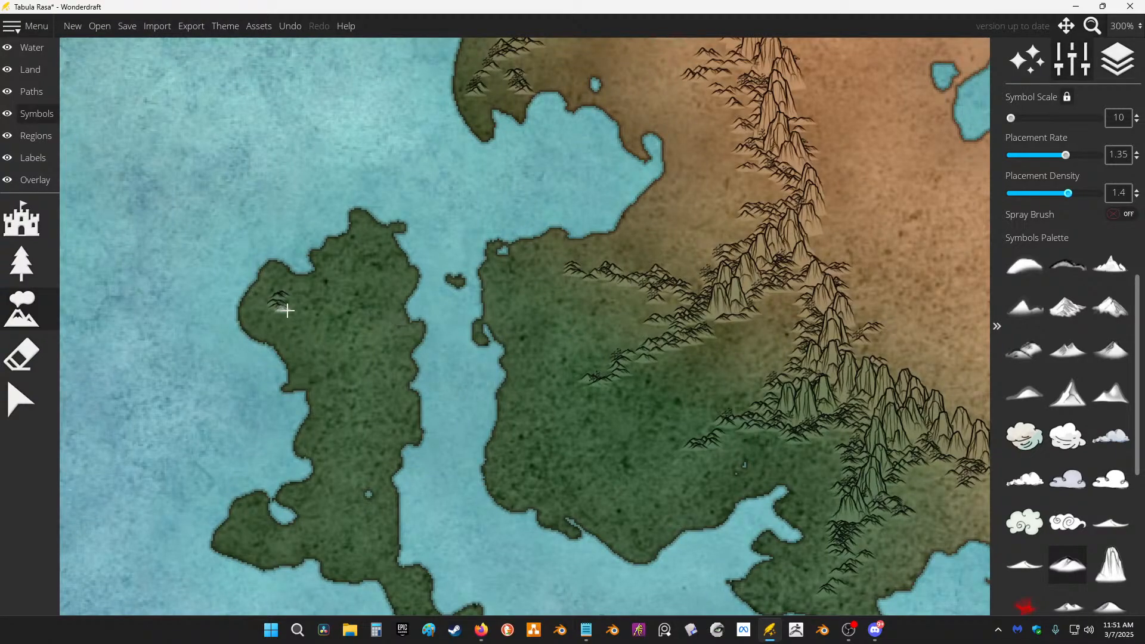
drag(281, 302, 346, 334)
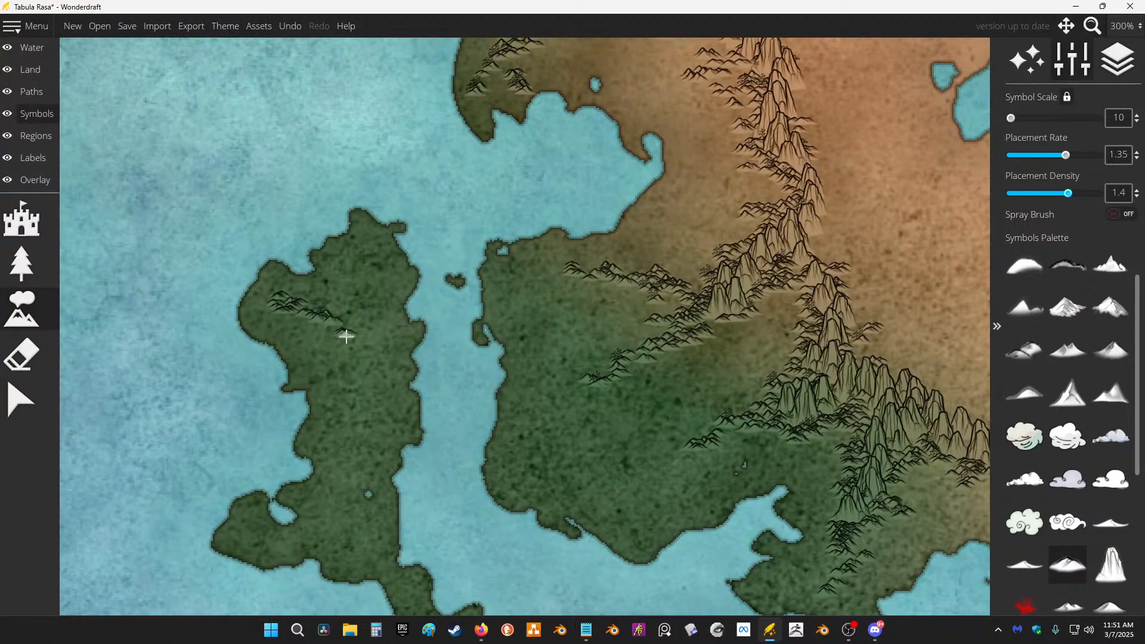
Step: Unlock the symbol scale, set it to 5, and run tall mountains down the western island and along the mainland's western hill spur
click(1111, 564)
mouse_move(378, 311)
mouse_down()
mouse_move(370, 374)
mouse_move(343, 427)
mouse_move(349, 494)
mouse_move(367, 563)
mouse_up()
key(ctrl+z)
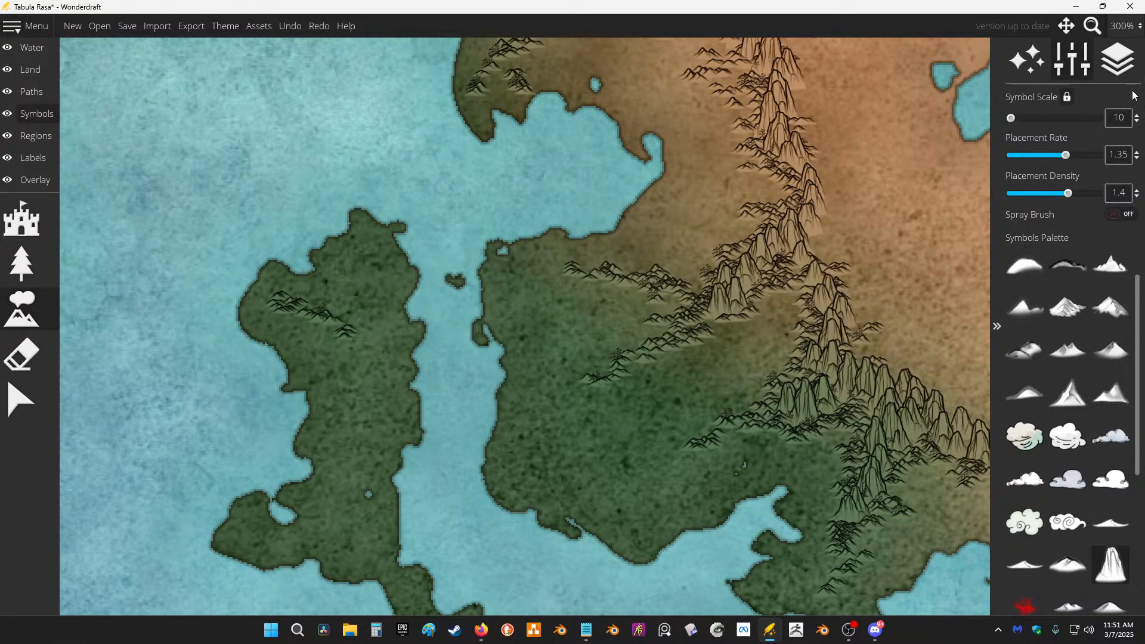
click(1068, 96)
mouse_move(351, 246)
mouse_down()
mouse_move(379, 308)
mouse_move(380, 384)
mouse_move(344, 414)
mouse_move(366, 393)
mouse_move(345, 463)
mouse_move(345, 527)
mouse_move(358, 550)
mouse_up()
click(365, 424)
mouse_move(578, 384)
mouse_down()
mouse_move(593, 376)
mouse_move(562, 419)
mouse_up()
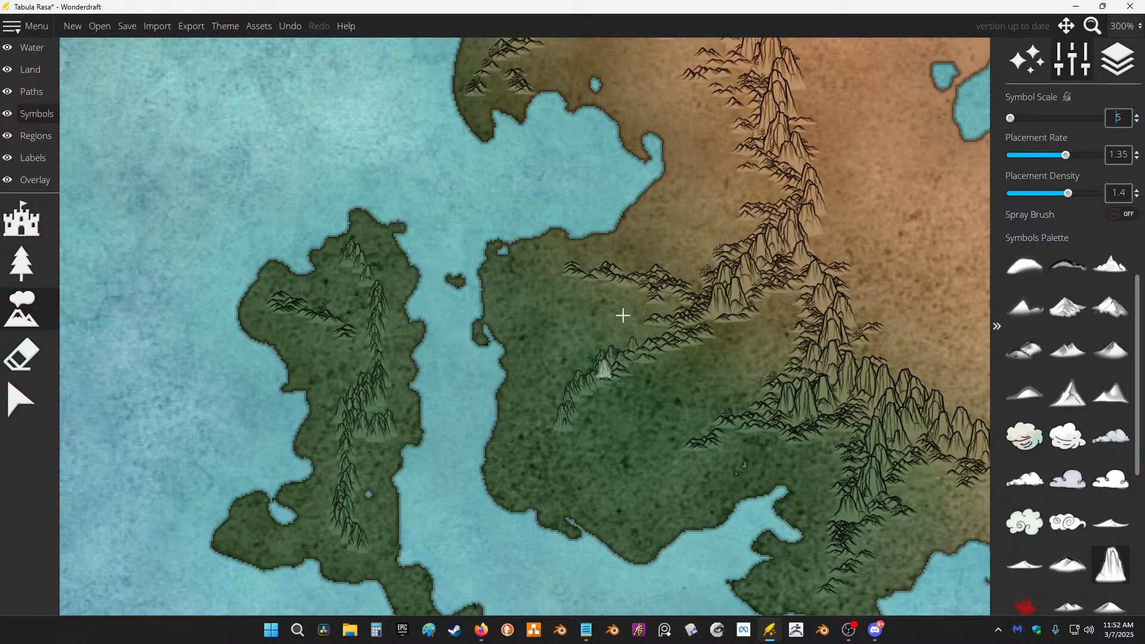
Step: Undo the oversized hills placed at scale 17, set the symbol scale to 10, and place foothills along the mainland's western spur
click(1080, 572)
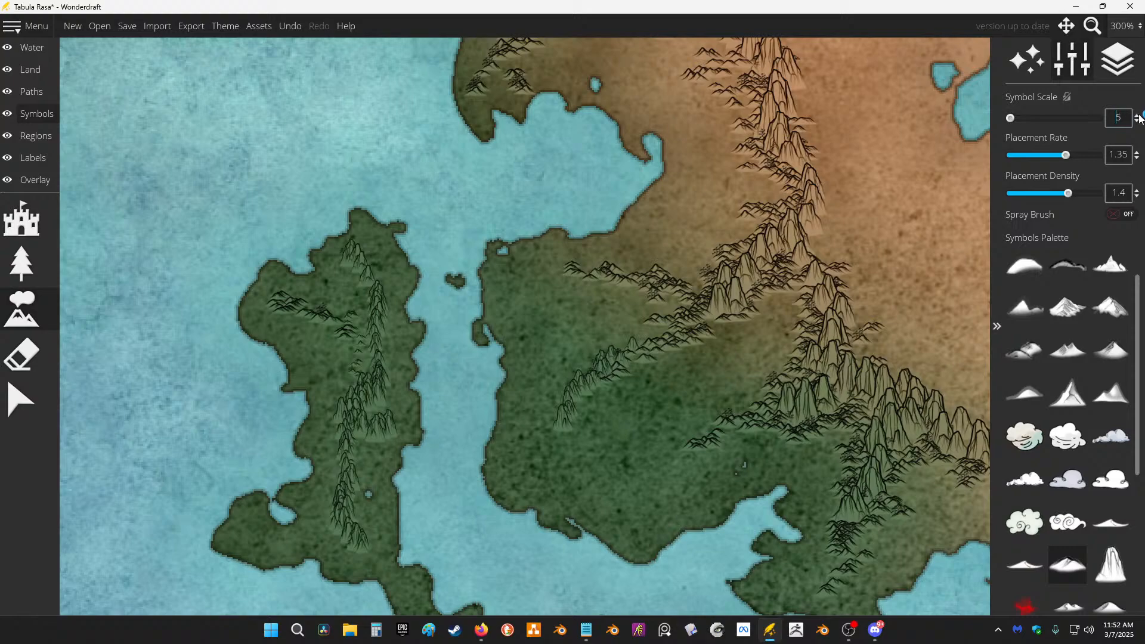
drag(521, 420, 556, 416)
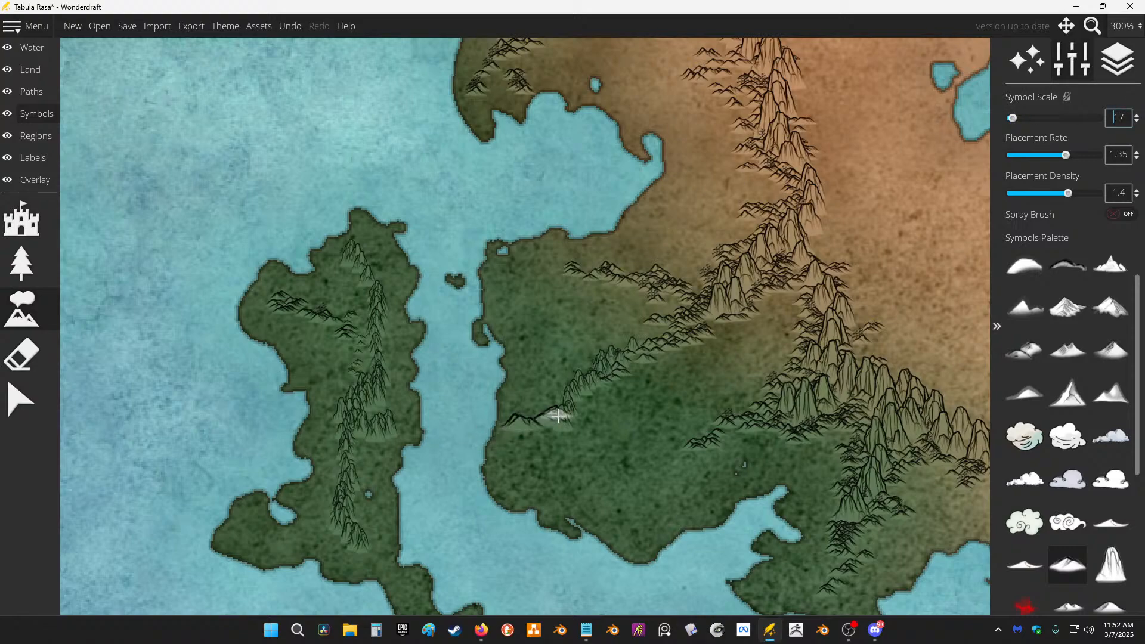
drag(1137, 121, 1138, 136)
scroll(1129, 112, up, 2)
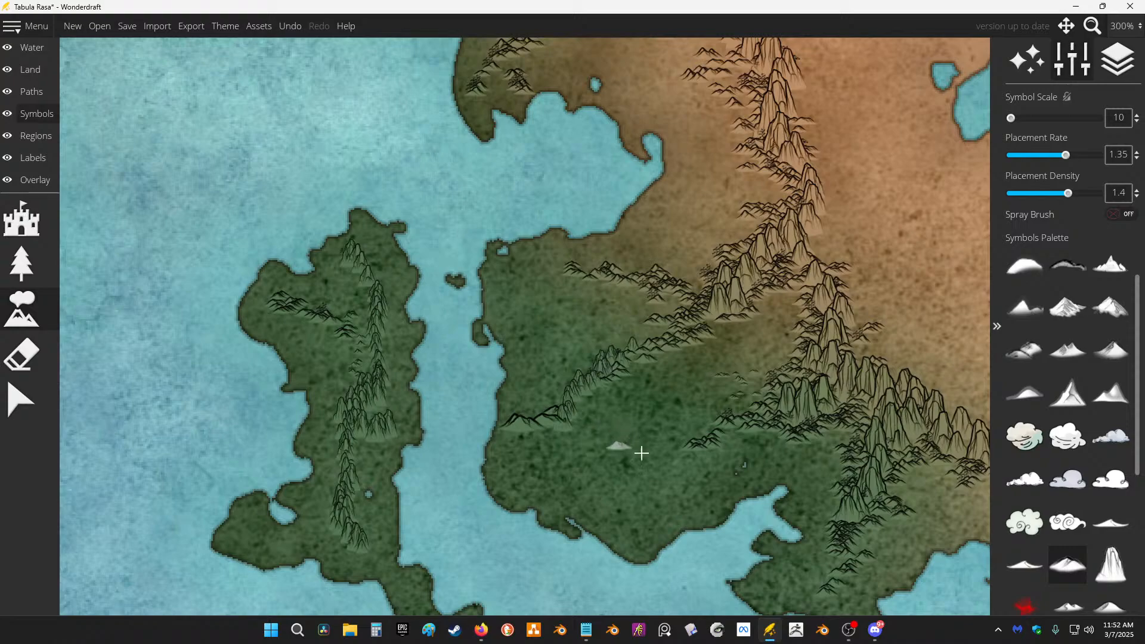
key(ctrl+z)
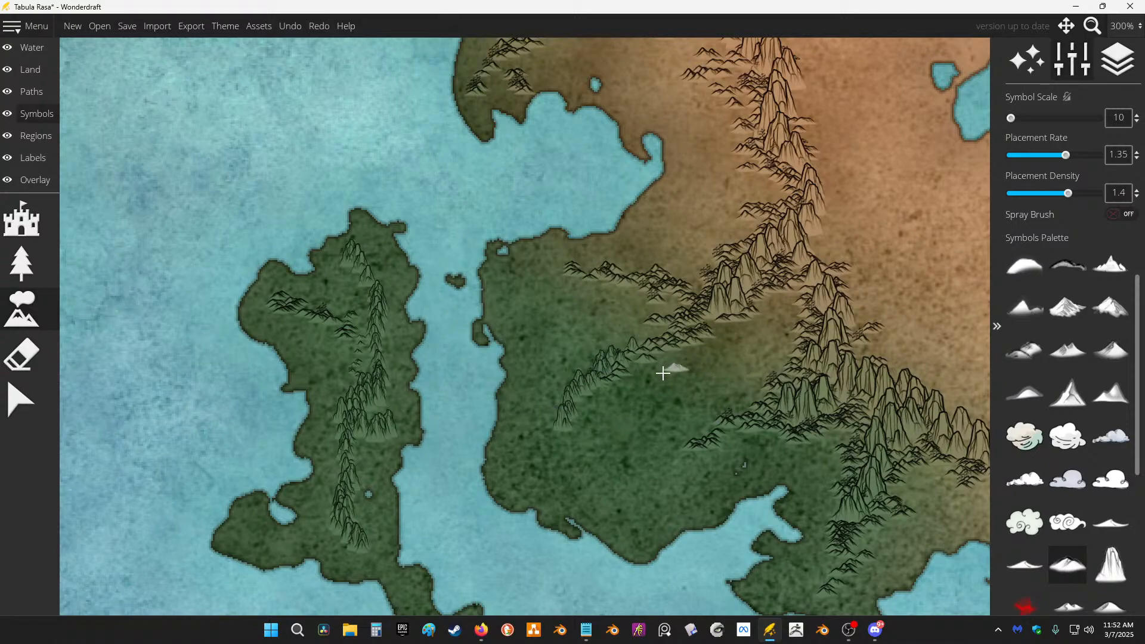
mouse_move(552, 428)
mouse_down()
mouse_move(604, 388)
mouse_move(660, 350)
mouse_up()
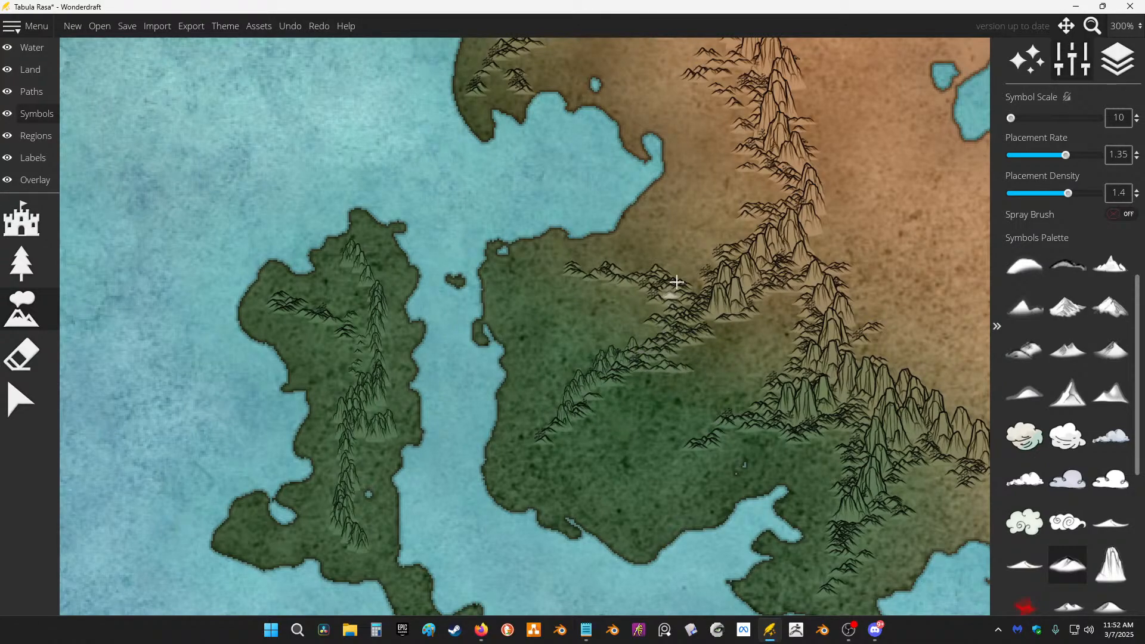
Step: Add more foothills between the mainland's northern ranges, on the cape, and around the northwestern end of the range
mouse_move(526, 286)
mouse_down()
mouse_move(550, 318)
mouse_move(623, 303)
mouse_up()
drag(733, 202, 630, 395)
mouse_move(528, 210)
mouse_down()
mouse_move(550, 229)
mouse_move(440, 231)
mouse_move(451, 179)
mouse_move(401, 174)
mouse_move(502, 173)
mouse_up()
drag(584, 128, 660, 274)
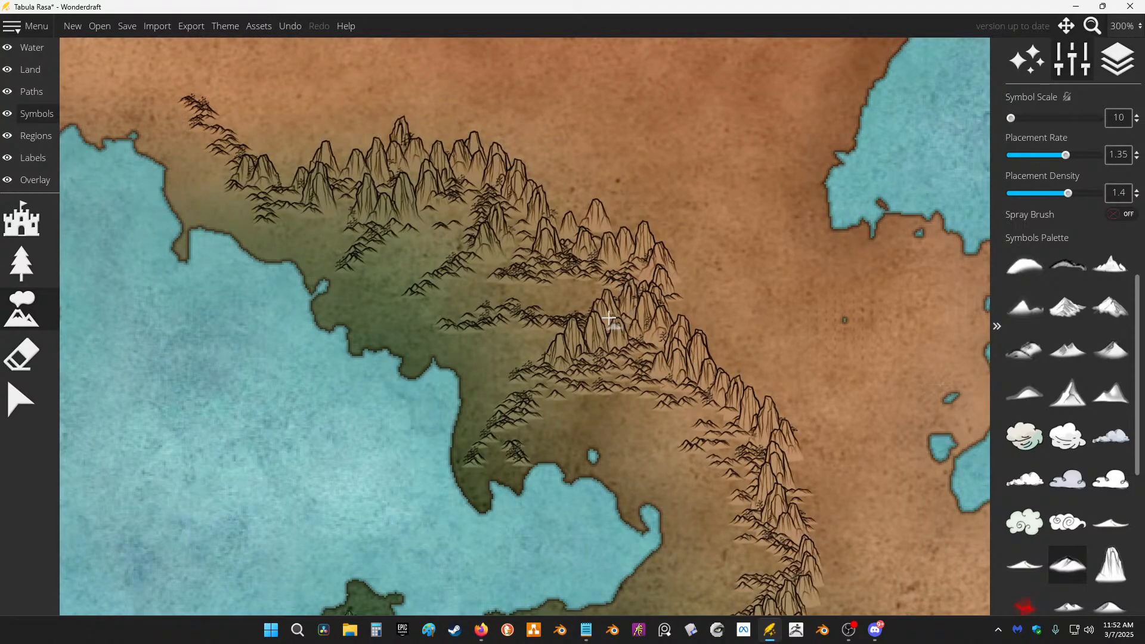
drag(315, 204, 546, 276)
mouse_move(412, 197)
mouse_down()
mouse_move(368, 171)
mouse_move(477, 211)
mouse_move(483, 252)
mouse_move(438, 285)
mouse_move(466, 251)
mouse_move(522, 317)
mouse_move(540, 274)
mouse_move(578, 277)
mouse_up()
drag(201, 274, 636, 235)
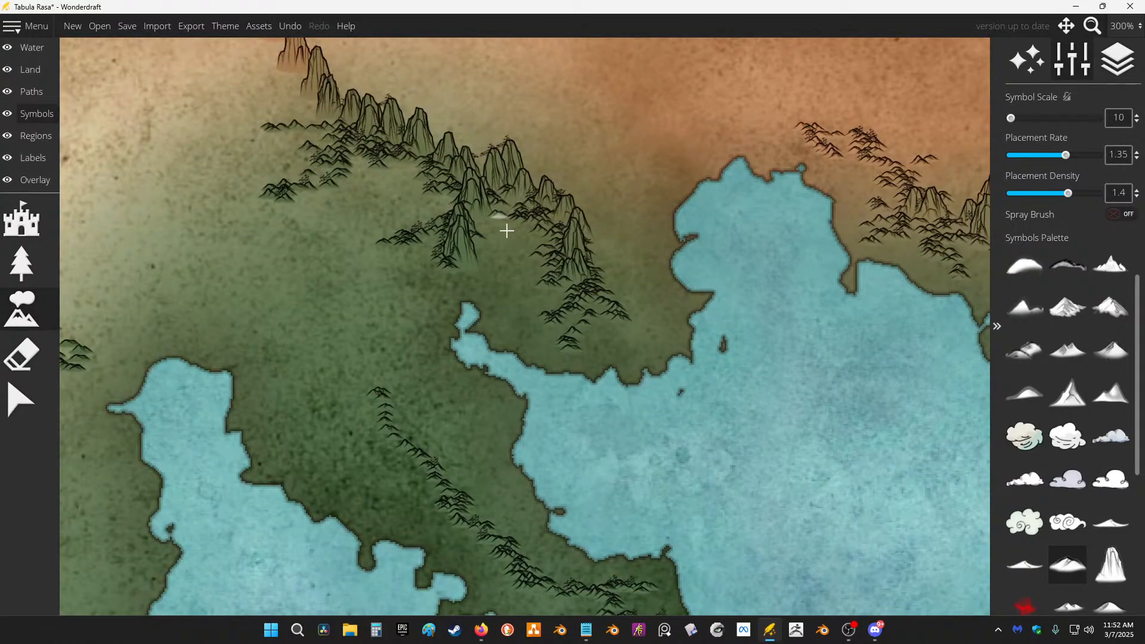
Step: Run a hill chain south from the inland green range's spur, and fill in foothills along the next range west
drag(506, 227, 490, 229)
mouse_move(449, 285)
mouse_down()
mouse_move(475, 252)
mouse_move(504, 279)
mouse_move(469, 244)
mouse_move(489, 201)
mouse_move(443, 161)
mouse_move(386, 163)
mouse_up()
drag(435, 261, 527, 363)
mouse_move(335, 137)
mouse_down()
mouse_move(383, 173)
mouse_move(406, 225)
mouse_move(355, 262)
mouse_up()
drag(242, 358, 661, 257)
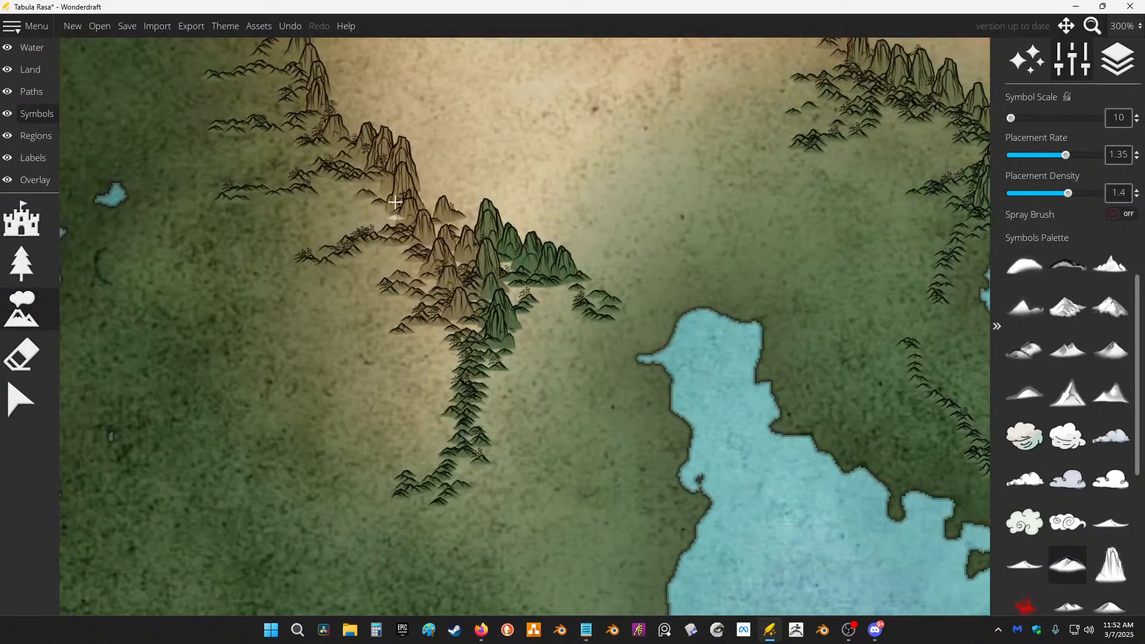
drag(395, 203, 673, 414)
drag(417, 120, 383, 363)
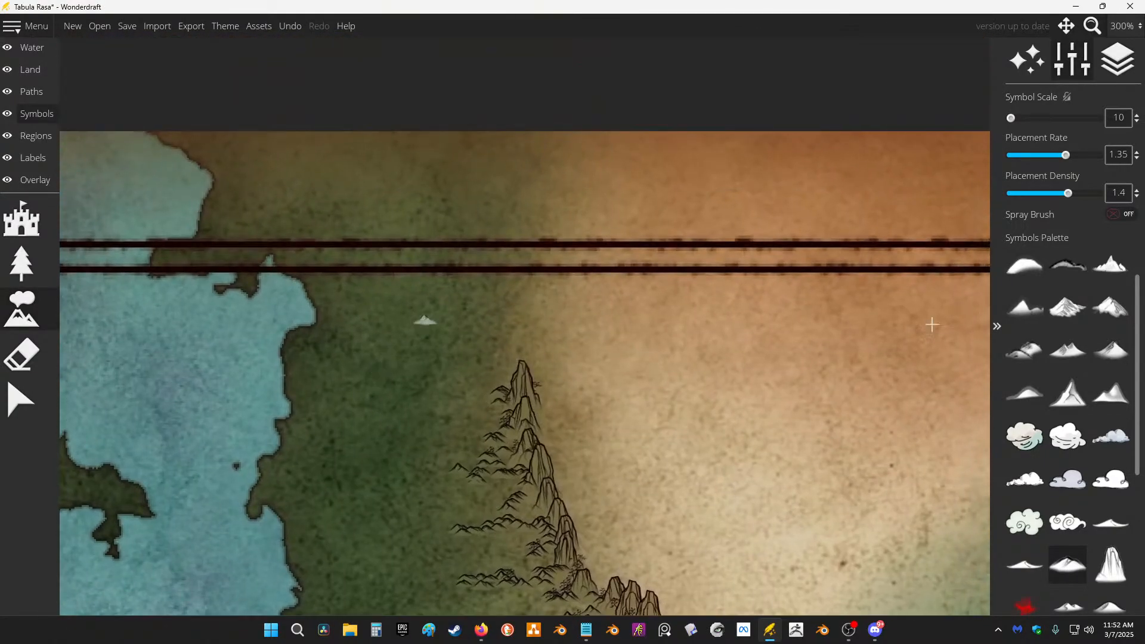
Step: Continue the western range with tall mountains north to the map's edge, and place foothills down its western side
click(1111, 564)
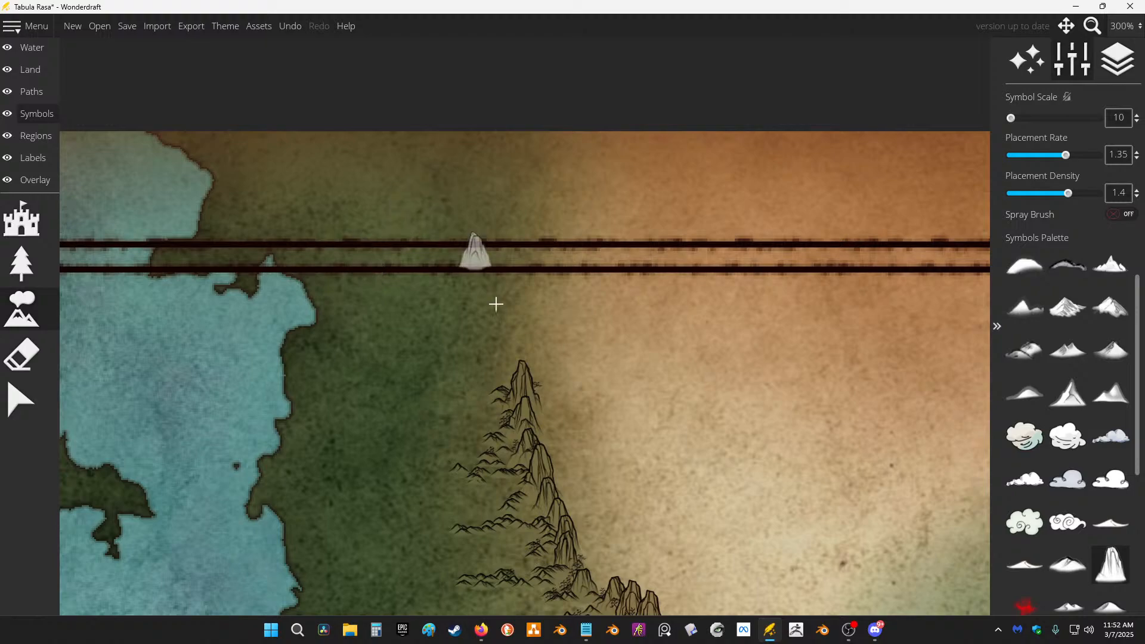
mouse_move(472, 364)
mouse_down()
mouse_move(465, 243)
mouse_move(506, 205)
mouse_move(575, 279)
mouse_move(421, 145)
mouse_move(486, 123)
mouse_move(489, 307)
mouse_move(519, 358)
mouse_up()
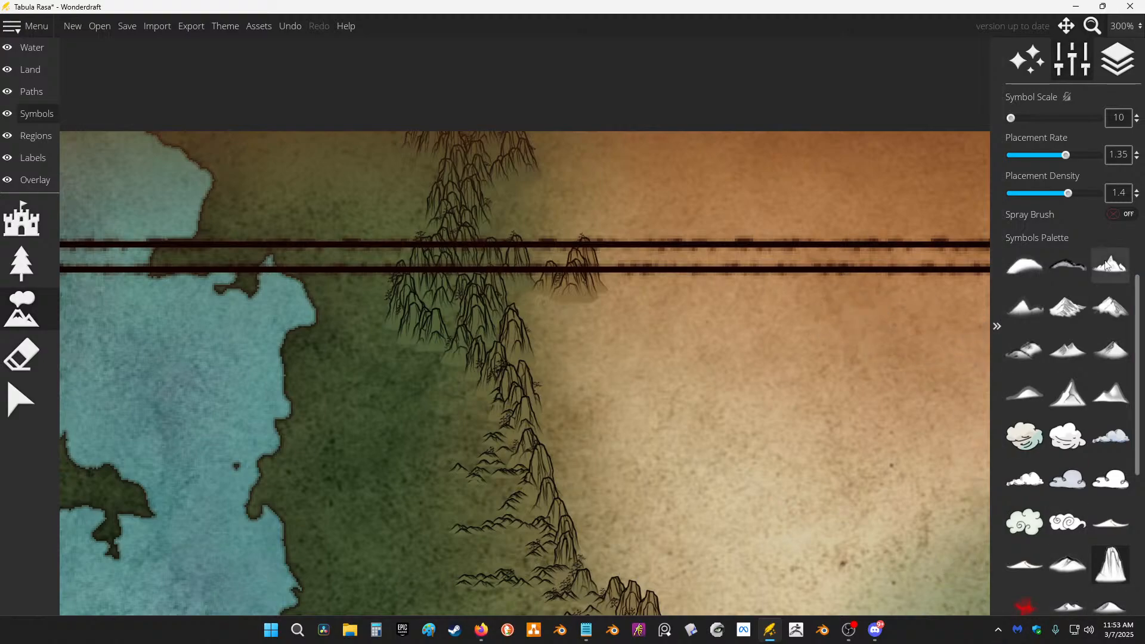
click(1074, 568)
mouse_move(359, 266)
mouse_down()
mouse_move(349, 320)
mouse_move(438, 342)
mouse_move(477, 366)
mouse_move(476, 396)
mouse_move(395, 413)
mouse_move(461, 374)
mouse_move(498, 391)
mouse_move(499, 433)
mouse_move(475, 319)
mouse_move(458, 309)
mouse_move(428, 243)
mouse_move(366, 213)
mouse_move(397, 230)
mouse_move(427, 223)
mouse_move(404, 183)
mouse_move(465, 156)
mouse_move(419, 165)
mouse_move(410, 149)
mouse_move(364, 137)
mouse_move(390, 136)
mouse_up()
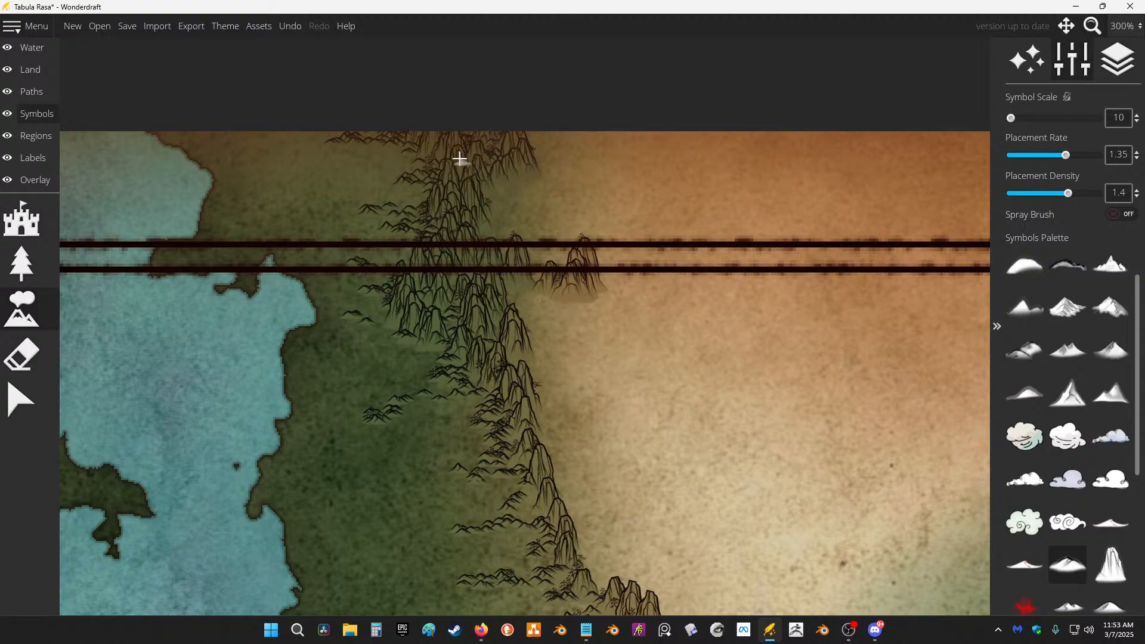
Step: Add foothills on the western side of the mainland's westernmost range, near the map's northern edge
click(266, 205)
mouse_move(267, 205)
mouse_down()
mouse_move(294, 200)
mouse_move(218, 256)
mouse_move(295, 213)
mouse_move(304, 194)
mouse_move(319, 218)
mouse_up()
mouse_move(303, 575)
mouse_down()
mouse_move(305, 401)
mouse_move(358, 373)
mouse_move(402, 378)
mouse_move(424, 346)
mouse_move(486, 341)
mouse_move(494, 358)
mouse_up()
mouse_move(523, 581)
mouse_down()
mouse_move(485, 373)
mouse_move(485, 340)
mouse_move(511, 332)
mouse_move(385, 370)
mouse_up()
drag(476, 588, 495, 356)
mouse_move(466, 400)
mouse_down()
mouse_move(559, 386)
mouse_move(514, 402)
mouse_move(656, 322)
mouse_move(605, 239)
mouse_move(652, 213)
mouse_up()
drag(517, 238, 546, 174)
Step: Examine the bare desert landmass in the east and the available mountain symbols
scroll(546, 174, down, 2)
drag(525, 361, 216, 436)
scroll(514, 265, down, 3)
drag(494, 188, 529, 279)
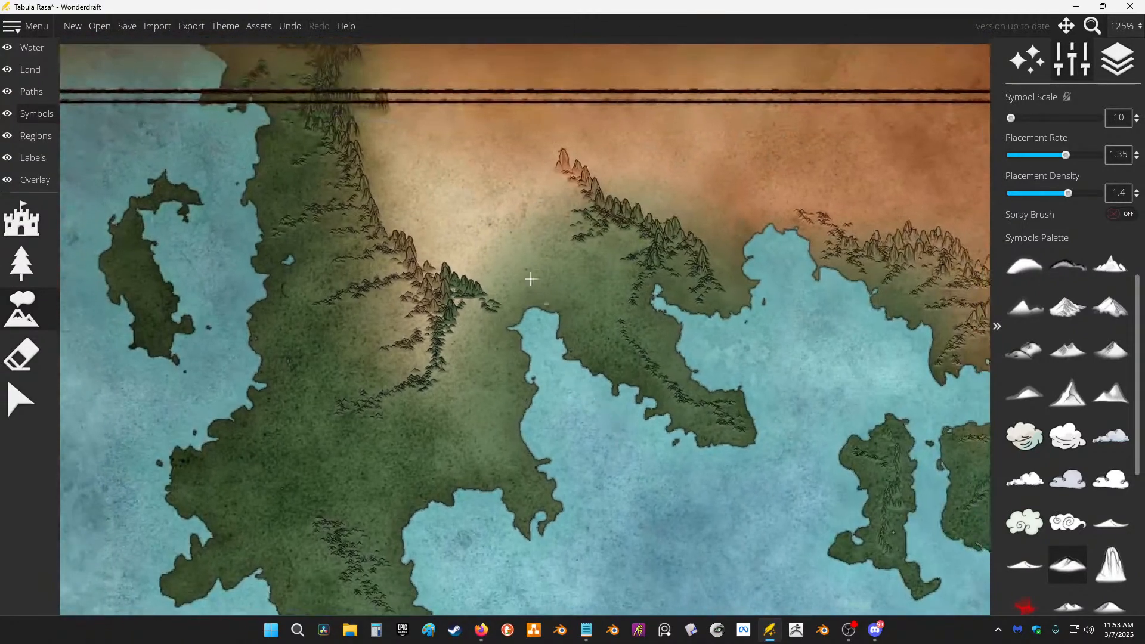
scroll(529, 279, down, 3)
drag(652, 343, 427, 173)
scroll(684, 281, up, 4)
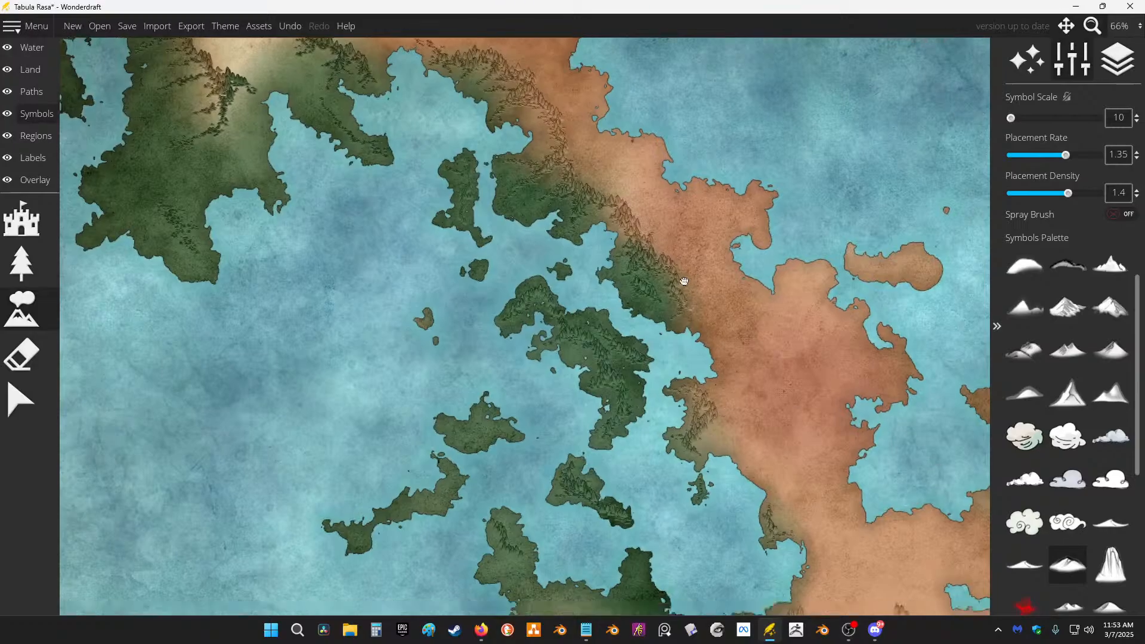
scroll(549, 199, up, 2)
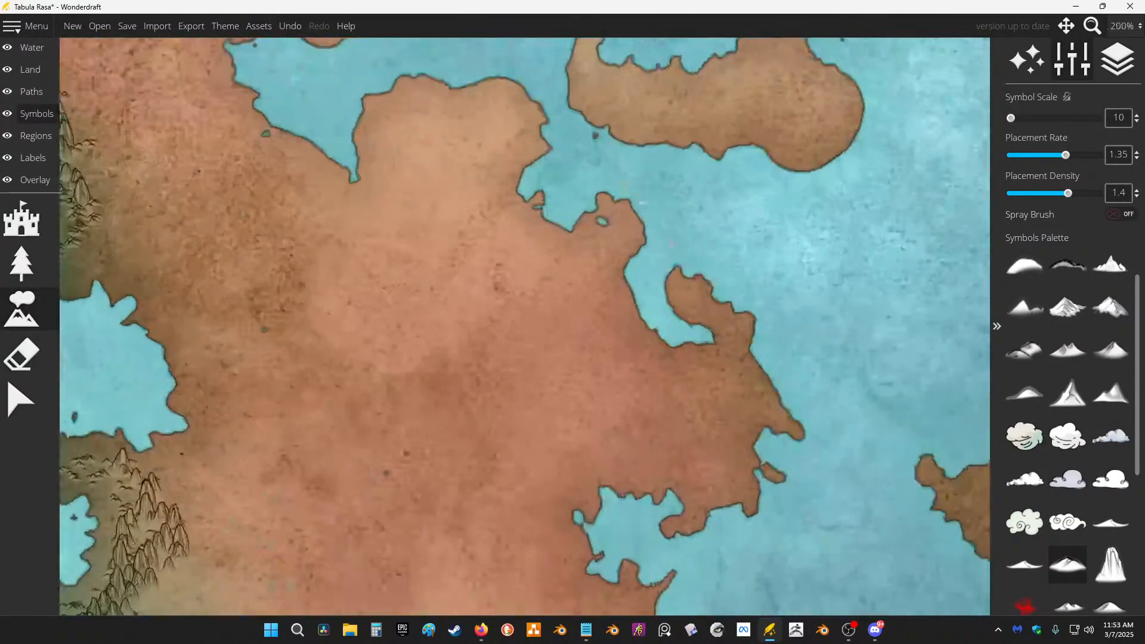
scroll(1074, 564, down, 2)
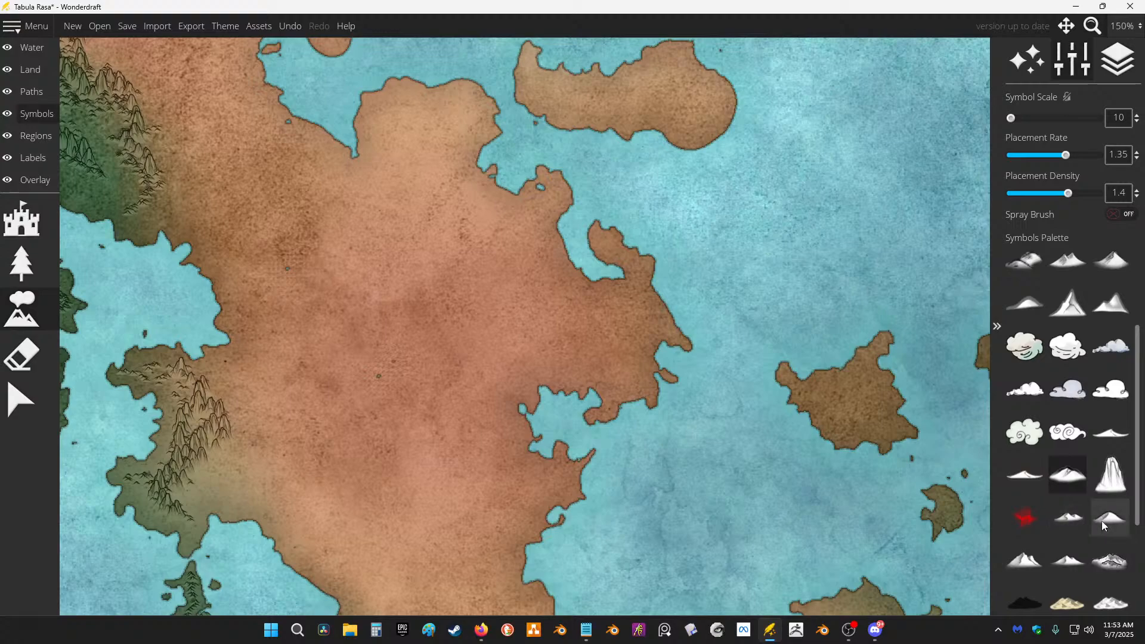
scroll(1074, 472, up, 3)
scroll(1050, 513, down, 1)
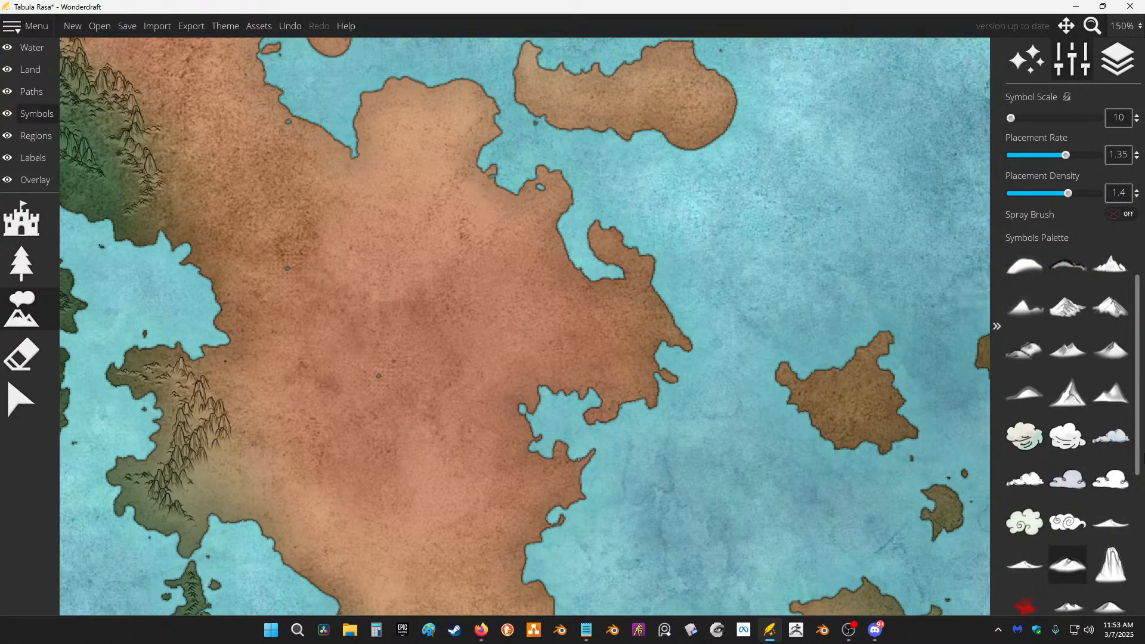
Step: Try brushing a very flat hill symbol across the interior of the eastern desert
click(1027, 566)
scroll(276, 276, up, 5)
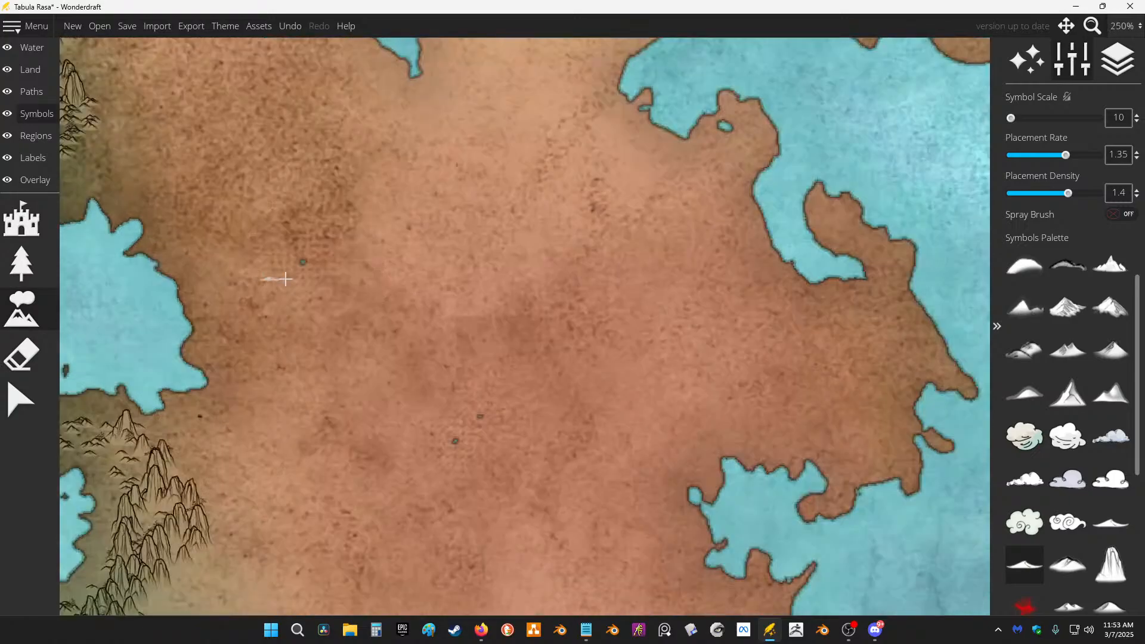
key(ctrl+z)
scroll(682, 238, down, 3)
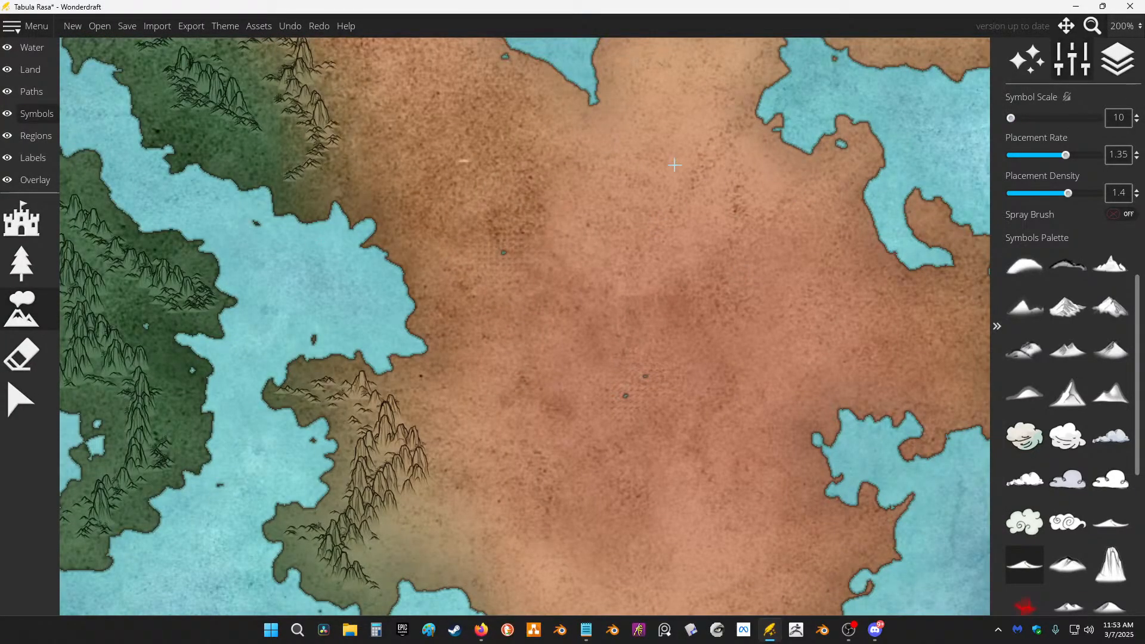
drag(561, 191, 547, 221)
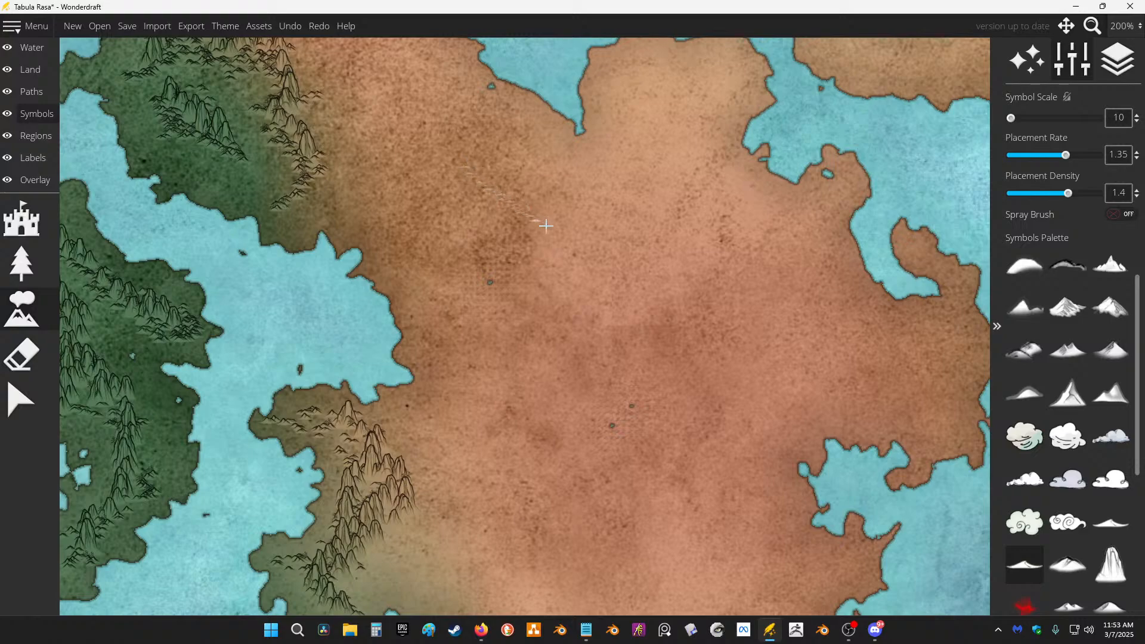
drag(314, 230, 368, 234)
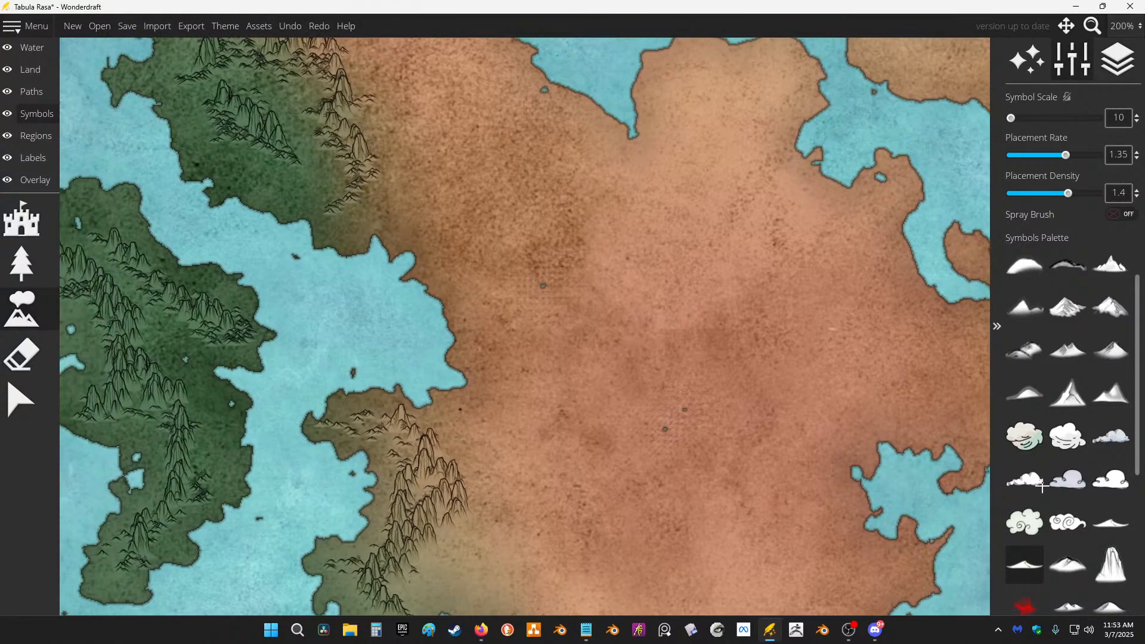
Step: Try two other low hill symbols in the desert interior and undo the strokes
click(1068, 566)
drag(654, 415, 635, 517)
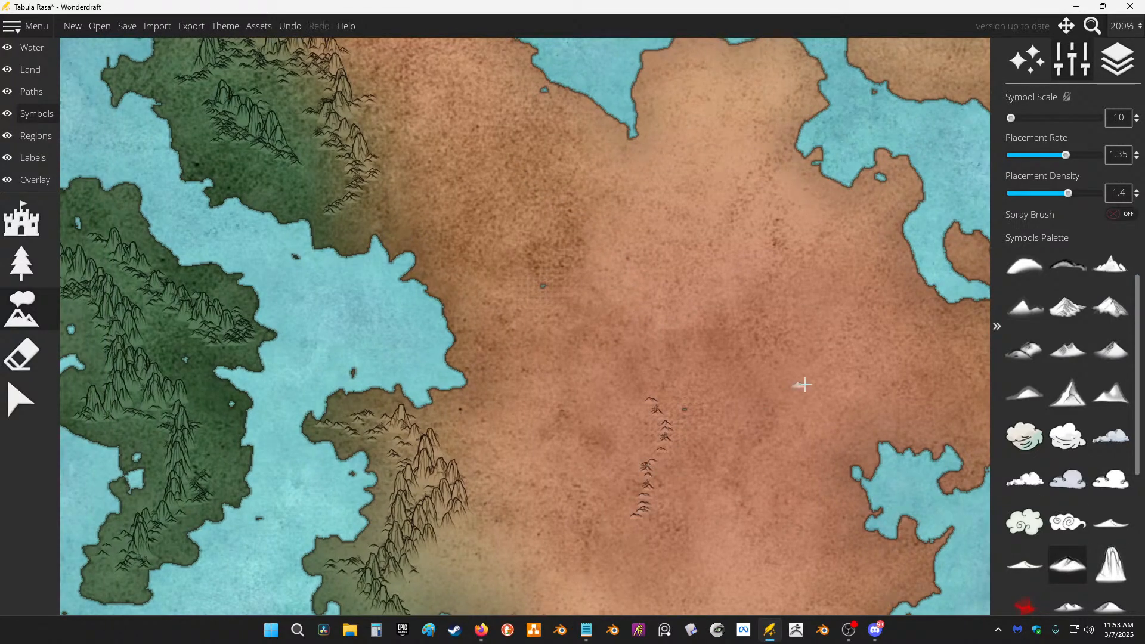
scroll(667, 502, up, 4)
key(ctrl+z)
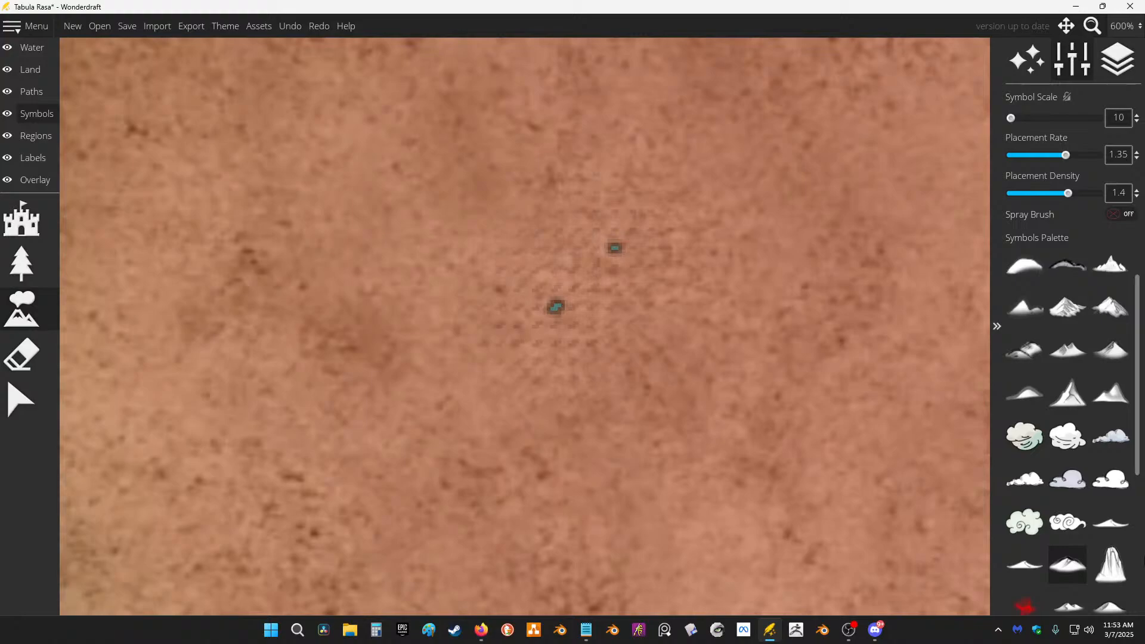
click(1102, 530)
mouse_move(587, 150)
mouse_down()
mouse_move(651, 179)
mouse_move(761, 307)
mouse_up()
scroll(762, 307, down, 4)
drag(659, 206, 680, 433)
key(ctrl+z)
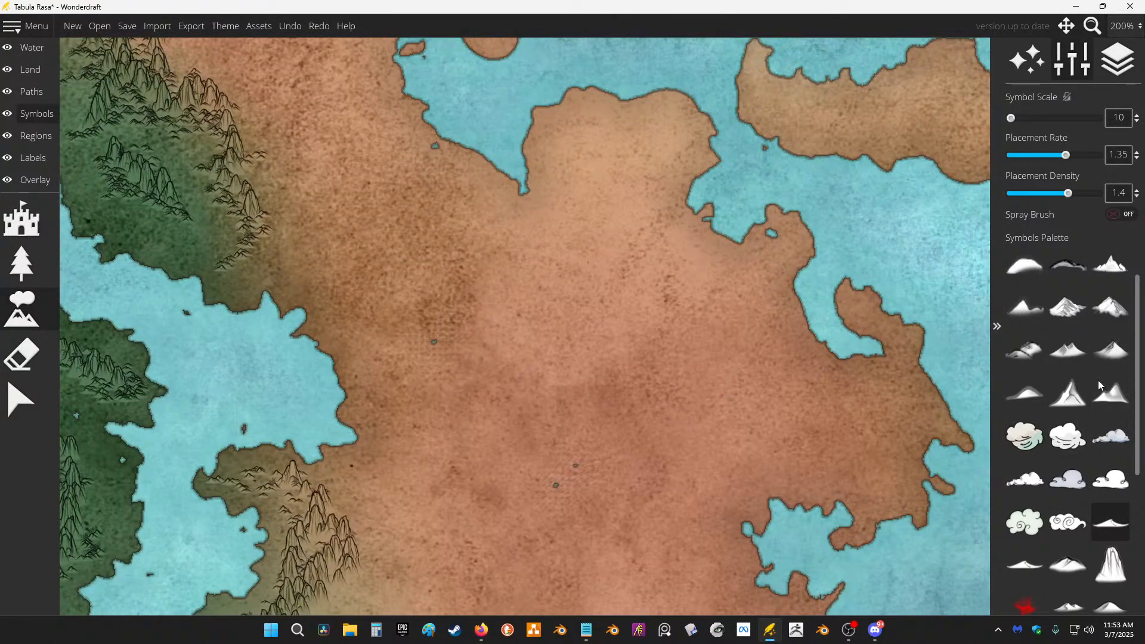
Step: Run a zigzag range of sharp single peaks south from the desert's northern bulge, with a short spur branching east
click(1057, 395)
drag(601, 280, 519, 370)
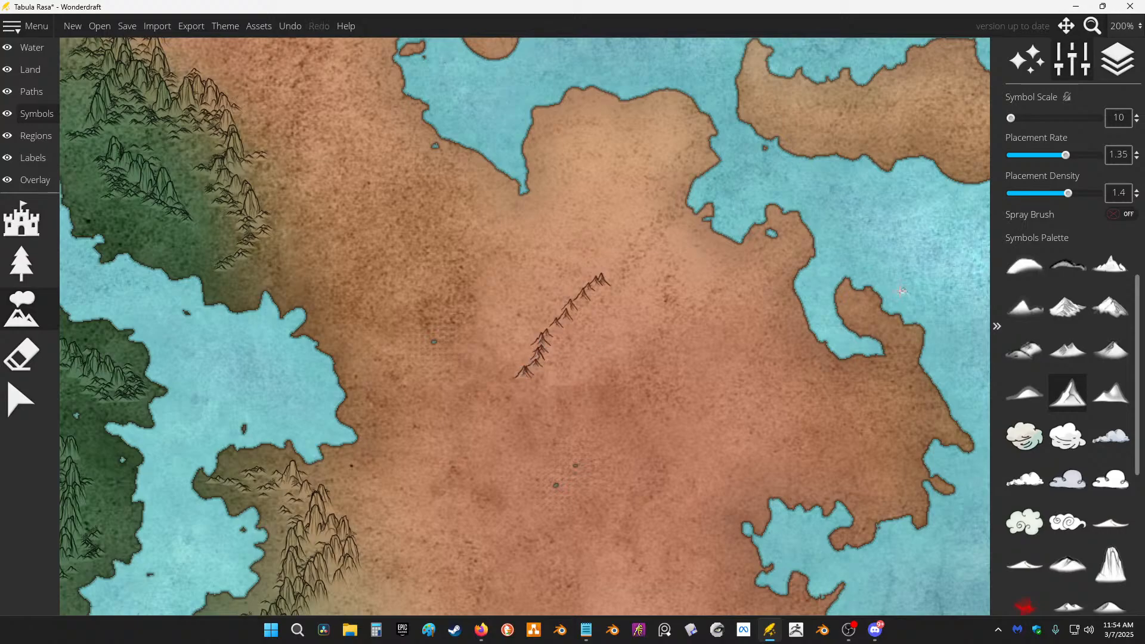
key(ctrl+z)
scroll(598, 272, up, 1)
scroll(598, 271, up, 1)
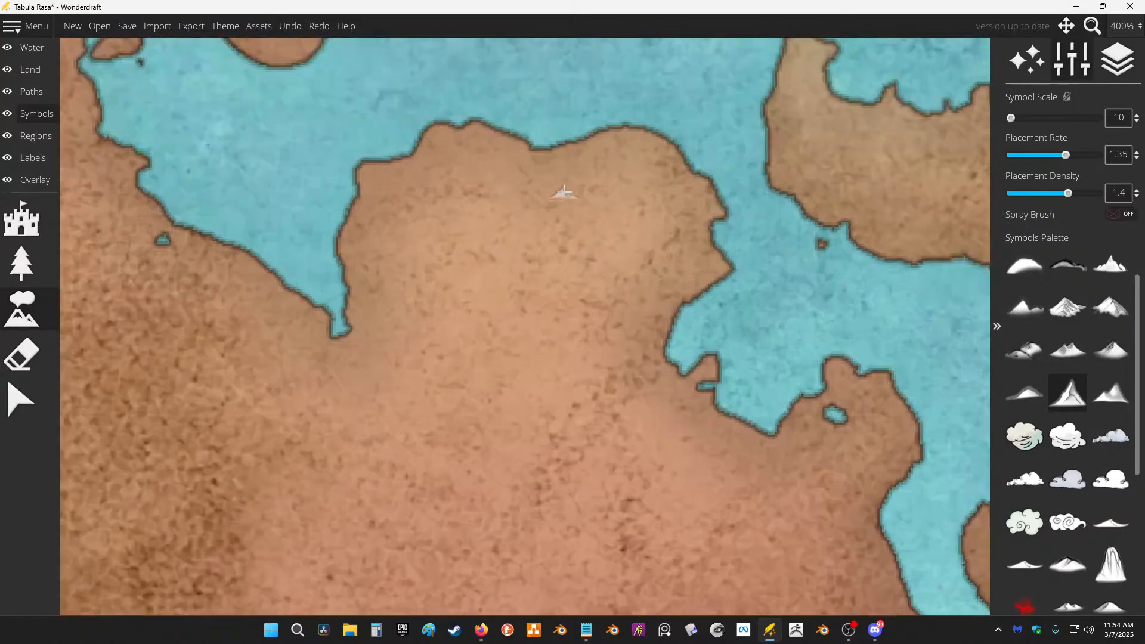
scroll(604, 220, down, 2)
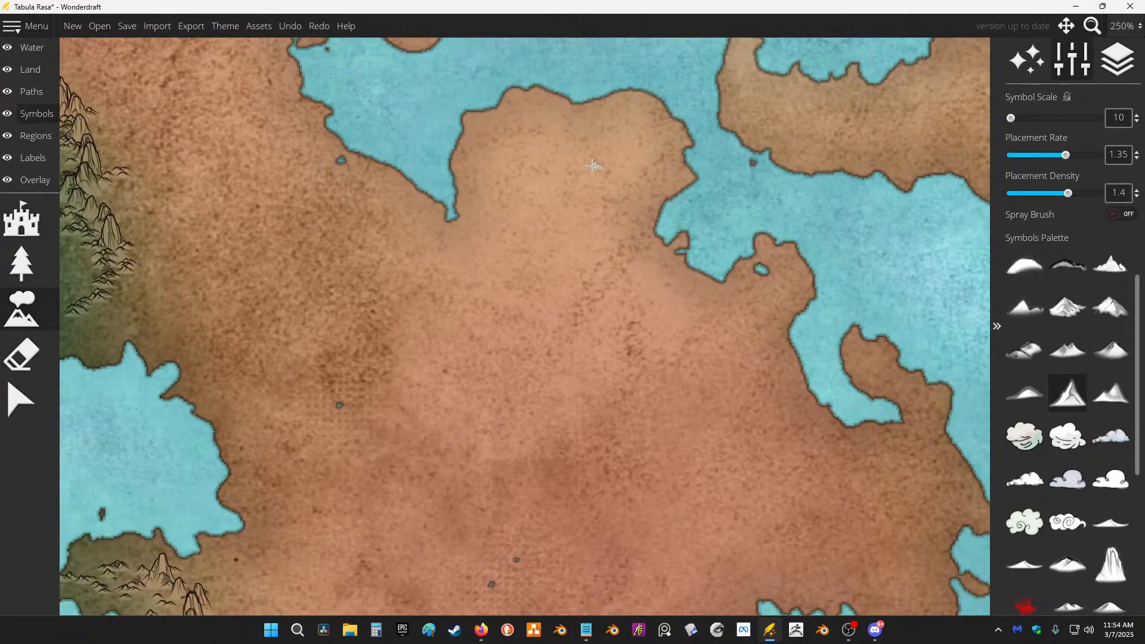
mouse_move(559, 201)
mouse_down()
mouse_move(537, 263)
mouse_move(578, 289)
mouse_move(588, 362)
mouse_move(549, 414)
mouse_move(619, 440)
mouse_move(626, 564)
mouse_up()
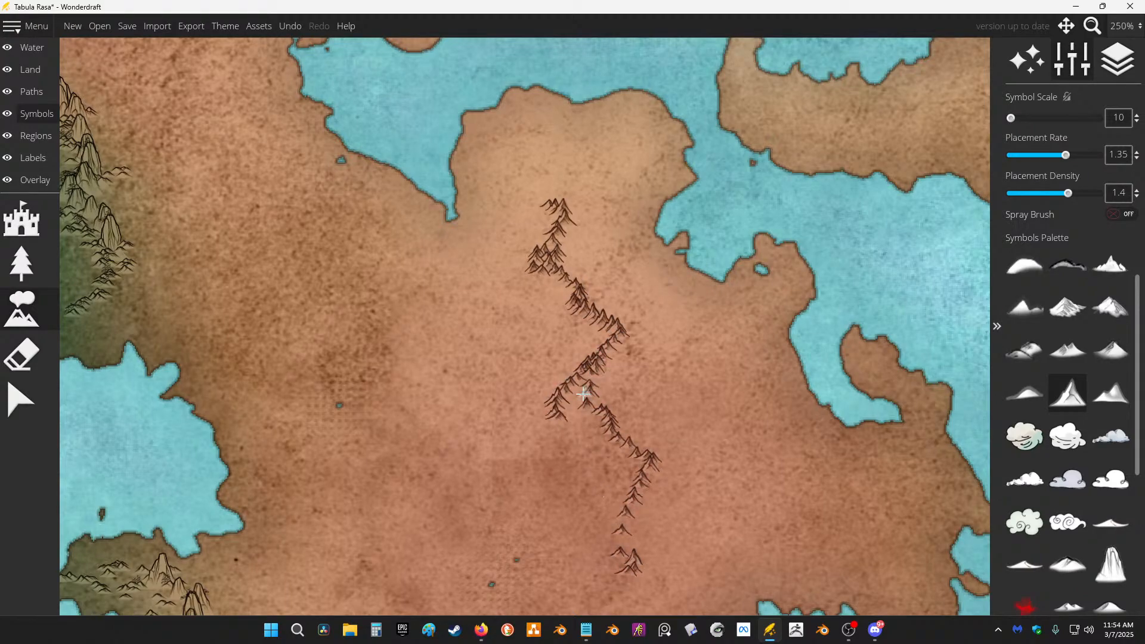
mouse_move(583, 393)
mouse_down()
mouse_move(640, 410)
mouse_move(698, 412)
mouse_up()
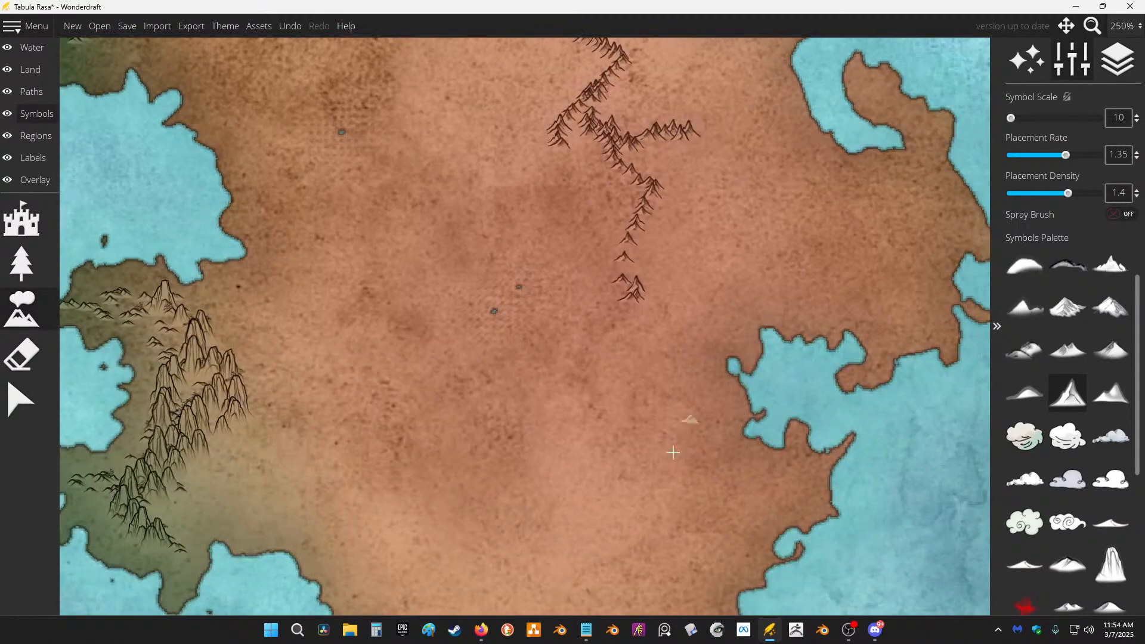
Step: Add a second sharp-peaked range south of the zigzag one, and a third down the desert's western side, extended southeast
mouse_move(606, 478)
mouse_down()
mouse_move(510, 550)
mouse_move(588, 455)
mouse_move(588, 389)
mouse_move(622, 377)
mouse_move(644, 349)
mouse_up()
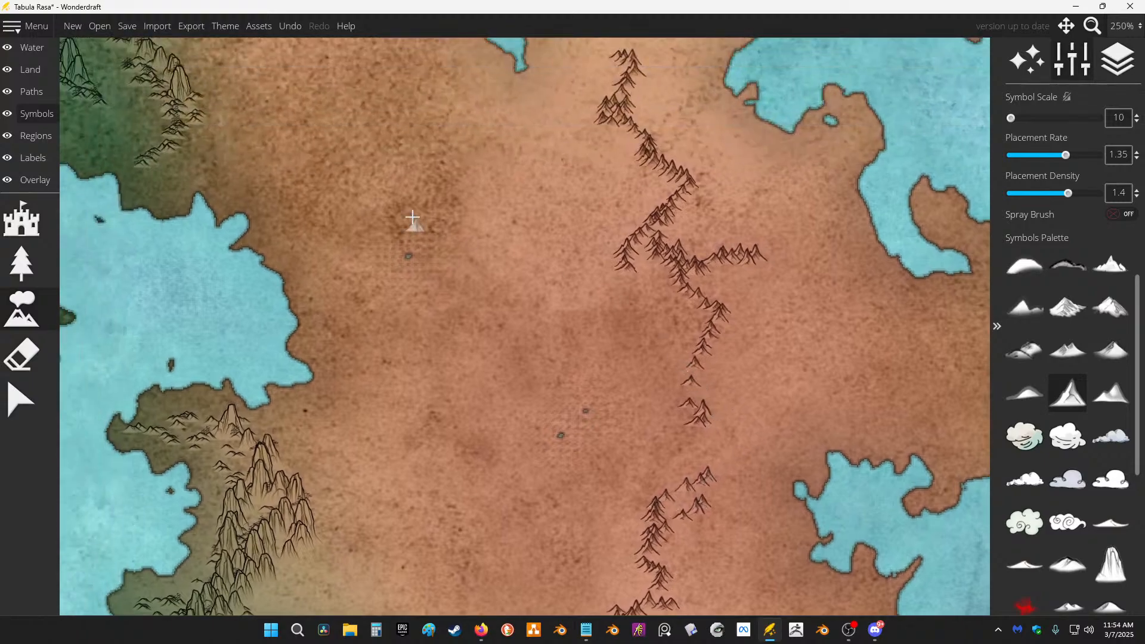
mouse_move(361, 224)
mouse_down()
mouse_move(369, 272)
mouse_move(407, 325)
mouse_move(471, 353)
mouse_move(431, 340)
mouse_move(430, 371)
mouse_move(489, 435)
mouse_move(457, 454)
mouse_up()
scroll(625, 299, down, 3)
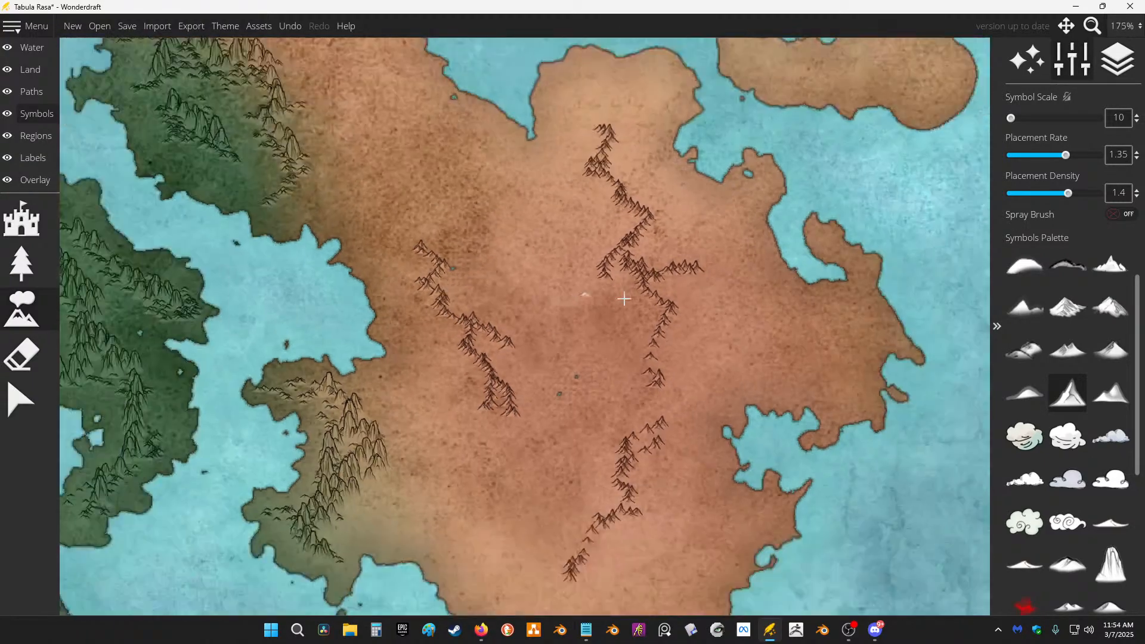
scroll(624, 299, down, 1)
drag(554, 411, 576, 441)
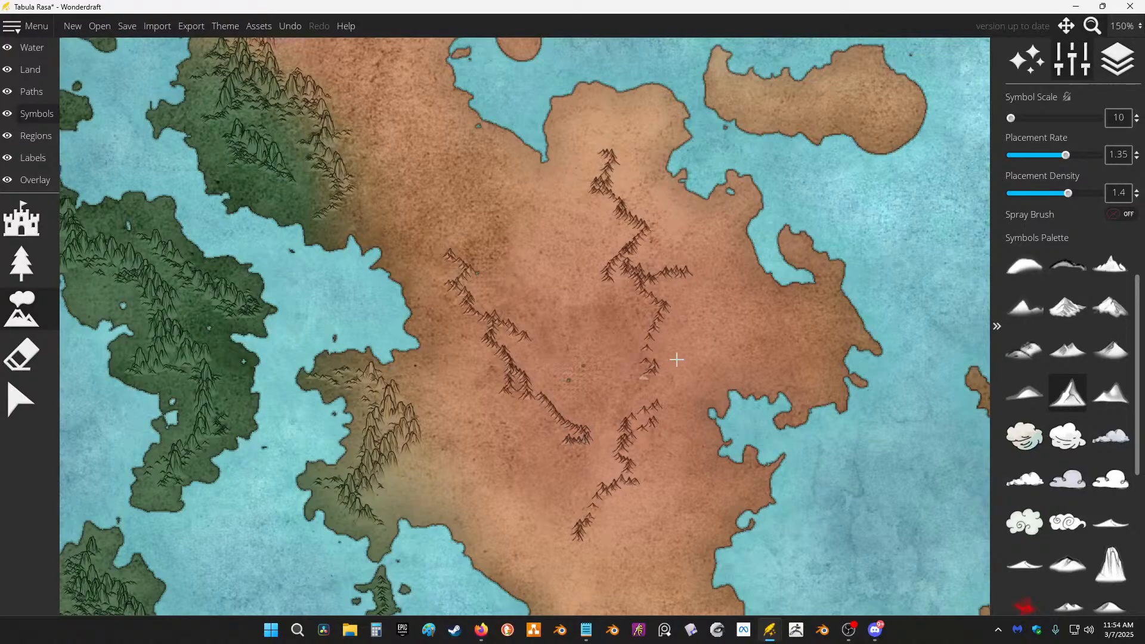
Step: Paint a branching sharp-peaked mountain range on the eastern peninsula and save the map under the file name save
mouse_move(836, 337)
mouse_down()
mouse_move(825, 305)
mouse_move(804, 344)
mouse_move(773, 347)
mouse_up()
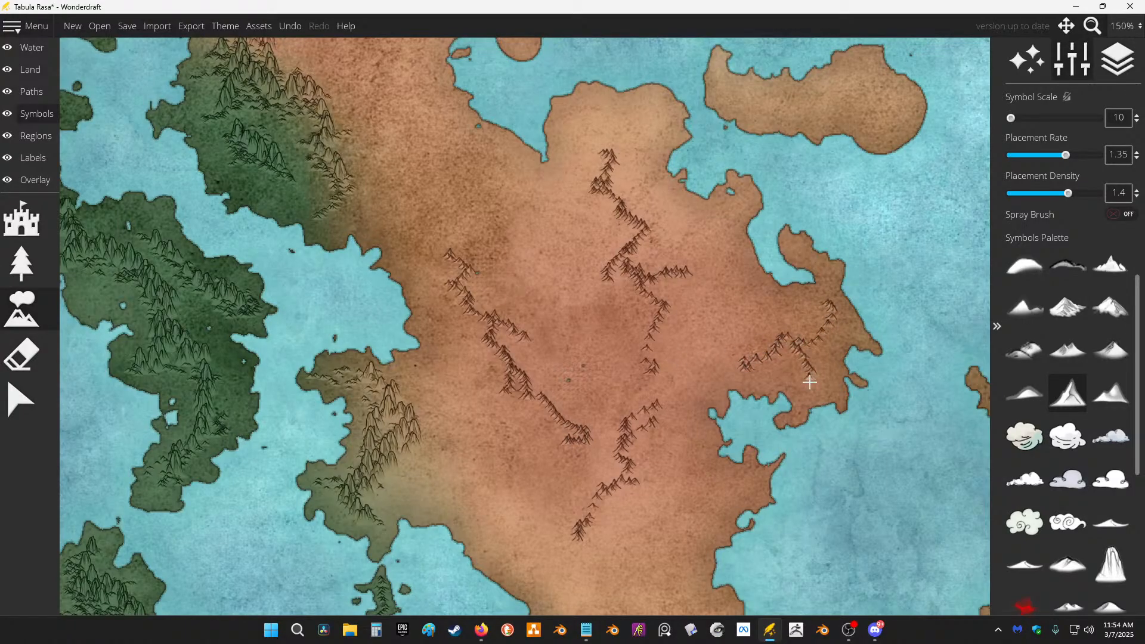
click(30, 27)
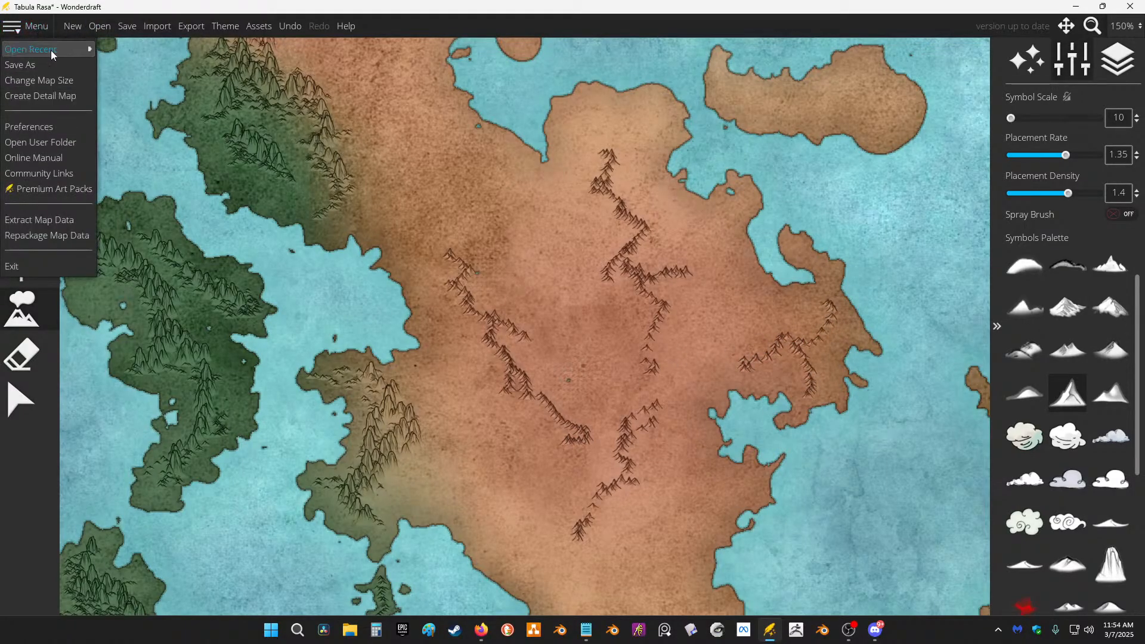
click(24, 65)
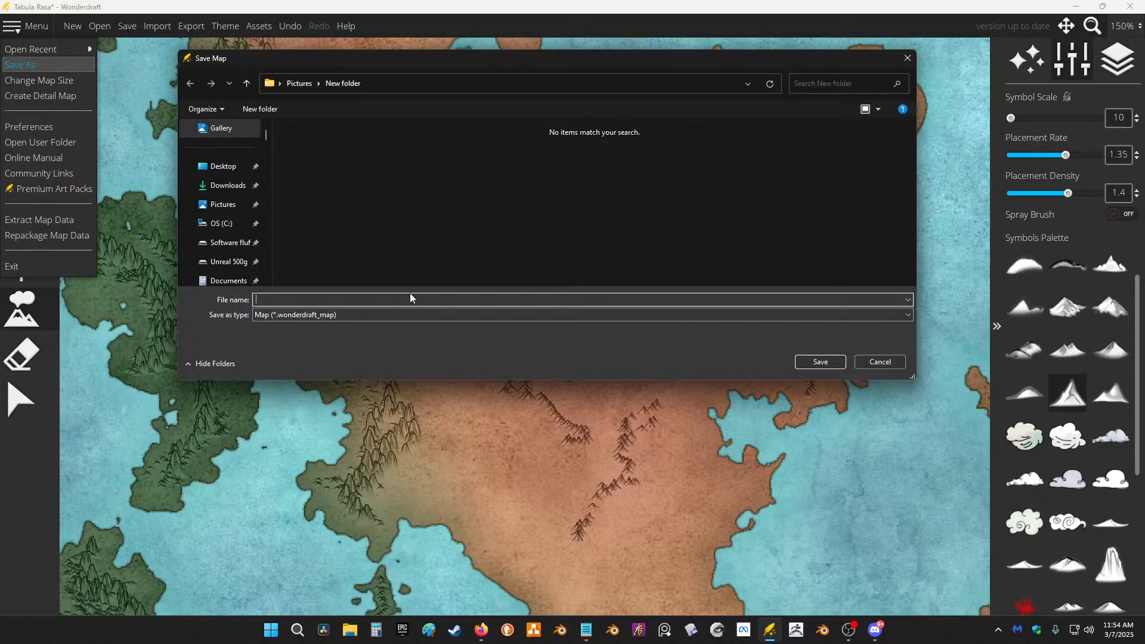
text(save)
click(839, 362)
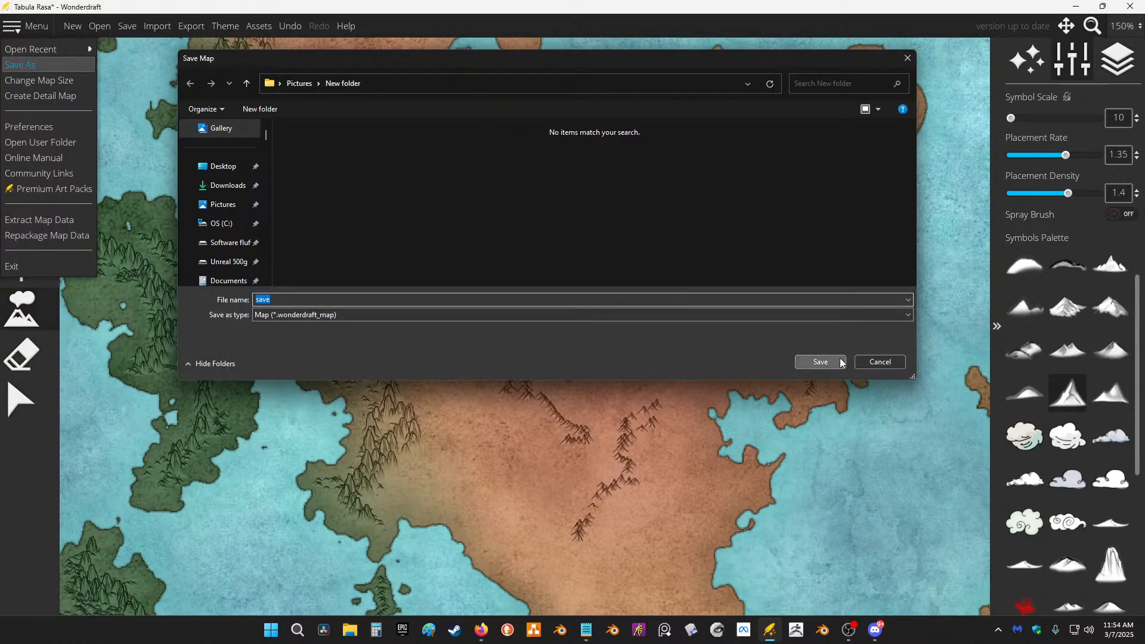
Step: Paint small sharp-peaked mountain ranges on the northeastern island, across the northern headland and along the adjoining coast
drag(779, 109, 876, 109)
drag(575, 221, 619, 399)
mouse_move(493, 154)
mouse_down()
mouse_move(550, 173)
mouse_move(508, 149)
mouse_move(464, 165)
mouse_up()
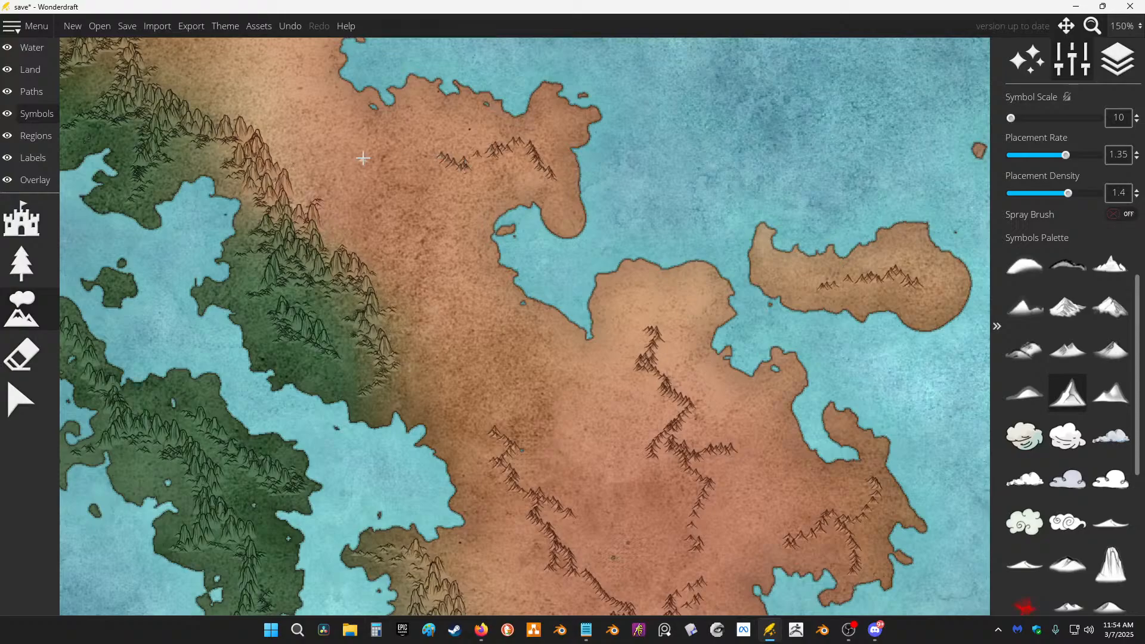
drag(364, 158, 428, 154)
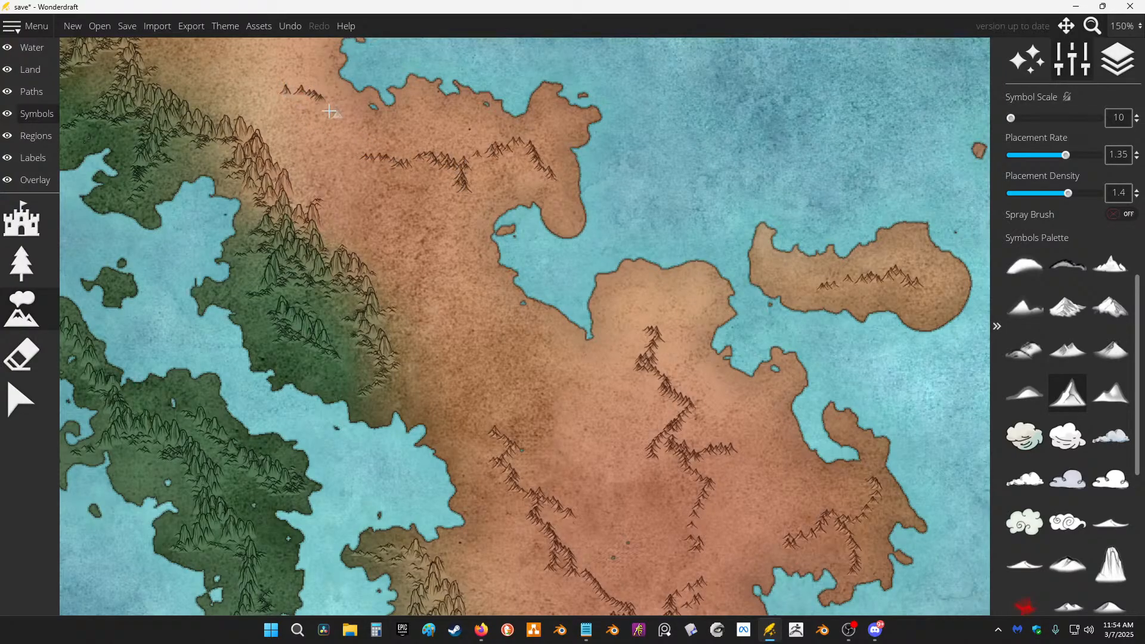
drag(329, 112, 404, 248)
drag(266, 129, 364, 180)
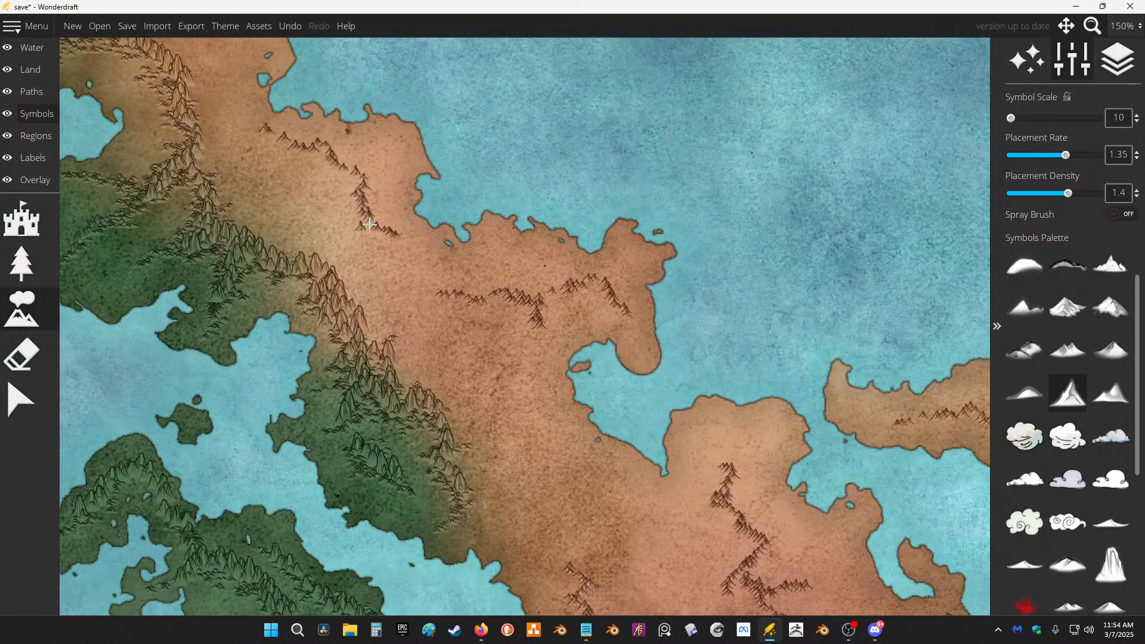
drag(337, 132, 552, 385)
drag(325, 105, 501, 370)
scroll(388, 283, down, 1)
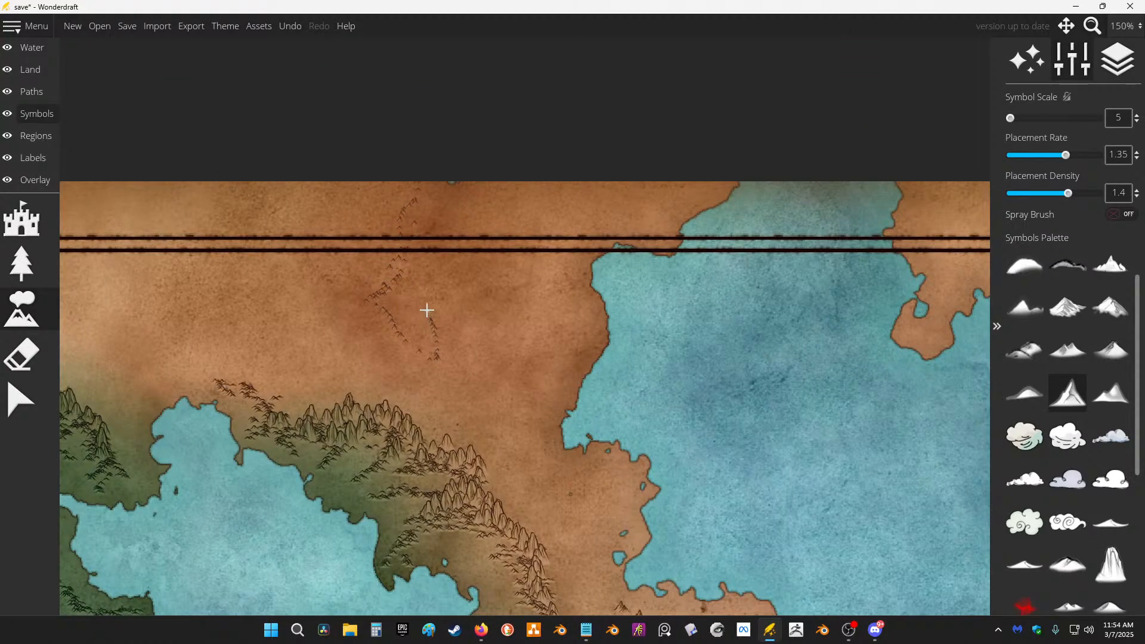
key(ctrl+z)
Step: Paint sharp-peaked mountain ranges through the desert along the map's northern edge with the symbol scale locked at 10
mouse_move(443, 373)
mouse_down()
mouse_move(436, 227)
mouse_move(501, 182)
mouse_move(480, 213)
mouse_move(477, 193)
mouse_move(441, 301)
mouse_move(484, 406)
mouse_up()
drag(351, 212, 360, 232)
mouse_move(186, 247)
mouse_down()
mouse_move(327, 288)
mouse_move(594, 286)
mouse_up()
mouse_move(306, 224)
mouse_down()
mouse_move(324, 271)
mouse_move(363, 310)
mouse_move(327, 280)
mouse_up()
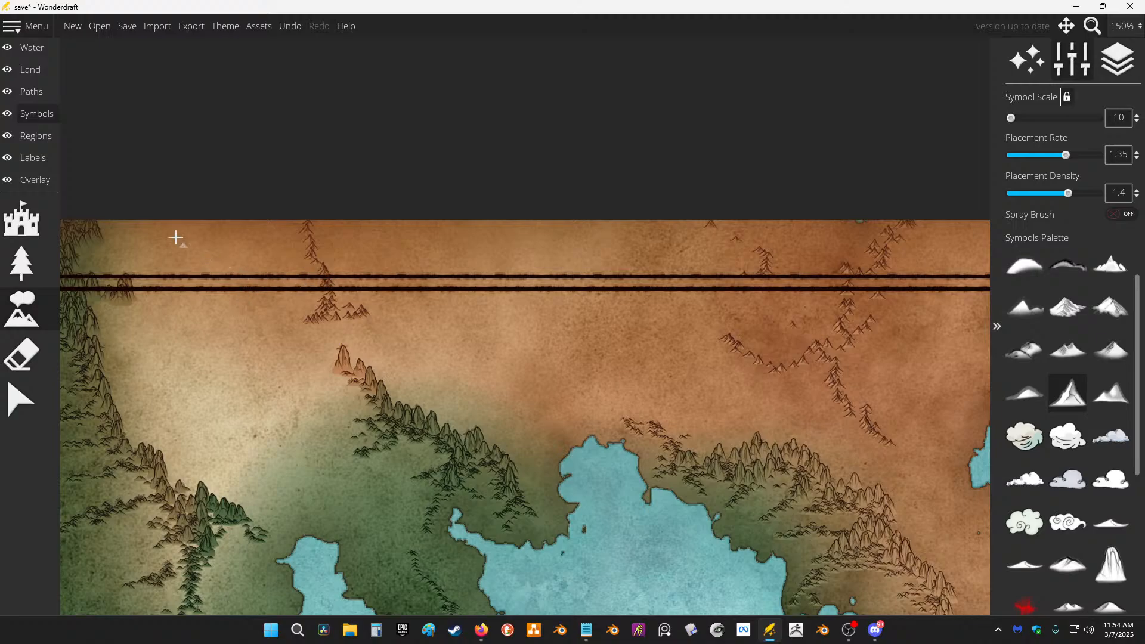
mouse_move(176, 238)
mouse_down()
mouse_move(198, 271)
mouse_move(191, 305)
mouse_move(266, 362)
mouse_move(299, 345)
mouse_move(311, 318)
mouse_move(256, 342)
mouse_move(287, 386)
mouse_up()
scroll(563, 243, down, 2)
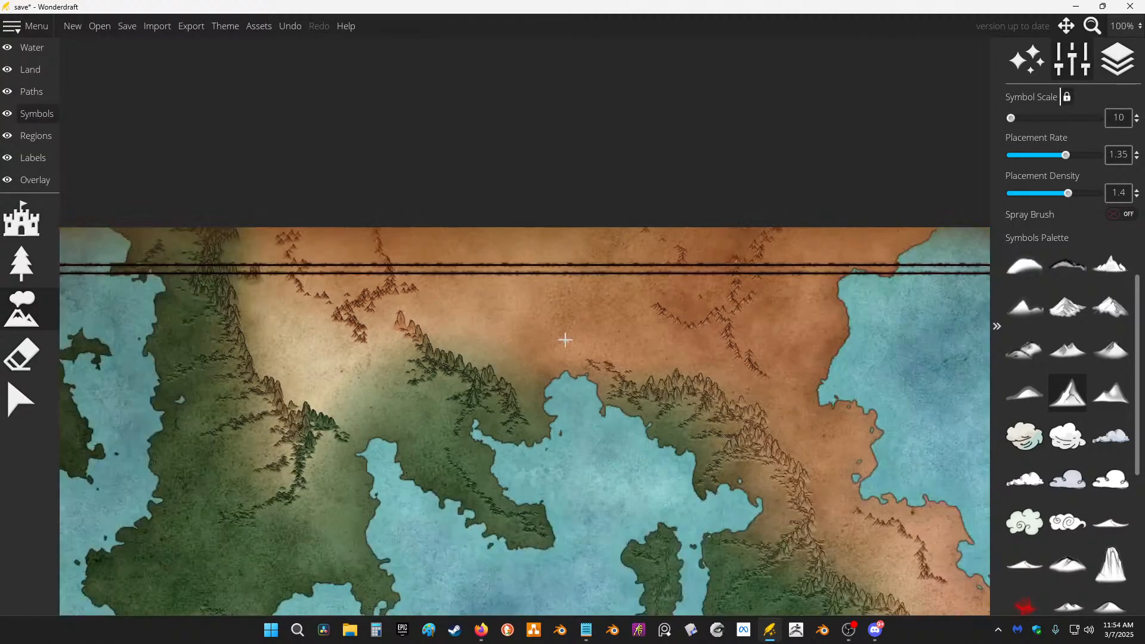
drag(749, 370, 312, 128)
scroll(752, 291, up, 2)
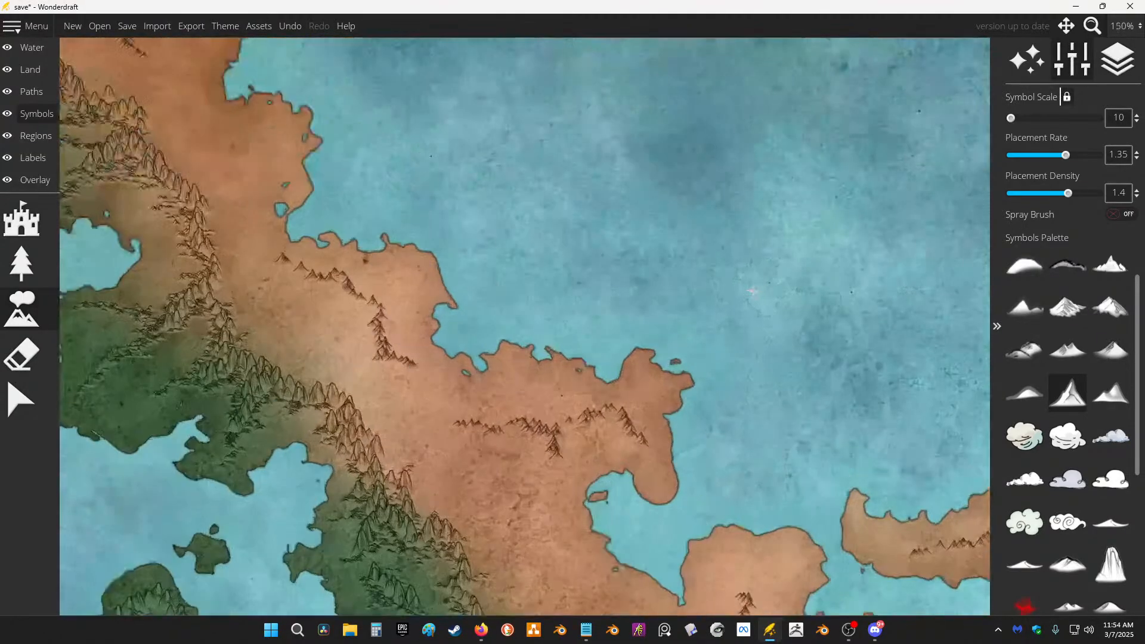
click(1027, 398)
scroll(256, 414, up, 5)
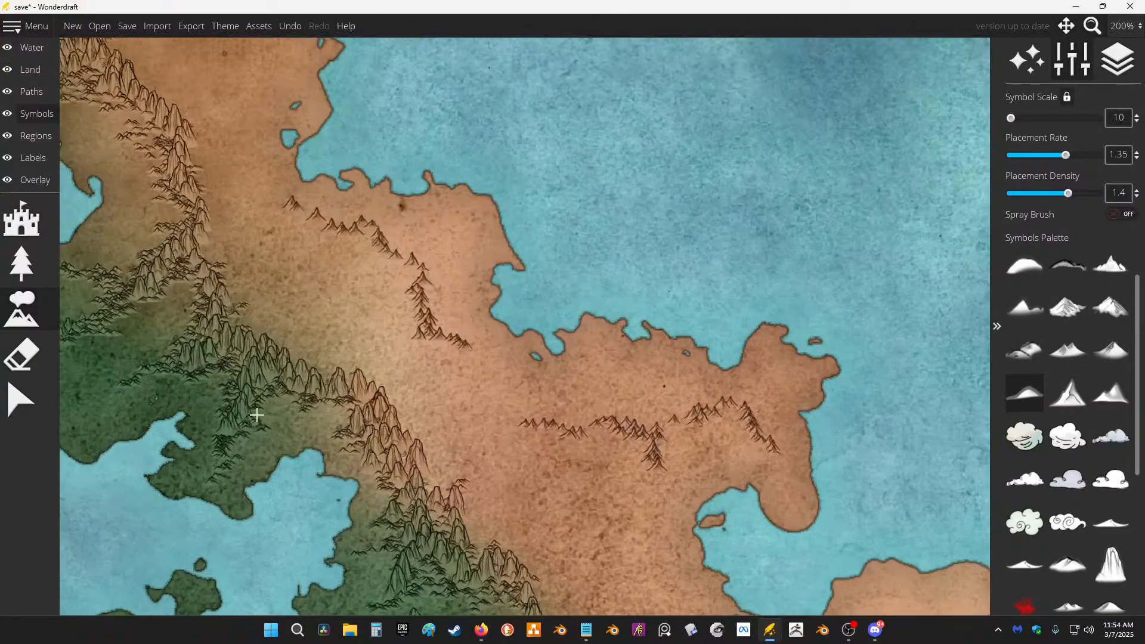
drag(299, 289, 404, 291)
scroll(404, 291, down, 3)
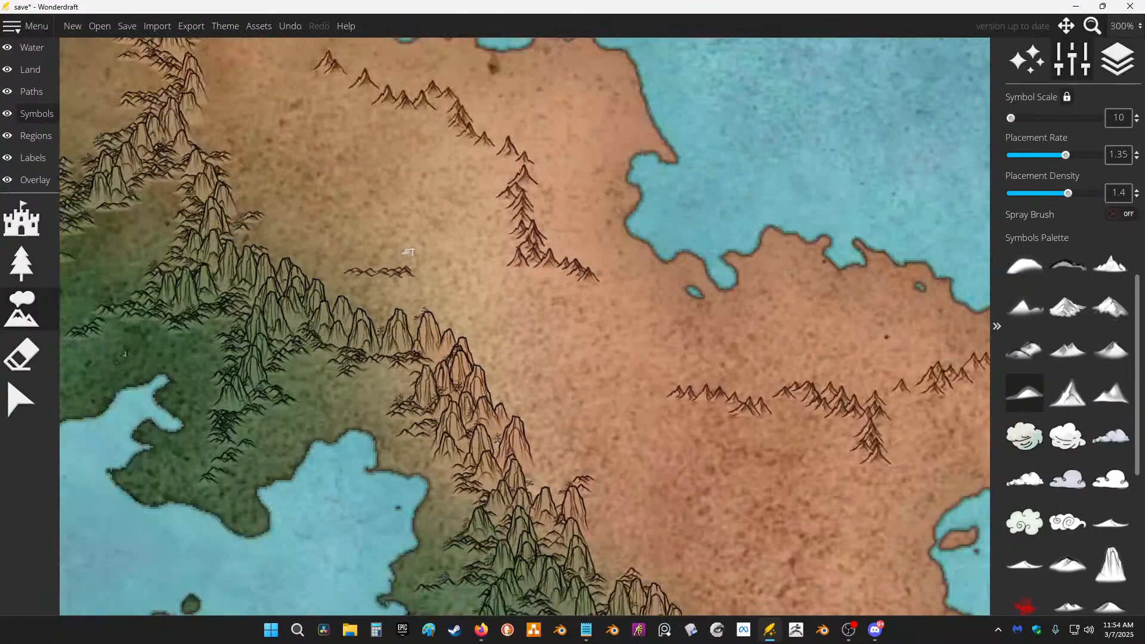
key(ctrl+z)
Step: Choose the small broad-peak mountain symbol and paint foothills along the desert-facing eastern slope of the long eastern mountain chain
click(1111, 351)
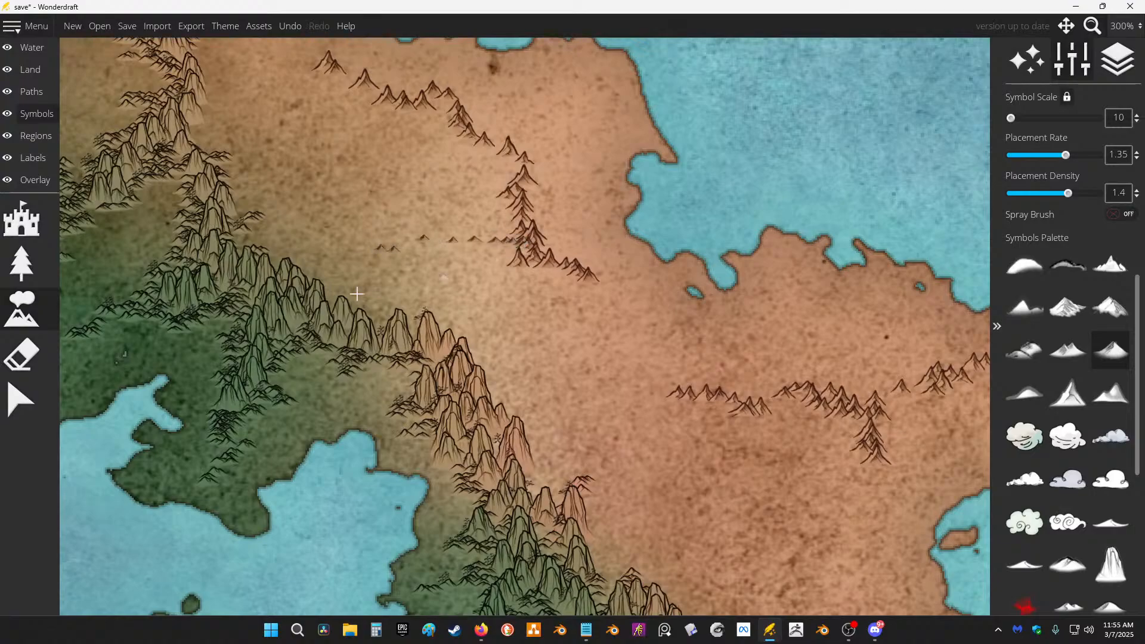
scroll(257, 184, up, 4)
mouse_move(529, 302)
mouse_down()
mouse_move(540, 325)
mouse_move(532, 402)
mouse_move(680, 456)
mouse_move(672, 504)
mouse_move(740, 534)
mouse_up()
scroll(614, 218, down, 4)
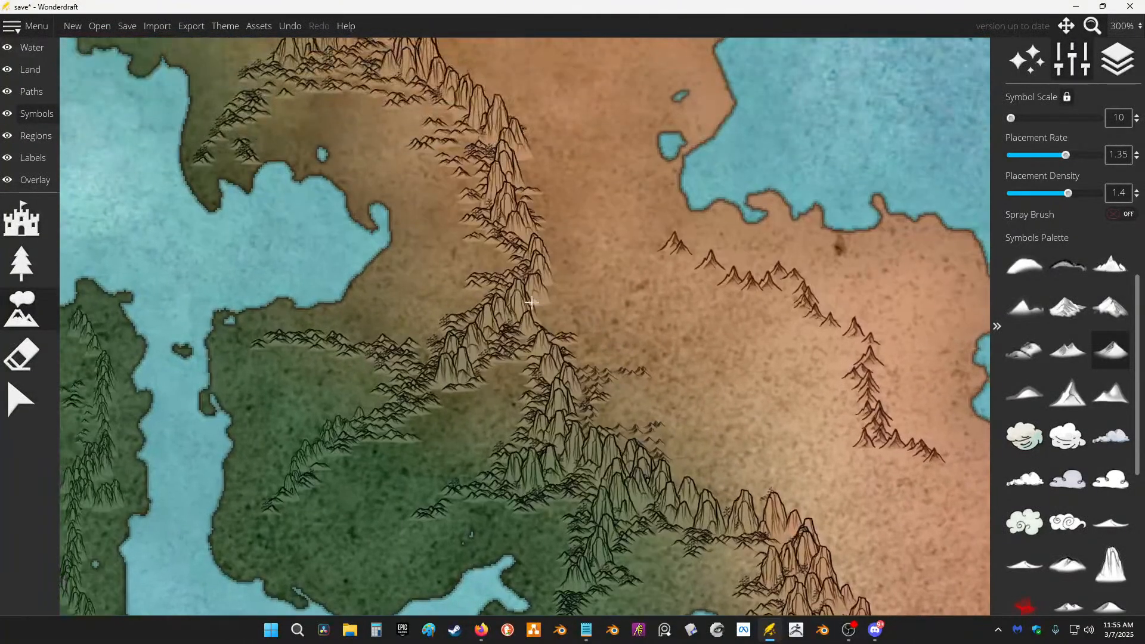
drag(531, 302, 572, 343)
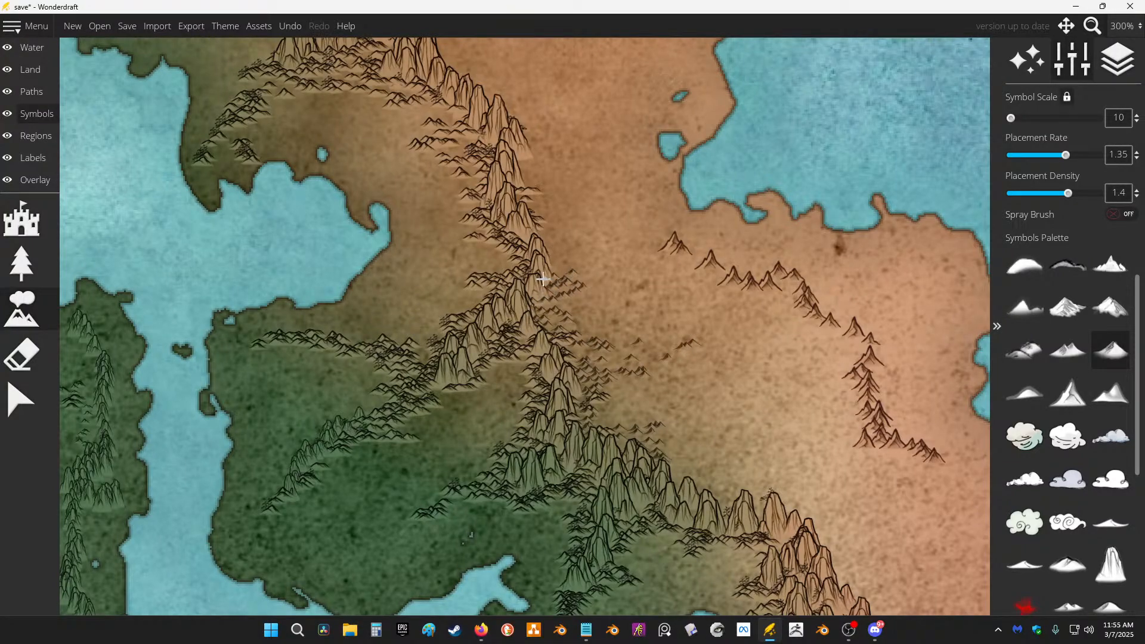
drag(546, 214, 616, 177)
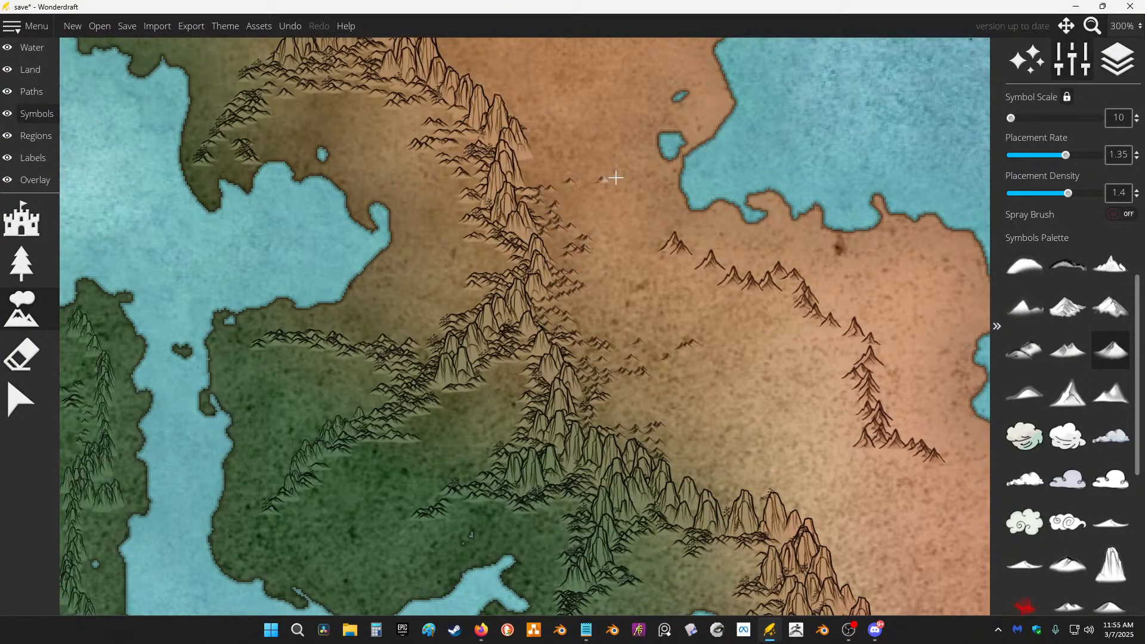
drag(522, 182, 545, 135)
Step: Continue the foothills along the chain's northern stretch, up to its end at the desert
drag(527, 95, 563, 279)
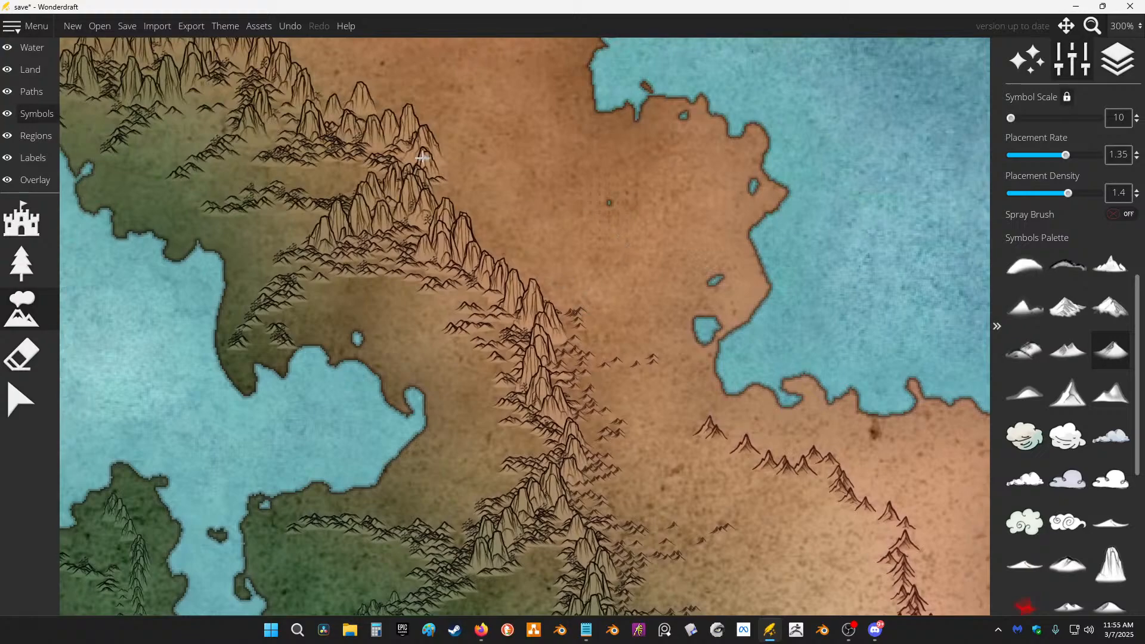
mouse_move(442, 172)
mouse_down()
mouse_move(457, 239)
mouse_move(533, 236)
mouse_move(507, 238)
mouse_up()
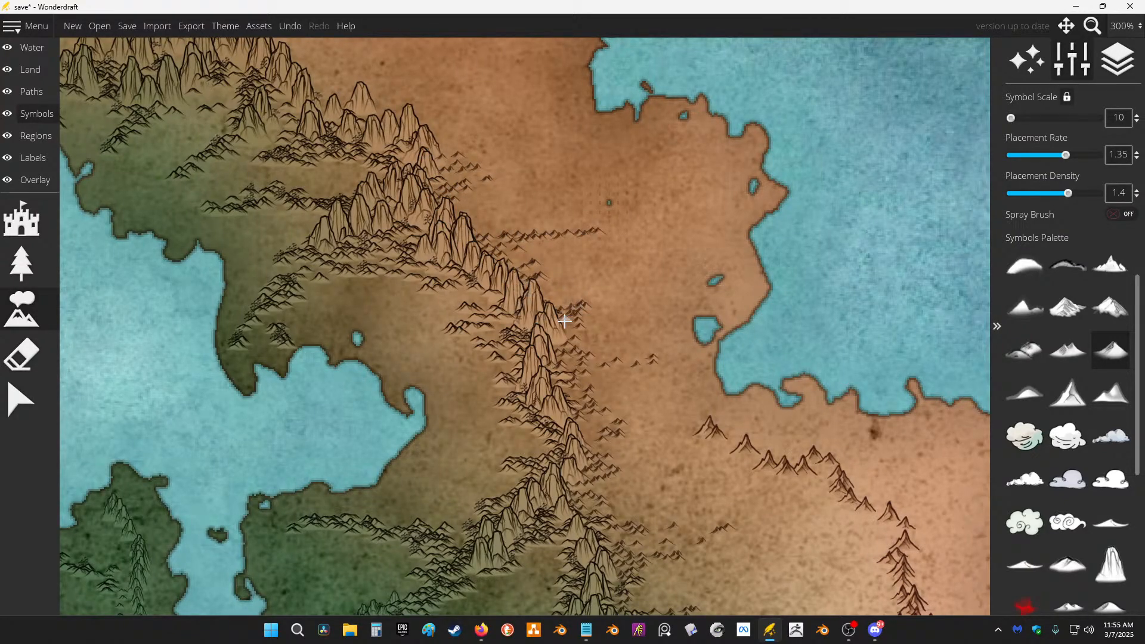
mouse_move(565, 321)
mouse_down()
mouse_move(618, 307)
mouse_move(592, 308)
mouse_move(564, 352)
mouse_move(617, 370)
mouse_up()
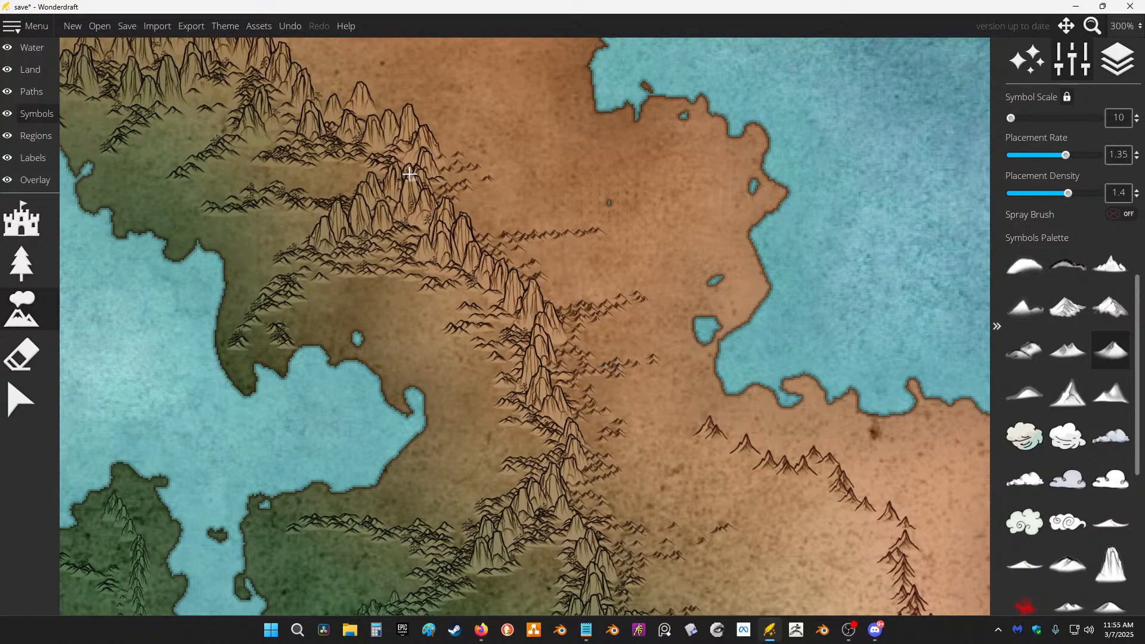
drag(410, 175, 523, 410)
drag(370, 141, 434, 250)
mouse_move(373, 367)
mouse_down()
mouse_move(426, 325)
mouse_move(427, 348)
mouse_move(394, 365)
mouse_move(379, 395)
mouse_move(435, 378)
mouse_move(526, 402)
mouse_move(489, 425)
mouse_move(503, 449)
mouse_move(439, 360)
mouse_move(471, 387)
mouse_up()
Step: Paint small foothills around the branching desert mountain ranges on both sides of the double border line
mouse_move(508, 208)
mouse_down()
mouse_move(539, 230)
mouse_move(514, 261)
mouse_move(559, 301)
mouse_move(610, 319)
mouse_move(590, 340)
mouse_move(619, 361)
mouse_up()
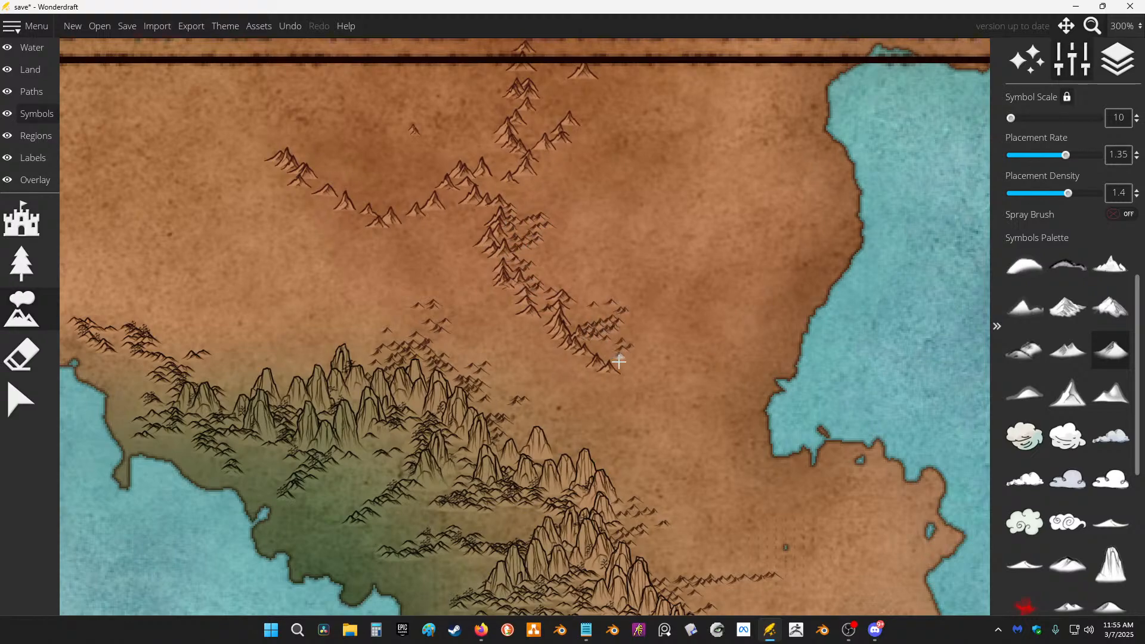
drag(585, 312, 546, 286)
drag(567, 162, 575, 295)
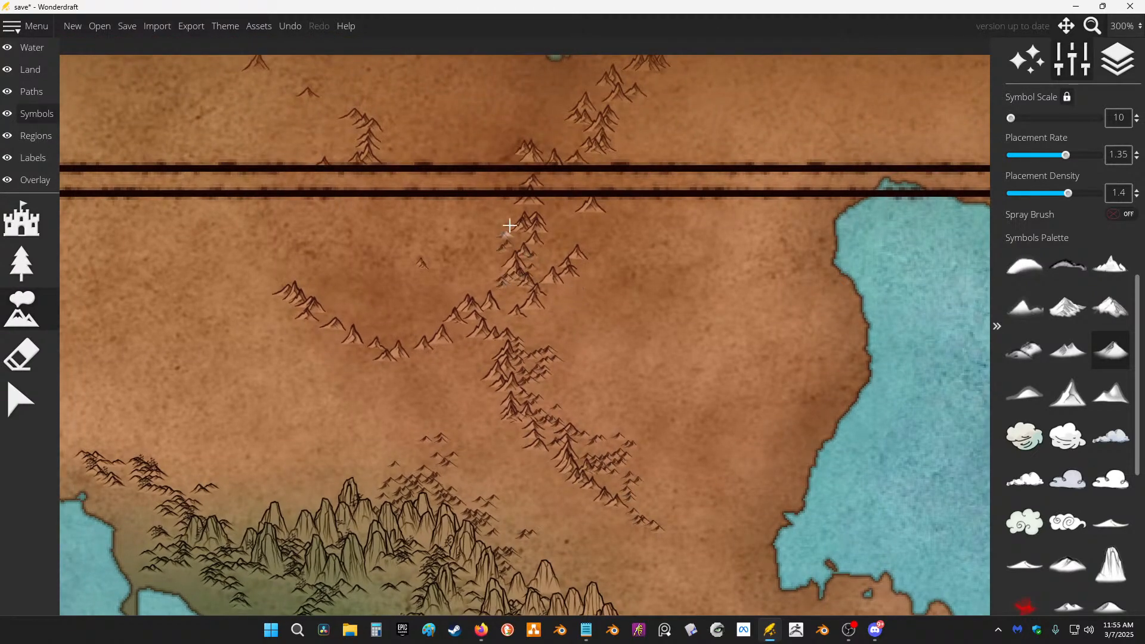
mouse_move(509, 226)
mouse_down()
mouse_move(553, 202)
mouse_move(559, 245)
mouse_move(613, 262)
mouse_move(516, 258)
mouse_move(526, 282)
mouse_move(499, 317)
mouse_move(576, 213)
mouse_move(615, 206)
mouse_move(584, 189)
mouse_move(602, 158)
mouse_move(669, 140)
mouse_move(647, 131)
mouse_move(625, 96)
mouse_up()
mouse_move(327, 256)
mouse_down()
mouse_move(247, 279)
mouse_move(247, 259)
mouse_move(350, 317)
mouse_move(356, 336)
mouse_move(304, 363)
mouse_up()
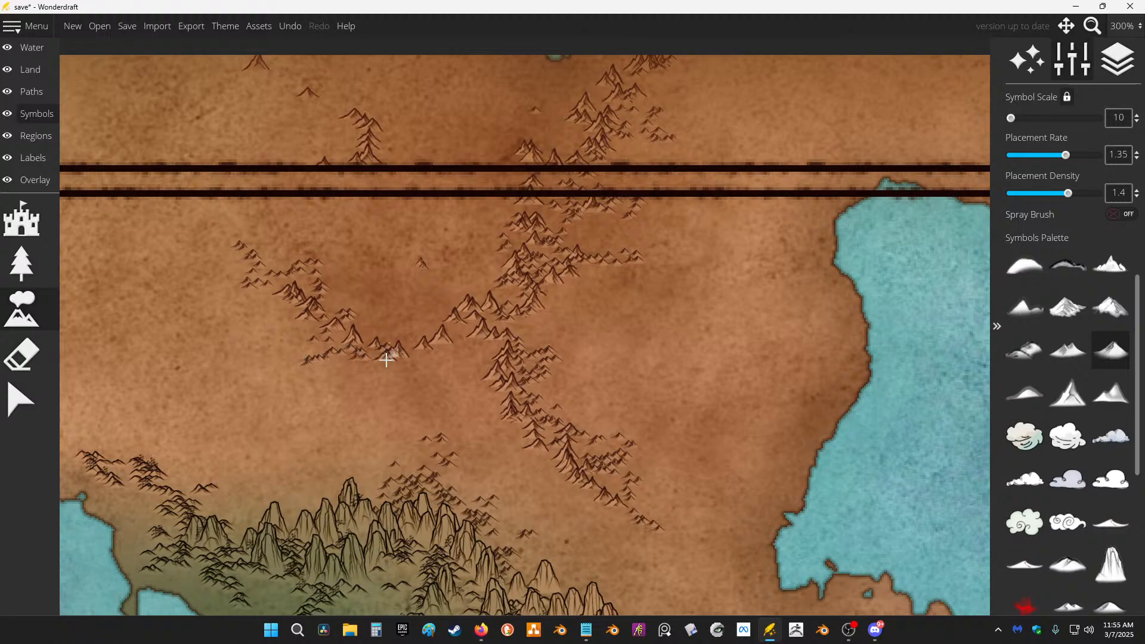
mouse_move(386, 359)
mouse_down()
mouse_move(445, 326)
mouse_move(454, 260)
mouse_up()
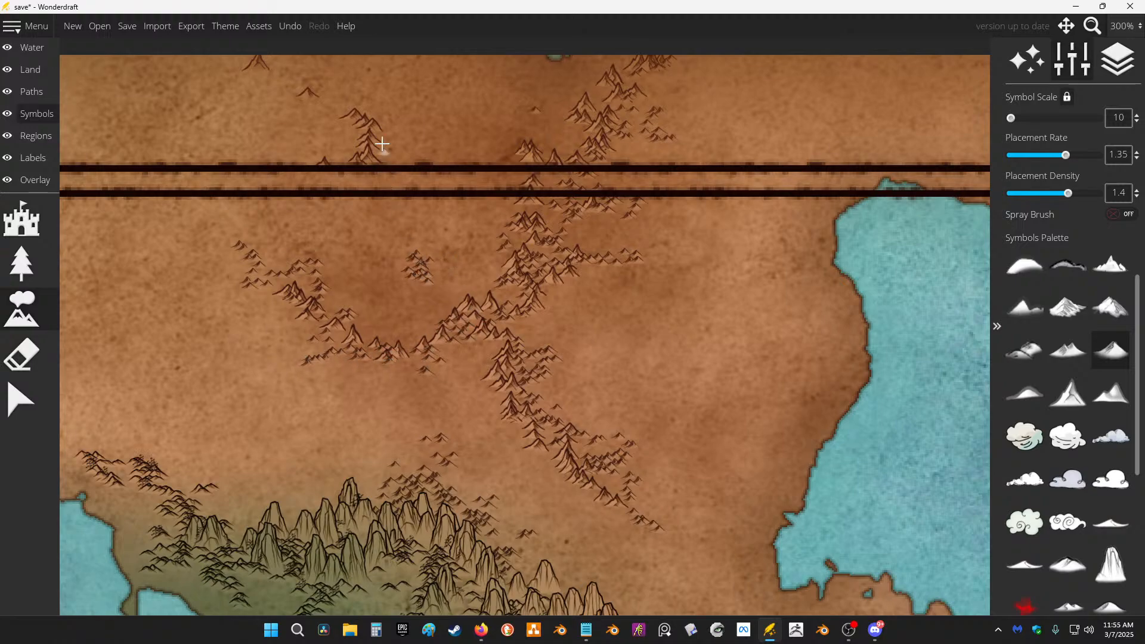
drag(382, 144, 363, 108)
Step: Paint foothills along the northeastern slope of the mountain chain west of the inland bay, replacing an undone first stroke
mouse_move(360, 278)
mouse_down()
mouse_move(806, 261)
mouse_move(859, 283)
mouse_up()
mouse_move(382, 307)
mouse_down()
mouse_move(645, 269)
mouse_move(330, 300)
mouse_move(370, 306)
mouse_move(345, 330)
mouse_up()
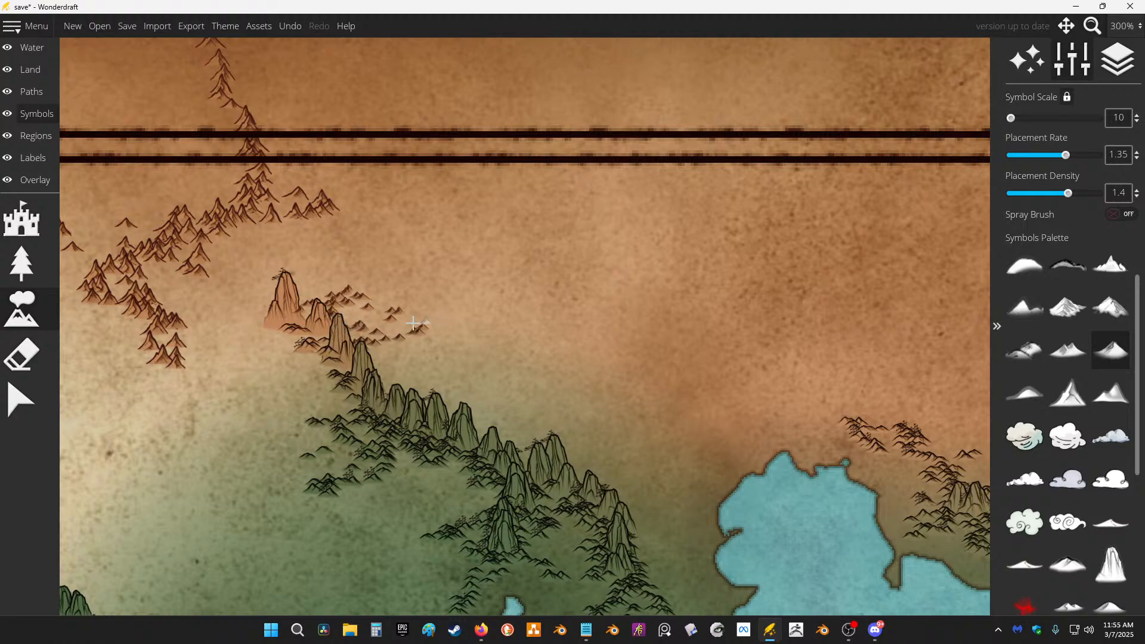
key(ctrl+z)
mouse_move(289, 298)
mouse_down()
mouse_move(278, 312)
mouse_move(344, 328)
mouse_move(383, 371)
mouse_move(376, 341)
mouse_move(414, 389)
mouse_up()
mouse_move(486, 409)
mouse_down()
mouse_move(525, 403)
mouse_move(502, 409)
mouse_up()
mouse_move(517, 461)
mouse_down()
mouse_move(606, 481)
mouse_move(619, 520)
mouse_move(601, 462)
mouse_up()
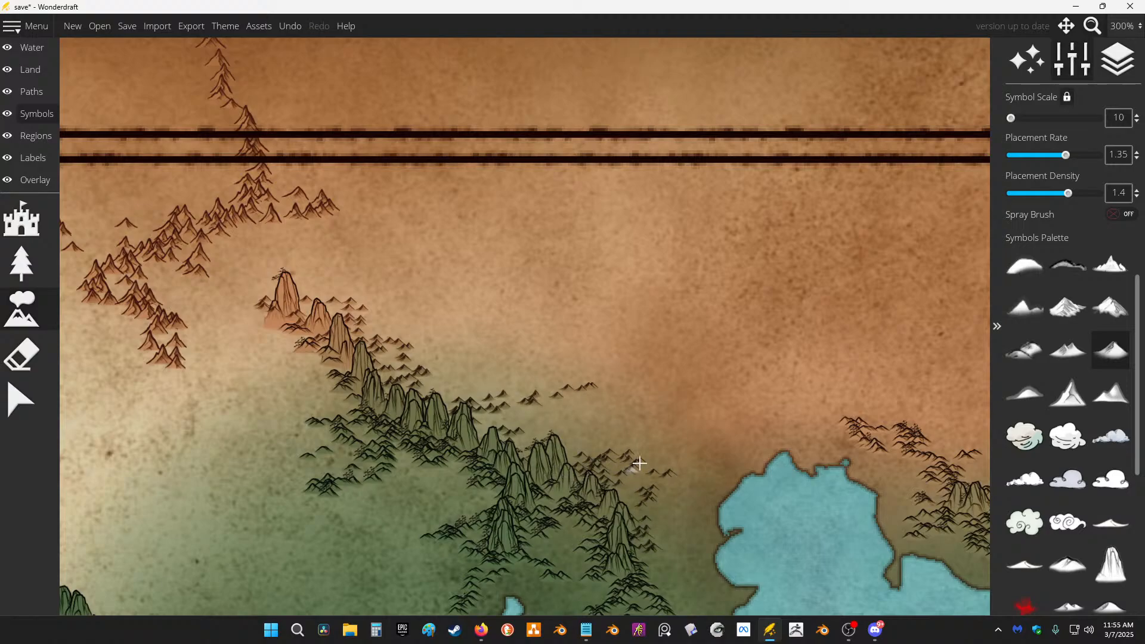
drag(721, 447, 655, 454)
drag(637, 535, 658, 553)
Step: Paint foothills along the eastern slope of the western mountain chain running south from the double border line
mouse_move(711, 517)
mouse_down()
mouse_move(636, 281)
mouse_move(605, 306)
mouse_up()
drag(134, 156, 618, 412)
drag(467, 309, 472, 339)
mouse_move(137, 401)
mouse_down()
mouse_move(390, 304)
mouse_move(453, 307)
mouse_move(440, 309)
mouse_move(465, 348)
mouse_move(466, 329)
mouse_move(482, 385)
mouse_move(558, 411)
mouse_move(599, 418)
mouse_move(676, 398)
mouse_up()
mouse_move(603, 433)
mouse_down()
mouse_move(625, 471)
mouse_move(682, 509)
mouse_move(722, 511)
mouse_up()
drag(507, 185, 600, 394)
mouse_move(577, 352)
mouse_down()
mouse_move(501, 354)
mouse_move(521, 370)
mouse_move(532, 415)
mouse_move(602, 434)
mouse_move(565, 460)
mouse_up()
drag(537, 201, 491, 217)
Step: Set placement rate to 1.85 and density to 1.9, and paint foothills along the eastern chain's slope southwest of the coastal range
scroll(552, 292, down, 3)
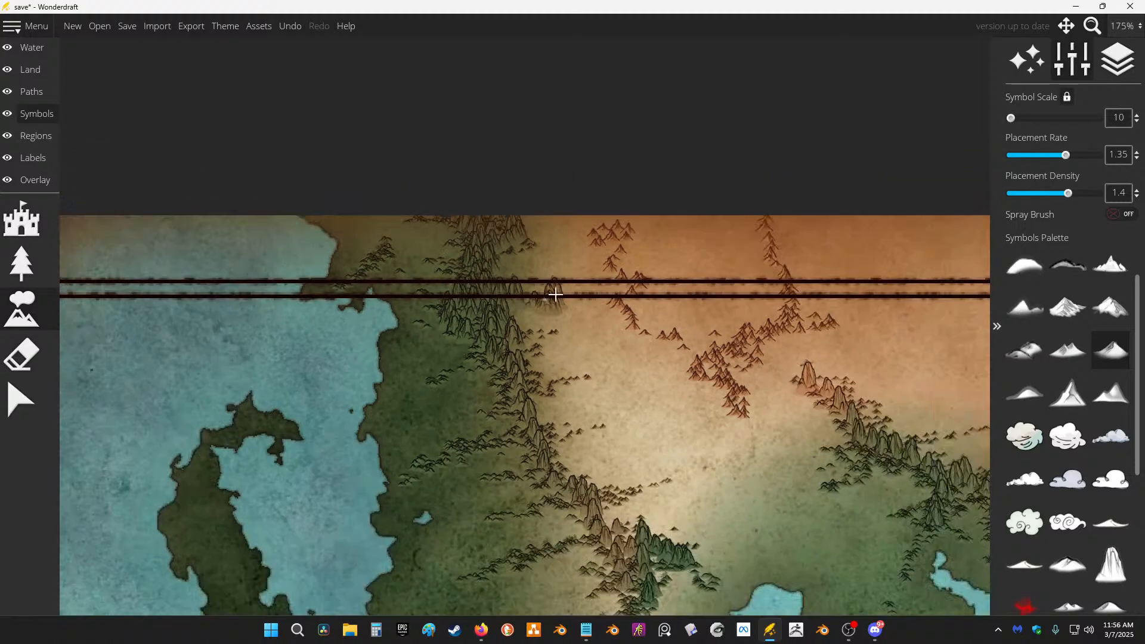
drag(552, 292, 488, 37)
drag(686, 389, 644, 266)
scroll(697, 216, up, 3)
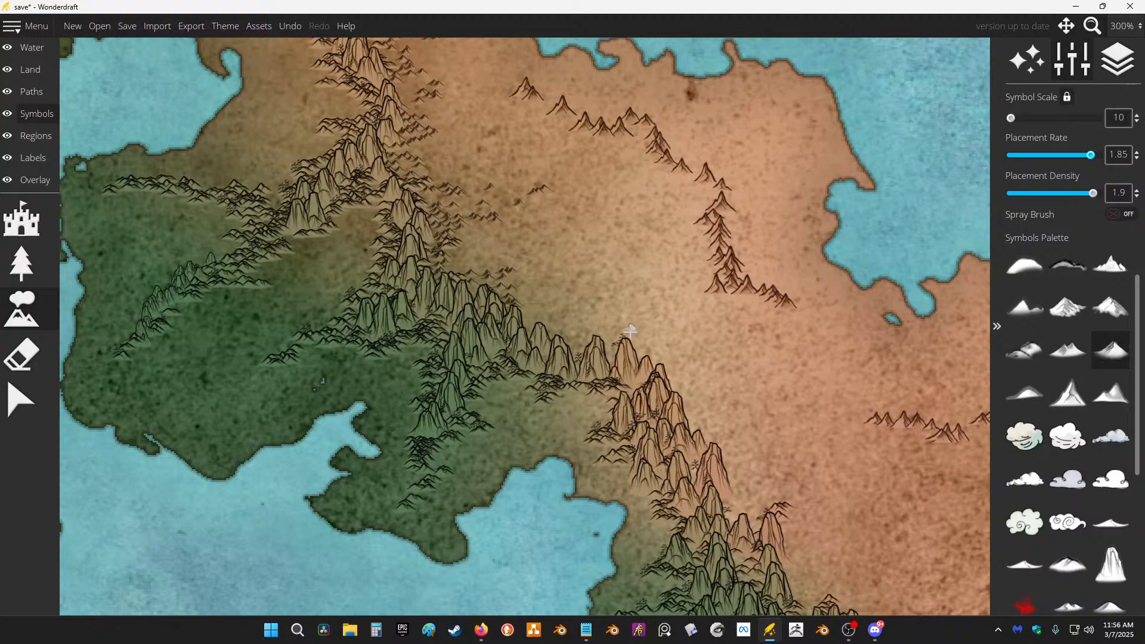
drag(630, 330, 555, 322)
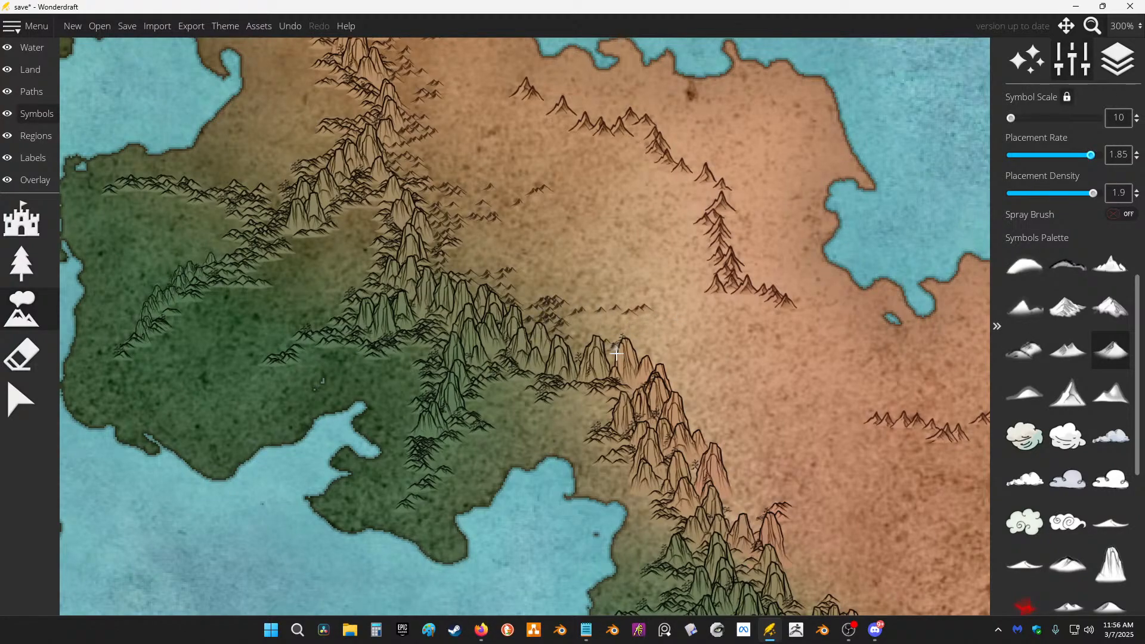
mouse_move(617, 355)
mouse_down()
mouse_move(698, 370)
mouse_move(679, 386)
mouse_up()
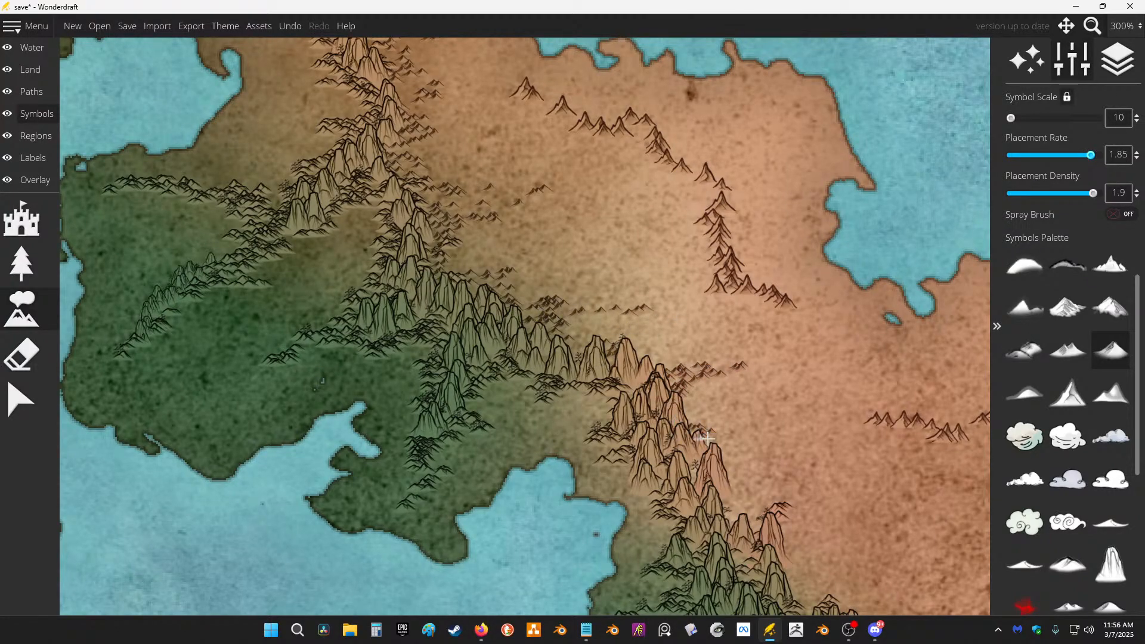
drag(728, 513, 774, 507)
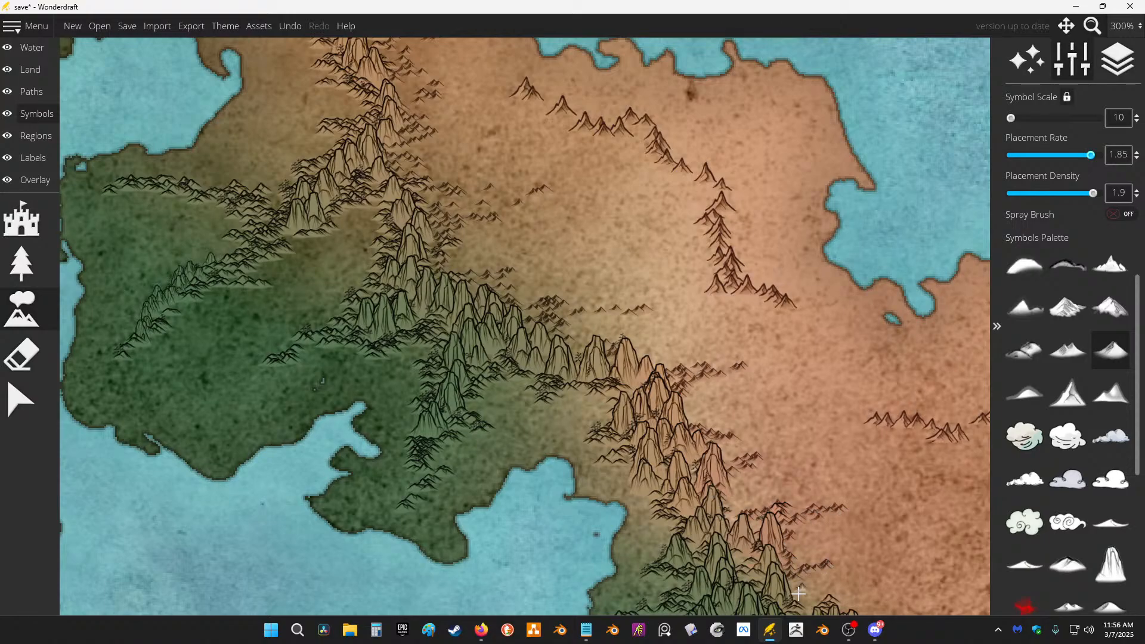
Step: Paint foothills down the eastern side of the chain's southern end and southeast toward the desert range, redoing the undone strokes
drag(799, 593, 454, 280)
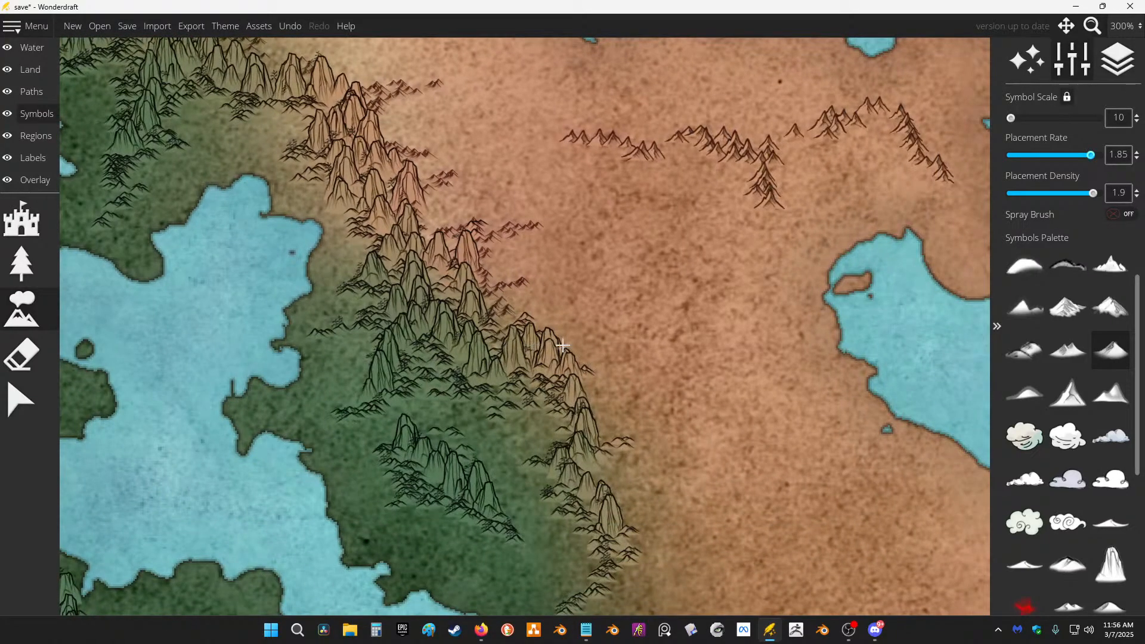
mouse_move(564, 341)
mouse_down()
mouse_move(591, 339)
mouse_move(584, 396)
mouse_move(602, 457)
mouse_up()
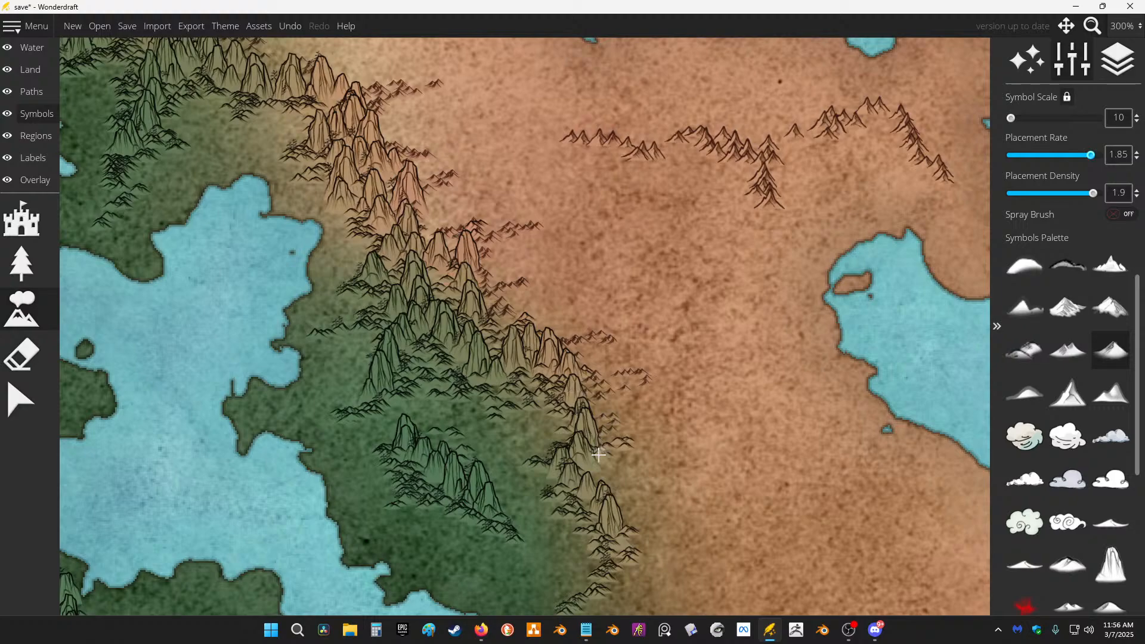
drag(630, 532, 699, 537)
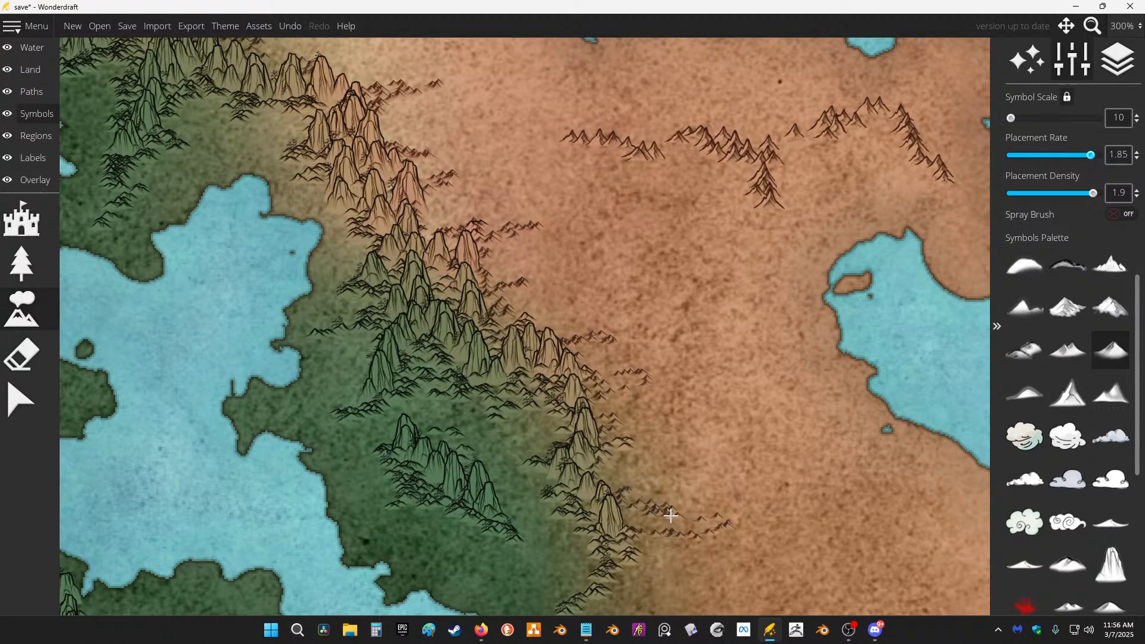
key(ctrl+z)
key(ctrl+z)
mouse_move(527, 299)
mouse_down()
mouse_move(597, 361)
mouse_move(722, 379)
mouse_move(571, 398)
mouse_move(611, 404)
mouse_move(609, 441)
mouse_move(550, 460)
mouse_up()
mouse_move(625, 528)
mouse_down()
mouse_move(663, 536)
mouse_move(622, 538)
mouse_up()
drag(680, 448, 647, 249)
mouse_move(651, 401)
mouse_down()
mouse_move(559, 390)
mouse_move(660, 417)
mouse_move(679, 444)
mouse_move(716, 432)
mouse_move(738, 462)
mouse_move(733, 429)
mouse_up()
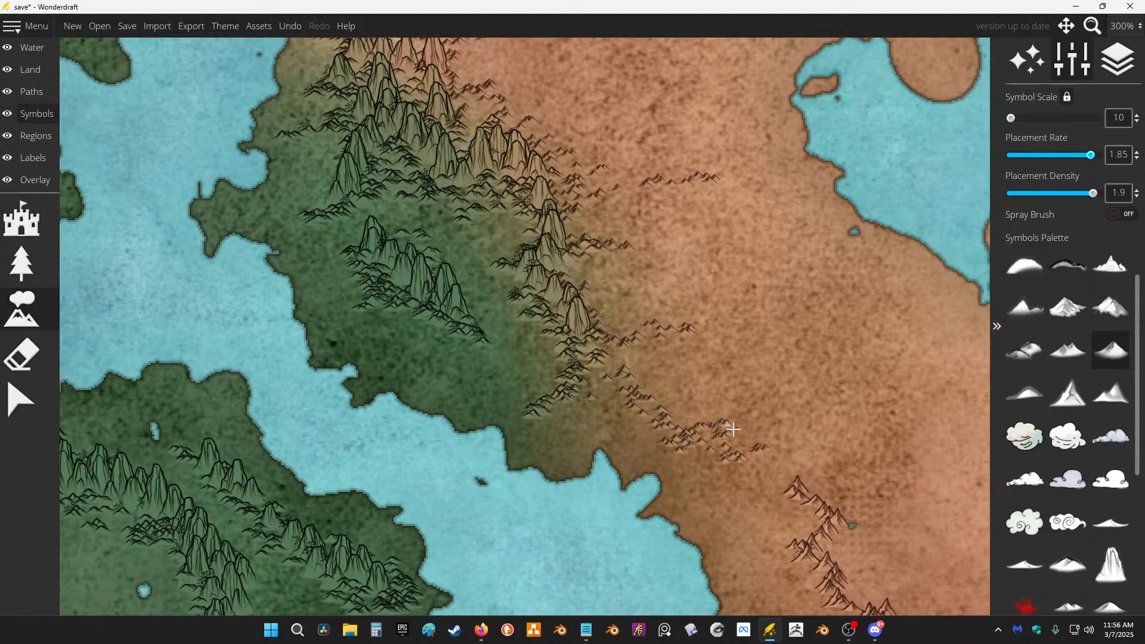
Step: Paint foothills branching east and west from the desert range east of the inland bay
mouse_move(846, 504)
mouse_down()
mouse_move(910, 471)
mouse_move(832, 487)
mouse_move(503, 306)
mouse_up()
mouse_move(636, 301)
mouse_down()
mouse_move(545, 330)
mouse_move(703, 396)
mouse_move(583, 388)
mouse_move(652, 440)
mouse_move(533, 456)
mouse_up()
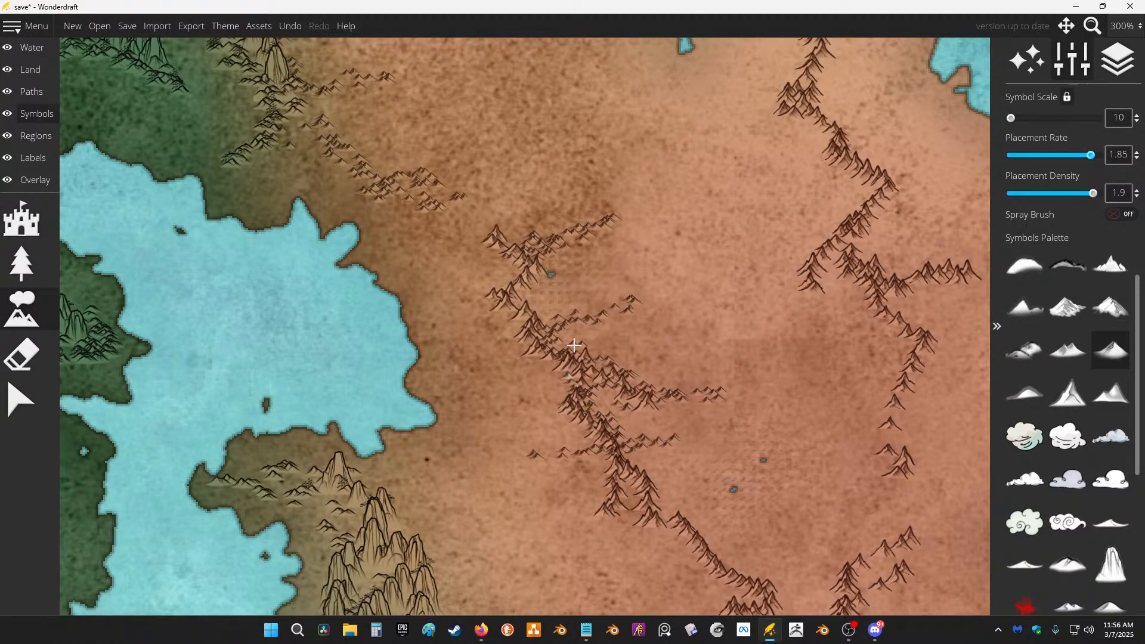
drag(578, 344, 628, 164)
Step: Paint foothills along the eastern side of the small peninsula range on the western coast and northward up the shore
mouse_move(460, 348)
mouse_down()
mouse_move(498, 352)
mouse_move(493, 418)
mouse_move(539, 457)
mouse_move(422, 494)
mouse_move(371, 559)
mouse_move(459, 473)
mouse_move(375, 551)
mouse_up()
scroll(696, 450, down, 2)
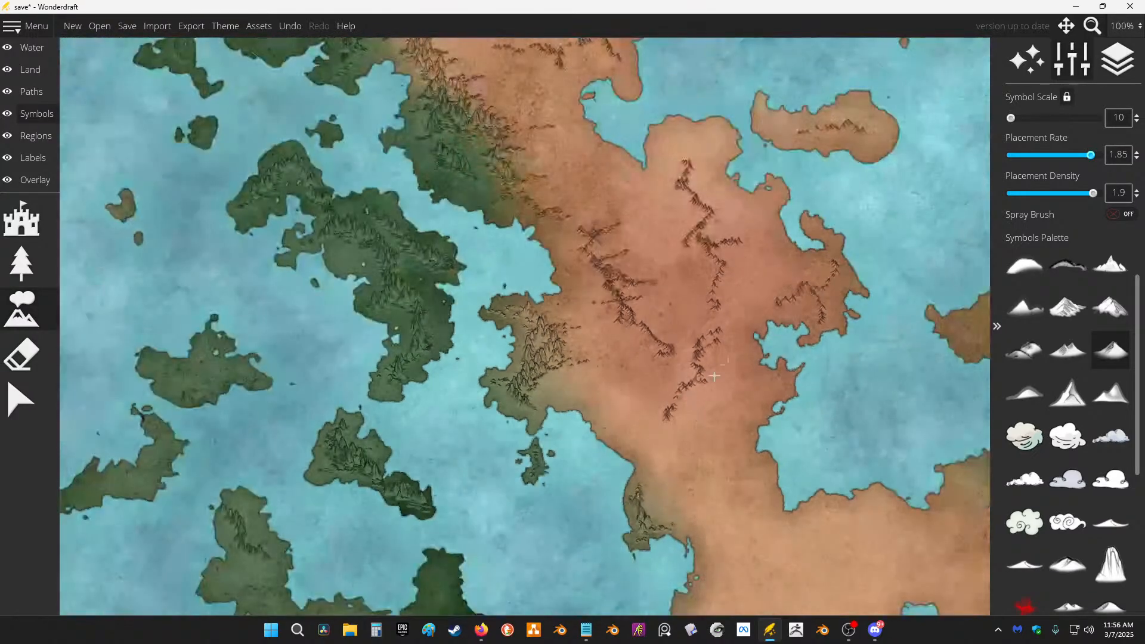
drag(703, 324, 675, 191)
scroll(679, 435, up, 3)
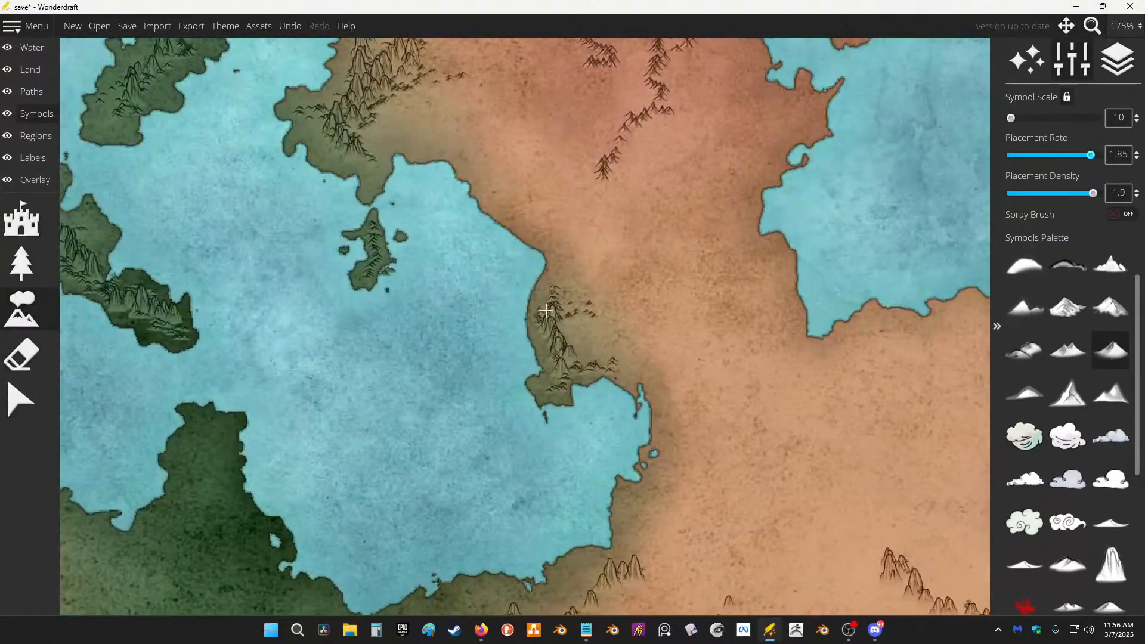
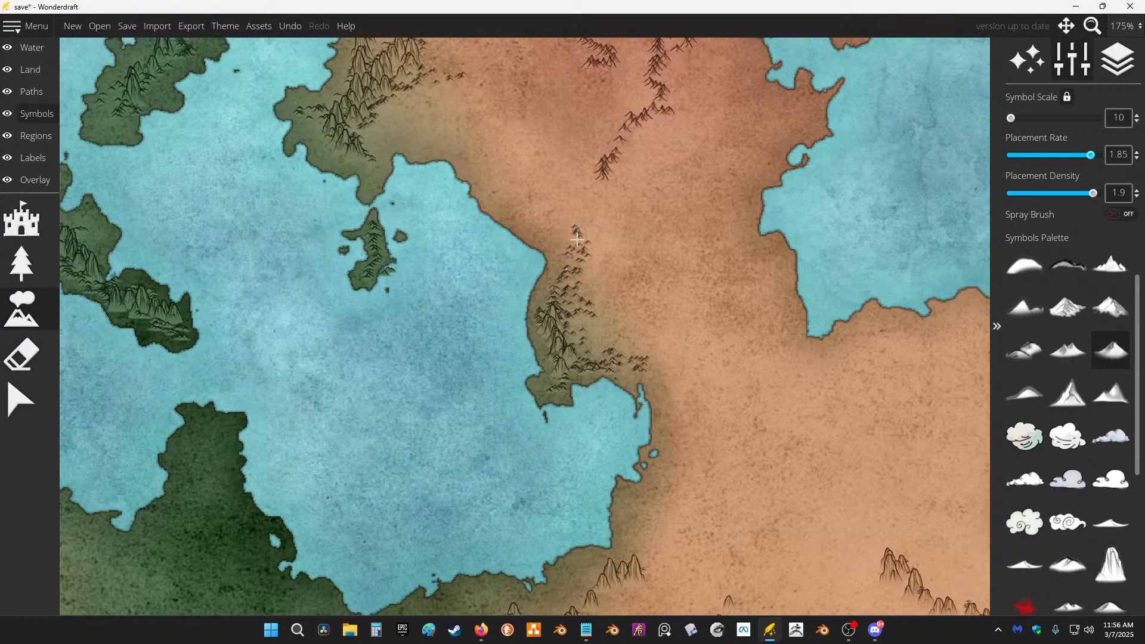
drag(638, 333, 594, 147)
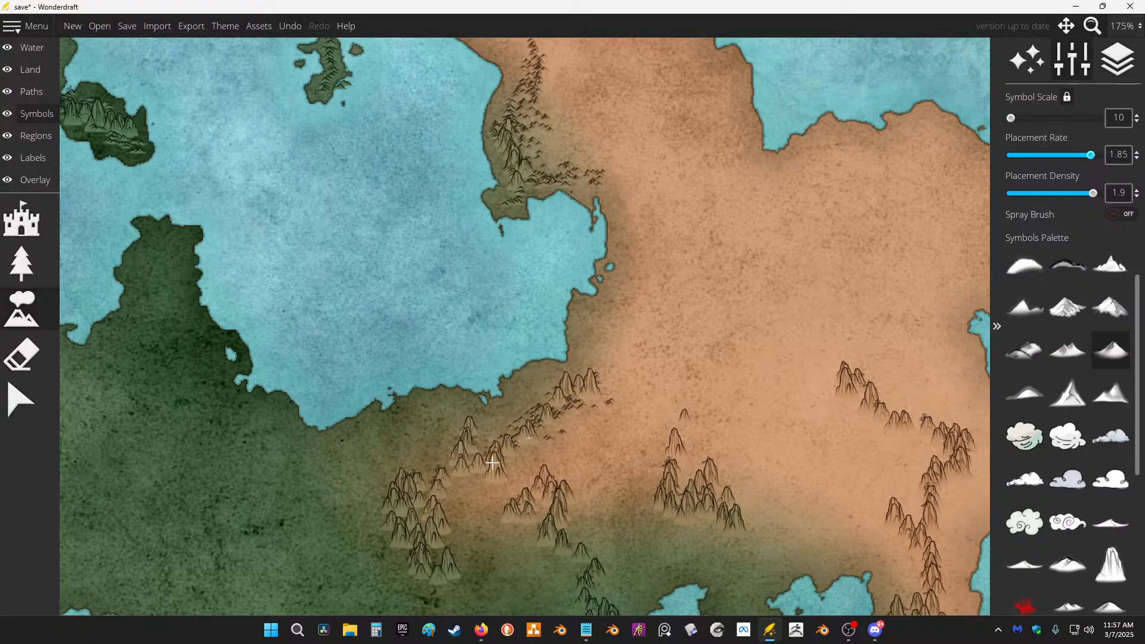
Step: Switch to the low, wide hill symbol and paint foothills along the western side of the range south of the large bay
drag(683, 300, 801, 175)
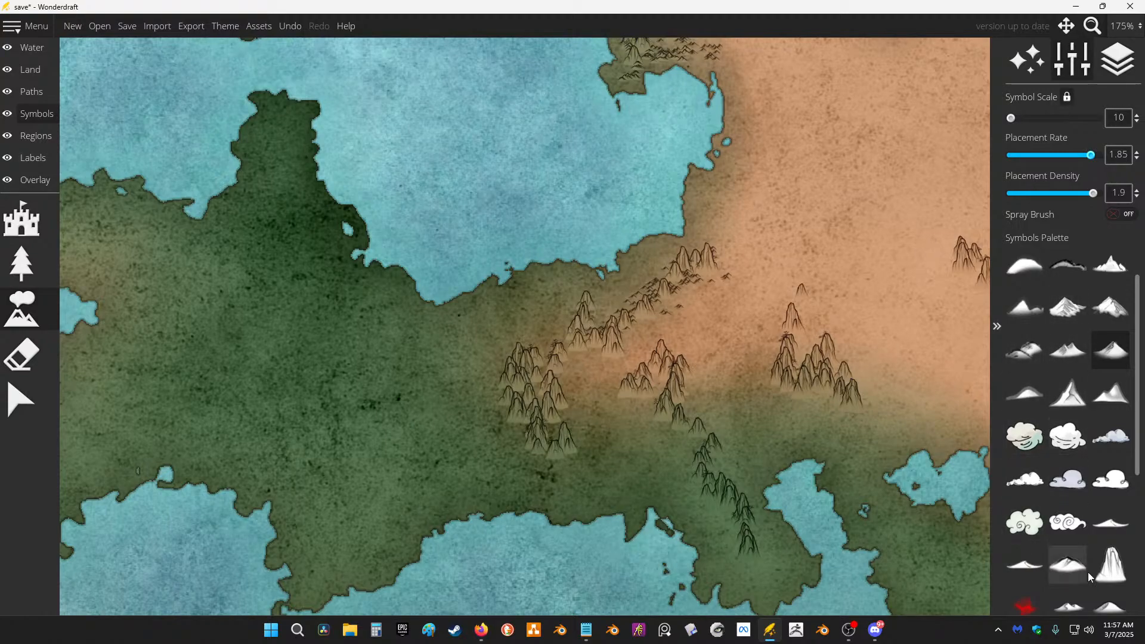
click(1052, 559)
scroll(513, 379, up, 3)
mouse_move(557, 414)
mouse_down()
mouse_move(471, 406)
mouse_move(548, 403)
mouse_move(476, 410)
mouse_move(521, 434)
mouse_move(526, 453)
mouse_move(461, 469)
mouse_move(506, 453)
mouse_move(495, 420)
mouse_move(507, 410)
mouse_move(521, 463)
mouse_move(572, 495)
mouse_move(542, 545)
mouse_move(533, 509)
mouse_move(579, 471)
mouse_move(547, 485)
mouse_up()
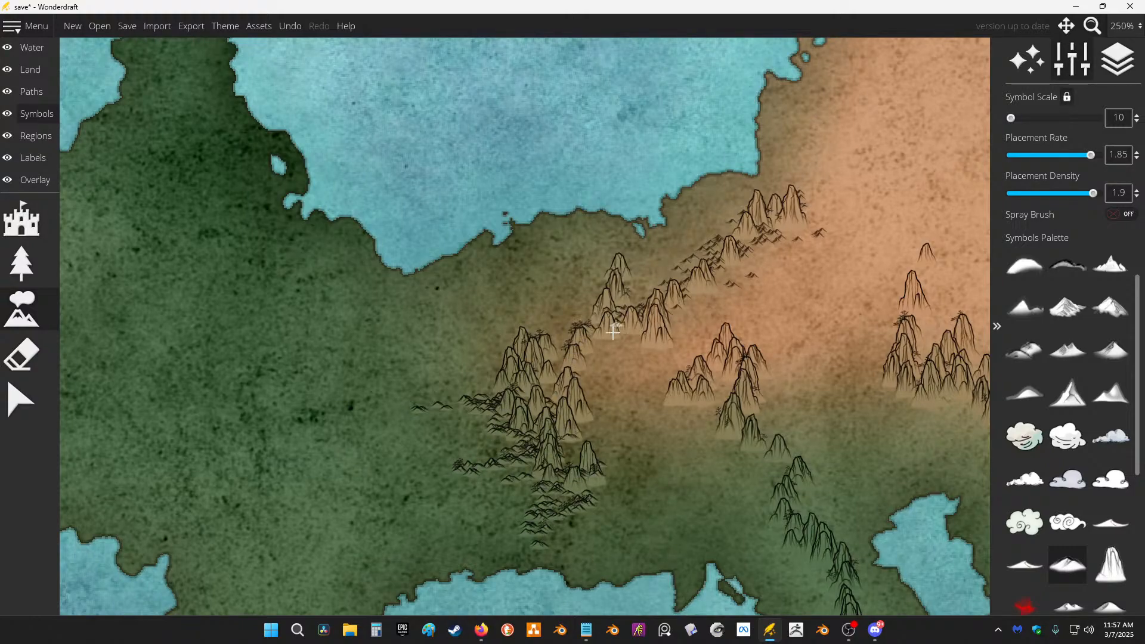
mouse_move(614, 328)
mouse_down()
mouse_move(547, 312)
mouse_move(600, 294)
mouse_move(626, 265)
mouse_move(567, 352)
mouse_up()
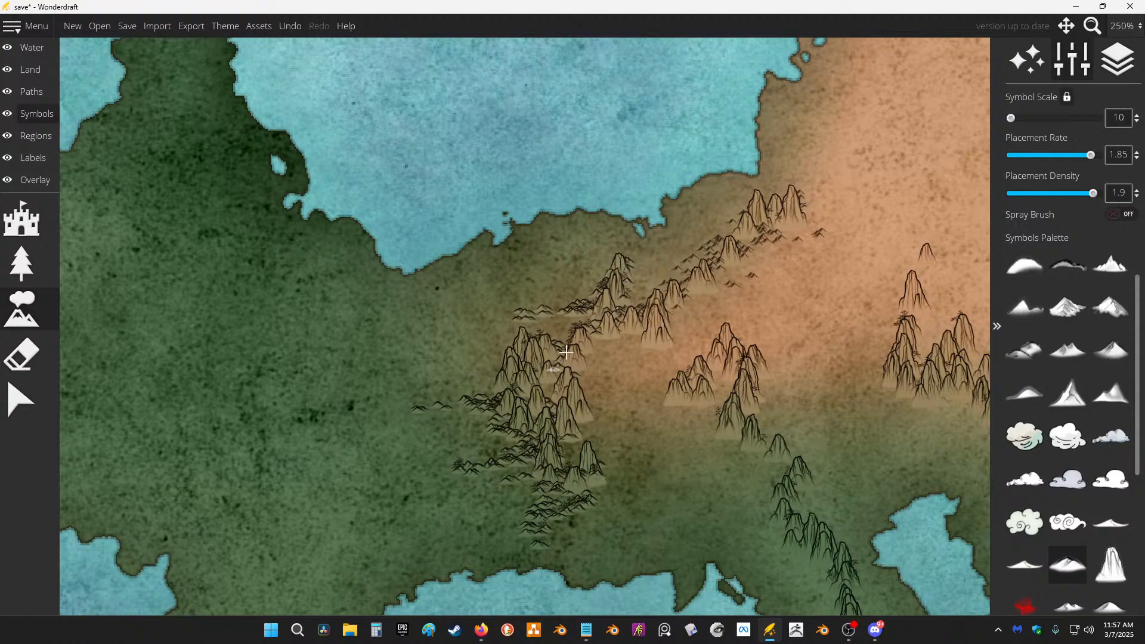
Step: Paint foothills down the central southern range toward the peninsula, and along the southwestern side of the neighbouring range to the east
mouse_move(755, 396)
mouse_down()
mouse_move(618, 406)
mouse_move(718, 405)
mouse_move(745, 431)
mouse_move(731, 440)
mouse_move(781, 464)
mouse_move(786, 484)
mouse_move(736, 498)
mouse_move(774, 507)
mouse_move(793, 529)
mouse_up()
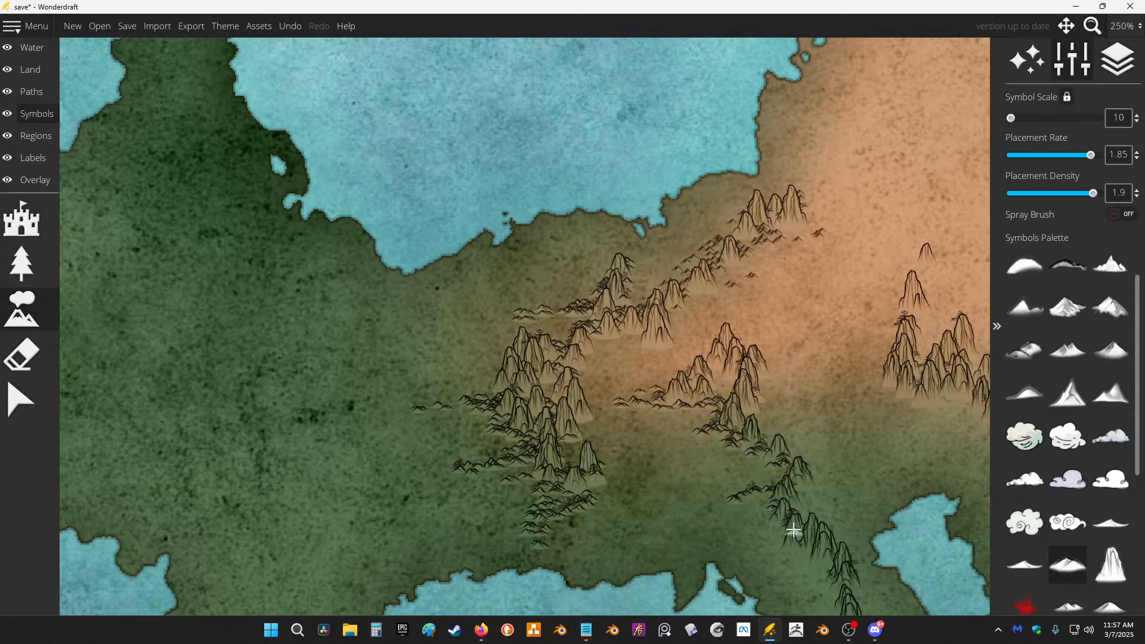
drag(738, 451, 675, 313)
mouse_move(754, 399)
mouse_down()
mouse_move(710, 388)
mouse_move(674, 395)
mouse_move(746, 414)
mouse_move(778, 446)
mouse_move(764, 503)
mouse_move(736, 528)
mouse_move(790, 498)
mouse_move(800, 465)
mouse_move(758, 436)
mouse_move(765, 394)
mouse_move(782, 377)
mouse_move(766, 353)
mouse_move(751, 361)
mouse_move(752, 334)
mouse_move(689, 293)
mouse_up()
mouse_move(848, 222)
mouse_down()
mouse_move(770, 282)
mouse_move(776, 309)
mouse_move(842, 322)
mouse_move(877, 345)
mouse_move(877, 417)
mouse_move(896, 351)
mouse_up()
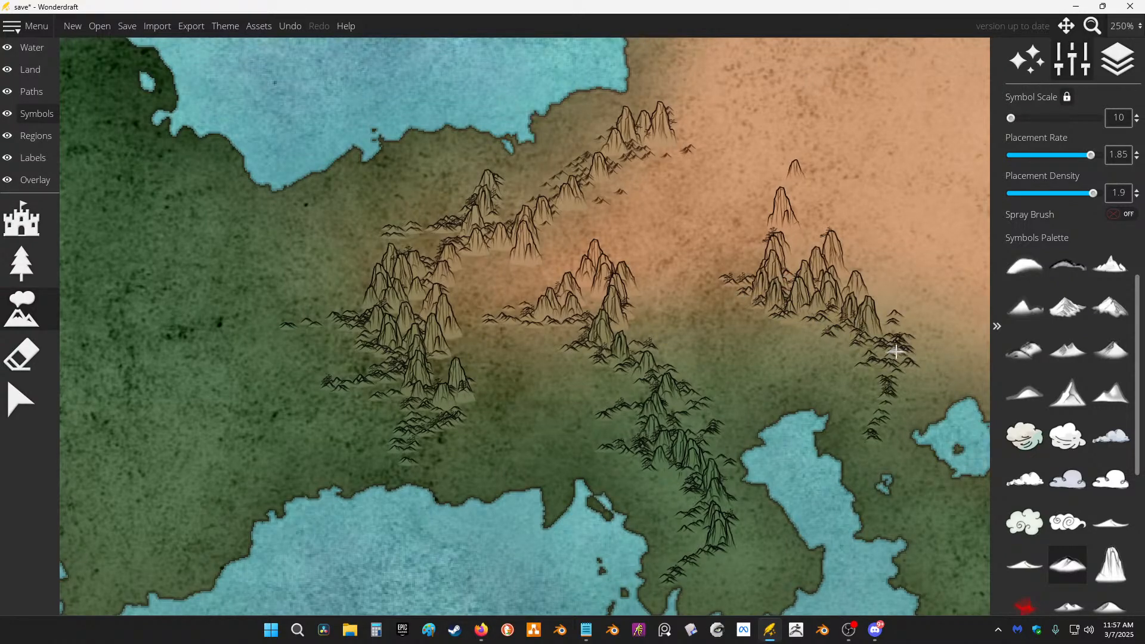
Step: Paint foothills along the southwestern side of the chain running southeast past the lakes and across the double border line
drag(850, 296, 624, 125)
mouse_move(857, 322)
mouse_down()
mouse_move(867, 354)
mouse_move(889, 305)
mouse_move(877, 287)
mouse_move(897, 364)
mouse_move(923, 399)
mouse_move(951, 397)
mouse_move(920, 432)
mouse_up()
drag(875, 382, 665, 238)
mouse_move(829, 291)
mouse_down()
mouse_move(769, 296)
mouse_move(859, 307)
mouse_move(914, 370)
mouse_move(925, 323)
mouse_move(874, 355)
mouse_up()
drag(740, 343, 216, 196)
mouse_move(500, 228)
mouse_down()
mouse_move(444, 251)
mouse_move(391, 297)
mouse_move(403, 316)
mouse_move(473, 322)
mouse_move(481, 342)
mouse_move(463, 399)
mouse_up()
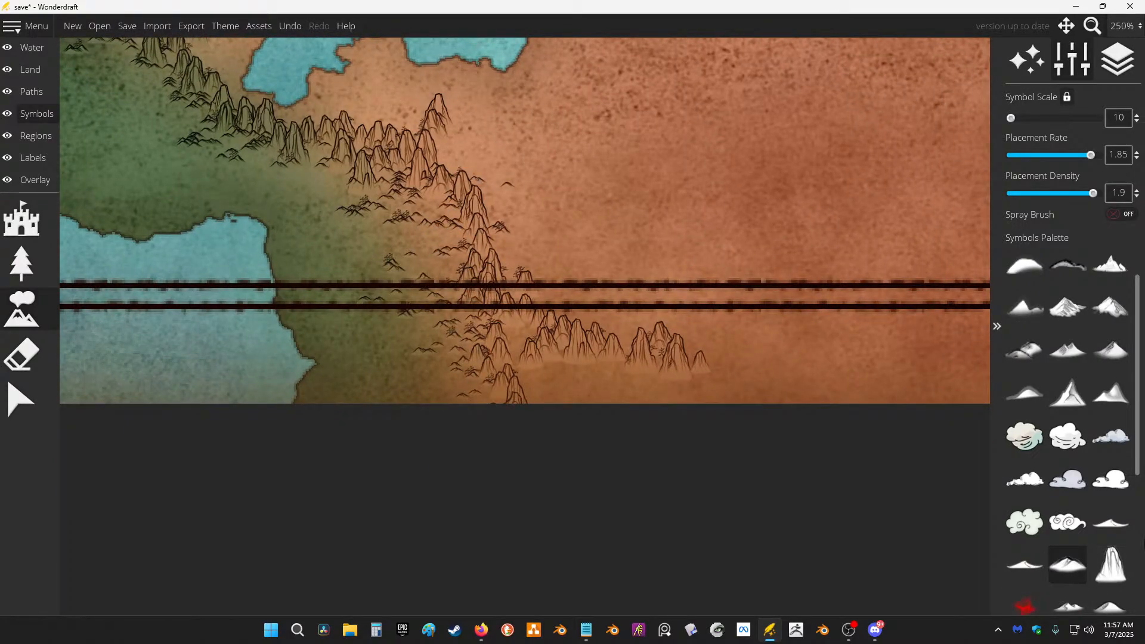
Step: Switch back to the desert foothill symbol and paint foothills from the border-line chain eastward and northwest toward the large lake
scroll(1118, 490, down, 2)
scroll(1117, 491, up, 1)
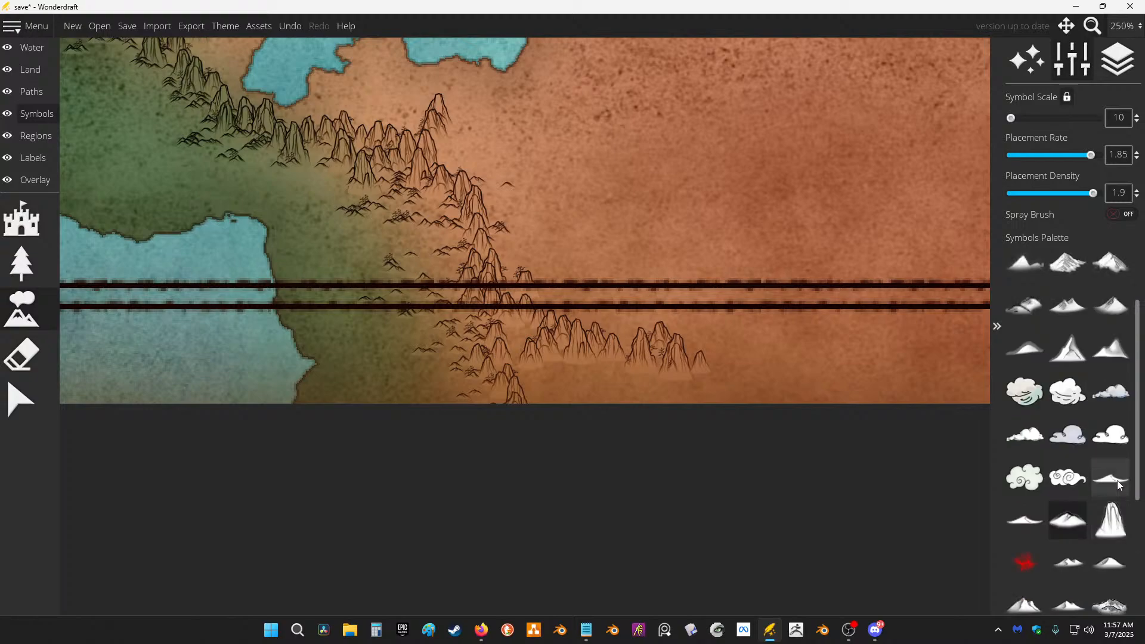
click(1111, 305)
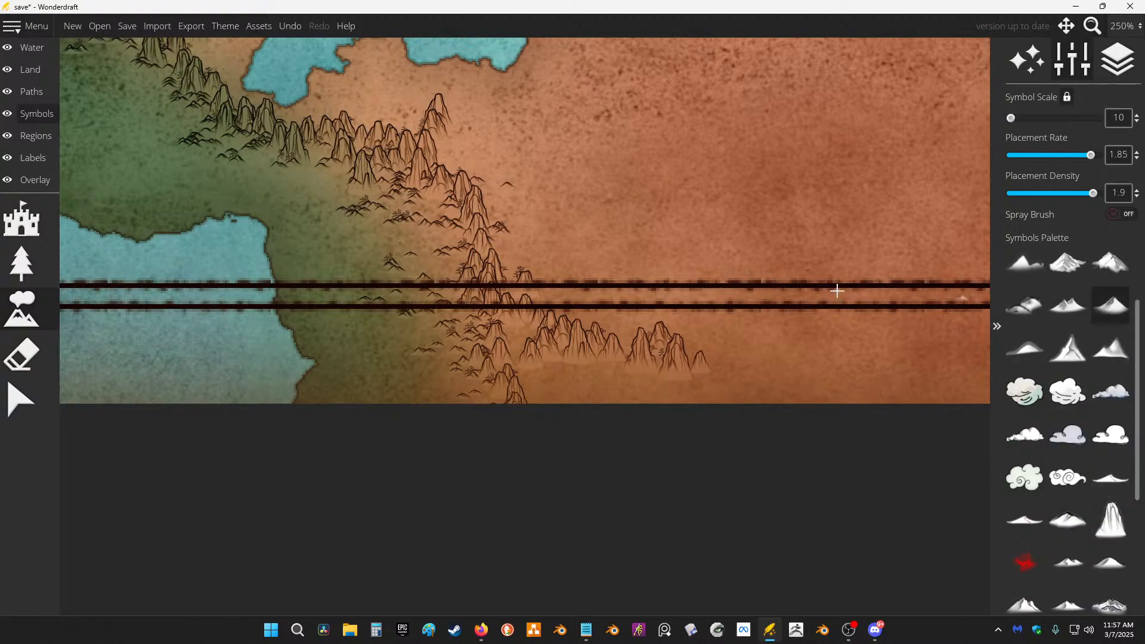
mouse_move(523, 265)
mouse_down()
mouse_move(549, 263)
mouse_move(504, 247)
mouse_move(553, 244)
mouse_move(399, 255)
mouse_up()
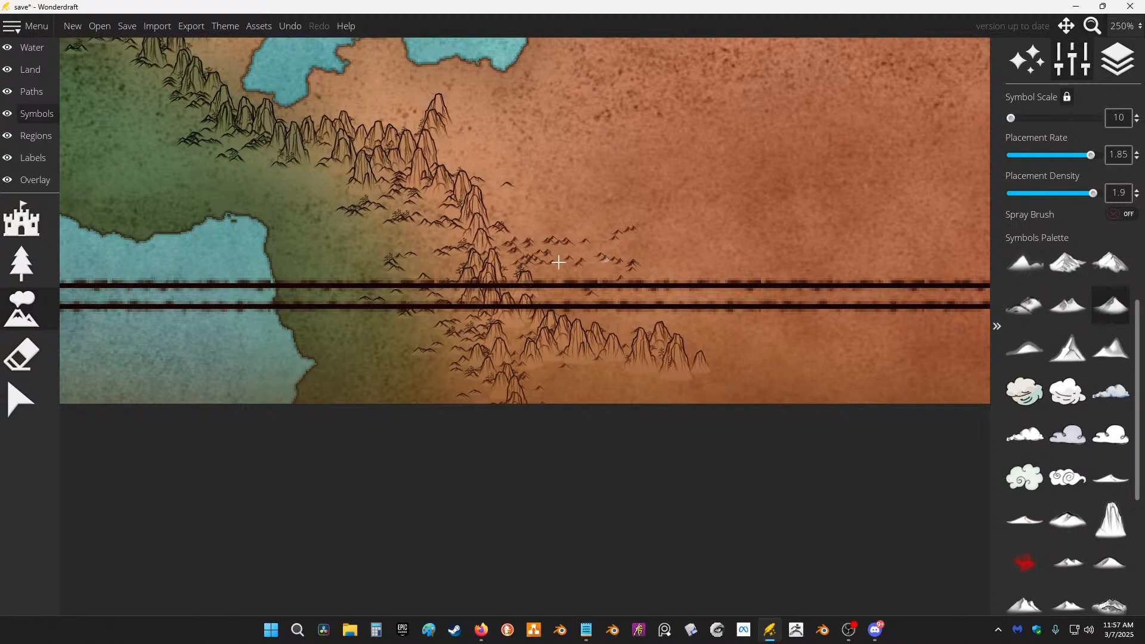
drag(558, 262, 486, 254)
drag(570, 196, 504, 182)
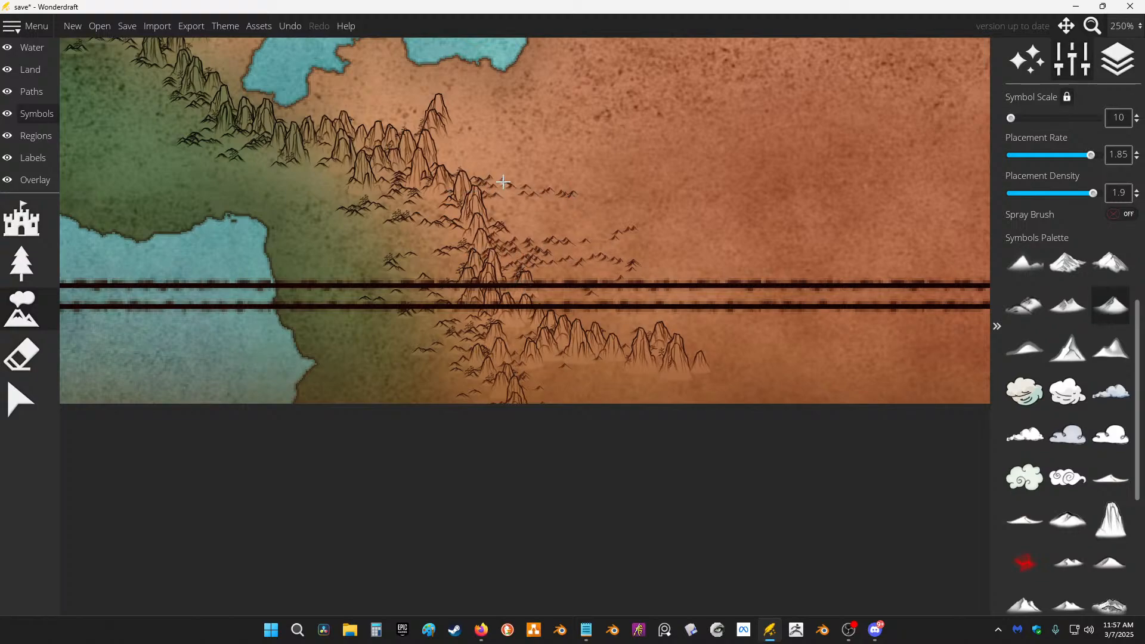
drag(448, 149, 451, 140)
mouse_move(452, 135)
mouse_down()
mouse_move(520, 223)
mouse_move(561, 237)
mouse_move(584, 266)
mouse_move(590, 241)
mouse_move(556, 256)
mouse_move(552, 207)
mouse_up()
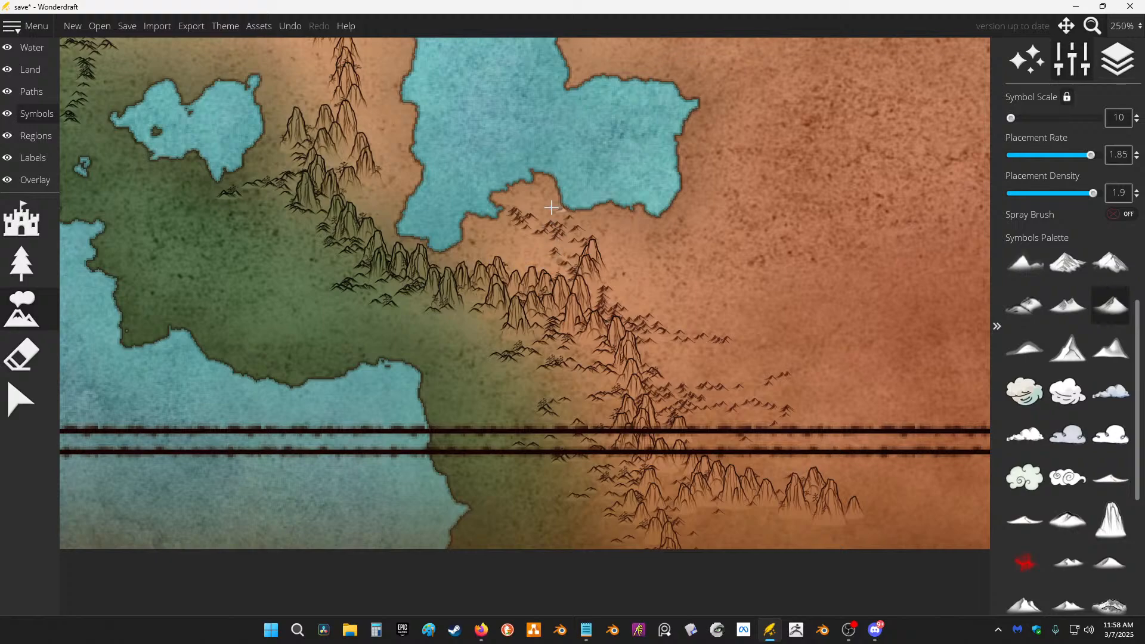
Step: Paint foothills down the eastern side of the mountain chain west of the large lake, with spurs reaching east
drag(389, 96, 524, 350)
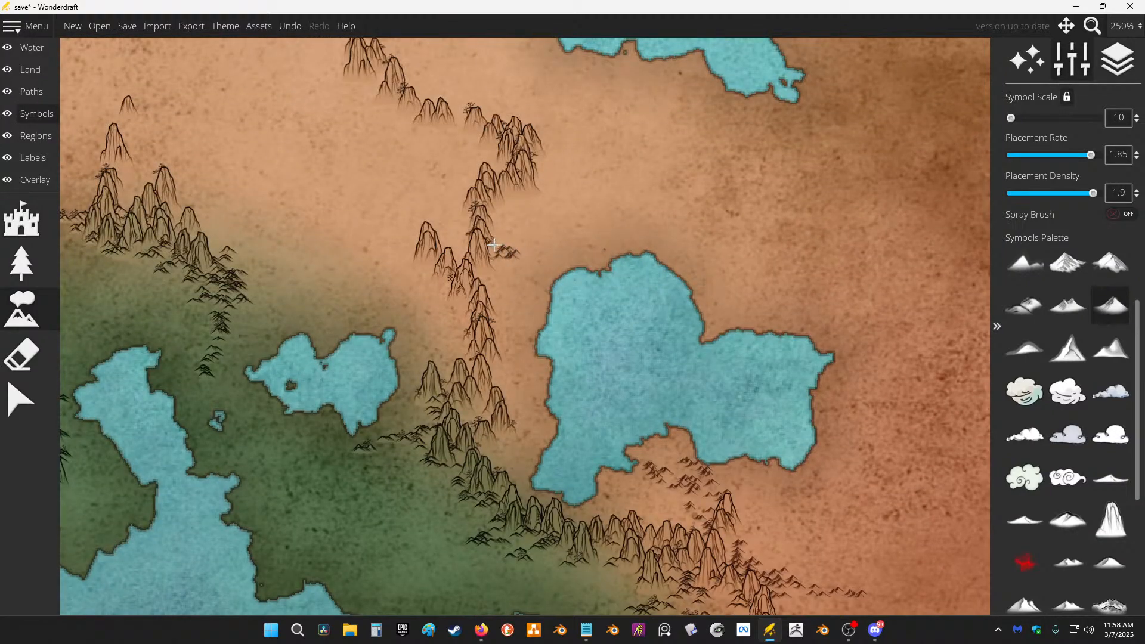
drag(494, 244, 489, 272)
mouse_move(477, 218)
mouse_down()
mouse_move(619, 192)
mouse_move(528, 181)
mouse_move(552, 183)
mouse_move(517, 194)
mouse_move(494, 238)
mouse_move(555, 270)
mouse_move(522, 280)
mouse_move(492, 334)
mouse_up()
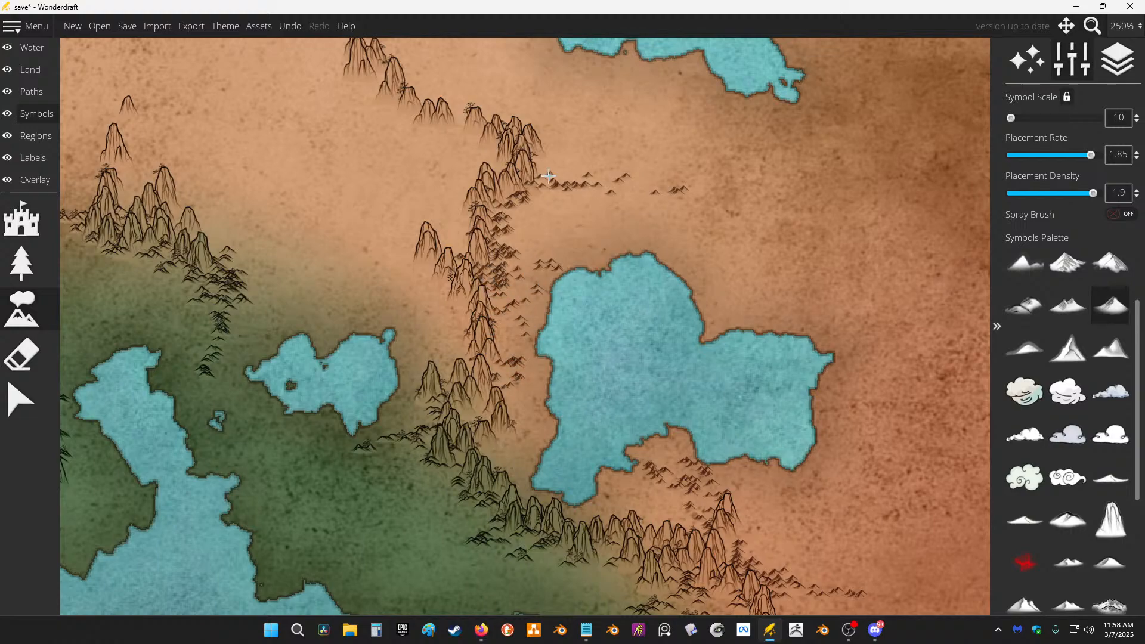
Step: Paint foothills along the northeastern side of the same chain's northern end, southwest of the elongated desert lake
drag(523, 178, 557, 303)
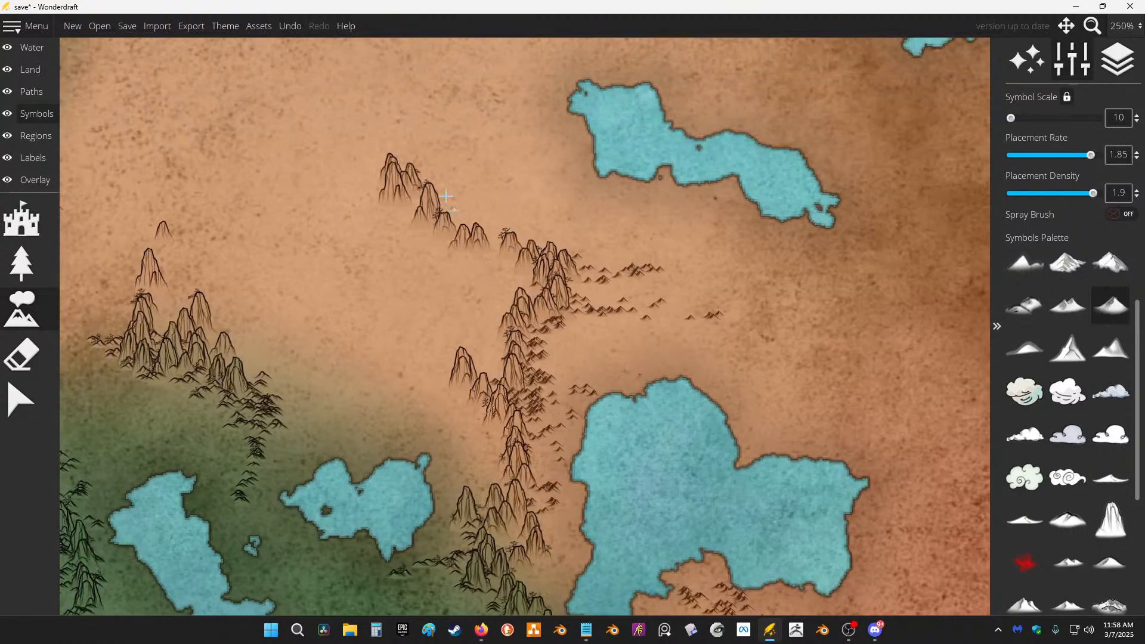
drag(430, 175, 442, 140)
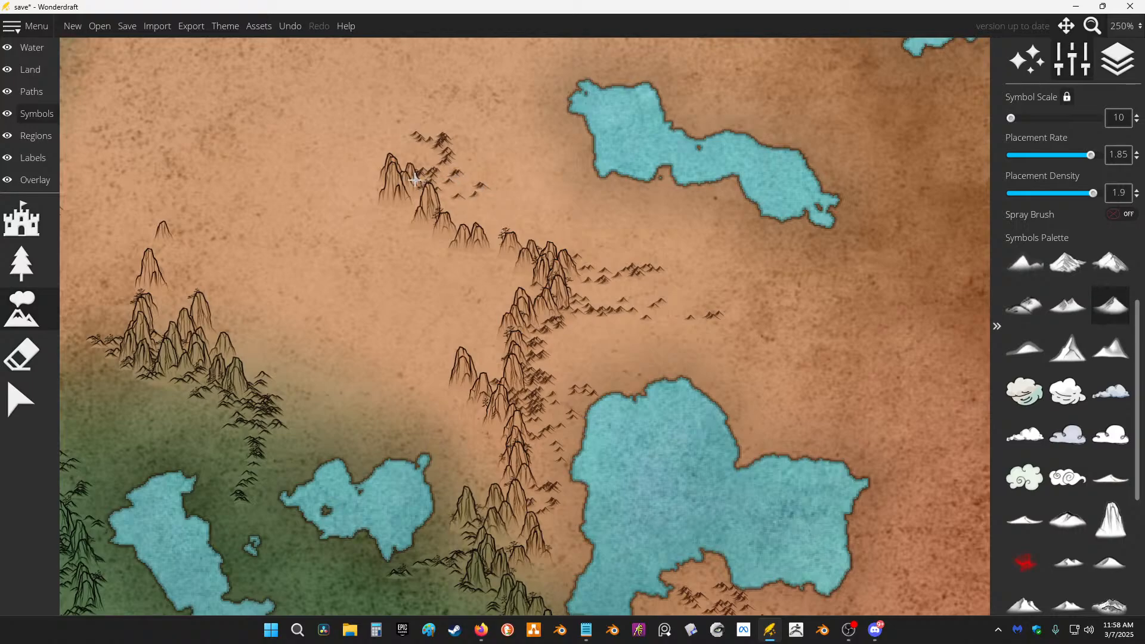
drag(447, 188, 463, 231)
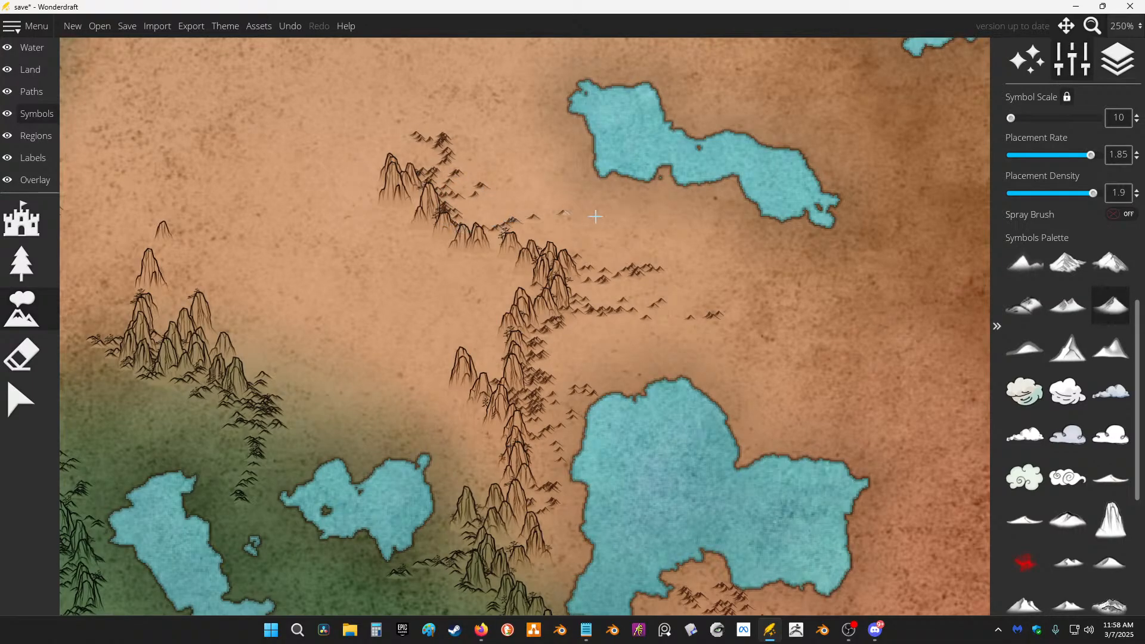
drag(595, 217, 524, 242)
Step: Paint foothills along the northeastern side of the isolated range at the desert's green southern edge, extending eastward
drag(644, 288, 700, 485)
drag(257, 225, 491, 365)
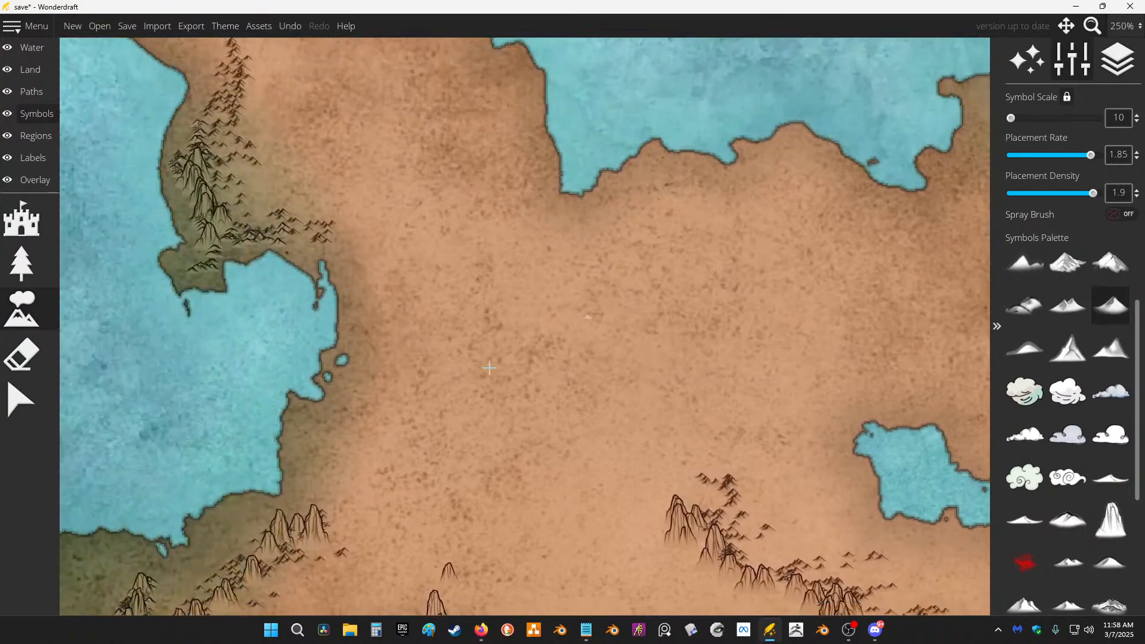
drag(537, 542, 700, 310)
mouse_move(621, 357)
mouse_down()
mouse_move(611, 408)
mouse_move(644, 438)
mouse_up()
mouse_move(745, 430)
mouse_down()
mouse_move(713, 413)
mouse_move(654, 444)
mouse_up()
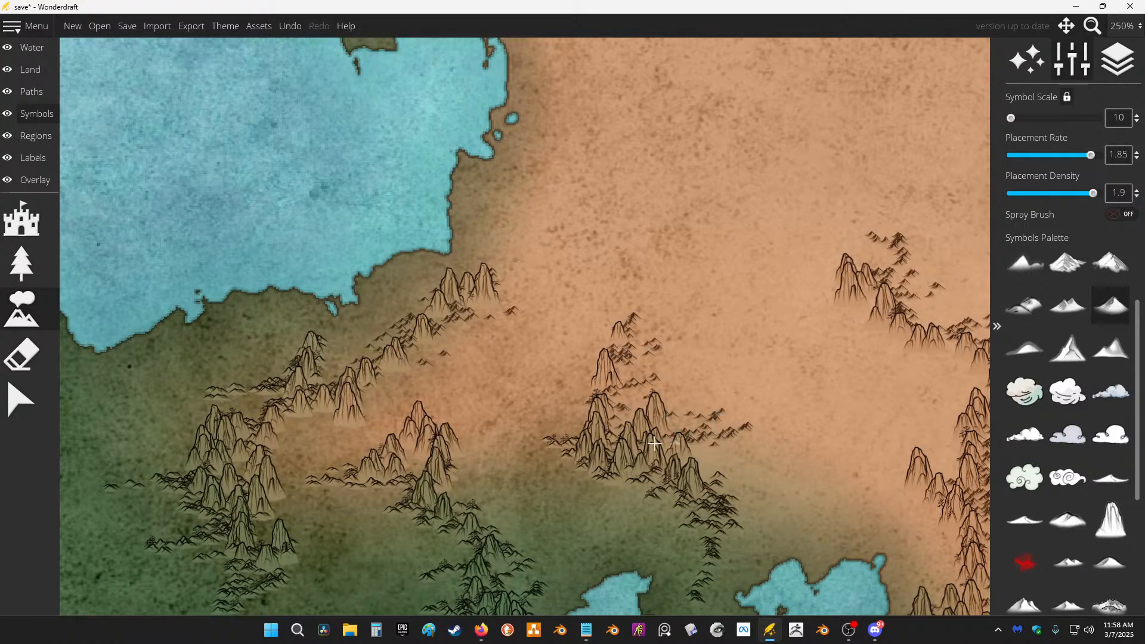
mouse_move(805, 449)
mouse_down()
mouse_move(758, 474)
mouse_move(706, 461)
mouse_up()
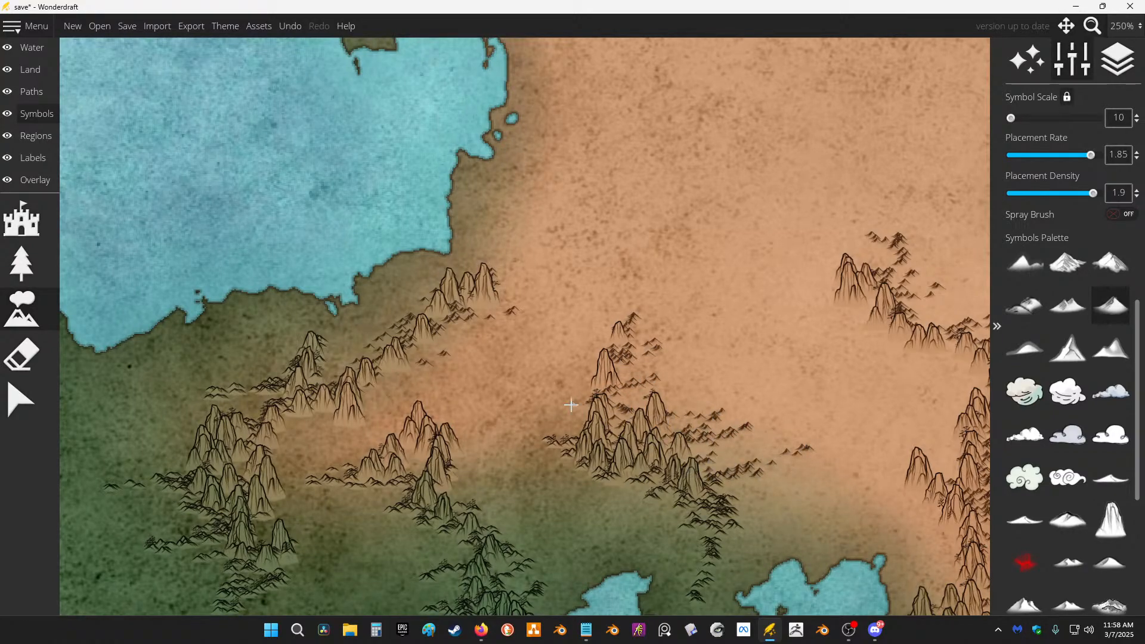
Step: Paint foothills along the desert-facing sides of the two ranges south and southeast of the large bay
drag(572, 405, 739, 319)
mouse_move(488, 346)
mouse_down()
mouse_move(458, 343)
mouse_move(431, 359)
mouse_move(620, 281)
mouse_move(587, 272)
mouse_up()
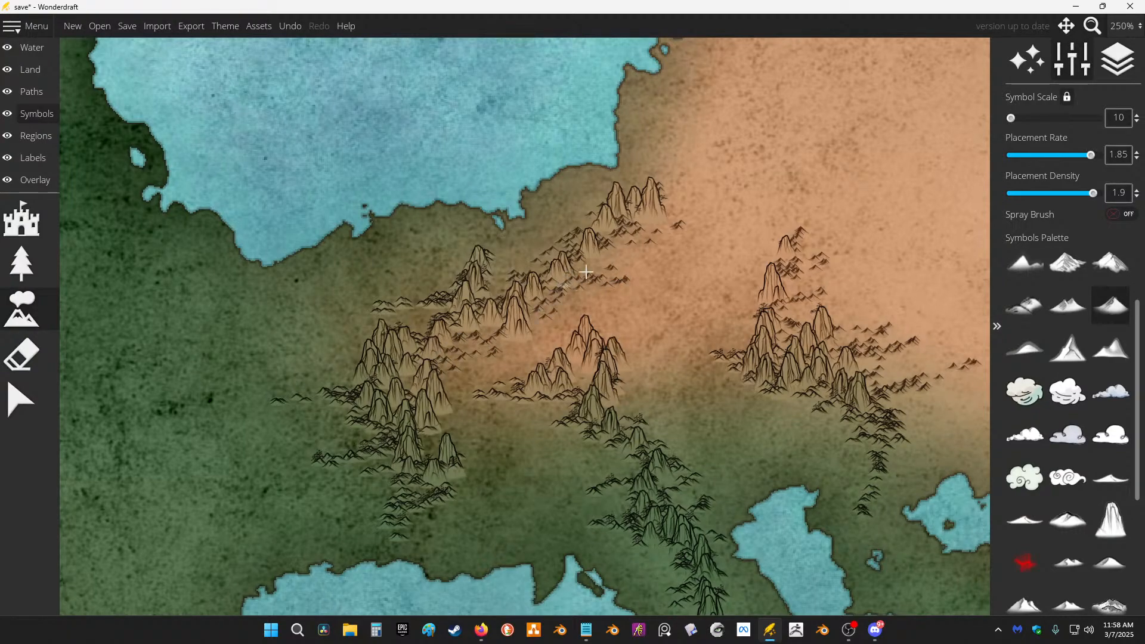
drag(677, 208, 657, 237)
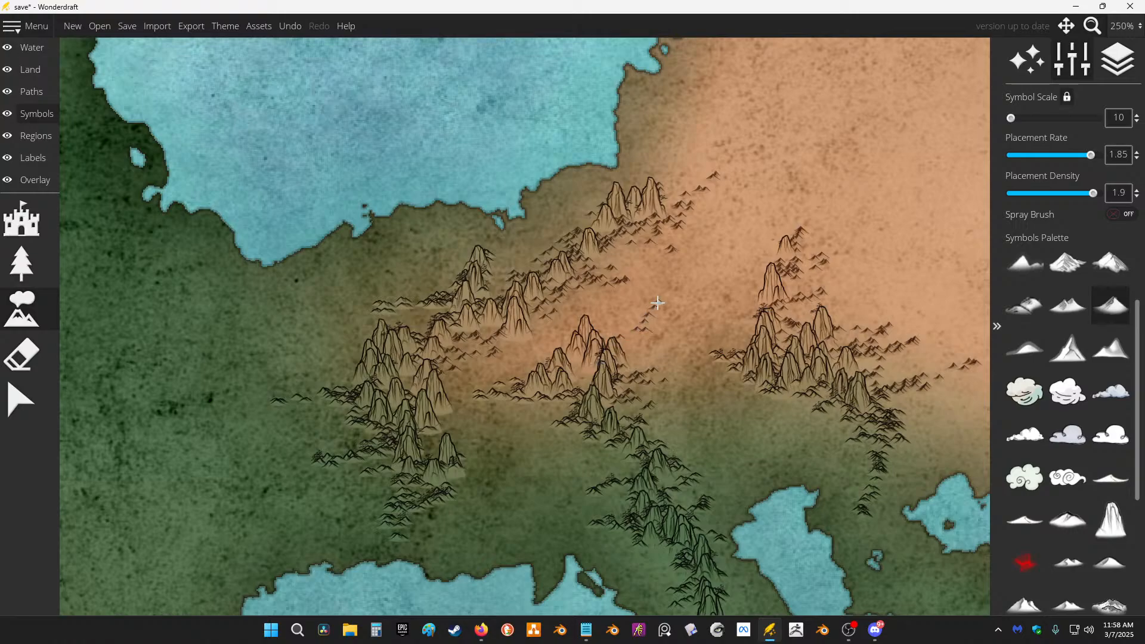
mouse_move(591, 386)
mouse_down()
mouse_move(633, 372)
mouse_move(658, 320)
mouse_move(687, 295)
mouse_move(622, 333)
mouse_move(640, 344)
mouse_move(617, 378)
mouse_up()
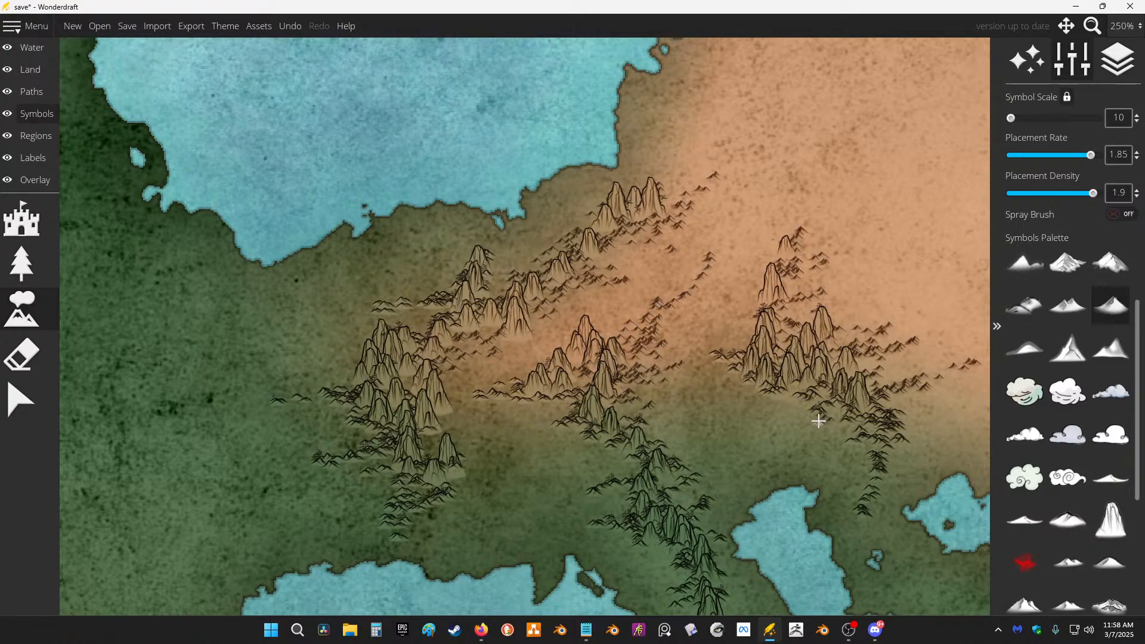
Step: Switch to the land colour brush and choose the olive-green swatch
scroll(621, 128, down, 6)
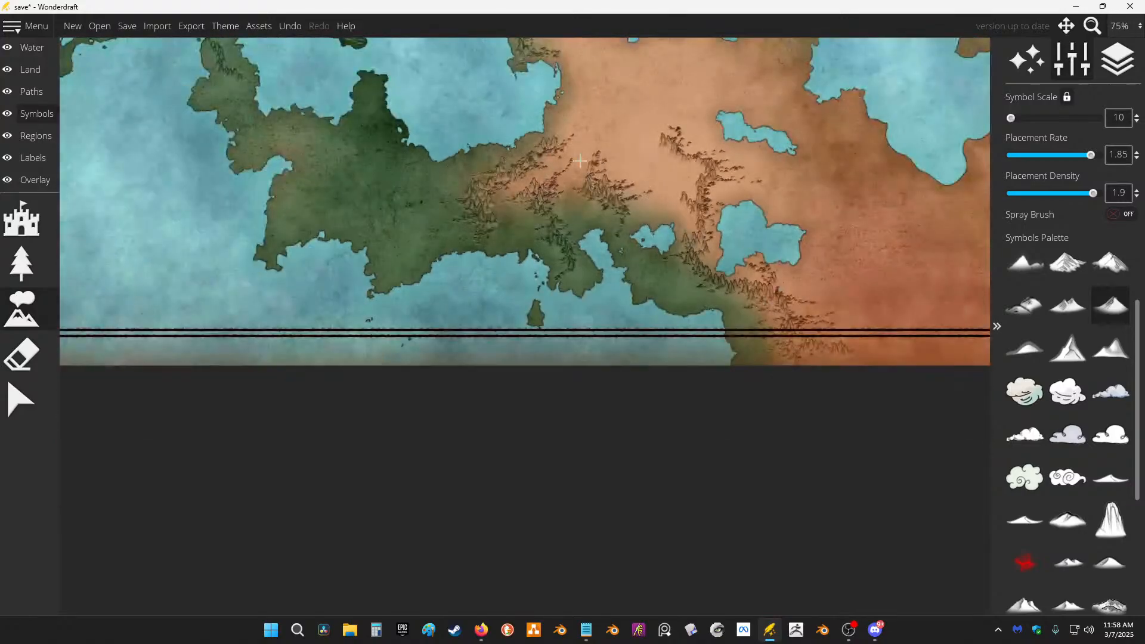
drag(580, 161, 656, 624)
drag(395, 238, 582, 249)
scroll(387, 167, up, 2)
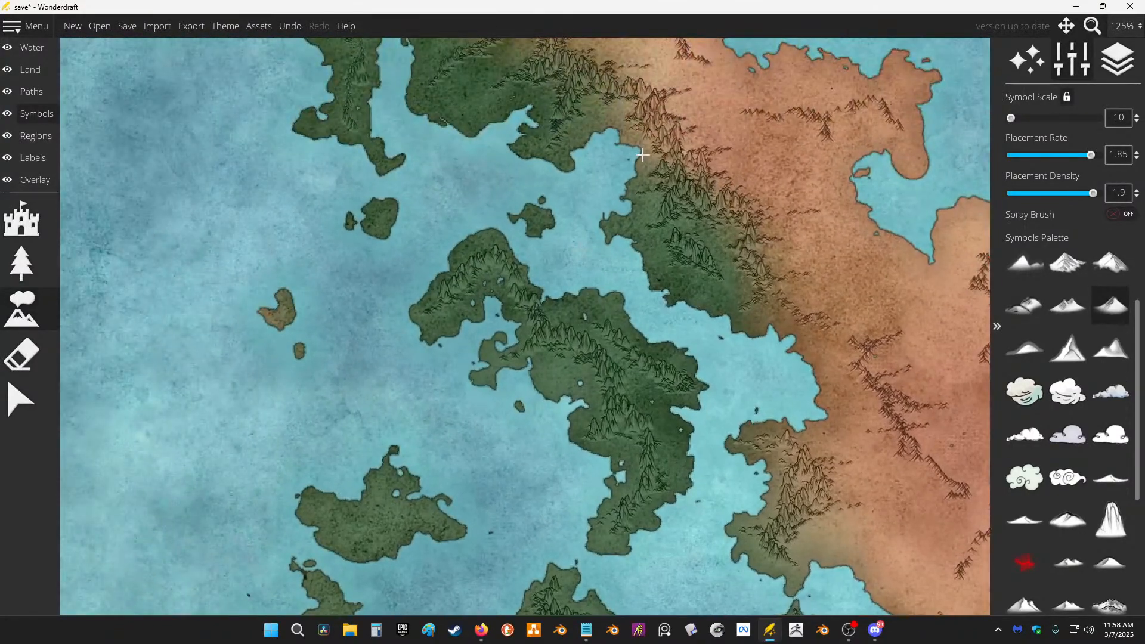
click(30, 69)
click(21, 444)
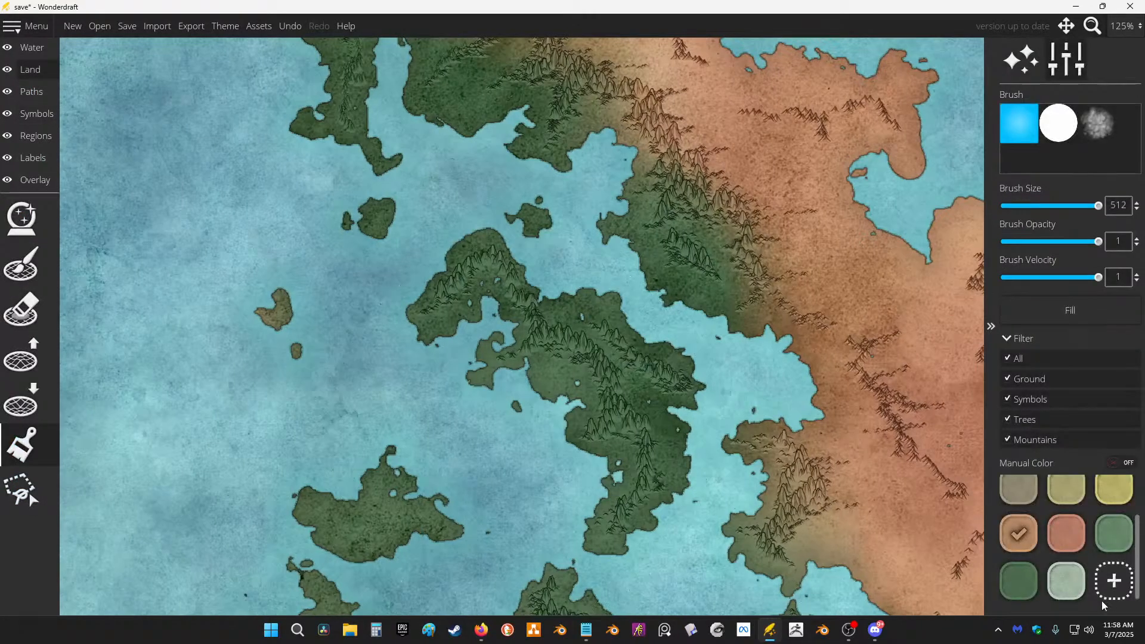
scroll(1103, 605, up, 2)
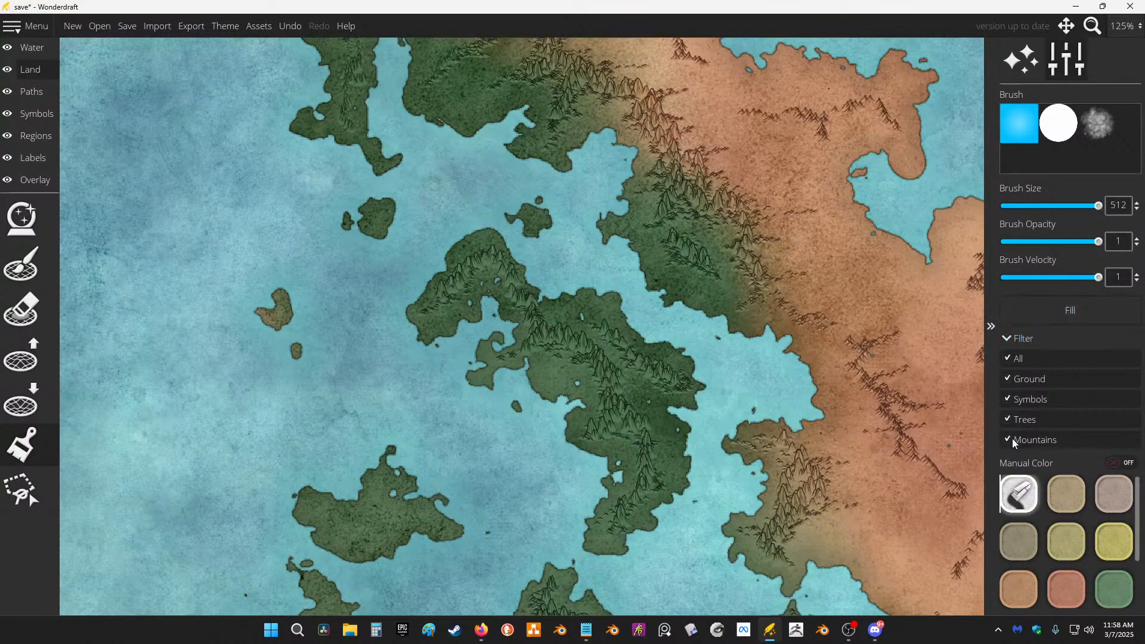
click(1018, 383)
scroll(654, 328, up, 2)
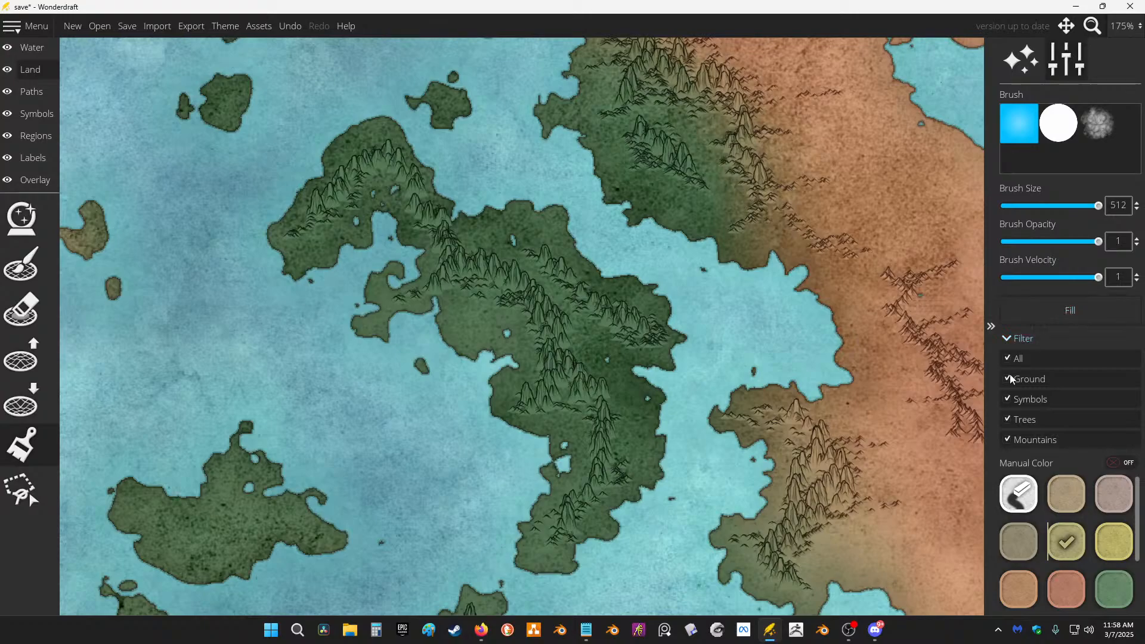
Step: Restrict the colour filter to Mountains only and fill every mountain symbol with the olive-green colour
click(1008, 359)
click(1008, 440)
click(1015, 311)
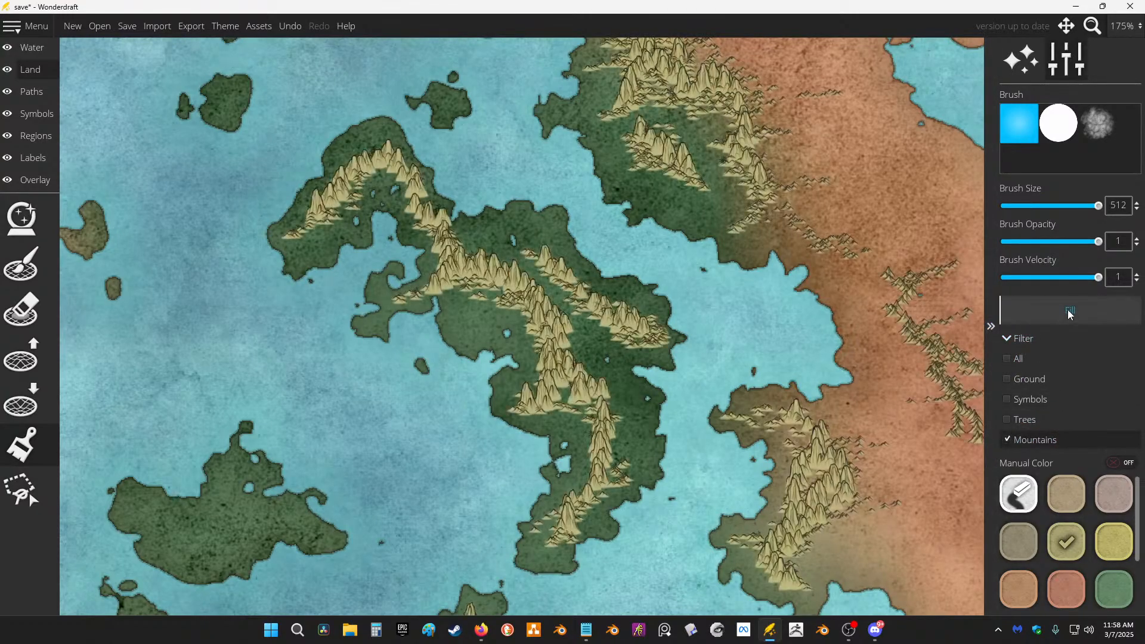
scroll(602, 188, down, 5)
scroll(377, 323, up, 3)
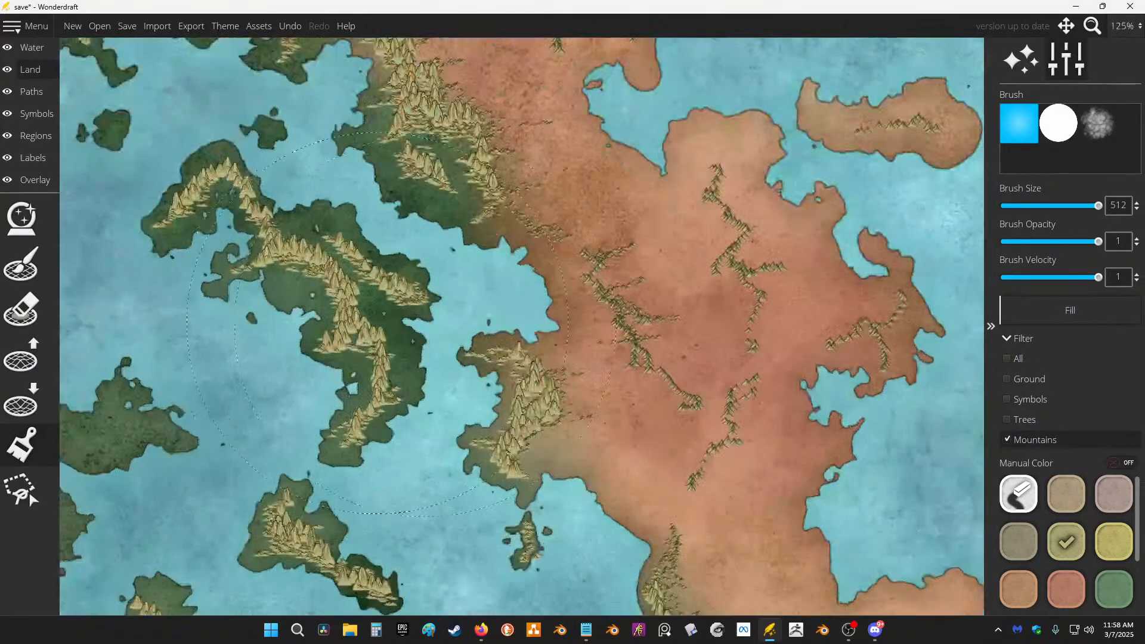
drag(425, 326, 561, 190)
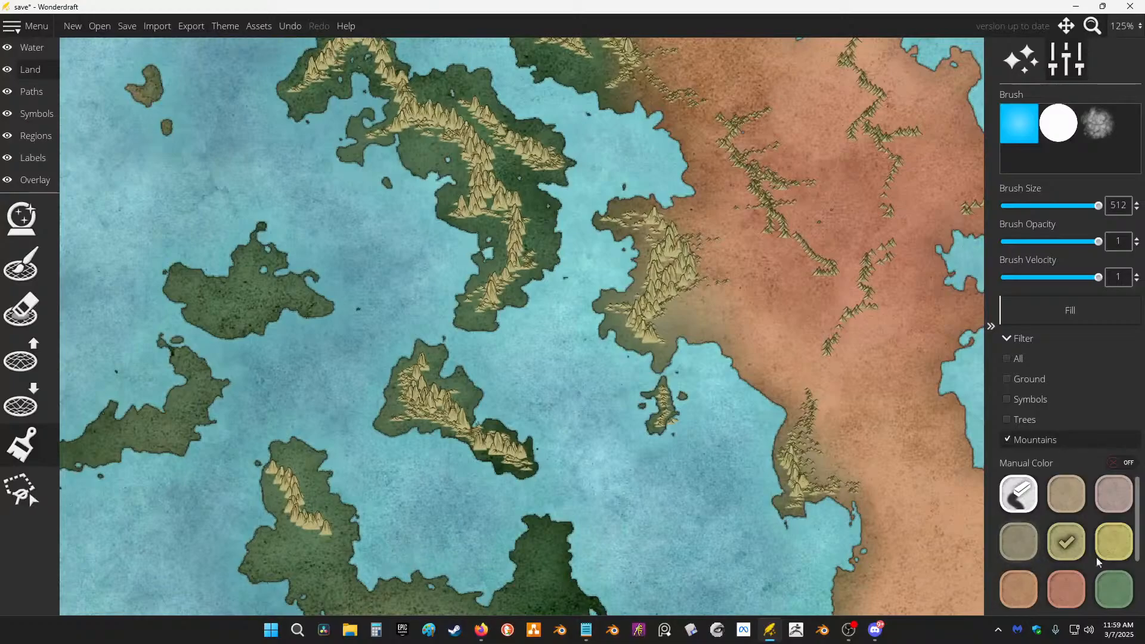
Step: Try filling all mountain symbols with the lighter green colour and pick the darker green swatch as another option
click(1114, 581)
click(1071, 311)
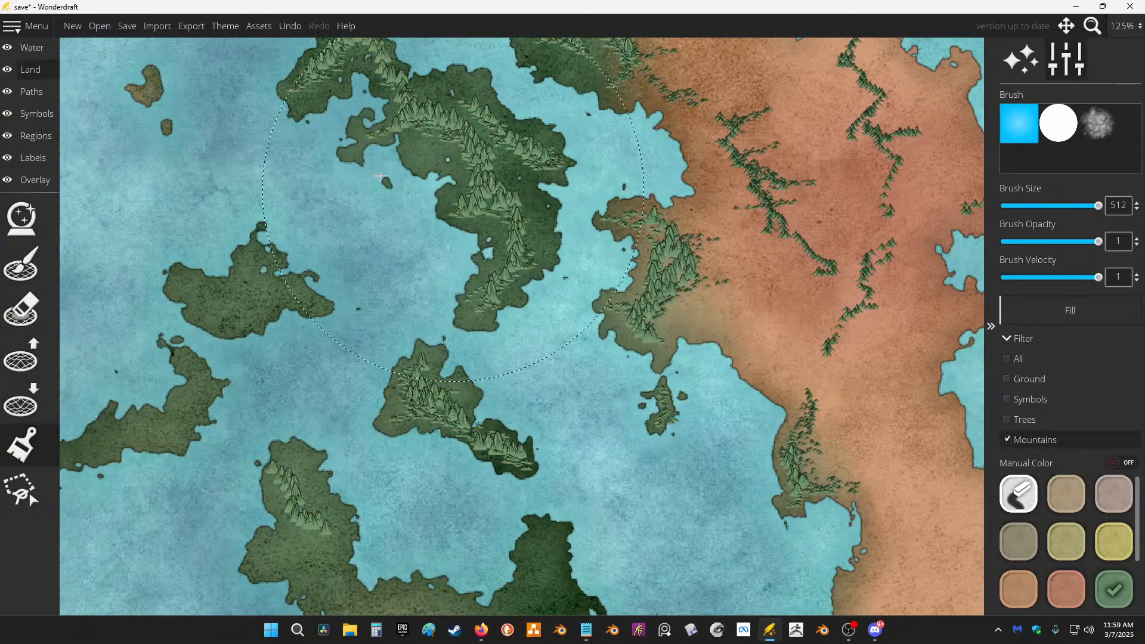
scroll(550, 207, down, 2)
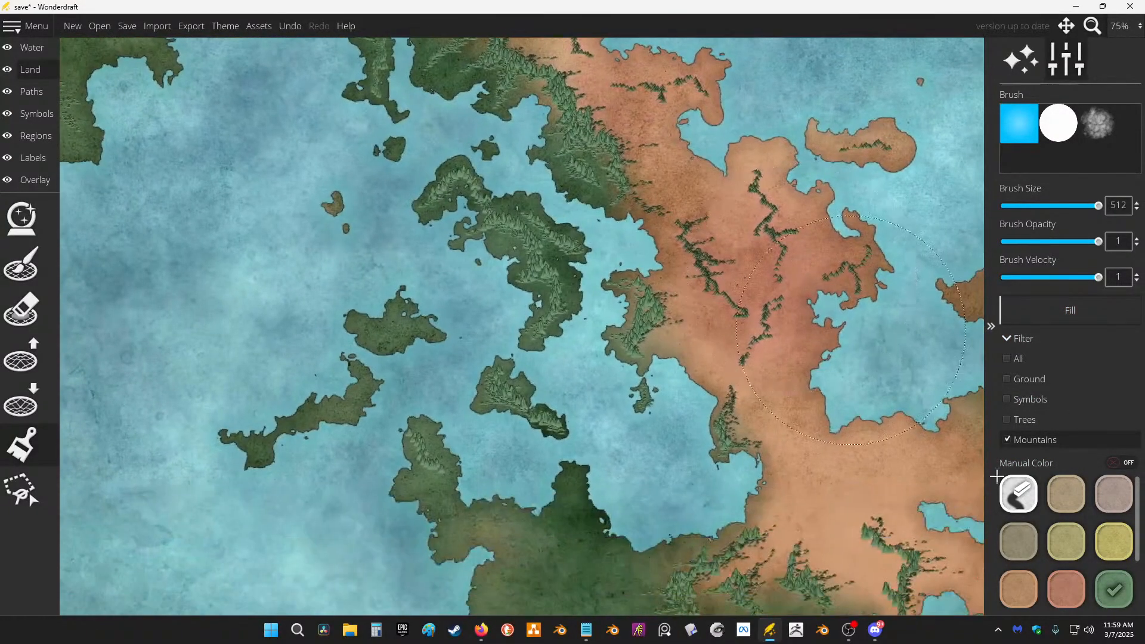
scroll(1100, 590, down, 1)
click(1019, 582)
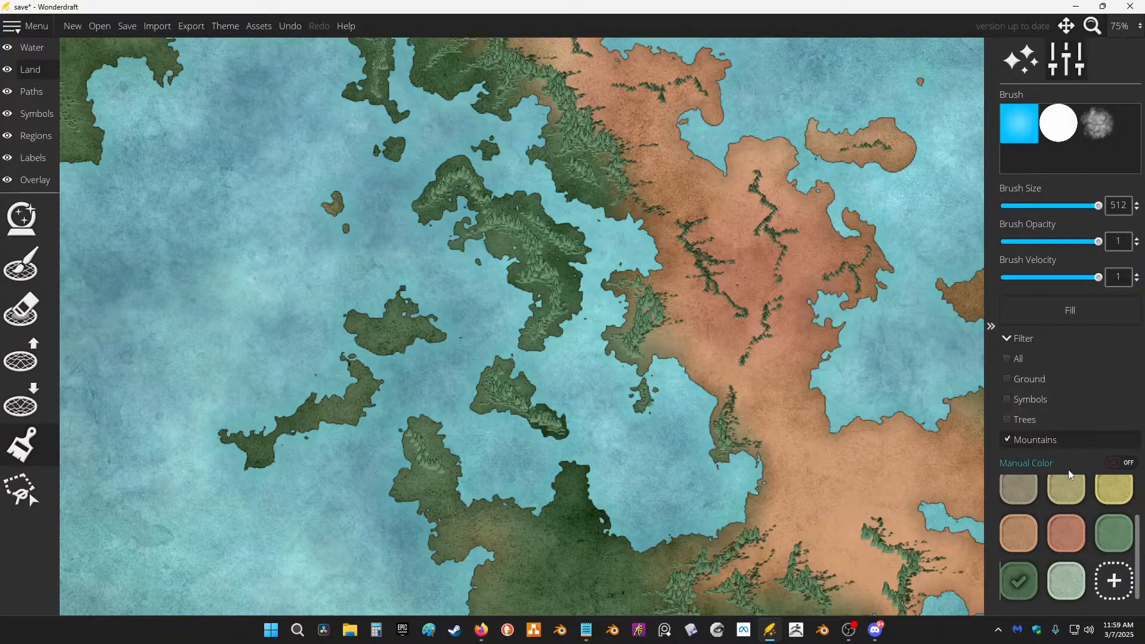
Step: Fill every mountain symbol with the grey-brown colour swatch and check the result across the northern ranges
click(1015, 498)
click(1071, 322)
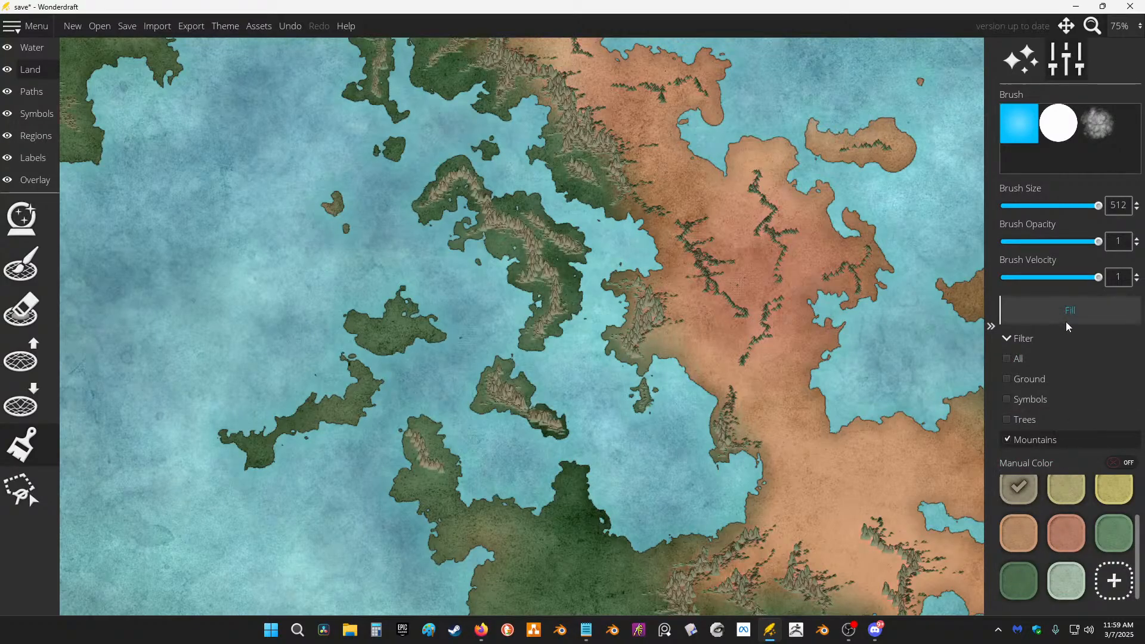
scroll(512, 278, up, 3)
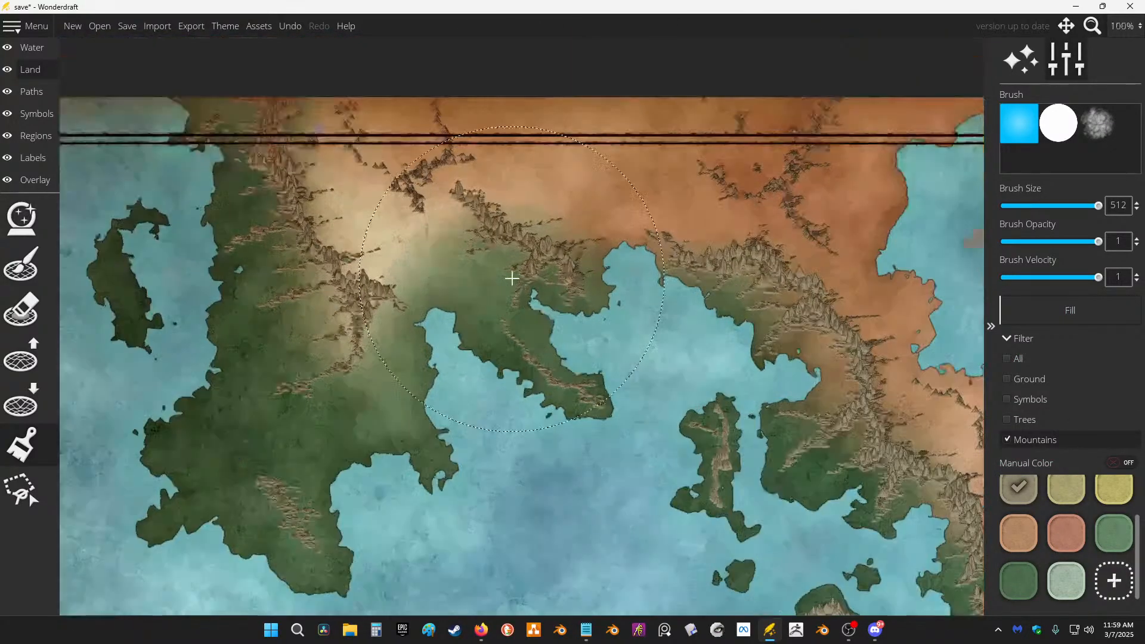
scroll(512, 278, up, 4)
scroll(507, 272, down, 4)
drag(557, 289, 509, 251)
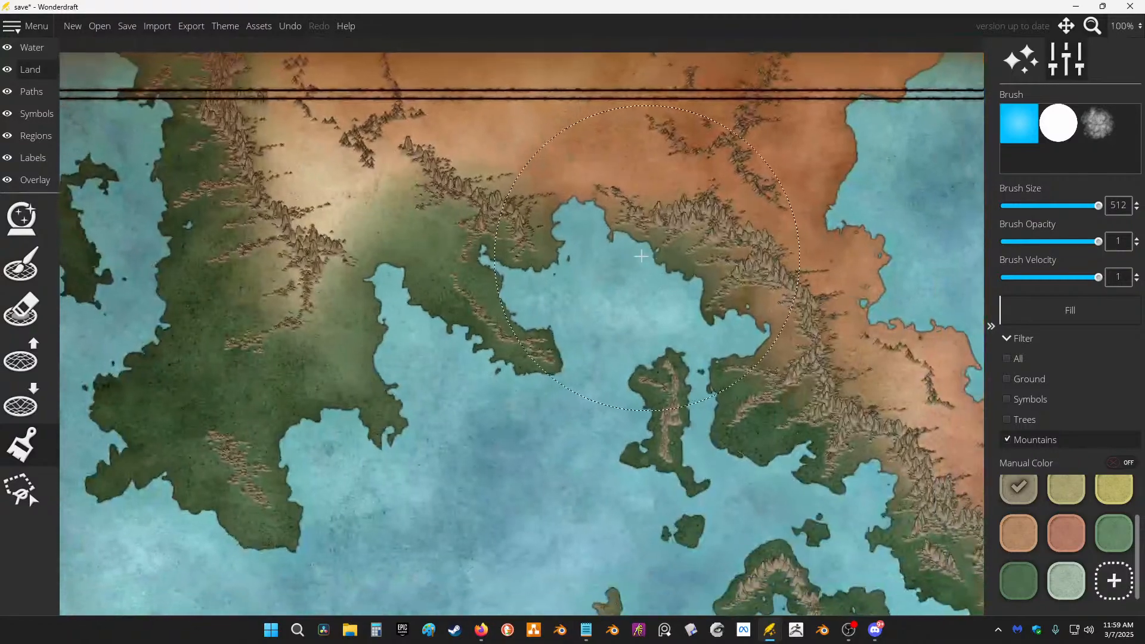
Step: Restrict the land colour filter to Ground and switch to the water layer's River tool
click(1029, 380)
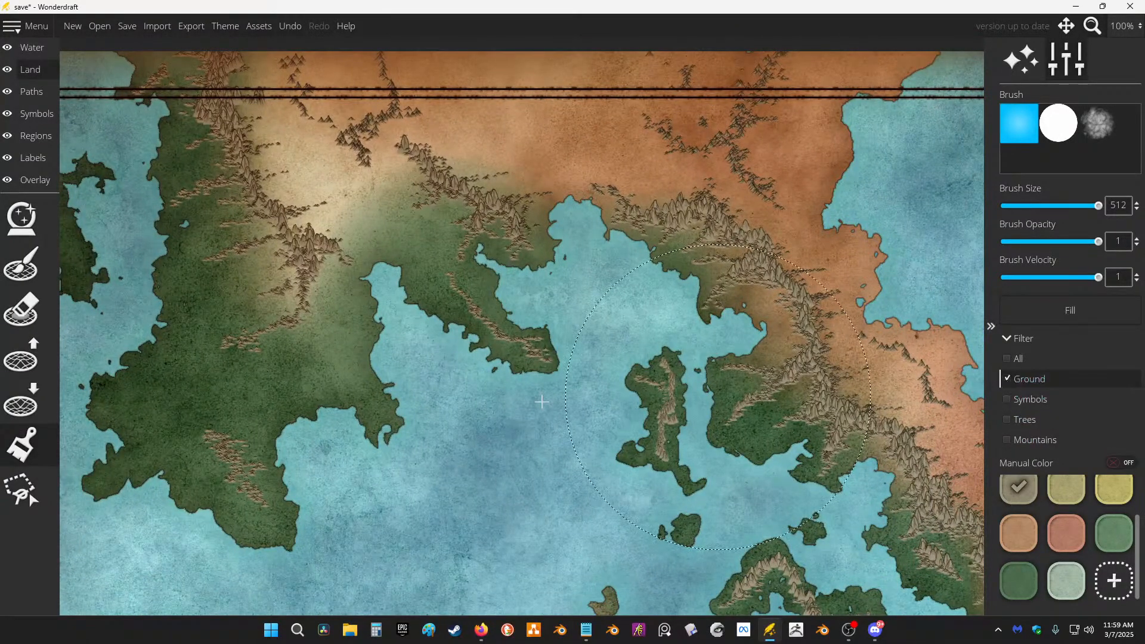
drag(416, 277, 668, 292)
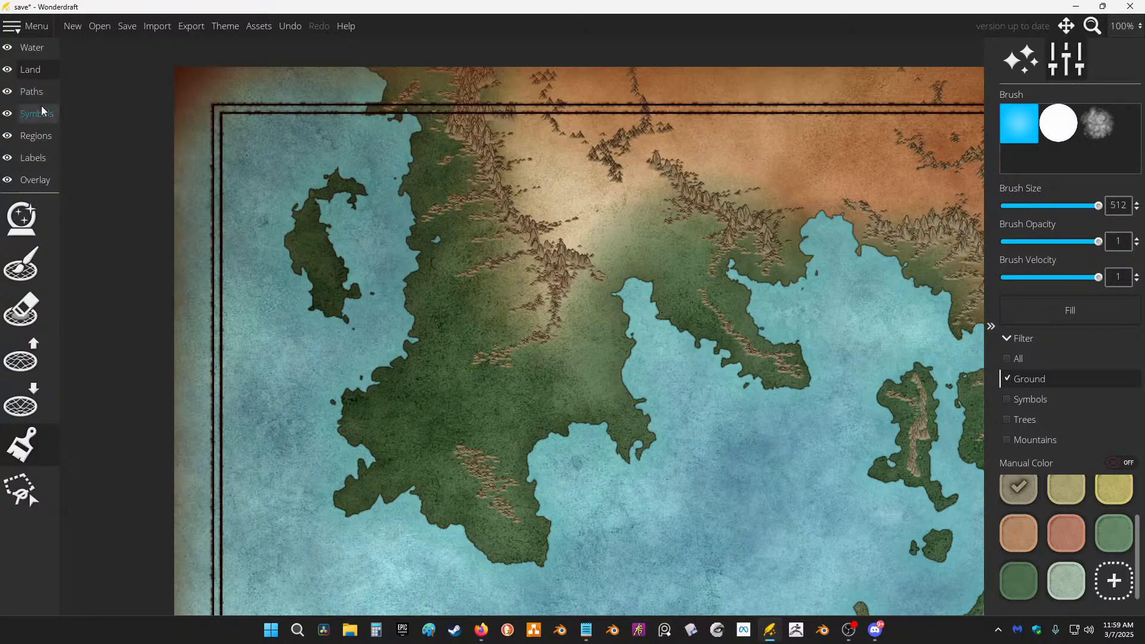
click(31, 47)
scroll(112, 238, up, 3)
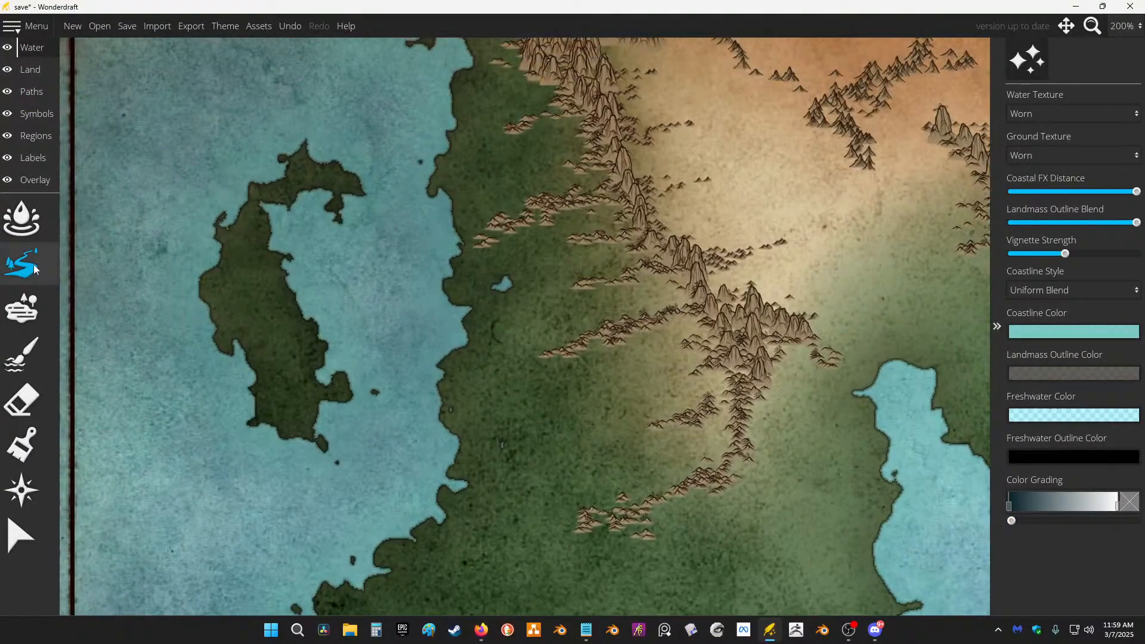
click(35, 269)
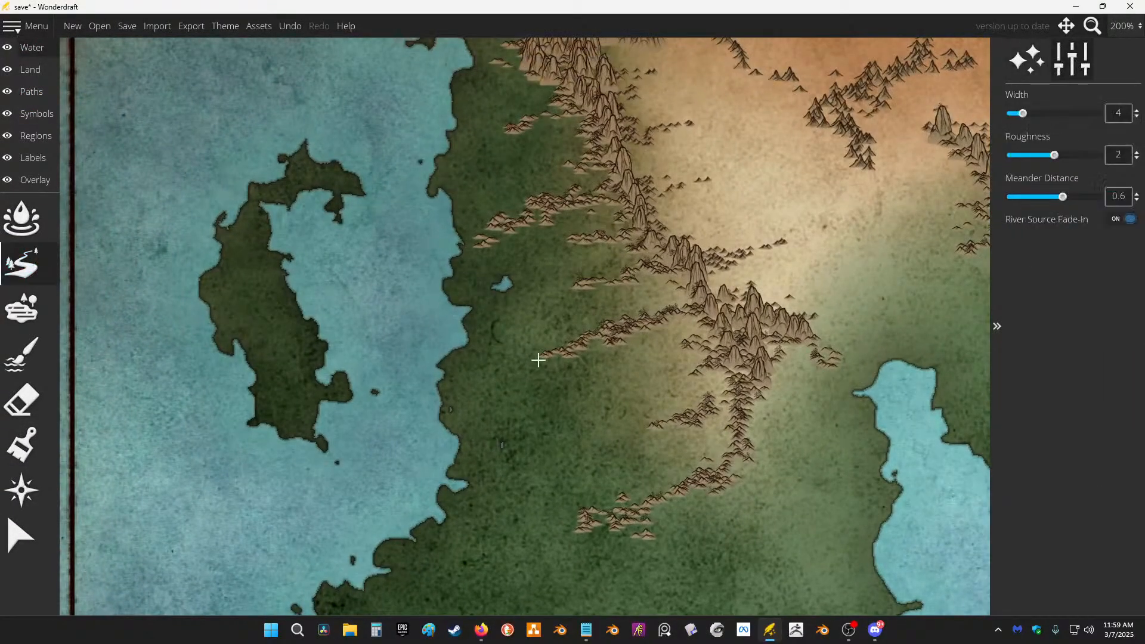
Step: Try drawing a river of width 4 from the northwestern mountains to the west coast, and undo it
mouse_move(680, 347)
mouse_down()
mouse_move(619, 396)
mouse_move(438, 426)
mouse_up()
scroll(597, 160, down, 1)
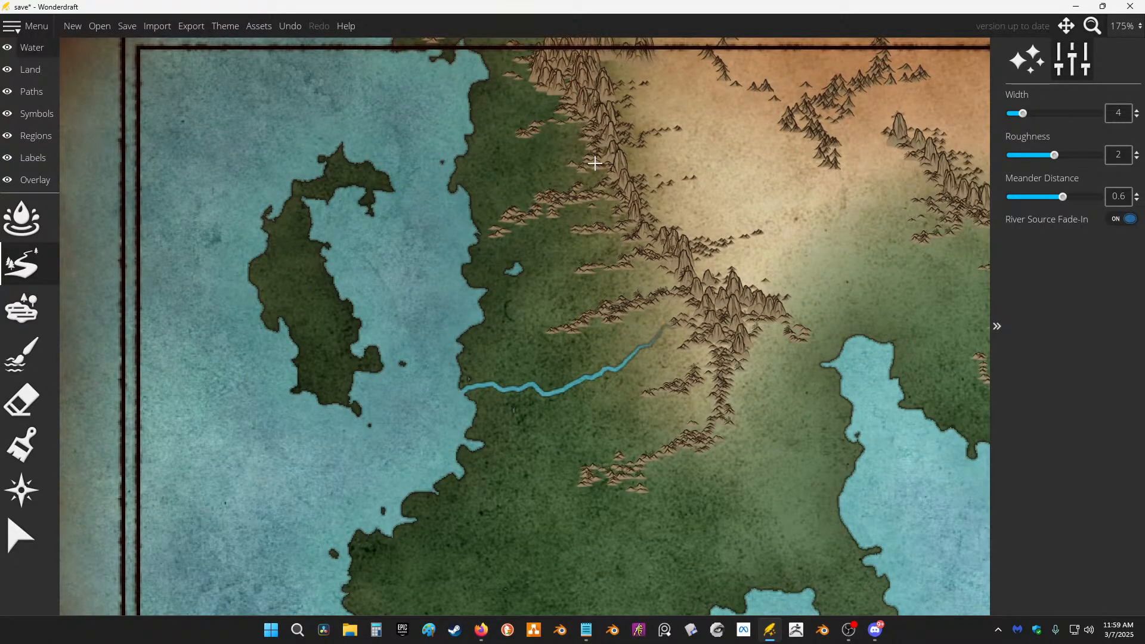
scroll(468, 166, up, 1)
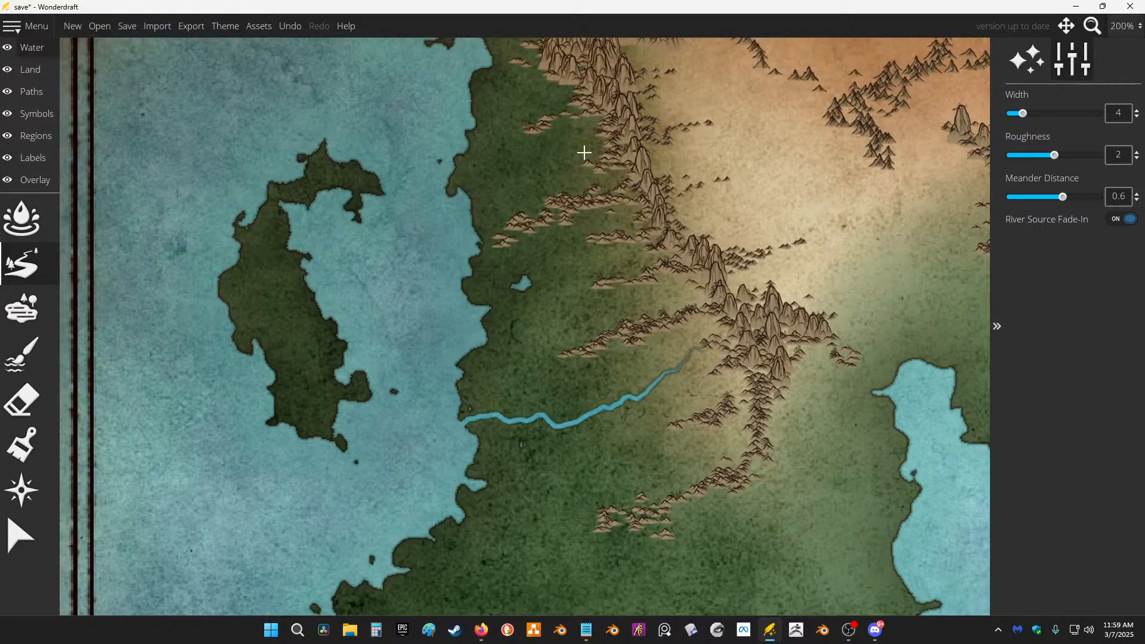
key(ctrl+z)
Step: Set the river width to 3 and draw the northernmost river from the western foothills down to the west coast
scroll(597, 206, up, 1)
drag(577, 160, 664, 352)
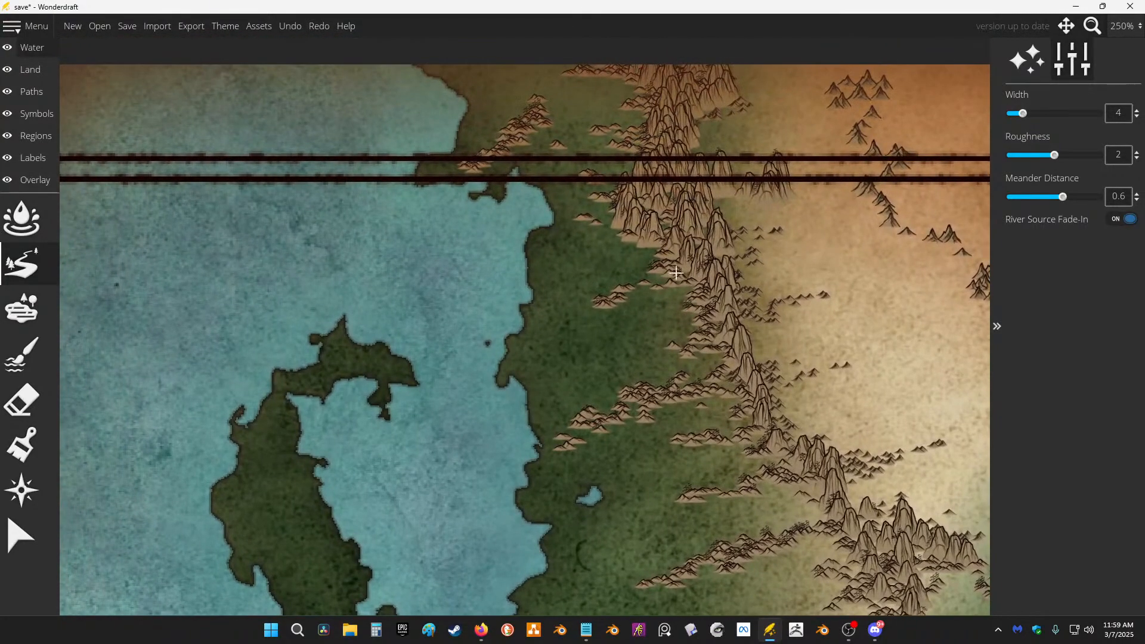
scroll(677, 273, up, 1)
drag(617, 221, 743, 237)
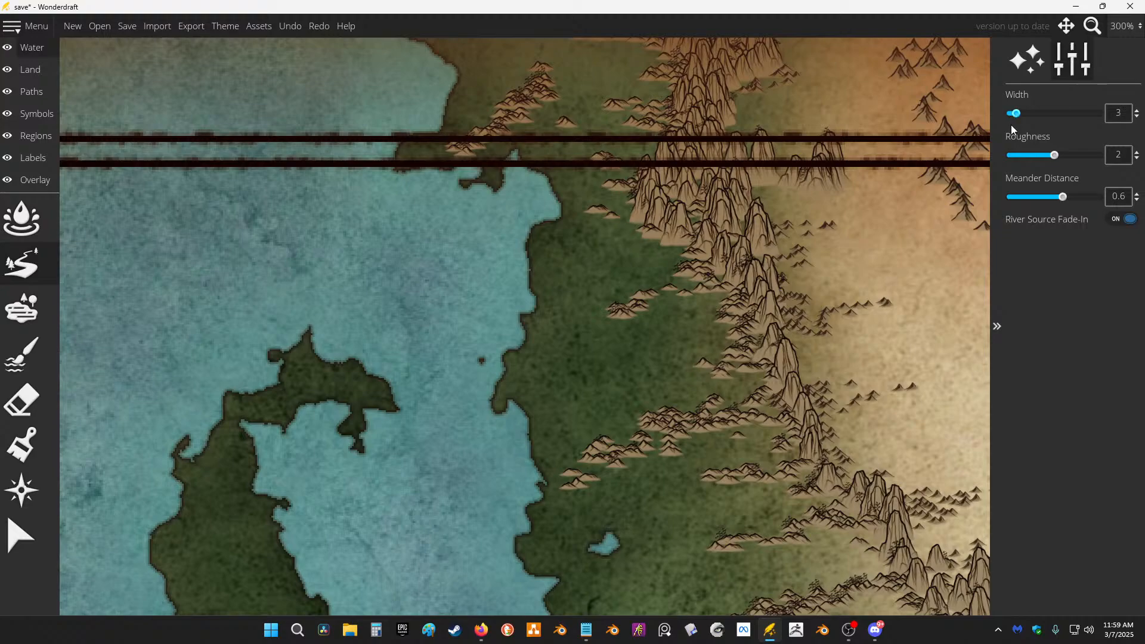
mouse_move(713, 285)
mouse_down()
mouse_move(634, 358)
mouse_move(575, 375)
mouse_move(518, 424)
mouse_move(466, 445)
mouse_up()
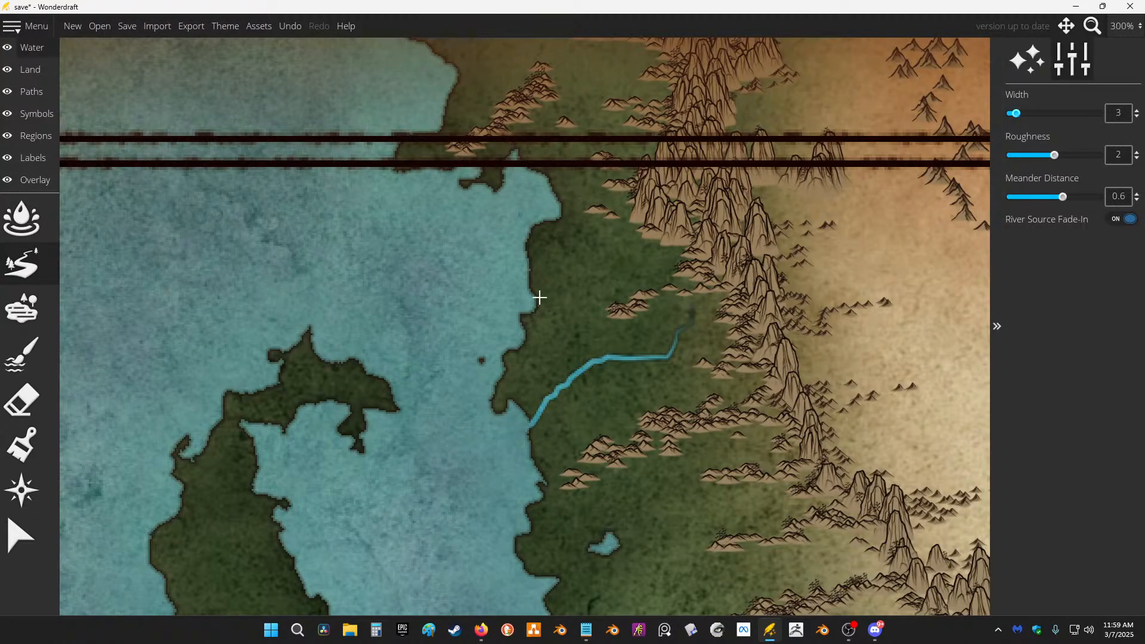
Step: Draw a second river from the foothills through the small lake to the west coast
scroll(539, 297, down, 2)
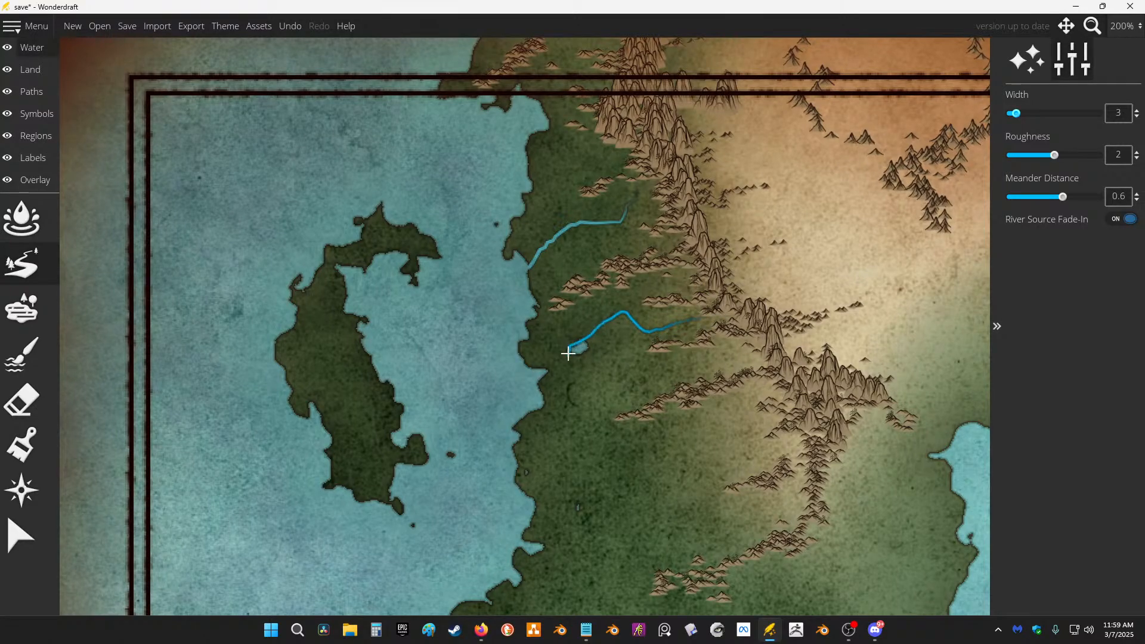
drag(568, 353, 516, 389)
key(ctrl+z)
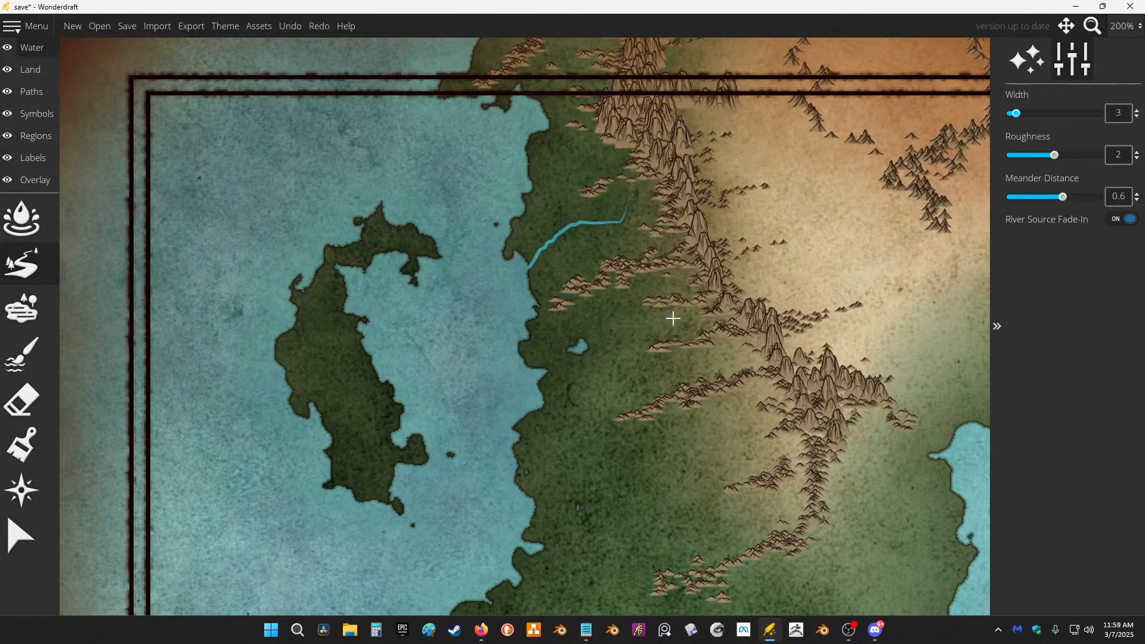
mouse_move(692, 318)
mouse_down()
mouse_move(594, 329)
mouse_move(493, 399)
mouse_move(448, 402)
mouse_up()
scroll(750, 406, down, 1)
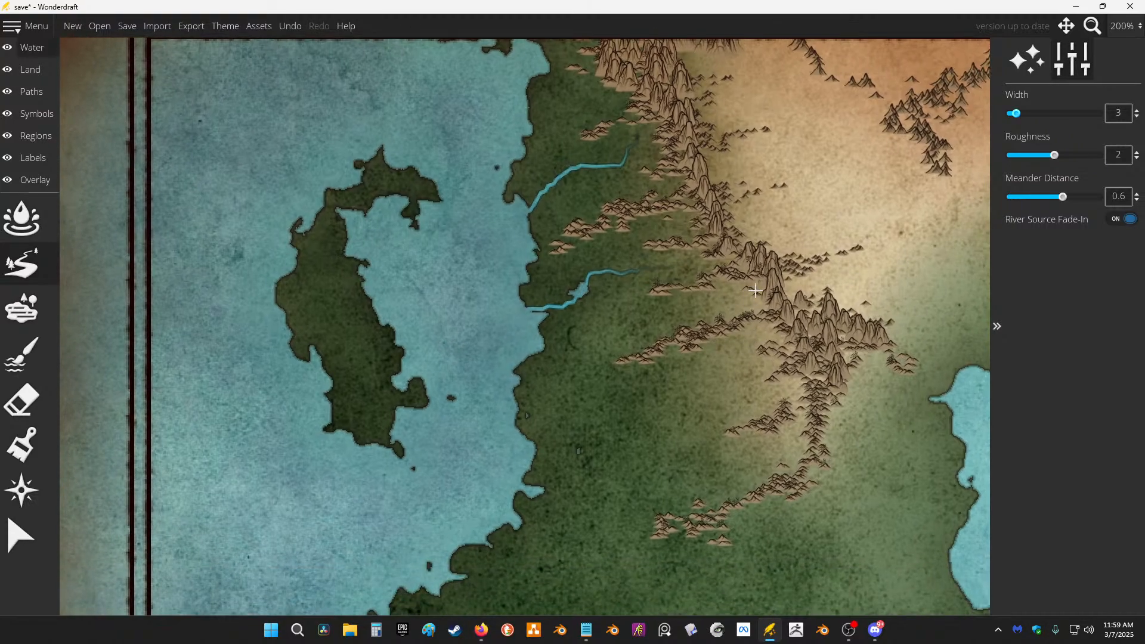
Step: Draw two more rivers from the northwestern mountains to the west coast, on either side of the long foothill spur
mouse_move(755, 294)
mouse_down()
mouse_move(574, 357)
mouse_move(543, 346)
mouse_up()
mouse_move(756, 357)
mouse_down()
mouse_move(686, 414)
mouse_move(583, 434)
mouse_up()
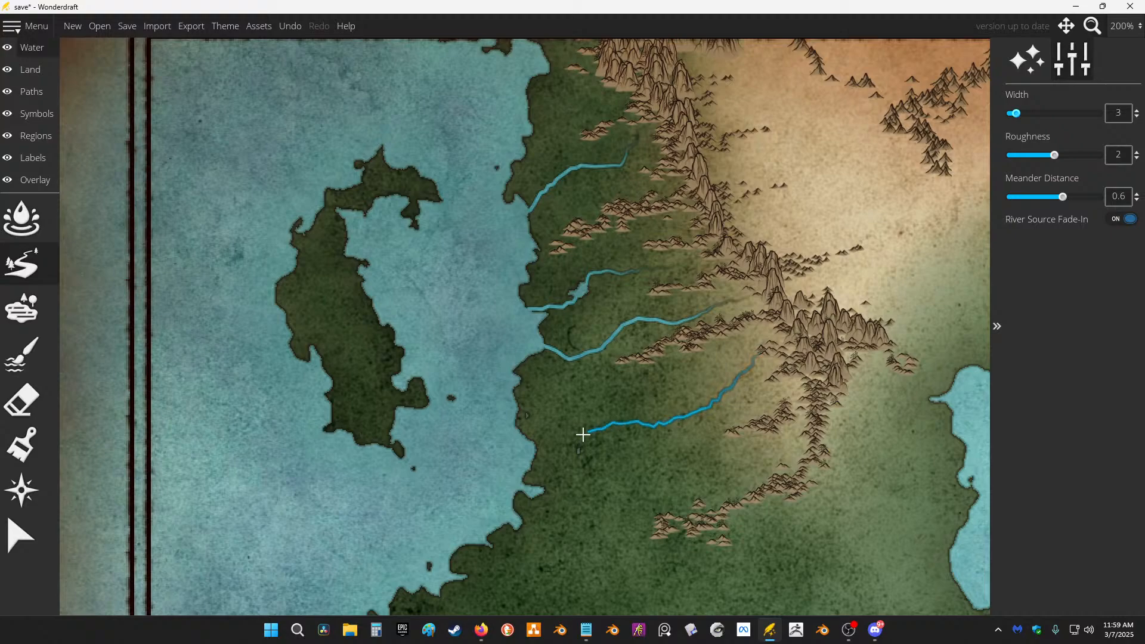
drag(510, 447, 511, 447)
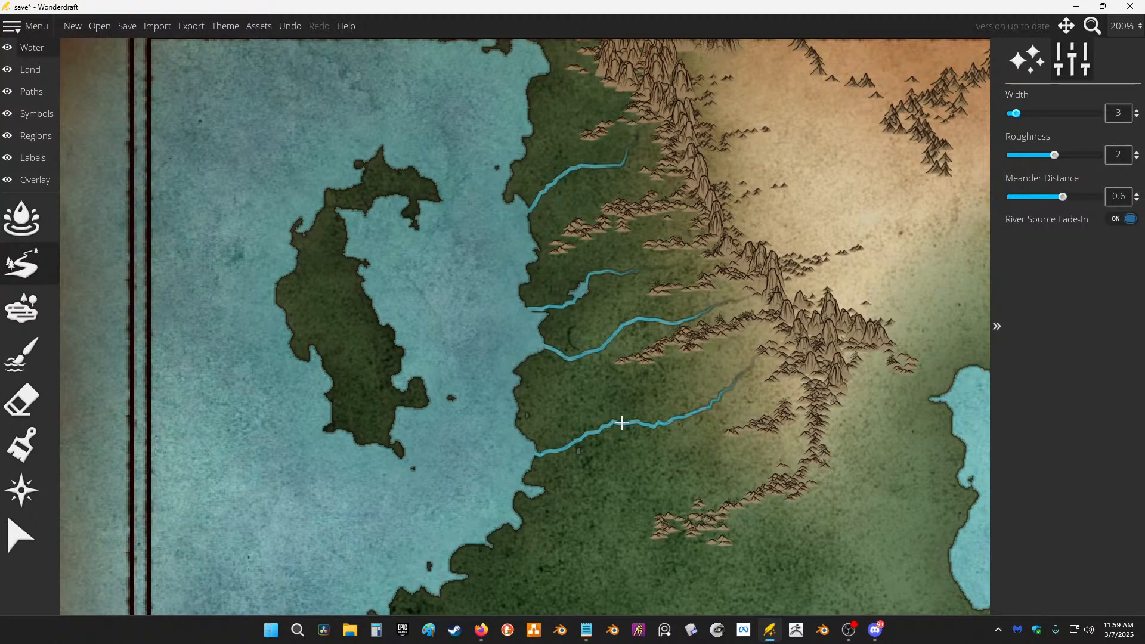
Step: Draw a fifth river from the southern end of the northwestern range along its last foothills to the west coast
drag(615, 414, 425, 463)
key(ctrl+z)
mouse_move(808, 422)
mouse_down()
mouse_move(746, 463)
mouse_move(540, 512)
mouse_move(511, 477)
mouse_up()
scroll(717, 380, down, 3)
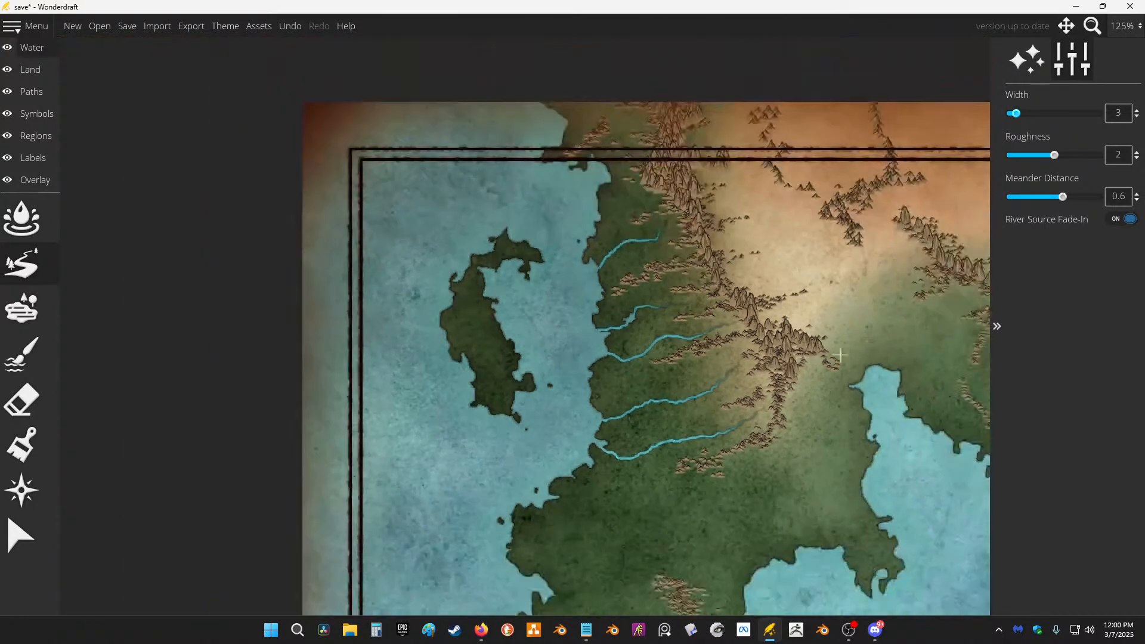
scroll(722, 365, up, 5)
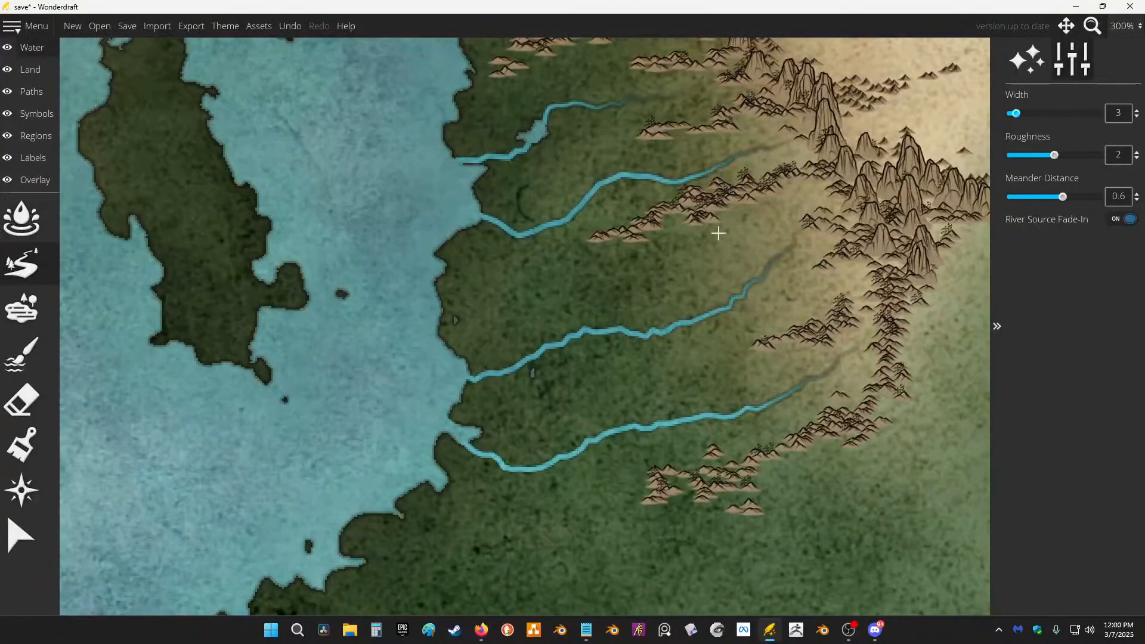
Step: Add a tributary from the long foothill spur that joins the fourth west-coast river midway
drag(718, 233, 694, 256)
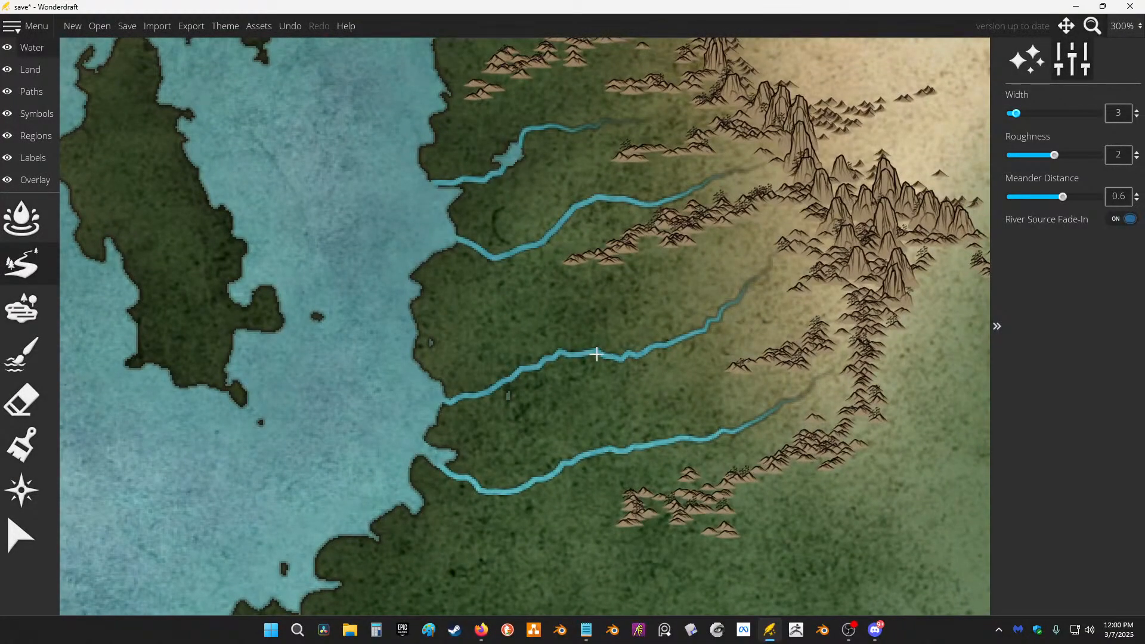
mouse_move(637, 314)
mouse_down()
mouse_move(668, 269)
mouse_move(665, 288)
mouse_move(589, 327)
mouse_move(585, 352)
mouse_move(806, 258)
mouse_up()
key(ctrl+z)
drag(673, 256, 537, 291)
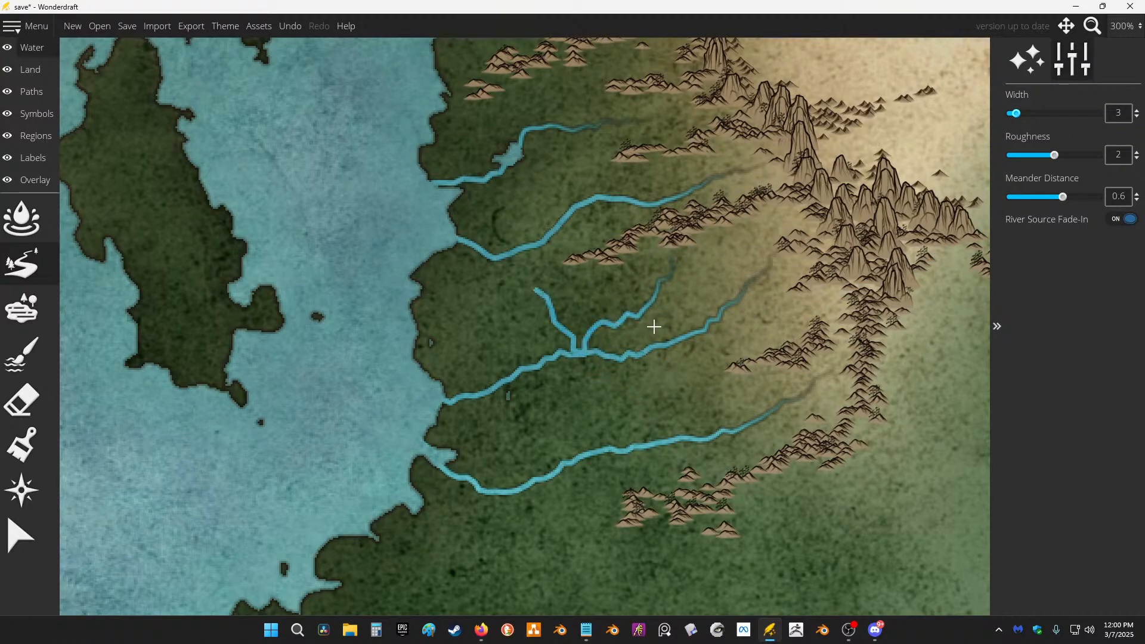
key(ctrl+z)
drag(693, 245, 558, 353)
scroll(746, 227, down, 2)
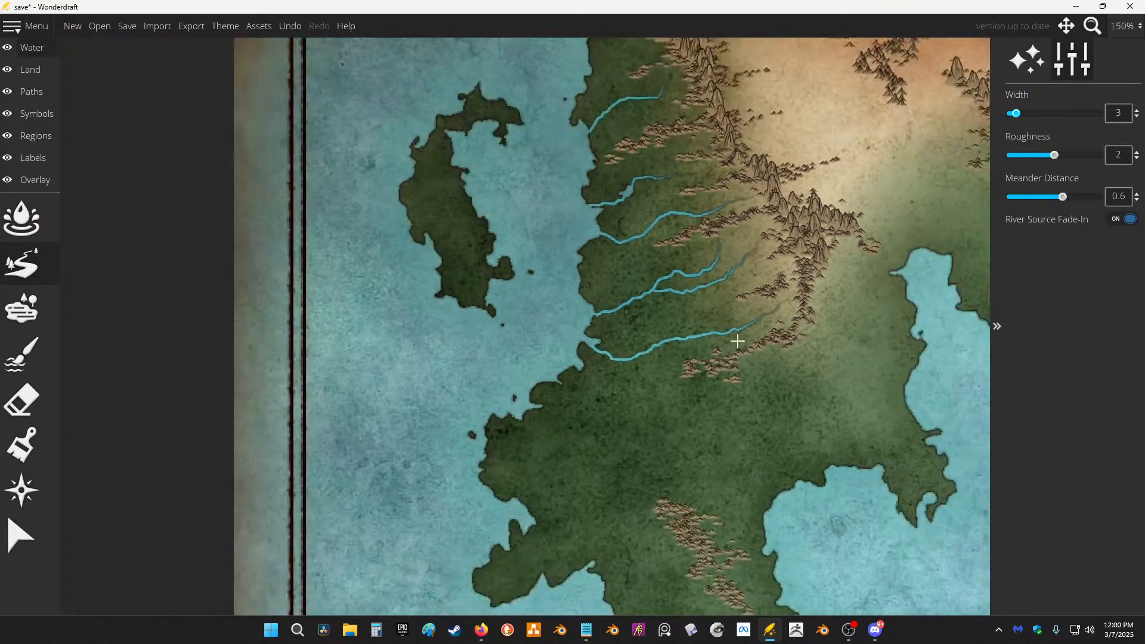
Step: Draw two short rivers from the isolated southwestern foothills to the nearby southwest coast
drag(725, 423, 607, 219)
scroll(592, 312, up, 1)
drag(599, 314, 566, 411)
drag(562, 290, 472, 330)
scroll(567, 284, up, 6)
scroll(571, 282, down, 6)
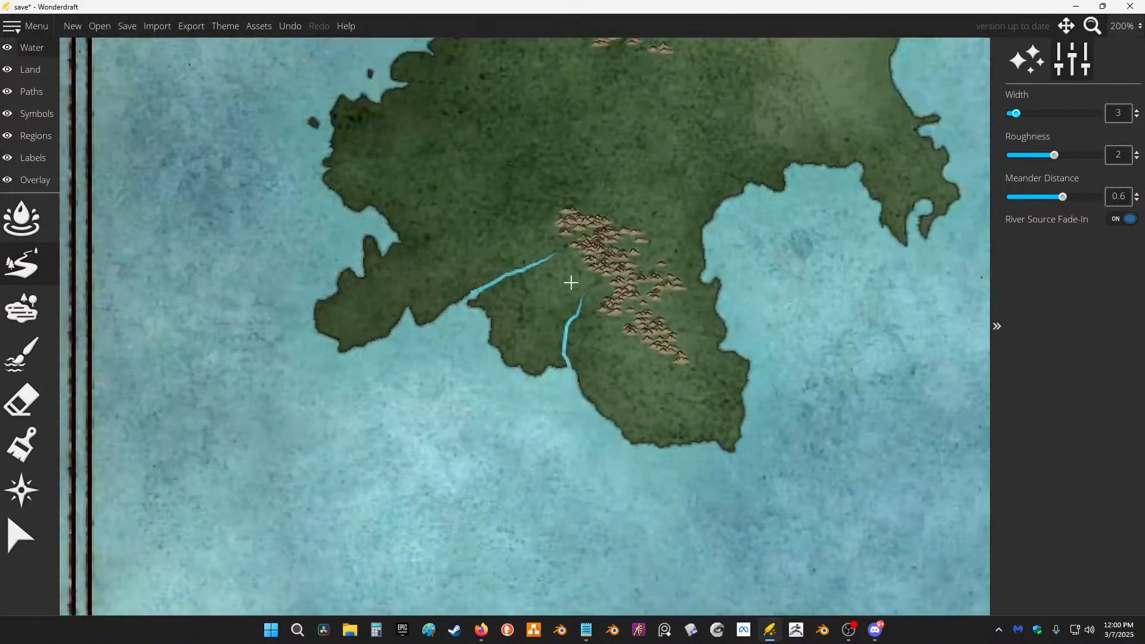
Step: Draw two more rivers from the southern part of the isolated southwestern foothills to the south coast
scroll(571, 282, up, 1)
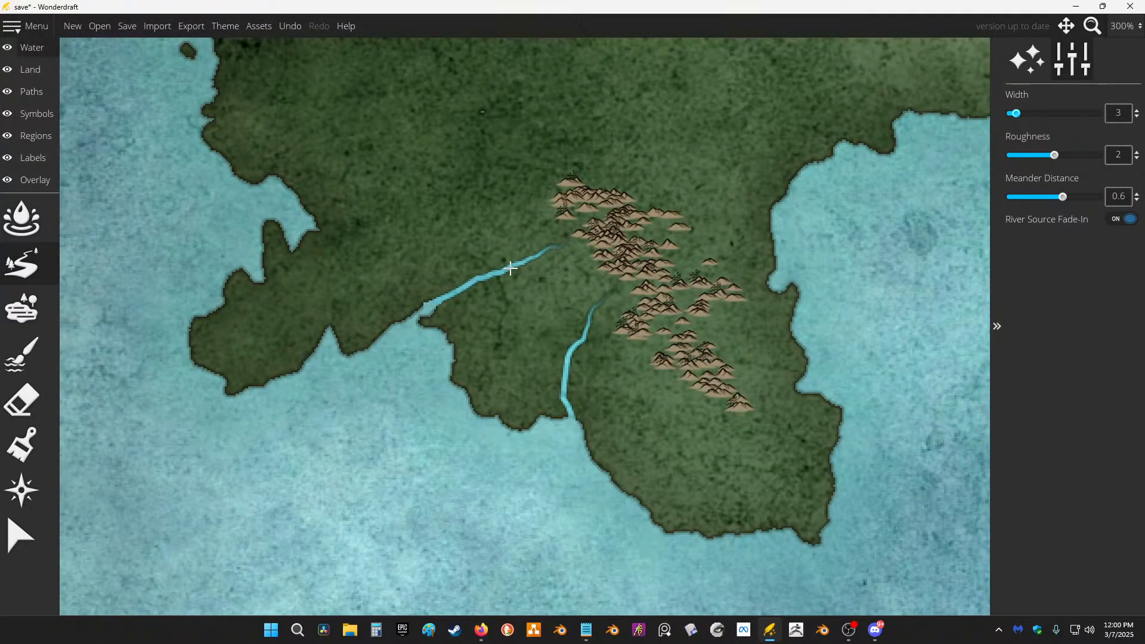
drag(530, 307, 417, 388)
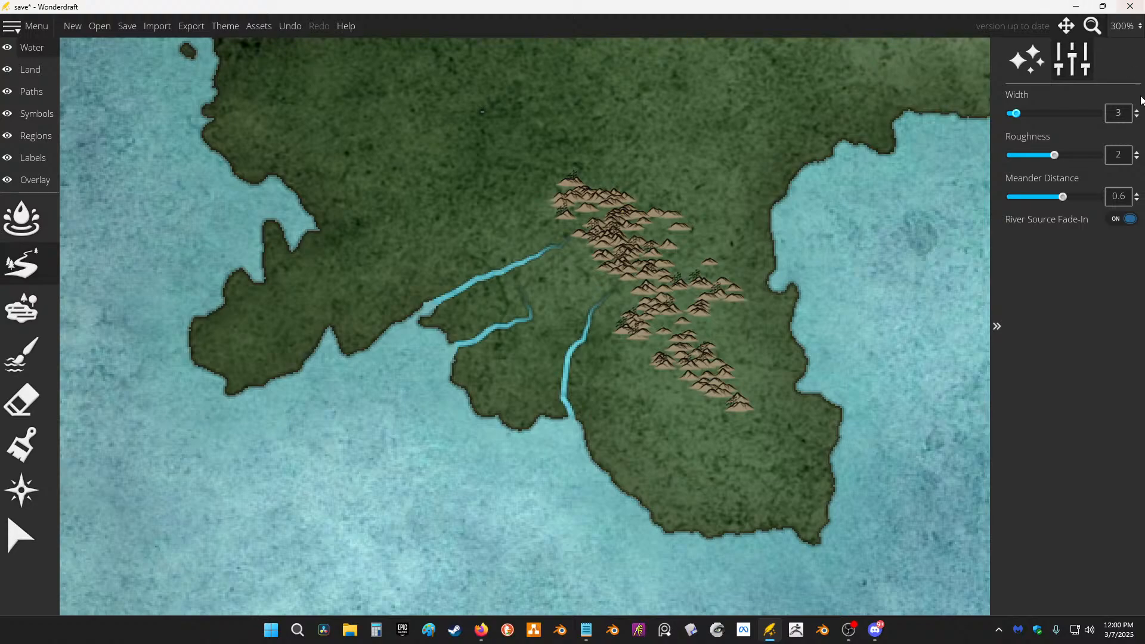
key(ctrl+z)
mouse_move(678, 343)
mouse_down()
mouse_move(637, 354)
mouse_move(614, 463)
mouse_move(584, 507)
mouse_up()
mouse_move(710, 405)
mouse_down()
mouse_move(696, 498)
mouse_move(671, 552)
mouse_up()
scroll(729, 355, down, 5)
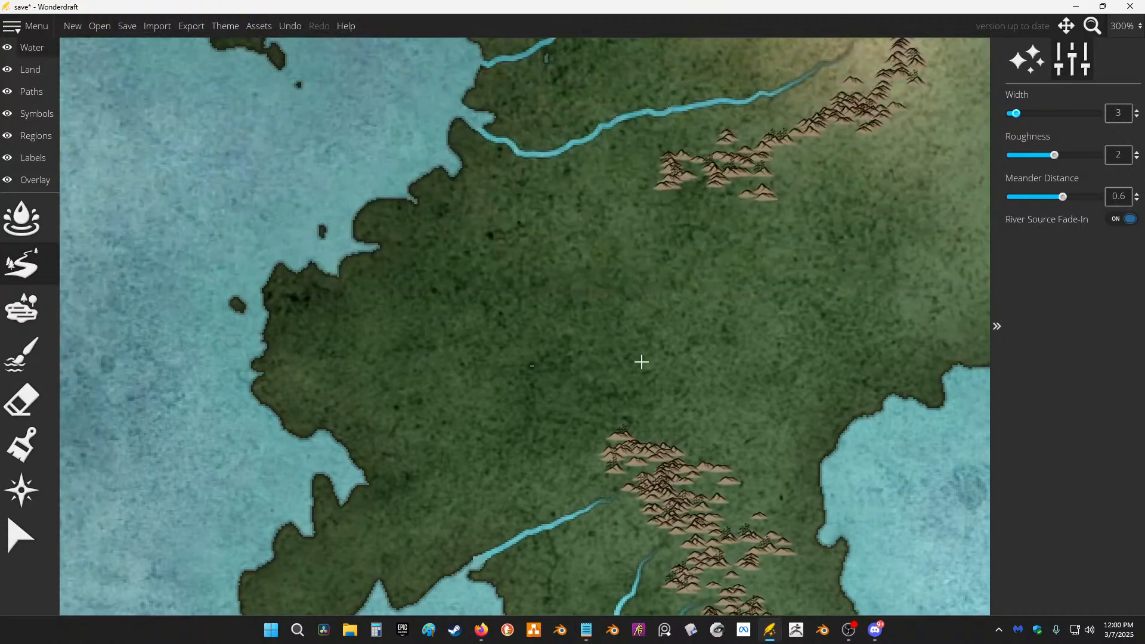
Step: Set the river width to 5 and draw a river from the central range to the head of the narrow western bay
mouse_move(885, 189)
mouse_down()
mouse_move(568, 288)
mouse_move(499, 340)
mouse_up()
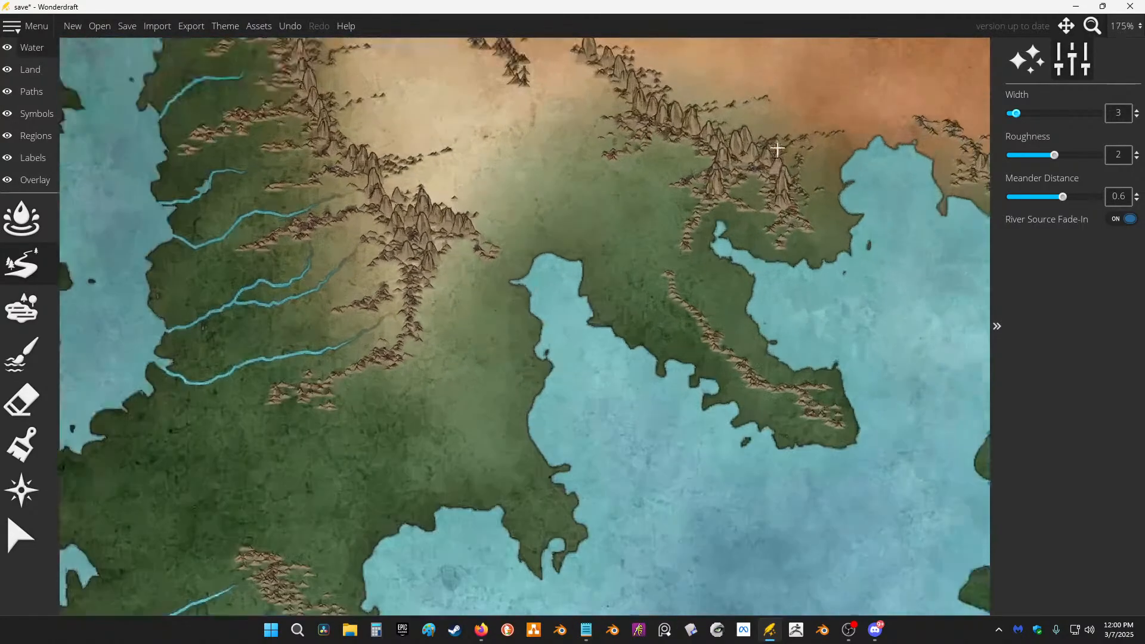
key(])
key(])
mouse_move(709, 166)
mouse_down()
mouse_move(661, 188)
mouse_move(630, 255)
mouse_move(596, 258)
mouse_move(571, 271)
mouse_up()
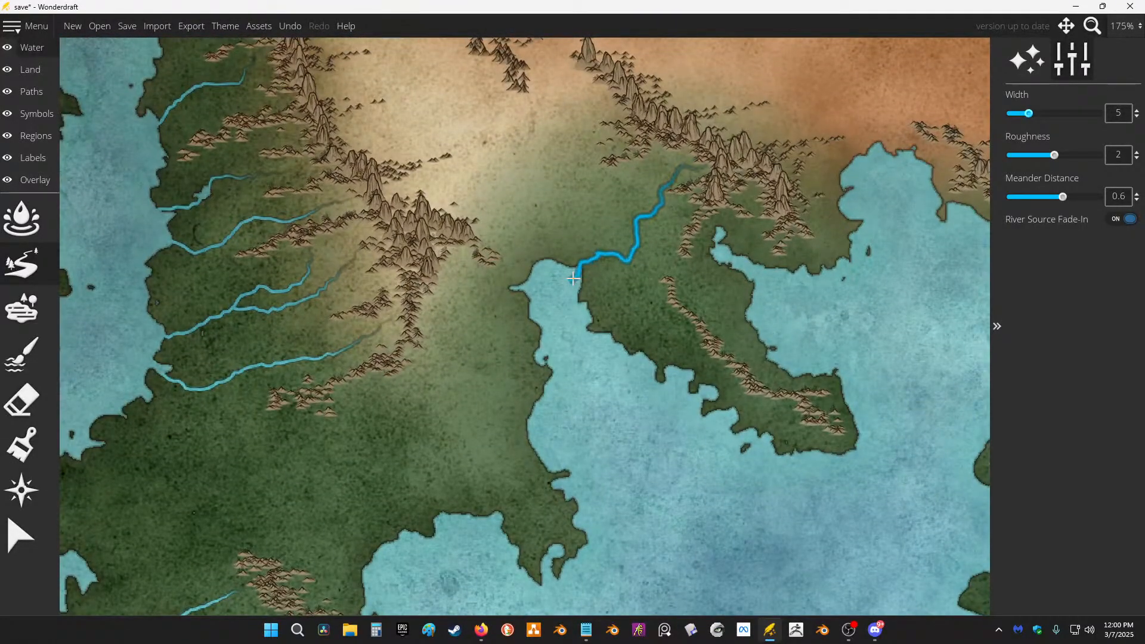
Step: Draw short rivers from the peninsula's ridge to both its coasts, plus one from the central mountains into the small inlet to the north
mouse_move(688, 322)
mouse_down()
mouse_move(690, 383)
mouse_move(675, 410)
mouse_move(725, 394)
mouse_move(712, 391)
mouse_move(720, 423)
mouse_up()
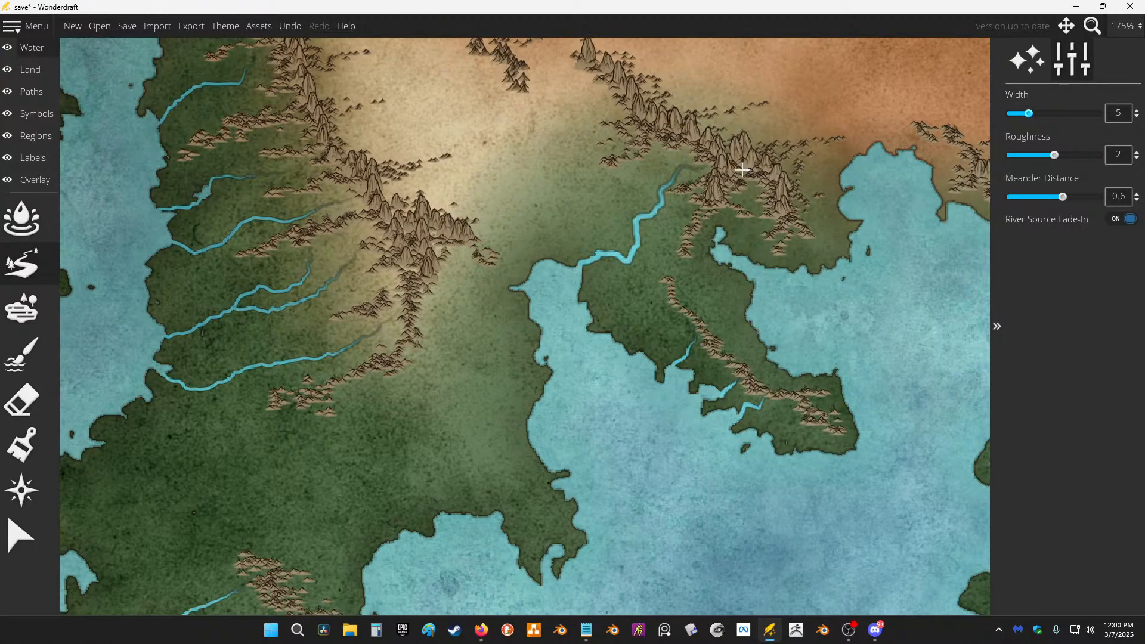
mouse_move(745, 192)
mouse_down()
mouse_move(750, 251)
mouse_move(732, 269)
mouse_move(756, 271)
mouse_up()
drag(706, 314, 751, 323)
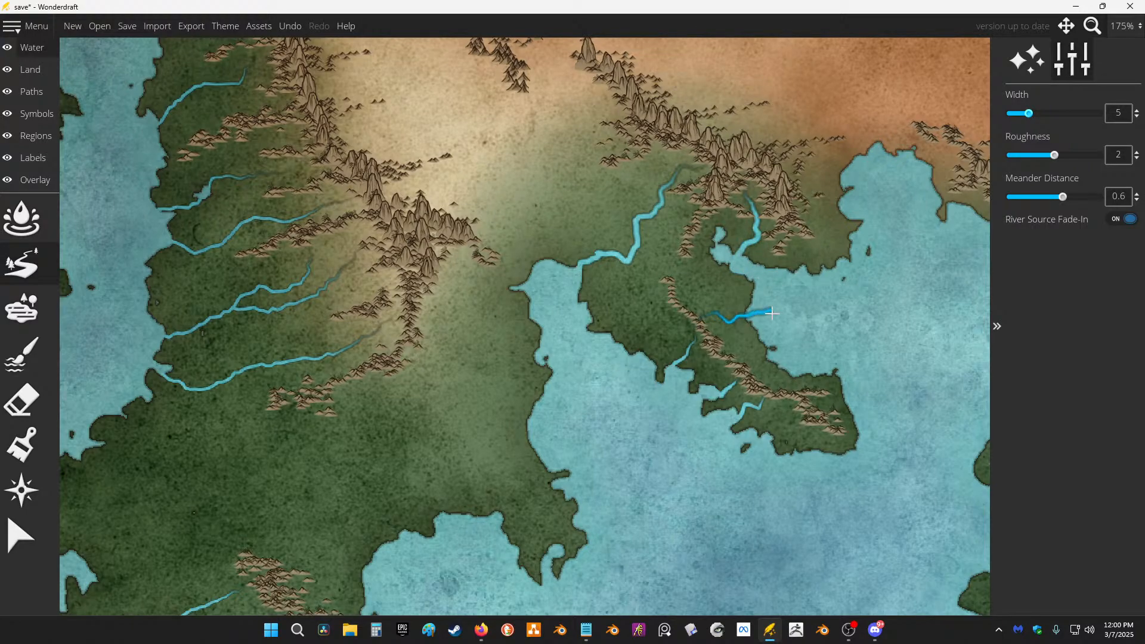
drag(764, 370, 787, 338)
Step: Draw a short river from the central range into the large bay's western side, and three along the bay's northeastern coast
drag(886, 275, 708, 346)
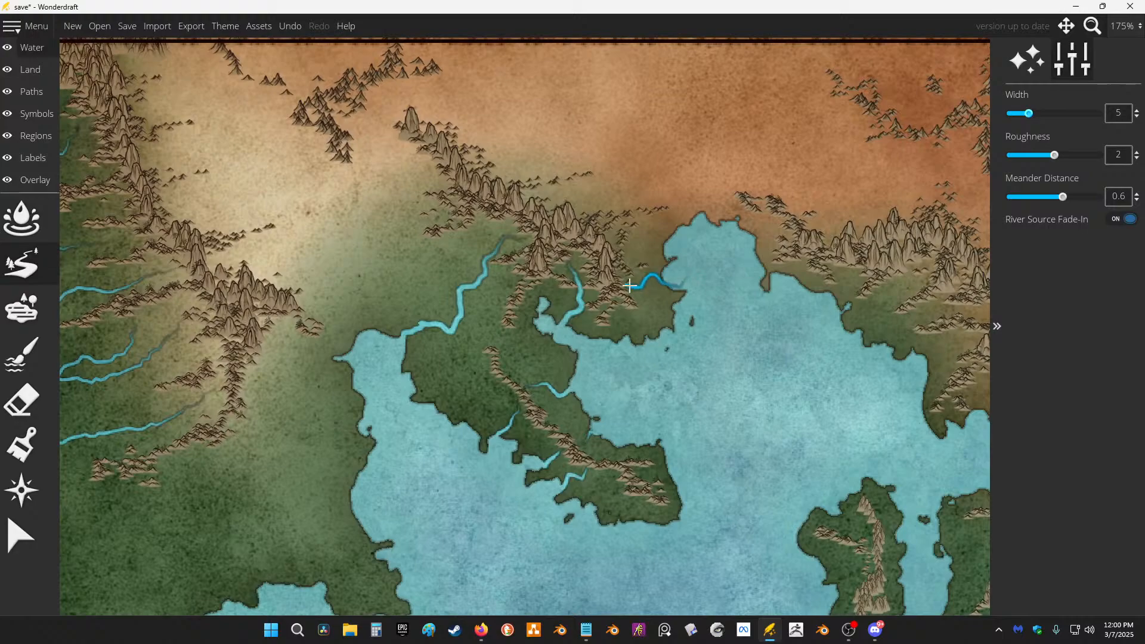
drag(633, 282, 683, 304)
drag(913, 273, 847, 361)
mouse_move(842, 267)
mouse_down()
mouse_move(841, 301)
mouse_move(816, 315)
mouse_up()
mouse_move(961, 341)
mouse_down()
mouse_move(740, 250)
mouse_move(686, 304)
mouse_up()
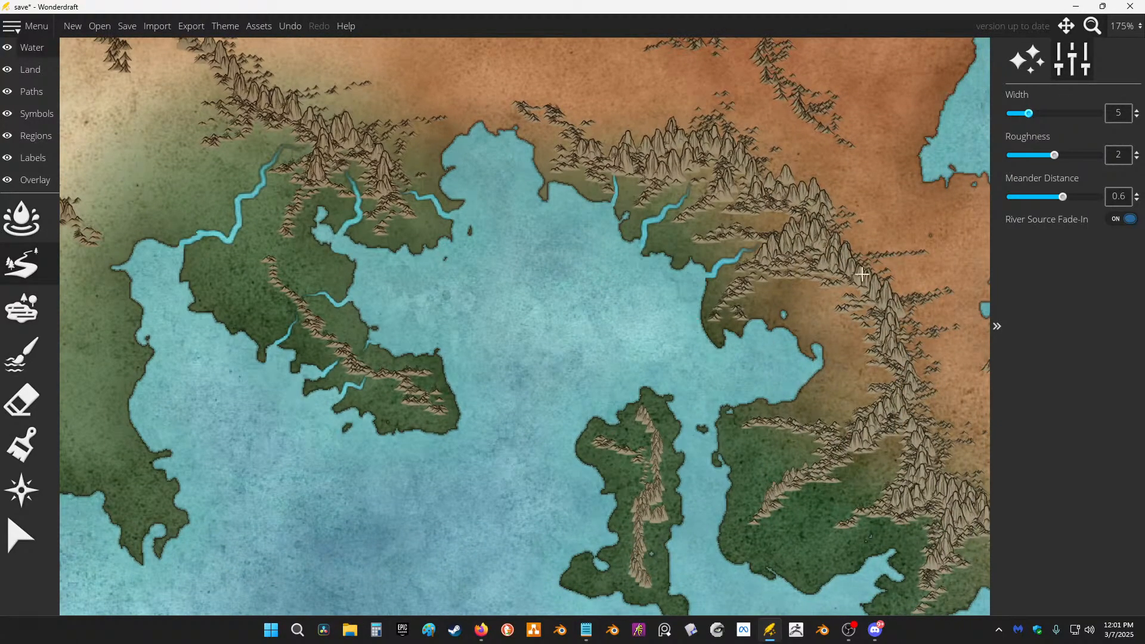
Step: Draw a river to the eastern bay's north shore and four short rivers from the narrow island's ridge to its west coast
drag(815, 286, 782, 349)
mouse_move(895, 381)
mouse_down()
mouse_move(752, 251)
mouse_move(943, 233)
mouse_up()
drag(693, 319, 611, 345)
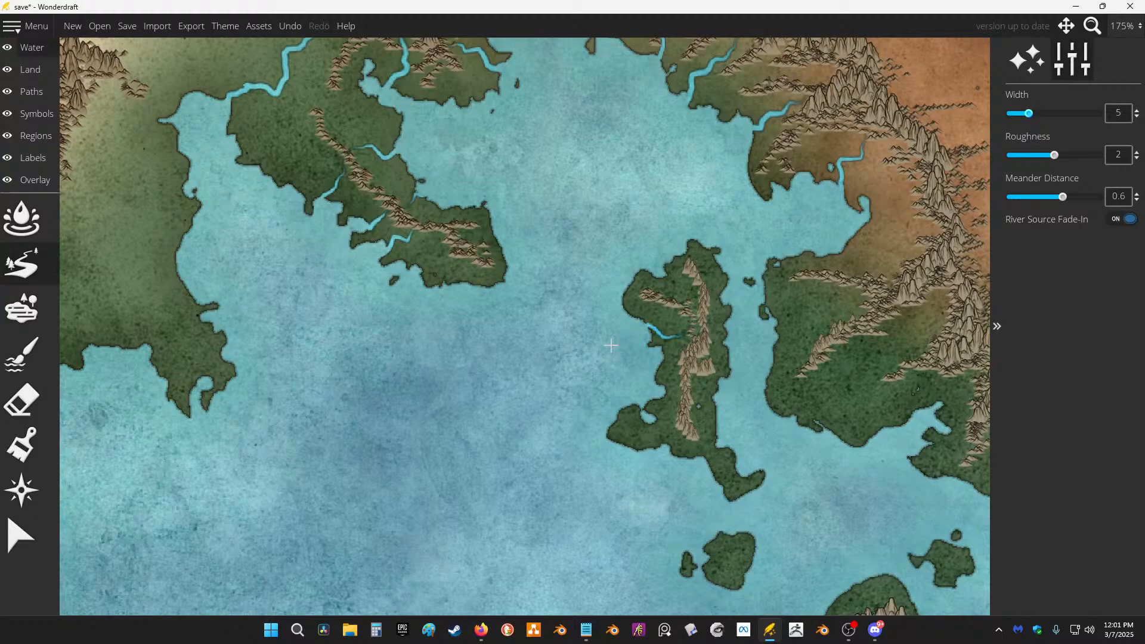
mouse_move(708, 294)
mouse_down()
mouse_move(667, 283)
mouse_move(648, 257)
mouse_up()
drag(676, 436, 669, 448)
drag(655, 382, 651, 383)
Step: Draw two rivers across the green mainland east of the narrow island to its southwest coast, and one from the main range into the next bay
drag(881, 346, 815, 219)
mouse_move(881, 170)
mouse_down()
mouse_move(855, 210)
mouse_move(768, 264)
mouse_move(743, 304)
mouse_up()
drag(757, 197, 672, 228)
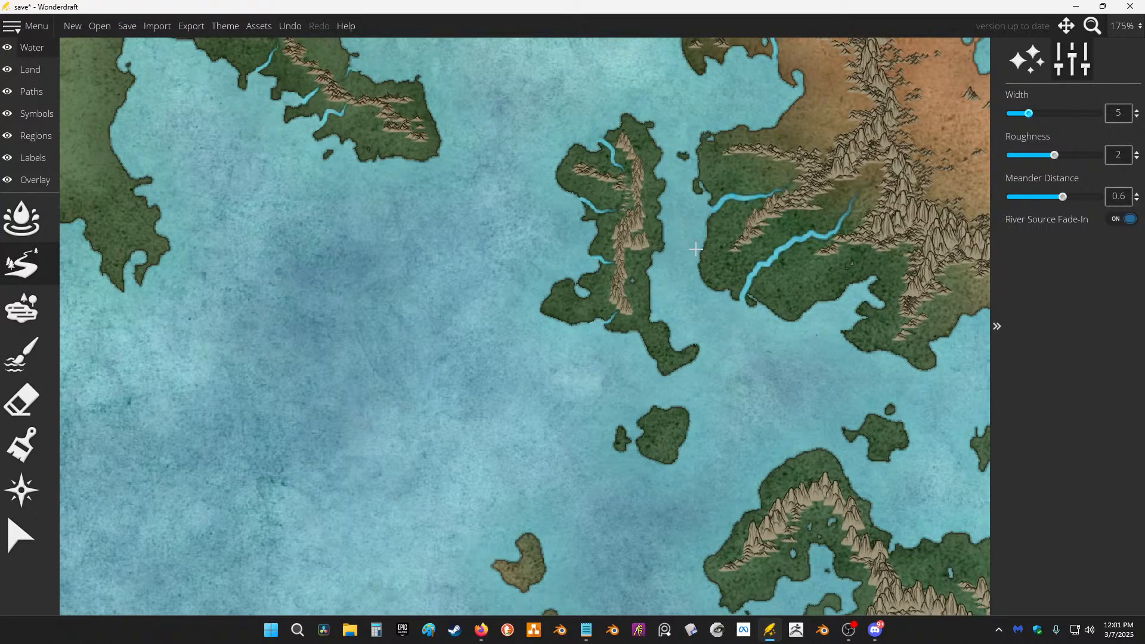
drag(811, 306, 587, 213)
drag(781, 172, 749, 259)
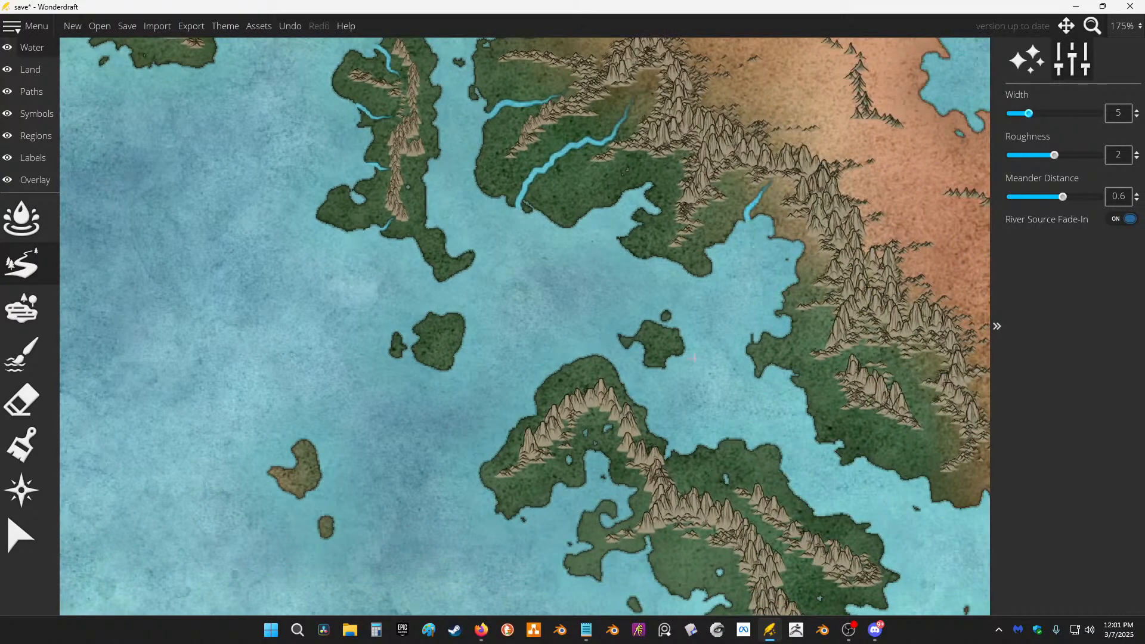
Step: Draw short rivers from the arched mountain ridge of the large southern island to its northwest and north coasts and its inner southern inlet
drag(599, 424, 608, 280)
drag(555, 321, 585, 389)
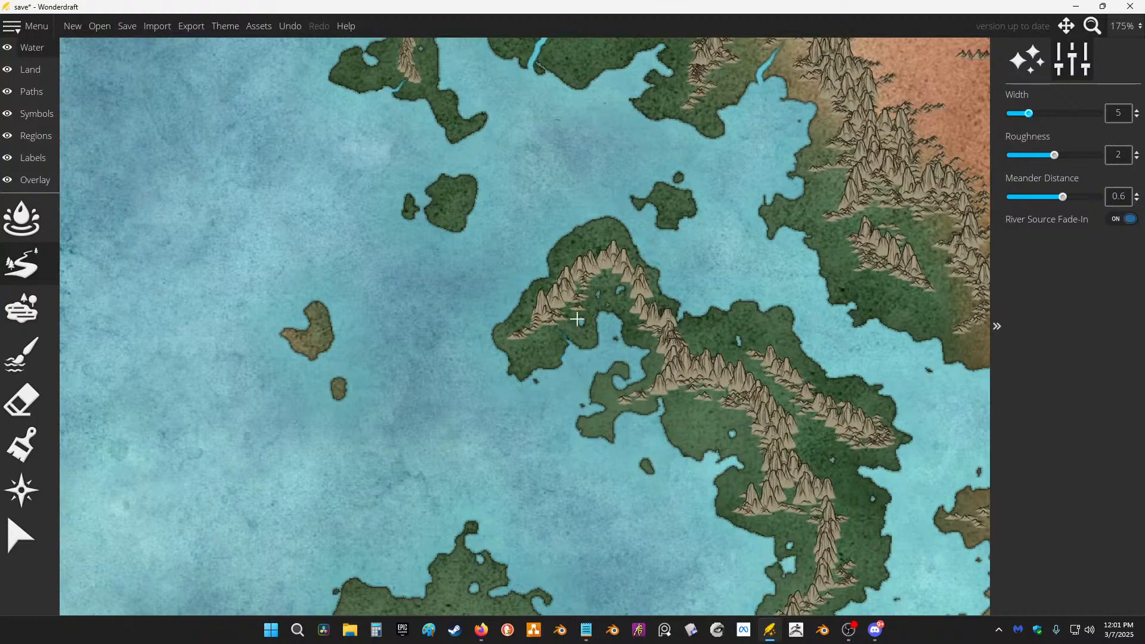
drag(580, 255, 541, 216)
drag(745, 315, 684, 283)
Step: Set the river width to 4 and draw short rivers from the large island's ridges to its northeast and southwest coasts
key(bracketleft)
mouse_move(779, 363)
mouse_down()
mouse_move(800, 342)
mouse_move(789, 338)
mouse_up()
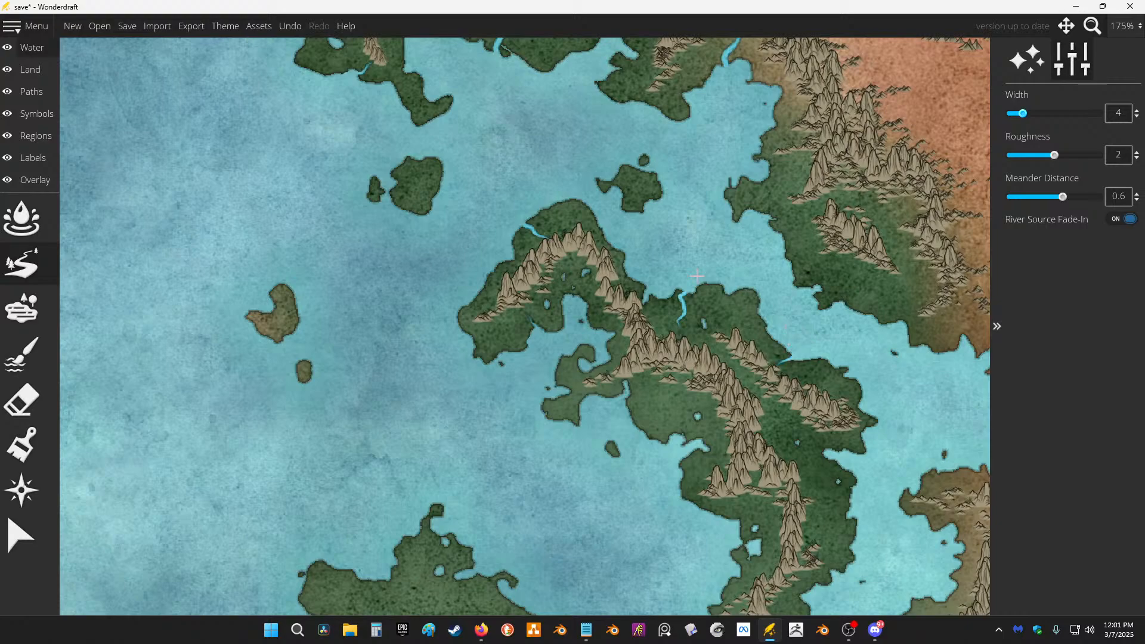
mouse_move(611, 370)
mouse_down()
mouse_move(626, 319)
mouse_move(689, 344)
mouse_move(648, 411)
mouse_up()
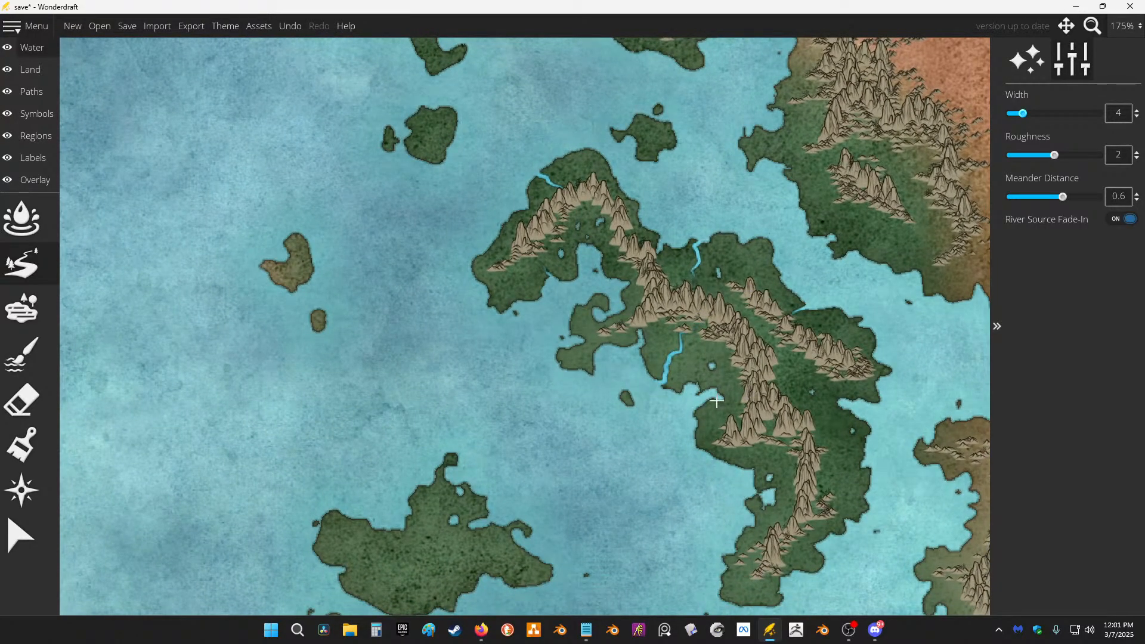
mouse_move(740, 394)
mouse_down()
mouse_move(700, 401)
mouse_move(669, 447)
mouse_up()
drag(772, 455, 713, 500)
Step: Draw three short rivers from the large island's southern ridge to its east coast
mouse_move(626, 473)
mouse_down()
mouse_move(842, 272)
mouse_move(367, 410)
mouse_up()
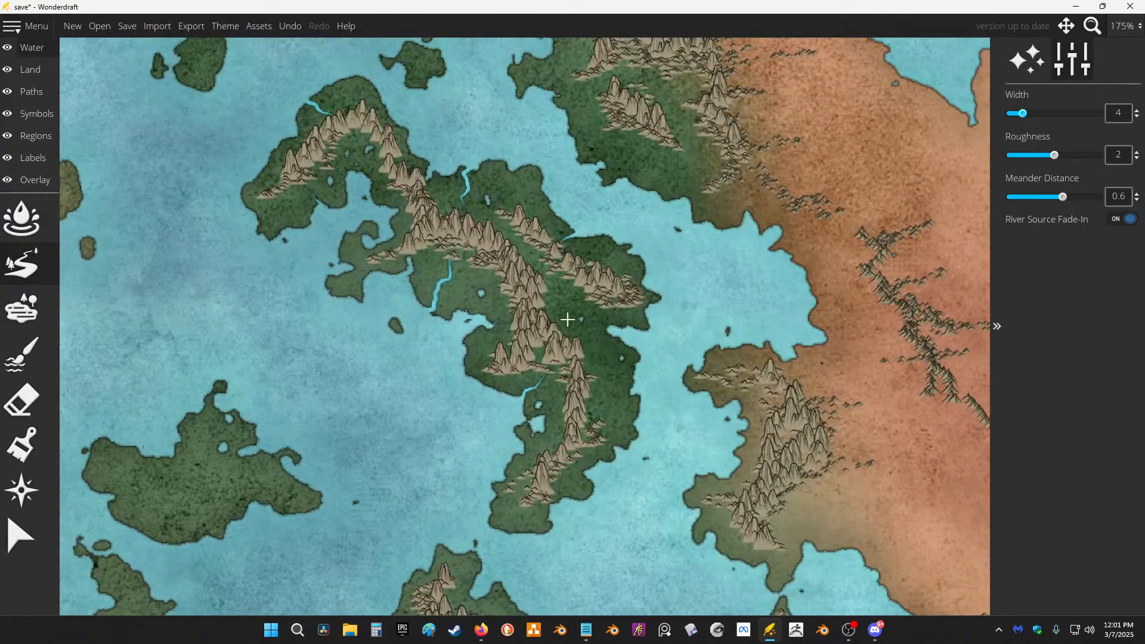
mouse_move(568, 320)
mouse_down()
mouse_move(607, 316)
mouse_move(584, 321)
mouse_move(624, 337)
mouse_up()
drag(643, 279, 682, 263)
drag(633, 407, 636, 347)
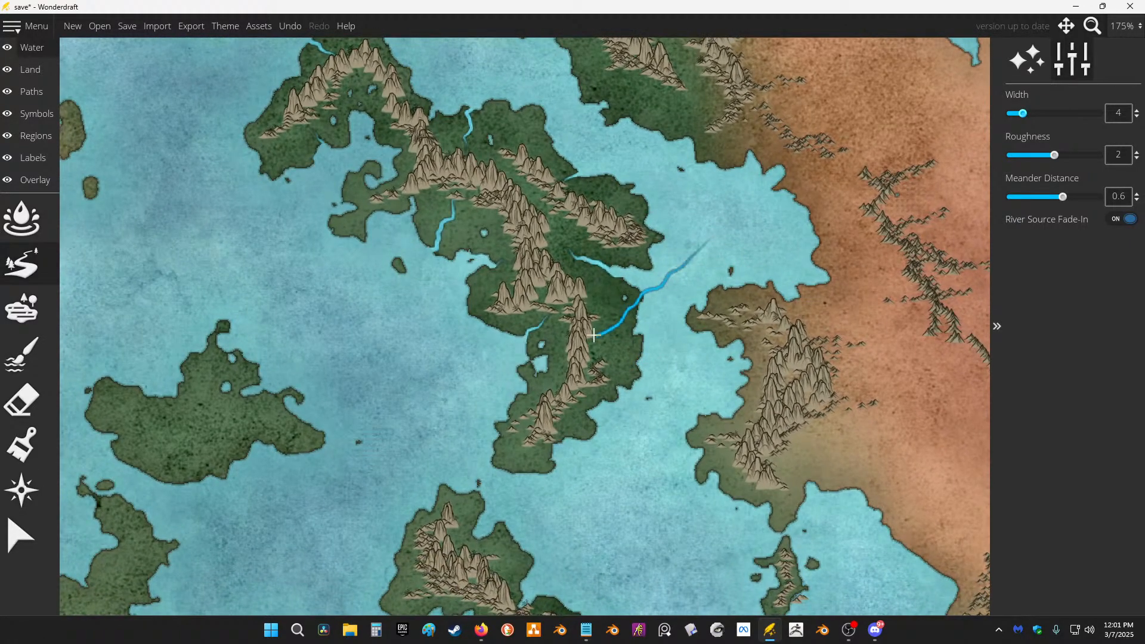
drag(621, 325, 636, 332)
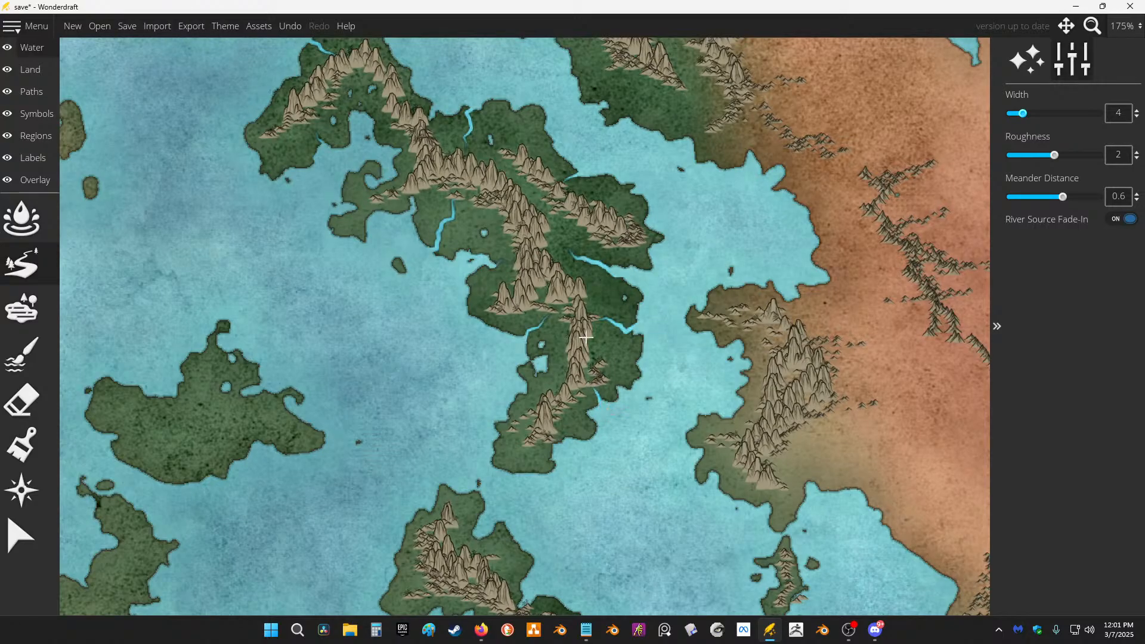
Step: Draw two short rivers on the smaller southern mountain island's northeast coast, and more from the mainland's coastal ridges to its west coast
mouse_move(531, 432)
mouse_down()
mouse_move(522, 369)
mouse_move(553, 404)
mouse_move(565, 371)
mouse_up()
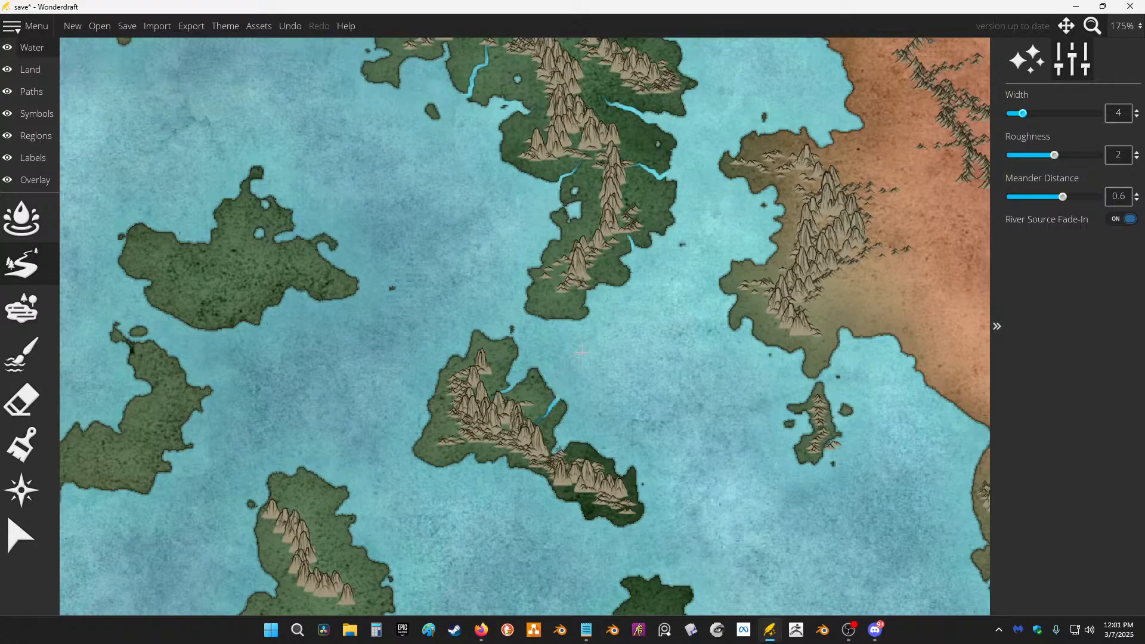
mouse_move(771, 261)
mouse_down()
mouse_move(600, 352)
mouse_move(588, 317)
mouse_up()
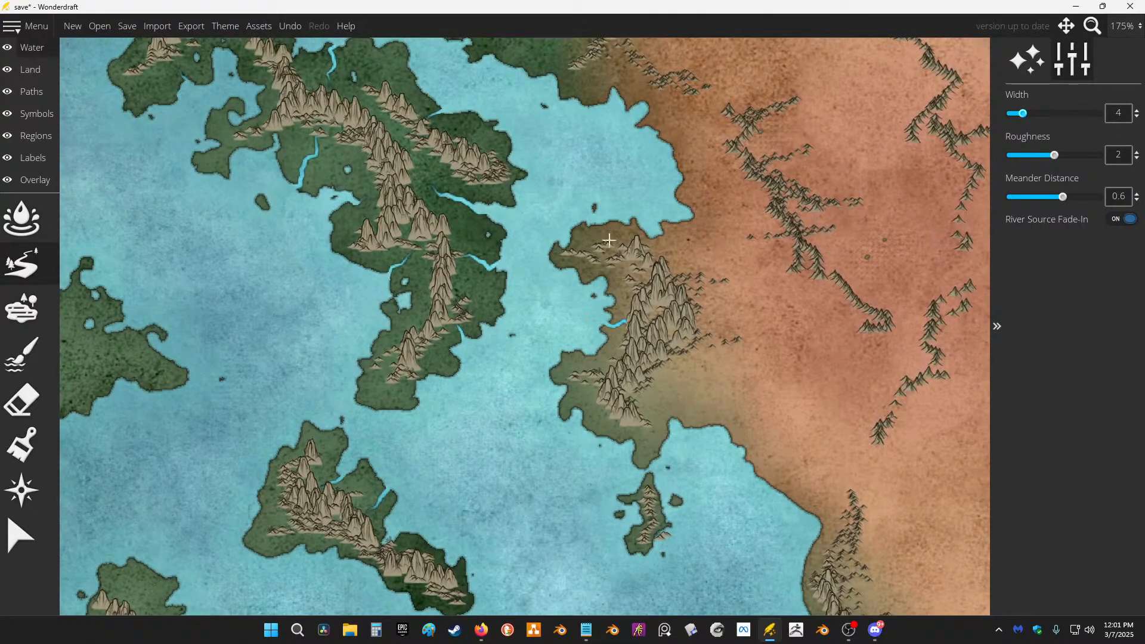
drag(613, 409, 529, 475)
drag(630, 474, 483, 214)
drag(665, 305, 642, 285)
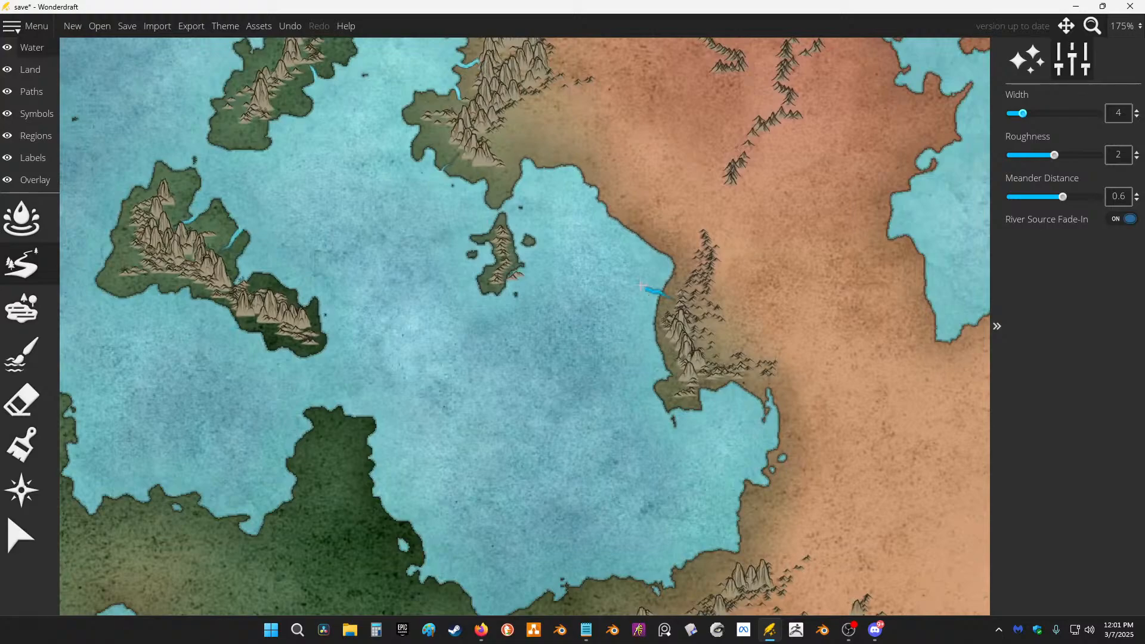
Step: Draw a river from the southern ranges north into the large bay and four rivers from them to the south coast
mouse_move(616, 375)
mouse_down()
mouse_move(622, 141)
mouse_move(650, 247)
mouse_move(605, 247)
mouse_move(595, 203)
mouse_up()
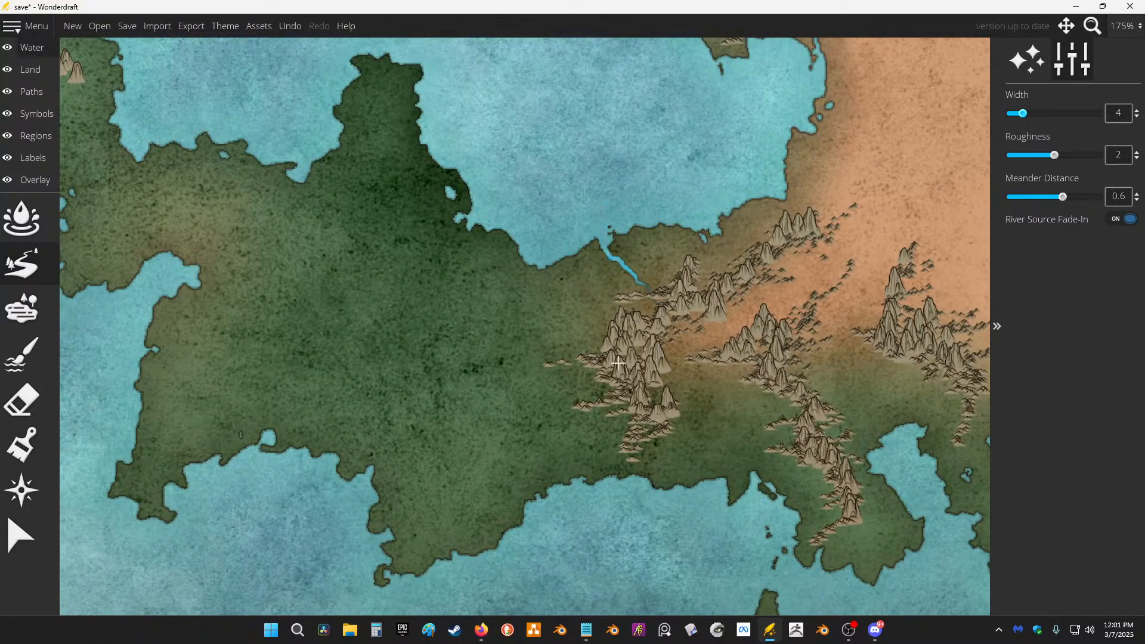
mouse_move(634, 409)
mouse_down()
mouse_move(575, 501)
mouse_move(583, 549)
mouse_up()
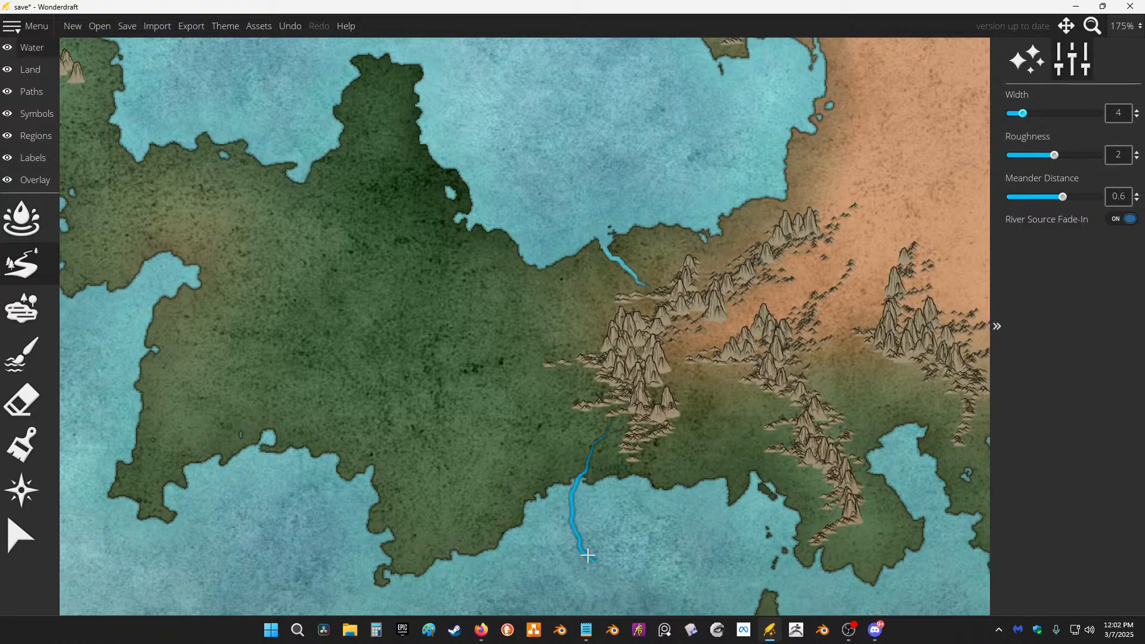
drag(721, 411, 682, 530)
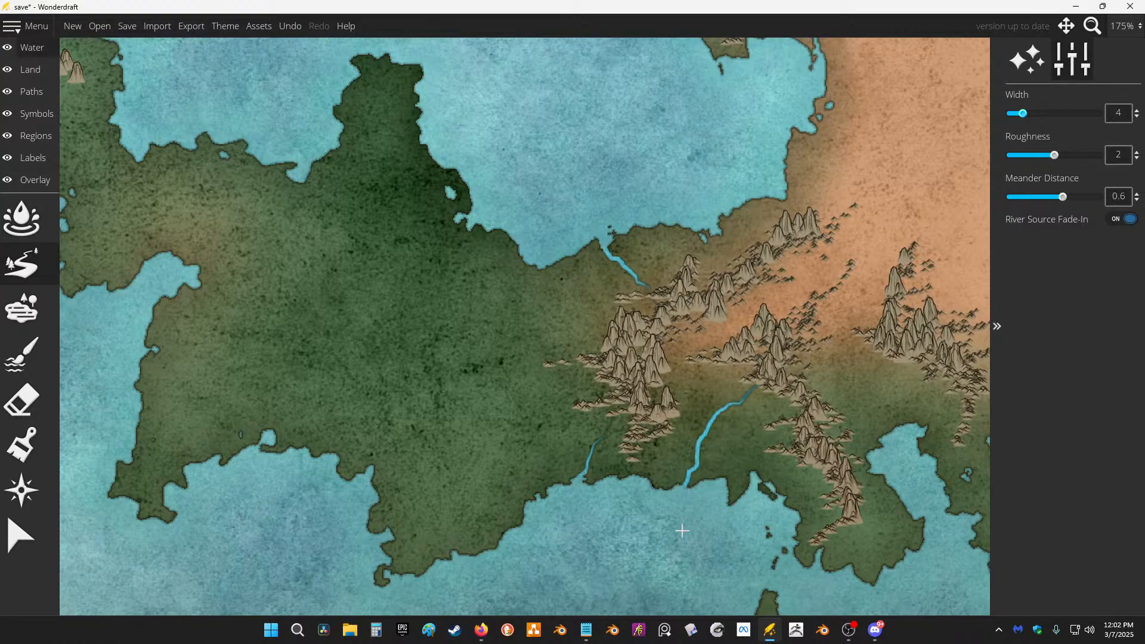
drag(815, 468, 747, 529)
mouse_move(801, 428)
mouse_down()
mouse_move(755, 457)
mouse_move(753, 479)
mouse_up()
Step: Draw two rivers into the head of the southern inlet, two from the southeastern range to the south coast, and one into the small lake
mouse_move(865, 328)
mouse_down()
mouse_move(519, 251)
mouse_move(506, 349)
mouse_move(531, 363)
mouse_move(539, 351)
mouse_up()
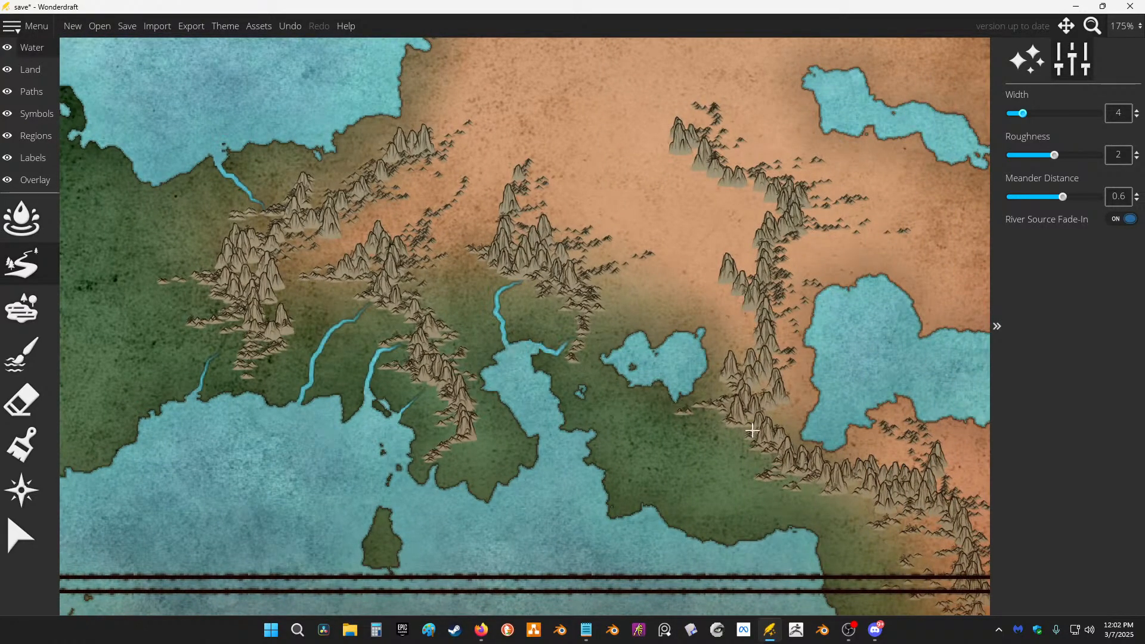
drag(749, 442, 646, 509)
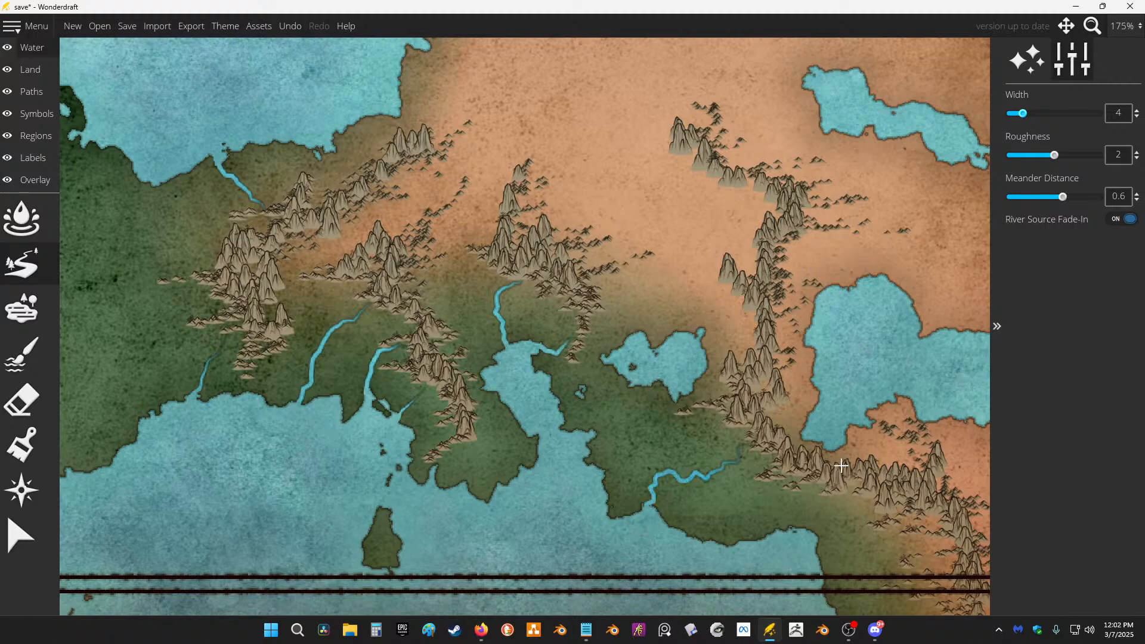
mouse_move(811, 503)
mouse_down()
mouse_move(796, 540)
mouse_move(789, 532)
mouse_up()
drag(736, 405, 670, 354)
Step: Draw two rivers from the southeastern range westward to the coast beside the map's southern border
drag(818, 385, 625, 257)
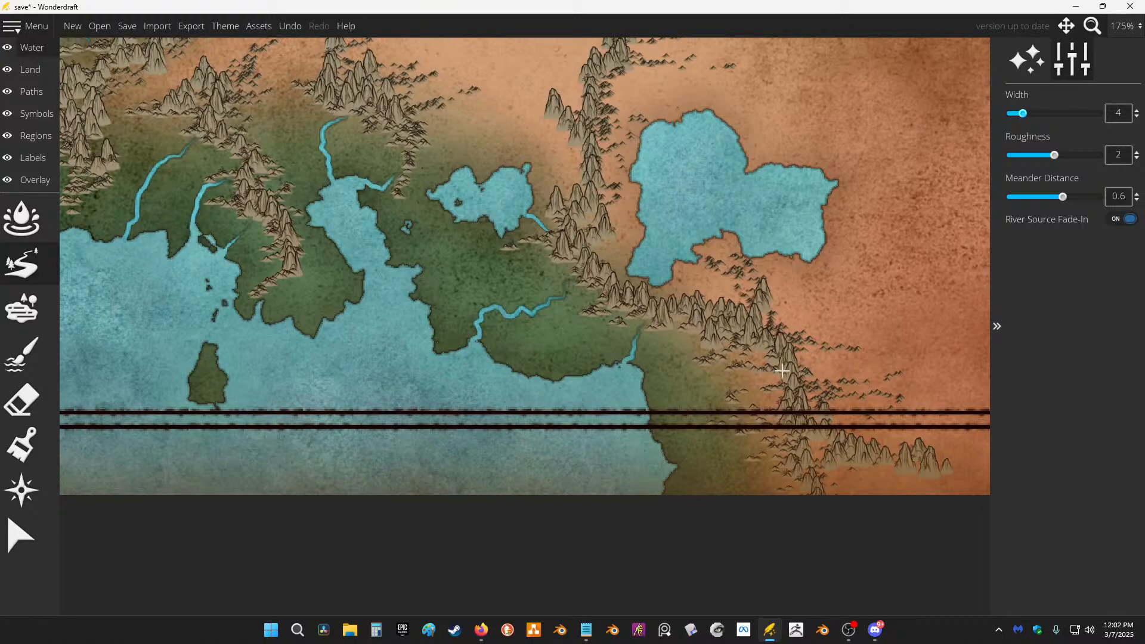
mouse_move(782, 371)
mouse_down()
mouse_move(673, 394)
mouse_move(611, 442)
mouse_up()
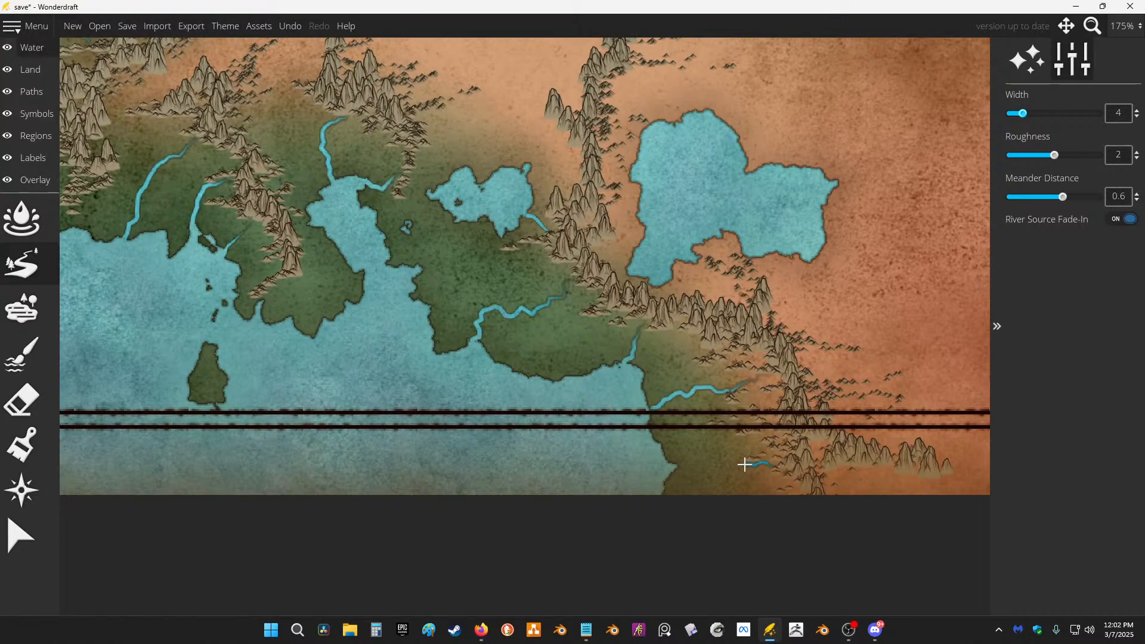
drag(744, 465, 649, 465)
Step: Draw a short river from the northwestern peninsula's ridge to its west coast, and one on the nearby mountain island's west coast
drag(417, 203, 790, 334)
mouse_move(282, 111)
mouse_down()
mouse_move(523, 211)
mouse_move(618, 287)
mouse_move(474, 289)
mouse_up()
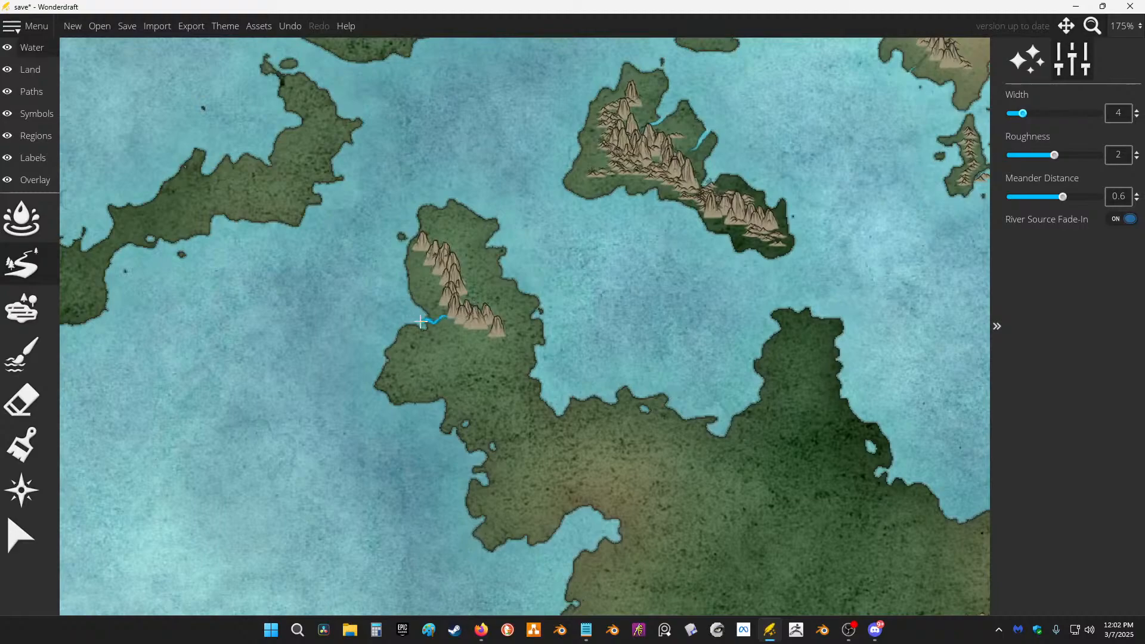
drag(421, 321, 423, 316)
drag(744, 187, 717, 250)
drag(600, 215, 514, 214)
Step: Draw five rivers from the mainland mountains to the west and south coasts facing the large arched island
mouse_move(422, 181)
mouse_down()
mouse_move(412, 467)
mouse_move(424, 503)
mouse_up()
mouse_move(662, 192)
mouse_down()
mouse_move(576, 291)
mouse_move(559, 277)
mouse_move(599, 236)
mouse_move(603, 167)
mouse_up()
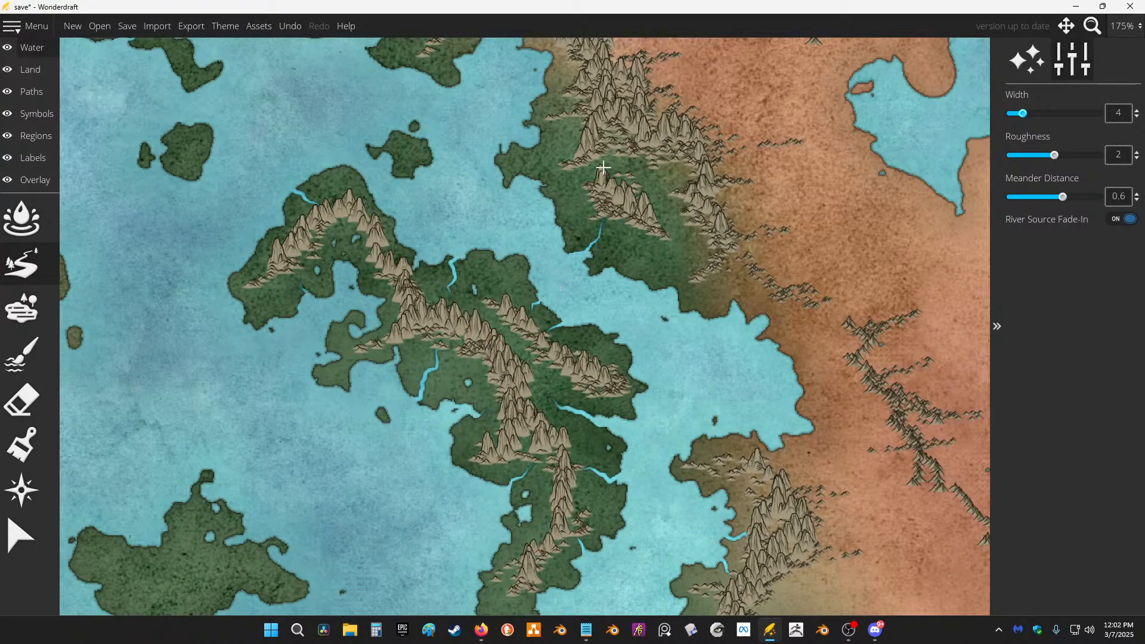
drag(555, 202, 658, 149)
drag(595, 125, 528, 143)
drag(608, 73, 537, 75)
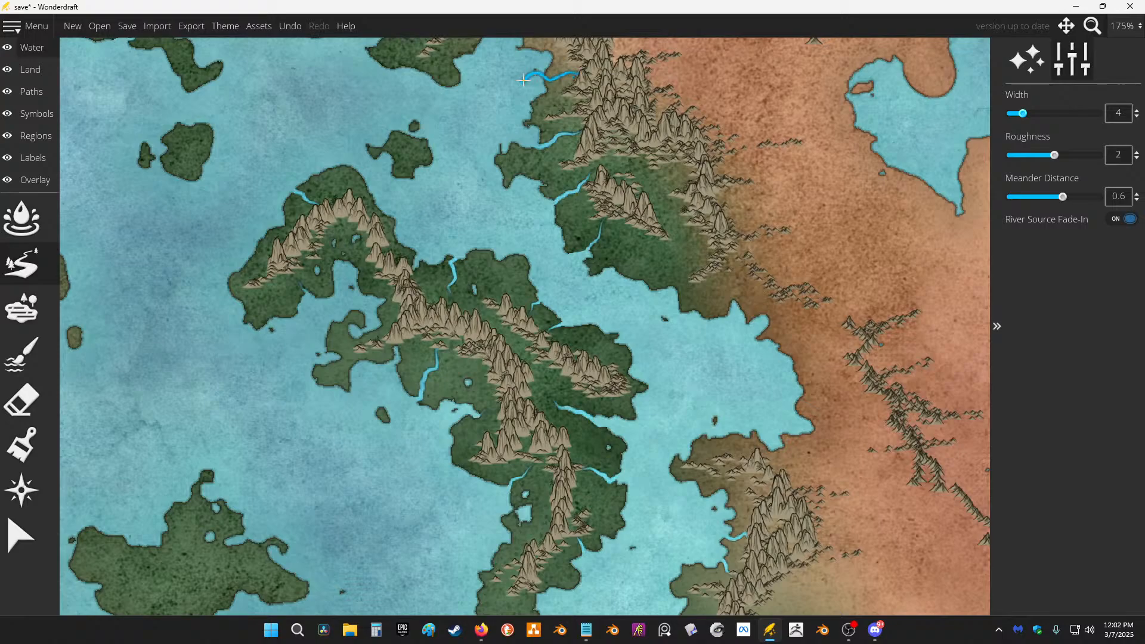
drag(689, 226, 661, 302)
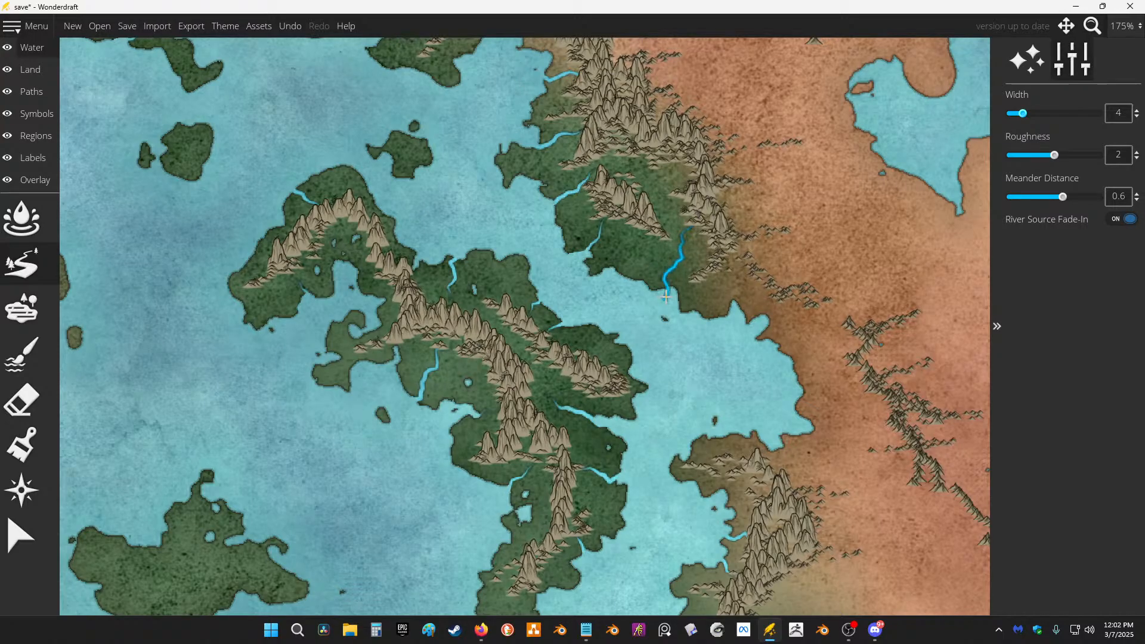
Step: Draw rivers from the main range to the west coast, from its southern spur to the shores on both sides, and into the eastern bay
drag(496, 150, 562, 352)
drag(599, 170, 632, 230)
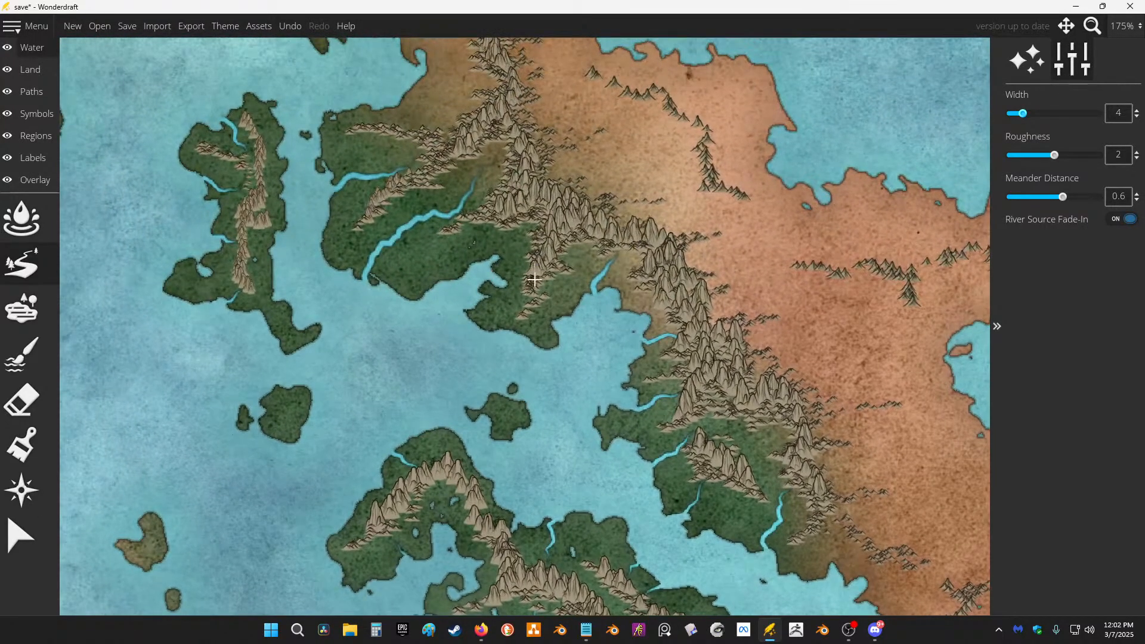
drag(534, 279, 492, 265)
drag(552, 289, 590, 333)
drag(505, 201, 536, 398)
drag(564, 314, 602, 329)
mouse_move(558, 293)
mouse_down()
mouse_move(537, 285)
mouse_move(499, 316)
mouse_move(455, 285)
mouse_up()
Step: Draw a short river from the large island's southern ridge to its west coast, and one on the mainland peninsula across the strait
drag(346, 401, 602, 269)
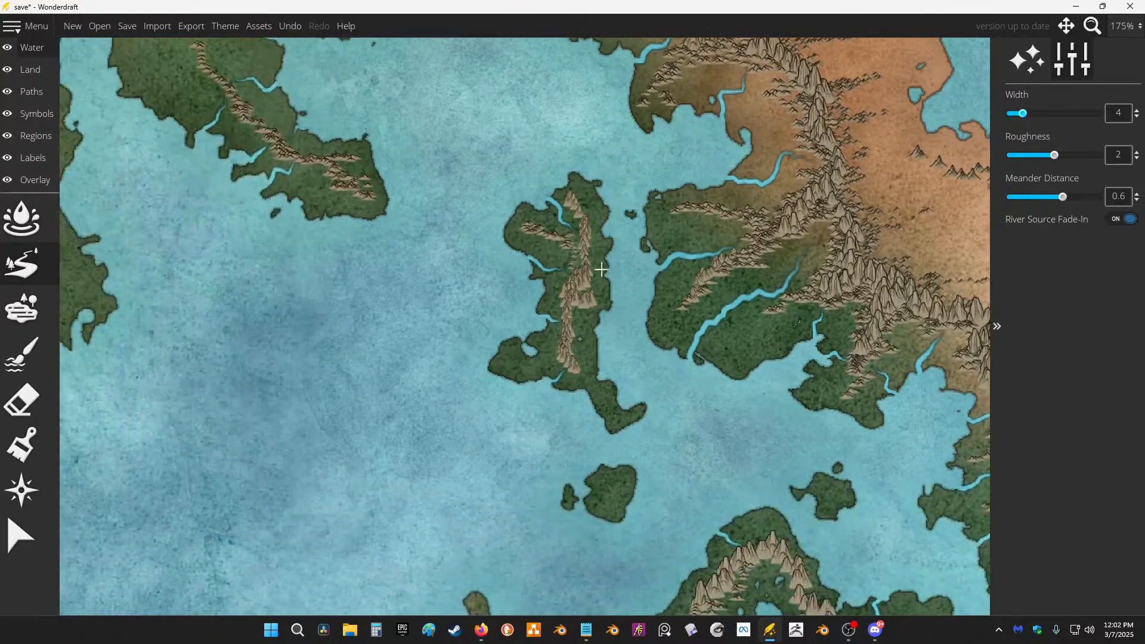
drag(489, 241, 887, 358)
drag(540, 293, 824, 74)
drag(895, 477, 269, 215)
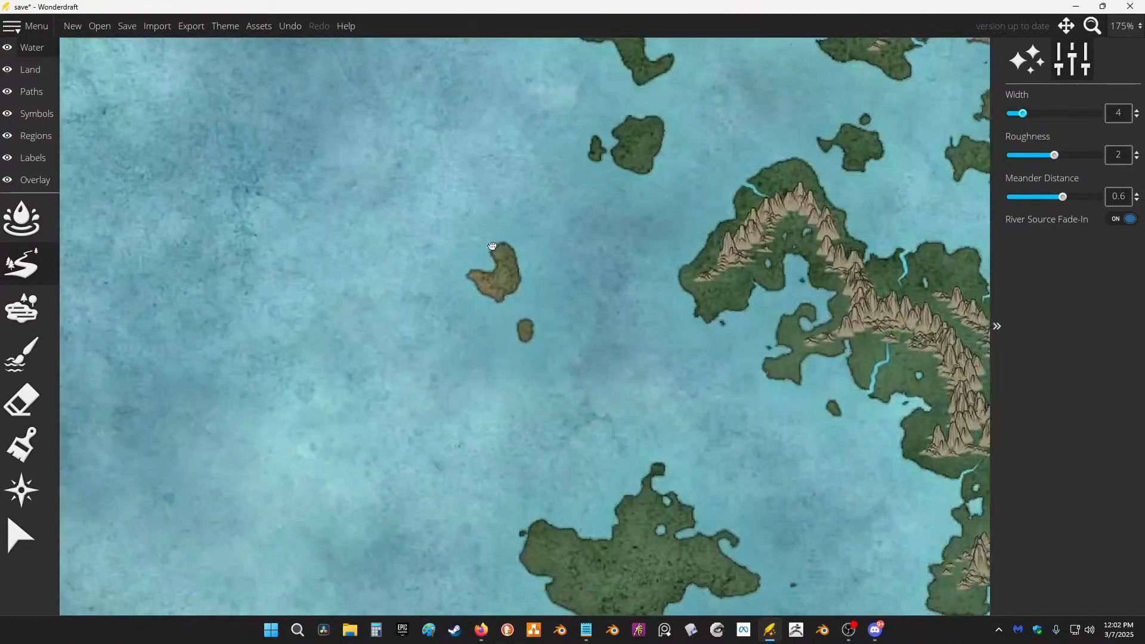
drag(539, 358, 494, 125)
drag(754, 241, 554, 129)
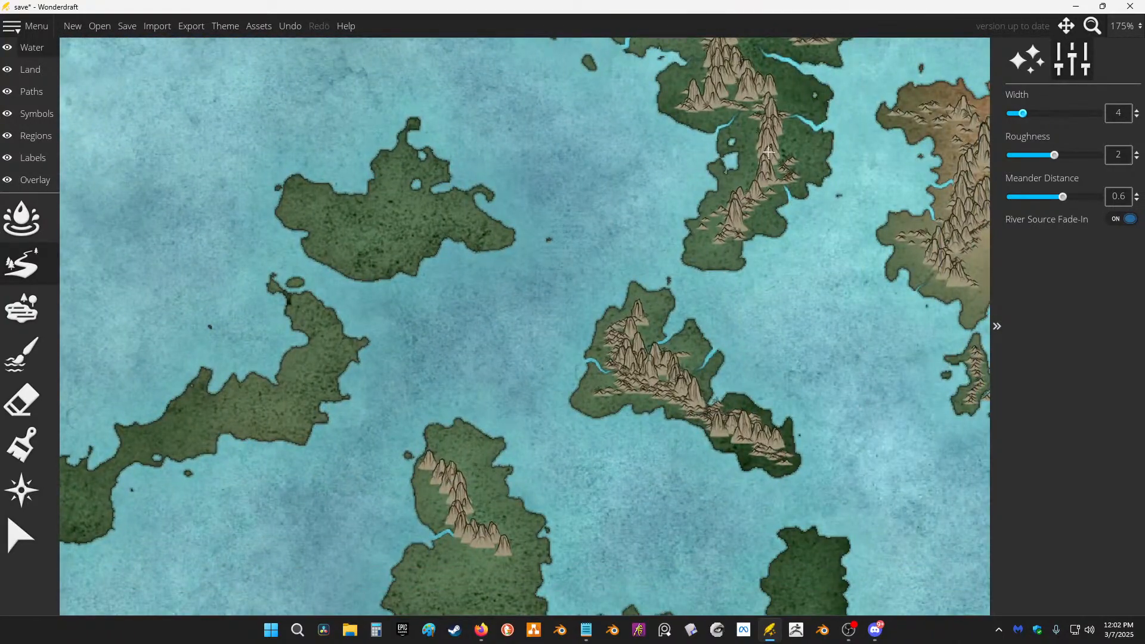
drag(769, 153, 713, 162)
drag(959, 237, 652, 188)
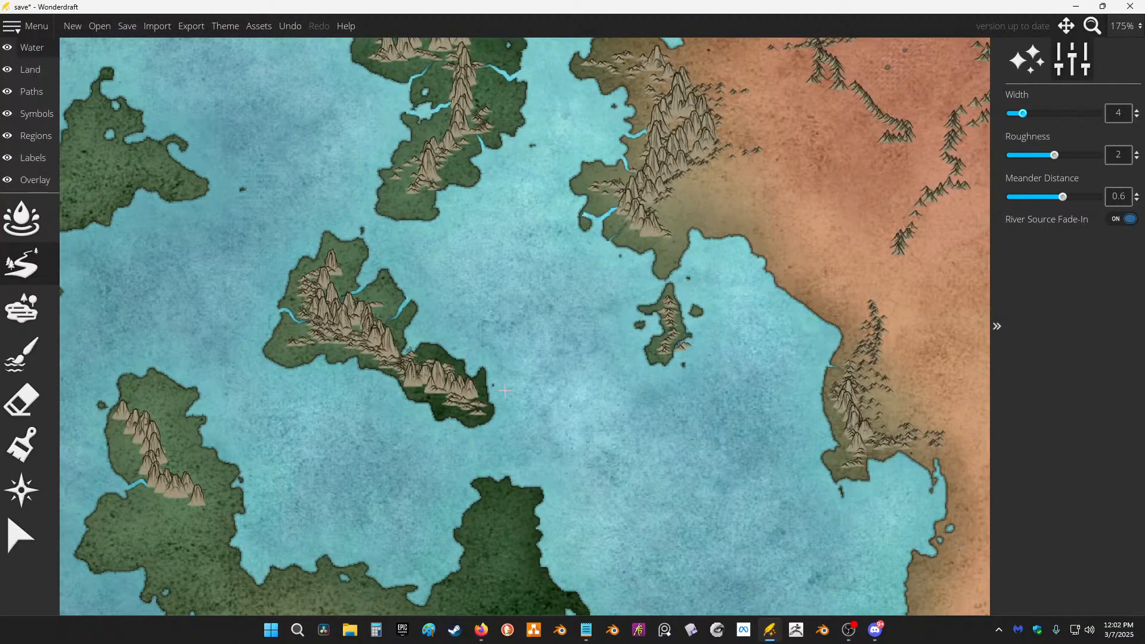
Step: Draw a river from the southern range to the bay north of it, and a long winding one across the green plain to the western inlet
drag(471, 578, 488, 190)
mouse_move(740, 374)
mouse_down()
mouse_move(696, 312)
mouse_move(693, 256)
mouse_up()
drag(487, 162, 563, 173)
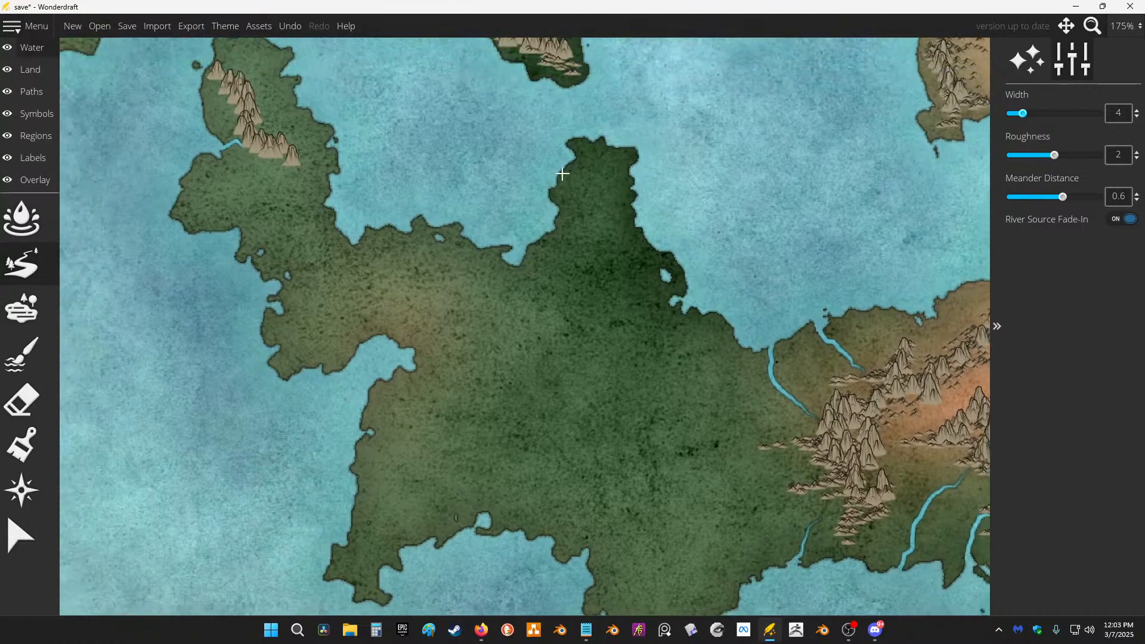
scroll(507, 189, down, 2)
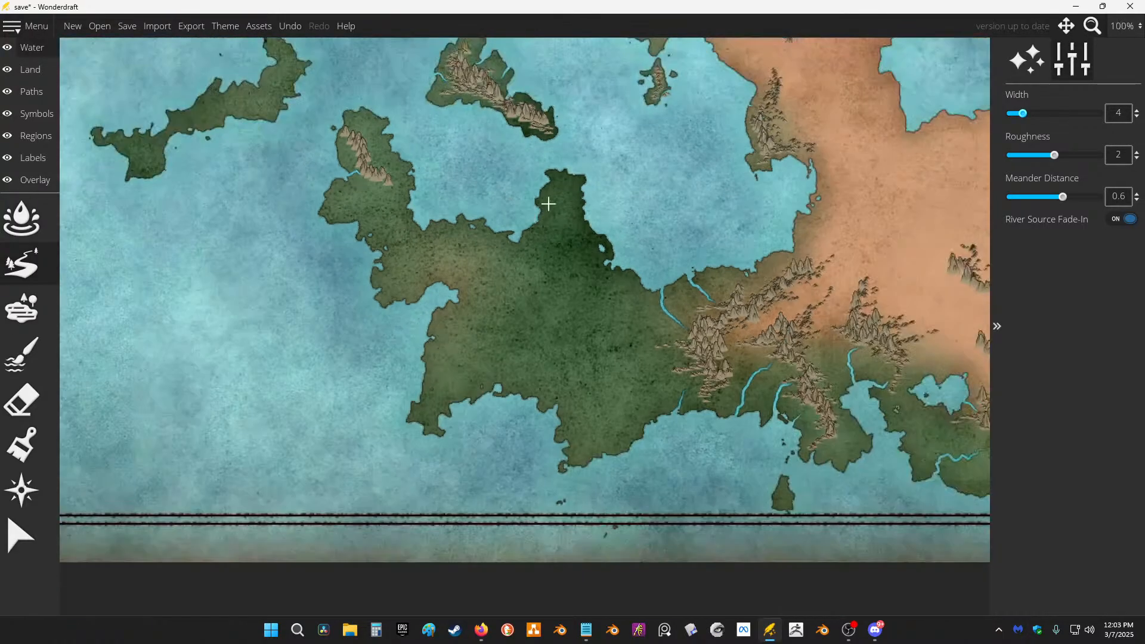
scroll(642, 357, up, 2)
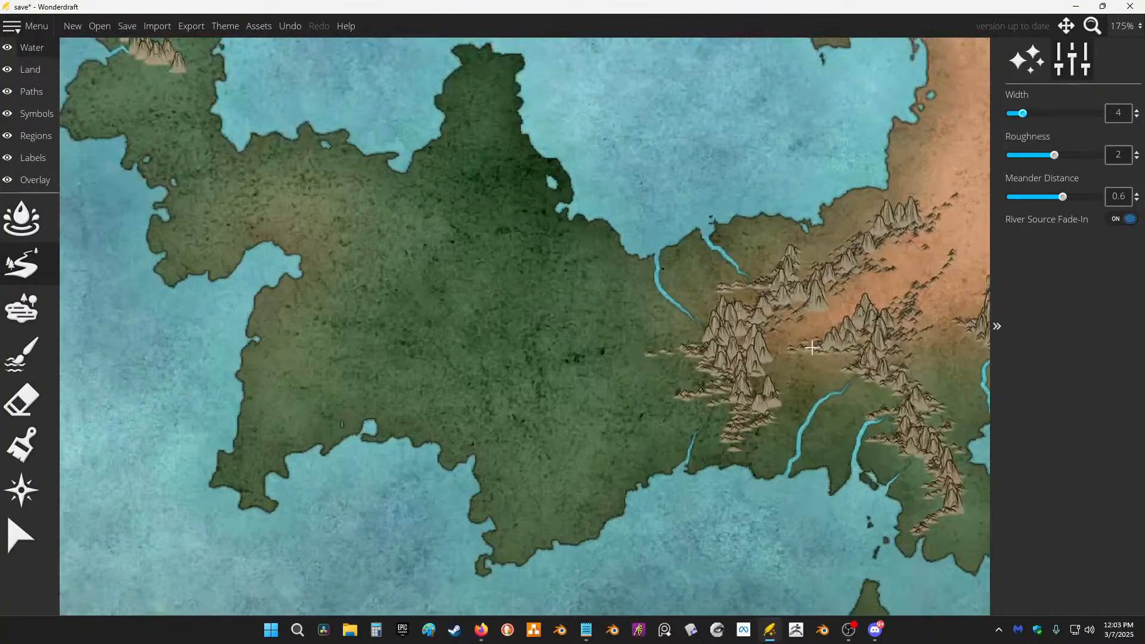
mouse_move(659, 382)
mouse_down()
mouse_move(614, 358)
mouse_move(599, 320)
mouse_move(543, 310)
mouse_move(537, 342)
mouse_move(480, 359)
mouse_move(457, 327)
mouse_move(411, 312)
mouse_move(380, 356)
mouse_move(365, 287)
mouse_move(278, 267)
mouse_up()
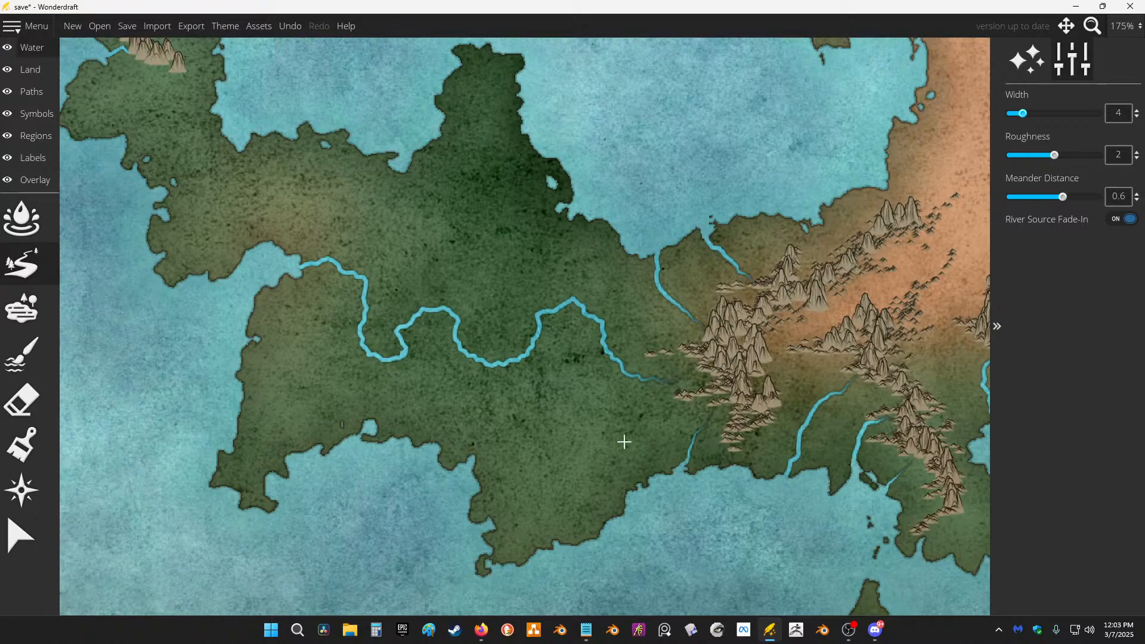
Step: Draw short rivers from the small coastal range north of the winding river's plain westward into the sea
scroll(701, 363, down, 5)
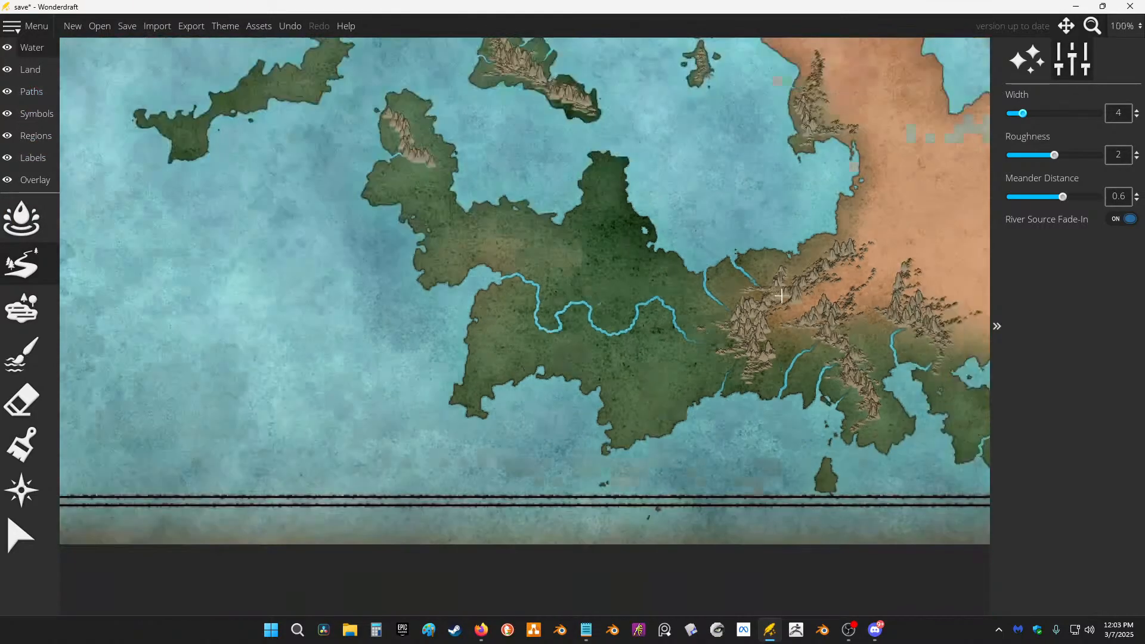
drag(701, 364, 662, 377)
scroll(790, 331, down, 1)
drag(770, 227, 752, 362)
scroll(896, 363, up, 2)
scroll(889, 334, down, 2)
drag(647, 213, 844, 217)
scroll(844, 217, up, 2)
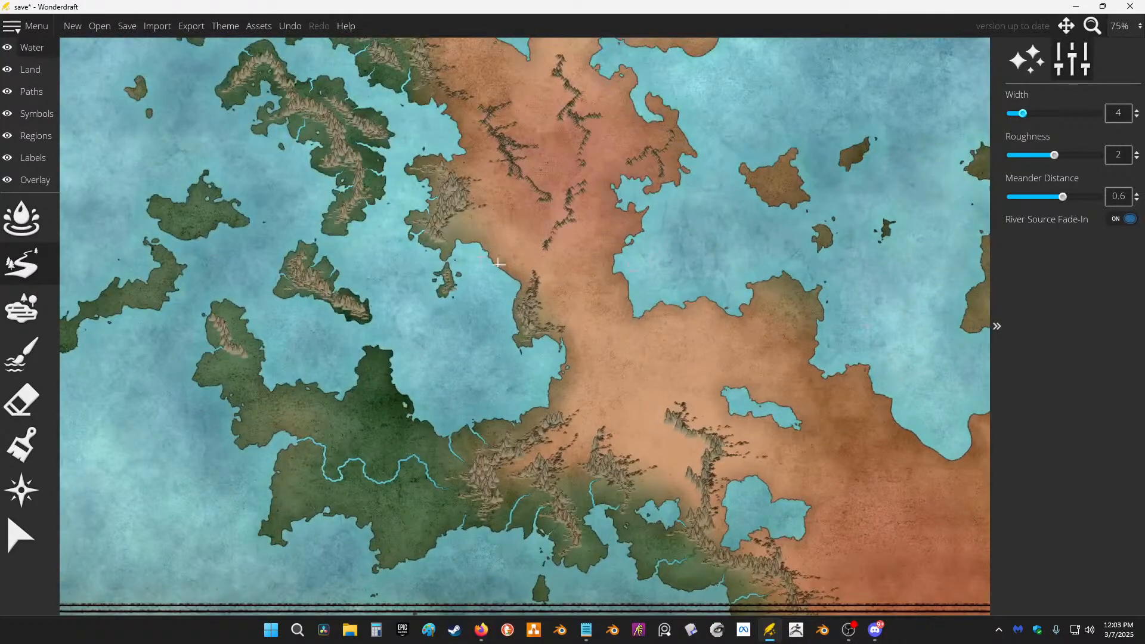
scroll(499, 262, up, 3)
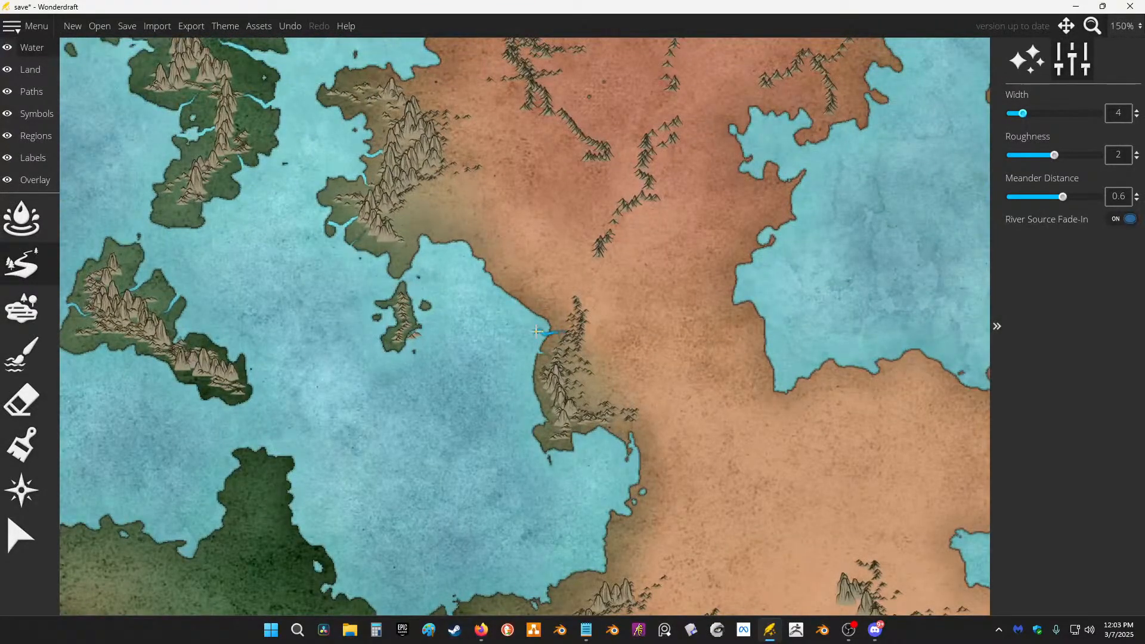
drag(568, 409, 505, 413)
Step: Paint a ridge of the tall steep-sided mountain symbol at scale 10 across the bare green island west of the large arched island
drag(294, 224, 666, 423)
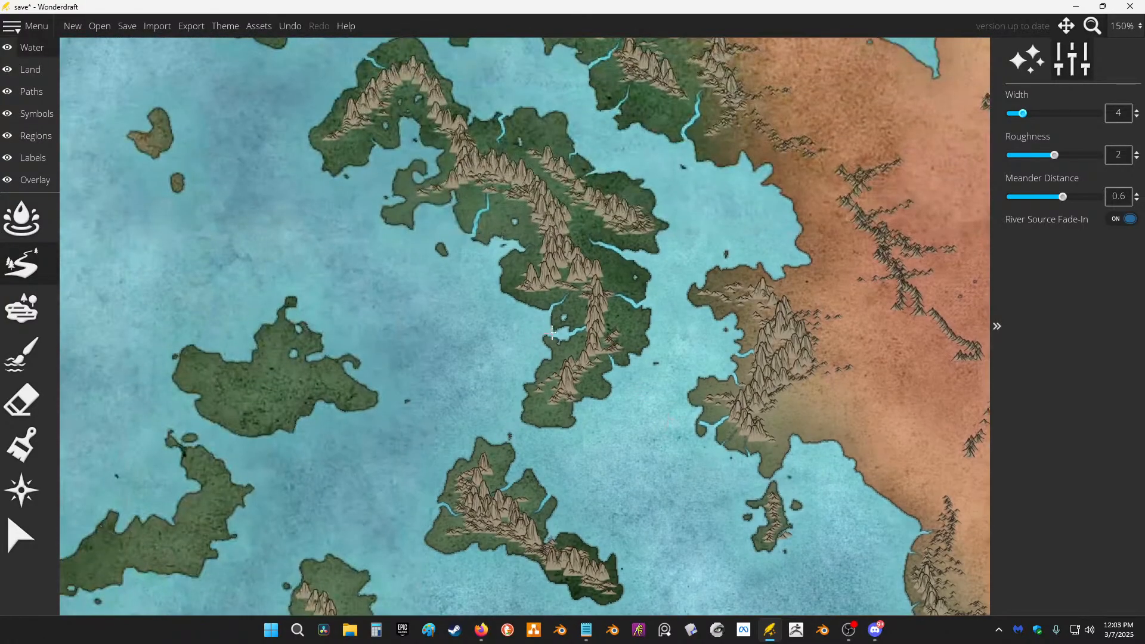
mouse_move(361, 334)
mouse_down()
mouse_move(591, 235)
mouse_move(580, 183)
mouse_up()
scroll(184, 280, up, 1)
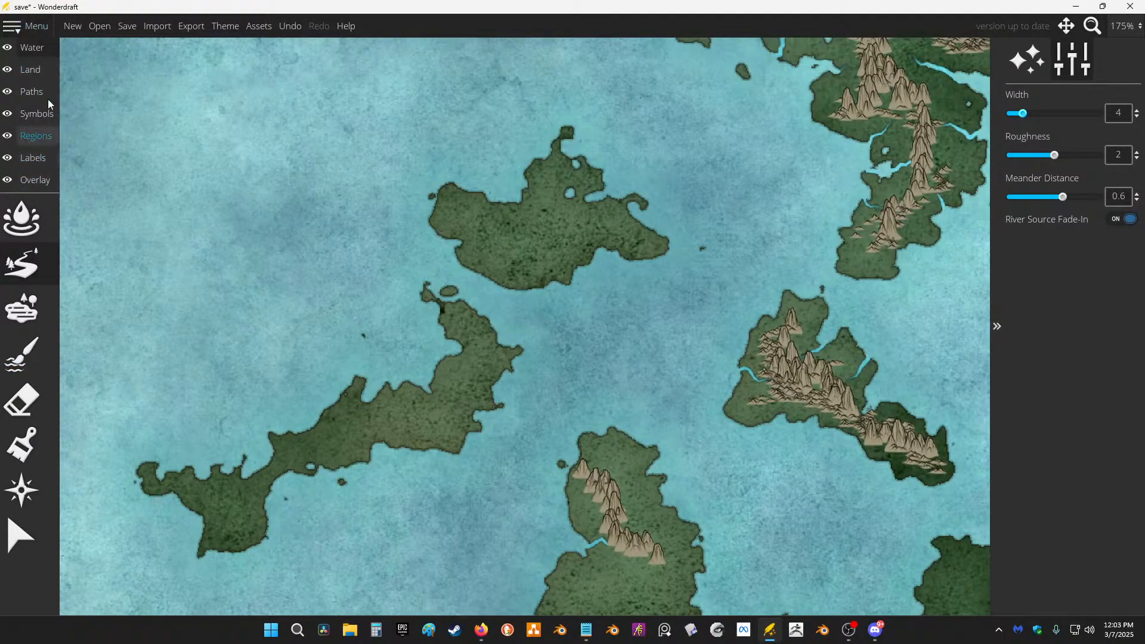
click(37, 113)
click(22, 309)
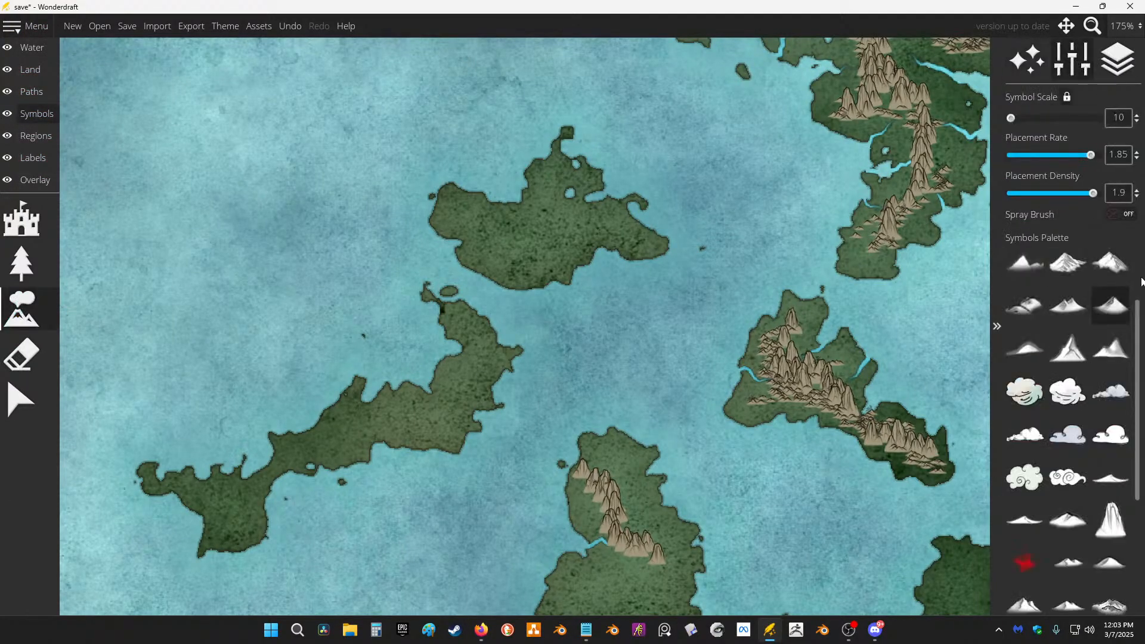
click(1111, 520)
scroll(417, 398, up, 3)
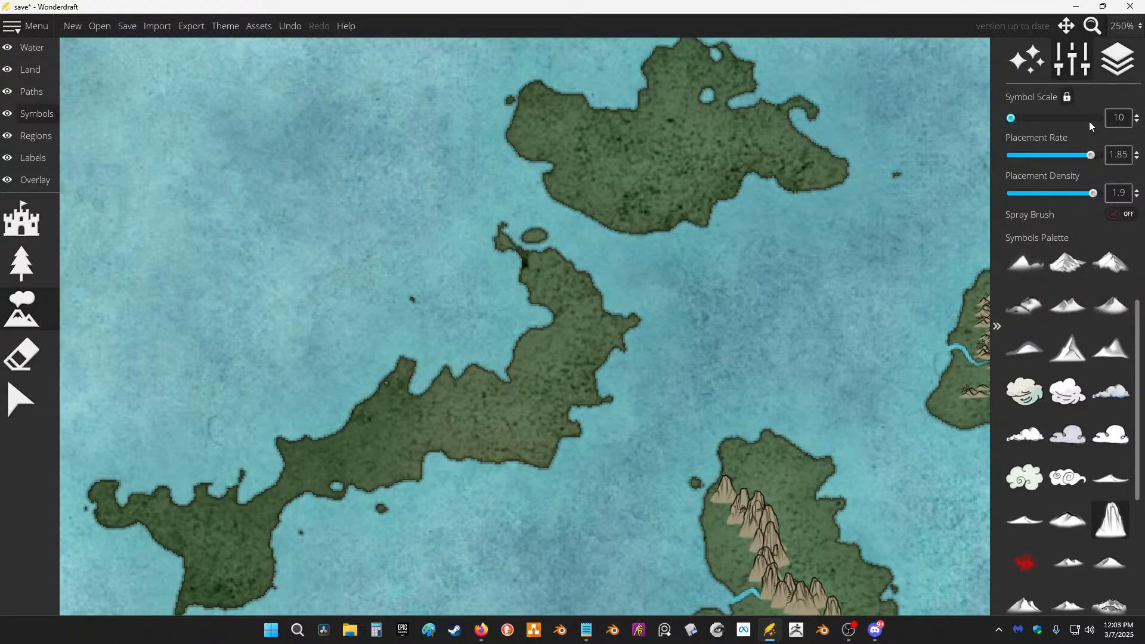
click(1137, 115)
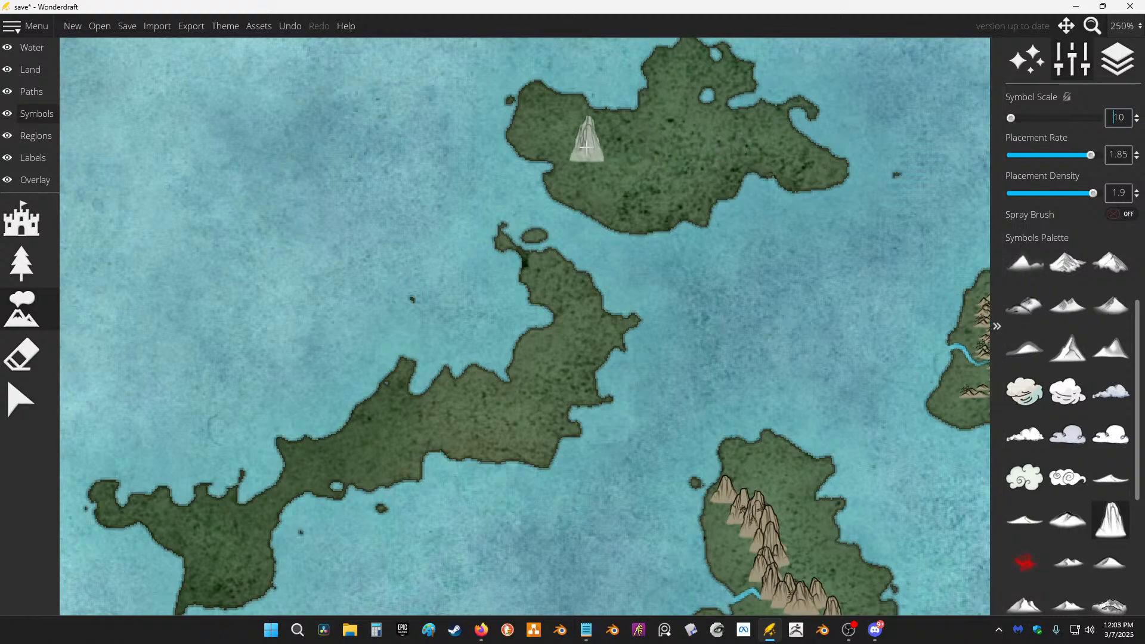
drag(588, 141, 770, 140)
scroll(495, 330, down, 4)
Step: Paint mountains along the elongated western island, from its southwestern end up to its northeastern arm
drag(547, 296, 646, 185)
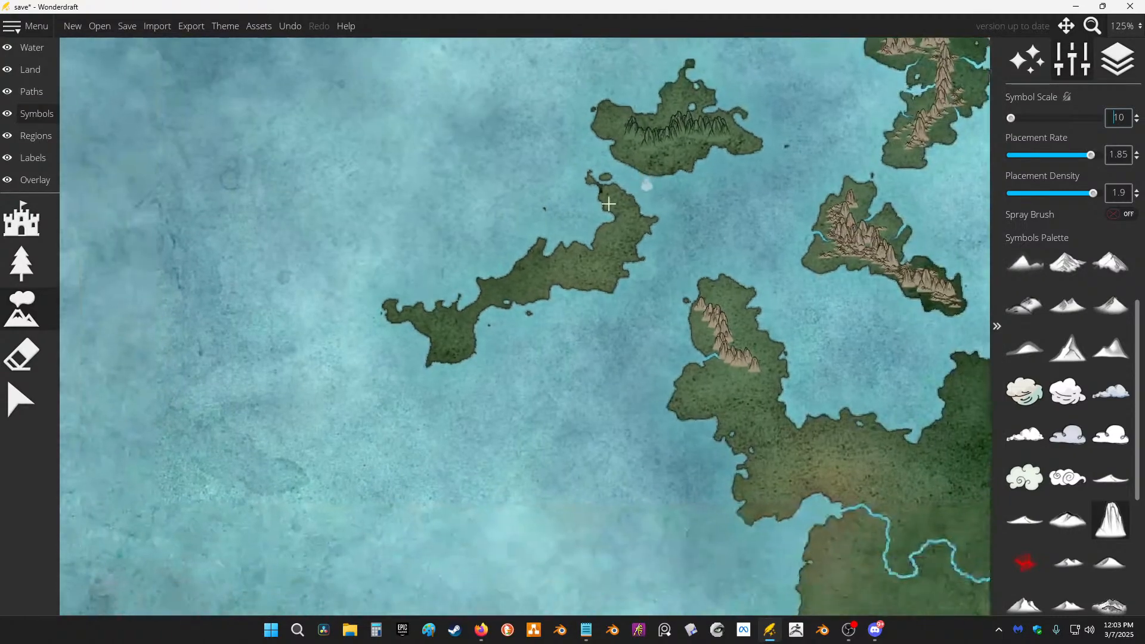
mouse_move(456, 336)
mouse_down()
mouse_move(521, 281)
mouse_move(622, 260)
mouse_move(623, 217)
mouse_up()
mouse_move(671, 321)
mouse_down()
mouse_move(637, 282)
mouse_move(541, 224)
mouse_up()
Step: Undo the trial mountains on the mainland's northwestern peninsula and paint a scale 10 ridge down it and eastward along the coast
mouse_move(609, 301)
mouse_down()
mouse_move(675, 358)
mouse_move(688, 343)
mouse_up()
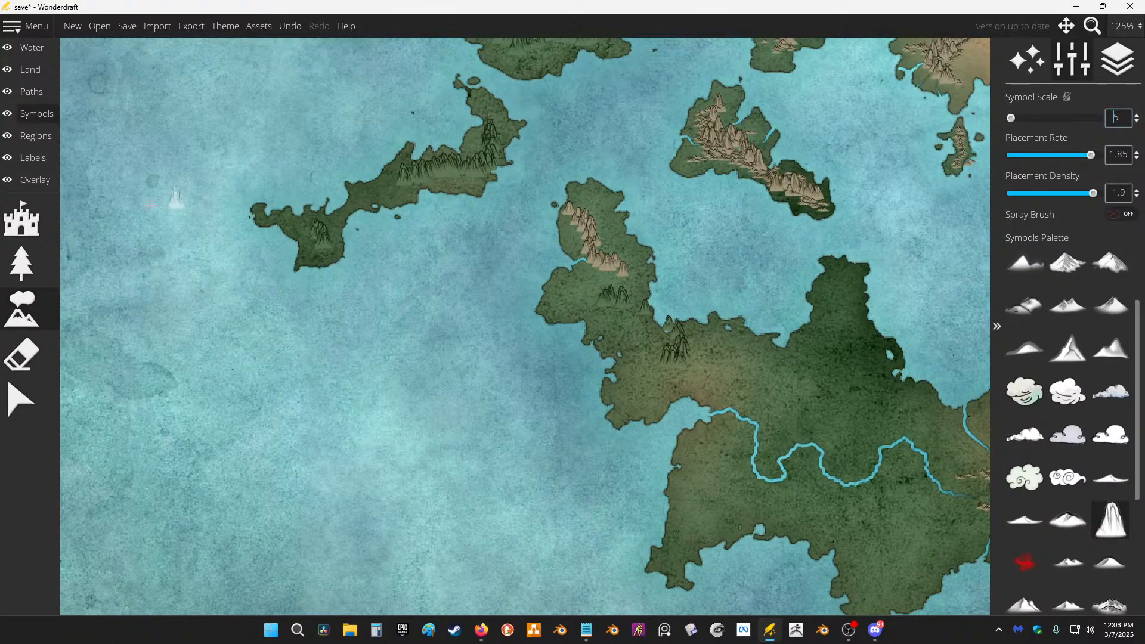
key(ctrl+z)
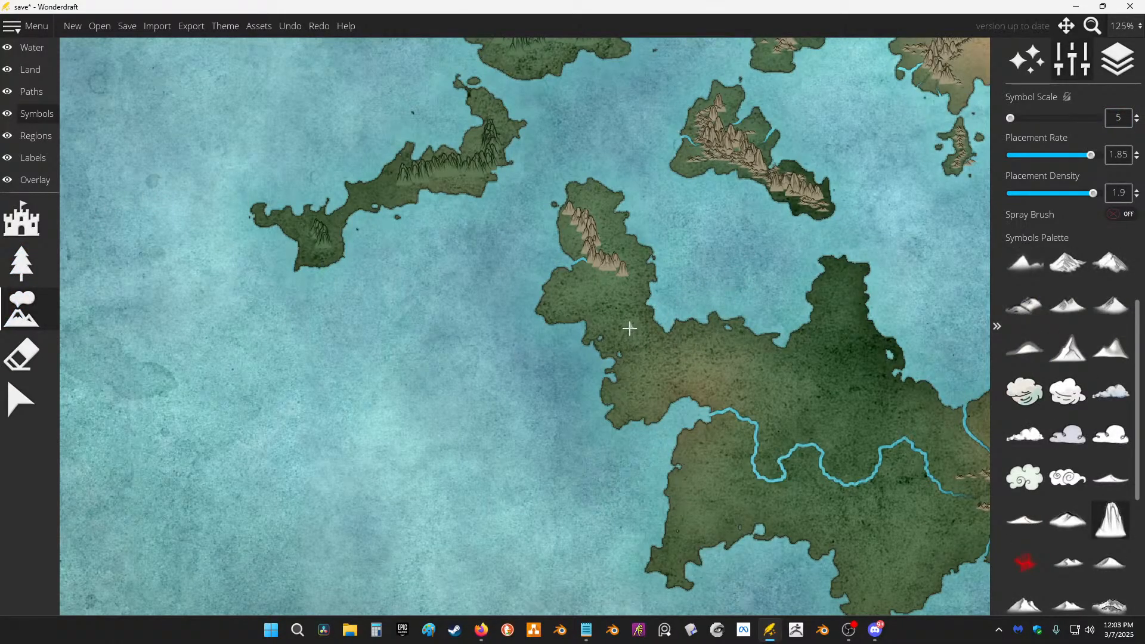
scroll(615, 323, up, 2)
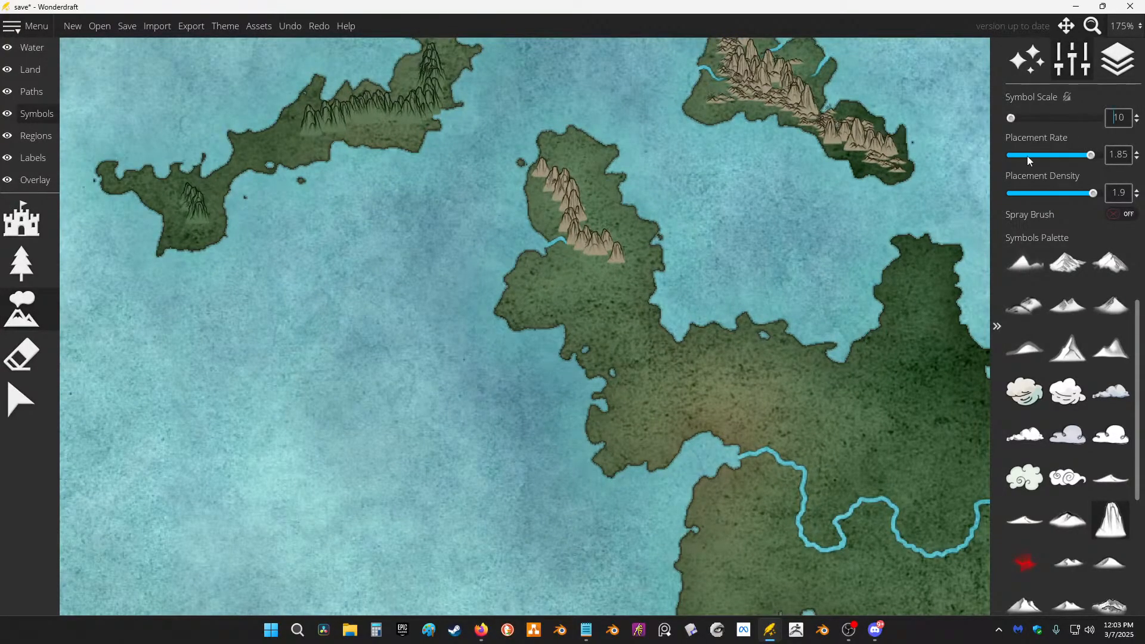
mouse_move(587, 294)
mouse_down()
mouse_move(655, 383)
mouse_move(647, 420)
mouse_up()
mouse_move(661, 378)
mouse_down()
mouse_move(778, 385)
mouse_move(332, 225)
mouse_up()
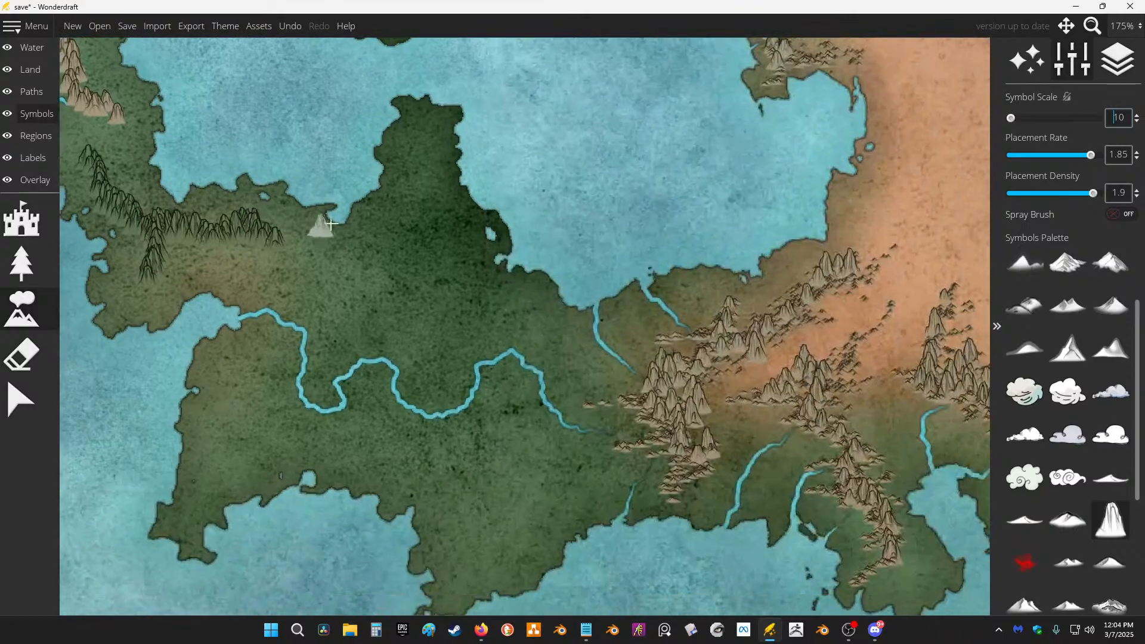
Step: Paint mountain ridges down the dark green northern headland, on the southern cape, and on the western land south of the winding river
drag(424, 142, 456, 274)
drag(444, 412, 443, 324)
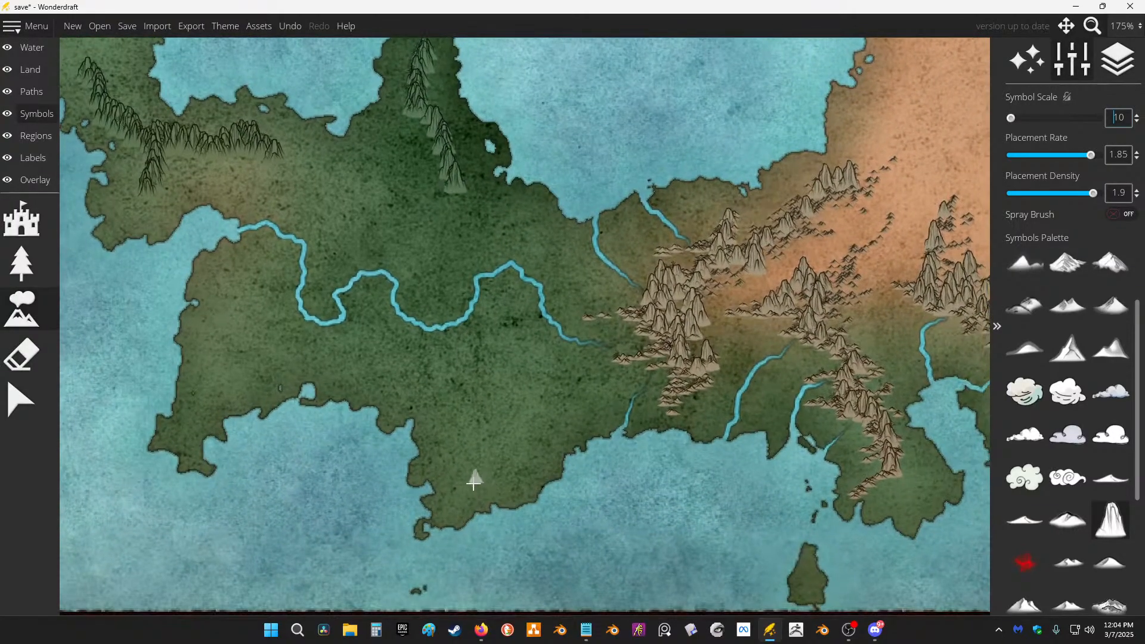
drag(474, 484, 521, 376)
drag(194, 392, 262, 316)
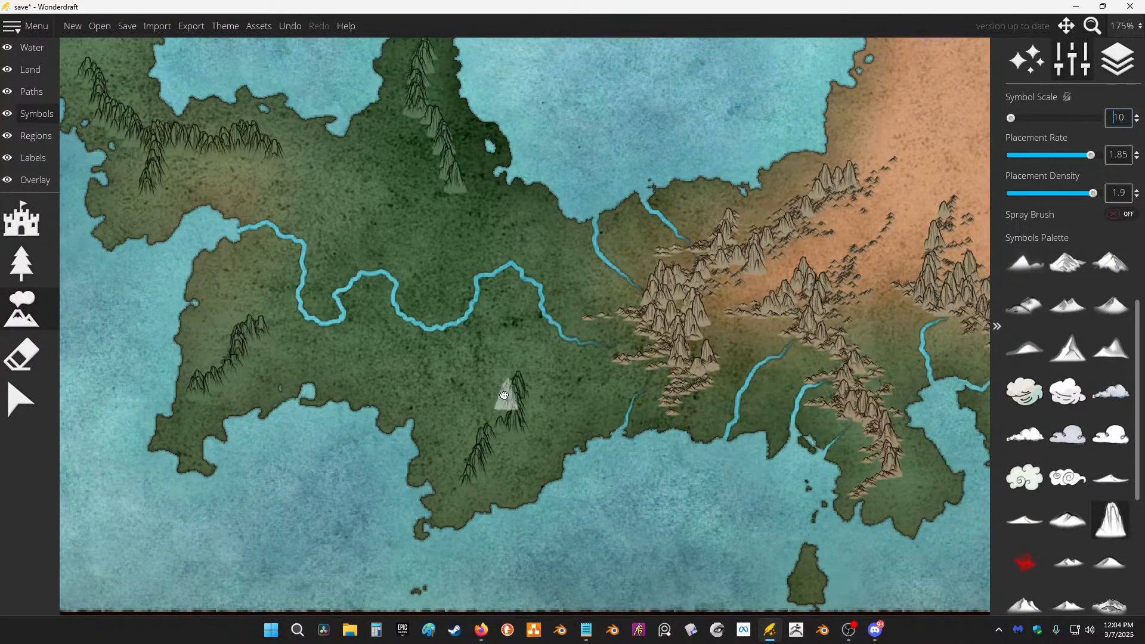
Step: Place tall mountains just south of the small range on the mainland's green lobe facing the large arched island
mouse_move(809, 388)
mouse_down()
mouse_move(552, 255)
mouse_move(648, 510)
mouse_up()
drag(511, 391, 608, 587)
drag(507, 227, 593, 519)
drag(601, 352, 662, 543)
drag(647, 260, 698, 387)
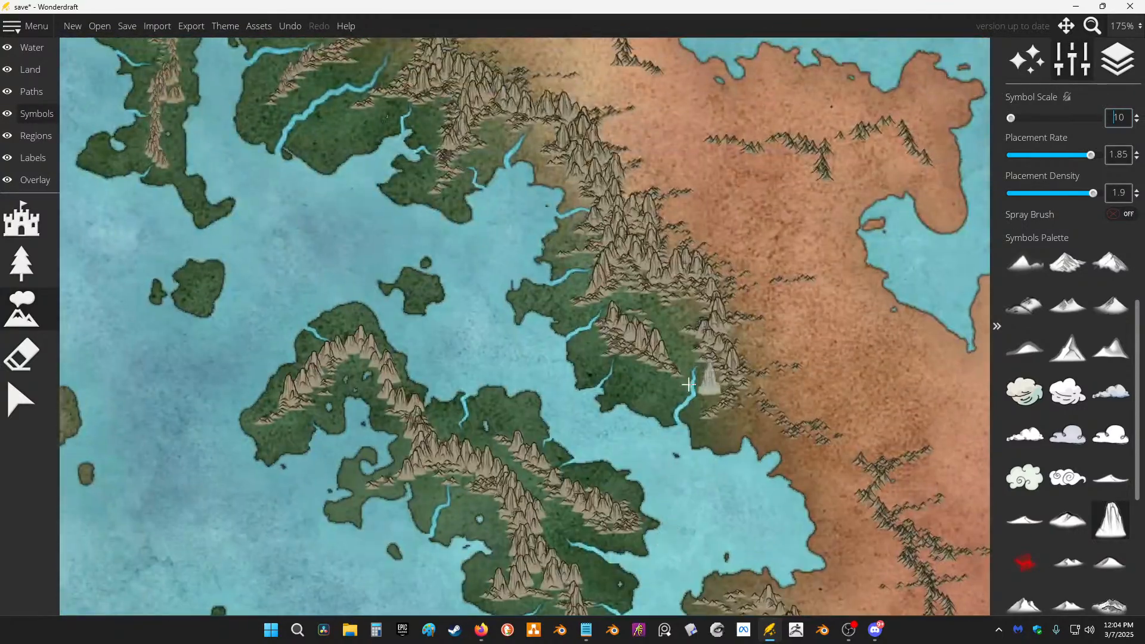
click(627, 381)
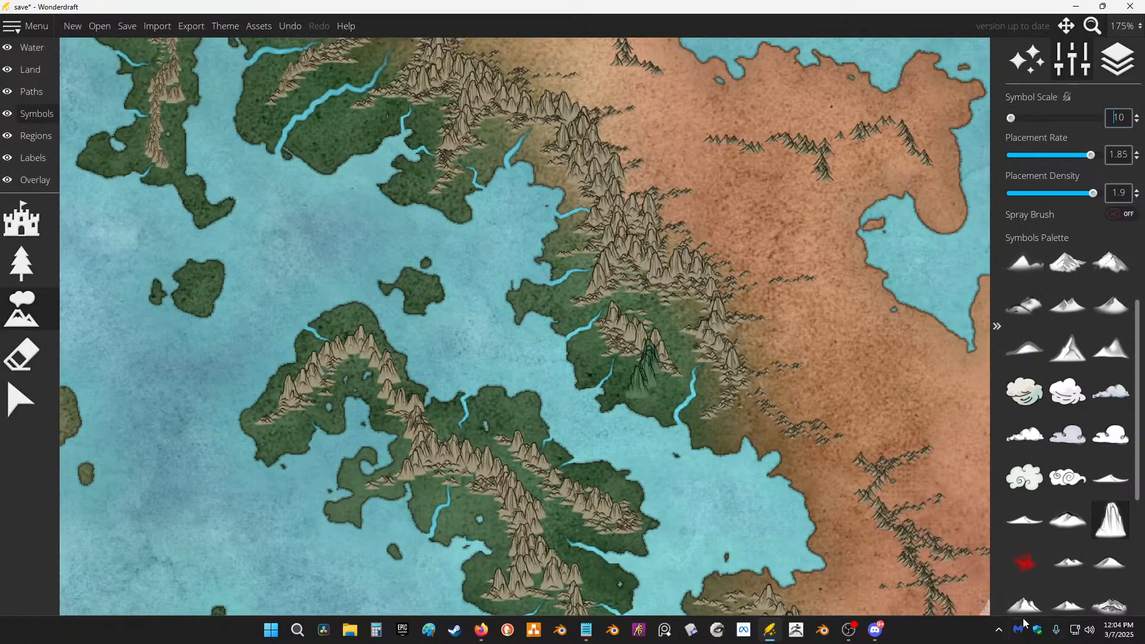
Step: Launch Steam through the system search
click(996, 630)
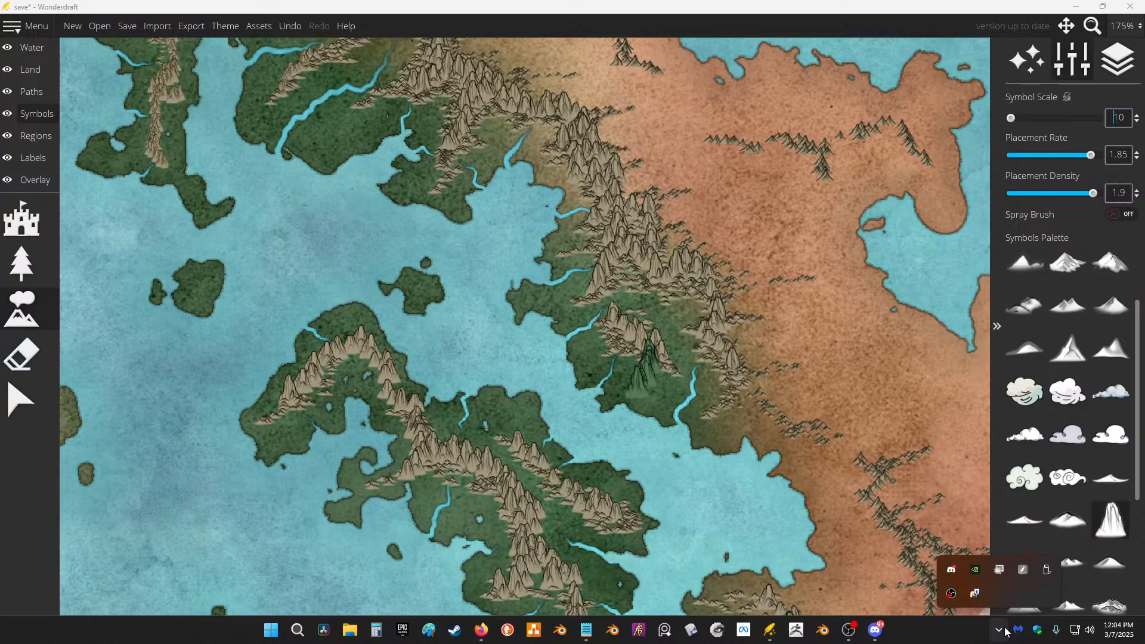
click(1003, 631)
key(super)
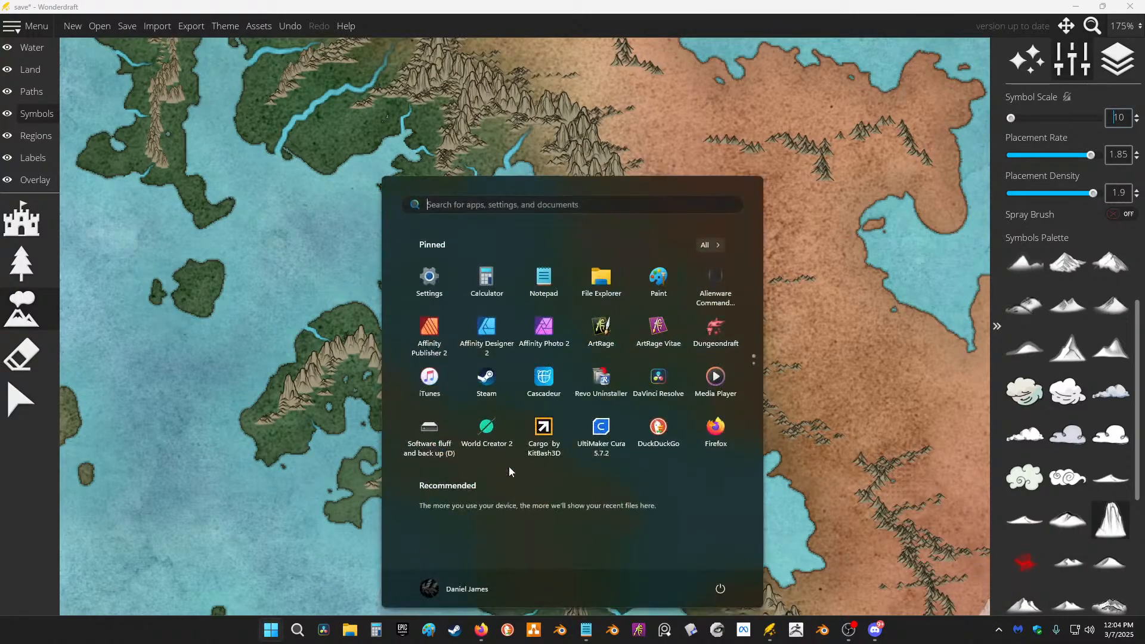
text(stea)
key(Escape)
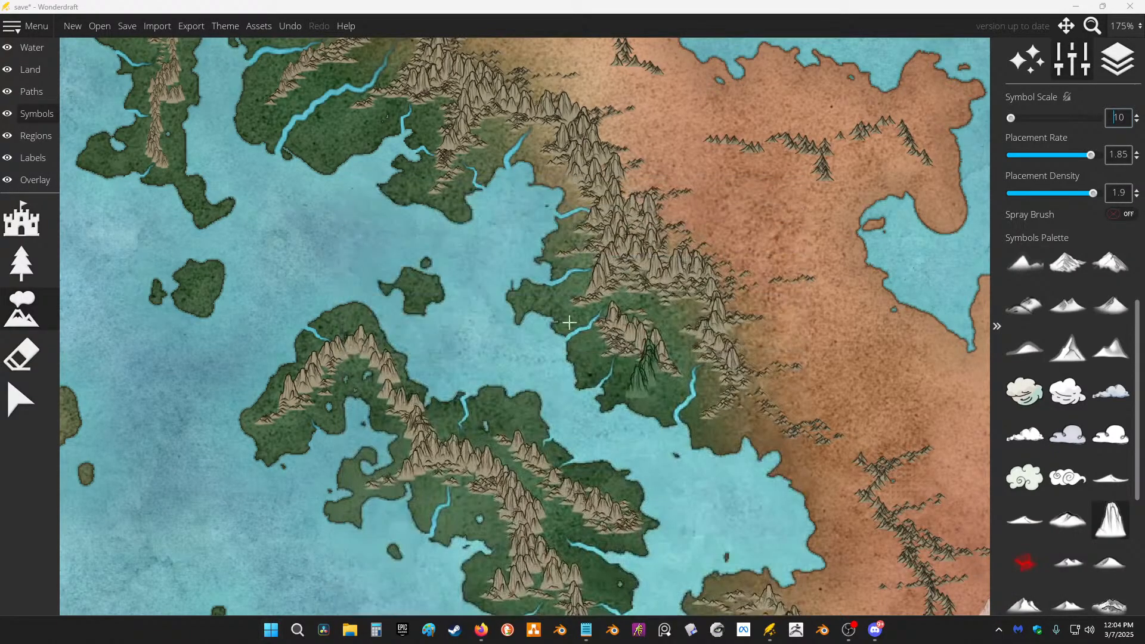
Step: Place a tall mountain beside the short coastal river west of the main range, north of the narrow island
click(909, 9)
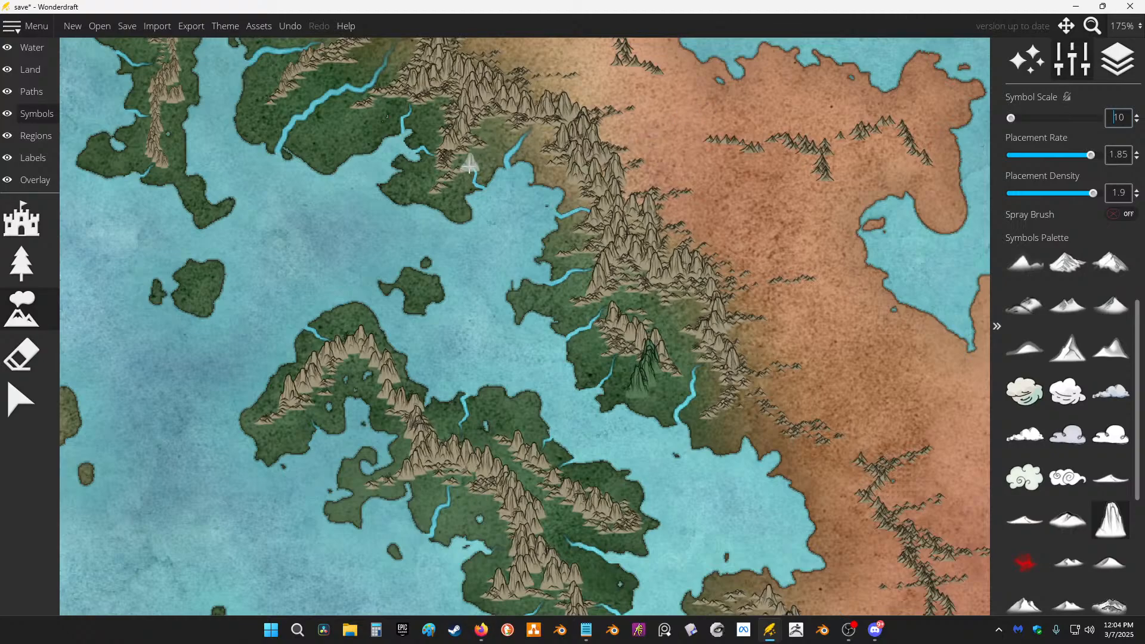
drag(469, 166, 697, 212)
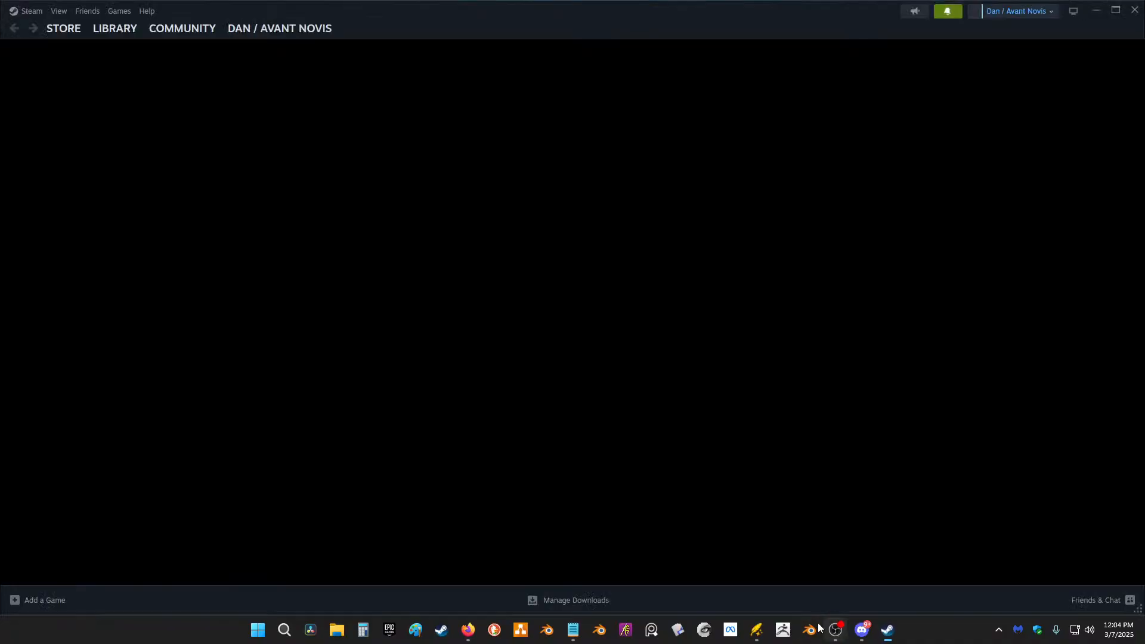
drag(816, 6, 746, 0)
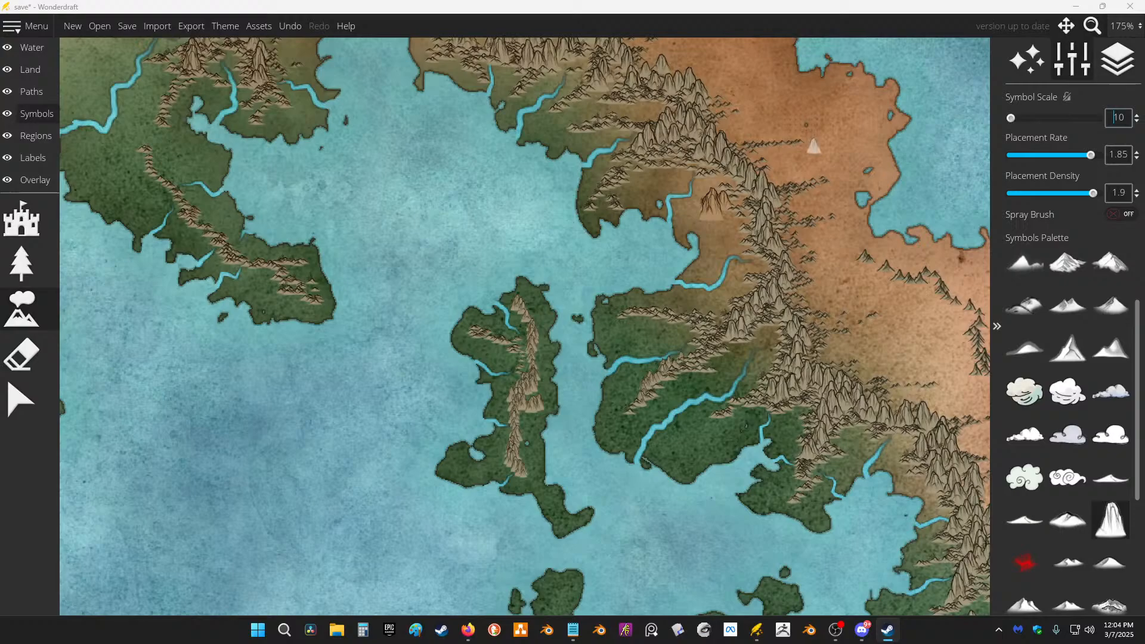
mouse_move(1144, 9)
mouse_down()
mouse_move(1125, 8)
mouse_move(1130, 0)
mouse_up()
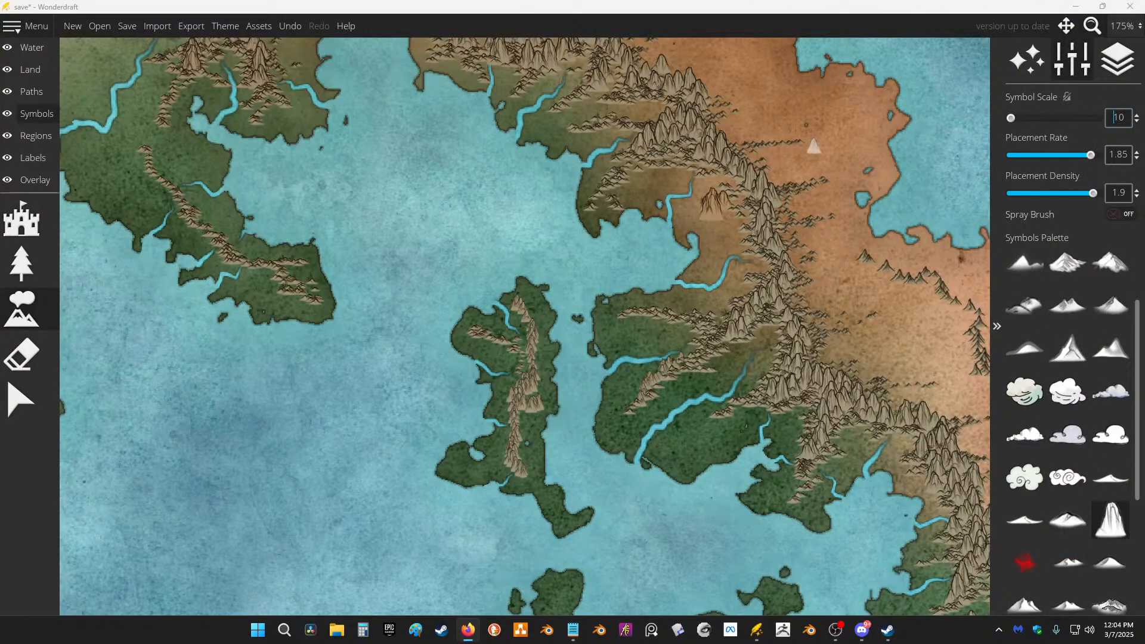
key(alt+Tab)
key(alt+Tab)
key(alt+Tab)
key(alt+Tab)
drag(646, 4, 746, 1)
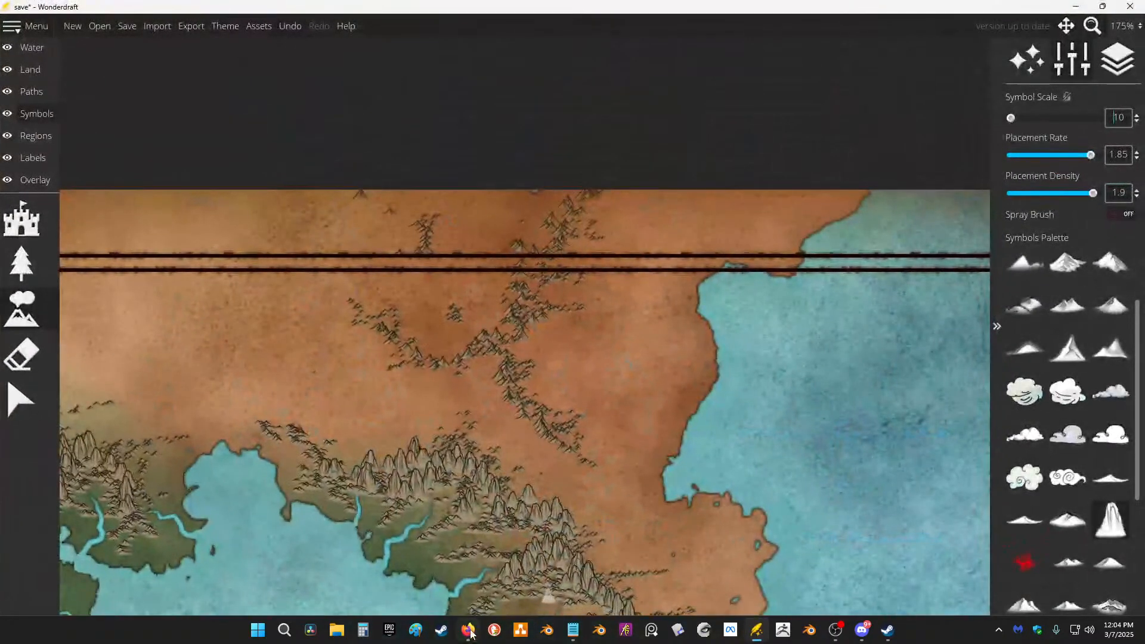
click(470, 632)
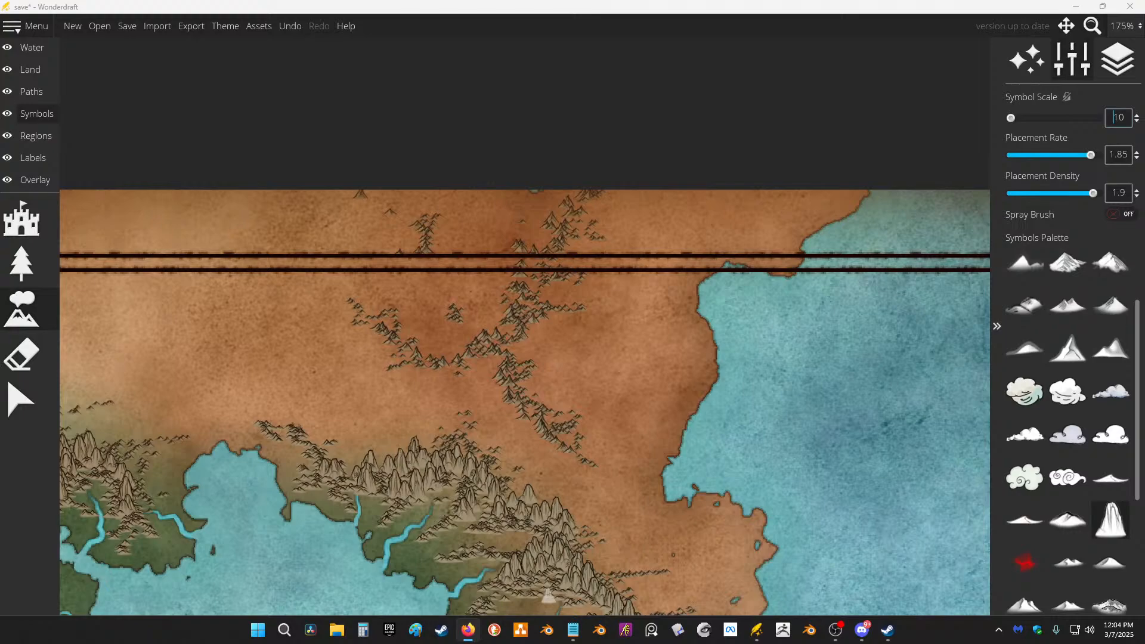
key(alt+Tab)
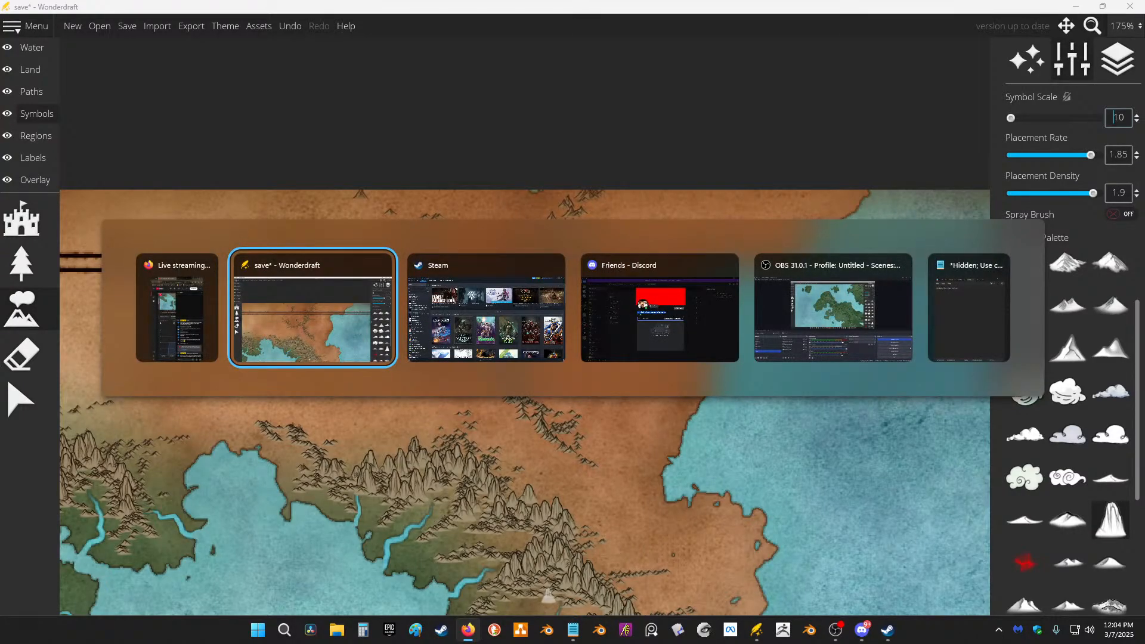
key(Tab)
key(Tab)
key(Tab)
key(Tab)
key(Tab)
key(Tab)
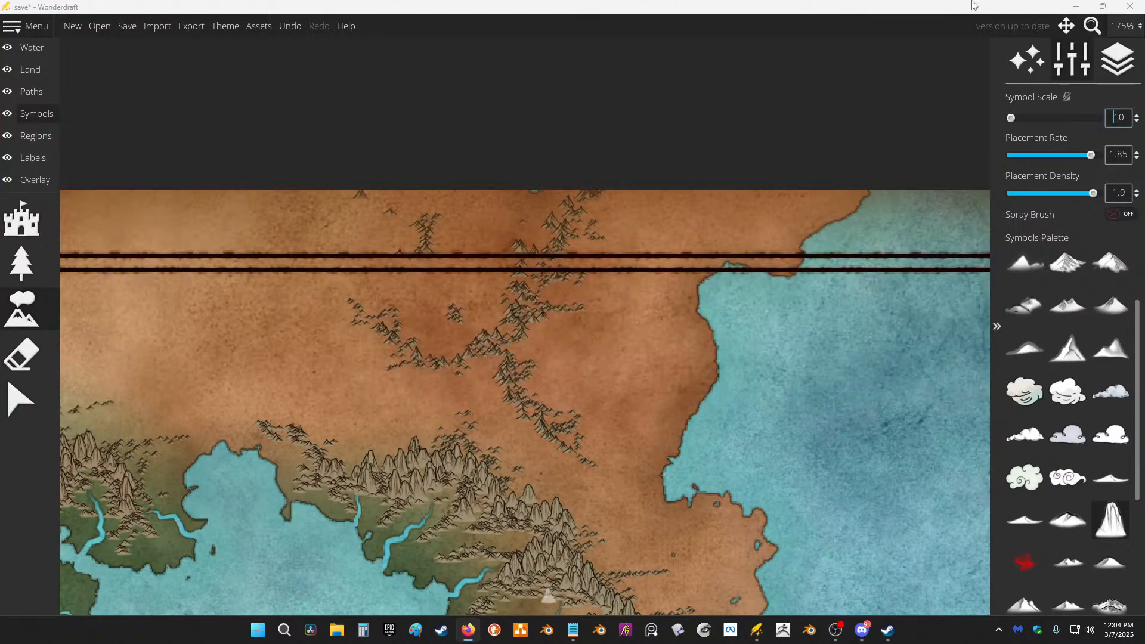
drag(949, 15, 831, 6)
drag(615, 308, 577, 217)
click(33, 87)
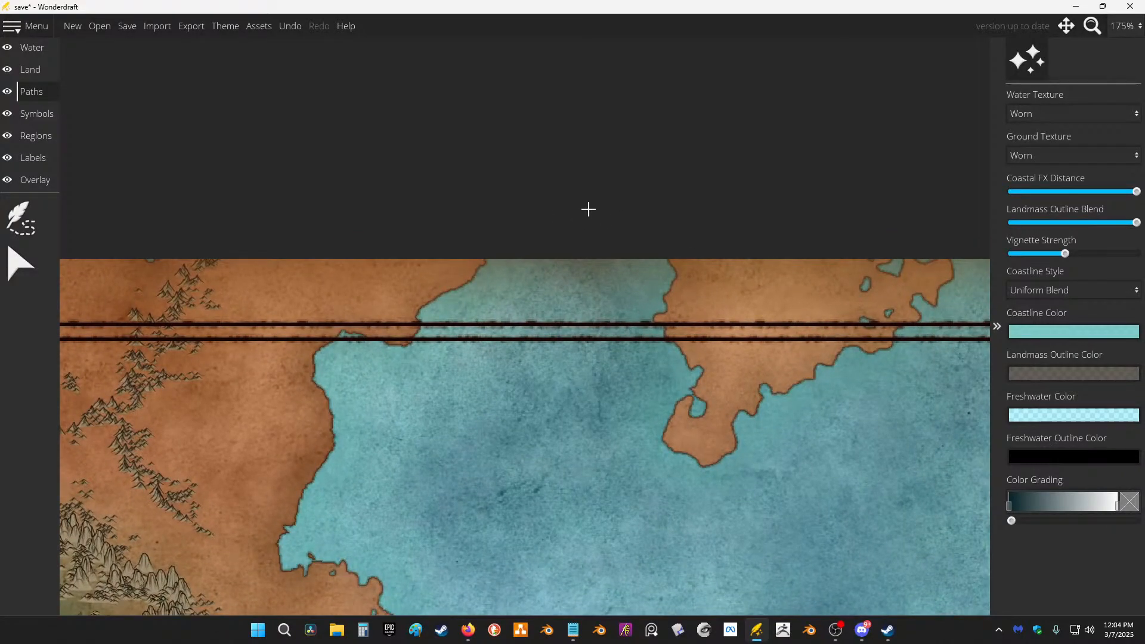
scroll(700, 269, down, 5)
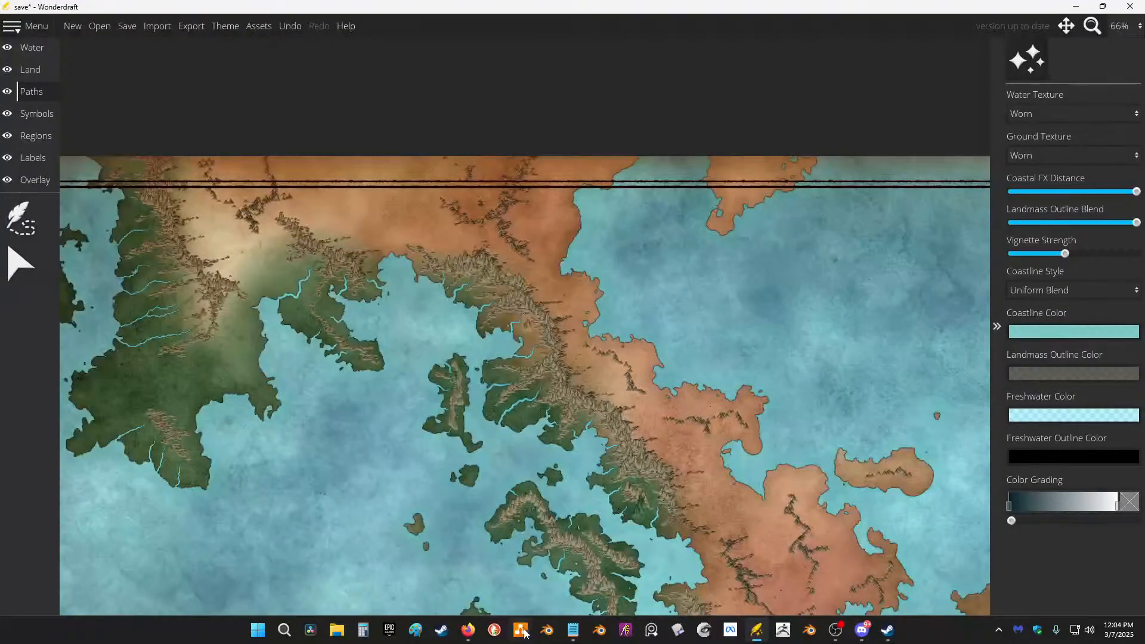
click(471, 637)
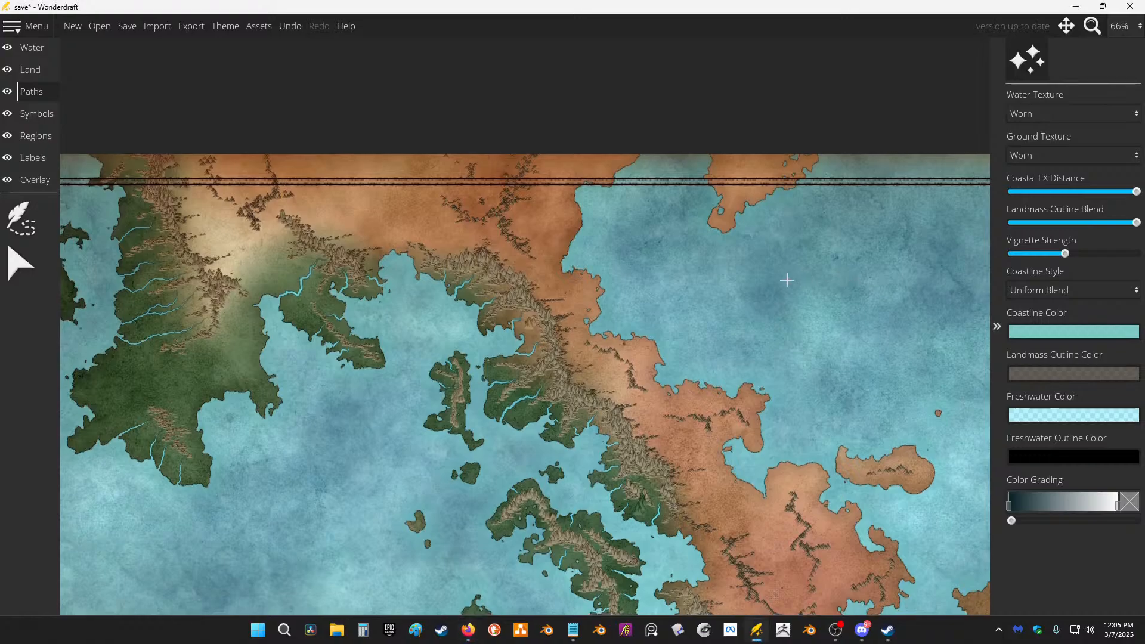
Step: Draw a short river from the mountain range on the elongated green island to its southern coast
scroll(785, 277, up, 5)
scroll(582, 192, up, 2)
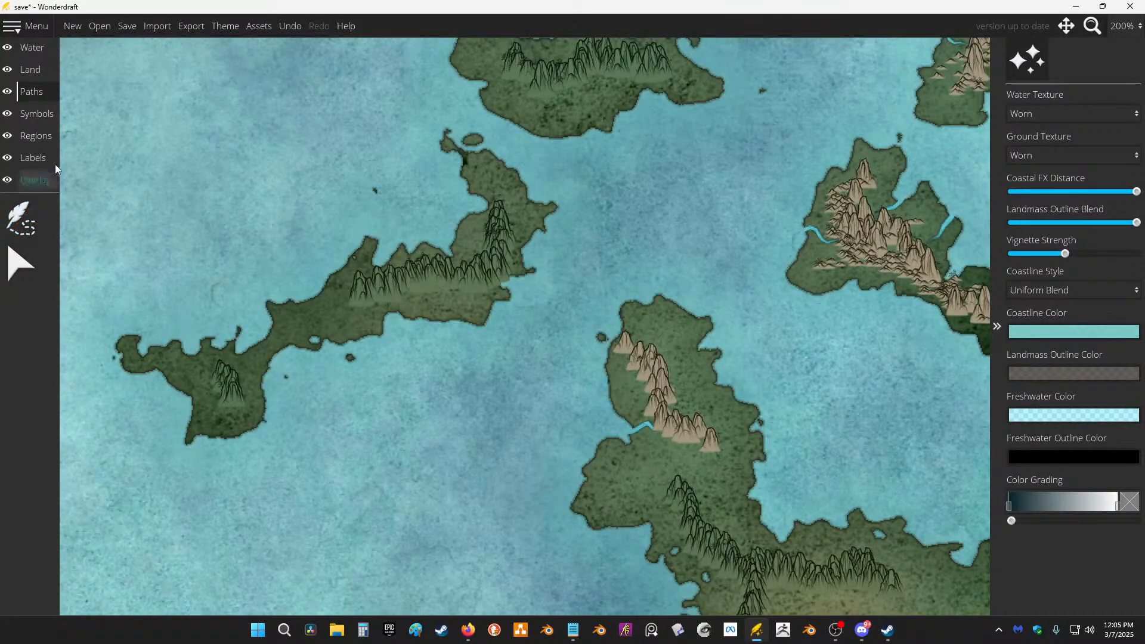
click(40, 71)
click(32, 93)
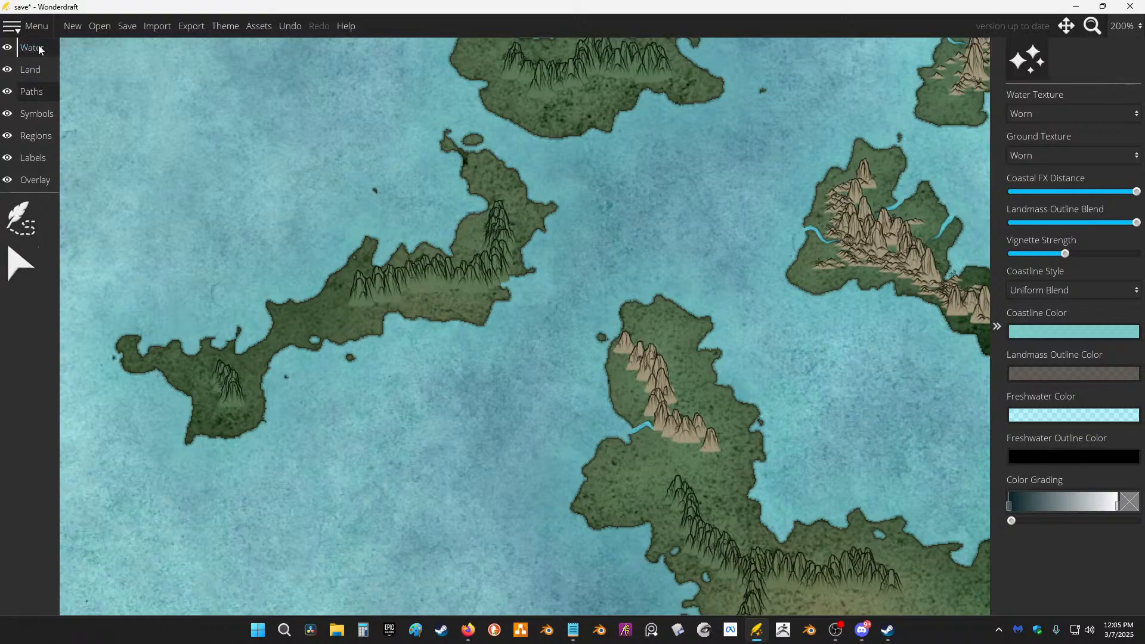
click(32, 48)
click(22, 263)
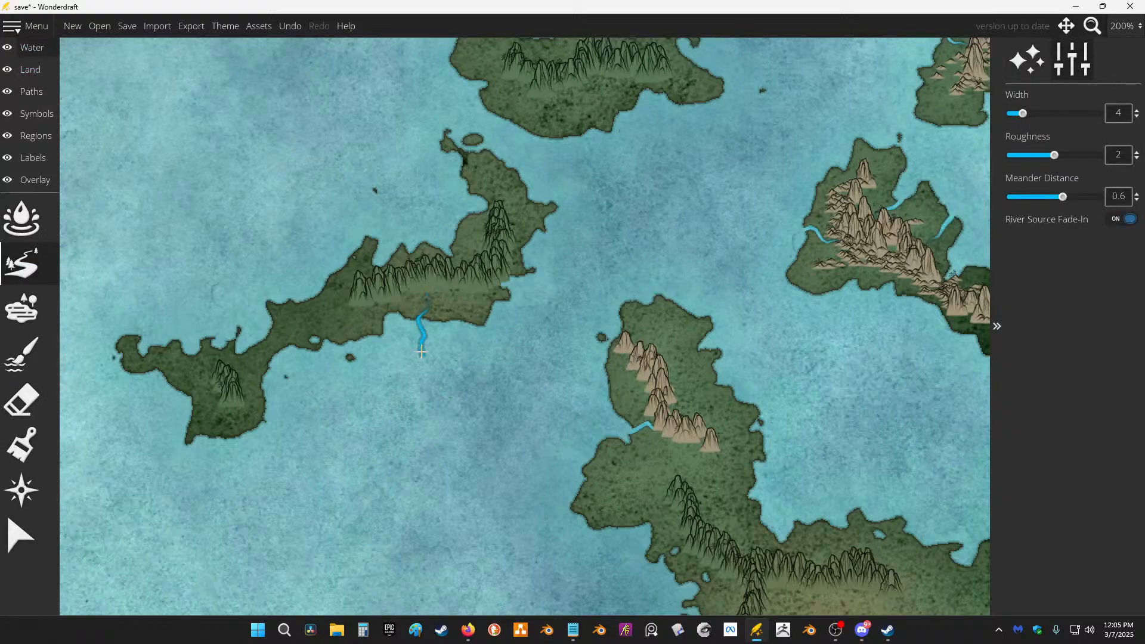
drag(591, 394, 567, 400)
Step: Draw short rivers from the ranges on the southwestern peninsula to its west and north coasts and into the southern bay
drag(644, 508, 688, 326)
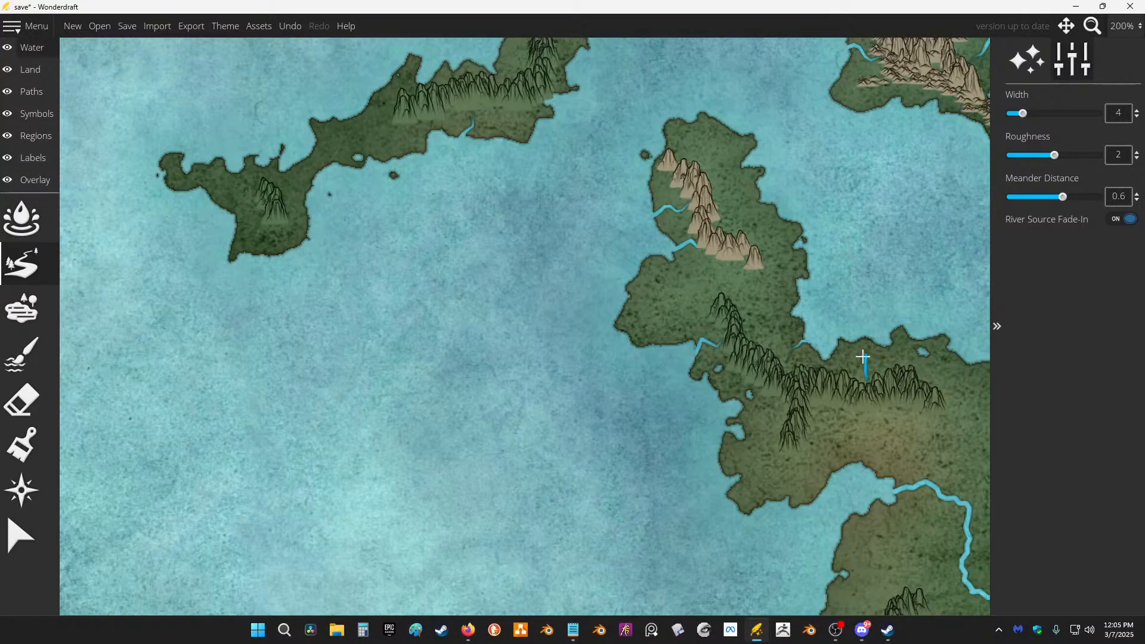
drag(885, 292, 885, 294)
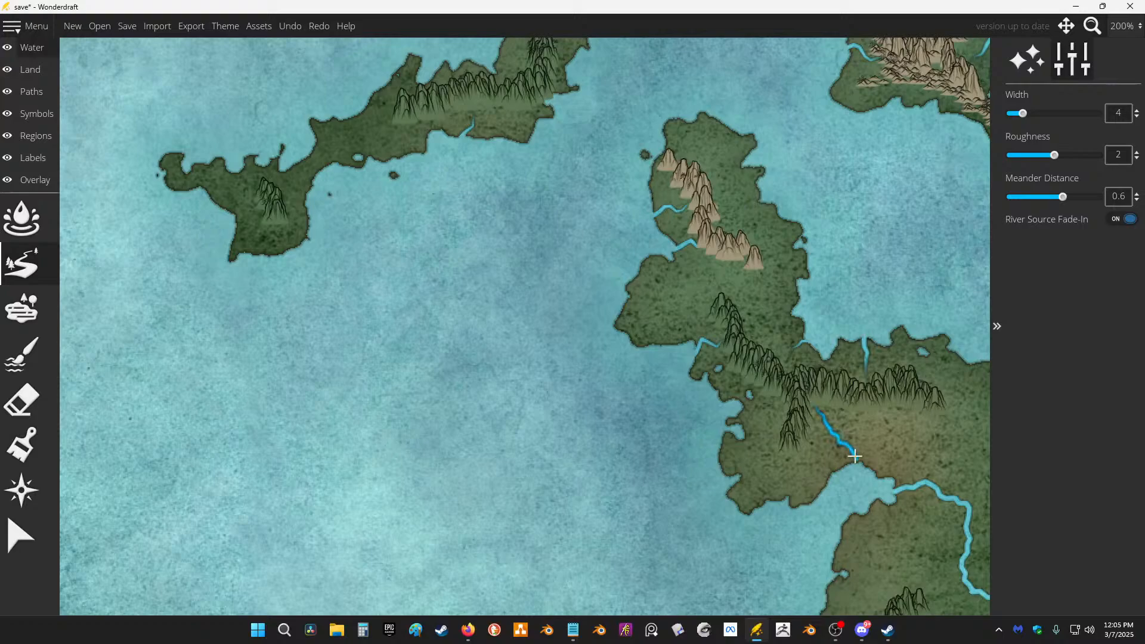
drag(846, 488, 846, 488)
drag(379, 158, 528, 385)
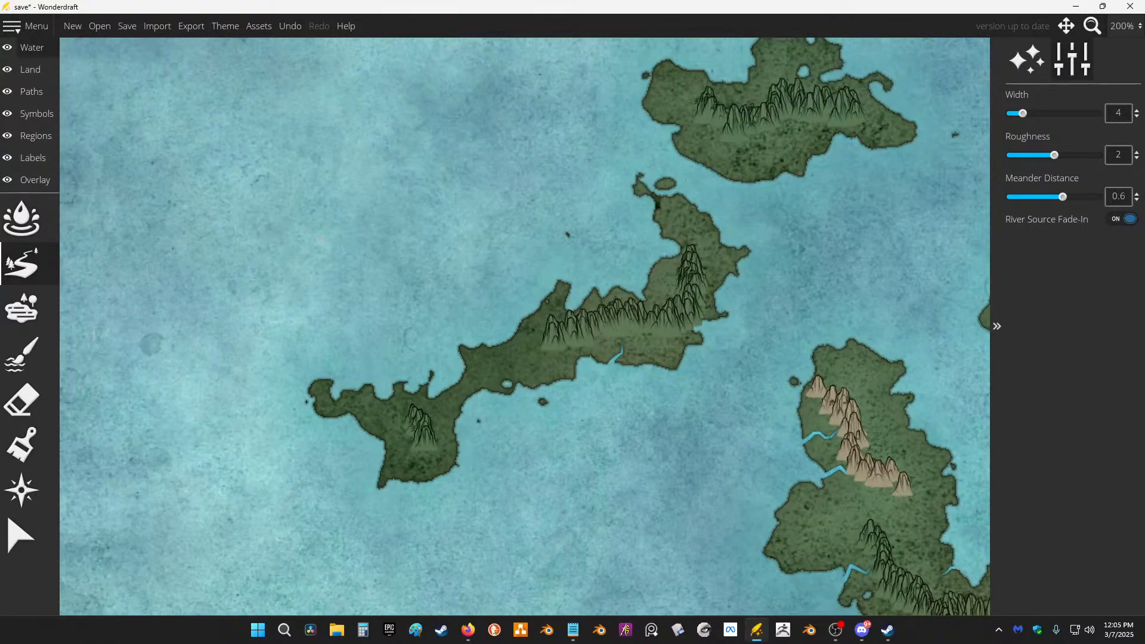
click(29, 69)
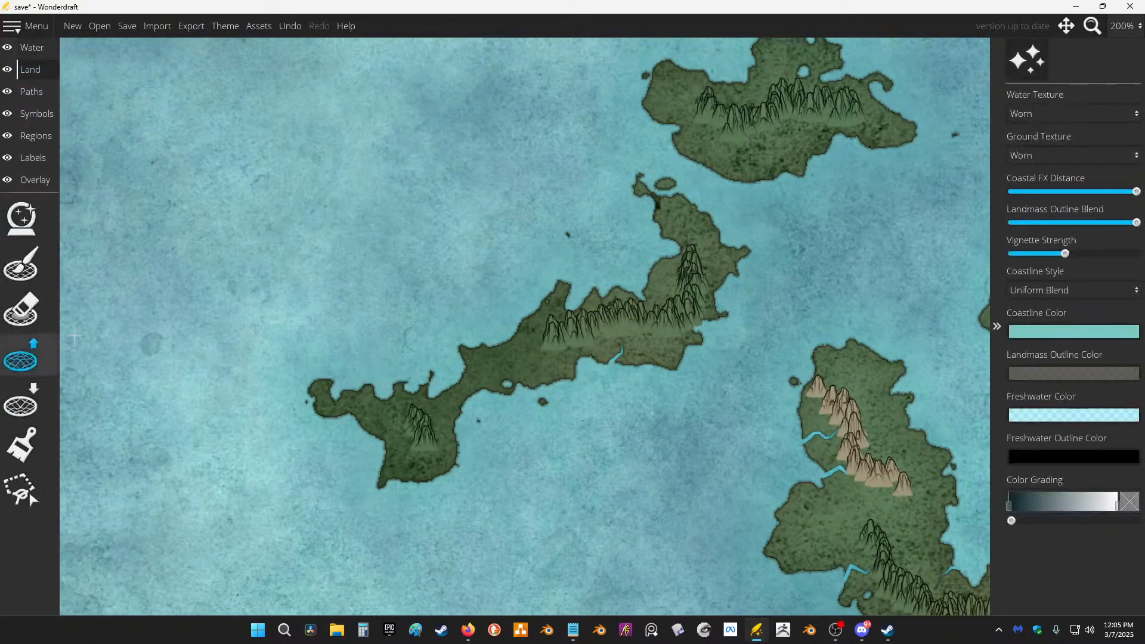
click(23, 403)
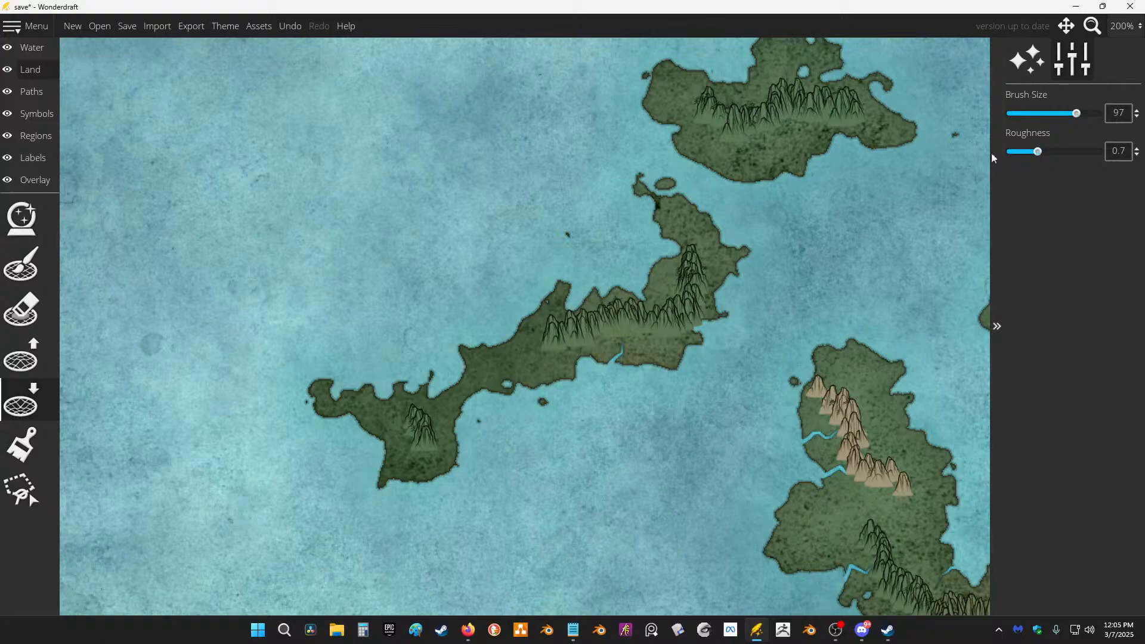
click(23, 445)
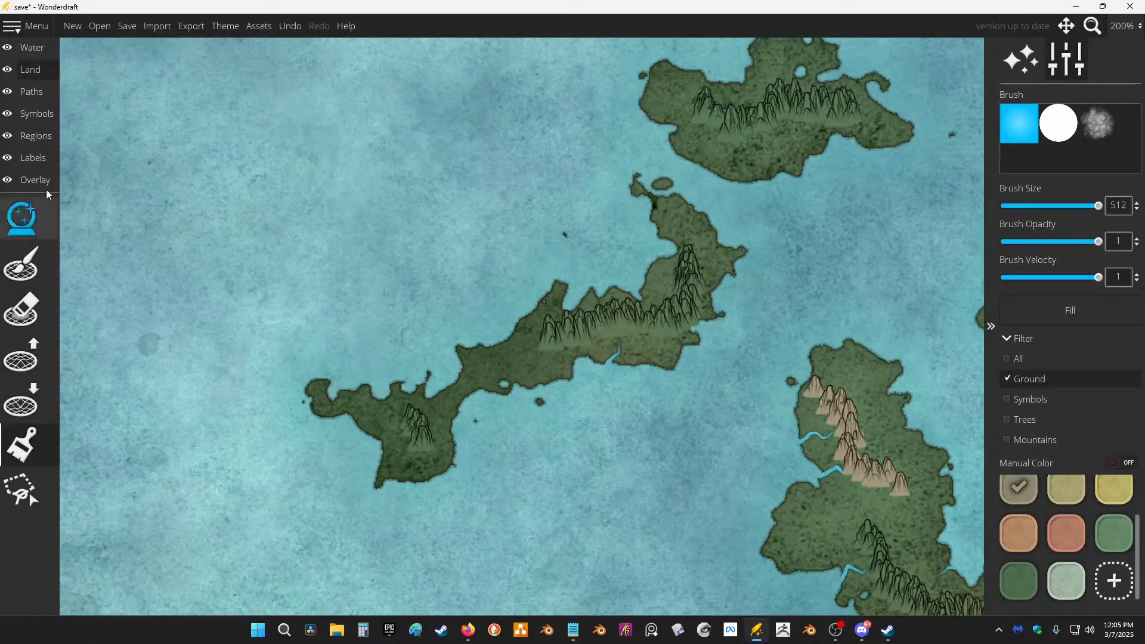
Step: Scatter low mountain symbols around the ranges on the elongated green island
click(34, 114)
click(22, 308)
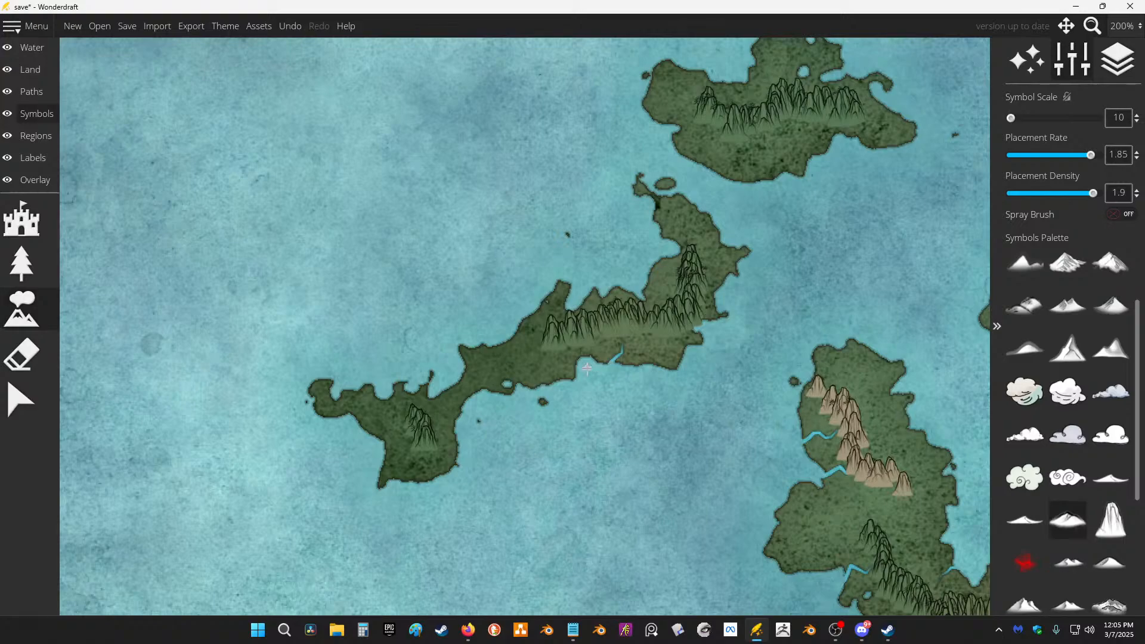
scroll(587, 368, up, 2)
mouse_move(531, 343)
mouse_down()
mouse_move(499, 342)
mouse_move(625, 332)
mouse_move(688, 311)
mouse_move(625, 330)
mouse_move(695, 325)
mouse_move(770, 342)
mouse_move(728, 301)
mouse_move(641, 311)
mouse_move(743, 313)
mouse_move(723, 300)
mouse_move(812, 186)
mouse_move(822, 118)
mouse_move(783, 74)
mouse_move(849, 172)
mouse_move(817, 214)
mouse_move(821, 254)
mouse_move(788, 222)
mouse_move(749, 311)
mouse_move(772, 315)
mouse_up()
mouse_move(529, 251)
mouse_down()
mouse_move(613, 216)
mouse_move(785, 102)
mouse_up()
mouse_move(540, 281)
mouse_down()
mouse_move(529, 310)
mouse_move(425, 319)
mouse_move(504, 356)
mouse_move(514, 376)
mouse_move(500, 405)
mouse_move(570, 373)
mouse_move(568, 294)
mouse_up()
Step: Paint low mountains along the dark branching ridge on the southwestern peninsula, extending its ends and southern slopes
scroll(435, 204, down, 3)
scroll(925, 220, down, 2)
drag(840, 275, 282, 88)
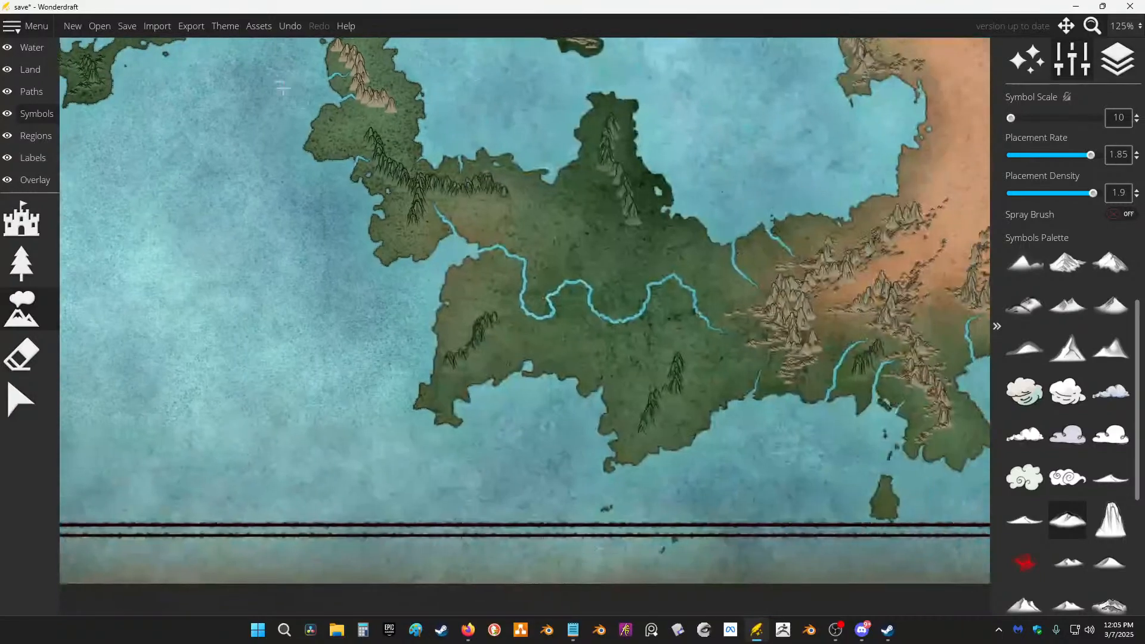
scroll(486, 192, up, 5)
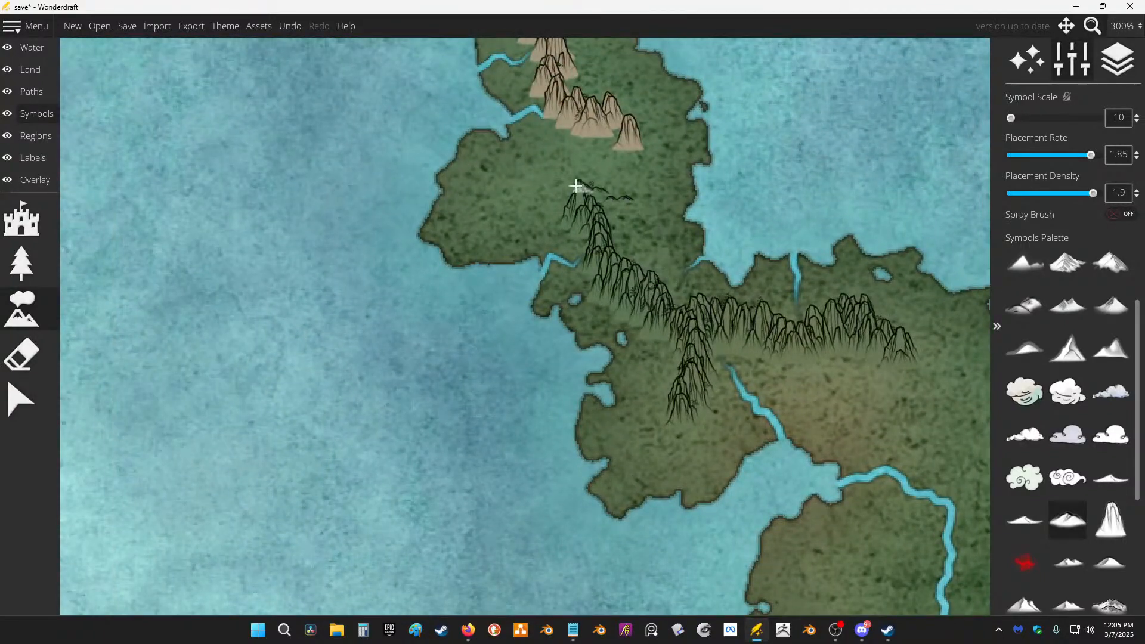
mouse_move(576, 186)
mouse_down()
mouse_move(615, 233)
mouse_move(624, 276)
mouse_move(588, 280)
mouse_move(654, 293)
mouse_move(603, 328)
mouse_move(595, 297)
mouse_move(615, 290)
mouse_move(635, 351)
mouse_move(677, 360)
mouse_move(687, 409)
mouse_move(660, 437)
mouse_up()
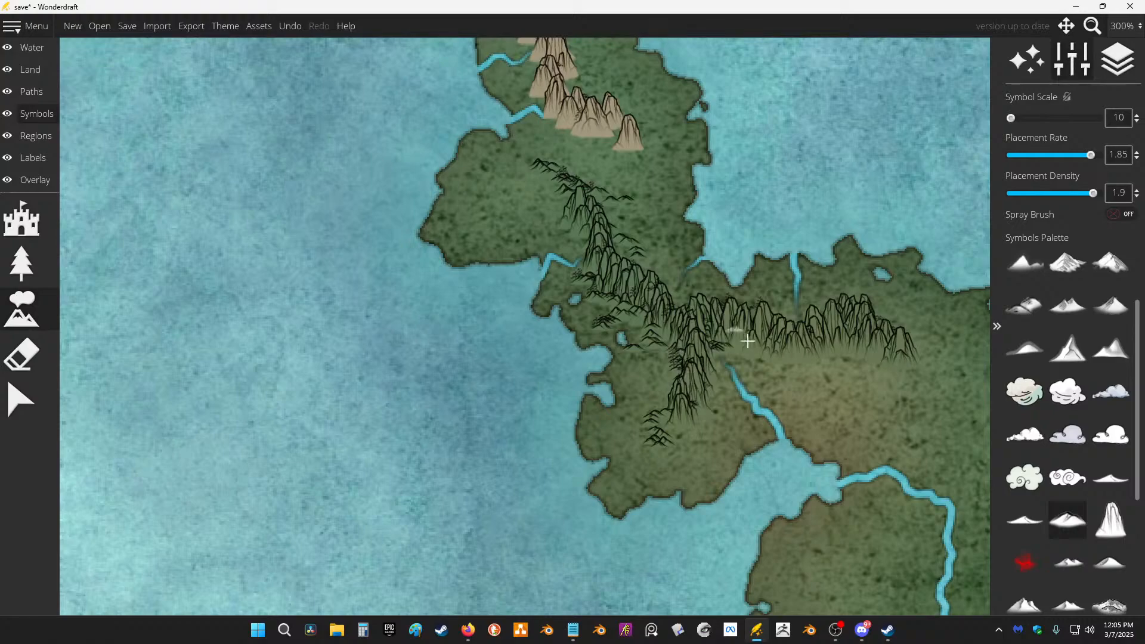
mouse_move(810, 363)
mouse_down()
mouse_move(831, 403)
mouse_move(785, 368)
mouse_move(809, 354)
mouse_move(863, 356)
mouse_up()
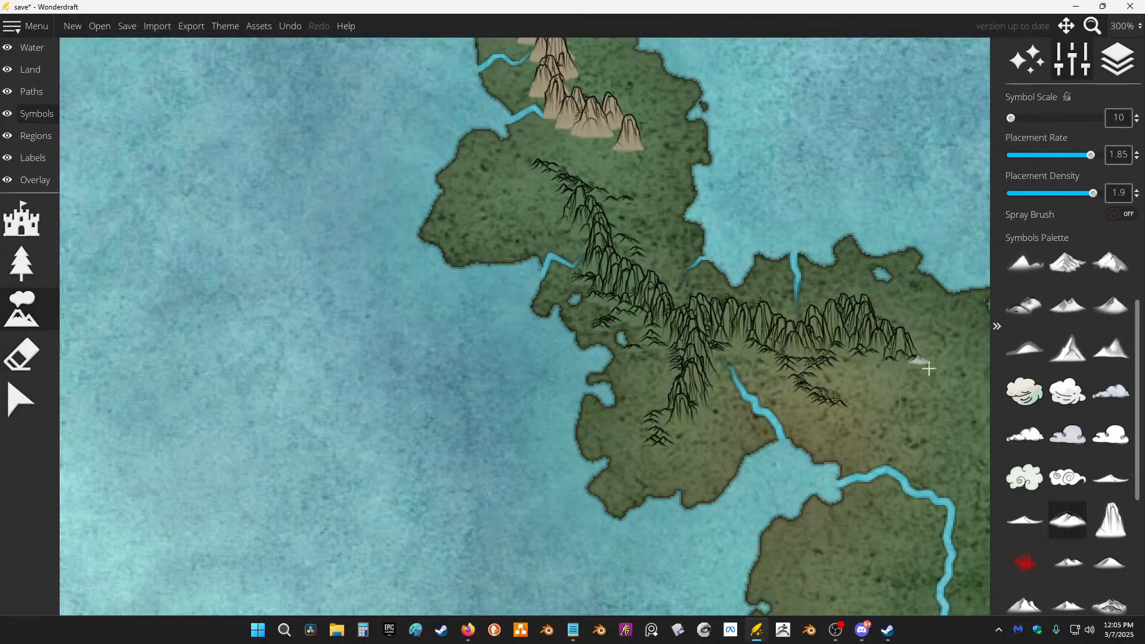
drag(929, 368, 946, 377)
Step: Add low mountains around the small tan range in the northern part of the southwestern peninsula
drag(635, 158, 651, 278)
mouse_move(632, 254)
mouse_down()
mouse_move(610, 257)
mouse_move(656, 275)
mouse_up()
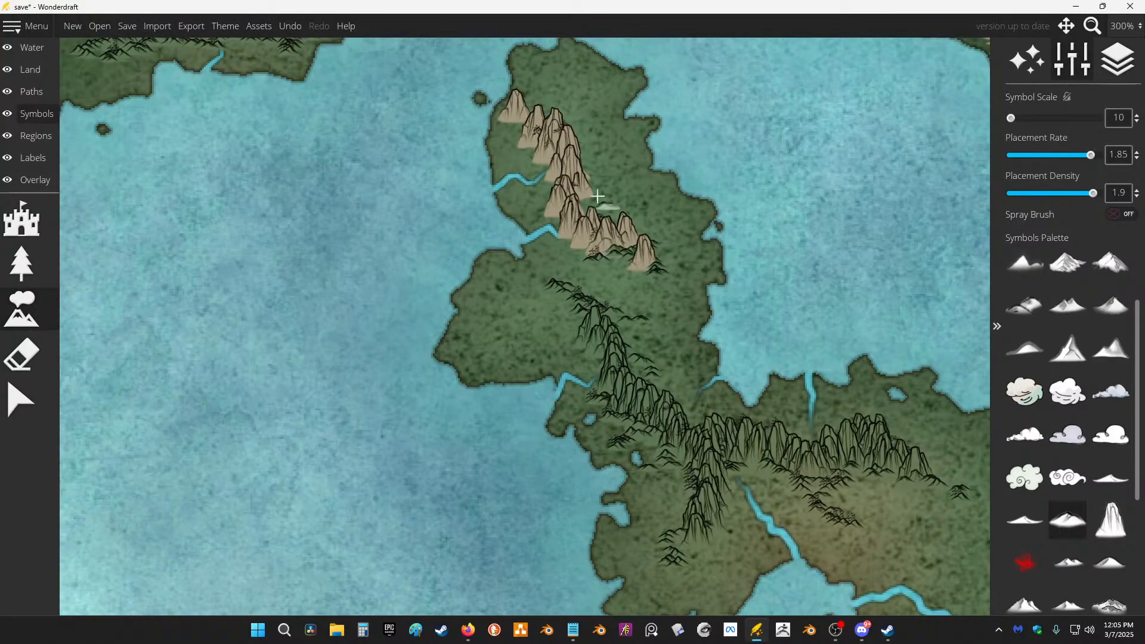
mouse_move(598, 196)
mouse_down()
mouse_move(544, 206)
mouse_move(562, 191)
mouse_move(529, 152)
mouse_move(519, 116)
mouse_up()
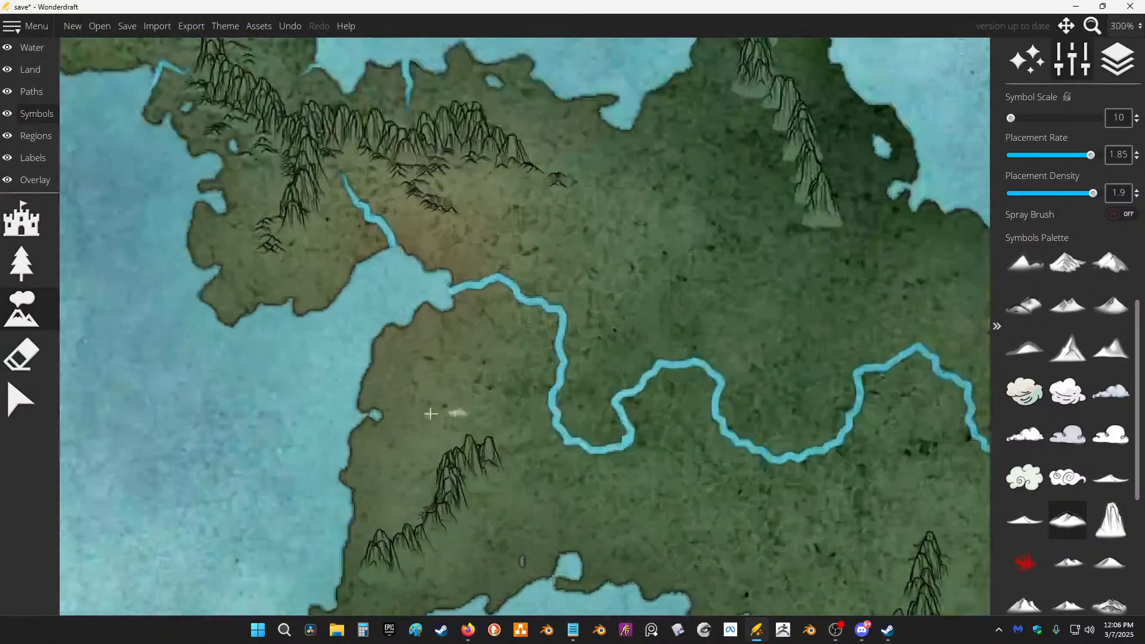
Step: Extend the ridge on the western land south of the winding river with low mountains at both ends and along its slopes
mouse_move(440, 409)
mouse_down()
mouse_move(453, 449)
mouse_move(398, 522)
mouse_up()
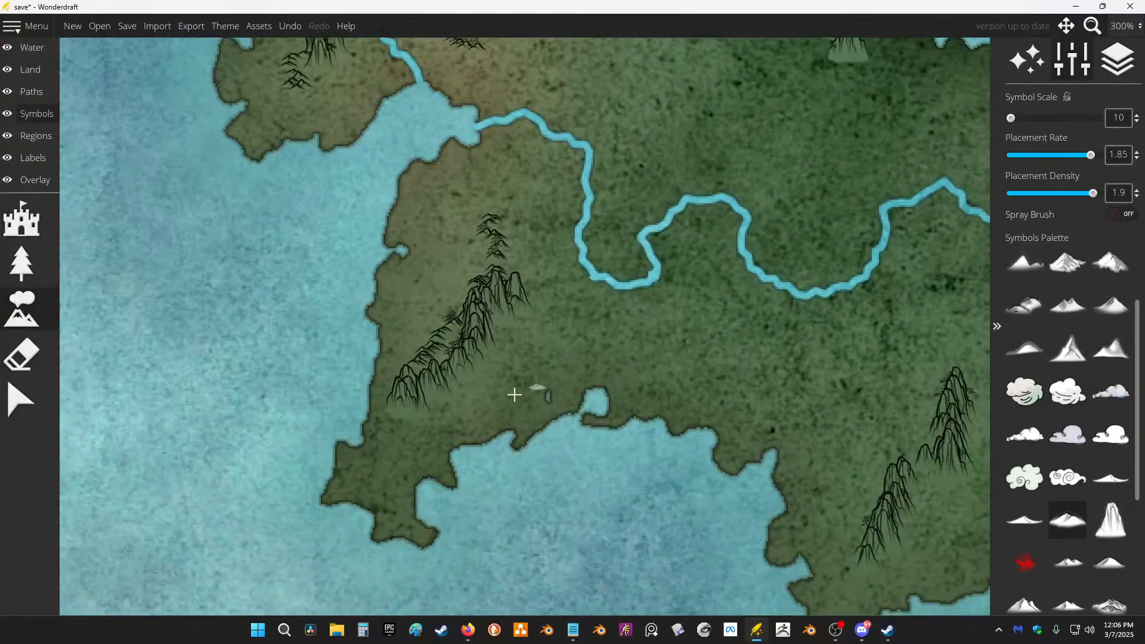
drag(417, 431, 379, 461)
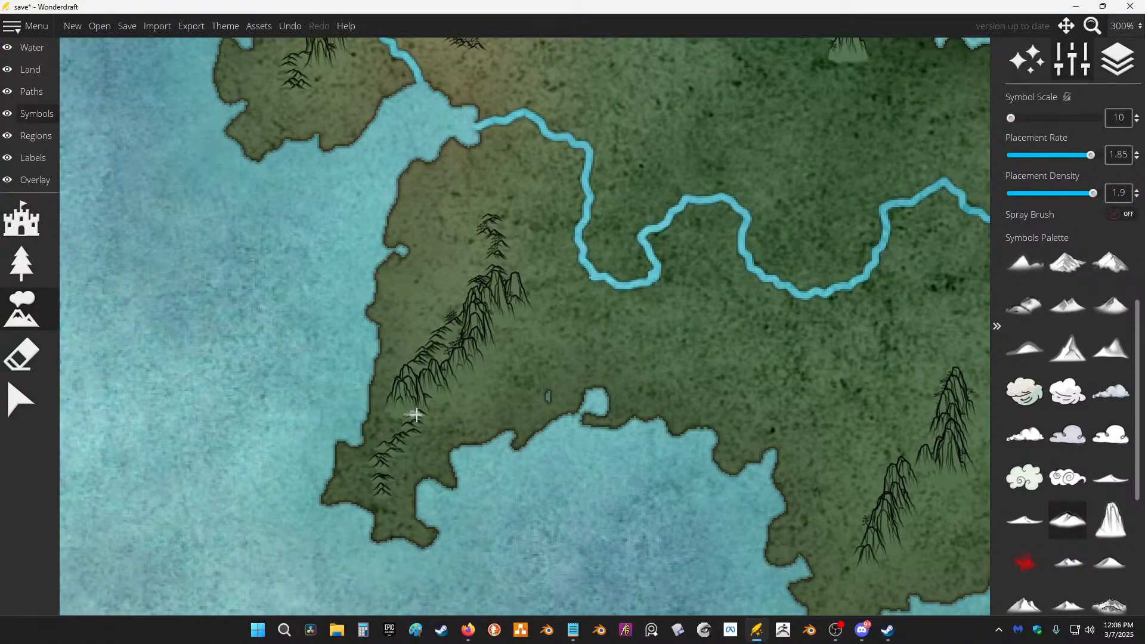
drag(475, 280, 438, 330)
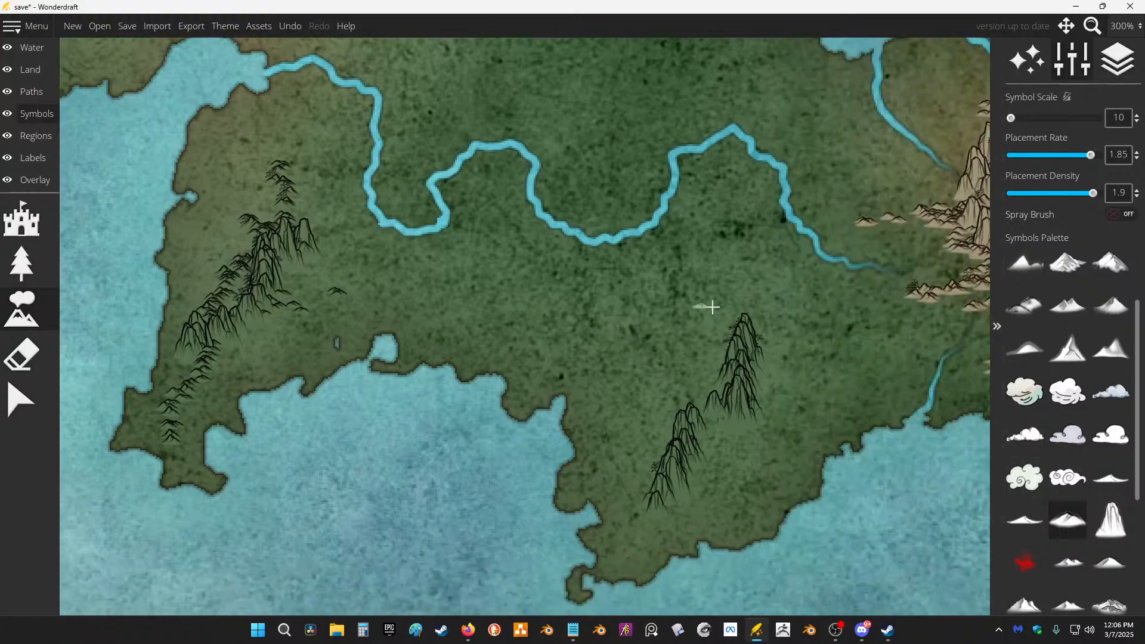
Step: Paint low mountains around the ridges on the southern cape and the dark green northern headland
mouse_move(705, 304)
mouse_down()
mouse_move(723, 325)
mouse_move(728, 397)
mouse_move(674, 434)
mouse_up()
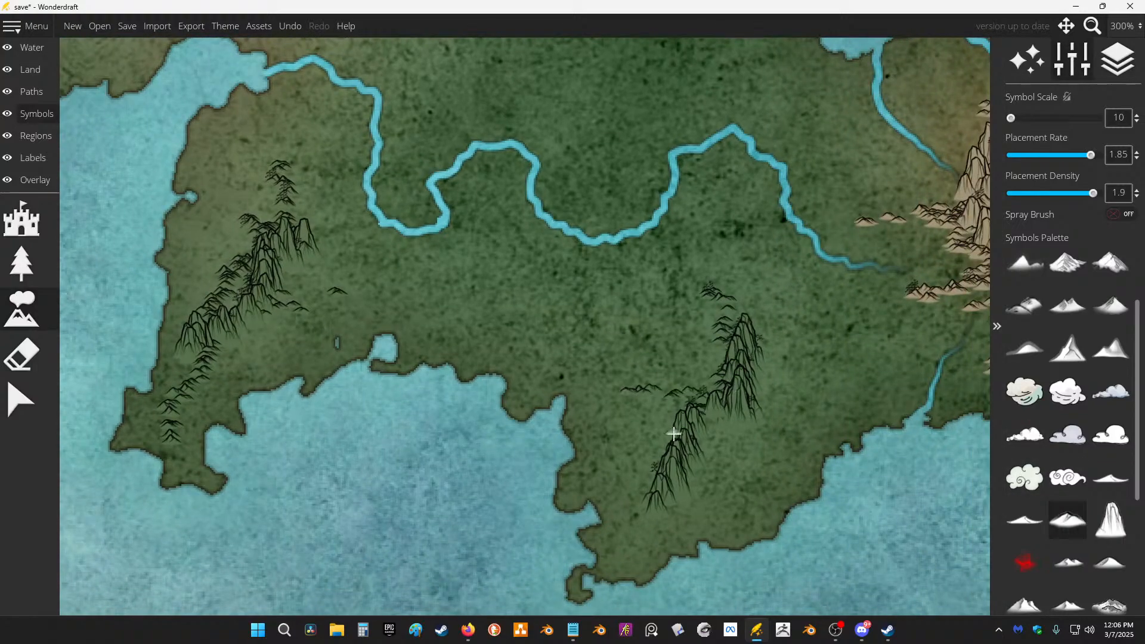
mouse_move(631, 530)
mouse_down()
mouse_move(682, 475)
mouse_move(704, 419)
mouse_move(759, 407)
mouse_up()
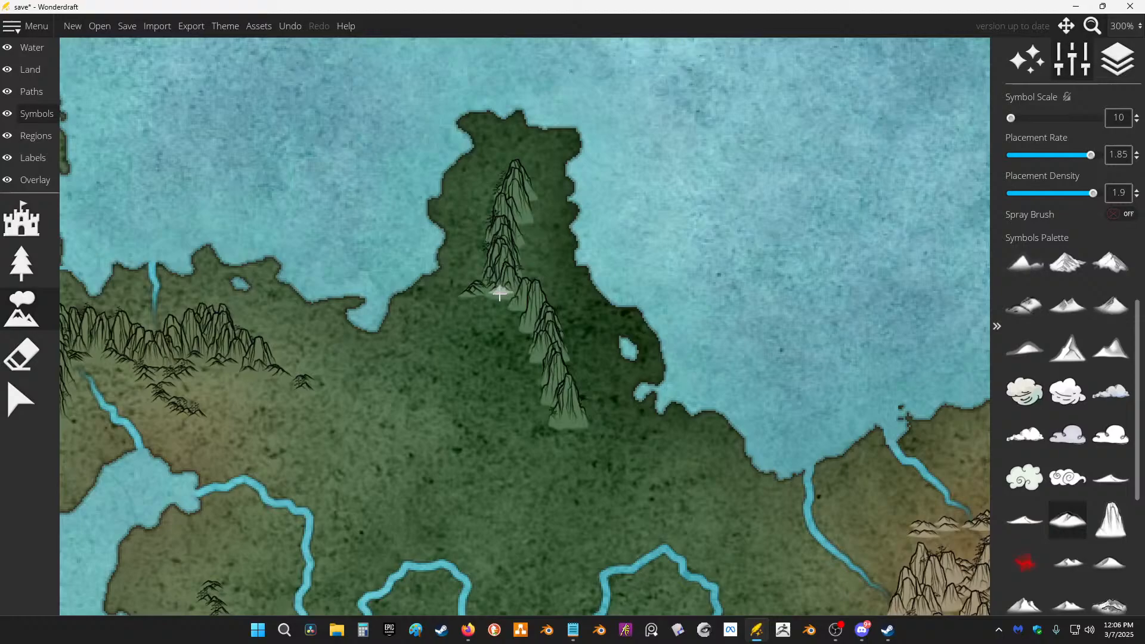
mouse_move(500, 294)
mouse_down()
mouse_move(523, 330)
mouse_move(553, 330)
mouse_move(542, 359)
mouse_move(597, 429)
mouse_move(585, 399)
mouse_up()
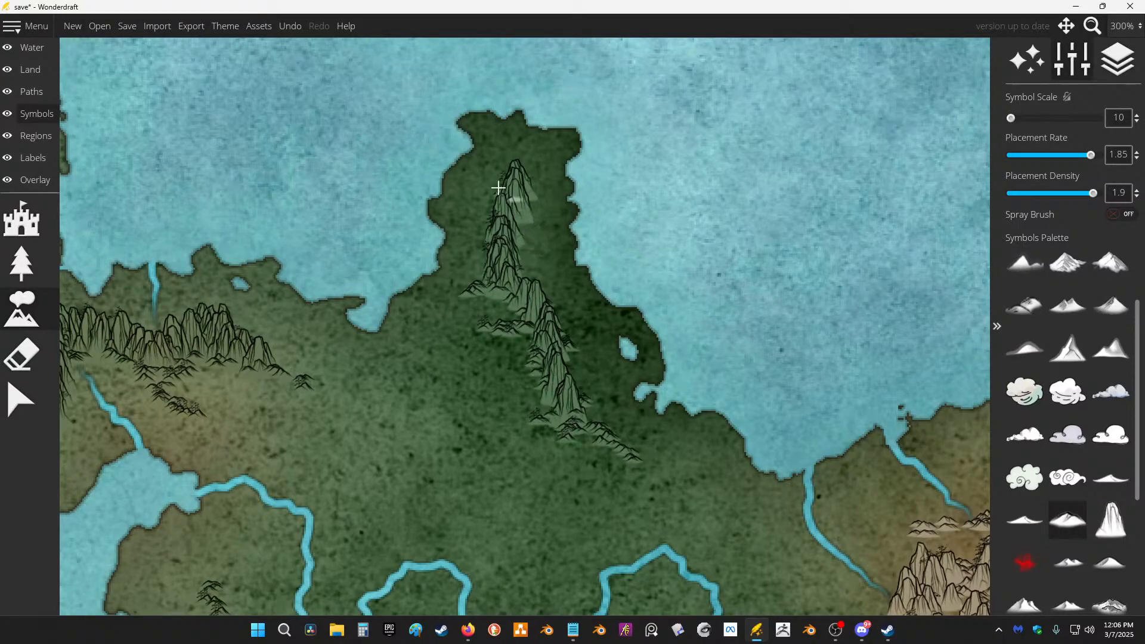
Step: Paint a line of low mountains along the green spit jutting west from the main range, between its two short rivers
scroll(505, 153, down, 1)
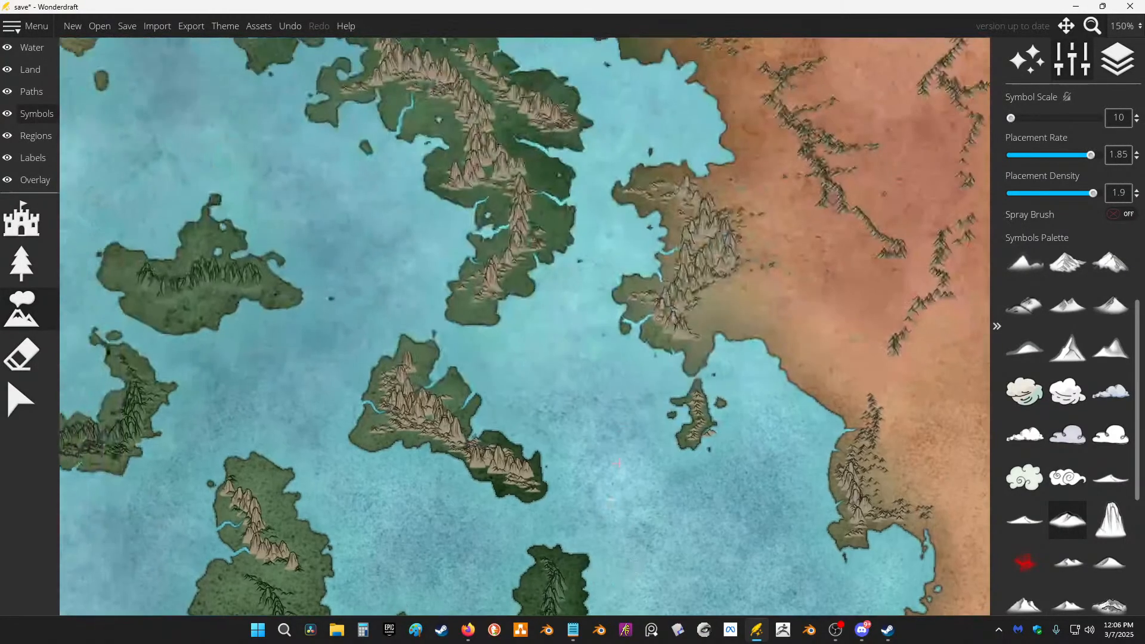
scroll(723, 388, up, 1)
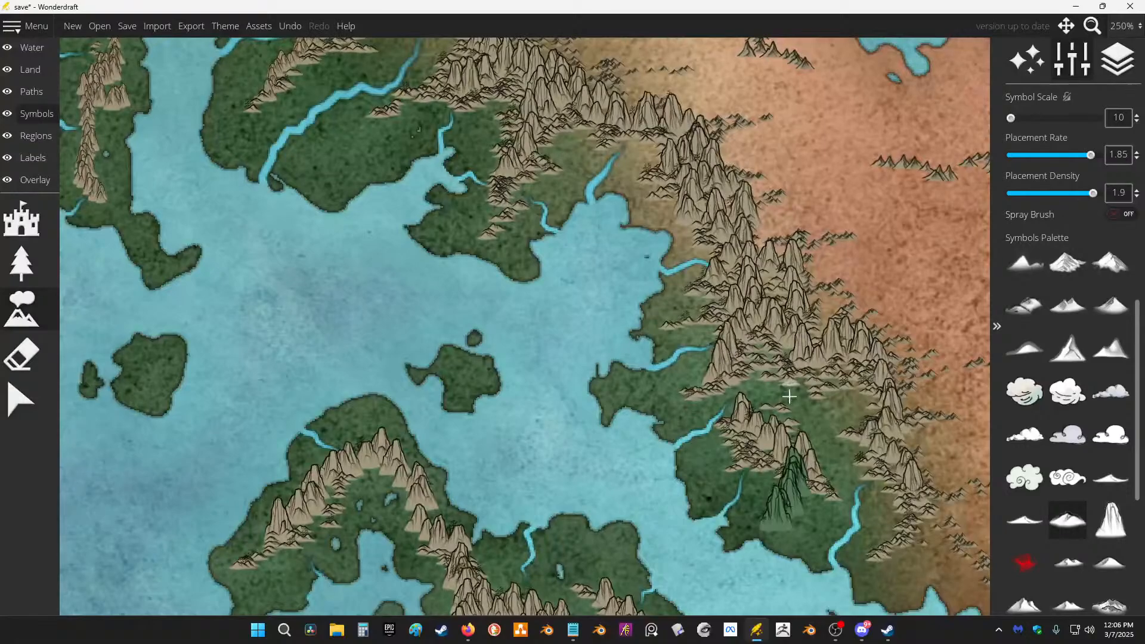
scroll(789, 396, up, 2)
mouse_move(562, 366)
mouse_down()
mouse_move(632, 378)
mouse_move(649, 390)
mouse_move(761, 359)
mouse_up()
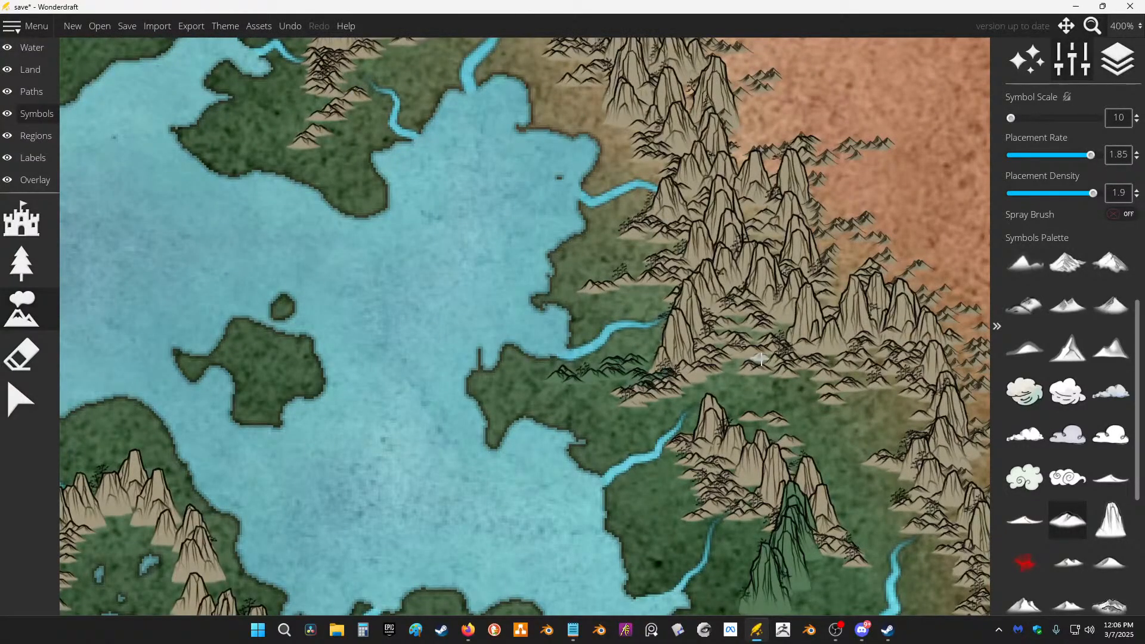
Step: Paint low mountains beside the short coastal river west of the main range, north of the narrow island
scroll(761, 360, down, 2)
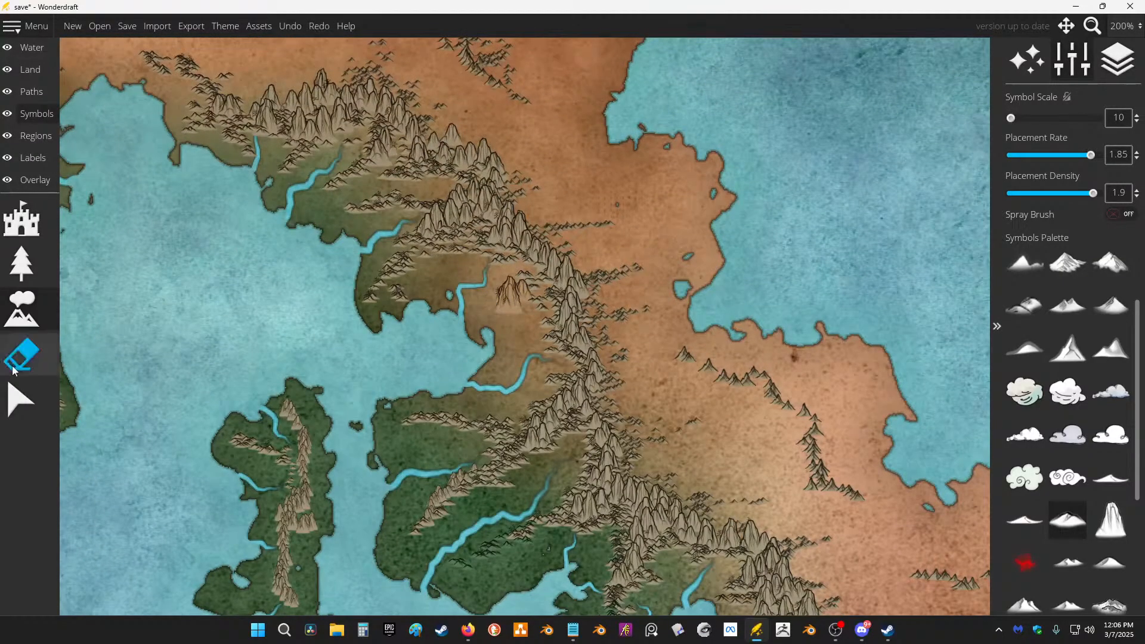
click(21, 355)
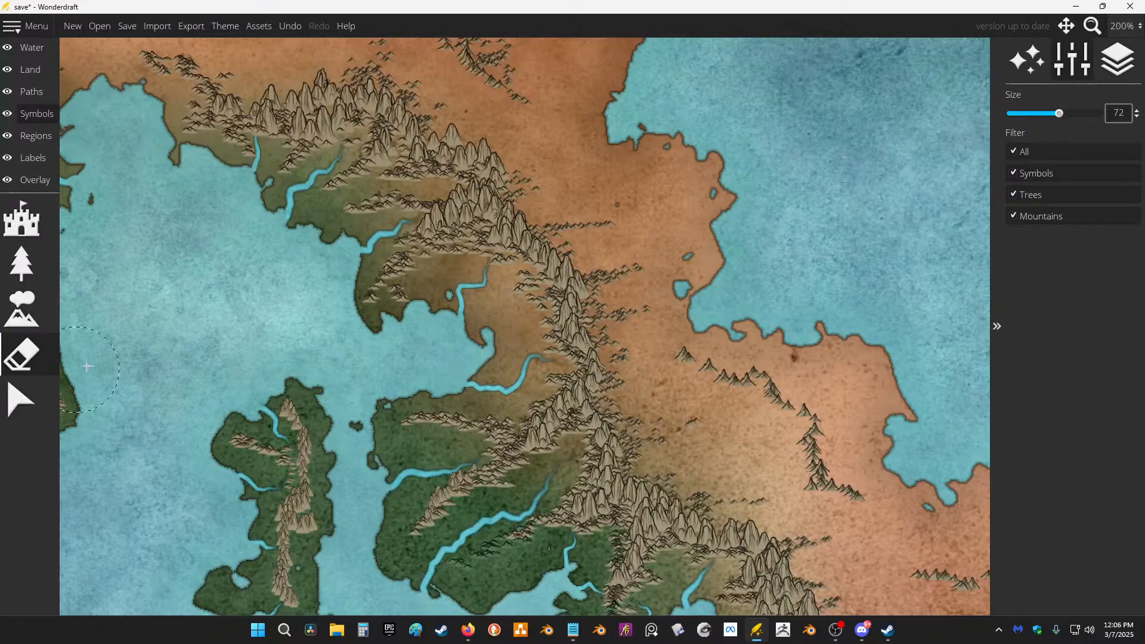
click(22, 308)
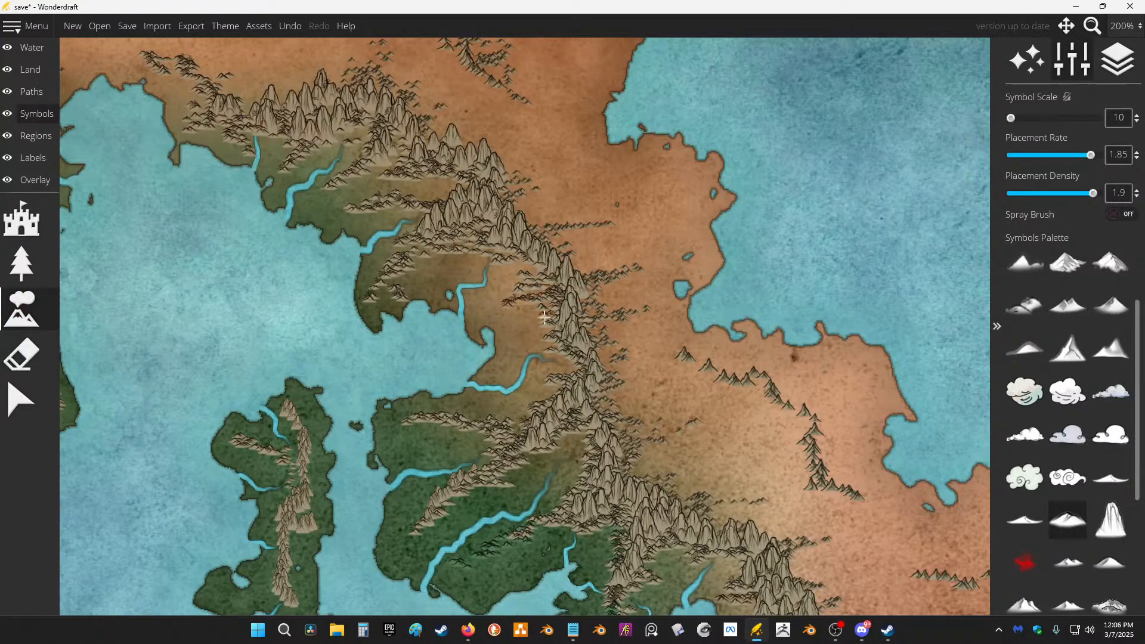
Step: Paint tall mountain ridges at symbol scale 10 across the northwestern green land, north of the southern hills and above the bay
scroll(551, 162, down, 4)
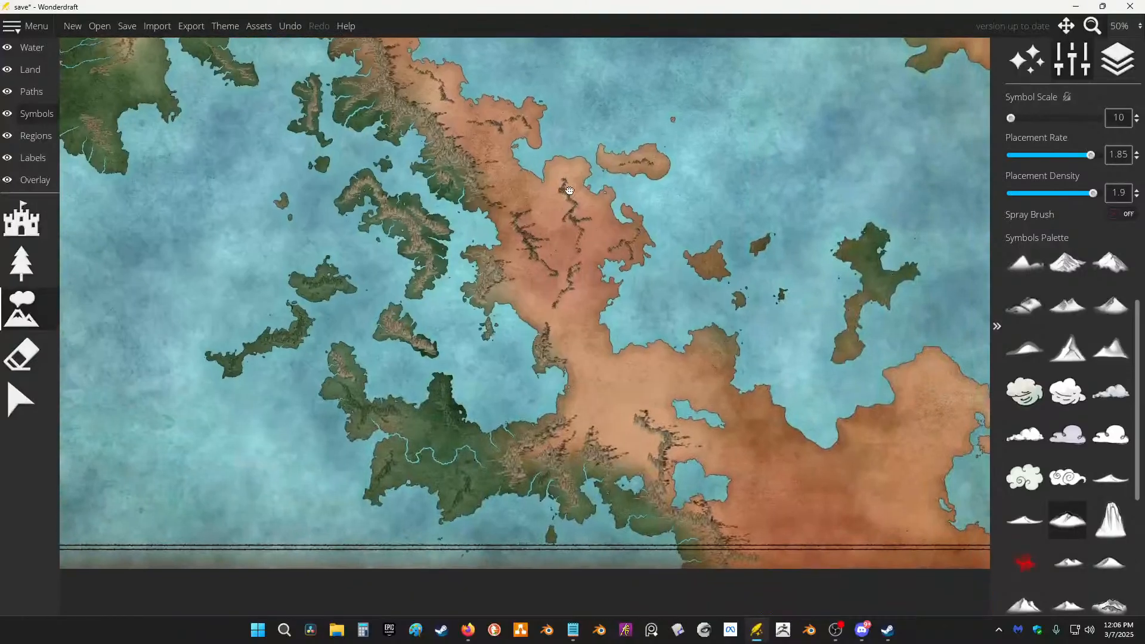
scroll(241, 271, up, 4)
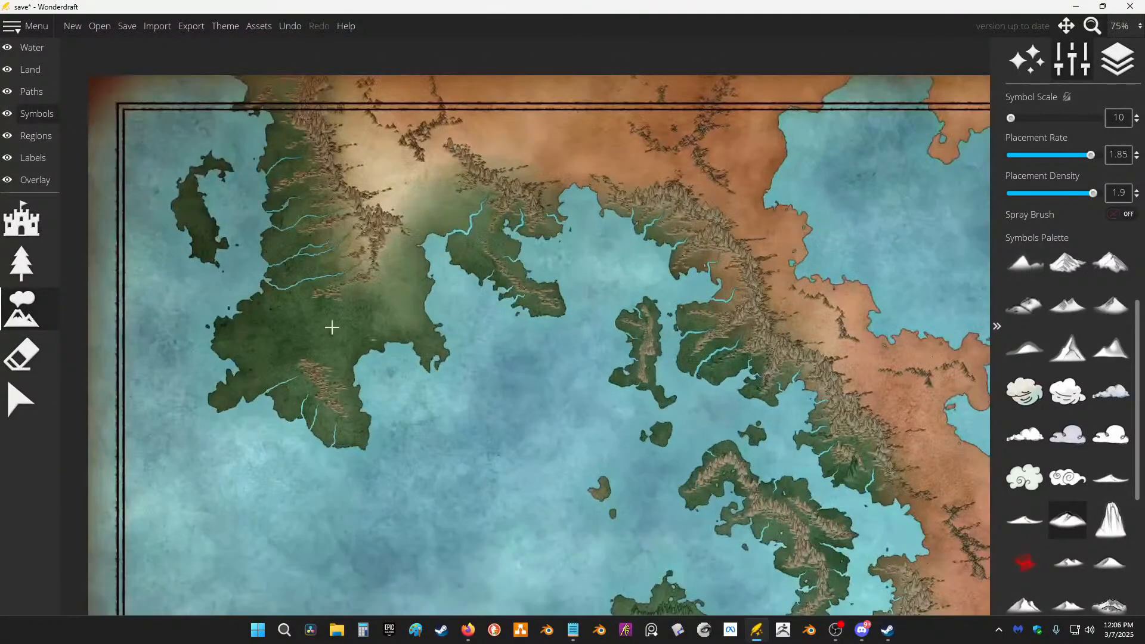
drag(241, 271, 567, 391)
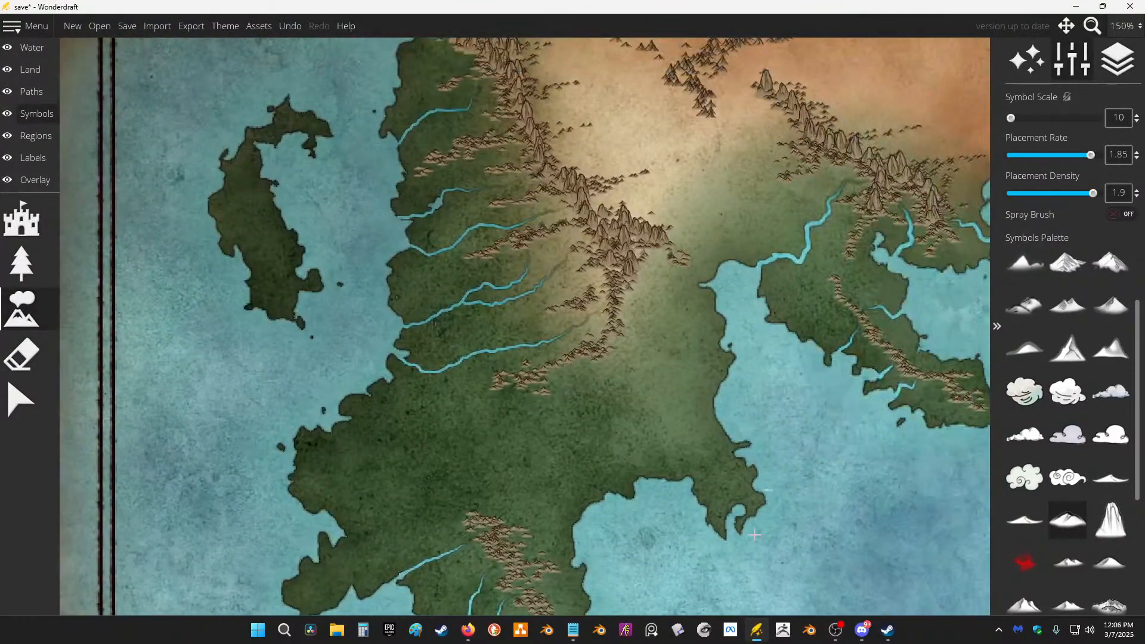
click(1125, 525)
scroll(179, 471, up, 1)
click(492, 471)
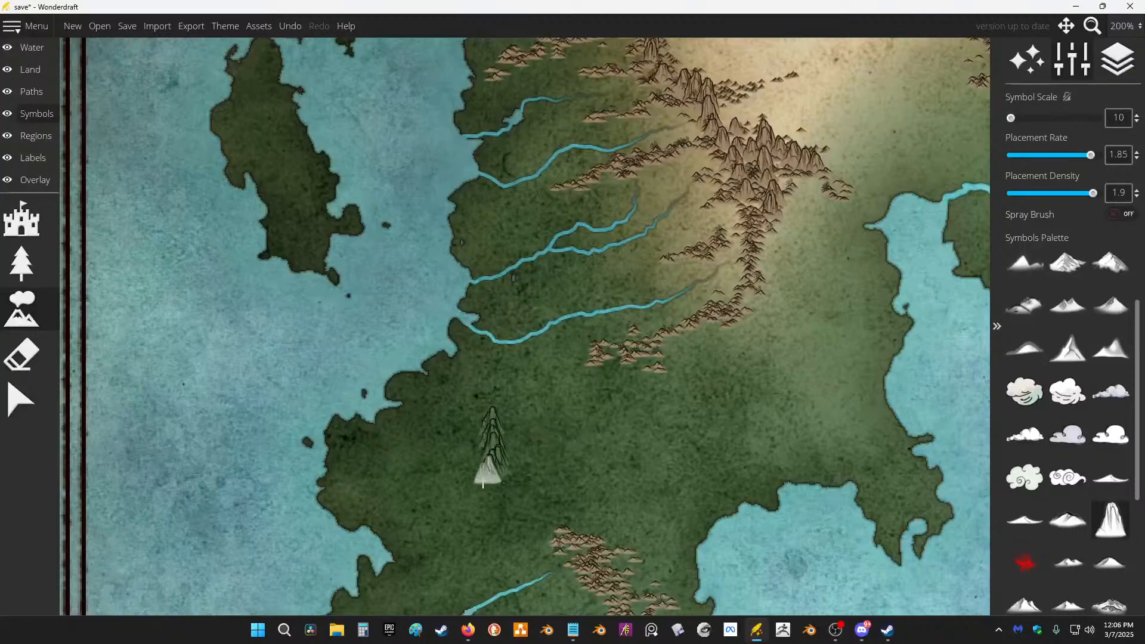
key(ctrl+z)
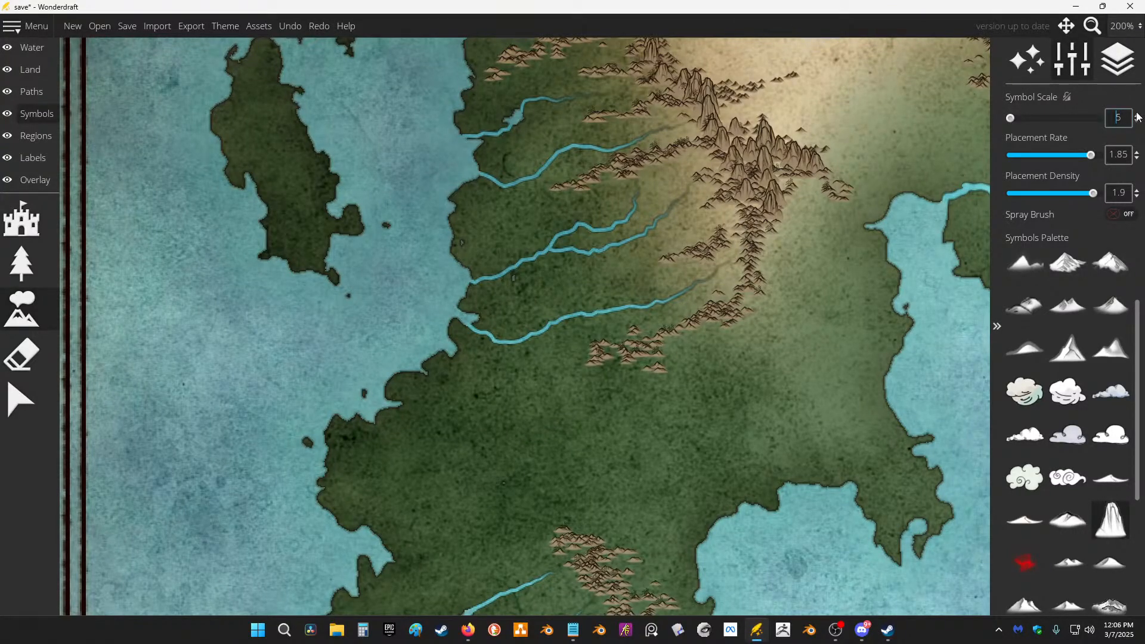
click(1138, 114)
mouse_move(593, 541)
mouse_down()
mouse_move(567, 527)
mouse_move(531, 444)
mouse_move(421, 452)
mouse_move(524, 494)
mouse_up()
mouse_move(820, 355)
mouse_down()
mouse_move(807, 384)
mouse_move(724, 417)
mouse_move(720, 454)
mouse_up()
Step: Surround the new ridges on the northwestern green land with low mountain symbols
click(1068, 519)
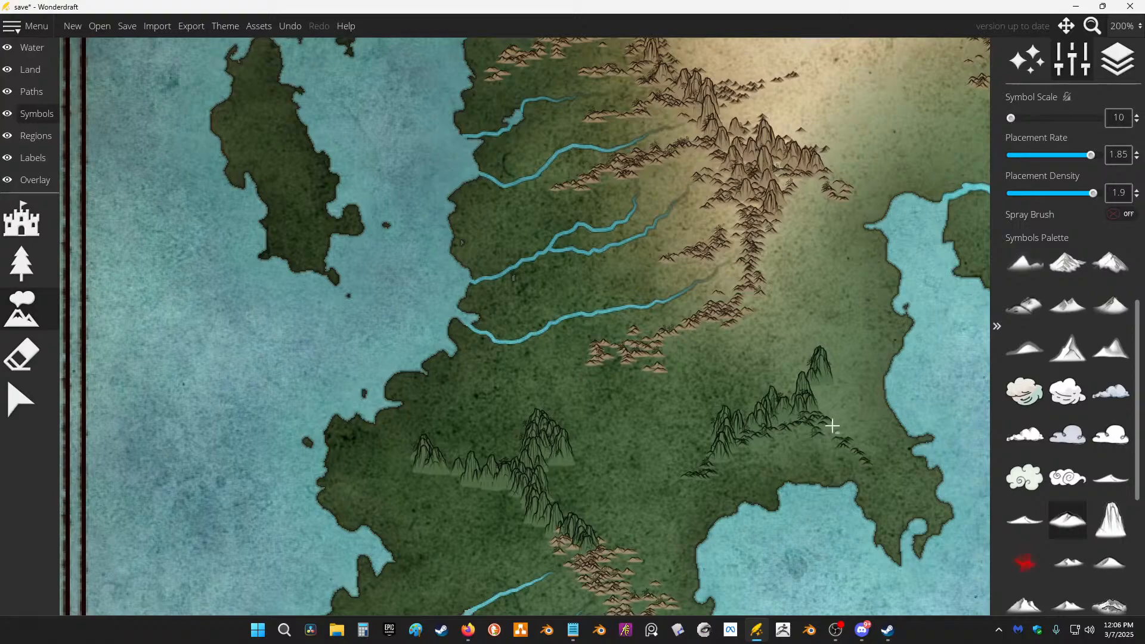
drag(844, 383, 778, 369)
drag(617, 437, 699, 410)
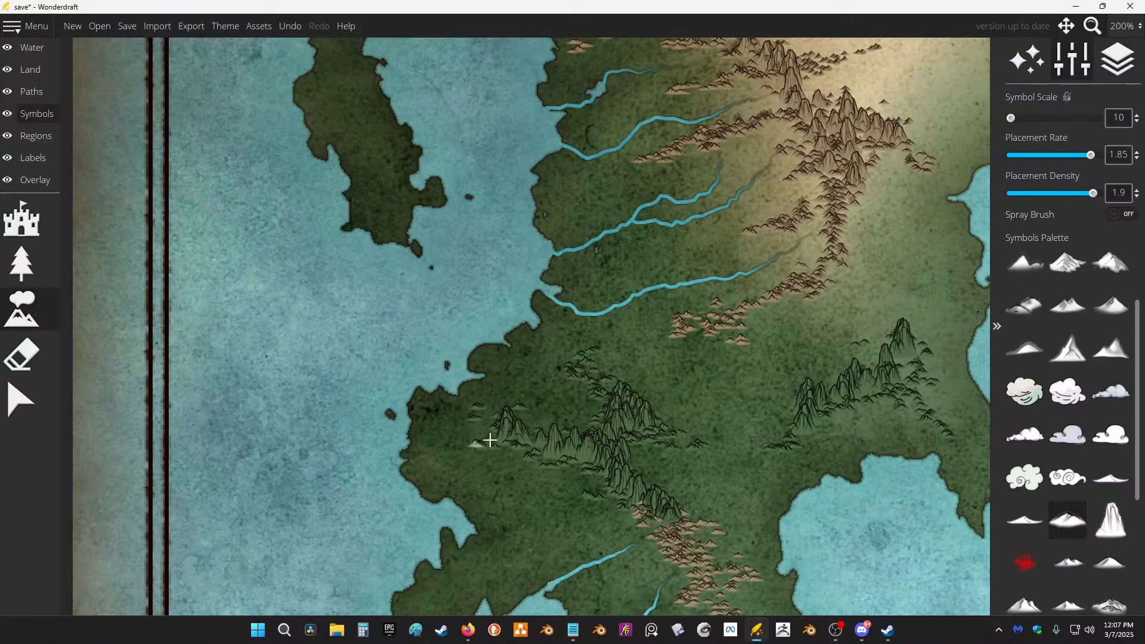
Step: Paint low mountains on the southwestern arm and beside the southern rivers of the northwestern green land
drag(538, 460, 576, 323)
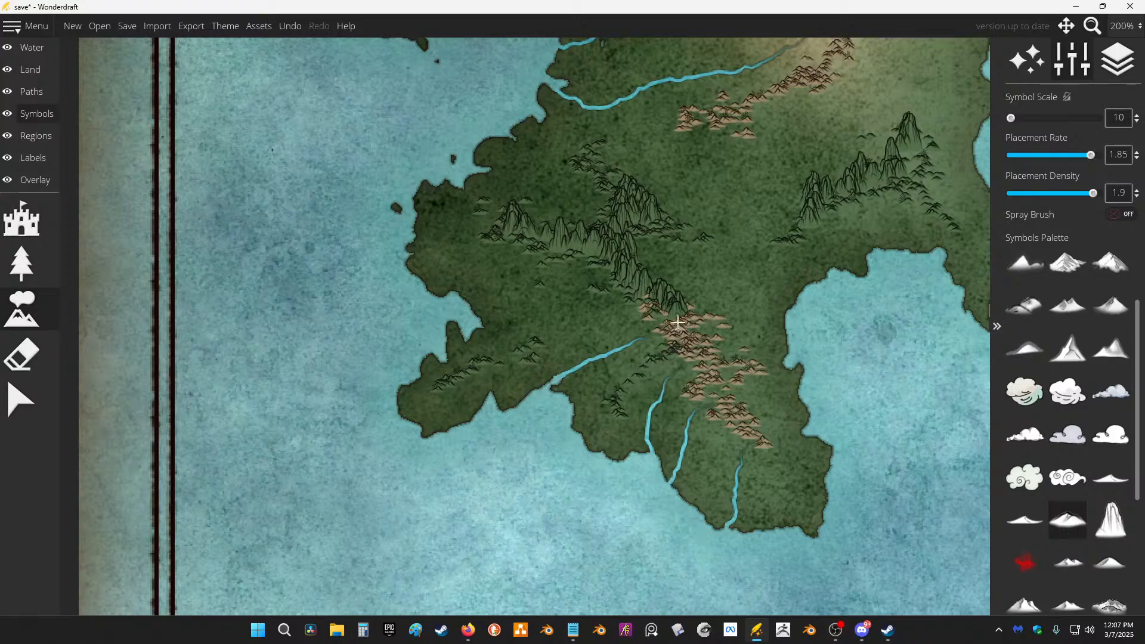
scroll(484, 246, down, 5)
scroll(694, 245, up, 4)
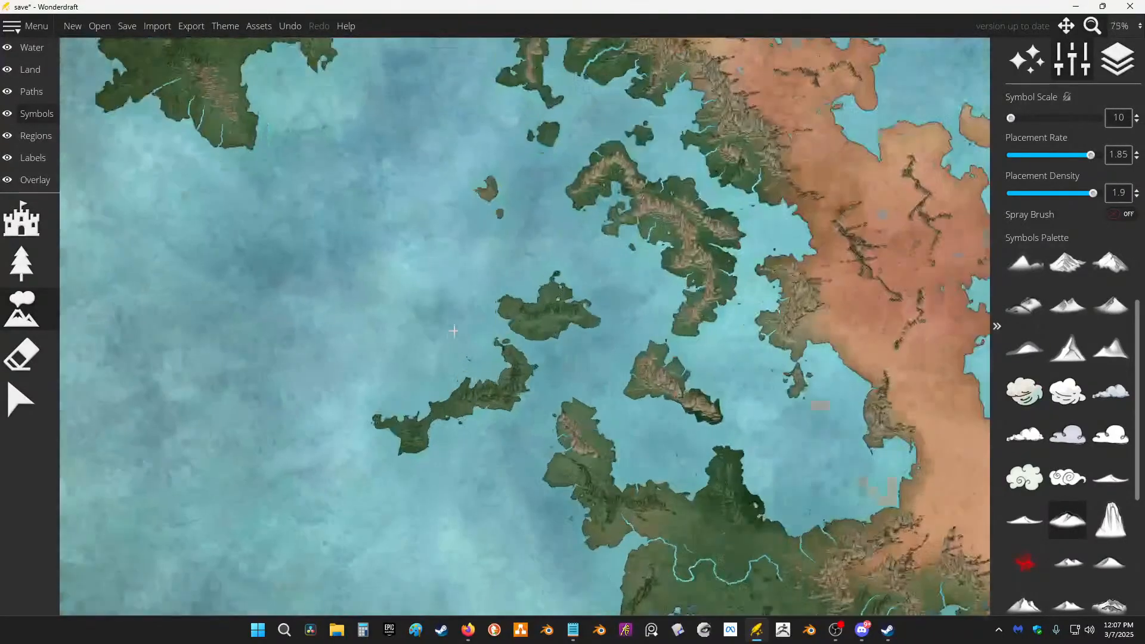
scroll(694, 245, down, 3)
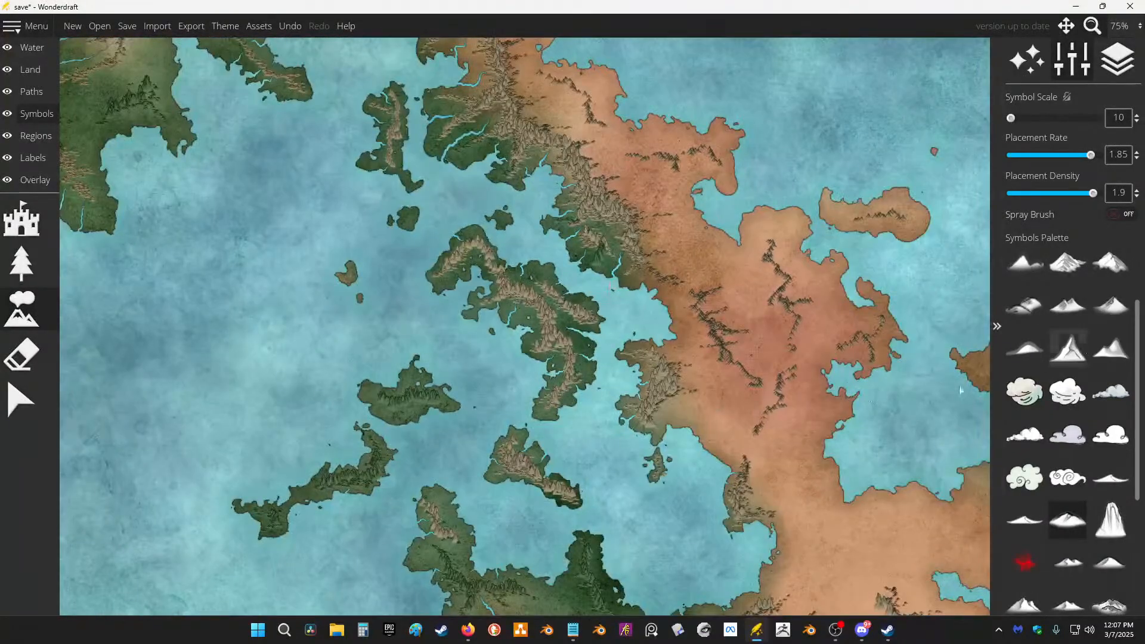
scroll(931, 298, up, 4)
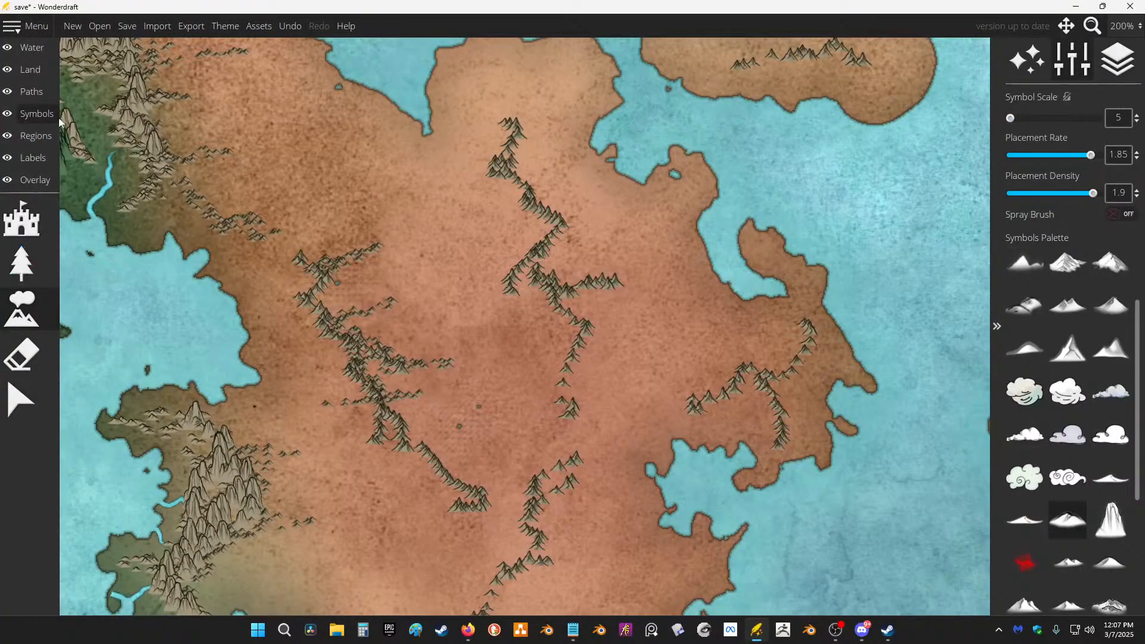
Step: Set up the land color brush to tint only mountains with the medium green swatch at brush size 270
click(30, 70)
click(24, 452)
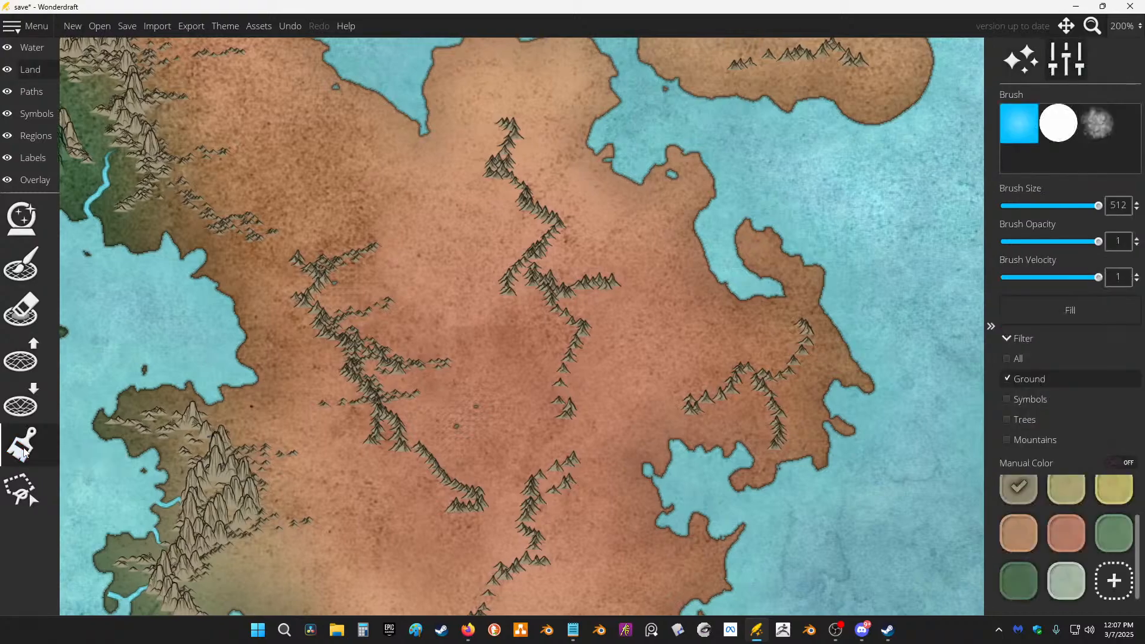
click(1007, 379)
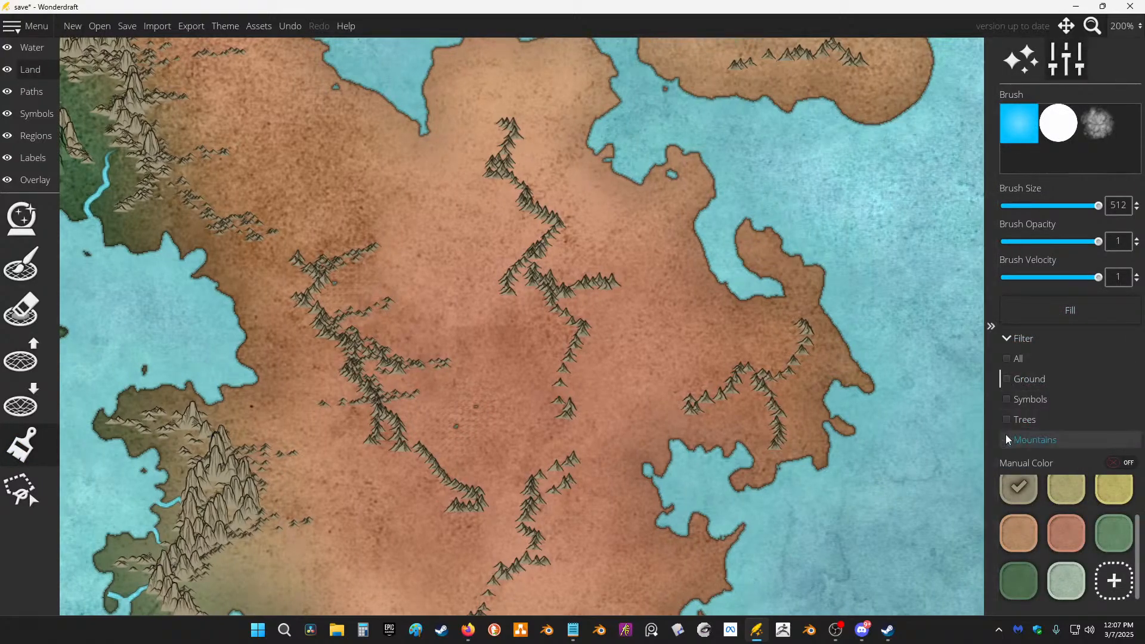
click(1123, 545)
scroll(843, 280, down, 1)
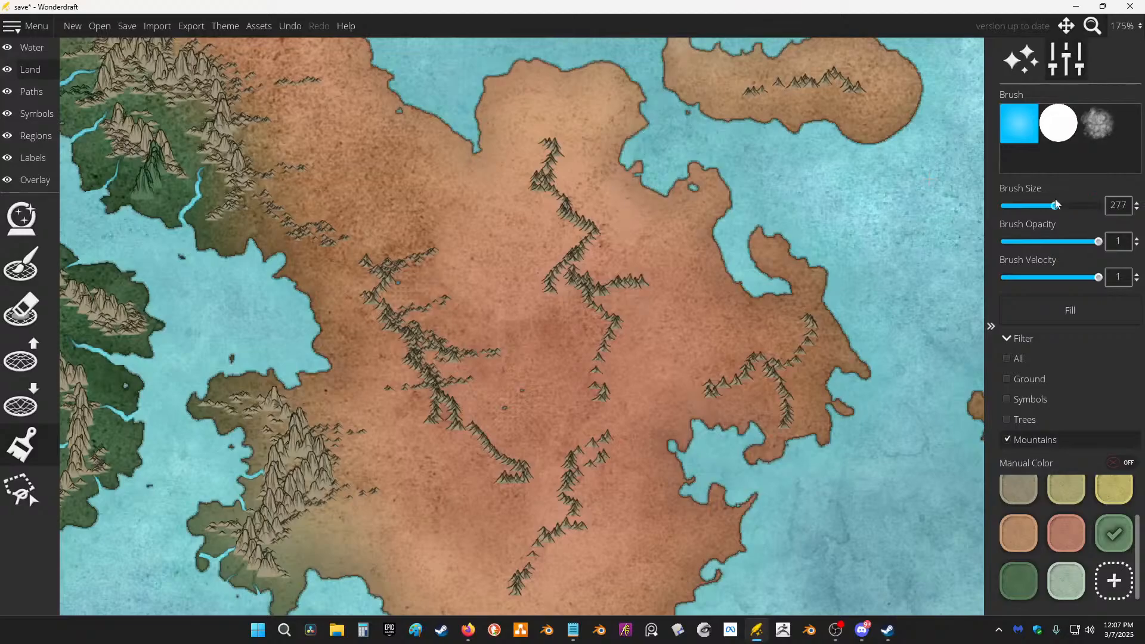
drag(1056, 205, 1054, 205)
Step: Tint the mountains on the western islands and across the southern peninsula medium green, undoing the last stroke
scroll(595, 256, down, 3)
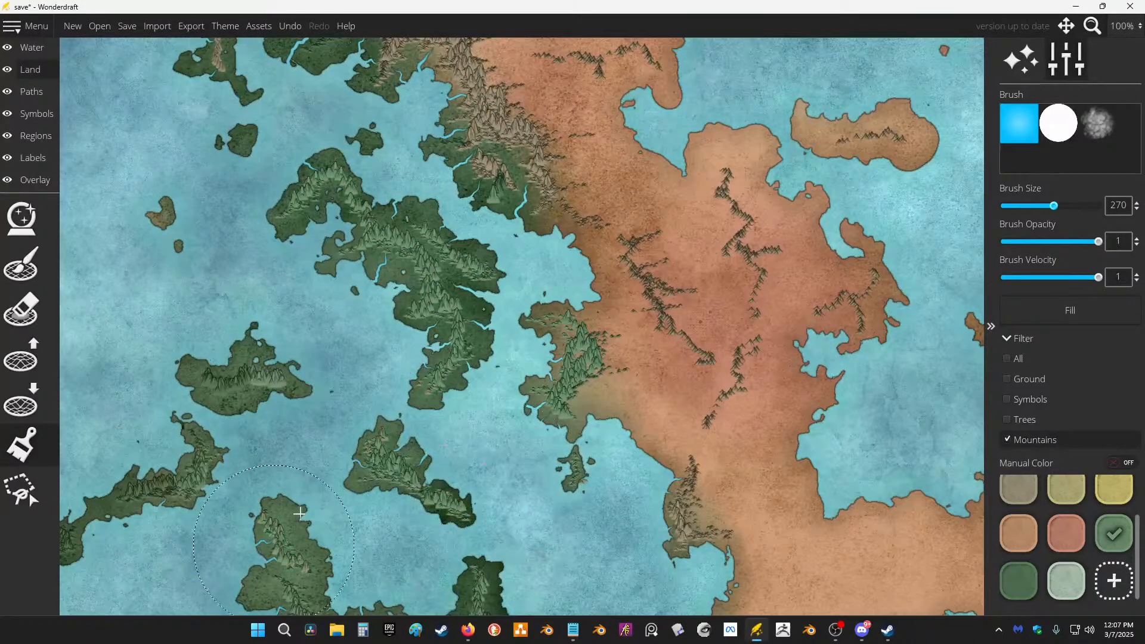
drag(349, 514, 569, 397)
drag(697, 457, 460, 167)
mouse_move(522, 343)
mouse_down()
mouse_move(669, 285)
mouse_move(689, 345)
mouse_move(748, 343)
mouse_up()
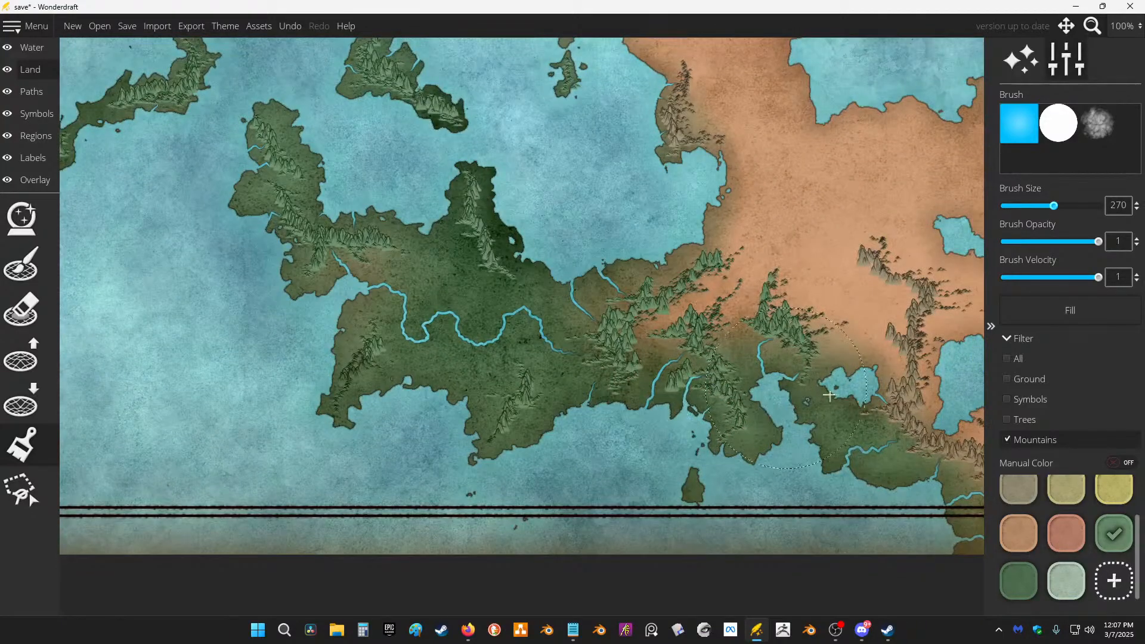
key(ctrl+z)
scroll(794, 382, up, 5)
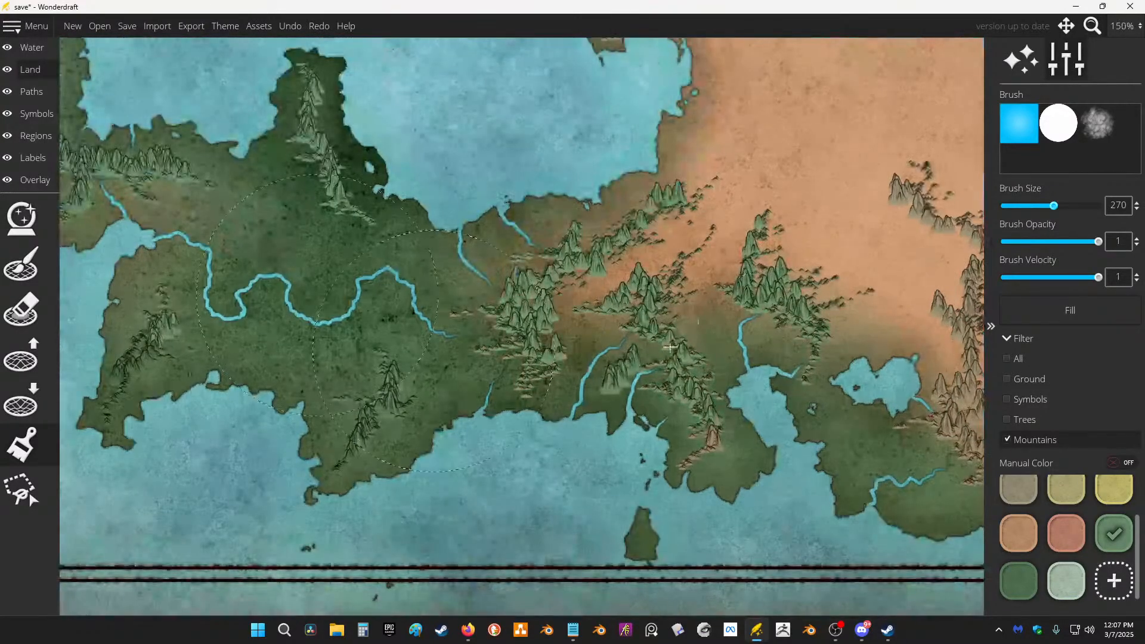
Step: Tint the mountains along the southern coast and the range beside the two southeastern lakes medium green
drag(670, 347, 513, 271)
scroll(495, 268, down, 5)
scroll(673, 361, up, 6)
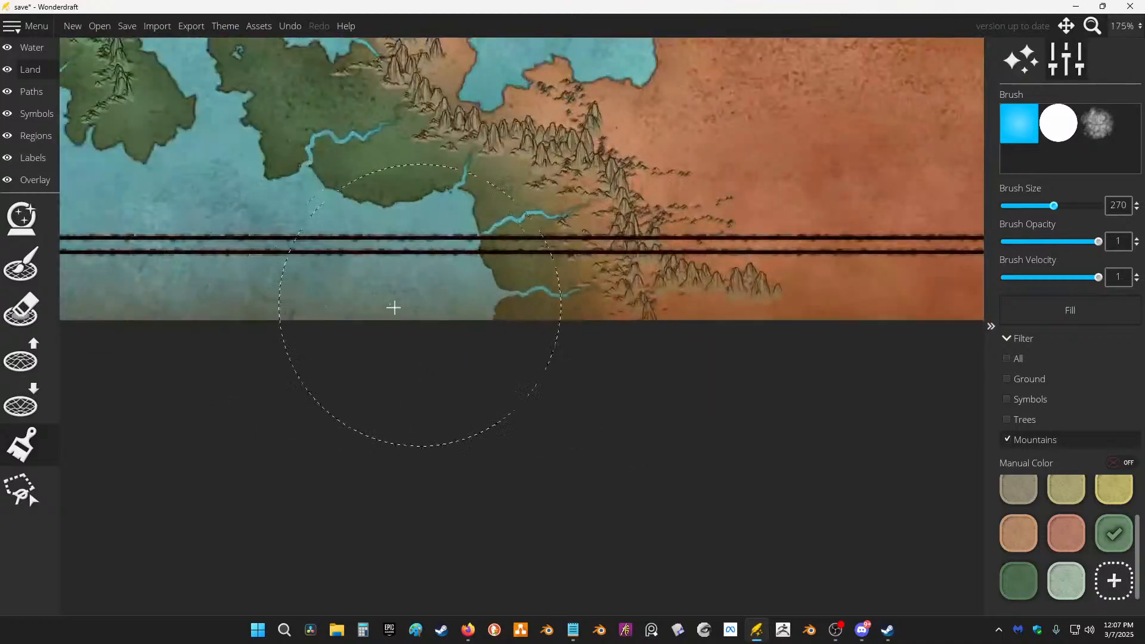
mouse_move(394, 307)
mouse_down()
mouse_move(502, 314)
mouse_move(504, 292)
mouse_move(484, 265)
mouse_move(456, 269)
mouse_move(409, 232)
mouse_move(348, 211)
mouse_move(267, 246)
mouse_move(343, 460)
mouse_up()
drag(330, 323, 353, 218)
drag(300, 251, 286, 438)
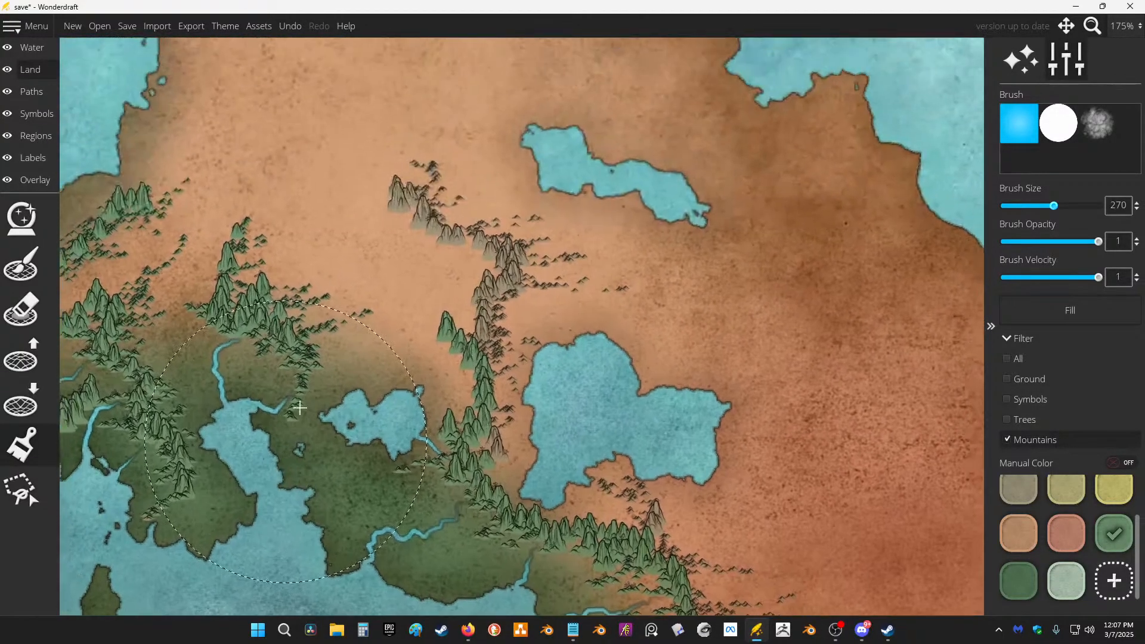
drag(338, 332, 359, 291)
Step: Tint the main coastal range, the narrow island and the peninsula on the northern bay medium green
scroll(463, 350, down, 4)
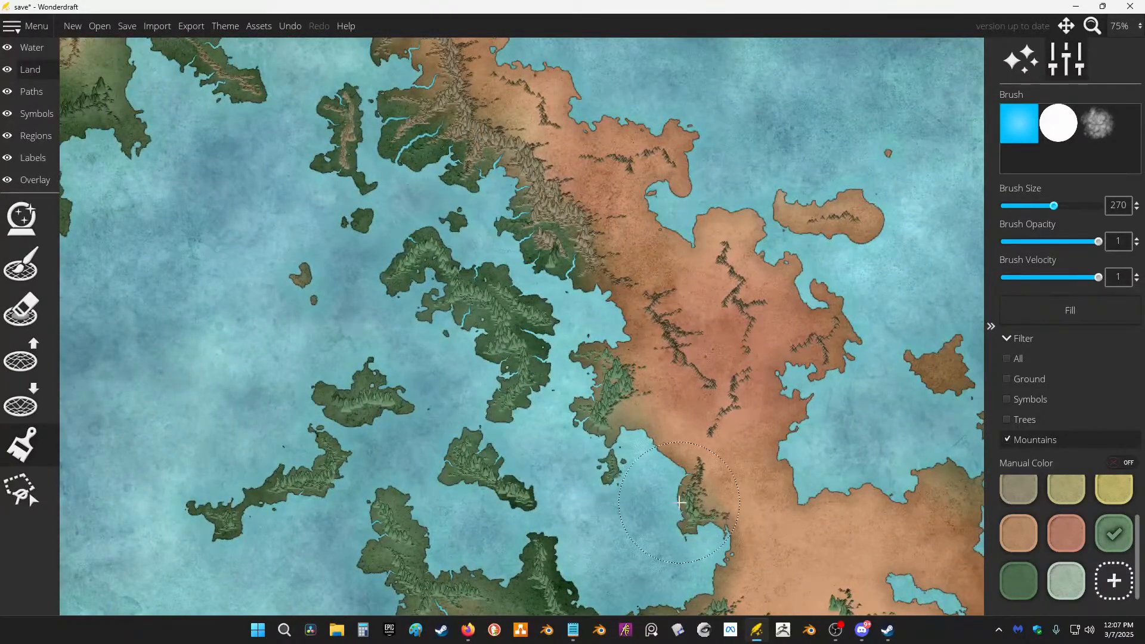
drag(250, 173, 601, 498)
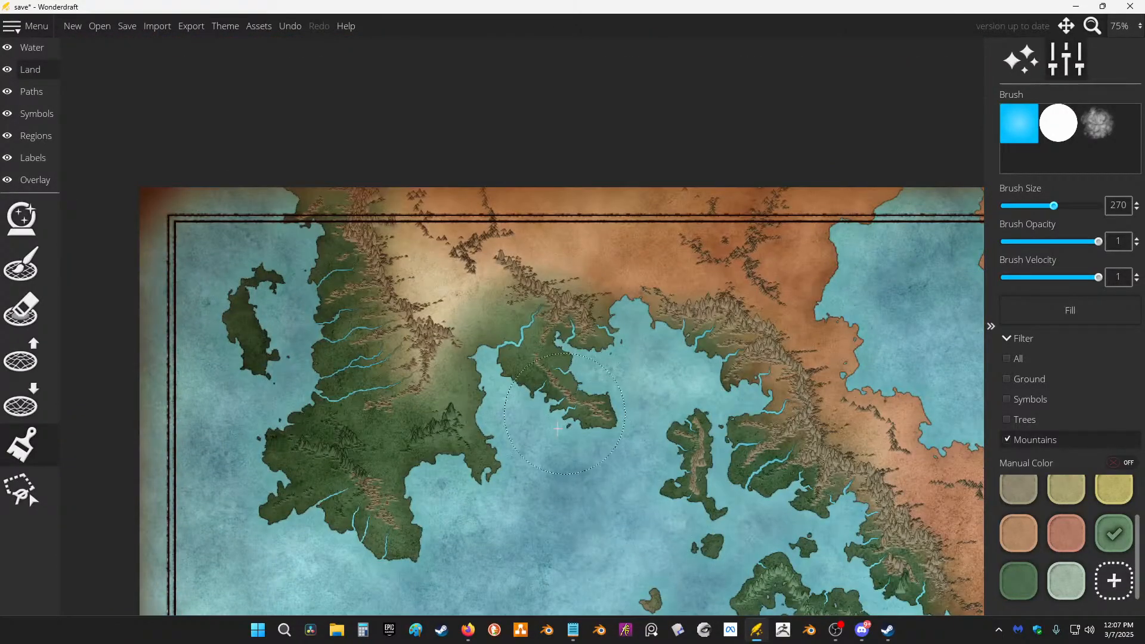
mouse_move(656, 343)
mouse_down()
mouse_move(757, 355)
mouse_move(892, 546)
mouse_up()
drag(781, 515, 588, 352)
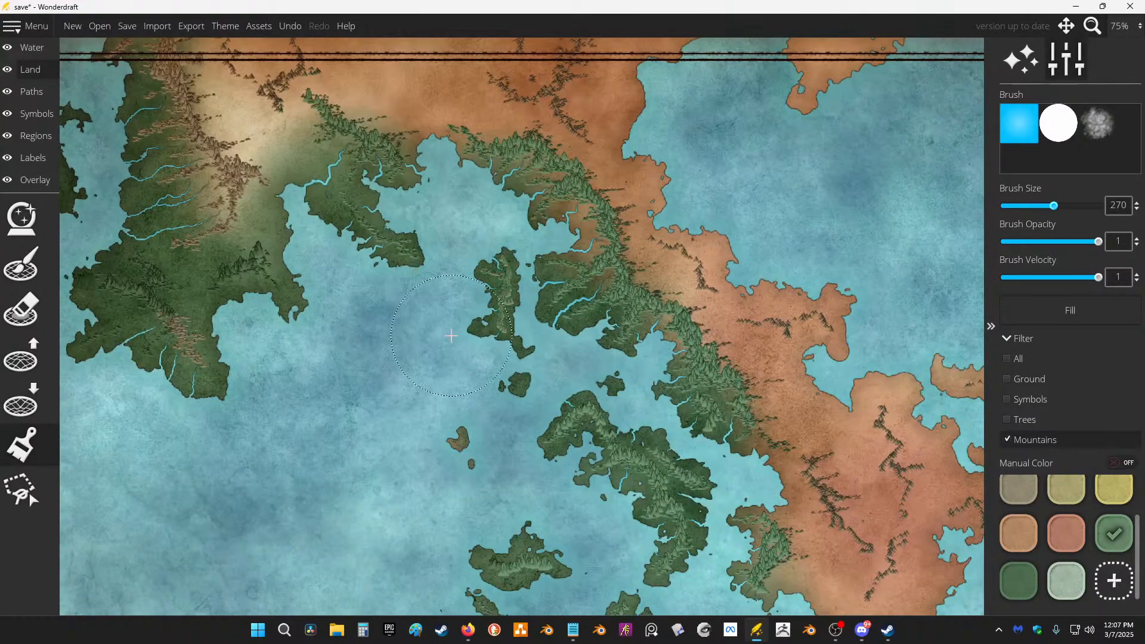
Step: Tint the mountains of the northwestern green land and its coastal range up to the map's northern border medium green
mouse_move(247, 324)
mouse_down()
mouse_move(199, 338)
mouse_move(144, 299)
mouse_up()
drag(195, 351, 333, 492)
drag(344, 445, 357, 412)
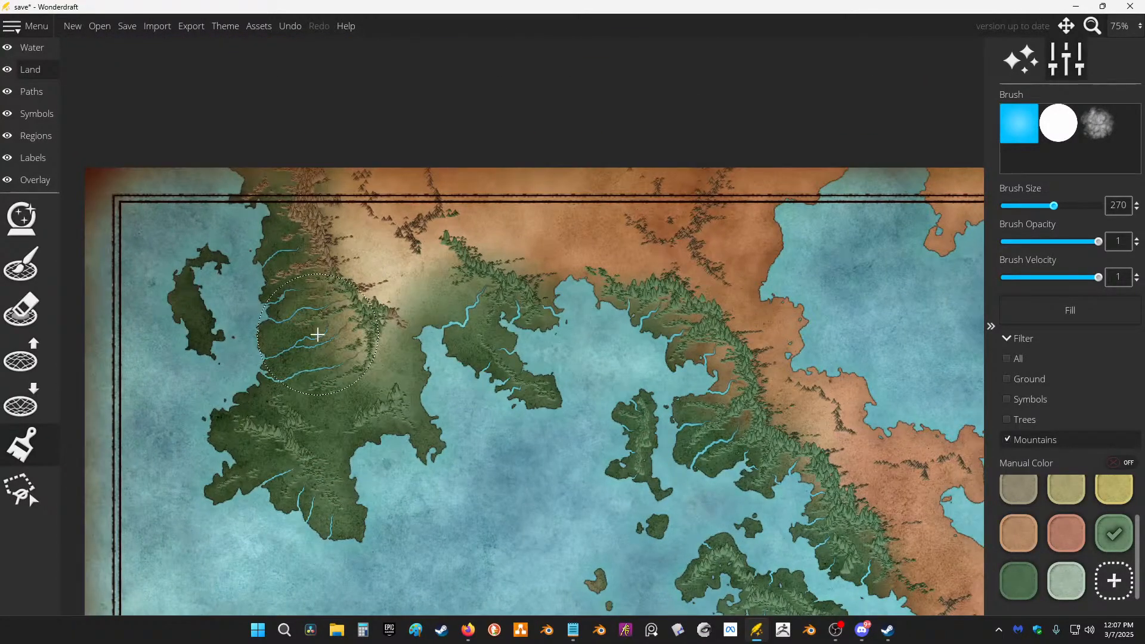
drag(246, 207, 289, 294)
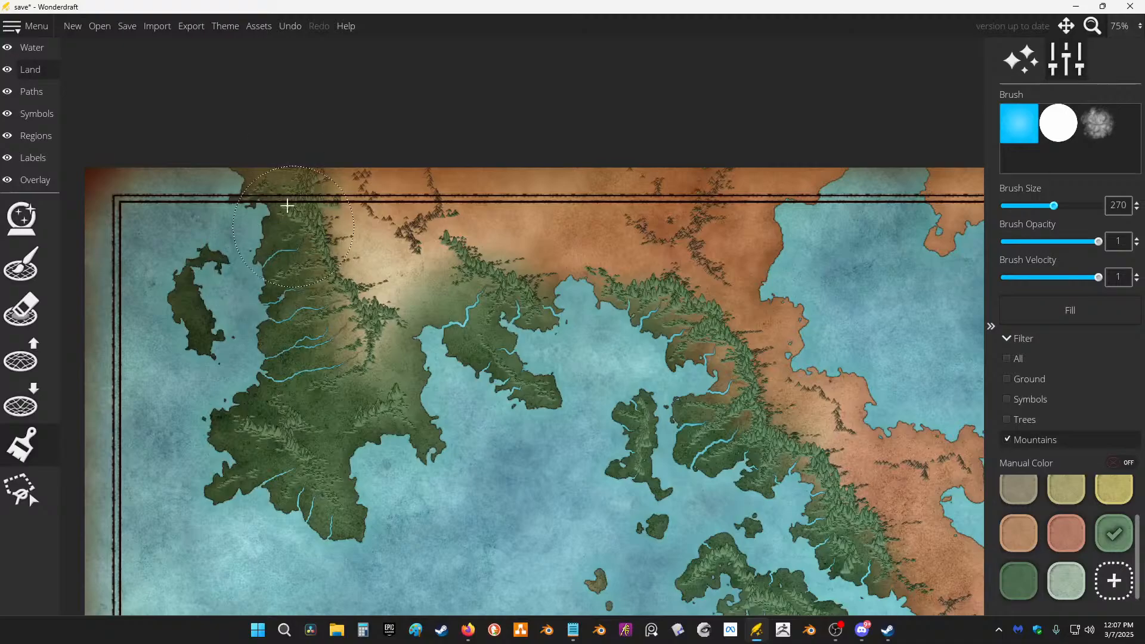
Step: Add a custom dark green swatch, 283e29, to the color palette
scroll(514, 391, down, 1)
drag(695, 563, 457, 120)
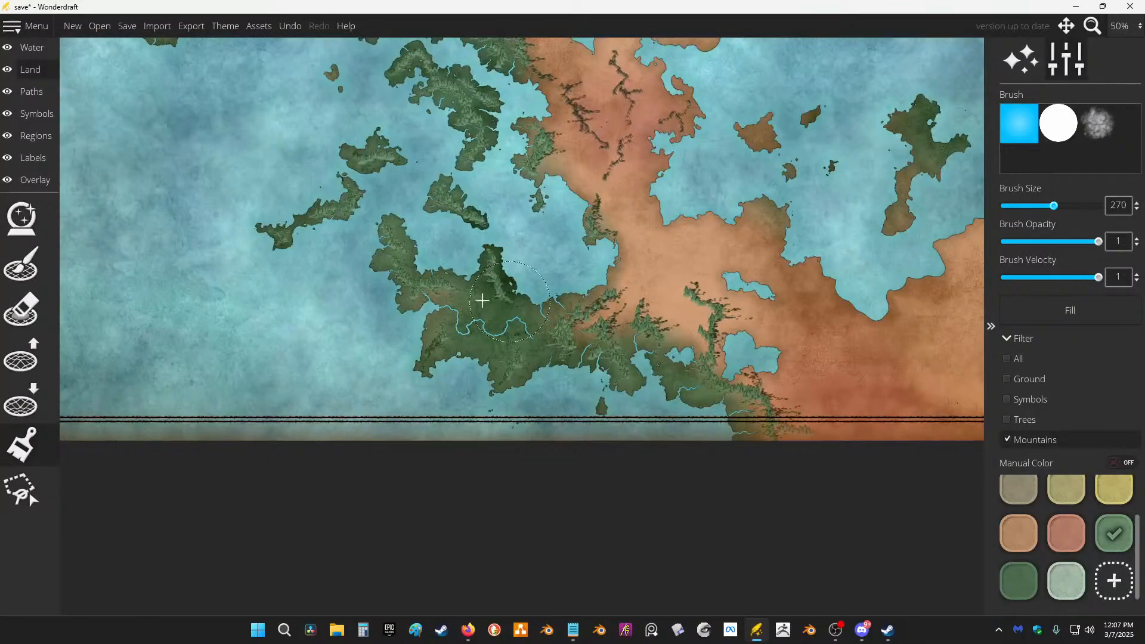
scroll(483, 300, up, 1)
click(1019, 580)
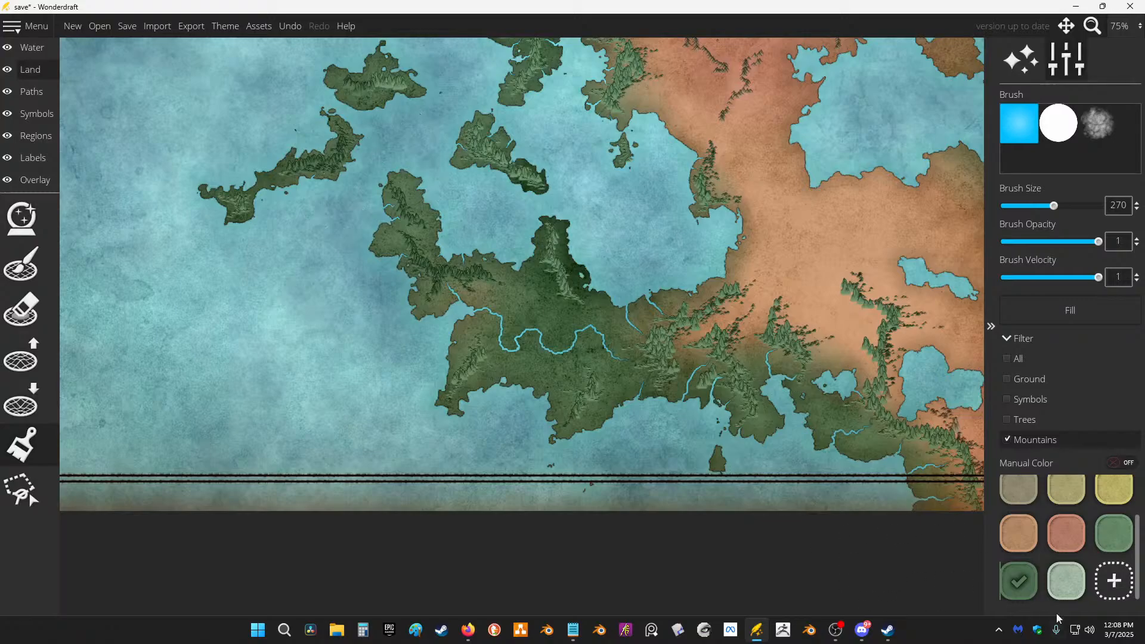
click(1115, 582)
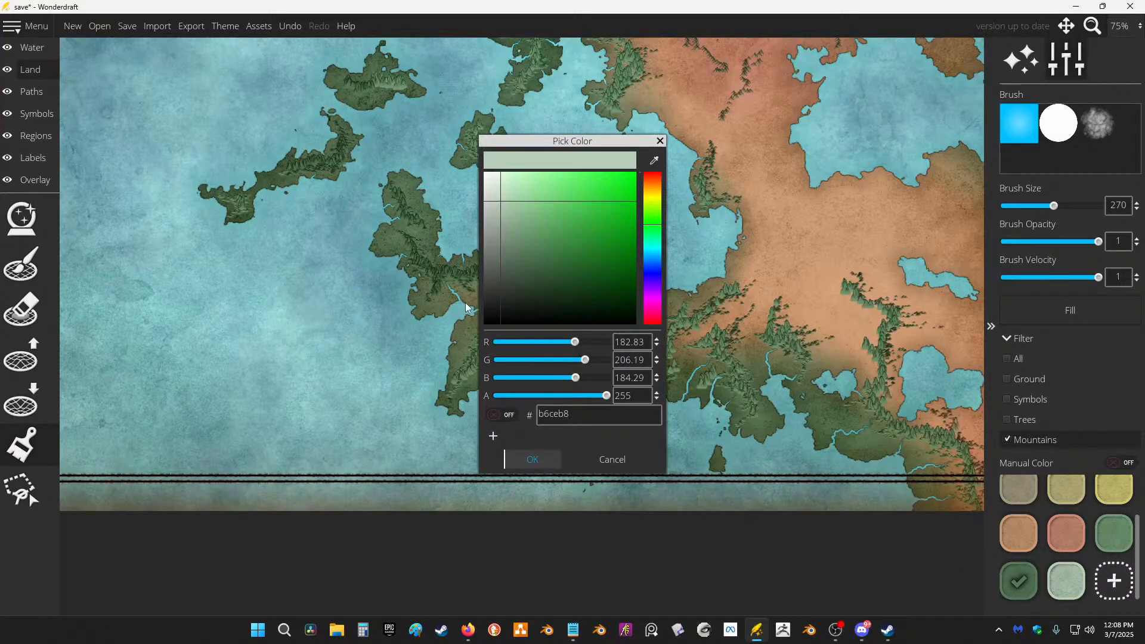
click(525, 292)
mouse_move(533, 299)
mouse_down()
mouse_move(547, 301)
mouse_move(539, 287)
mouse_up()
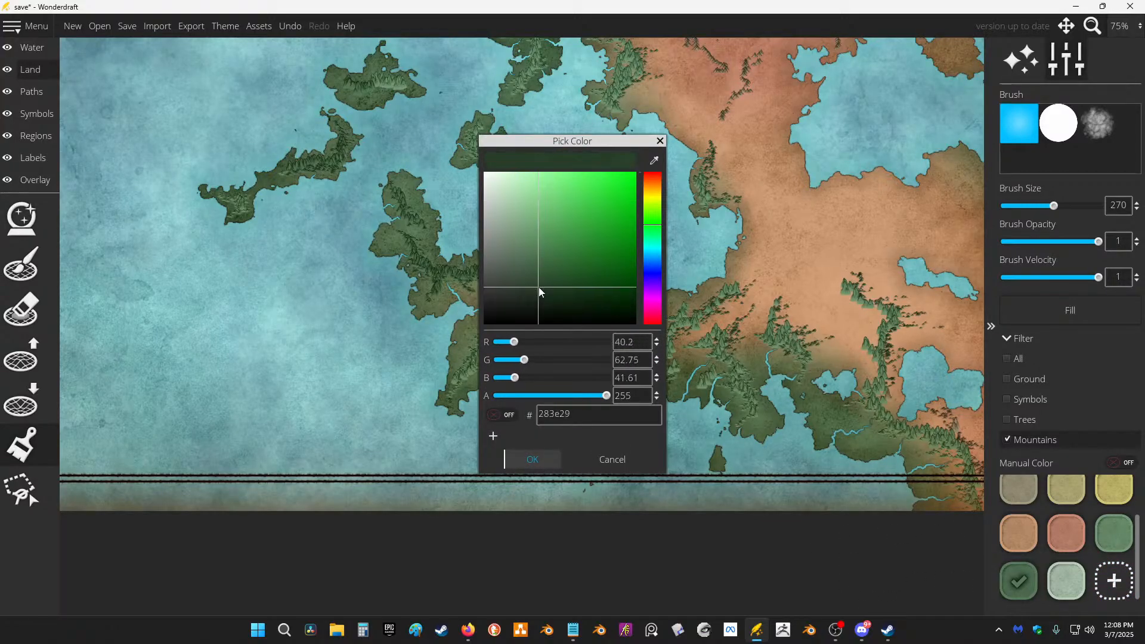
click(533, 459)
Step: Try the custom green on the southern peninsula's mountains, undo the stroke, and change the swatch to 3b503c
mouse_move(468, 334)
mouse_down()
mouse_move(477, 286)
mouse_move(381, 218)
mouse_up()
key(ctrl+z)
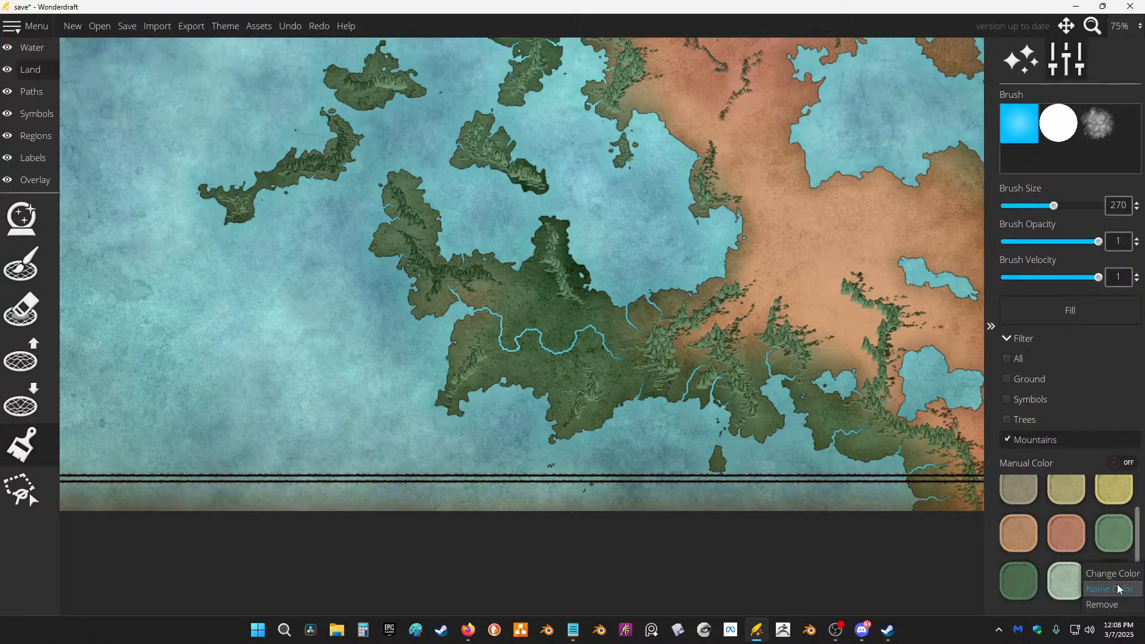
click(1118, 575)
click(527, 301)
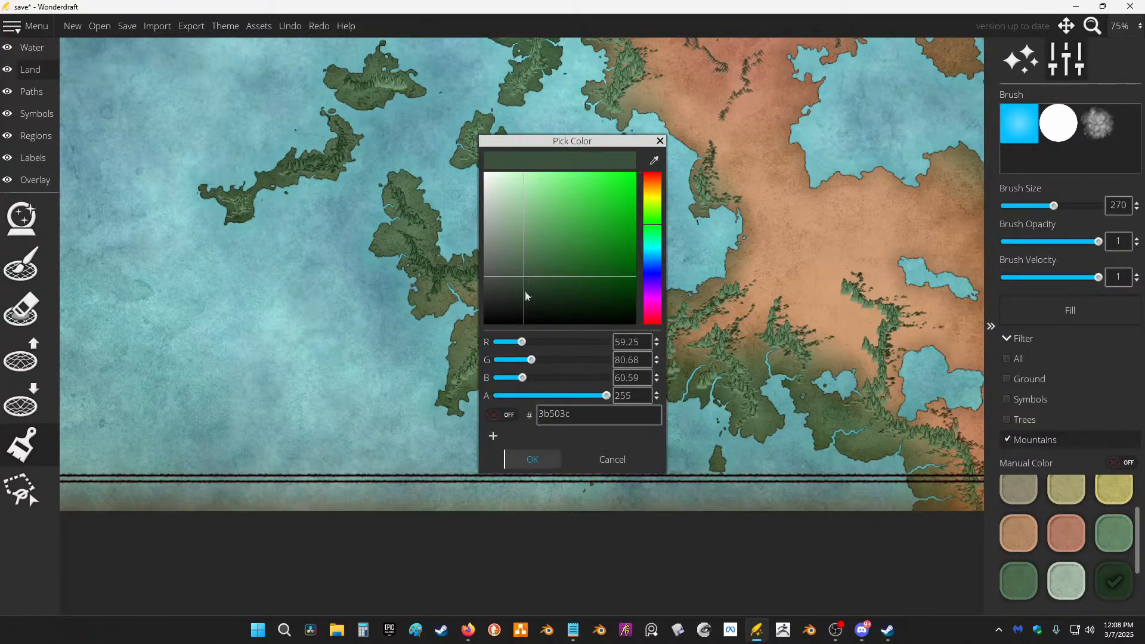
click(533, 459)
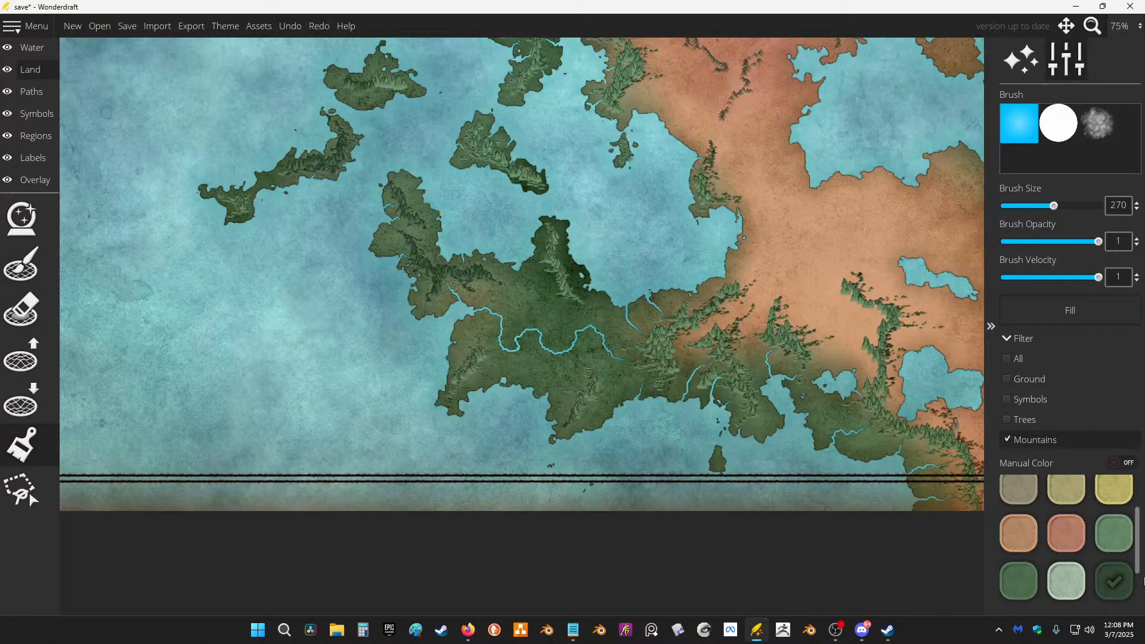
Step: Change the custom swatch to a lighter green and try it on the southern peninsula's mountains
right_click(1131, 585)
click(1112, 575)
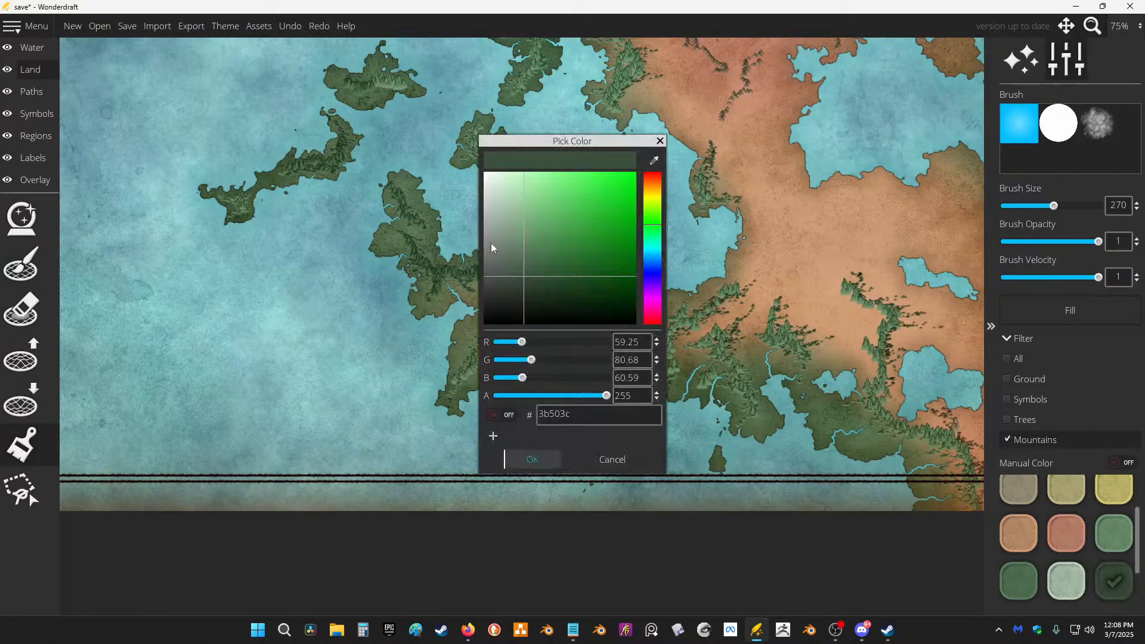
click(527, 250)
click(527, 458)
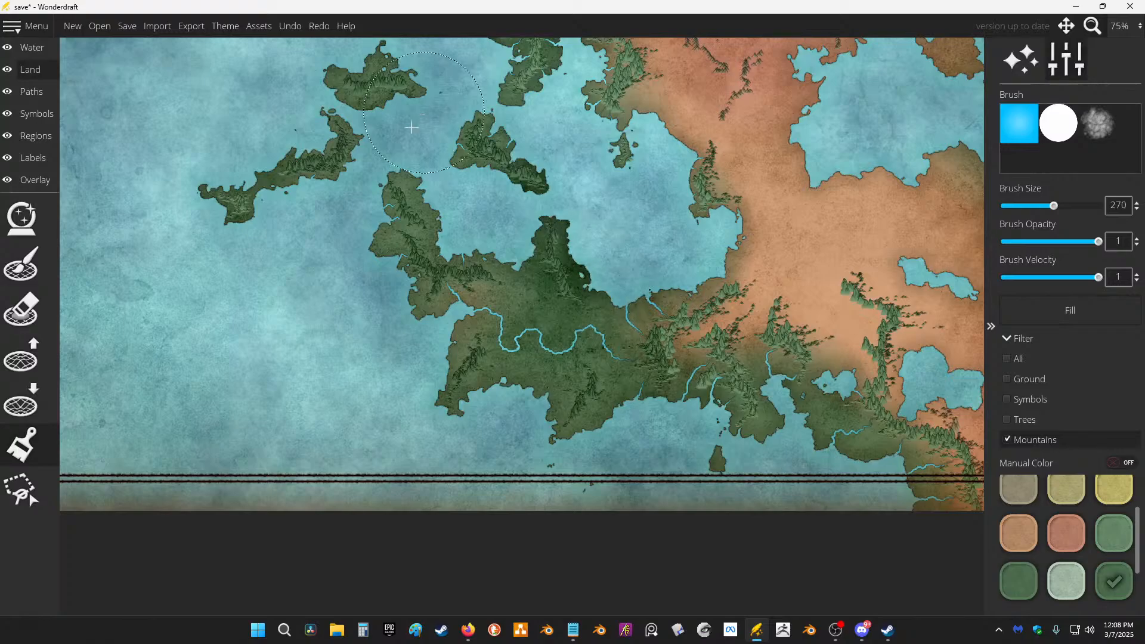
scroll(626, 340, up, 3)
drag(784, 350, 753, 265)
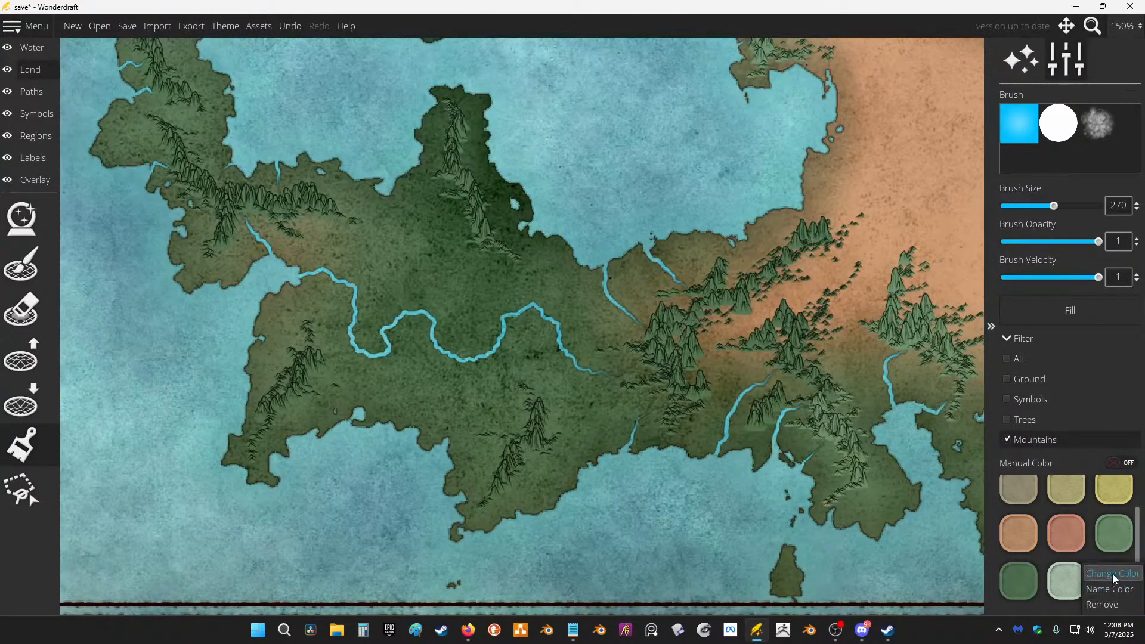
Step: Change the custom swatch to 4b614c and tint the southern peninsula's mountains with it
click(1112, 574)
click(519, 259)
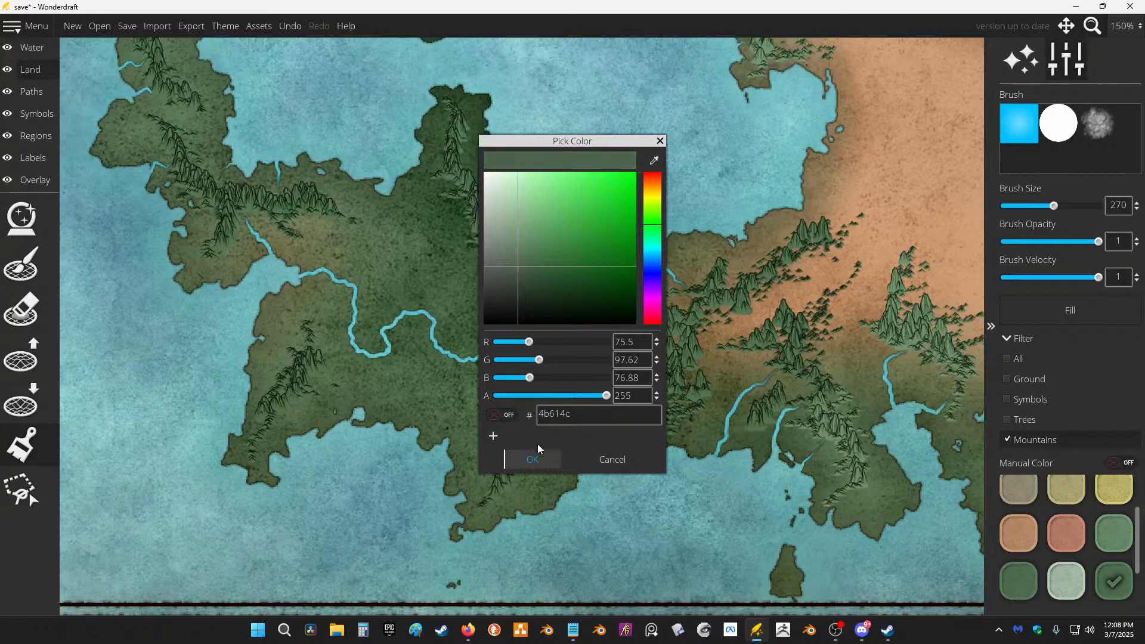
click(533, 458)
drag(621, 430, 813, 340)
Step: Tint the mountains on the southern coast, the western islands and the southern part of the main range dark green, undoing the last stroke
scroll(389, 120, down, 3)
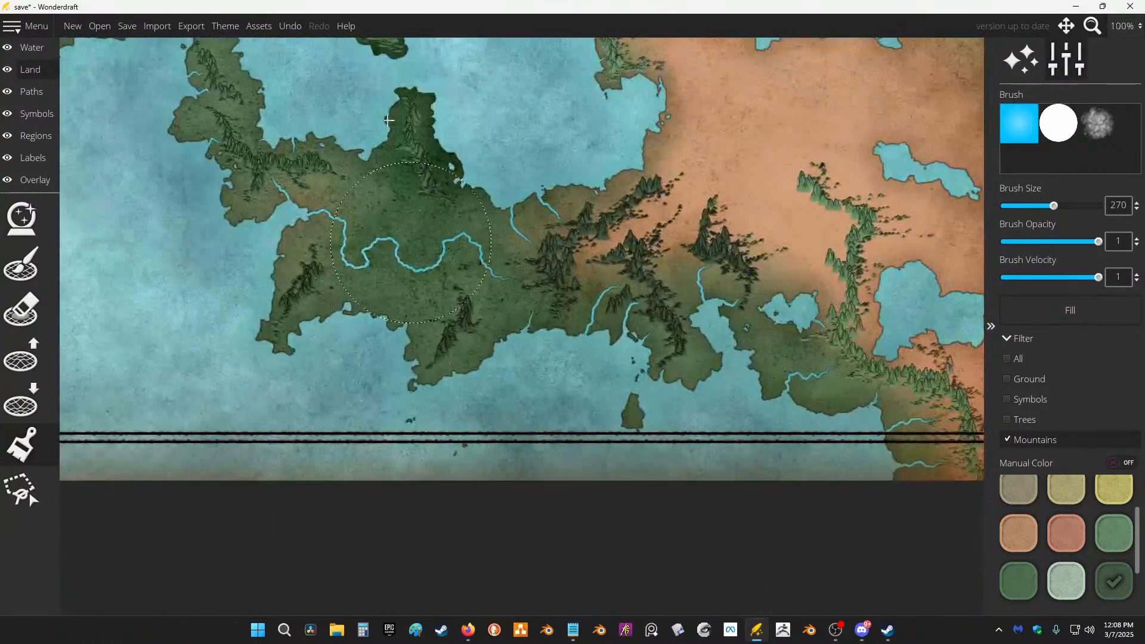
mouse_move(389, 121)
mouse_down()
mouse_move(284, 166)
mouse_move(334, 185)
mouse_up()
drag(401, 234, 598, 548)
mouse_move(758, 411)
mouse_down()
mouse_move(779, 373)
mouse_move(682, 259)
mouse_move(526, 195)
mouse_move(553, 337)
mouse_move(345, 230)
mouse_move(241, 321)
mouse_move(406, 124)
mouse_up()
drag(402, 239, 510, 531)
mouse_move(582, 352)
mouse_down()
mouse_move(666, 379)
mouse_move(695, 254)
mouse_move(746, 310)
mouse_move(445, 170)
mouse_up()
mouse_move(564, 303)
mouse_down()
mouse_move(634, 547)
mouse_move(652, 376)
mouse_move(519, 245)
mouse_move(198, 166)
mouse_up()
key(ctrl+z)
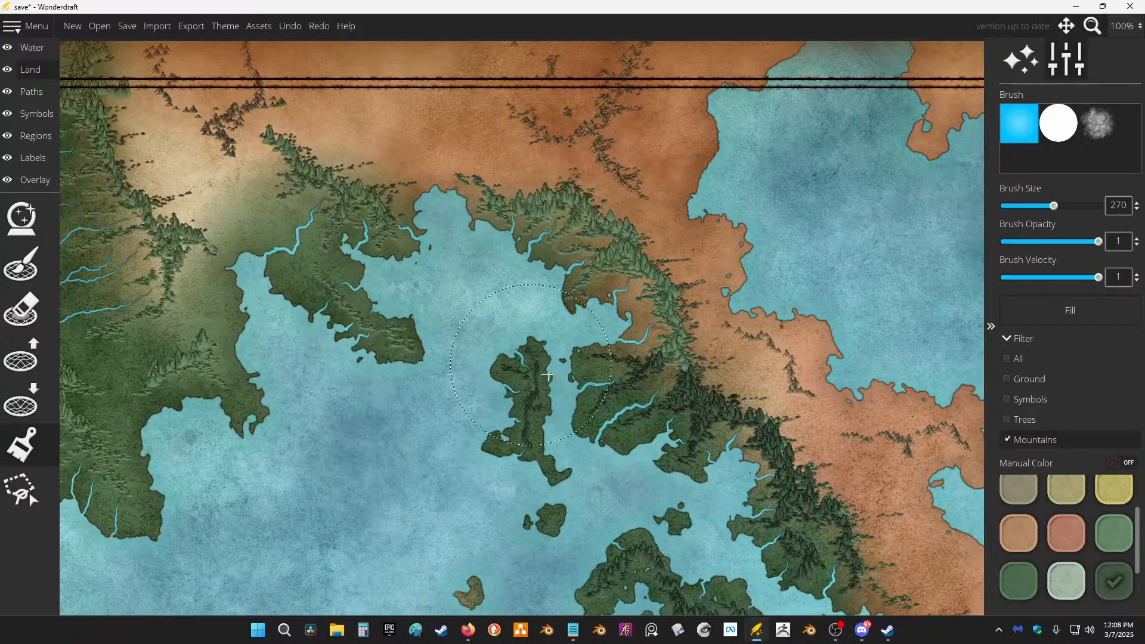
Step: Tint the ranges north of the bay and along the northwestern coast with the custom dark green
mouse_move(668, 433)
mouse_down()
mouse_move(603, 262)
mouse_move(382, 203)
mouse_move(280, 209)
mouse_move(329, 380)
mouse_move(931, 595)
mouse_up()
drag(811, 624, 646, 325)
mouse_move(653, 301)
mouse_down()
mouse_move(667, 291)
mouse_move(776, 554)
mouse_up()
mouse_move(776, 555)
mouse_down()
mouse_move(687, 349)
mouse_move(611, 491)
mouse_move(608, 465)
mouse_up()
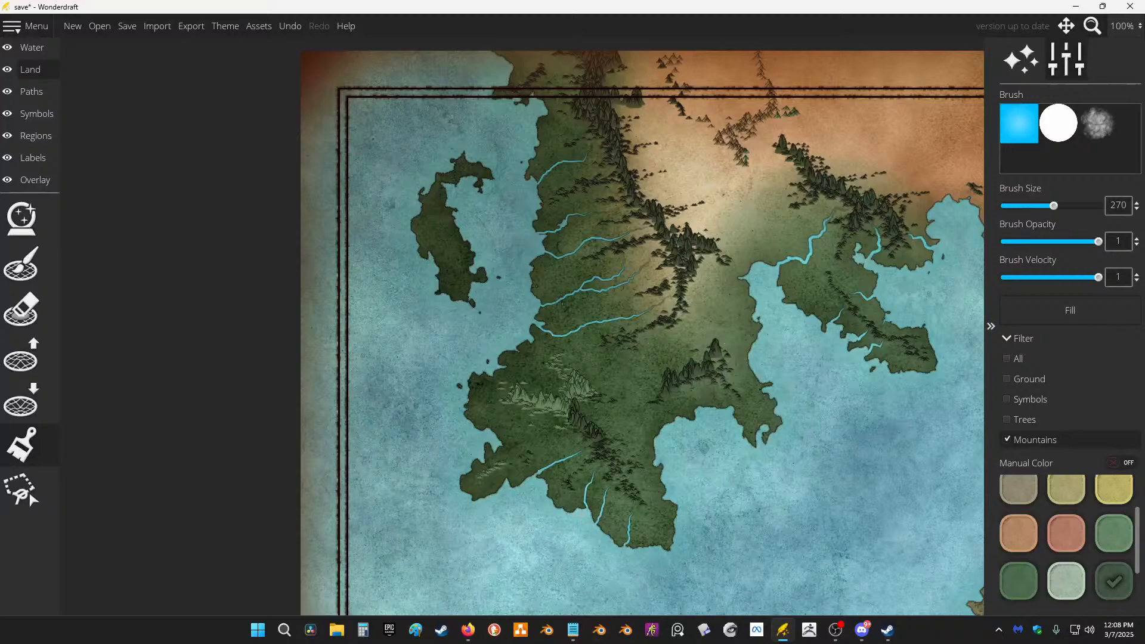
click(466, 631)
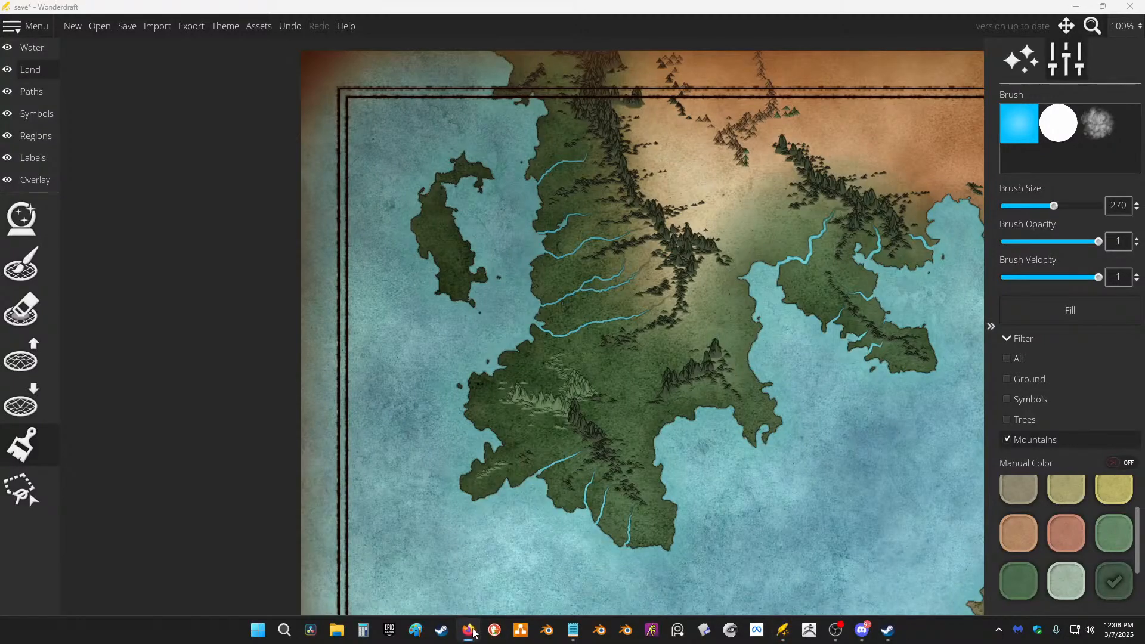
right_click(474, 632)
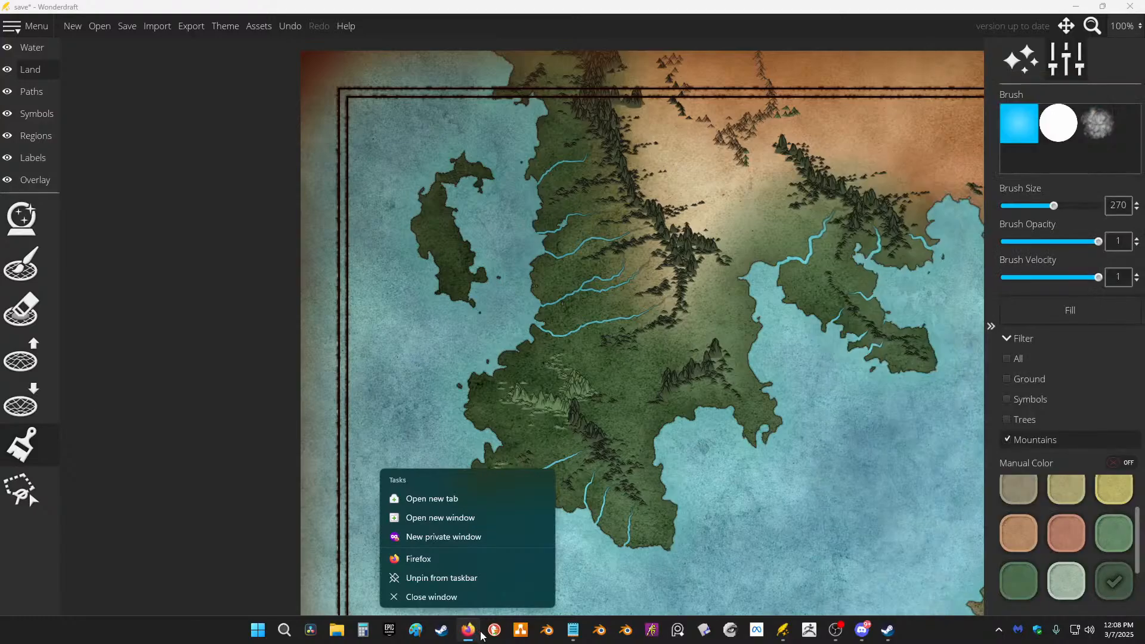
click(469, 635)
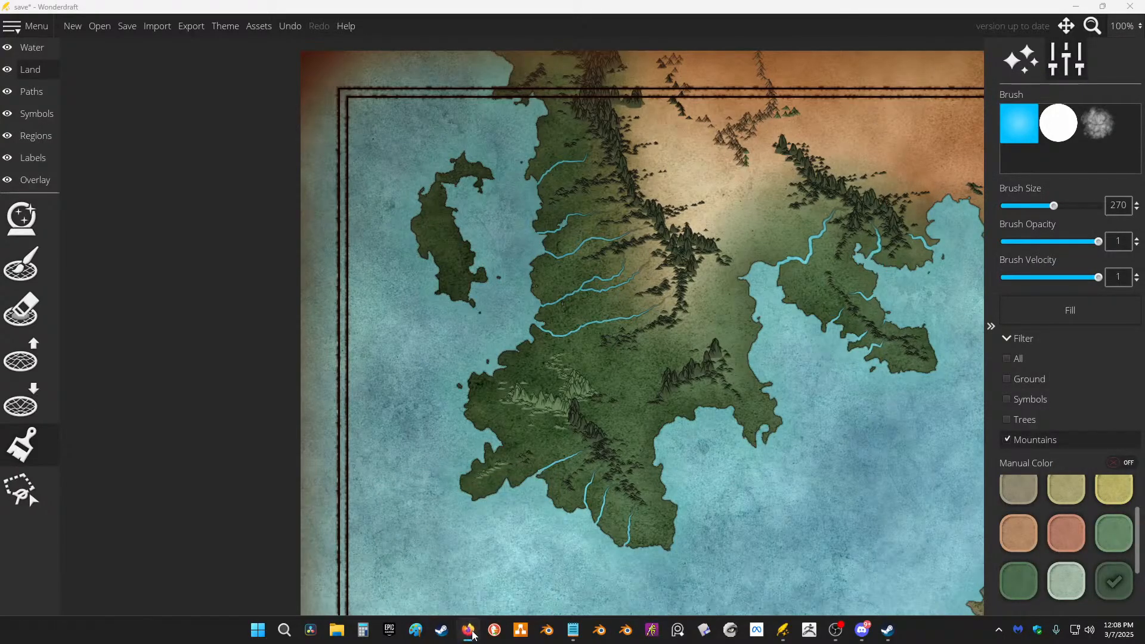
Step: Finish tinting the southwestern peninsula's mountains dark green, and tint the ranges on the eastern orange land with the red swatch
mouse_move(546, 341)
mouse_down()
mouse_move(577, 305)
mouse_move(644, 422)
mouse_up()
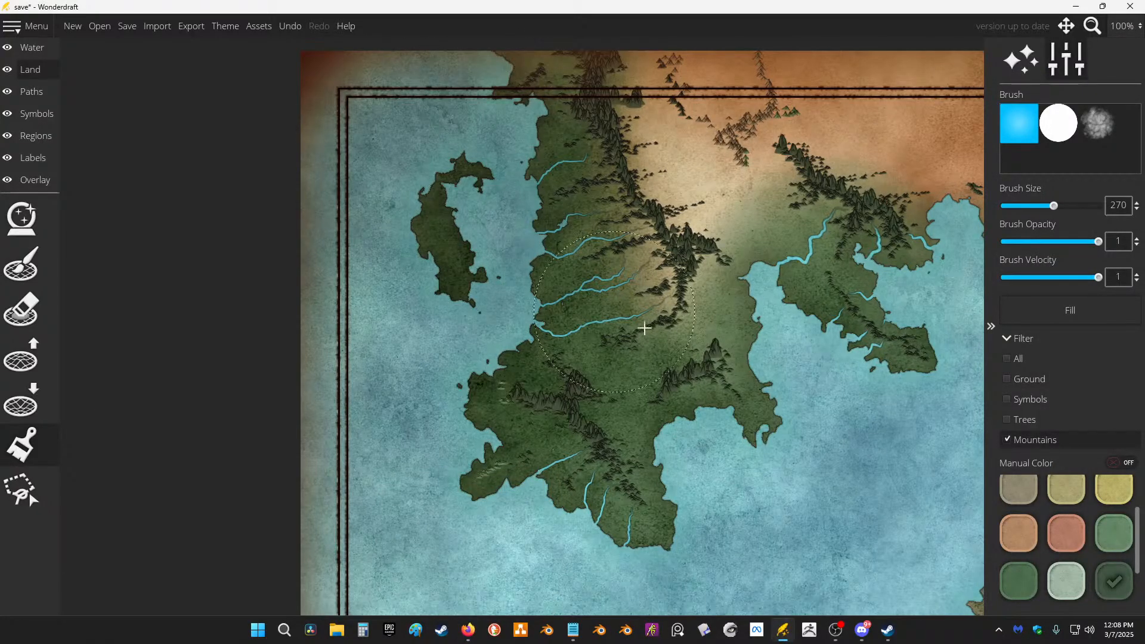
scroll(626, 327, down, 3)
drag(819, 532, 571, 179)
drag(586, 235, 490, 426)
scroll(573, 262, up, 2)
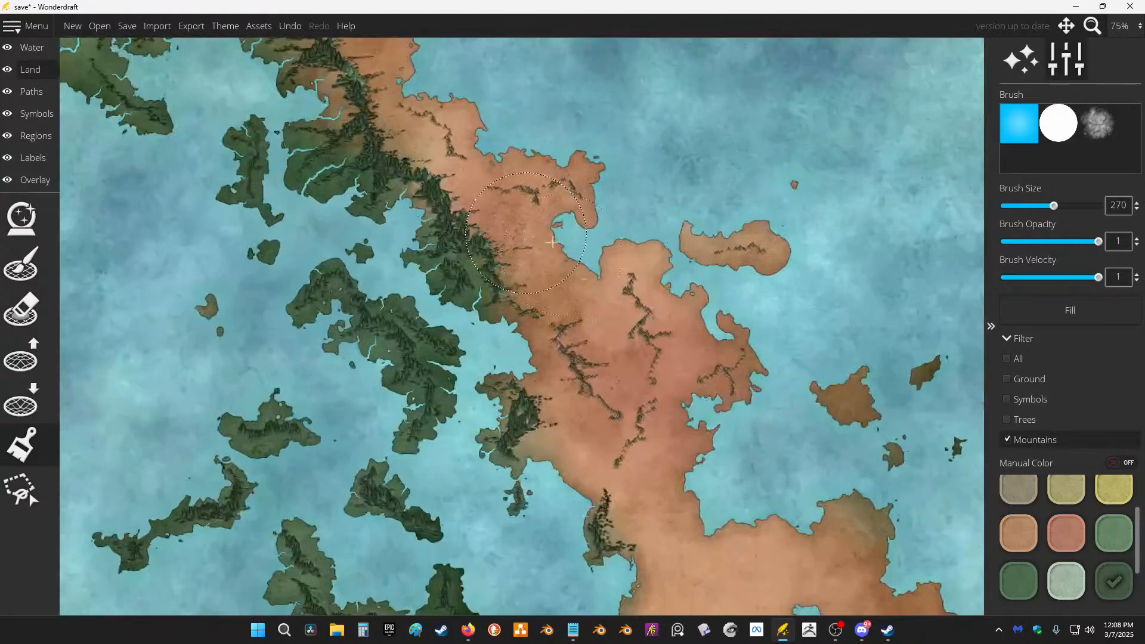
scroll(552, 242, up, 3)
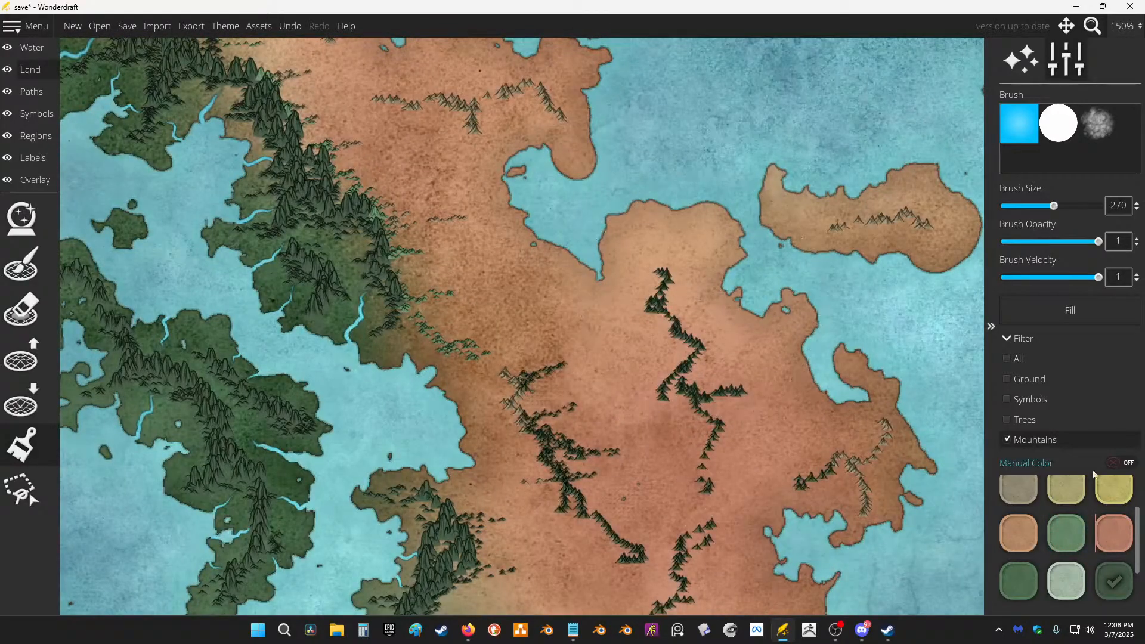
mouse_move(759, 411)
mouse_down()
mouse_move(653, 380)
mouse_move(624, 336)
mouse_up()
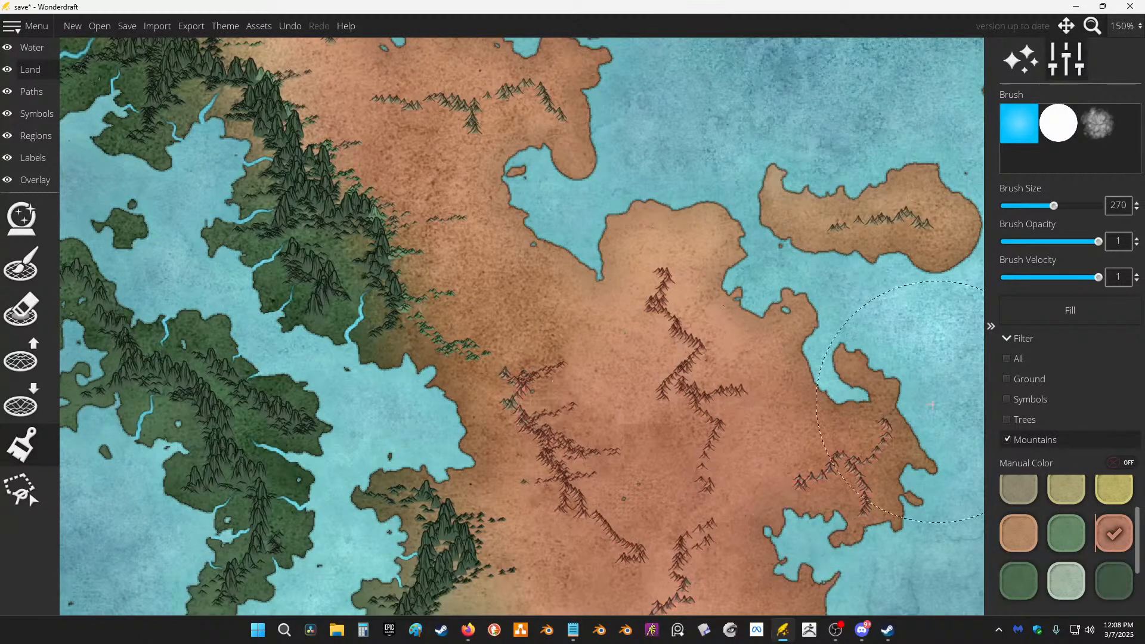
Step: Tint the two short ranges near the northeastern coast of the orange land red, undoing the last stroke
scroll(744, 346, down, 3)
scroll(669, 319, up, 3)
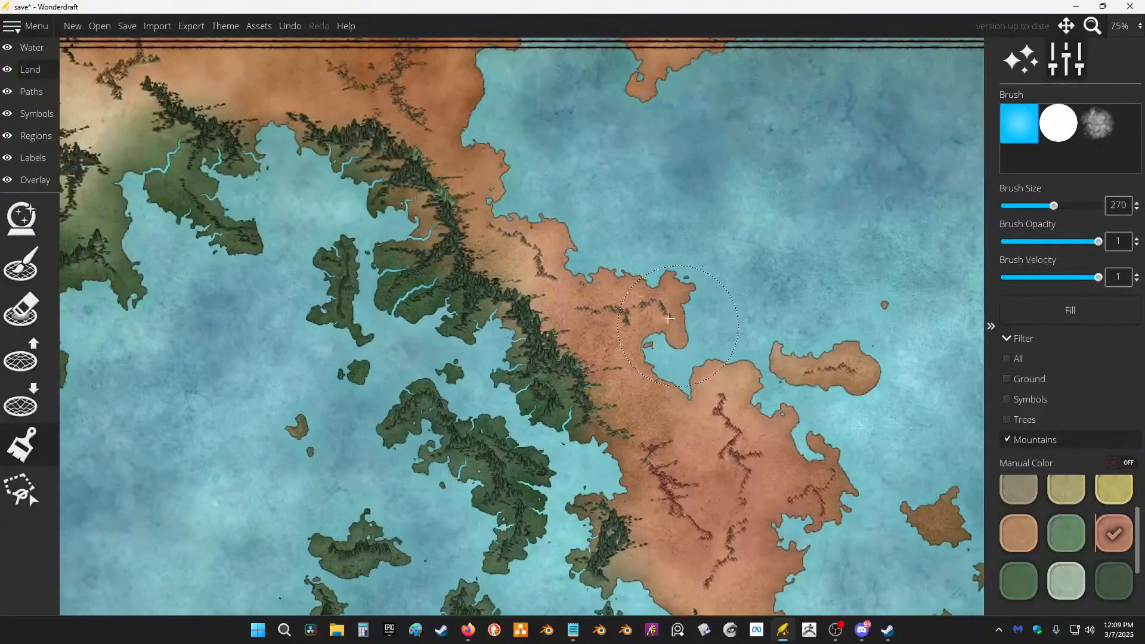
scroll(605, 282, up, 4)
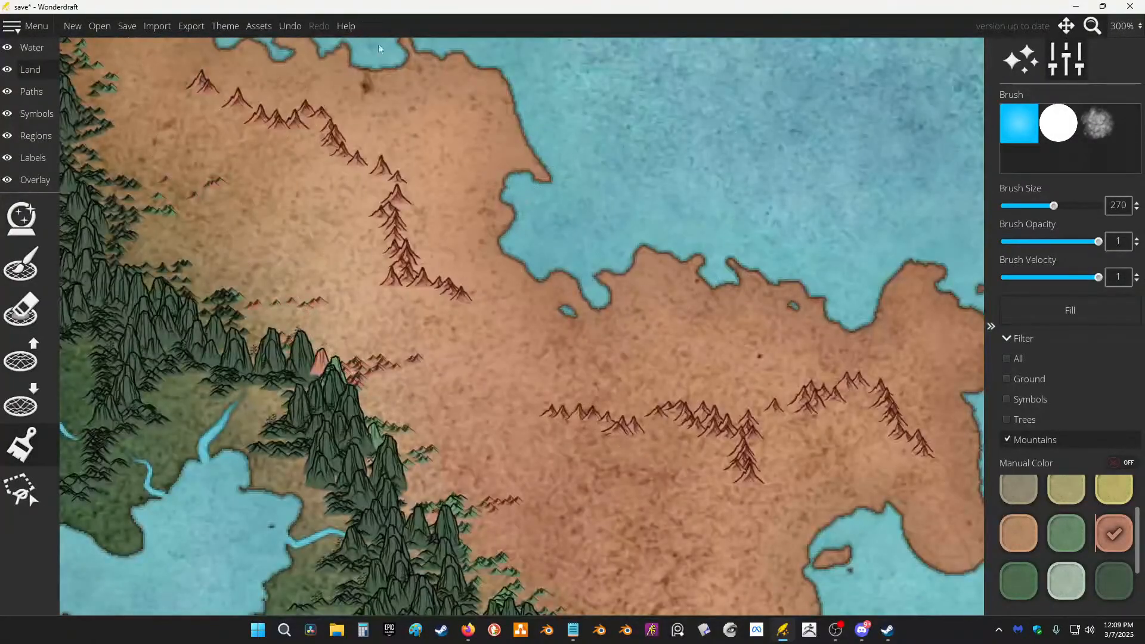
click(291, 26)
scroll(899, 273, down, 2)
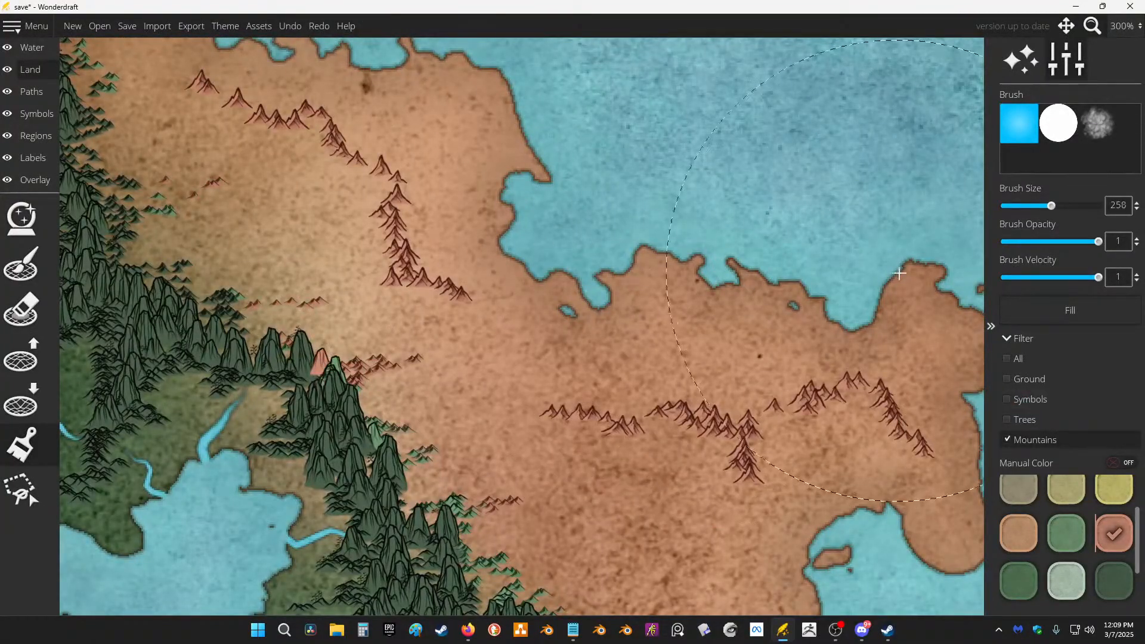
Step: Tint the ranges on the northern orange land, up to the map's upper edge, with the red swatch, undoing the last stroke
scroll(432, 205, down, 5)
drag(326, 54, 680, 507)
mouse_move(478, 209)
mouse_down()
mouse_move(392, 167)
mouse_move(560, 268)
mouse_move(597, 239)
mouse_up()
scroll(633, 224, down, 4)
mouse_move(561, 282)
mouse_down()
mouse_move(672, 241)
mouse_move(823, 432)
mouse_up()
scroll(613, 342, up, 4)
mouse_move(460, 324)
mouse_down()
mouse_move(404, 320)
mouse_move(412, 352)
mouse_move(650, 328)
mouse_move(884, 461)
mouse_up()
key(ctrl+z)
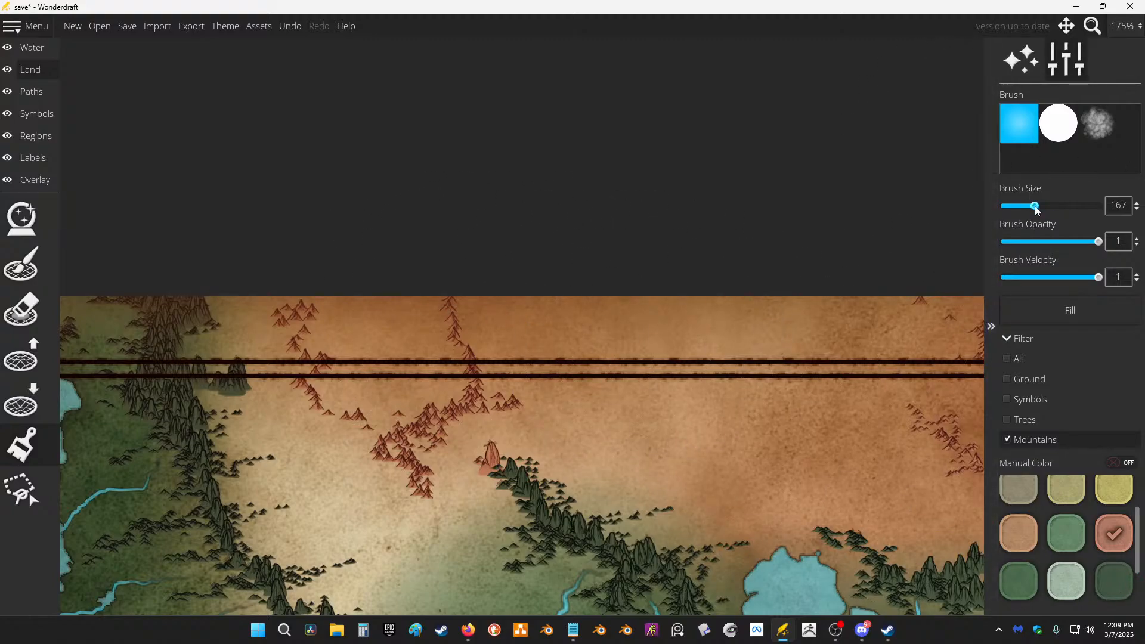
Step: Reduce the brush size to 83 and return the northern peaks of the range above the bay to dark green
click(494, 464)
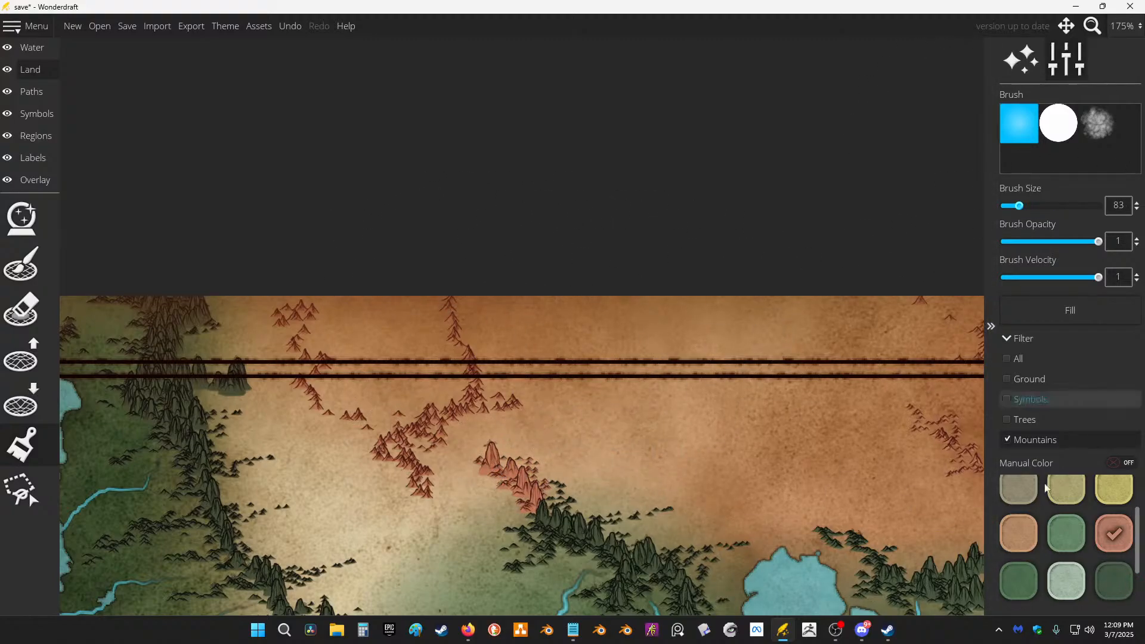
click(507, 470)
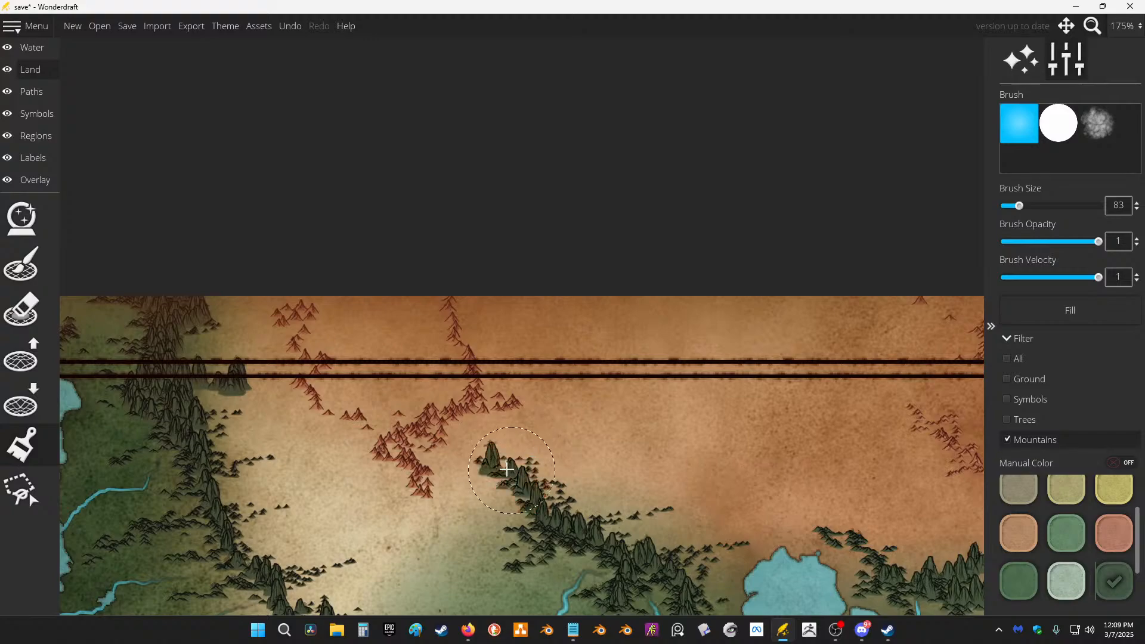
Step: Lower the brush opacity to 0.17 and softly tint that range's northeastern foothills red, undoing the stronger strokes
scroll(627, 396, up, 6)
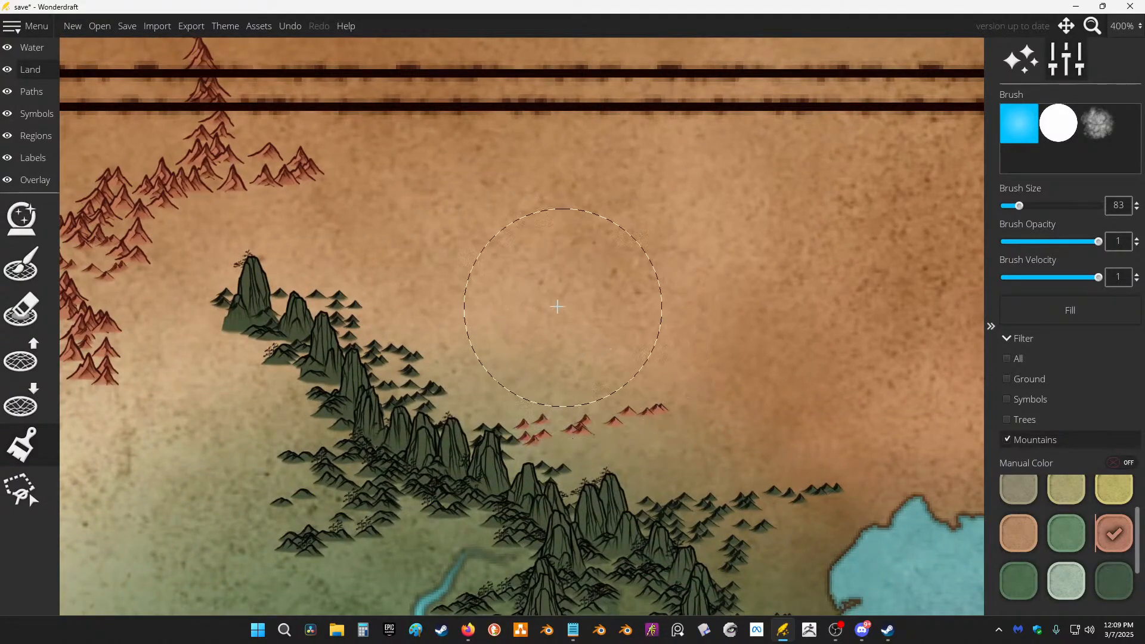
key(ctrl+z)
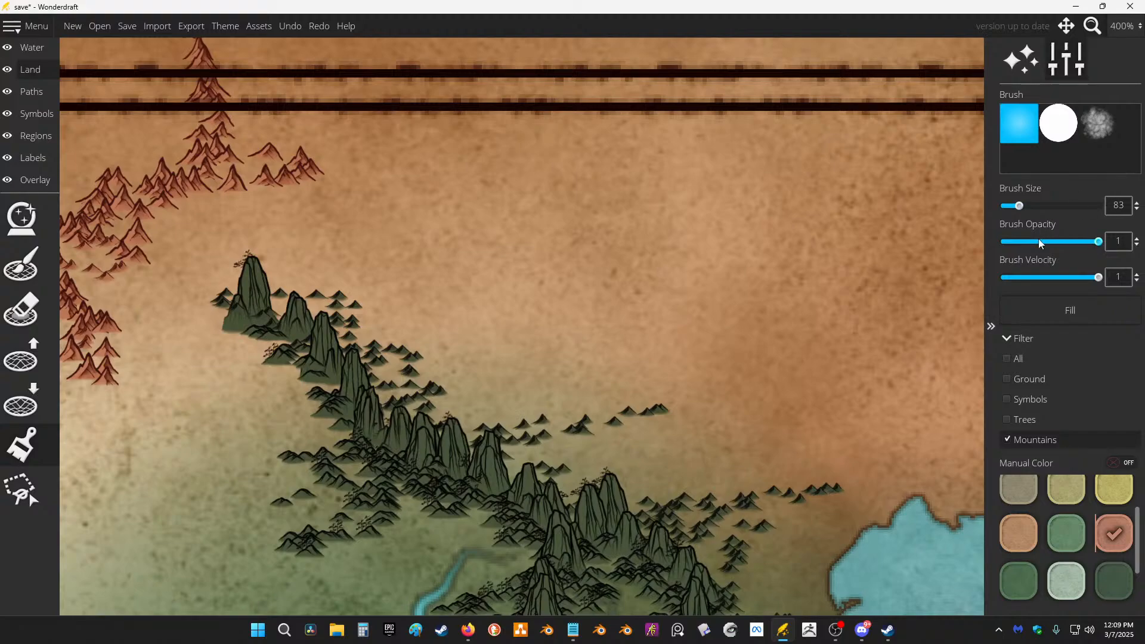
mouse_move(780, 333)
mouse_down()
mouse_move(564, 356)
mouse_move(526, 306)
mouse_move(461, 279)
mouse_move(383, 224)
mouse_move(454, 300)
mouse_move(692, 363)
mouse_move(881, 479)
mouse_move(745, 411)
mouse_move(766, 457)
mouse_up()
click(1014, 246)
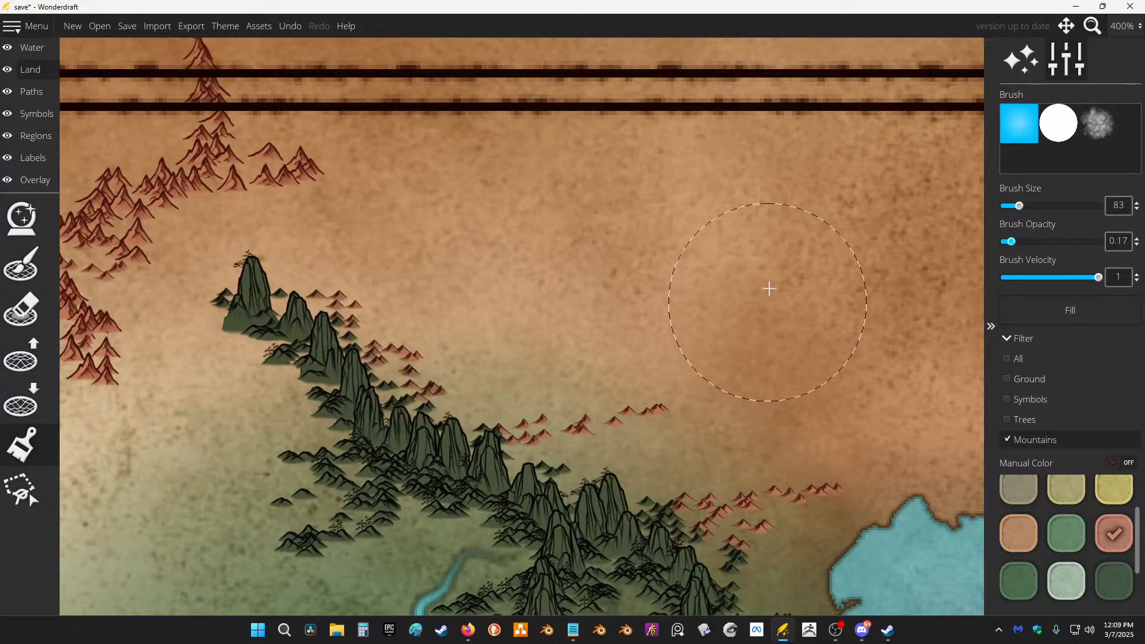
key(ctrl+z)
mouse_move(625, 362)
mouse_down()
mouse_move(517, 294)
mouse_move(771, 438)
mouse_move(794, 494)
mouse_move(815, 479)
mouse_move(794, 421)
mouse_move(599, 348)
mouse_move(553, 365)
mouse_up()
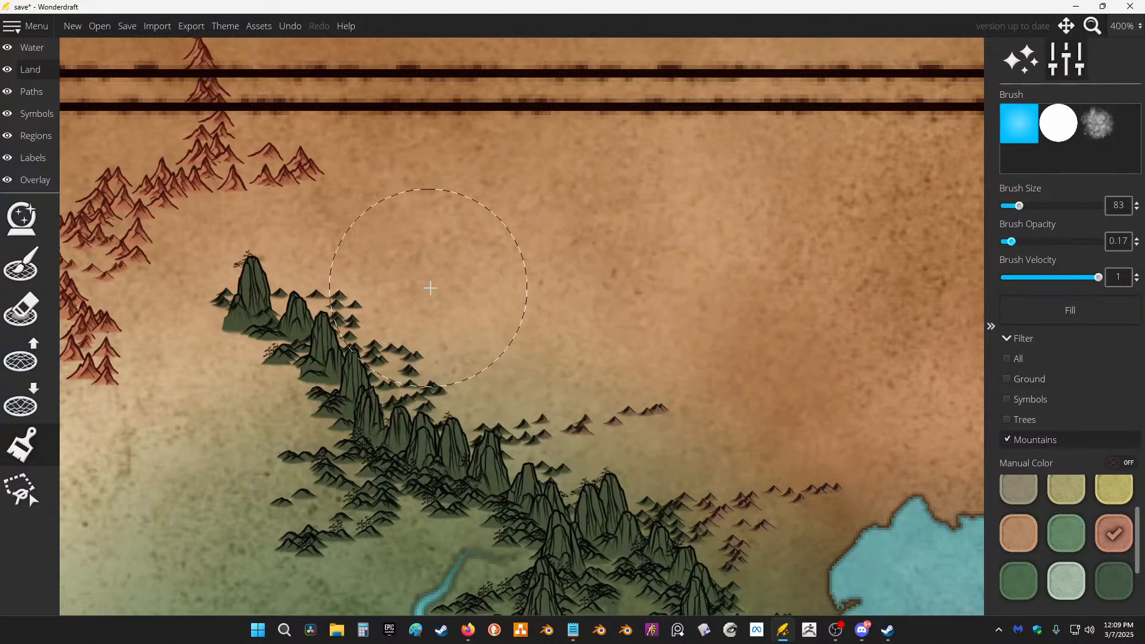
Step: Softly tint the inland foothills and peaks along the northern part of the main range red at 0.17 opacity
scroll(686, 200, down, 5)
scroll(824, 440, up, 5)
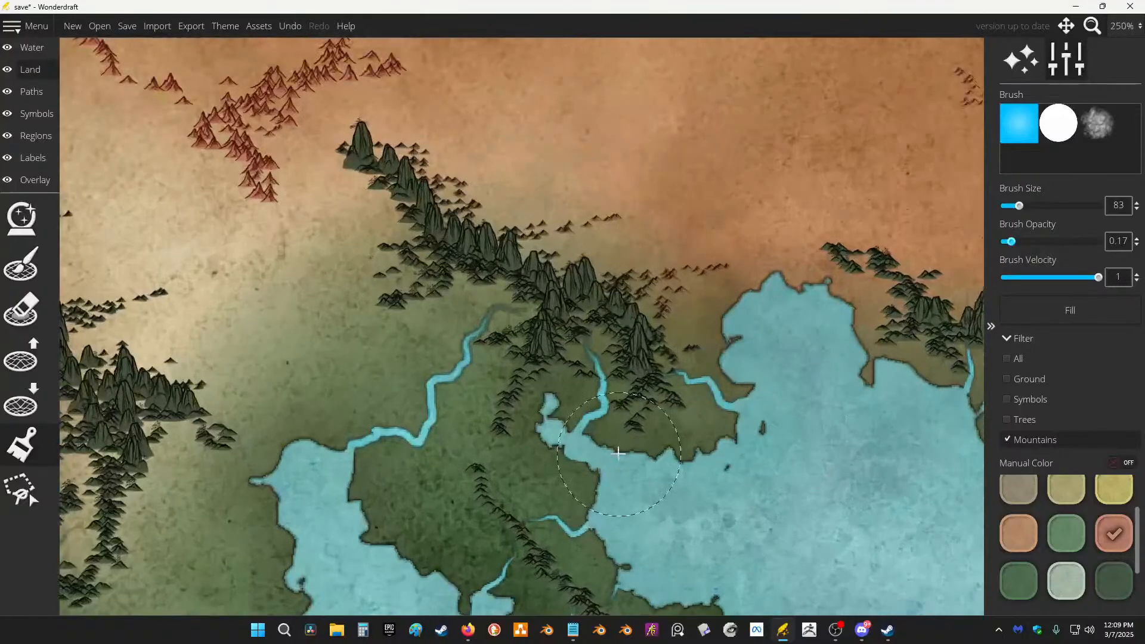
drag(750, 358, 166, 440)
drag(680, 328, 23, 332)
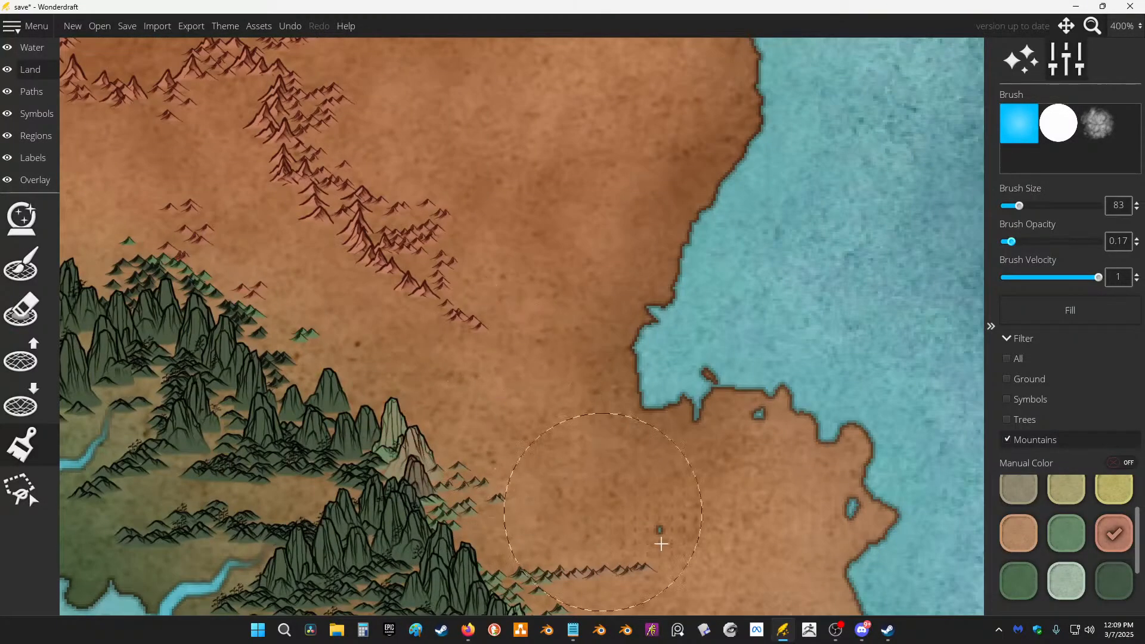
scroll(724, 511, down, 2)
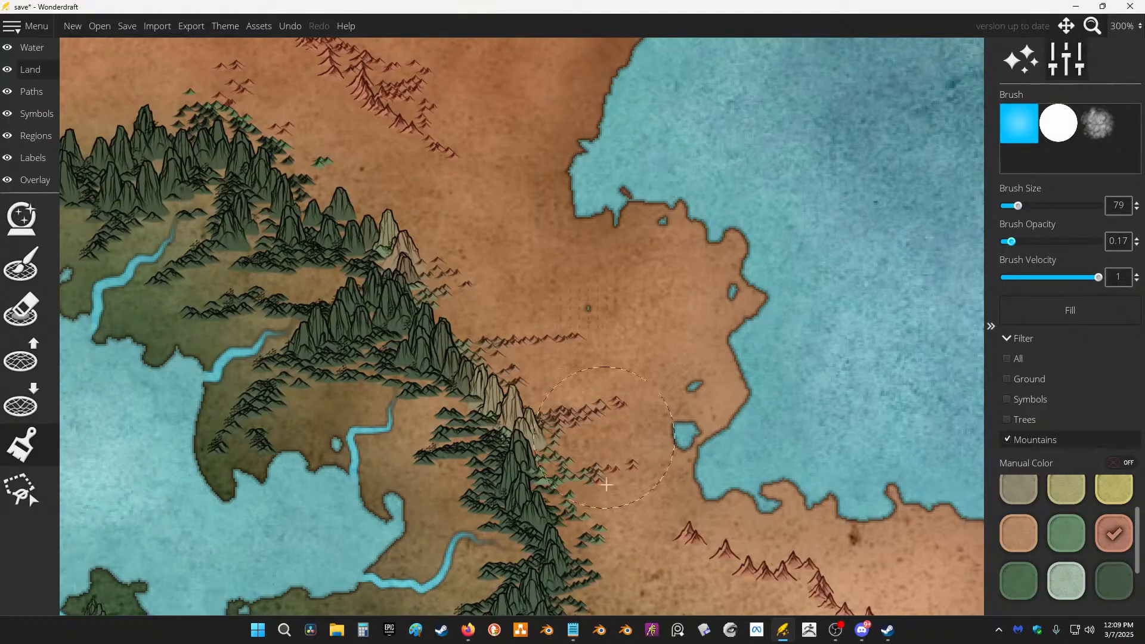
Step: Continue the soft red tint along the inland side of the main range's middle and southern parts
drag(717, 572, 631, 307)
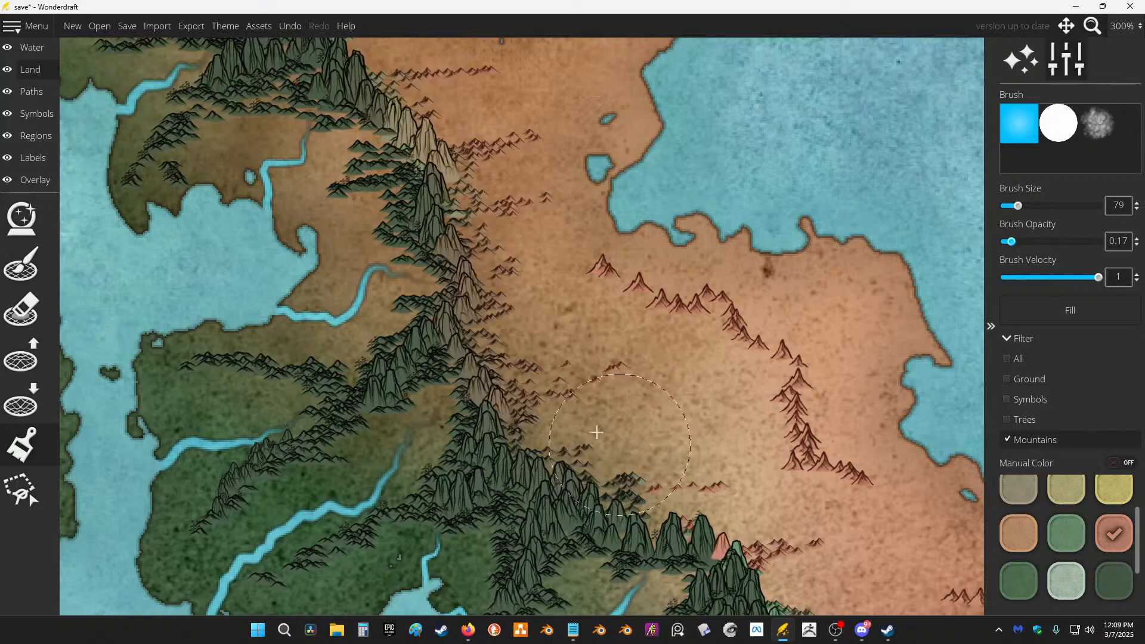
drag(802, 537, 753, 546)
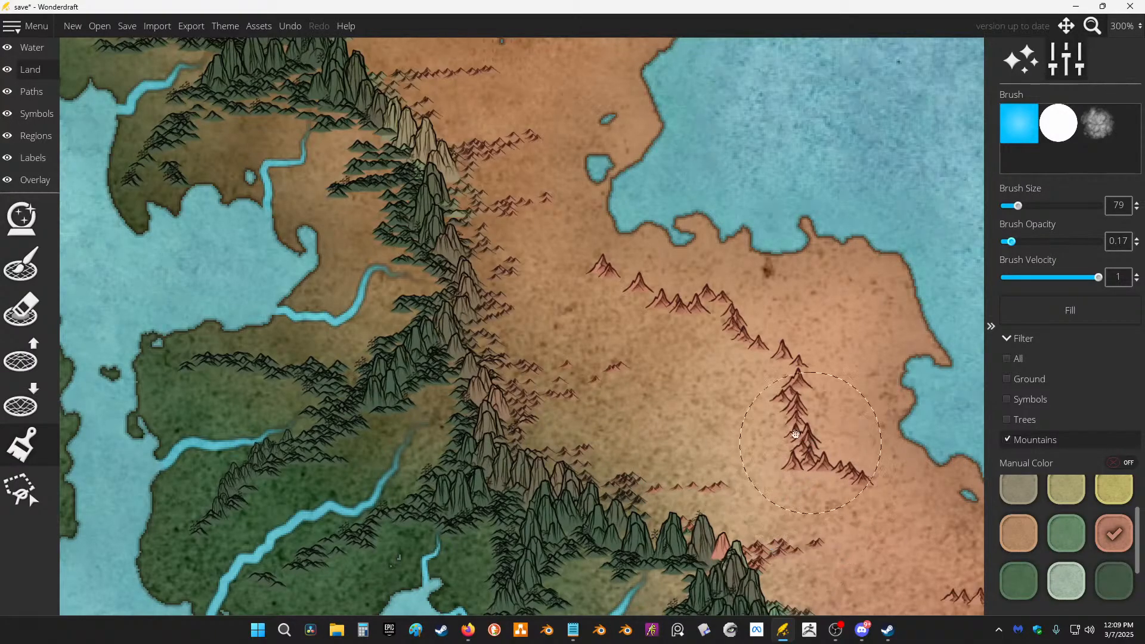
drag(788, 445, 514, 174)
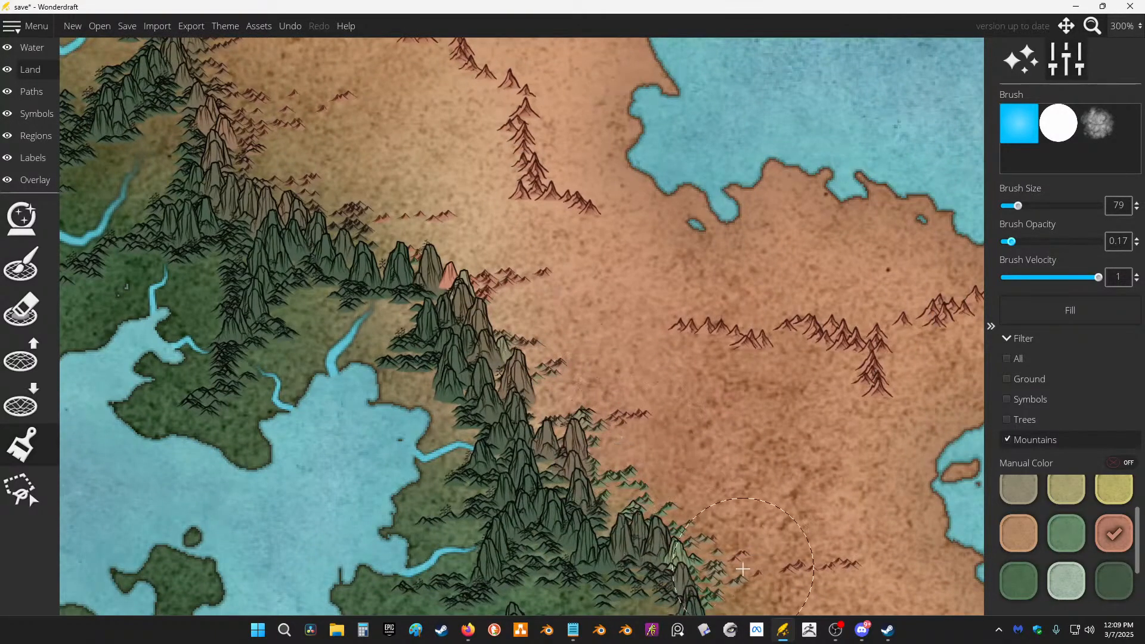
drag(734, 567, 590, 399)
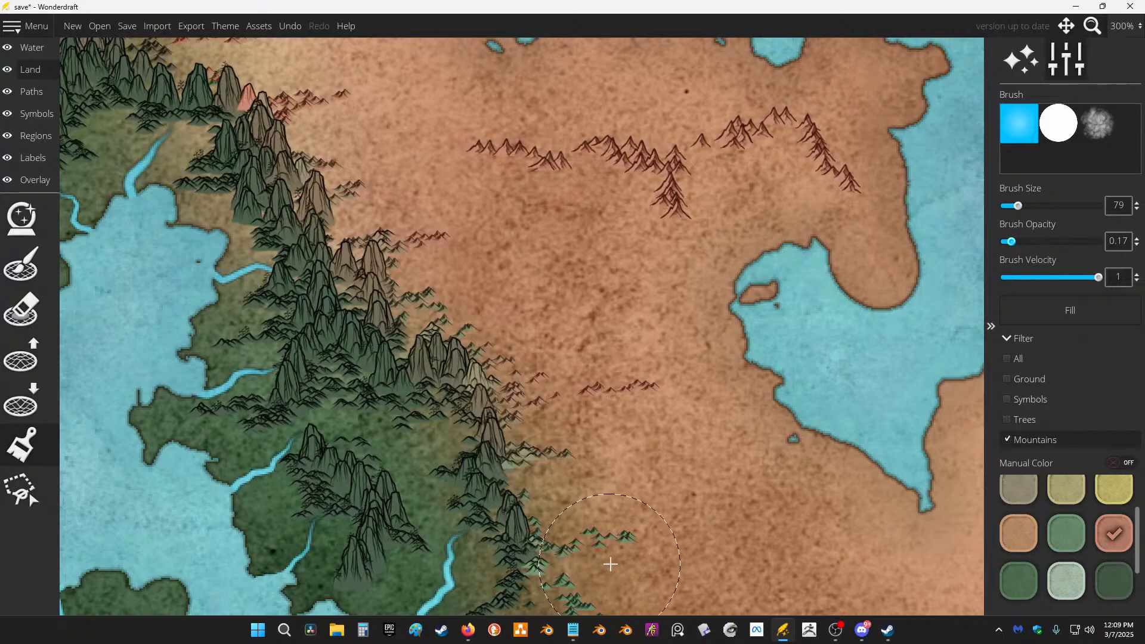
scroll(575, 209, down, 5)
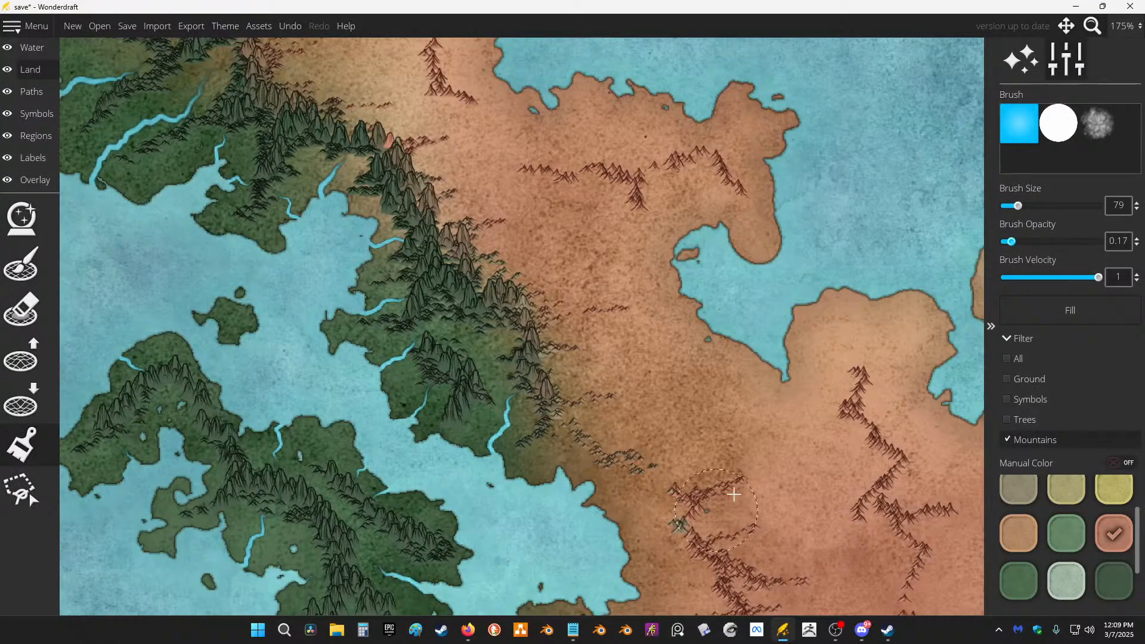
Step: Softly tint the inland side of the coastal mountains south of the main range, the isthmus range and the ranges farther south red
drag(690, 570, 696, 318)
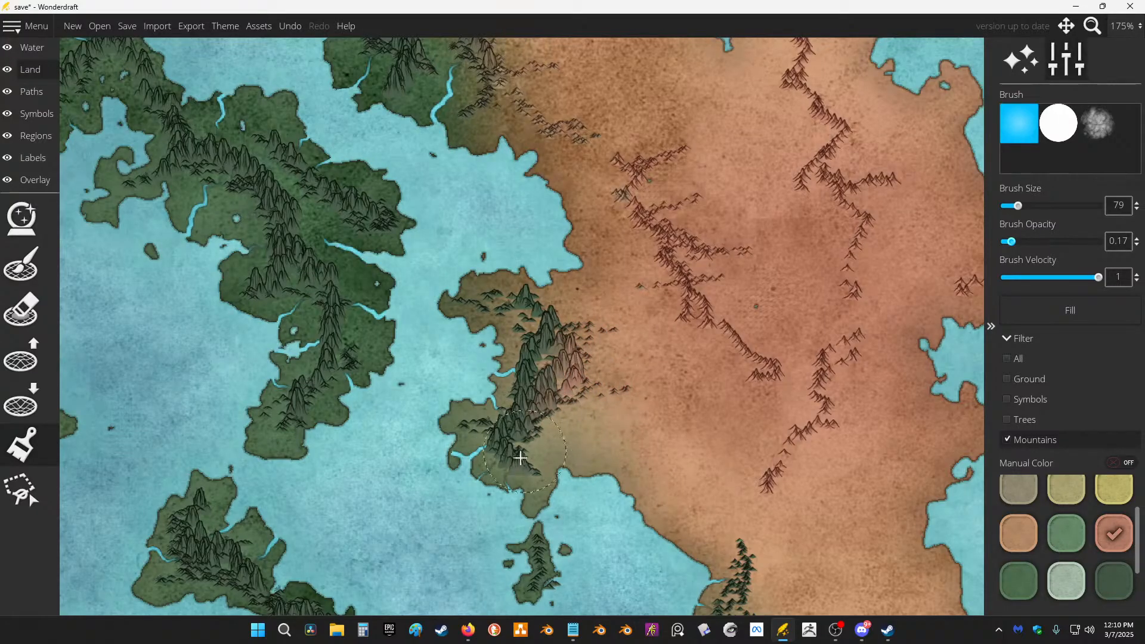
drag(905, 558, 701, 298)
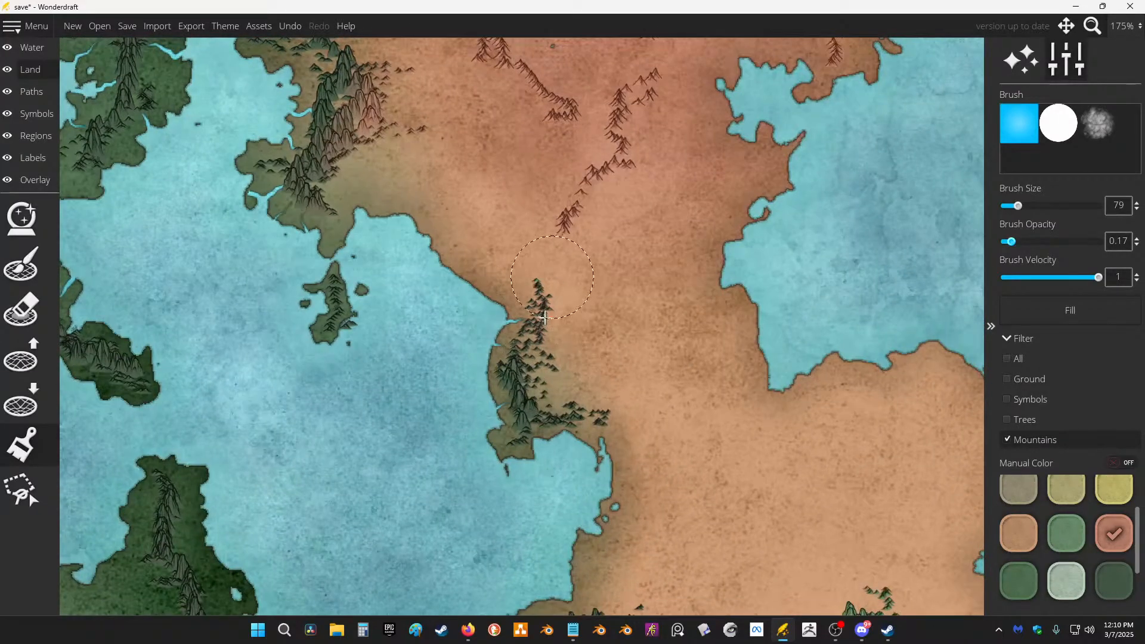
drag(545, 290, 487, 221)
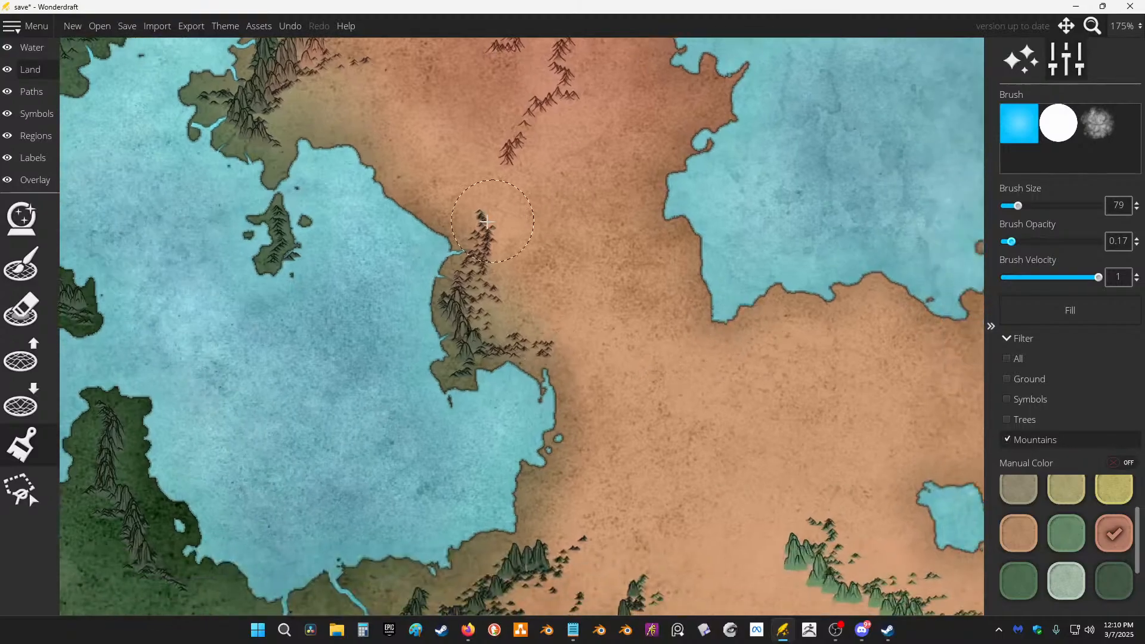
drag(624, 301, 565, 222)
drag(762, 384, 780, 198)
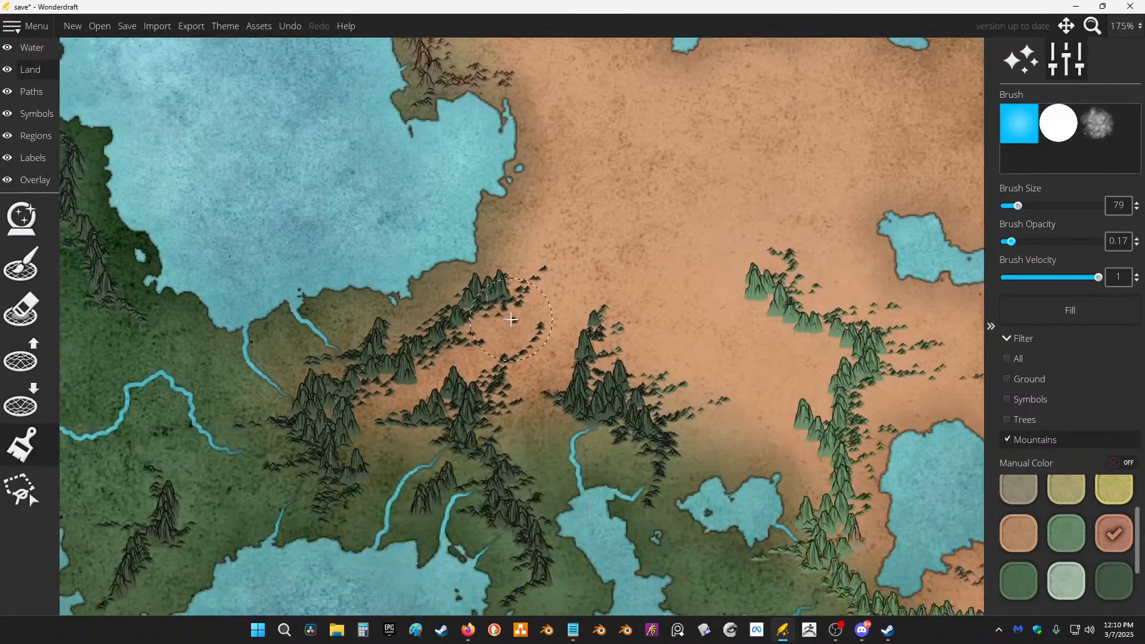
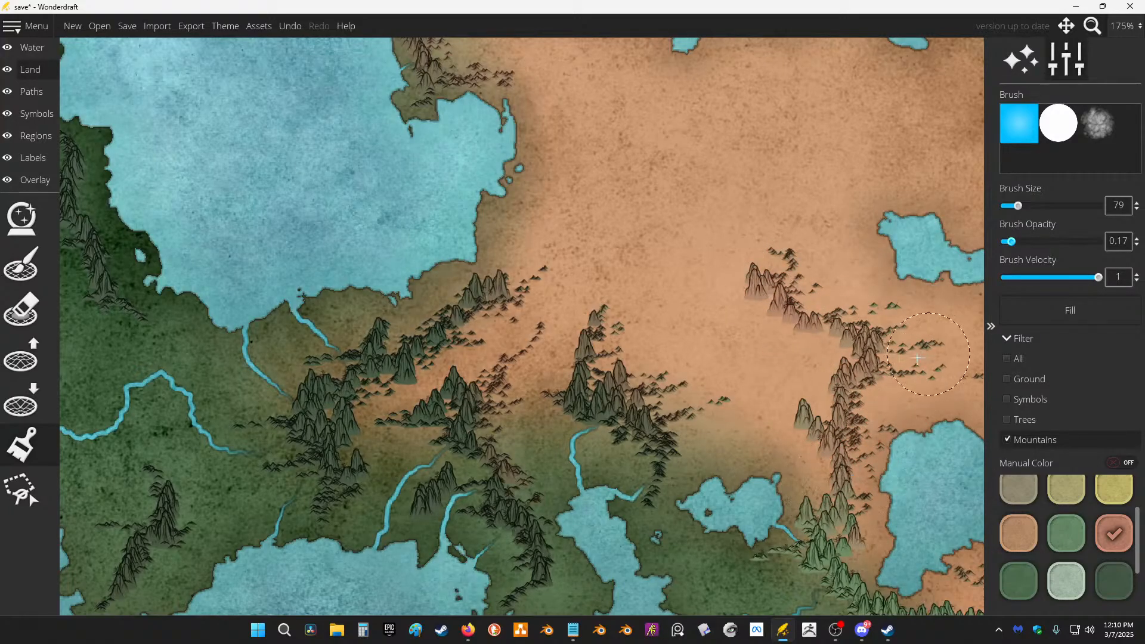
Step: Erase the northern stretch of the mountain range between the two inland lakes, using an eraser size of 72
mouse_move(867, 293)
mouse_down()
mouse_move(481, 320)
mouse_move(433, 265)
mouse_up()
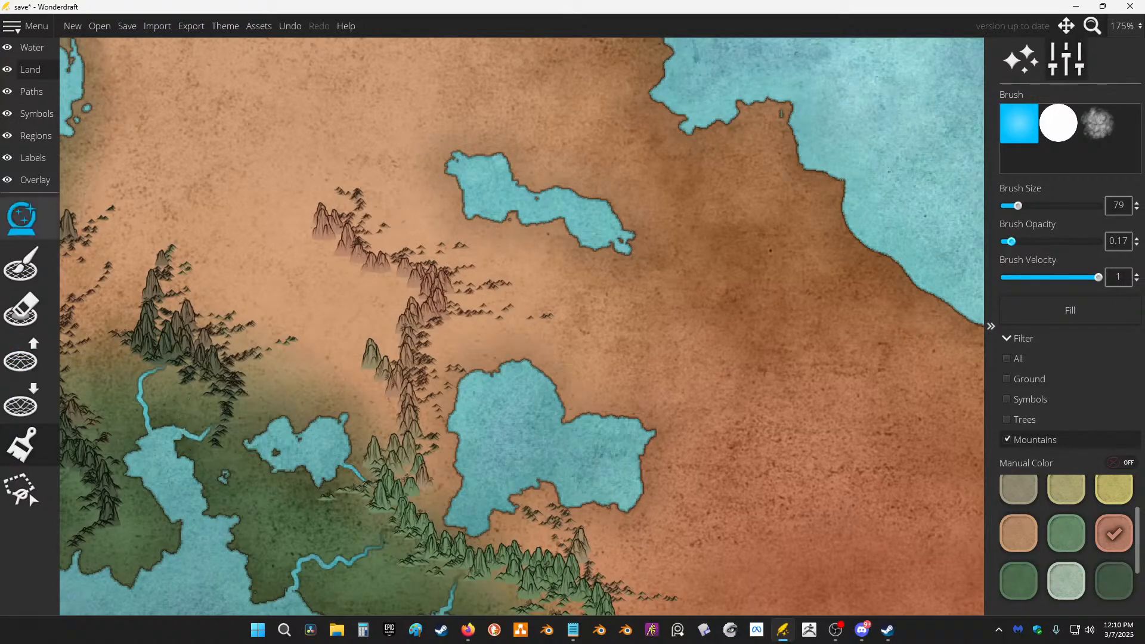
click(36, 114)
click(59, 347)
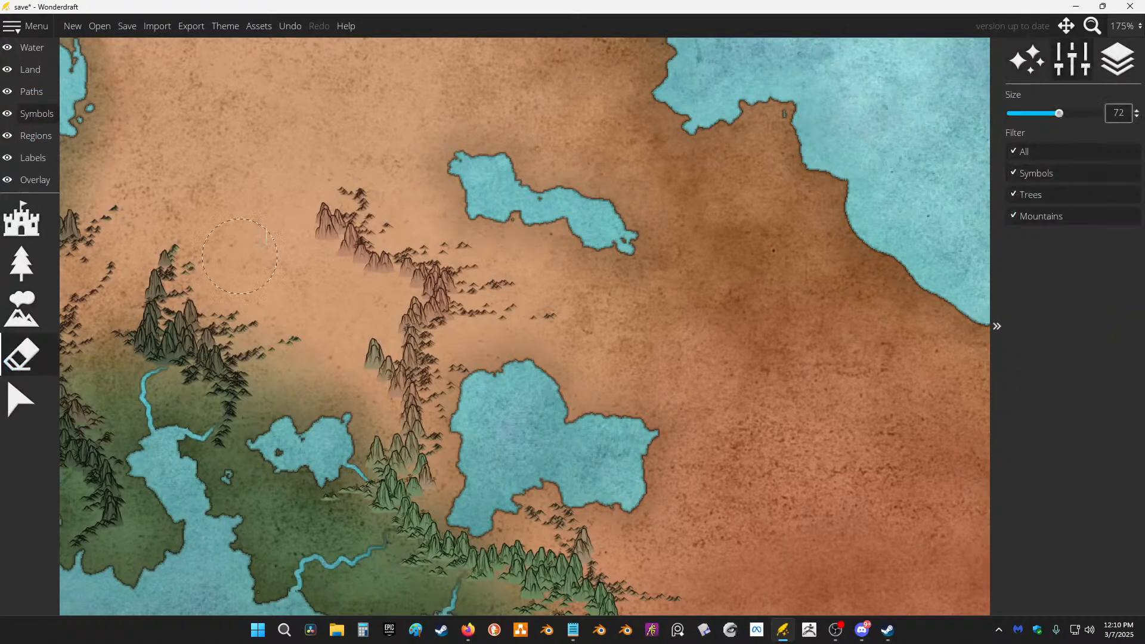
mouse_move(293, 209)
mouse_down()
mouse_move(412, 251)
mouse_move(424, 340)
mouse_move(548, 265)
mouse_up()
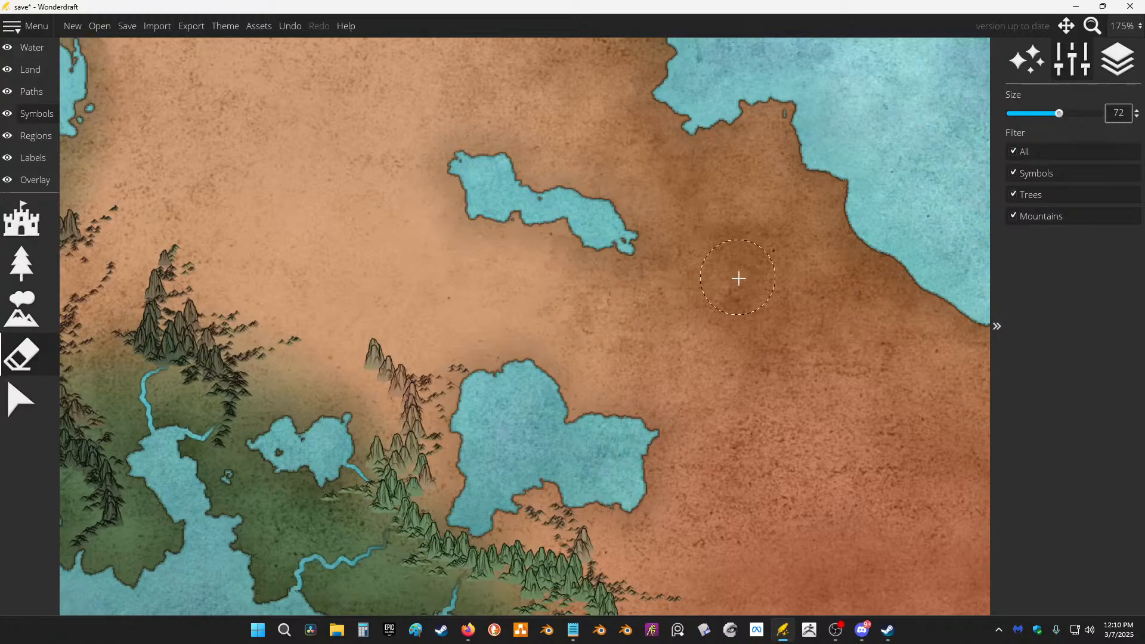
Step: Try placing the white rounded-blob tree symbol on the green peninsula beside the northern river, and undo the placement
scroll(739, 278, down, 8)
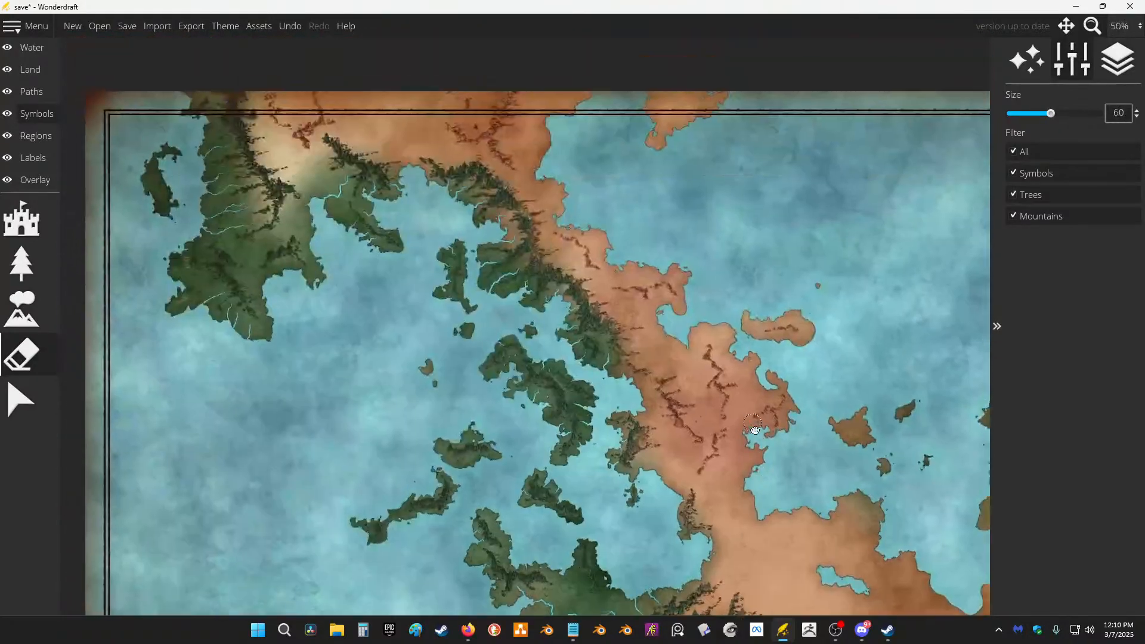
scroll(565, 255, up, 6)
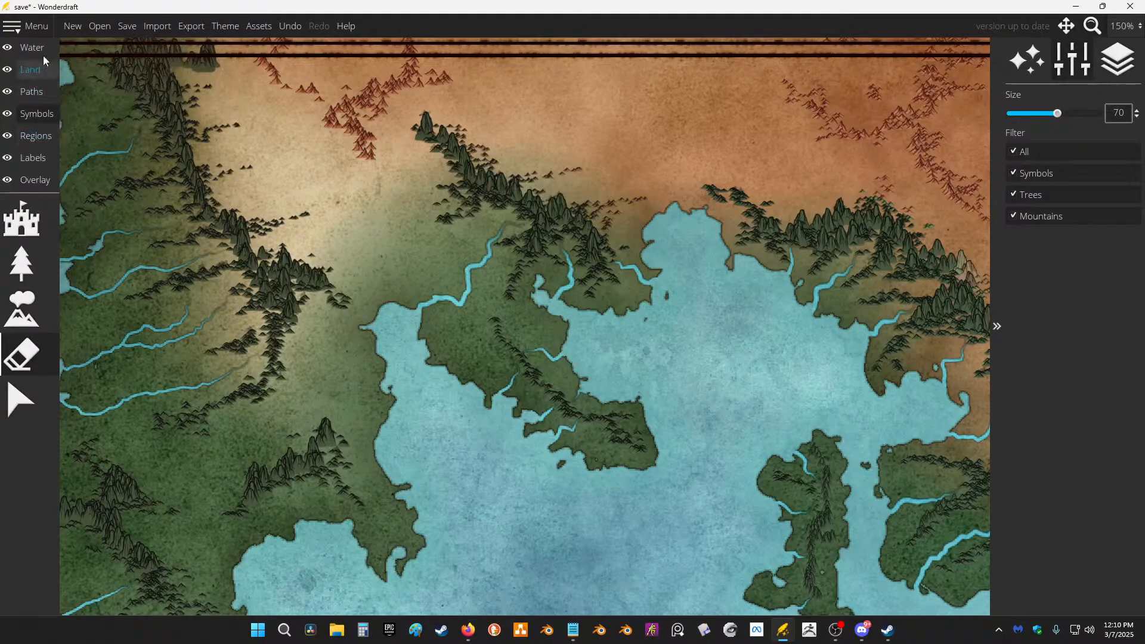
click(37, 114)
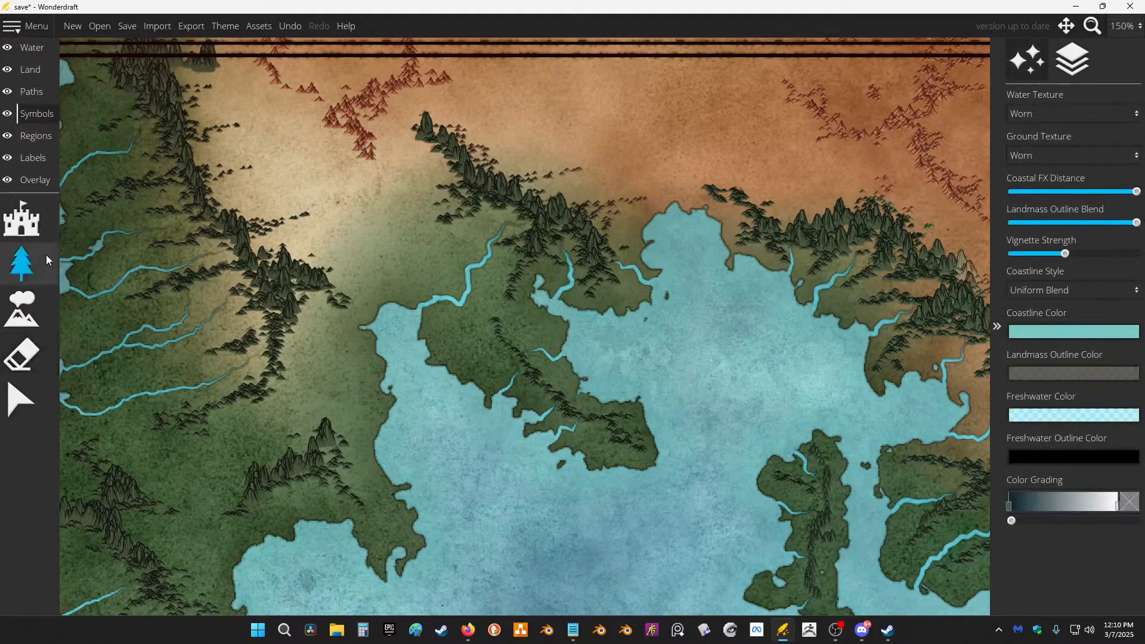
click(21, 262)
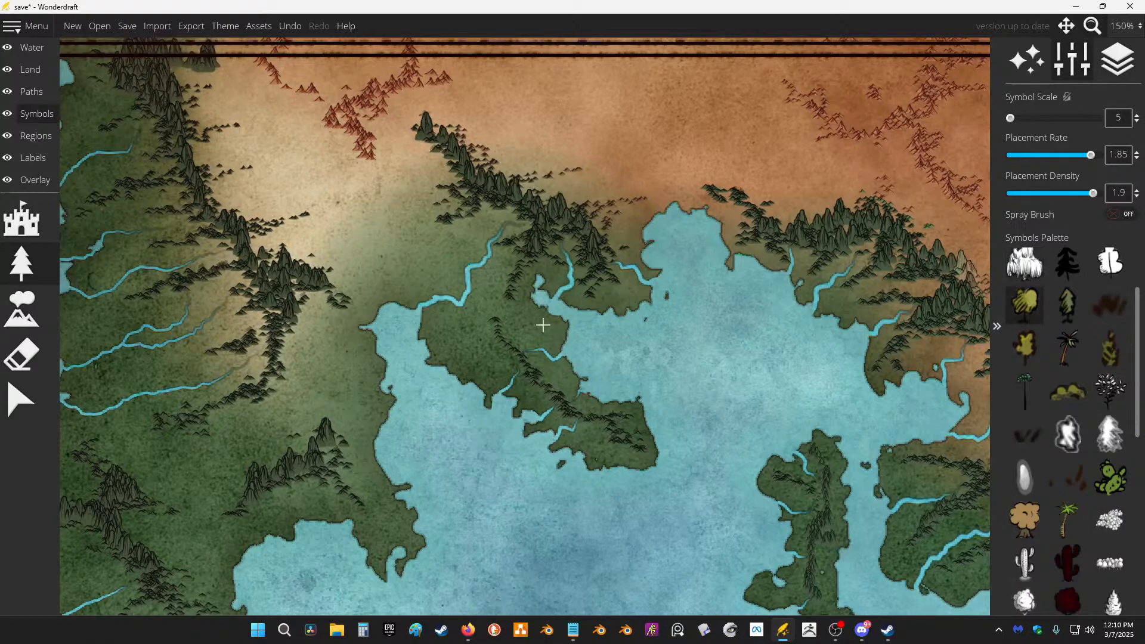
scroll(519, 311, up, 4)
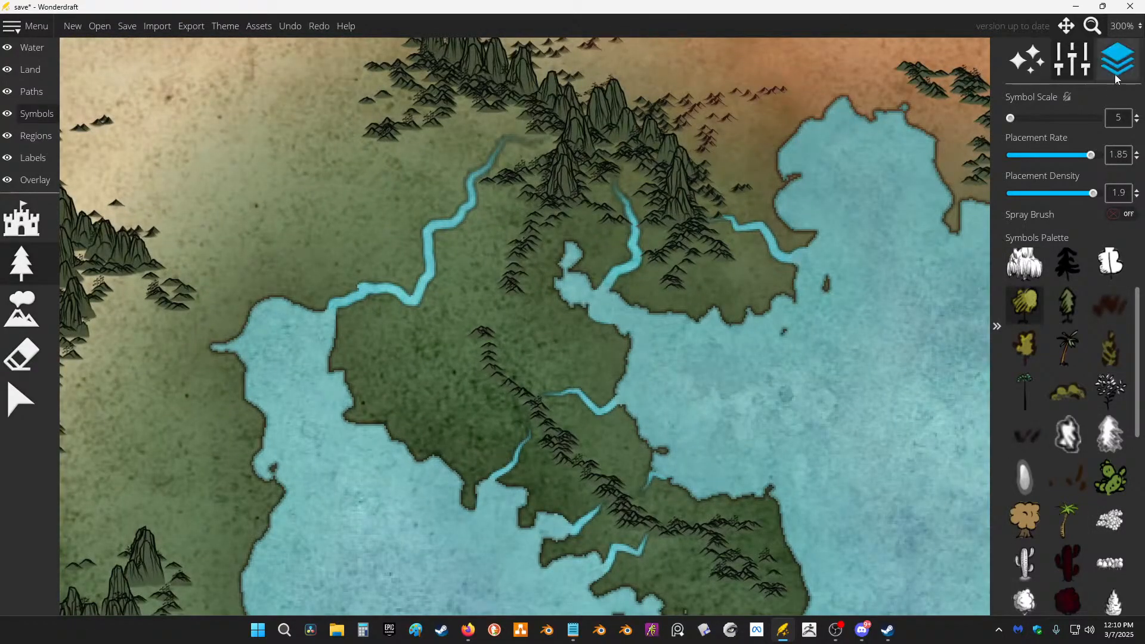
click(1122, 267)
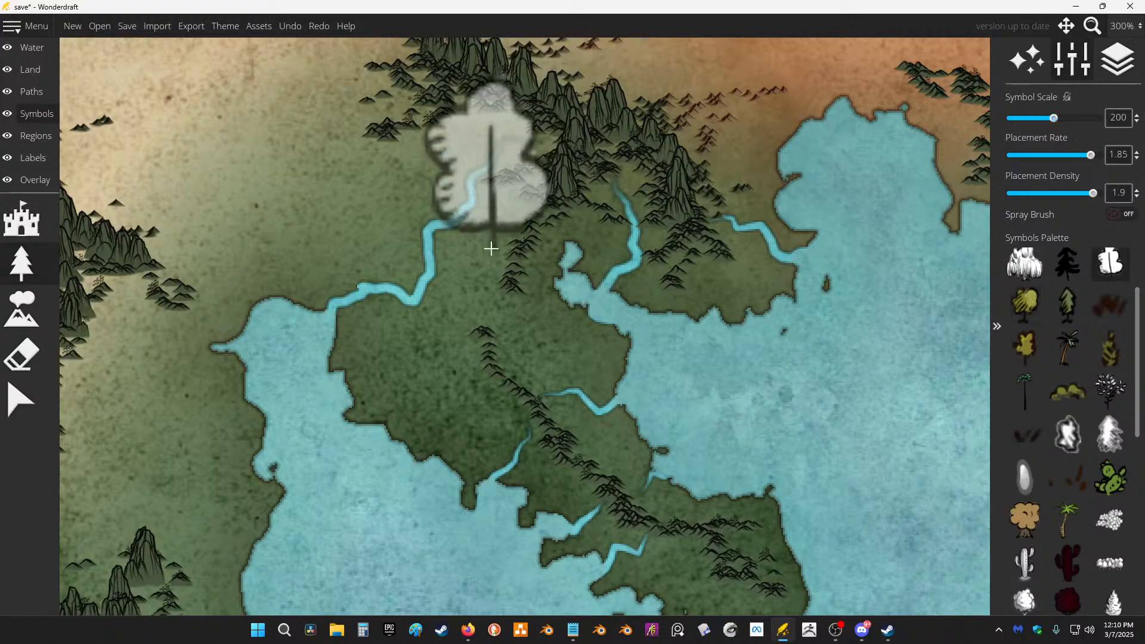
click(382, 325)
key(ctrl+z)
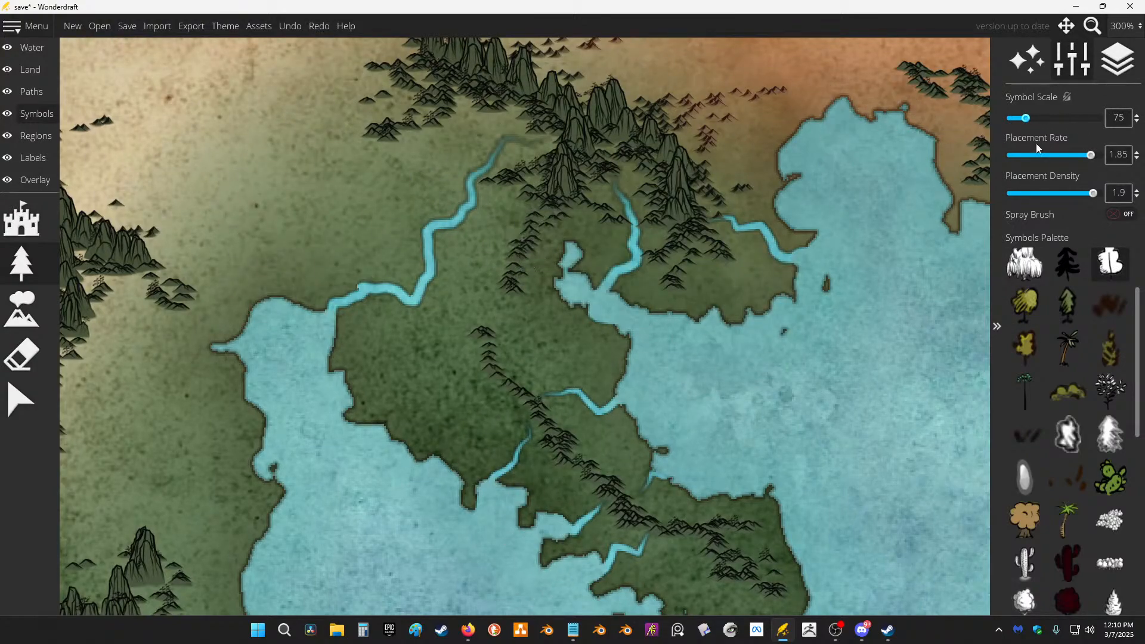
Step: Set the tree symbol scale to 50 and look through the tree palette, keeping the white rounded-blob tree selected
click(1022, 123)
scroll(1073, 450, down, 2)
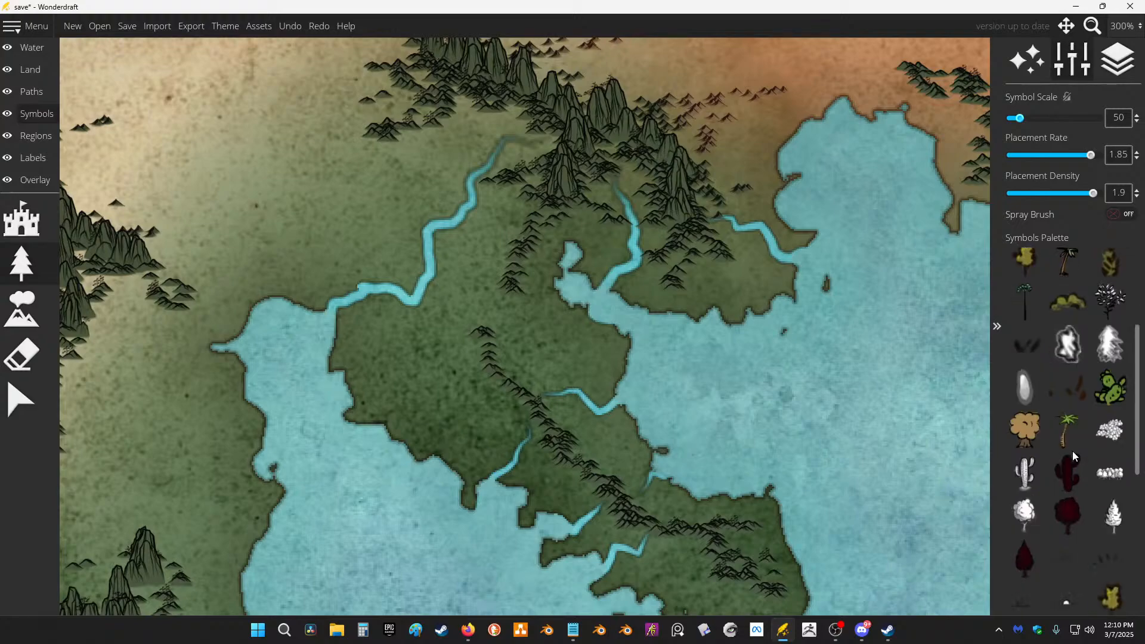
scroll(1067, 423, down, 6)
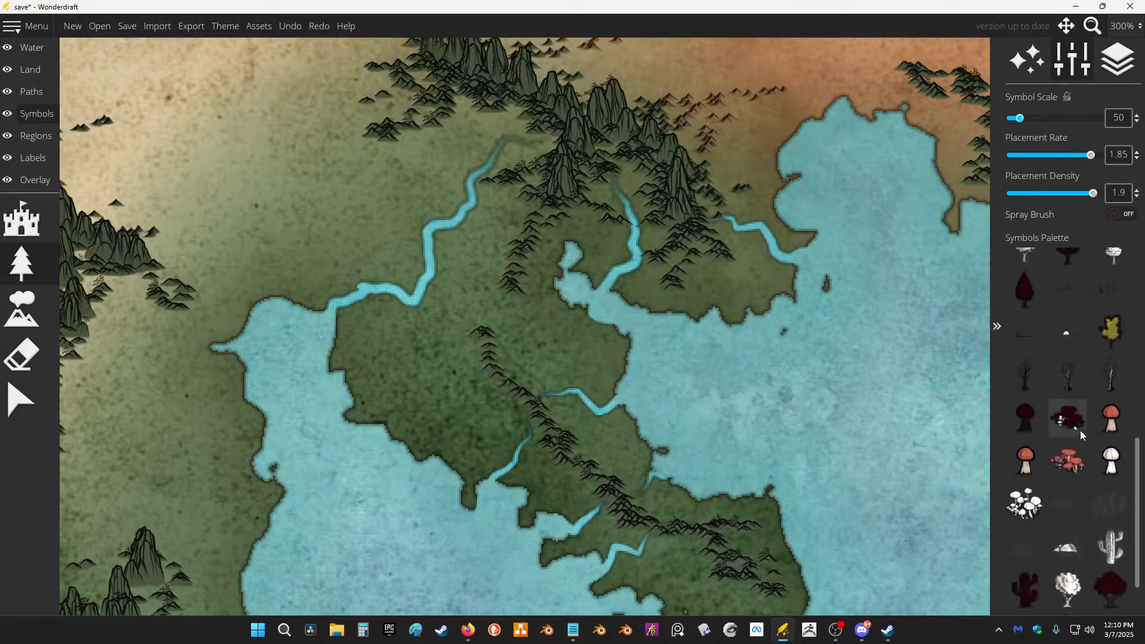
scroll(1074, 417, up, 5)
click(1109, 350)
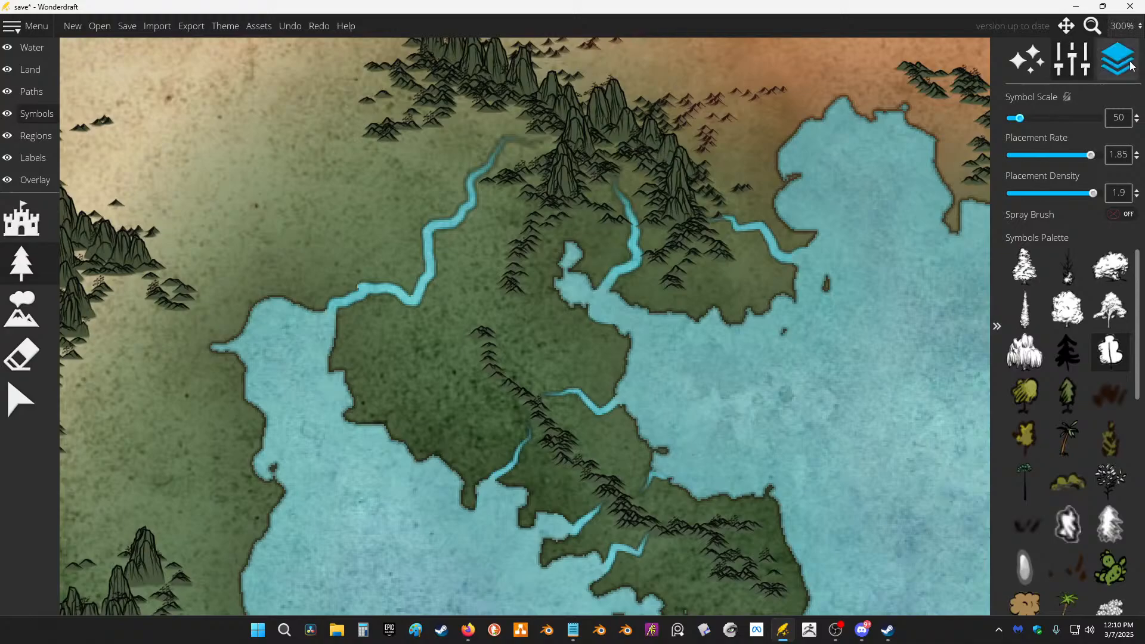
Step: Open the layer management options for the tree symbols
scroll(578, 230, down, 3)
drag(361, 232, 476, 213)
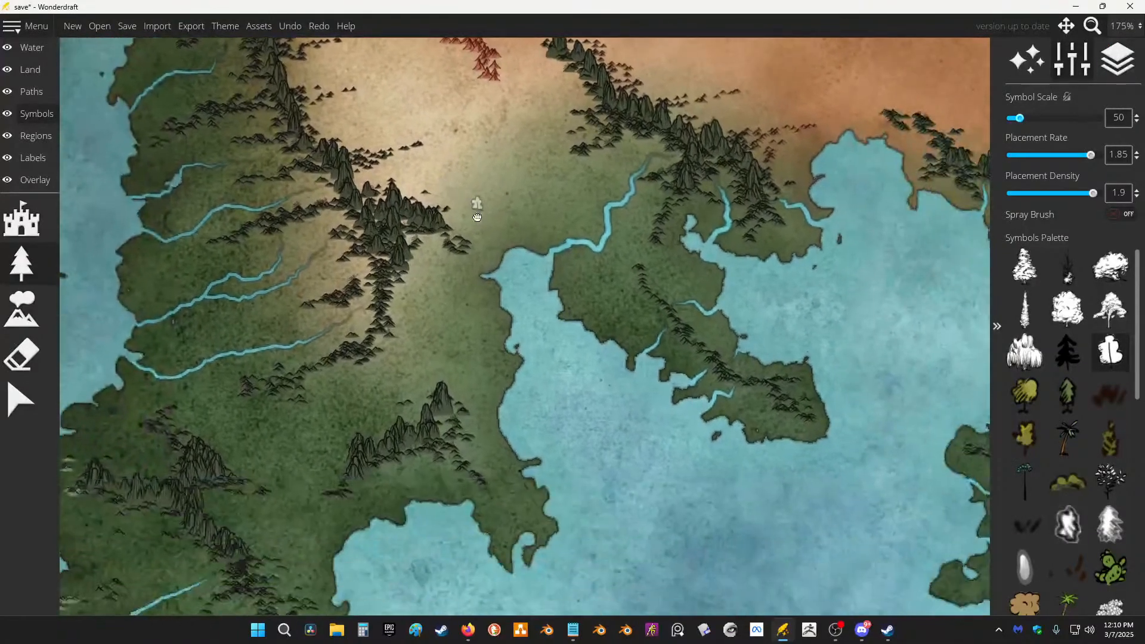
scroll(560, 194, up, 3)
drag(659, 186, 602, 241)
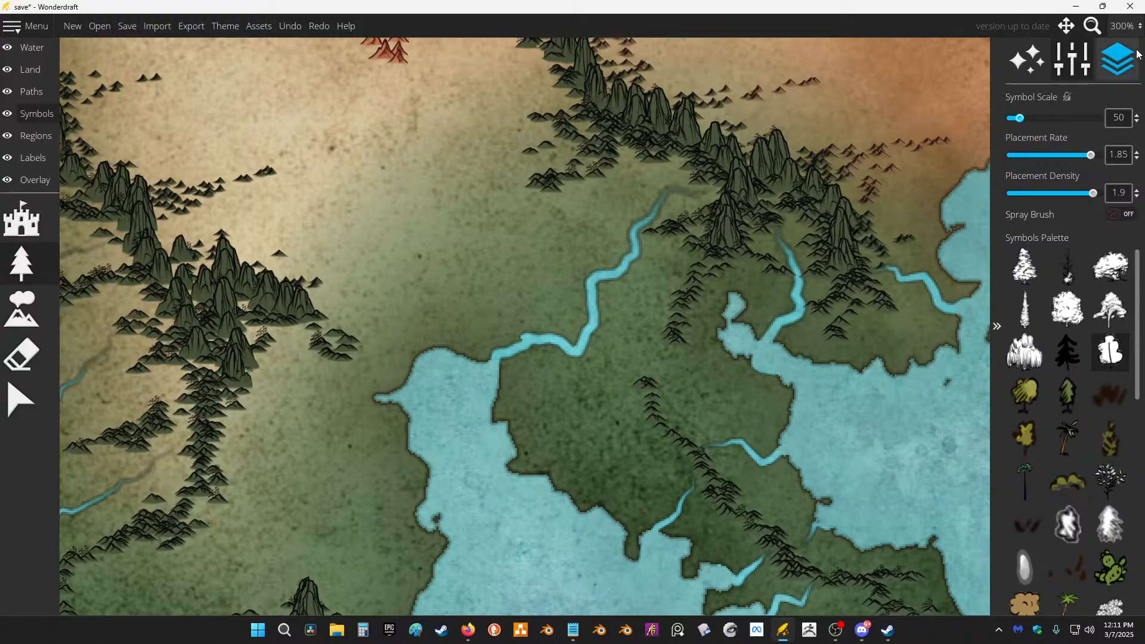
click(1117, 60)
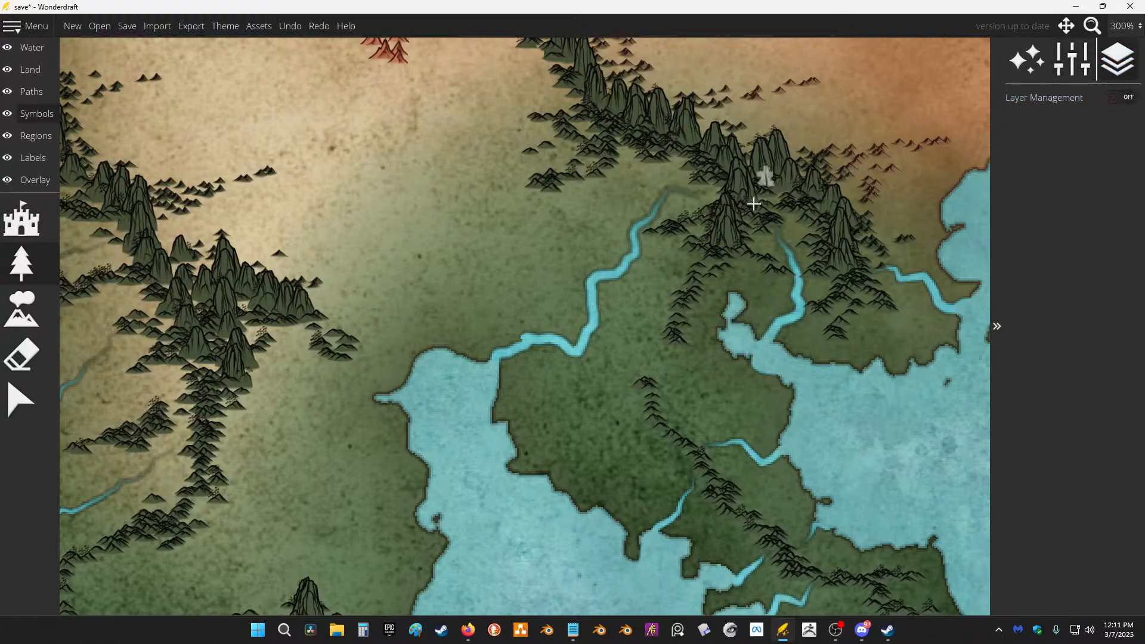
Step: Softly tint the mountain range at the head of the northern peninsula red along its desert side, at 0.17 brush opacity
drag(706, 174, 608, 197)
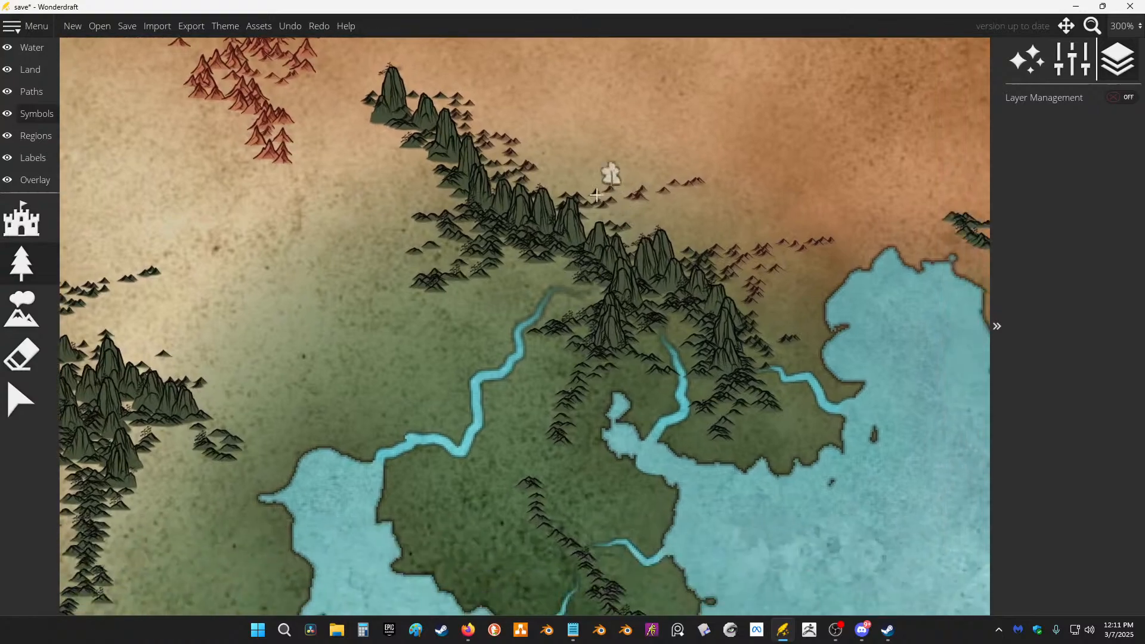
click(30, 70)
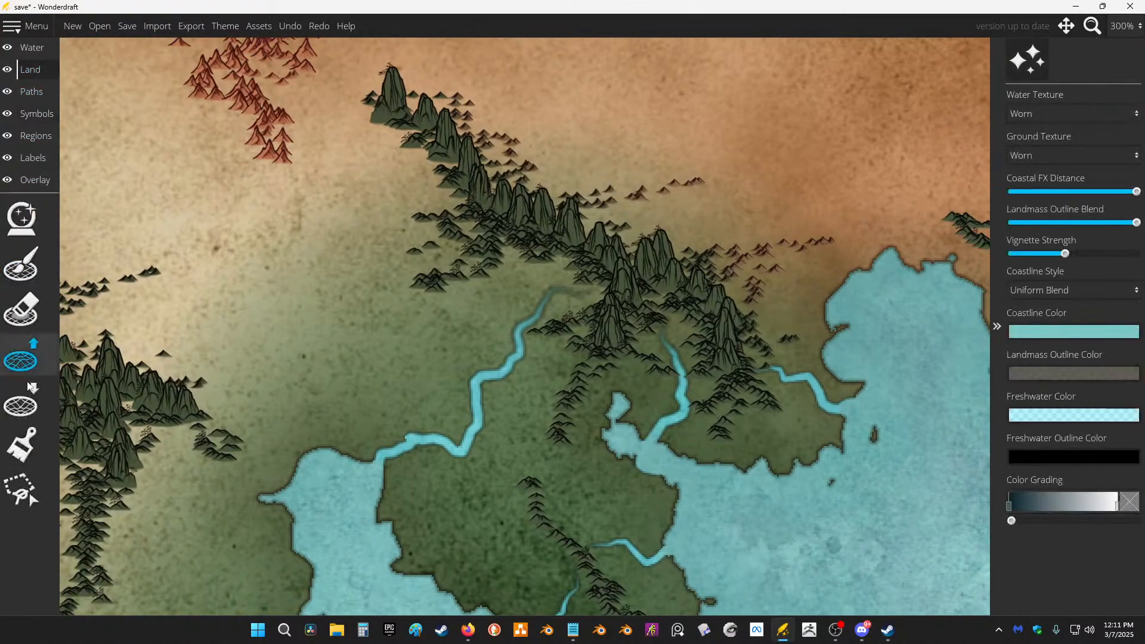
click(21, 445)
mouse_move(573, 185)
mouse_down()
mouse_move(632, 250)
mouse_move(703, 266)
mouse_move(680, 250)
mouse_move(488, 258)
mouse_move(430, 138)
mouse_move(393, 102)
mouse_move(453, 132)
mouse_up()
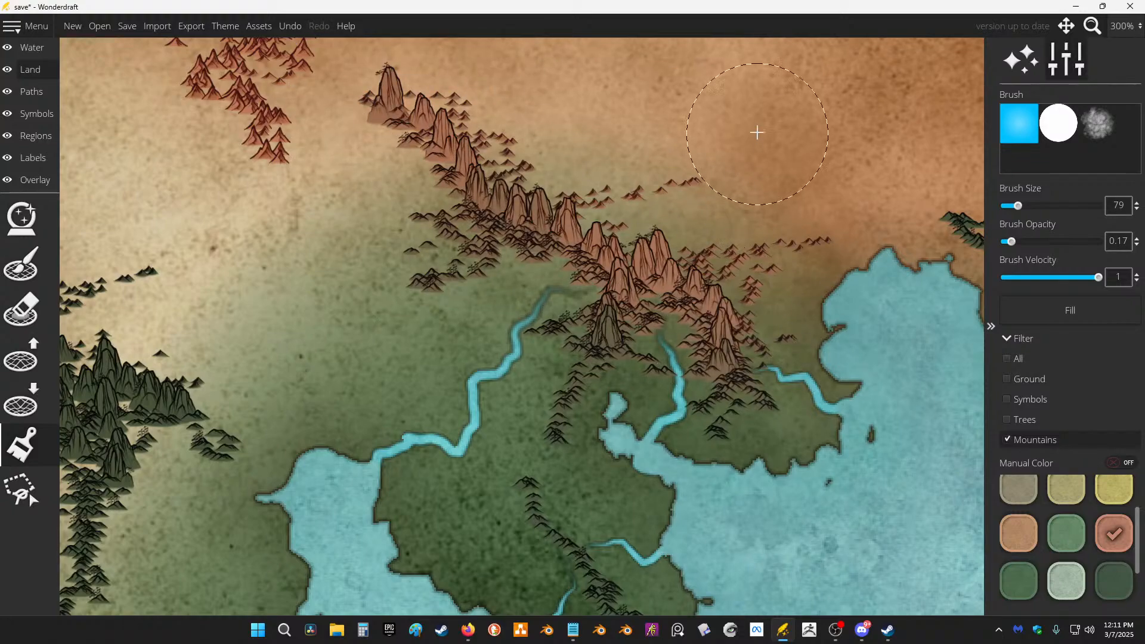
drag(846, 105, 692, 243)
drag(859, 244, 481, 170)
mouse_move(668, 286)
mouse_down()
mouse_move(708, 306)
mouse_move(437, 261)
mouse_move(489, 269)
mouse_up()
drag(764, 227, 400, 250)
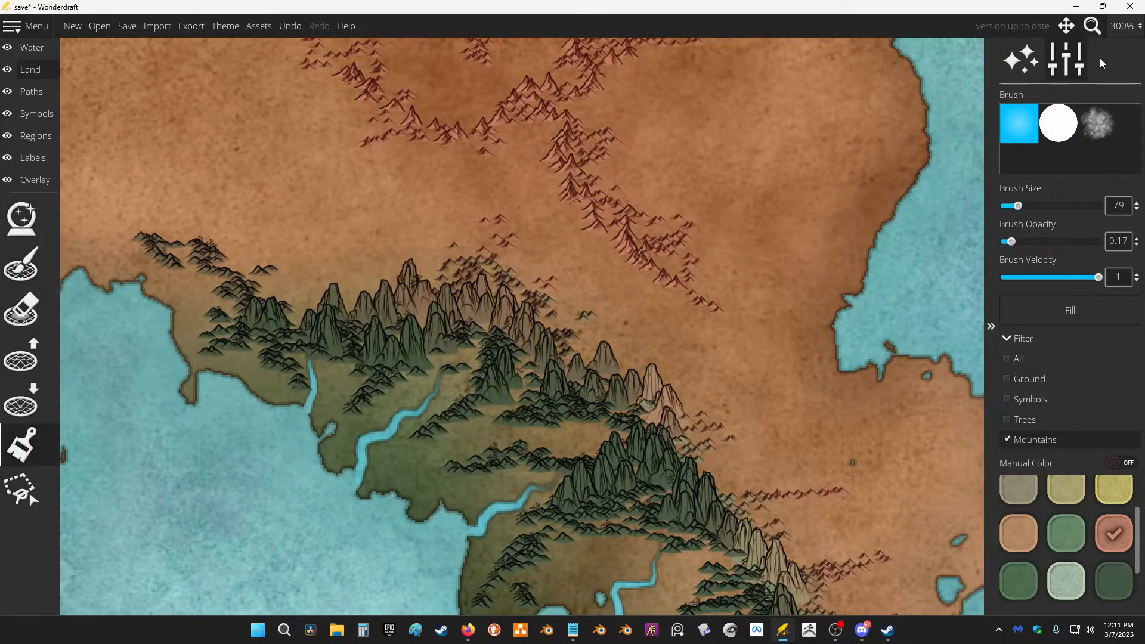
Step: Turn on layer management for symbols and lock the Default symbol layer
click(1079, 56)
click(1079, 56)
click(36, 113)
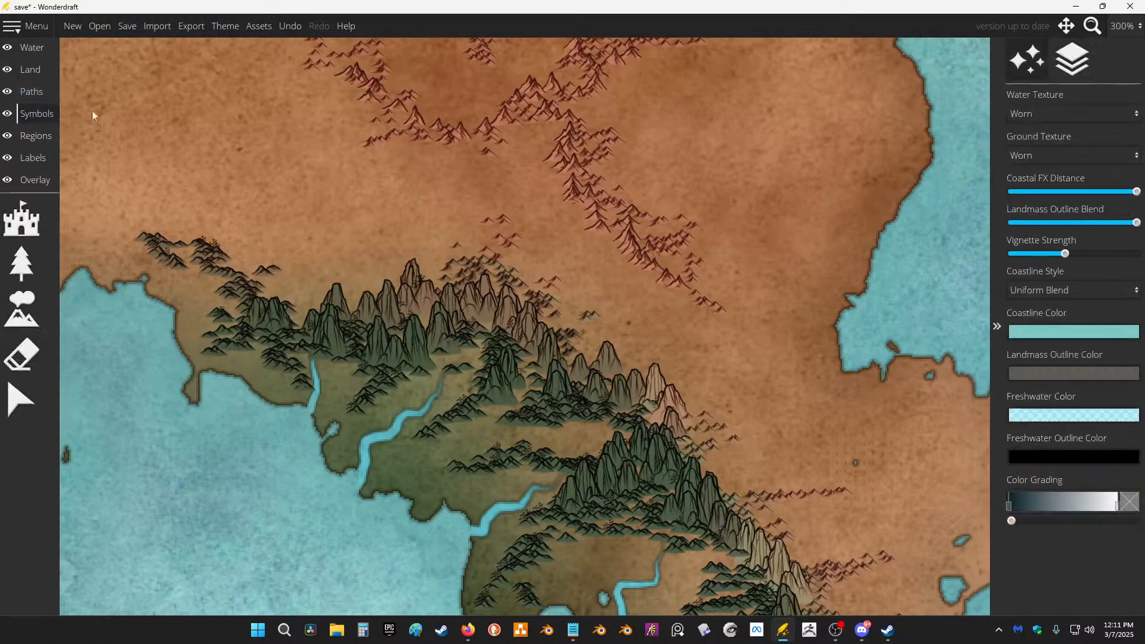
click(1091, 62)
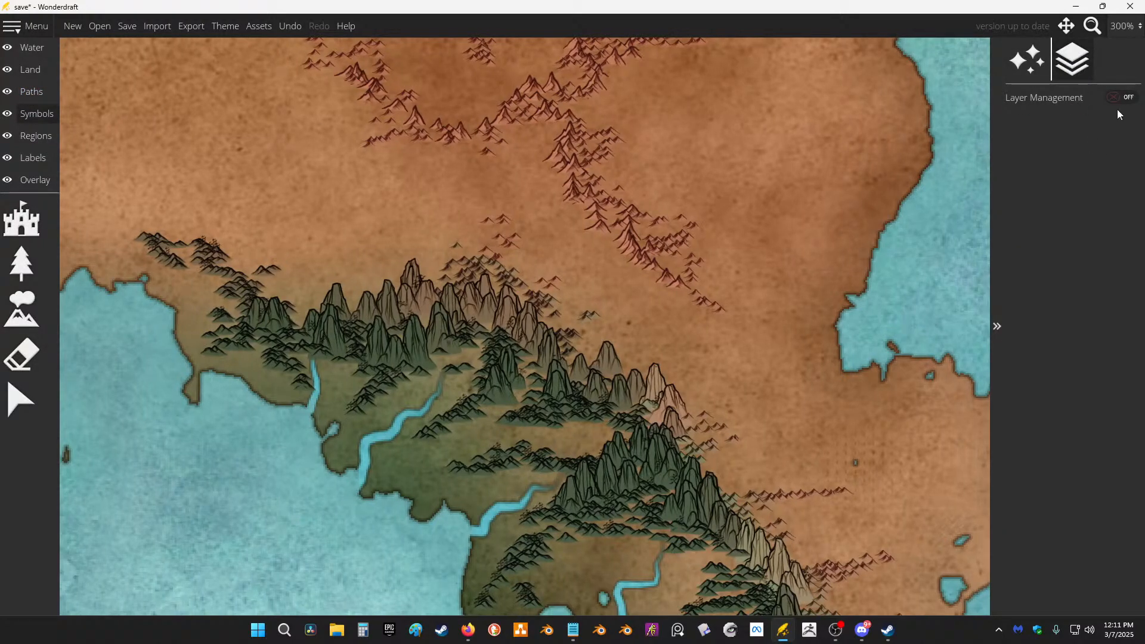
click(1127, 97)
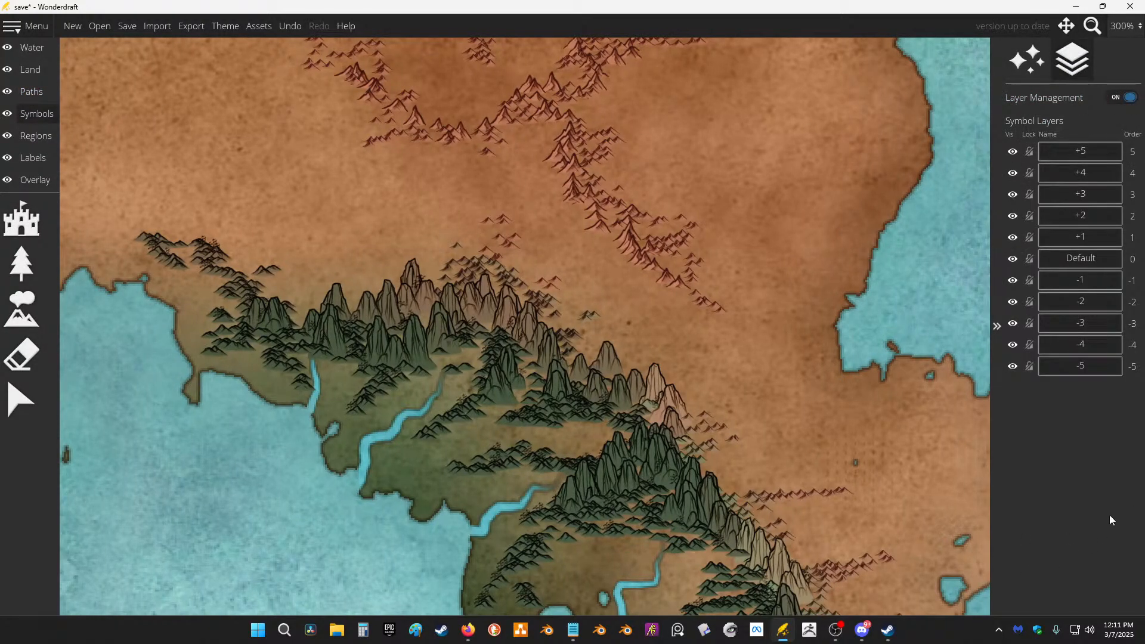
scroll(548, 245, down, 6)
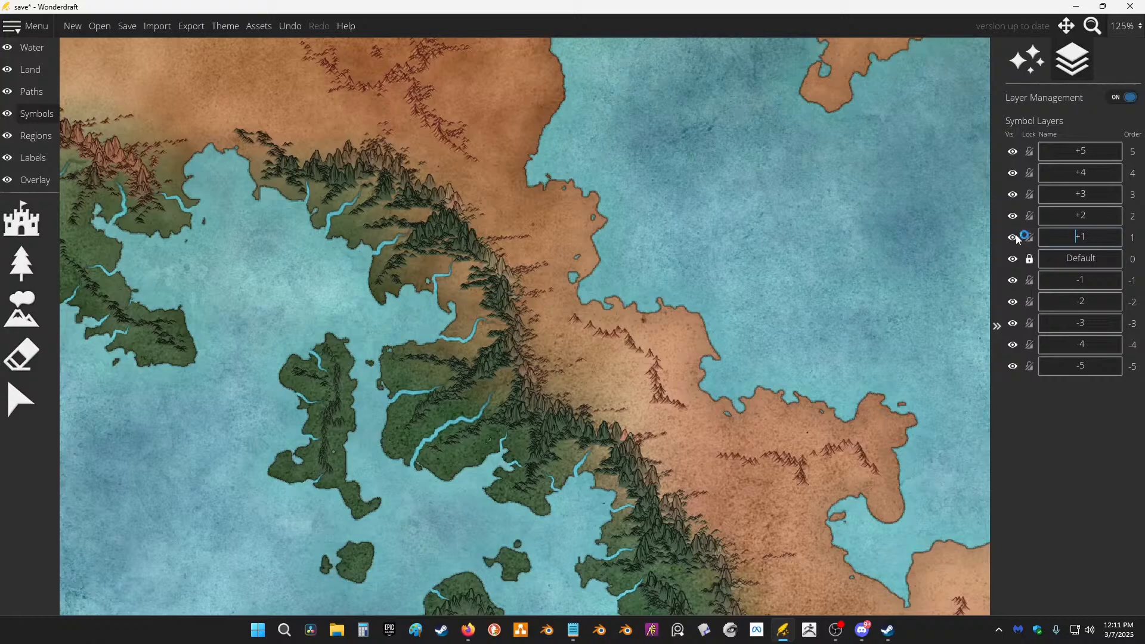
Step: Try placing the white flat-topped tree symbol at scale 5 on the desert land east of the main range
click(28, 270)
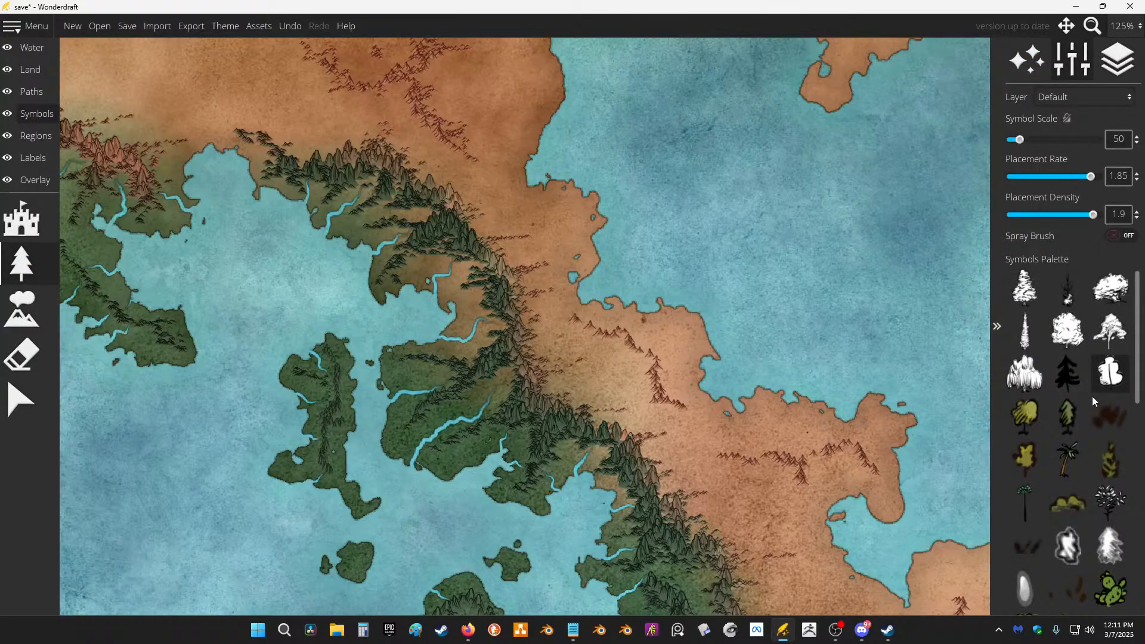
click(1111, 288)
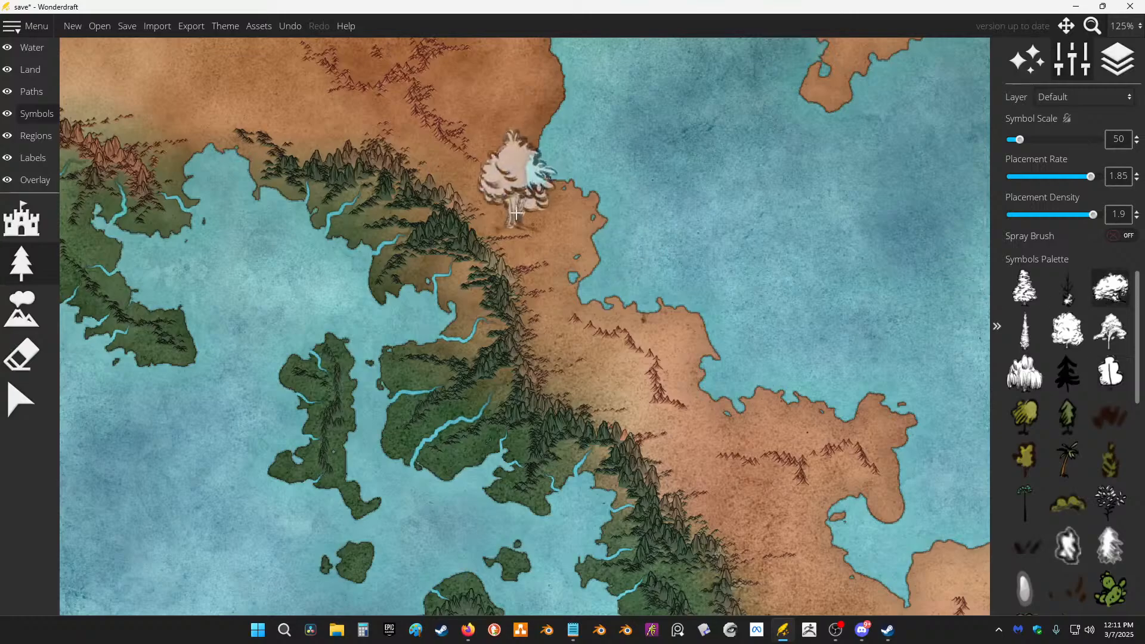
scroll(517, 214, up, 3)
click(1111, 331)
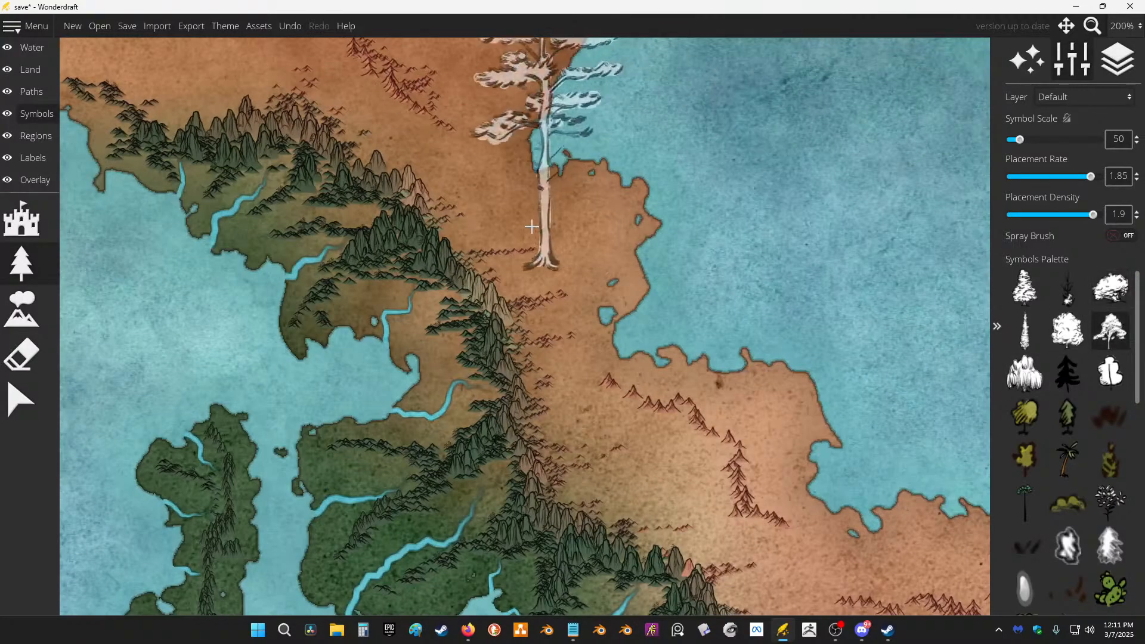
scroll(533, 228, up, 1)
key(bracketleft)
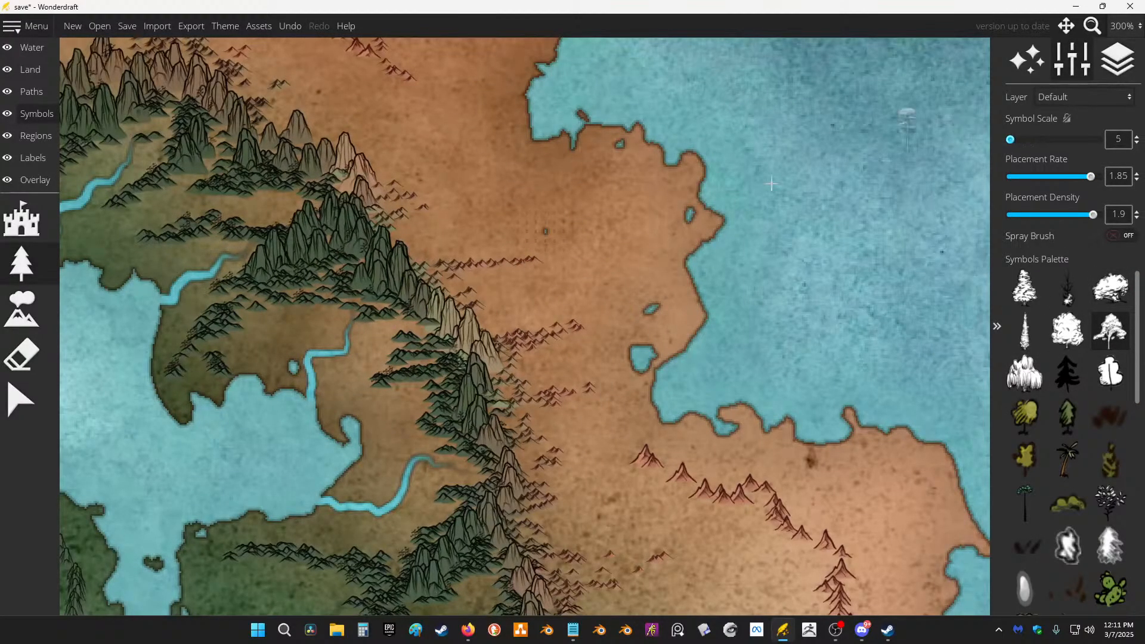
click(611, 252)
click(576, 340)
Step: Switch tree placement to layer +1, test a stroke of trees across the main range, and undo the stroke
click(1082, 105)
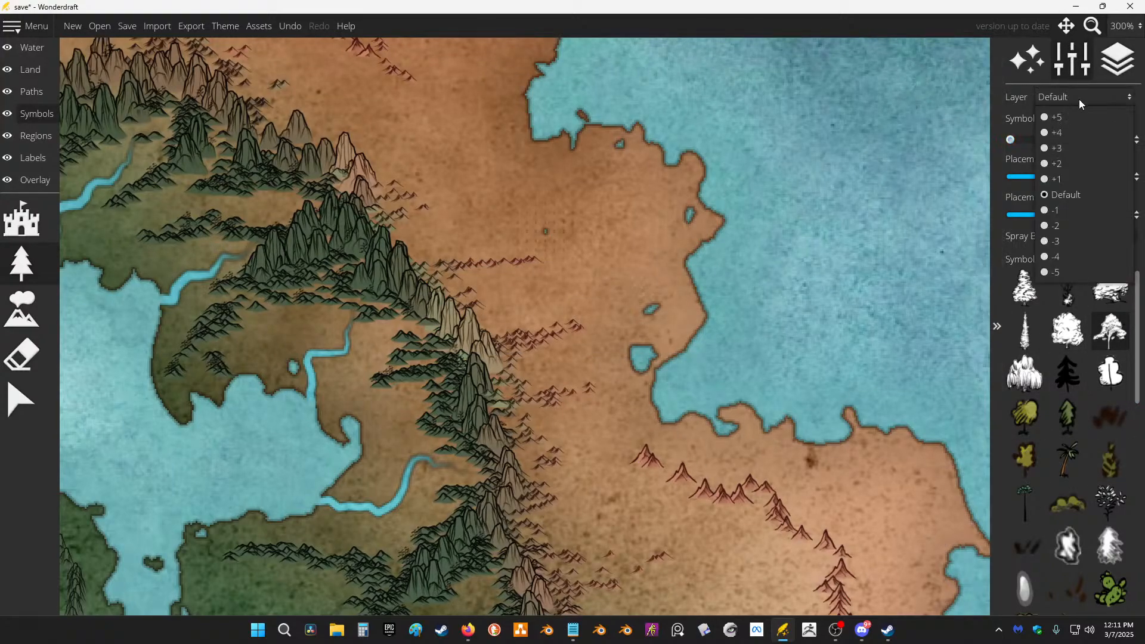
click(1048, 181)
mouse_move(484, 272)
mouse_down()
mouse_move(389, 326)
mouse_move(475, 320)
mouse_up()
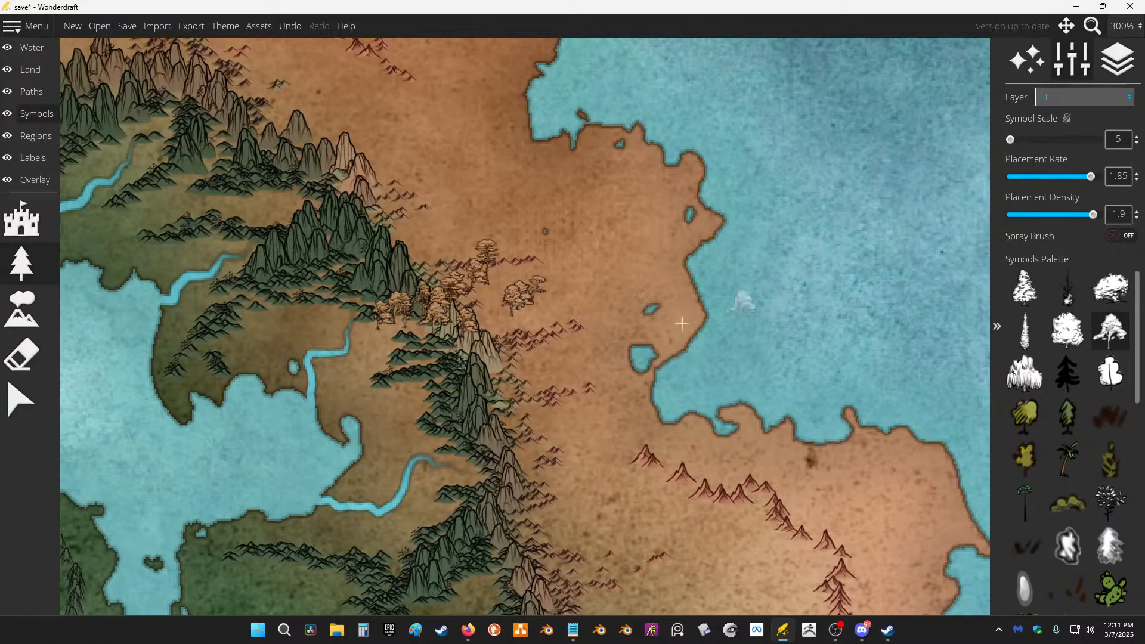
key(ctrl+z)
Step: Paint a test line of flat-topped trees on the brown land south of the main range's foothills
scroll(270, 354, up, 5)
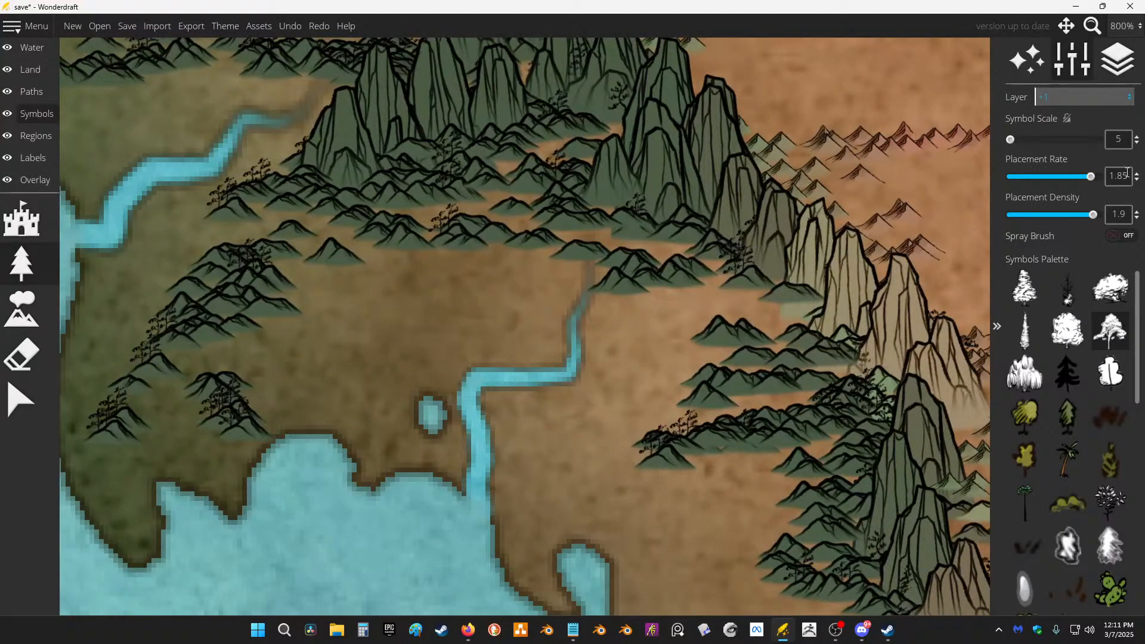
mouse_move(243, 366)
mouse_down()
mouse_move(317, 363)
mouse_move(406, 318)
mouse_move(449, 313)
mouse_move(459, 218)
mouse_up()
scroll(459, 217, down, 6)
scroll(513, 342, up, 2)
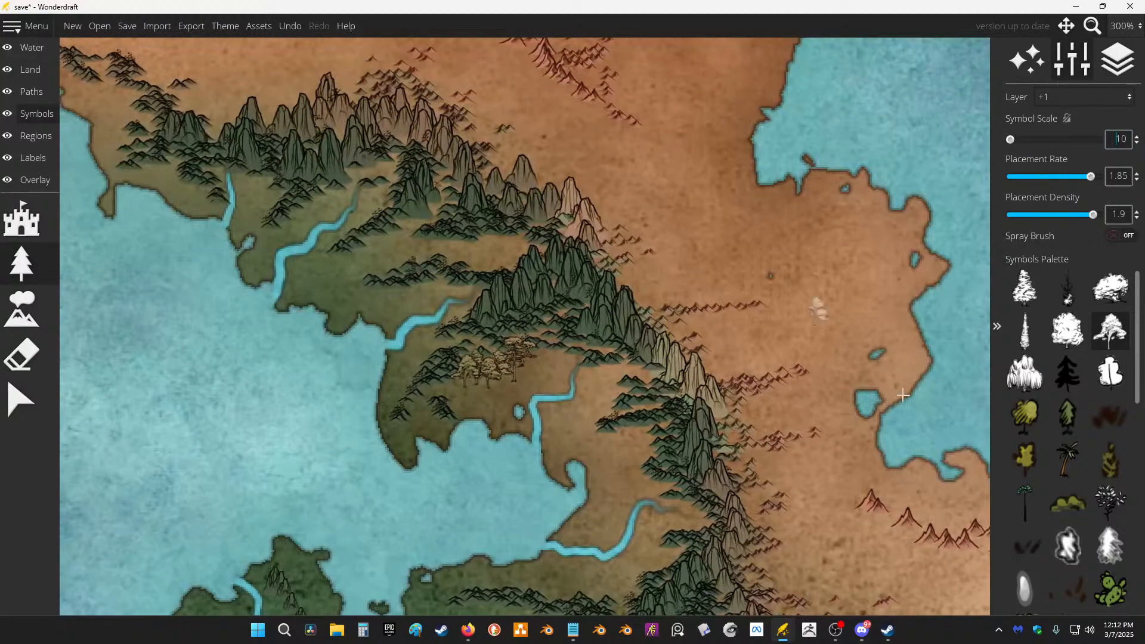
Step: Try a stroke of broad bushy trees at scale 10 below the foothills, and undo both tree strokes there
click(1111, 292)
drag(515, 378, 597, 391)
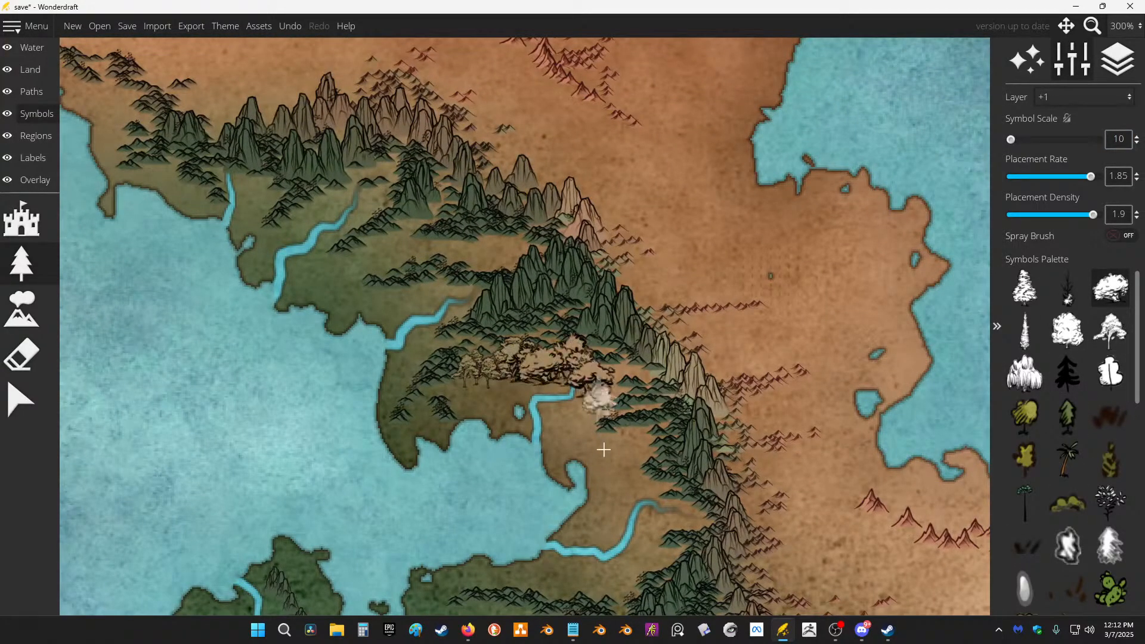
key(ctrl+z)
key(ctrl+z)
Step: Try a stroke of the first tree symbol in the palette at scale 10 around the river source, and undo it
click(1025, 288)
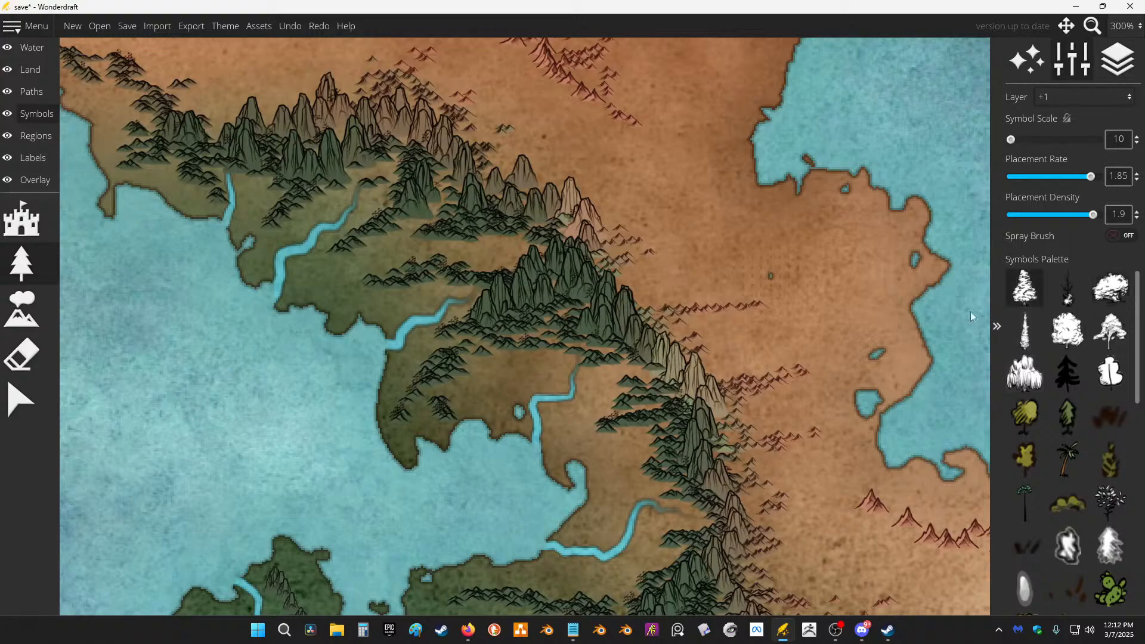
drag(601, 371, 537, 352)
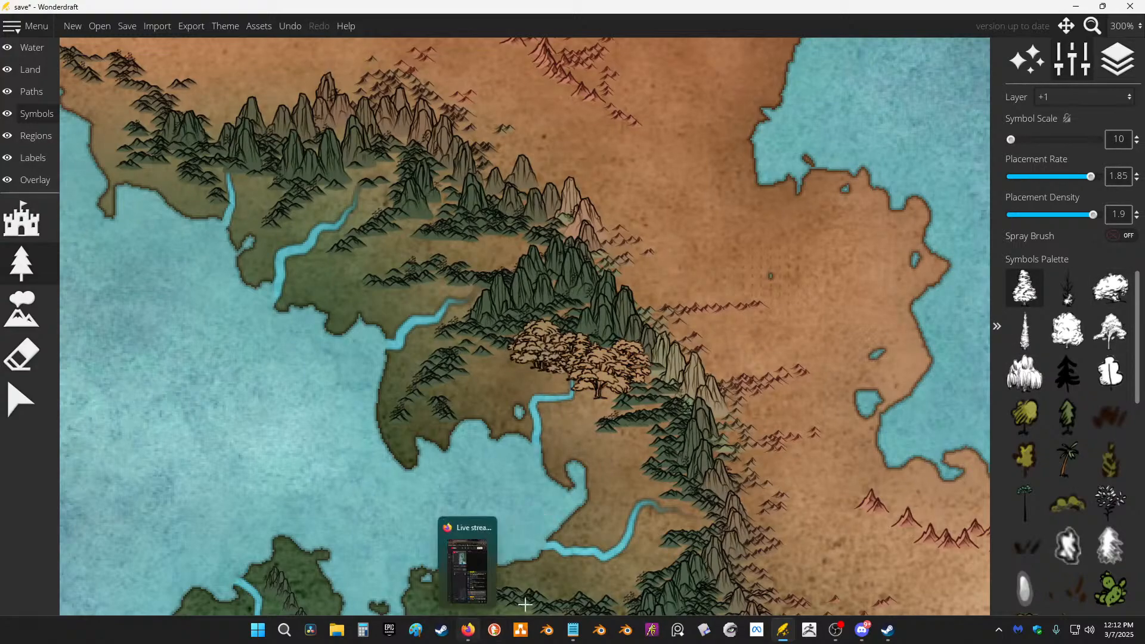
key(ctrl+z)
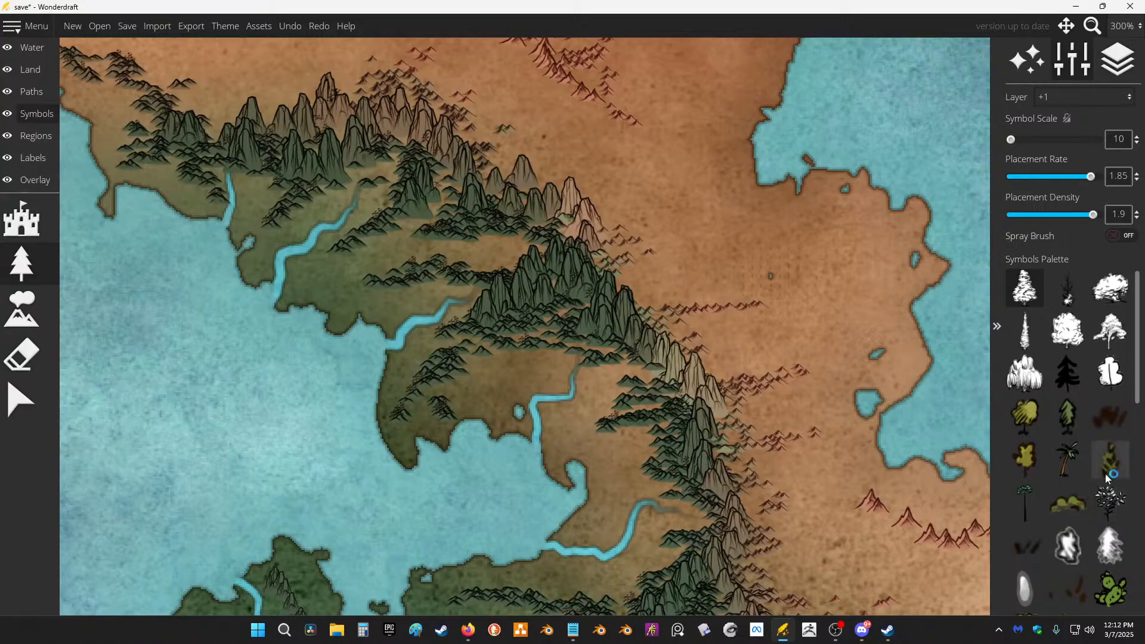
Step: Paint a small patch of yellow leafy trees on layer +1 below the foothills, and set the symbol scale to 15
click(1025, 460)
scroll(527, 366, up, 5)
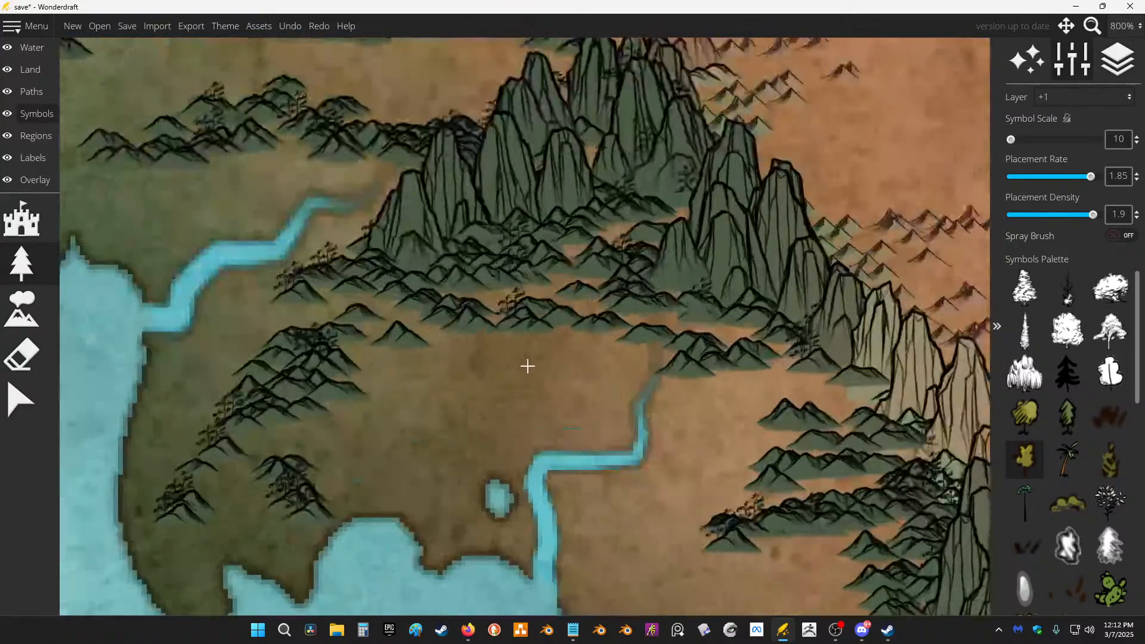
mouse_move(526, 366)
mouse_down()
mouse_move(510, 414)
mouse_move(506, 366)
mouse_move(460, 347)
mouse_move(508, 352)
mouse_move(545, 353)
mouse_up()
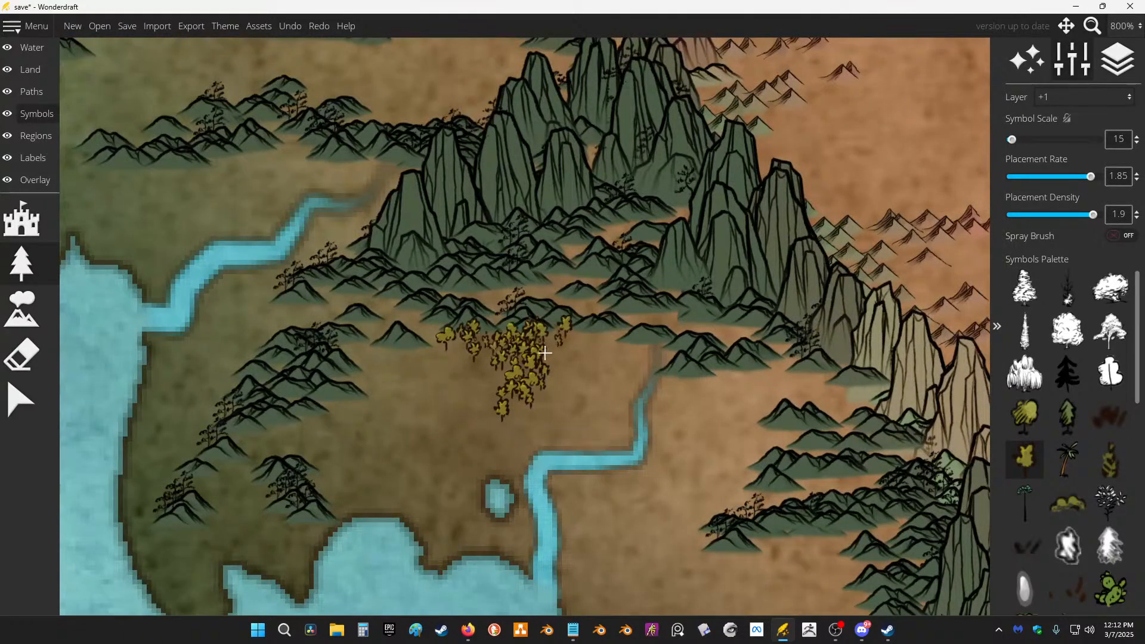
Step: Undo the yellow tree patch and paint a small clump of the rounded outlined tree symbol below the main range's foothills
key(ctrl+z)
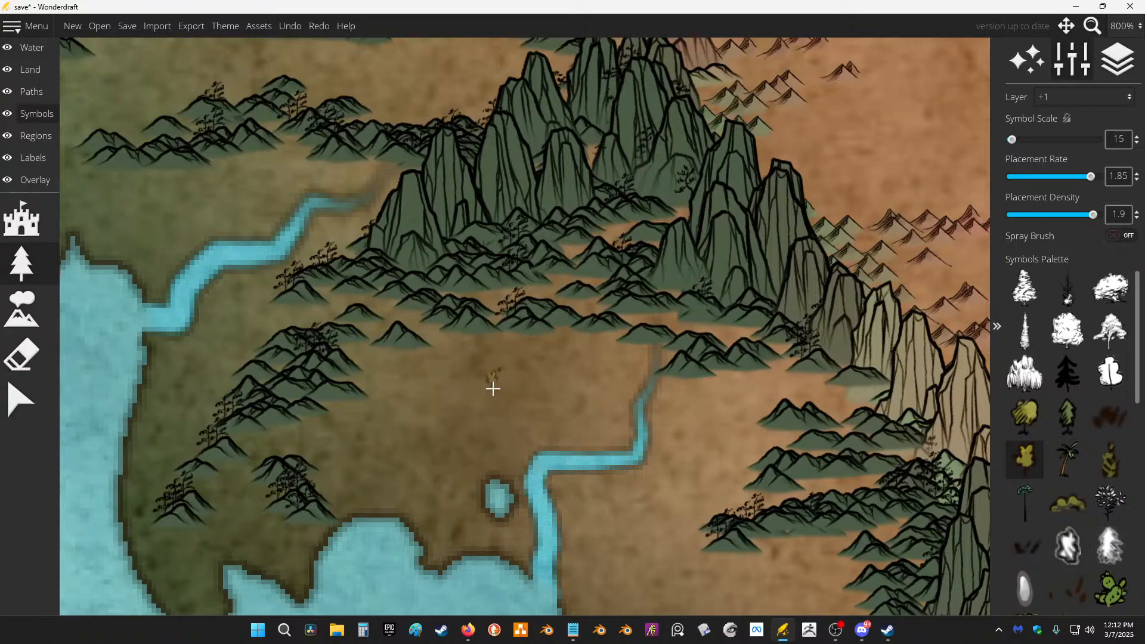
click(1060, 548)
key(ctrl+z)
mouse_move(570, 369)
mouse_down()
mouse_move(655, 336)
mouse_move(558, 351)
mouse_move(620, 337)
mouse_up()
Step: Try a stroke of larger rounded trees at scale 35 over the small clump, and undo it
scroll(662, 288, down, 1)
key(ctrl+z)
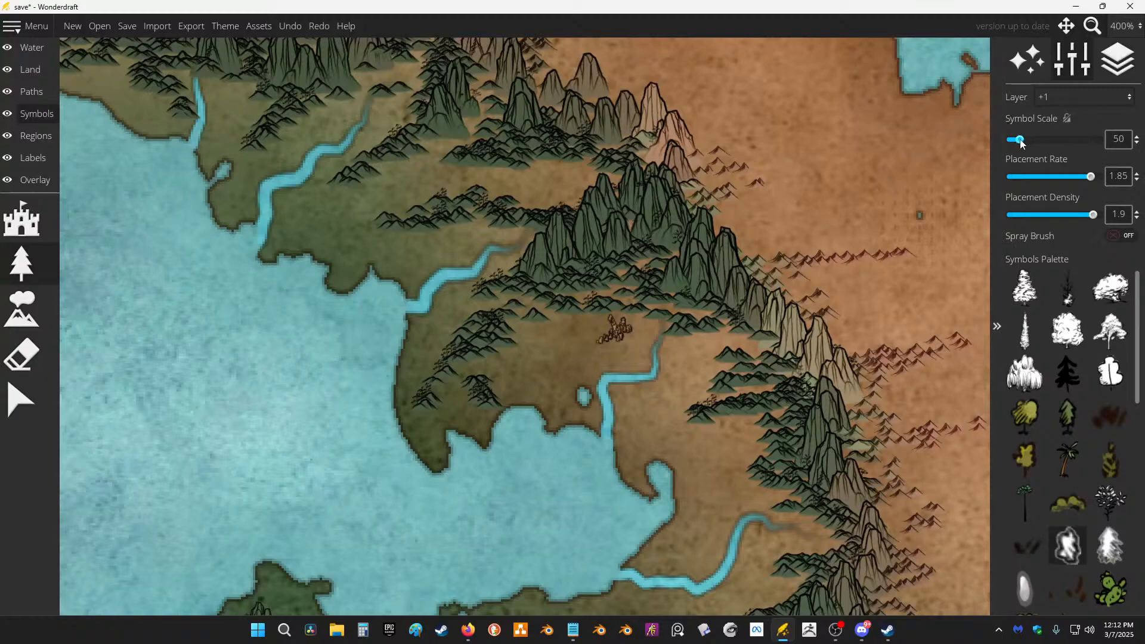
scroll(675, 306, up, 1)
drag(505, 332, 567, 343)
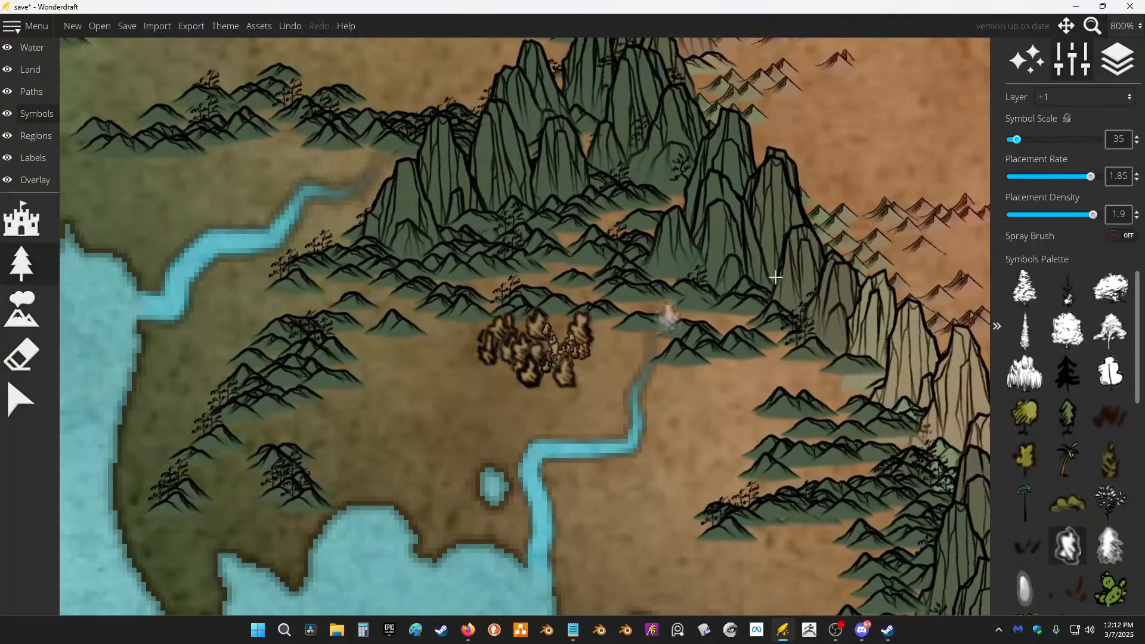
key(ctrl+z)
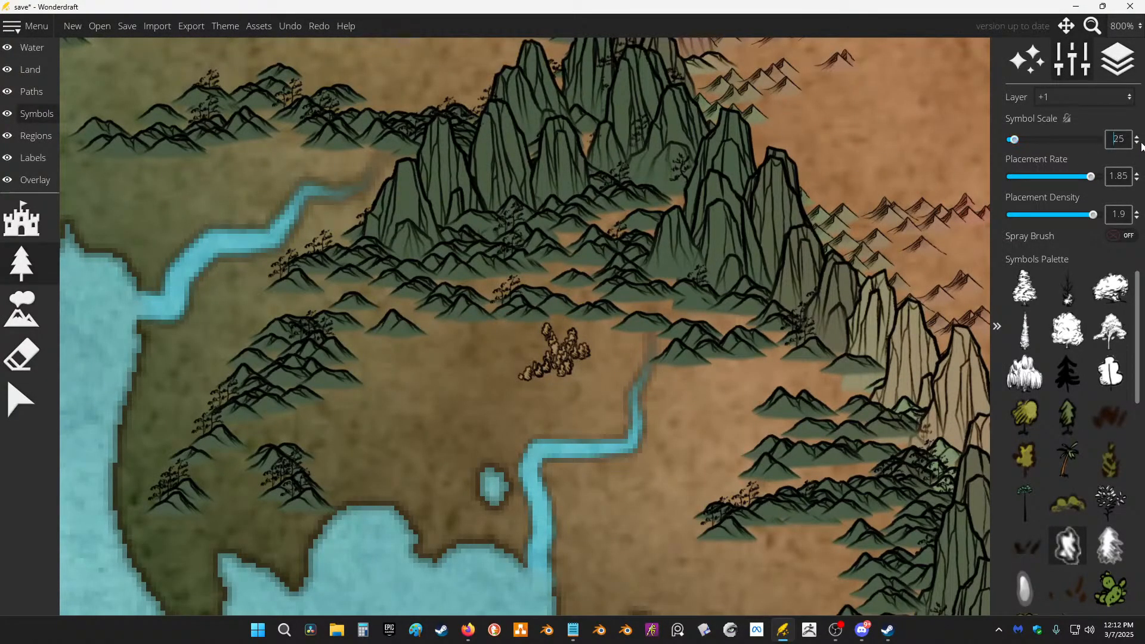
Step: Extend the tree clump westward across the brown land to the coastal hills, using symbol scale 25 and then 15
drag(623, 337, 602, 292)
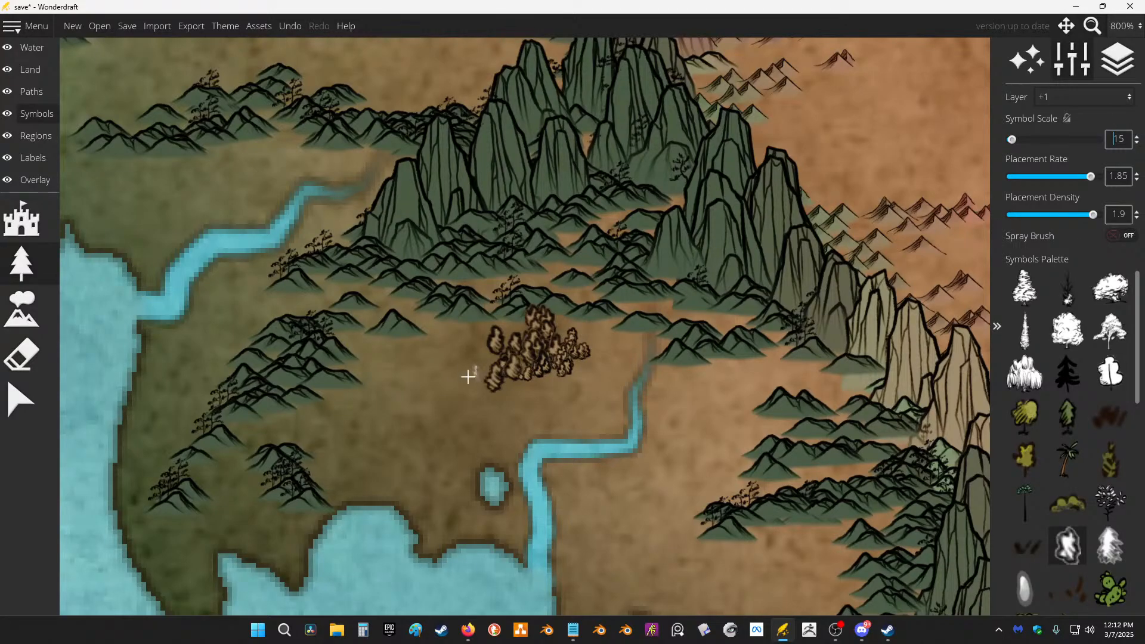
mouse_move(468, 376)
mouse_down()
mouse_move(445, 385)
mouse_move(488, 346)
mouse_move(475, 356)
mouse_up()
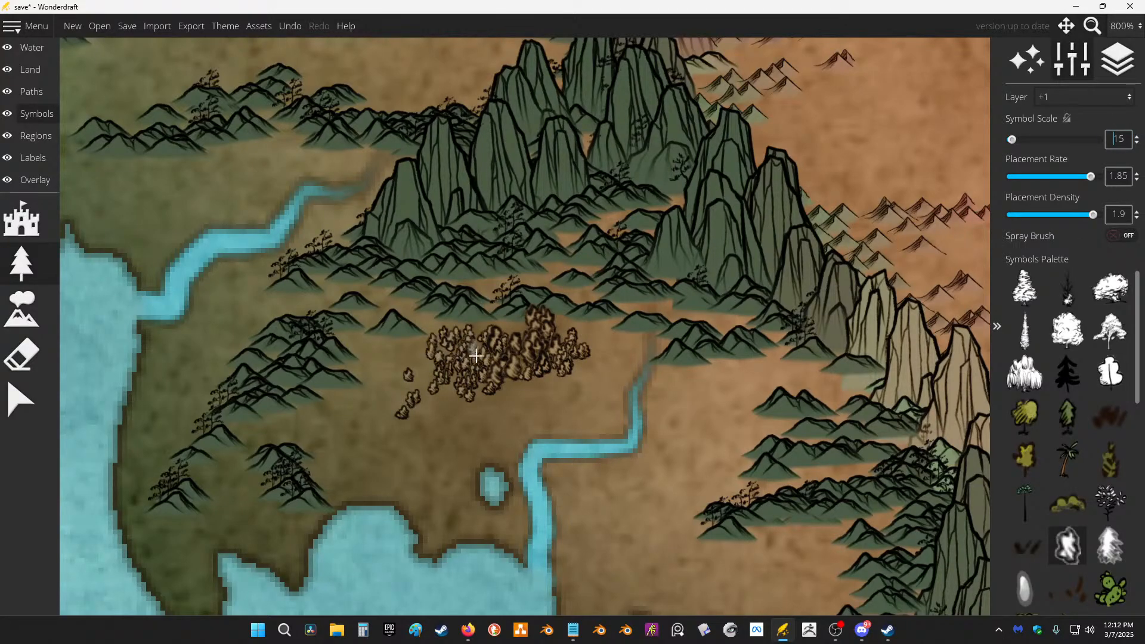
click(1113, 236)
click(1121, 237)
mouse_move(500, 375)
mouse_down()
mouse_move(417, 395)
mouse_move(410, 376)
mouse_move(375, 365)
mouse_move(413, 372)
mouse_move(377, 415)
mouse_move(334, 423)
mouse_move(330, 437)
mouse_move(394, 452)
mouse_move(403, 432)
mouse_move(355, 411)
mouse_move(417, 390)
mouse_up()
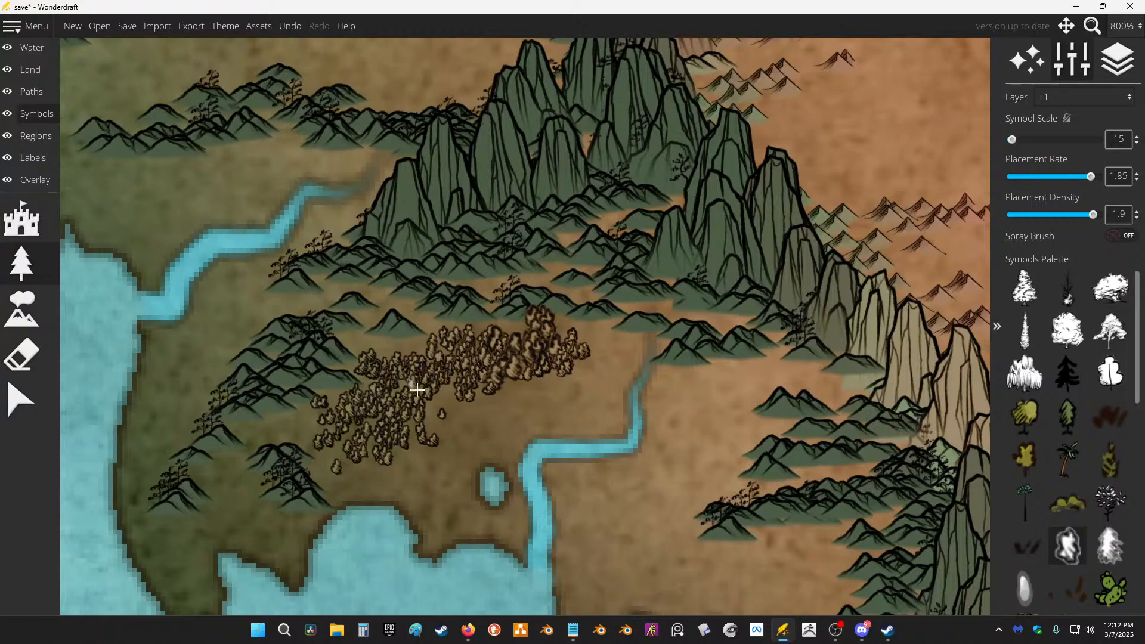
drag(418, 345, 442, 336)
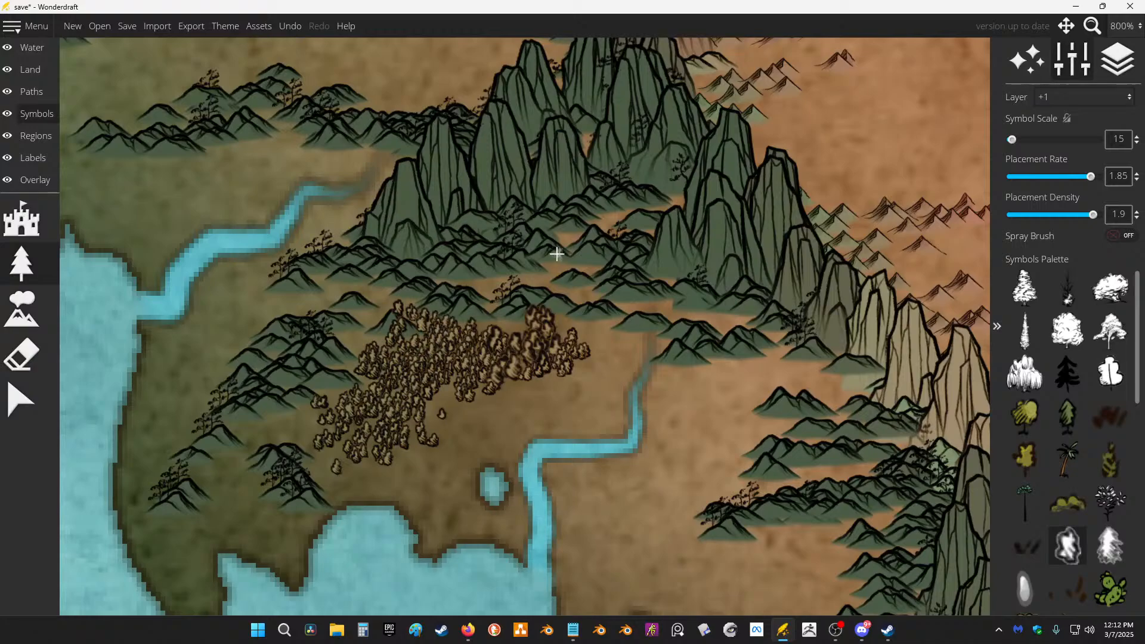
Step: Turn on the spray brush at size 64 and spray rounded trees over the brown land around the bay
scroll(557, 254, down, 5)
scroll(754, 306, up, 4)
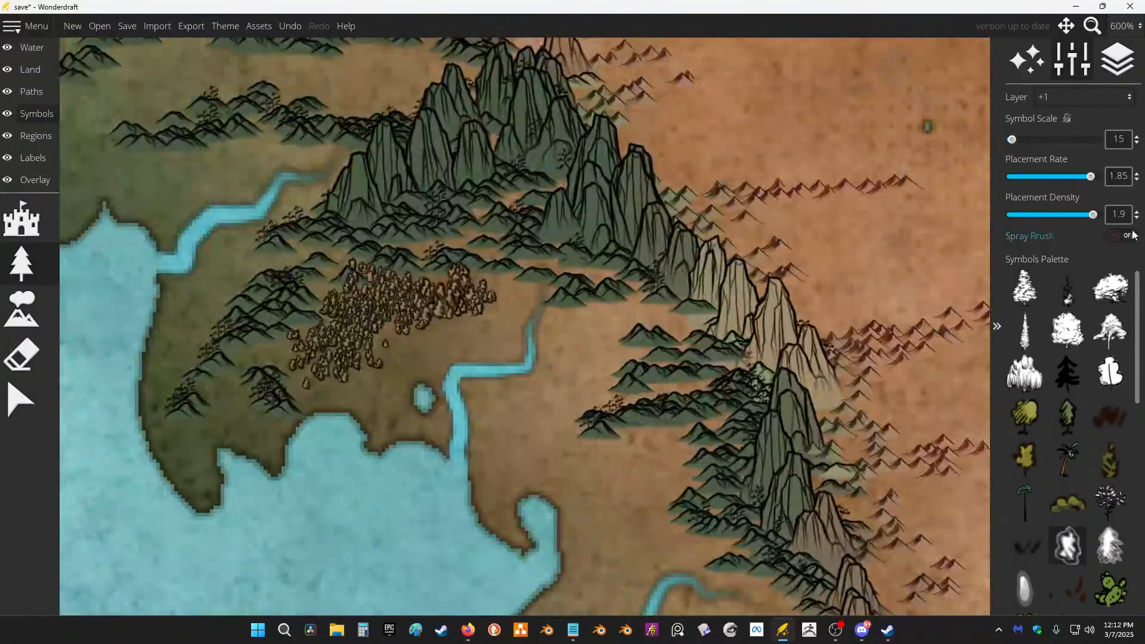
click(1123, 235)
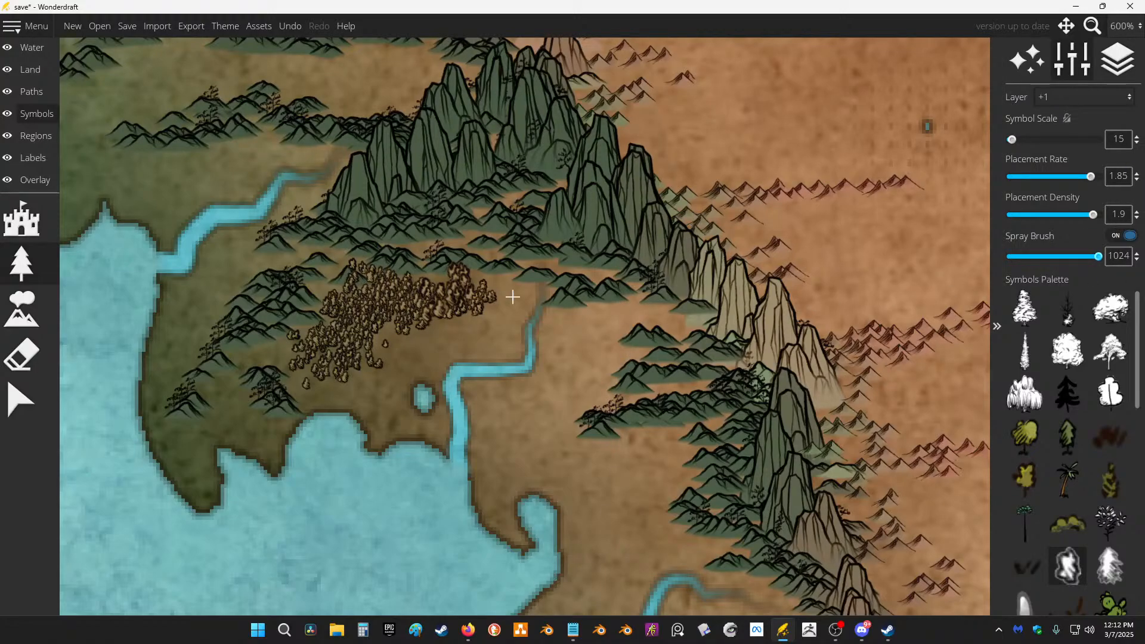
scroll(512, 296, down, 3)
key(ctrl+z)
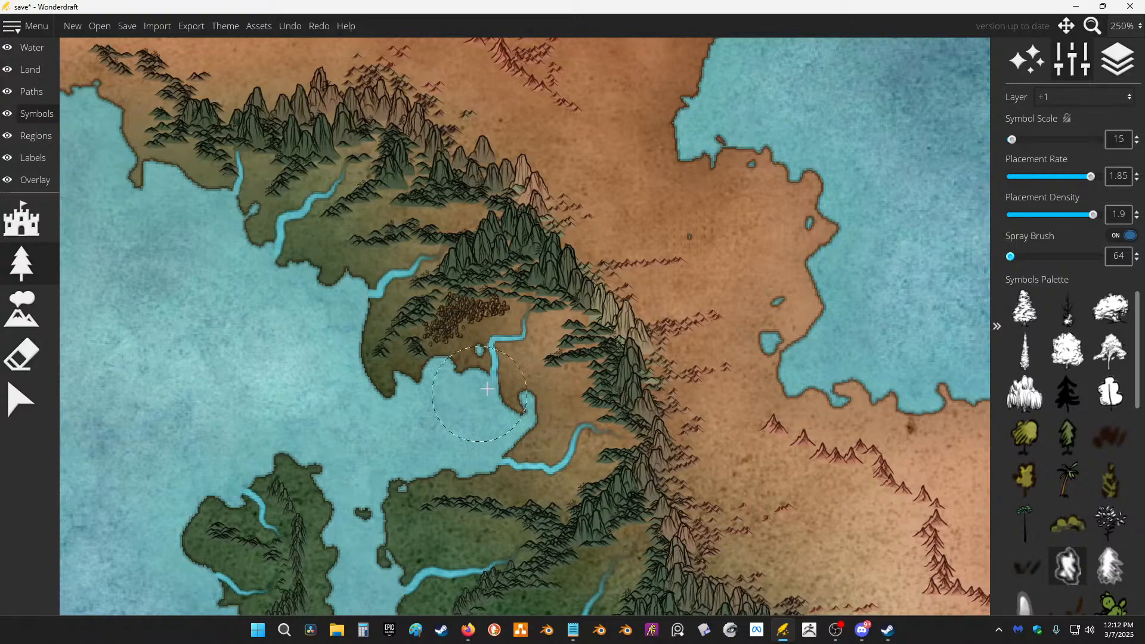
mouse_move(511, 382)
mouse_down()
mouse_move(522, 346)
mouse_move(507, 329)
mouse_move(497, 334)
mouse_move(554, 346)
mouse_move(541, 363)
mouse_move(570, 382)
mouse_move(608, 358)
mouse_up()
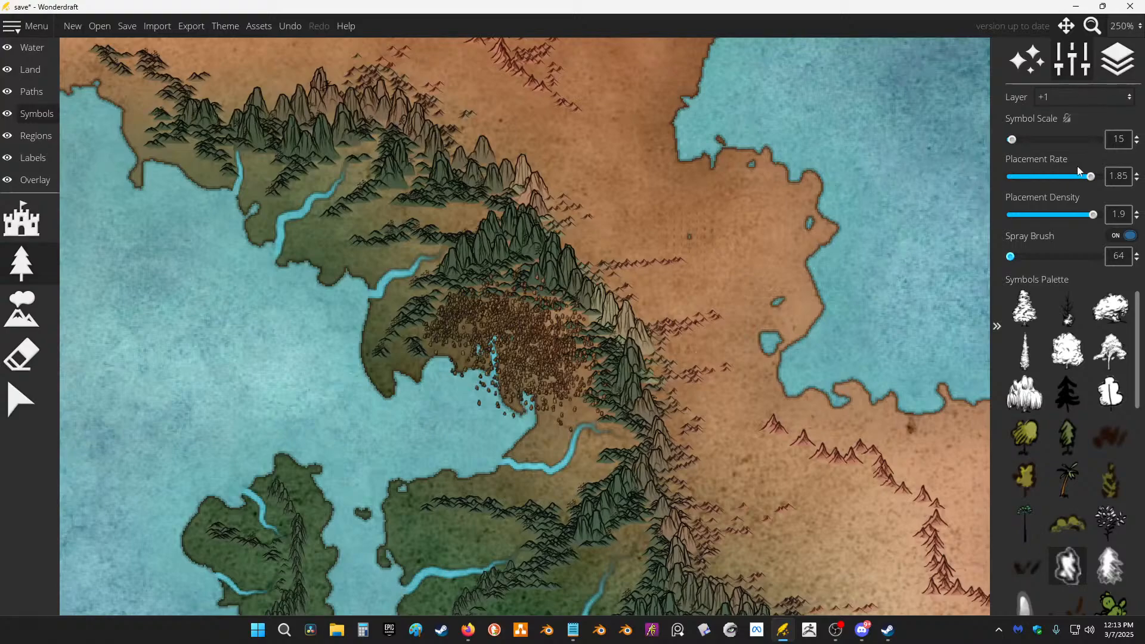
Step: Set the placement rate to 2 and spray trees along the northern coast and the green land south of the bay
click(1097, 177)
mouse_move(534, 424)
mouse_down()
mouse_move(489, 441)
mouse_move(575, 434)
mouse_move(585, 417)
mouse_move(440, 312)
mouse_move(455, 238)
mouse_move(444, 227)
mouse_move(340, 235)
mouse_move(411, 340)
mouse_move(382, 316)
mouse_move(442, 238)
mouse_move(420, 212)
mouse_move(243, 179)
mouse_move(263, 203)
mouse_move(299, 215)
mouse_move(328, 167)
mouse_move(351, 162)
mouse_up()
mouse_move(576, 457)
mouse_down()
mouse_move(560, 491)
mouse_move(526, 473)
mouse_move(425, 502)
mouse_move(394, 538)
mouse_move(506, 527)
mouse_move(458, 492)
mouse_move(548, 451)
mouse_move(529, 453)
mouse_move(540, 451)
mouse_move(539, 487)
mouse_up()
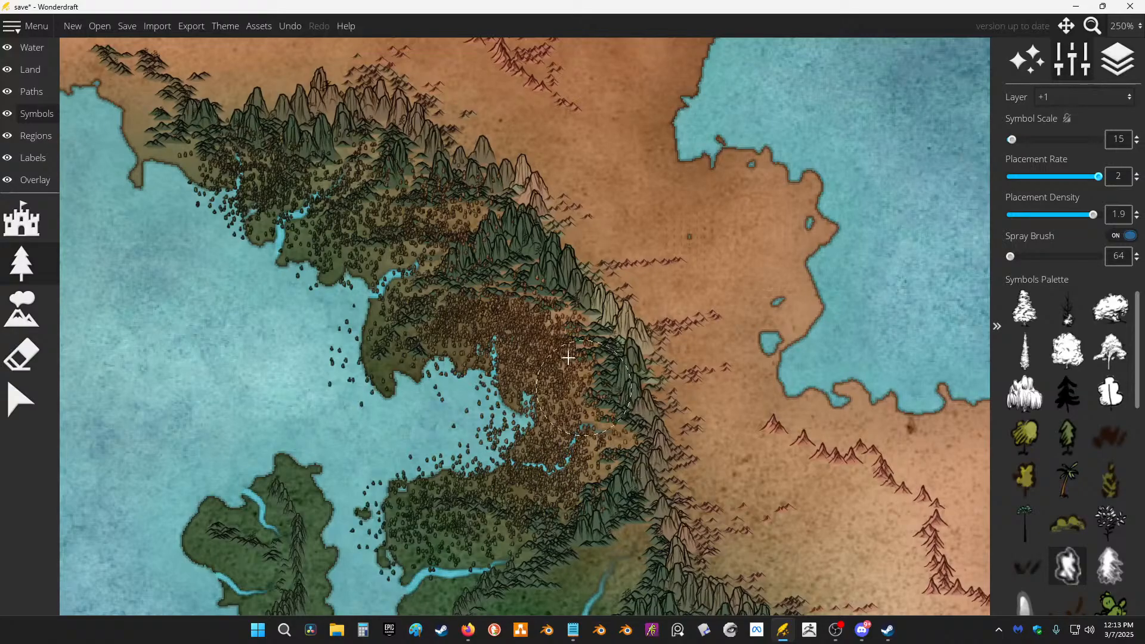
Step: Spray trees over the green peninsula farther south, on both sides of its long river
scroll(561, 358, down, 5)
scroll(538, 349, up, 3)
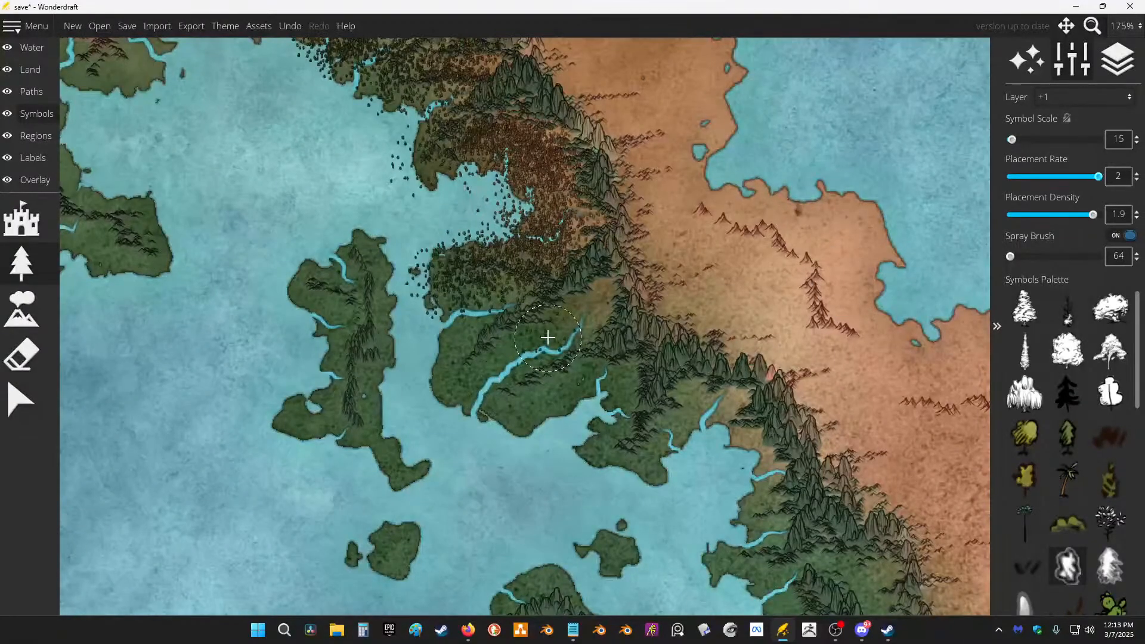
mouse_move(450, 390)
mouse_down()
mouse_move(460, 330)
mouse_move(477, 360)
mouse_move(506, 348)
mouse_move(499, 307)
mouse_move(511, 291)
mouse_move(537, 414)
mouse_move(503, 421)
mouse_move(596, 364)
mouse_move(506, 405)
mouse_up()
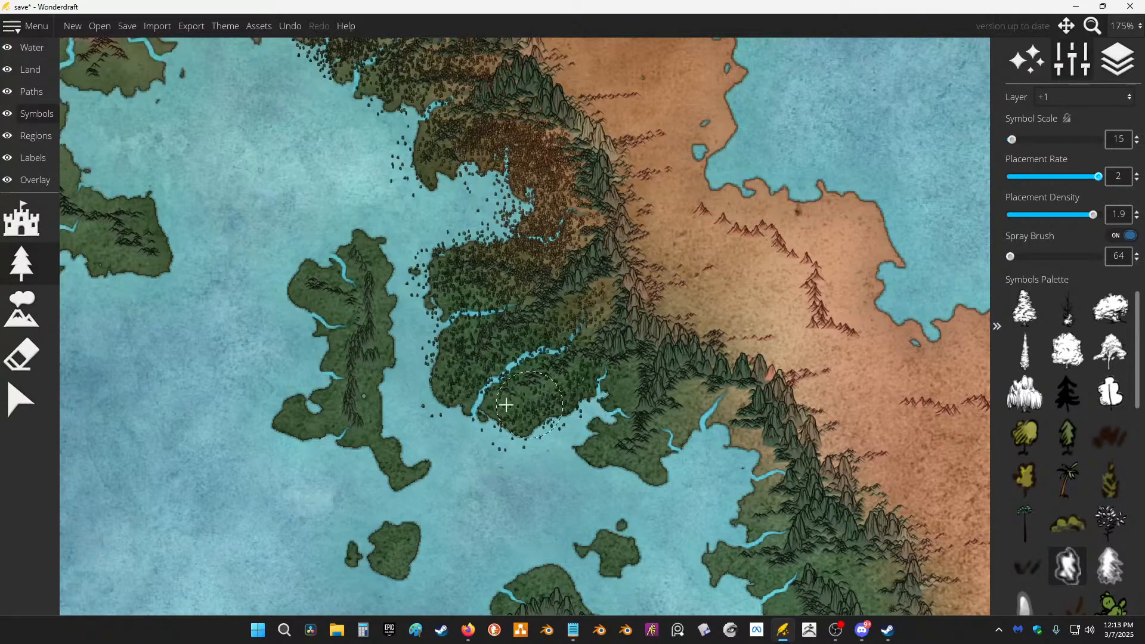
scroll(602, 245, down, 3)
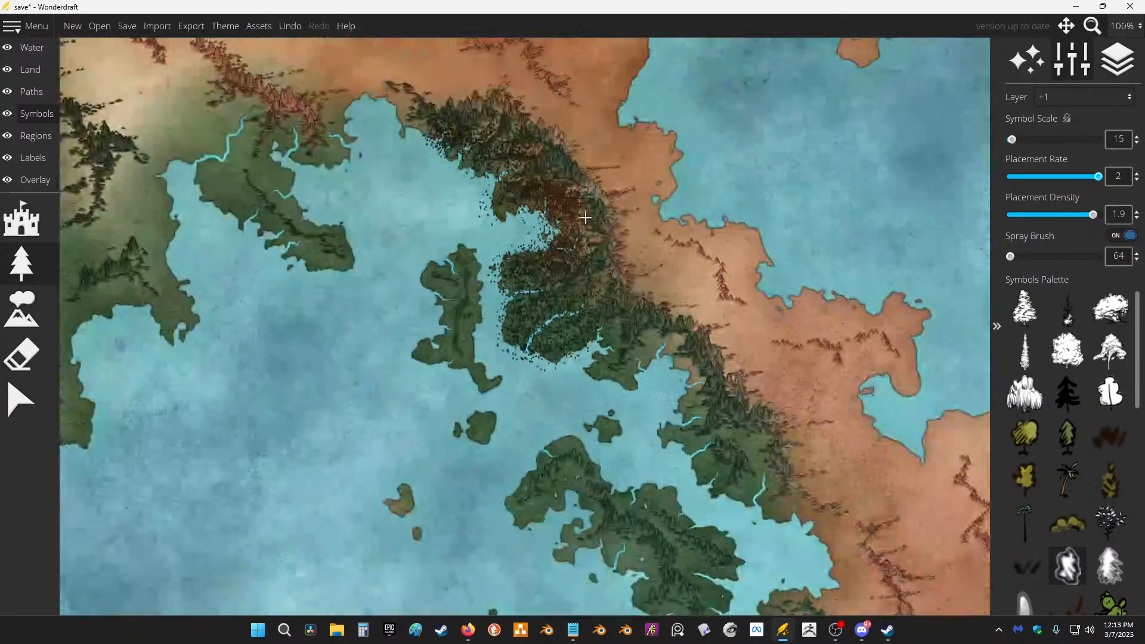
Step: Set the placement density to 2 and thicken the forest south of the bay up to the mountains
drag(602, 244, 600, 343)
scroll(588, 349, up, 9)
mouse_move(541, 317)
mouse_down()
mouse_move(610, 466)
mouse_move(431, 474)
mouse_move(299, 461)
mouse_move(288, 400)
mouse_up()
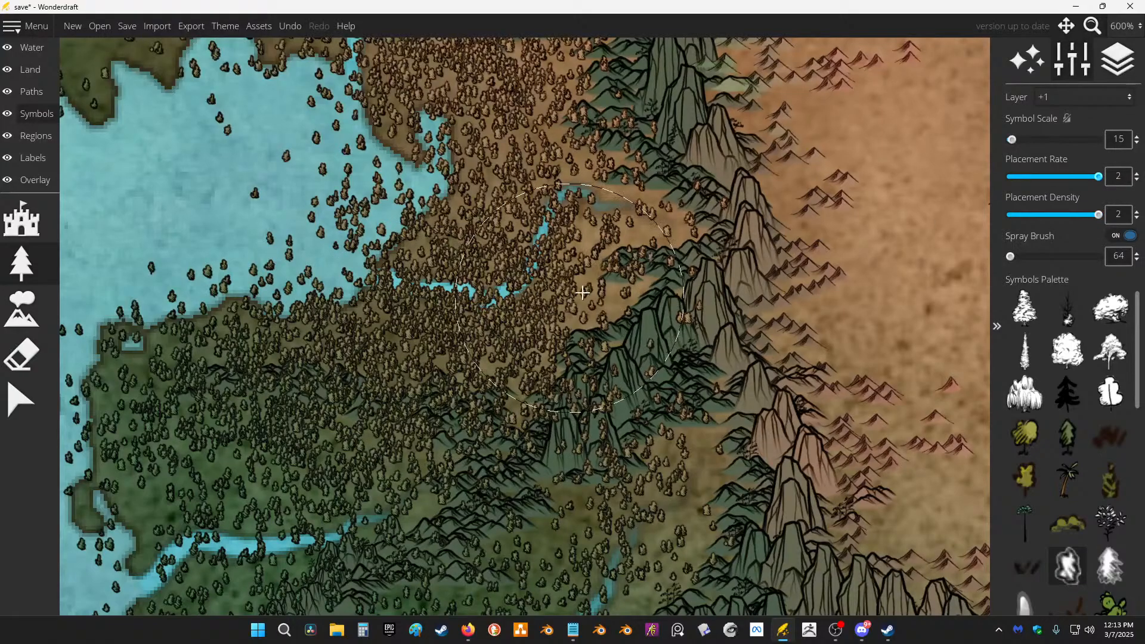
mouse_move(582, 292)
mouse_down()
mouse_move(599, 219)
mouse_move(542, 186)
mouse_move(417, 283)
mouse_move(276, 298)
mouse_move(253, 328)
mouse_move(183, 345)
mouse_move(114, 423)
mouse_move(117, 466)
mouse_move(151, 535)
mouse_move(196, 487)
mouse_move(210, 447)
mouse_move(280, 490)
mouse_move(397, 525)
mouse_move(444, 490)
mouse_move(517, 380)
mouse_move(547, 499)
mouse_move(610, 522)
mouse_move(702, 420)
mouse_move(622, 353)
mouse_move(620, 254)
mouse_move(497, 308)
mouse_move(485, 391)
mouse_up()
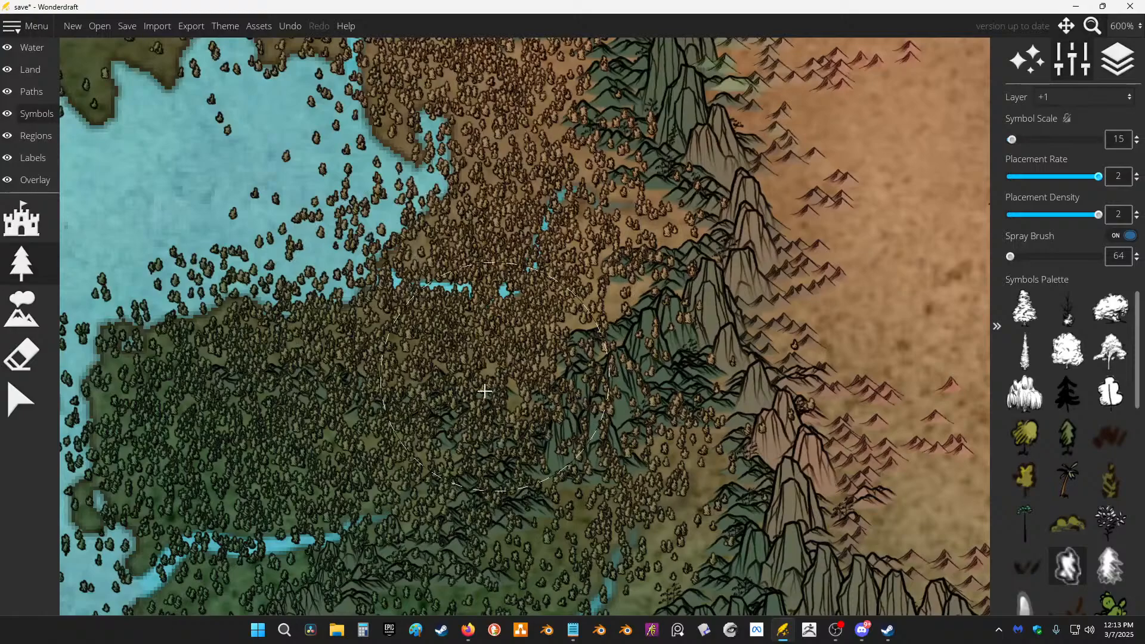
scroll(485, 391, down, 5)
scroll(365, 419, up, 5)
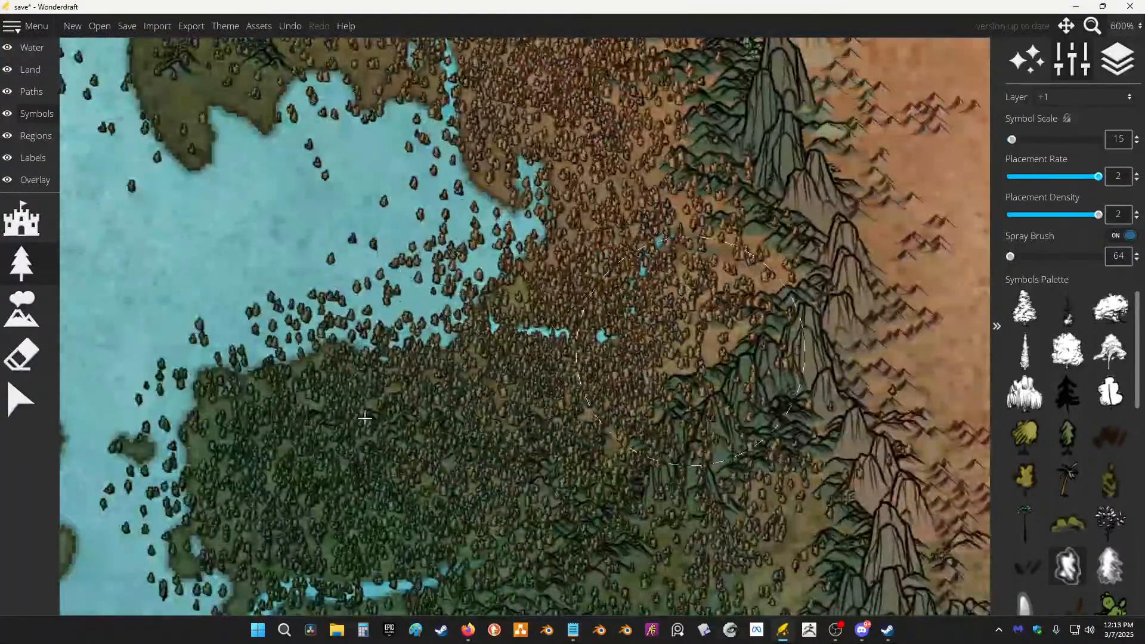
Step: Erase the trees covering the foothill ridges and mountain peaks south of the bay, reducing the eraser size to 8
click(21, 355)
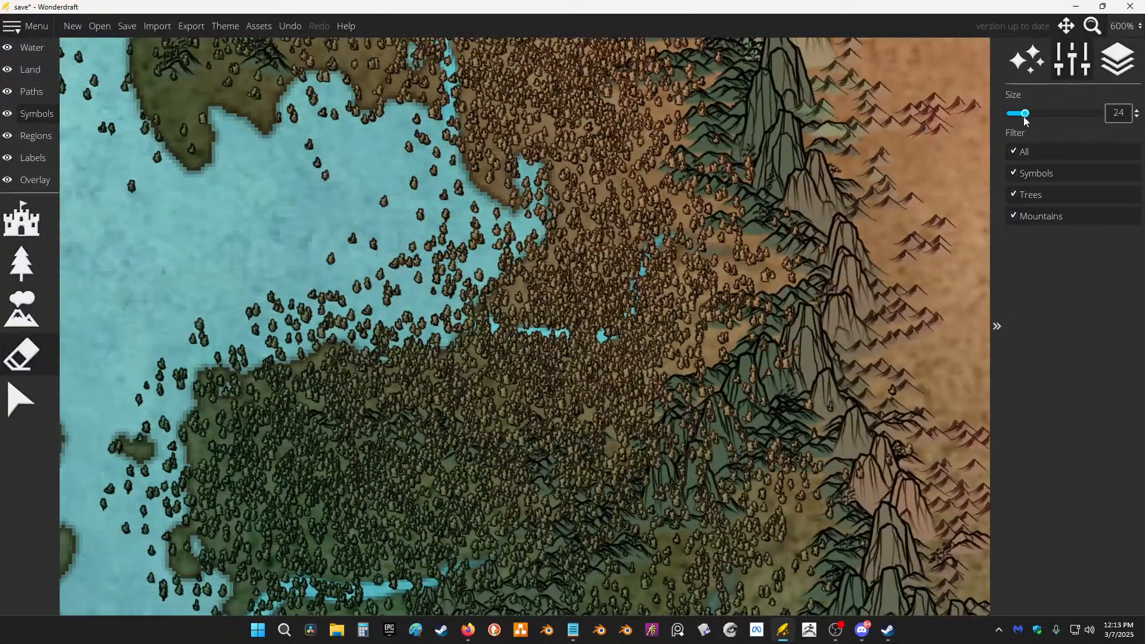
scroll(410, 289, up, 2)
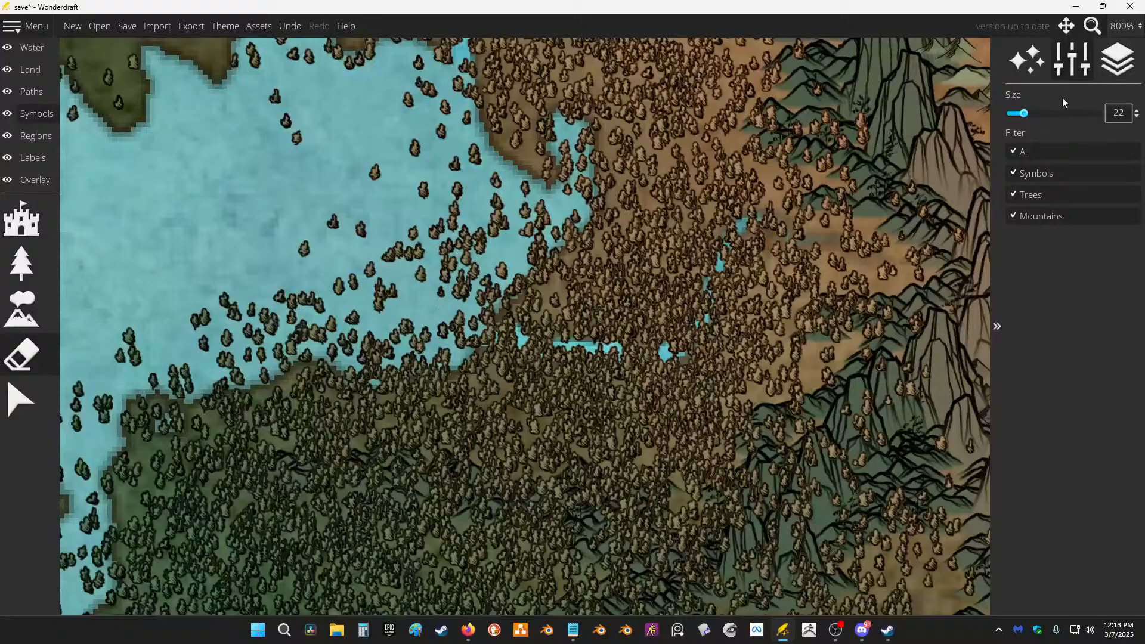
mouse_move(858, 334)
mouse_down()
mouse_move(895, 312)
mouse_move(854, 411)
mouse_move(752, 465)
mouse_move(706, 506)
mouse_move(662, 483)
mouse_move(720, 573)
mouse_move(693, 579)
mouse_up()
scroll(782, 411, down, 2)
mouse_move(719, 474)
mouse_down()
mouse_move(670, 402)
mouse_move(656, 440)
mouse_move(590, 491)
mouse_move(624, 545)
mouse_move(686, 428)
mouse_move(583, 417)
mouse_move(573, 337)
mouse_move(642, 365)
mouse_move(513, 328)
mouse_move(457, 332)
mouse_move(432, 290)
mouse_move(322, 297)
mouse_move(568, 314)
mouse_move(669, 339)
mouse_move(723, 382)
mouse_move(828, 294)
mouse_move(672, 343)
mouse_move(535, 463)
mouse_up()
scroll(691, 440, up, 2)
scroll(748, 317, down, 4)
scroll(775, 322, up, 4)
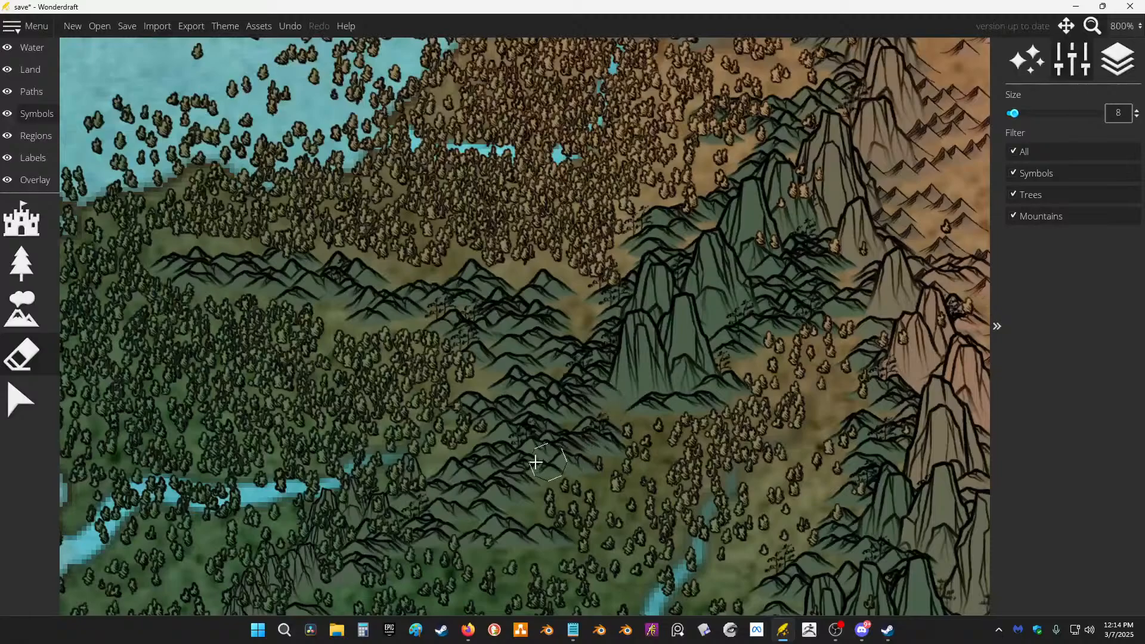
drag(788, 173, 886, 257)
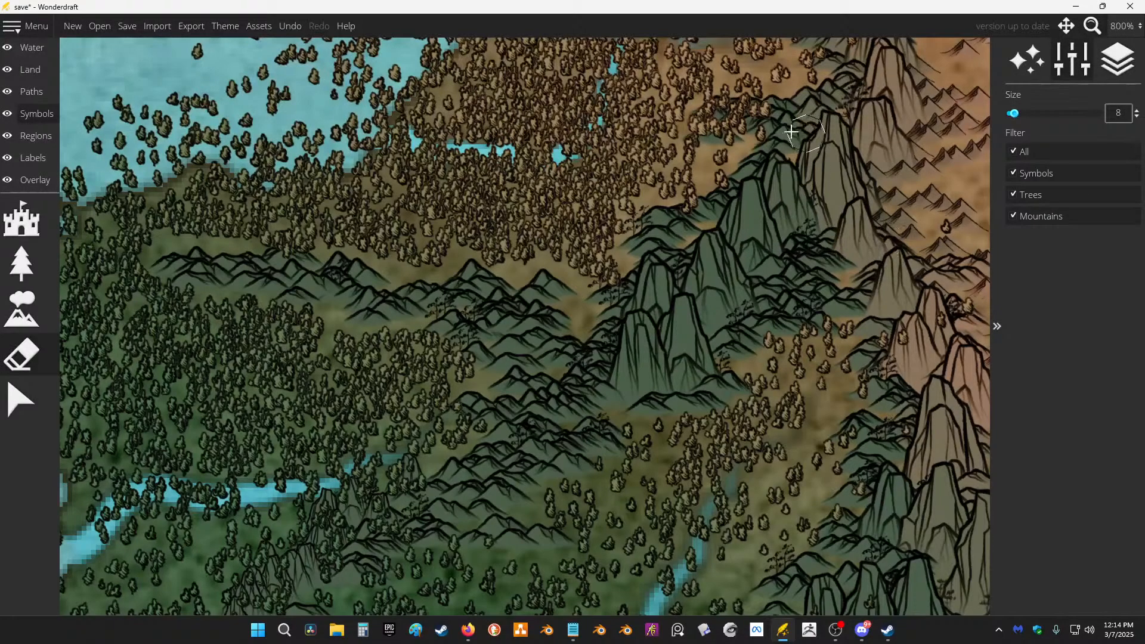
mouse_move(792, 131)
mouse_down()
mouse_move(751, 111)
mouse_move(716, 113)
mouse_up()
Step: Erase stray trees from the western strait, the short river and the green land's northwest shore with eraser size 8
scroll(784, 155, down, 5)
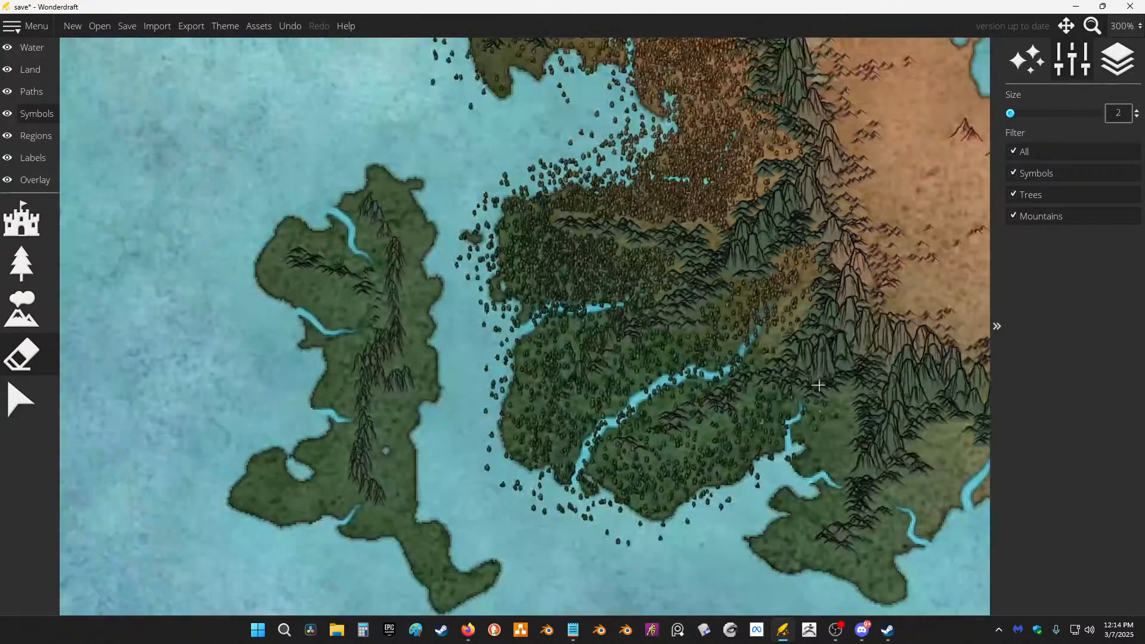
scroll(567, 327, up, 5)
mouse_move(890, 196)
mouse_down()
mouse_move(857, 180)
mouse_move(757, 234)
mouse_move(529, 275)
mouse_move(344, 379)
mouse_move(368, 427)
mouse_move(410, 371)
mouse_move(401, 443)
mouse_up()
mouse_move(396, 306)
mouse_down()
mouse_move(350, 181)
mouse_move(431, 281)
mouse_move(356, 100)
mouse_move(360, 182)
mouse_move(312, 141)
mouse_move(266, 138)
mouse_move(361, 297)
mouse_up()
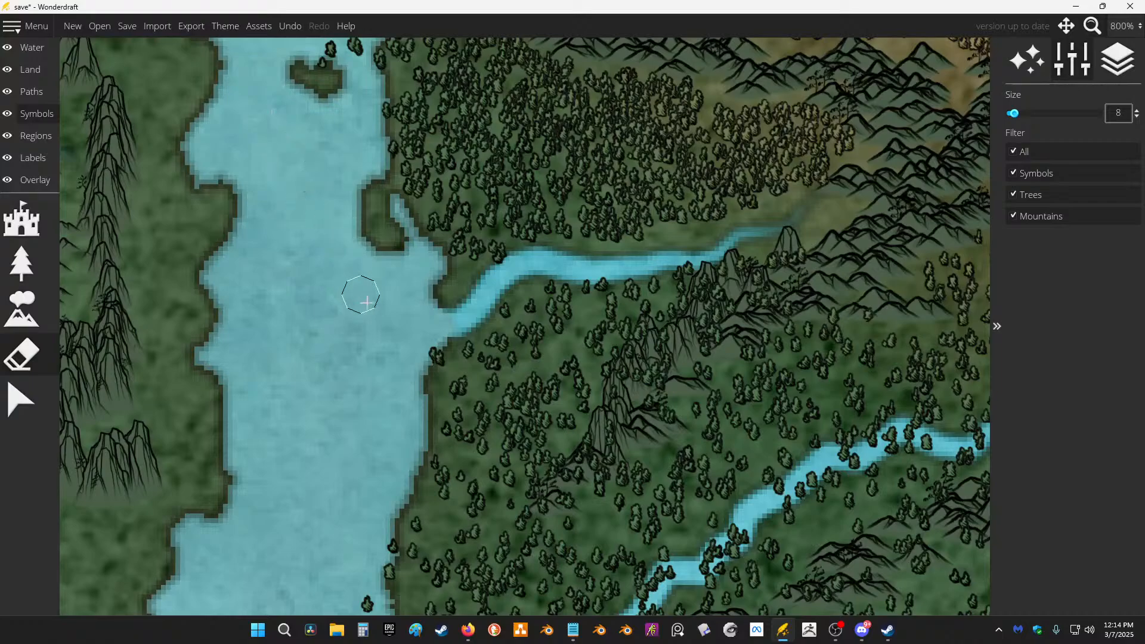
mouse_move(537, 161)
mouse_down()
mouse_move(575, 235)
mouse_move(633, 498)
mouse_up()
mouse_move(420, 358)
mouse_down()
mouse_move(483, 376)
mouse_move(495, 271)
mouse_move(597, 290)
mouse_move(517, 300)
mouse_move(687, 256)
mouse_move(770, 266)
mouse_move(725, 206)
mouse_up()
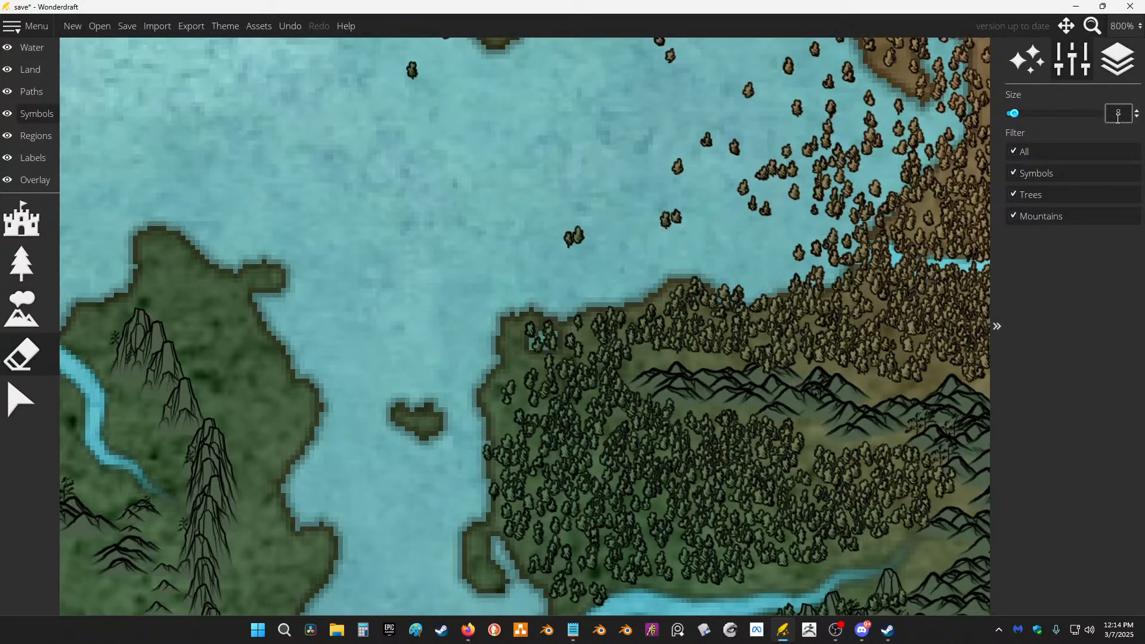
Step: Set the eraser size to 28 and clear stray trees from the bay and the sea along the northern coast
click(1027, 116)
mouse_move(776, 141)
mouse_down()
mouse_move(769, 206)
mouse_move(831, 177)
mouse_move(787, 118)
mouse_move(723, 103)
mouse_up()
mouse_move(728, 137)
mouse_down()
mouse_move(698, 302)
mouse_move(597, 179)
mouse_move(537, 212)
mouse_move(334, 119)
mouse_up()
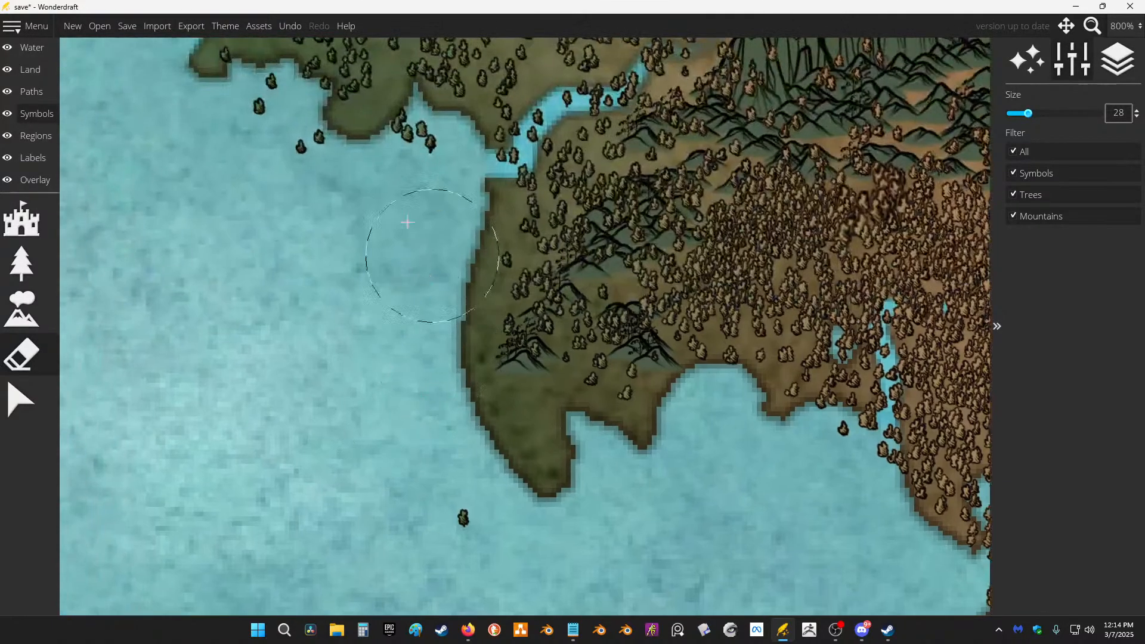
mouse_move(408, 222)
mouse_down()
mouse_move(329, 128)
mouse_move(254, 90)
mouse_up()
mouse_move(256, 179)
mouse_down()
mouse_move(302, 545)
mouse_move(325, 552)
mouse_up()
mouse_move(313, 496)
mouse_down()
mouse_move(235, 360)
mouse_move(235, 278)
mouse_up()
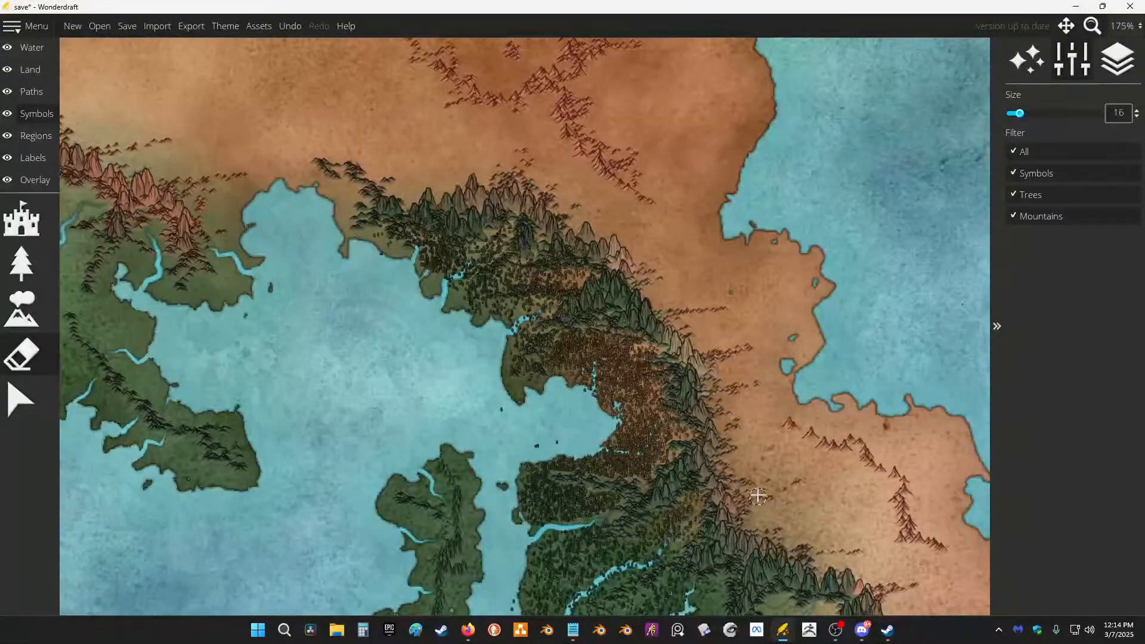
Step: Erase stray trees off the southern peninsula's coast, and clear its long river with eraser size 8
scroll(695, 447, up, 3)
mouse_move(696, 447)
mouse_down()
mouse_move(672, 284)
mouse_move(676, 180)
mouse_up()
scroll(508, 410, up, 5)
mouse_move(371, 411)
mouse_down()
mouse_move(529, 504)
mouse_move(734, 441)
mouse_move(545, 512)
mouse_move(374, 436)
mouse_up()
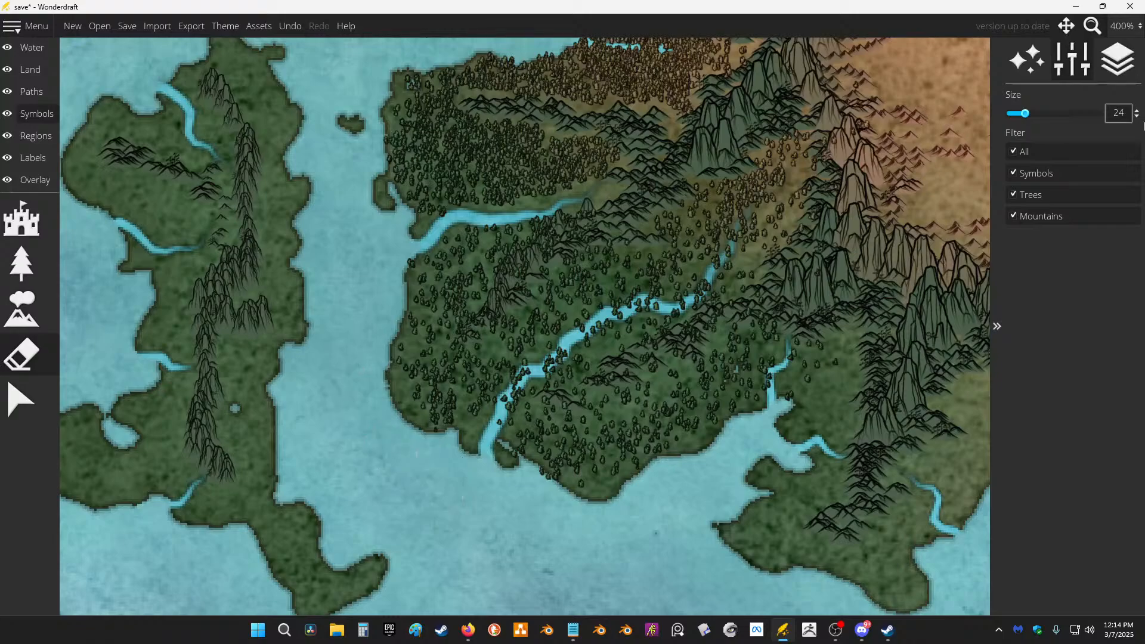
drag(1022, 115, 1013, 113)
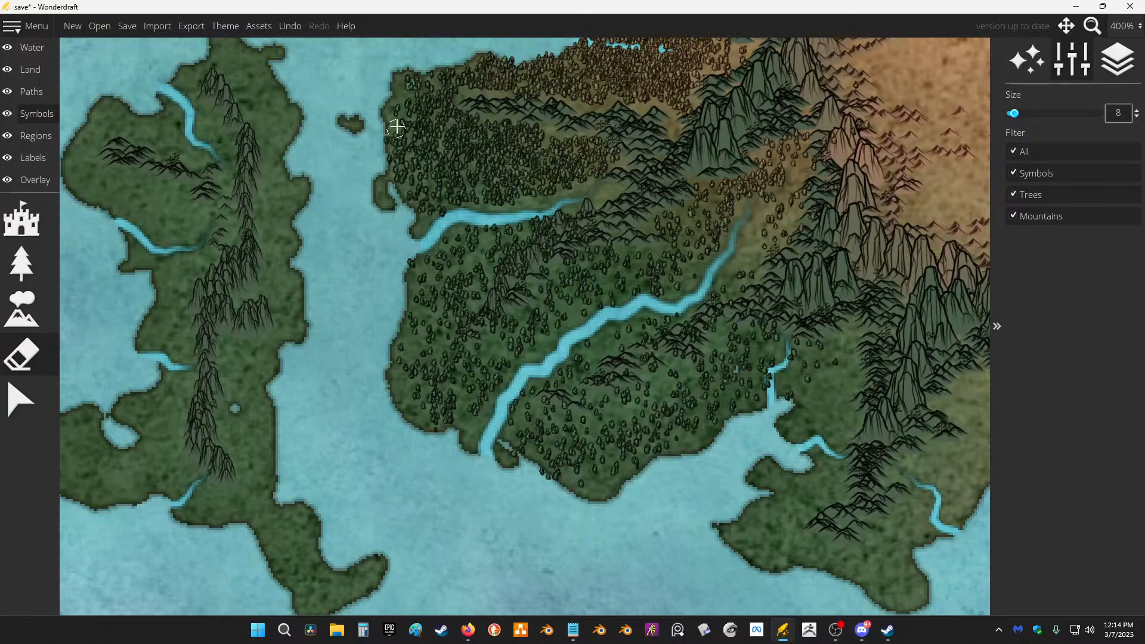
Step: Erase the trees covering the river south of the bay and the lower course of the river north of it
drag(578, 66, 524, 332)
mouse_move(656, 240)
mouse_down()
mouse_move(620, 311)
mouse_move(544, 307)
mouse_up()
drag(609, 121, 602, 207)
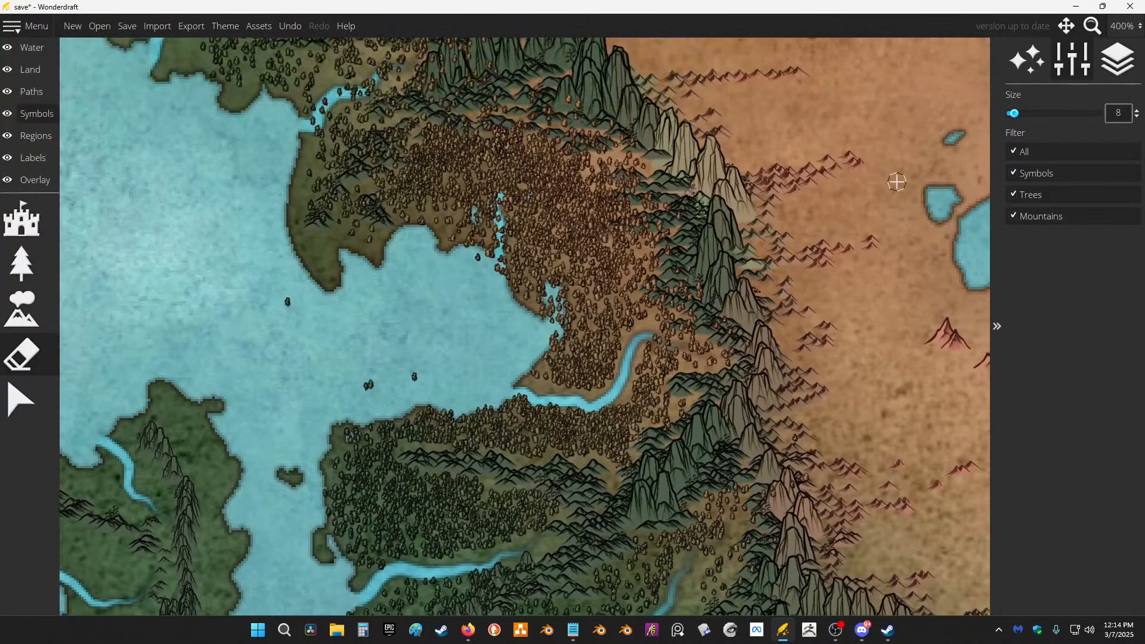
drag(495, 211, 500, 308)
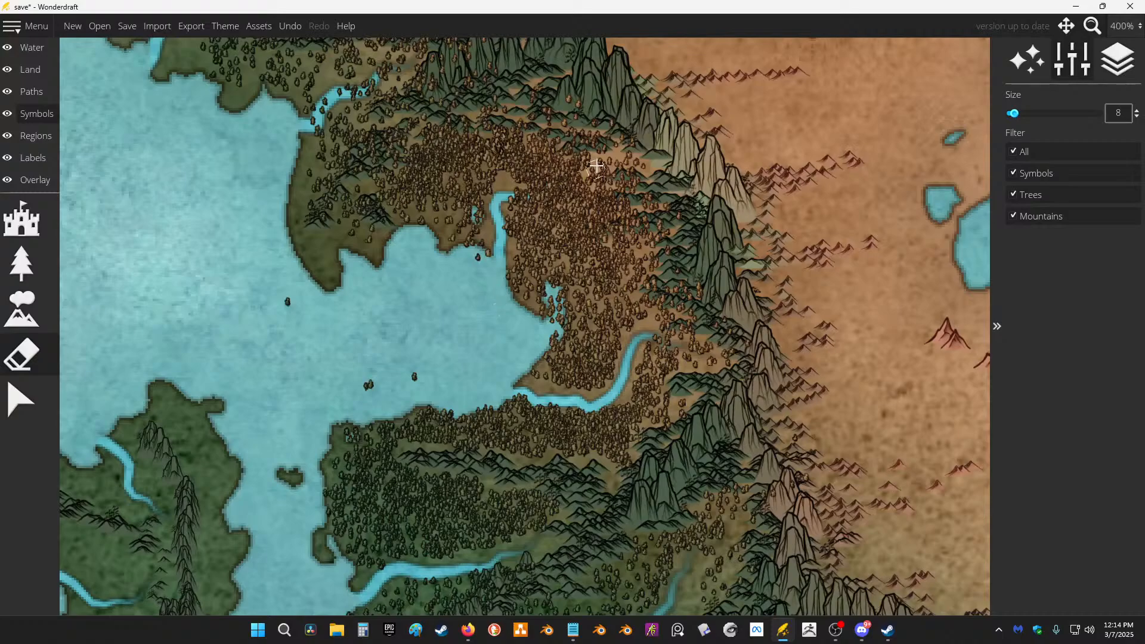
Step: Clear trees from the northern river's upper course and the foothill ridges east of the bay
mouse_move(597, 167)
mouse_down()
mouse_move(625, 208)
mouse_move(667, 203)
mouse_move(637, 199)
mouse_move(612, 223)
mouse_move(650, 239)
mouse_move(591, 227)
mouse_move(652, 239)
mouse_move(626, 247)
mouse_move(630, 274)
mouse_up()
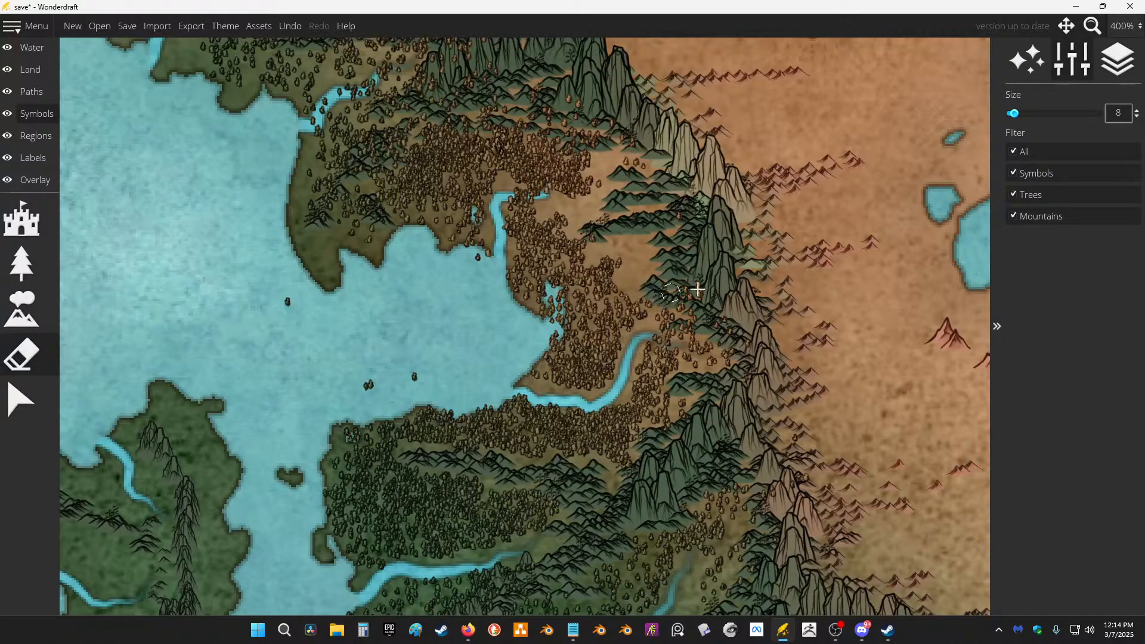
mouse_move(645, 208)
mouse_down()
mouse_move(480, 182)
mouse_move(616, 242)
mouse_move(601, 222)
mouse_up()
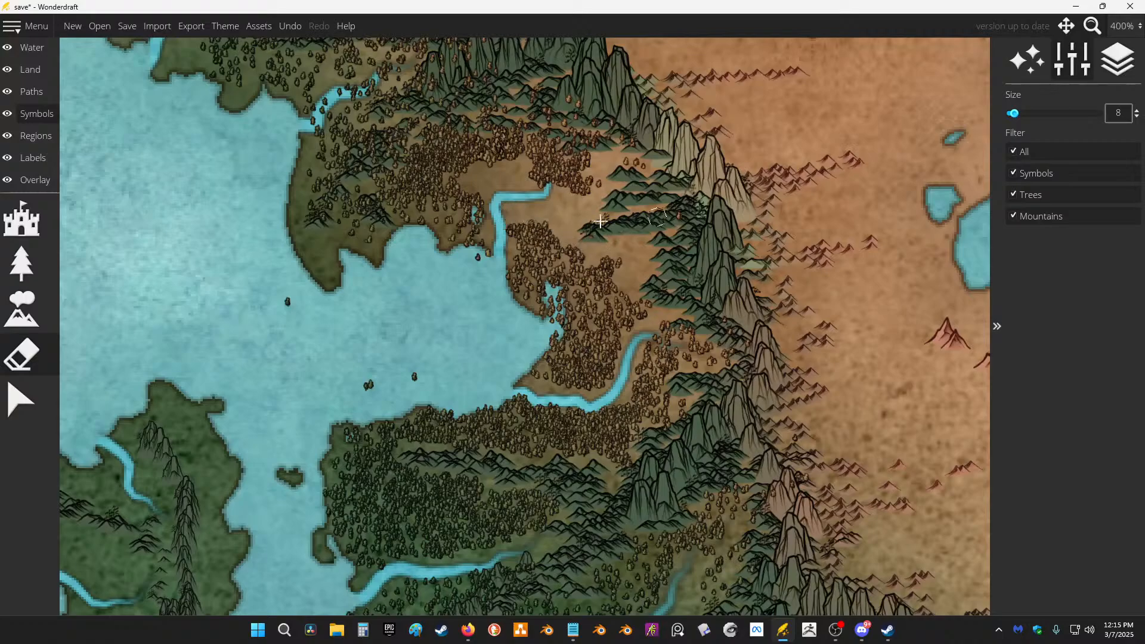
mouse_move(637, 164)
mouse_down()
mouse_move(527, 136)
mouse_move(535, 91)
mouse_up()
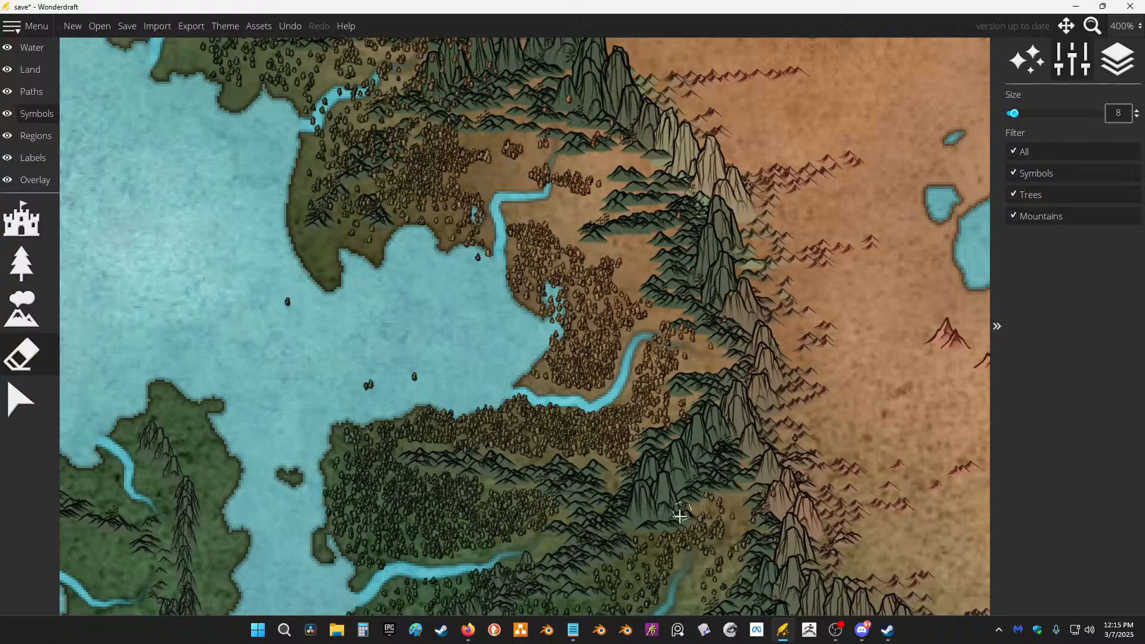
Step: Erase the trees from the valley against the main mountain range, the ridges south of the long river and the small inlet's river
mouse_move(681, 515)
mouse_down()
mouse_move(721, 484)
mouse_move(738, 522)
mouse_up()
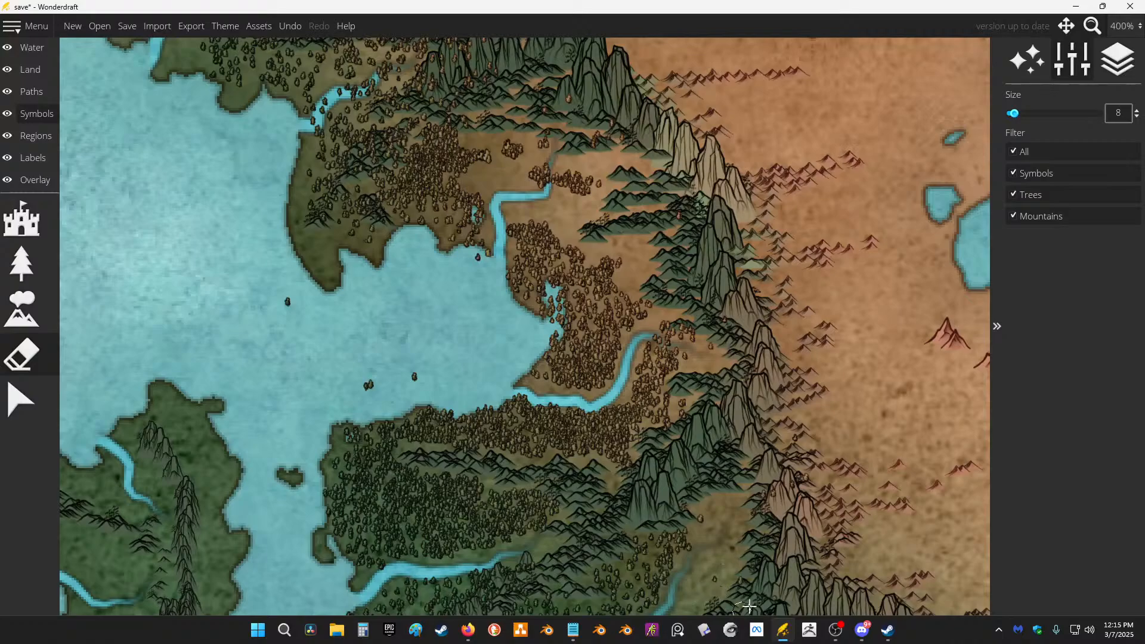
scroll(814, 250, down, 3)
scroll(653, 294, up, 5)
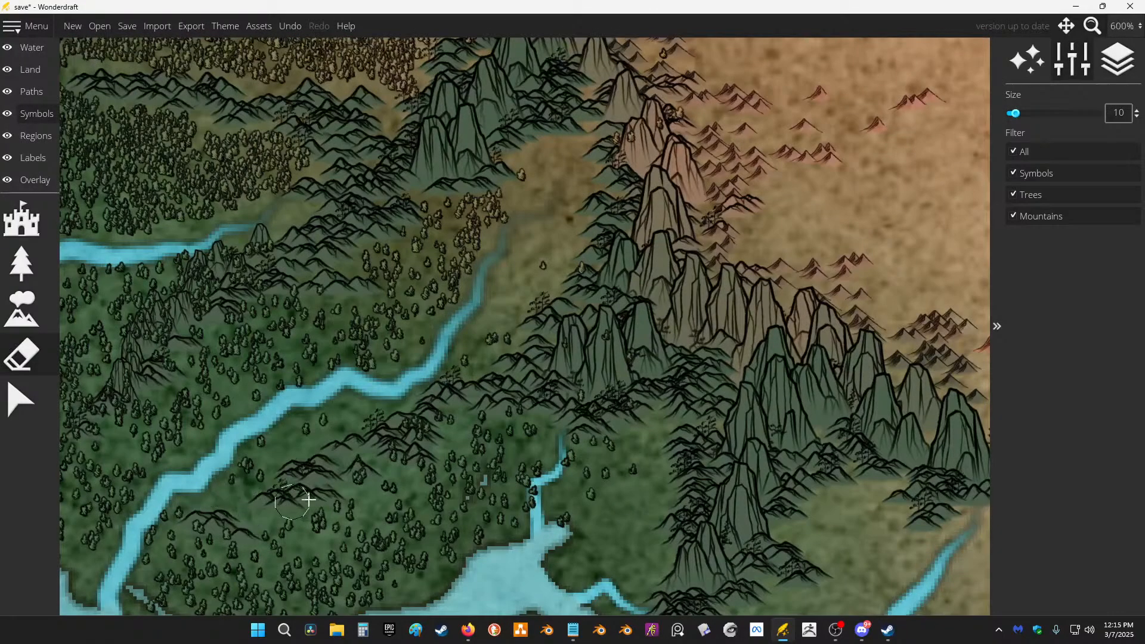
drag(564, 452, 594, 468)
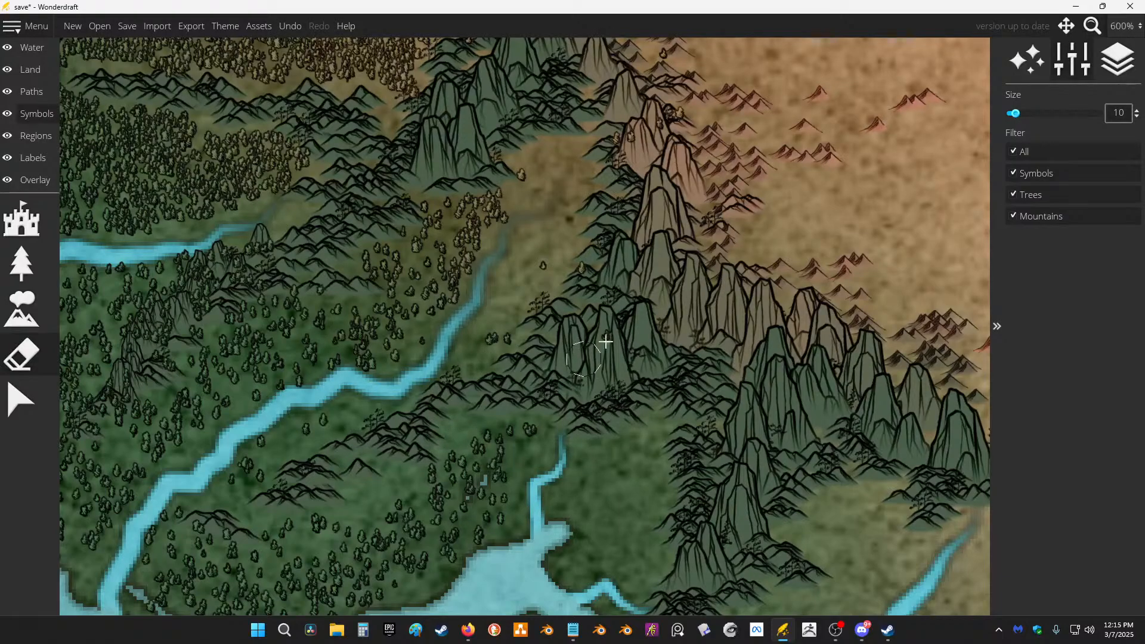
Step: Examine the whole map, comparing the forested western coast with the bare coasts and islands farther south
scroll(775, 334, down, 3)
drag(776, 334, 668, 406)
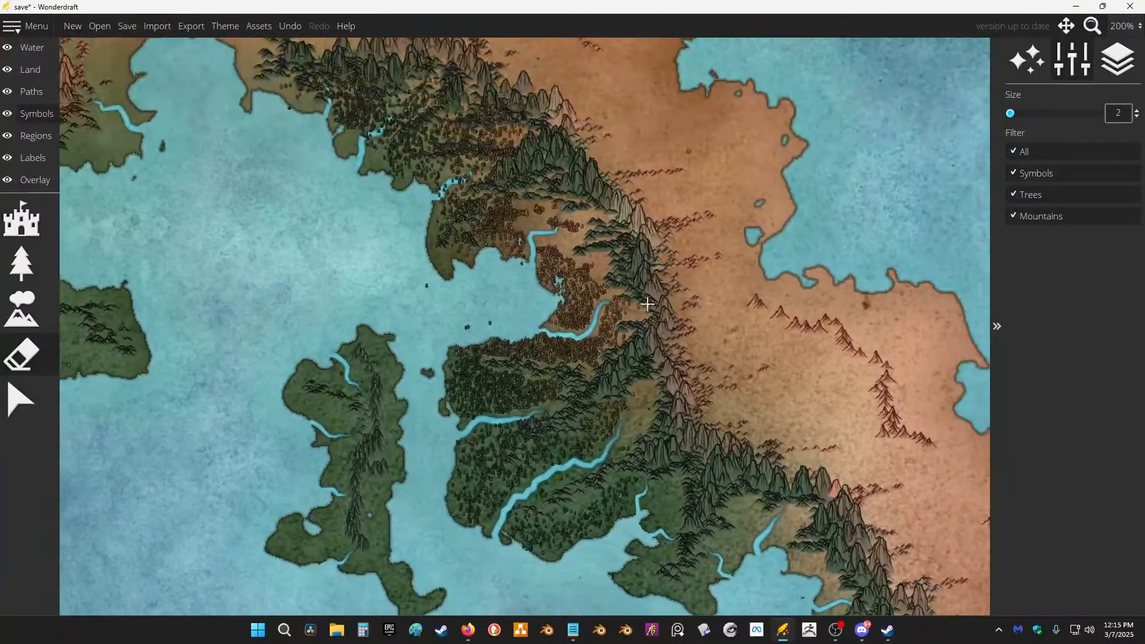
scroll(615, 247, up, 1)
scroll(588, 231, down, 2)
scroll(589, 234, down, 2)
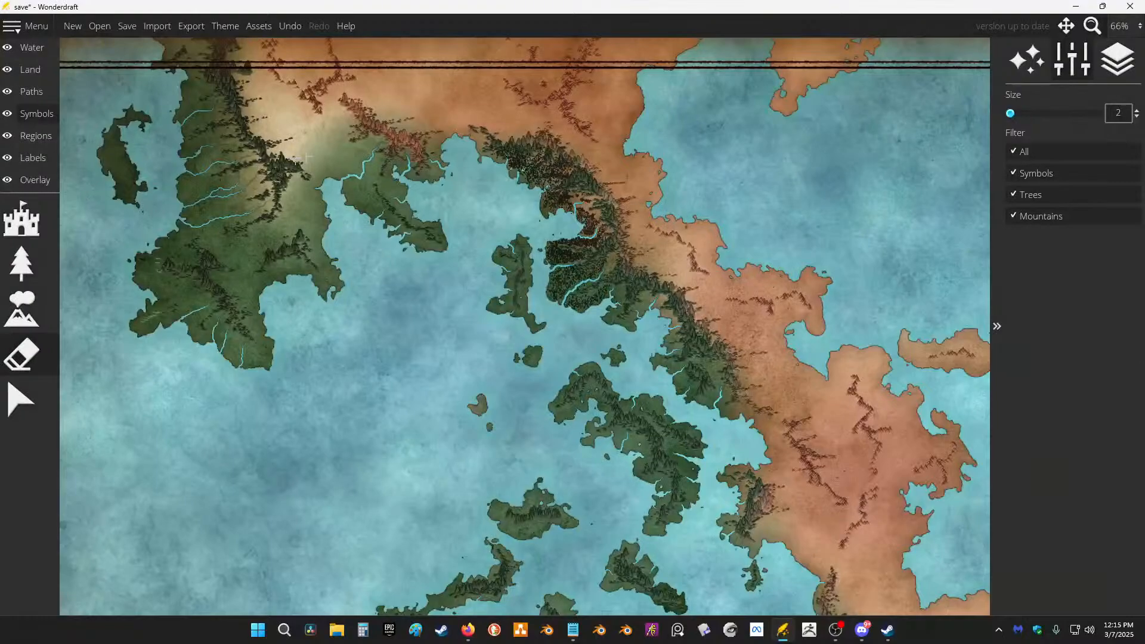
scroll(711, 149, down, 3)
drag(711, 149, 672, 133)
scroll(485, 171, up, 4)
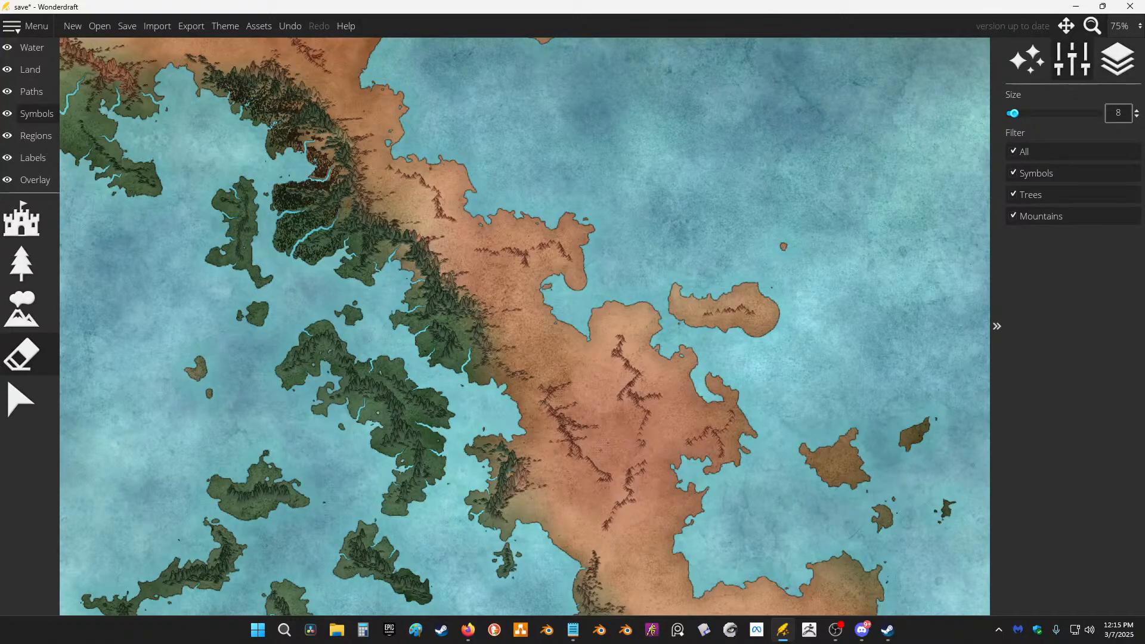
scroll(603, 250, down, 5)
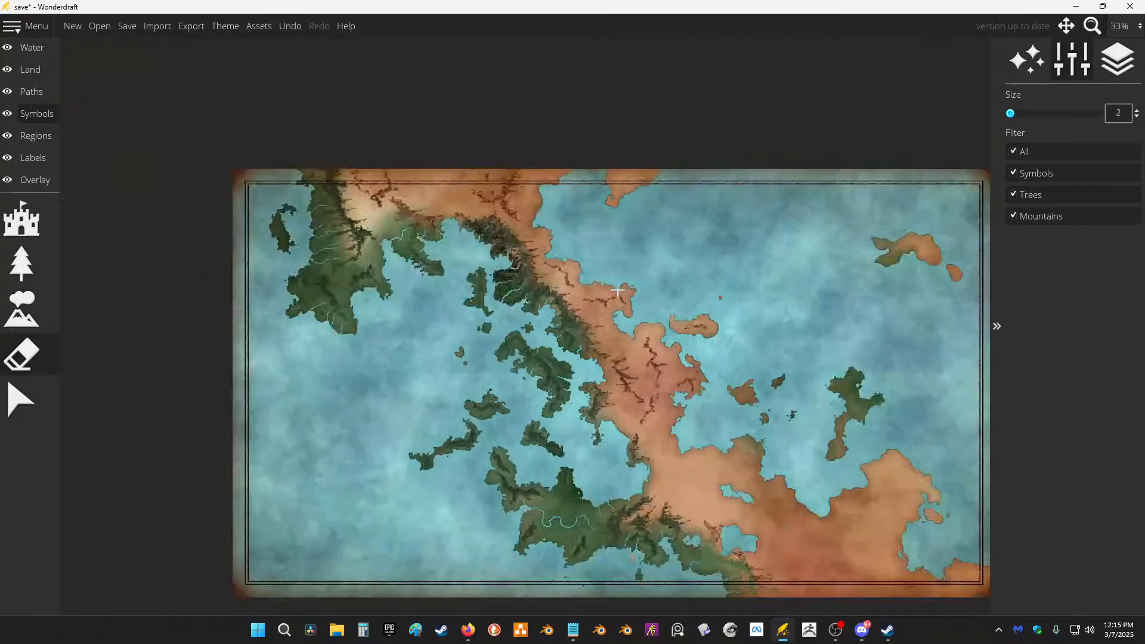
scroll(586, 305, up, 4)
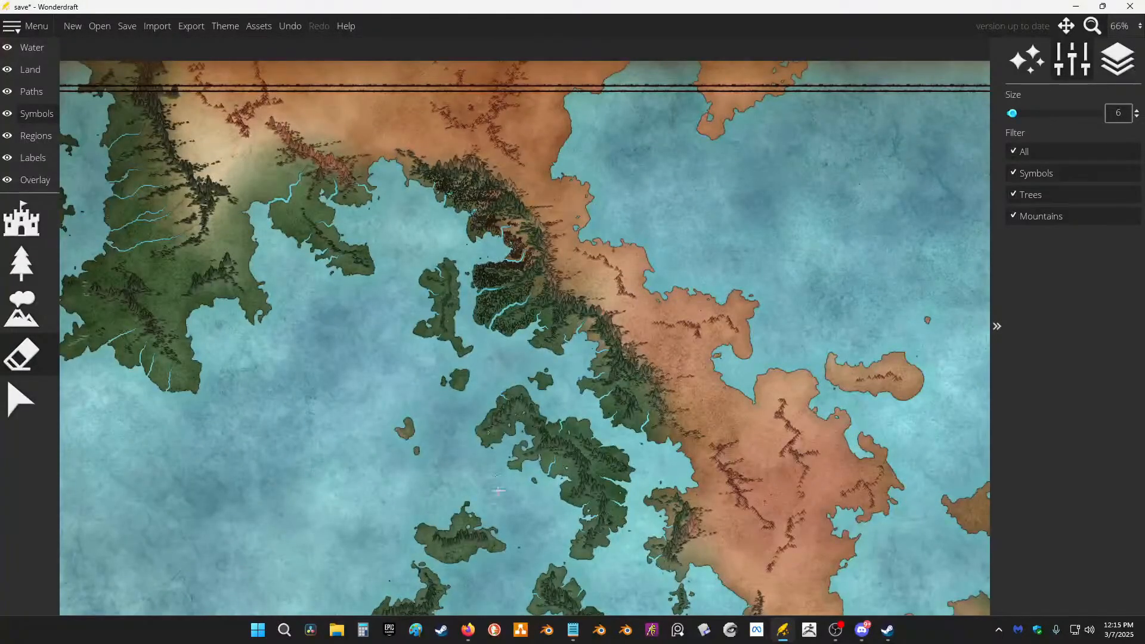
scroll(591, 344, up, 3)
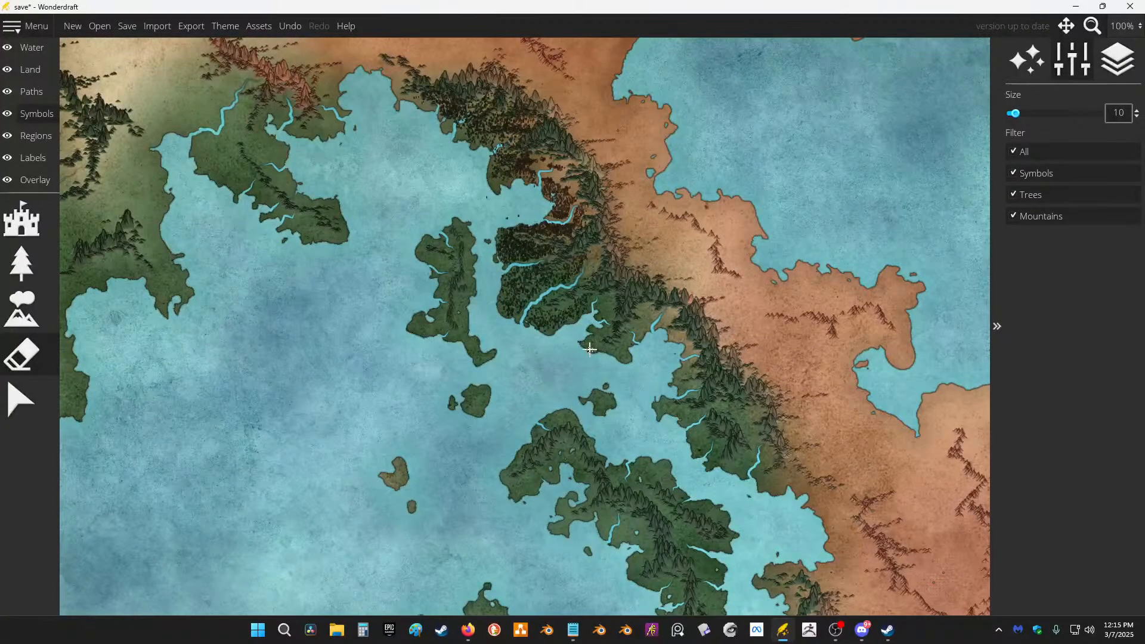
drag(719, 350, 543, 207)
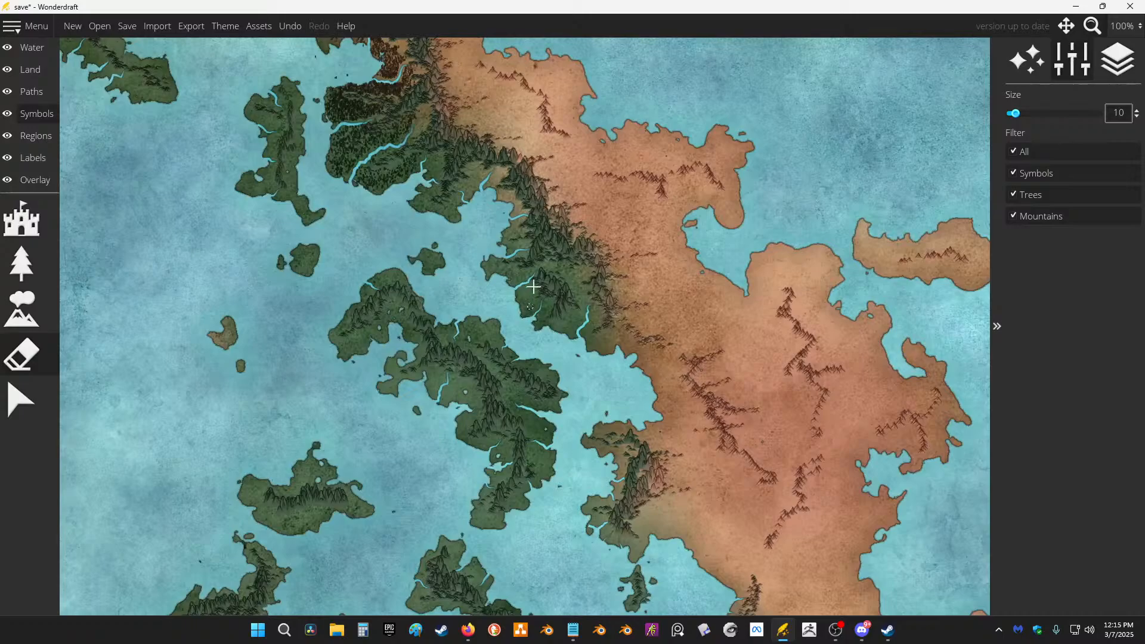
scroll(533, 287, up, 5)
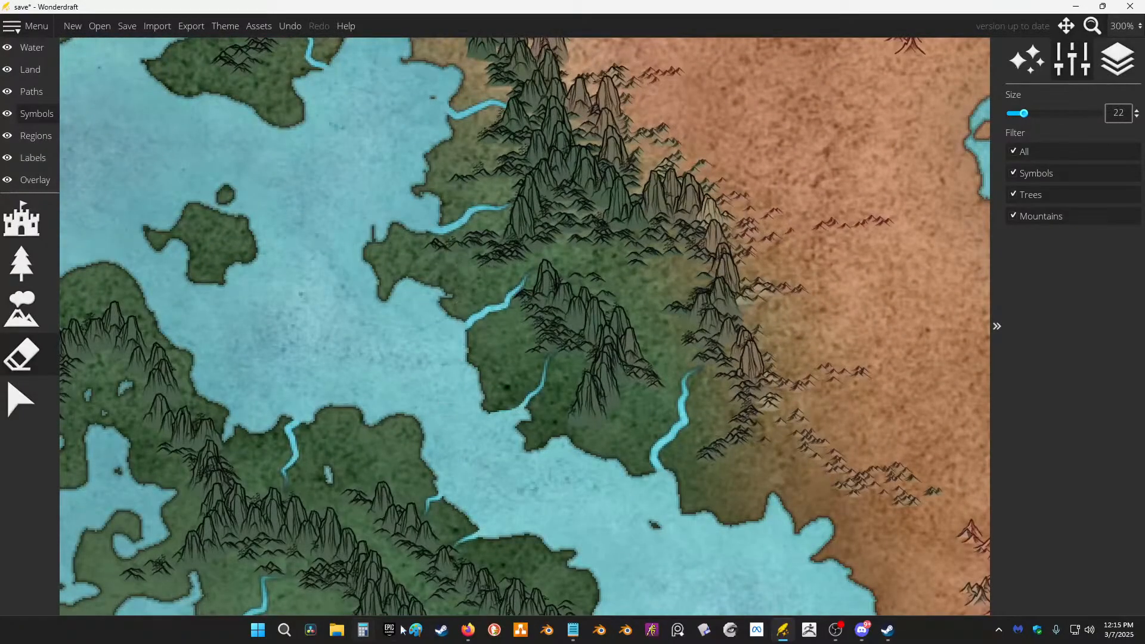
scroll(535, 276, down, 4)
drag(687, 149, 700, 525)
scroll(666, 404, up, 3)
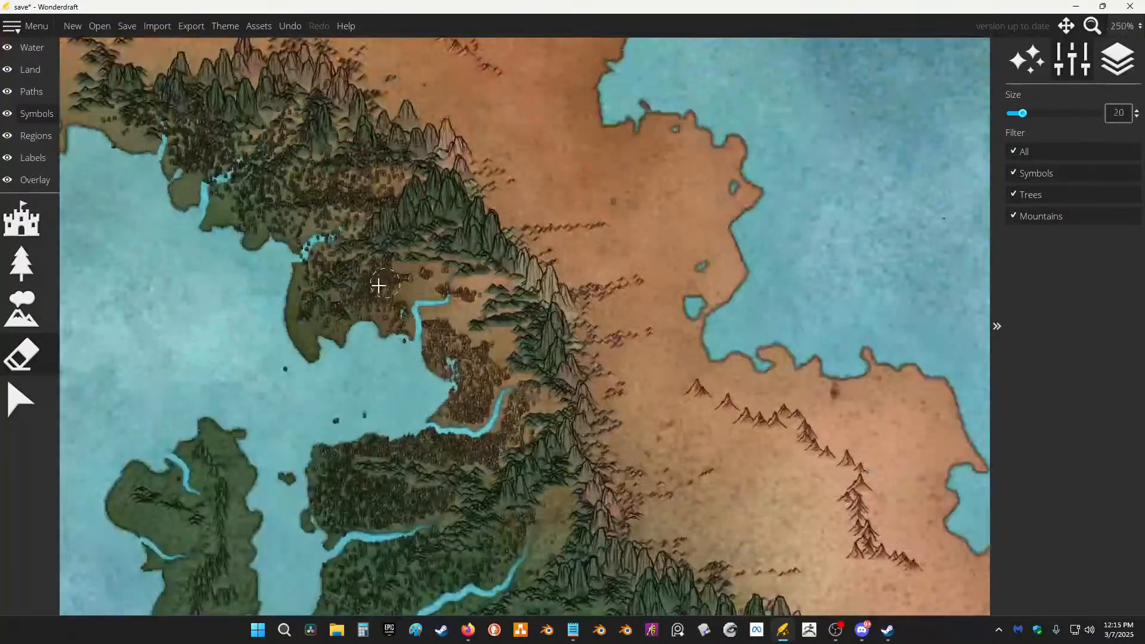
scroll(510, 323, down, 6)
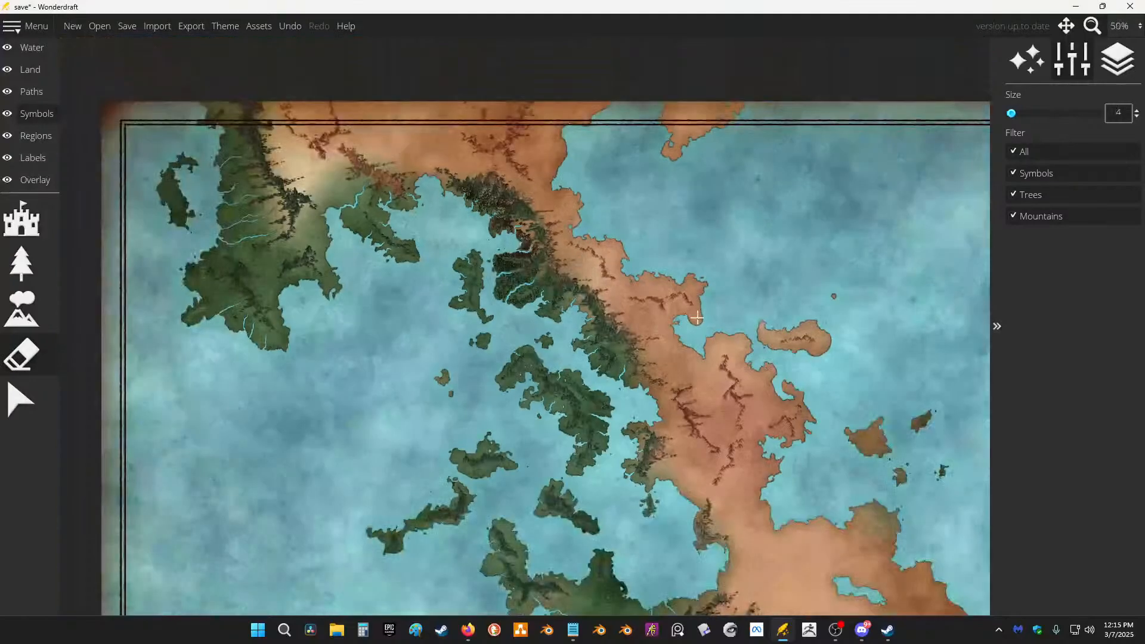
drag(697, 318, 646, 299)
scroll(624, 214, down, 1)
scroll(586, 343, up, 1)
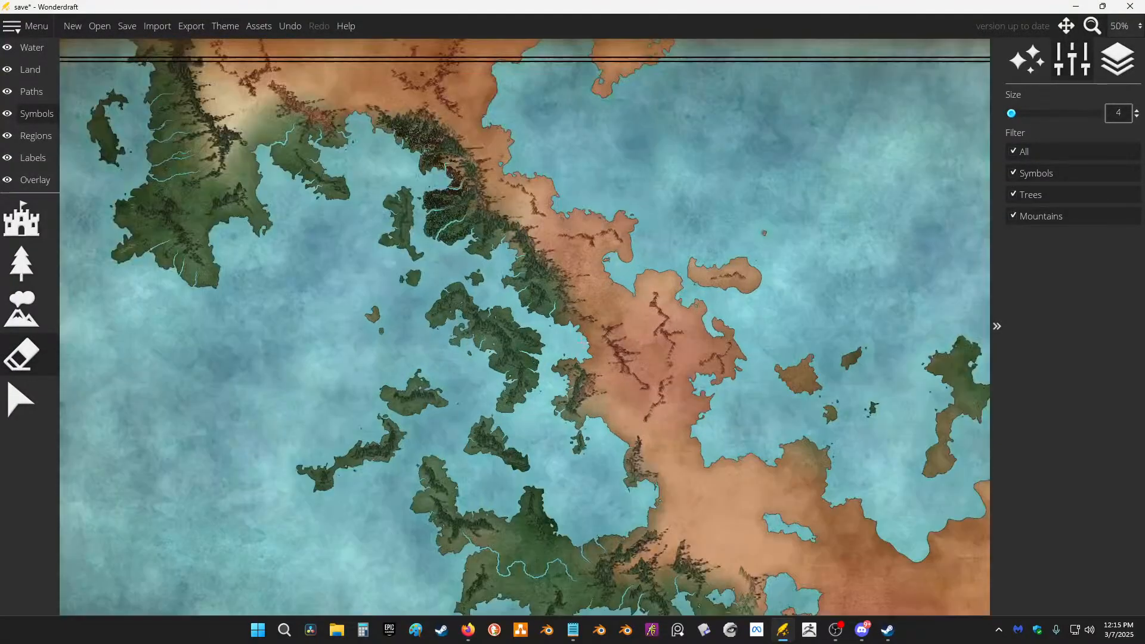
Step: Save the map as save.wonderdraft_map in the Pictures > New folder directory
click(25, 34)
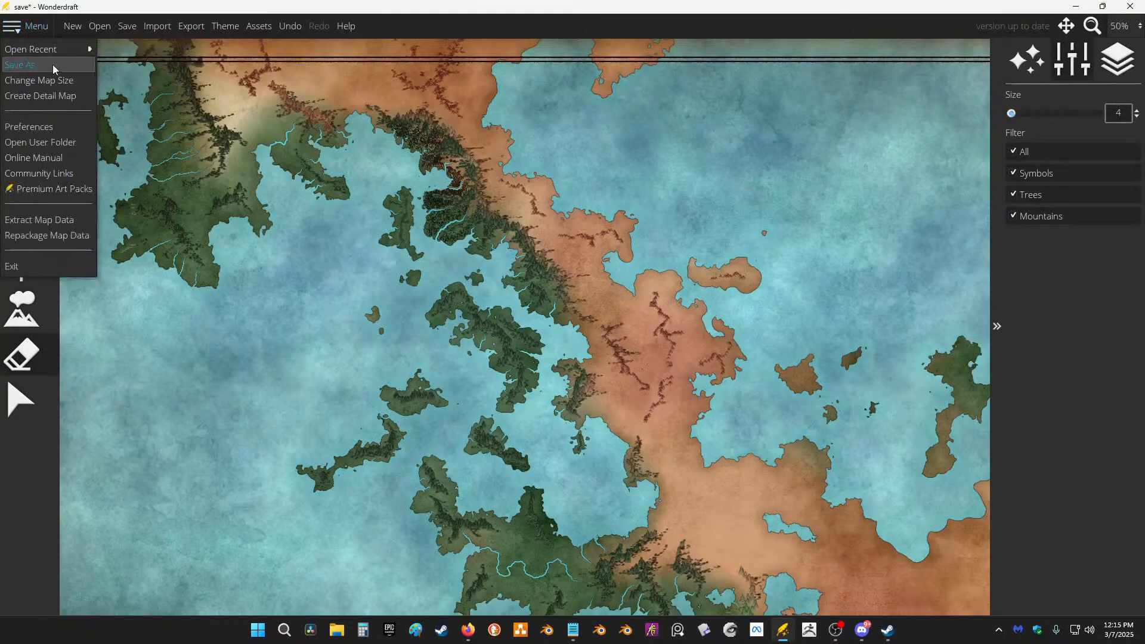
click(63, 64)
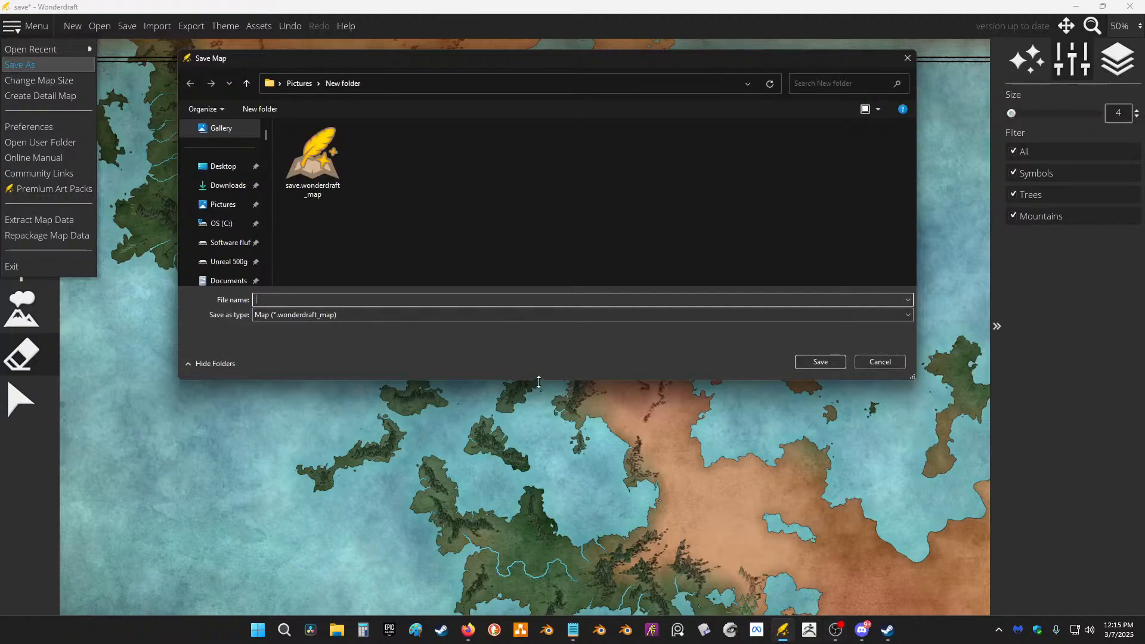
click(815, 363)
Step: Start exporting the map with the Normal image type in PNG format, up to choosing the output file
click(194, 26)
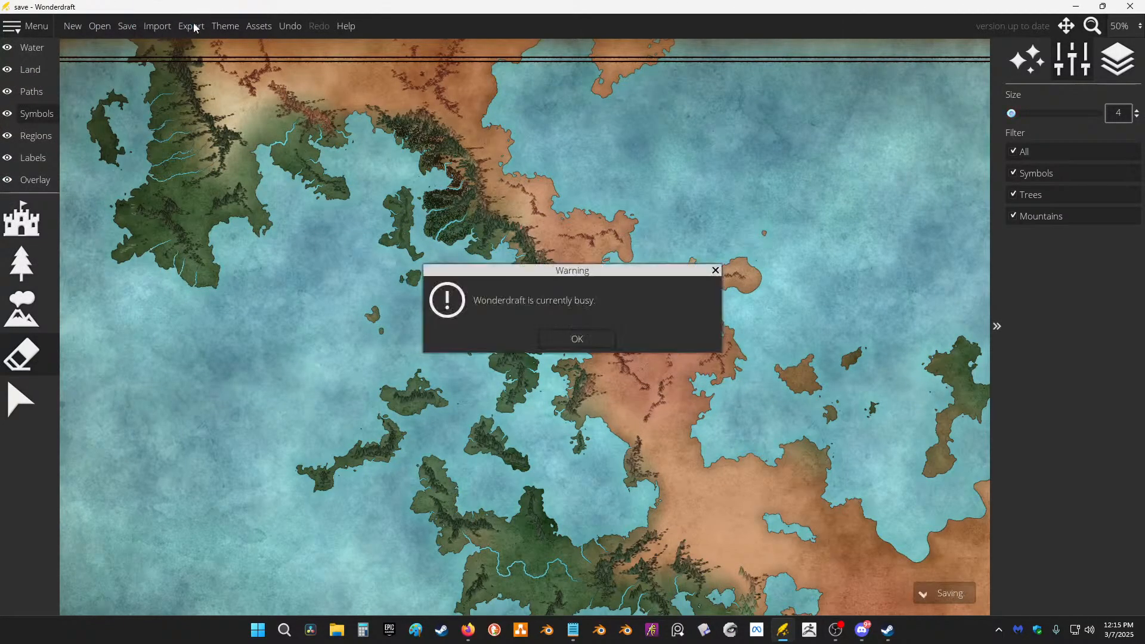
click(591, 341)
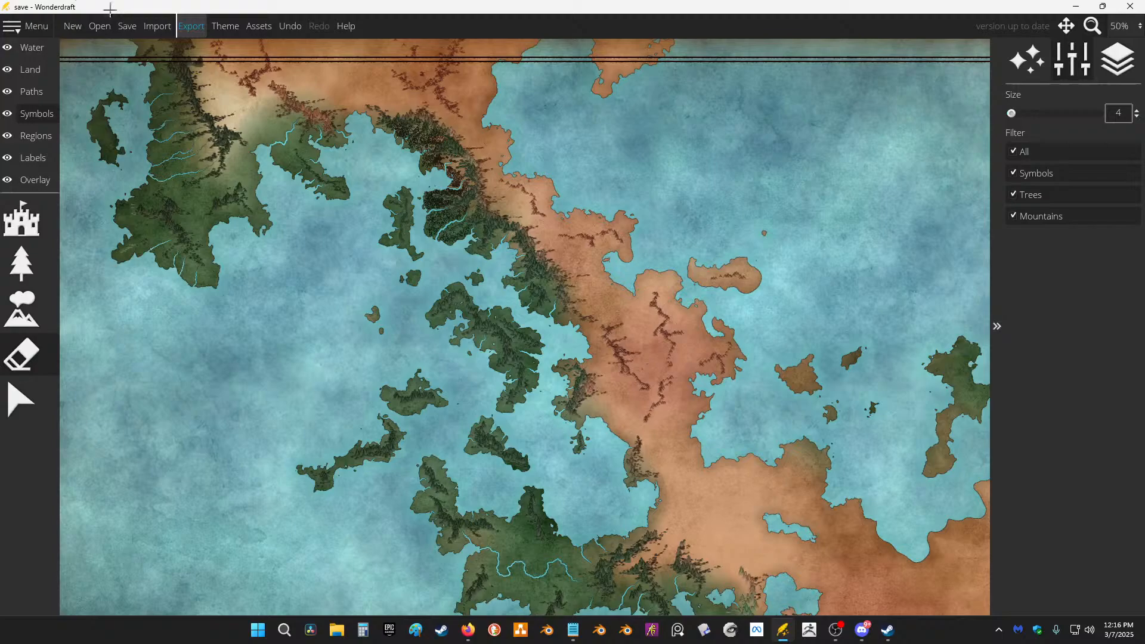
click(197, 31)
click(596, 261)
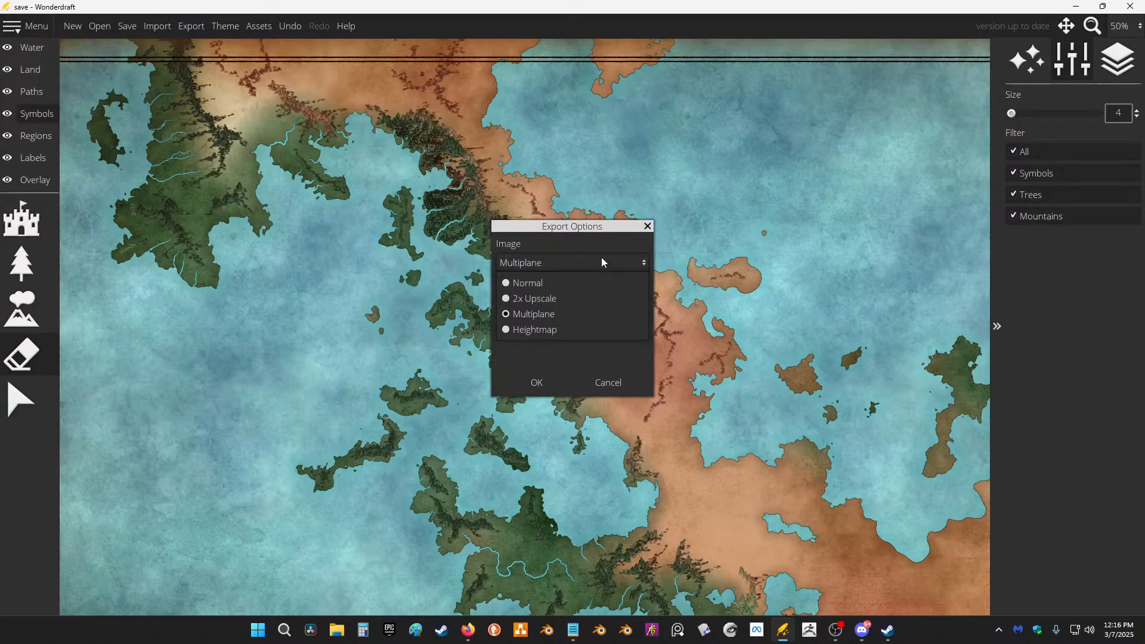
click(624, 284)
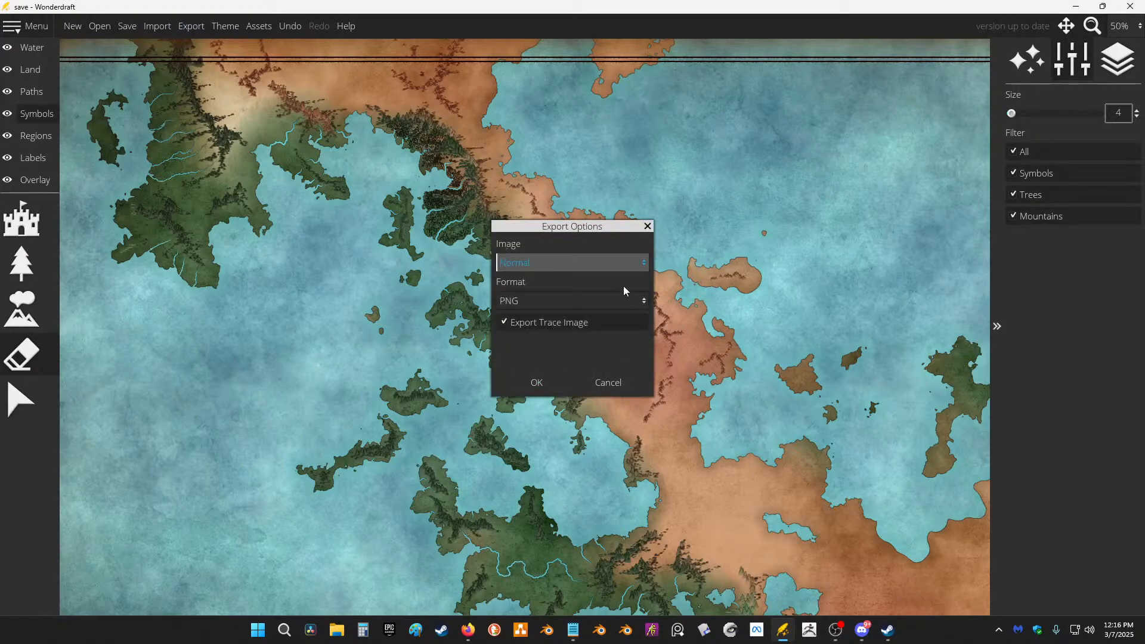
click(543, 385)
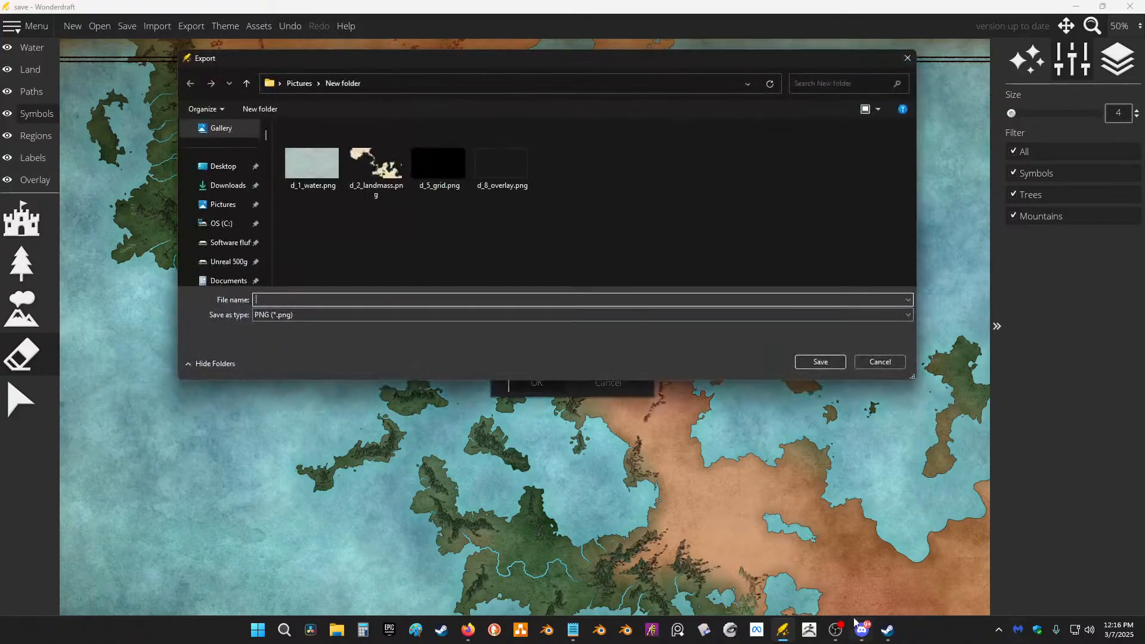